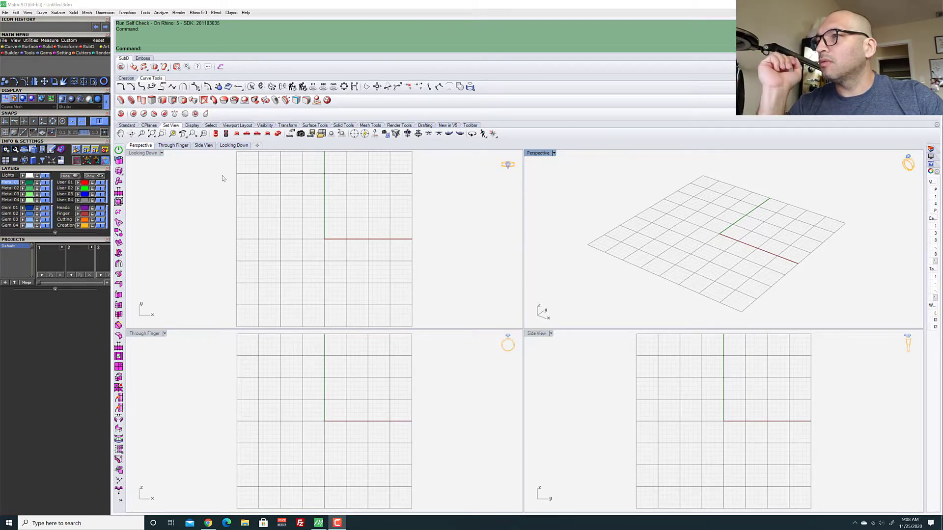
Maximize the Looking Down viewport and start a picture frame for a reference image
{"action": "left_click", "coordinate": [146, 155]}
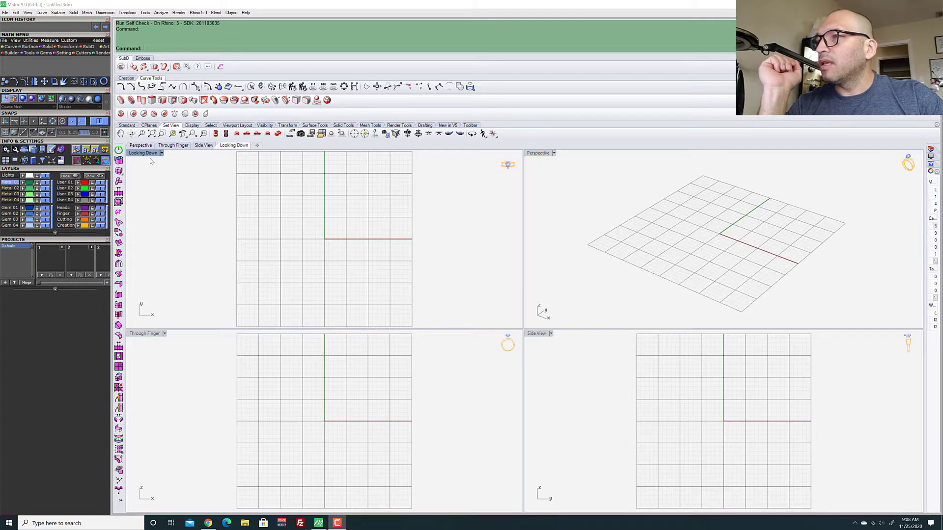
{"action": "double_click", "coordinate": [146, 154]}
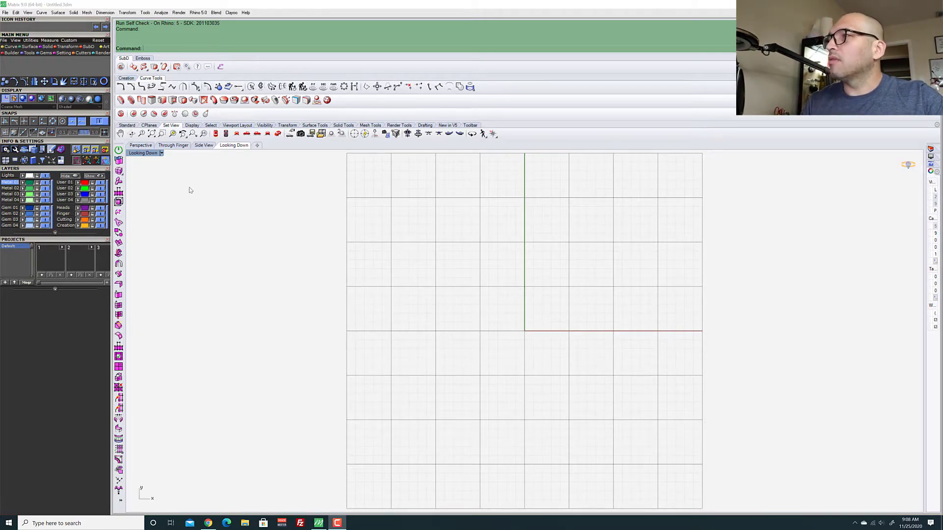
{"action": "left_click", "coordinate": [16, 41]}
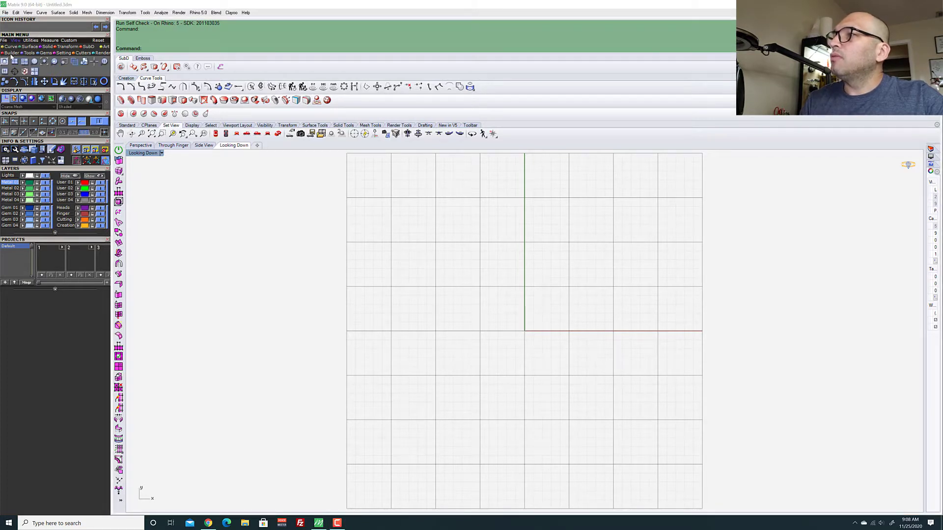
{"action": "left_click", "coordinate": [4, 62]}
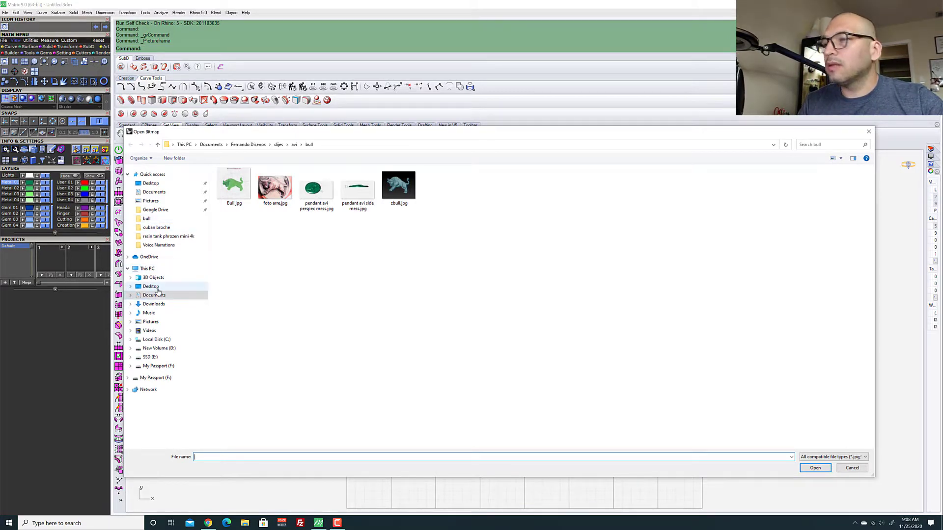
Load the hand pendant photo 20201124_234555.jpg from the Documents > AirDroid > PublicStaging folder
{"action": "left_click", "coordinate": [153, 192]}
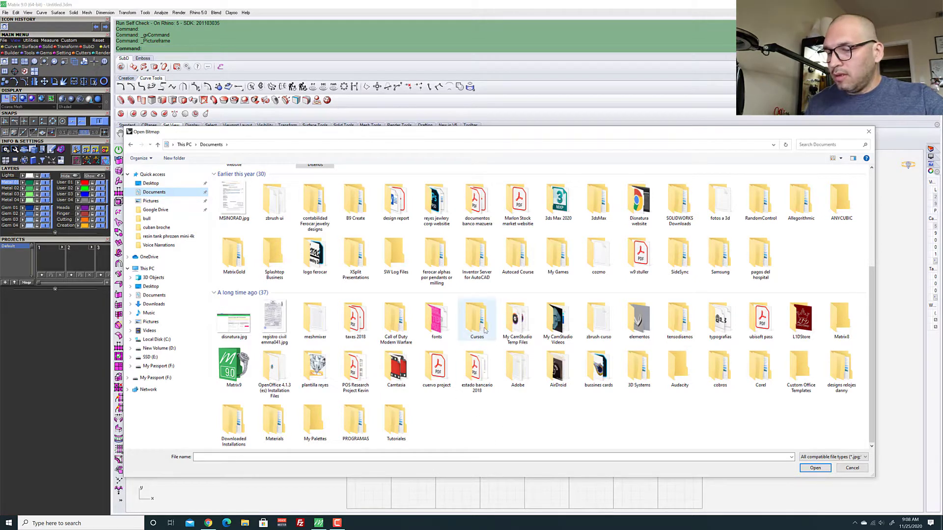
{"action": "left_click", "coordinate": [548, 381]}
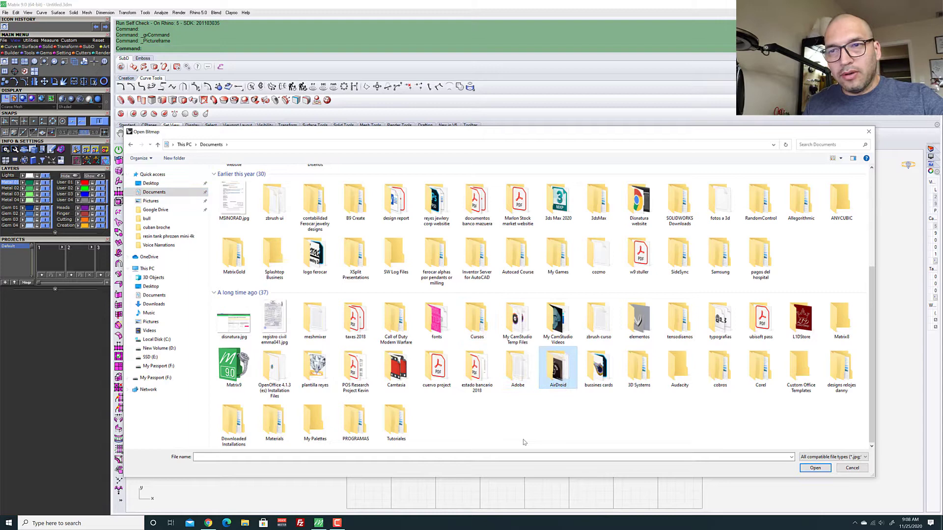
{"action": "double_click", "coordinate": [554, 379]}
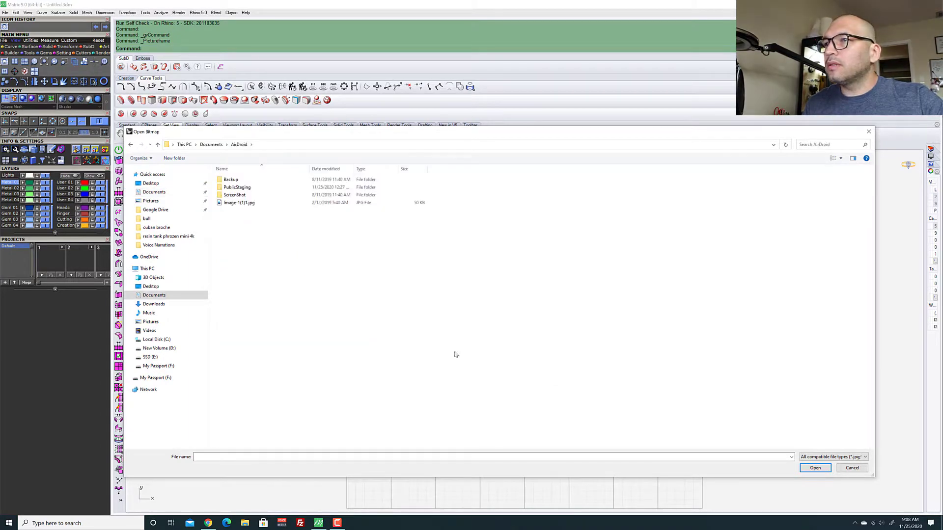
{"action": "left_click", "coordinate": [247, 189]}
{"action": "double_click", "coordinate": [247, 190]}
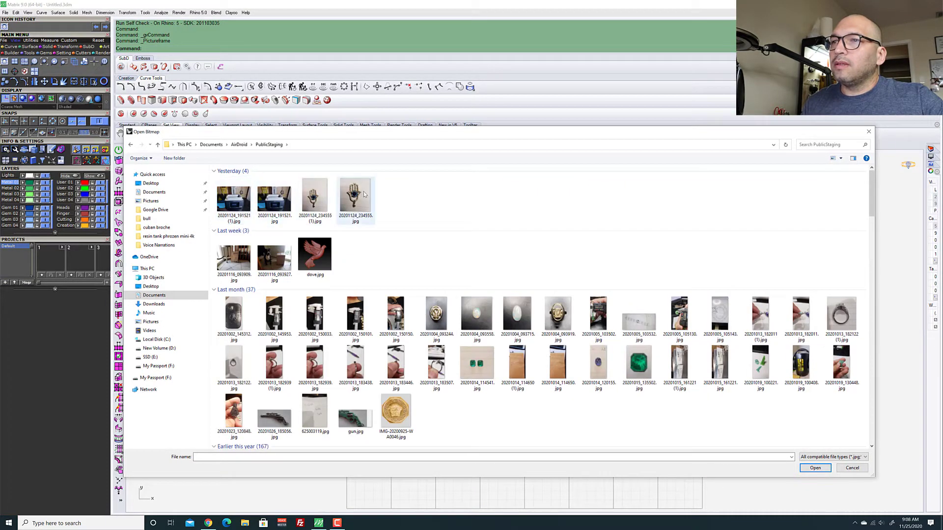
{"action": "left_click", "coordinate": [354, 200]}
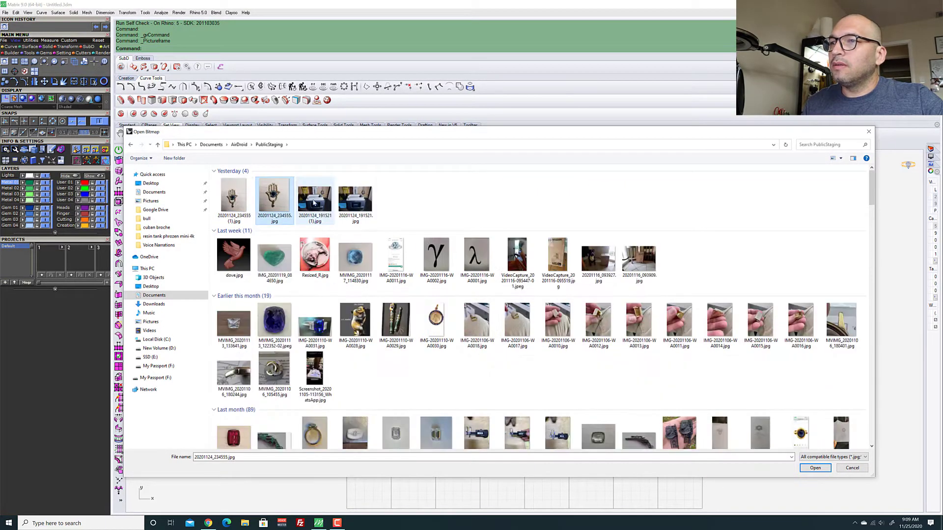
{"action": "double_click", "coordinate": [274, 195]}
Place the pendant picture frame on the grid and move it so the pendant sits roughly over the origin
{"action": "scroll", "coordinate": [414, 236], "scroll_direction": "down", "scroll_amount": 5}
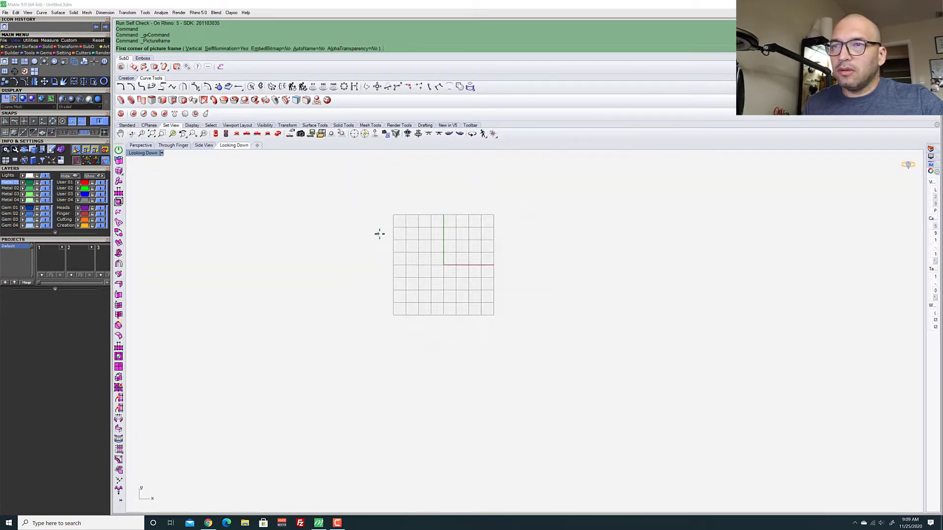
{"action": "scroll", "coordinate": [414, 242], "scroll_direction": "up", "scroll_amount": 5}
{"action": "scroll", "coordinate": [366, 208], "scroll_direction": "down", "scroll_amount": 3}
{"action": "scroll", "coordinate": [358, 209], "scroll_direction": "up", "scroll_amount": 1}
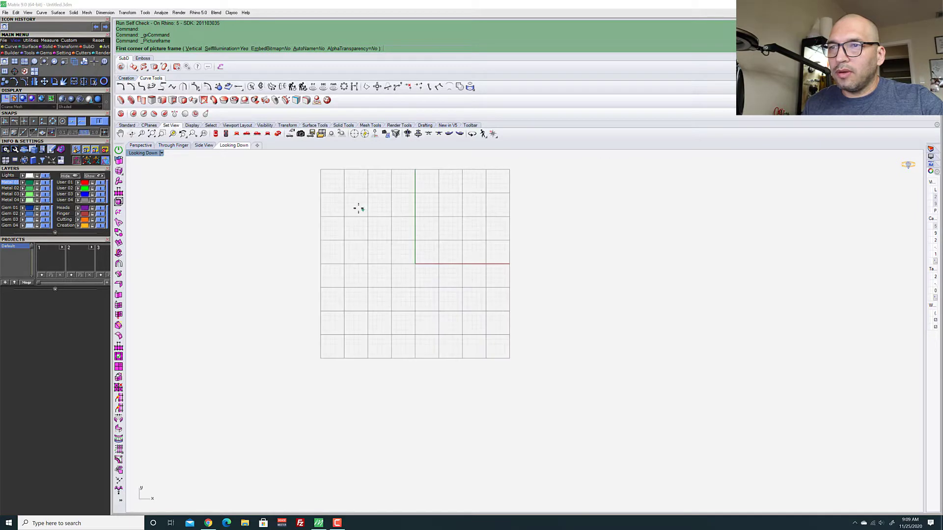
{"action": "left_click", "coordinate": [358, 208]}
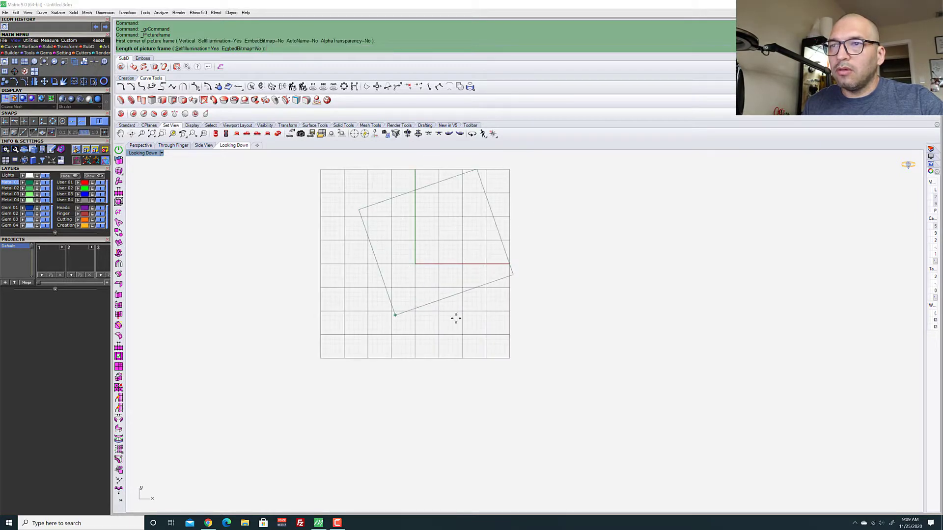
{"action": "scroll", "coordinate": [411, 337], "scroll_direction": "down", "scroll_amount": 5}
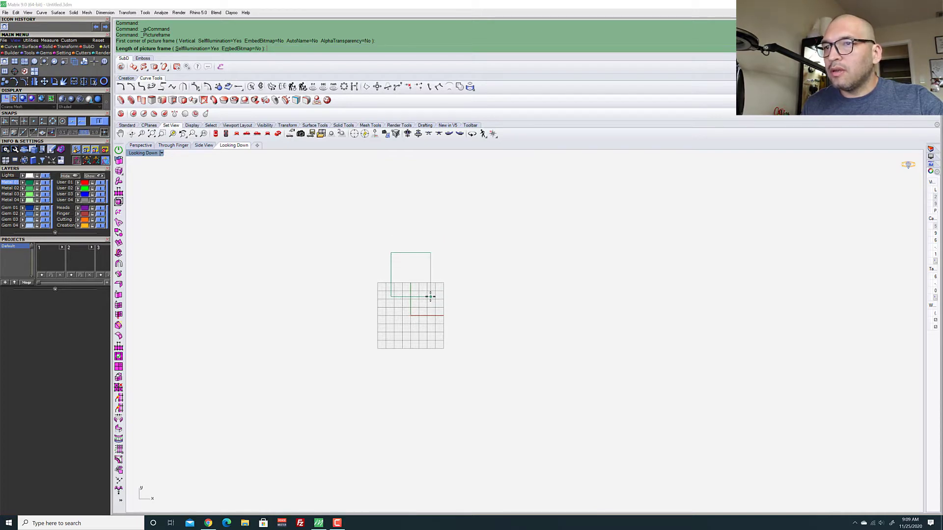
{"action": "scroll", "coordinate": [415, 297], "scroll_direction": "up", "scroll_amount": 1}
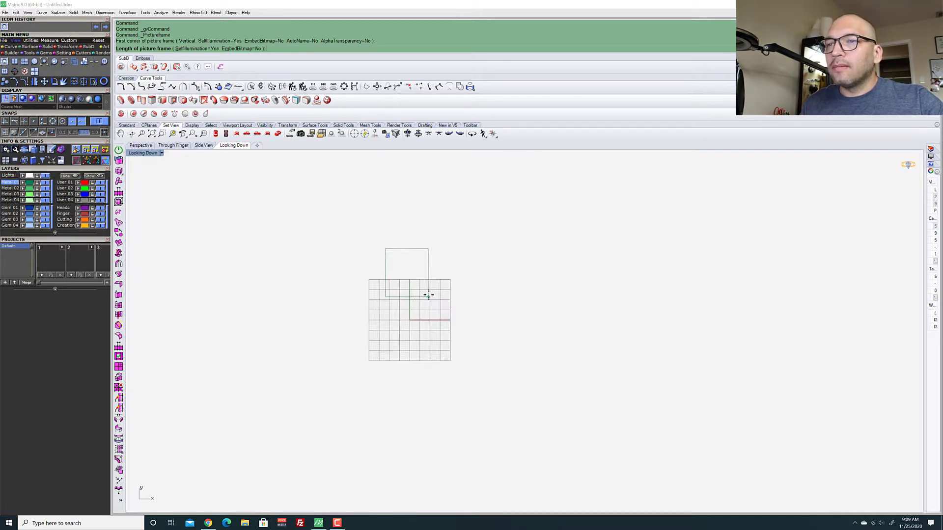
{"action": "scroll", "coordinate": [416, 292], "scroll_direction": "up", "scroll_amount": 1}
{"action": "left_click", "coordinate": [417, 291]}
{"action": "left_click_drag", "start_coordinate": [408, 248], "coordinate": [420, 361]}
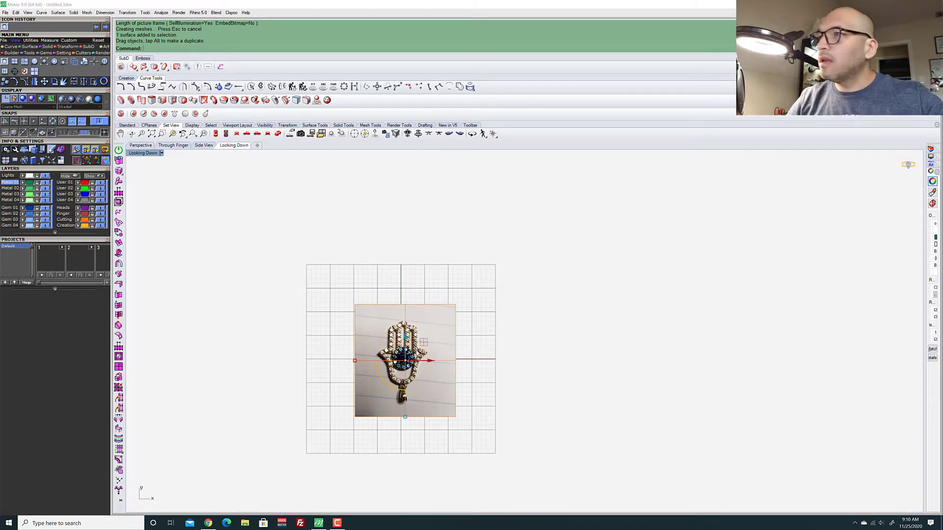
Draw a vertical reference line 23.20 long, running downward from just above the pendant's top
{"action": "left_click", "coordinate": [11, 47]}
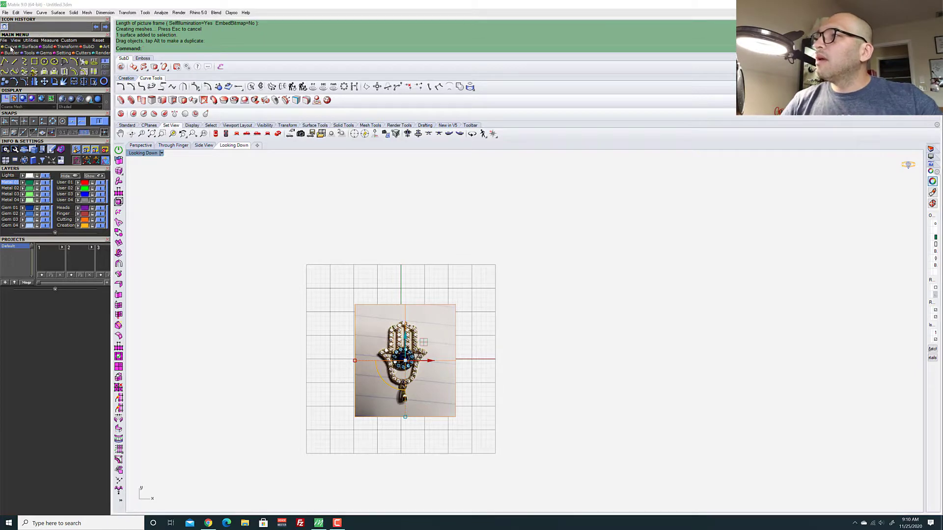
{"action": "left_click", "coordinate": [15, 62]}
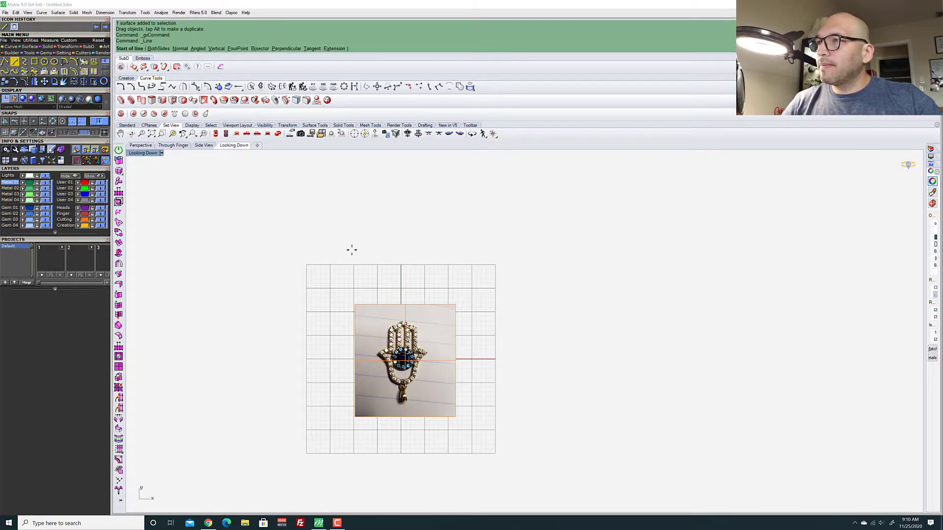
{"action": "scroll", "coordinate": [409, 344], "scroll_direction": "up", "scroll_amount": 5}
{"action": "scroll", "coordinate": [382, 239], "scroll_direction": "up", "scroll_amount": 2}
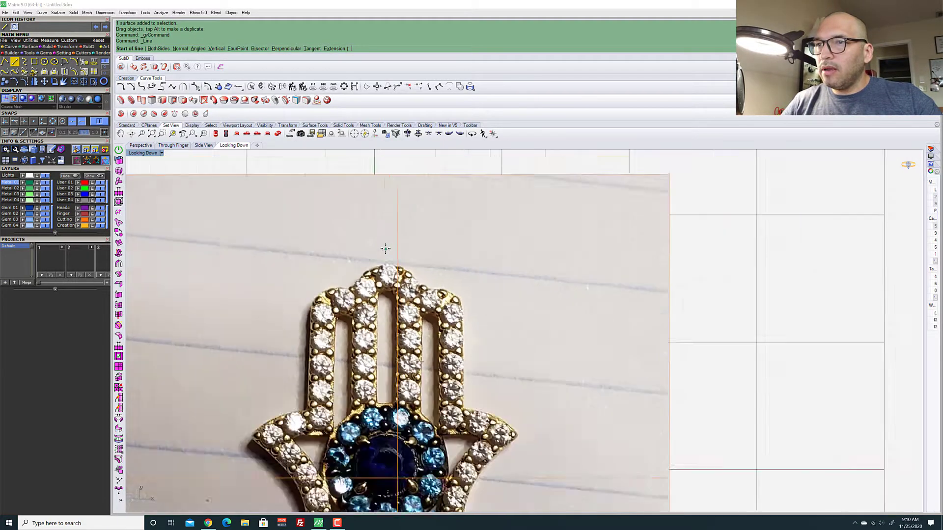
{"action": "scroll", "coordinate": [385, 249], "scroll_direction": "down", "scroll_amount": 4}
{"action": "left_click", "coordinate": [385, 251]}
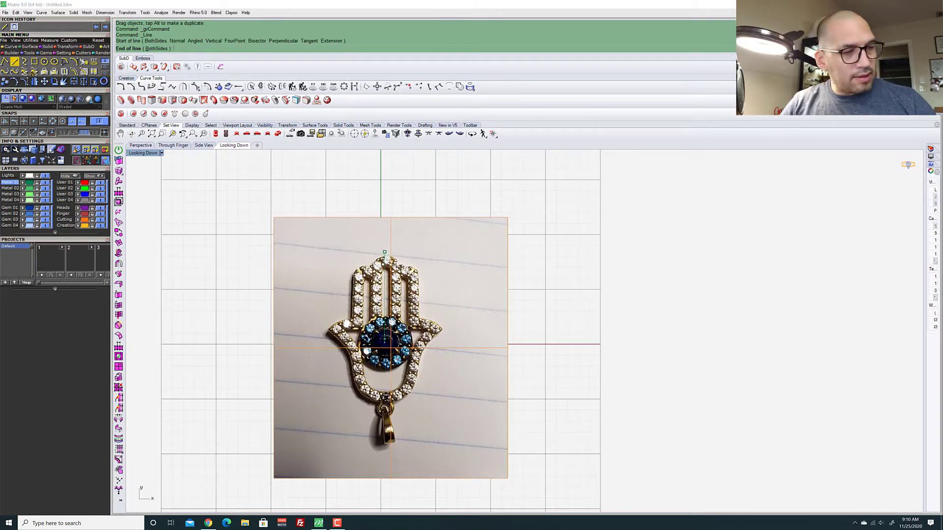
{"action": "type", "text": "23.2"}
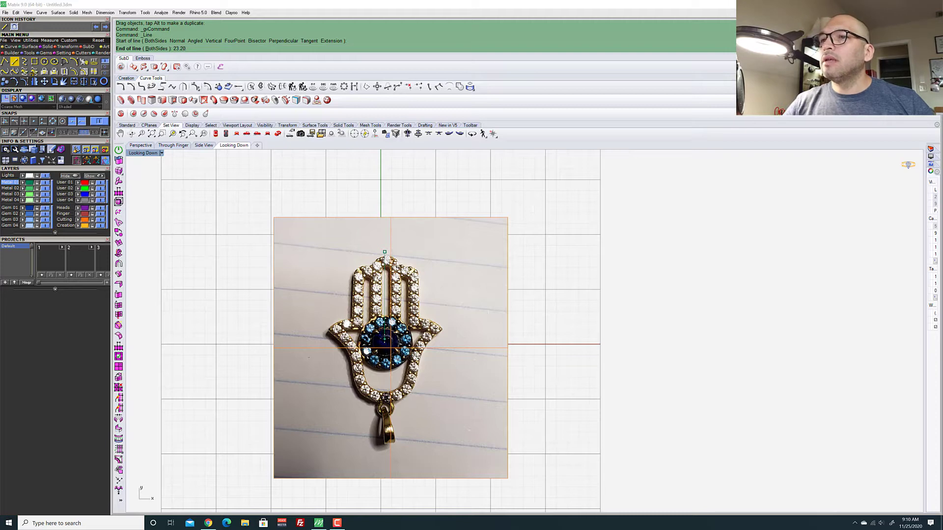
{"action": "key", "text": "Return"}
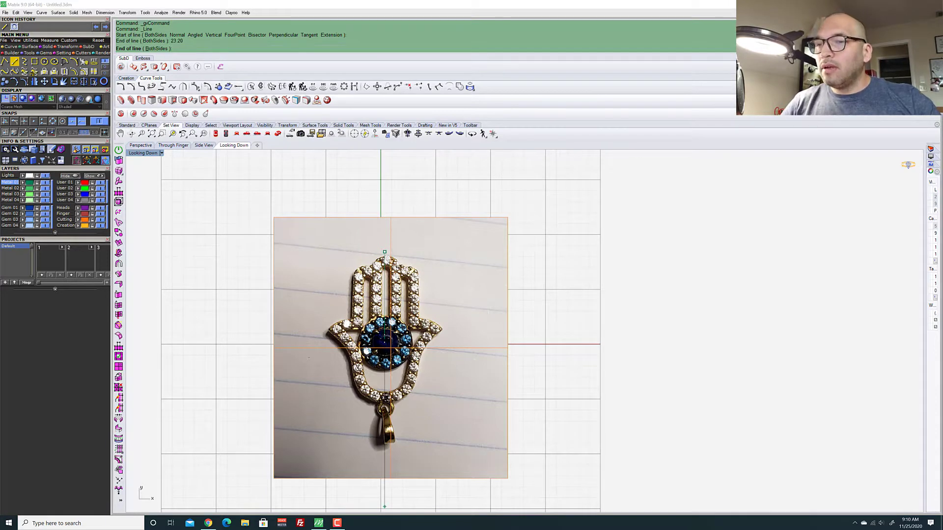
{"action": "scroll", "coordinate": [380, 439], "scroll_direction": "down", "scroll_amount": 4}
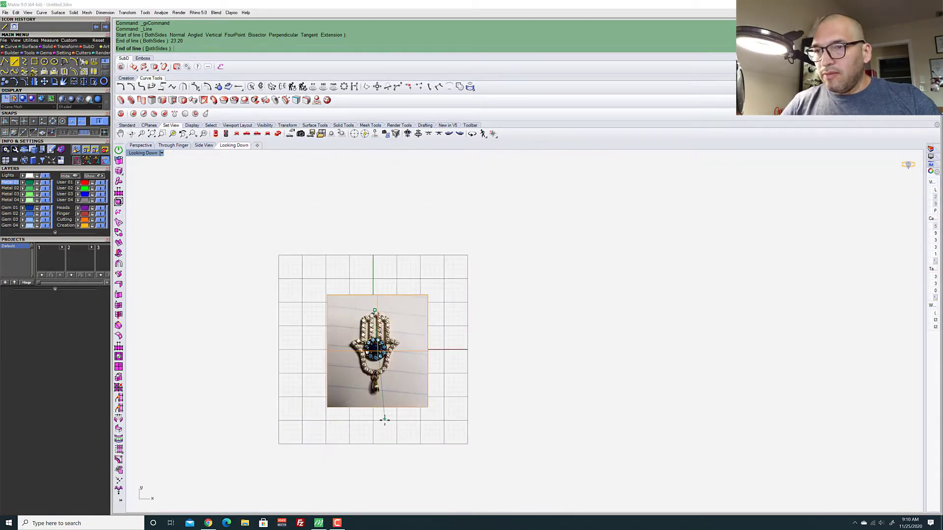
{"action": "scroll", "coordinate": [378, 420], "scroll_direction": "up", "scroll_amount": 5}
{"action": "left_click", "coordinate": [379, 427]}
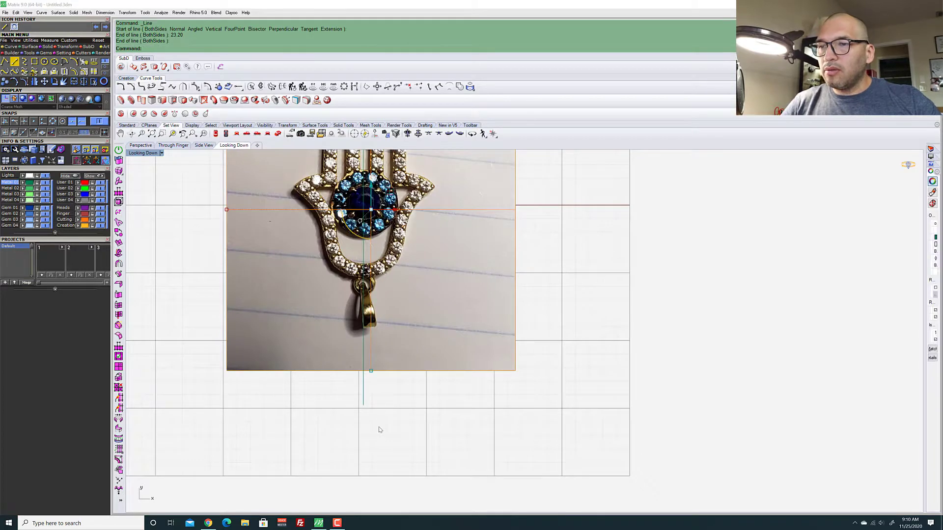
Align the reference line to point 0 using the HorizCenter alignment type
{"action": "scroll", "coordinate": [362, 394], "scroll_direction": "down", "scroll_amount": 5}
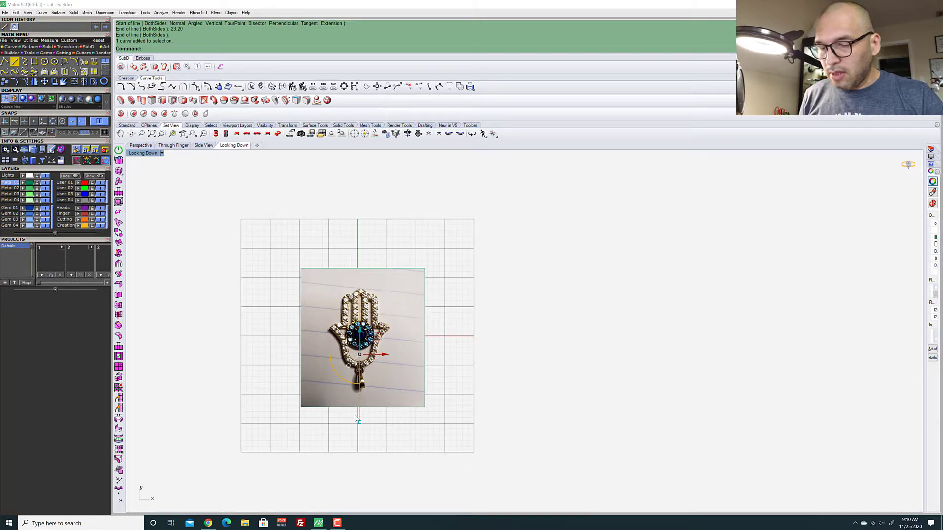
{"action": "type", "text": "A"}
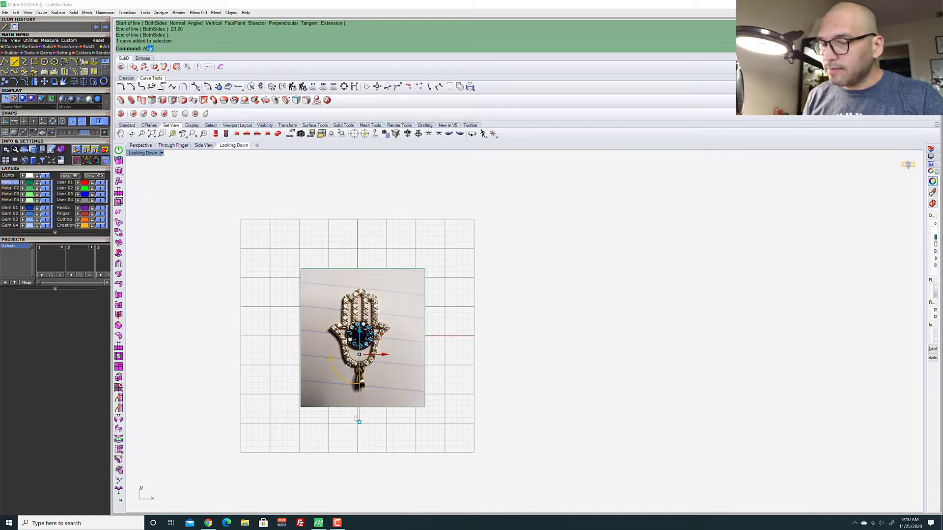
{"action": "type", "text": "lign"}
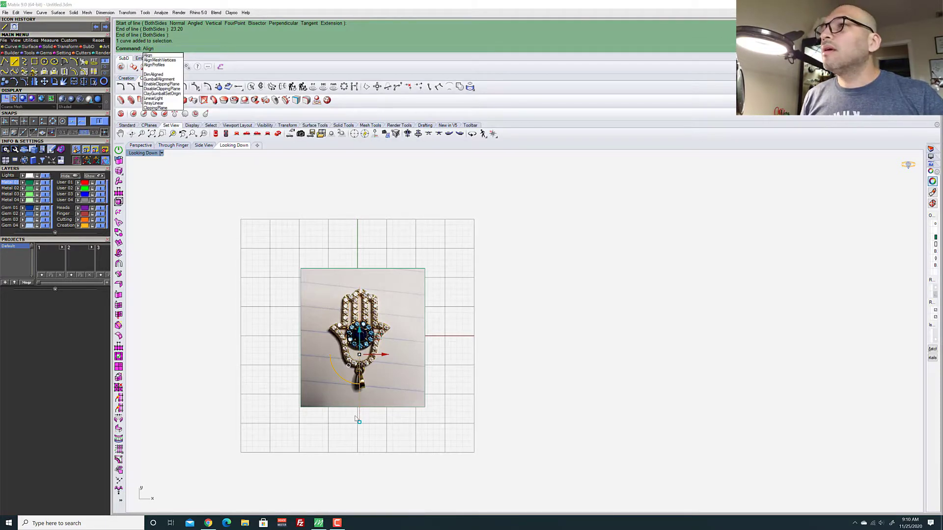
{"action": "key", "text": "Return"}
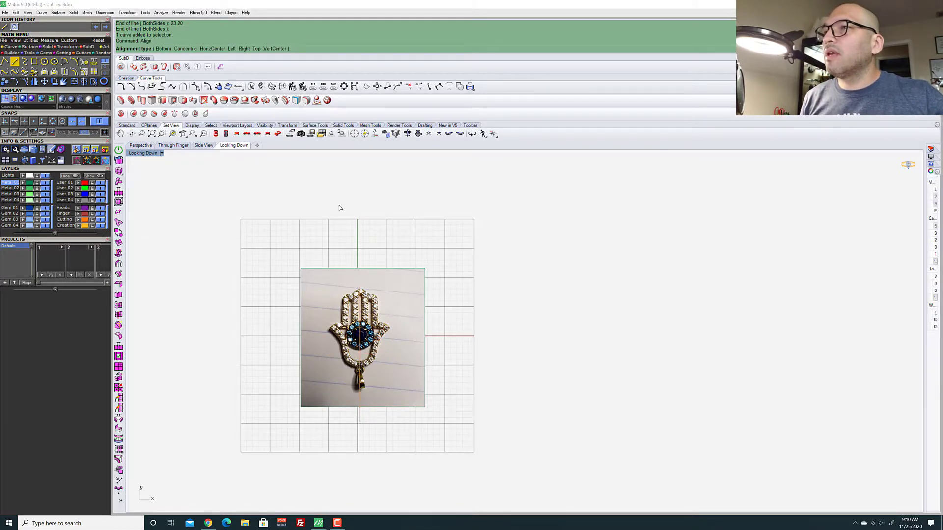
{"action": "left_click", "coordinate": [212, 49]}
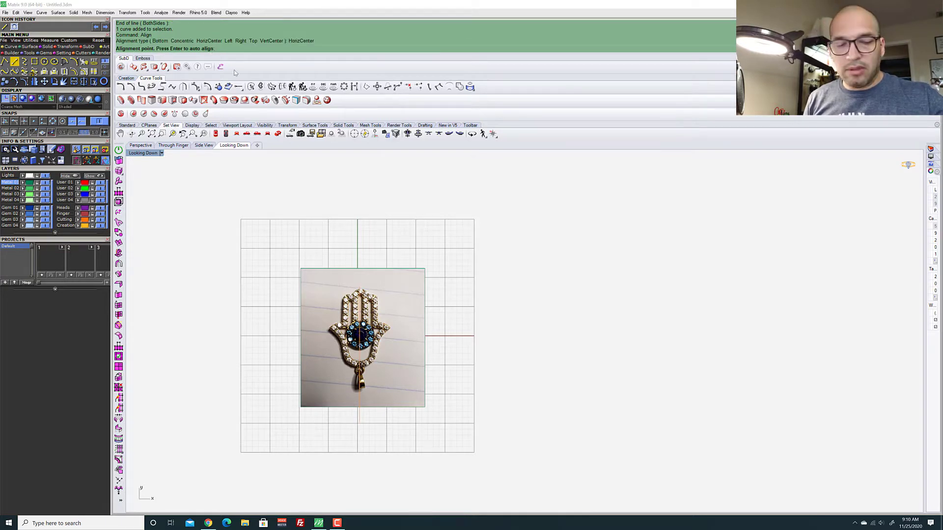
{"action": "type", "text": "0"}
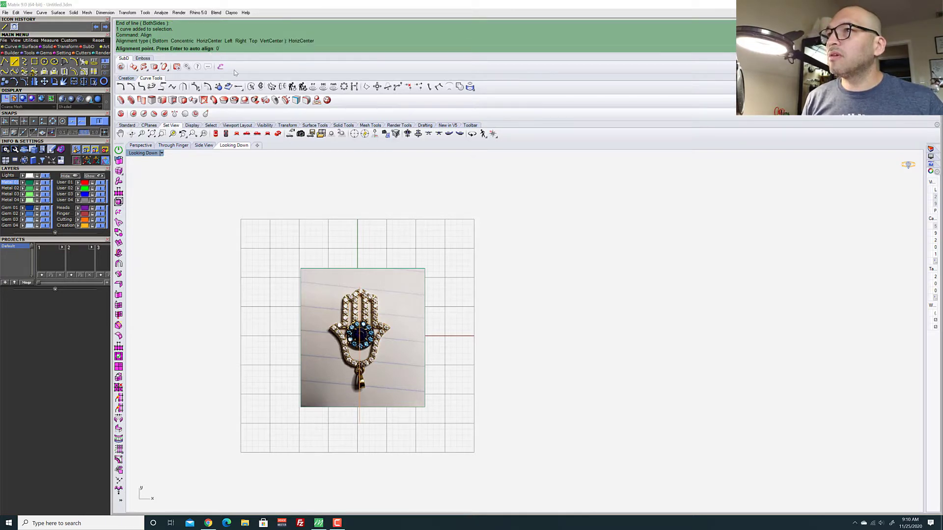
{"action": "key", "text": "Return"}
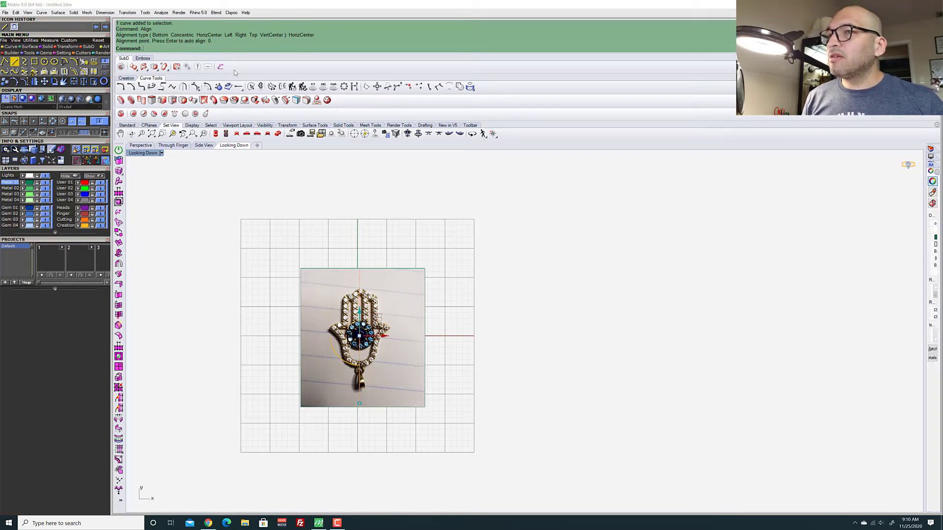
Align the reference line to point 0 using the VertCenter alignment type, then deselect it
{"action": "key", "text": "Return"}
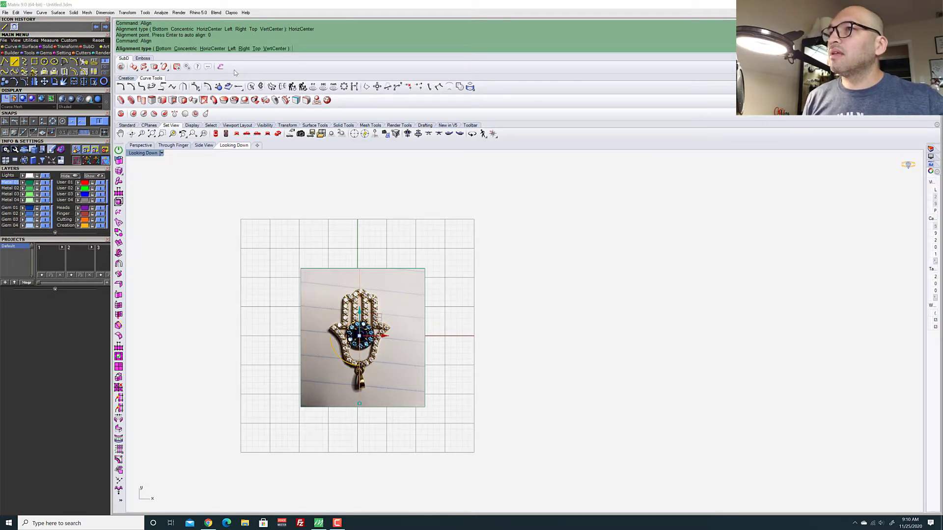
{"action": "left_click", "coordinate": [277, 49]}
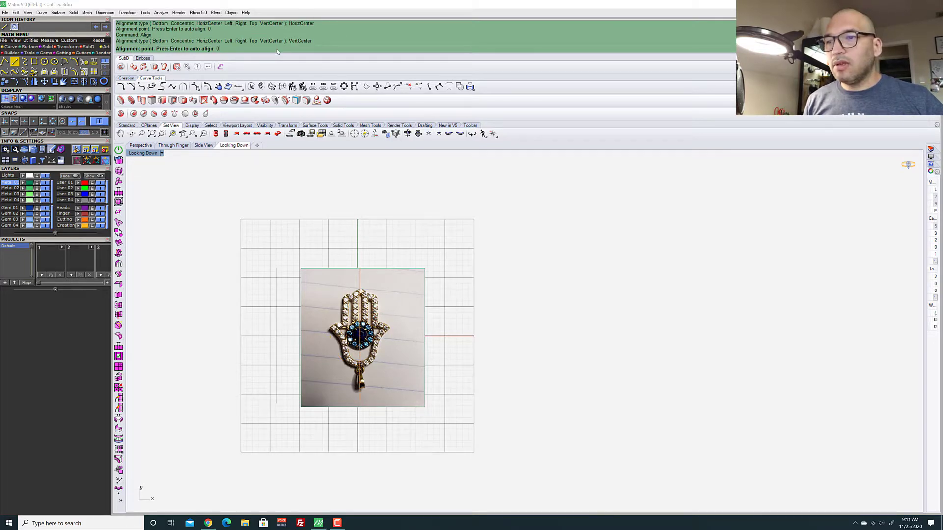
{"action": "key", "text": "Return"}
{"action": "scroll", "coordinate": [451, 357], "scroll_direction": "down", "scroll_amount": 1}
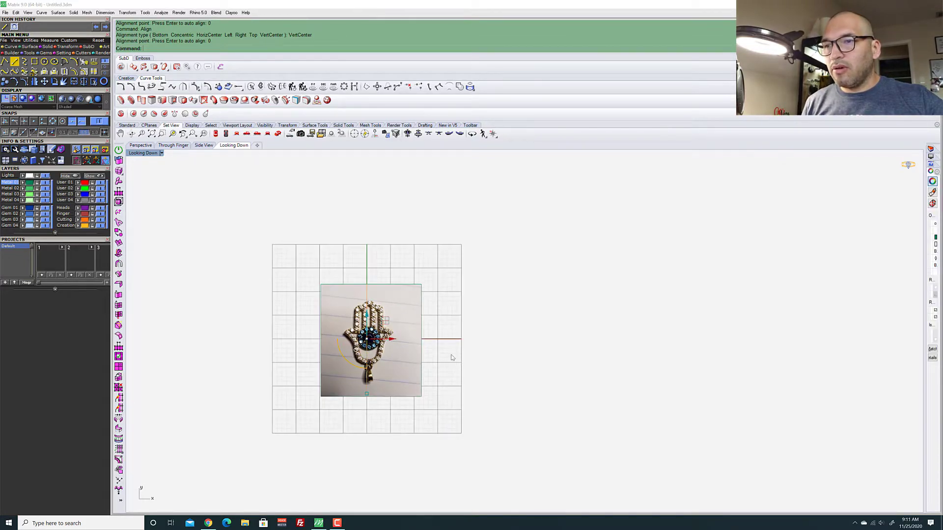
{"action": "key", "text": "Escape"}
{"action": "scroll", "coordinate": [384, 349], "scroll_direction": "up", "scroll_amount": 5}
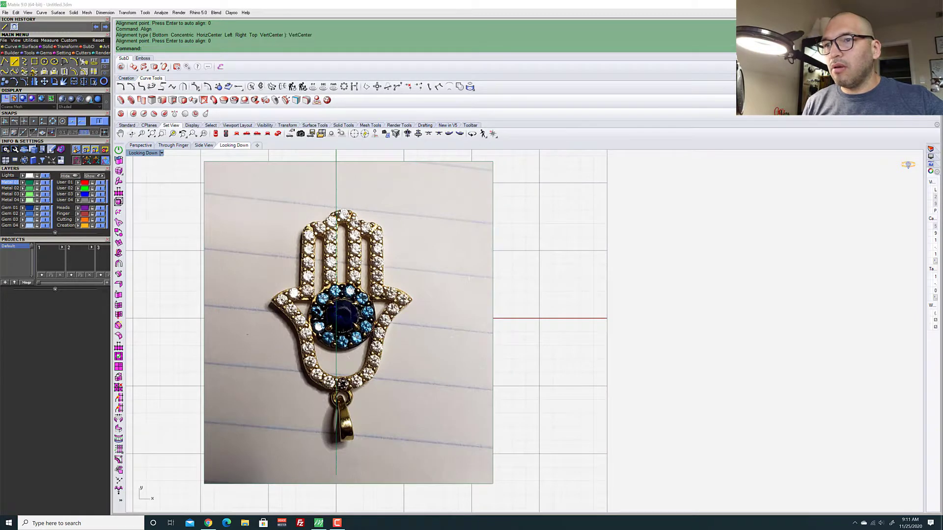
{"action": "scroll", "coordinate": [366, 250], "scroll_direction": "down", "scroll_amount": 4}
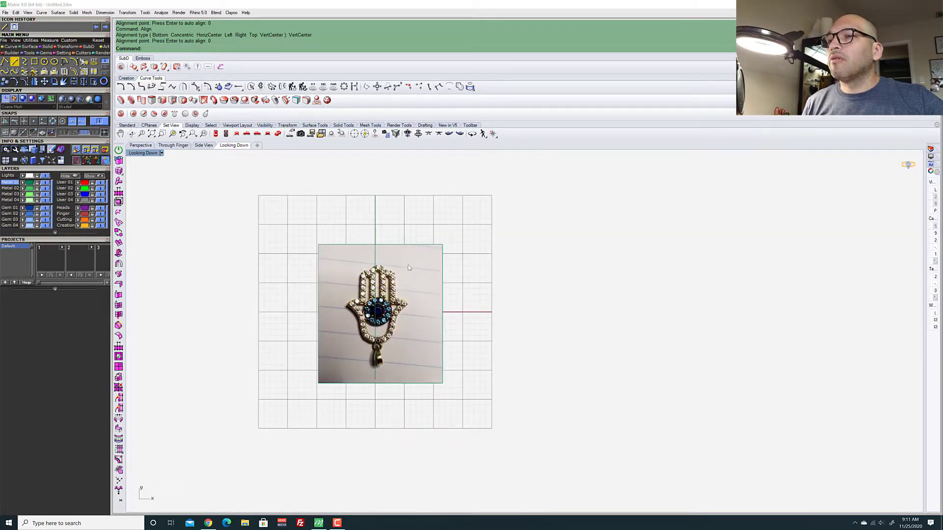
Select the vertical reference line over the pendant photo and assign it to the Metal 04 layer
{"action": "scroll", "coordinate": [376, 313], "scroll_direction": "up", "scroll_amount": 4}
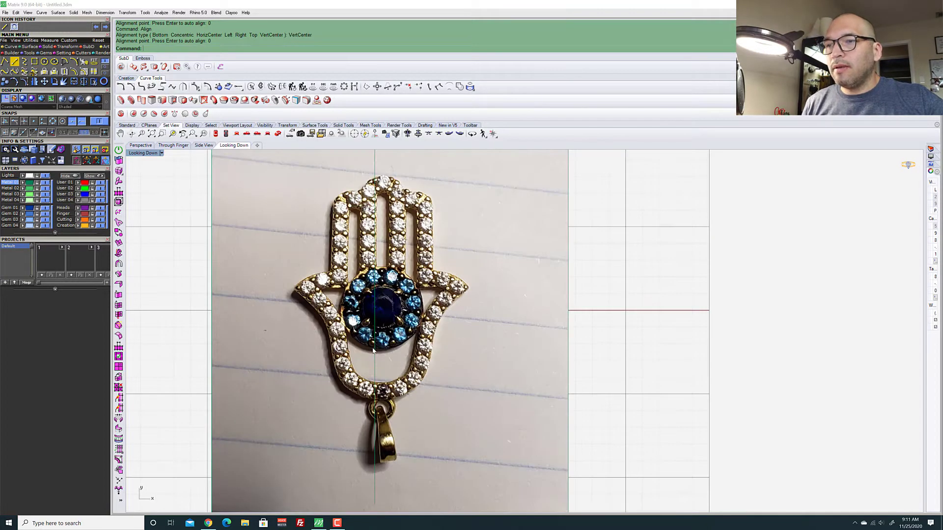
{"action": "left_click", "coordinate": [380, 351]}
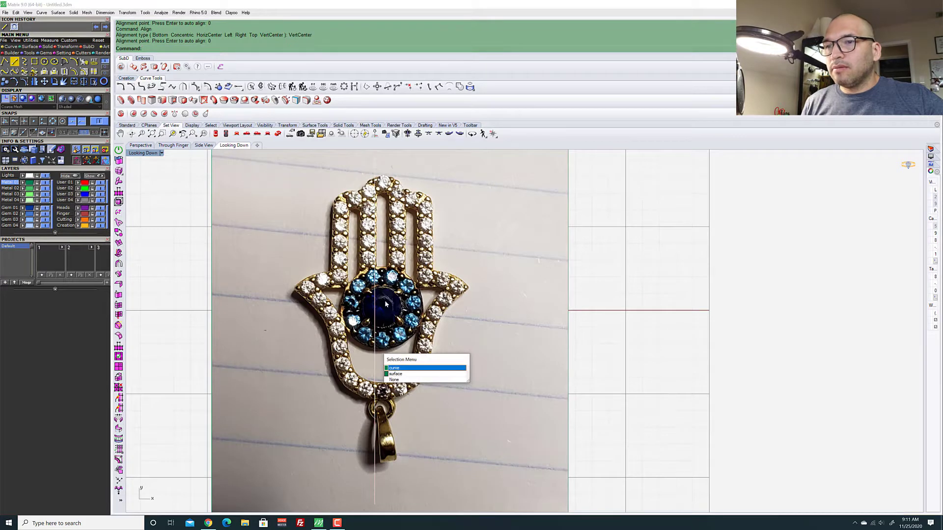
{"action": "left_click", "coordinate": [401, 369]}
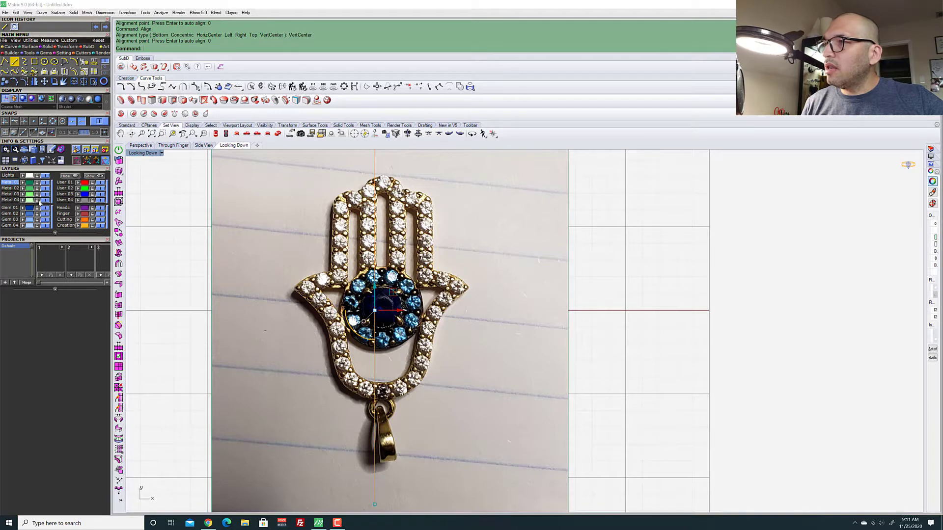
Select the pendant picture and shift it sideways so the pendant centres on the vertical reference line
{"action": "left_click", "coordinate": [244, 273]}
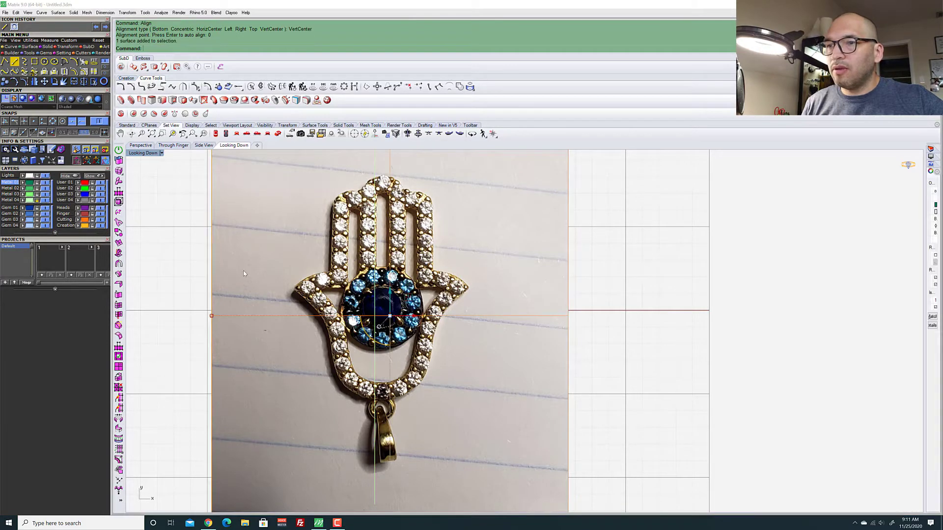
{"action": "scroll", "coordinate": [351, 272], "scroll_direction": "down", "scroll_amount": 2}
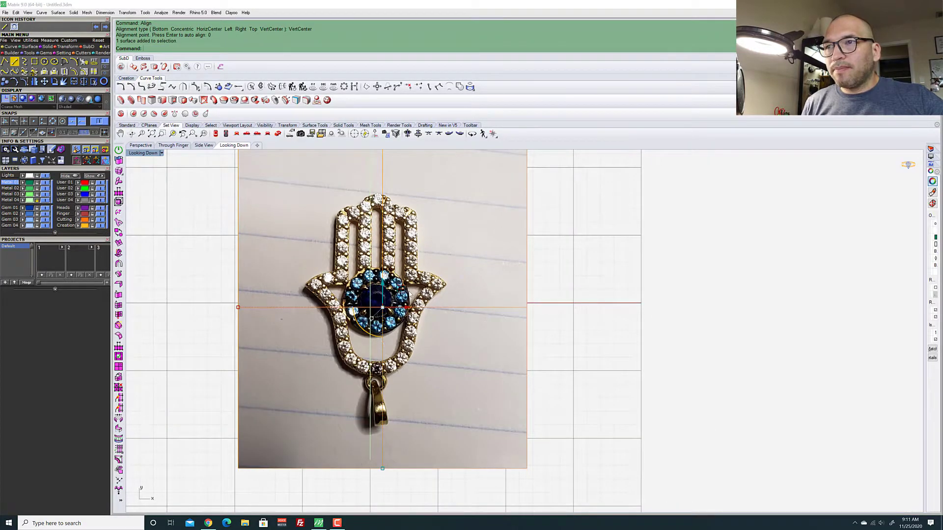
{"action": "left_click_drag", "start_coordinate": [408, 294], "coordinate": [396, 283]}
{"action": "scroll", "coordinate": [396, 284], "scroll_direction": "down", "scroll_amount": 3}
{"action": "scroll", "coordinate": [357, 299], "scroll_direction": "up", "scroll_amount": 2}
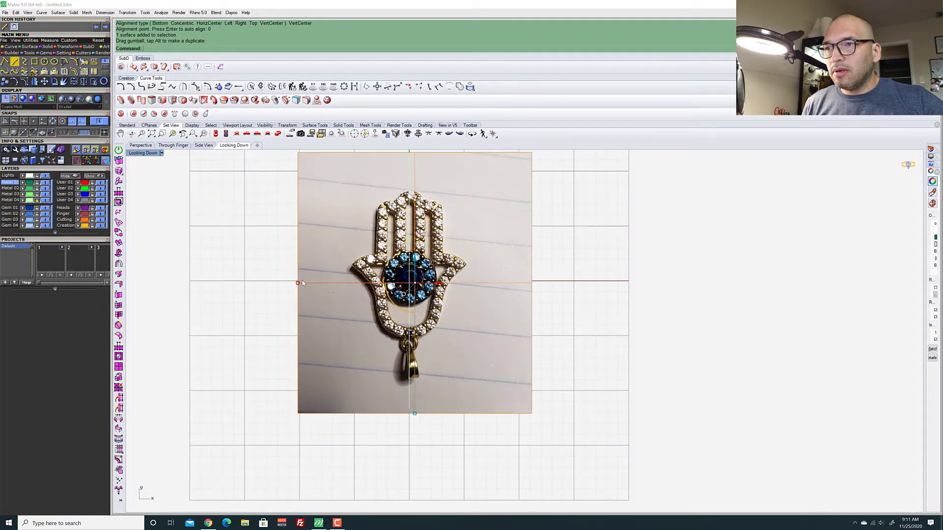
Enlarge the pendant picture and nudge it vertically so the hand roughly spans the length of the vertical reference line
{"action": "left_click_drag", "start_coordinate": [300, 284], "coordinate": [256, 299]}
{"action": "scroll", "coordinate": [252, 281], "scroll_direction": "down", "scroll_amount": 3}
{"action": "scroll", "coordinate": [382, 290], "scroll_direction": "up", "scroll_amount": 5}
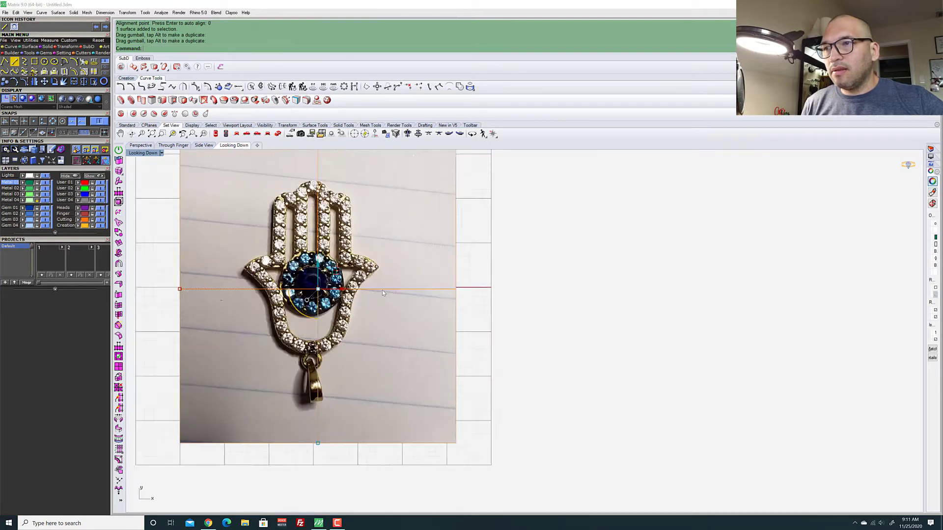
{"action": "left_click_drag", "start_coordinate": [326, 267], "coordinate": [326, 278]}
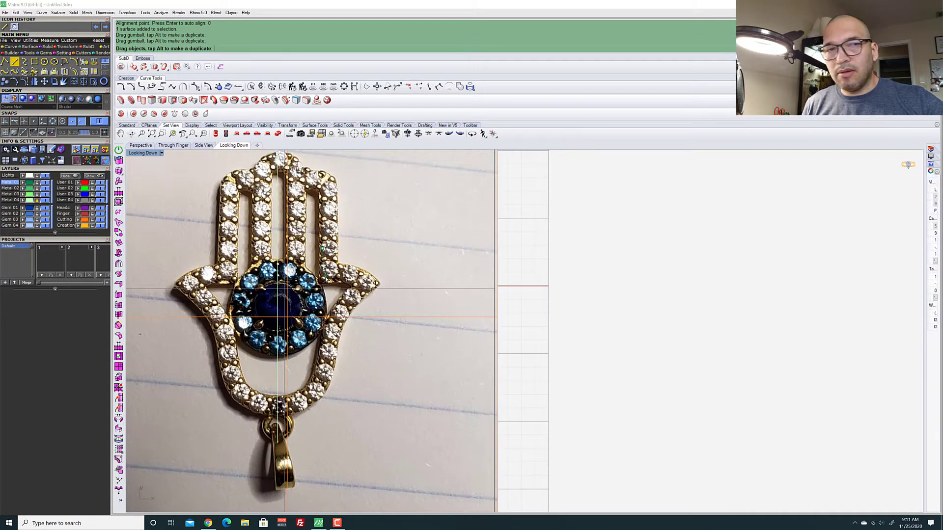
{"action": "scroll", "coordinate": [326, 279], "scroll_direction": "down", "scroll_amount": 4}
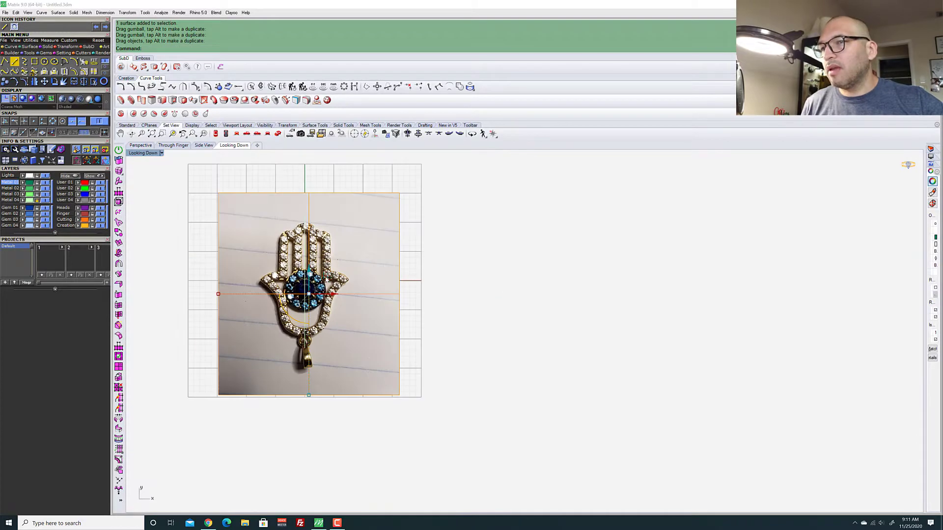
{"action": "scroll", "coordinate": [210, 289], "scroll_direction": "up", "scroll_amount": 2}
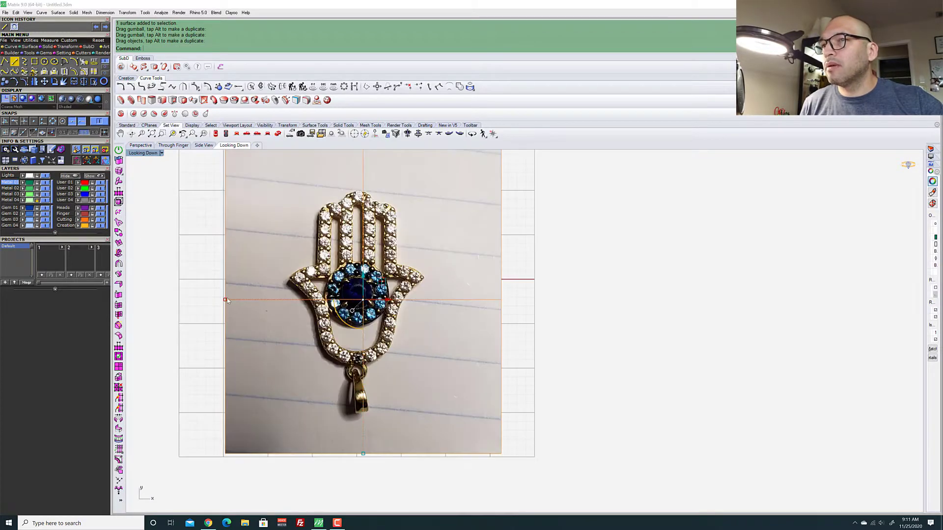
{"action": "left_click_drag", "start_coordinate": [225, 300], "coordinate": [222, 300]}
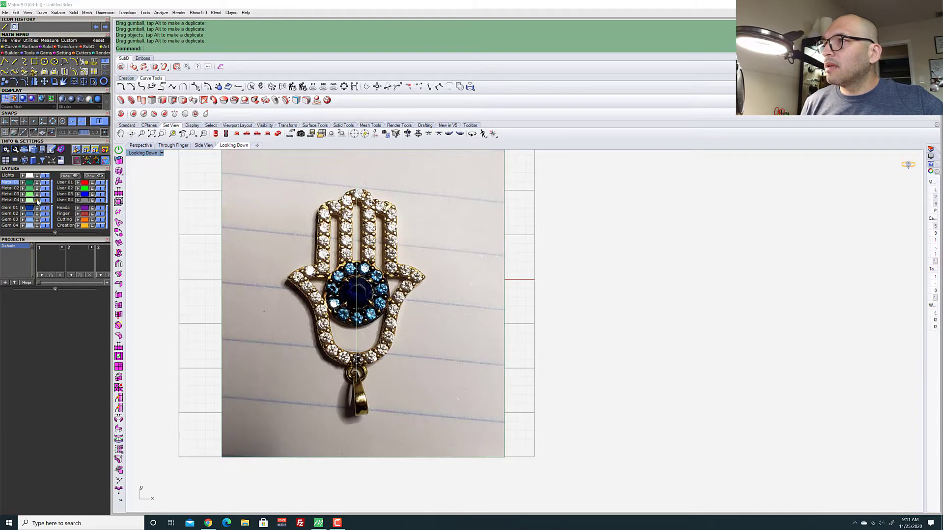
Draw a horizontal line with the BothSides option, centred on the upper end of the vertical reference line
{"action": "left_click", "coordinate": [15, 62]}
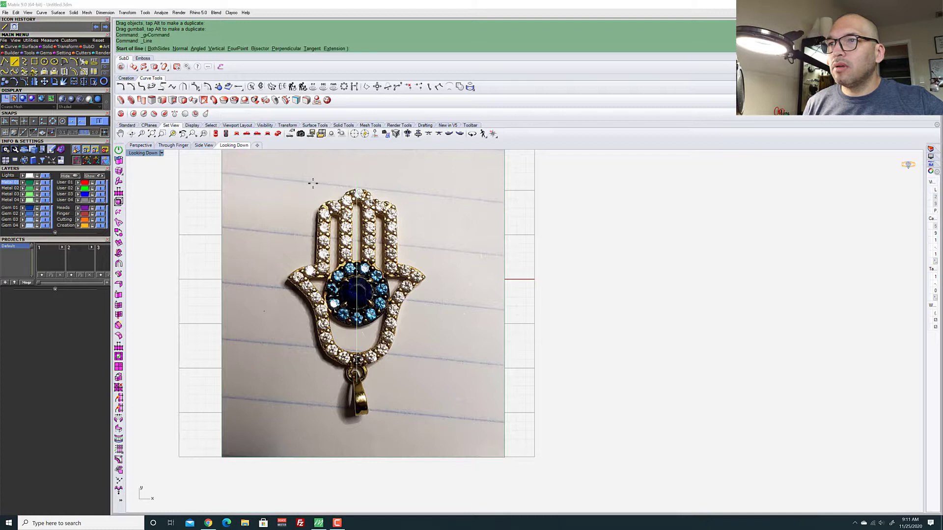
{"action": "left_click", "coordinate": [357, 177]}
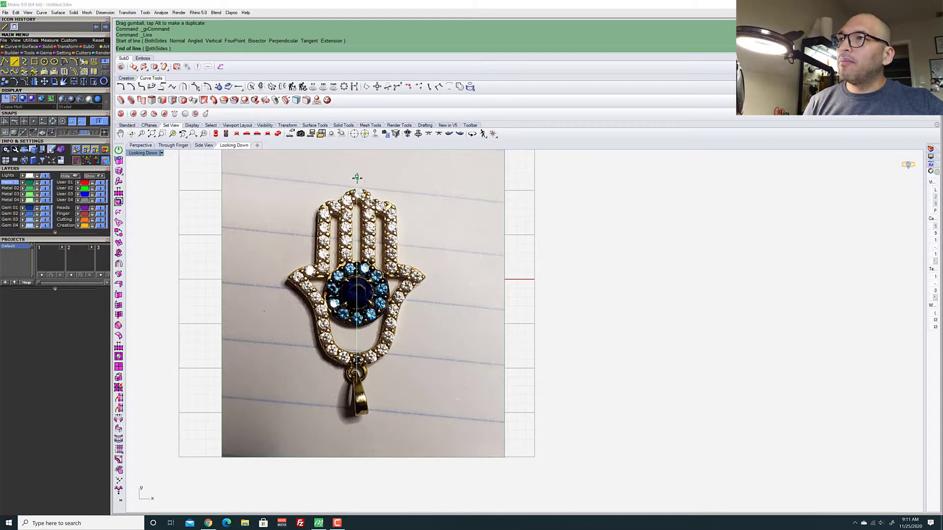
{"action": "left_click", "coordinate": [156, 49]}
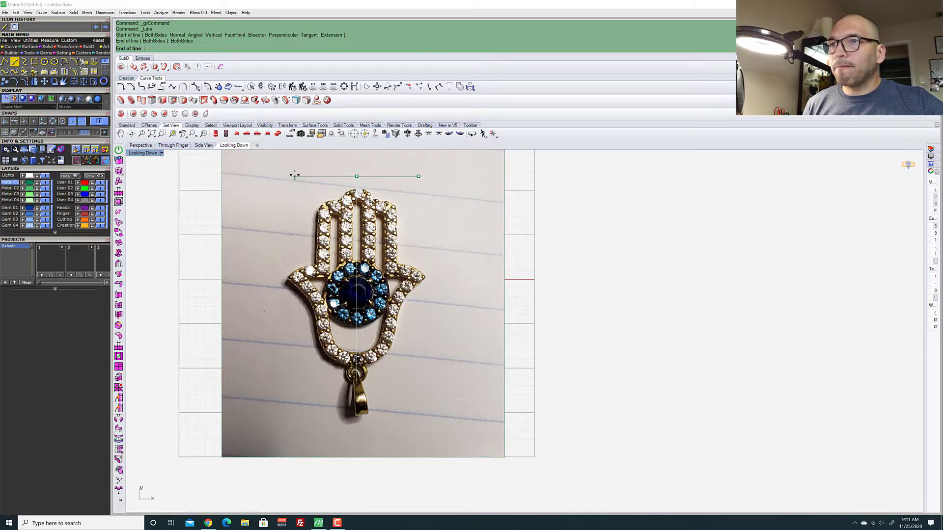
{"action": "left_click", "coordinate": [280, 176]}
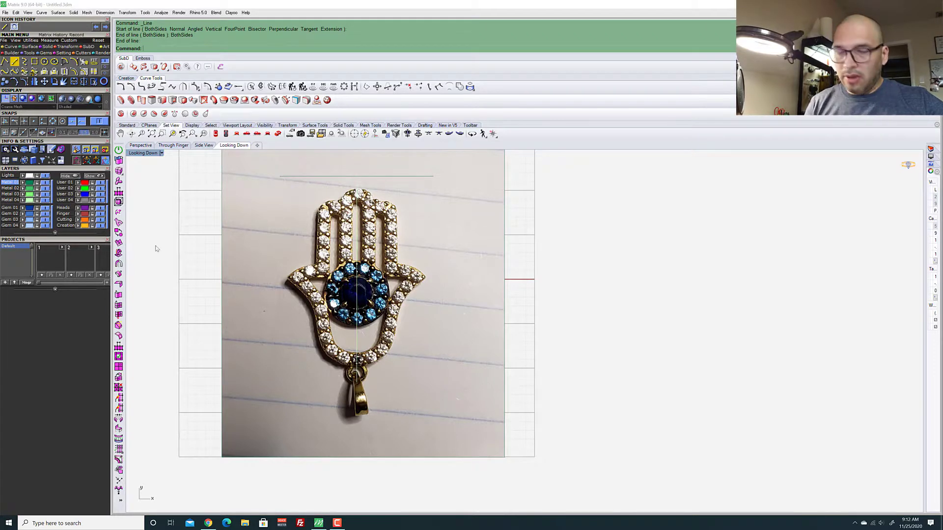
Draw a second BothSides horizontal line centred on the lower end of the vertical reference line
{"action": "right_click", "coordinate": [284, 314]}
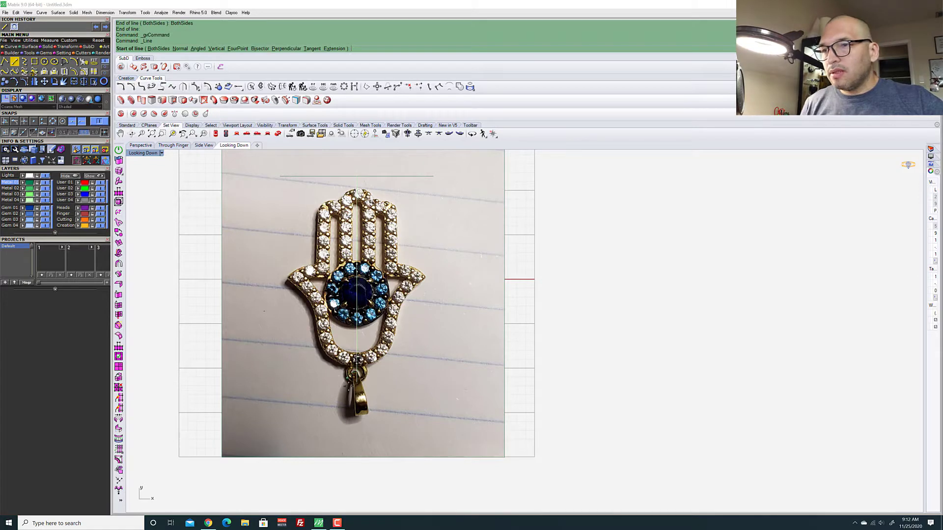
{"action": "left_click", "coordinate": [357, 384]}
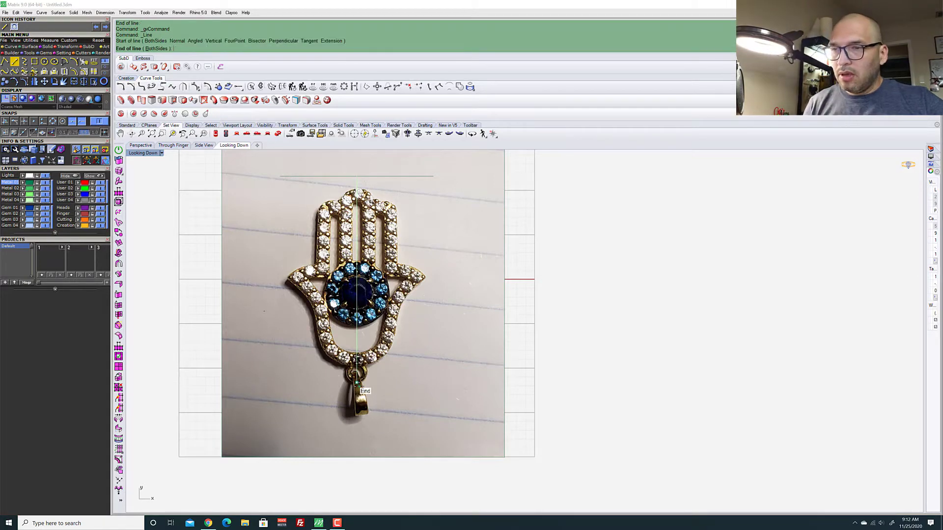
{"action": "type", "text": "b"}
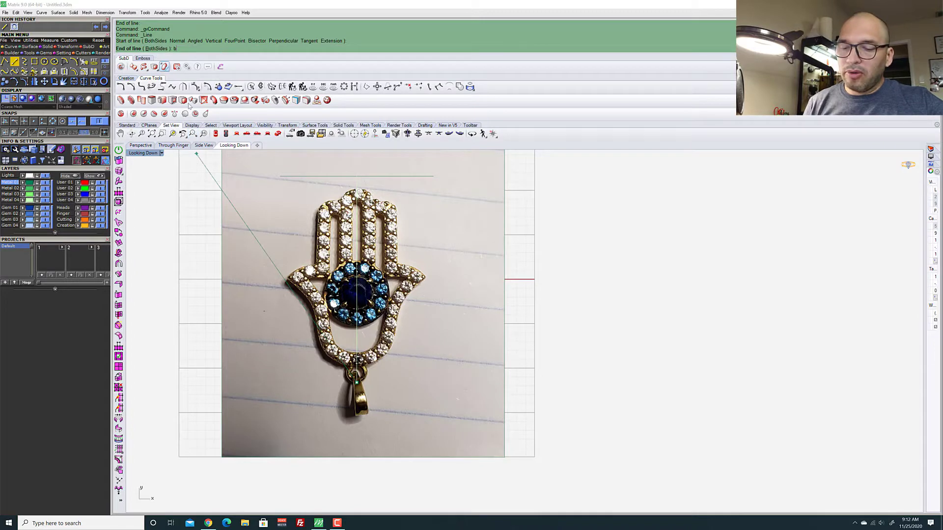
{"action": "key", "text": "Return"}
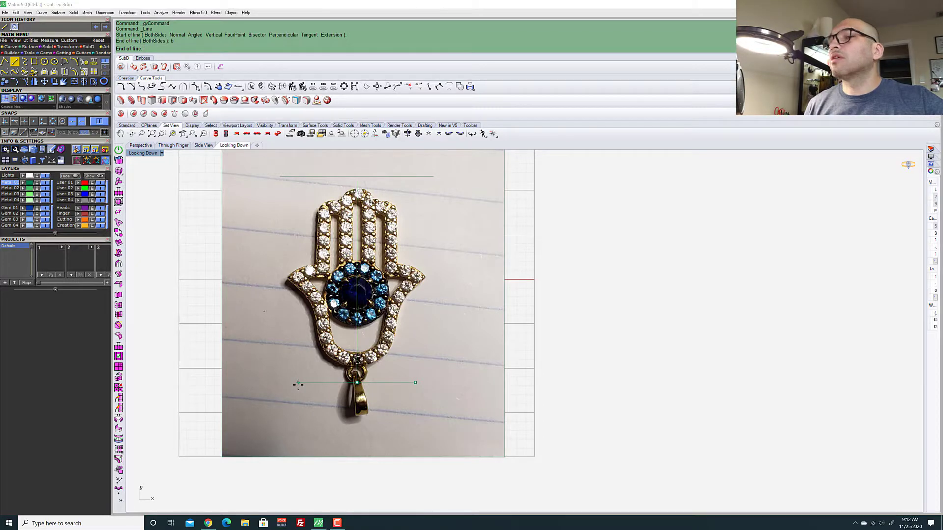
{"action": "left_click", "coordinate": [298, 385]}
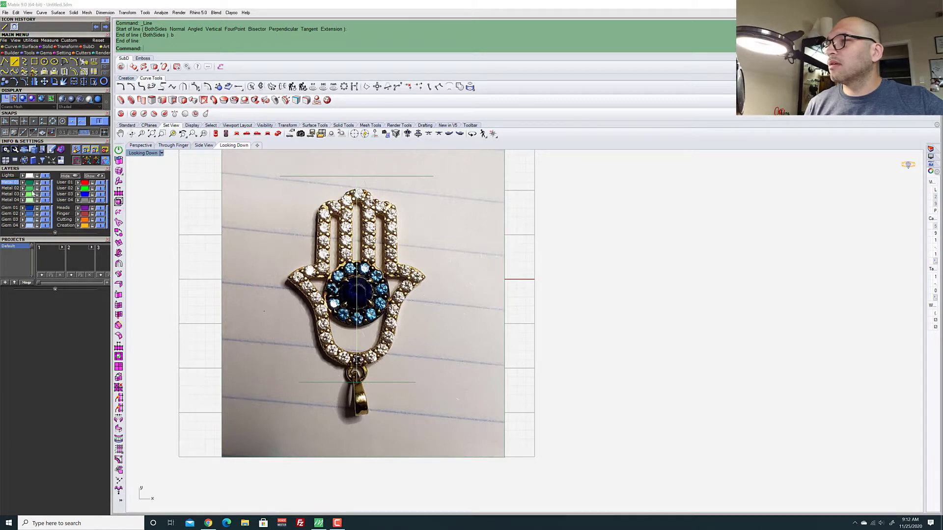
Select both horizontal reference lines and assign them to the Metal 04 layer
{"action": "left_click", "coordinate": [337, 178]}
{"action": "left_click", "coordinate": [359, 202]}
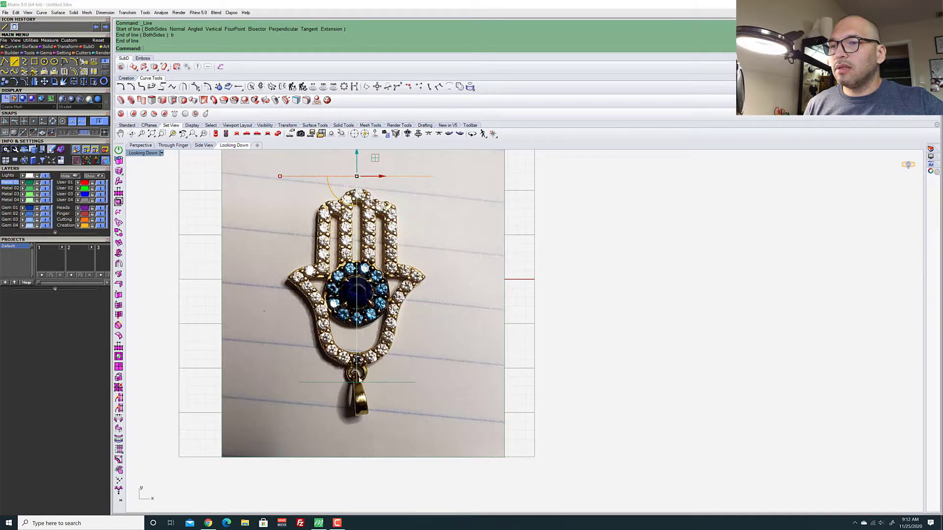
{"action": "left_click", "coordinate": [394, 382]}
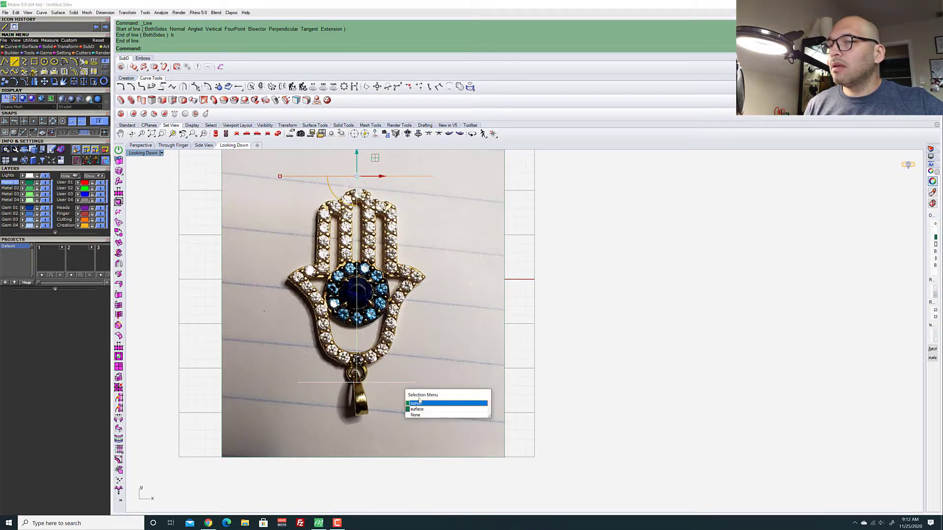
{"action": "key", "text": "Return"}
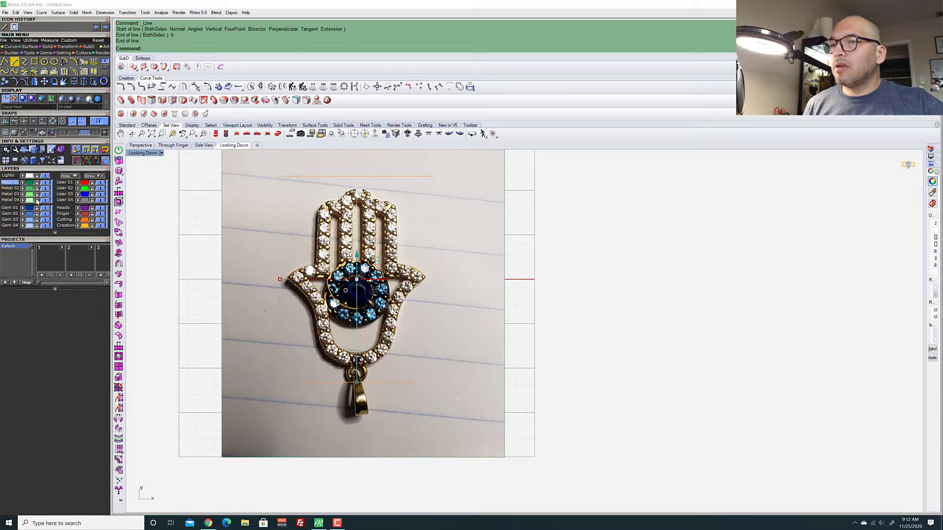
{"action": "left_click", "coordinate": [38, 200]}
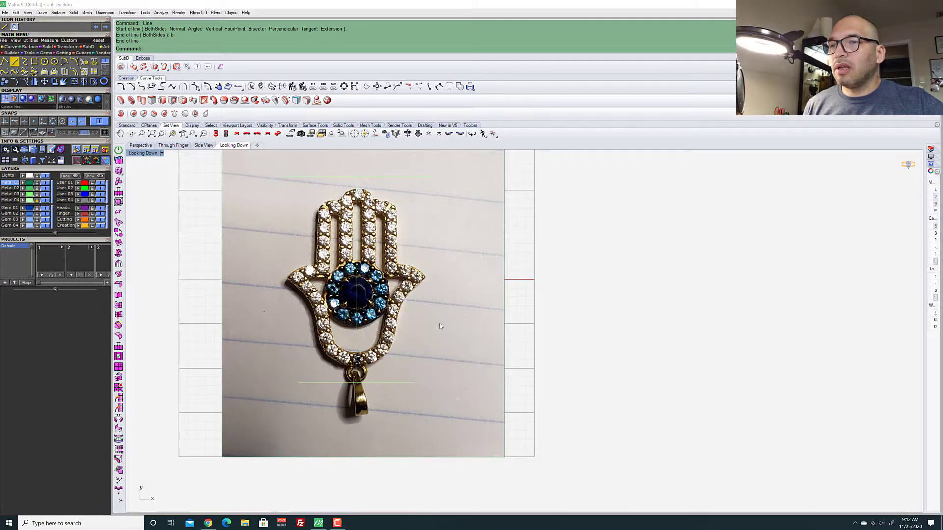
Select the pendant picture, scale it up uniformly and shift it slightly down toward the lower horizontal line
{"action": "left_click", "coordinate": [506, 311]}
{"action": "scroll", "coordinate": [388, 275], "scroll_direction": "down", "scroll_amount": 3}
{"action": "scroll", "coordinate": [322, 304], "scroll_direction": "up", "scroll_amount": 5}
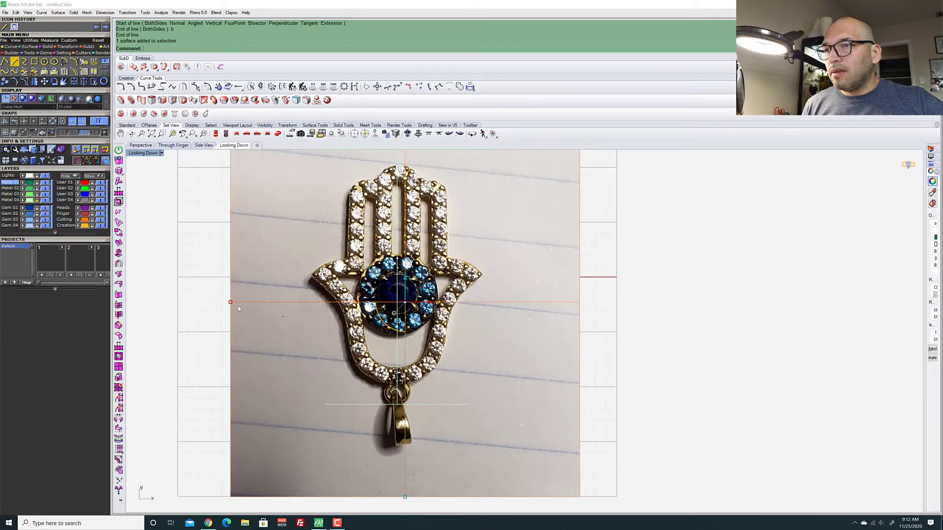
{"action": "left_click_drag", "start_coordinate": [231, 303], "coordinate": [215, 310], "text": "shift"}
{"action": "scroll", "coordinate": [283, 433], "scroll_direction": "down", "scroll_amount": 6}
{"action": "scroll", "coordinate": [344, 333], "scroll_direction": "up", "scroll_amount": 3}
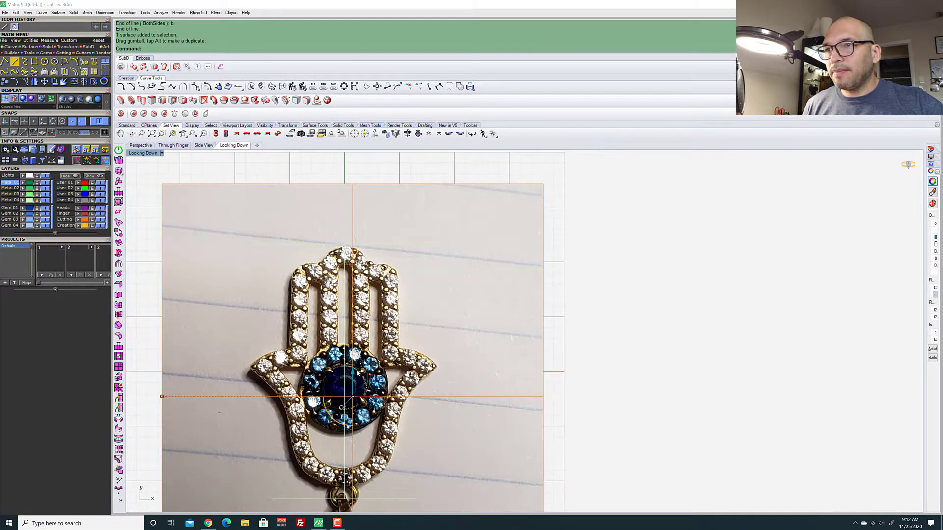
{"action": "left_click_drag", "start_coordinate": [353, 371], "coordinate": [353, 374]}
Fine-tune the picture's scale and vertical position so the hand, excluding the bail, fits exactly between the two horizontal lines
{"action": "scroll", "coordinate": [393, 275], "scroll_direction": "down", "scroll_amount": 5}
{"action": "scroll", "coordinate": [226, 353], "scroll_direction": "up", "scroll_amount": 5}
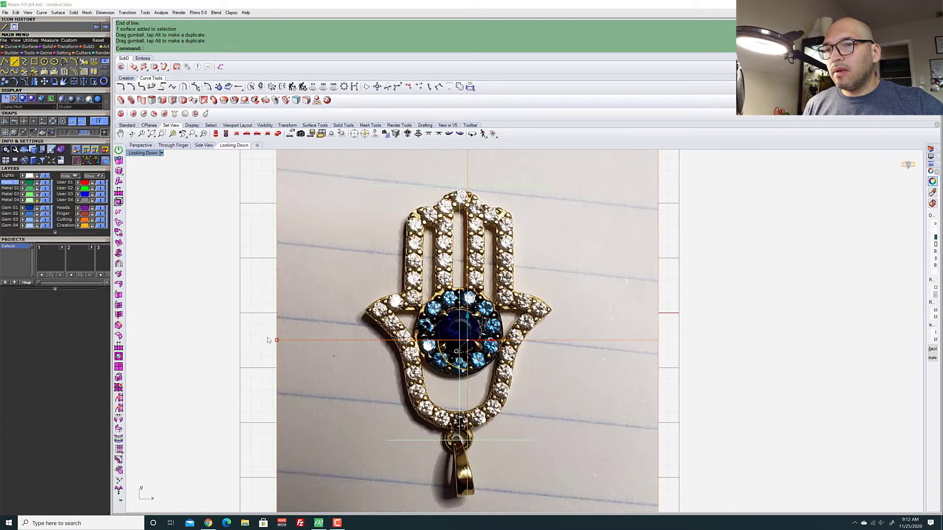
{"action": "left_click_drag", "start_coordinate": [279, 342], "coordinate": [266, 341], "text": "shift"}
{"action": "left_click_drag", "start_coordinate": [467, 318], "coordinate": [466, 322]}
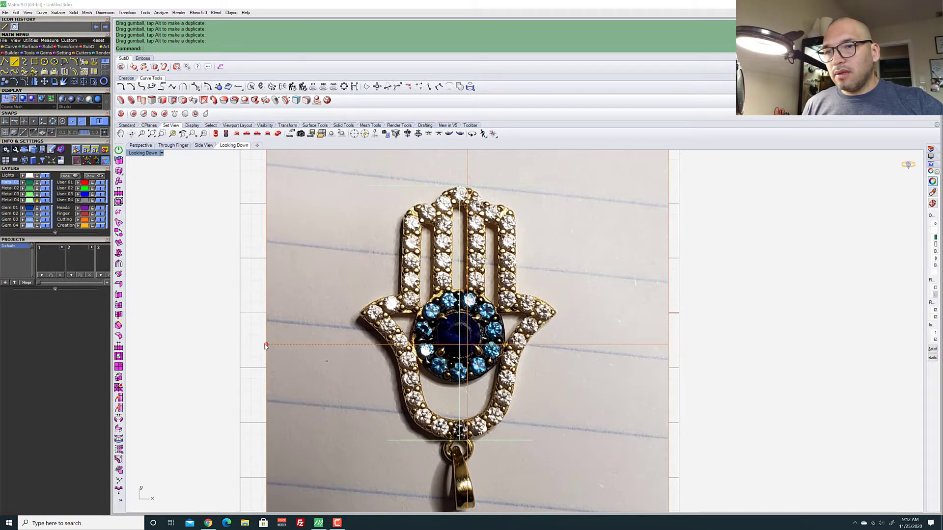
{"action": "left_click_drag", "start_coordinate": [265, 345], "coordinate": [264, 345]}
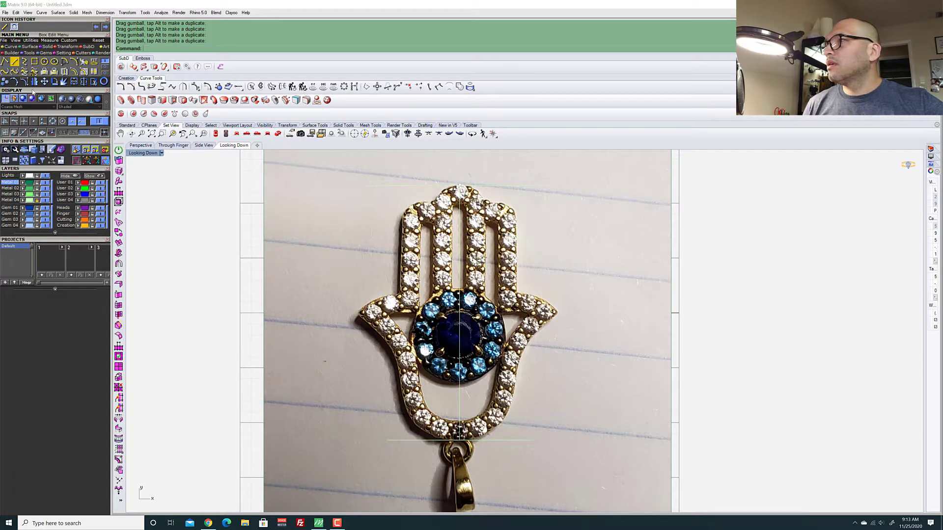
Draw a horizontal line across the pendant from the tip of one side point to the tip of the other
{"action": "left_click", "coordinate": [15, 62]}
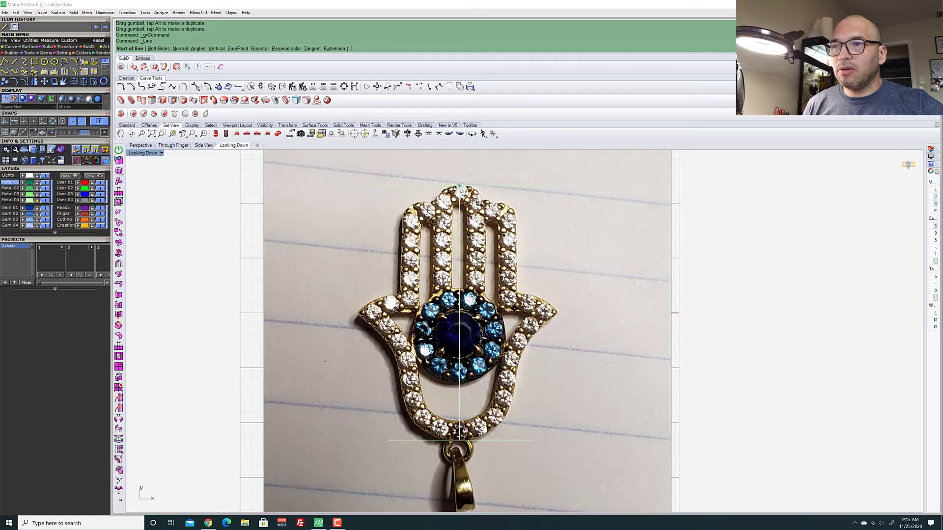
{"action": "left_click", "coordinate": [356, 312]}
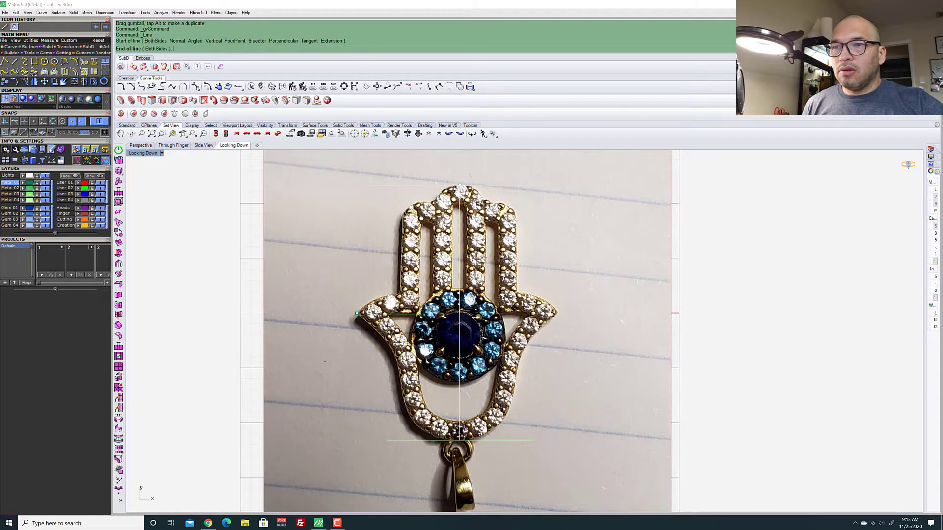
{"action": "left_click", "coordinate": [557, 313]}
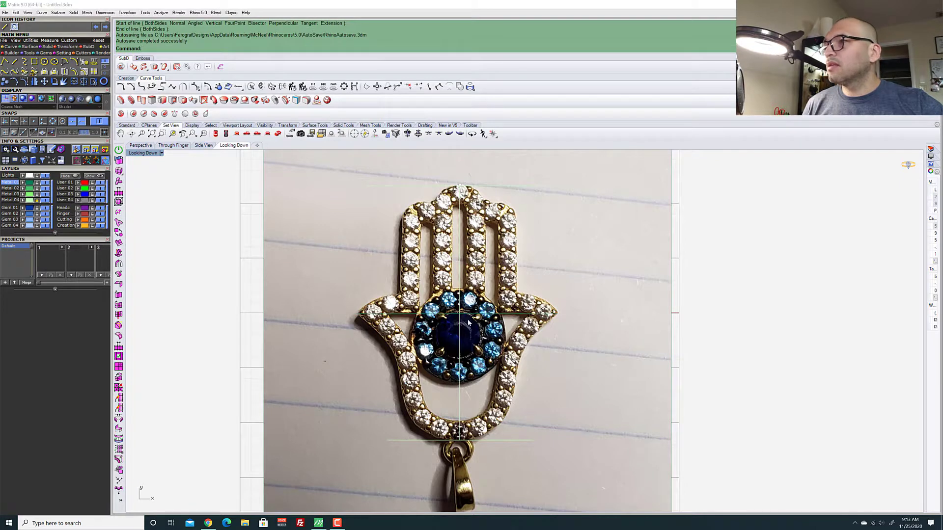
Start an interpolated curve where the vertical centre line meets the lower horizontal line and trace the pendant's bottom edge around its lower-left bend
{"action": "left_click", "coordinate": [24, 63]}
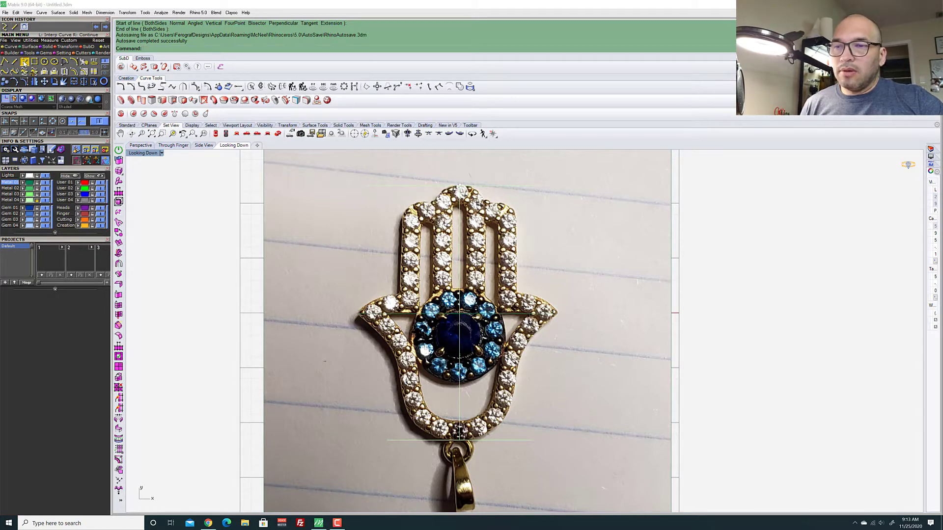
{"action": "scroll", "coordinate": [429, 270], "scroll_direction": "down", "scroll_amount": 2}
{"action": "scroll", "coordinate": [453, 290], "scroll_direction": "up", "scroll_amount": 10}
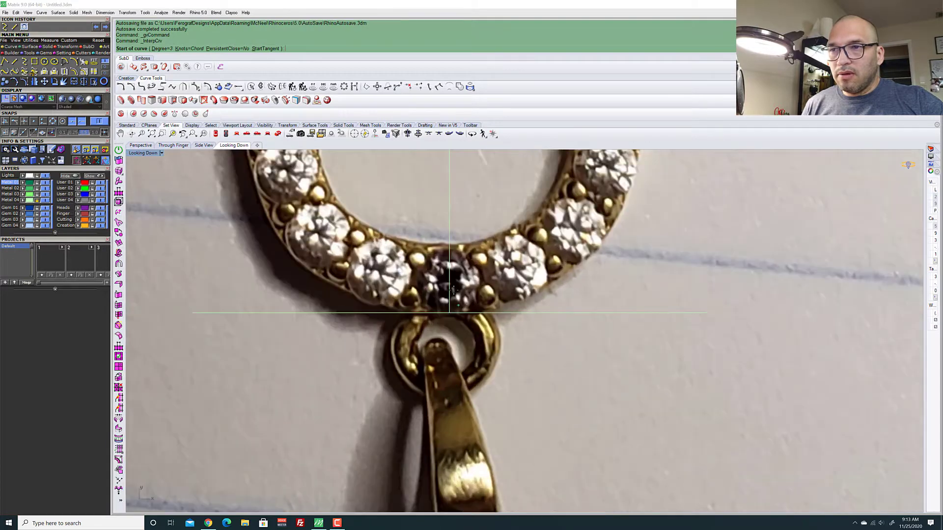
{"action": "scroll", "coordinate": [453, 290], "scroll_direction": "up", "scroll_amount": 5}
{"action": "left_click", "coordinate": [452, 339]}
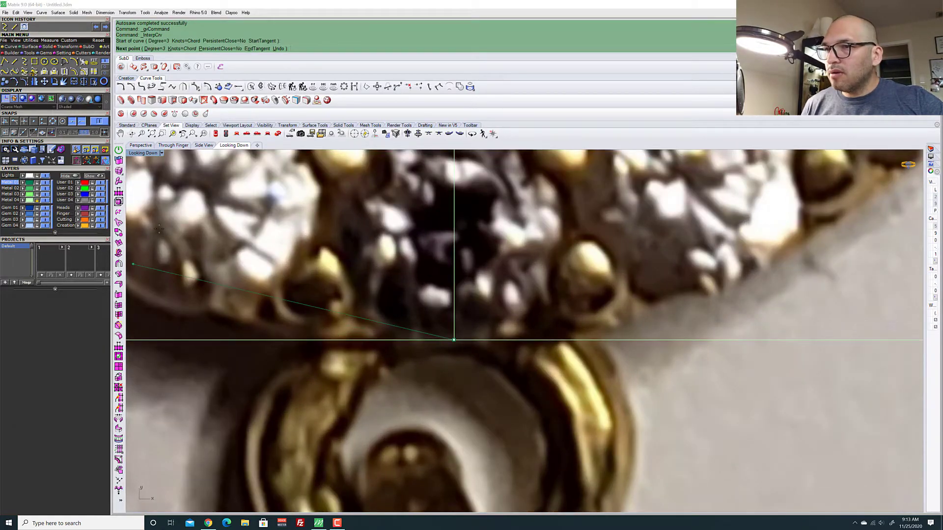
{"action": "left_click", "coordinate": [307, 335]}
{"action": "scroll", "coordinate": [310, 336], "scroll_direction": "down", "scroll_amount": 5}
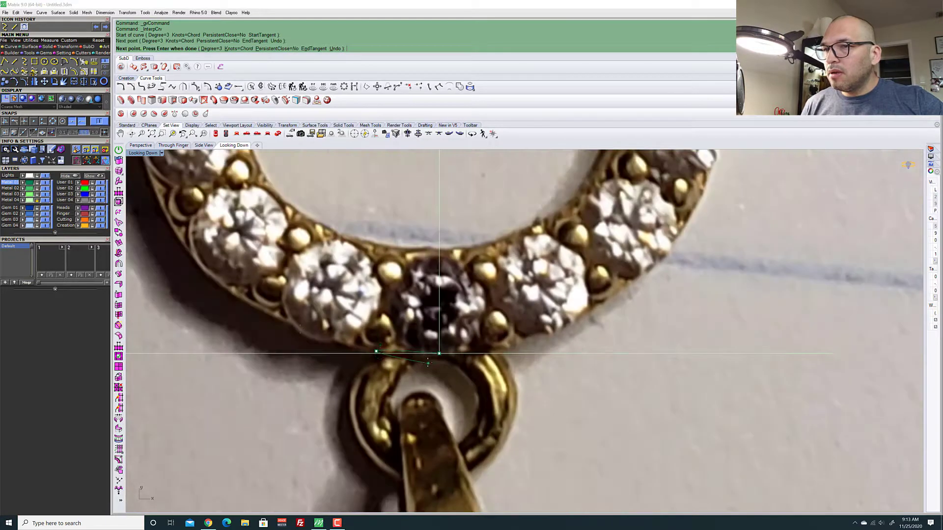
{"action": "scroll", "coordinate": [314, 338], "scroll_direction": "up", "scroll_amount": 4}
{"action": "left_click", "coordinate": [322, 340]}
{"action": "scroll", "coordinate": [321, 340], "scroll_direction": "down", "scroll_amount": 3}
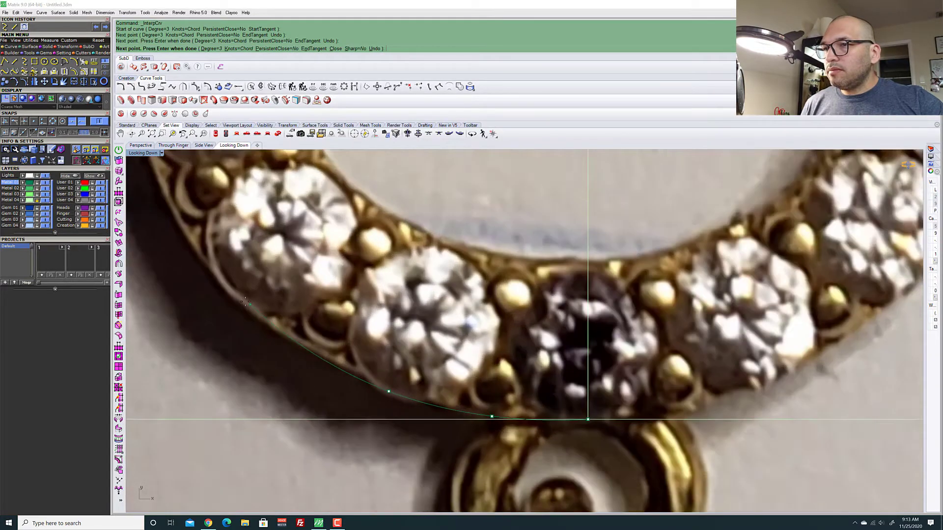
{"action": "scroll", "coordinate": [196, 255], "scroll_direction": "up", "scroll_amount": 3}
{"action": "left_click", "coordinate": [186, 244]}
Continue the interpolated curve up the outer left edge of the palm, placing points along the metal border beside the stones
{"action": "scroll", "coordinate": [186, 244], "scroll_direction": "down", "scroll_amount": 3}
{"action": "scroll", "coordinate": [222, 216], "scroll_direction": "up", "scroll_amount": 3}
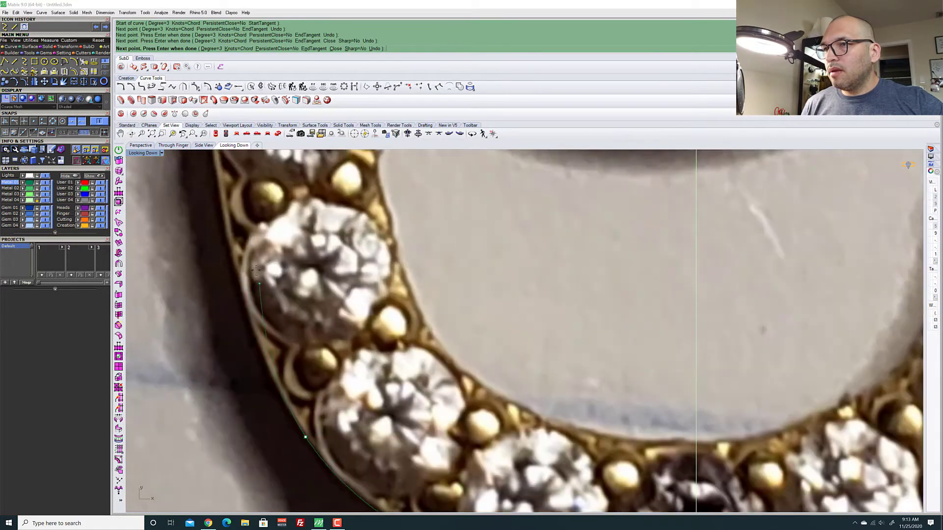
{"action": "scroll", "coordinate": [222, 216], "scroll_direction": "down", "scroll_amount": 3}
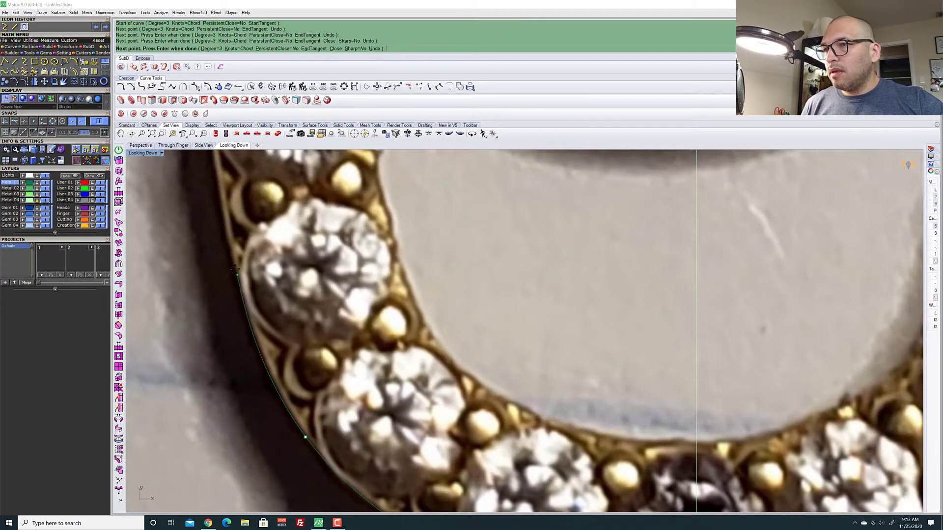
{"action": "left_click", "coordinate": [254, 341]}
{"action": "scroll", "coordinate": [237, 277], "scroll_direction": "up", "scroll_amount": 3}
{"action": "scroll", "coordinate": [236, 277], "scroll_direction": "up", "scroll_amount": 3}
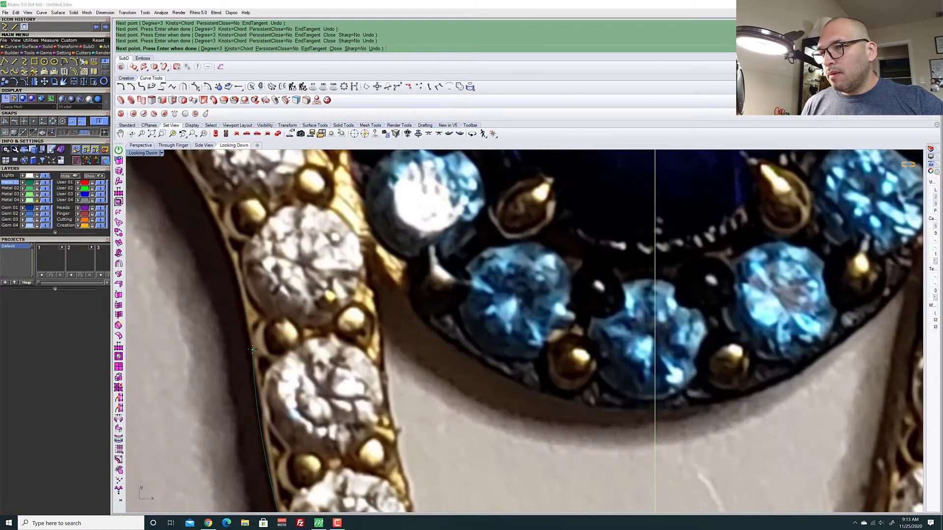
{"action": "left_click", "coordinate": [252, 361]}
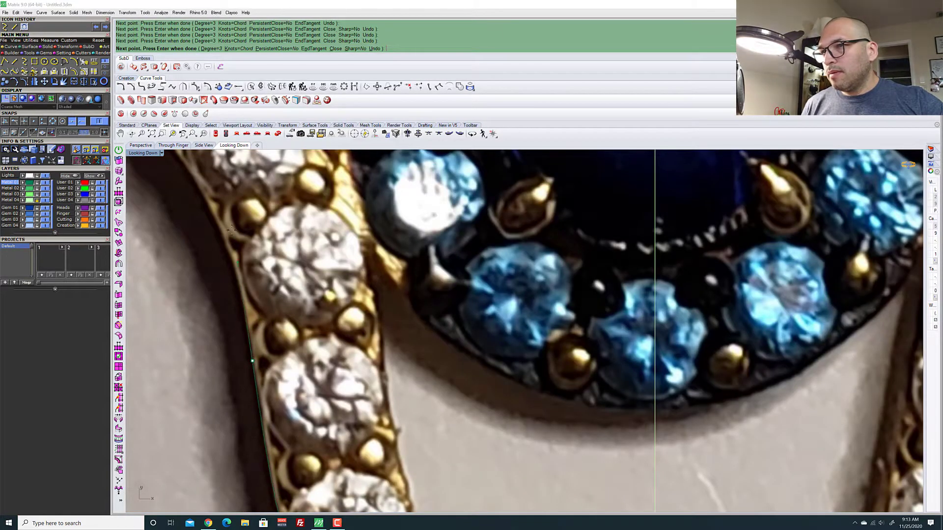
{"action": "left_click", "coordinate": [231, 264]}
{"action": "scroll", "coordinate": [231, 264], "scroll_direction": "down", "scroll_amount": 3}
{"action": "scroll", "coordinate": [233, 285], "scroll_direction": "up", "scroll_amount": 3}
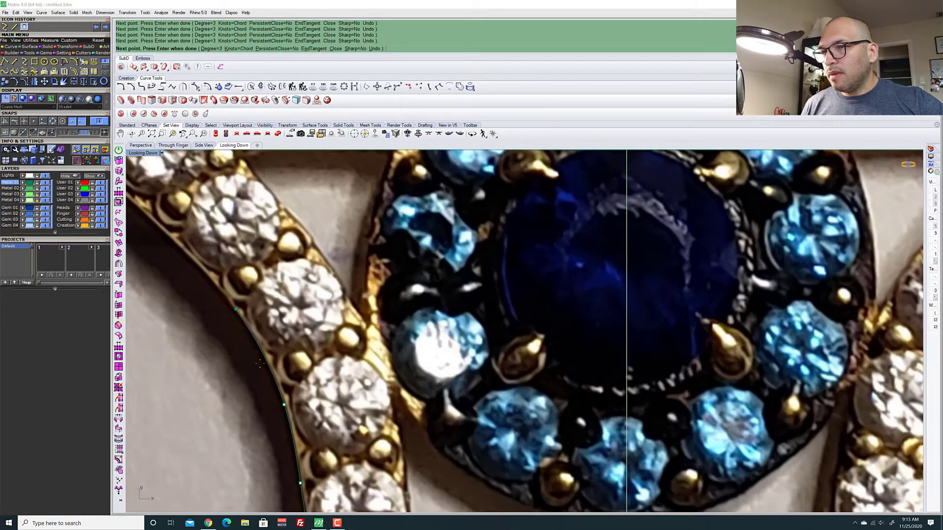
Trace the underside of the left side point and finish the curve at the left end of the horizontal tip-to-tip line
{"action": "scroll", "coordinate": [260, 363], "scroll_direction": "down", "scroll_amount": 3}
{"action": "scroll", "coordinate": [275, 369], "scroll_direction": "up", "scroll_amount": 3}
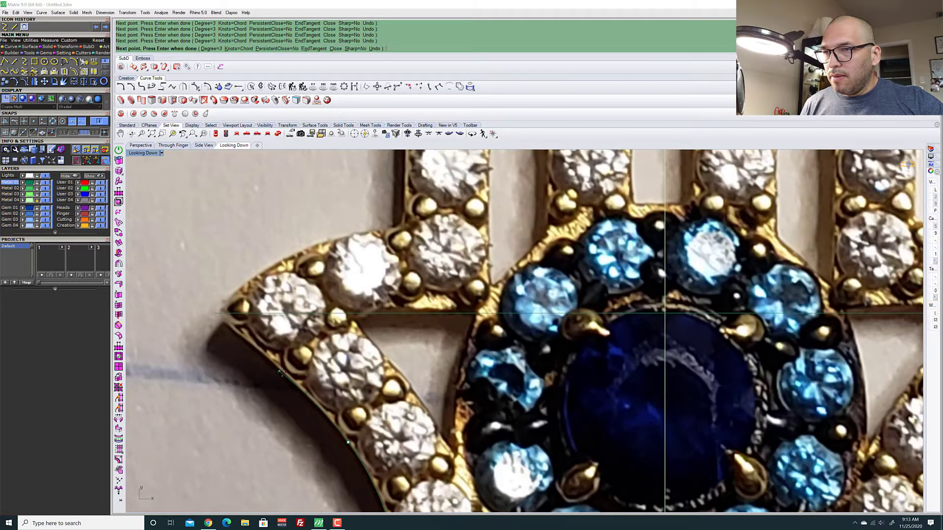
{"action": "scroll", "coordinate": [265, 363], "scroll_direction": "up", "scroll_amount": 2}
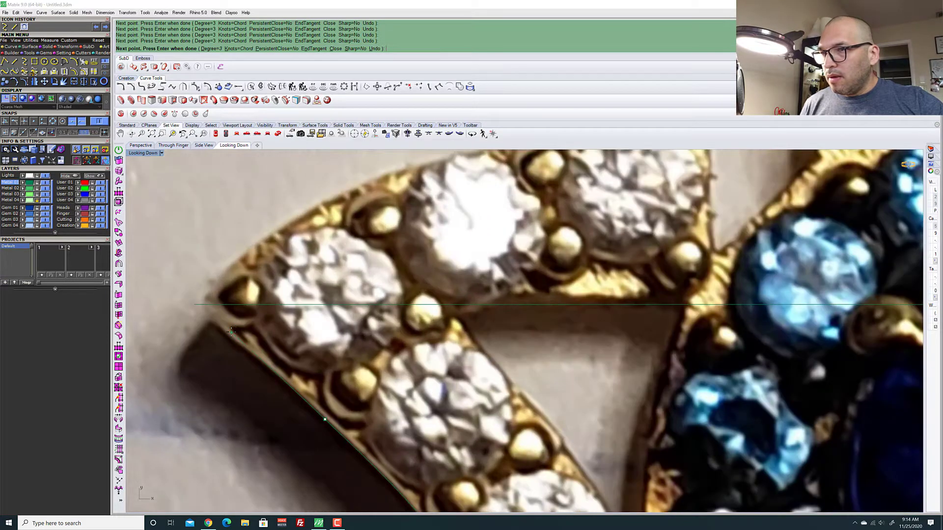
{"action": "left_click", "coordinate": [234, 340]}
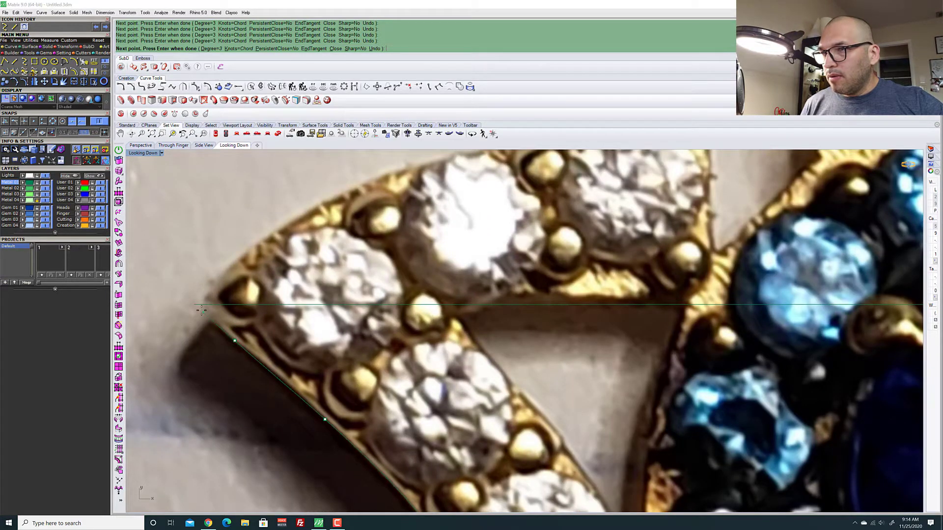
{"action": "scroll", "coordinate": [197, 306], "scroll_direction": "up", "scroll_amount": 2}
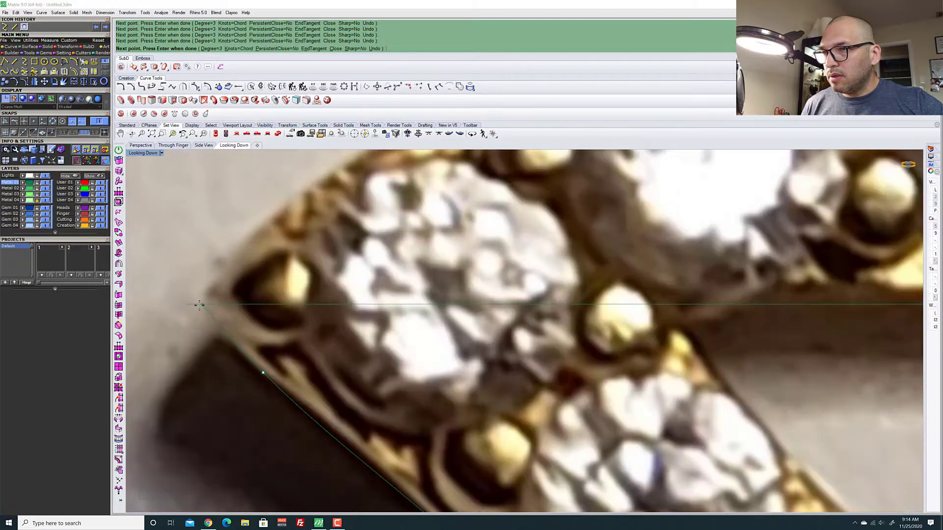
{"action": "left_click", "coordinate": [197, 305]}
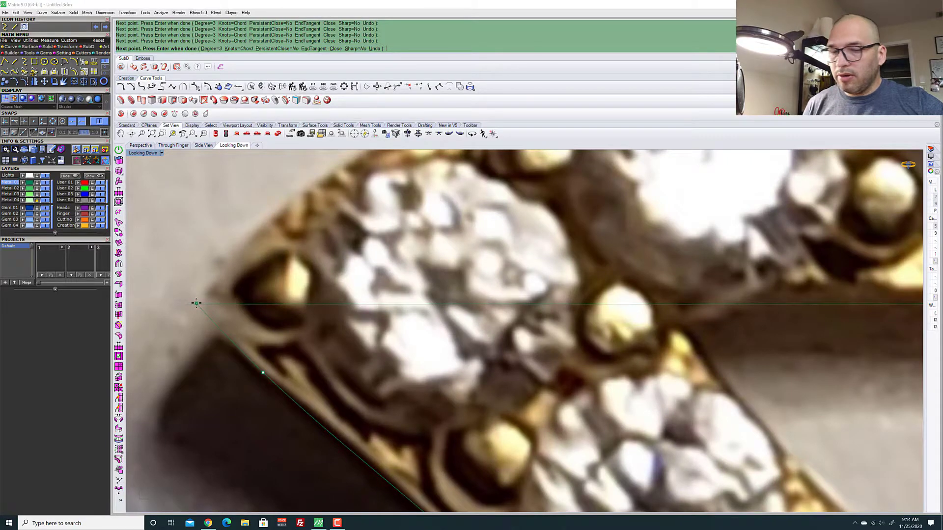
{"action": "key", "text": "Return"}
{"action": "scroll", "coordinate": [199, 286], "scroll_direction": "down", "scroll_amount": 5}
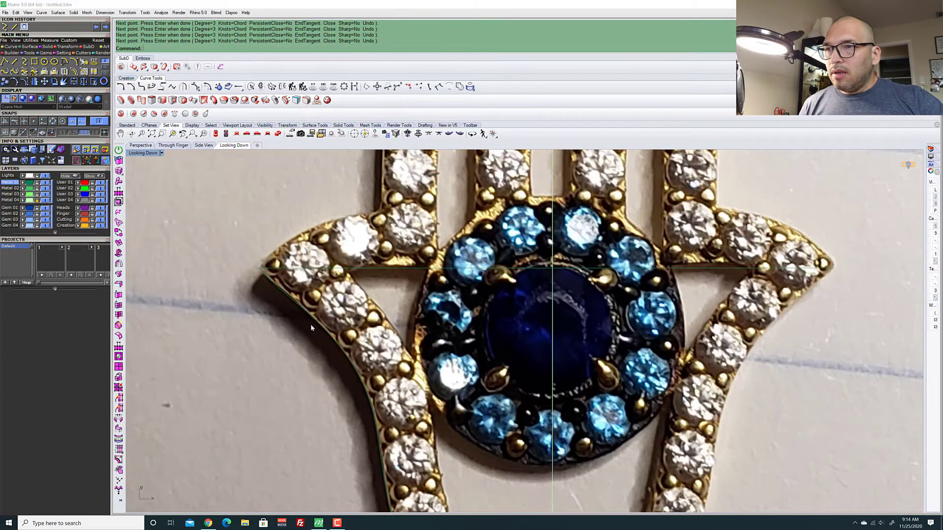
Select the pendant picture's surface and assign it to the User 01 layer
{"action": "left_click", "coordinate": [321, 328]}
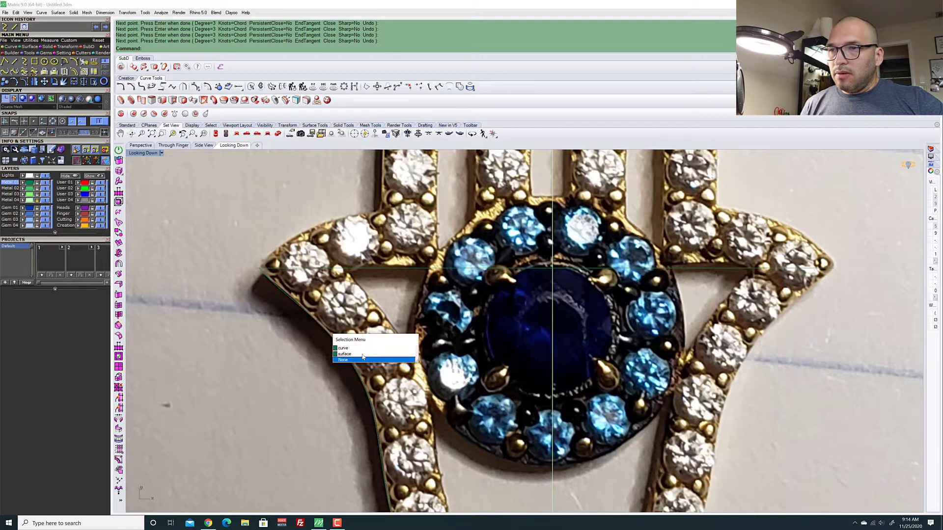
{"action": "left_click", "coordinate": [344, 354]}
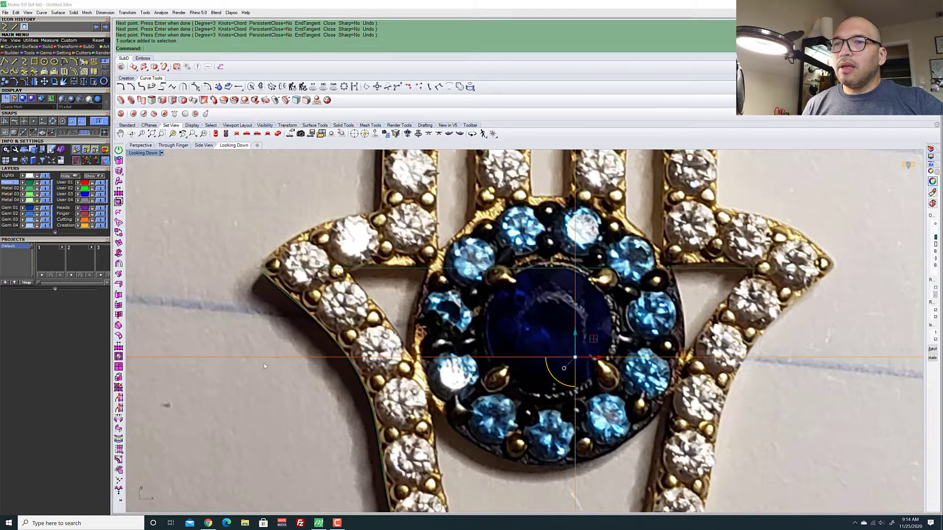
{"action": "scroll", "coordinate": [264, 363], "scroll_direction": "down", "scroll_amount": 3}
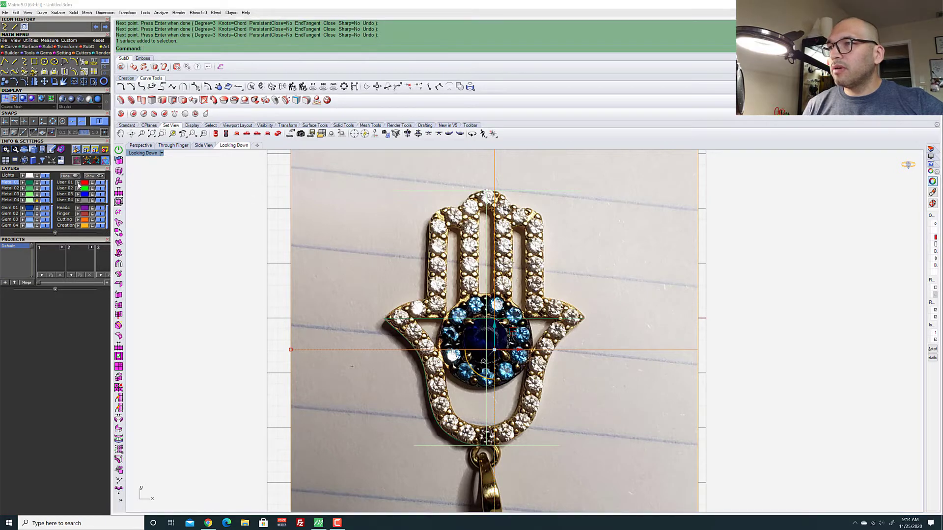
{"action": "key", "text": "Escape"}
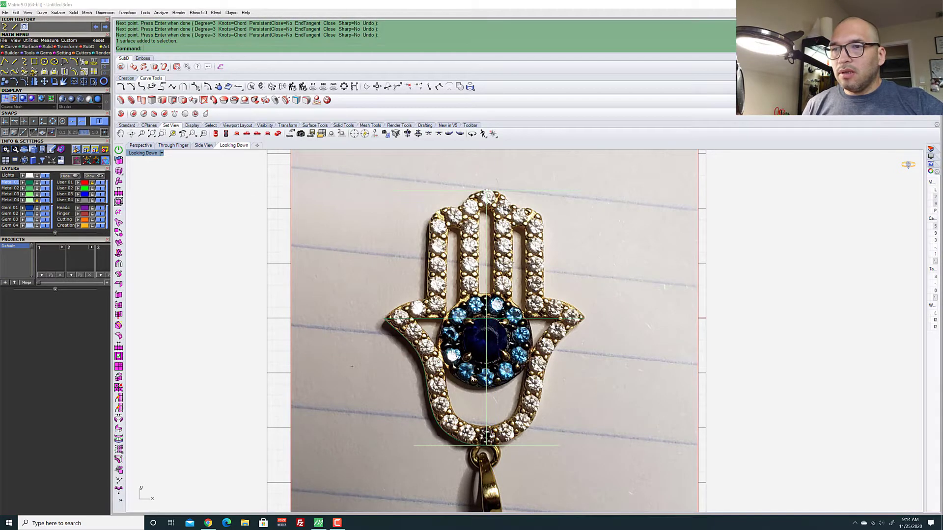
Select the traced left outline curve and display its control points to examine their number and spacing
{"action": "scroll", "coordinate": [420, 362], "scroll_direction": "up", "scroll_amount": 4}
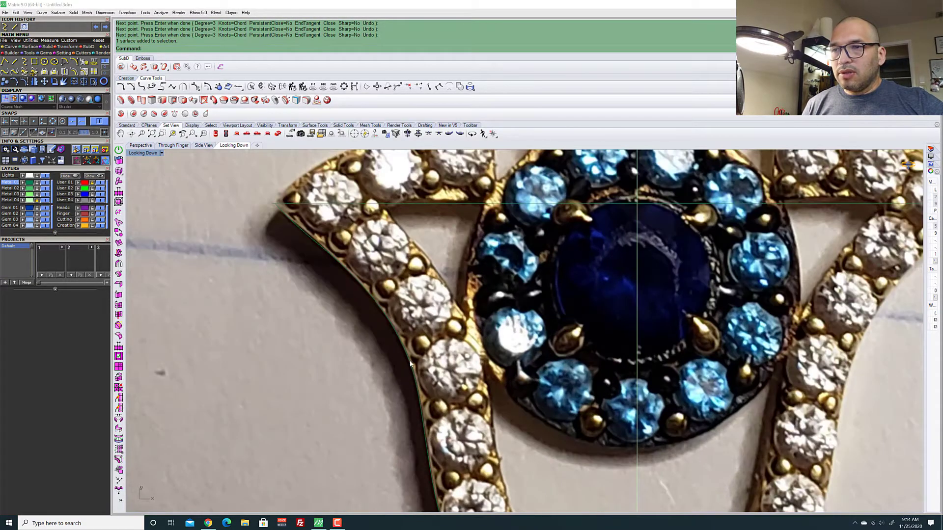
{"action": "left_click", "coordinate": [302, 297]}
{"action": "scroll", "coordinate": [302, 296], "scroll_direction": "down", "scroll_amount": 2}
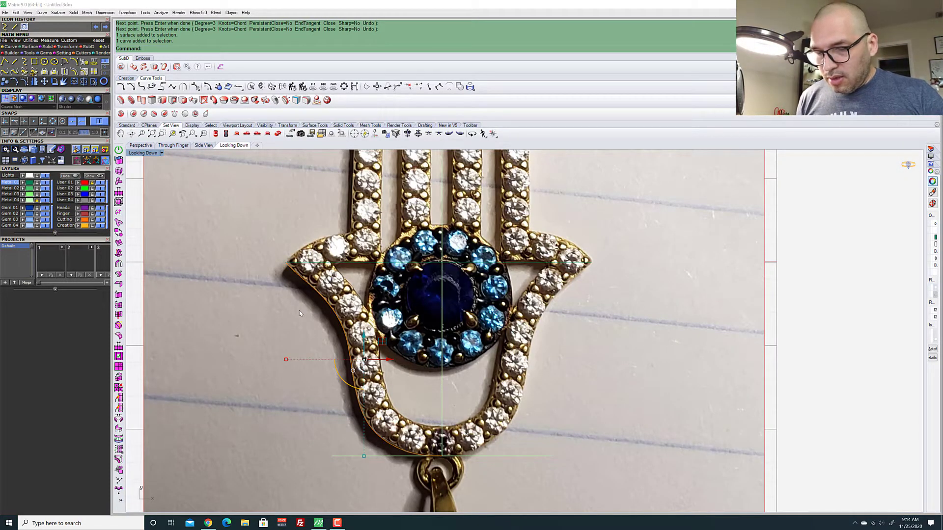
{"action": "key", "text": "F10"}
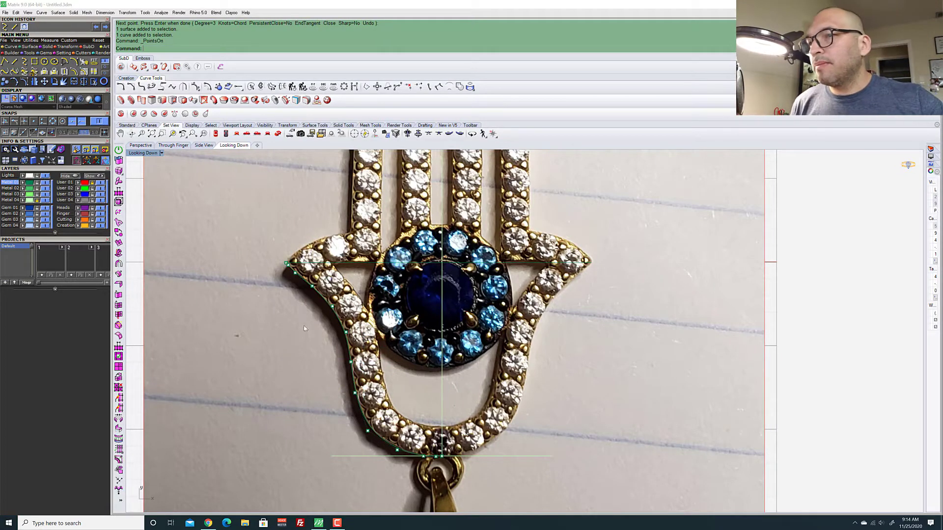
{"action": "scroll", "coordinate": [299, 311], "scroll_direction": "up", "scroll_amount": 5}
{"action": "scroll", "coordinate": [286, 198], "scroll_direction": "down", "scroll_amount": 5}
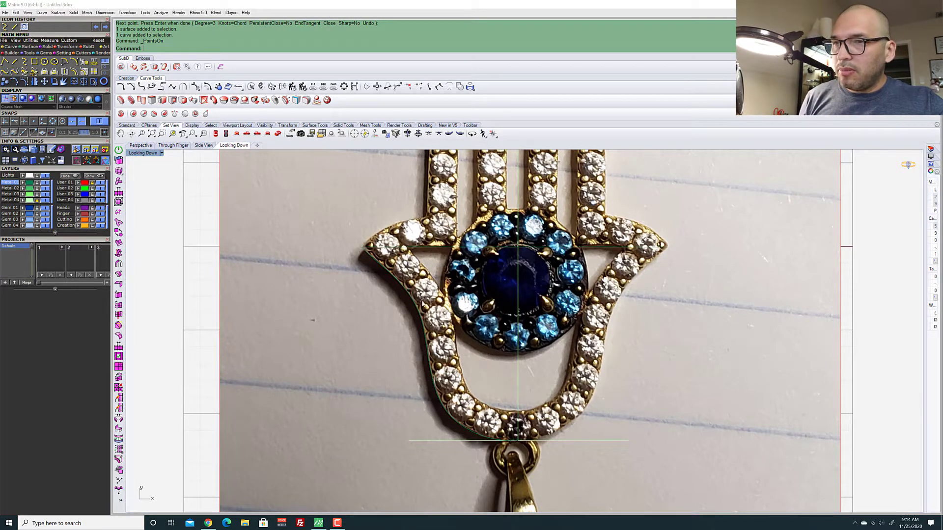
Set up a Rebuild of the left outline curve with fewer control points at degree 3, deleting the input, and preview it
{"action": "left_click", "coordinate": [409, 297]}
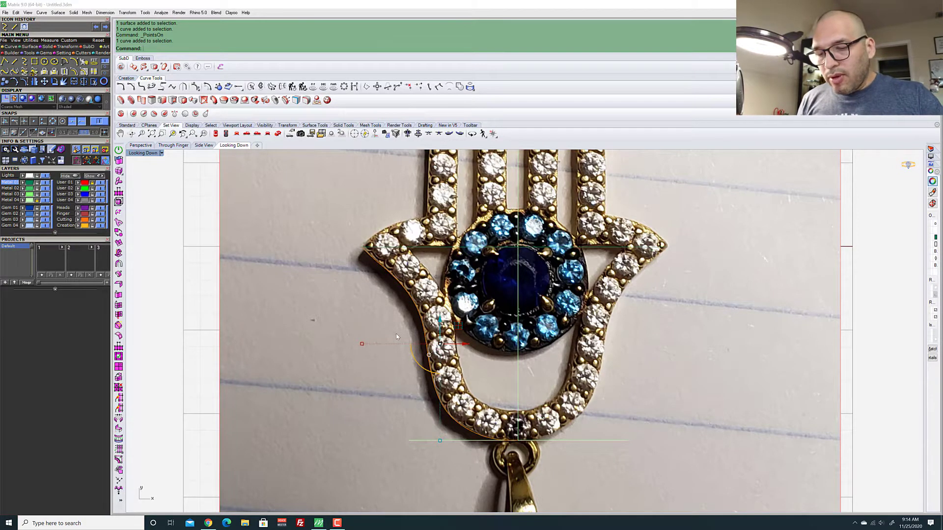
{"action": "type", "text": "Re"}
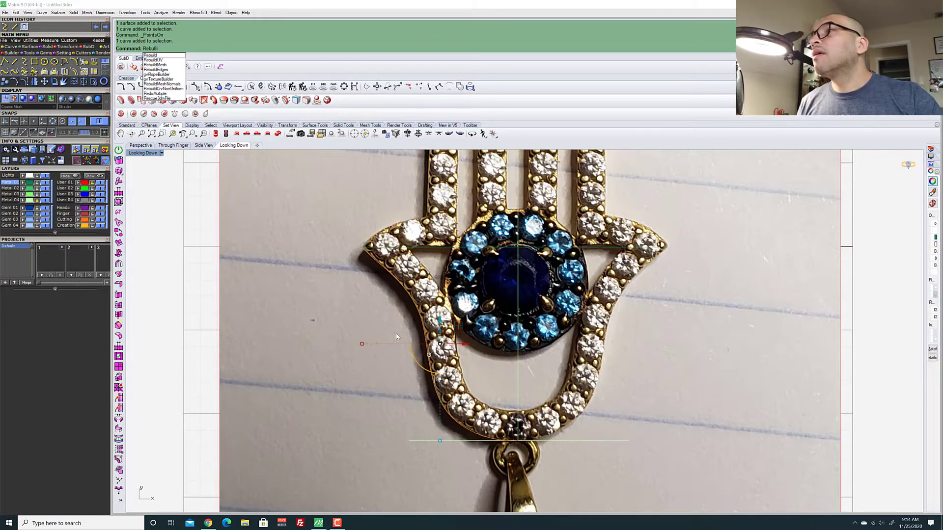
{"action": "type", "text": "bui"}
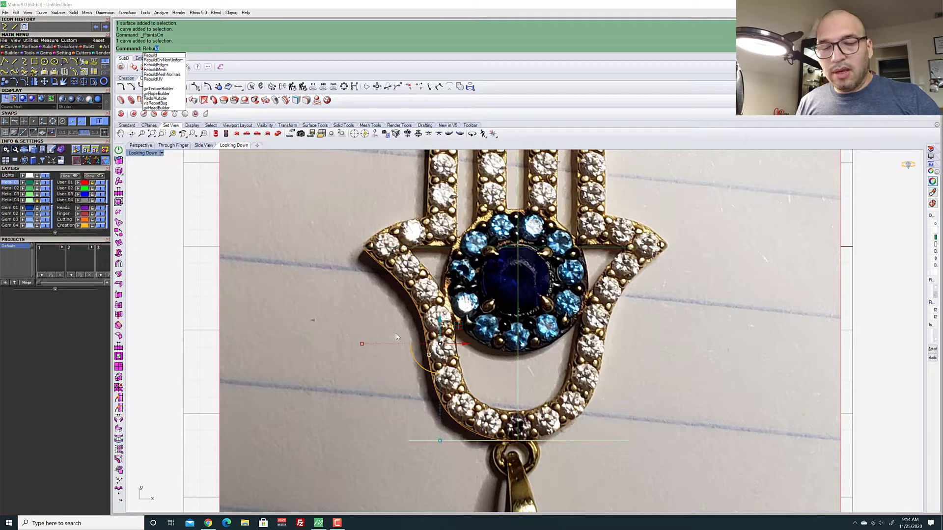
{"action": "key", "text": "Down"}
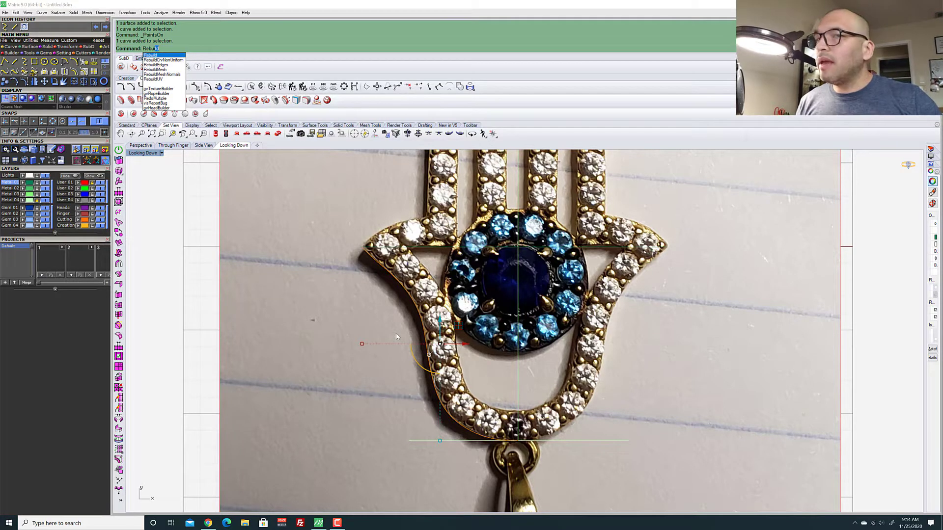
{"action": "key", "text": "Return"}
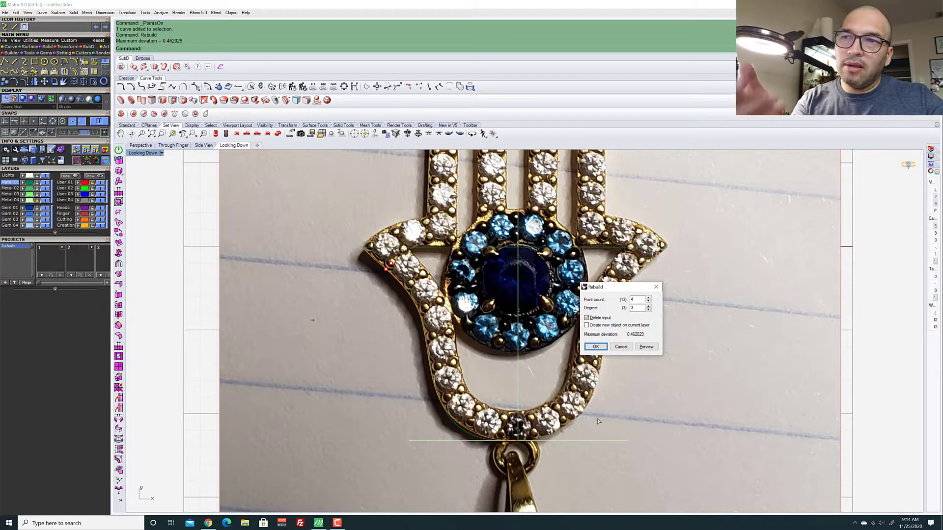
{"action": "double_click", "coordinate": [633, 299]}
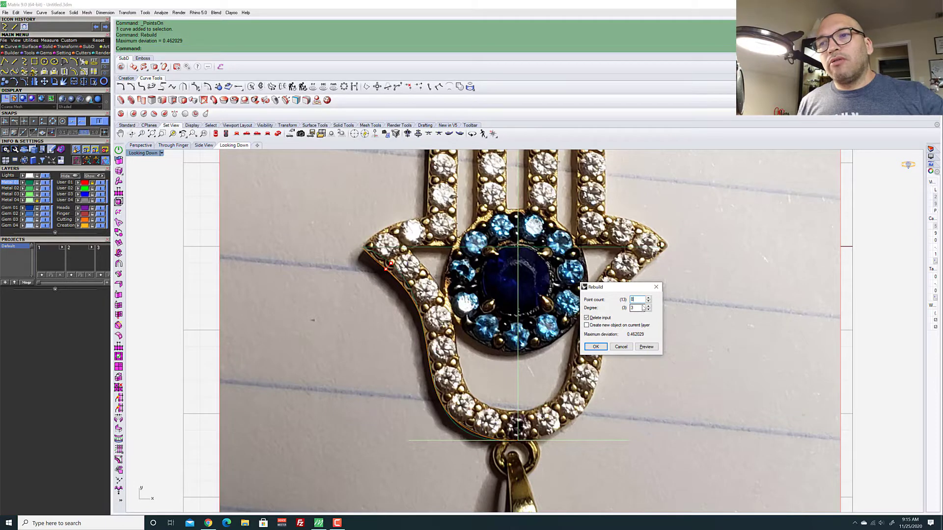
{"action": "key", "text": "Tab"}
{"action": "key", "text": "shift+Tab"}
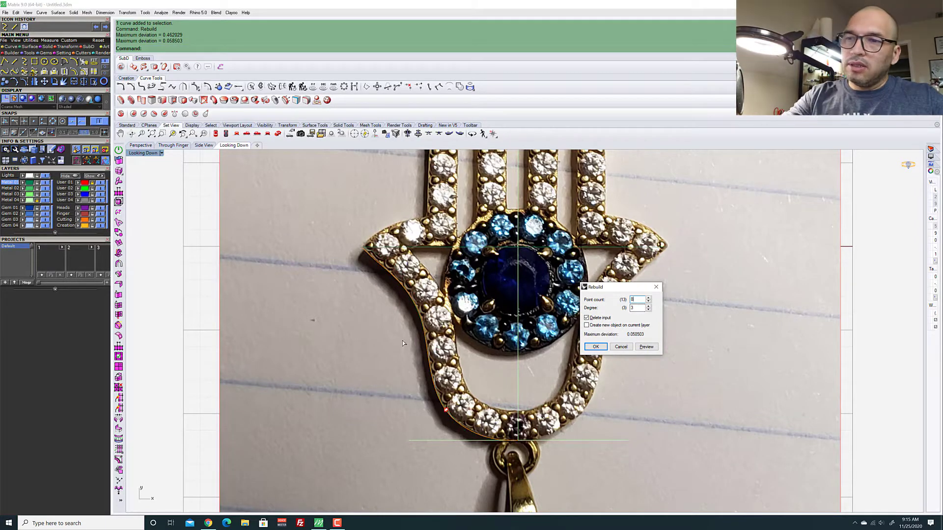
Compare the rebuild preview with the picture at the marked maximum deviation on the lower-left bend and accept the rebuilt curve
{"action": "scroll", "coordinate": [461, 434], "scroll_direction": "up", "scroll_amount": 10}
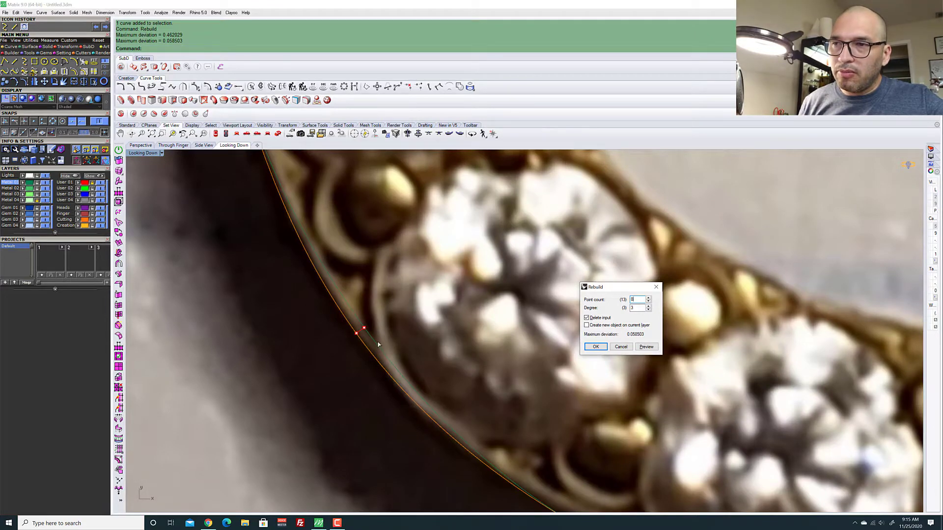
{"action": "scroll", "coordinate": [374, 342], "scroll_direction": "down", "scroll_amount": 10}
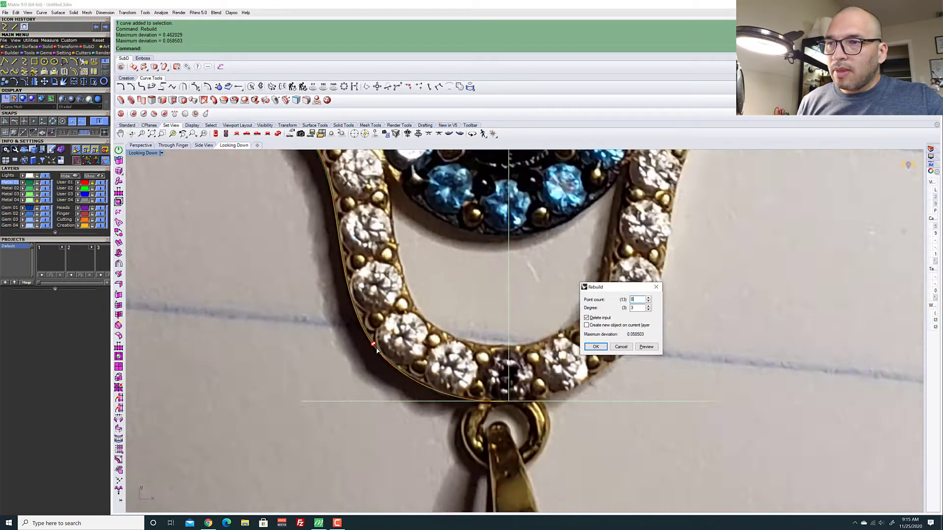
{"action": "scroll", "coordinate": [376, 347], "scroll_direction": "up", "scroll_amount": 5}
{"action": "scroll", "coordinate": [437, 362], "scroll_direction": "up", "scroll_amount": 3}
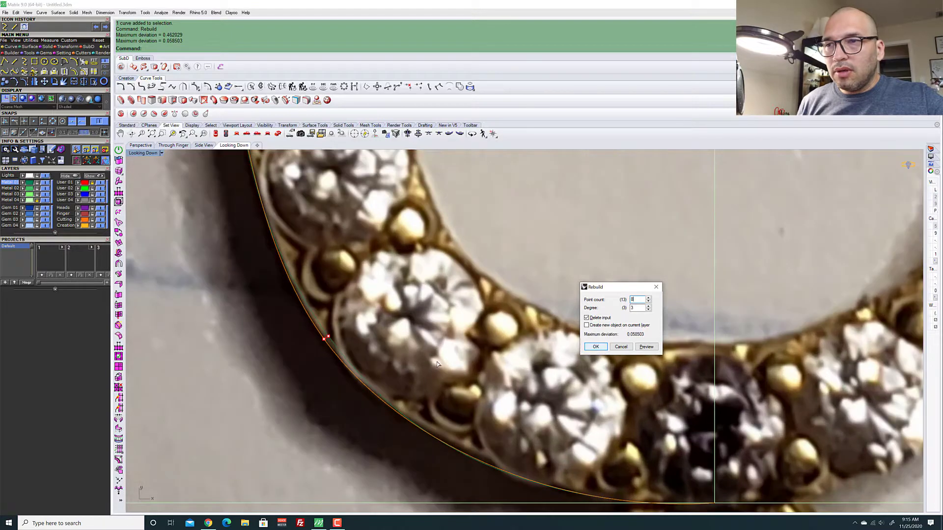
{"action": "left_click", "coordinate": [594, 346]}
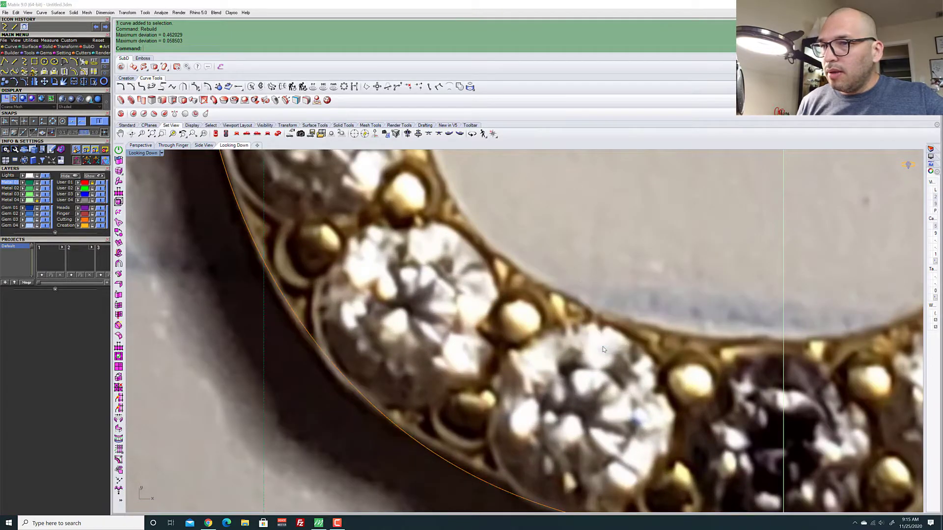
Display the rebuilt left curve's control points and shift the point beside the lower-left side so the curve follows the pendant's edge
{"action": "scroll", "coordinate": [292, 340], "scroll_direction": "down", "scroll_amount": 8}
{"action": "scroll", "coordinate": [304, 354], "scroll_direction": "up", "scroll_amount": 2}
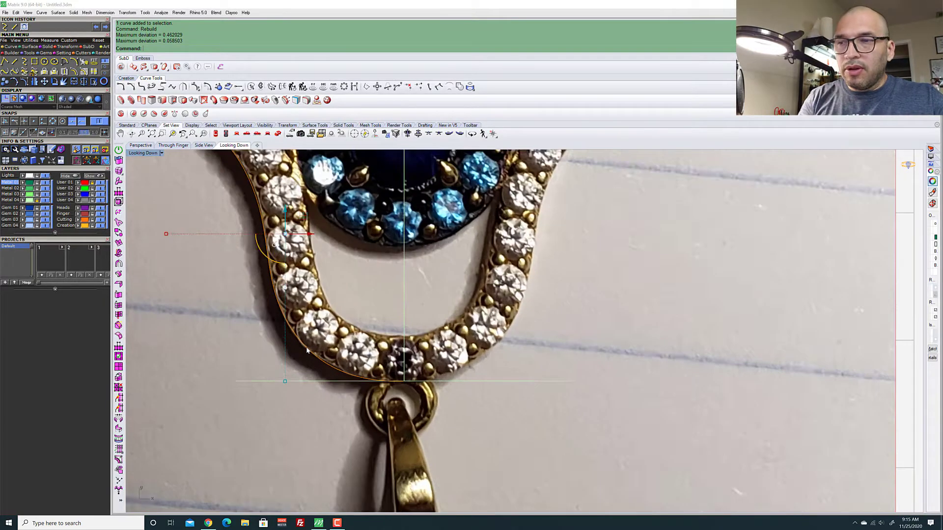
{"action": "scroll", "coordinate": [294, 350], "scroll_direction": "down", "scroll_amount": 4}
{"action": "key", "text": "F10"}
{"action": "scroll", "coordinate": [289, 347], "scroll_direction": "up", "scroll_amount": 5}
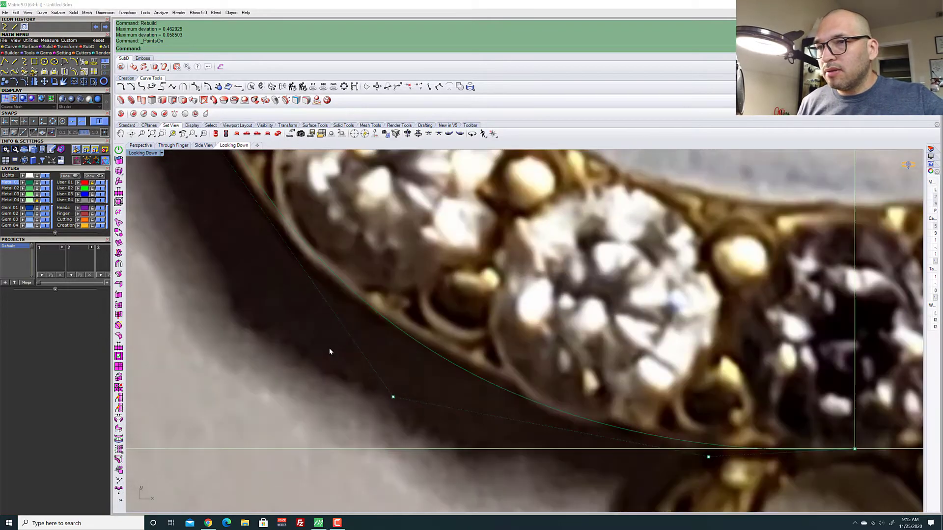
{"action": "scroll", "coordinate": [329, 347], "scroll_direction": "down", "scroll_amount": 2}
{"action": "scroll", "coordinate": [385, 325], "scroll_direction": "up", "scroll_amount": 3}
{"action": "scroll", "coordinate": [395, 317], "scroll_direction": "down", "scroll_amount": 4}
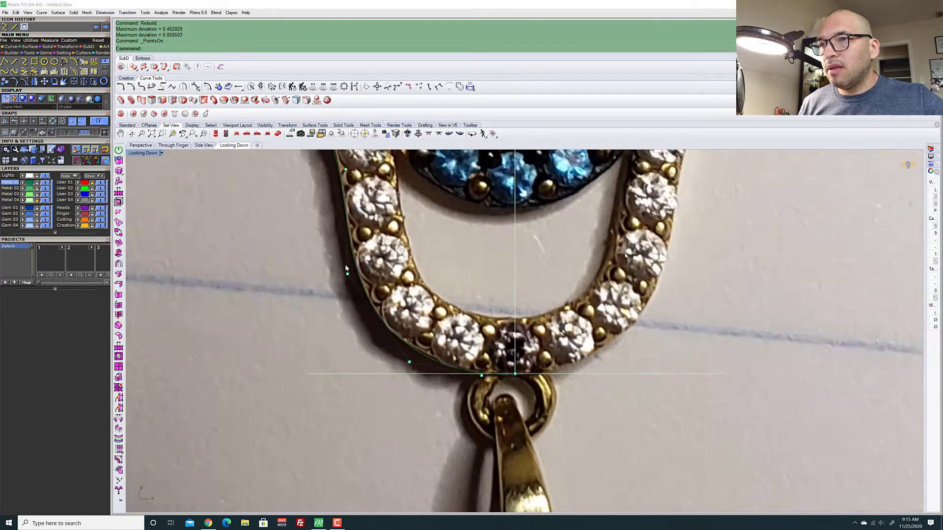
{"action": "scroll", "coordinate": [332, 316], "scroll_direction": "up", "scroll_amount": 3}
{"action": "left_click", "coordinate": [351, 290]}
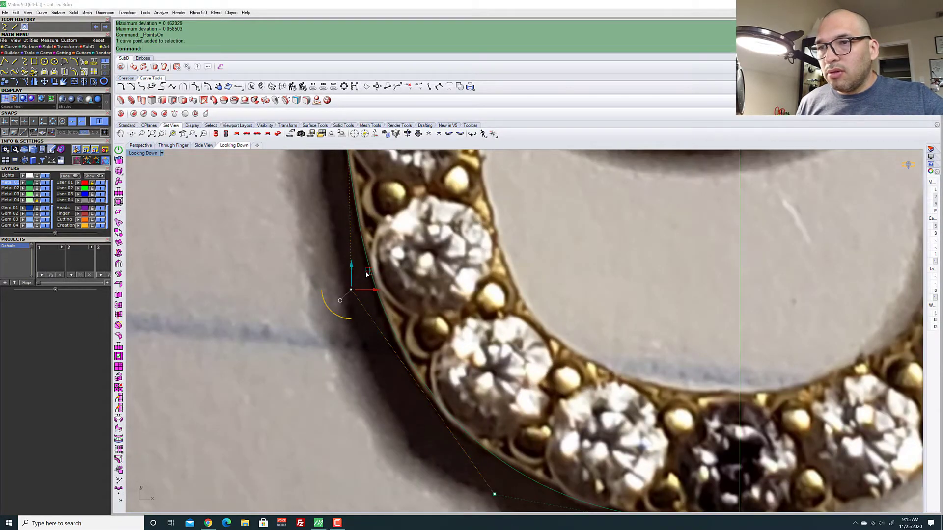
{"action": "left_click_drag", "start_coordinate": [367, 274], "coordinate": [369, 282]}
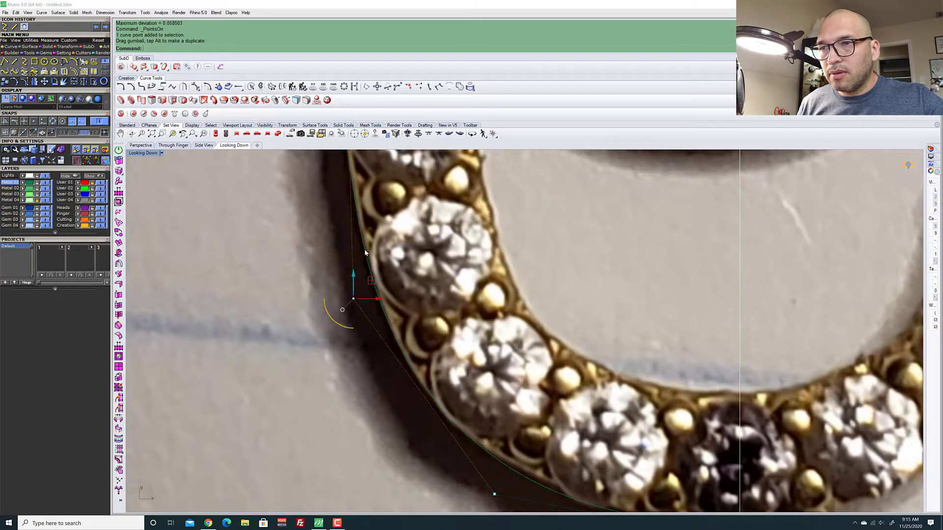
Nudge the control point outside the lower-left bend so the curve matches the metal edge there
{"action": "scroll", "coordinate": [393, 314], "scroll_direction": "down", "scroll_amount": 2}
{"action": "left_click", "coordinate": [414, 364]}
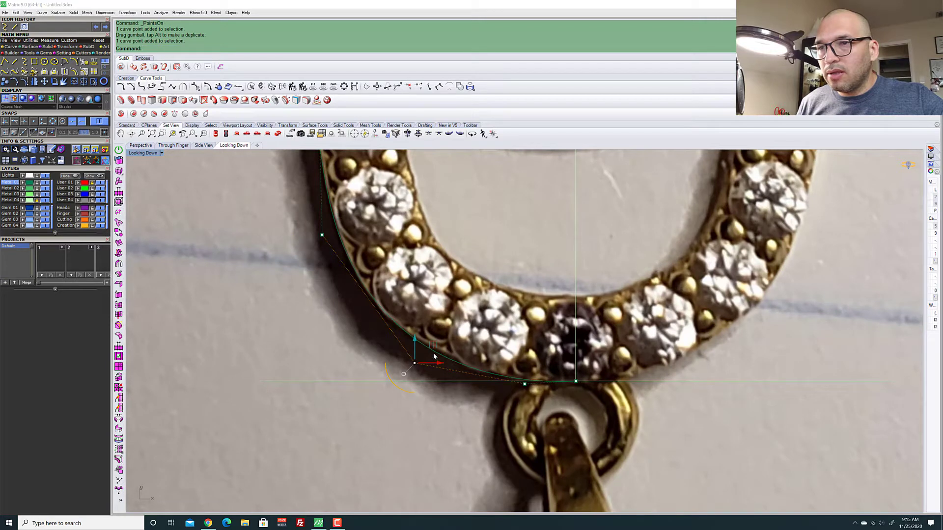
{"action": "left_click_drag", "start_coordinate": [434, 347], "coordinate": [431, 350]}
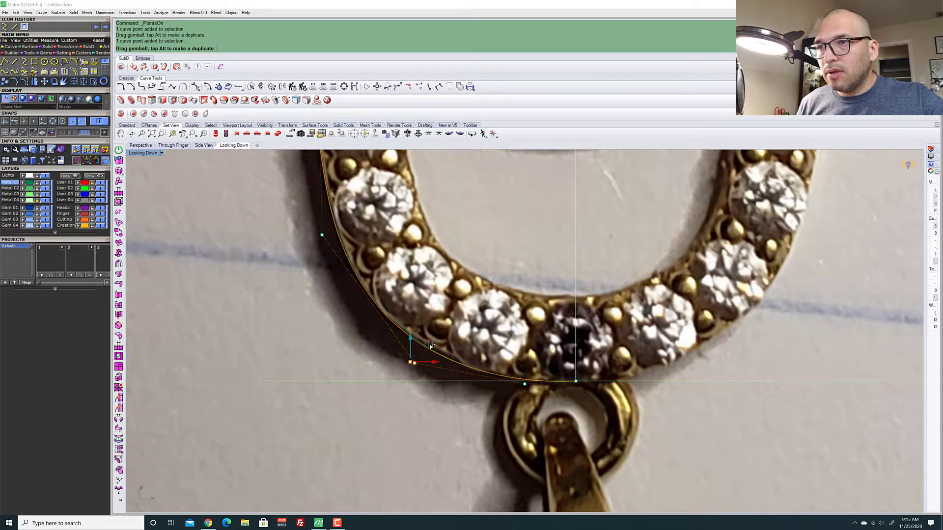
Move the control point at the inward bend below the left tip to fit the curve to the pendant's edge
{"action": "scroll", "coordinate": [411, 408], "scroll_direction": "down", "scroll_amount": 3}
{"action": "scroll", "coordinate": [390, 301], "scroll_direction": "up", "scroll_amount": 5}
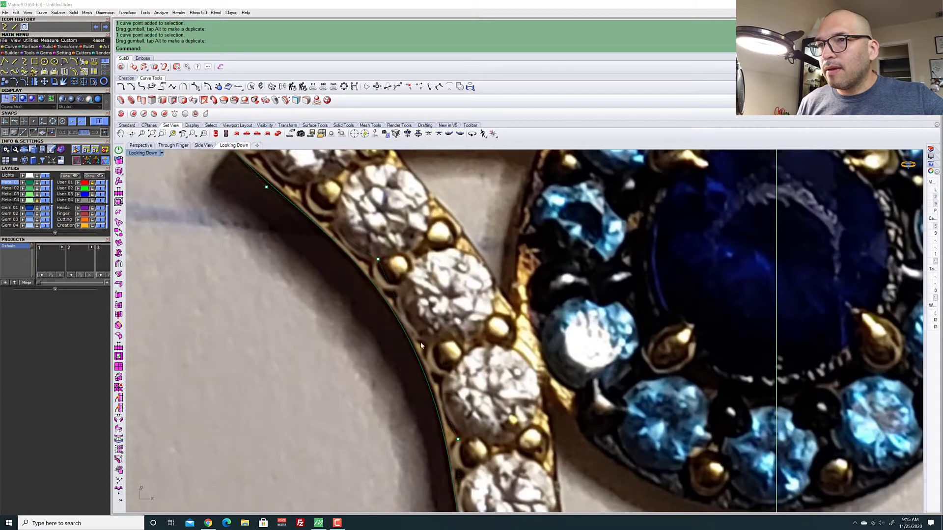
{"action": "left_click", "coordinate": [379, 260]}
{"action": "left_click_drag", "start_coordinate": [399, 238], "coordinate": [414, 257]}
Adjust the control point closest to the left tip so the curve's upper end hugs the metal edge
{"action": "scroll", "coordinate": [440, 348], "scroll_direction": "down", "scroll_amount": 4}
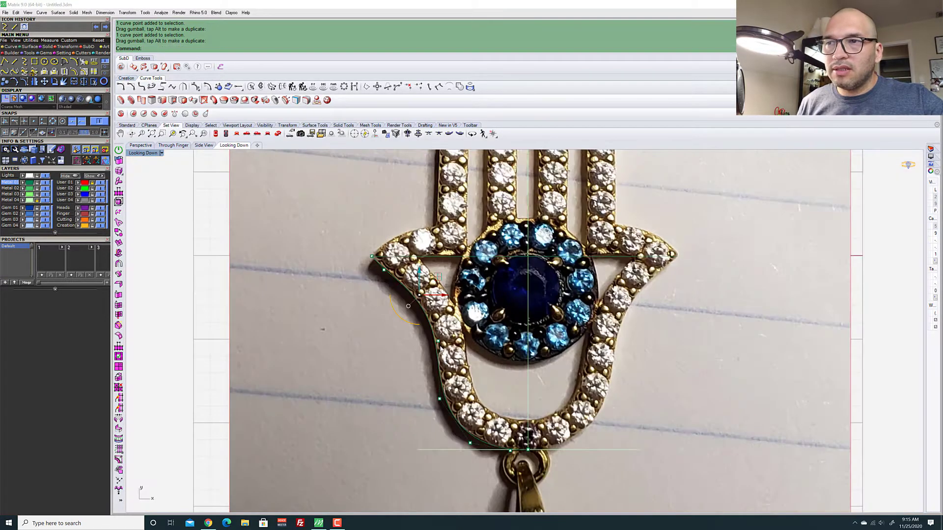
{"action": "scroll", "coordinate": [437, 281], "scroll_direction": "up", "scroll_amount": 5}
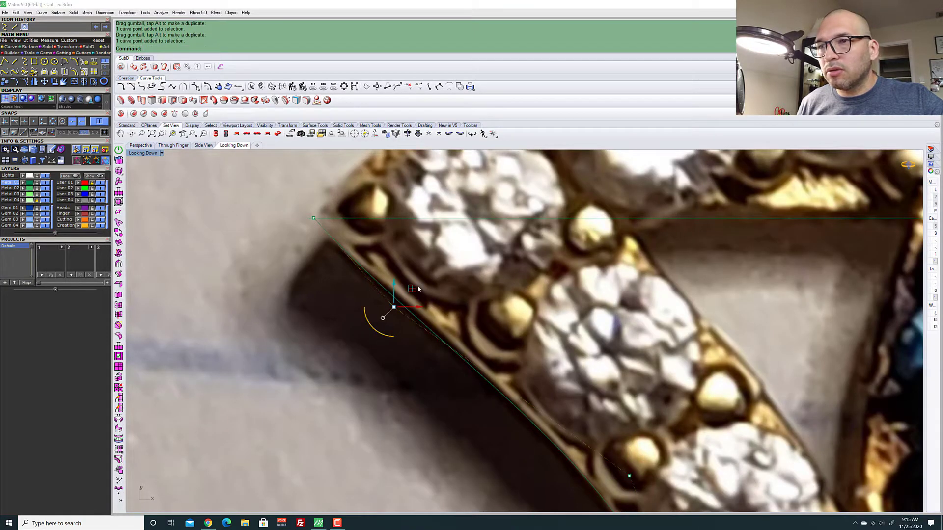
{"action": "scroll", "coordinate": [411, 289], "scroll_direction": "down", "scroll_amount": 2}
{"action": "left_click_drag", "start_coordinate": [414, 283], "coordinate": [399, 276]}
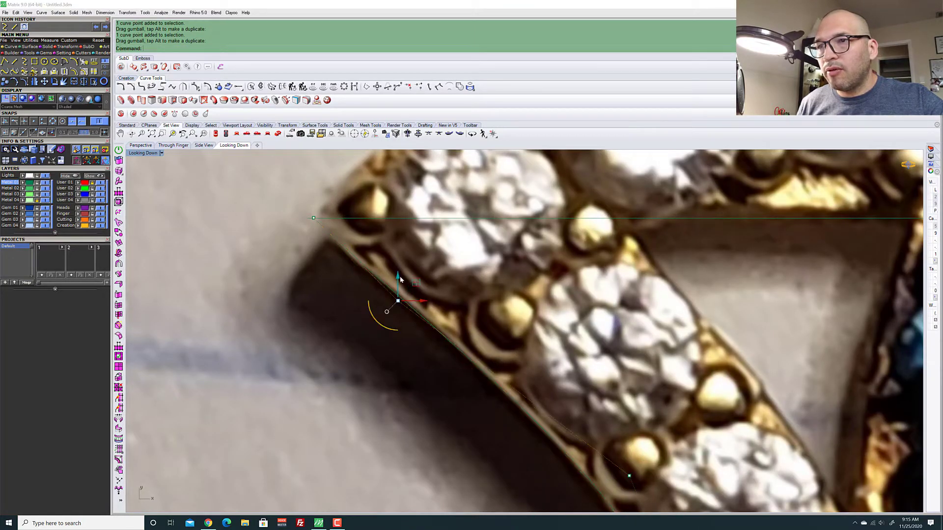
Examine how the left outline curve meets the bottom boundary line and the vertical centre line
{"action": "scroll", "coordinate": [400, 276], "scroll_direction": "down", "scroll_amount": 3}
{"action": "scroll", "coordinate": [369, 336], "scroll_direction": "down", "scroll_amount": 4}
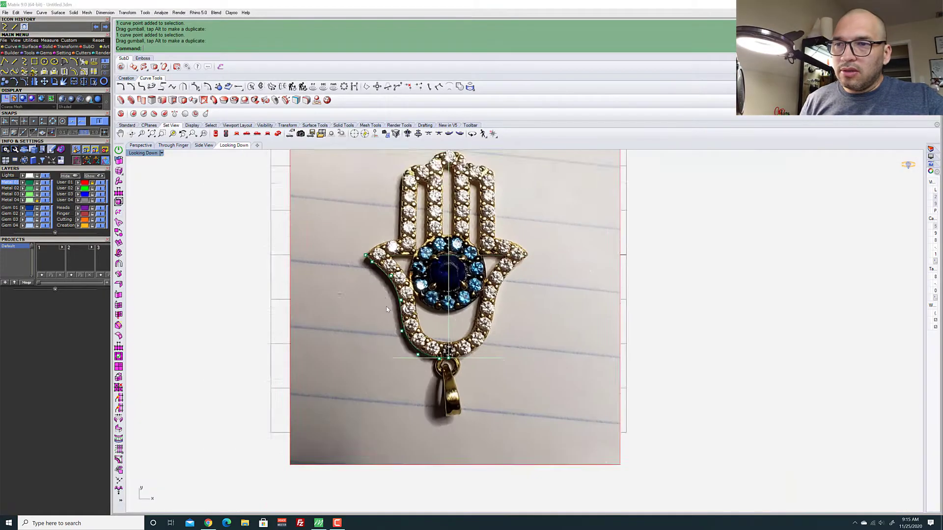
{"action": "scroll", "coordinate": [510, 409], "scroll_direction": "up", "scroll_amount": 5}
{"action": "scroll", "coordinate": [528, 414], "scroll_direction": "up", "scroll_amount": 4}
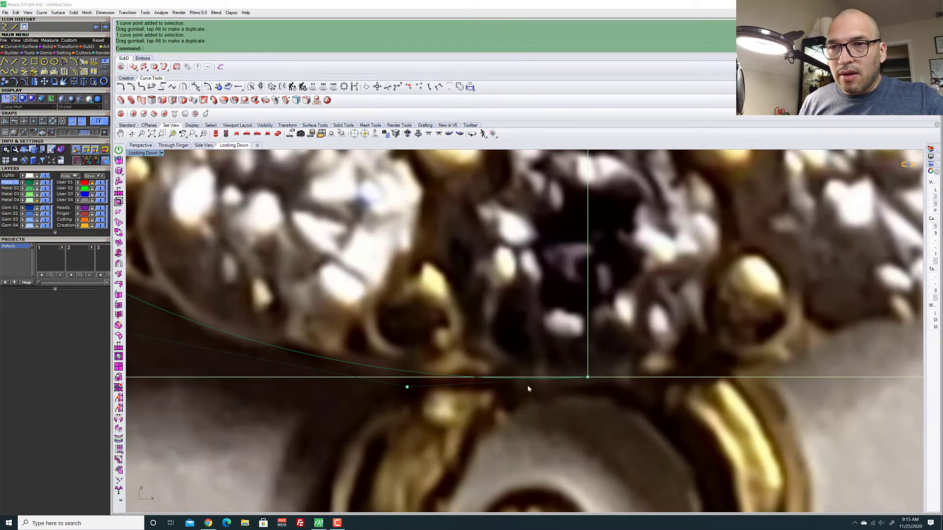
{"action": "scroll", "coordinate": [528, 389], "scroll_direction": "up", "scroll_amount": 4}
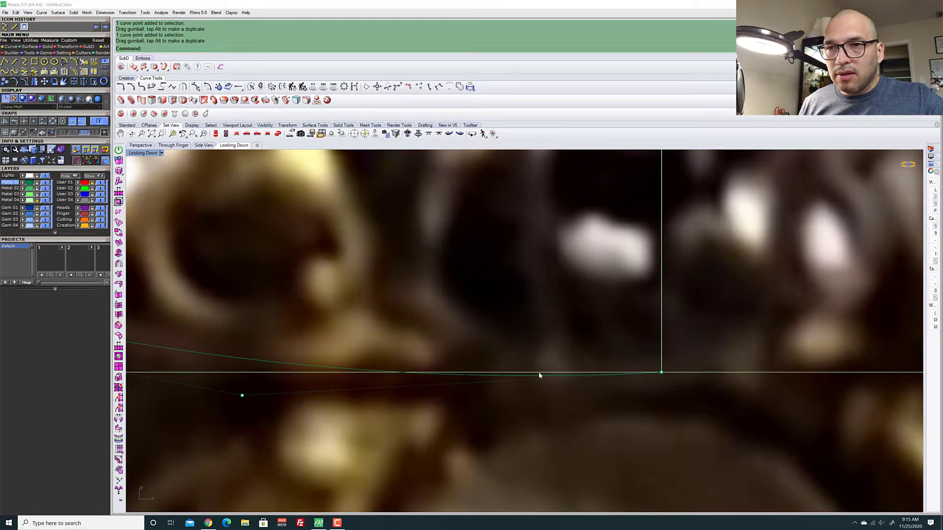
{"action": "scroll", "coordinate": [547, 376], "scroll_direction": "down", "scroll_amount": 6}
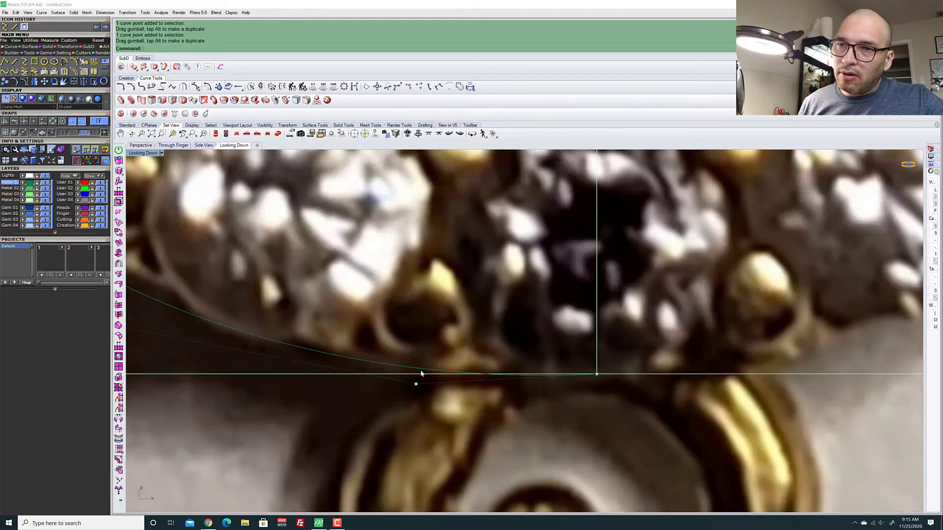
{"action": "scroll", "coordinate": [531, 377], "scroll_direction": "up", "scroll_amount": 6}
{"action": "scroll", "coordinate": [532, 375], "scroll_direction": "up", "scroll_amount": 3}
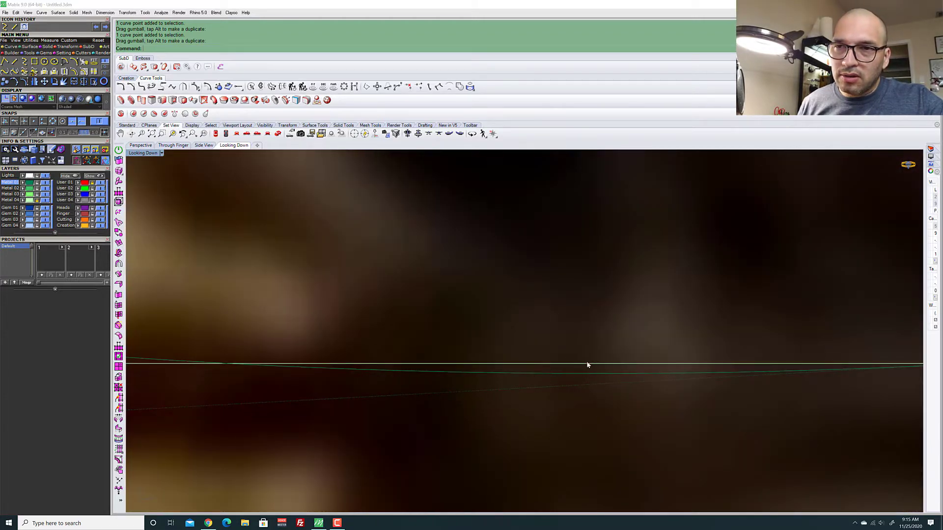
{"action": "scroll", "coordinate": [600, 370], "scroll_direction": "down", "scroll_amount": 4}
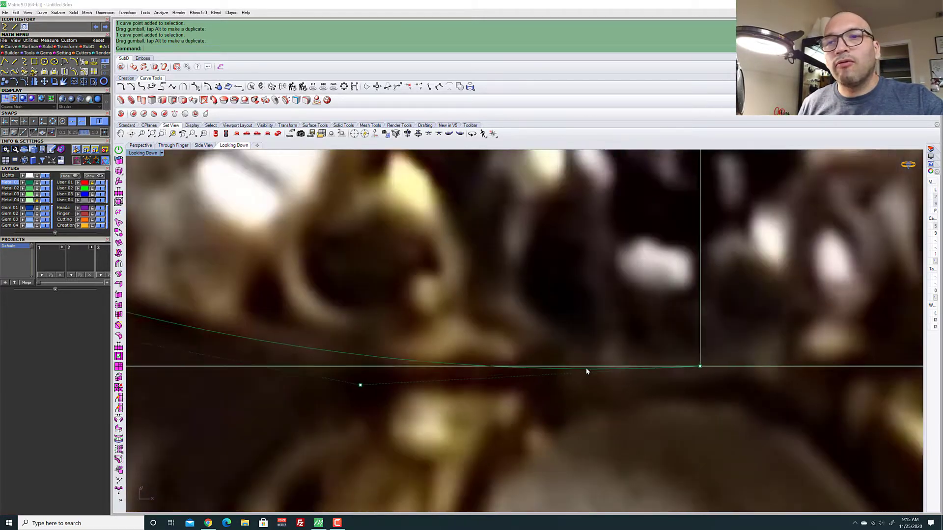
{"action": "scroll", "coordinate": [589, 366], "scroll_direction": "down", "scroll_amount": 6}
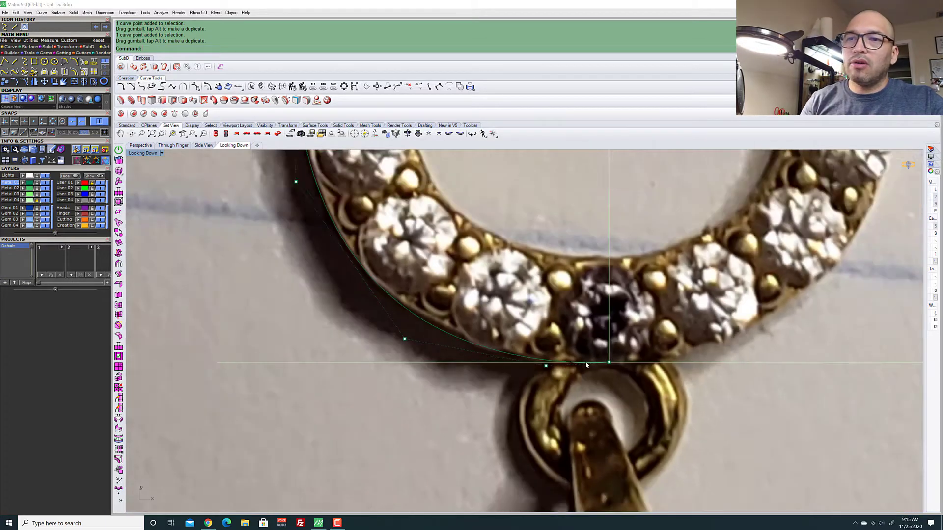
{"action": "scroll", "coordinate": [574, 295], "scroll_direction": "up", "scroll_amount": 3}
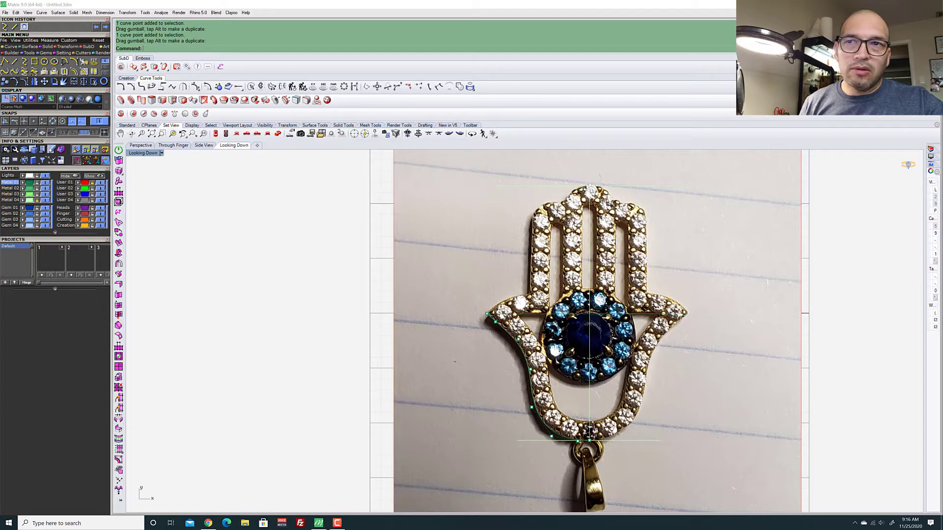
{"action": "scroll", "coordinate": [576, 456], "scroll_direction": "up", "scroll_amount": 8}
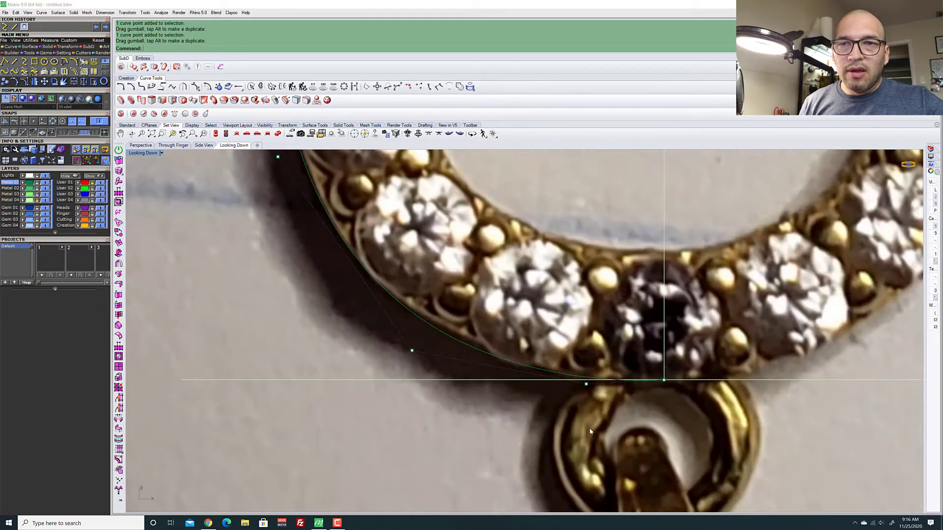
{"action": "scroll", "coordinate": [652, 377], "scroll_direction": "up", "scroll_amount": 4}
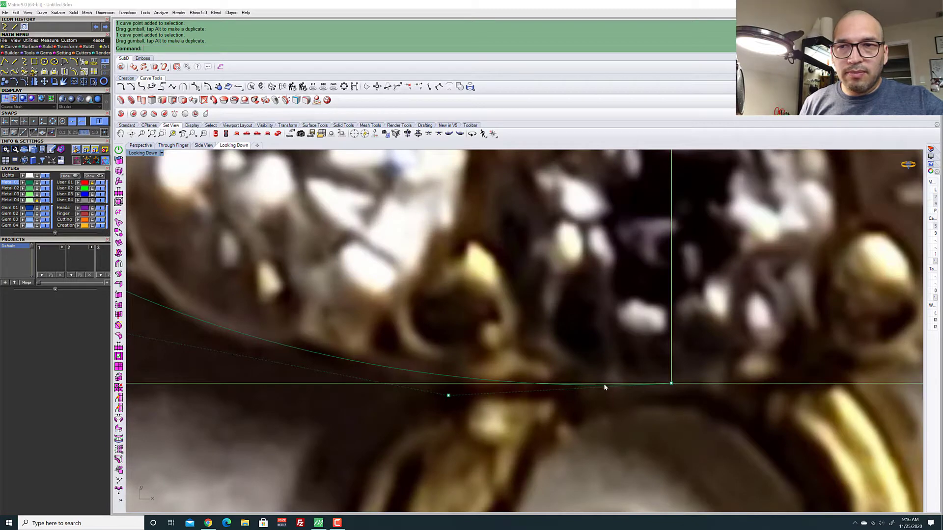
{"action": "scroll", "coordinate": [604, 387], "scroll_direction": "up", "scroll_amount": 4}
{"action": "scroll", "coordinate": [631, 386], "scroll_direction": "down", "scroll_amount": 3}
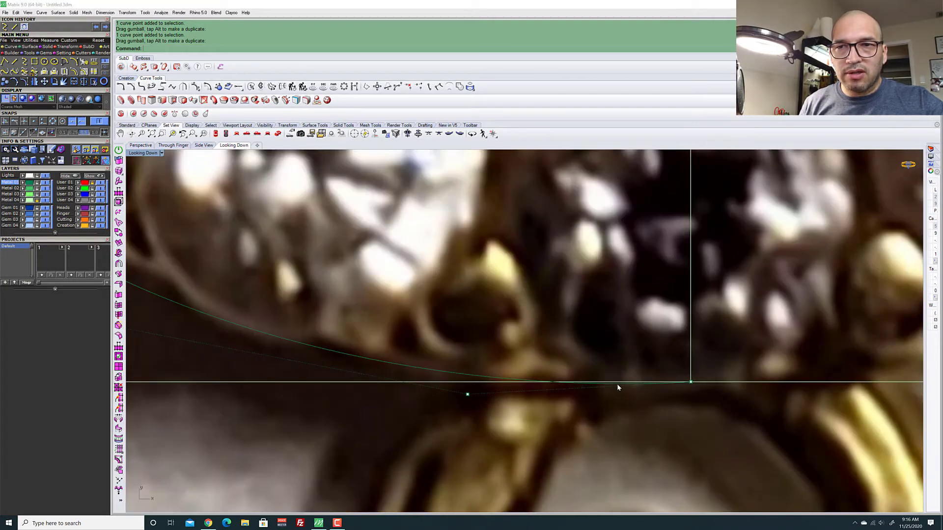
{"action": "scroll", "coordinate": [636, 385], "scroll_direction": "up", "scroll_amount": 3}
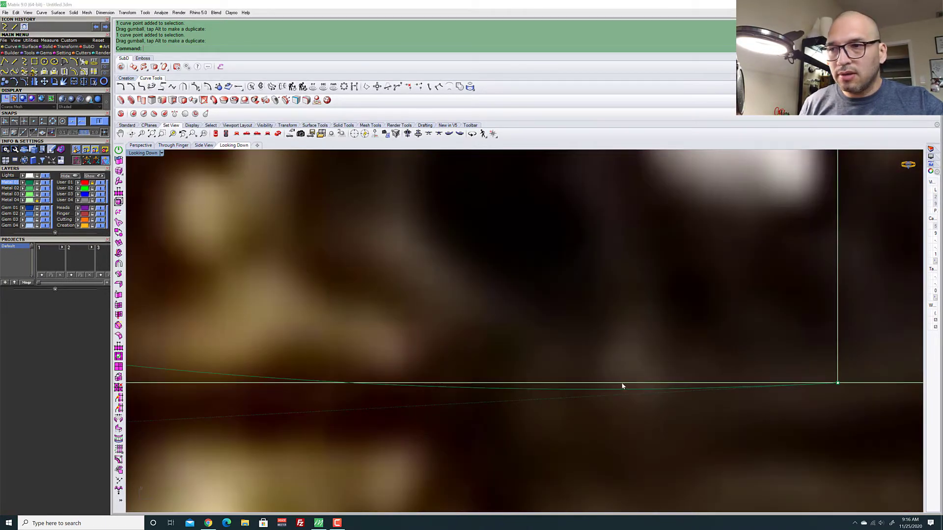
{"action": "scroll", "coordinate": [483, 331], "scroll_direction": "down", "scroll_amount": 3}
Raise the control point beside the curve's bottom end to the boundary line so the curve runs level into the centre line
{"action": "left_click", "coordinate": [303, 367]}
{"action": "scroll", "coordinate": [302, 350], "scroll_direction": "up", "scroll_amount": 3}
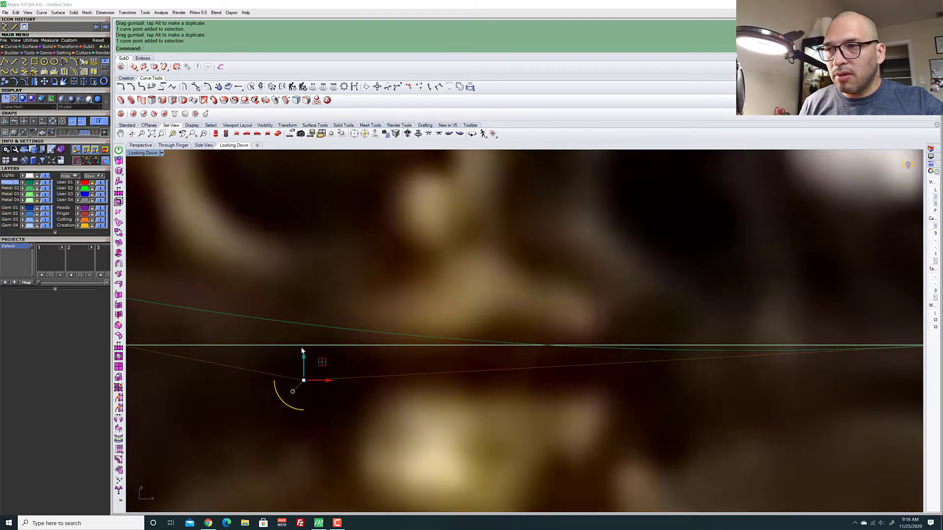
{"action": "left_click_drag", "start_coordinate": [304, 358], "coordinate": [317, 328]}
{"action": "scroll", "coordinate": [308, 322], "scroll_direction": "down", "scroll_amount": 3}
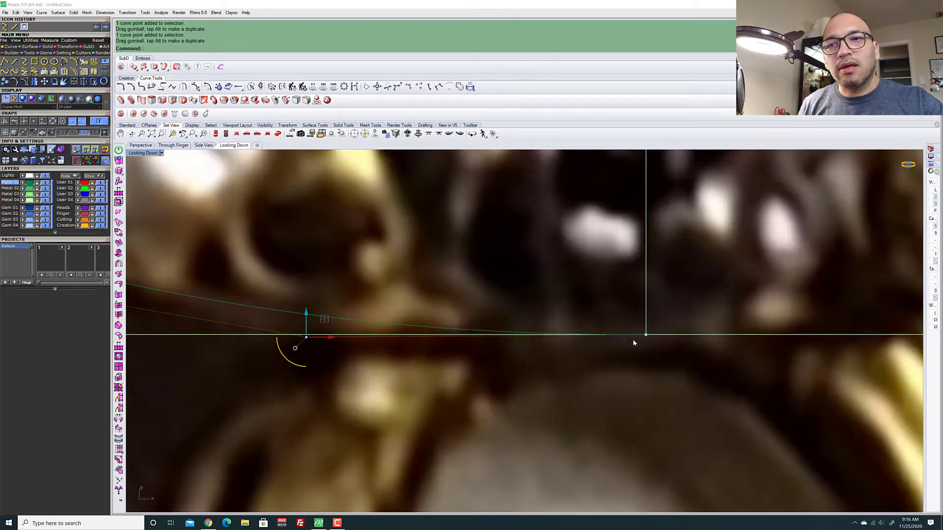
{"action": "scroll", "coordinate": [638, 339], "scroll_direction": "up", "scroll_amount": 3}
{"action": "scroll", "coordinate": [652, 302], "scroll_direction": "down", "scroll_amount": 8}
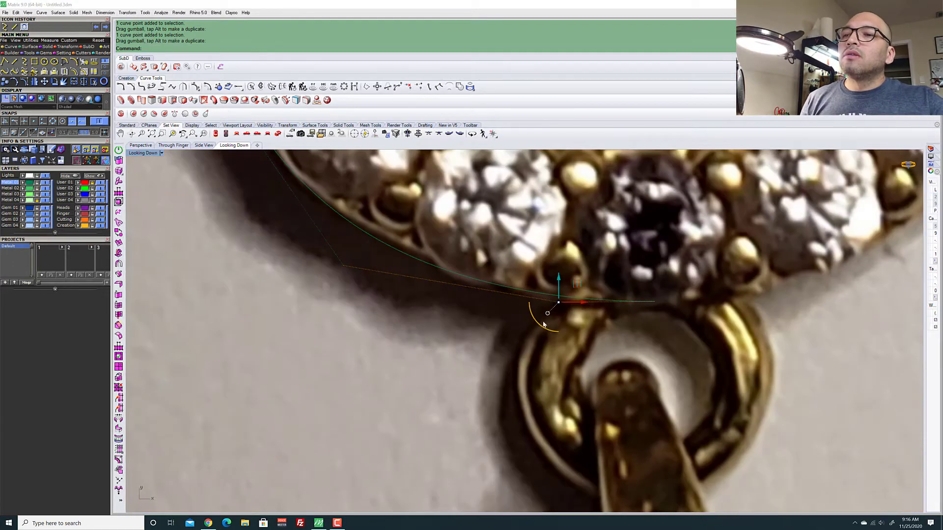
{"action": "scroll", "coordinate": [544, 324], "scroll_direction": "down", "scroll_amount": 10}
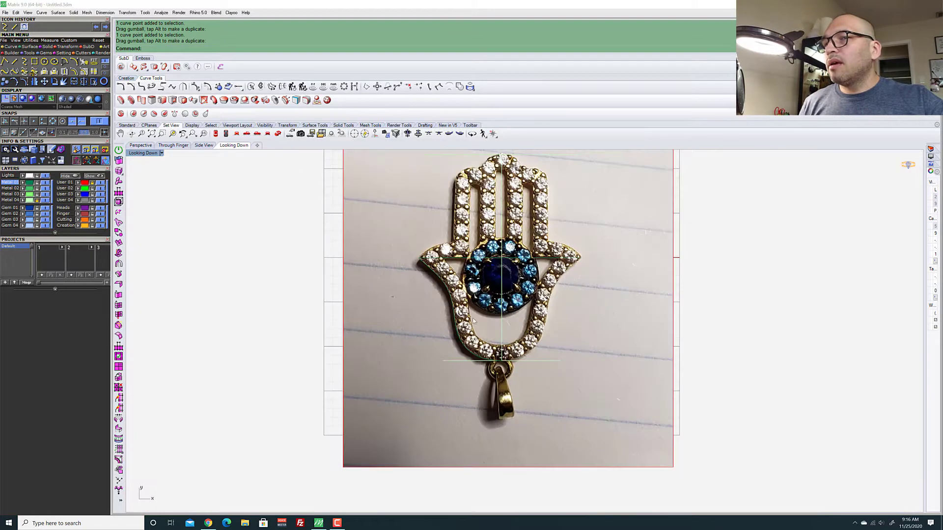
{"action": "scroll", "coordinate": [448, 257], "scroll_direction": "up", "scroll_amount": 5}
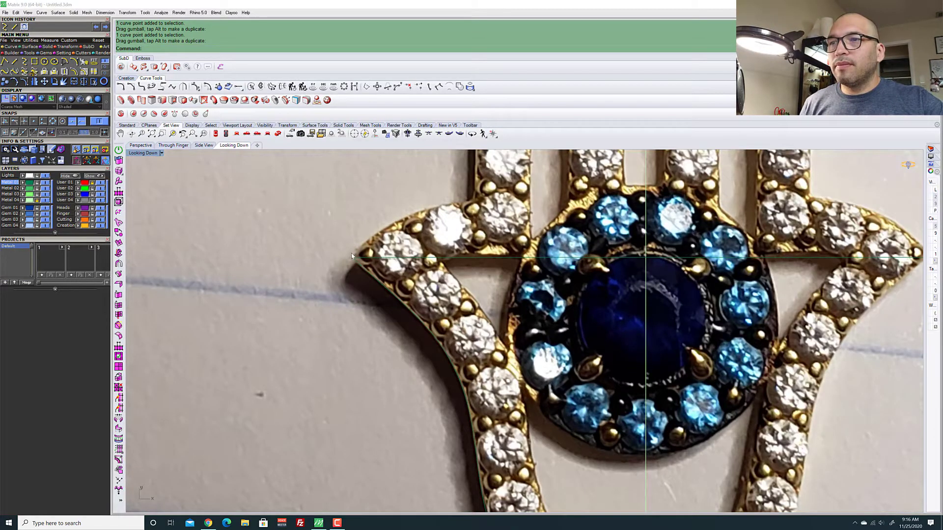
{"action": "scroll", "coordinate": [422, 329], "scroll_direction": "down", "scroll_amount": 4}
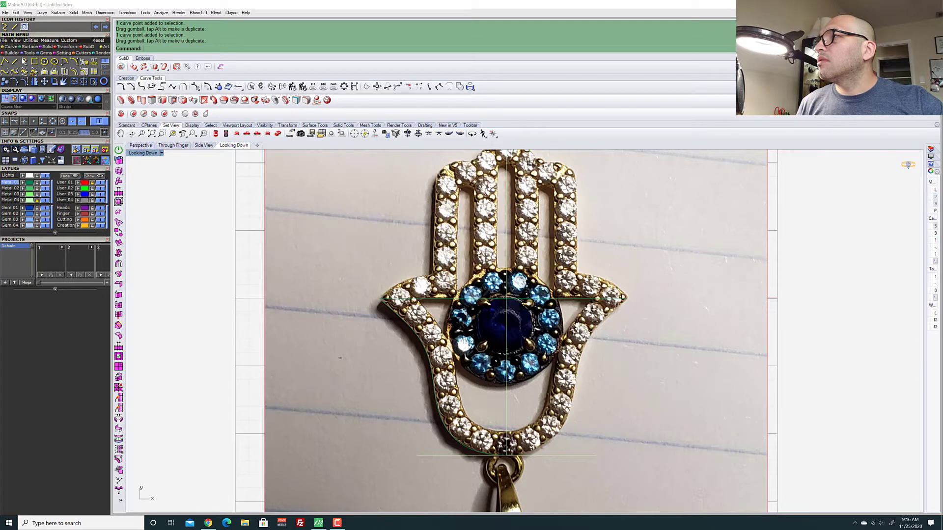
Trace an interpolated curve from the left tip along the pendant's upper wing edge to the base of the leftmost finger
{"action": "left_click", "coordinate": [24, 61]}
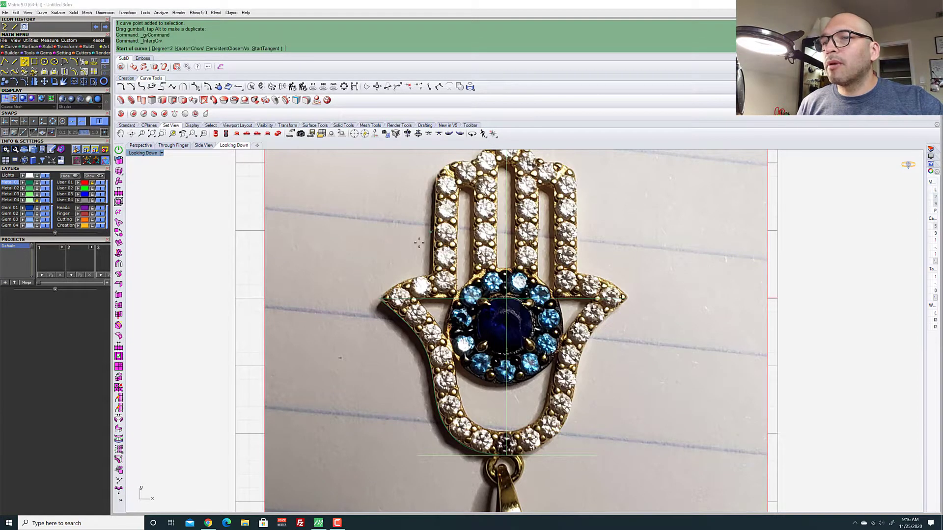
{"action": "scroll", "coordinate": [304, 363], "scroll_direction": "up", "scroll_amount": 5}
{"action": "scroll", "coordinate": [295, 371], "scroll_direction": "up", "scroll_amount": 3}
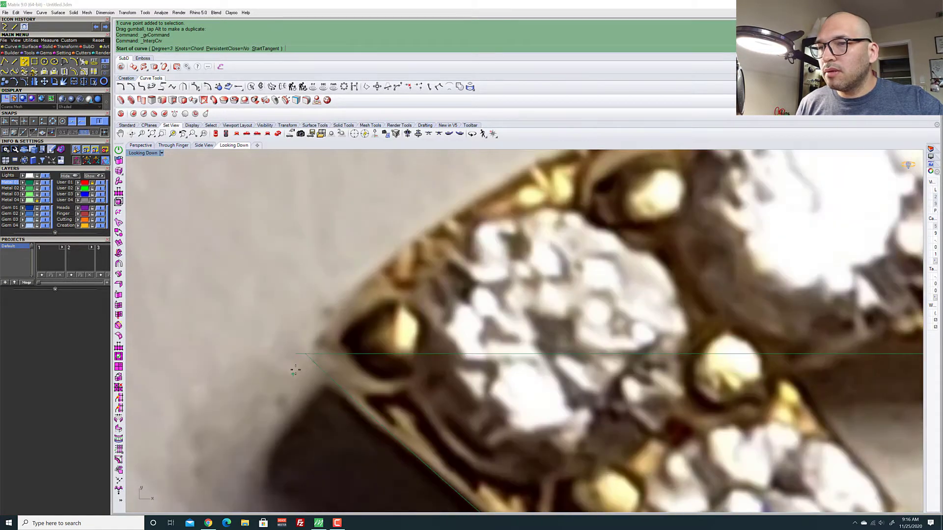
{"action": "scroll", "coordinate": [295, 371], "scroll_direction": "up", "scroll_amount": 4}
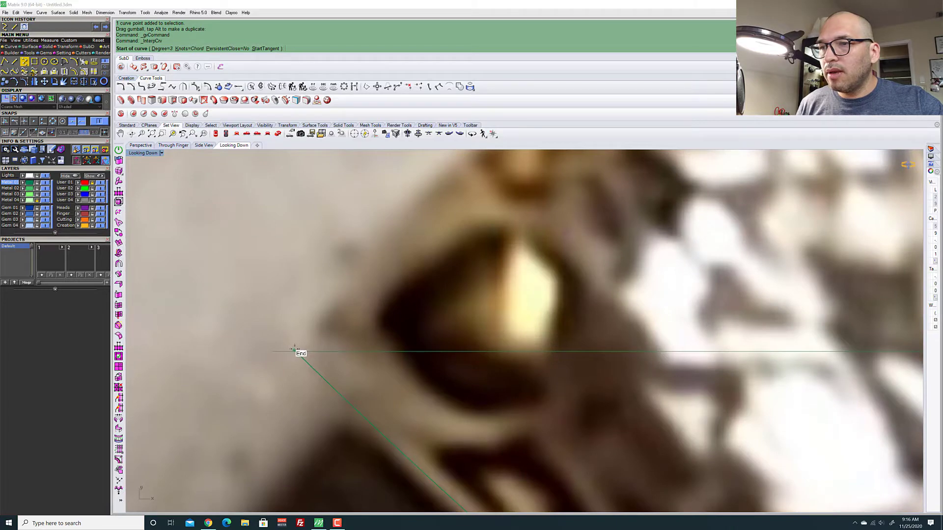
{"action": "left_click", "coordinate": [293, 350]}
{"action": "scroll", "coordinate": [310, 344], "scroll_direction": "down", "scroll_amount": 3}
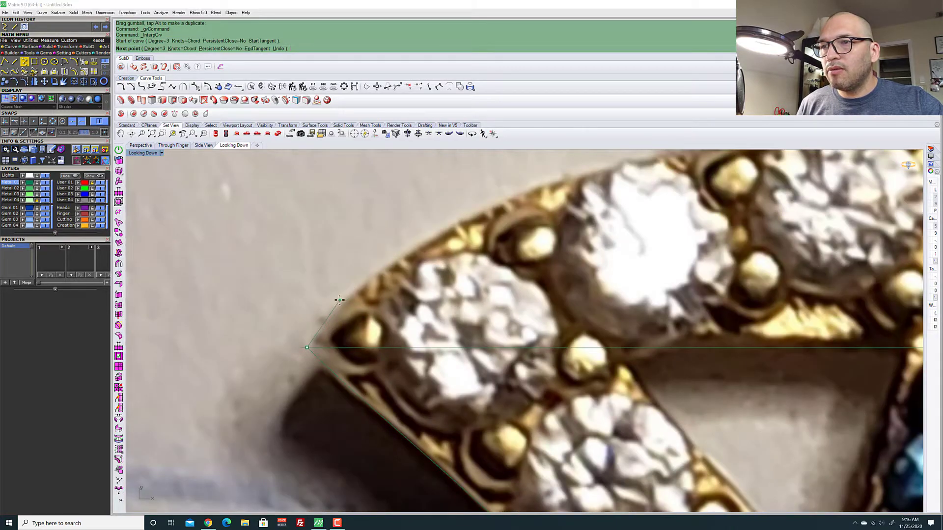
{"action": "left_click", "coordinate": [343, 305]}
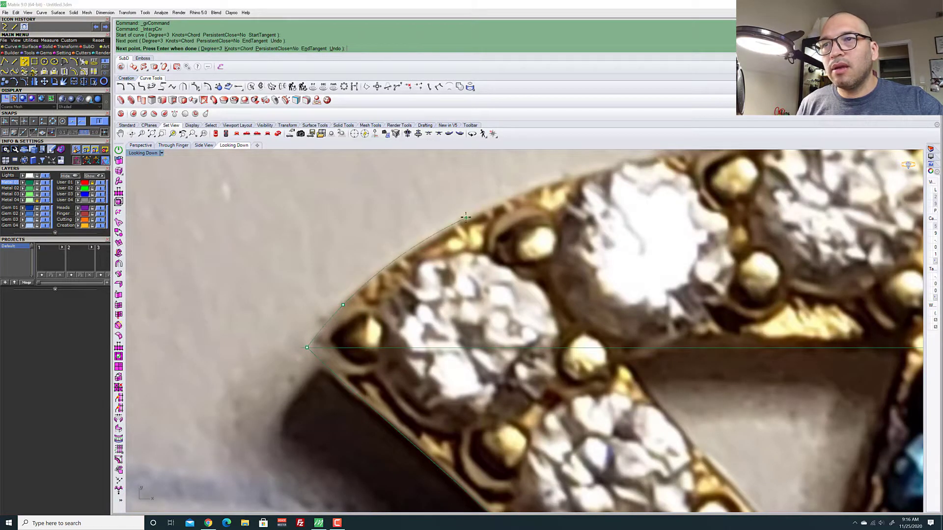
{"action": "left_click", "coordinate": [467, 217]}
{"action": "scroll", "coordinate": [464, 221], "scroll_direction": "down", "scroll_amount": 5}
{"action": "scroll", "coordinate": [456, 229], "scroll_direction": "up", "scroll_amount": 5}
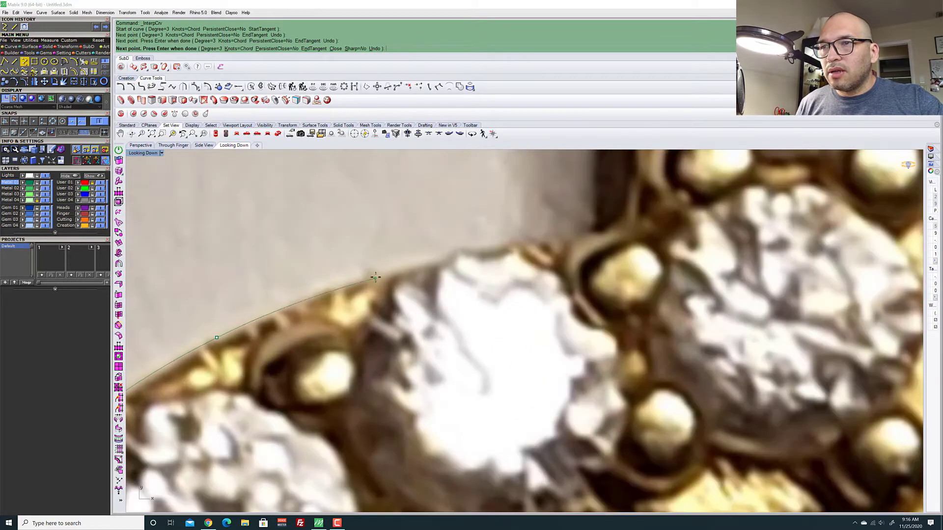
{"action": "left_click", "coordinate": [393, 270]}
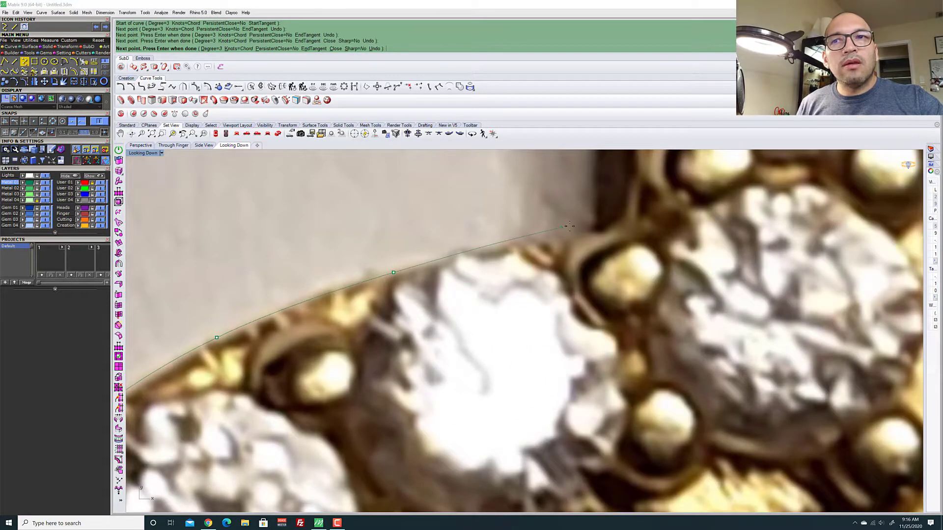
{"action": "left_click", "coordinate": [614, 226]}
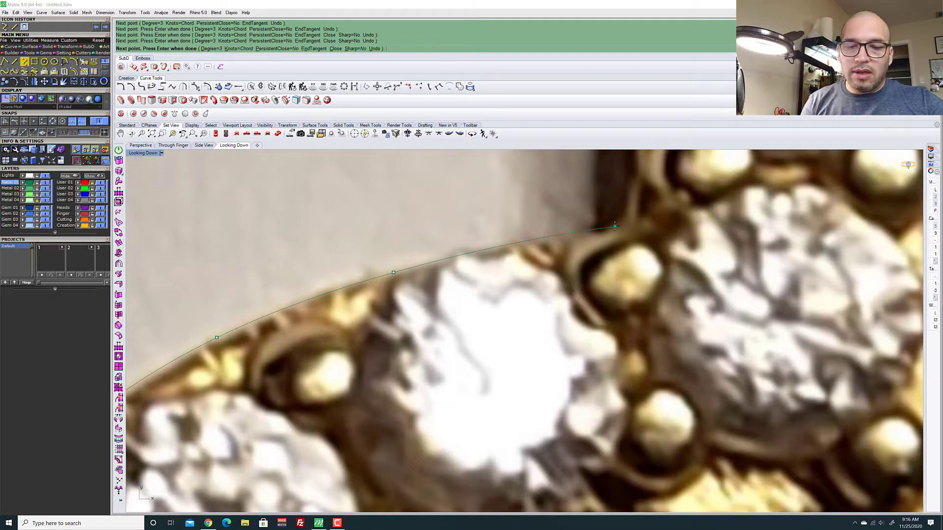
{"action": "key", "text": "Return"}
Show the new upper wing curve's control points and delete the one beside its left-tip end
{"action": "scroll", "coordinate": [524, 306], "scroll_direction": "down", "scroll_amount": 5}
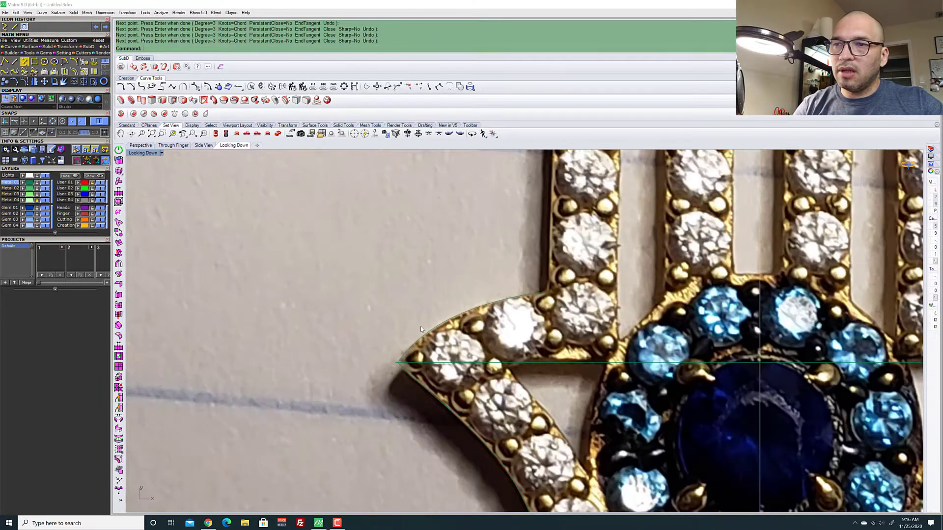
{"action": "left_click", "coordinate": [489, 303]}
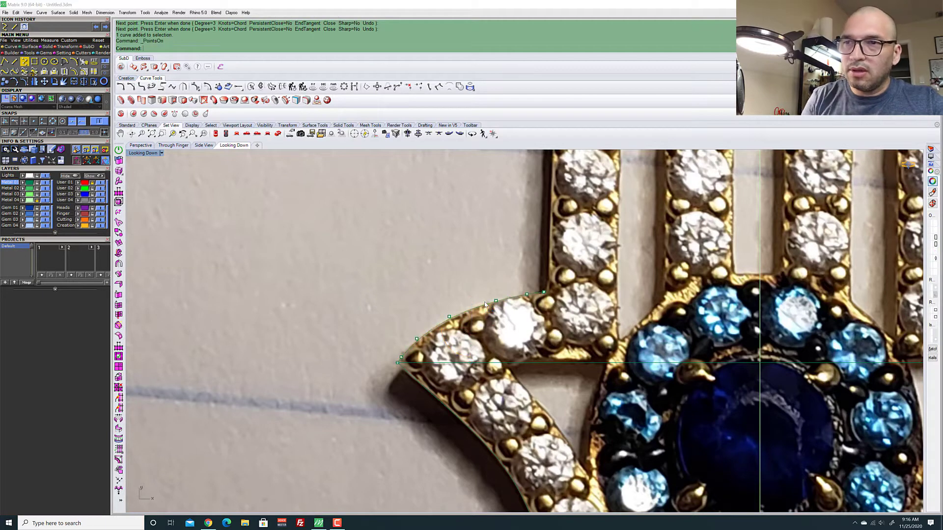
{"action": "key", "text": "F10"}
{"action": "scroll", "coordinate": [510, 300], "scroll_direction": "up", "scroll_amount": 3}
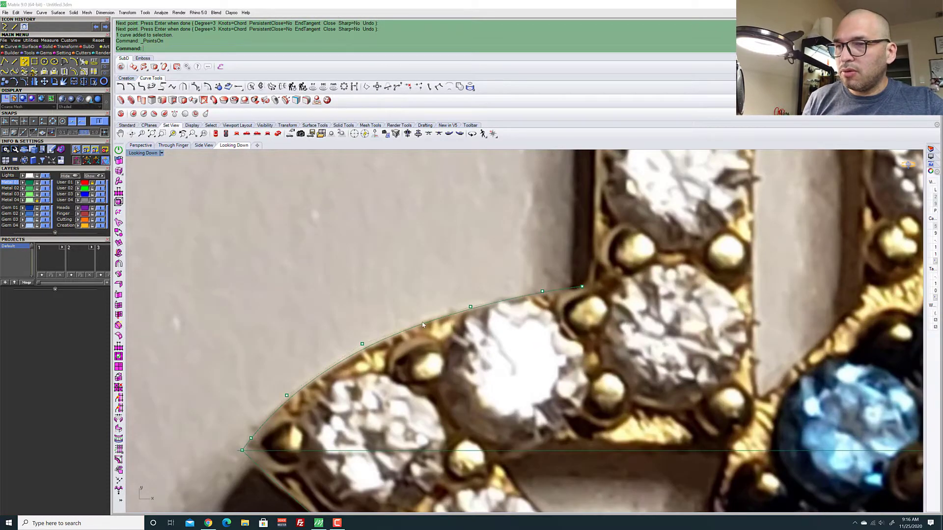
{"action": "left_click", "coordinate": [251, 438]}
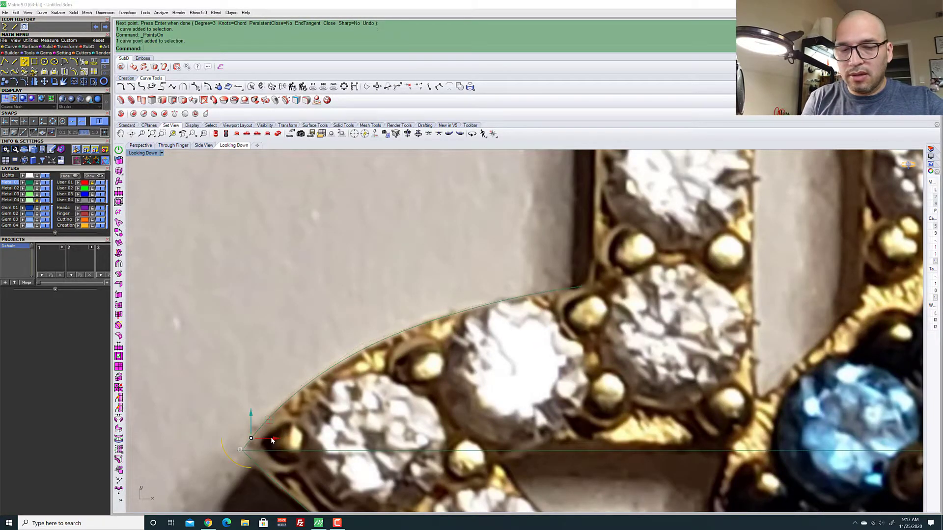
{"action": "key", "text": "Delete"}
Shift the wing curve's control point nearest the left tip slightly outward horizontally to fit the metal edge
{"action": "left_click", "coordinate": [287, 396]}
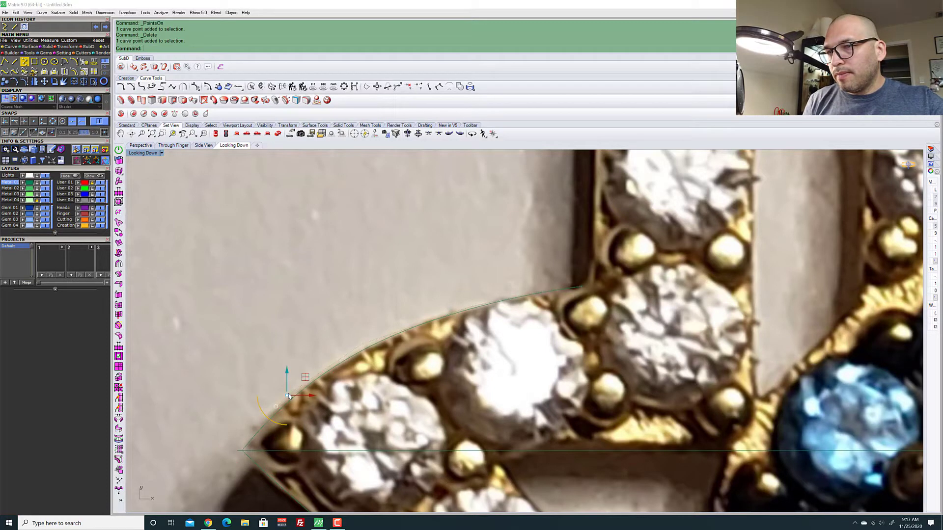
{"action": "left_click_drag", "start_coordinate": [304, 396], "coordinate": [296, 396]}
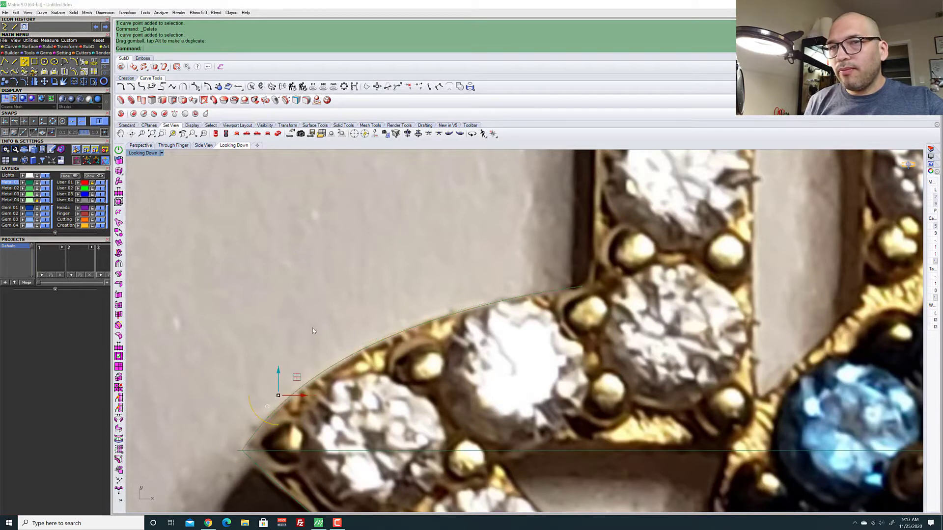
{"action": "left_click", "coordinate": [304, 363]}
{"action": "scroll", "coordinate": [303, 362], "scroll_direction": "down", "scroll_amount": 6}
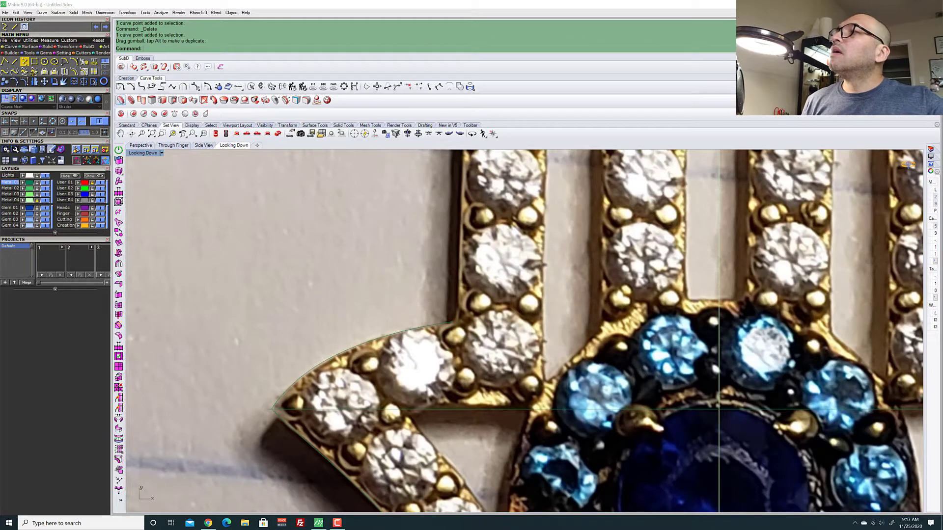
Draw a straight vertical interpolated curve from the wing curve's inner end up the leftmost finger's outer side, stopping below its rounded corner
{"action": "scroll", "coordinate": [426, 264], "scroll_direction": "down", "scroll_amount": 5}
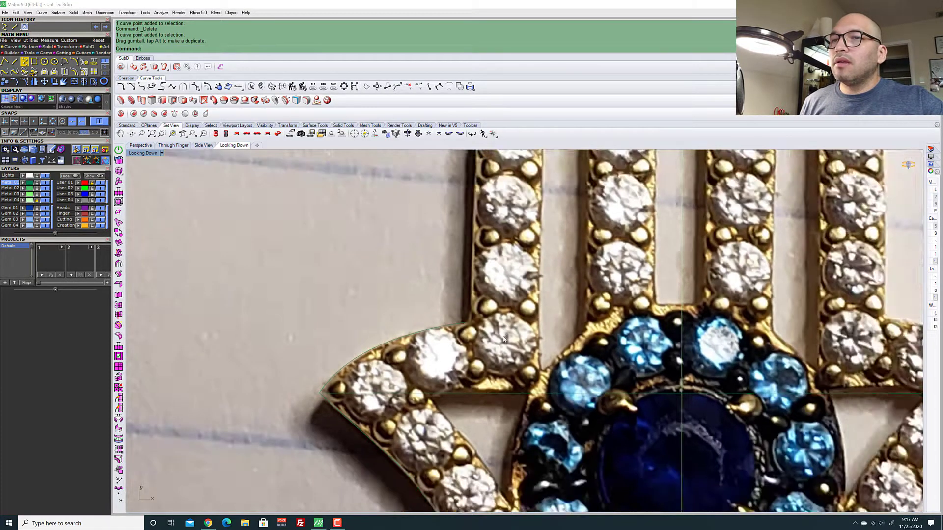
{"action": "scroll", "coordinate": [480, 268], "scroll_direction": "up", "scroll_amount": 4}
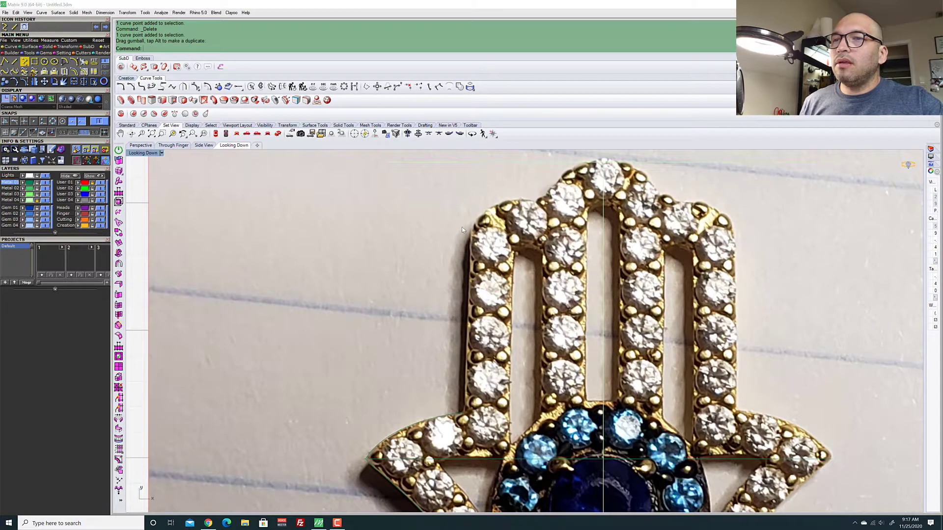
{"action": "left_click", "coordinate": [25, 62]}
{"action": "scroll", "coordinate": [416, 365], "scroll_direction": "up", "scroll_amount": 10}
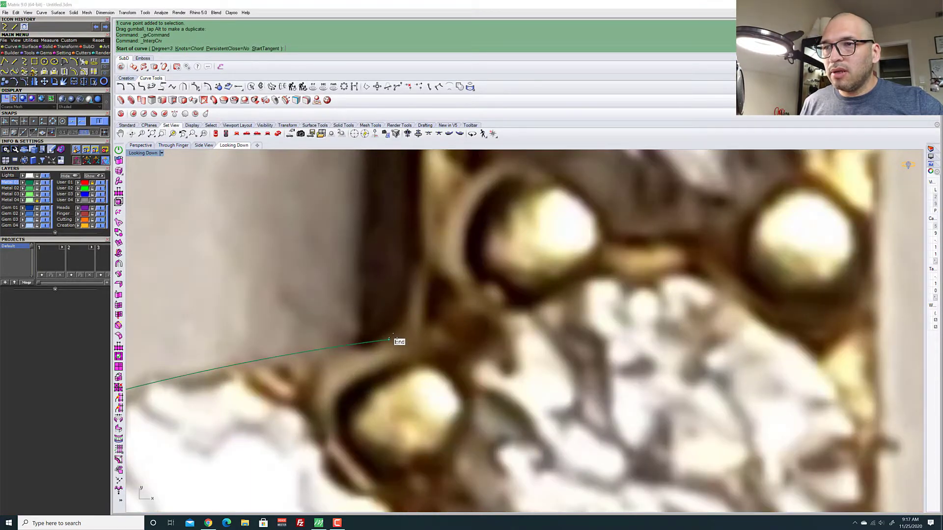
{"action": "left_click", "coordinate": [400, 340]}
{"action": "scroll", "coordinate": [392, 376], "scroll_direction": "down", "scroll_amount": 4}
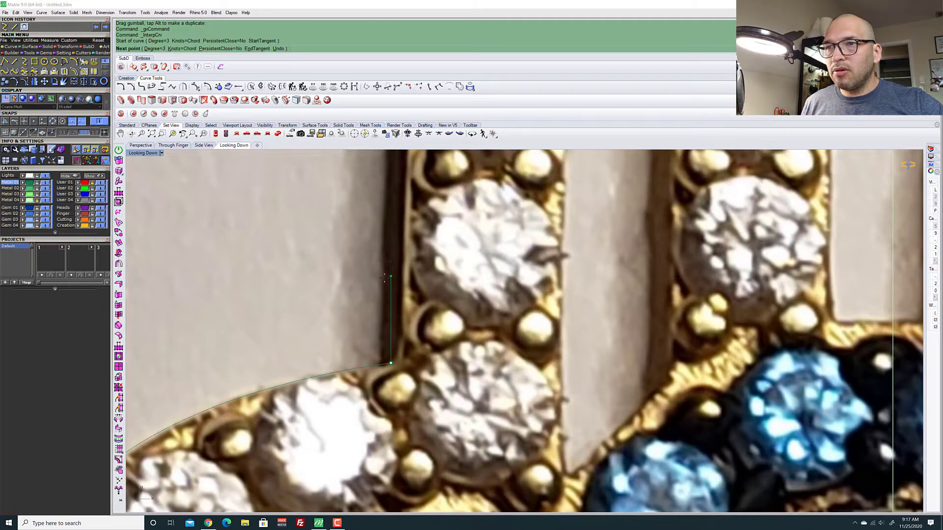
{"action": "scroll", "coordinate": [389, 243], "scroll_direction": "down", "scroll_amount": 3}
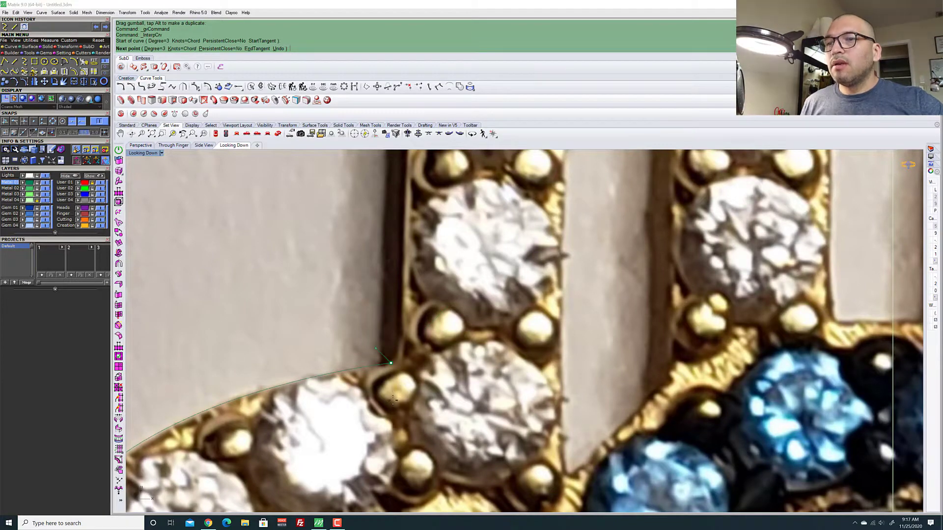
{"action": "scroll", "coordinate": [391, 321], "scroll_direction": "down", "scroll_amount": 3}
{"action": "scroll", "coordinate": [383, 225], "scroll_direction": "up", "scroll_amount": 4}
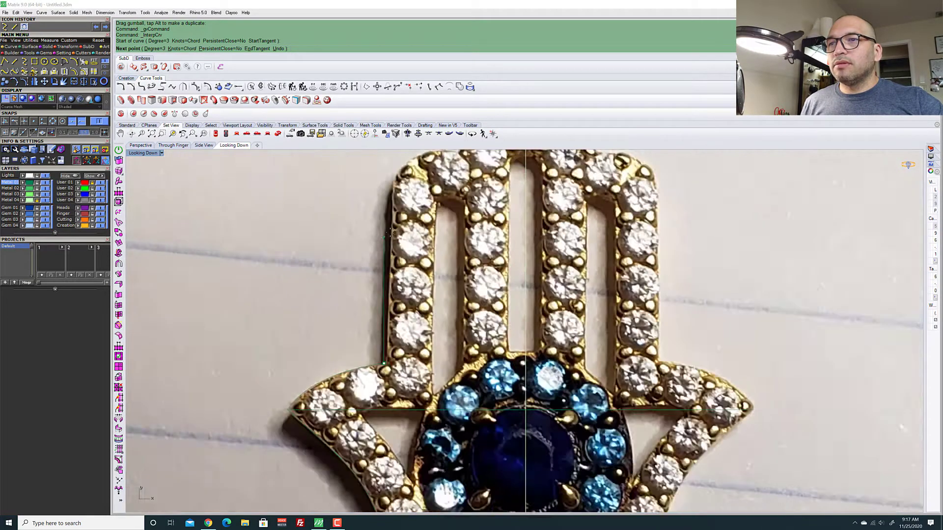
{"action": "scroll", "coordinate": [384, 225], "scroll_direction": "down", "scroll_amount": 3}
{"action": "scroll", "coordinate": [387, 188], "scroll_direction": "up", "scroll_amount": 3}
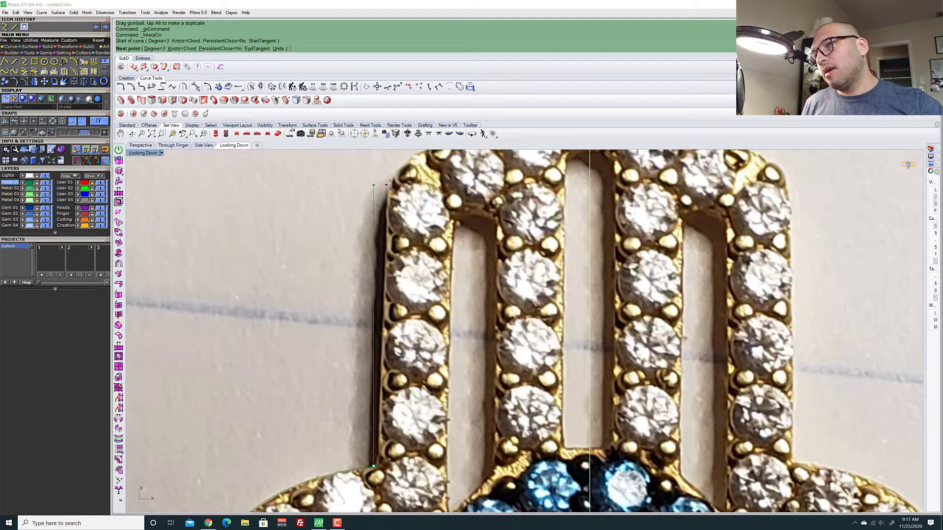
{"action": "left_click", "coordinate": [373, 206]}
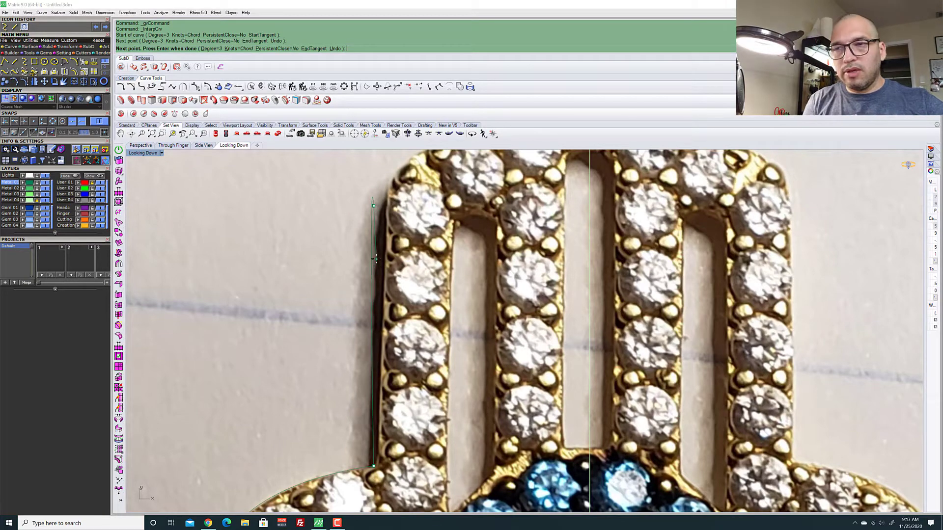
{"action": "right_click", "coordinate": [376, 259]}
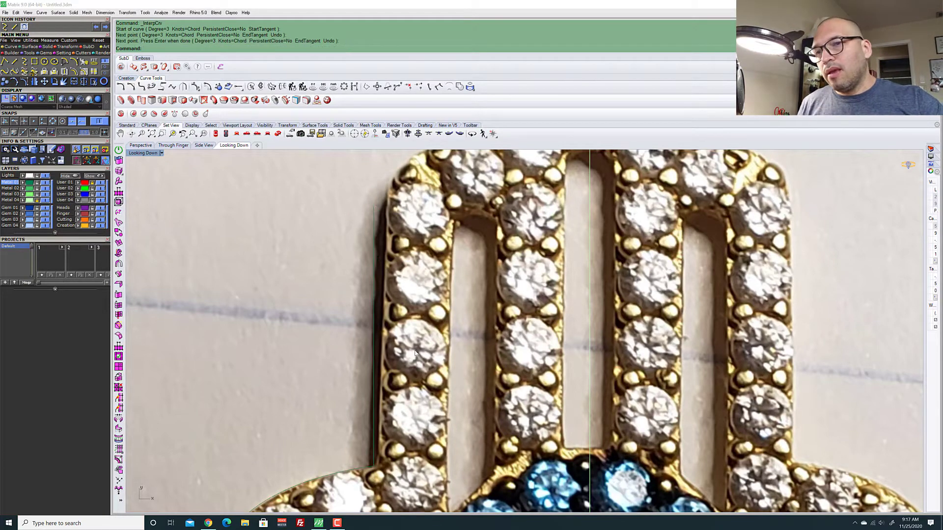
Examine how the traced left outline and vertical finger line fit the pendant photo from the wing to the fingertips
{"action": "scroll", "coordinate": [397, 345], "scroll_direction": "down", "scroll_amount": 11}
{"action": "scroll", "coordinate": [404, 369], "scroll_direction": "up", "scroll_amount": 13}
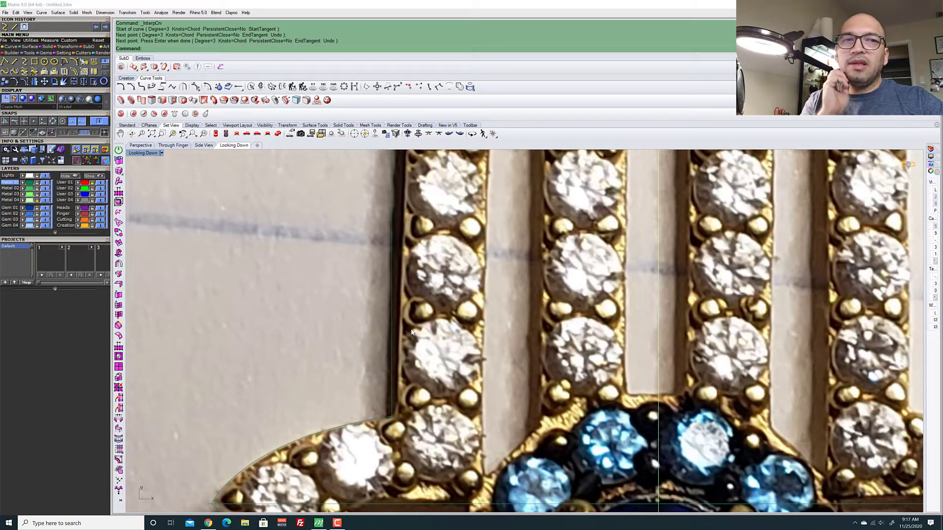
{"action": "scroll", "coordinate": [412, 333], "scroll_direction": "down", "scroll_amount": 8}
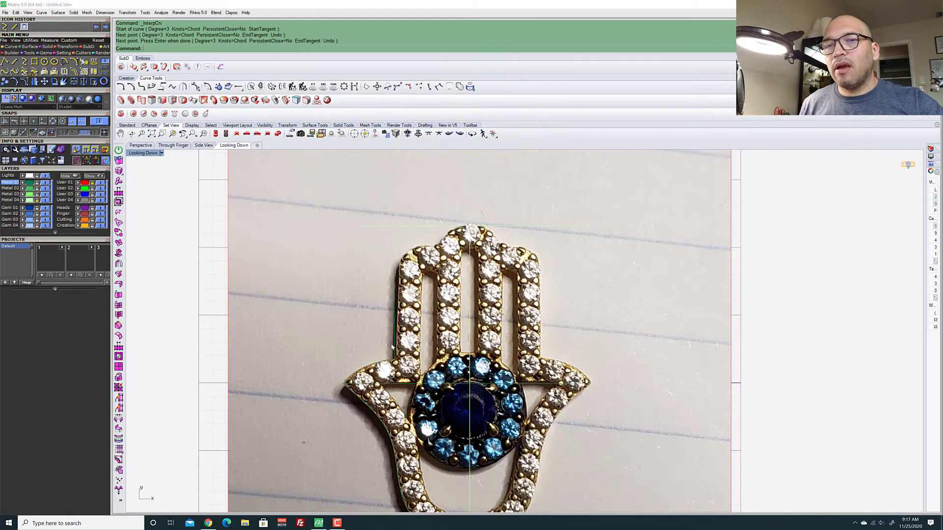
{"action": "scroll", "coordinate": [404, 345], "scroll_direction": "up", "scroll_amount": 3}
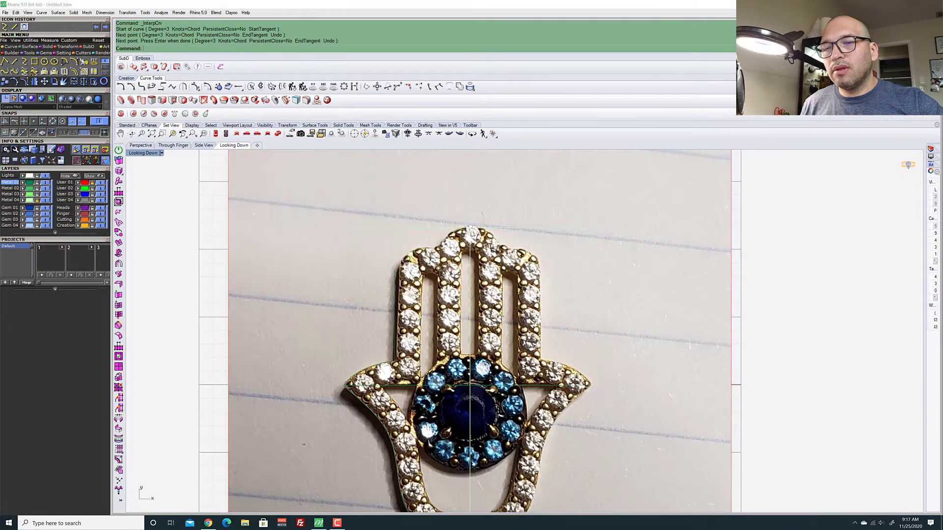
{"action": "scroll", "coordinate": [404, 345], "scroll_direction": "up", "scroll_amount": 3}
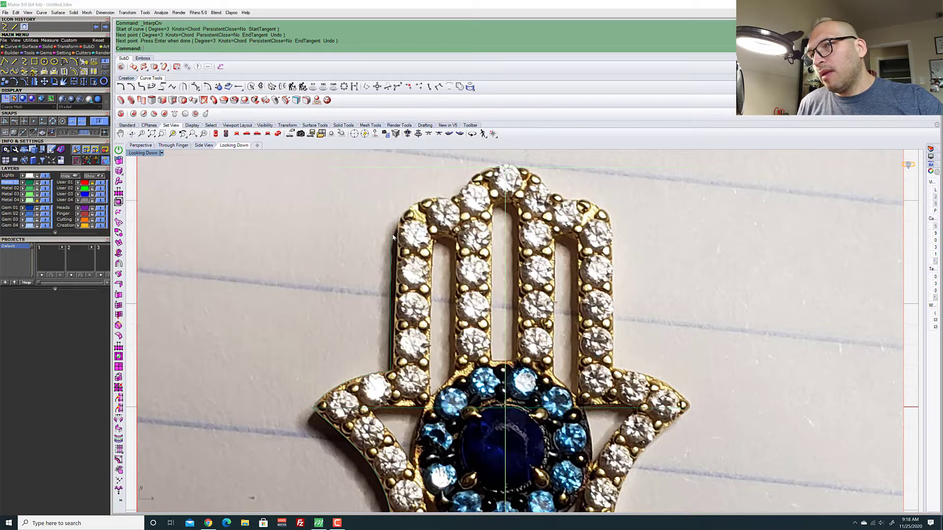
{"action": "scroll", "coordinate": [389, 349], "scroll_direction": "up", "scroll_amount": 1}
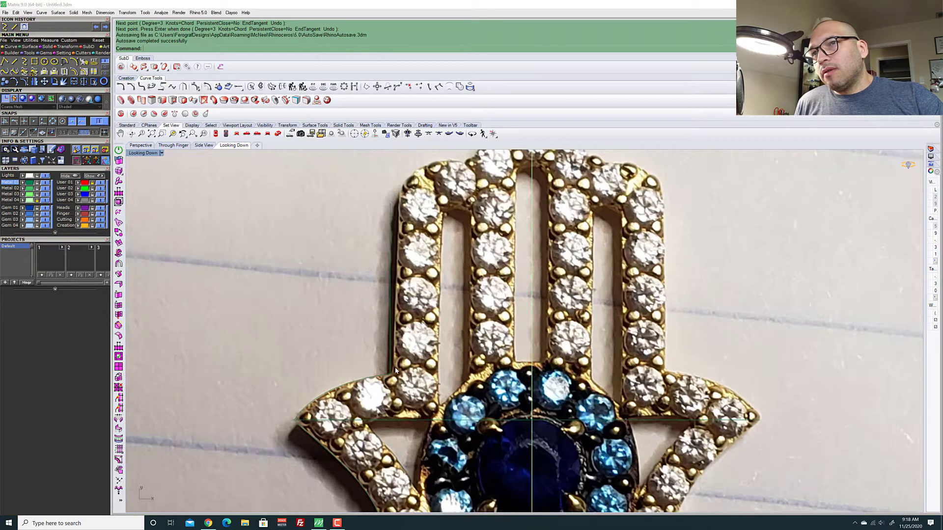
{"action": "scroll", "coordinate": [395, 377], "scroll_direction": "down", "scroll_amount": 4}
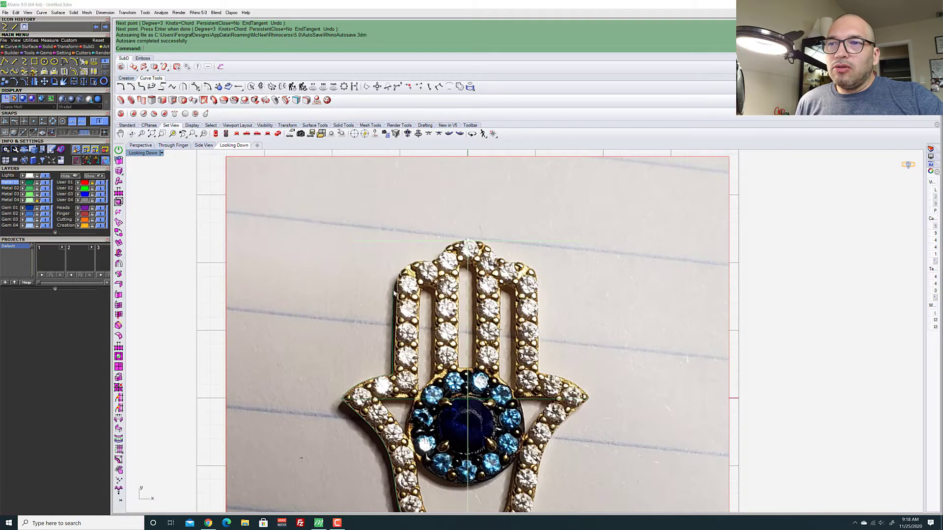
{"action": "scroll", "coordinate": [405, 337], "scroll_direction": "up", "scroll_amount": 3}
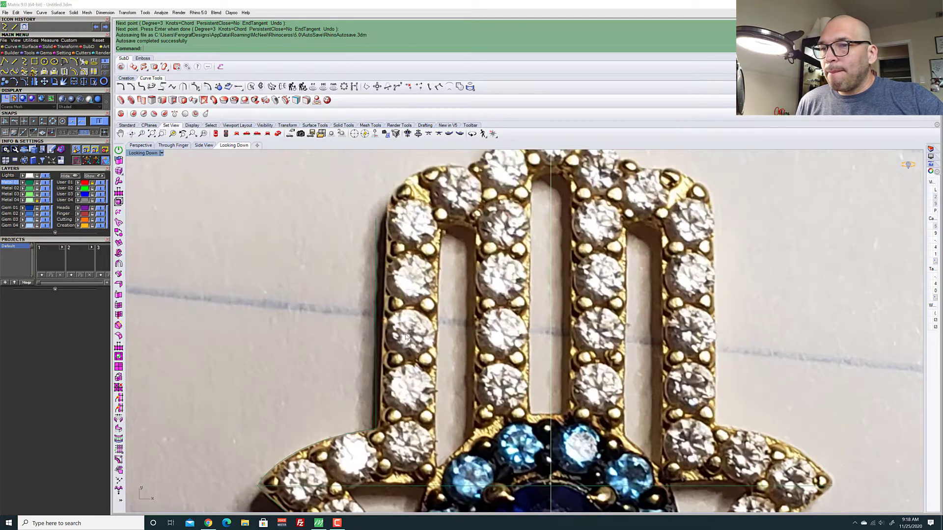
{"action": "scroll", "coordinate": [405, 337], "scroll_direction": "down", "scroll_amount": 1}
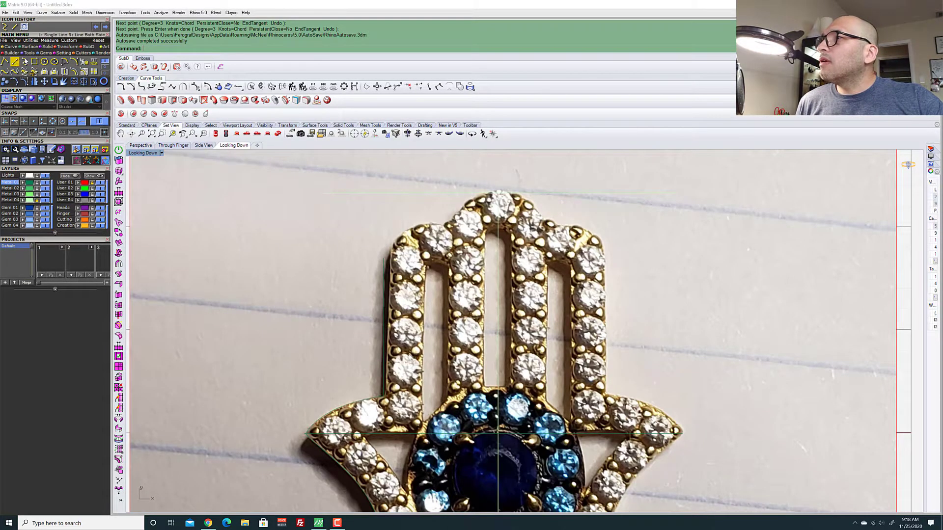
Try a direction arc from the vertical finger line's upper end to the notch beside the second finger, and delete it
{"action": "left_click", "coordinate": [76, 62]}
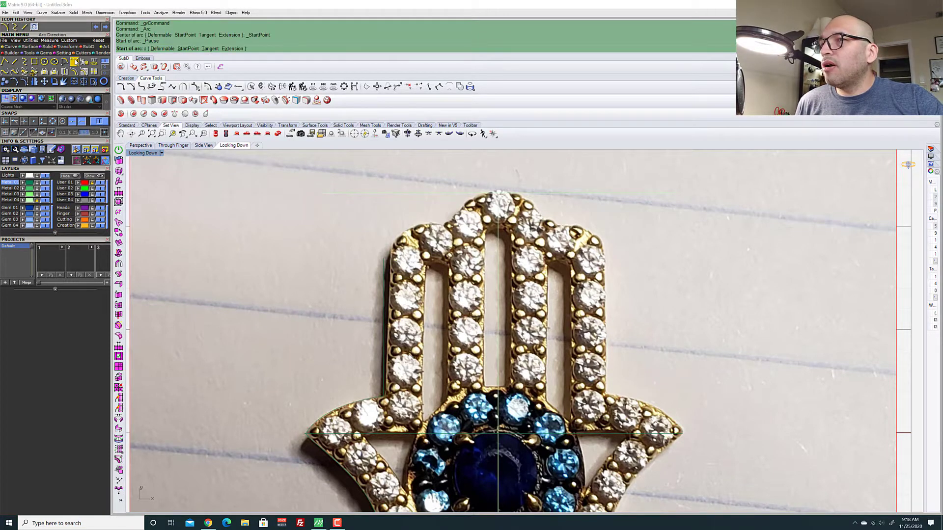
{"action": "scroll", "coordinate": [294, 274], "scroll_direction": "up", "scroll_amount": 6}
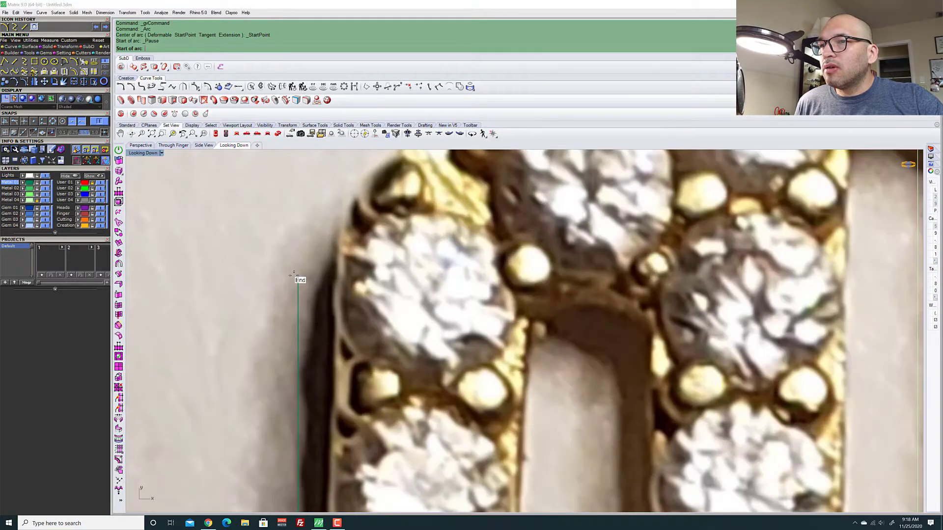
{"action": "left_click", "coordinate": [294, 274]}
{"action": "scroll", "coordinate": [294, 274], "scroll_direction": "down", "scroll_amount": 5}
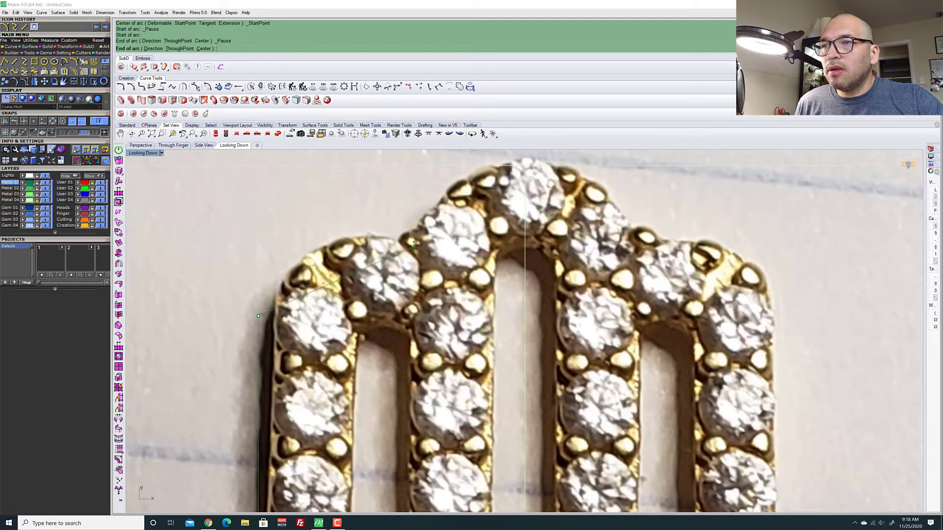
{"action": "left_click", "coordinate": [414, 244]}
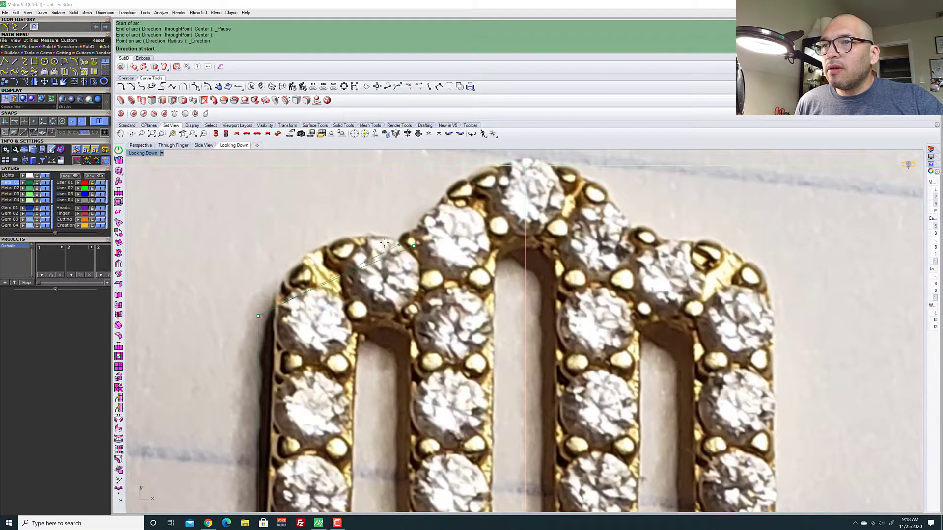
{"action": "left_click", "coordinate": [284, 233]}
{"action": "scroll", "coordinate": [322, 185], "scroll_direction": "down", "scroll_amount": 2}
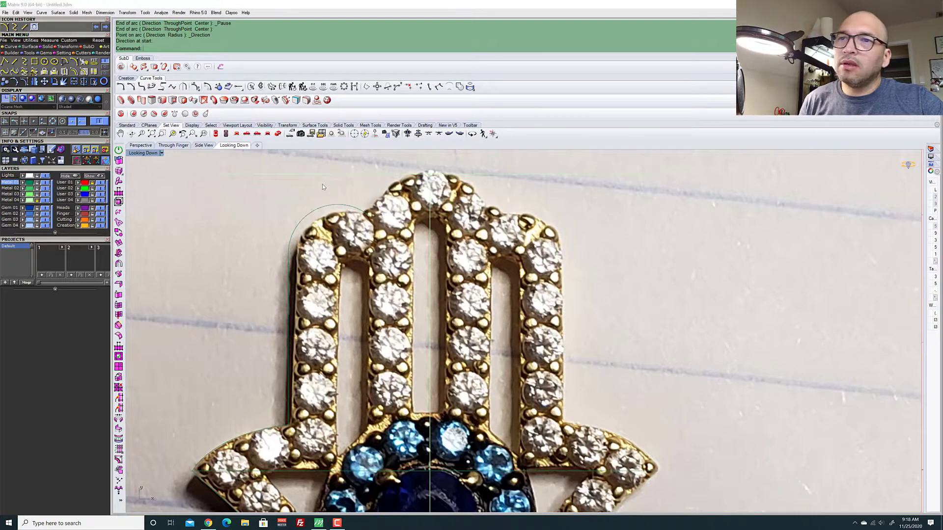
{"action": "left_click", "coordinate": [349, 209]}
{"action": "key", "text": "Delete"}
Shift the pendant photo slightly to the left horizontally, checking its fit against the traced finger line and centre line
{"action": "scroll", "coordinate": [285, 264], "scroll_direction": "up", "scroll_amount": 3}
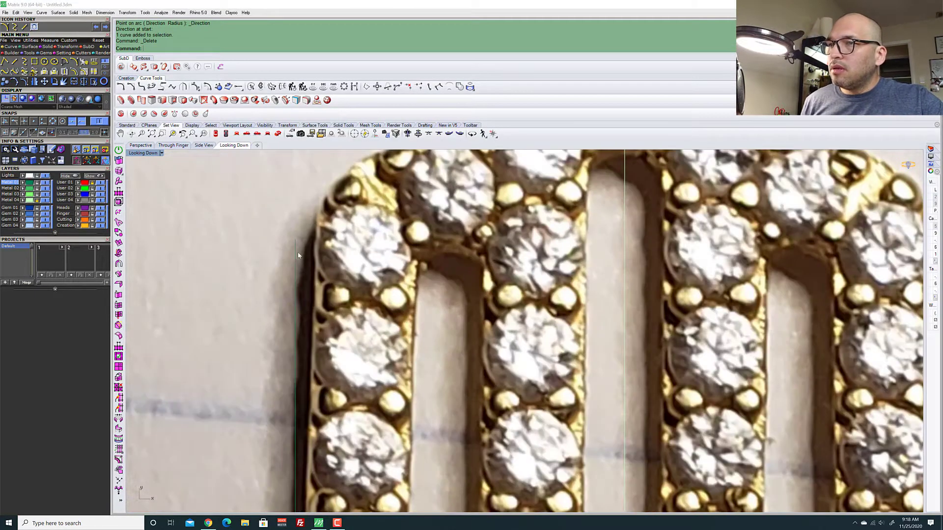
{"action": "scroll", "coordinate": [297, 250], "scroll_direction": "down", "scroll_amount": 4}
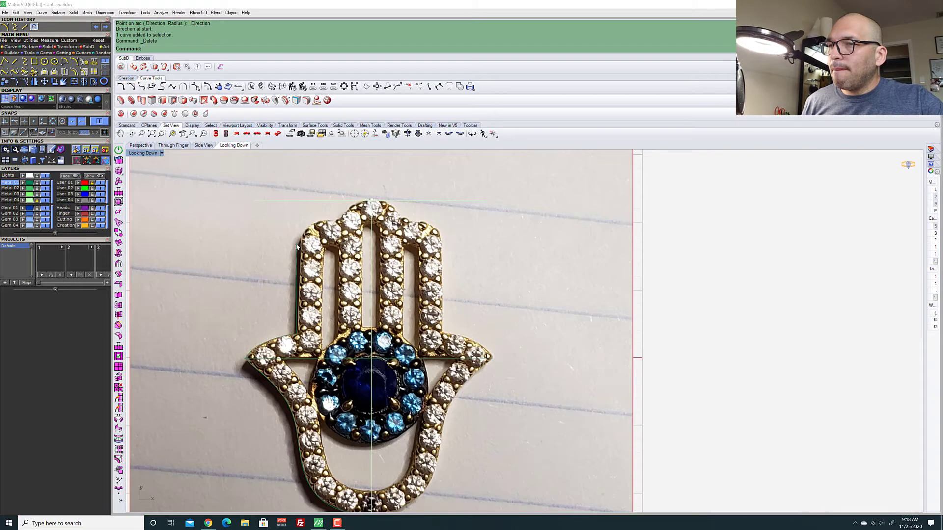
{"action": "scroll", "coordinate": [298, 249], "scroll_direction": "up", "scroll_amount": 3}
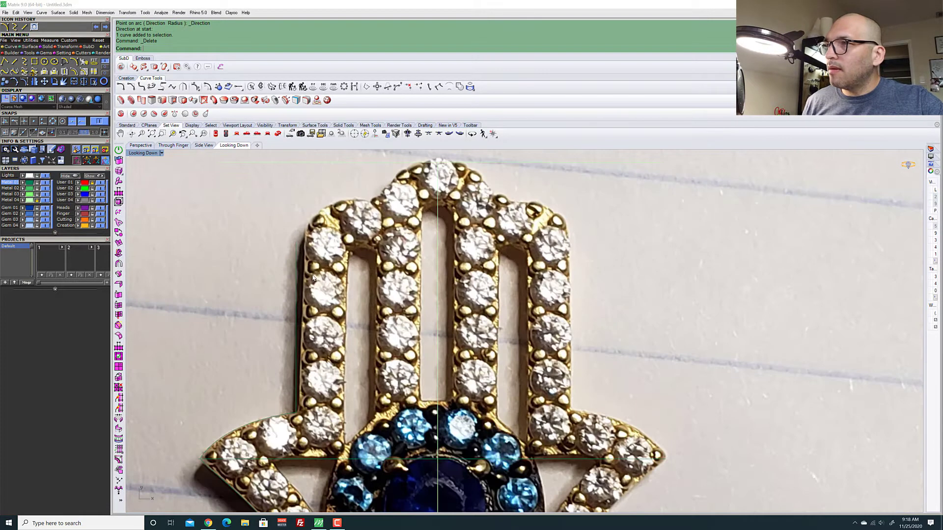
{"action": "scroll", "coordinate": [391, 298], "scroll_direction": "down", "scroll_amount": 3}
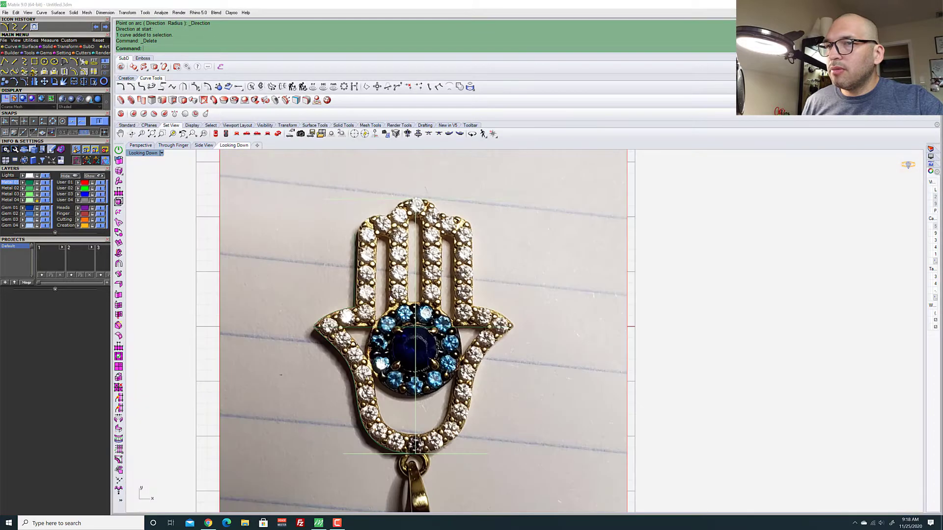
{"action": "left_click", "coordinate": [408, 347]}
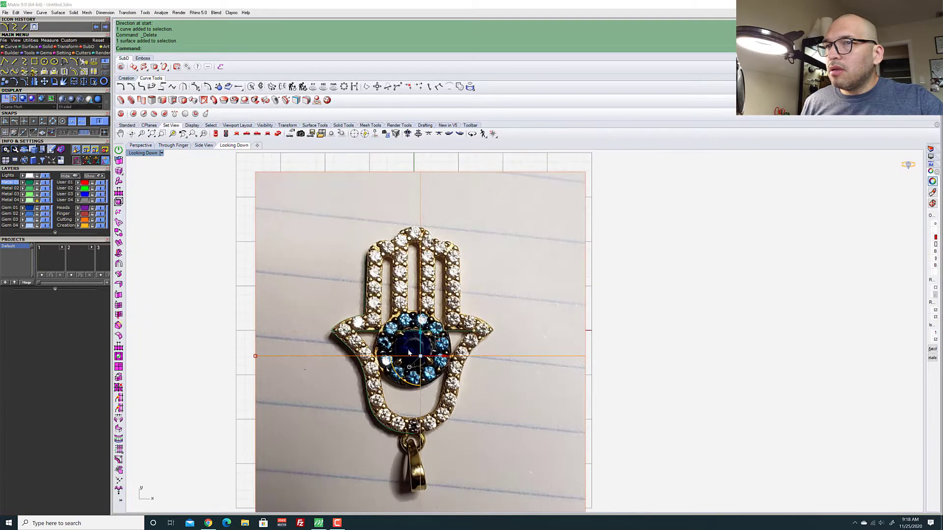
{"action": "scroll", "coordinate": [408, 347], "scroll_direction": "up", "scroll_amount": 1}
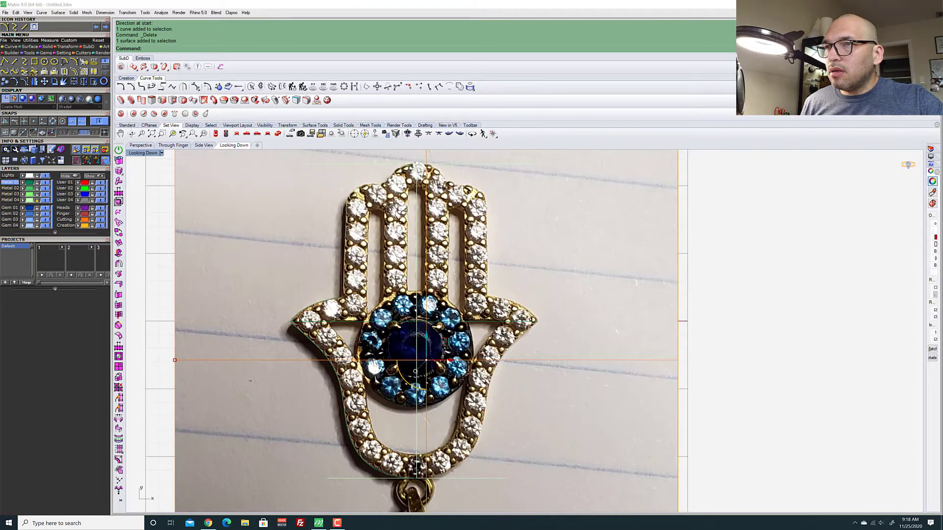
{"action": "left_click_drag", "start_coordinate": [450, 360], "coordinate": [446, 361]}
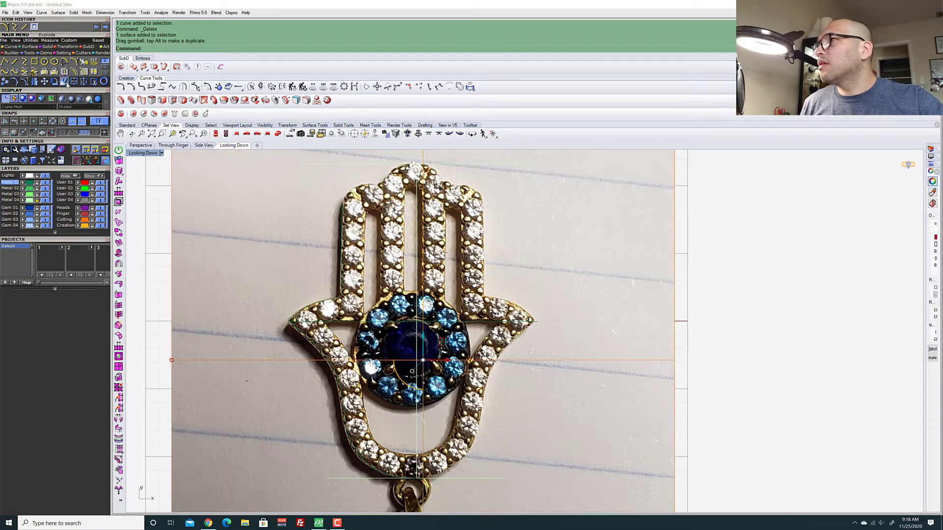
{"action": "left_click", "coordinate": [75, 62]}
{"action": "scroll", "coordinate": [338, 181], "scroll_direction": "up", "scroll_amount": 4}
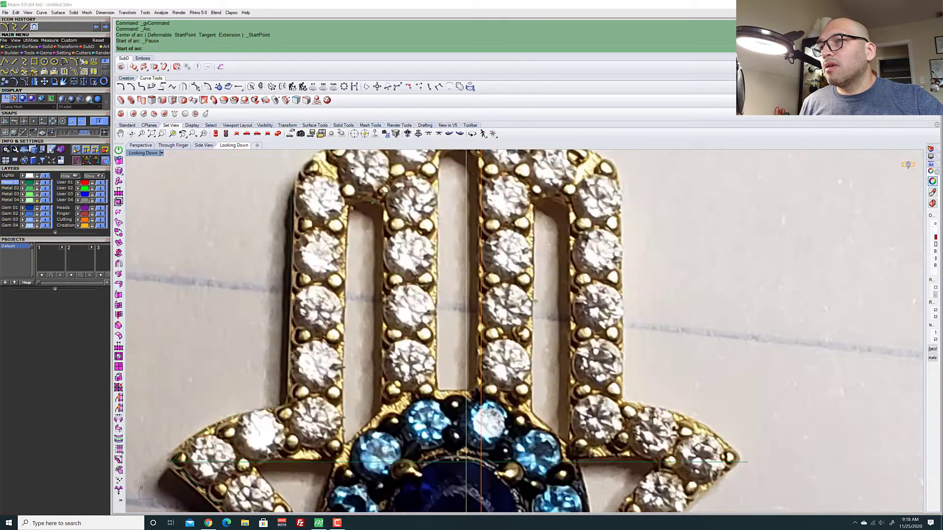
{"action": "scroll", "coordinate": [316, 270], "scroll_direction": "up", "scroll_amount": 2}
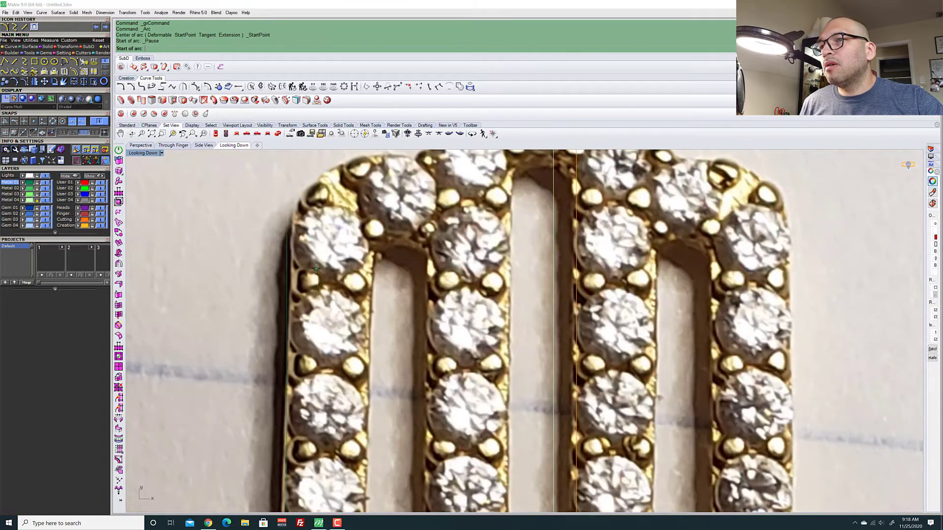
{"action": "key", "text": "Escape"}
Show the vertical finger line's control points and move its uppermost point slightly upward, toward the leftmost finger's rounded corner
{"action": "left_click", "coordinate": [284, 235]}
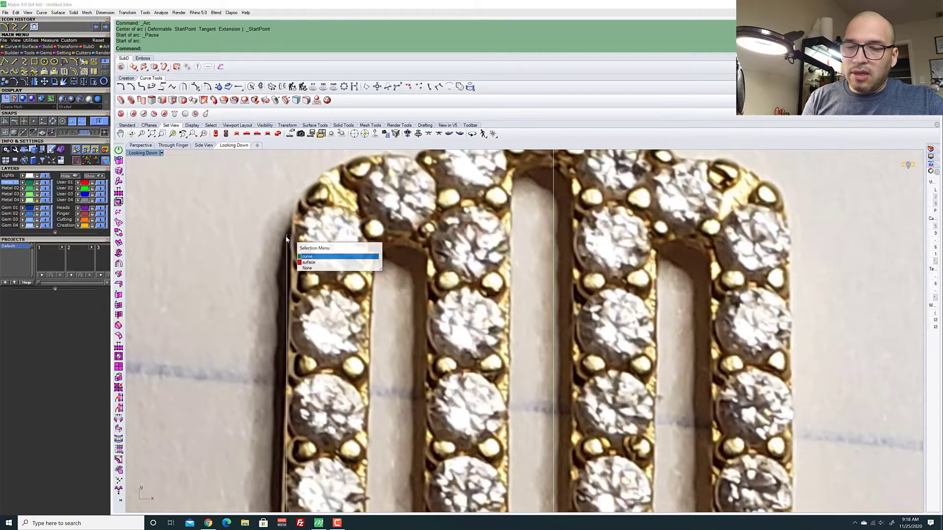
{"action": "left_click", "coordinate": [316, 257]}
{"action": "key", "text": "F10"}
{"action": "scroll", "coordinate": [282, 226], "scroll_direction": "down", "scroll_amount": 3}
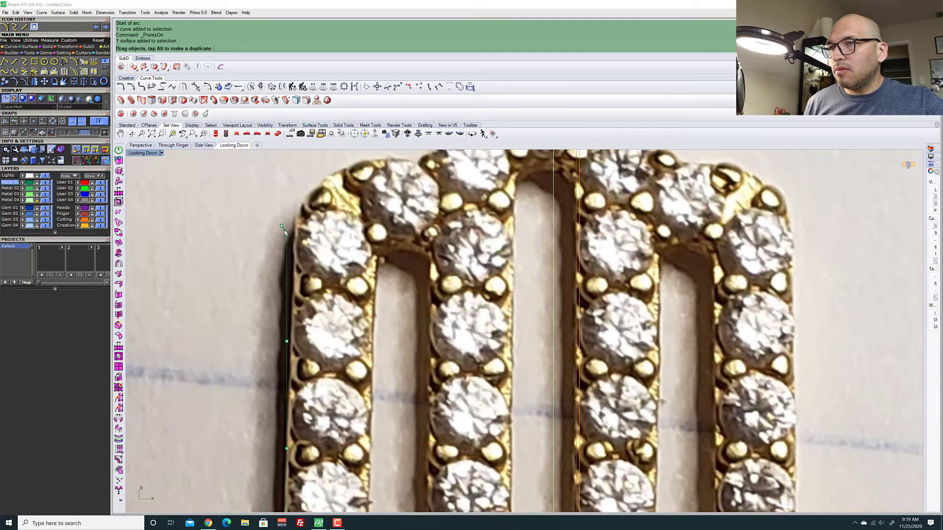
{"action": "scroll", "coordinate": [295, 226], "scroll_direction": "down", "scroll_amount": 2}
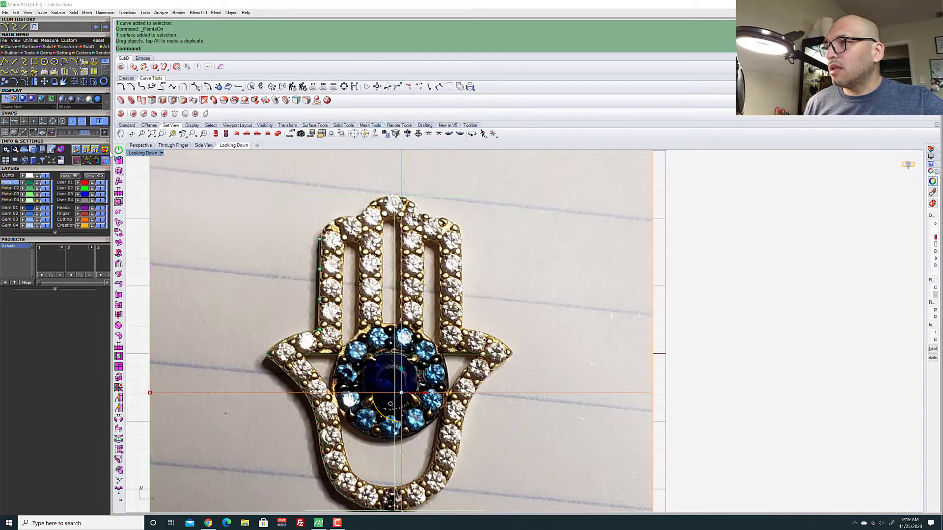
{"action": "scroll", "coordinate": [296, 224], "scroll_direction": "up", "scroll_amount": 4}
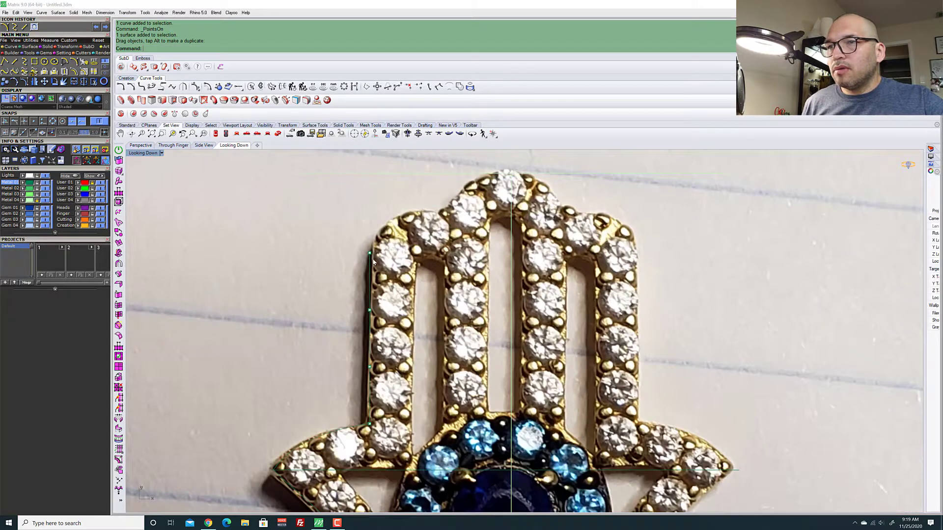
{"action": "scroll", "coordinate": [369, 255], "scroll_direction": "up", "scroll_amount": 4}
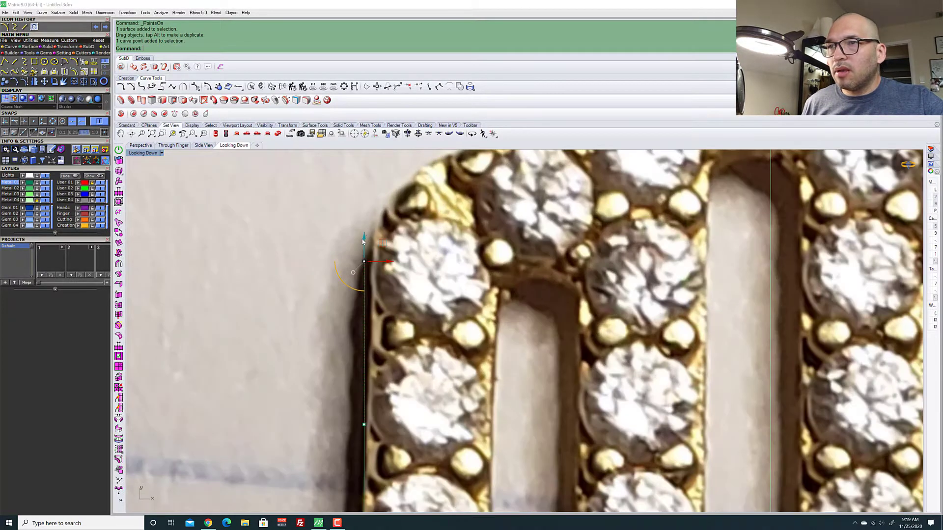
{"action": "left_click", "coordinate": [363, 261]}
{"action": "left_click_drag", "start_coordinate": [364, 236], "coordinate": [365, 208]}
{"action": "scroll", "coordinate": [373, 255], "scroll_direction": "down", "scroll_amount": 5}
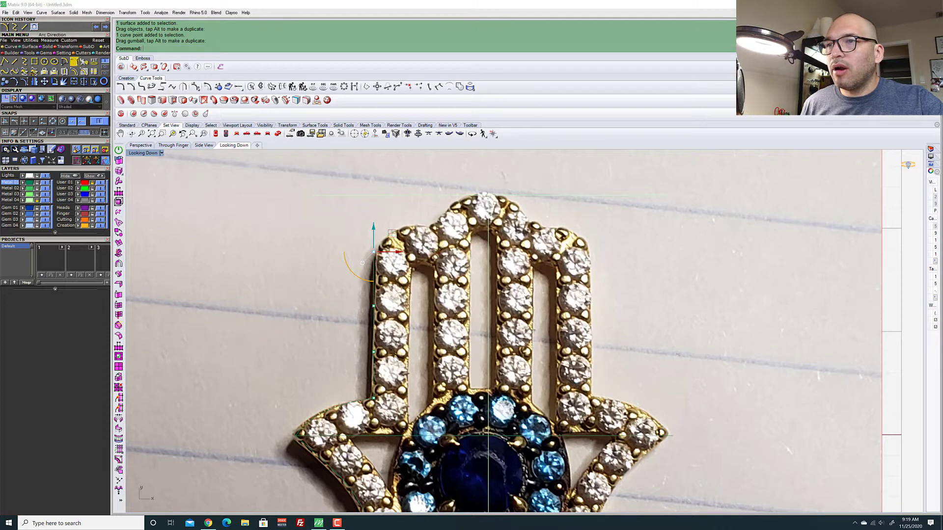
Draw a direction arc over the leftmost fingertip, from the notch beside the second finger to the vertical line's upper end
{"action": "left_click", "coordinate": [74, 62]}
{"action": "scroll", "coordinate": [368, 226], "scroll_direction": "up", "scroll_amount": 3}
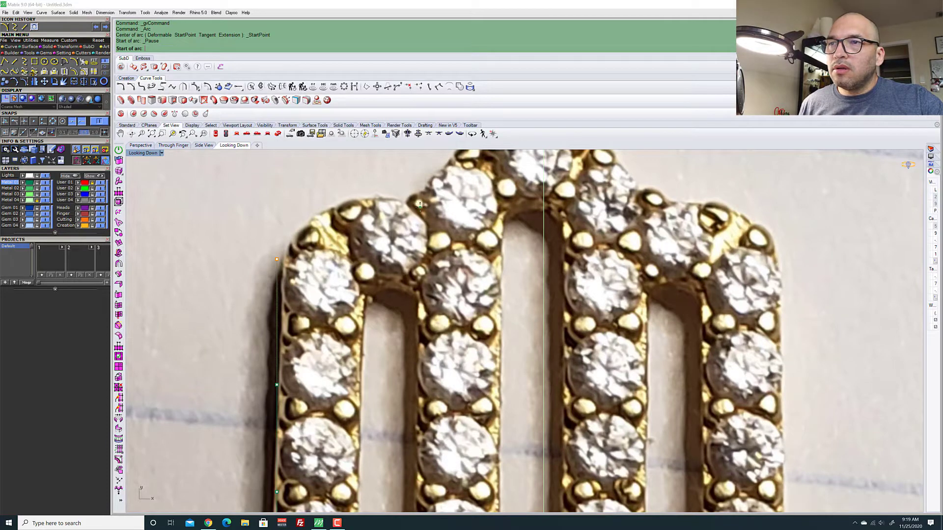
{"action": "scroll", "coordinate": [421, 205], "scroll_direction": "down", "scroll_amount": 4}
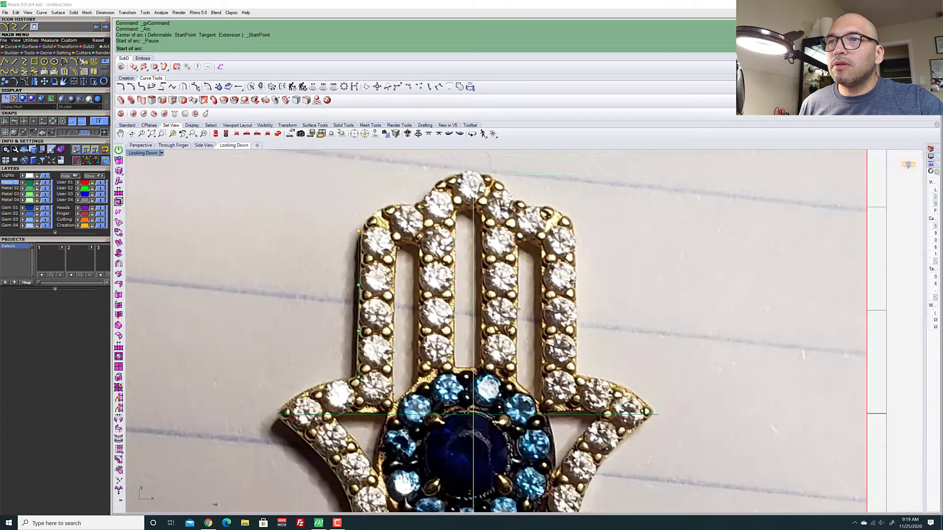
{"action": "scroll", "coordinate": [421, 205], "scroll_direction": "up", "scroll_amount": 4}
{"action": "left_click", "coordinate": [420, 205]}
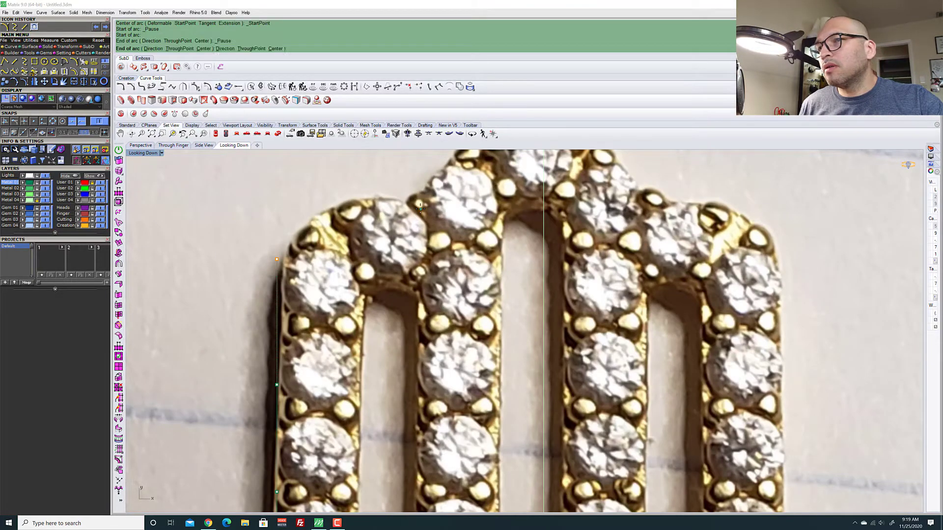
{"action": "left_click", "coordinate": [277, 259]}
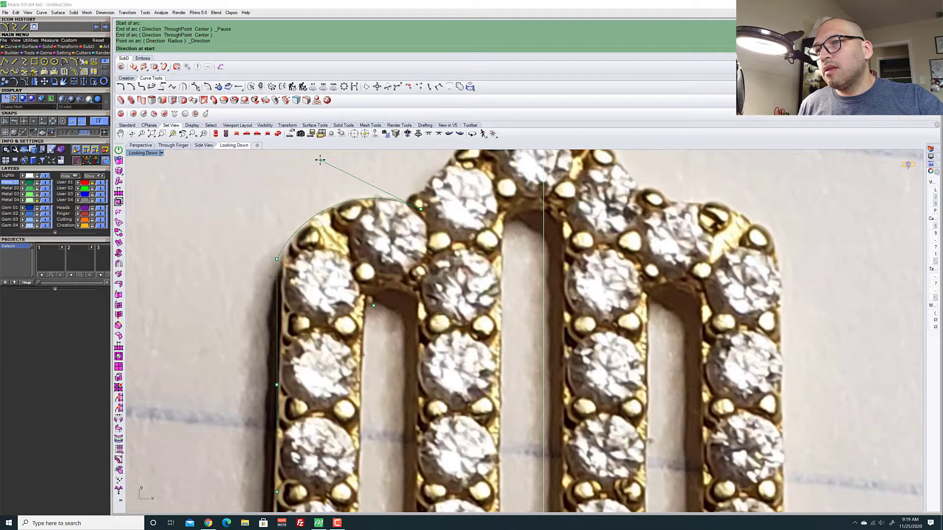
{"action": "key", "text": "Escape"}
Shift the pendant photo slightly to the right horizontally to recentre the hand on the vertical centre line
{"action": "scroll", "coordinate": [300, 231], "scroll_direction": "down", "scroll_amount": 5}
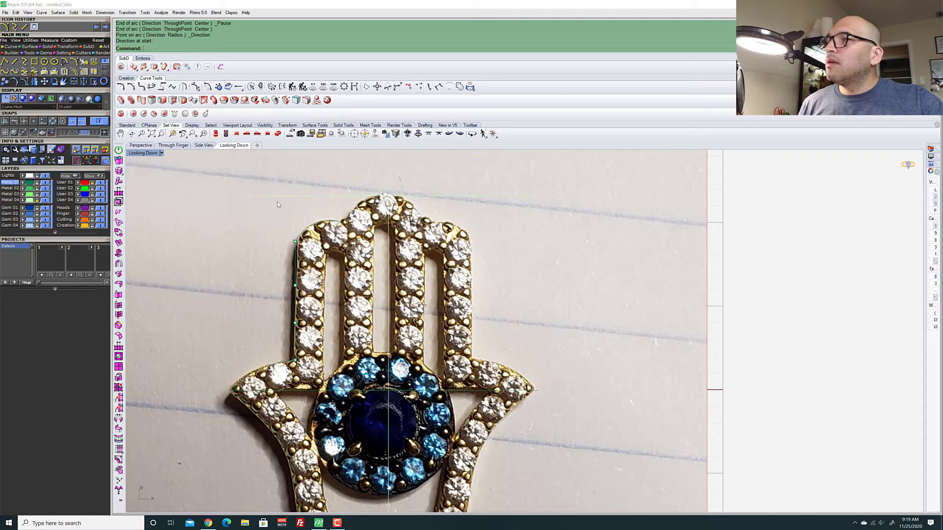
{"action": "scroll", "coordinate": [363, 194], "scroll_direction": "up", "scroll_amount": 5}
{"action": "scroll", "coordinate": [366, 190], "scroll_direction": "down", "scroll_amount": 4}
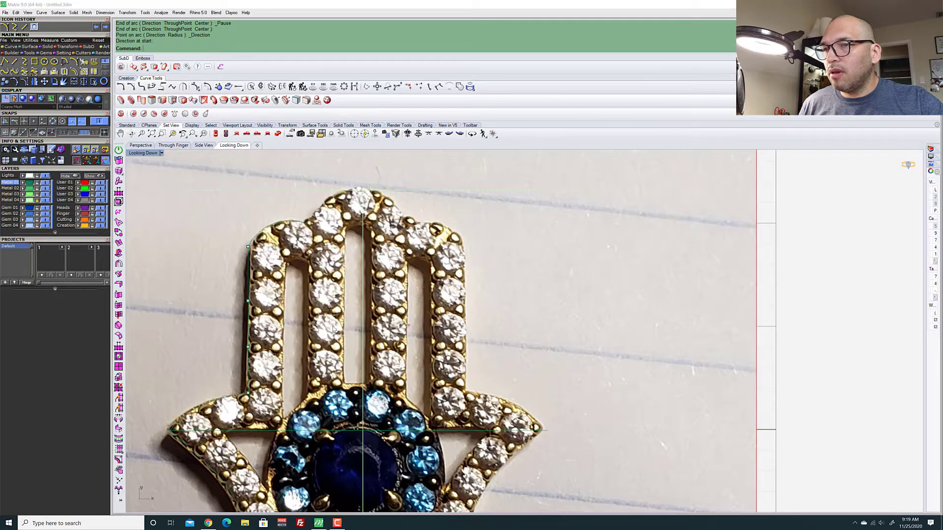
{"action": "left_click", "coordinate": [342, 296]}
{"action": "scroll", "coordinate": [341, 294], "scroll_direction": "down", "scroll_amount": 3}
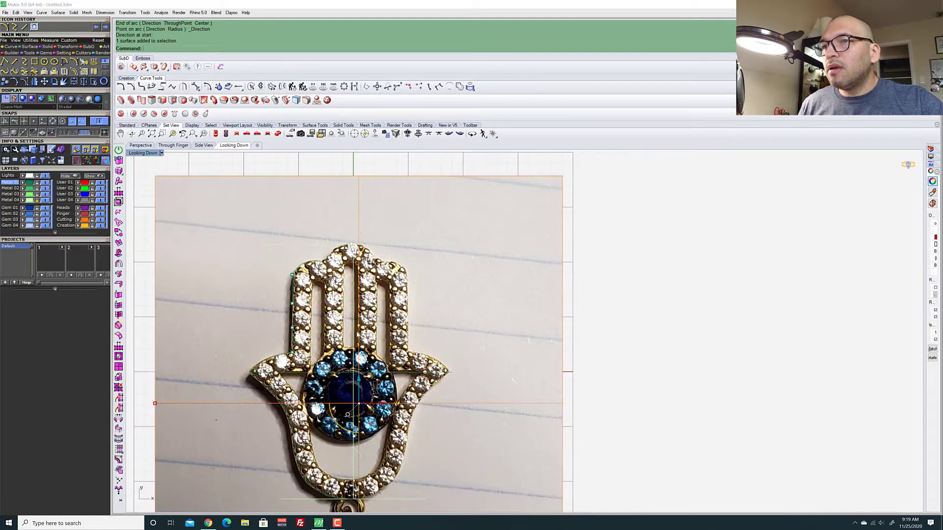
{"action": "scroll", "coordinate": [357, 336], "scroll_direction": "up", "scroll_amount": 3}
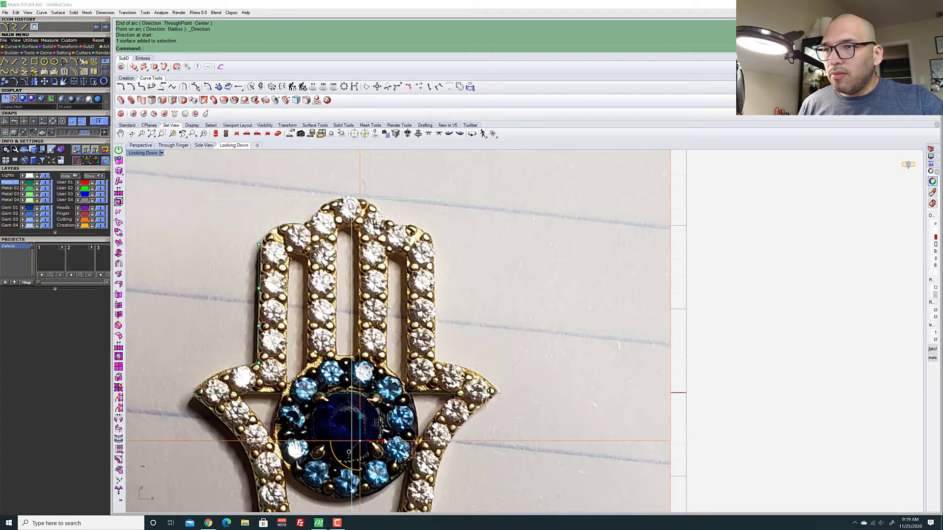
{"action": "left_click_drag", "start_coordinate": [378, 423], "coordinate": [381, 424]}
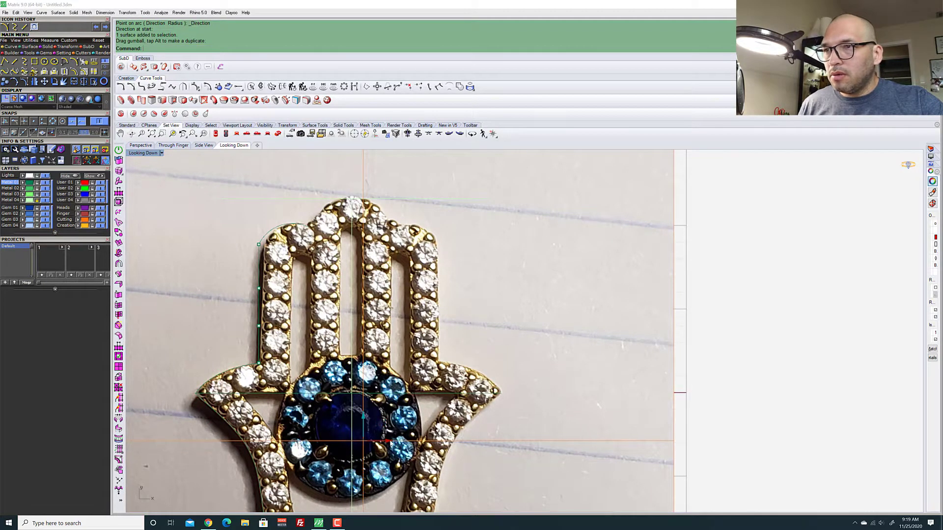
{"action": "left_click_drag", "start_coordinate": [392, 443], "coordinate": [392, 443]}
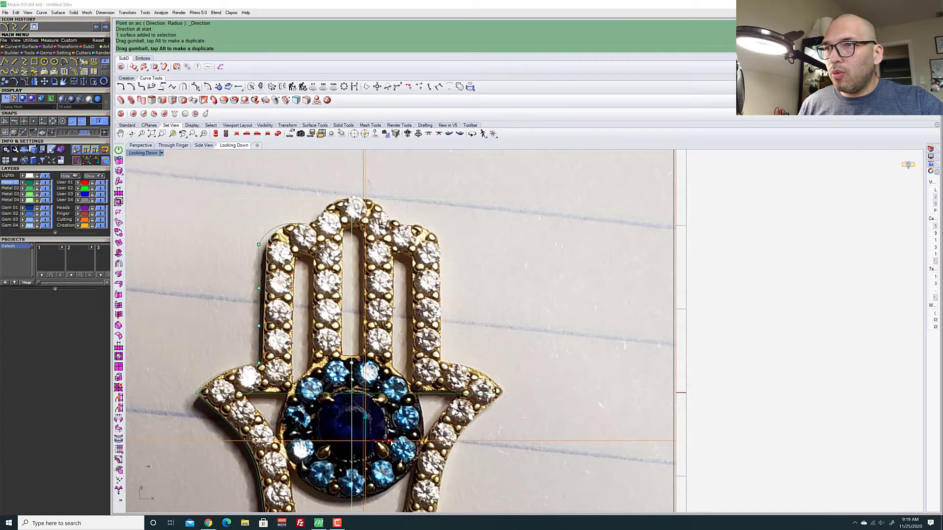
Draw a direction arc from the centre line's top to the fingertip arc's inner end, starting horizontally
{"action": "scroll", "coordinate": [313, 198], "scroll_direction": "up", "scroll_amount": 3}
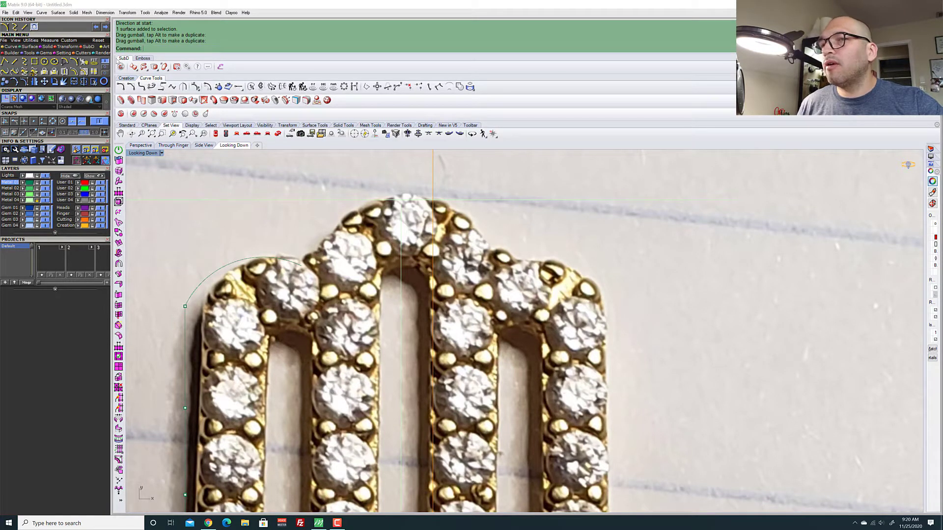
{"action": "left_click", "coordinate": [79, 62]}
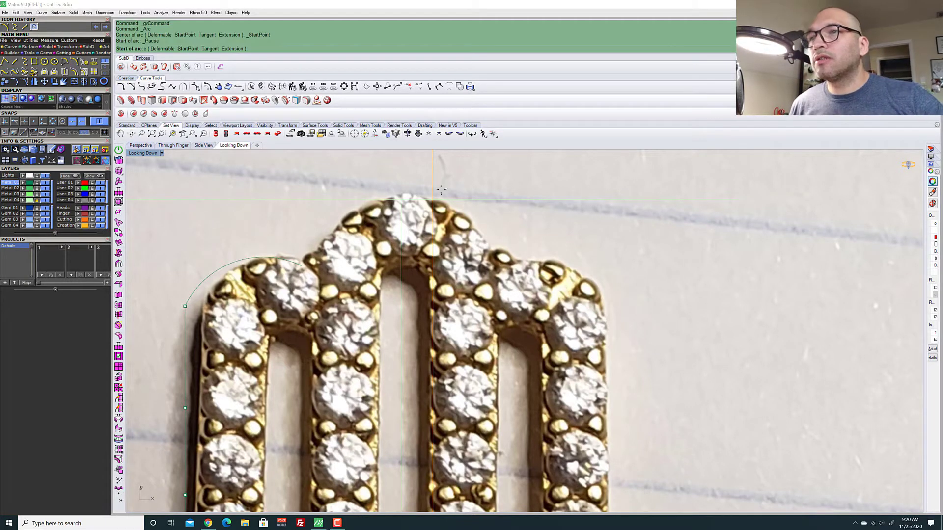
{"action": "left_click", "coordinate": [401, 199]}
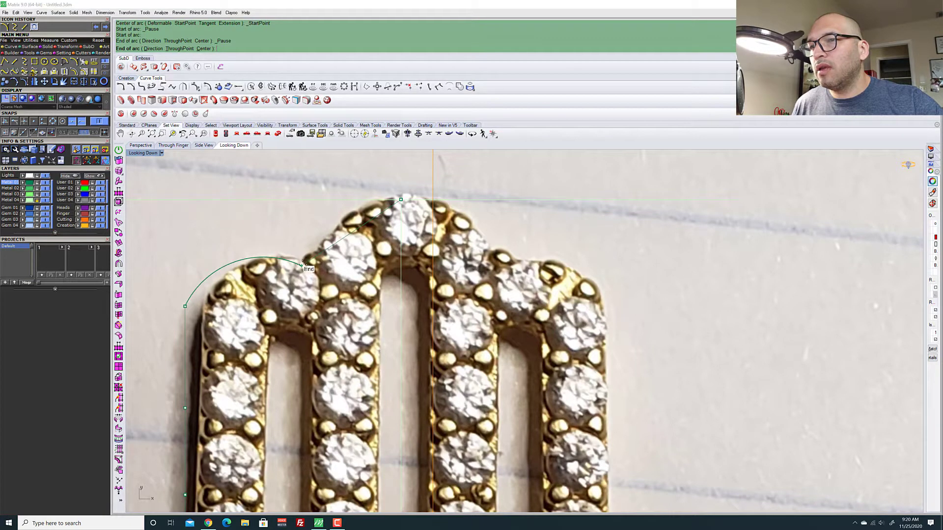
{"action": "left_click", "coordinate": [300, 261]}
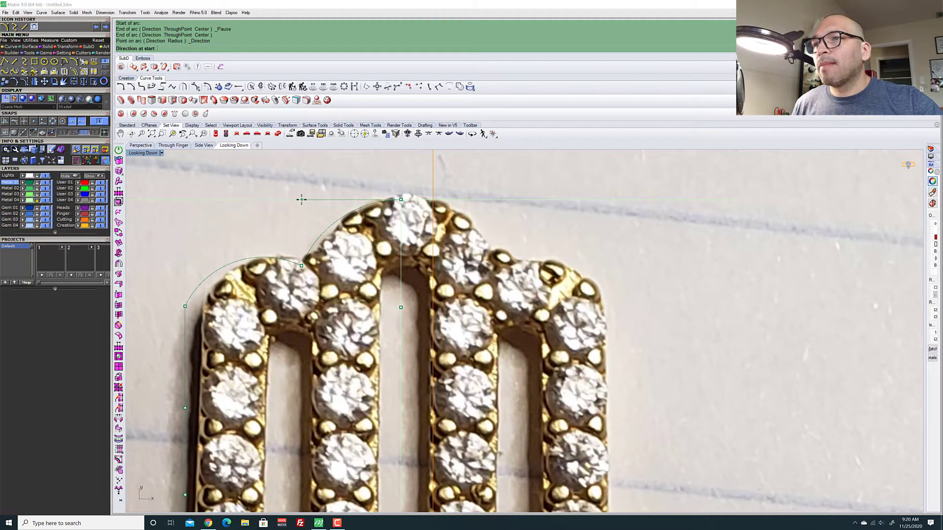
{"action": "key", "text": "Escape"}
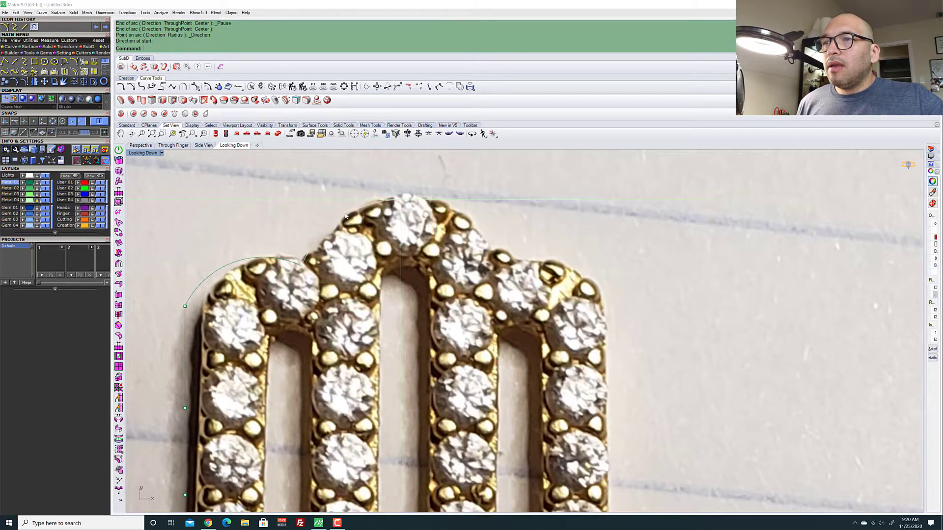
Examine the traced fingertip arcs and left outline against the pendant photo, up close and as a whole
{"action": "left_click", "coordinate": [356, 224]}
{"action": "left_click", "coordinate": [367, 237]}
{"action": "scroll", "coordinate": [314, 223], "scroll_direction": "down", "scroll_amount": 5}
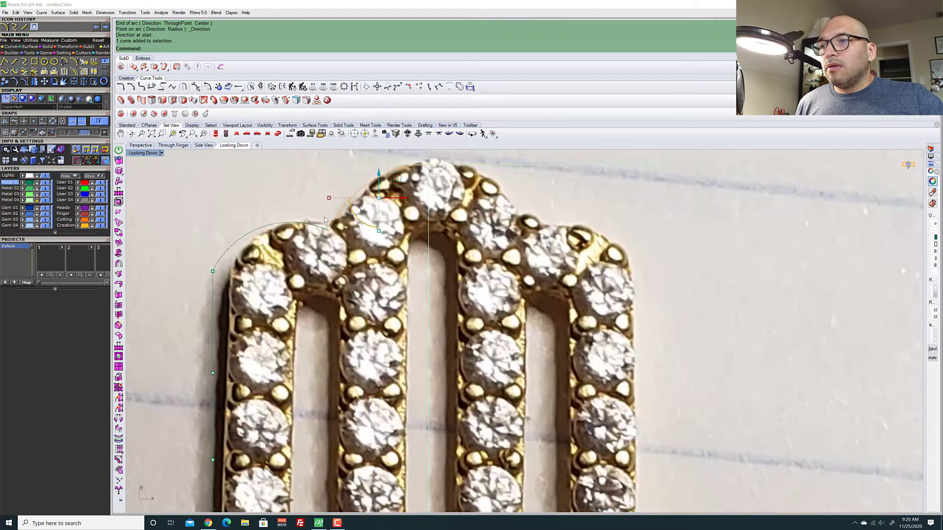
{"action": "scroll", "coordinate": [354, 178], "scroll_direction": "up", "scroll_amount": 6}
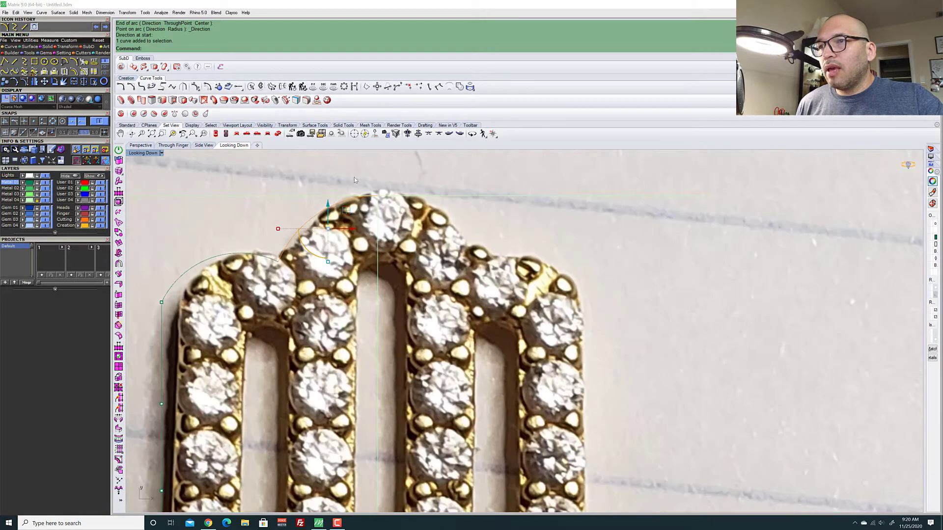
{"action": "scroll", "coordinate": [288, 221], "scroll_direction": "down", "scroll_amount": 5}
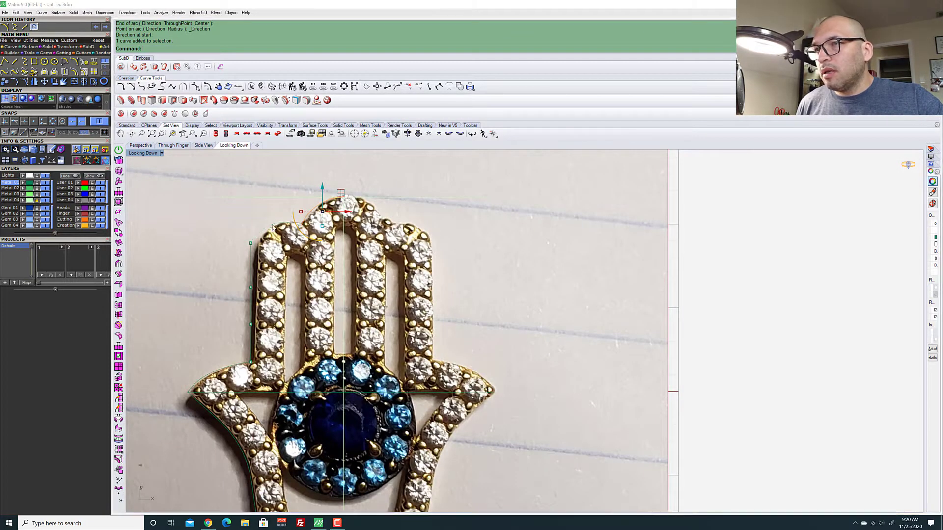
{"action": "left_click", "coordinate": [275, 228]}
{"action": "scroll", "coordinate": [287, 213], "scroll_direction": "down", "scroll_amount": 12}
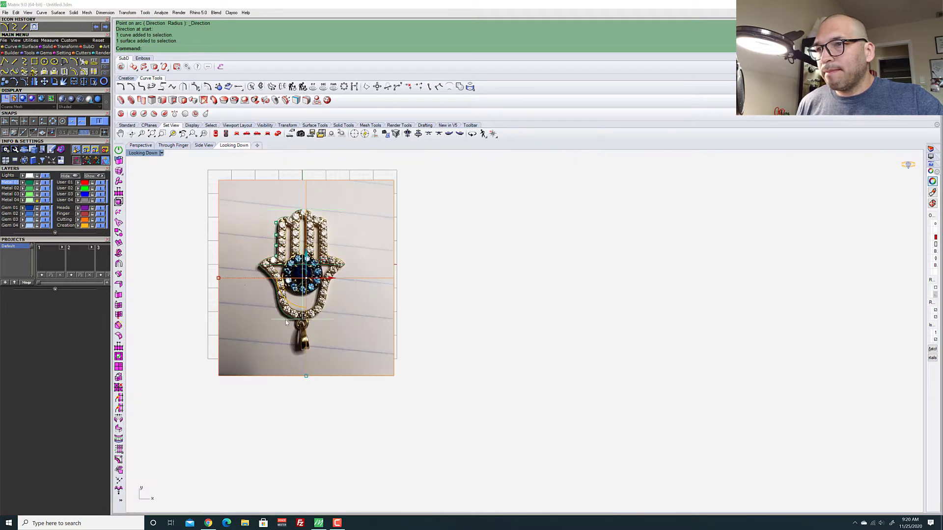
{"action": "scroll", "coordinate": [285, 319], "scroll_direction": "up", "scroll_amount": 12}
{"action": "scroll", "coordinate": [285, 319], "scroll_direction": "down", "scroll_amount": 12}
{"action": "scroll", "coordinate": [288, 213], "scroll_direction": "up", "scroll_amount": 8}
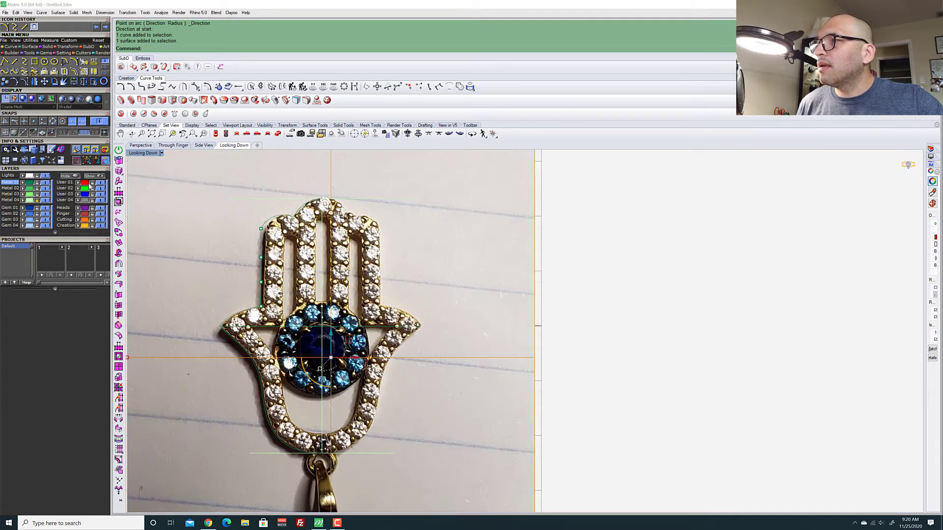
Hide the User 01 layer holding the pendant photo, briefly comparing the leftmost fingertip's corner with the photo
{"action": "left_click", "coordinate": [100, 182]}
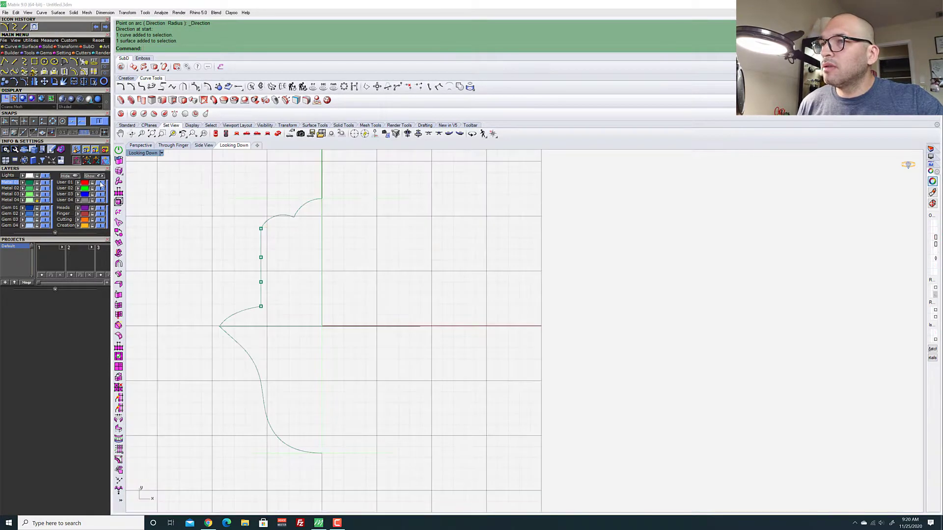
{"action": "key", "text": "Escape"}
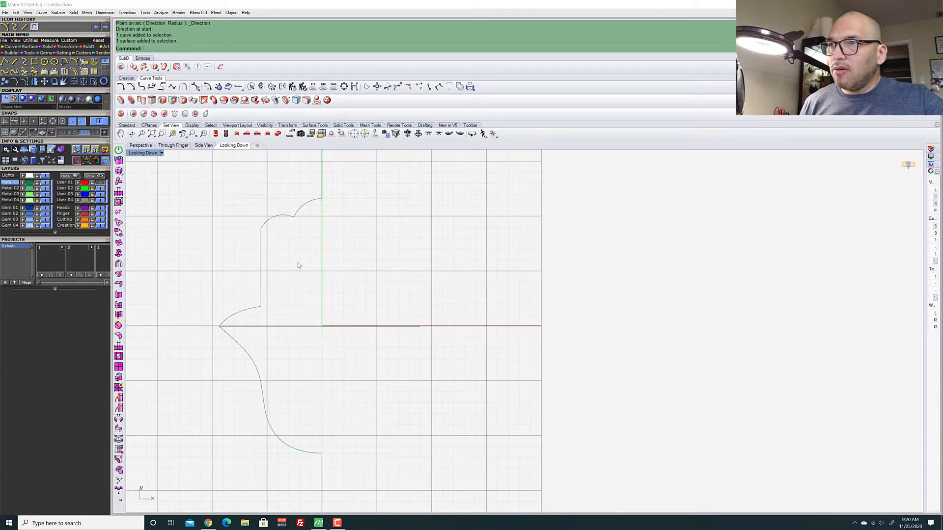
{"action": "scroll", "coordinate": [256, 213], "scroll_direction": "up", "scroll_amount": 10}
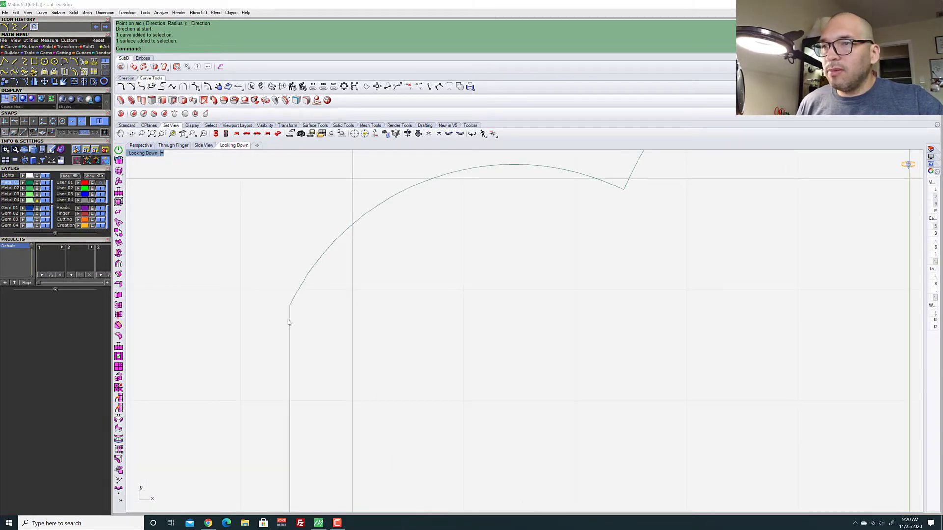
{"action": "left_click", "coordinate": [92, 183]}
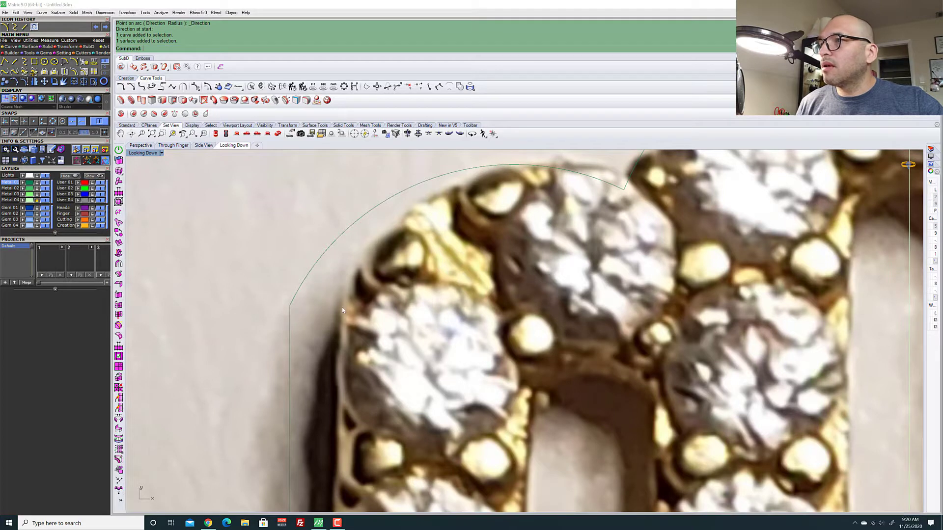
{"action": "left_click", "coordinate": [94, 184]}
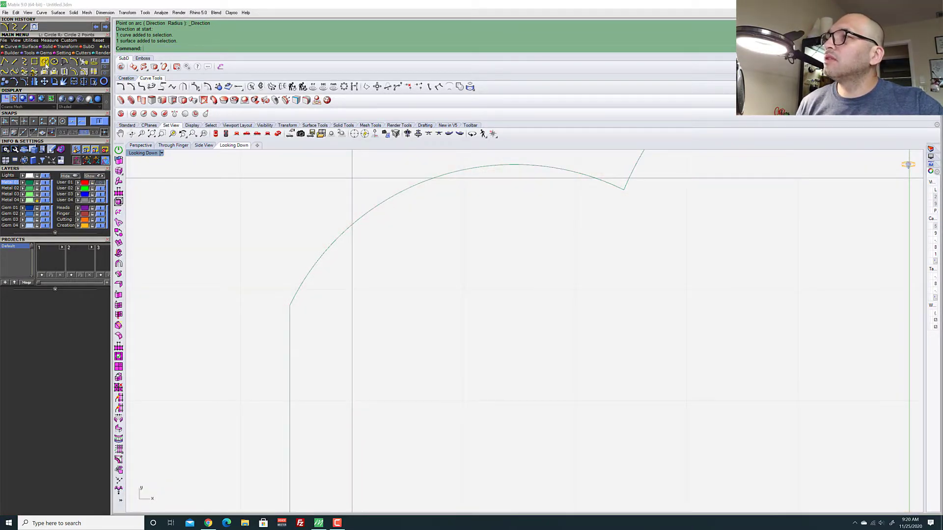
Draw a circle tangent to the leftmost fingertip arc and the vertical finger line, using only those two tangent curves
{"action": "left_click", "coordinate": [44, 63]}
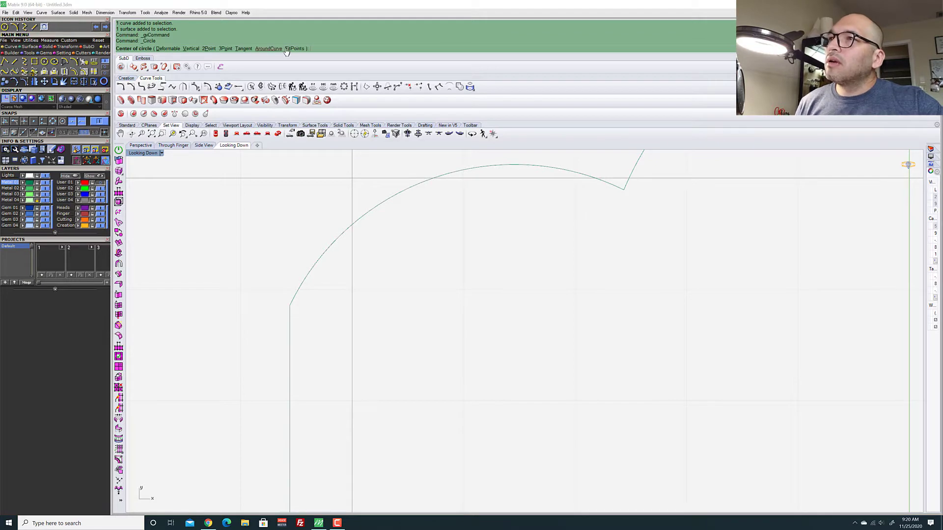
{"action": "left_click", "coordinate": [243, 48]}
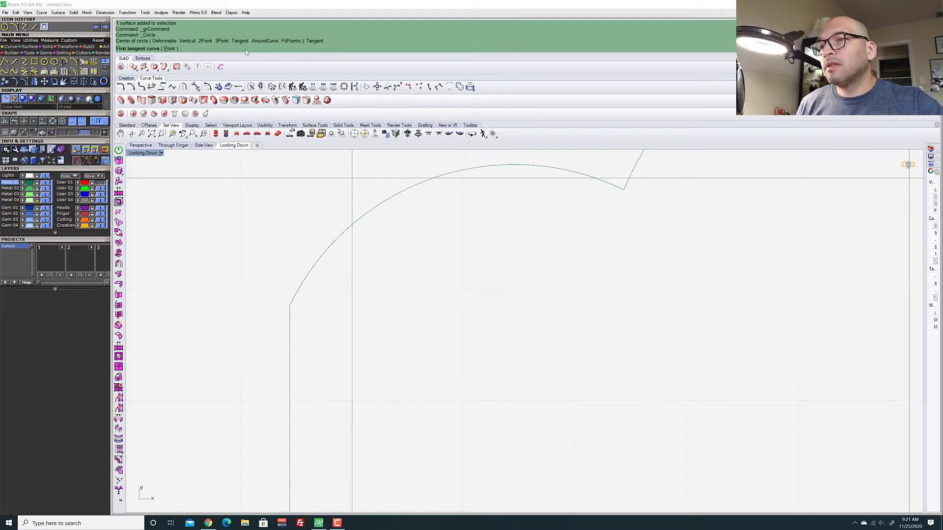
{"action": "left_click", "coordinate": [320, 256]}
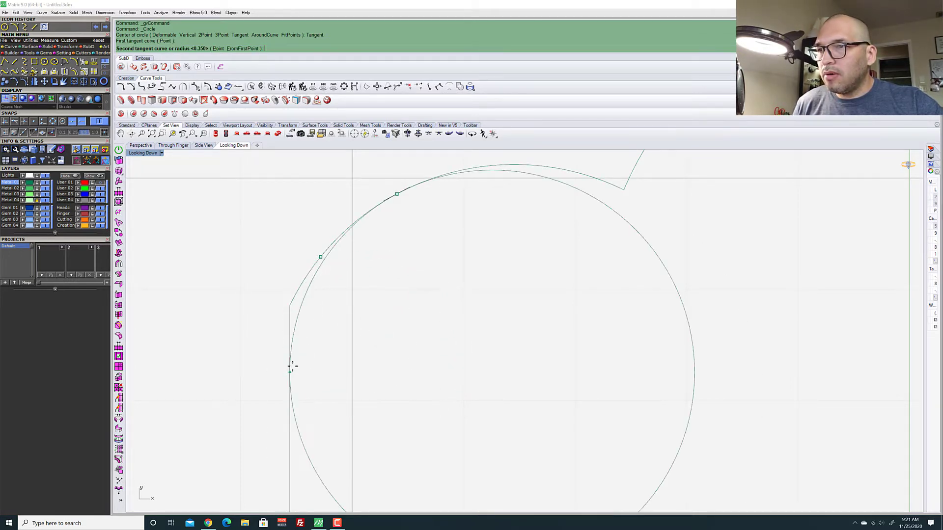
{"action": "scroll", "coordinate": [292, 374], "scroll_direction": "down", "scroll_amount": 3}
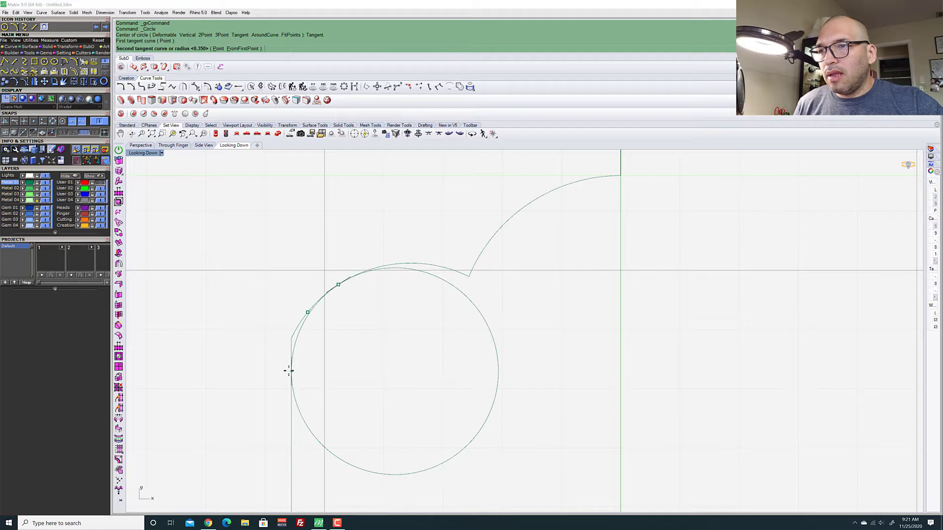
{"action": "left_click", "coordinate": [289, 370]}
{"action": "key", "text": "Return"}
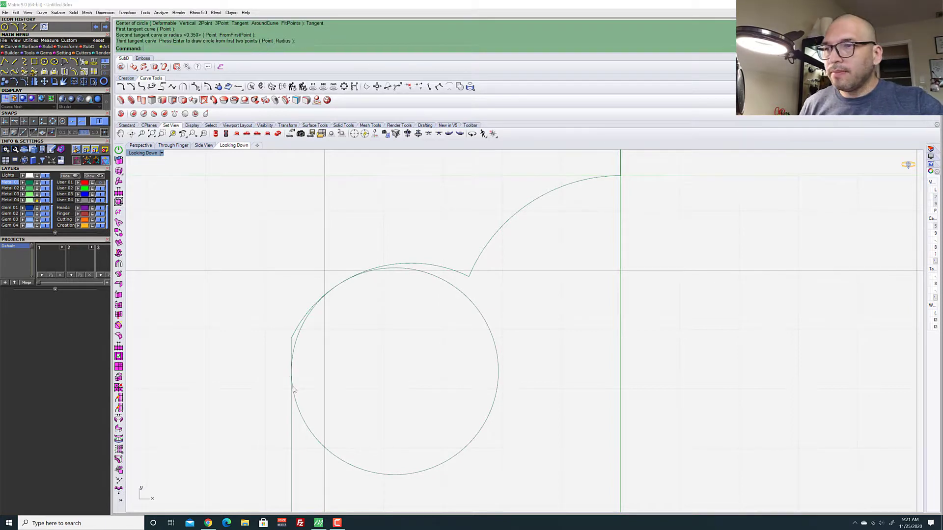
Trim away the tangent circle's large unused portion, using the circle, fingertip arc and vertical line as cutting curves
{"action": "scroll", "coordinate": [293, 389], "scroll_direction": "up", "scroll_amount": 3}
{"action": "left_click_drag", "start_coordinate": [300, 249], "coordinate": [262, 332]}
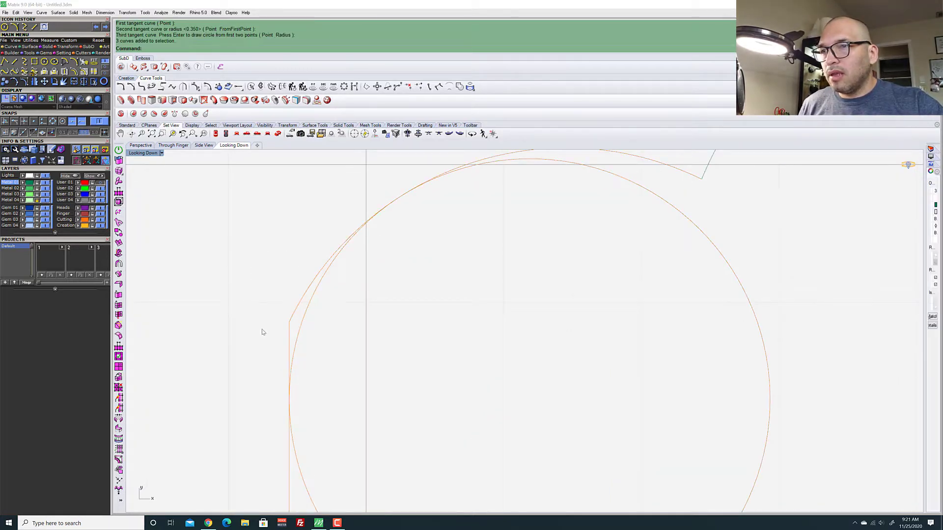
{"action": "scroll", "coordinate": [262, 333], "scroll_direction": "down", "scroll_amount": 5}
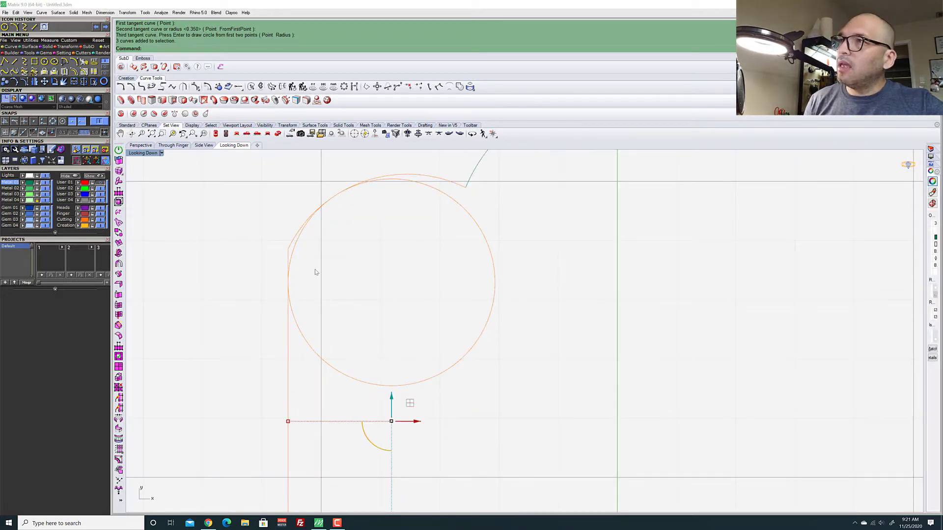
{"action": "type", "text": "Trim"}
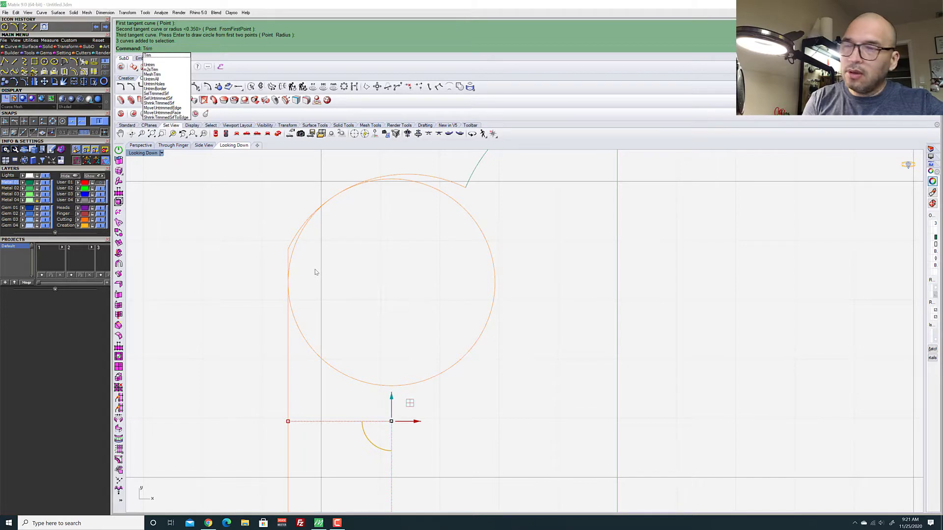
{"action": "key", "text": "Return"}
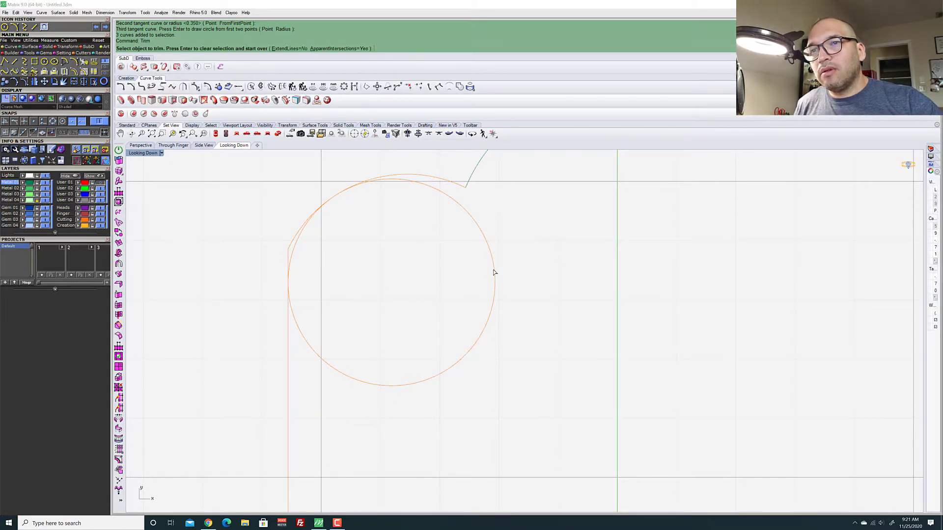
{"action": "left_click", "coordinate": [495, 272]}
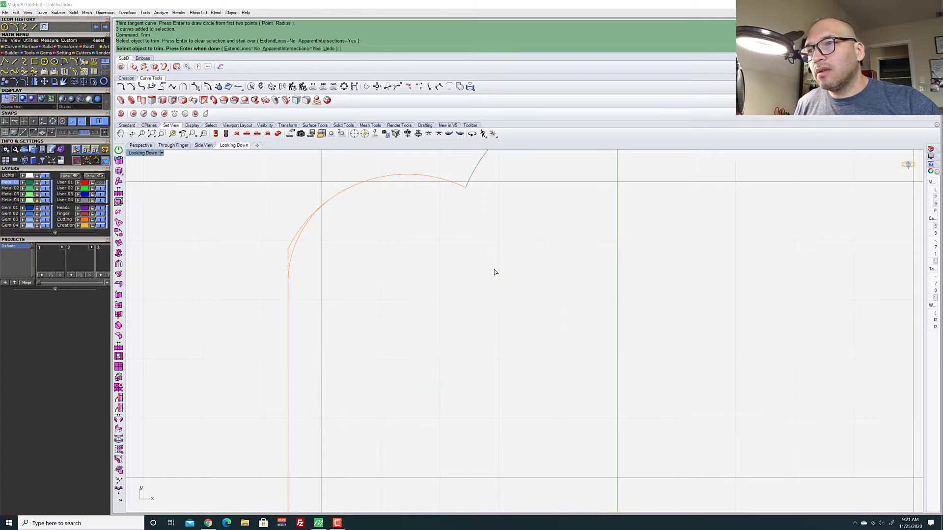
Trim off the fingertip arc's lower end and the vertical line's upper stub outside the new rounded corner
{"action": "scroll", "coordinate": [275, 222], "scroll_direction": "up", "scroll_amount": 5}
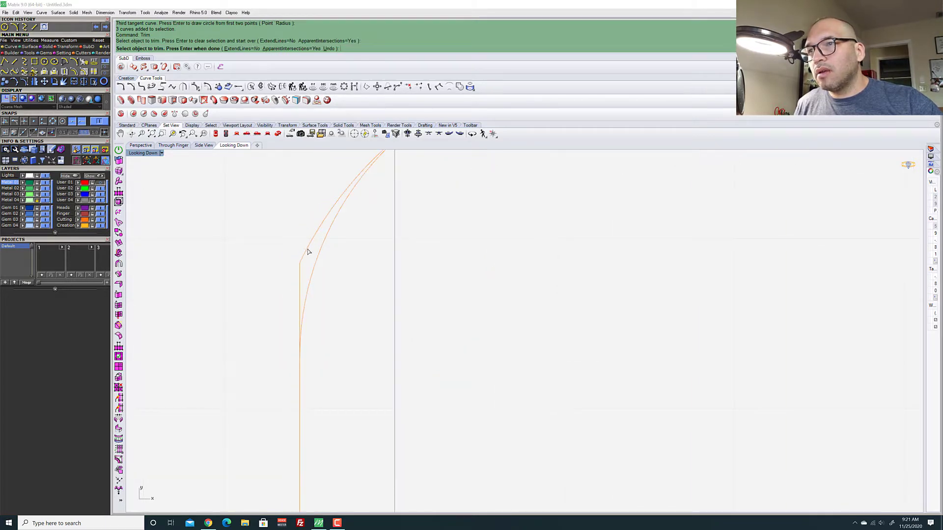
{"action": "left_click", "coordinate": [308, 252]}
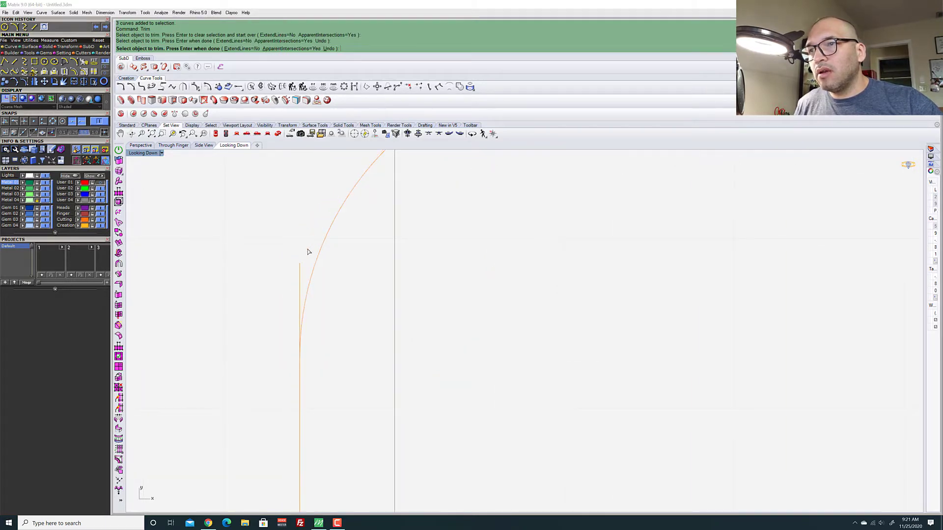
{"action": "left_click", "coordinate": [298, 279]}
{"action": "scroll", "coordinate": [303, 299], "scroll_direction": "down", "scroll_amount": 5}
{"action": "scroll", "coordinate": [331, 337], "scroll_direction": "up", "scroll_amount": 5}
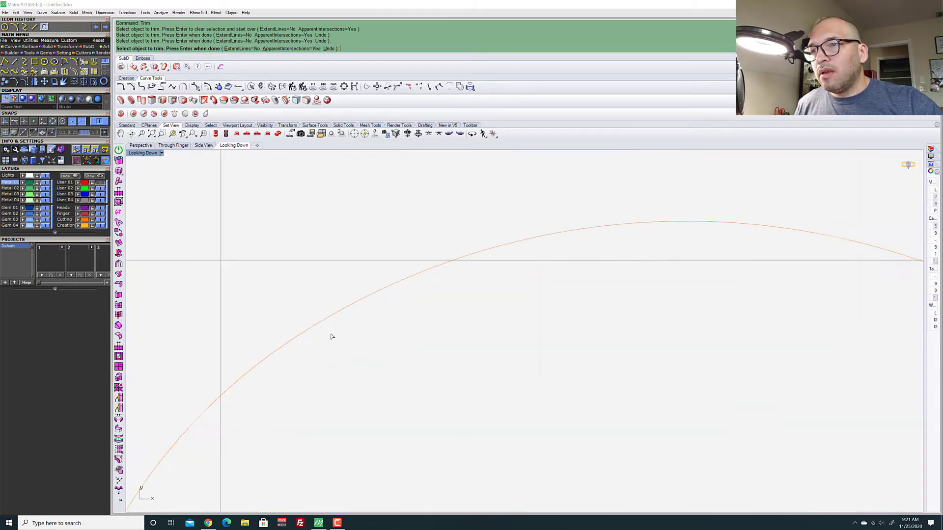
{"action": "scroll", "coordinate": [336, 275], "scroll_direction": "down", "scroll_amount": 5}
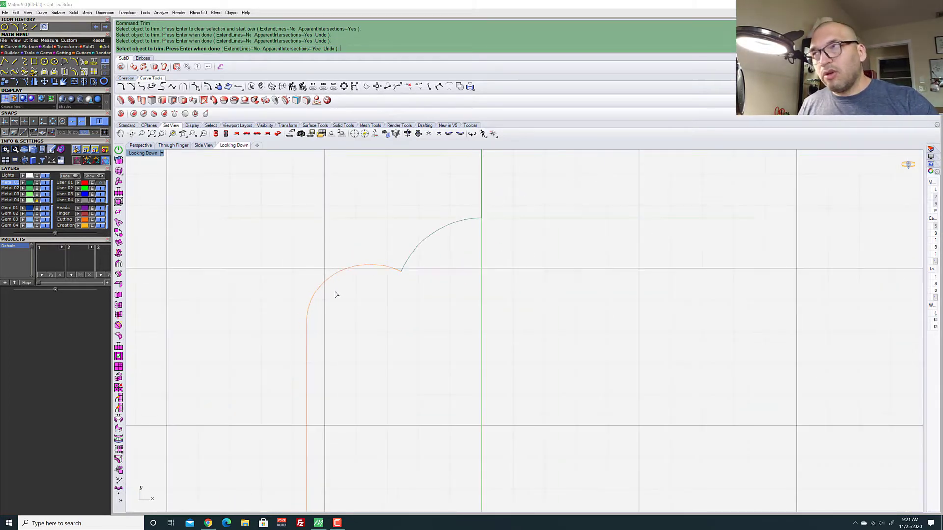
{"action": "key", "text": "Return"}
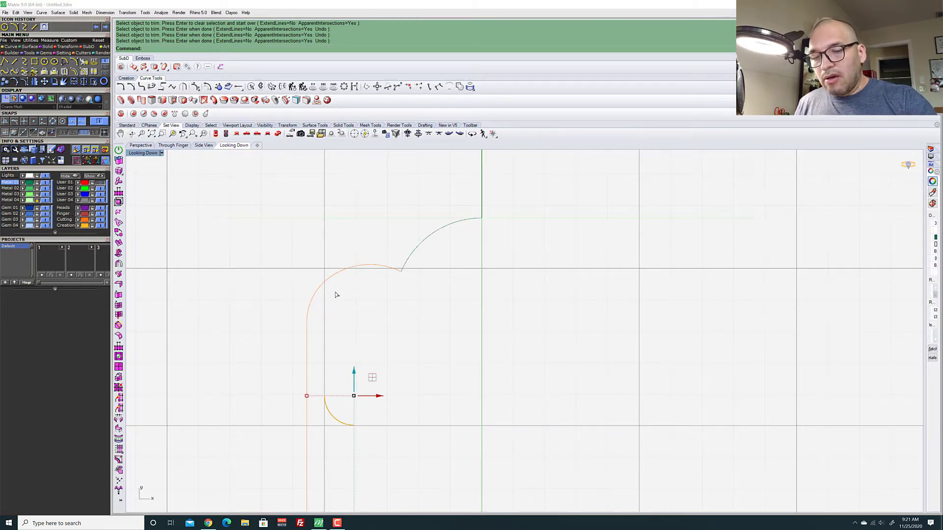
Join the vertical finger line, rounded corner and leftmost fingertip arc into one curve, and check the result
{"action": "type", "text": "Jo"}
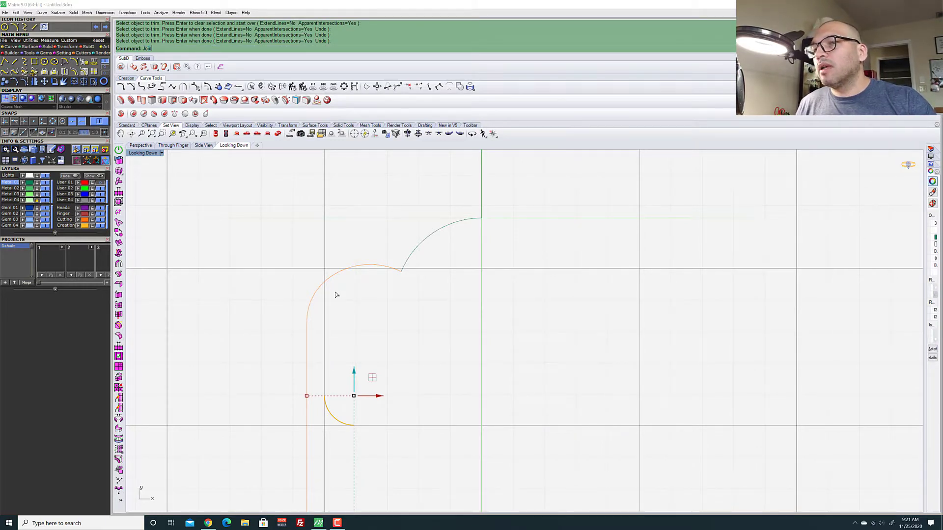
{"action": "type", "text": "in"}
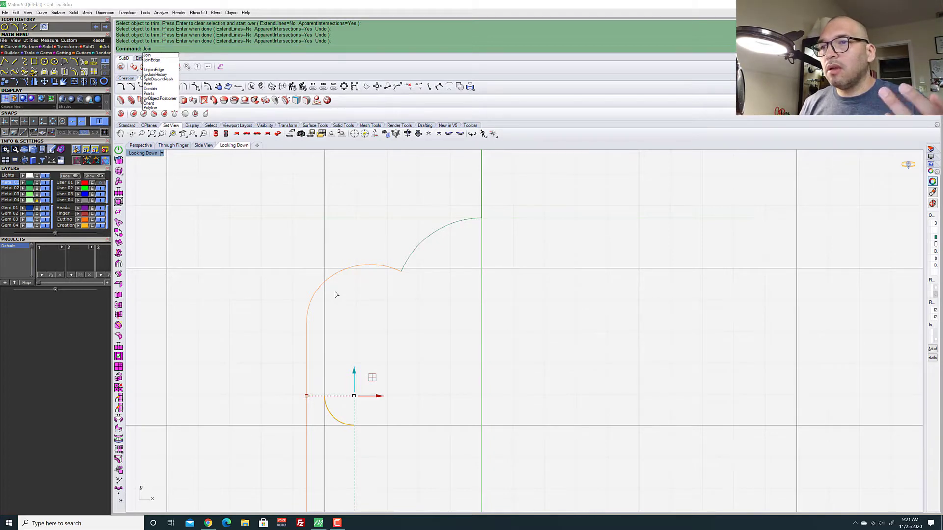
{"action": "key", "text": "Return"}
{"action": "scroll", "coordinate": [324, 267], "scroll_direction": "down", "scroll_amount": 5}
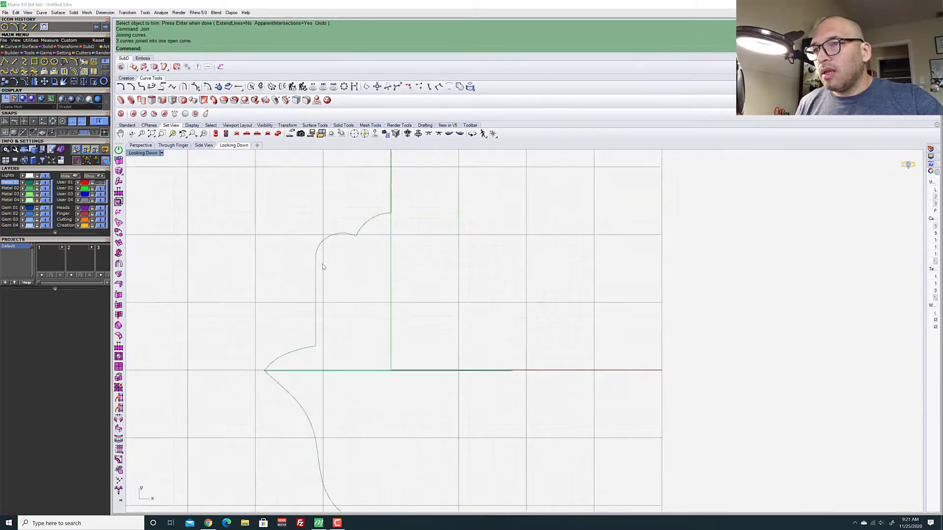
{"action": "scroll", "coordinate": [315, 290], "scroll_direction": "up", "scroll_amount": 5}
{"action": "left_click", "coordinate": [311, 291]}
{"action": "scroll", "coordinate": [411, 264], "scroll_direction": "down", "scroll_amount": 1}
{"action": "scroll", "coordinate": [411, 265], "scroll_direction": "down", "scroll_amount": 3}
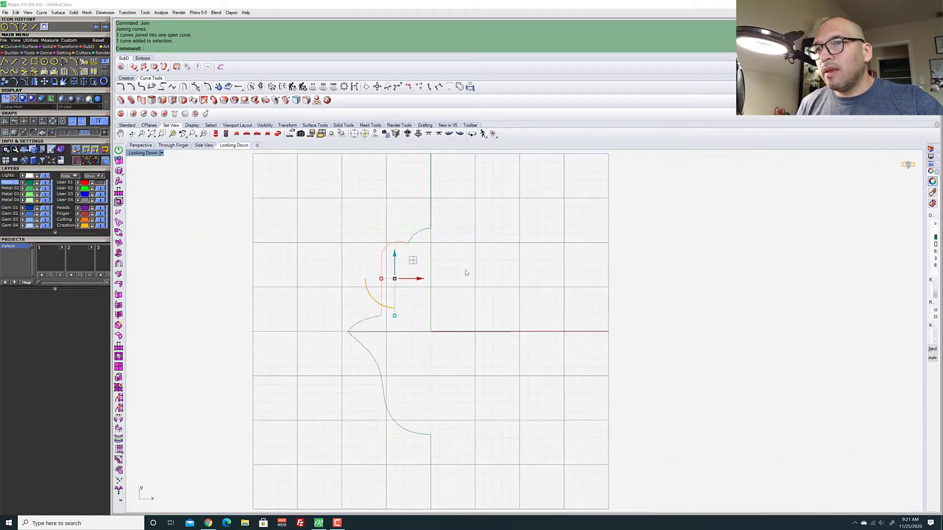
{"action": "key", "text": "Escape"}
{"action": "scroll", "coordinate": [417, 216], "scroll_direction": "up", "scroll_amount": 1}
{"action": "scroll", "coordinate": [391, 216], "scroll_direction": "down", "scroll_amount": 2}
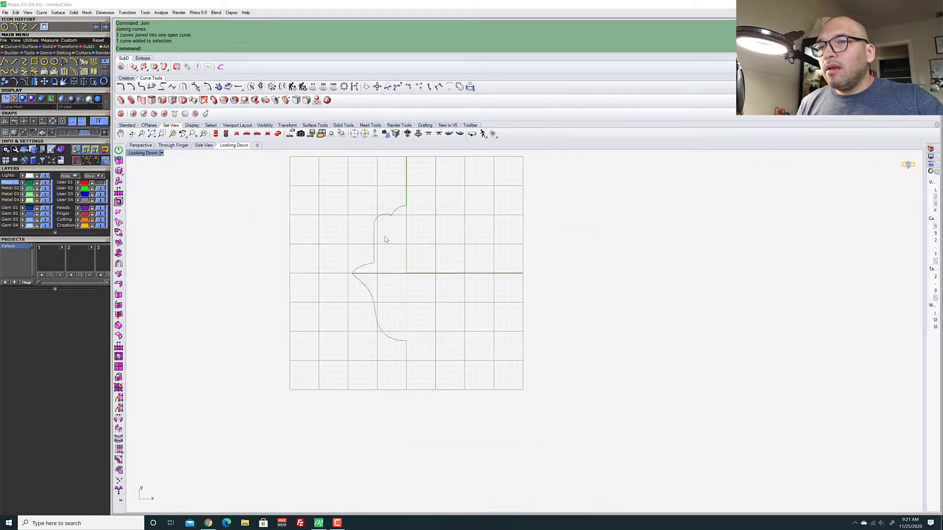
Join the palm curve, thumb curve, finger section and middle fingertip arc into one left half outline
{"action": "left_click", "coordinate": [386, 340]}
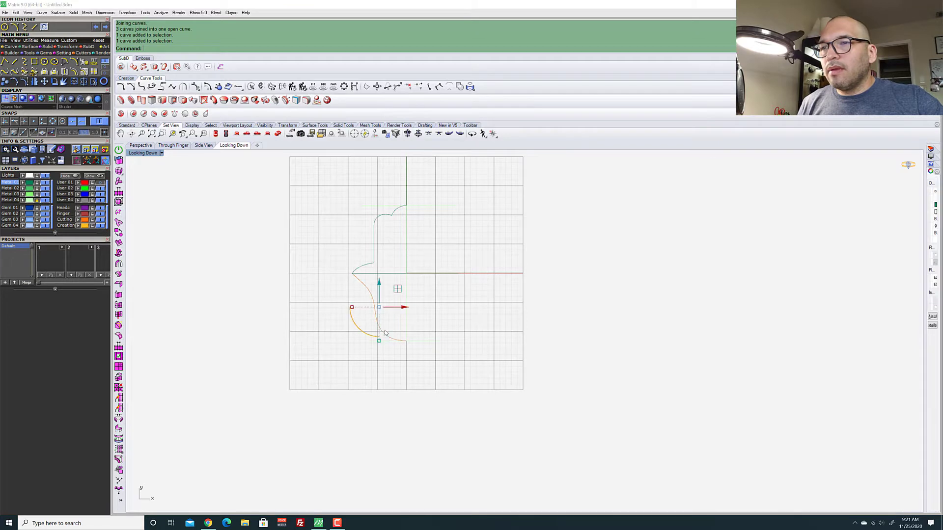
{"action": "scroll", "coordinate": [354, 275], "scroll_direction": "up", "scroll_amount": 4}
{"action": "scroll", "coordinate": [353, 276], "scroll_direction": "up", "scroll_amount": 3}
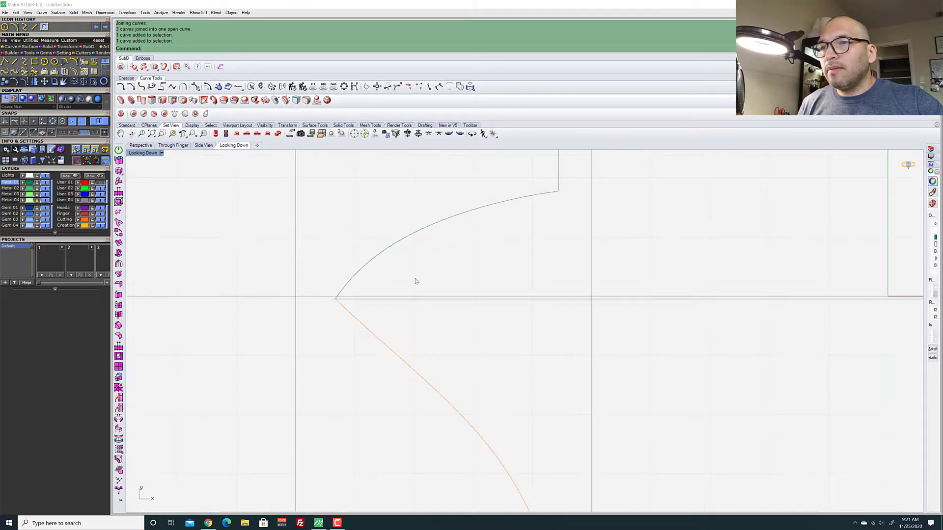
{"action": "left_click", "coordinate": [385, 236]}
{"action": "scroll", "coordinate": [373, 294], "scroll_direction": "down", "scroll_amount": 3}
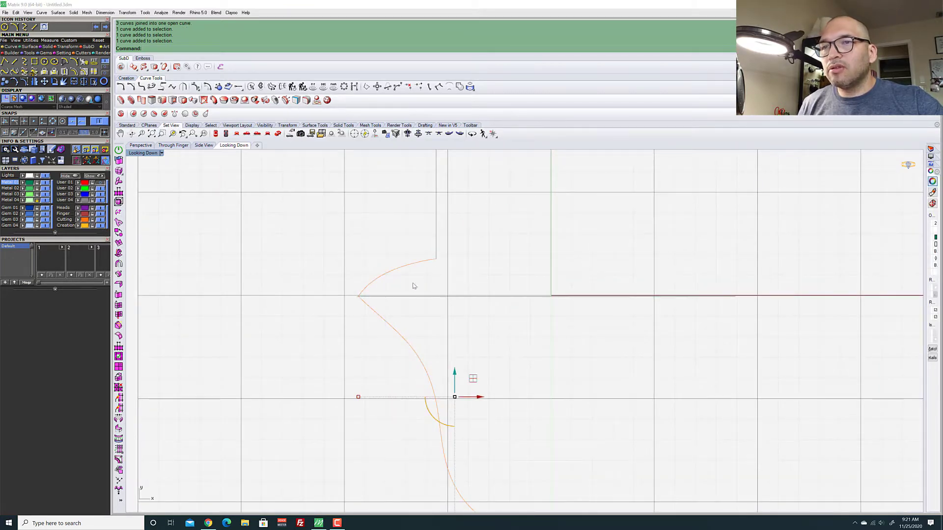
{"action": "scroll", "coordinate": [409, 202], "scroll_direction": "down", "scroll_amount": 3}
{"action": "scroll", "coordinate": [431, 261], "scroll_direction": "up", "scroll_amount": 5}
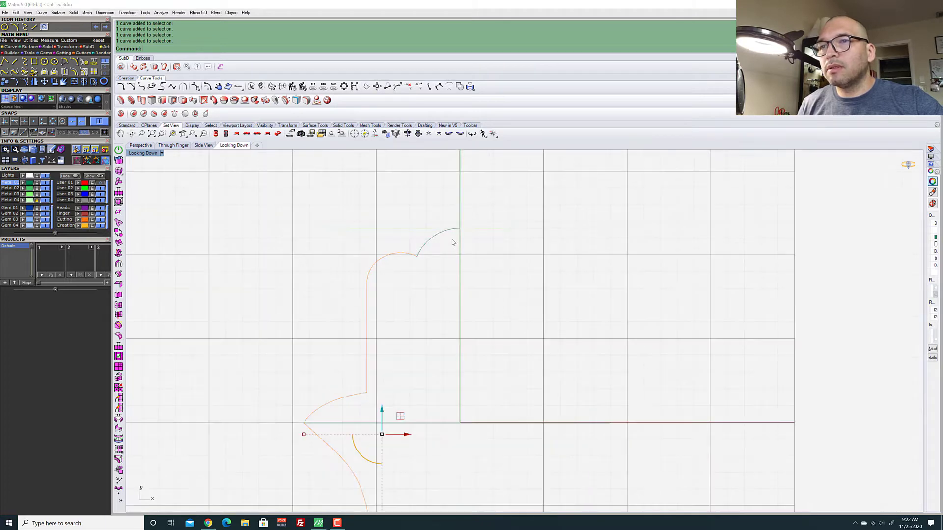
{"action": "scroll", "coordinate": [398, 242], "scroll_direction": "down", "scroll_amount": 4}
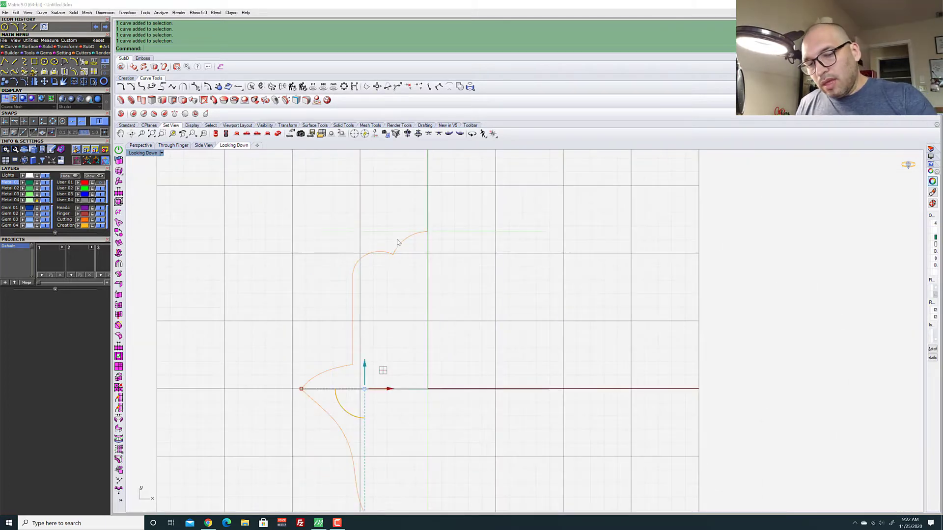
{"action": "key", "text": "ctrl+j"}
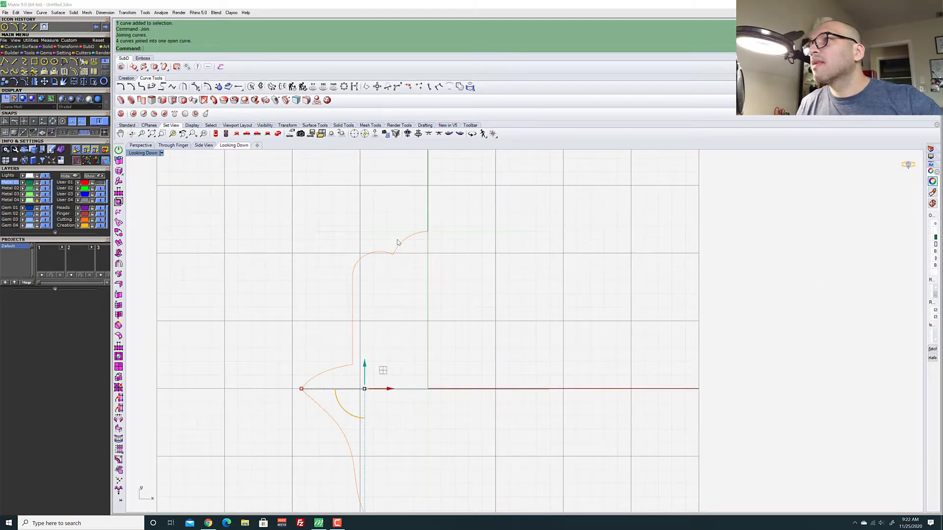
{"action": "key", "text": "Escape"}
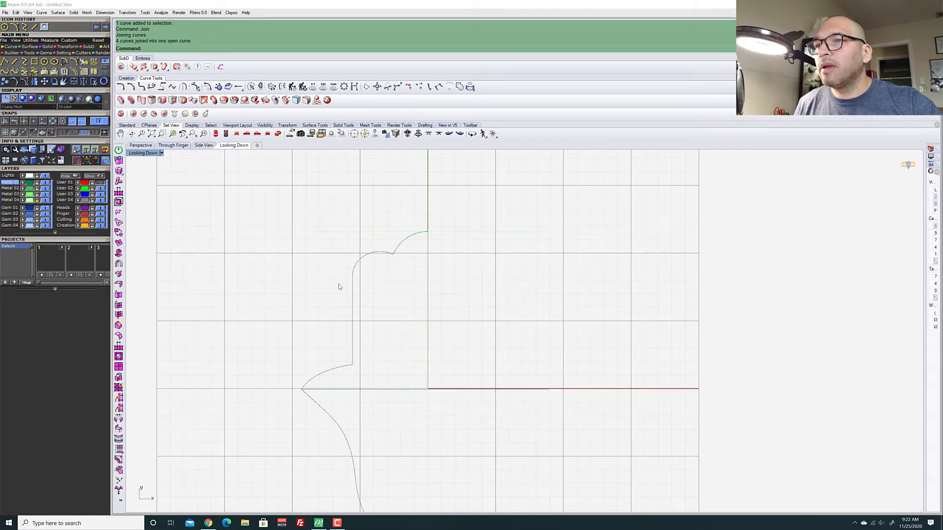
Mirror a copy of the left half outline across a vertical plane through its lower end at the palm base
{"action": "scroll", "coordinate": [379, 305], "scroll_direction": "down", "scroll_amount": 5}
{"action": "scroll", "coordinate": [357, 287], "scroll_direction": "up", "scroll_amount": 2}
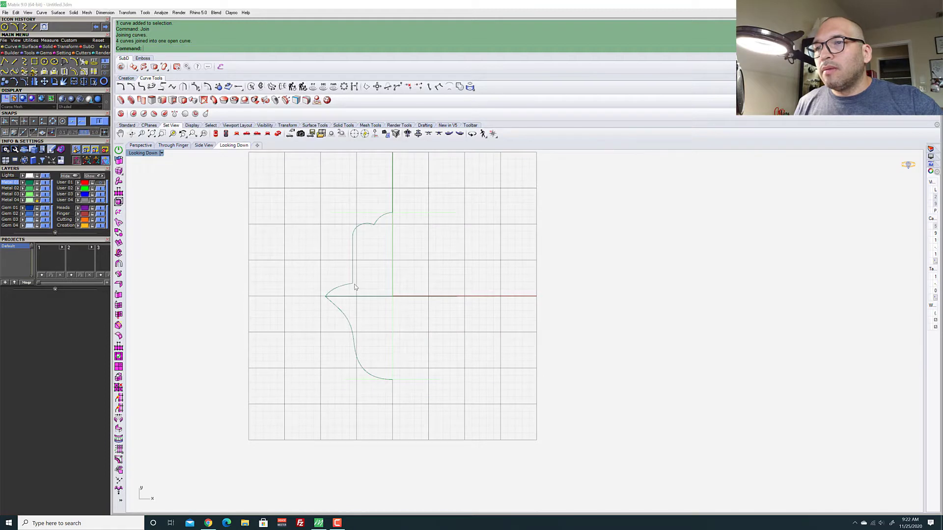
{"action": "left_click", "coordinate": [354, 287]}
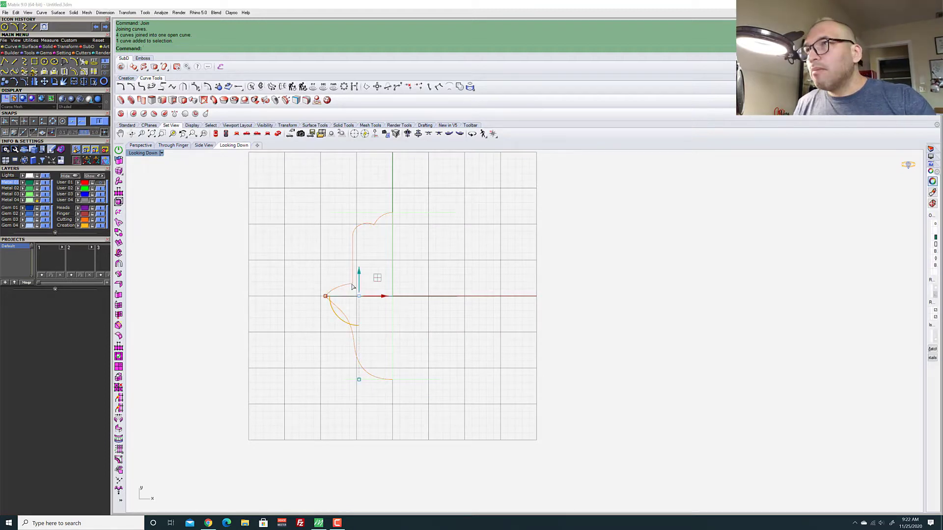
{"action": "type", "text": "Mirror"}
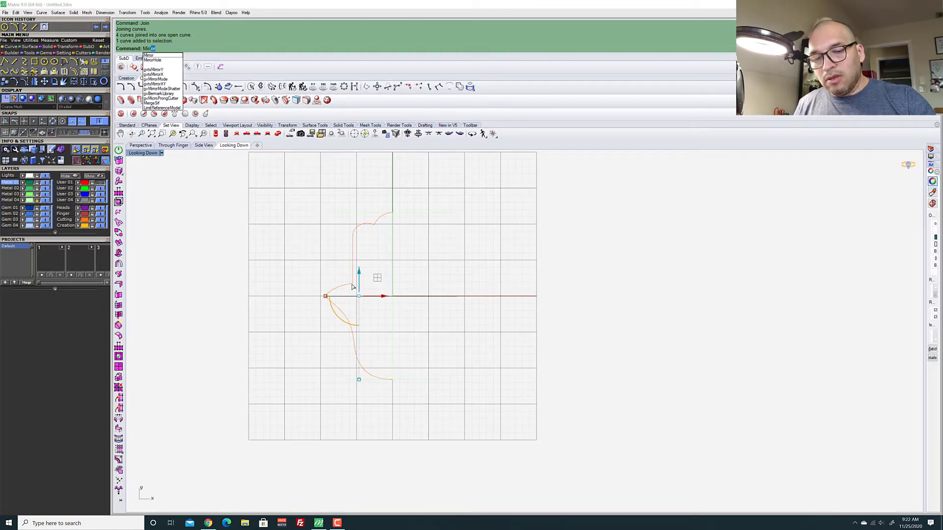
{"action": "key", "text": "Return"}
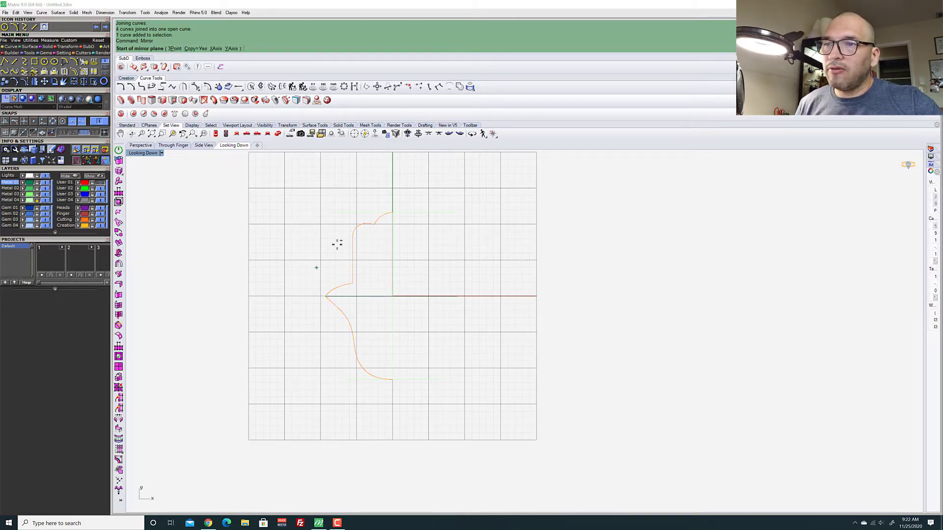
{"action": "scroll", "coordinate": [395, 385], "scroll_direction": "up", "scroll_amount": 3}
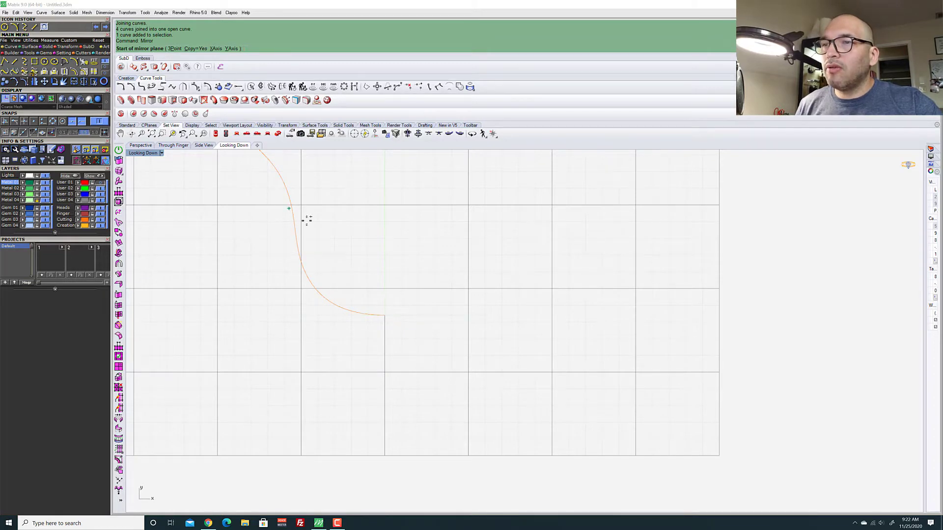
{"action": "scroll", "coordinate": [370, 304], "scroll_direction": "up", "scroll_amount": 2}
{"action": "scroll", "coordinate": [369, 304], "scroll_direction": "up", "scroll_amount": 4}
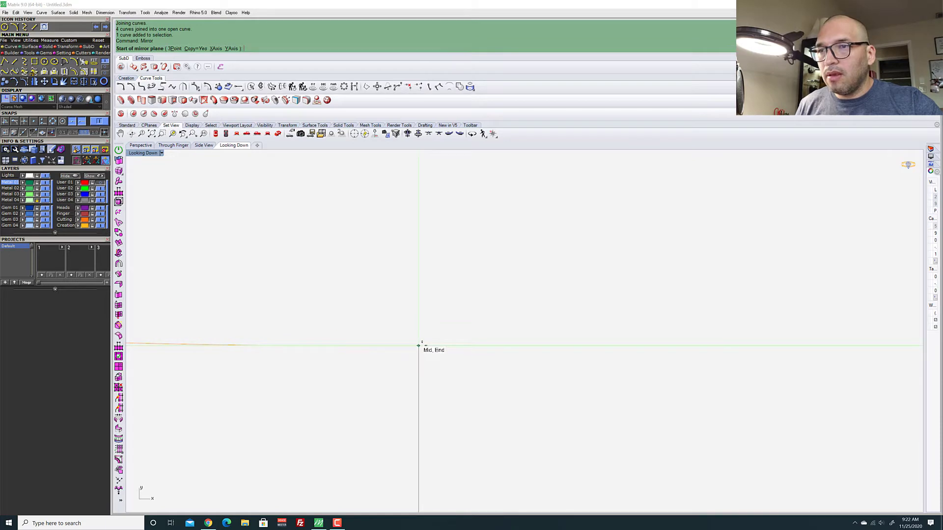
{"action": "left_click", "coordinate": [419, 346]}
{"action": "scroll", "coordinate": [419, 346], "scroll_direction": "down", "scroll_amount": 8}
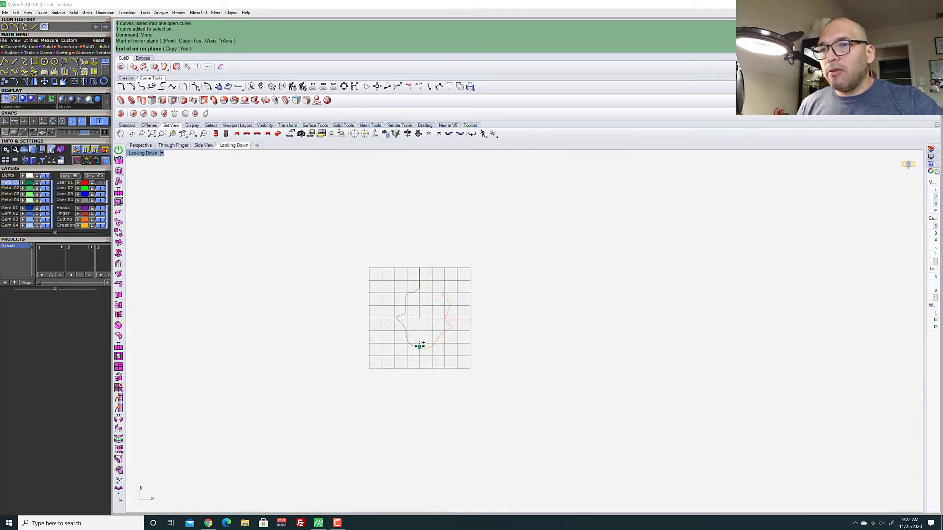
{"action": "left_click", "coordinate": [422, 395]}
Join the left and mirrored halves into one hand outline, and undo that join
{"action": "scroll", "coordinate": [428, 403], "scroll_direction": "up", "scroll_amount": 8}
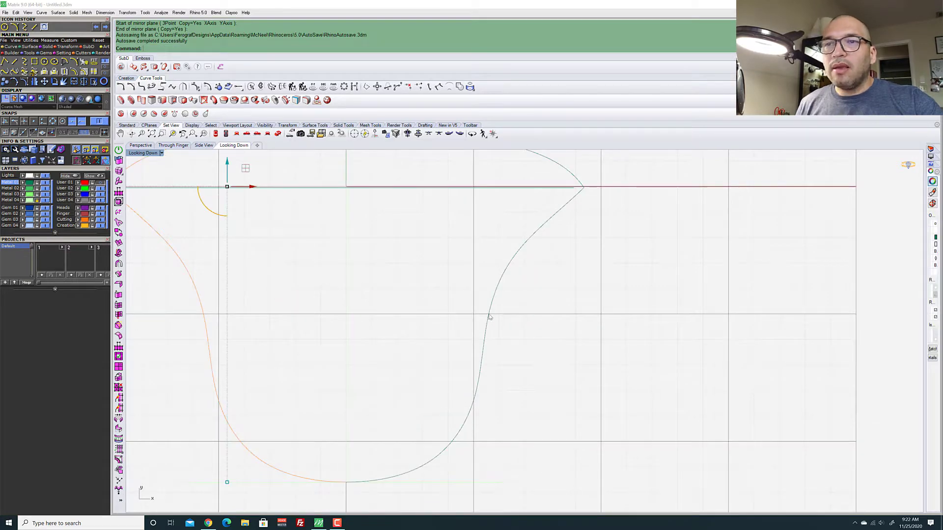
{"action": "scroll", "coordinate": [468, 389], "scroll_direction": "down", "scroll_amount": 8}
{"action": "left_click", "coordinate": [489, 318]}
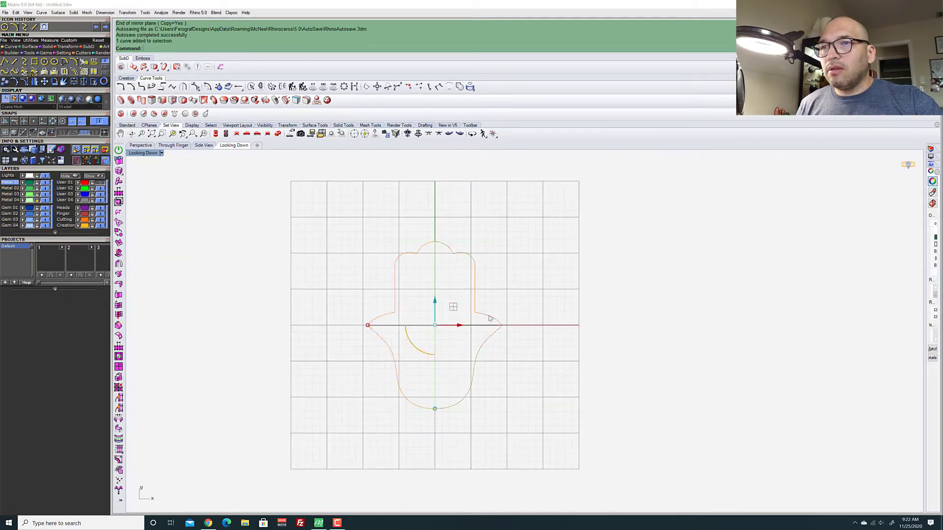
{"action": "scroll", "coordinate": [441, 252], "scroll_direction": "up", "scroll_amount": 5}
{"action": "scroll", "coordinate": [426, 228], "scroll_direction": "down", "scroll_amount": 3}
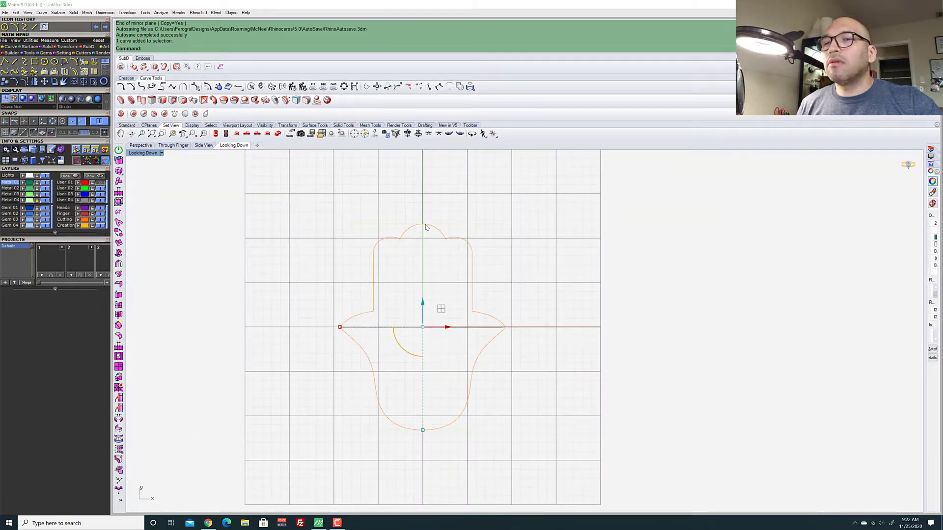
{"action": "type", "text": "Join"}
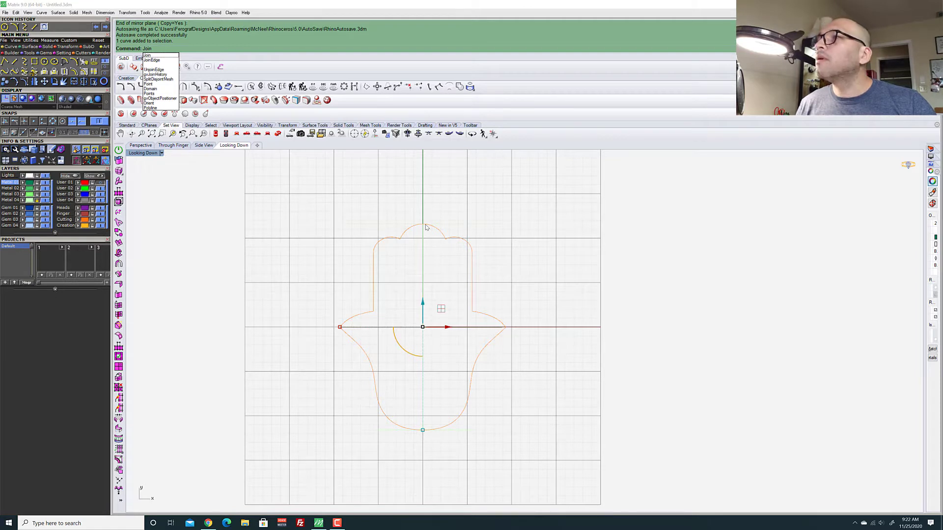
{"action": "key", "text": "Return"}
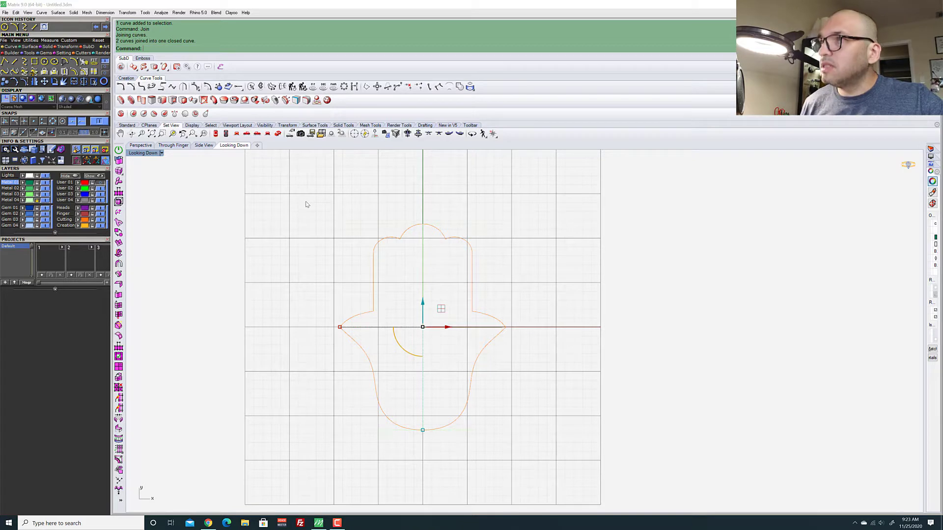
{"action": "key", "text": "ctrl+z"}
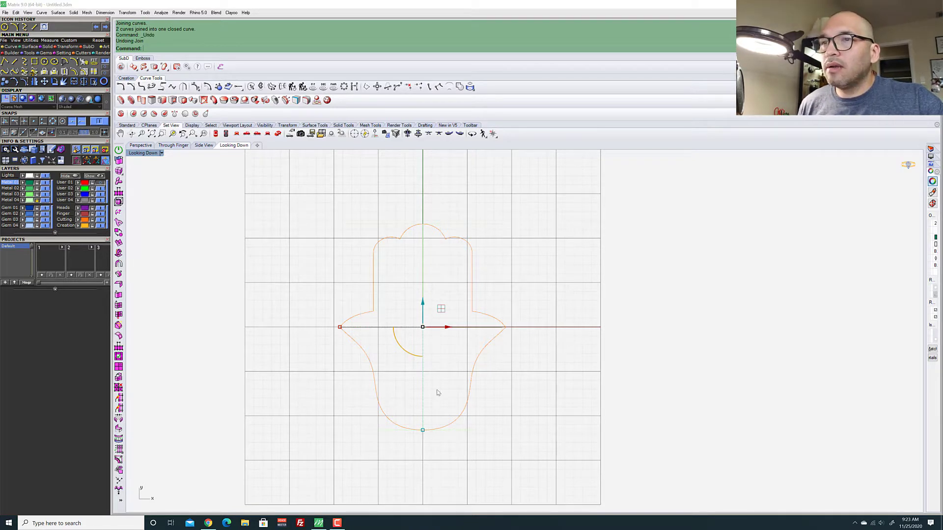
{"action": "key", "text": "Escape"}
Turn on the mirrored half's control points and shift its top endpoint slightly right to open a tiny gap at the middle fingertip
{"action": "left_click", "coordinate": [441, 235]}
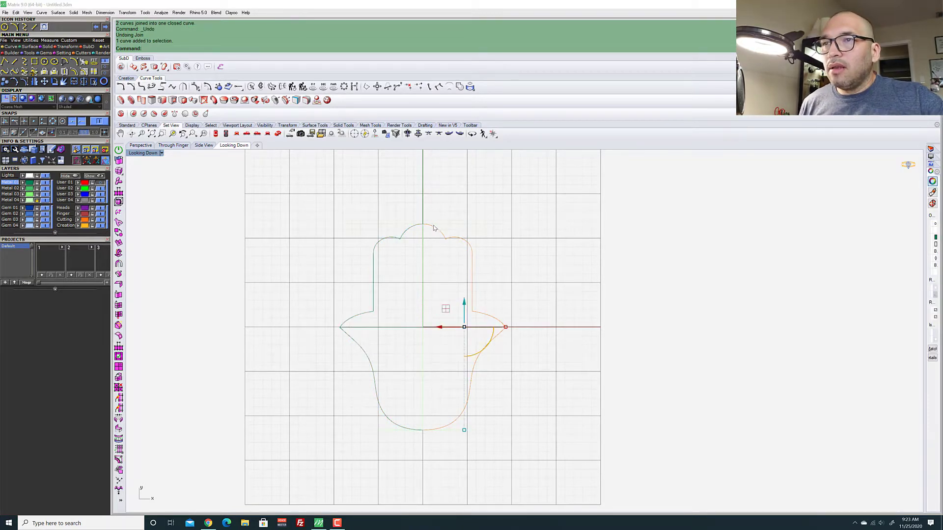
{"action": "scroll", "coordinate": [442, 230], "scroll_direction": "up", "scroll_amount": 5}
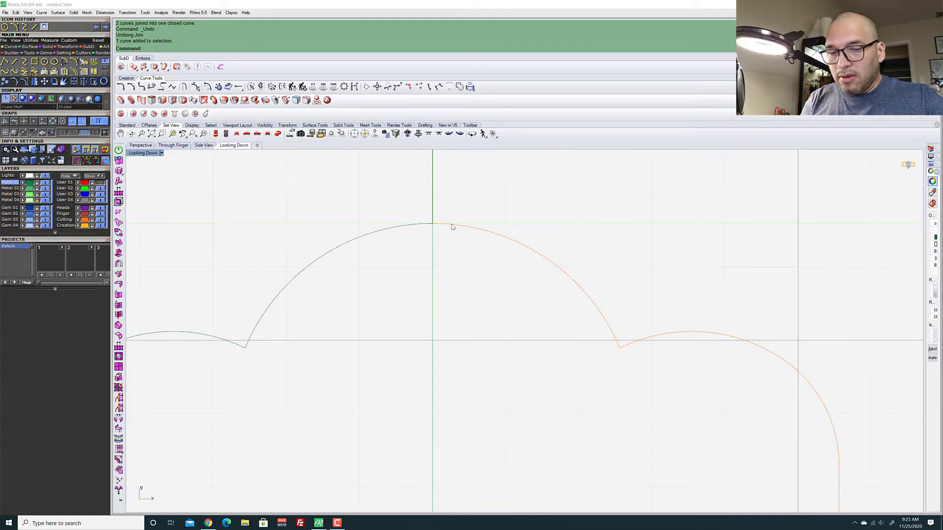
{"action": "key", "text": "F10"}
{"action": "left_click_drag", "start_coordinate": [415, 214], "coordinate": [437, 254]}
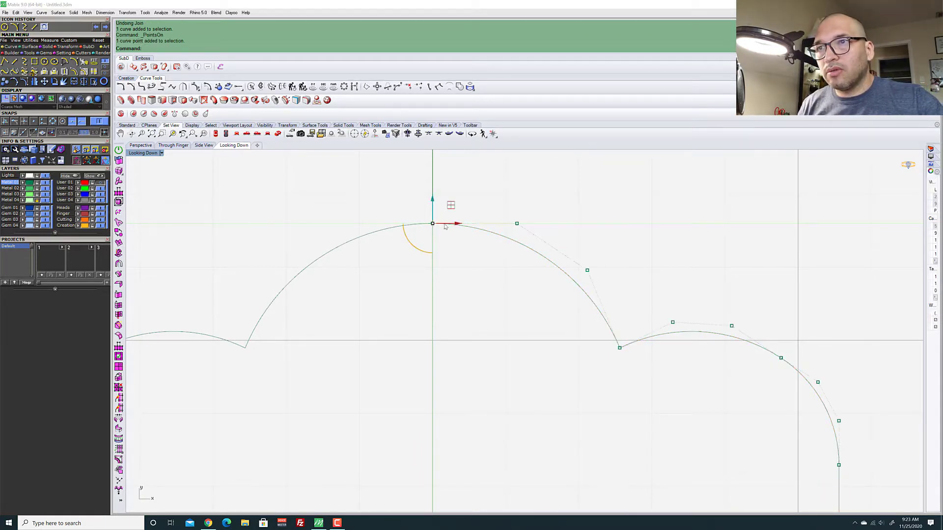
{"action": "left_click_drag", "start_coordinate": [454, 224], "coordinate": [456, 224]}
{"action": "left_click", "coordinate": [453, 271]}
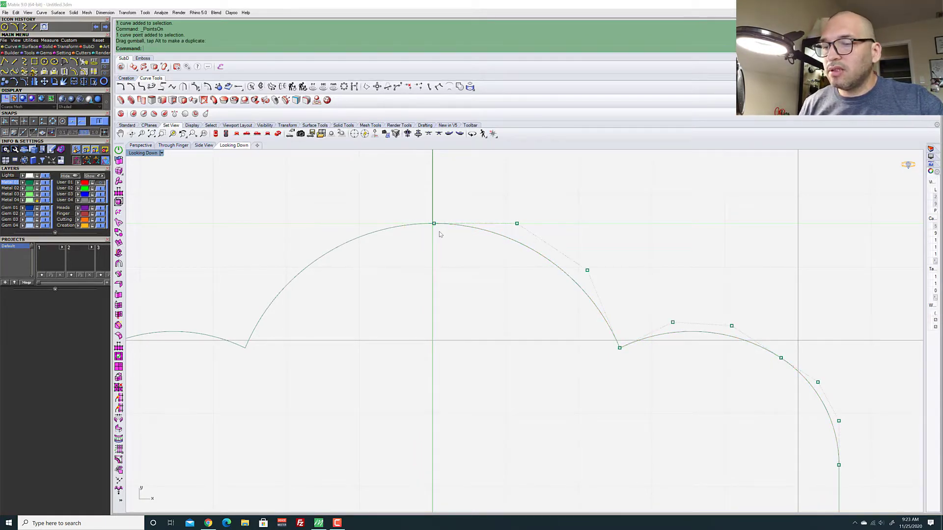
{"action": "scroll", "coordinate": [438, 231], "scroll_direction": "up", "scroll_amount": 4}
{"action": "scroll", "coordinate": [438, 234], "scroll_direction": "down", "scroll_amount": 10}
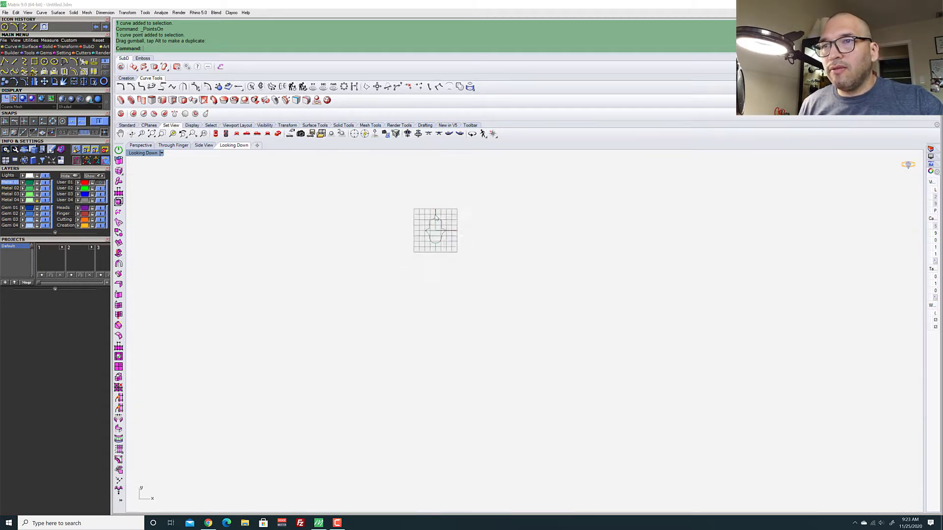
Join the left half and the edited right half into one curve with the fingertip gap left in place
{"action": "scroll", "coordinate": [436, 217], "scroll_direction": "up", "scroll_amount": 3}
{"action": "scroll", "coordinate": [435, 217], "scroll_direction": "up", "scroll_amount": 2}
{"action": "left_click", "coordinate": [466, 323]}
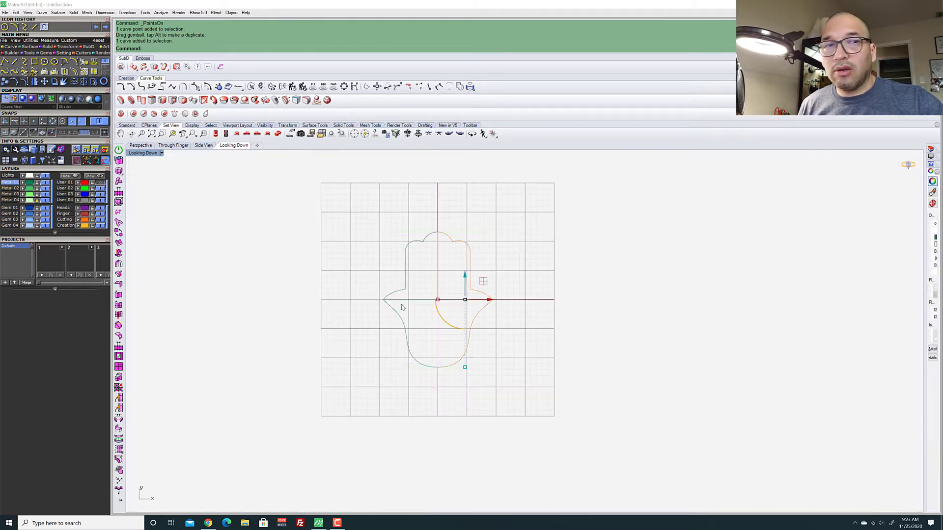
{"action": "left_click_drag", "start_coordinate": [404, 306], "coordinate": [390, 328]}
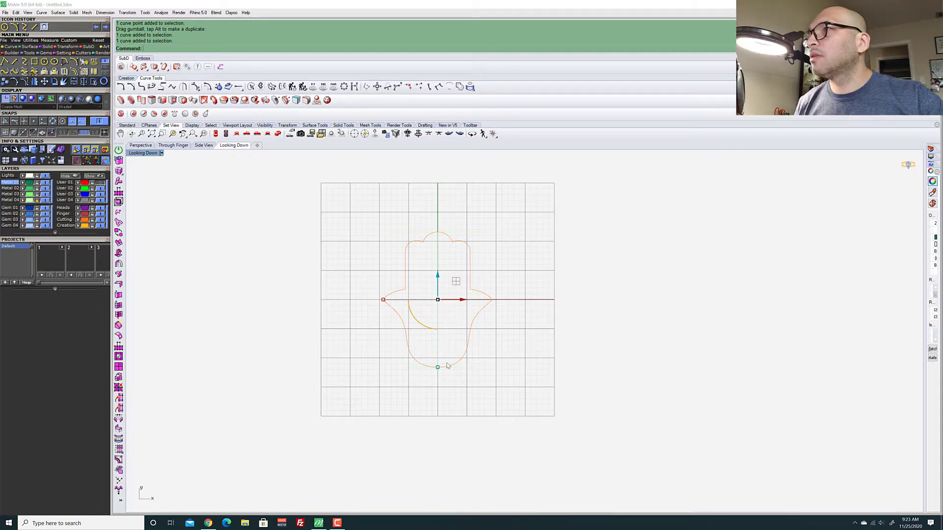
{"action": "type", "text": "Join"}
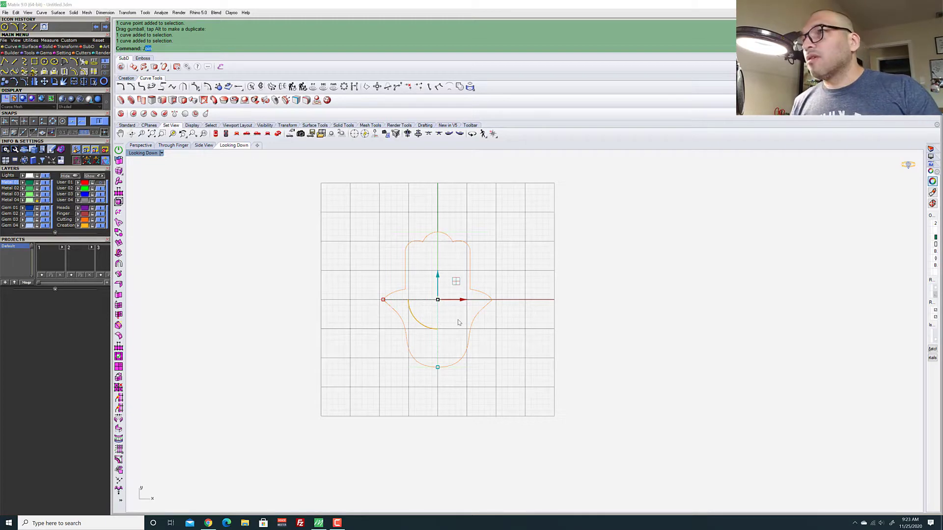
{"action": "key", "text": "Return"}
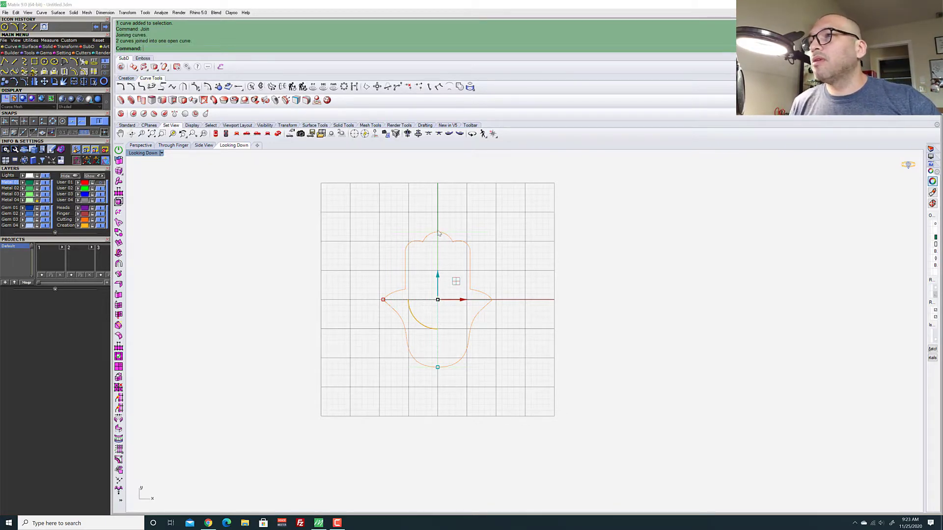
Extrude the joined hand outline straight to both sides with the Solid option on, placing the height in the Perspective view
{"action": "left_click", "coordinate": [47, 46]}
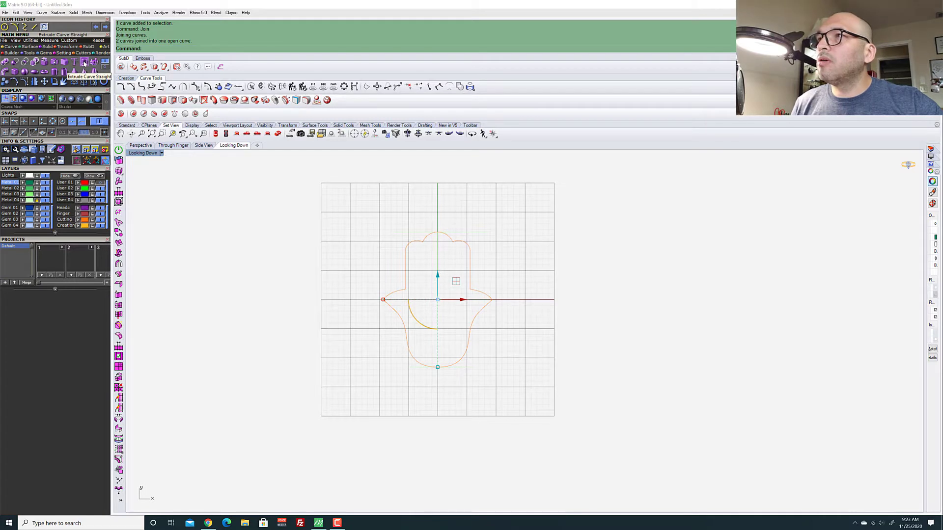
{"action": "left_click", "coordinate": [84, 62]}
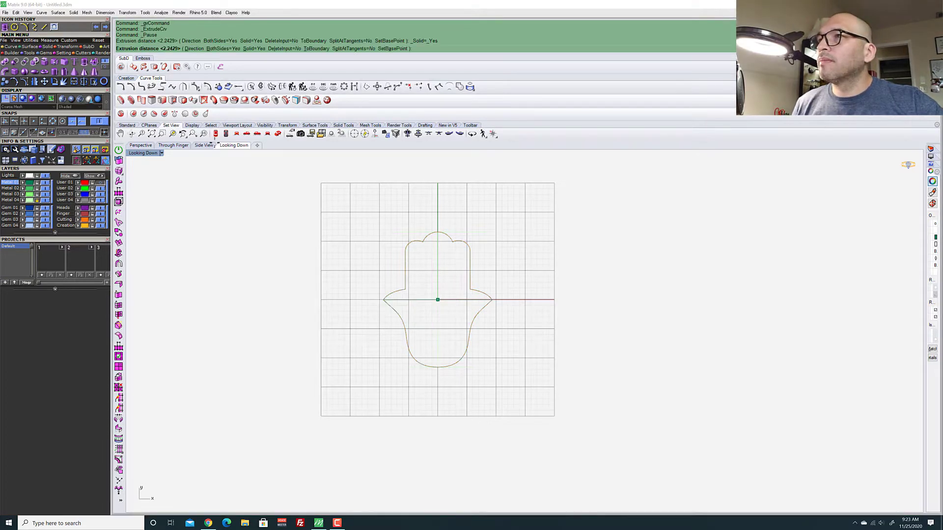
{"action": "left_click", "coordinate": [141, 145]}
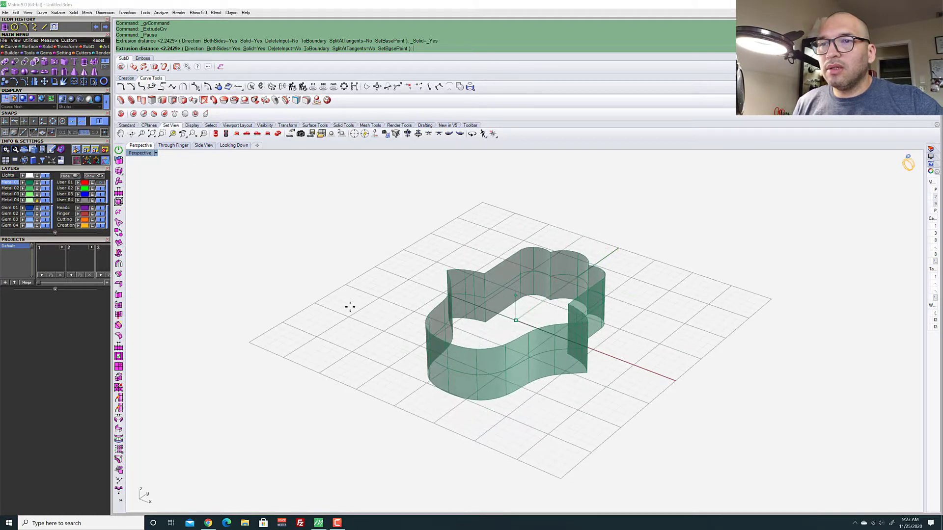
{"action": "left_click", "coordinate": [372, 311]}
Examine the extruded wall from several angles, looking closely at the seam at the middle fingertip
{"action": "scroll", "coordinate": [496, 298], "scroll_direction": "up", "scroll_amount": 5}
{"action": "left_click", "coordinate": [563, 275]}
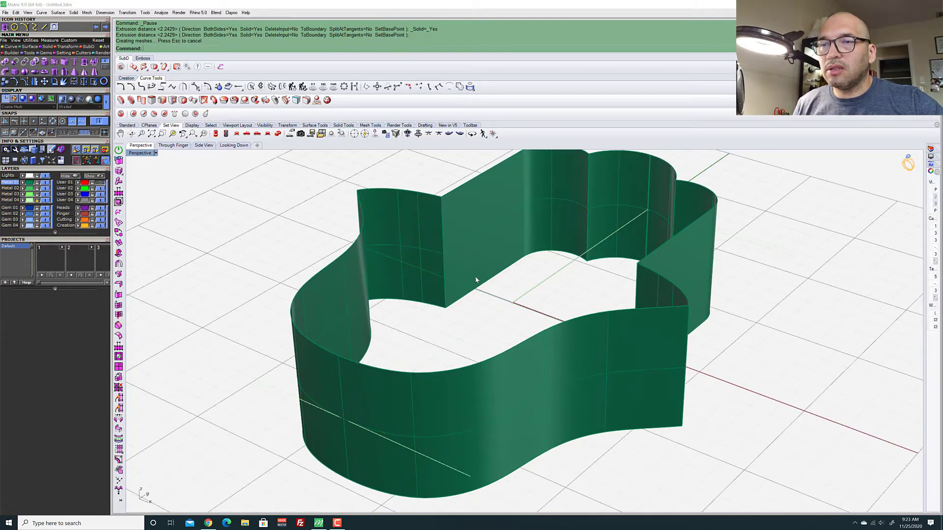
{"action": "right_click_drag", "start_coordinate": [475, 276], "coordinate": [610, 317]}
{"action": "scroll", "coordinate": [610, 318], "scroll_direction": "down", "scroll_amount": 8}
{"action": "scroll", "coordinate": [479, 298], "scroll_direction": "up", "scroll_amount": 8}
{"action": "right_click_drag", "start_coordinate": [479, 299], "coordinate": [589, 273]}
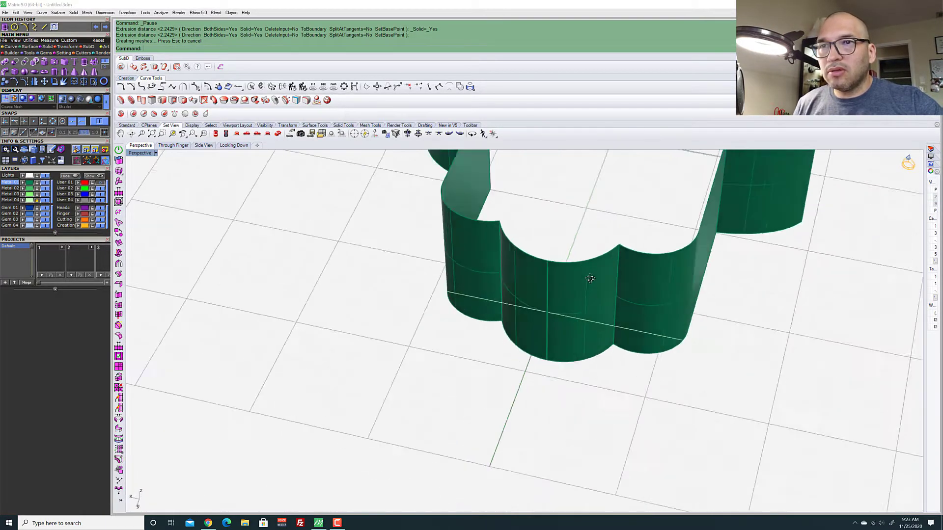
{"action": "scroll", "coordinate": [545, 255], "scroll_direction": "up", "scroll_amount": 10}
{"action": "scroll", "coordinate": [538, 270], "scroll_direction": "down", "scroll_amount": 10}
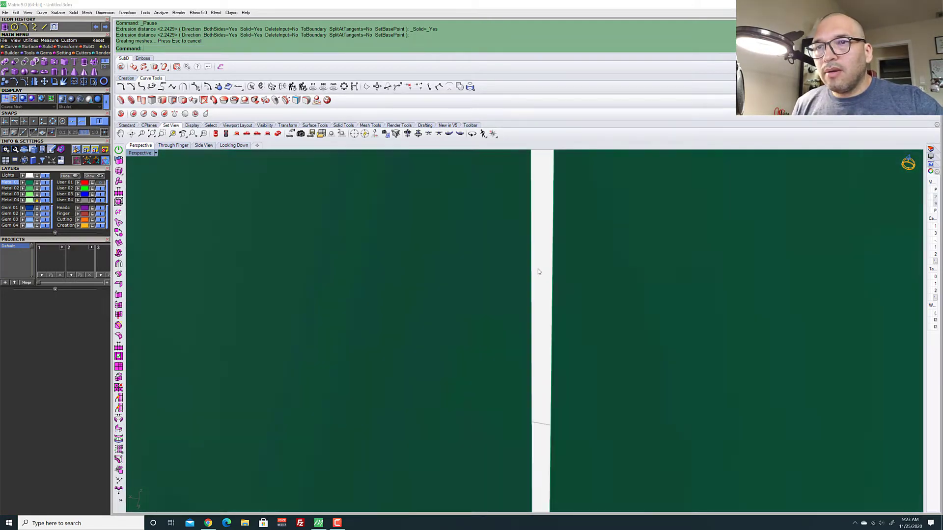
Delete the extruded hand wall after a close look at the open seam at the middle fingertip
{"action": "scroll", "coordinate": [537, 275], "scroll_direction": "up", "scroll_amount": 8}
{"action": "scroll", "coordinate": [536, 378], "scroll_direction": "up", "scroll_amount": 8}
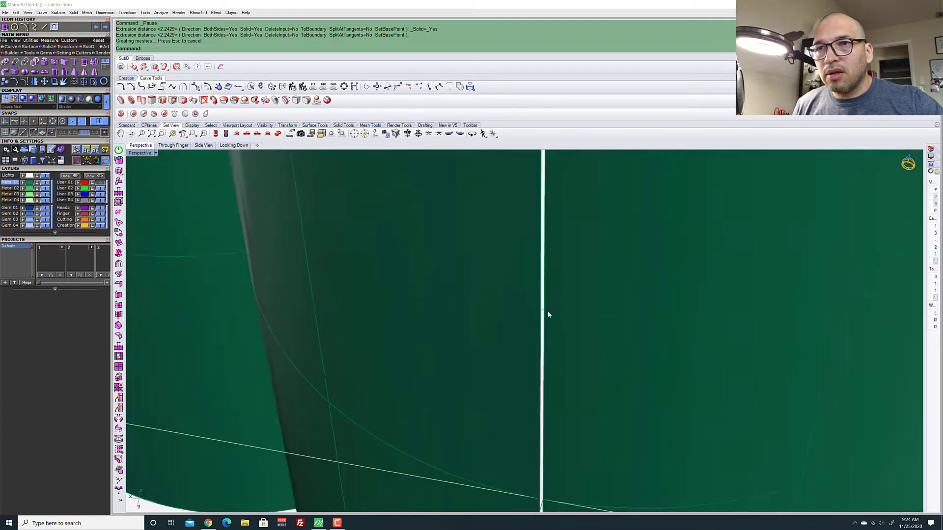
{"action": "scroll", "coordinate": [545, 314], "scroll_direction": "down", "scroll_amount": 8}
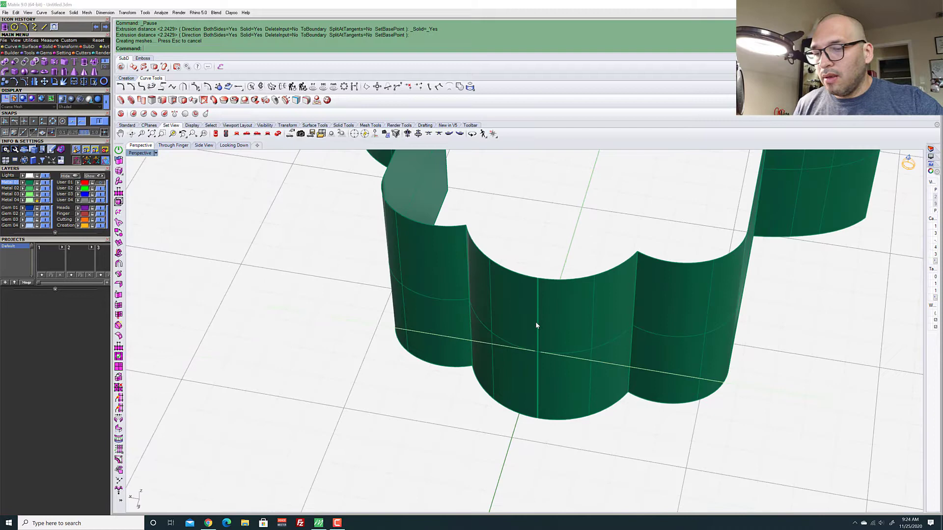
{"action": "left_click", "coordinate": [567, 308]}
{"action": "key", "text": "Delete"}
Turn on the hand outline's control points and snap the displaced endpoint onto the opposite one, closing the fingertip gap
{"action": "scroll", "coordinate": [522, 351], "scroll_direction": "up", "scroll_amount": 4}
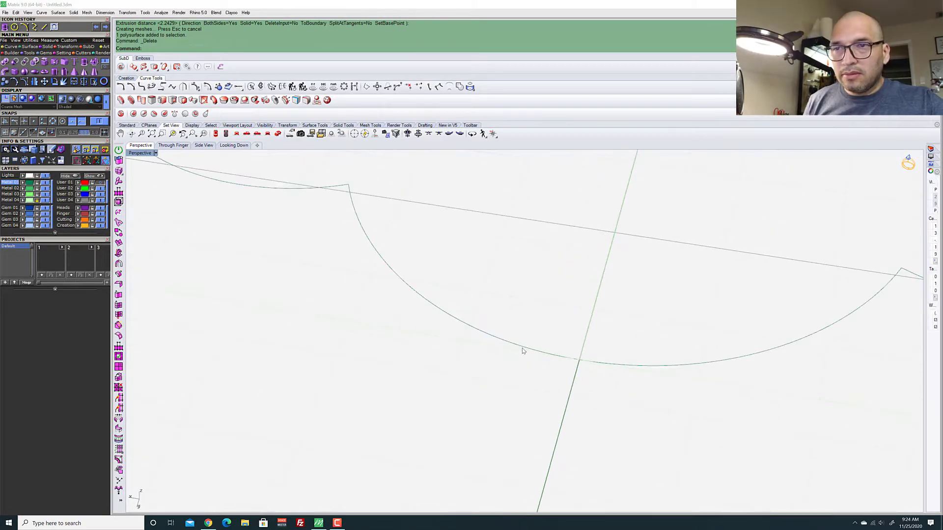
{"action": "left_click", "coordinate": [568, 357]}
{"action": "scroll", "coordinate": [567, 376], "scroll_direction": "up", "scroll_amount": 5}
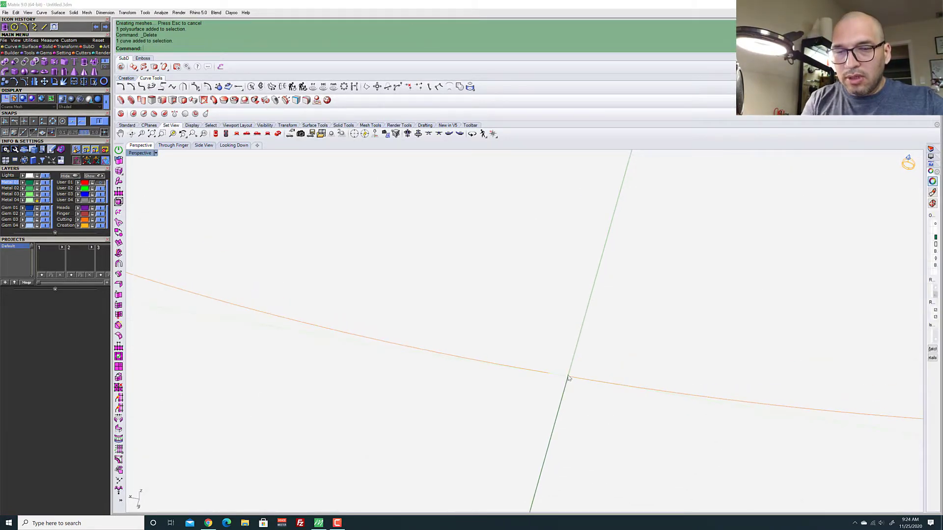
{"action": "key", "text": "F10"}
{"action": "scroll", "coordinate": [556, 375], "scroll_direction": "up", "scroll_amount": 2}
{"action": "left_click", "coordinate": [556, 368]}
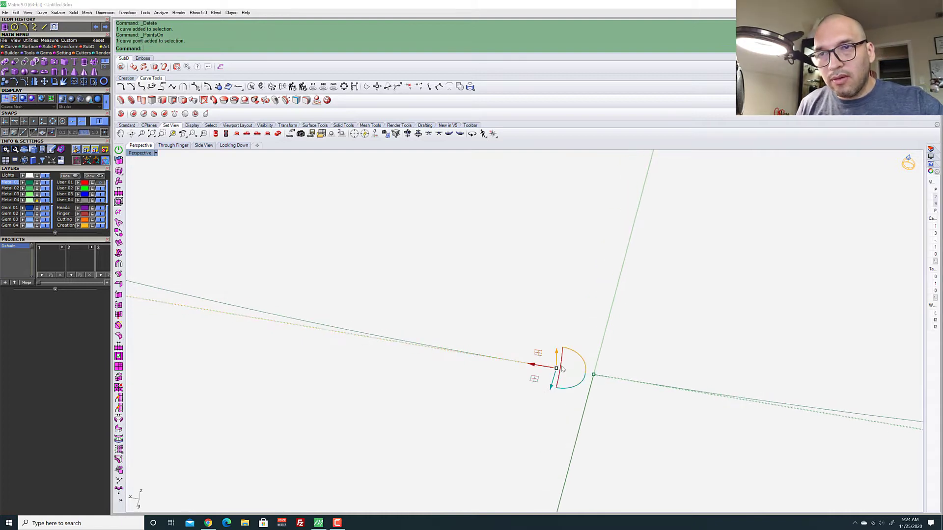
{"action": "left_click_drag", "start_coordinate": [556, 369], "coordinate": [593, 375]}
{"action": "key", "text": "Escape"}
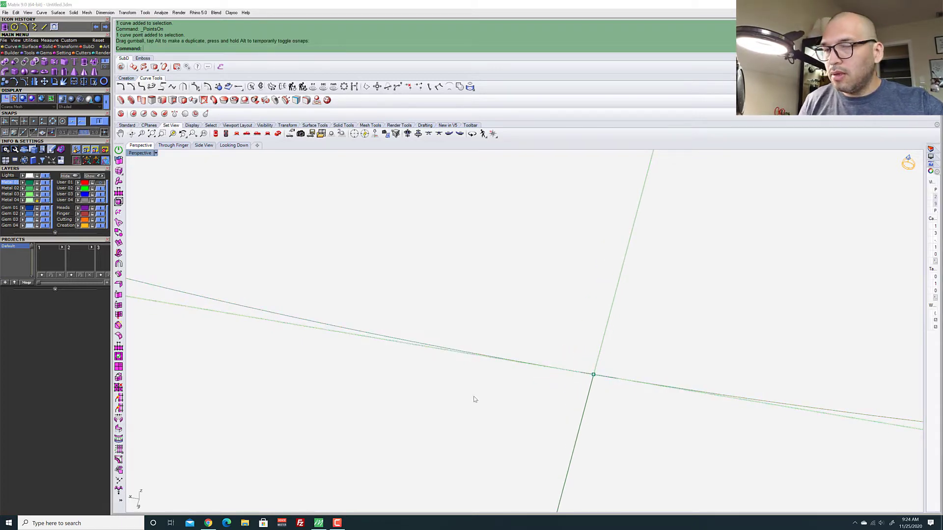
Extrude the repaired hand outline straight to both sides with the Solid option on, placing the height in the Perspective view
{"action": "right_click_drag", "start_coordinate": [473, 395], "coordinate": [455, 354]}
{"action": "scroll", "coordinate": [455, 354], "scroll_direction": "down", "scroll_amount": 5}
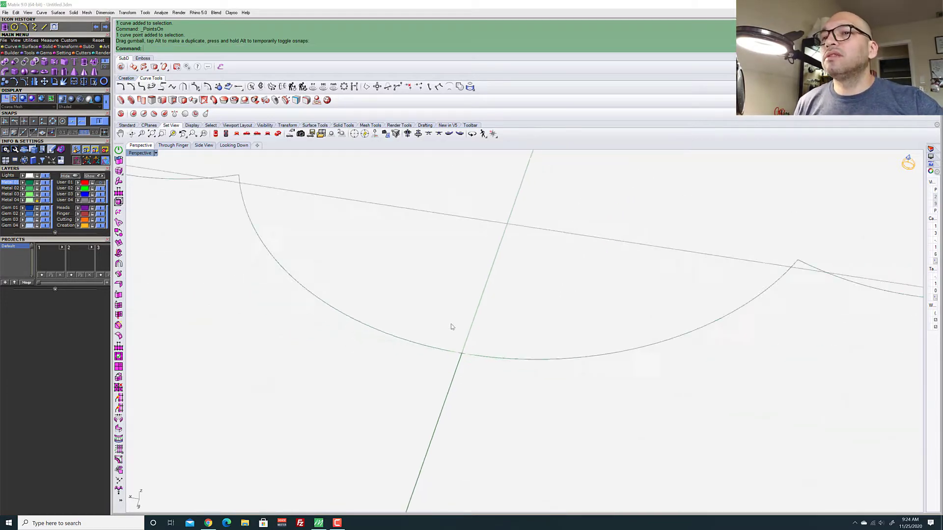
{"action": "right_click_drag", "start_coordinate": [453, 311], "coordinate": [376, 276]}
{"action": "scroll", "coordinate": [376, 267], "scroll_direction": "down", "scroll_amount": 4}
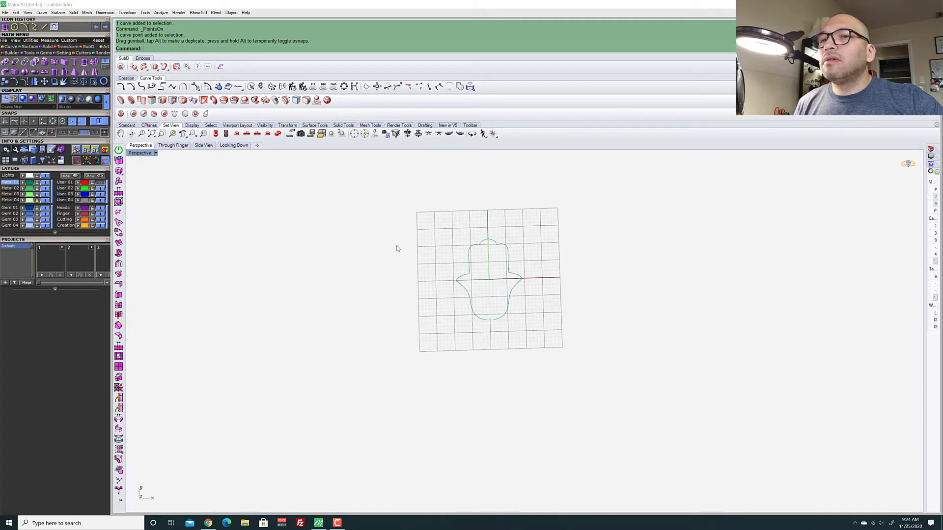
{"action": "left_click", "coordinate": [514, 292]}
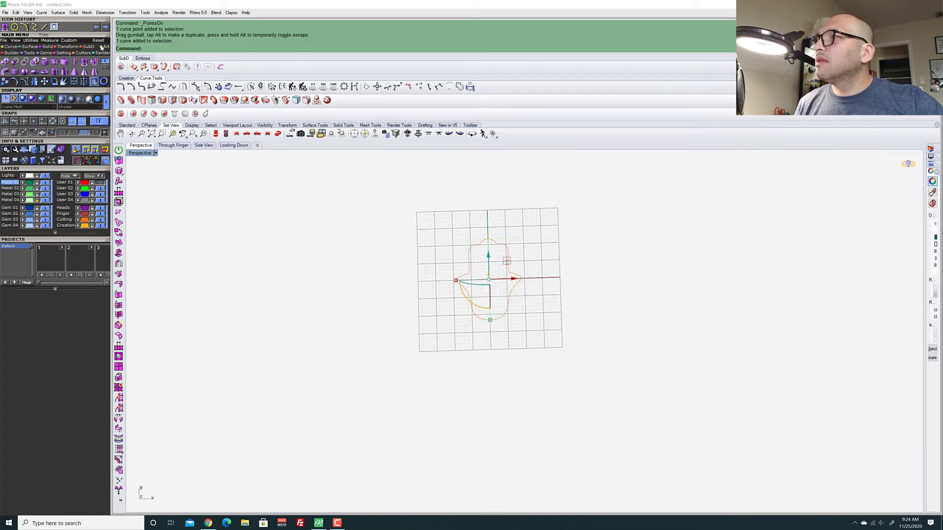
{"action": "left_click", "coordinate": [84, 62]}
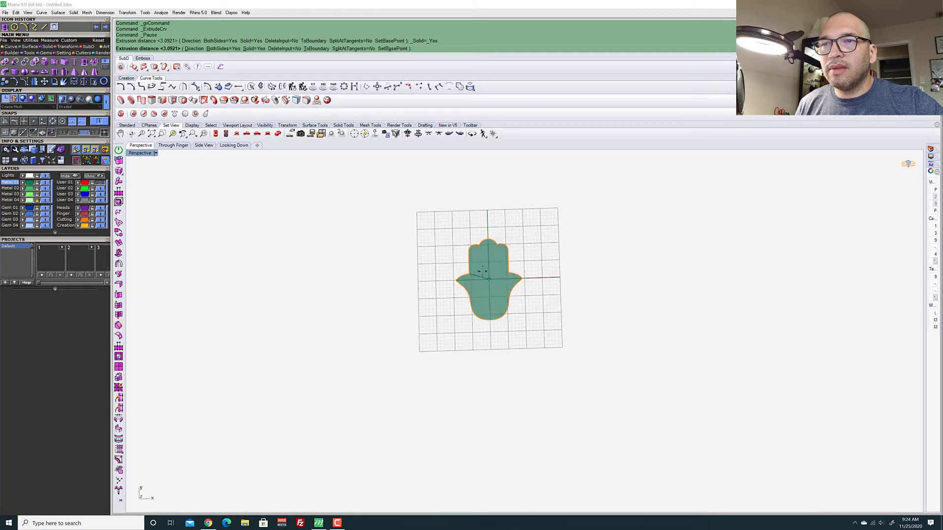
{"action": "left_click", "coordinate": [509, 266]}
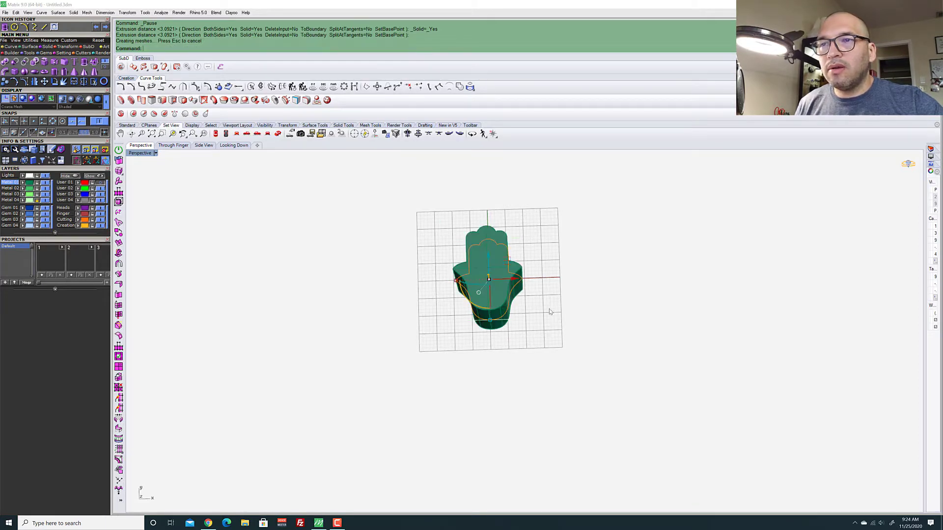
Delete the capped hand extrusion, keeping the outline curve, and switch to the Looking Down view
{"action": "scroll", "coordinate": [495, 281], "scroll_direction": "up", "scroll_amount": 5}
{"action": "key", "text": "Delete"}
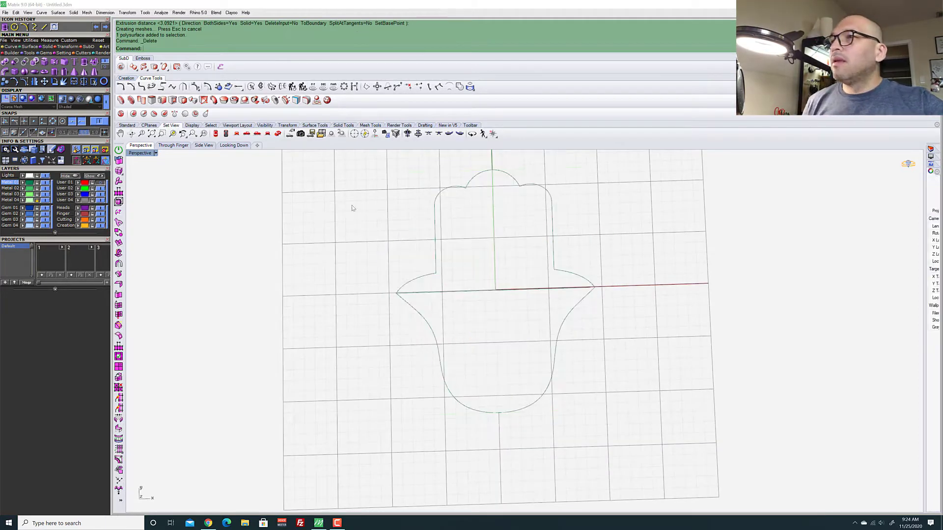
{"action": "left_click", "coordinate": [233, 146]}
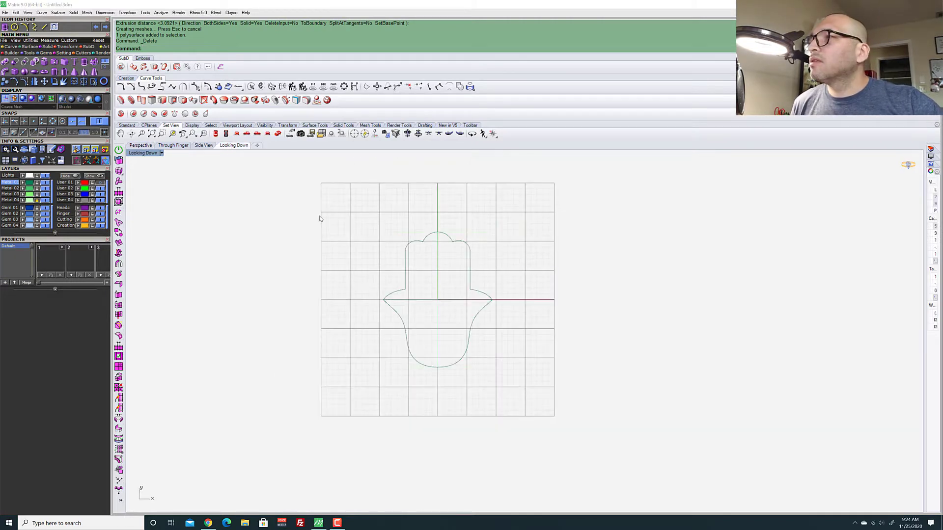
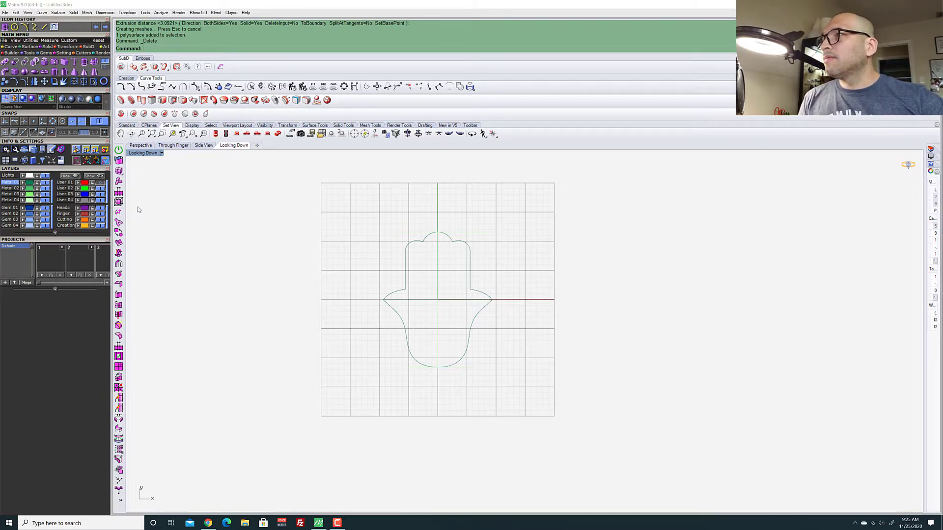
Open the Gem Loader and look through the Simple, Gem, Cabochon and Custom cut types, returning to Diamond
{"action": "left_click", "coordinate": [45, 53]}
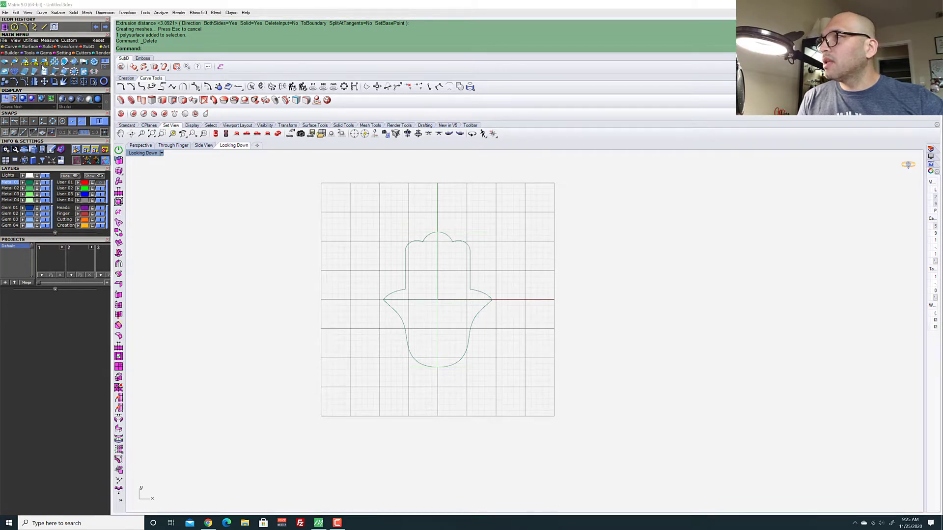
{"action": "left_click", "coordinate": [7, 63]}
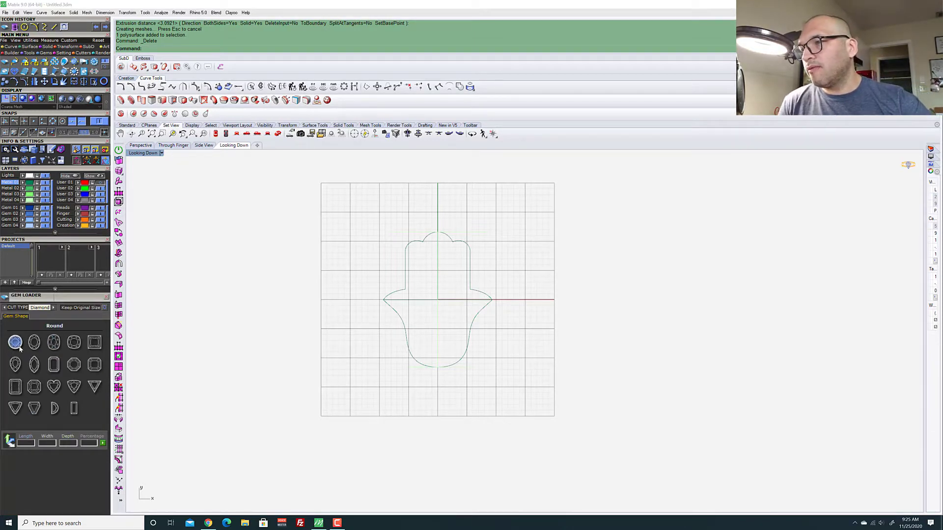
{"action": "left_click", "coordinate": [53, 308]}
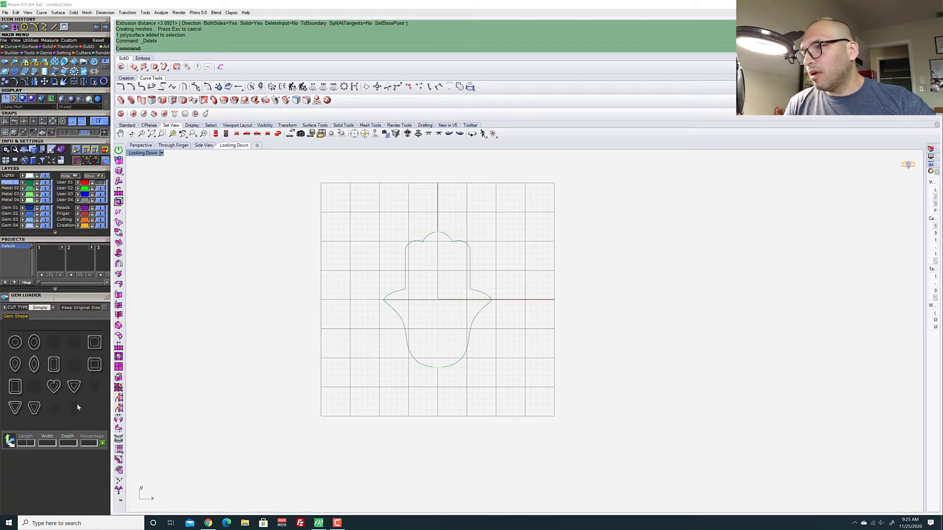
{"action": "left_click", "coordinate": [53, 307]}
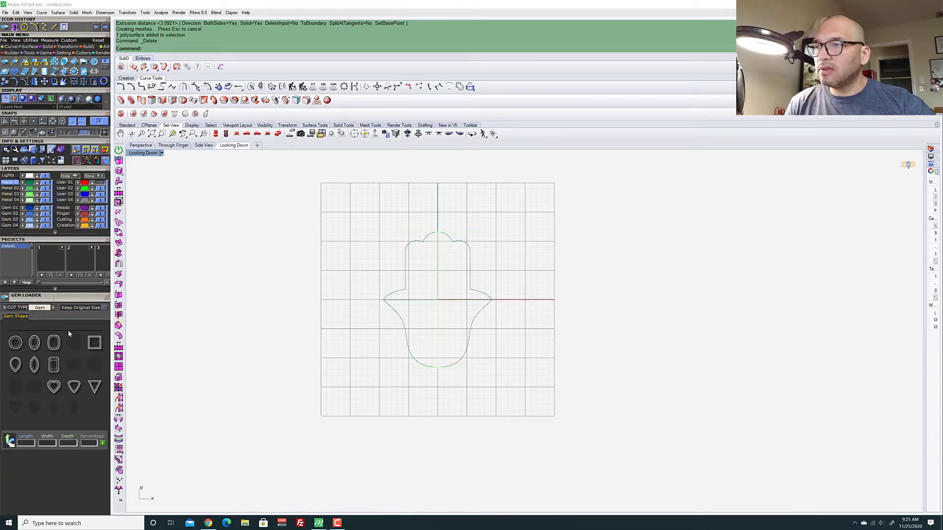
{"action": "left_click", "coordinate": [53, 307]}
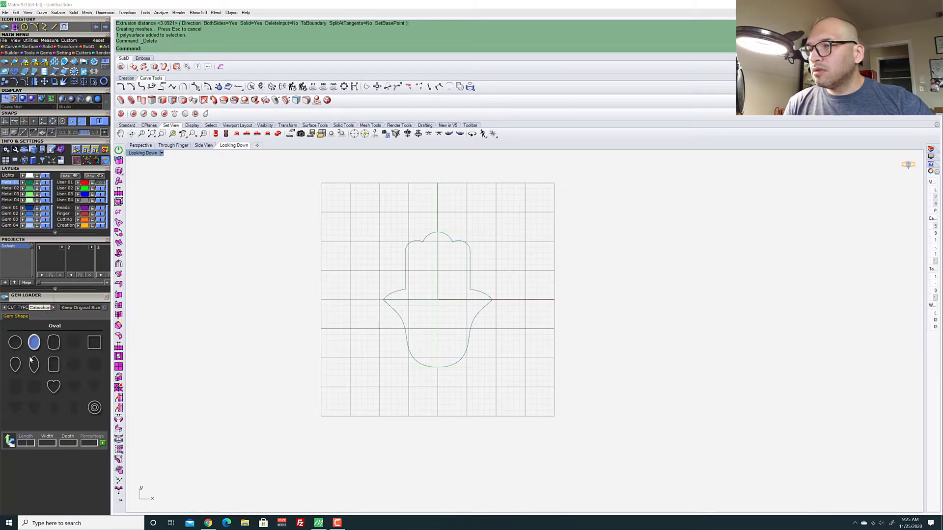
{"action": "left_click", "coordinate": [54, 309]}
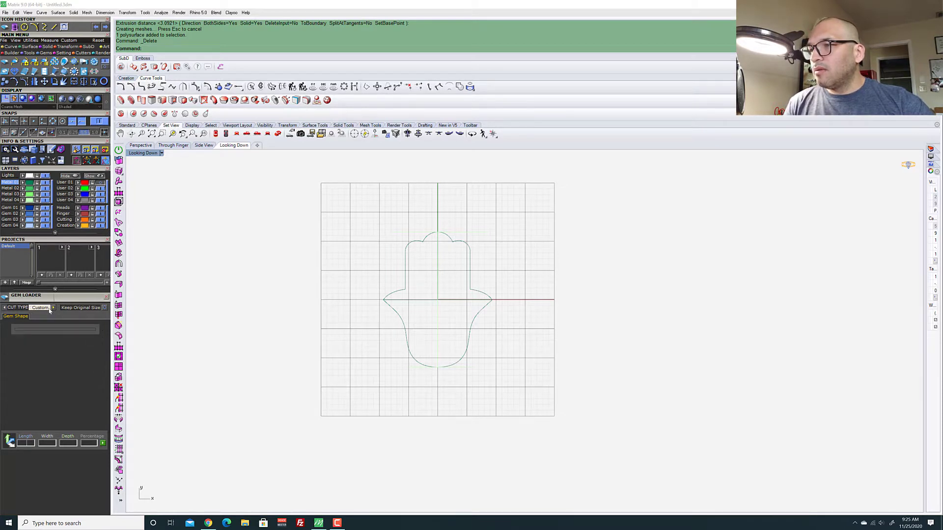
{"action": "left_click", "coordinate": [53, 308]}
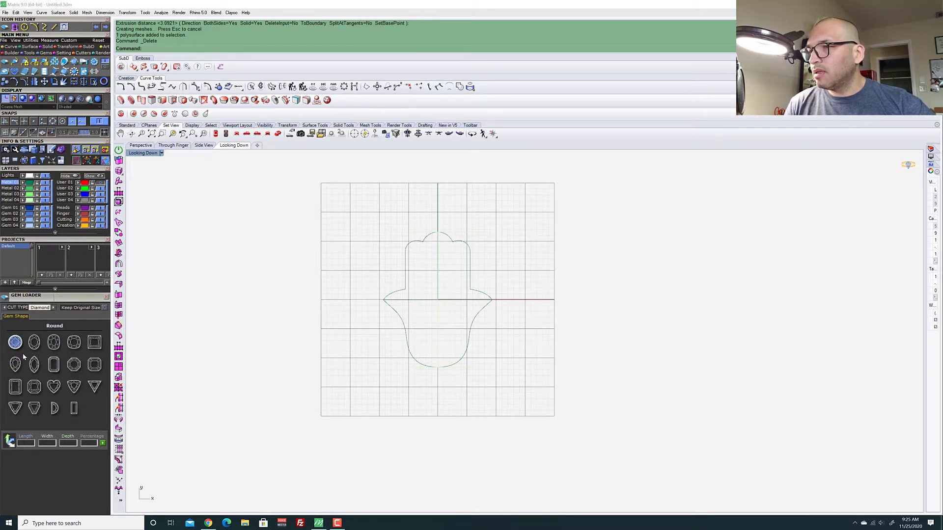
Load a 1.6 mm round diamond at the origin
{"action": "left_click", "coordinate": [18, 346]}
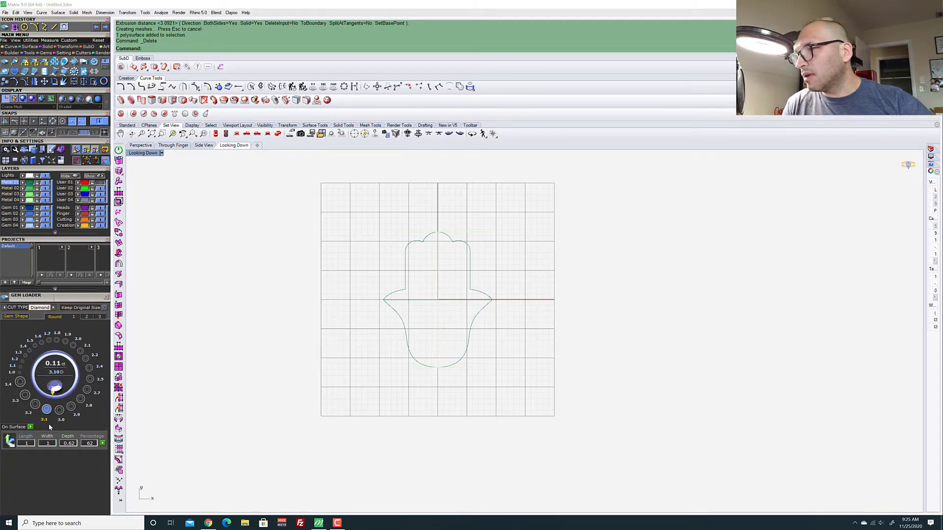
{"action": "left_click", "coordinate": [40, 346]}
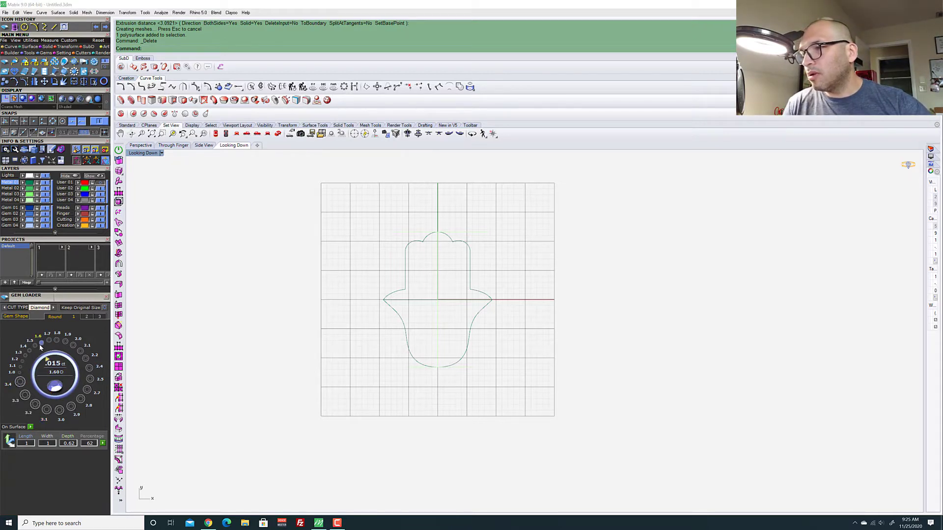
{"action": "left_click", "coordinate": [71, 405]}
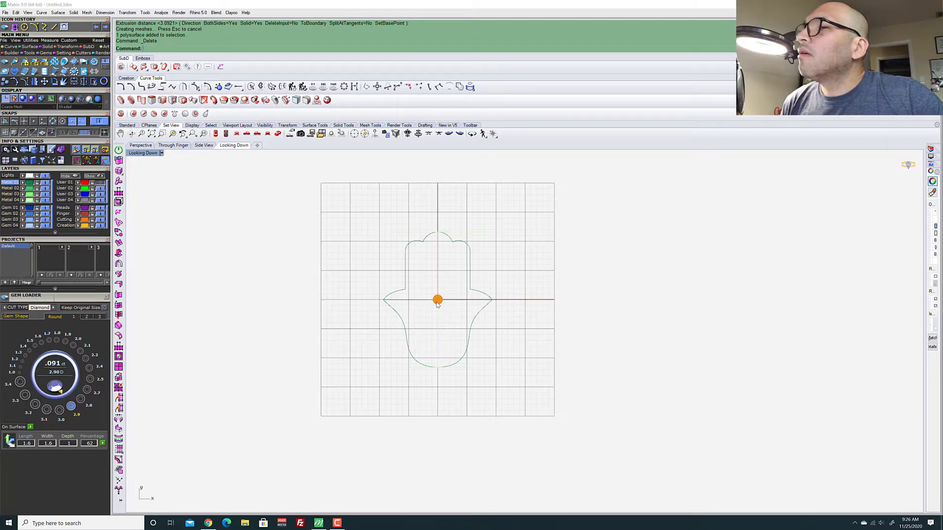
Move the round gem from the origin into the left pointed corner of the hand outline
{"action": "scroll", "coordinate": [451, 295], "scroll_direction": "up", "scroll_amount": 6}
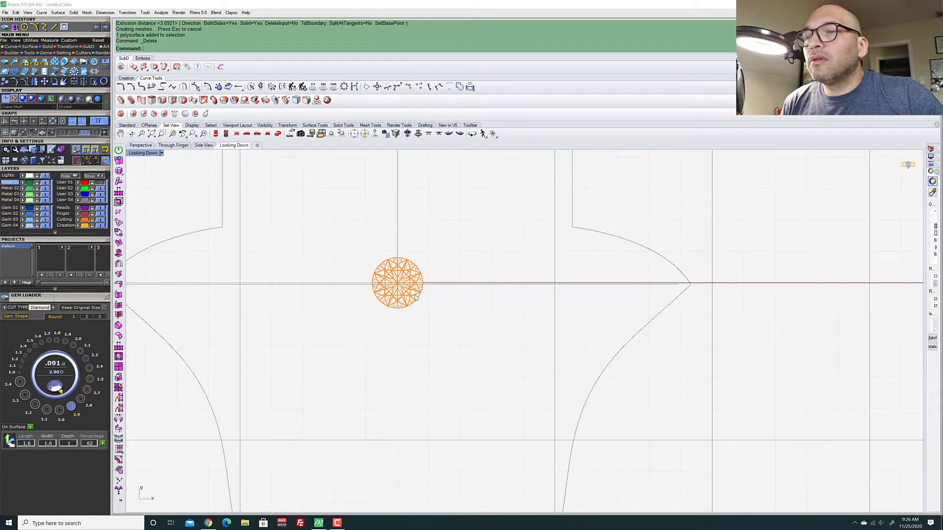
{"action": "left_click", "coordinate": [423, 273]}
{"action": "scroll", "coordinate": [415, 265], "scroll_direction": "down", "scroll_amount": 3}
{"action": "left_click_drag", "start_coordinate": [447, 311], "coordinate": [363, 310]}
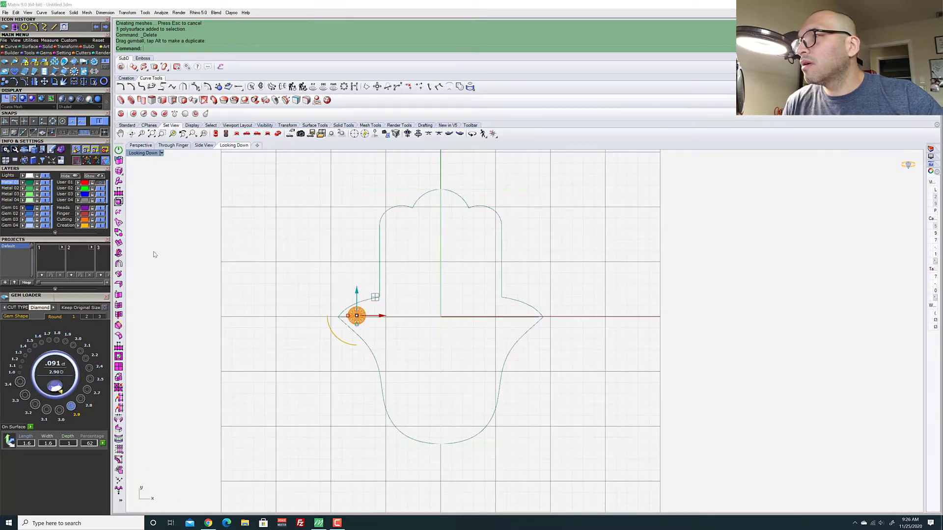
Show the reference photo and align the gem precisely over the leftmost stone of the pendant
{"action": "left_click", "coordinate": [93, 183]}
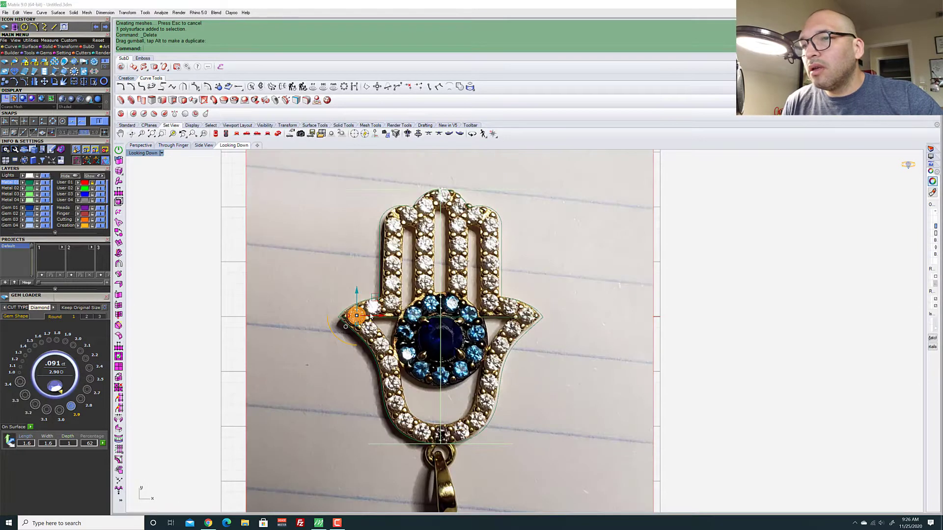
{"action": "scroll", "coordinate": [354, 304], "scroll_direction": "up", "scroll_amount": 4}
{"action": "scroll", "coordinate": [363, 285], "scroll_direction": "down", "scroll_amount": 2}
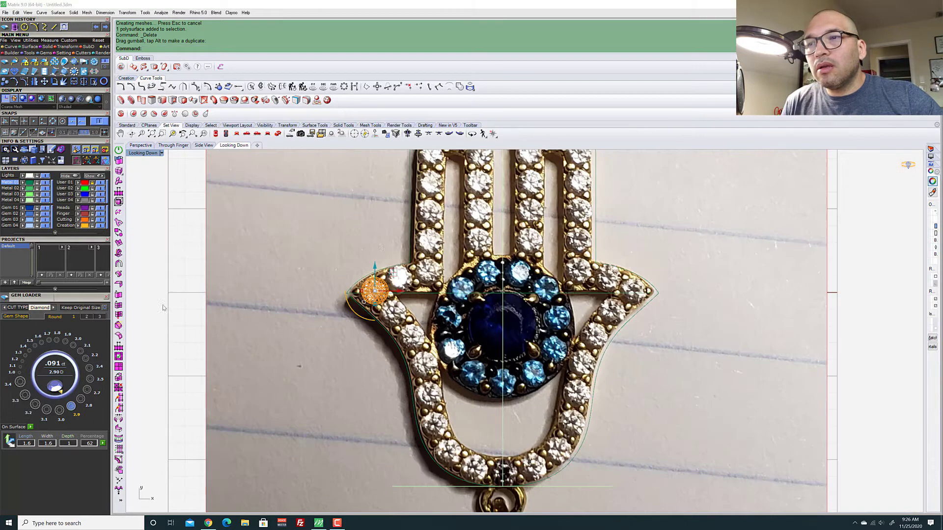
{"action": "scroll", "coordinate": [377, 260], "scroll_direction": "up", "scroll_amount": 3}
{"action": "scroll", "coordinate": [385, 326], "scroll_direction": "up", "scroll_amount": 3}
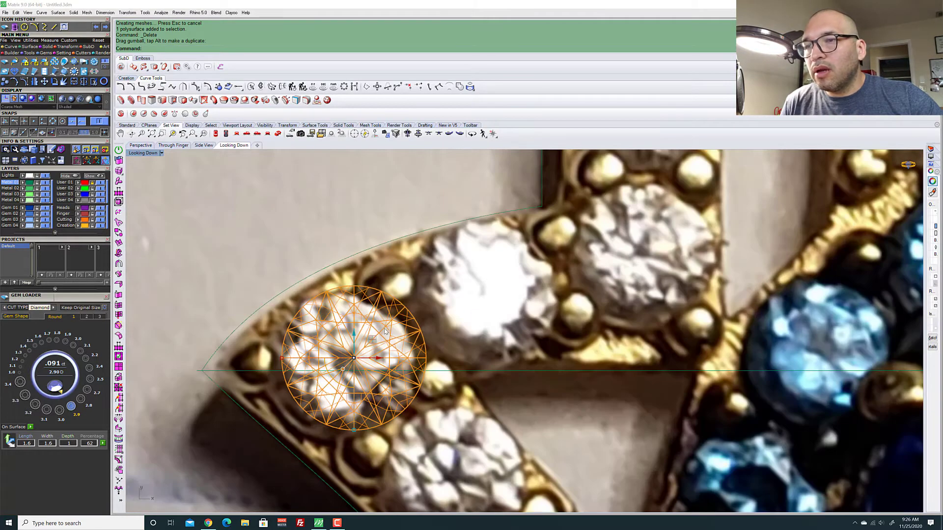
{"action": "left_click_drag", "start_coordinate": [372, 339], "coordinate": [358, 347]}
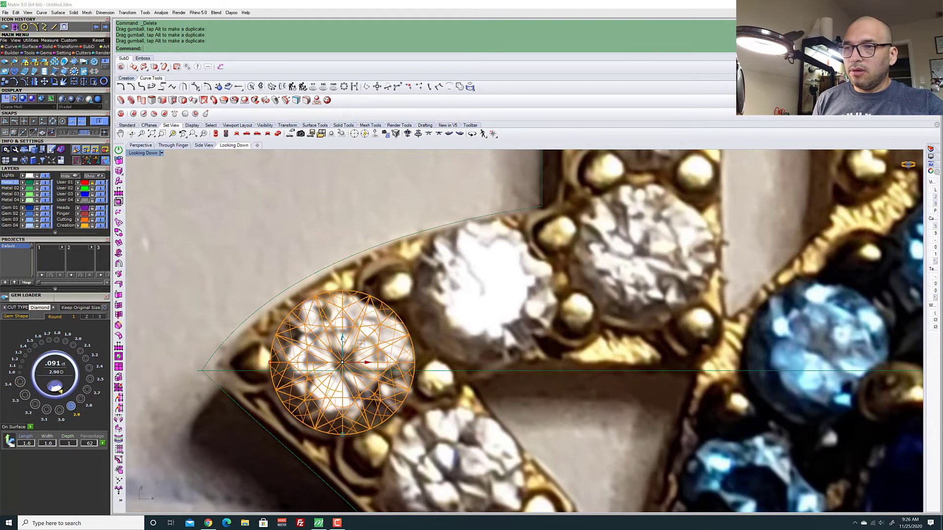
Compare the aligned gem with the stones in the reference photo and copy it to the clipboard
{"action": "scroll", "coordinate": [354, 343], "scroll_direction": "down", "scroll_amount": 3}
{"action": "scroll", "coordinate": [345, 339], "scroll_direction": "up", "scroll_amount": 2}
{"action": "scroll", "coordinate": [345, 338], "scroll_direction": "down", "scroll_amount": 3}
{"action": "scroll", "coordinate": [306, 333], "scroll_direction": "up", "scroll_amount": 2}
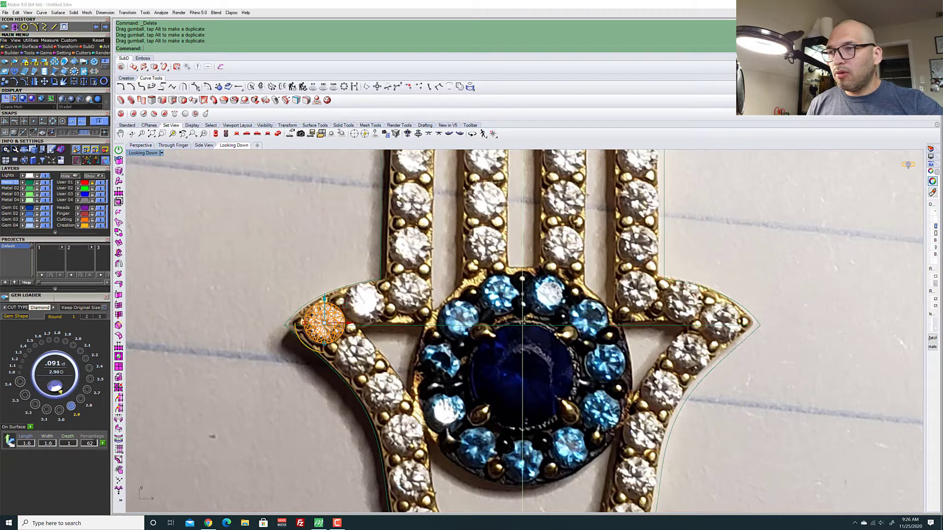
{"action": "left_click", "coordinate": [87, 389]}
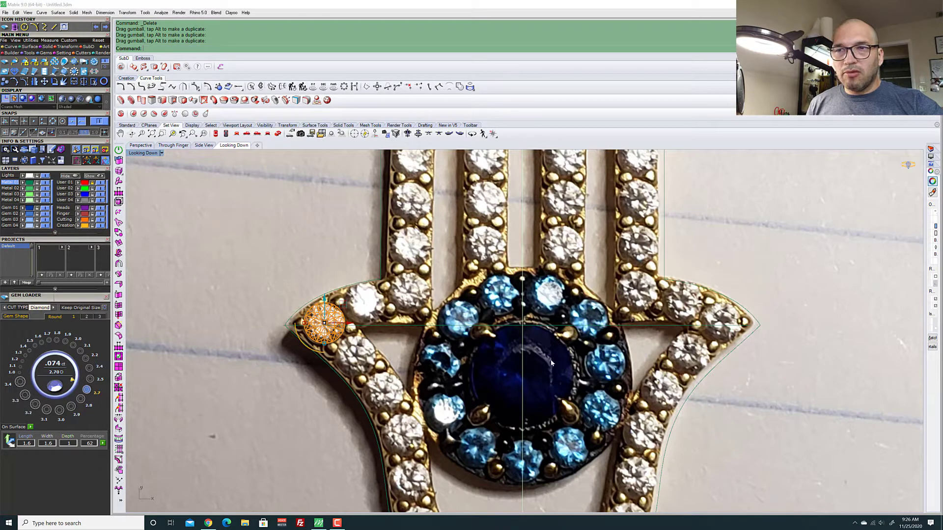
{"action": "left_click", "coordinate": [90, 405]}
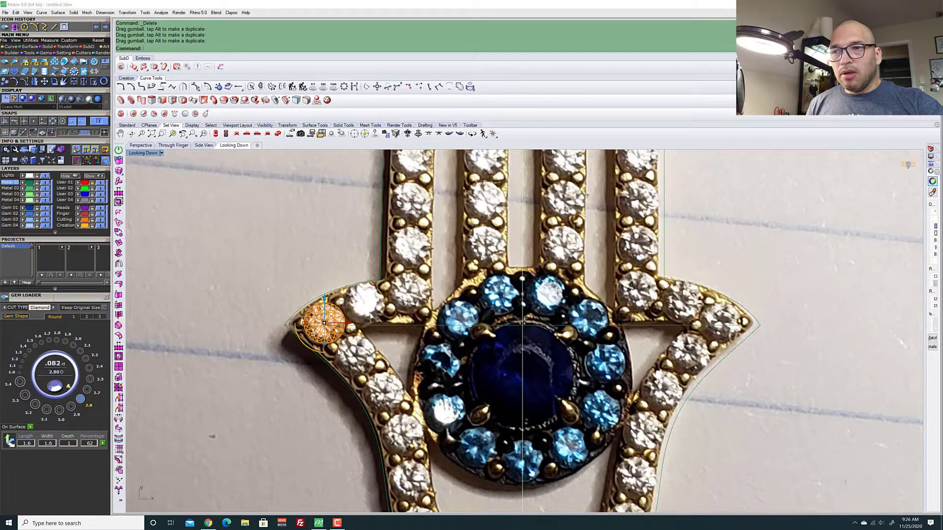
{"action": "scroll", "coordinate": [318, 344], "scroll_direction": "down", "scroll_amount": 5}
{"action": "scroll", "coordinate": [316, 326], "scroll_direction": "up", "scroll_amount": 10}
{"action": "scroll", "coordinate": [314, 315], "scroll_direction": "down", "scroll_amount": 6}
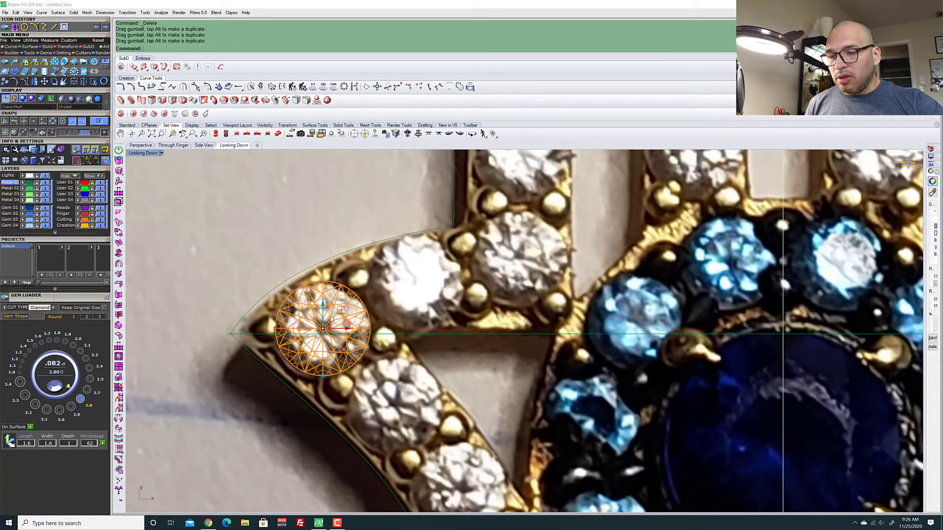
{"action": "key", "text": "ctrl+c"}
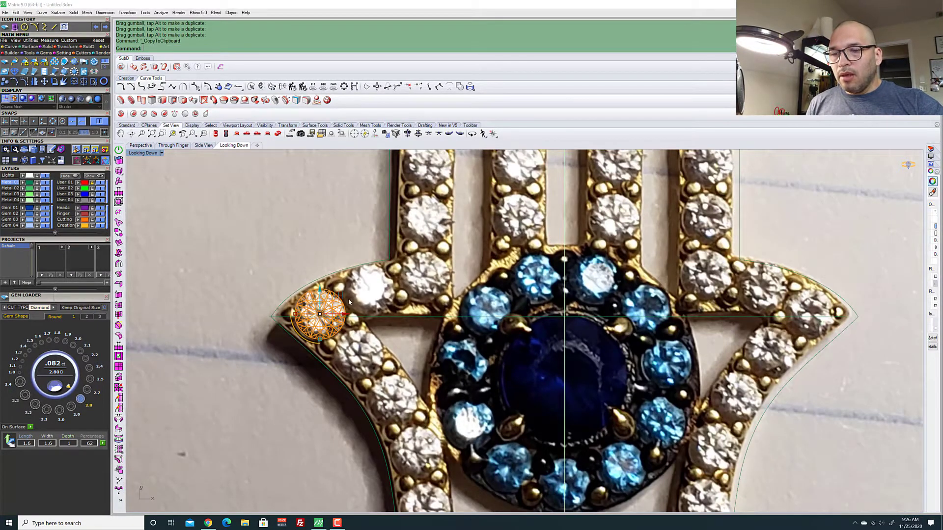
Duplicate the round gem onto the second and third stones down the pendant's lower-left edge
{"action": "key", "text": "ctrl+v"}
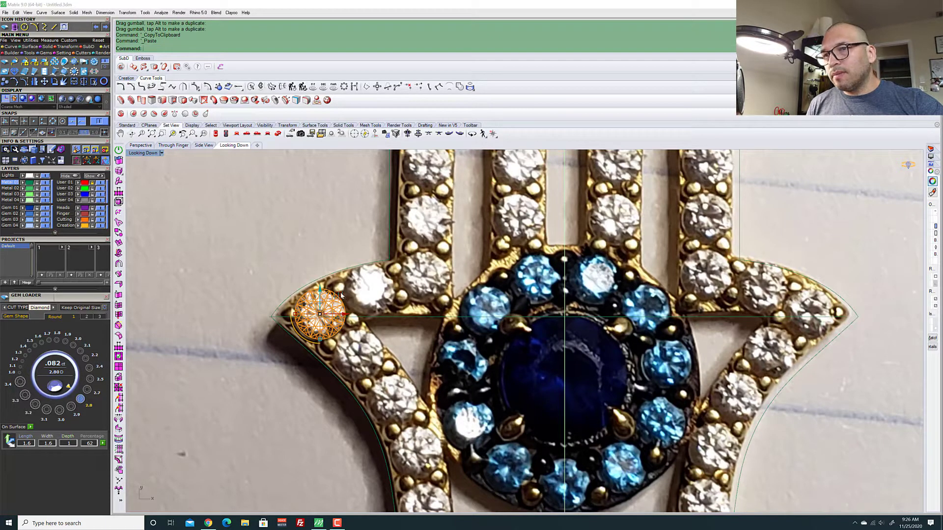
{"action": "left_click_drag", "start_coordinate": [343, 300], "coordinate": [380, 338]}
{"action": "scroll", "coordinate": [380, 338], "scroll_direction": "down", "scroll_amount": 3}
{"action": "scroll", "coordinate": [352, 321], "scroll_direction": "up", "scroll_amount": 5}
{"action": "key", "text": "ctrl+c"}
{"action": "key", "text": "ctrl+v"}
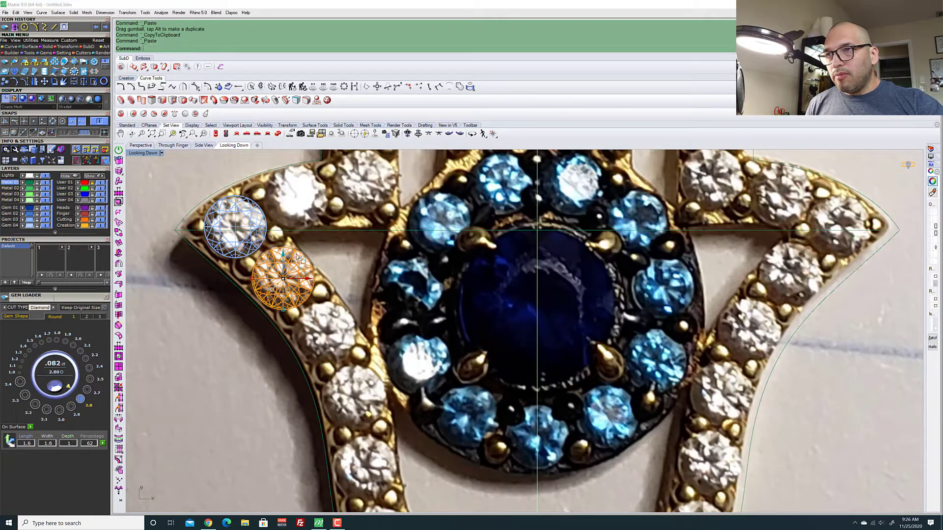
{"action": "left_click_drag", "start_coordinate": [301, 259], "coordinate": [344, 321]}
{"action": "scroll", "coordinate": [273, 271], "scroll_direction": "down", "scroll_amount": 3}
{"action": "scroll", "coordinate": [273, 271], "scroll_direction": "up", "scroll_amount": 4}
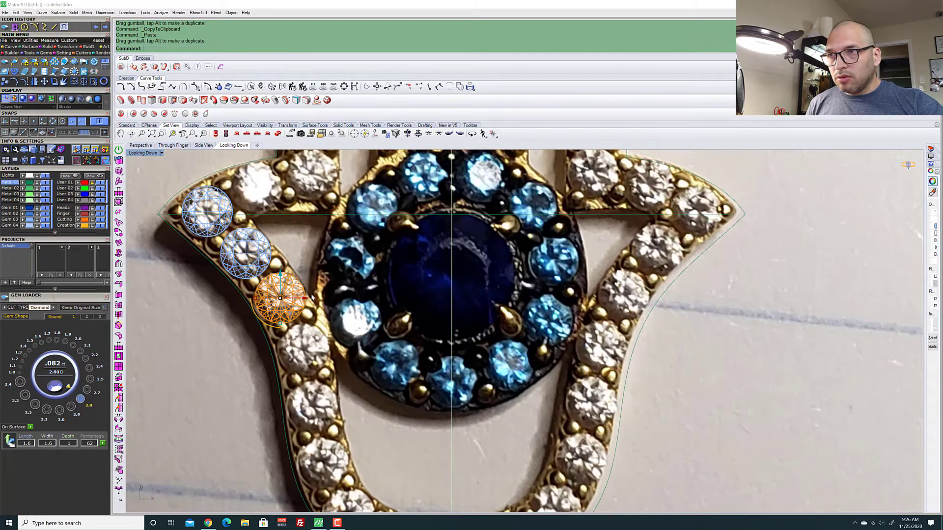
Duplicate the latest gem onto the fourth and fifth stones down the pendant's left side
{"action": "key", "text": "ctrl+c"}
{"action": "key", "text": "ctrl+v"}
{"action": "left_click_drag", "start_coordinate": [300, 282], "coordinate": [322, 333]}
{"action": "scroll", "coordinate": [322, 333], "scroll_direction": "down", "scroll_amount": 3}
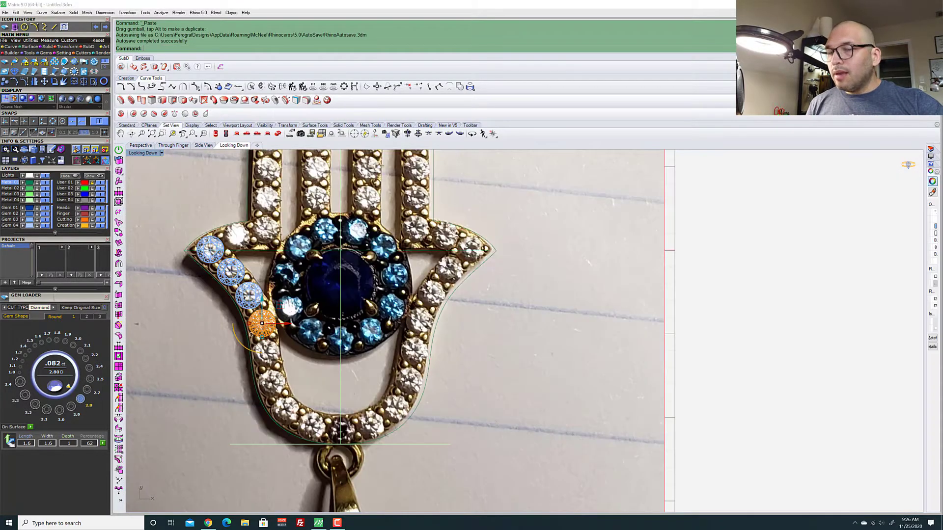
{"action": "key", "text": "ctrl+c"}
{"action": "key", "text": "ctrl+v"}
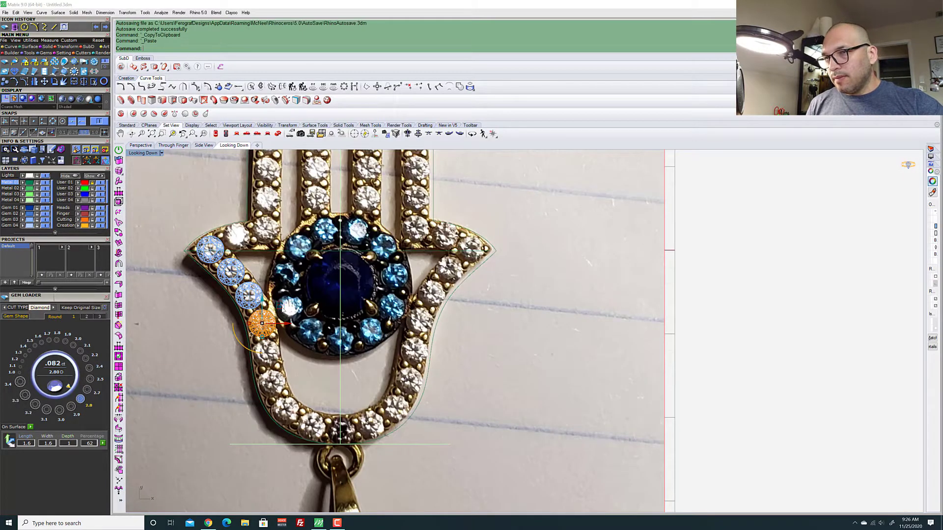
{"action": "mouse_move", "coordinate": [280, 307]}
{"action": "left_mouse_down"}
{"action": "mouse_move", "coordinate": [287, 351]}
{"action": "mouse_move", "coordinate": [281, 282]}
{"action": "mouse_move", "coordinate": [294, 322]}
{"action": "mouse_move", "coordinate": [287, 317]}
{"action": "left_mouse_up"}
{"action": "scroll", "coordinate": [287, 351], "scroll_direction": "up", "scroll_amount": 5}
{"action": "scroll", "coordinate": [286, 317], "scroll_direction": "down", "scroll_amount": 4}
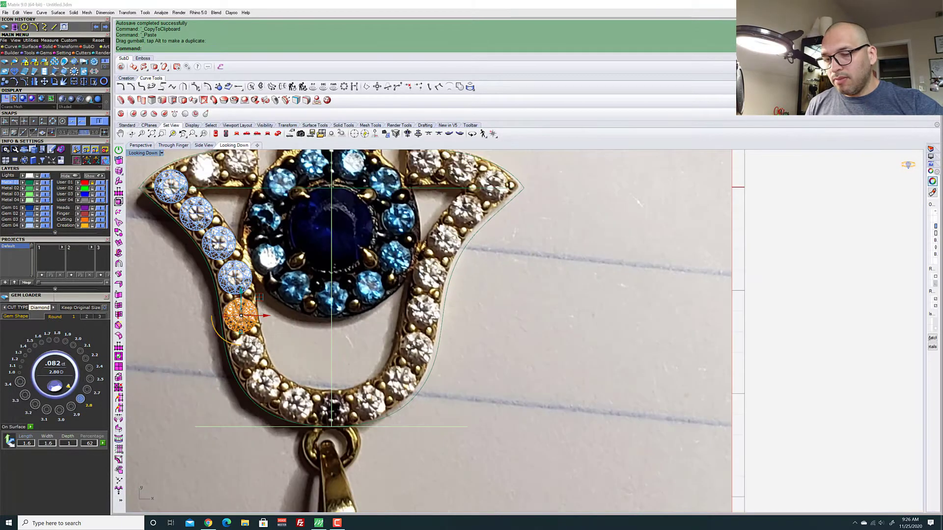
Duplicate the gem onto the sixth and seventh stones, following the left side into the bottom curve
{"action": "scroll", "coordinate": [229, 345], "scroll_direction": "up", "scroll_amount": 2}
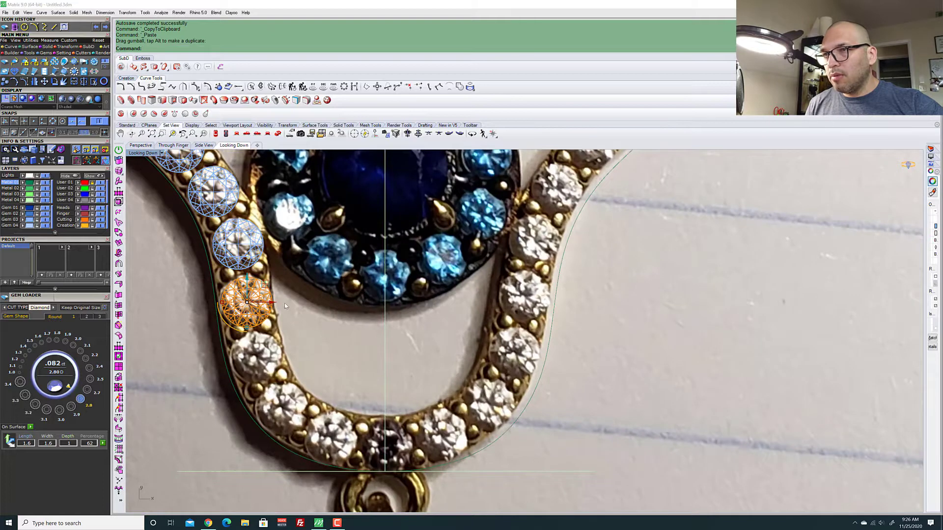
{"action": "key", "text": "ctrl+c"}
{"action": "key", "text": "ctrl+v"}
{"action": "left_click_drag", "start_coordinate": [268, 283], "coordinate": [300, 393]}
{"action": "key", "text": "ctrl+c"}
{"action": "key", "text": "ctrl+v"}
{"action": "scroll", "coordinate": [239, 301], "scroll_direction": "down", "scroll_amount": 8}
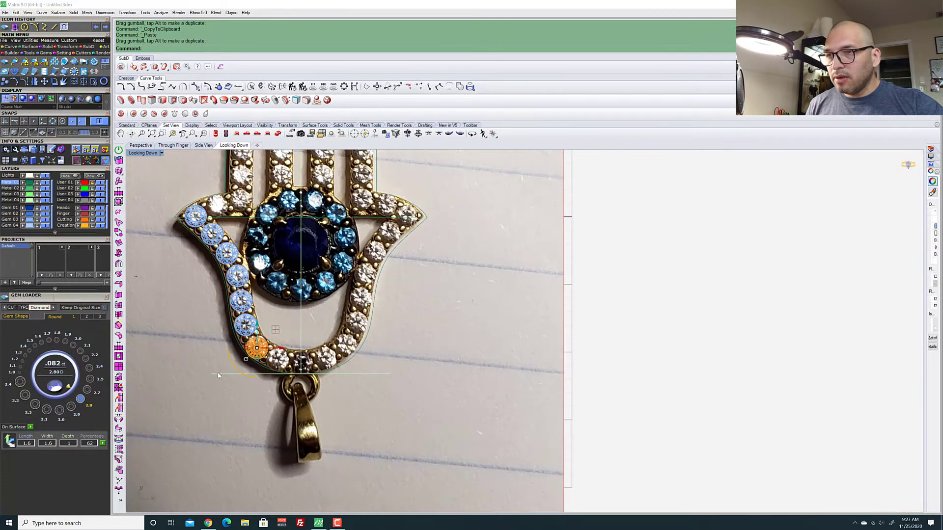
Place a gem copy over the eighth stone in the bottom curve and nudge the seventh gem into better alignment
{"action": "scroll", "coordinate": [218, 375], "scroll_direction": "up", "scroll_amount": 5}
{"action": "key", "text": "ctrl+c"}
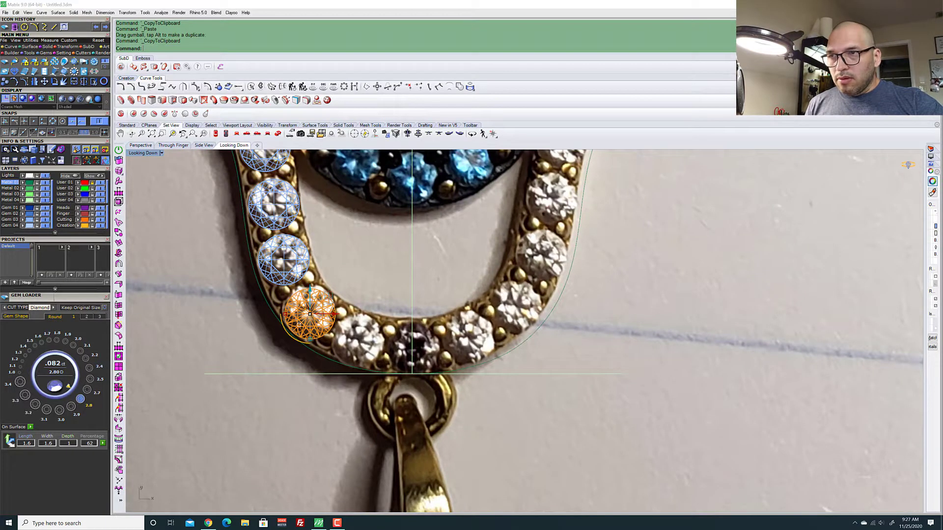
{"action": "key", "text": "ctrl+v"}
{"action": "left_click_drag", "start_coordinate": [329, 297], "coordinate": [377, 324]}
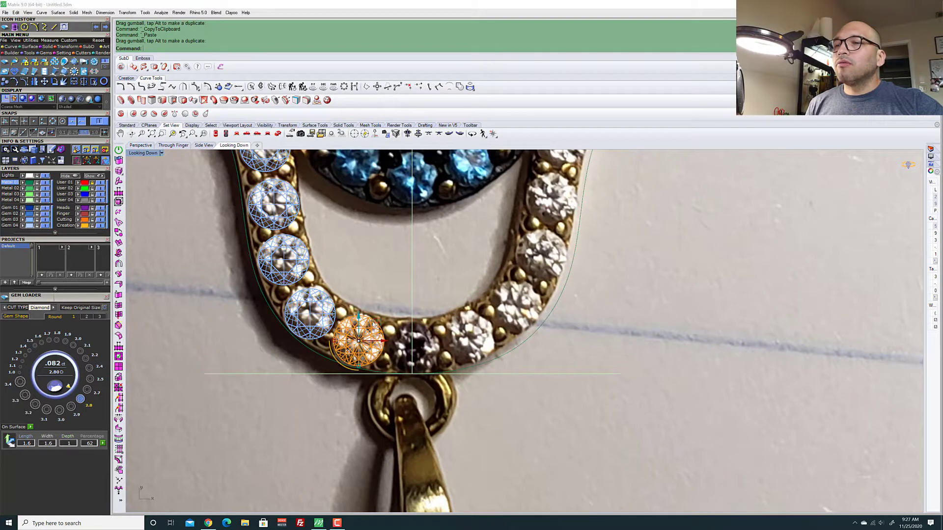
{"action": "left_click", "coordinate": [328, 298]}
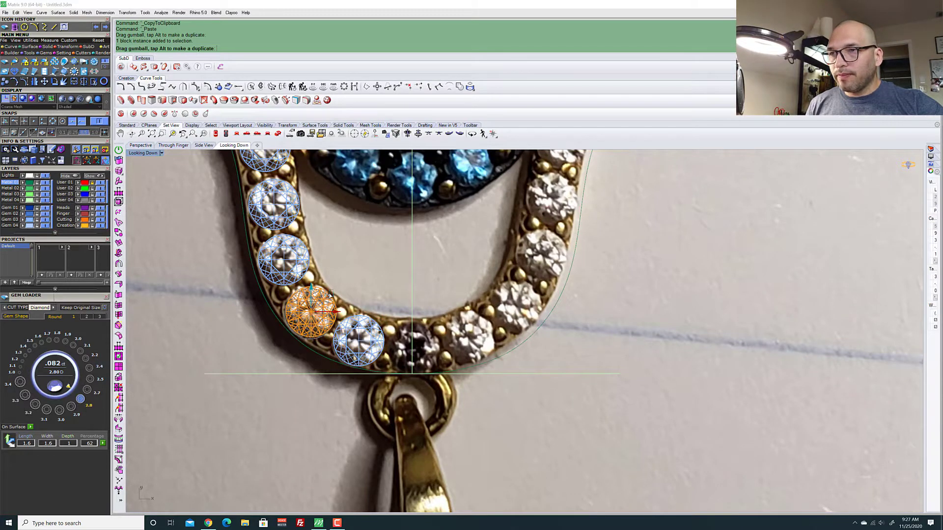
{"action": "left_click_drag", "start_coordinate": [327, 298], "coordinate": [326, 296]}
{"action": "scroll", "coordinate": [376, 351], "scroll_direction": "up", "scroll_amount": 3}
{"action": "scroll", "coordinate": [375, 351], "scroll_direction": "up", "scroll_amount": 3}
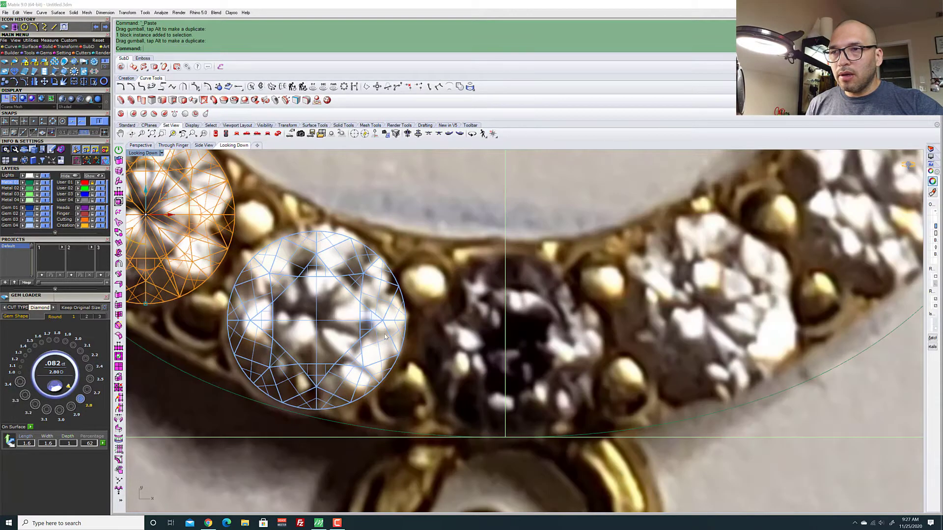
Copy the eighth gem onto the dark stone at the bottom centre, align it on the centreline and deselect it
{"action": "left_click", "coordinate": [396, 324]}
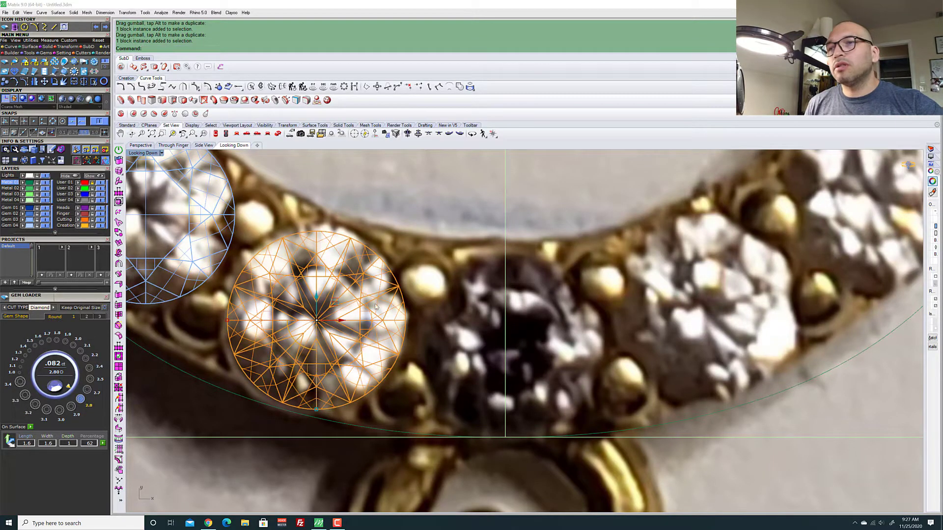
{"action": "scroll", "coordinate": [377, 307], "scroll_direction": "down", "scroll_amount": 3}
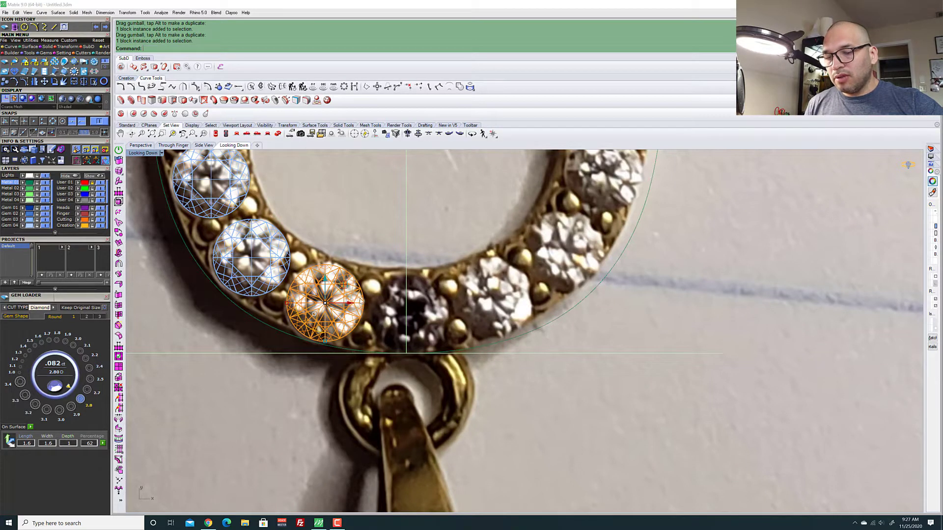
{"action": "key", "text": "ctrl+c"}
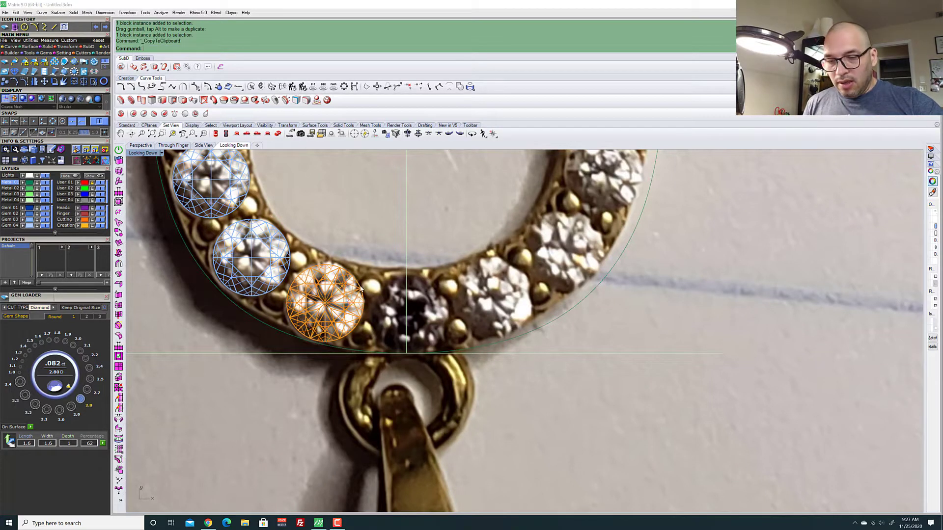
{"action": "key", "text": "ctrl+v"}
{"action": "left_click_drag", "start_coordinate": [348, 306], "coordinate": [430, 322]}
{"action": "left_click_drag", "start_coordinate": [406, 286], "coordinate": [407, 293]}
{"action": "scroll", "coordinate": [435, 328], "scroll_direction": "down", "scroll_amount": 5}
{"action": "key", "text": "Escape"}
{"action": "scroll", "coordinate": [515, 387], "scroll_direction": "down", "scroll_amount": 3}
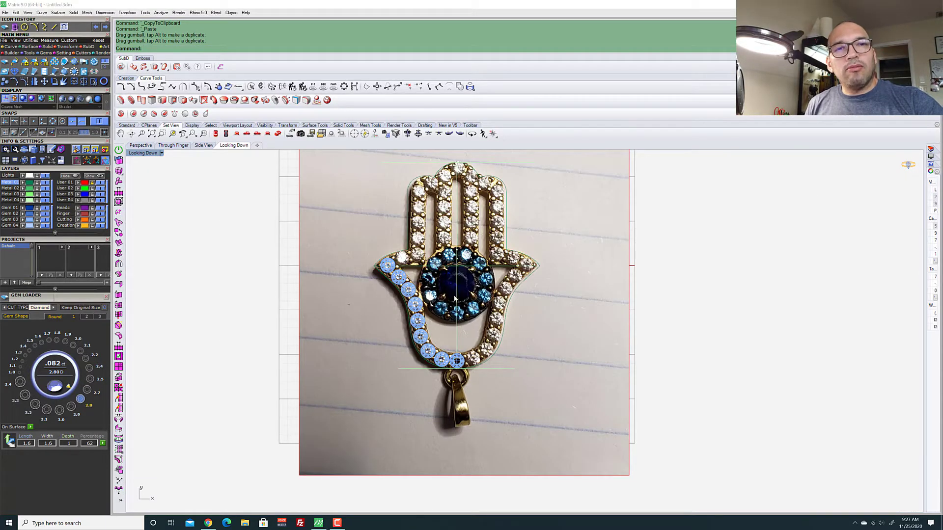
Copy the leftmost gem onto the adjacent stone along the upper edge of the left point
{"action": "scroll", "coordinate": [467, 288], "scroll_direction": "up", "scroll_amount": 5}
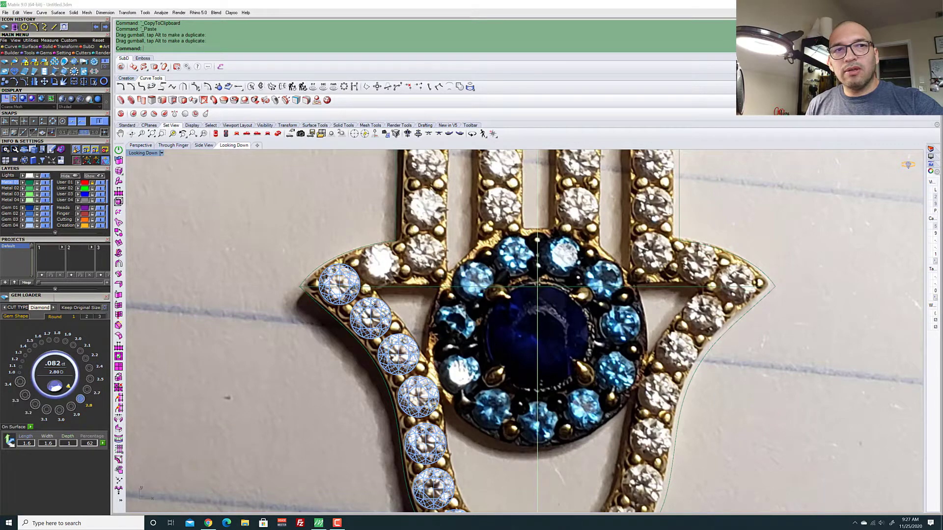
{"action": "scroll", "coordinate": [372, 303], "scroll_direction": "down", "scroll_amount": 1}
{"action": "scroll", "coordinate": [346, 275], "scroll_direction": "up", "scroll_amount": 6}
{"action": "left_click", "coordinate": [346, 272]}
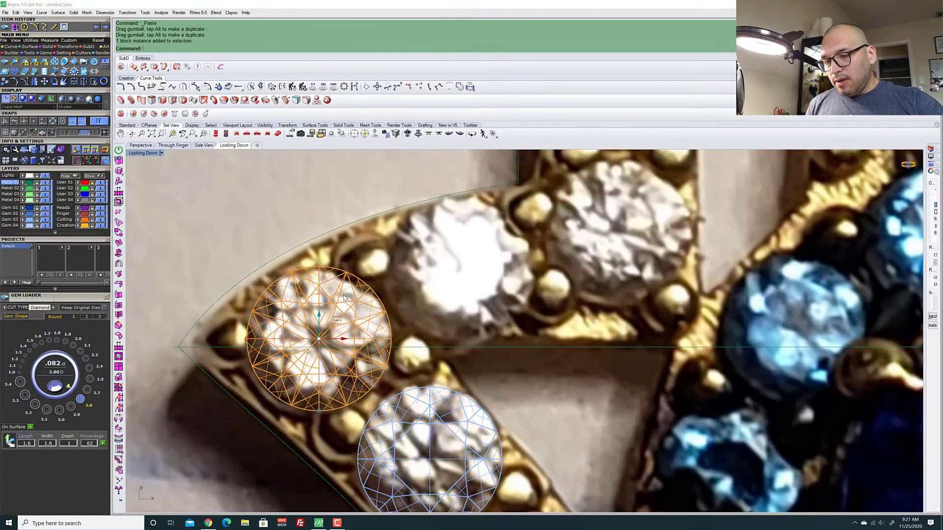
{"action": "scroll", "coordinate": [344, 298], "scroll_direction": "down", "scroll_amount": 5}
{"action": "scroll", "coordinate": [319, 305], "scroll_direction": "up", "scroll_amount": 5}
{"action": "key", "text": "ctrl+c"}
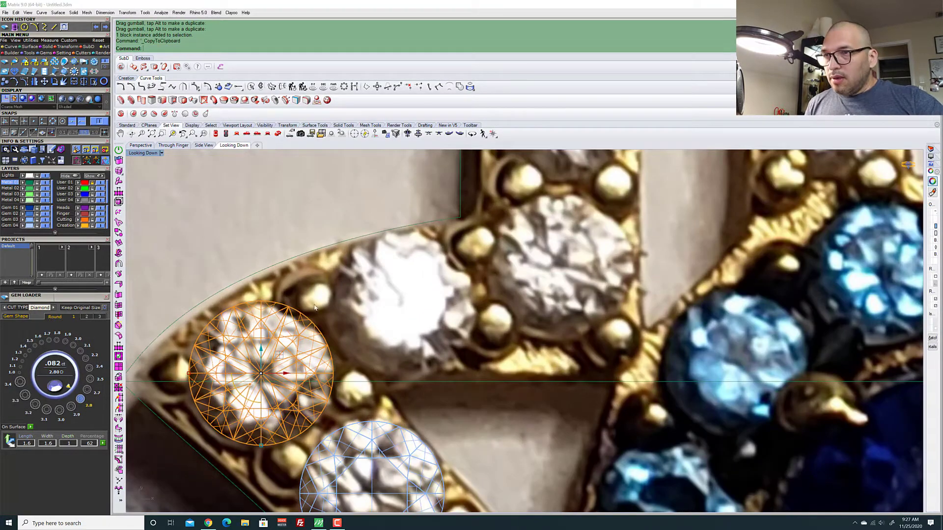
{"action": "key", "text": "ctrl+v"}
{"action": "left_click_drag", "start_coordinate": [281, 353], "coordinate": [423, 285]}
{"action": "scroll", "coordinate": [425, 285], "scroll_direction": "down", "scroll_amount": 5}
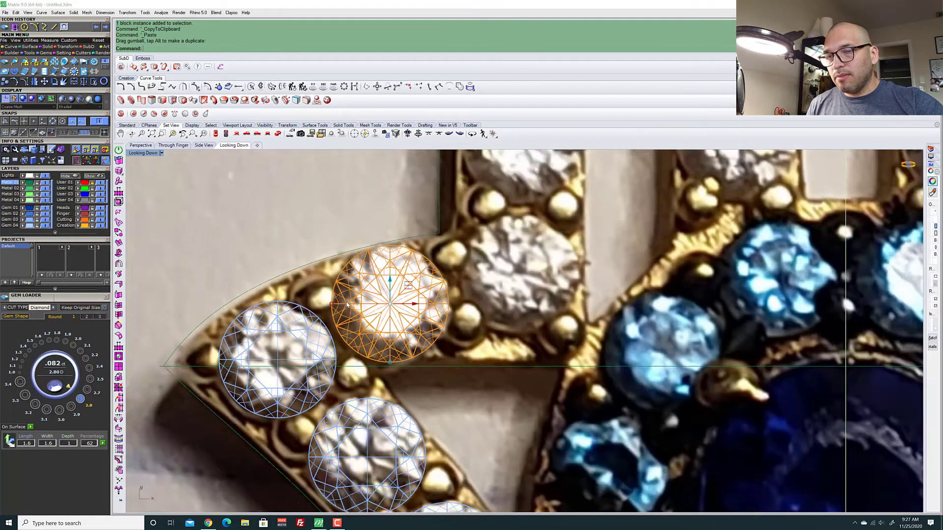
Duplicate that gem onto the stone at the base of the leftmost finger
{"action": "scroll", "coordinate": [428, 284], "scroll_direction": "up", "scroll_amount": 5}
{"action": "key", "text": "ctrl+c"}
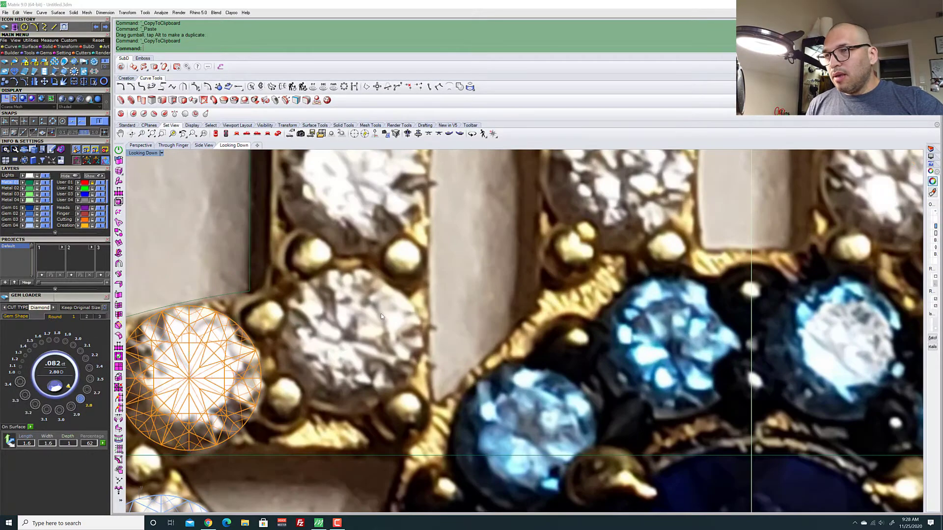
{"action": "scroll", "coordinate": [392, 286], "scroll_direction": "down", "scroll_amount": 2}
{"action": "key", "text": "ctrl+v"}
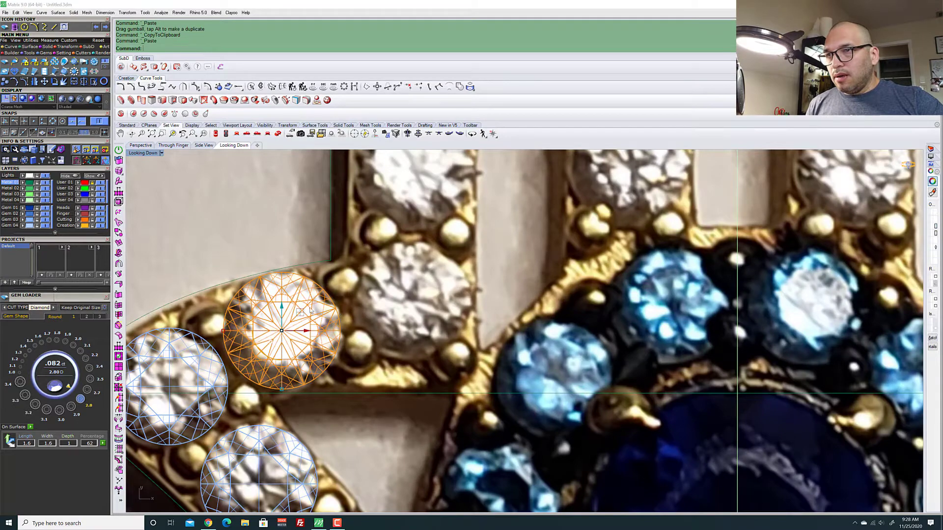
{"action": "left_click_drag", "start_coordinate": [301, 313], "coordinate": [429, 284]}
{"action": "scroll", "coordinate": [422, 282], "scroll_direction": "down", "scroll_amount": 4}
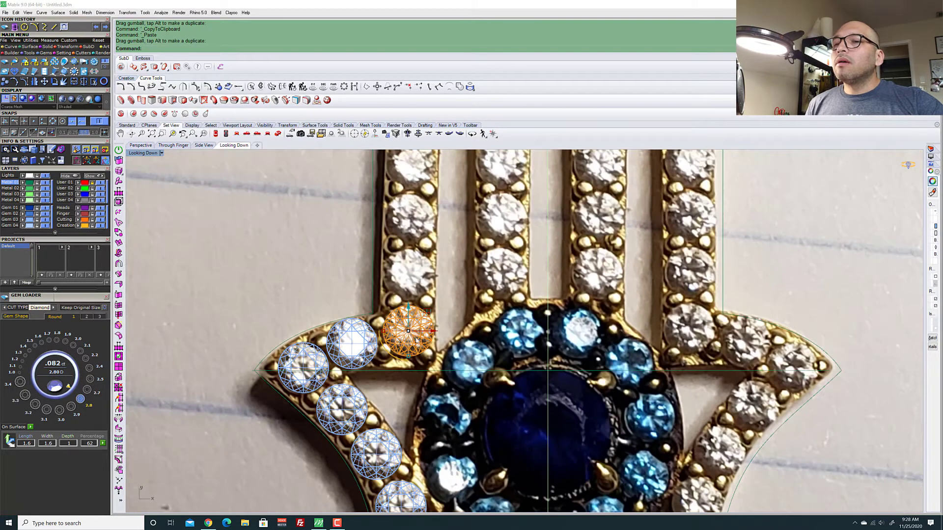
Duplicate the base gem straight up onto the next two stones of the leftmost finger
{"action": "scroll", "coordinate": [419, 282], "scroll_direction": "up", "scroll_amount": 3}
{"action": "key", "text": "ctrl+c"}
{"action": "key", "text": "ctrl+v"}
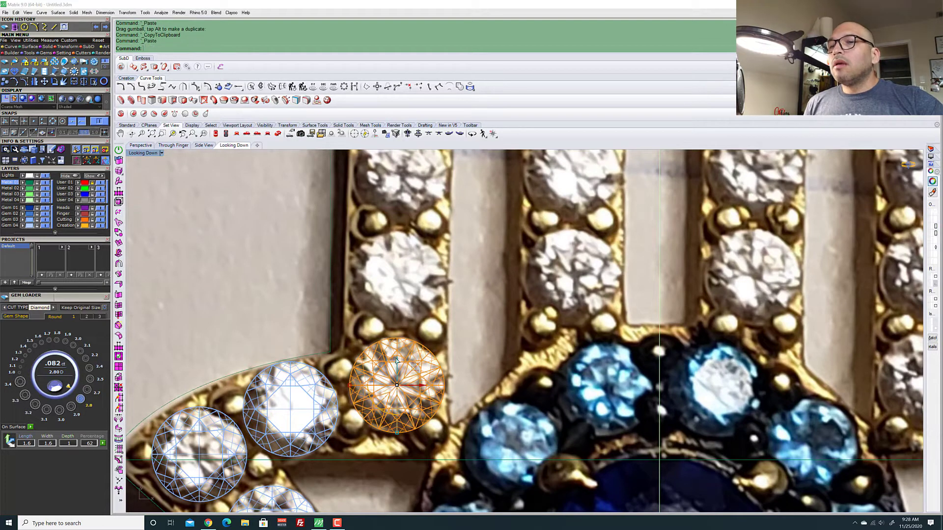
{"action": "left_click_drag", "start_coordinate": [398, 349], "coordinate": [400, 259]}
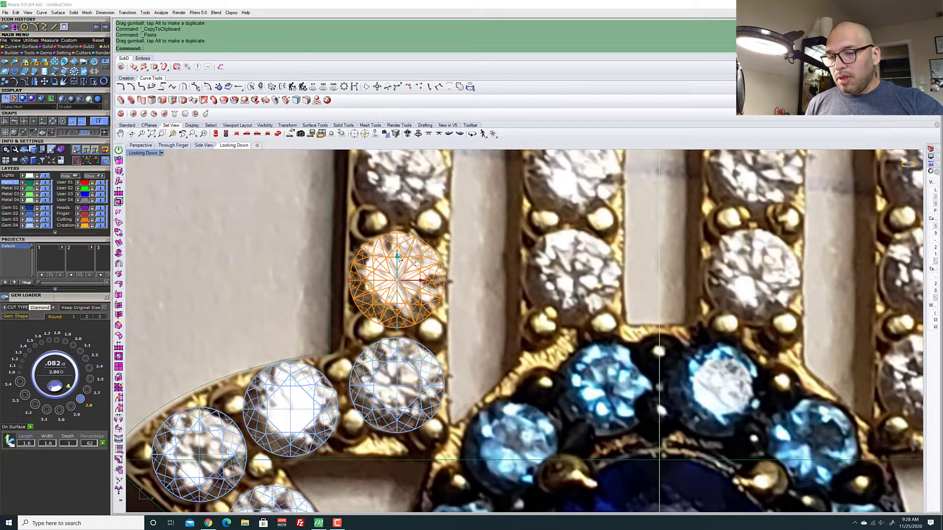
{"action": "scroll", "coordinate": [385, 343], "scroll_direction": "down", "scroll_amount": 4}
{"action": "scroll", "coordinate": [386, 343], "scroll_direction": "up", "scroll_amount": 5}
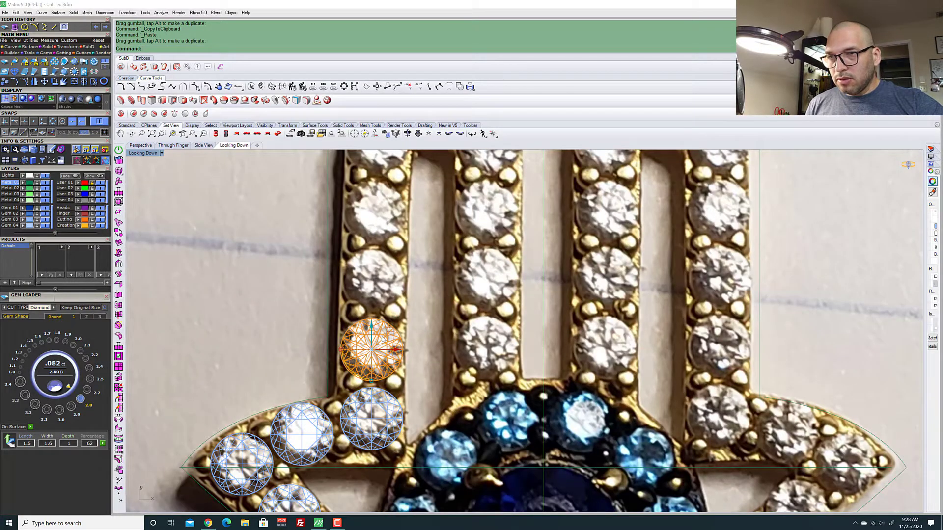
{"action": "key", "text": "ctrl+c"}
{"action": "key", "text": "ctrl+v"}
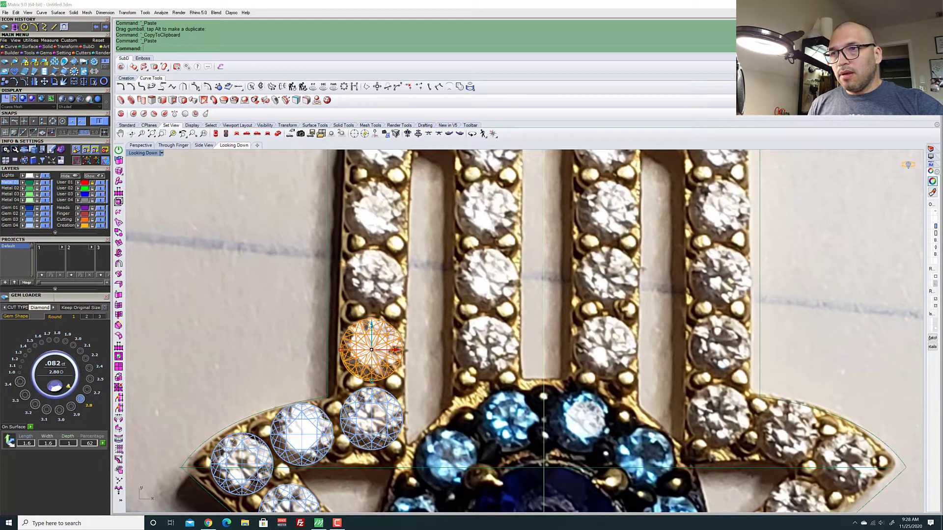
{"action": "left_click_drag", "start_coordinate": [368, 327], "coordinate": [375, 256]}
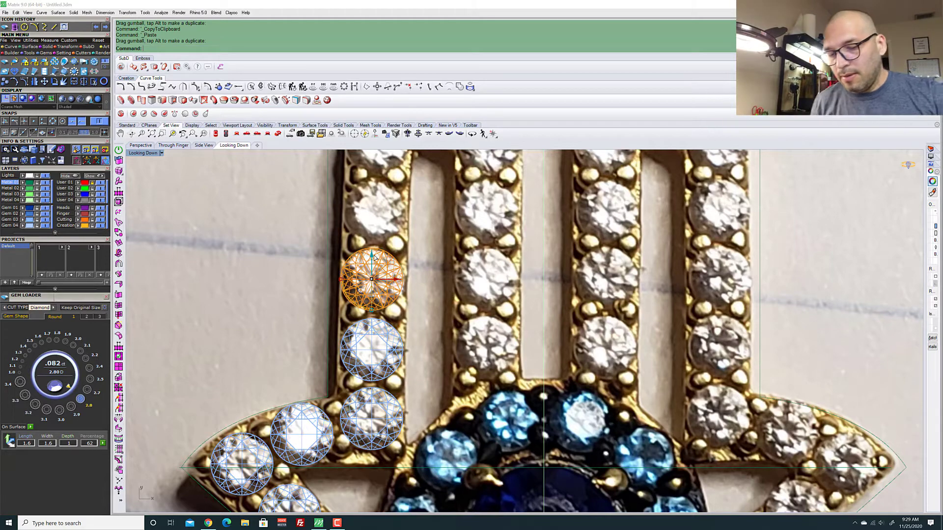
{"action": "scroll", "coordinate": [375, 255], "scroll_direction": "down", "scroll_amount": 3}
{"action": "scroll", "coordinate": [372, 360], "scroll_direction": "up", "scroll_amount": 3}
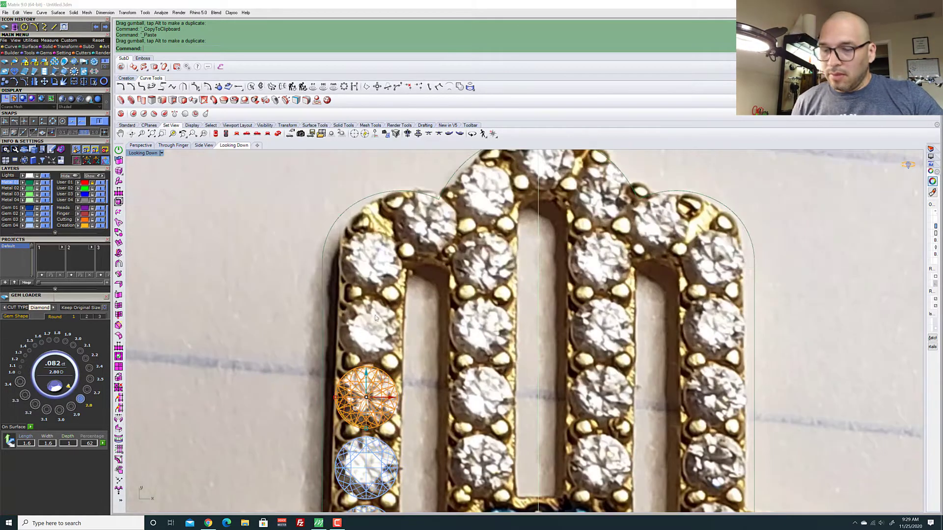
{"action": "scroll", "coordinate": [365, 374], "scroll_direction": "up", "scroll_amount": 2}
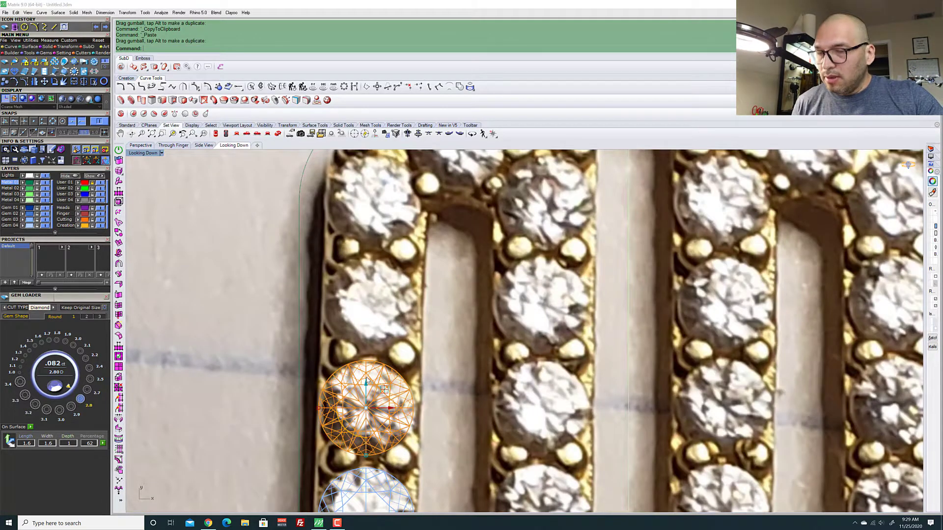
Continue the gem column up the leftmost finger by placing copies over its two uppermost stones
{"action": "key", "text": "ctrl+c"}
{"action": "key", "text": "ctrl+v"}
{"action": "left_click_drag", "start_coordinate": [368, 382], "coordinate": [369, 284]}
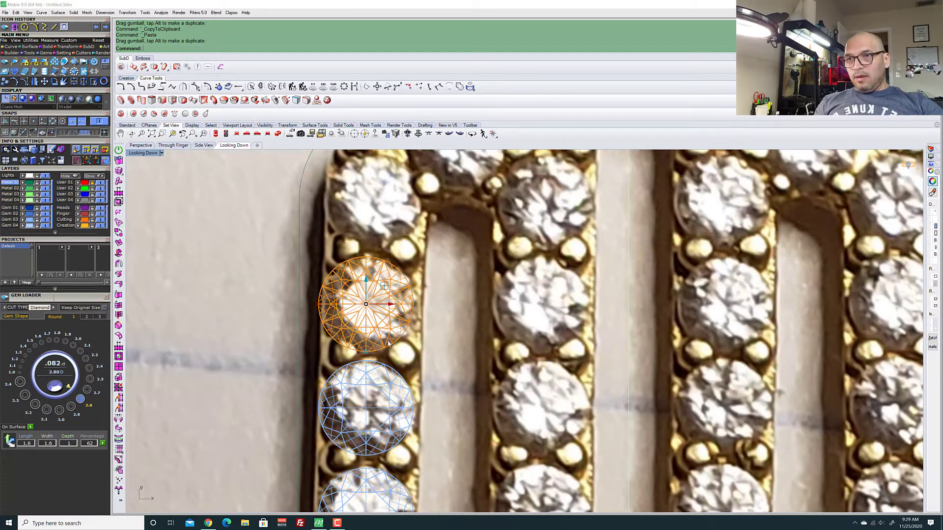
{"action": "scroll", "coordinate": [388, 344], "scroll_direction": "down", "scroll_amount": 5}
{"action": "scroll", "coordinate": [364, 324], "scroll_direction": "up", "scroll_amount": 7}
{"action": "key", "text": "ctrl+c"}
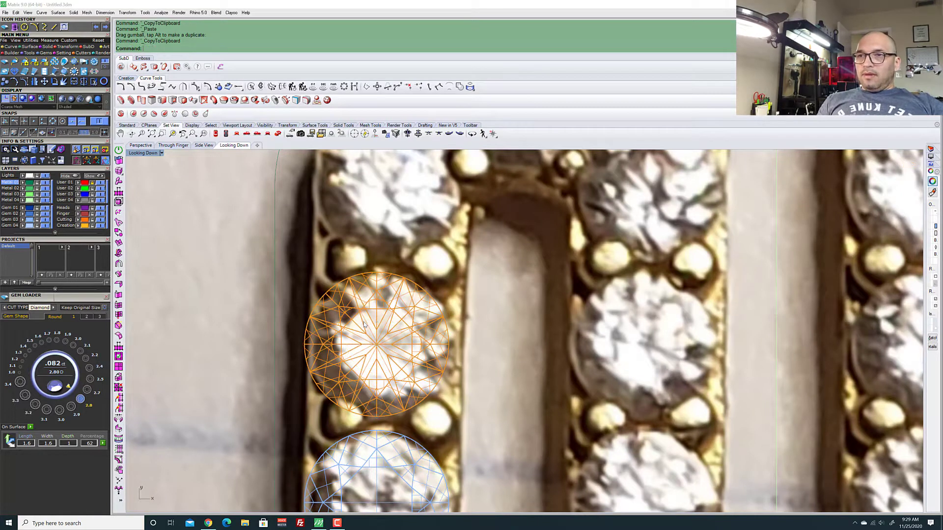
{"action": "key", "text": "ctrl+v"}
{"action": "left_click_drag", "start_coordinate": [377, 319], "coordinate": [398, 290]}
{"action": "scroll", "coordinate": [381, 357], "scroll_direction": "down", "scroll_amount": 9}
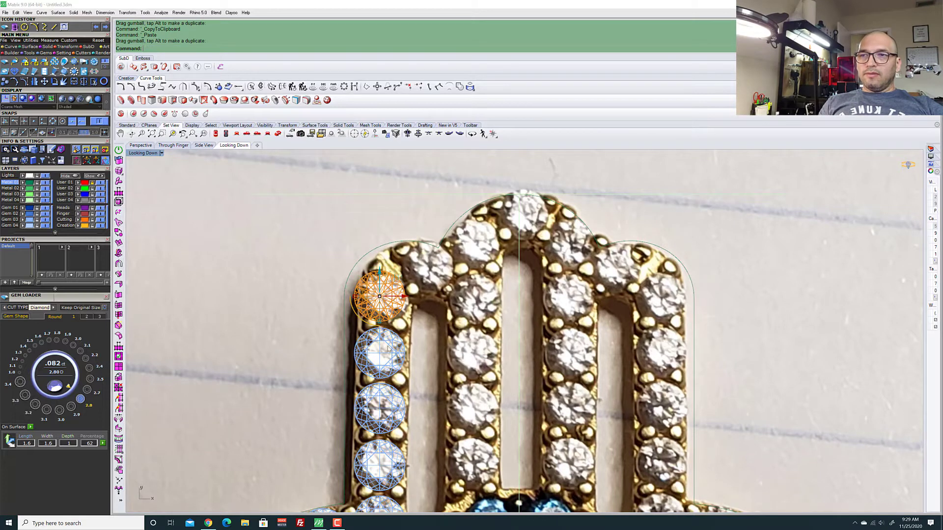
{"action": "scroll", "coordinate": [388, 341], "scroll_direction": "up", "scroll_amount": 5}
{"action": "left_click", "coordinate": [392, 347]}
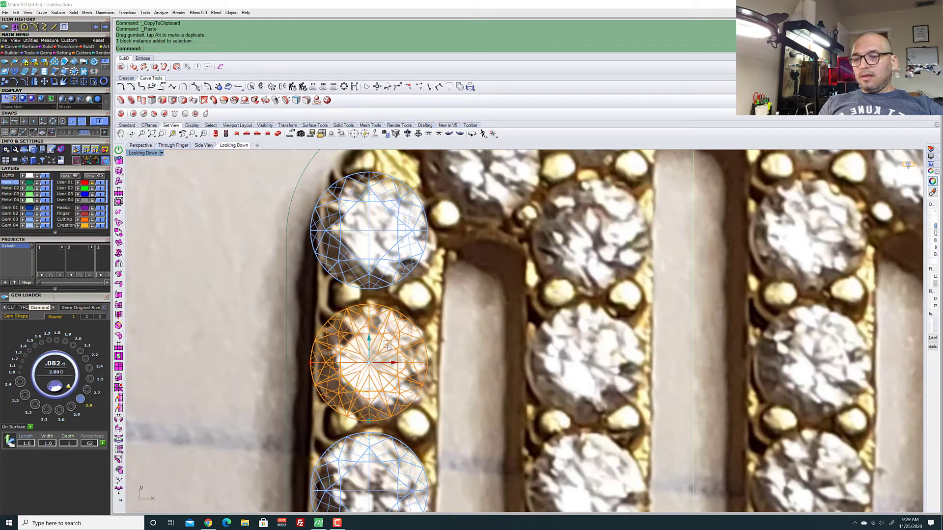
{"action": "key", "text": "ctrl+c"}
{"action": "key", "text": "ctrl+v"}
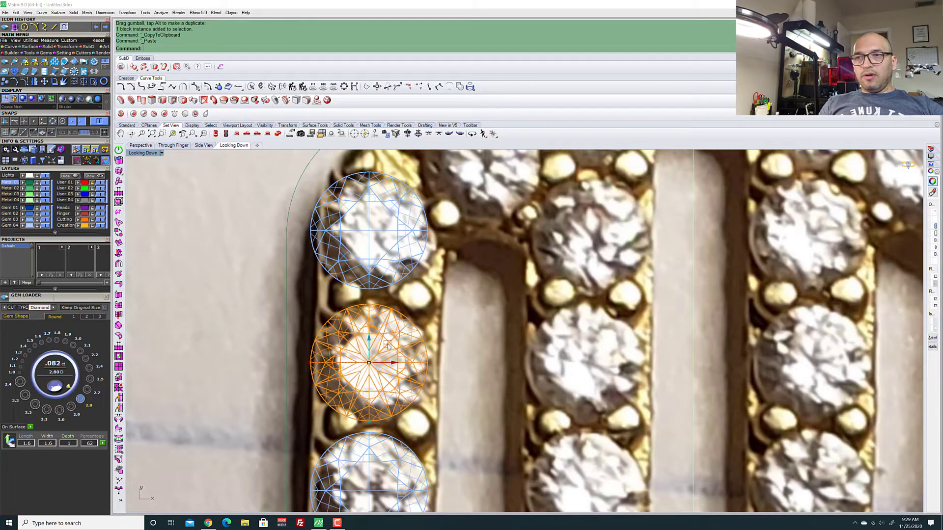
{"action": "left_click_drag", "start_coordinate": [388, 346], "coordinate": [387, 386]}
{"action": "scroll", "coordinate": [376, 347], "scroll_direction": "down", "scroll_amount": 3}
{"action": "scroll", "coordinate": [383, 388], "scroll_direction": "up", "scroll_amount": 3}
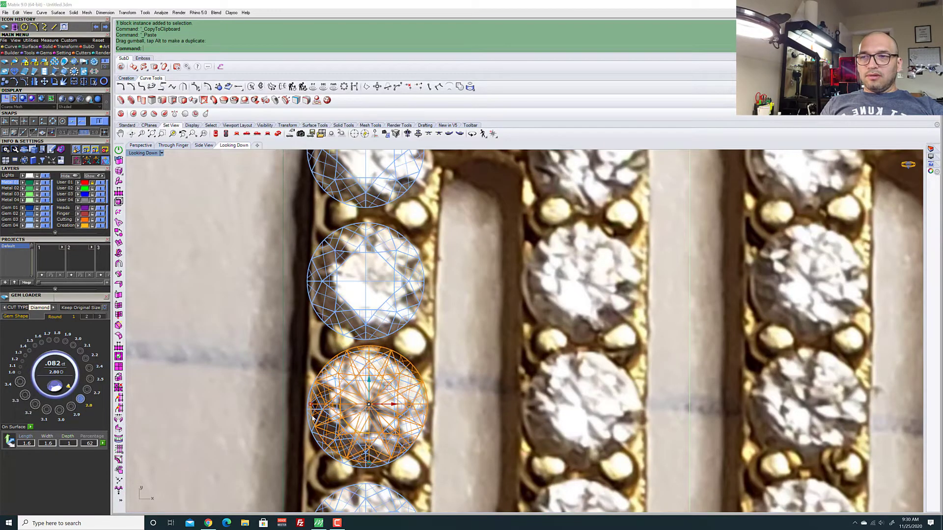
{"action": "scroll", "coordinate": [313, 418], "scroll_direction": "up", "scroll_amount": 5}
{"action": "scroll", "coordinate": [319, 403], "scroll_direction": "down", "scroll_amount": 5}
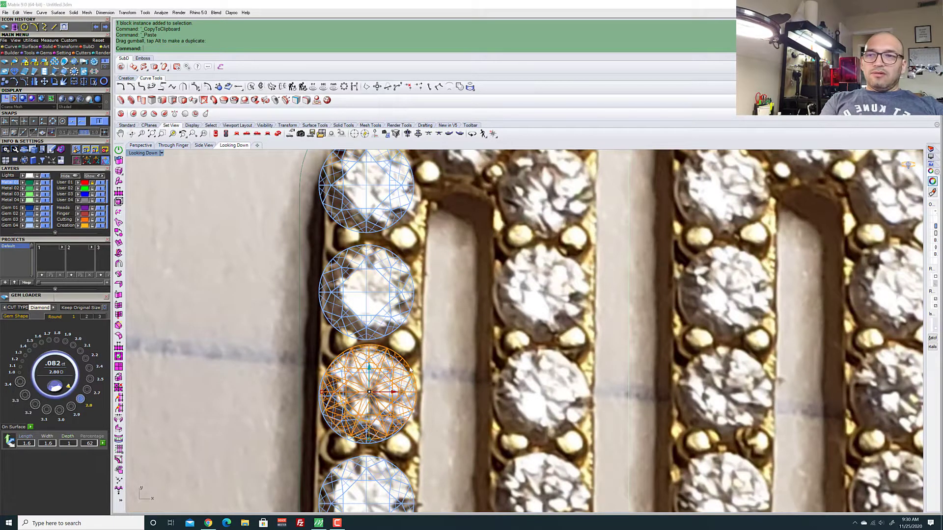
{"action": "key", "text": "Delete"}
Examine the gem column on the leftmost finger for spacing and alignment with the photo's stones and the outline curve
{"action": "scroll", "coordinate": [410, 370], "scroll_direction": "down", "scroll_amount": 5}
{"action": "scroll", "coordinate": [344, 319], "scroll_direction": "up", "scroll_amount": 5}
{"action": "scroll", "coordinate": [343, 319], "scroll_direction": "down", "scroll_amount": 5}
{"action": "scroll", "coordinate": [391, 281], "scroll_direction": "up", "scroll_amount": 5}
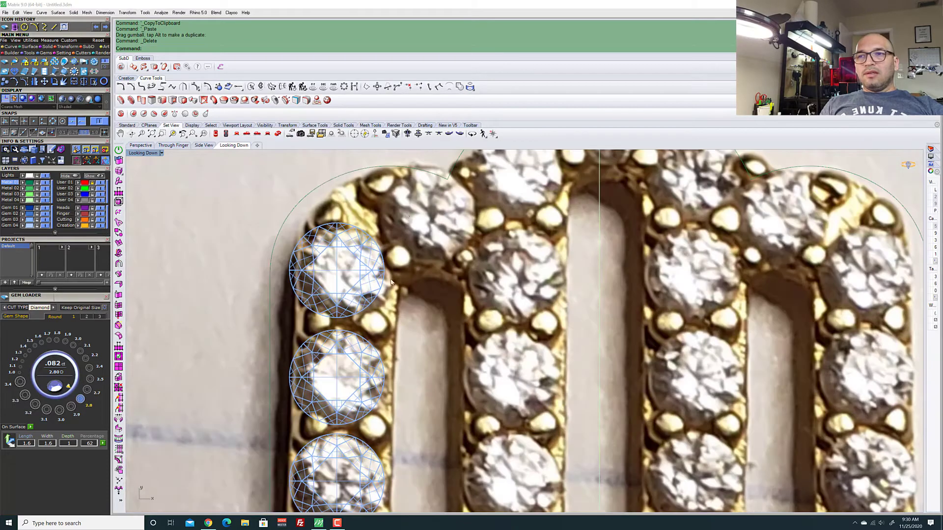
{"action": "scroll", "coordinate": [392, 281], "scroll_direction": "down", "scroll_amount": 5}
{"action": "scroll", "coordinate": [398, 384], "scroll_direction": "up", "scroll_amount": 5}
{"action": "scroll", "coordinate": [376, 328], "scroll_direction": "down", "scroll_amount": 2}
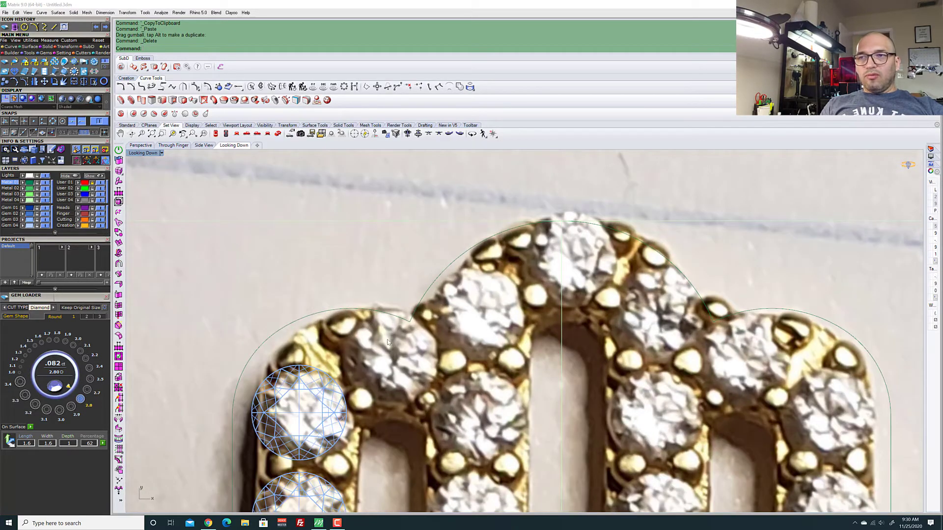
{"action": "scroll", "coordinate": [374, 265], "scroll_direction": "down", "scroll_amount": 2}
{"action": "scroll", "coordinate": [374, 265], "scroll_direction": "down", "scroll_amount": 2}
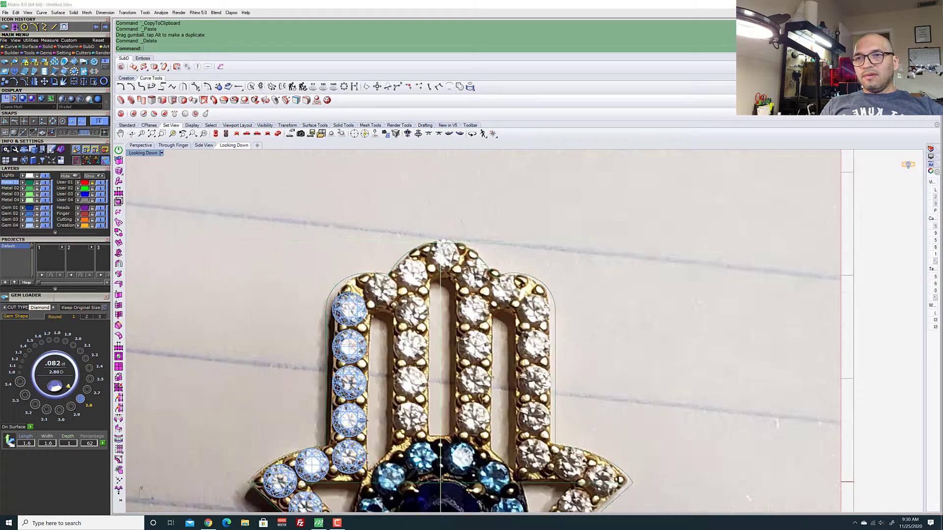
{"action": "scroll", "coordinate": [383, 262], "scroll_direction": "up", "scroll_amount": 5}
{"action": "scroll", "coordinate": [389, 240], "scroll_direction": "down", "scroll_amount": 1}
{"action": "scroll", "coordinate": [389, 240], "scroll_direction": "down", "scroll_amount": 3}
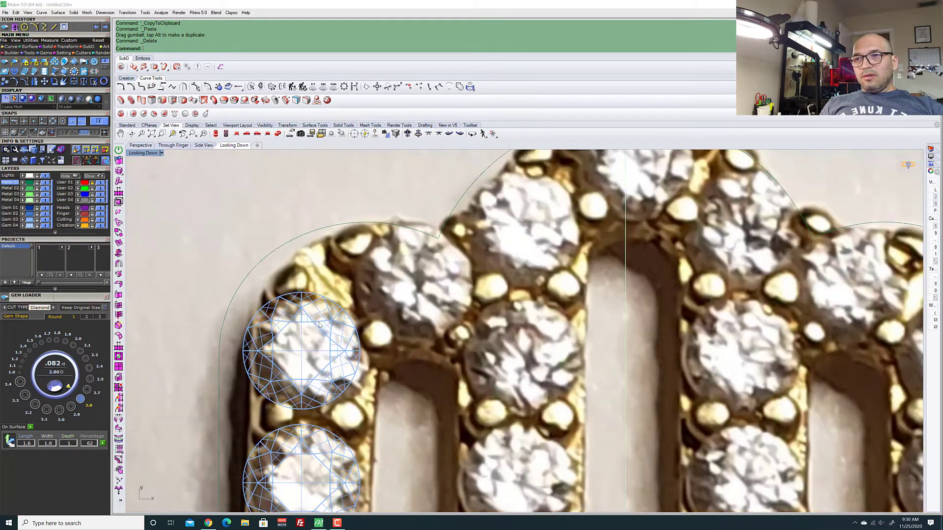
{"action": "scroll", "coordinate": [222, 431], "scroll_direction": "up", "scroll_amount": 5}
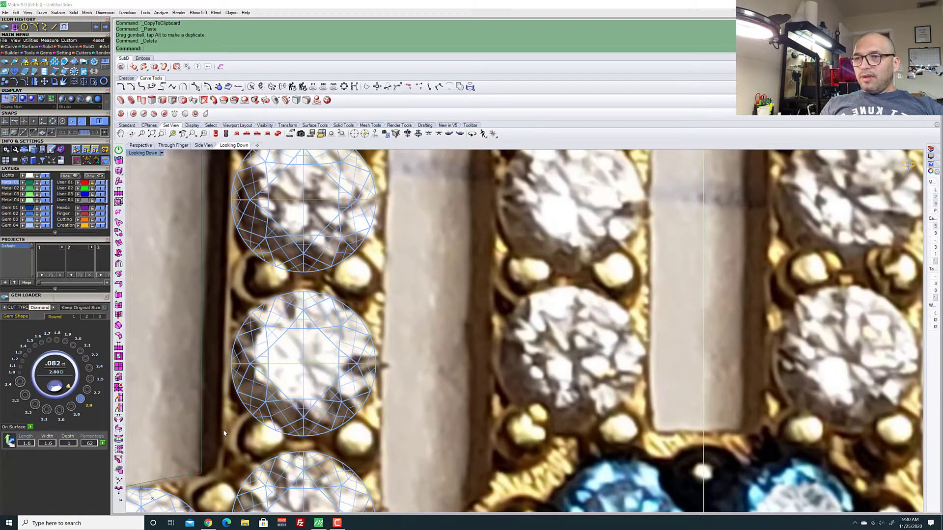
{"action": "scroll", "coordinate": [228, 427], "scroll_direction": "down", "scroll_amount": 3}
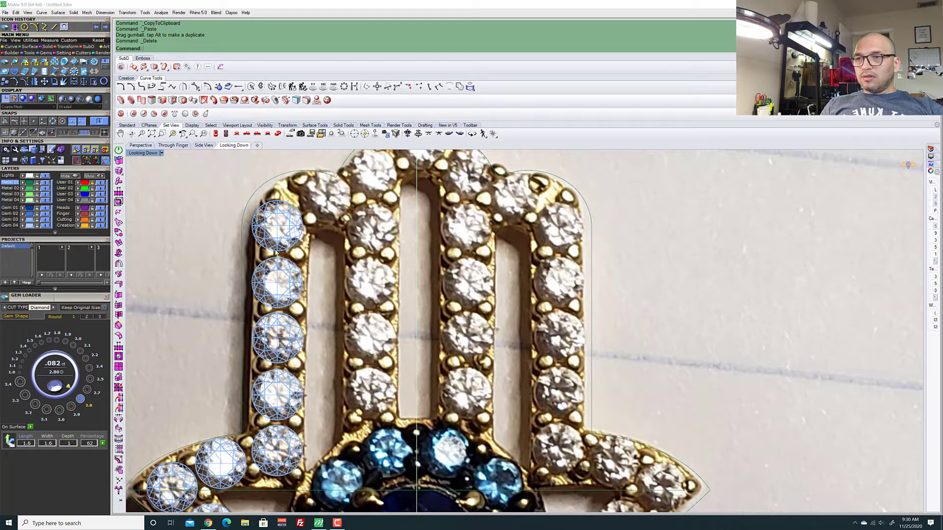
Select all five gems on the leftmost finger and shift the column slightly left toward the outline curve
{"action": "scroll", "coordinate": [261, 452], "scroll_direction": "up", "scroll_amount": 2}
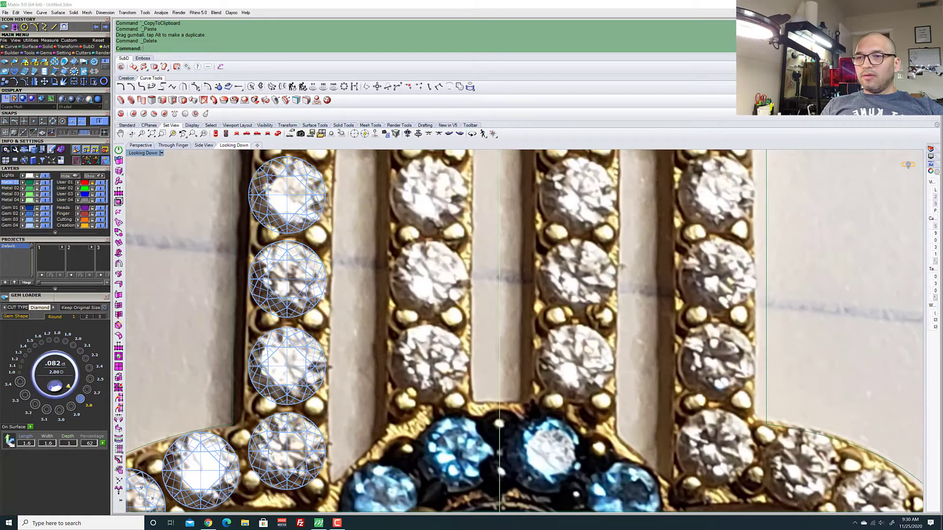
{"action": "left_click", "coordinate": [269, 451]}
{"action": "left_click", "coordinate": [287, 368], "text": "shift"}
{"action": "left_click", "coordinate": [288, 279], "text": "shift"}
{"action": "scroll", "coordinate": [275, 410], "scroll_direction": "down", "scroll_amount": 3}
{"action": "scroll", "coordinate": [248, 340], "scroll_direction": "up", "scroll_amount": 4}
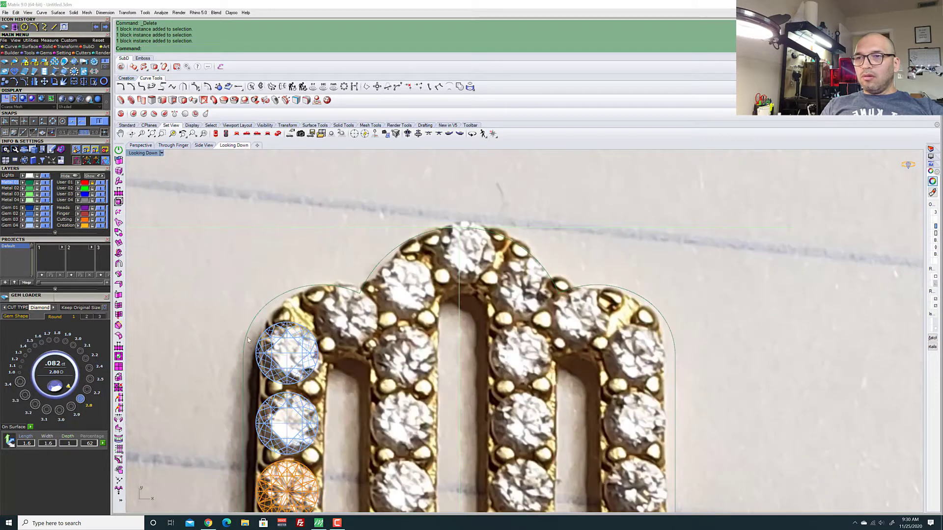
{"action": "left_click_drag", "start_coordinate": [346, 338], "coordinate": [304, 404]}
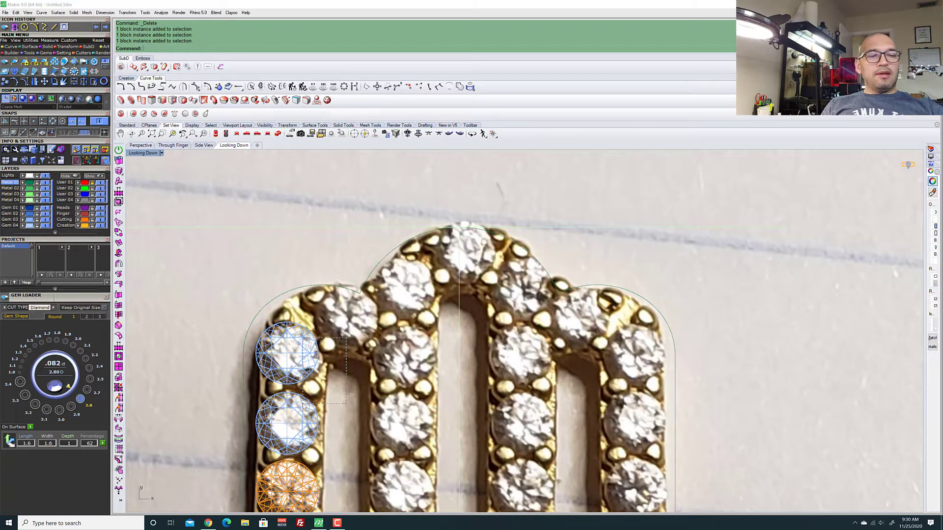
{"action": "left_click_drag", "start_coordinate": [303, 404], "coordinate": [329, 374]}
{"action": "mouse_move", "coordinate": [285, 445]}
{"action": "left_mouse_down"}
{"action": "mouse_move", "coordinate": [311, 379]}
{"action": "mouse_move", "coordinate": [288, 443]}
{"action": "mouse_move", "coordinate": [282, 430]}
{"action": "mouse_move", "coordinate": [284, 449]}
{"action": "left_mouse_up"}
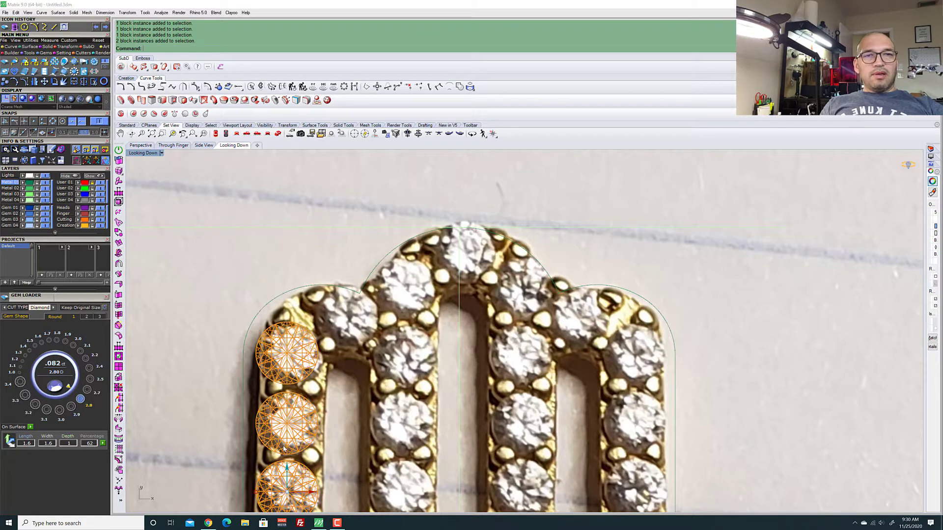
{"action": "scroll", "coordinate": [284, 337], "scroll_direction": "down", "scroll_amount": 3}
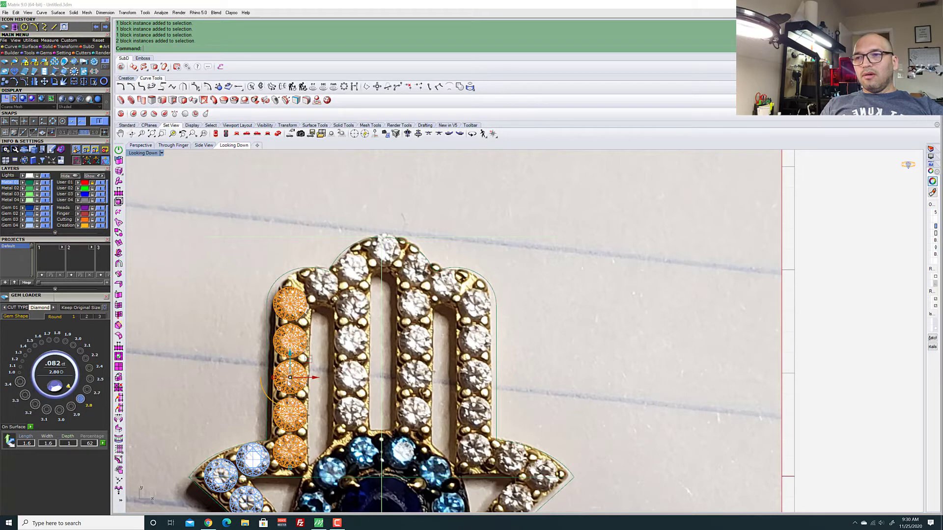
{"action": "scroll", "coordinate": [290, 382], "scroll_direction": "up", "scroll_amount": 4}
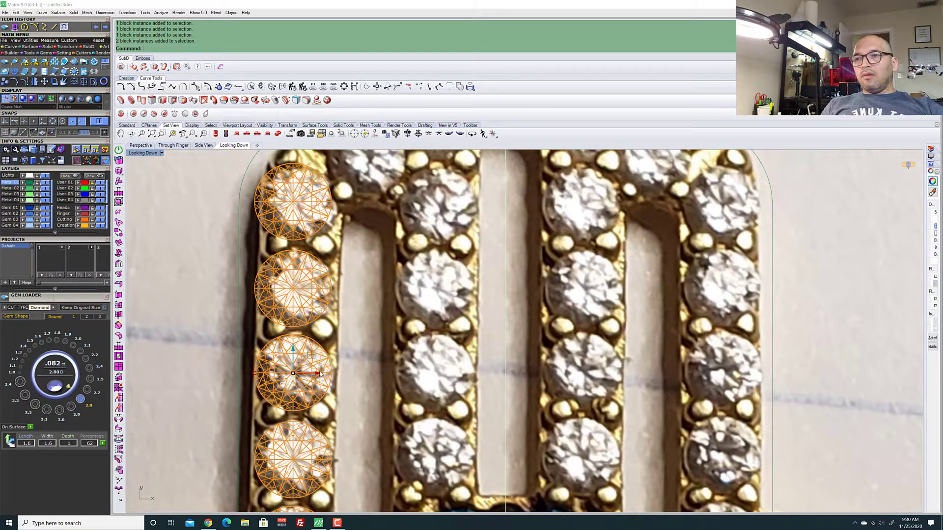
{"action": "left_click_drag", "start_coordinate": [319, 374], "coordinate": [311, 374]}
{"action": "scroll", "coordinate": [270, 244], "scroll_direction": "down", "scroll_amount": 5}
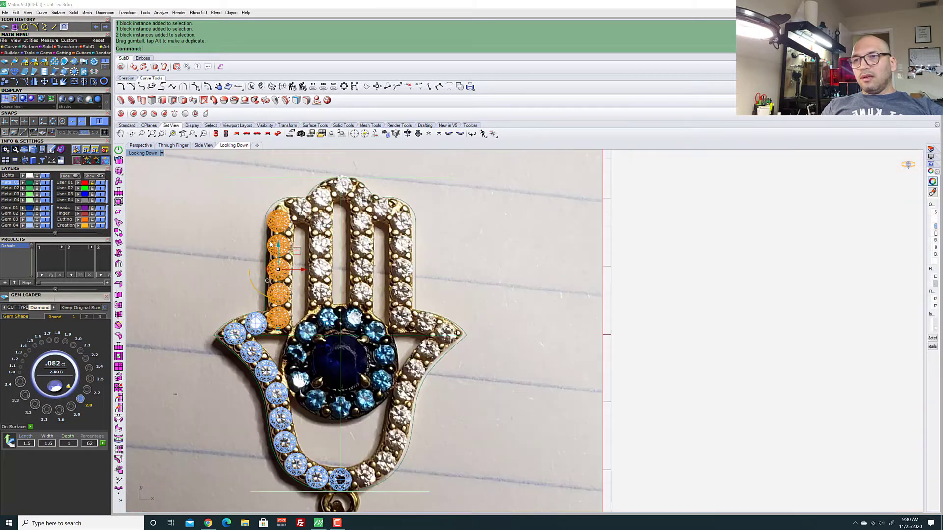
Nudge the gem at the left point and its neighbour along the upper edge slightly left and down
{"action": "scroll", "coordinate": [231, 329], "scroll_direction": "up", "scroll_amount": 10}
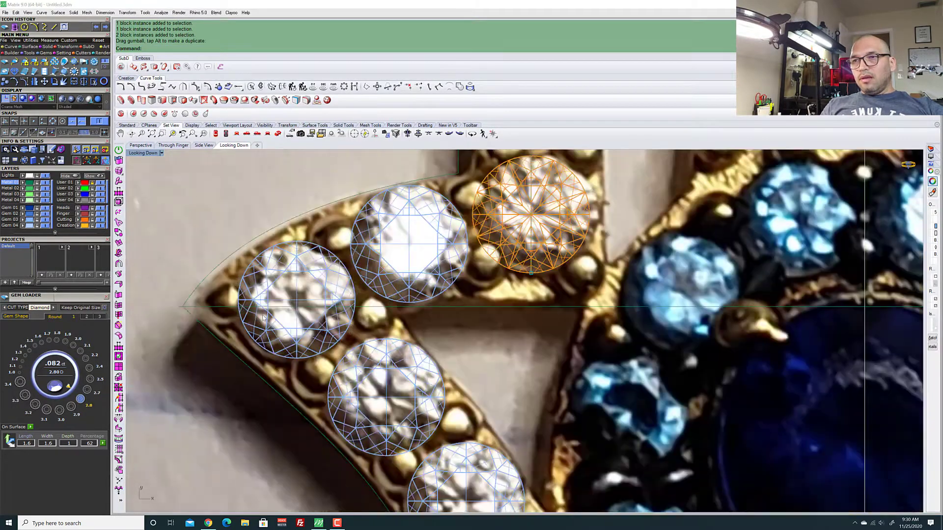
{"action": "left_click", "coordinate": [297, 276]}
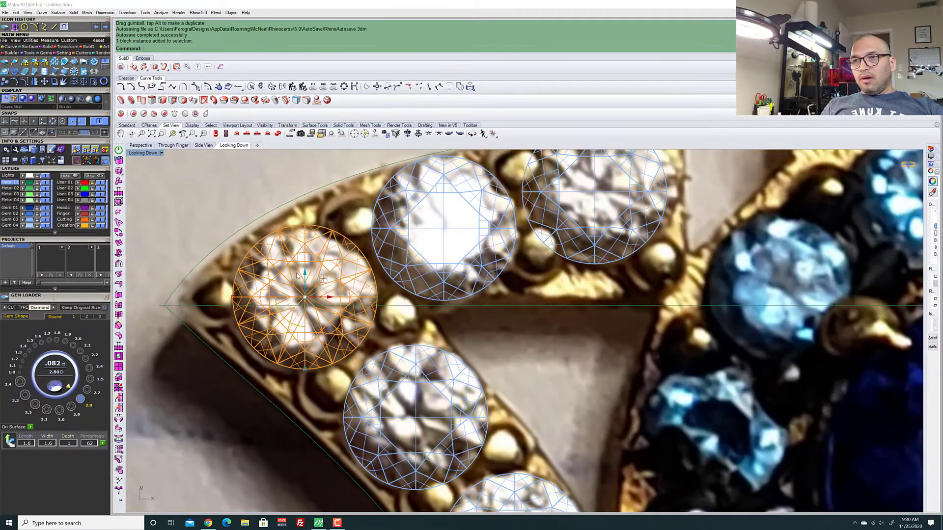
{"action": "left_click_drag", "start_coordinate": [319, 271], "coordinate": [312, 275]}
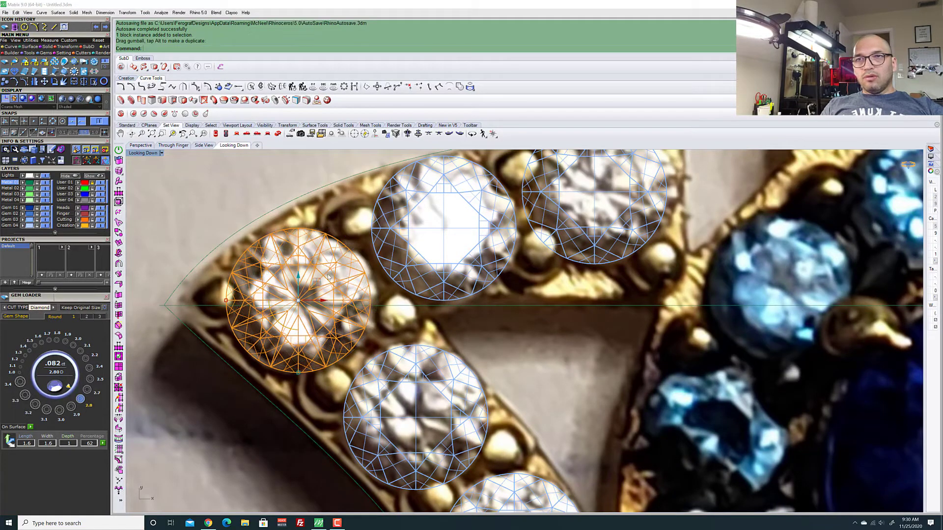
{"action": "left_click", "coordinate": [426, 228]}
{"action": "left_click_drag", "start_coordinate": [463, 207], "coordinate": [459, 209]}
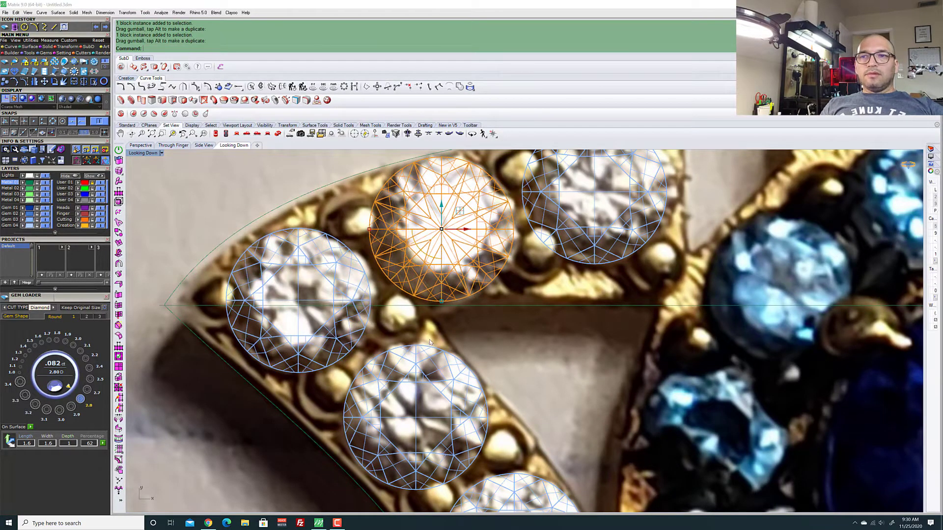
Copy the top gem of the leftmost finger onto the stone bridging the first and second fingers
{"action": "scroll", "coordinate": [428, 398], "scroll_direction": "down", "scroll_amount": 12}
{"action": "scroll", "coordinate": [429, 398], "scroll_direction": "down", "scroll_amount": 5}
{"action": "scroll", "coordinate": [378, 307], "scroll_direction": "up", "scroll_amount": 10}
{"action": "left_click", "coordinate": [356, 345]}
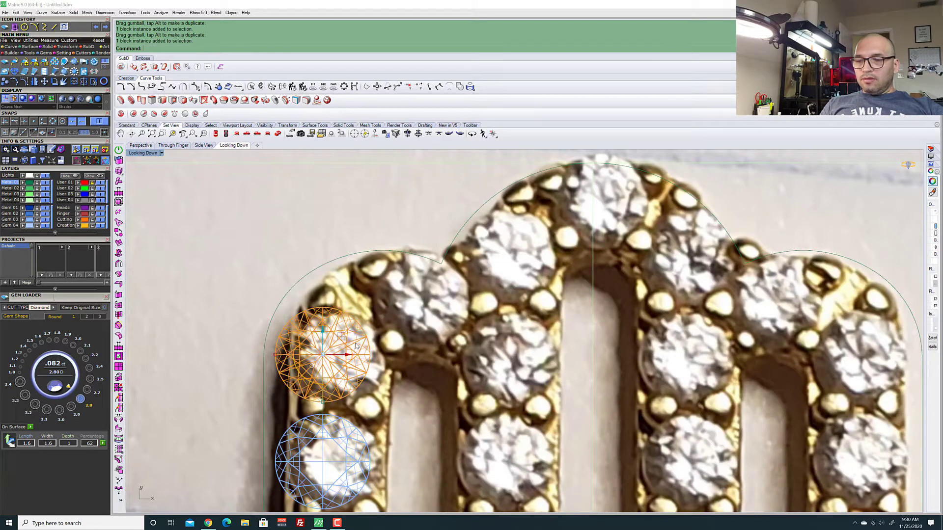
{"action": "key", "text": "ctrl+c"}
{"action": "key", "text": "ctrl+v"}
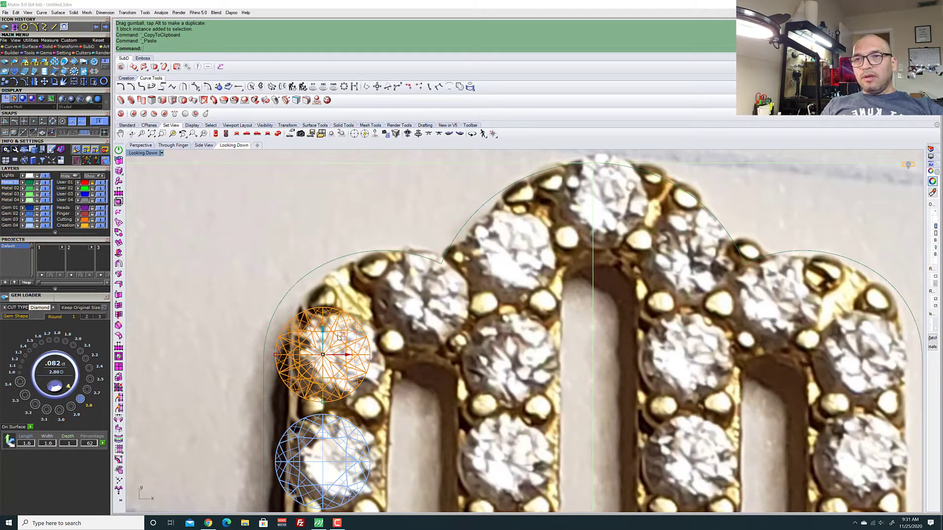
{"action": "left_click_drag", "start_coordinate": [348, 337], "coordinate": [436, 297]}
{"action": "scroll", "coordinate": [417, 285], "scroll_direction": "down", "scroll_amount": 4}
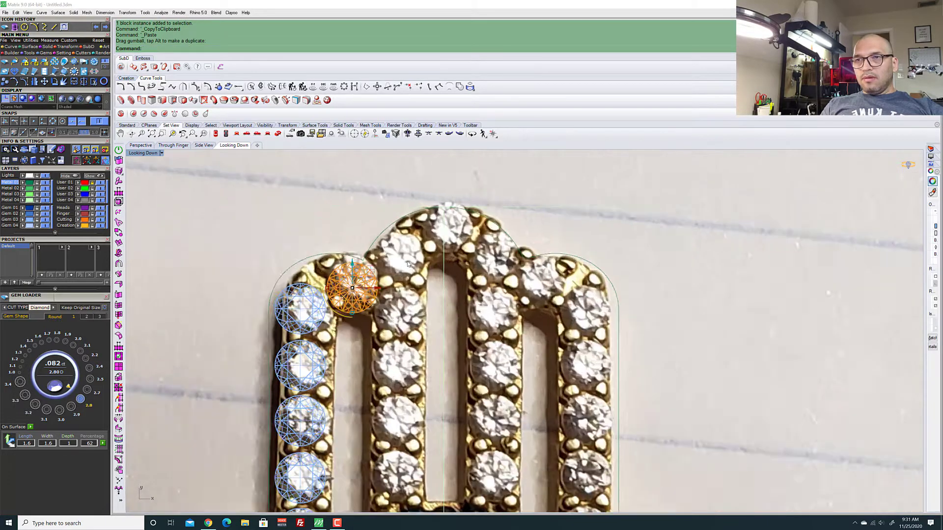
Duplicate the bridging gem onto the top stone of the second finger, and duplicate that one onto the pendant's topmost stone
{"action": "scroll", "coordinate": [401, 265], "scroll_direction": "up", "scroll_amount": 4}
{"action": "key", "text": "ctrl+c"}
{"action": "key", "text": "ctrl+v"}
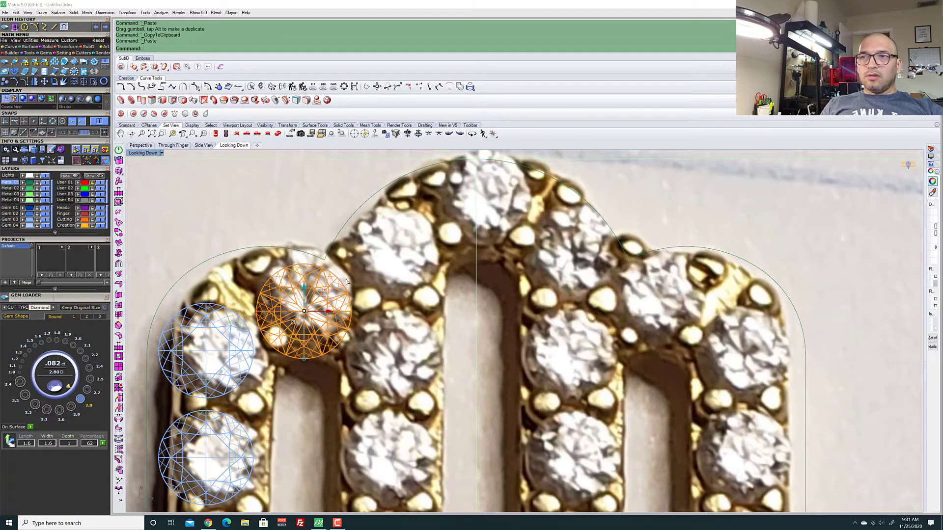
{"action": "left_click_drag", "start_coordinate": [320, 297], "coordinate": [414, 239]}
{"action": "key", "text": "ctrl+c"}
{"action": "key", "text": "ctrl+v"}
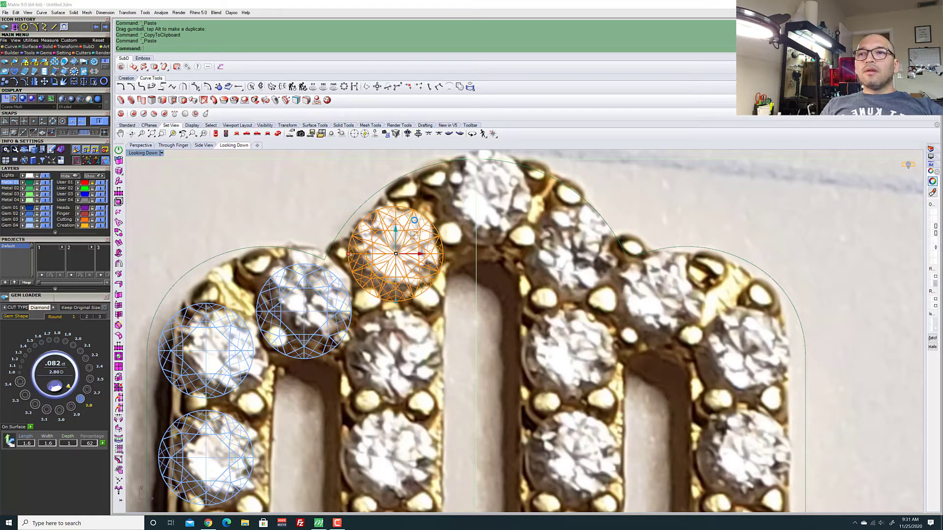
{"action": "scroll", "coordinate": [414, 239], "scroll_direction": "down", "scroll_amount": 4}
{"action": "scroll", "coordinate": [371, 334], "scroll_direction": "up", "scroll_amount": 4}
{"action": "left_click_drag", "start_coordinate": [371, 334], "coordinate": [449, 287]}
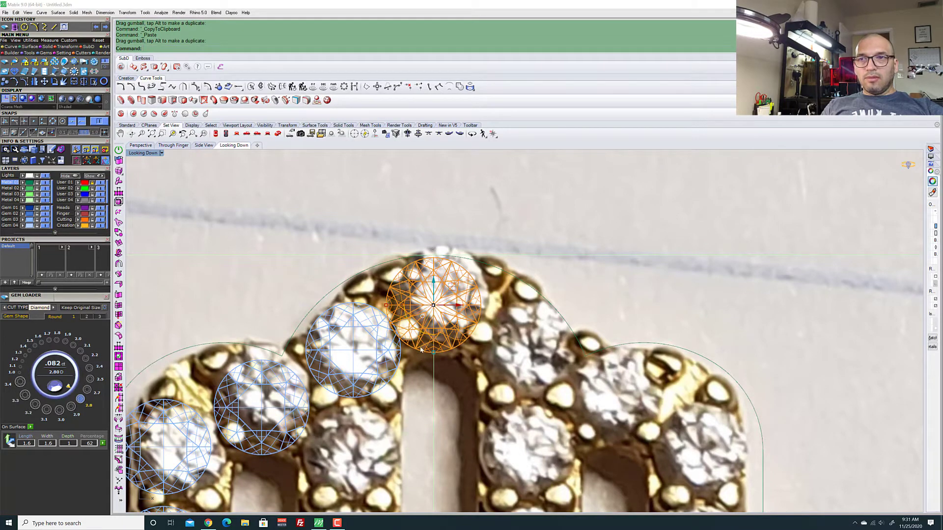
Align the topmost gem's centre with the vertical centre line of the pendant
{"action": "left_click", "coordinate": [434, 372]}
{"action": "scroll", "coordinate": [433, 366], "scroll_direction": "up", "scroll_amount": 2}
{"action": "scroll", "coordinate": [432, 363], "scroll_direction": "up", "scroll_amount": 4}
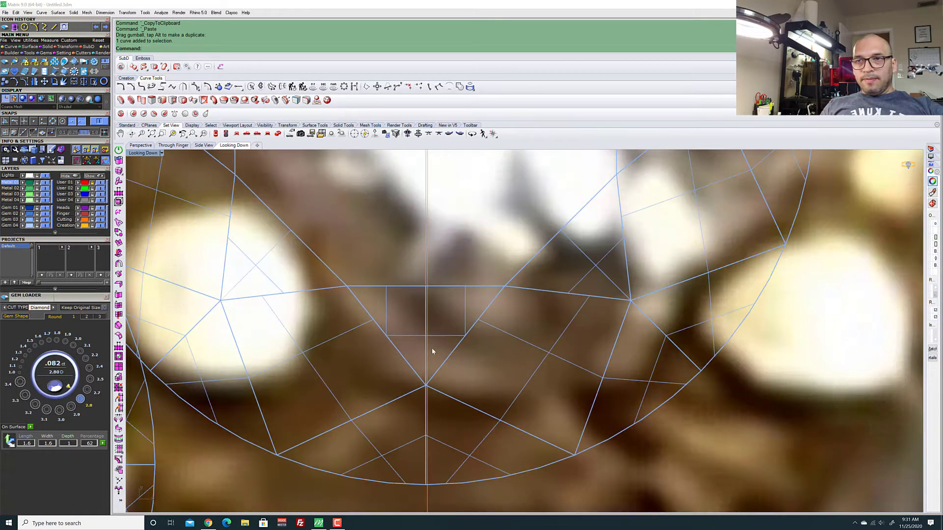
{"action": "left_click", "coordinate": [448, 331]}
{"action": "scroll", "coordinate": [420, 273], "scroll_direction": "down", "scroll_amount": 2}
{"action": "scroll", "coordinate": [421, 272], "scroll_direction": "up", "scroll_amount": 5}
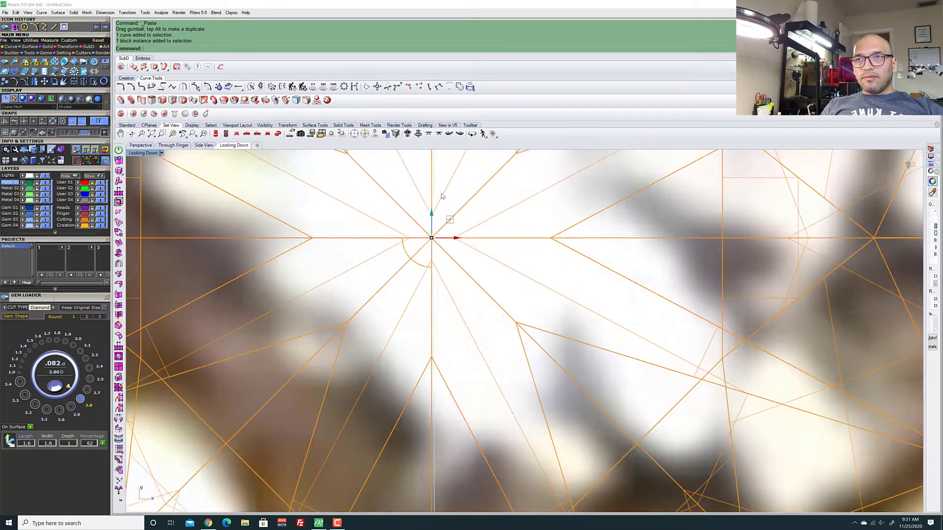
{"action": "left_click_drag", "start_coordinate": [434, 298], "coordinate": [444, 298]}
{"action": "scroll", "coordinate": [453, 233], "scroll_direction": "down", "scroll_amount": 10}
{"action": "scroll", "coordinate": [453, 240], "scroll_direction": "down", "scroll_amount": 6}
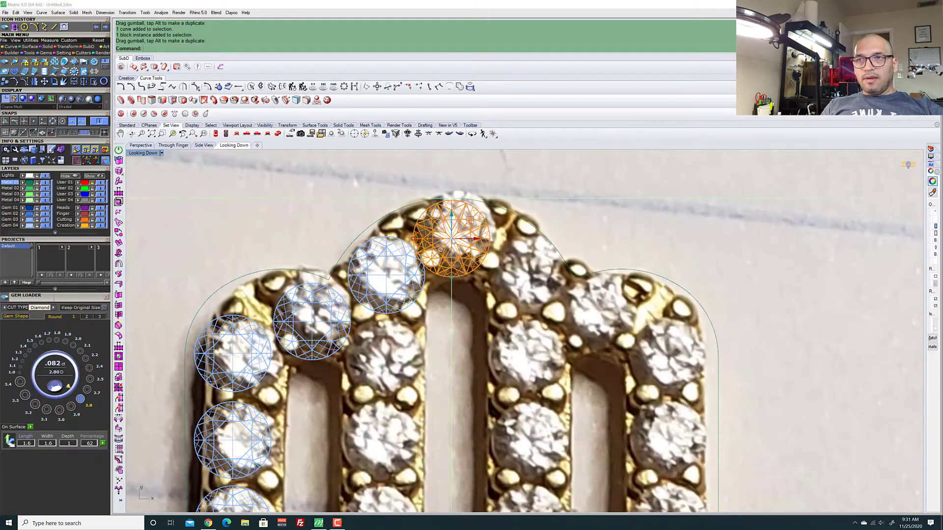
Nudge the second finger's top gem and the bridging gem beside it slightly left and down to even the spacing
{"action": "scroll", "coordinate": [407, 309], "scroll_direction": "up", "scroll_amount": 5}
{"action": "left_click", "coordinate": [407, 309]}
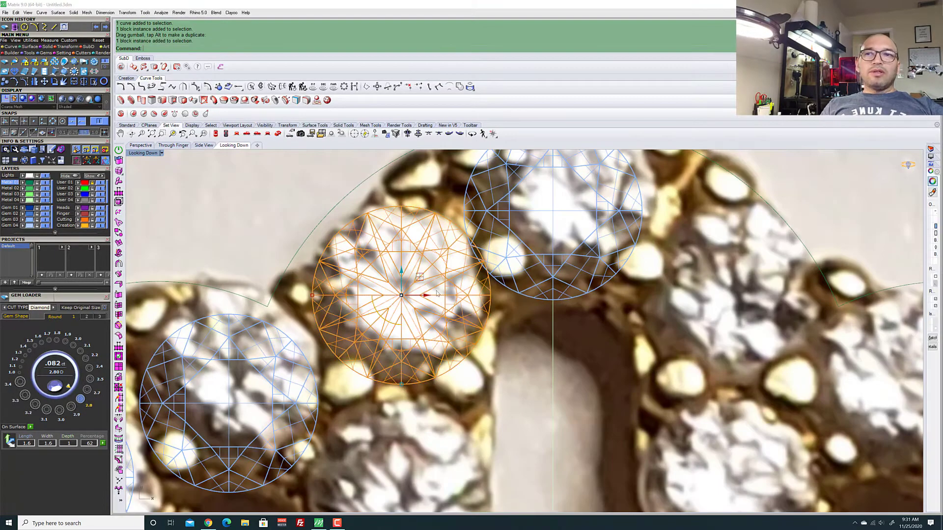
{"action": "left_click_drag", "start_coordinate": [425, 278], "coordinate": [411, 287]}
{"action": "scroll", "coordinate": [512, 277], "scroll_direction": "down", "scroll_amount": 5}
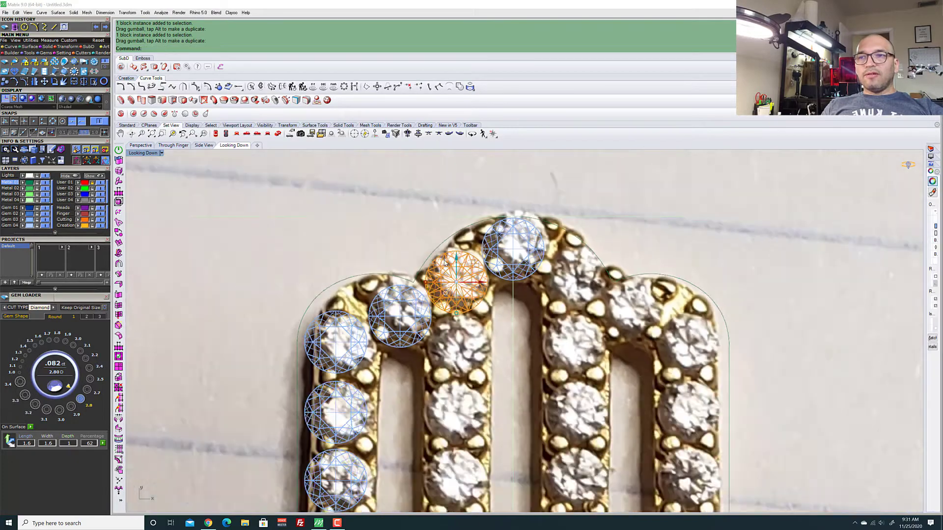
{"action": "scroll", "coordinate": [481, 274], "scroll_direction": "up", "scroll_amount": 5}
{"action": "left_click", "coordinate": [481, 273]}
{"action": "left_click_drag", "start_coordinate": [481, 273], "coordinate": [474, 275]}
{"action": "scroll", "coordinate": [417, 246], "scroll_direction": "down", "scroll_amount": 3}
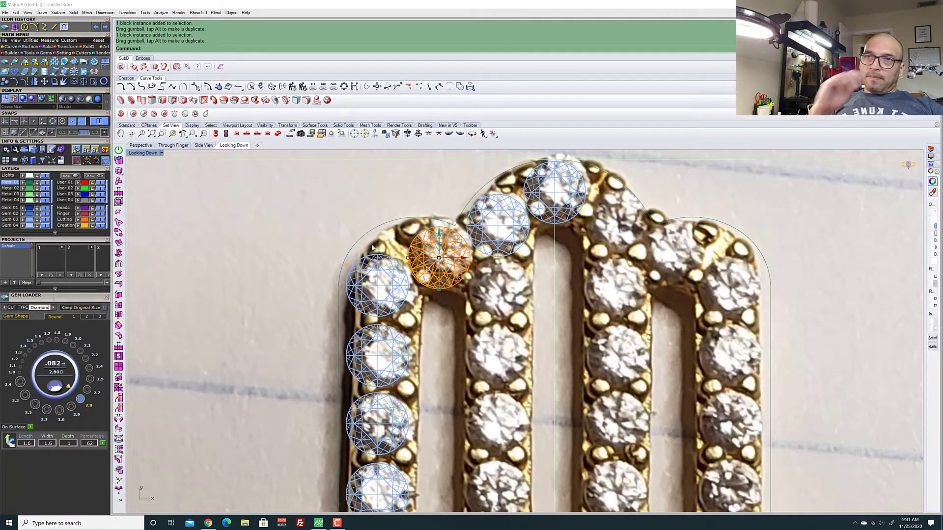
Examine the spacing of the gems across the fingertips against the photo and the outline curve
{"action": "scroll", "coordinate": [372, 224], "scroll_direction": "down", "scroll_amount": 5}
{"action": "scroll", "coordinate": [372, 224], "scroll_direction": "up", "scroll_amount": 6}
{"action": "scroll", "coordinate": [369, 226], "scroll_direction": "down", "scroll_amount": 1}
{"action": "scroll", "coordinate": [369, 225], "scroll_direction": "down", "scroll_amount": 5}
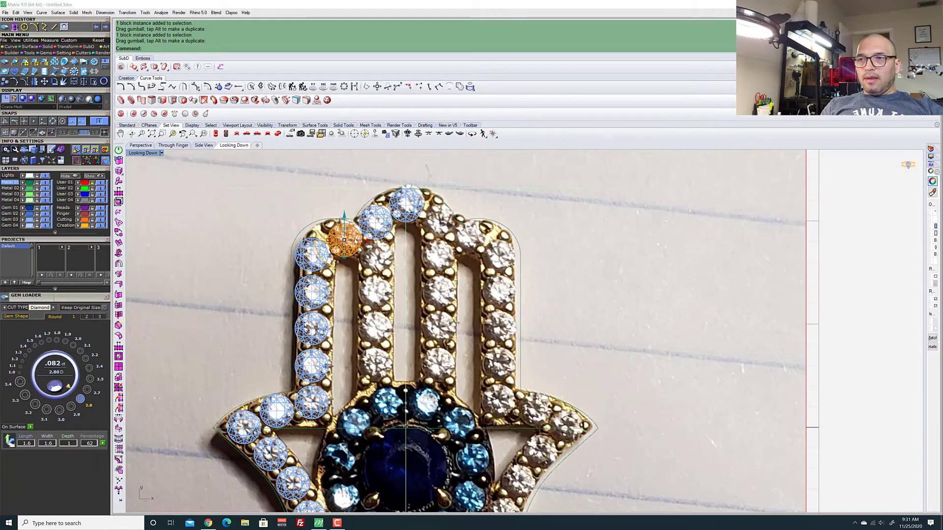
{"action": "scroll", "coordinate": [363, 294], "scroll_direction": "up", "scroll_amount": 4}
{"action": "scroll", "coordinate": [363, 329], "scroll_direction": "down", "scroll_amount": 1}
{"action": "scroll", "coordinate": [363, 329], "scroll_direction": "up", "scroll_amount": 3}
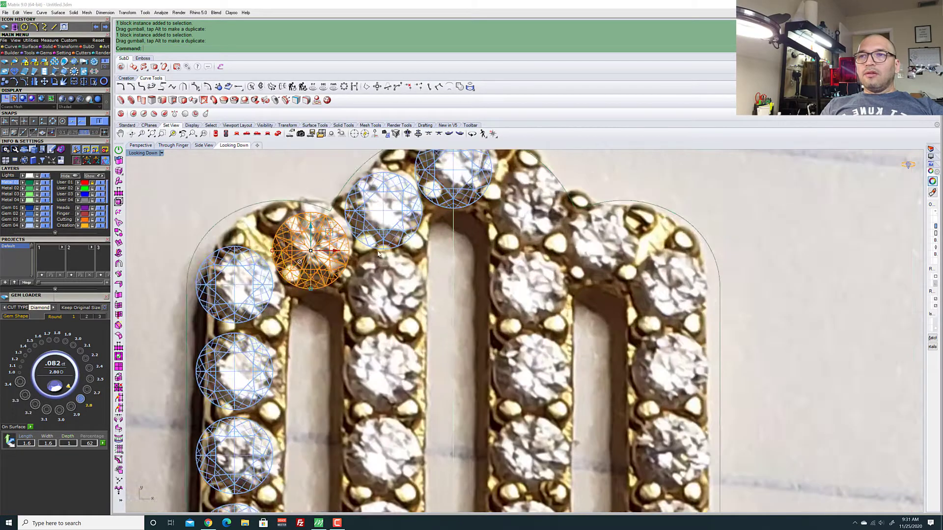
Inspect the gap between the bridging gem and the second finger's top gem, and compare the gem row with the whole pendant
{"action": "scroll", "coordinate": [364, 329], "scroll_direction": "down", "scroll_amount": 3}
{"action": "scroll", "coordinate": [413, 282], "scroll_direction": "up", "scroll_amount": 8}
{"action": "scroll", "coordinate": [412, 283], "scroll_direction": "down", "scroll_amount": 4}
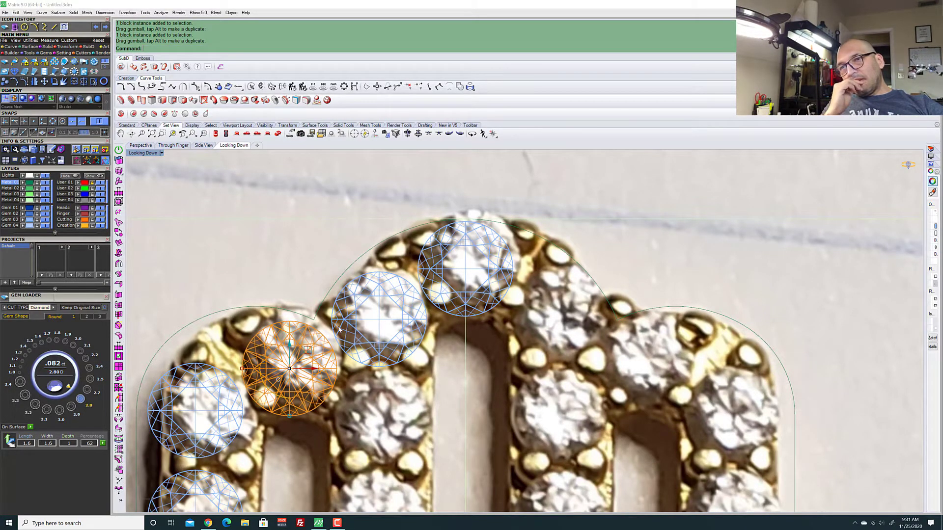
{"action": "scroll", "coordinate": [358, 321], "scroll_direction": "up", "scroll_amount": 5}
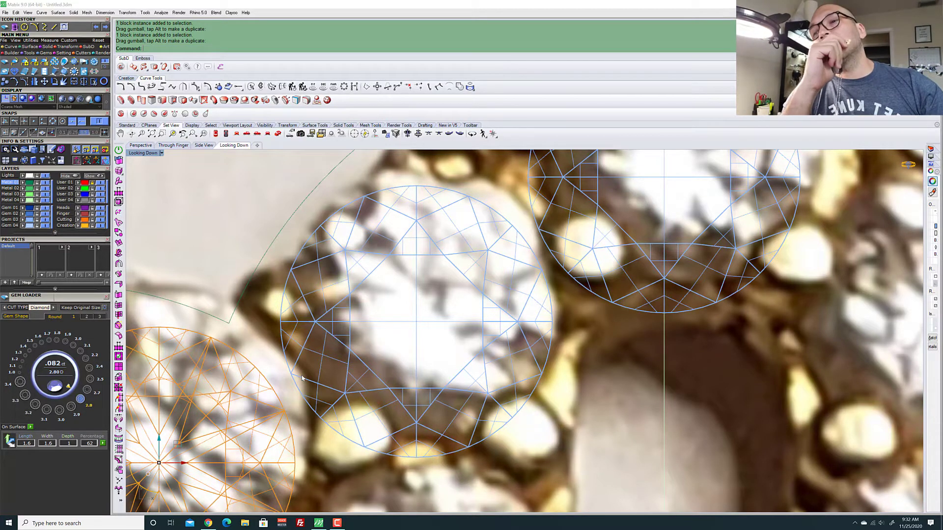
{"action": "scroll", "coordinate": [345, 346], "scroll_direction": "down", "scroll_amount": 5}
{"action": "scroll", "coordinate": [393, 285], "scroll_direction": "down", "scroll_amount": 5}
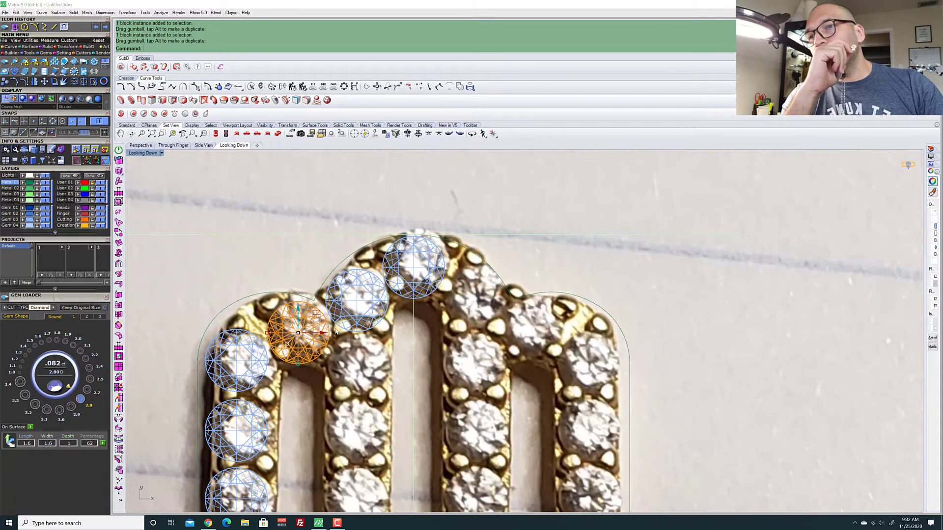
{"action": "scroll", "coordinate": [337, 332], "scroll_direction": "up", "scroll_amount": 6}
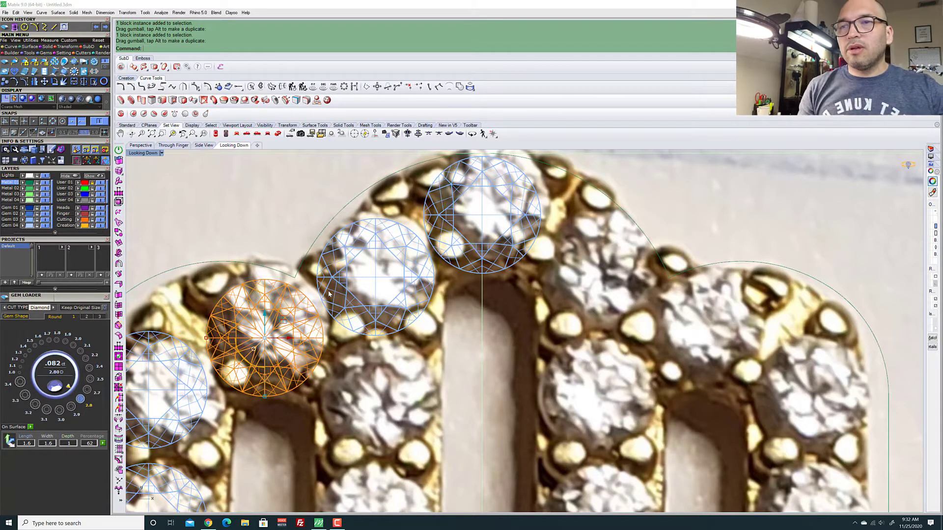
{"action": "scroll", "coordinate": [329, 293], "scroll_direction": "down", "scroll_amount": 5}
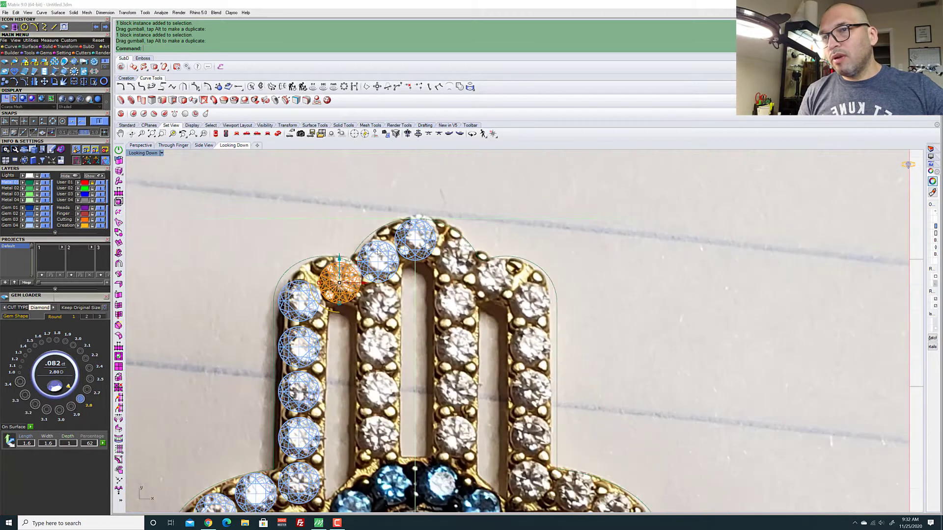
{"action": "scroll", "coordinate": [367, 239], "scroll_direction": "down", "scroll_amount": 5}
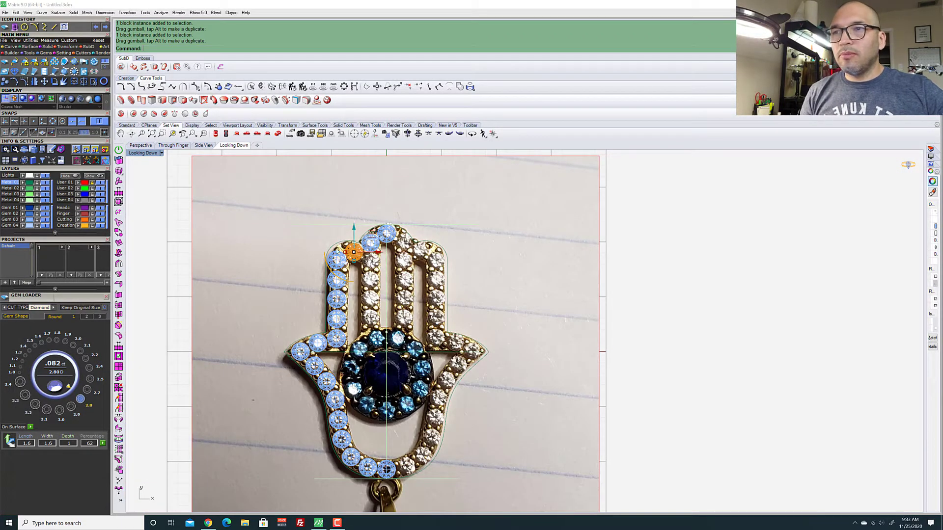
{"action": "scroll", "coordinate": [372, 243], "scroll_direction": "up", "scroll_amount": 5}
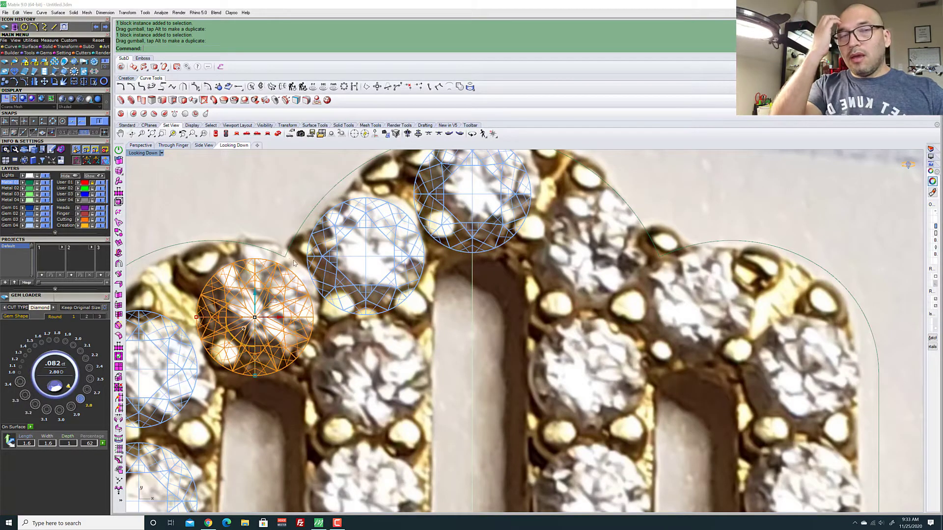
{"action": "scroll", "coordinate": [294, 263], "scroll_direction": "down", "scroll_amount": 5}
{"action": "scroll", "coordinate": [299, 250], "scroll_direction": "down", "scroll_amount": 2}
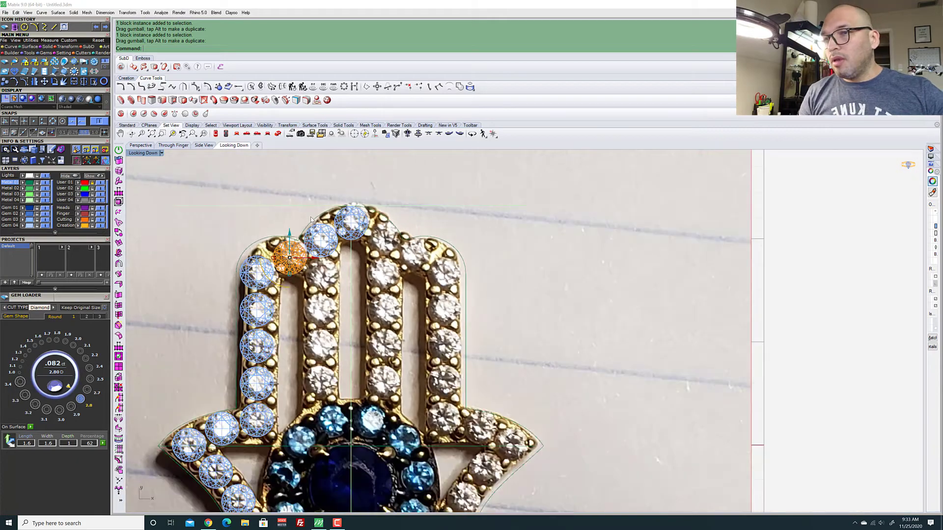
{"action": "scroll", "coordinate": [311, 220], "scroll_direction": "down", "scroll_amount": 3}
{"action": "scroll", "coordinate": [302, 225], "scroll_direction": "up", "scroll_amount": 4}
Deselect the bridging gem and select the hand-shaped outline curve around the pendant
{"action": "left_click", "coordinate": [279, 237]}
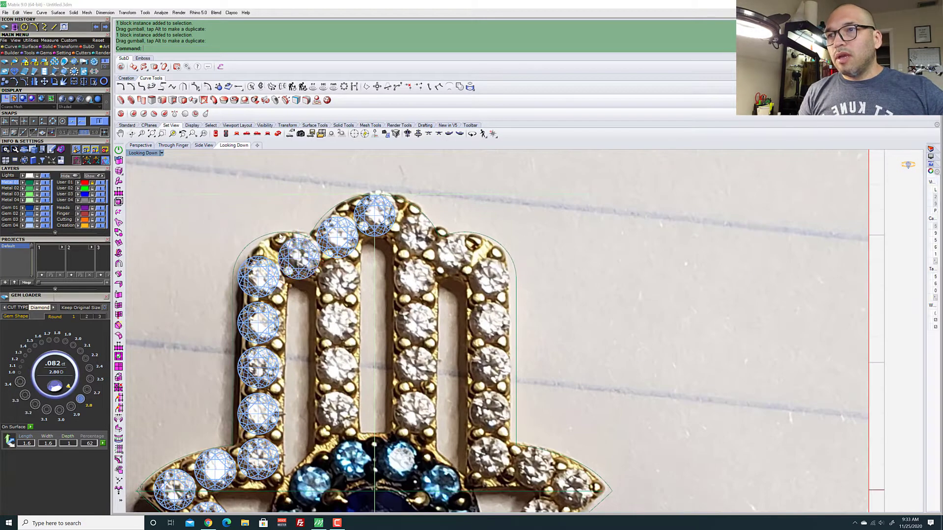
{"action": "left_click", "coordinate": [280, 238]}
{"action": "scroll", "coordinate": [327, 177], "scroll_direction": "down", "scroll_amount": 5}
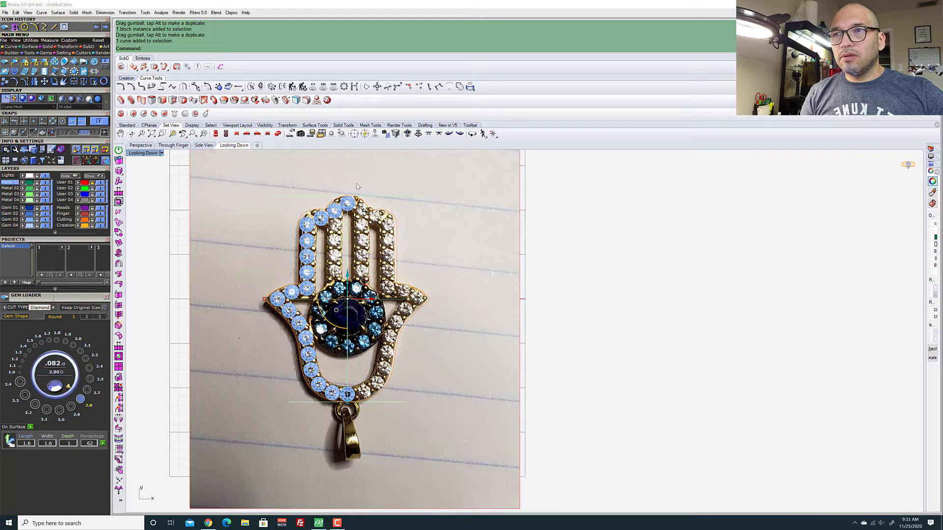
{"action": "scroll", "coordinate": [358, 187], "scroll_direction": "up", "scroll_amount": 3}
{"action": "scroll", "coordinate": [311, 248], "scroll_direction": "up", "scroll_amount": 4}
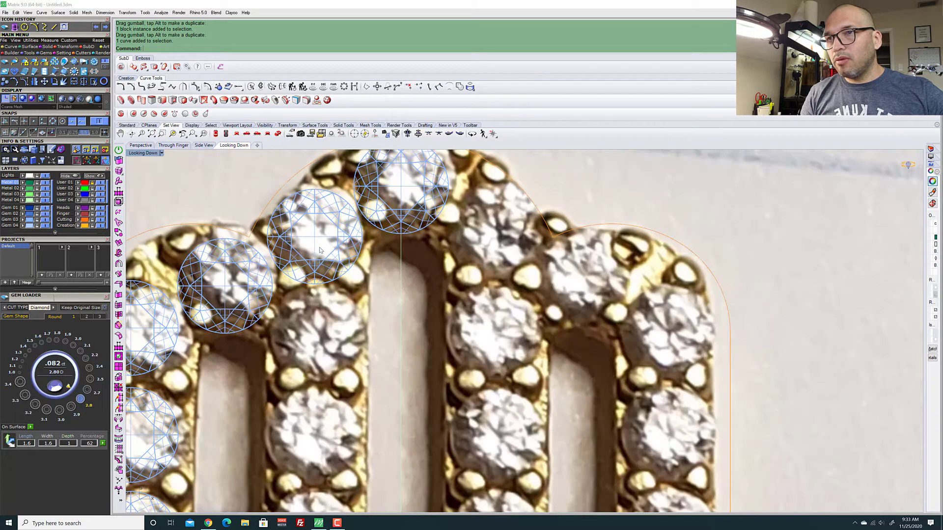
Copy the round gem at the top of the second finger and align the copy over the stone directly below
{"action": "left_click", "coordinate": [315, 248]}
{"action": "scroll", "coordinate": [347, 242], "scroll_direction": "down", "scroll_amount": 2}
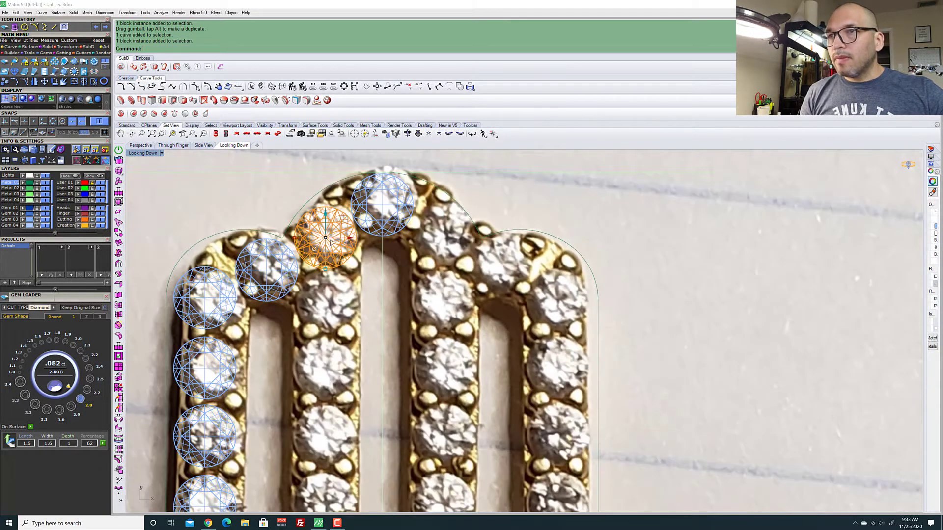
{"action": "key", "text": "ctrl+c"}
{"action": "key", "text": "ctrl+v"}
{"action": "left_click_drag", "start_coordinate": [326, 214], "coordinate": [329, 280]}
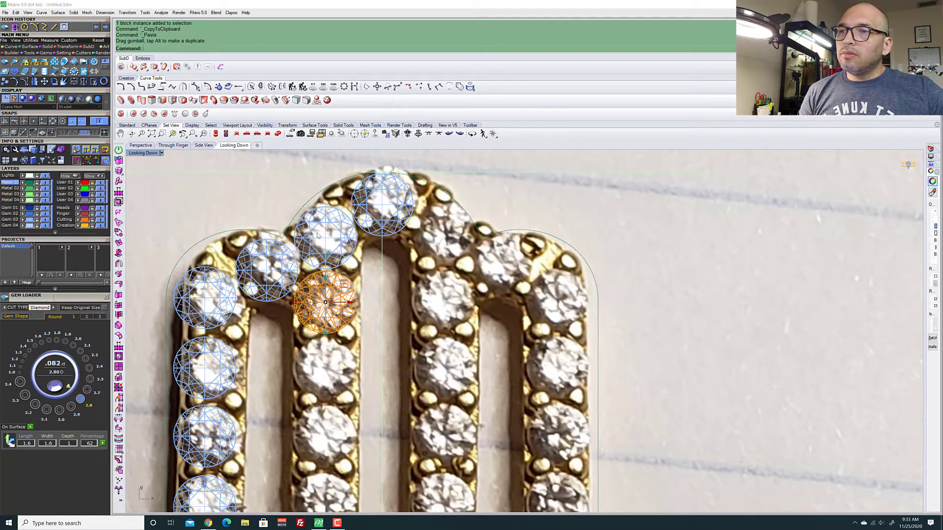
{"action": "scroll", "coordinate": [317, 236], "scroll_direction": "down", "scroll_amount": 5}
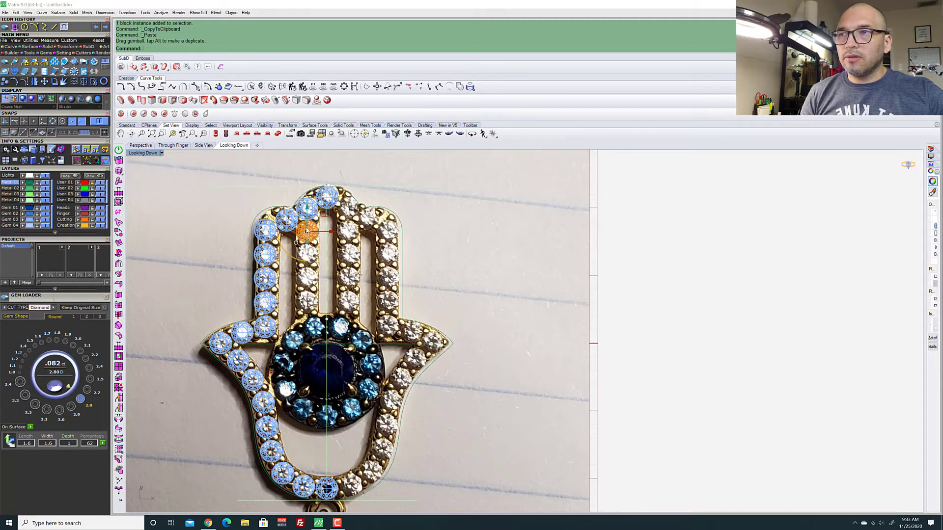
{"action": "scroll", "coordinate": [308, 230], "scroll_direction": "up", "scroll_amount": 5}
{"action": "left_click_drag", "start_coordinate": [309, 226], "coordinate": [308, 229]}
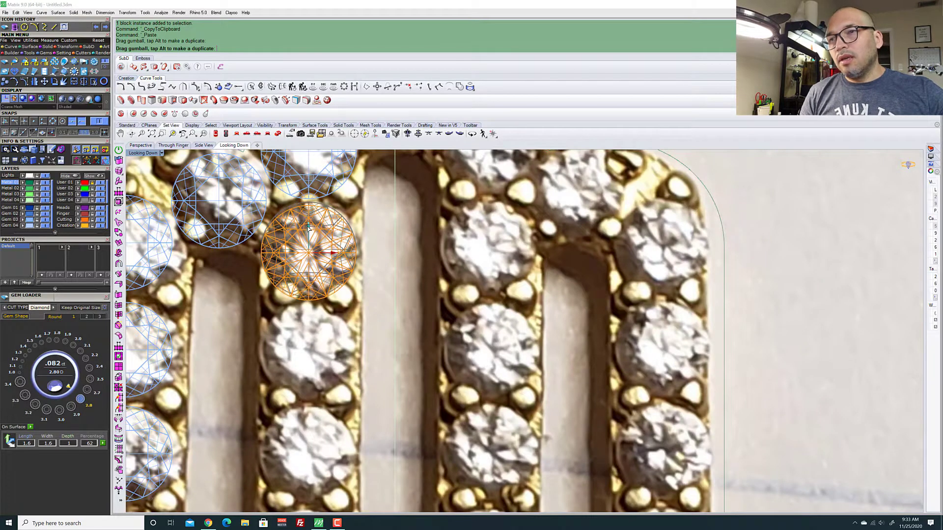
Duplicate the aligned gem onto the second stone beneath the arch in the second finger column
{"action": "key", "text": "ctrl+c"}
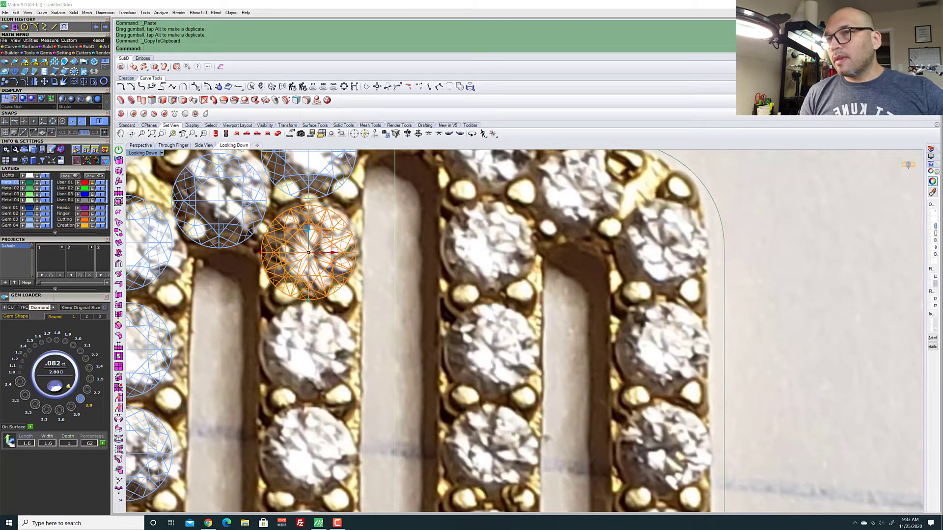
{"action": "key", "text": "ctrl+v"}
{"action": "left_click_drag", "start_coordinate": [309, 228], "coordinate": [311, 333]}
{"action": "scroll", "coordinate": [311, 324], "scroll_direction": "down", "scroll_amount": 5}
{"action": "scroll", "coordinate": [308, 285], "scroll_direction": "up", "scroll_amount": 5}
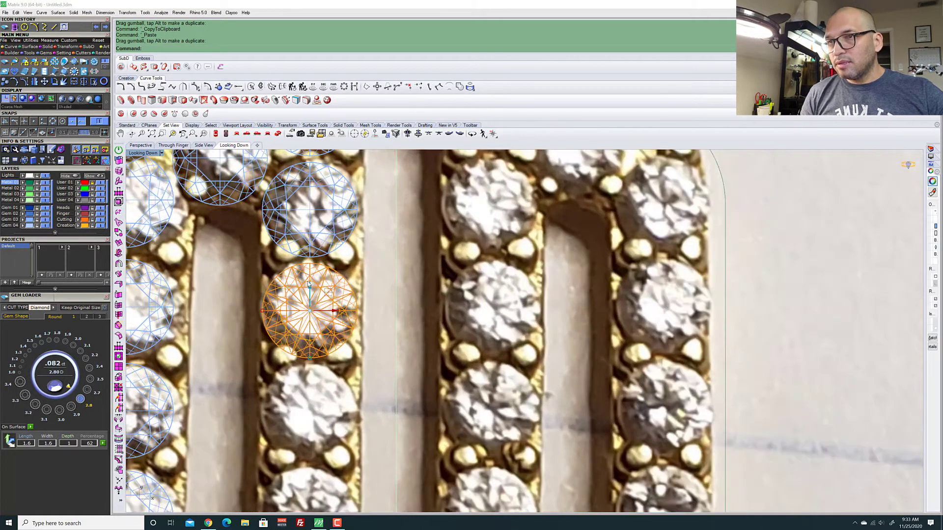
Place and align gem copies over the last two stones of the second finger, ending just above the blue halo
{"action": "scroll", "coordinate": [309, 285], "scroll_direction": "down", "scroll_amount": 3}
{"action": "key", "text": "ctrl+c"}
{"action": "key", "text": "ctrl+v"}
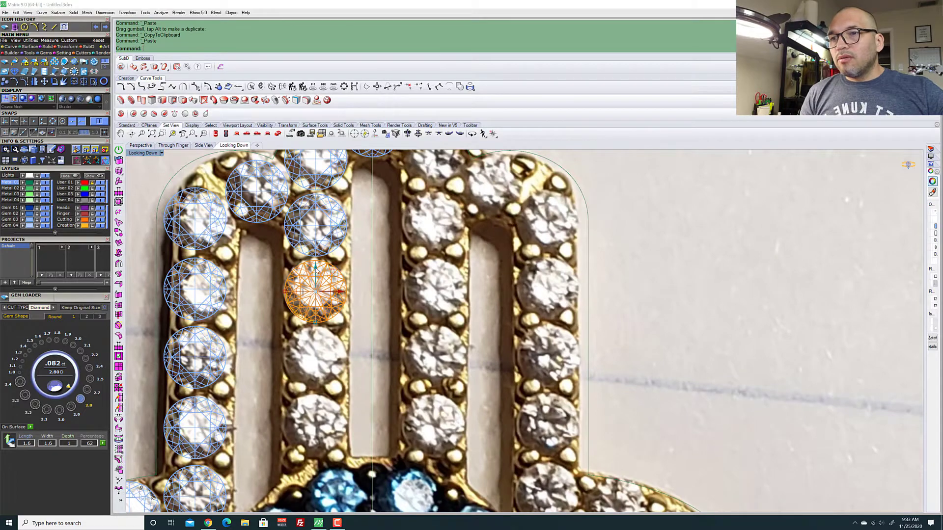
{"action": "left_click_drag", "start_coordinate": [316, 268], "coordinate": [316, 335]}
{"action": "scroll", "coordinate": [317, 335], "scroll_direction": "down", "scroll_amount": 3}
{"action": "scroll", "coordinate": [339, 282], "scroll_direction": "up", "scroll_amount": 6}
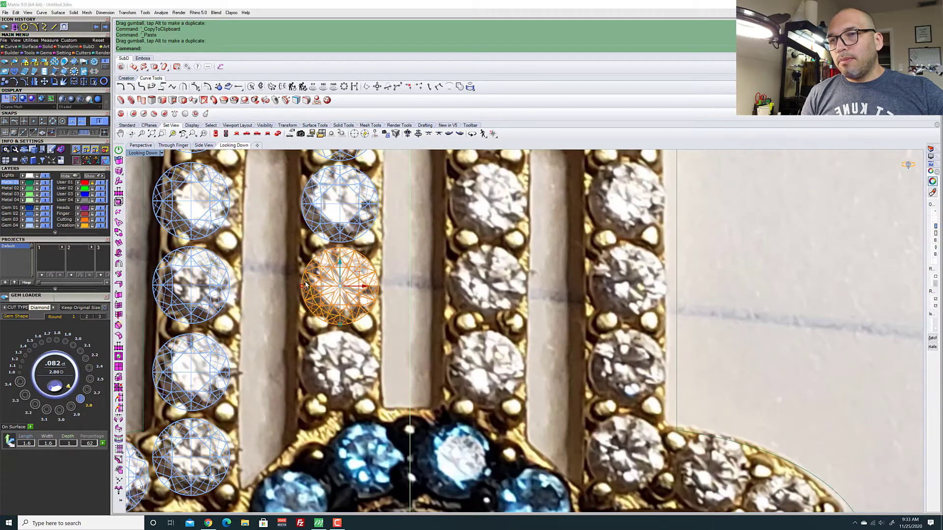
{"action": "scroll", "coordinate": [340, 275], "scroll_direction": "up", "scroll_amount": 2}
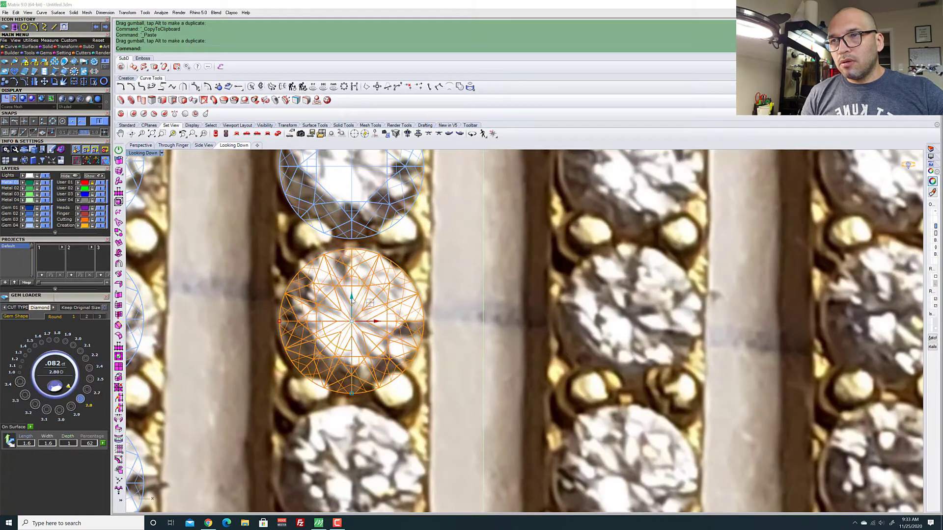
{"action": "left_click_drag", "start_coordinate": [351, 301], "coordinate": [352, 301]}
{"action": "scroll", "coordinate": [356, 249], "scroll_direction": "down", "scroll_amount": 3}
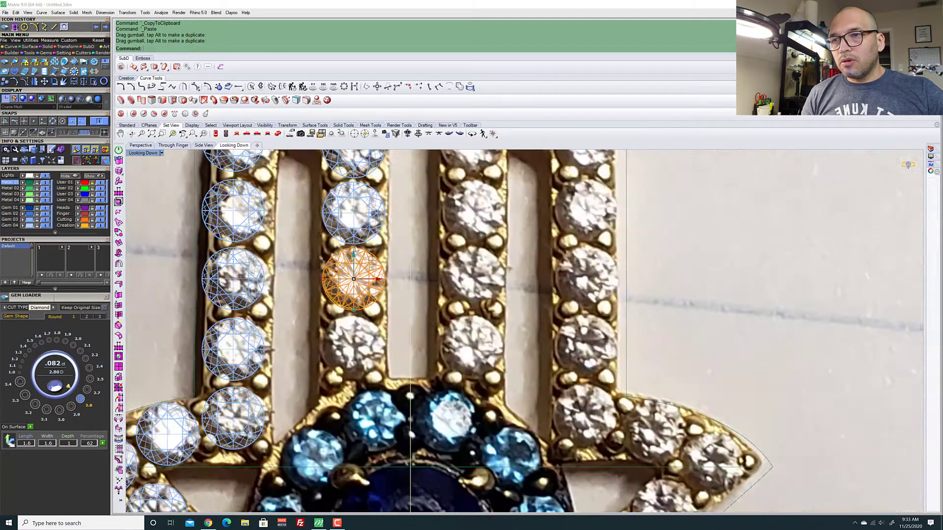
{"action": "scroll", "coordinate": [356, 250], "scroll_direction": "down", "scroll_amount": 1}
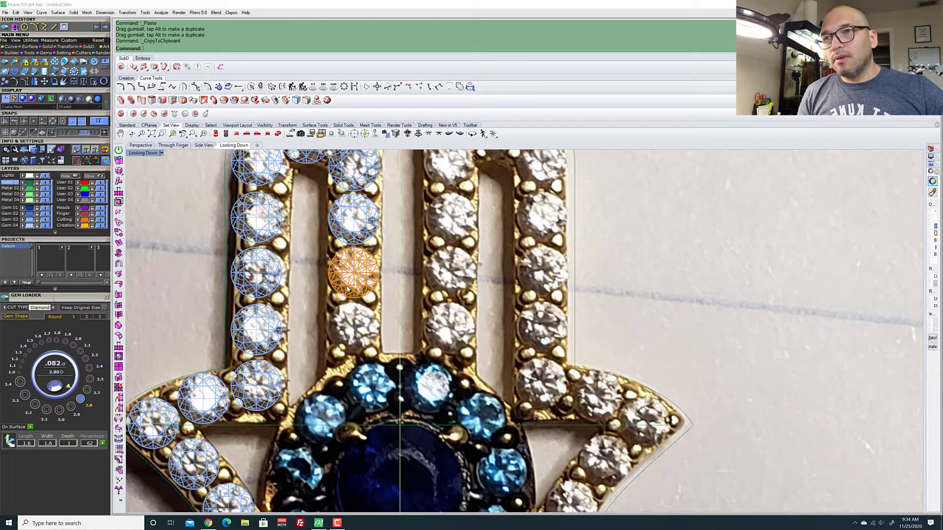
{"action": "left_click_drag", "start_coordinate": [354, 265], "coordinate": [359, 305]}
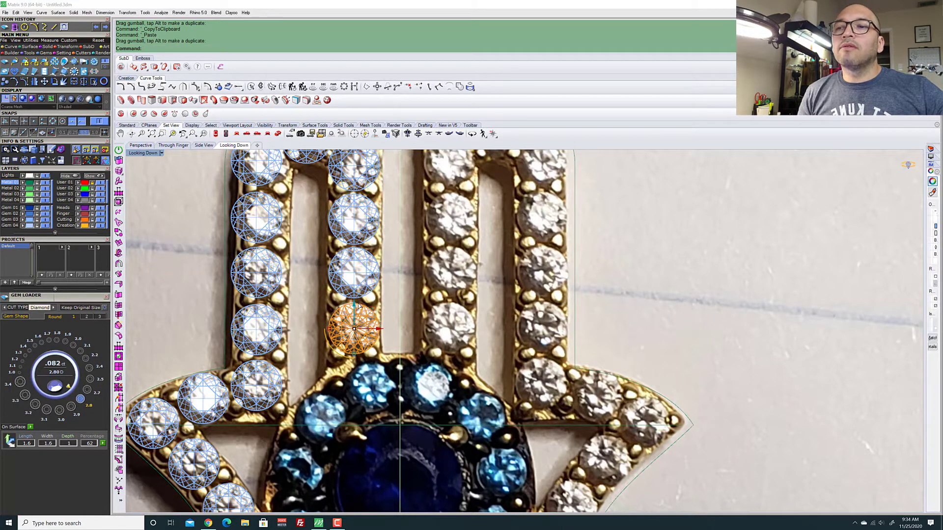
Examine the gem layout on the pendant's left half against the reference photo, from the fingertips down to the bail
{"action": "scroll", "coordinate": [348, 298], "scroll_direction": "down", "scroll_amount": 3}
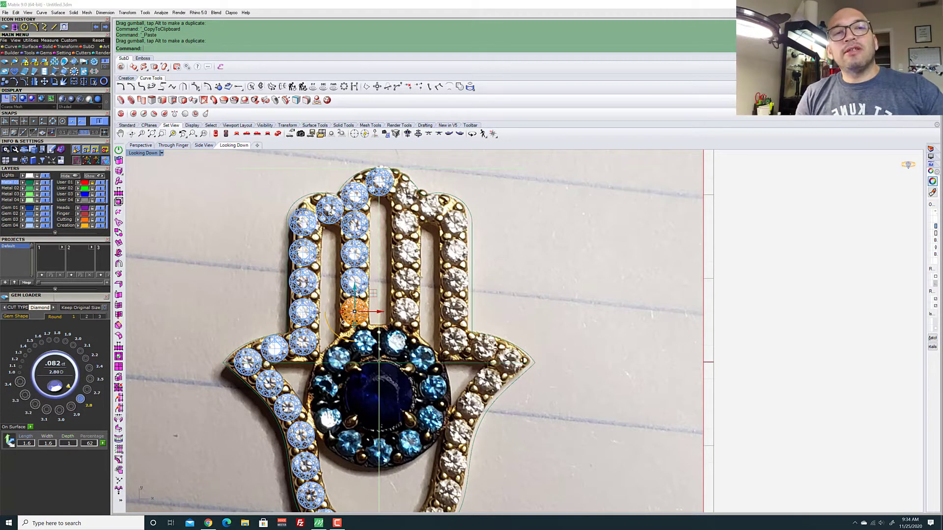
{"action": "scroll", "coordinate": [357, 294], "scroll_direction": "down", "scroll_amount": 5}
{"action": "scroll", "coordinate": [380, 432], "scroll_direction": "up", "scroll_amount": 4}
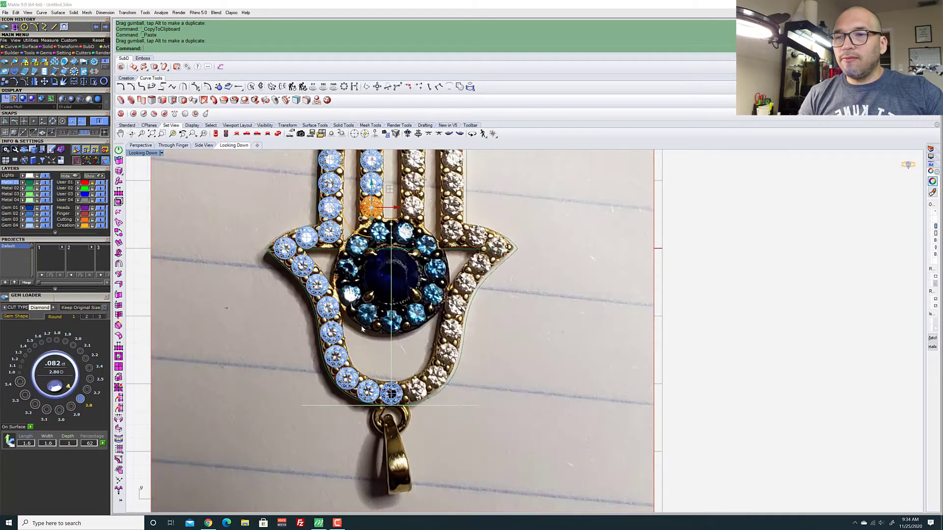
{"action": "scroll", "coordinate": [379, 451], "scroll_direction": "up", "scroll_amount": 3}
{"action": "scroll", "coordinate": [379, 450], "scroll_direction": "down", "scroll_amount": 3}
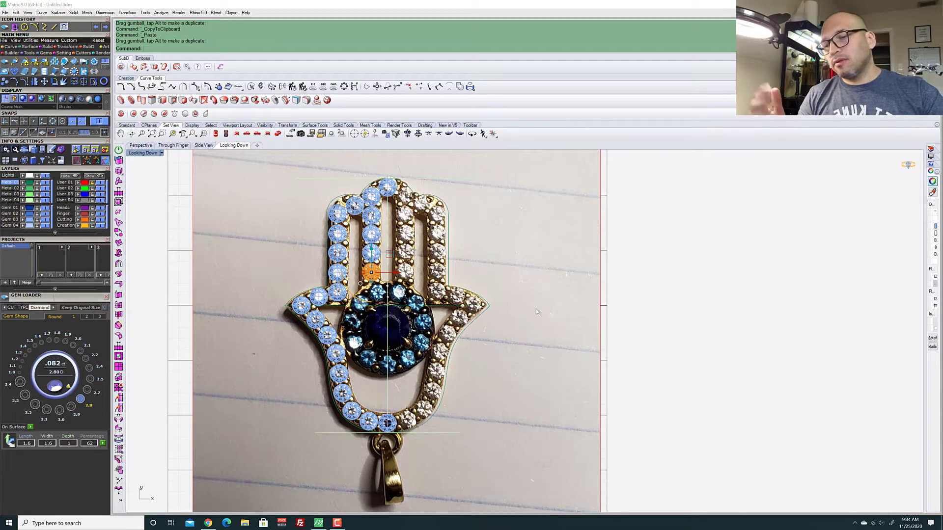
{"action": "scroll", "coordinate": [432, 285], "scroll_direction": "up", "scroll_amount": 5}
{"action": "scroll", "coordinate": [417, 289], "scroll_direction": "down", "scroll_amount": 3}
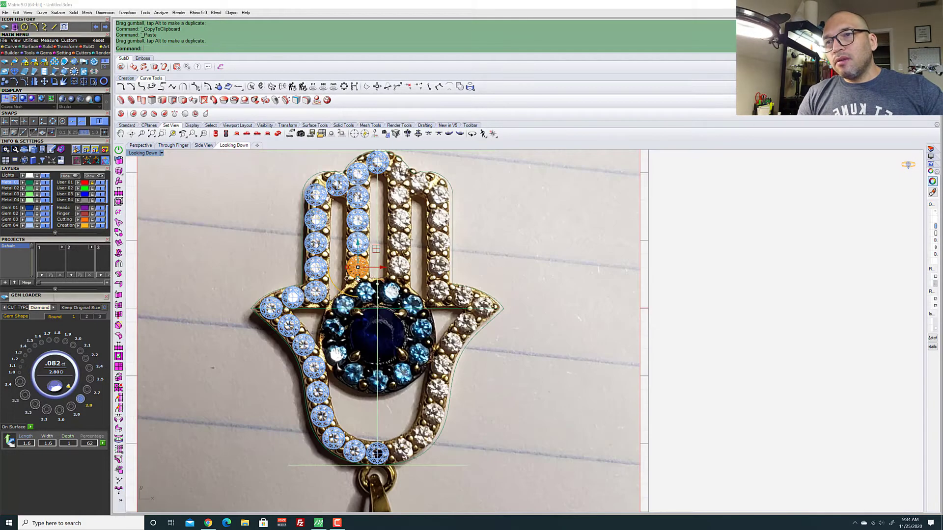
{"action": "scroll", "coordinate": [357, 277], "scroll_direction": "up", "scroll_amount": 4}
{"action": "scroll", "coordinate": [353, 279], "scroll_direction": "down", "scroll_amount": 4}
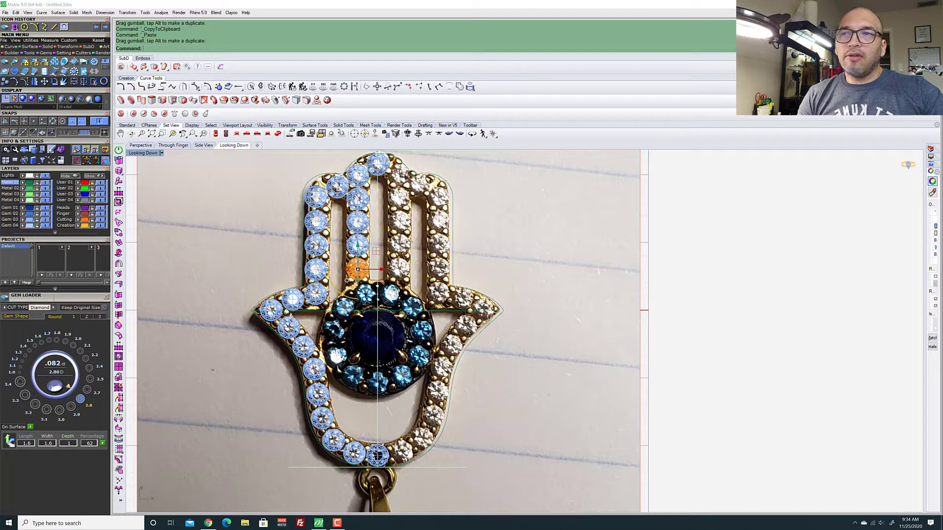
{"action": "scroll", "coordinate": [382, 167], "scroll_direction": "up", "scroll_amount": 4}
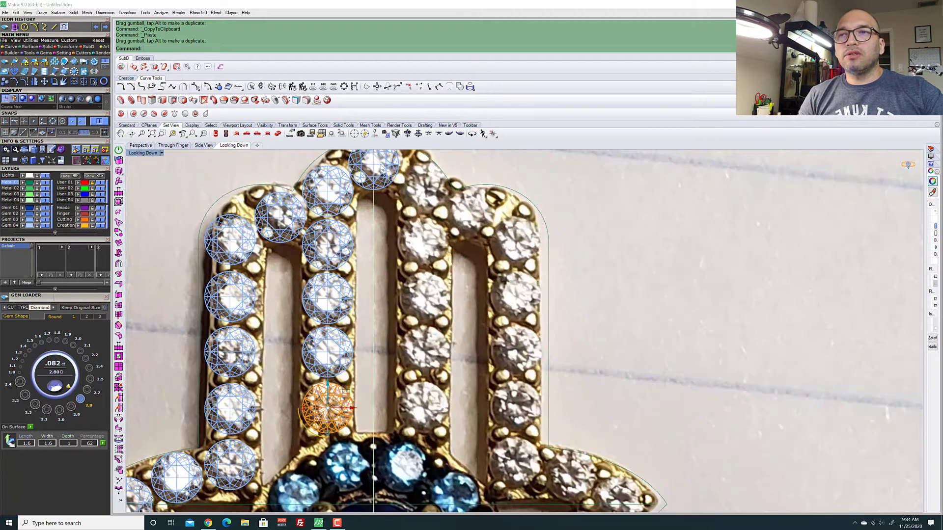
{"action": "scroll", "coordinate": [437, 202], "scroll_direction": "down", "scroll_amount": 3}
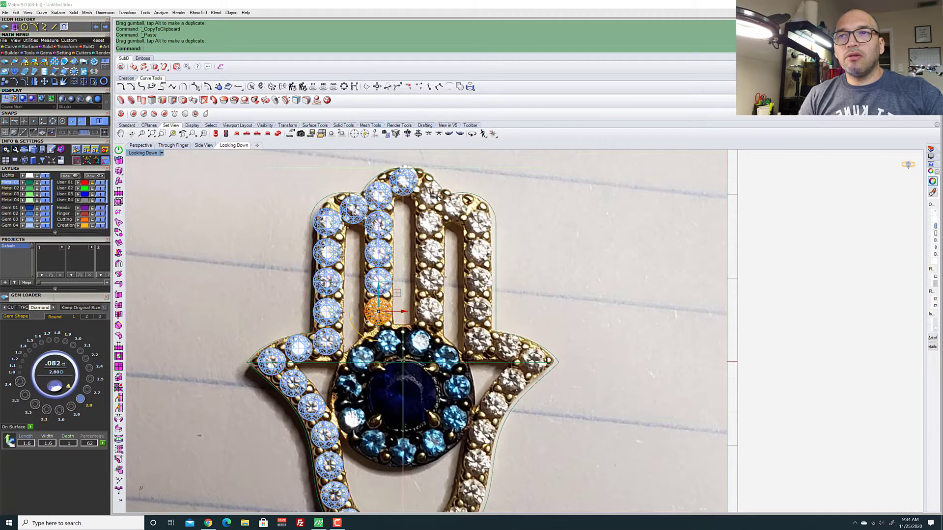
{"action": "scroll", "coordinate": [490, 346], "scroll_direction": "down", "scroll_amount": 3}
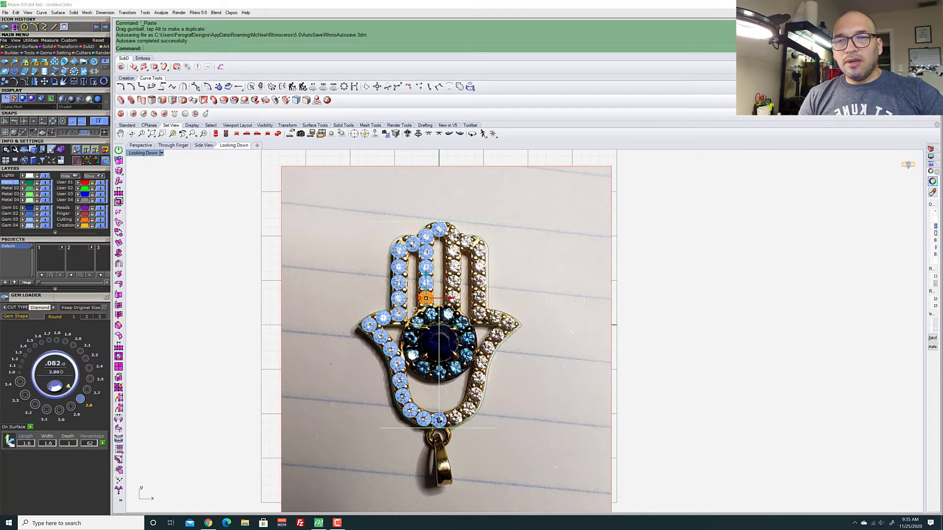
{"action": "scroll", "coordinate": [432, 324], "scroll_direction": "up", "scroll_amount": 5}
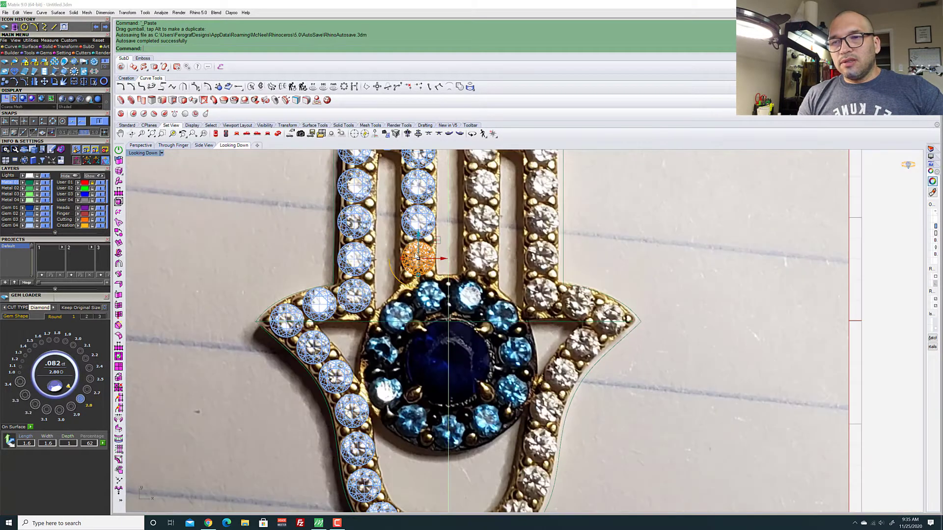
{"action": "scroll", "coordinate": [417, 258], "scroll_direction": "down", "scroll_amount": 4}
{"action": "scroll", "coordinate": [407, 306], "scroll_direction": "up", "scroll_amount": 8}
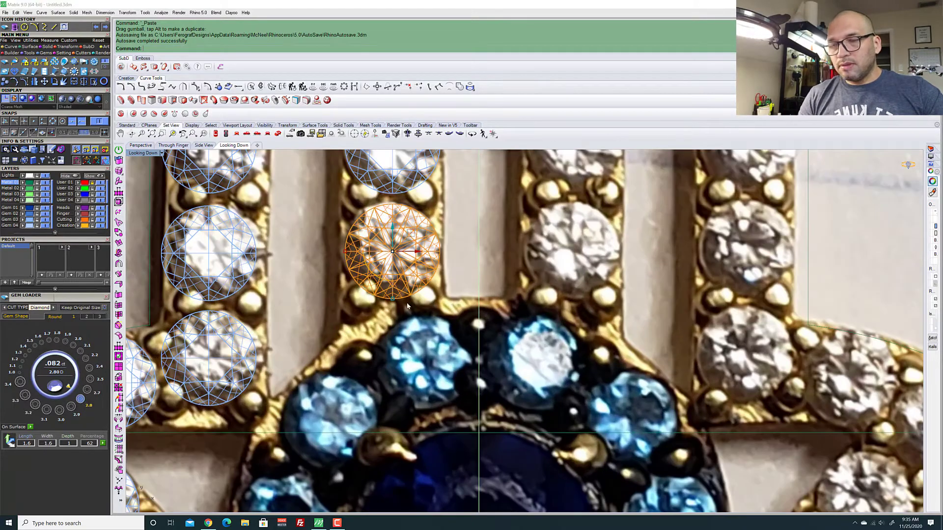
Place copies of the gem over the first two blue halo stones above and to the left of the centre stone
{"action": "scroll", "coordinate": [407, 306], "scroll_direction": "down", "scroll_amount": 3}
{"action": "key", "text": "ctrl+c"}
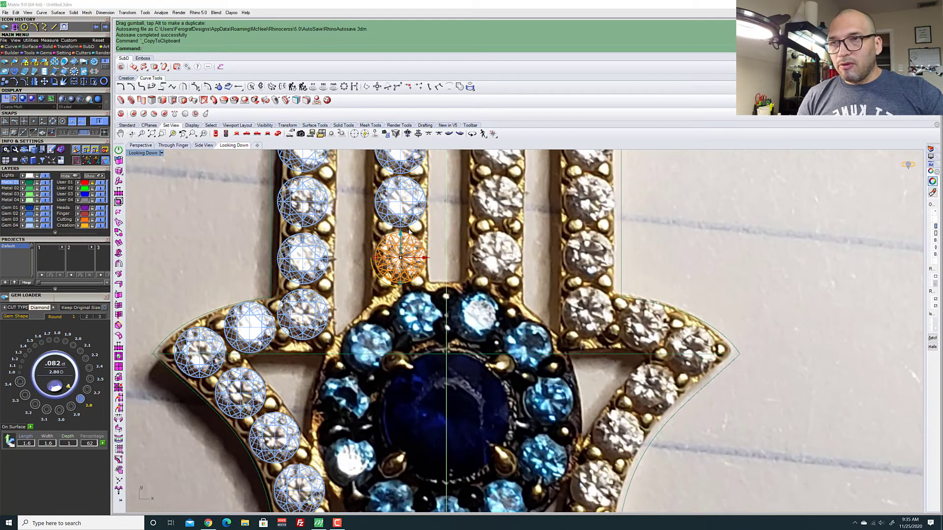
{"action": "key", "text": "ctrl+v"}
{"action": "left_click_drag", "start_coordinate": [426, 239], "coordinate": [388, 332]}
{"action": "key", "text": "ctrl+c"}
{"action": "key", "text": "ctrl+v"}
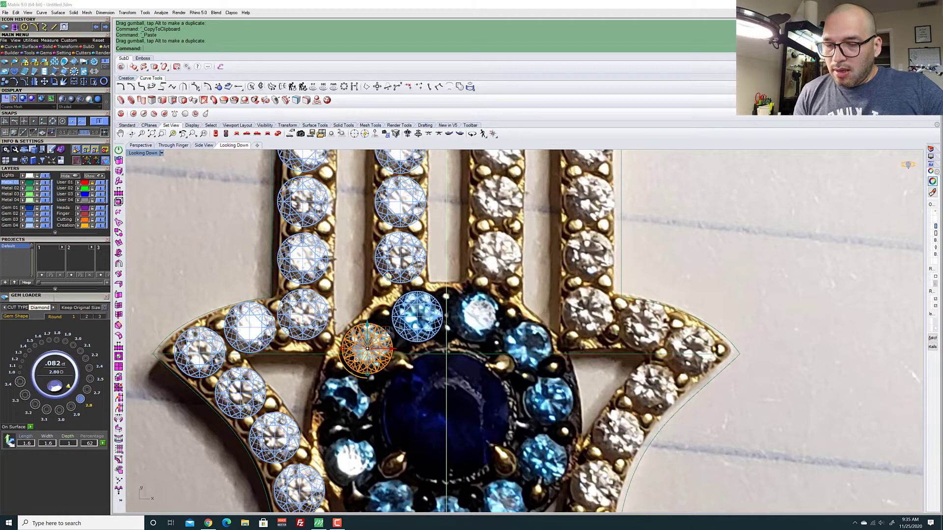
Copy the selected halo gem to the centre of the large dark blue stone
{"action": "key", "text": "ctrl+c"}
{"action": "key", "text": "ctrl+v"}
{"action": "left_click_drag", "start_coordinate": [387, 334], "coordinate": [465, 398]}
Resize the centre gem to a 5.2 mm round diamond to match the large dark blue stone
{"action": "left_click_drag", "start_coordinate": [80, 399], "coordinate": [22, 367]}
{"action": "left_click", "coordinate": [87, 316]}
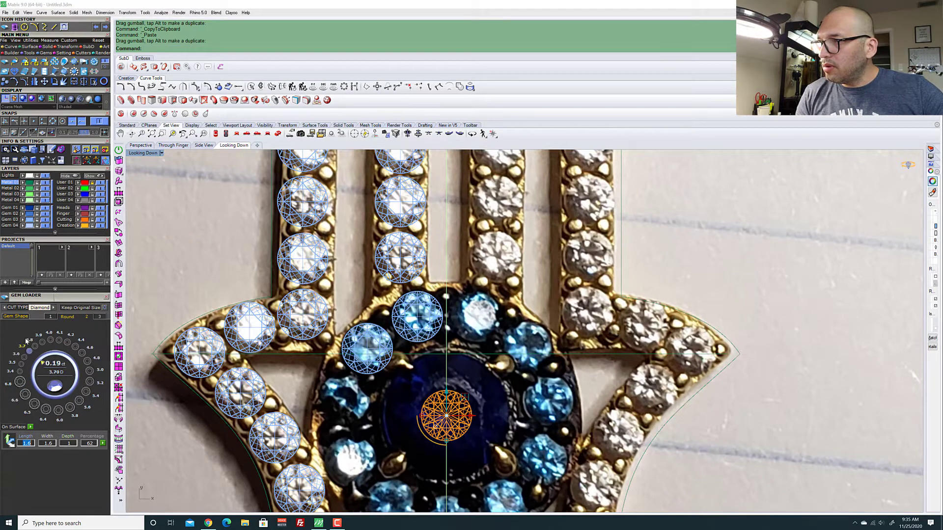
{"action": "left_click", "coordinate": [29, 350]}
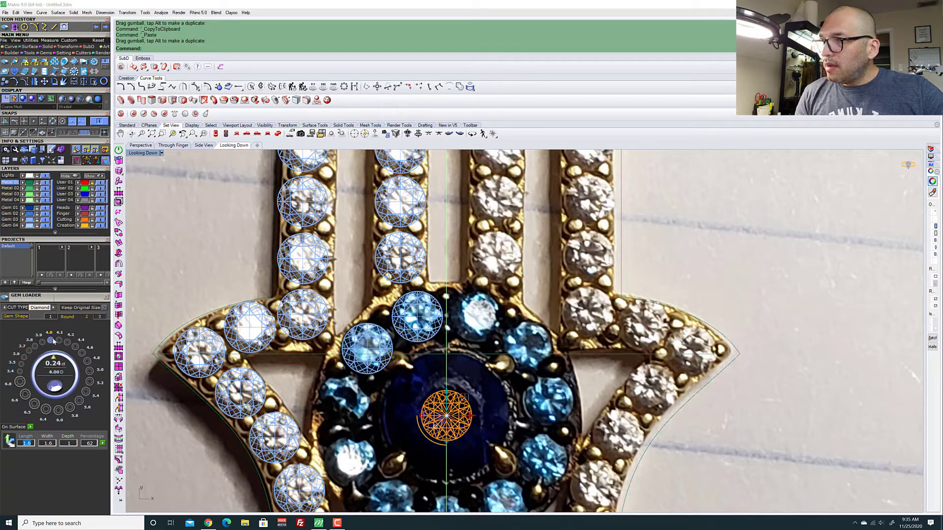
{"action": "left_click", "coordinate": [51, 340]}
{"action": "left_click", "coordinate": [90, 381]}
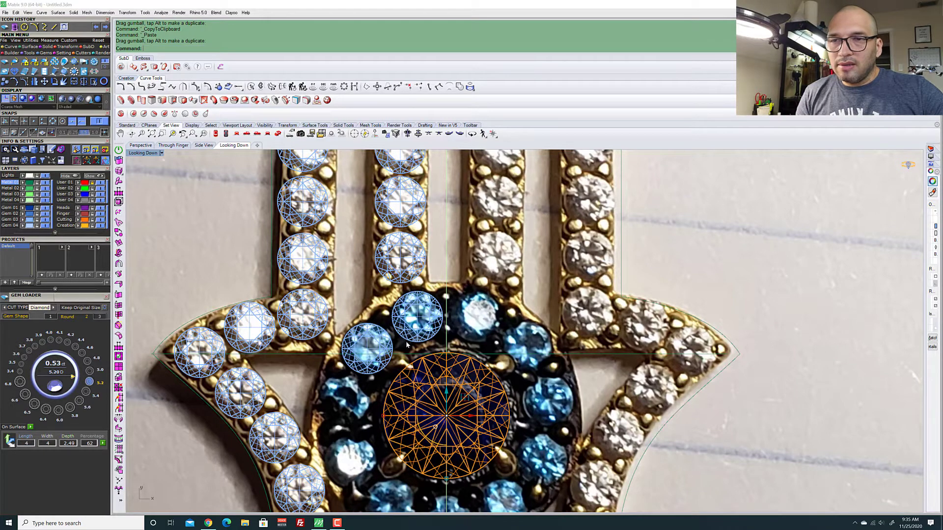
{"action": "scroll", "coordinate": [542, 373], "scroll_direction": "down", "scroll_amount": 4}
{"action": "scroll", "coordinate": [542, 373], "scroll_direction": "down", "scroll_amount": 2}
{"action": "scroll", "coordinate": [459, 351], "scroll_direction": "up", "scroll_amount": 8}
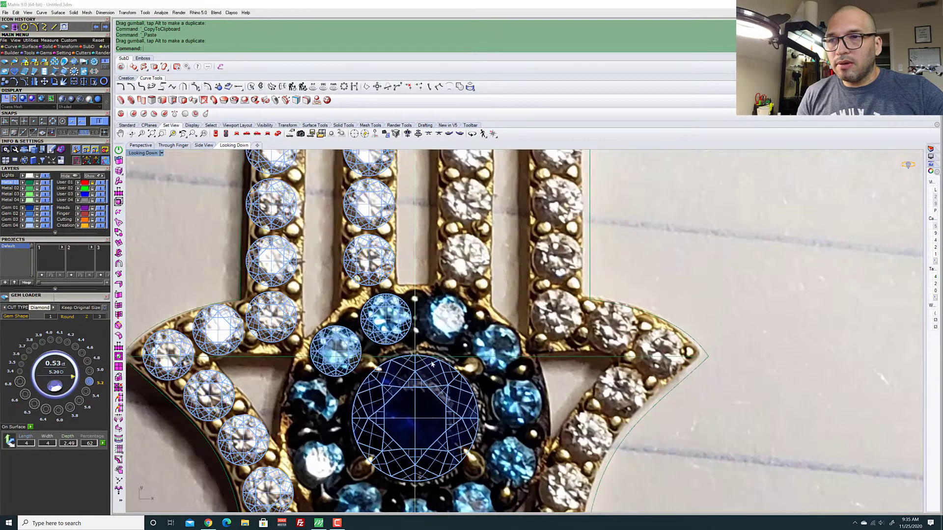
Duplicate the upper-left halo gem over the next two blue stones down the halo's left side
{"action": "left_click", "coordinate": [314, 329]}
{"action": "scroll", "coordinate": [315, 329], "scroll_direction": "down", "scroll_amount": 5}
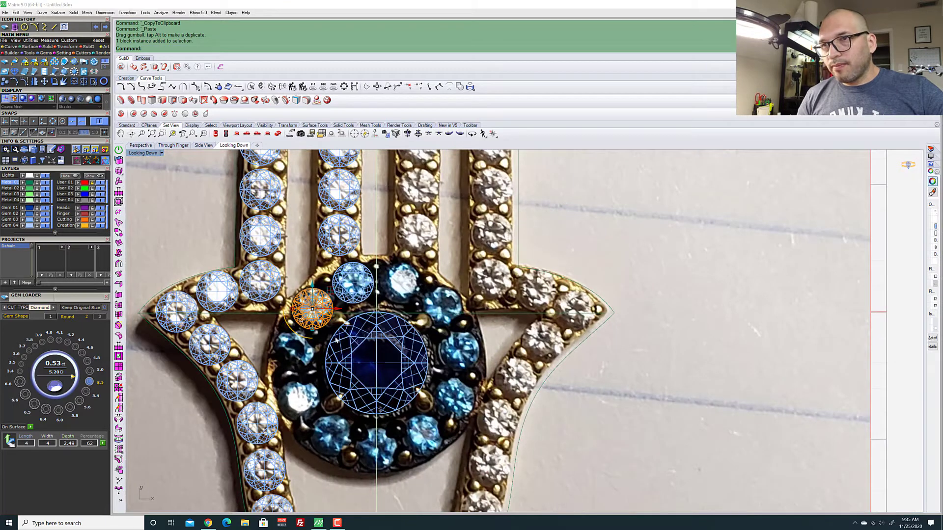
{"action": "key", "text": "ctrl+c"}
{"action": "key", "text": "ctrl+v"}
{"action": "scroll", "coordinate": [299, 353], "scroll_direction": "up", "scroll_amount": 4}
{"action": "left_click_drag", "start_coordinate": [330, 294], "coordinate": [323, 322]}
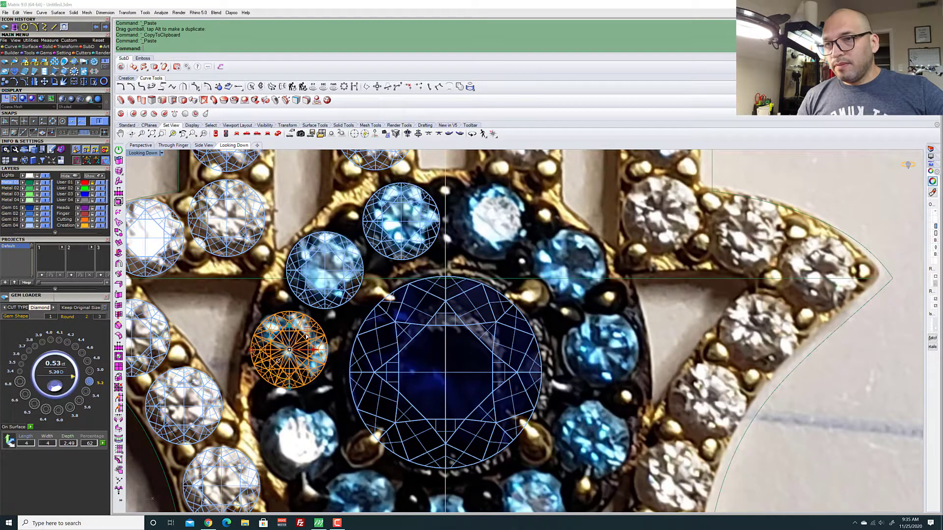
{"action": "left_click_drag", "start_coordinate": [315, 339], "coordinate": [316, 425]}
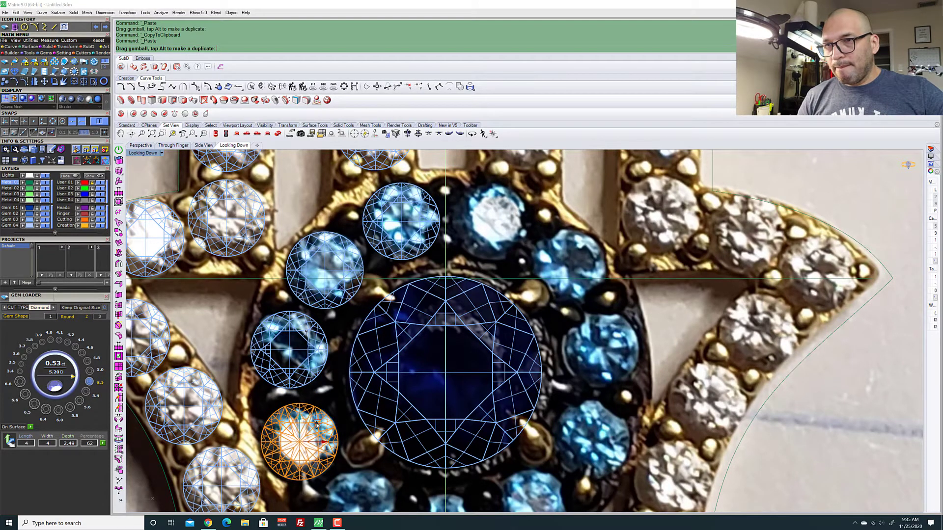
{"action": "scroll", "coordinate": [315, 426], "scroll_direction": "down", "scroll_amount": 3}
{"action": "scroll", "coordinate": [320, 346], "scroll_direction": "up", "scroll_amount": 4}
Place copies of the gem over the three bottom halo stones and the lower-right blue stone
{"action": "key", "text": "ctrl+c"}
{"action": "key", "text": "ctrl+v"}
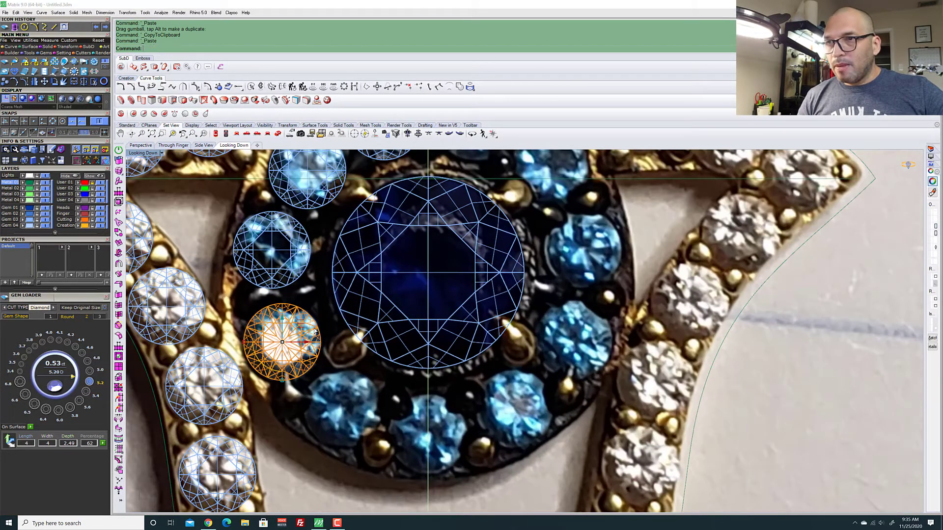
{"action": "left_click_drag", "start_coordinate": [300, 327], "coordinate": [594, 322]}
{"action": "key", "text": "ctrl+c"}
{"action": "key", "text": "ctrl+v"}
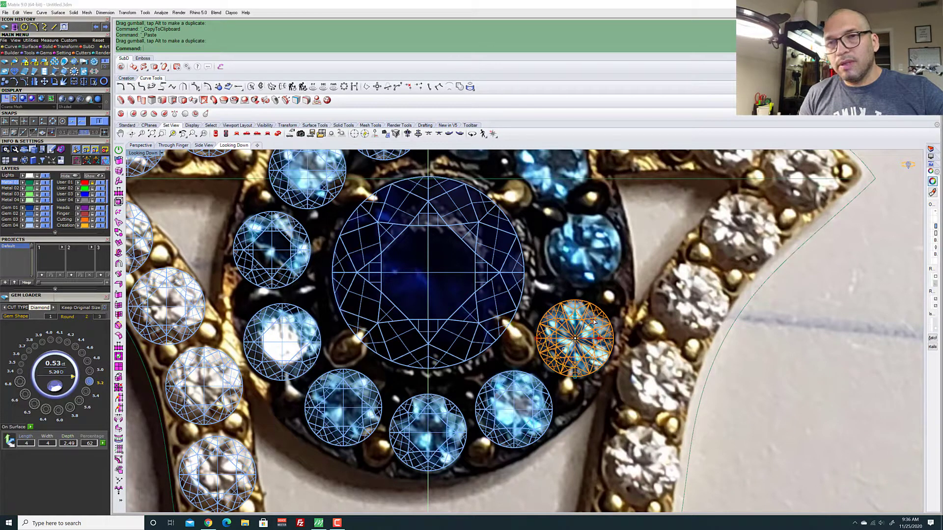
Copy the lower-right halo gem up onto the next blue stone on the halo's right side
{"action": "key", "text": "ctrl+c"}
{"action": "key", "text": "ctrl+v"}
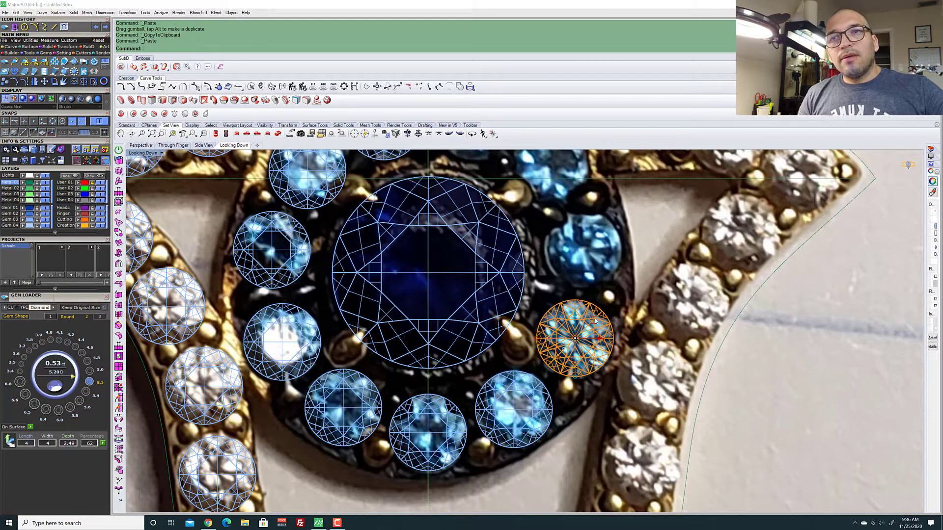
{"action": "left_click_drag", "start_coordinate": [595, 320], "coordinate": [601, 234]}
{"action": "scroll", "coordinate": [600, 234], "scroll_direction": "down", "scroll_amount": 3}
{"action": "scroll", "coordinate": [555, 382], "scroll_direction": "up", "scroll_amount": 5}
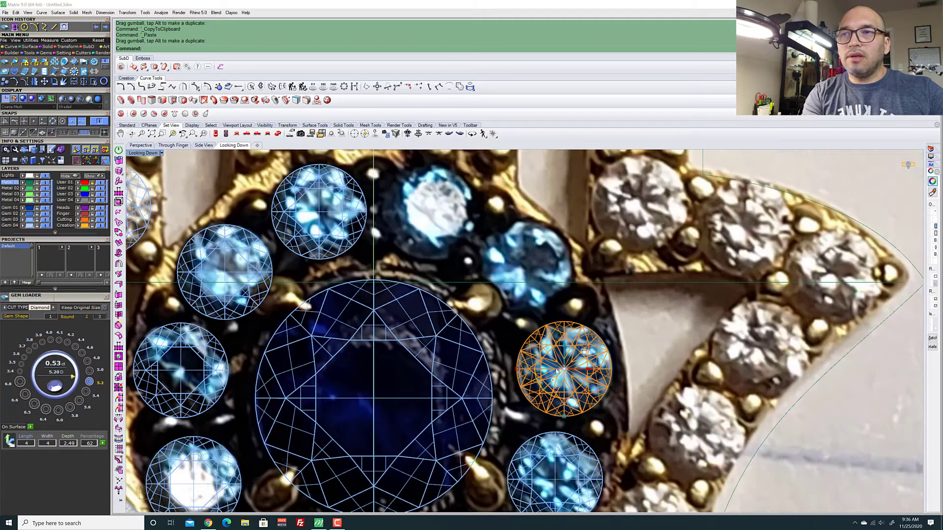
Delete the three gems covering the blue stones on the right and lower-right side of the halo
{"action": "scroll", "coordinate": [555, 382], "scroll_direction": "down", "scroll_amount": 1}
{"action": "key", "text": "Delete"}
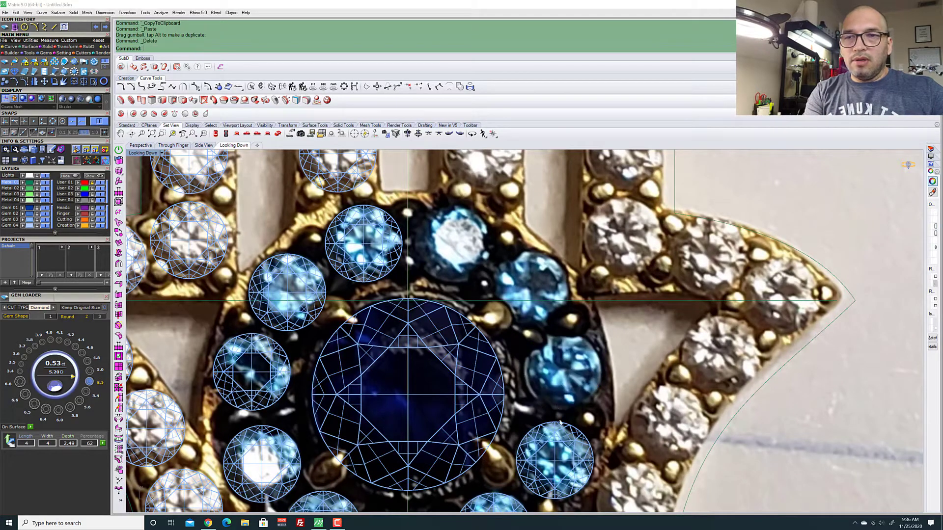
{"action": "left_click", "coordinate": [554, 459]}
{"action": "key", "text": "Delete"}
{"action": "scroll", "coordinate": [550, 363], "scroll_direction": "down", "scroll_amount": 3}
{"action": "scroll", "coordinate": [521, 432], "scroll_direction": "up", "scroll_amount": 3}
{"action": "left_click", "coordinate": [522, 432]}
{"action": "key", "text": "Delete"}
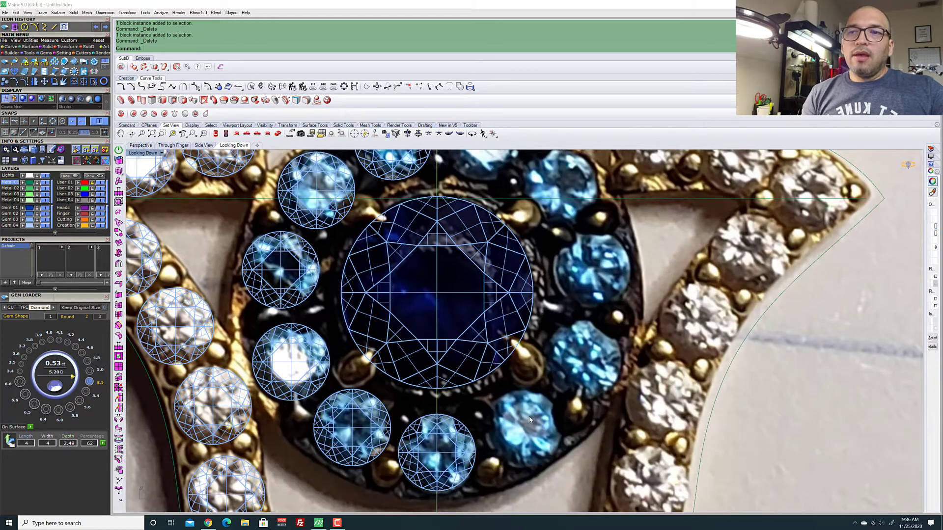
{"action": "scroll", "coordinate": [495, 354], "scroll_direction": "down", "scroll_amount": 2}
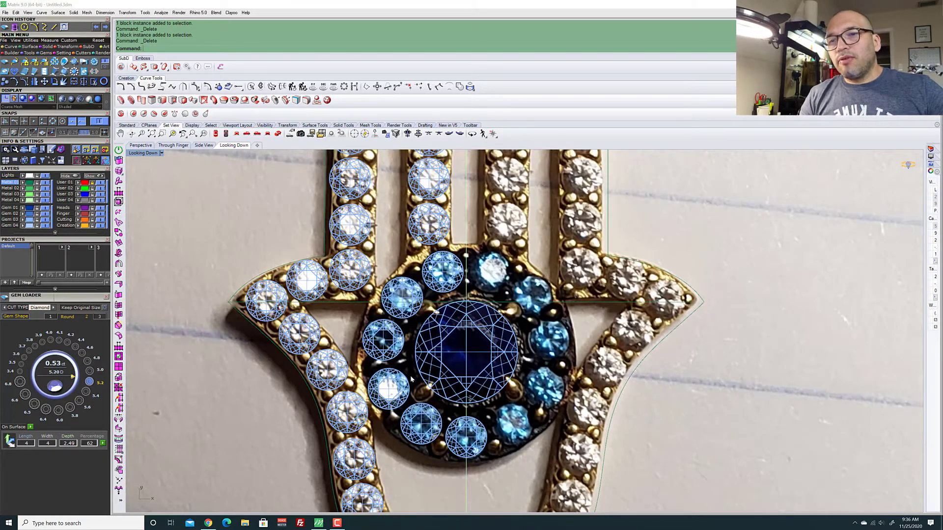
Nudge the halo gem just left of the bottom centre one to fit its blue stone, and deselect it
{"action": "scroll", "coordinate": [443, 464], "scroll_direction": "up", "scroll_amount": 2}
{"action": "scroll", "coordinate": [443, 463], "scroll_direction": "up", "scroll_amount": 2}
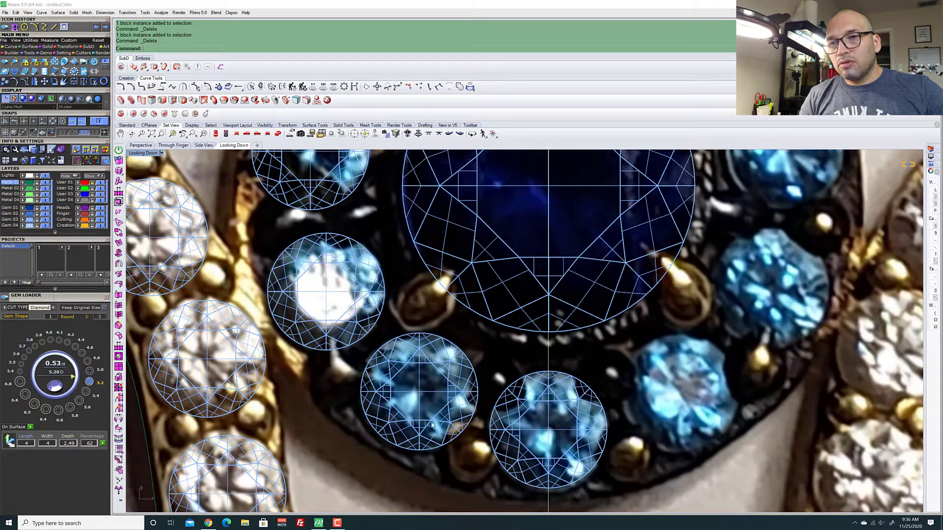
{"action": "left_click", "coordinate": [453, 381]}
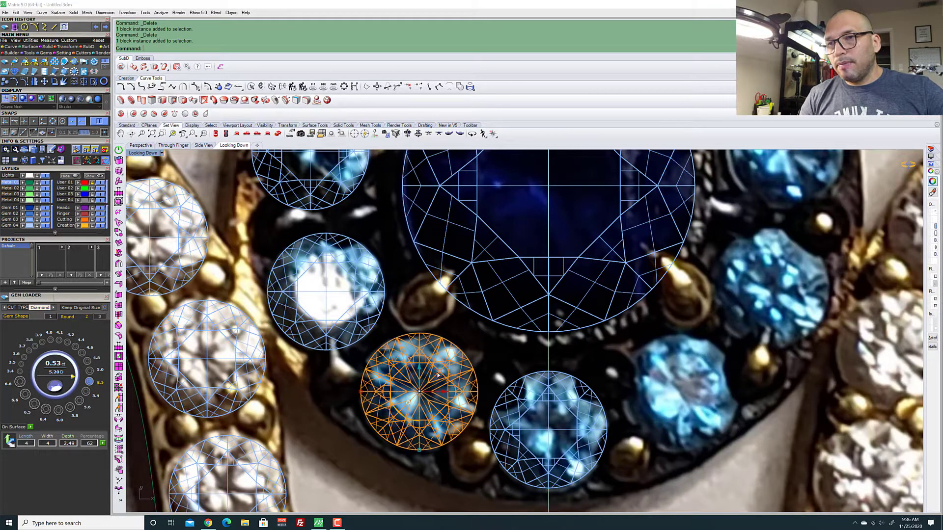
{"action": "left_click_drag", "start_coordinate": [439, 372], "coordinate": [439, 372]}
{"action": "scroll", "coordinate": [386, 409], "scroll_direction": "down", "scroll_amount": 6}
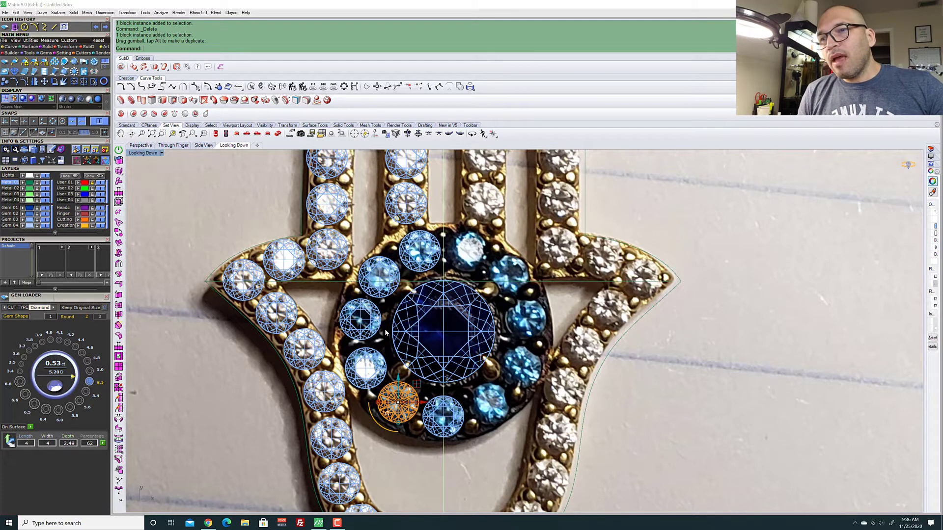
{"action": "scroll", "coordinate": [386, 254], "scroll_direction": "down", "scroll_amount": 5}
{"action": "left_click", "coordinate": [671, 229]}
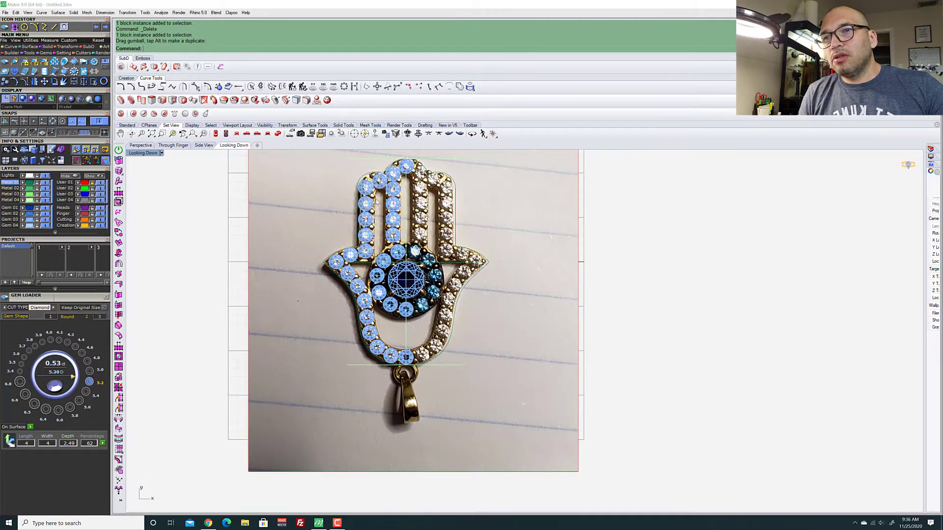
Select the five gems of the outer left finger and the gems around the left wing tip
{"action": "scroll", "coordinate": [376, 202], "scroll_direction": "up", "scroll_amount": 5}
{"action": "scroll", "coordinate": [376, 202], "scroll_direction": "down", "scroll_amount": 5}
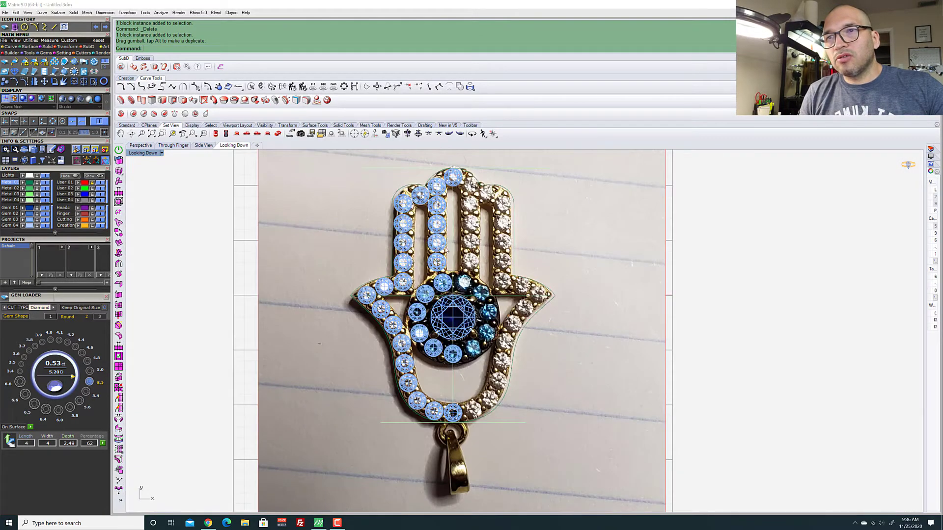
{"action": "scroll", "coordinate": [437, 207], "scroll_direction": "down", "scroll_amount": 2}
{"action": "scroll", "coordinate": [437, 207], "scroll_direction": "up", "scroll_amount": 5}
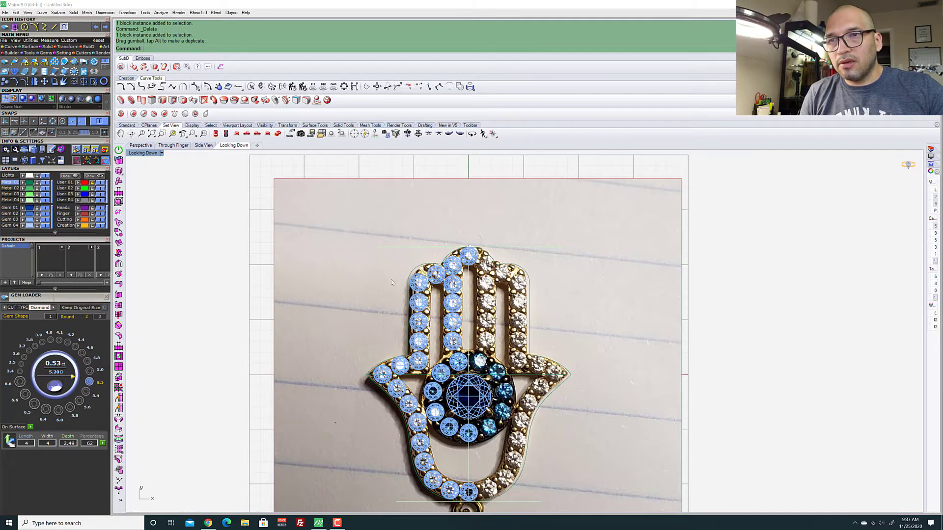
{"action": "scroll", "coordinate": [391, 278], "scroll_direction": "up", "scroll_amount": 3}
{"action": "scroll", "coordinate": [405, 267], "scroll_direction": "down", "scroll_amount": 2}
{"action": "left_click_drag", "start_coordinate": [403, 253], "coordinate": [459, 389]}
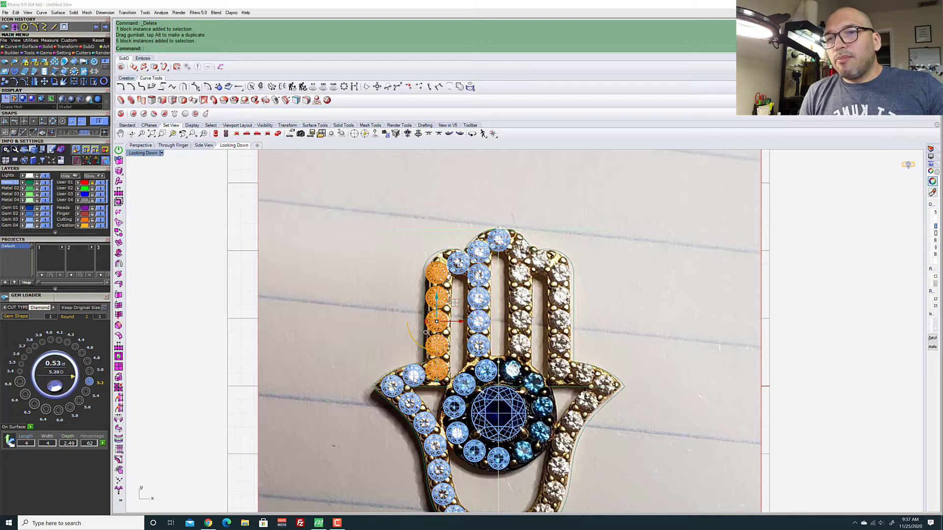
{"action": "left_click", "coordinate": [414, 378], "text": "shift"}
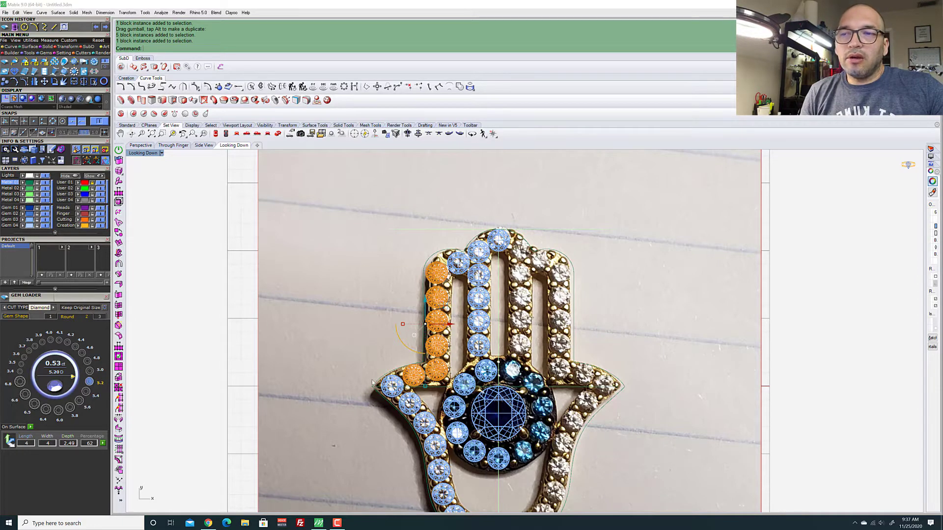
{"action": "left_click", "coordinate": [392, 386], "text": "shift"}
{"action": "scroll", "coordinate": [411, 433], "scroll_direction": "up", "scroll_amount": 5}
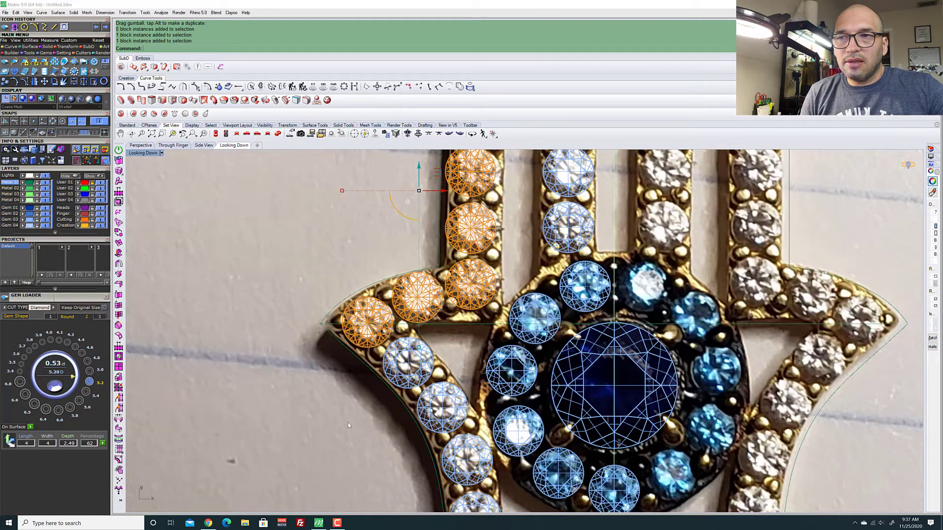
{"action": "left_click", "coordinate": [407, 364], "text": "shift"}
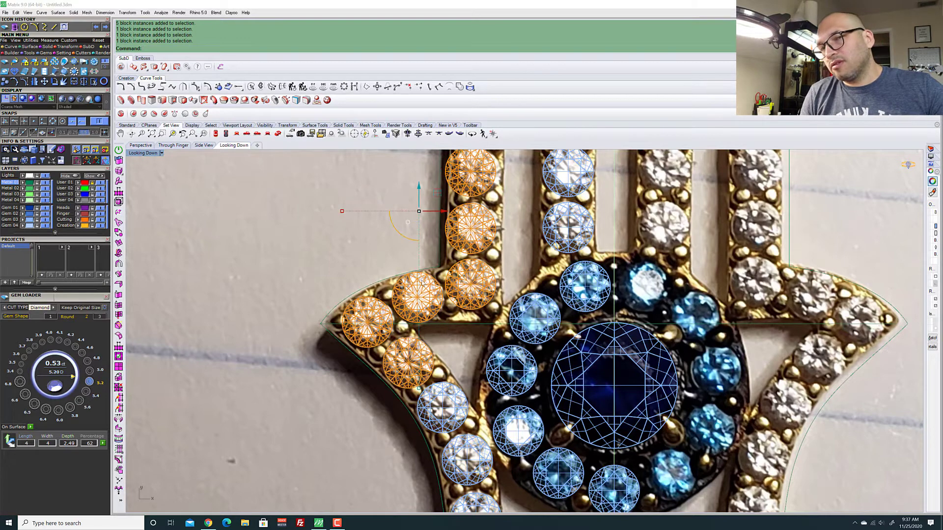
Add the remaining gems down the lower-left outline to the selection, leaving out the bottom centre gem
{"action": "scroll", "coordinate": [421, 283], "scroll_direction": "down", "scroll_amount": 3}
{"action": "scroll", "coordinate": [406, 411], "scroll_direction": "up", "scroll_amount": 5}
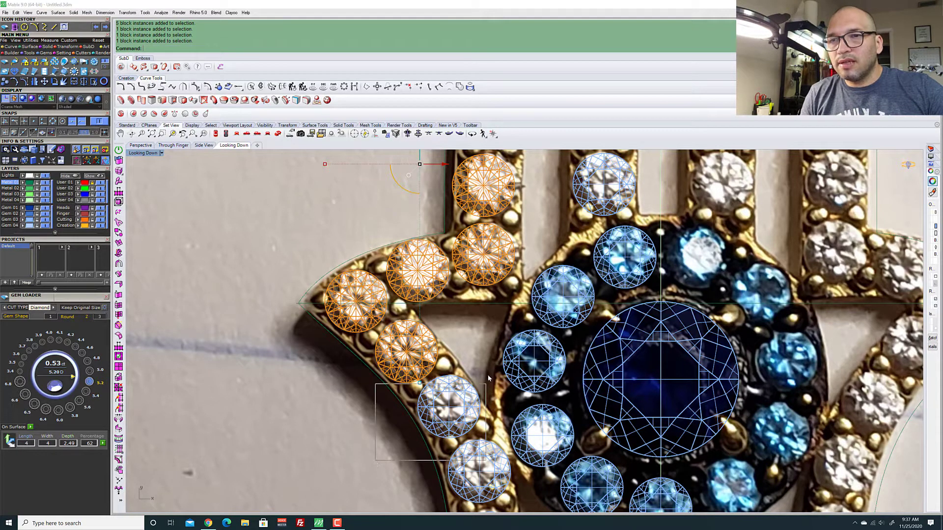
{"action": "scroll", "coordinate": [446, 300], "scroll_direction": "down", "scroll_amount": 3}
{"action": "scroll", "coordinate": [447, 304], "scroll_direction": "down", "scroll_amount": 2}
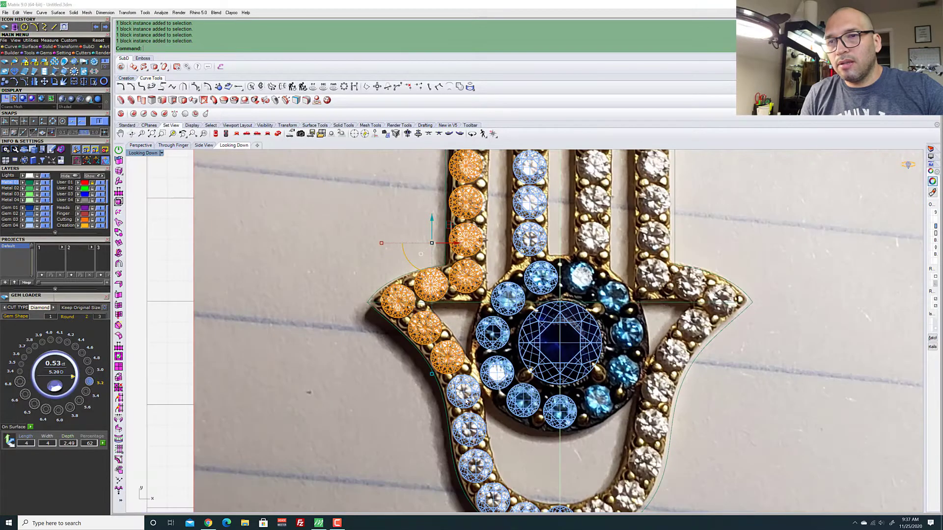
{"action": "scroll", "coordinate": [466, 400], "scroll_direction": "up", "scroll_amount": 2}
{"action": "scroll", "coordinate": [479, 383], "scroll_direction": "down", "scroll_amount": 4}
{"action": "scroll", "coordinate": [456, 390], "scroll_direction": "up", "scroll_amount": 5}
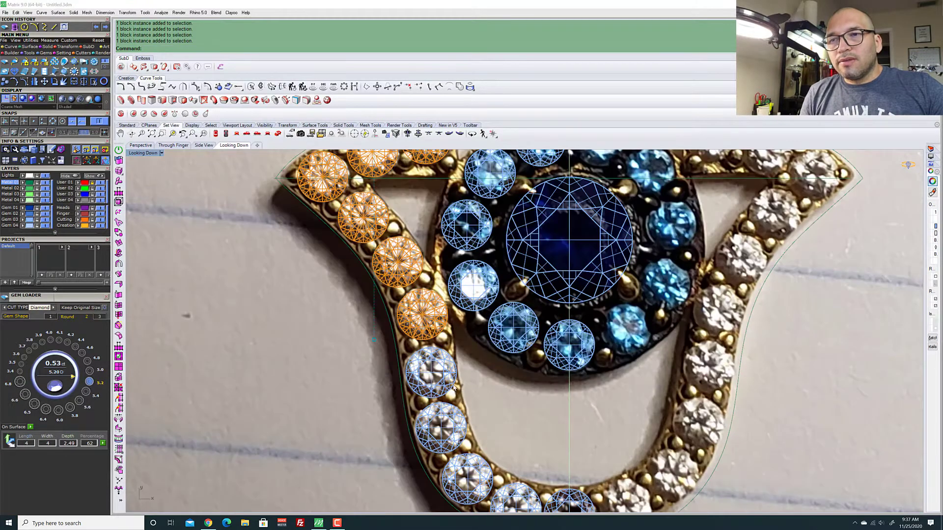
{"action": "scroll", "coordinate": [454, 388], "scroll_direction": "down", "scroll_amount": 5}
{"action": "scroll", "coordinate": [402, 284], "scroll_direction": "up", "scroll_amount": 5}
{"action": "left_click_drag", "start_coordinate": [356, 231], "coordinate": [583, 456], "text": "shift"}
{"action": "scroll", "coordinate": [446, 442], "scroll_direction": "down", "scroll_amount": 5}
{"action": "scroll", "coordinate": [432, 317], "scroll_direction": "up", "scroll_amount": 3}
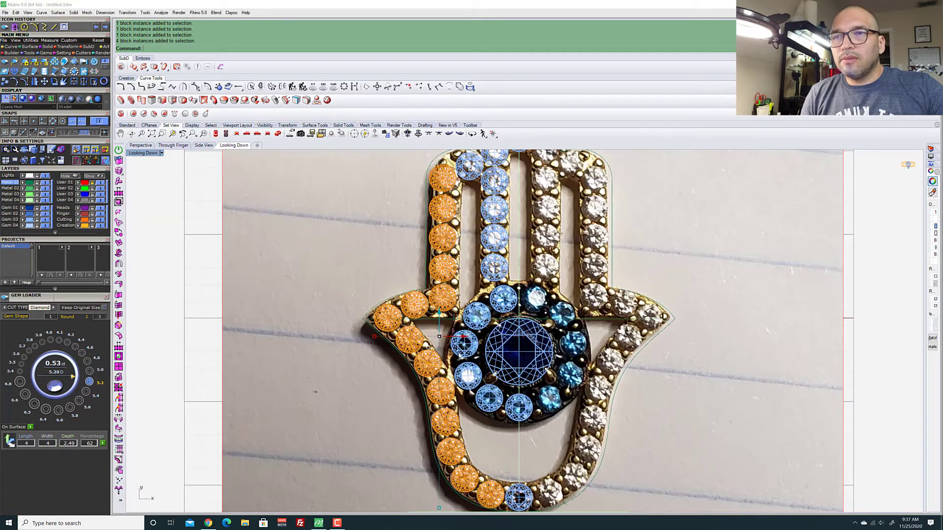
Add the inner left finger gems and the five left halo gems to the selection, excluding the gems on the centre line
{"action": "scroll", "coordinate": [453, 259], "scroll_direction": "down", "scroll_amount": 5}
{"action": "scroll", "coordinate": [453, 259], "scroll_direction": "up", "scroll_amount": 5}
{"action": "left_click_drag", "start_coordinate": [483, 305], "coordinate": [506, 432], "text": "shift"}
{"action": "scroll", "coordinate": [473, 334], "scroll_direction": "down", "scroll_amount": 3}
{"action": "scroll", "coordinate": [473, 332], "scroll_direction": "up", "scroll_amount": 5}
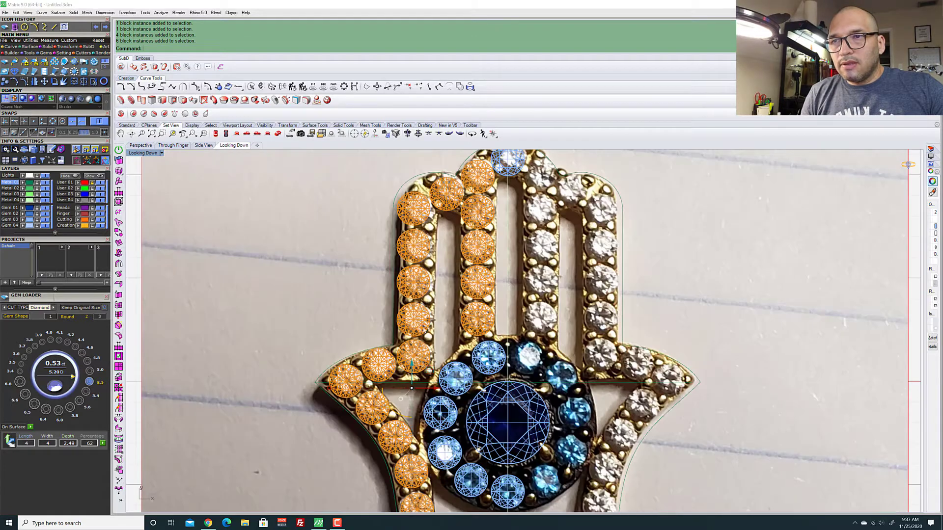
{"action": "scroll", "coordinate": [418, 275], "scroll_direction": "down", "scroll_amount": 4}
{"action": "left_click_drag", "start_coordinate": [483, 403], "coordinate": [458, 384], "text": "shift"}
{"action": "scroll", "coordinate": [458, 257], "scroll_direction": "up", "scroll_amount": 1}
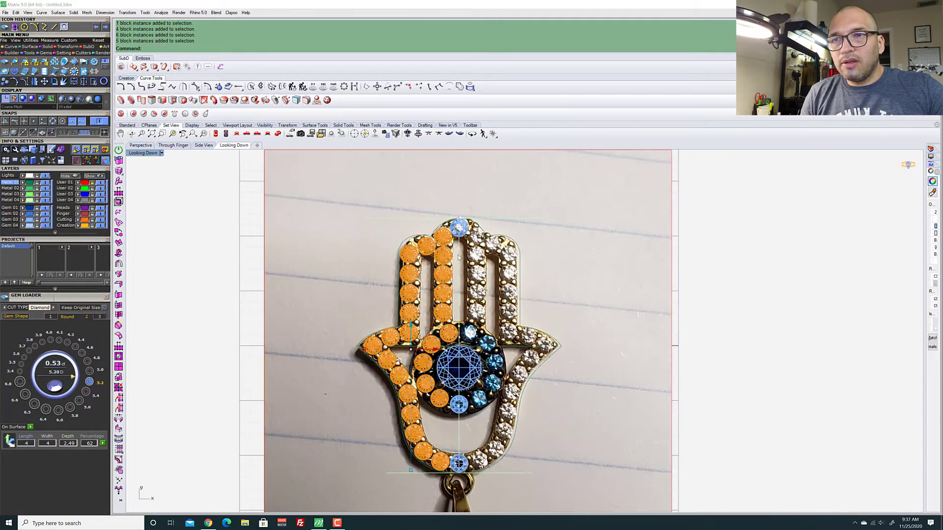
Group all selected gems of the pendant's left half
{"action": "scroll", "coordinate": [437, 252], "scroll_direction": "down", "scroll_amount": 3}
{"action": "scroll", "coordinate": [437, 275], "scroll_direction": "up", "scroll_amount": 5}
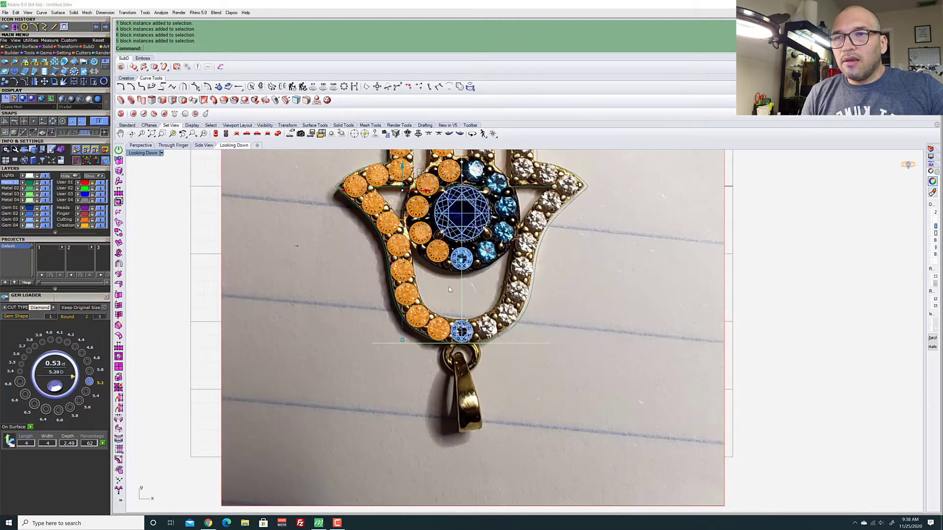
{"action": "scroll", "coordinate": [412, 299], "scroll_direction": "down", "scroll_amount": 6}
{"action": "scroll", "coordinate": [429, 253], "scroll_direction": "up", "scroll_amount": 5}
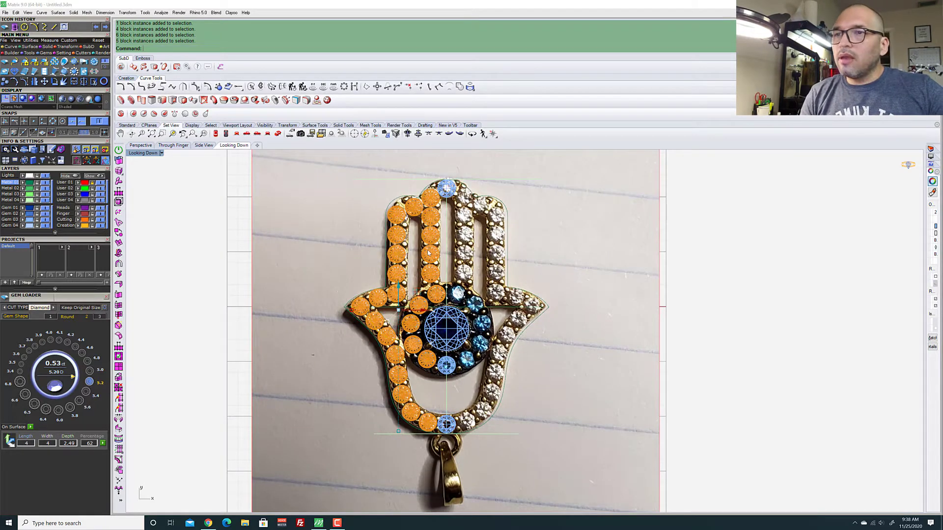
{"action": "type", "text": "G"}
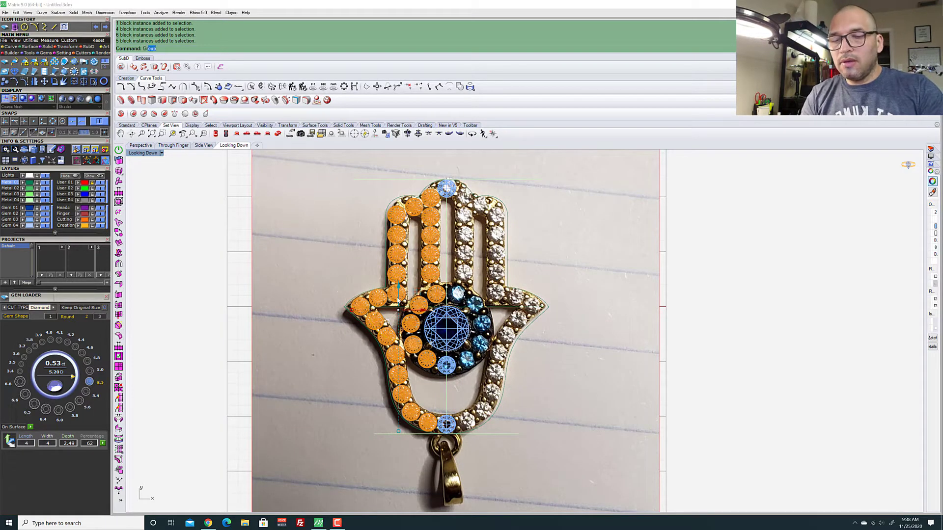
{"action": "type", "text": "roup"}
{"action": "key", "text": "Return"}
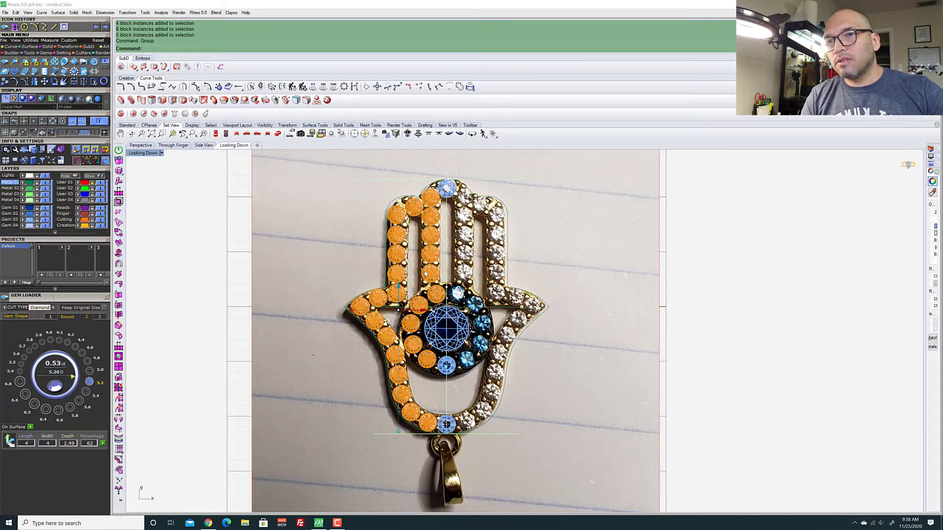
Mirror a copy of the grouped gems onto the right half across the vertical centre line through 0, and clear the selection
{"action": "type", "text": "mirror"}
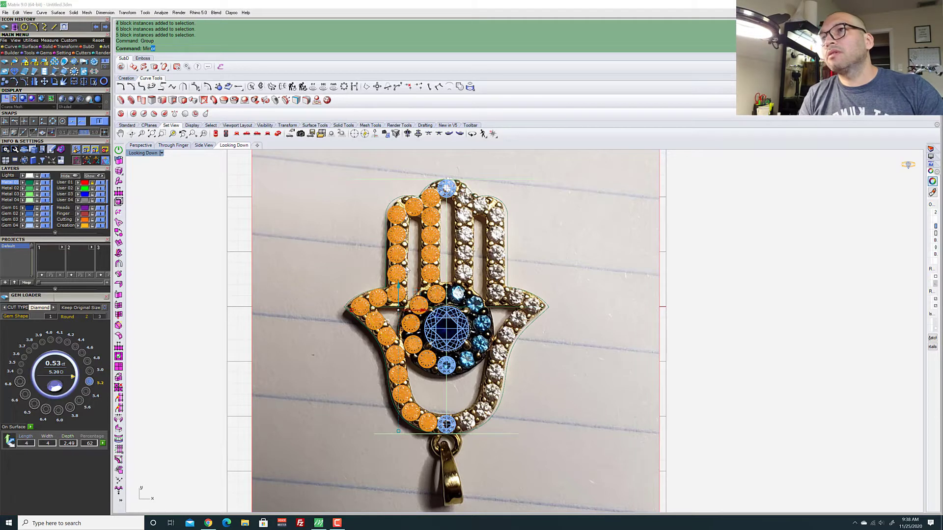
{"action": "key", "text": "Return"}
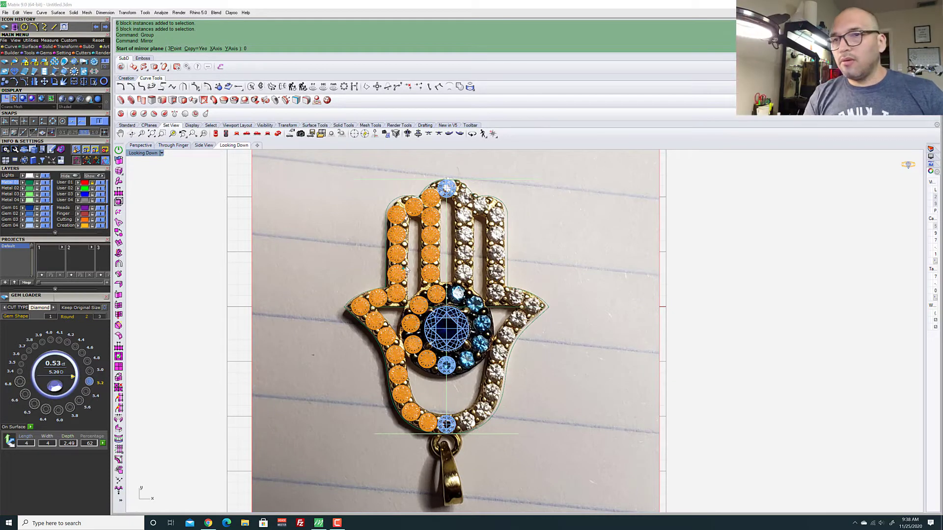
{"action": "left_click", "coordinate": [446, 188]}
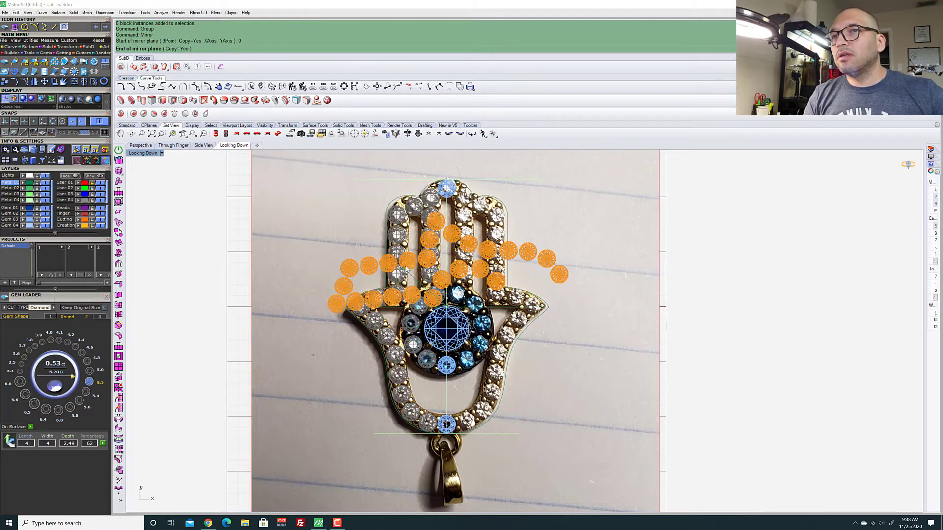
{"action": "scroll", "coordinate": [440, 265], "scroll_direction": "down", "scroll_amount": 3}
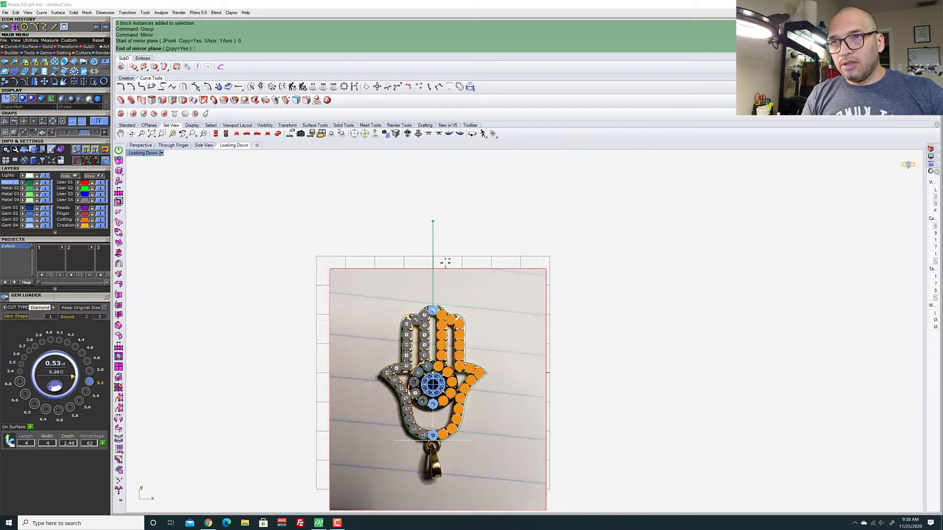
{"action": "left_click", "coordinate": [442, 202]}
{"action": "scroll", "coordinate": [419, 327], "scroll_direction": "up", "scroll_amount": 3}
{"action": "scroll", "coordinate": [421, 328], "scroll_direction": "up", "scroll_amount": 5}
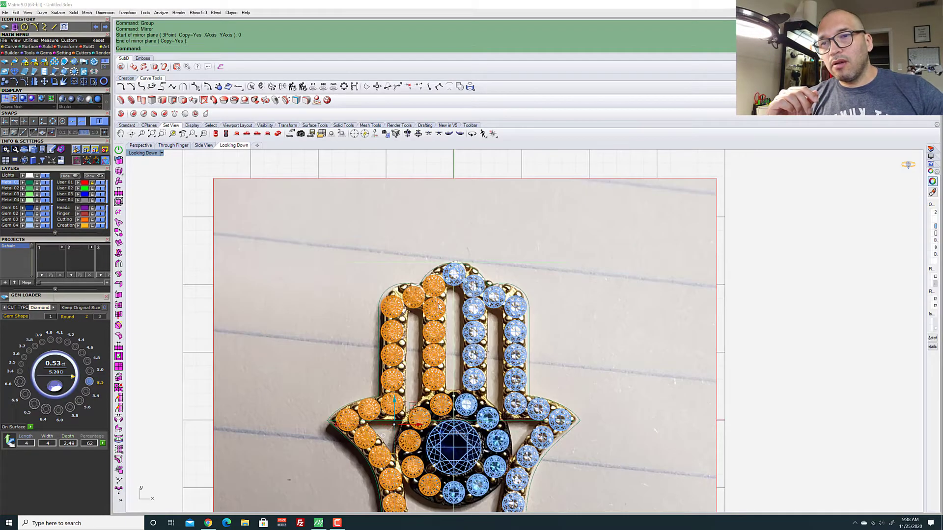
{"action": "scroll", "coordinate": [440, 414], "scroll_direction": "up", "scroll_amount": 2}
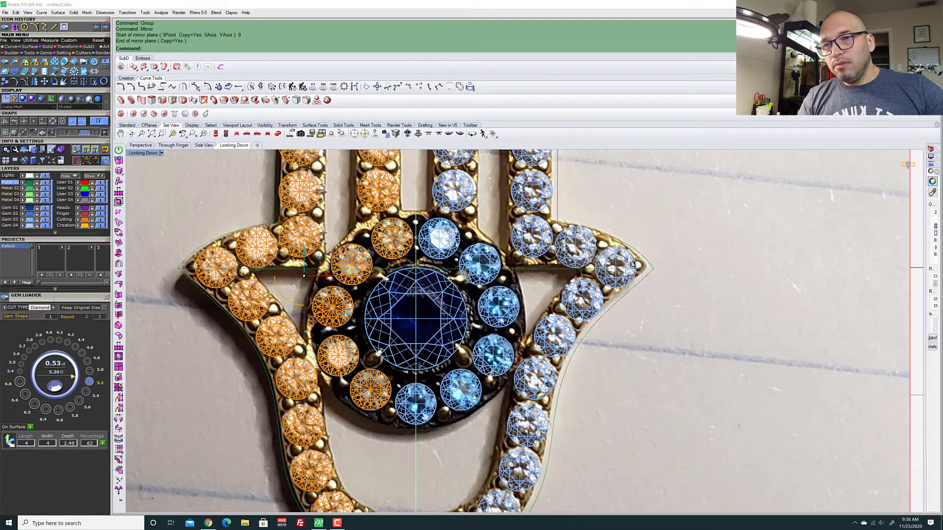
{"action": "scroll", "coordinate": [474, 301], "scroll_direction": "down", "scroll_amount": 5}
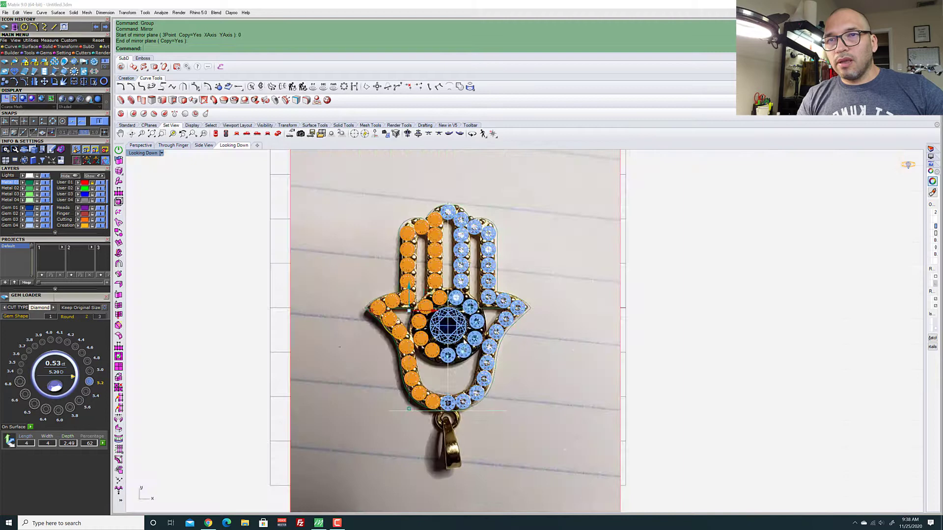
{"action": "left_click", "coordinate": [687, 333]}
Ungroup the left-half gems and select the single gem just left of the top centre gem
{"action": "scroll", "coordinate": [447, 265], "scroll_direction": "up", "scroll_amount": 10}
{"action": "scroll", "coordinate": [454, 324], "scroll_direction": "down", "scroll_amount": 12}
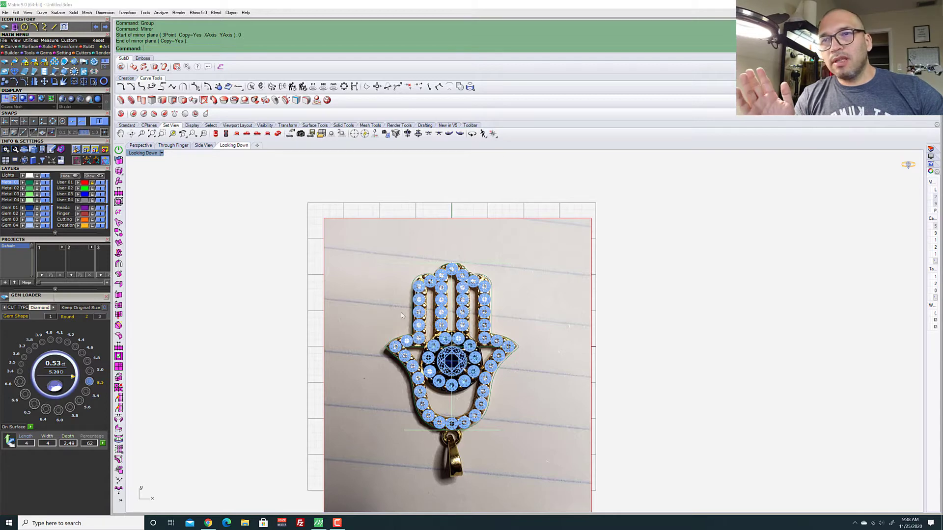
{"action": "scroll", "coordinate": [442, 255], "scroll_direction": "up", "scroll_amount": 5}
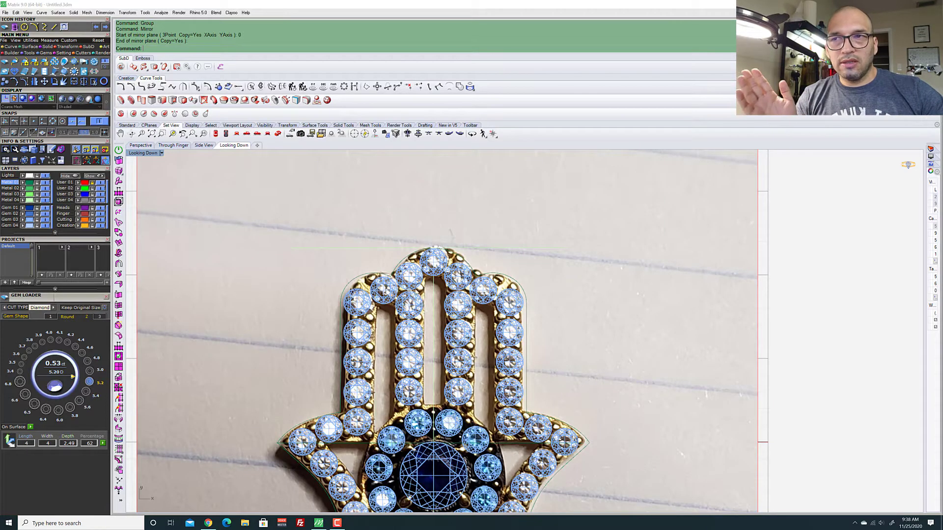
{"action": "scroll", "coordinate": [441, 249], "scroll_direction": "up", "scroll_amount": 4}
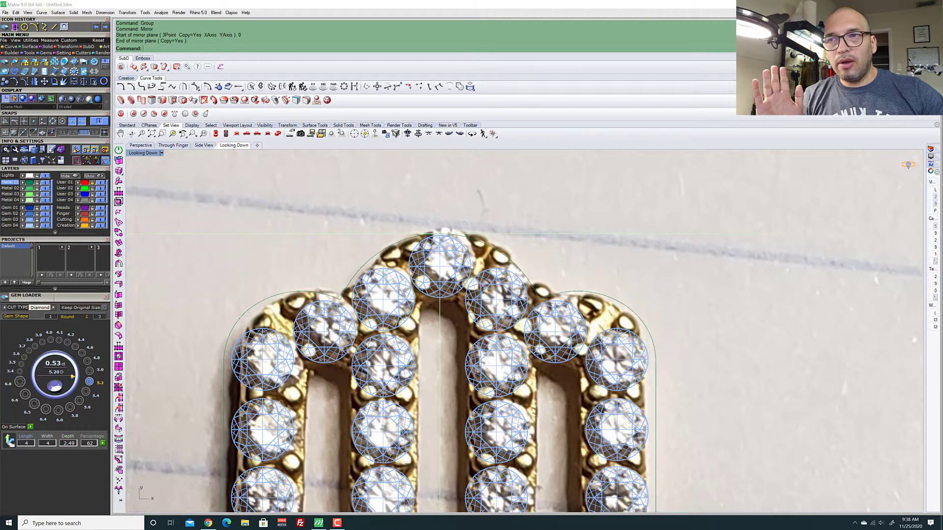
{"action": "left_click", "coordinate": [399, 293]}
{"action": "type", "text": "ngroup"}
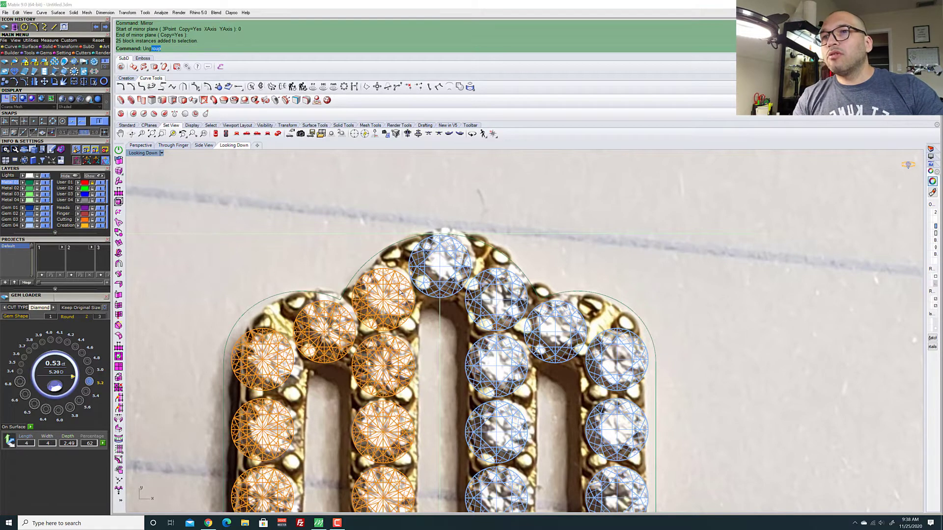
{"action": "key", "text": "Return"}
{"action": "left_click", "coordinate": [399, 293]}
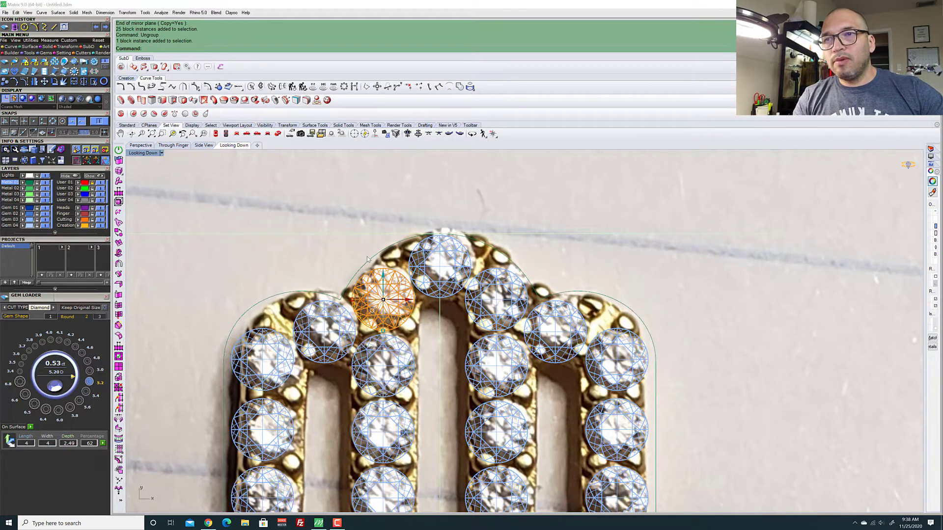
Try to move the selected gem beside the top centre gem up and outward
{"action": "left_click_drag", "start_coordinate": [400, 281], "coordinate": [392, 264]}
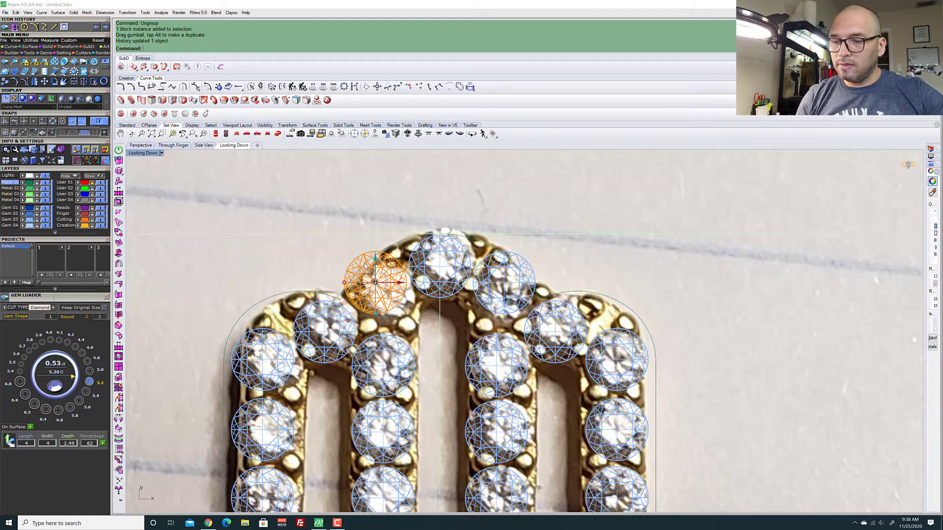
{"action": "key", "text": "ctrl+z"}
Move the gem bridging the tops of the two left fingers slightly up and outward over its stone in the photo
{"action": "left_click", "coordinate": [317, 335]}
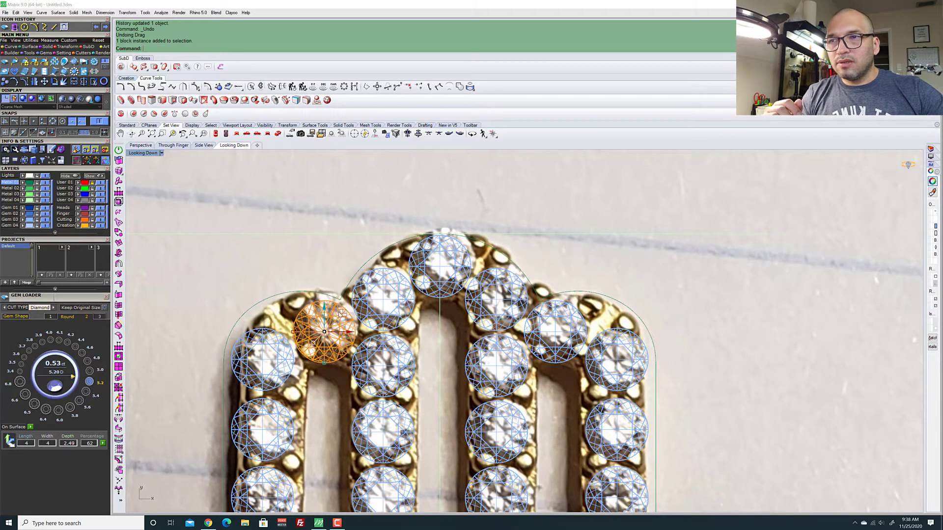
{"action": "left_click_drag", "start_coordinate": [340, 314], "coordinate": [336, 302]}
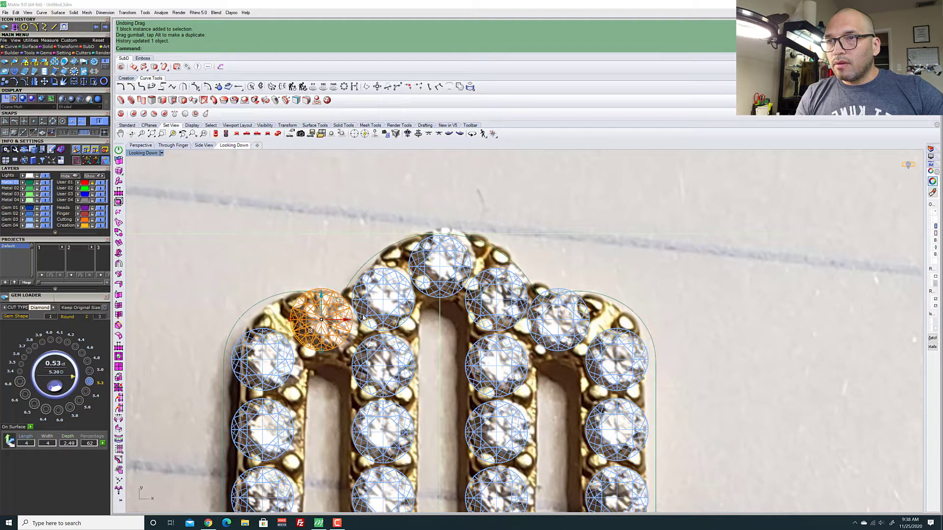
{"action": "left_click_drag", "start_coordinate": [338, 303], "coordinate": [291, 203]}
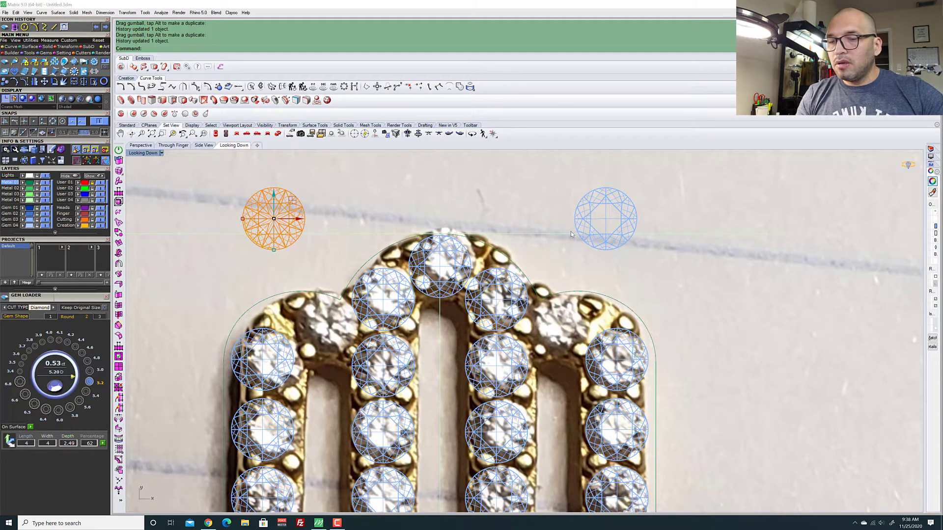
{"action": "key", "text": "ctrl+z"}
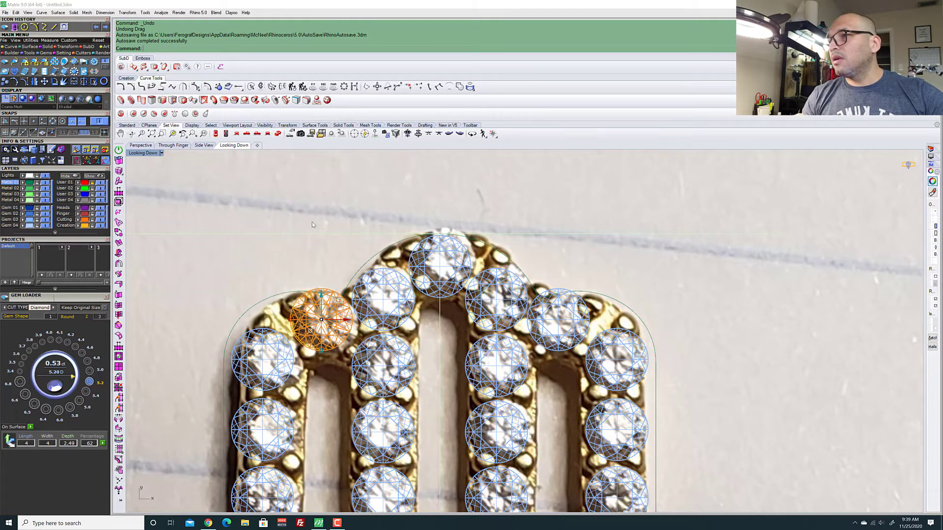
{"action": "key", "text": "Escape"}
Display the control points of the outer hand outline and select the two where the left finger meets the thumb
{"action": "scroll", "coordinate": [299, 239], "scroll_direction": "down", "scroll_amount": 6}
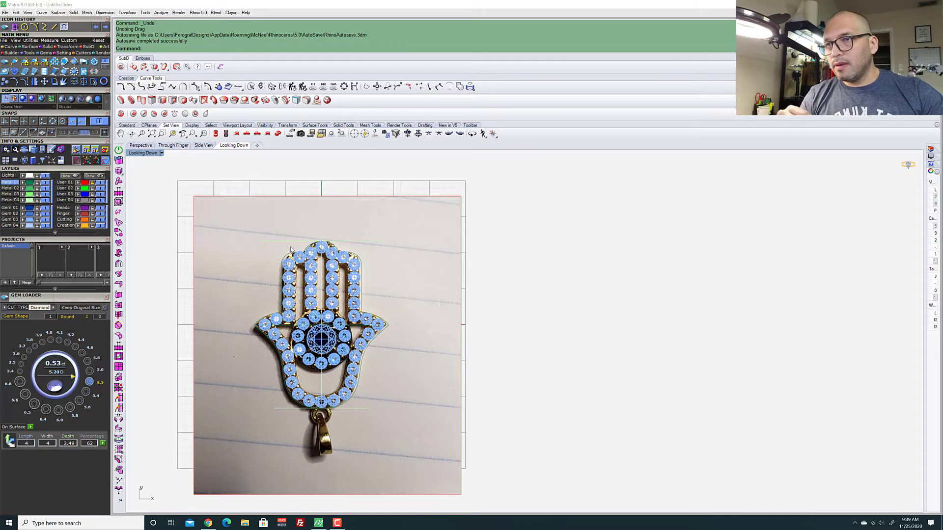
{"action": "scroll", "coordinate": [277, 299], "scroll_direction": "up", "scroll_amount": 5}
{"action": "scroll", "coordinate": [277, 297], "scroll_direction": "down", "scroll_amount": 3}
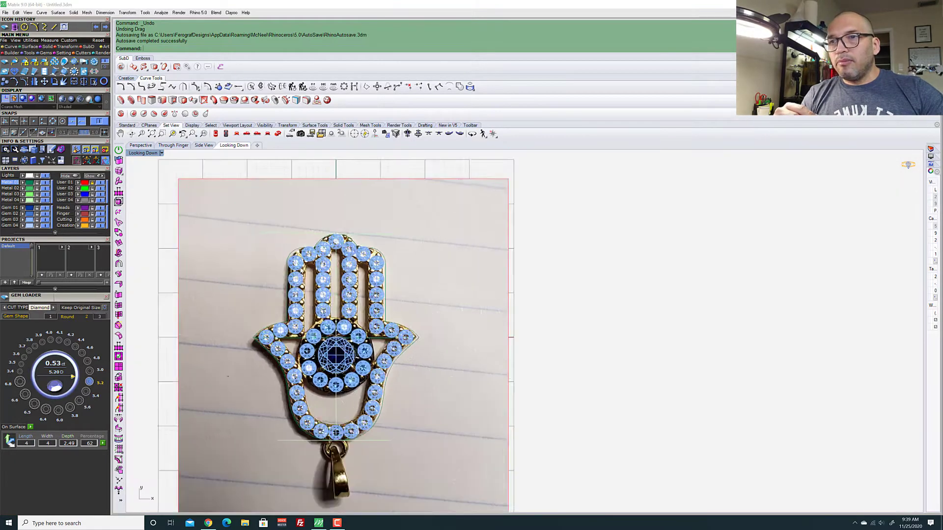
{"action": "scroll", "coordinate": [277, 297], "scroll_direction": "up", "scroll_amount": 5}
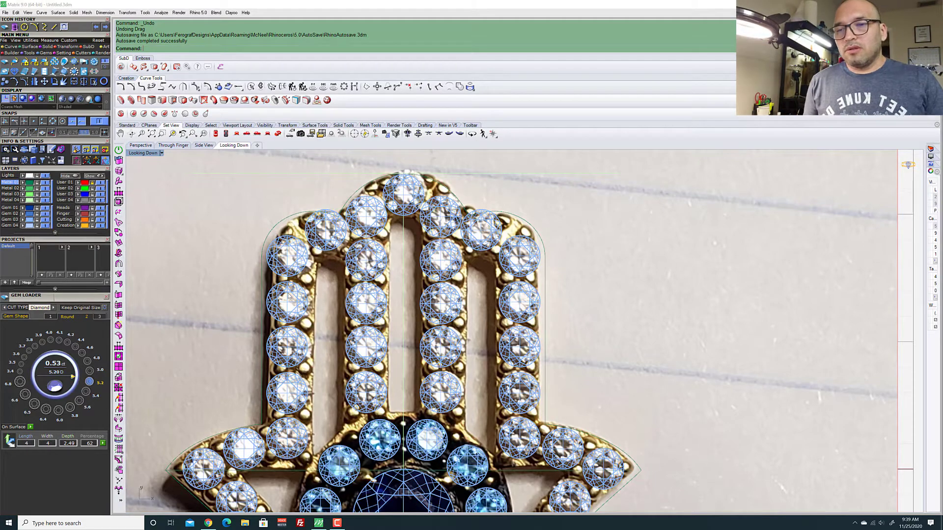
{"action": "scroll", "coordinate": [327, 225], "scroll_direction": "down", "scroll_amount": 3}
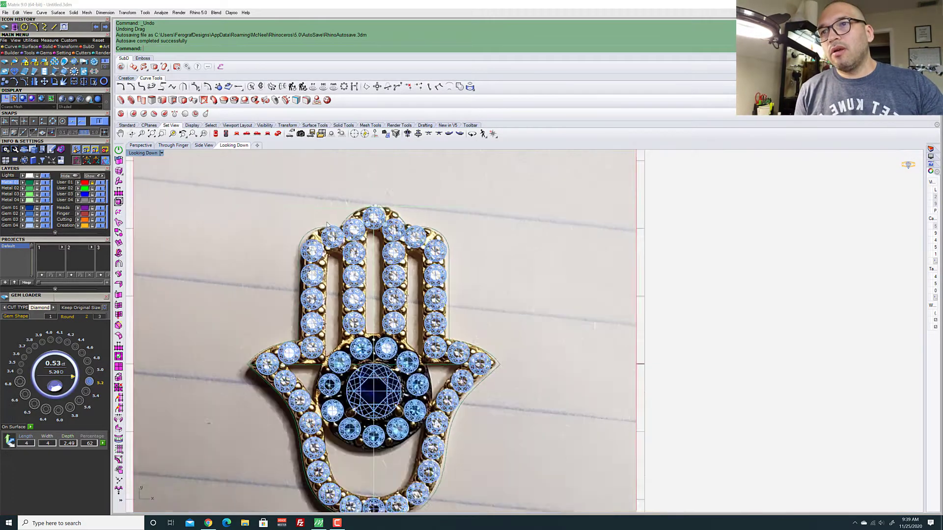
{"action": "scroll", "coordinate": [328, 224], "scroll_direction": "up", "scroll_amount": 3}
{"action": "left_click", "coordinate": [309, 239]}
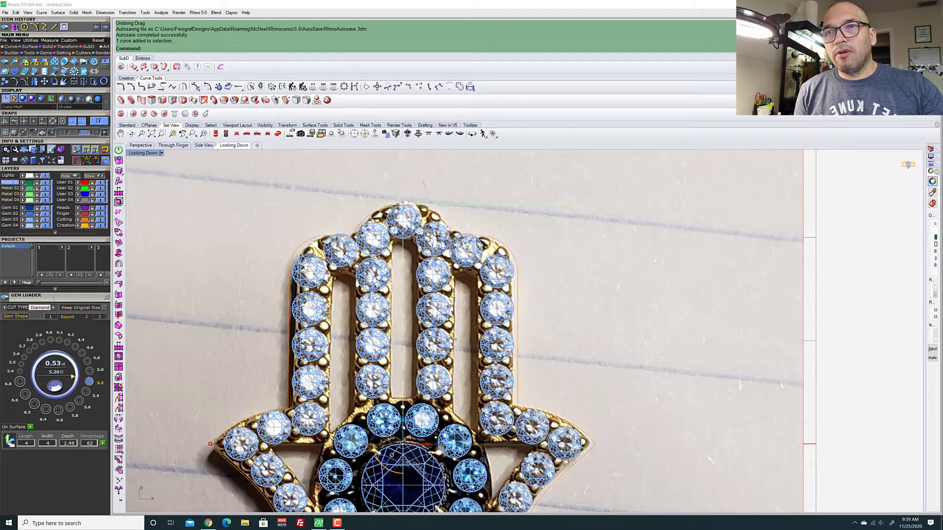
{"action": "scroll", "coordinate": [511, 303], "scroll_direction": "up", "scroll_amount": 2}
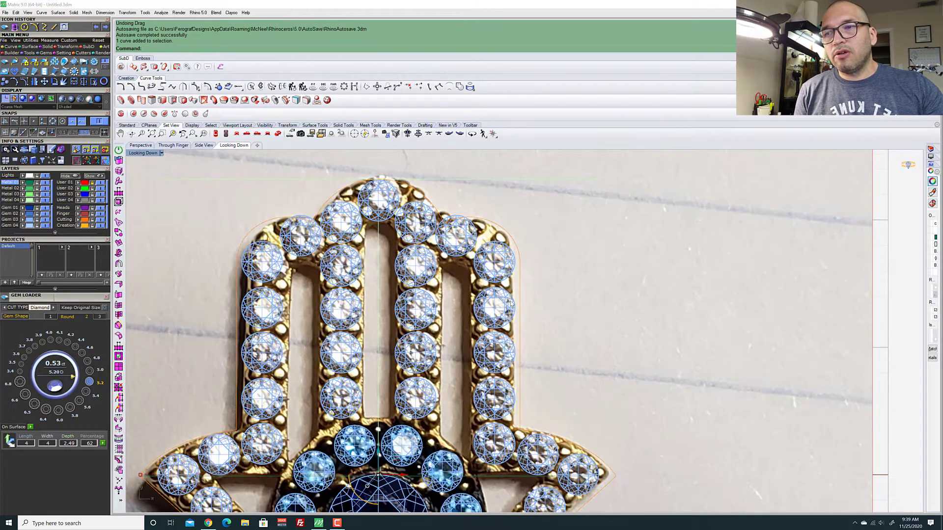
{"action": "scroll", "coordinate": [474, 275], "scroll_direction": "down", "scroll_amount": 2}
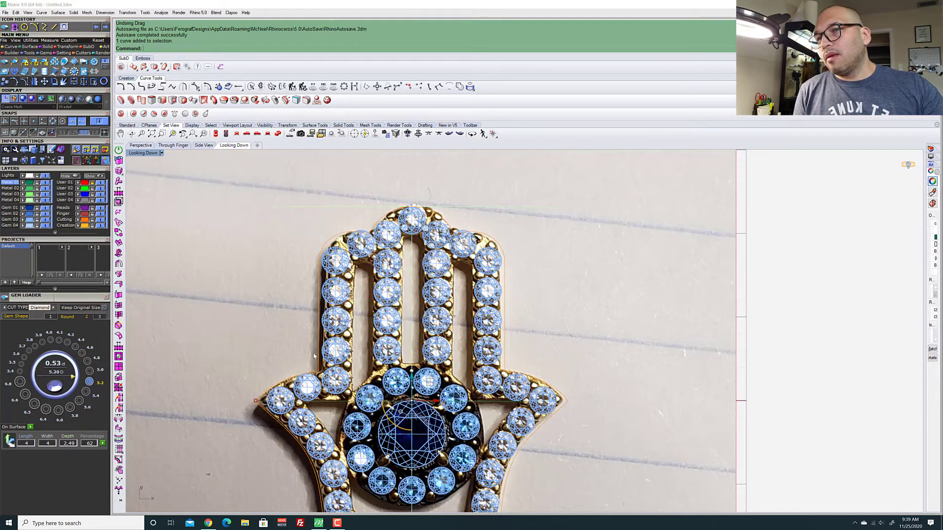
{"action": "scroll", "coordinate": [318, 373], "scroll_direction": "up", "scroll_amount": 3}
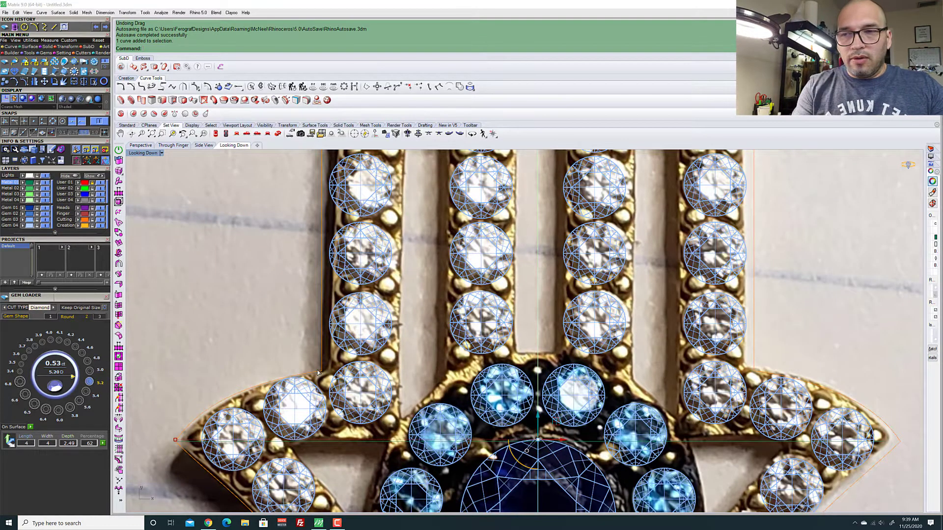
{"action": "key", "text": "F10"}
{"action": "scroll", "coordinate": [318, 373], "scroll_direction": "down", "scroll_amount": 3}
{"action": "scroll", "coordinate": [319, 369], "scroll_direction": "up", "scroll_amount": 4}
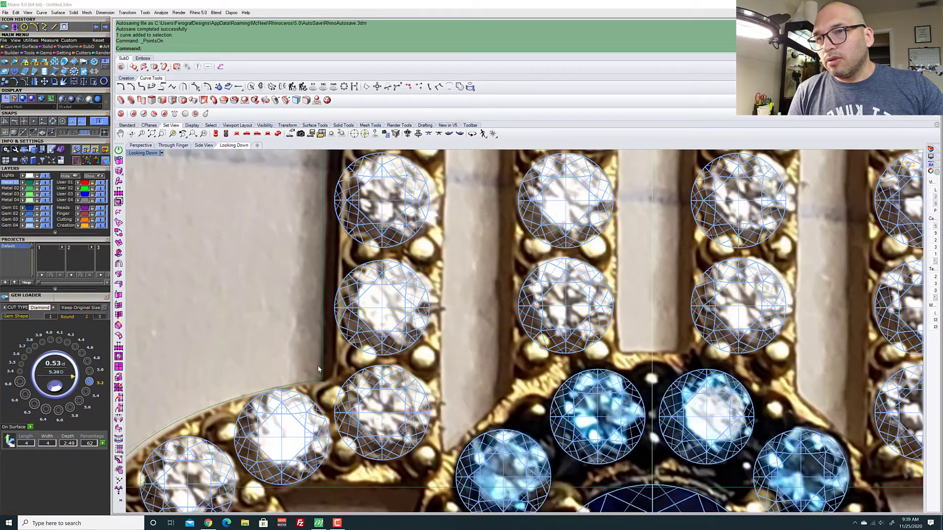
{"action": "left_click_drag", "start_coordinate": [339, 397], "coordinate": [287, 343]}
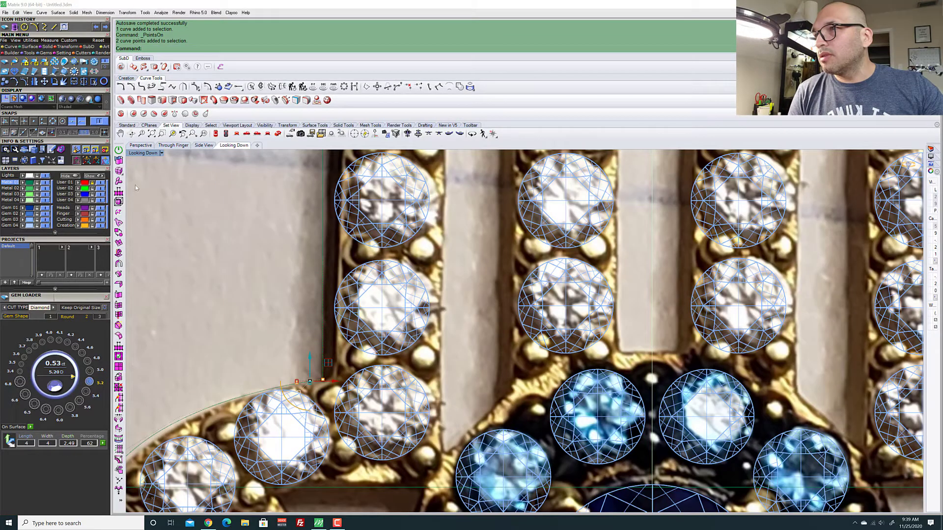
Try to raise the outline's corner point between left finger and thumb while the reference photo is temporarily hidden
{"action": "left_click", "coordinate": [103, 183]}
{"action": "scroll", "coordinate": [284, 273], "scroll_direction": "down", "scroll_amount": 2}
{"action": "scroll", "coordinate": [295, 306], "scroll_direction": "down", "scroll_amount": 1}
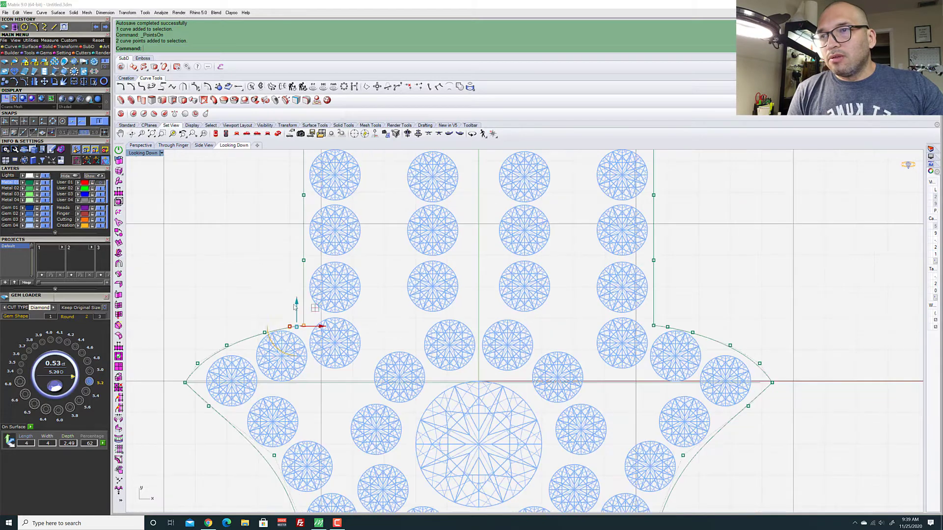
{"action": "left_click", "coordinate": [303, 327]}
{"action": "left_click_drag", "start_coordinate": [303, 309], "coordinate": [304, 289]}
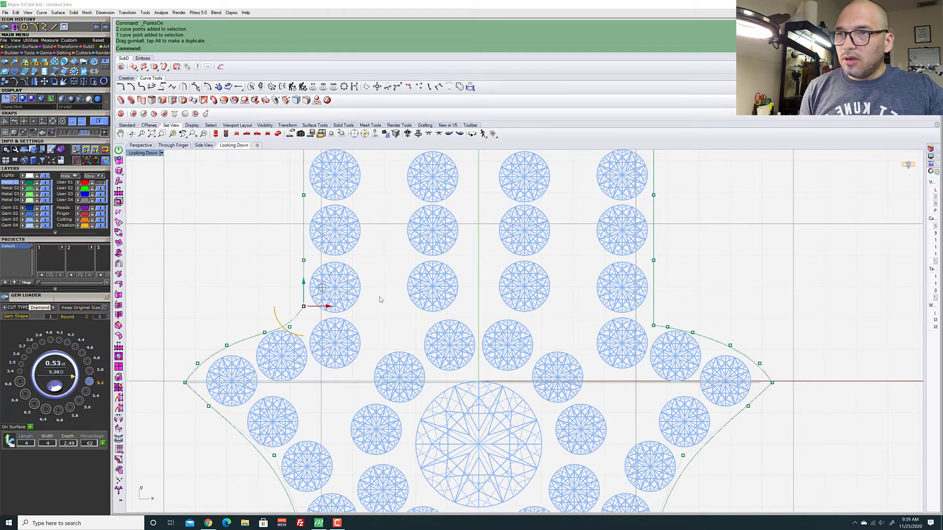
{"action": "key", "text": "ctrl+z"}
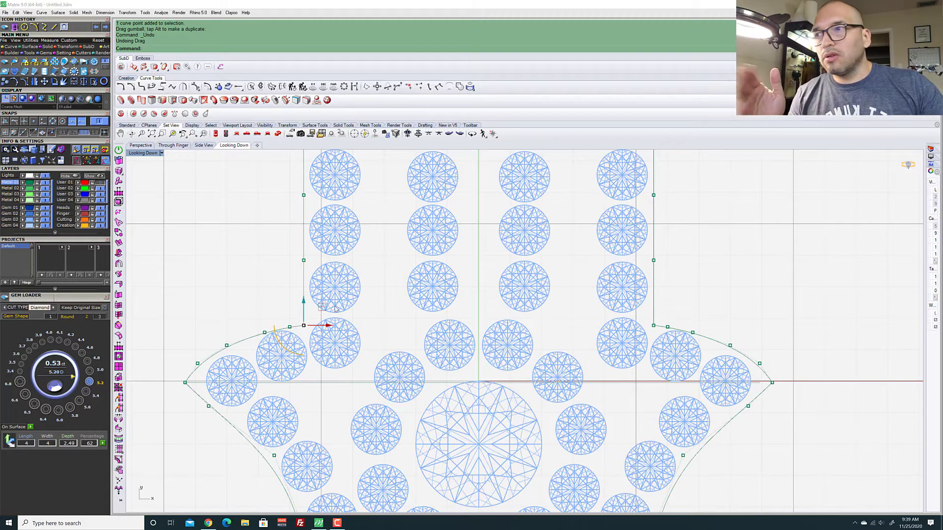
{"action": "left_click", "coordinate": [272, 288]}
{"action": "scroll", "coordinate": [274, 284], "scroll_direction": "down", "scroll_amount": 5}
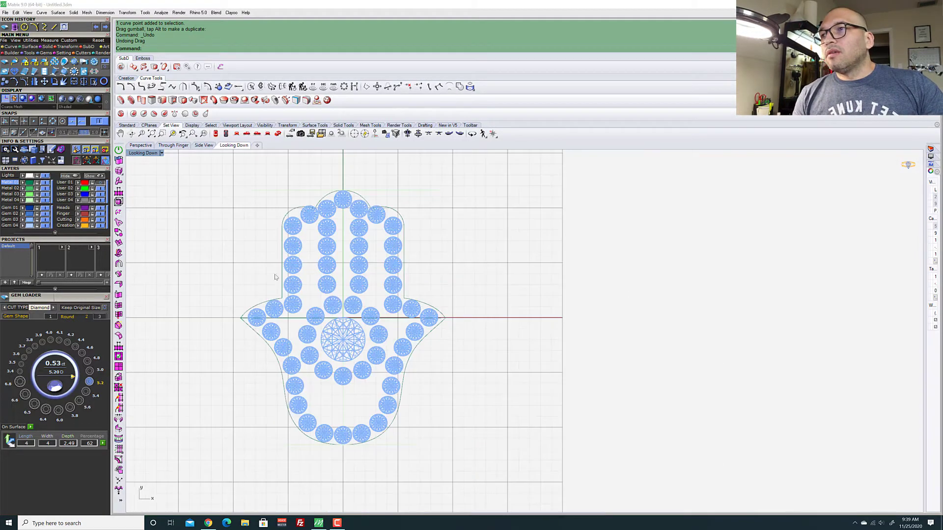
{"action": "left_click", "coordinate": [101, 183]}
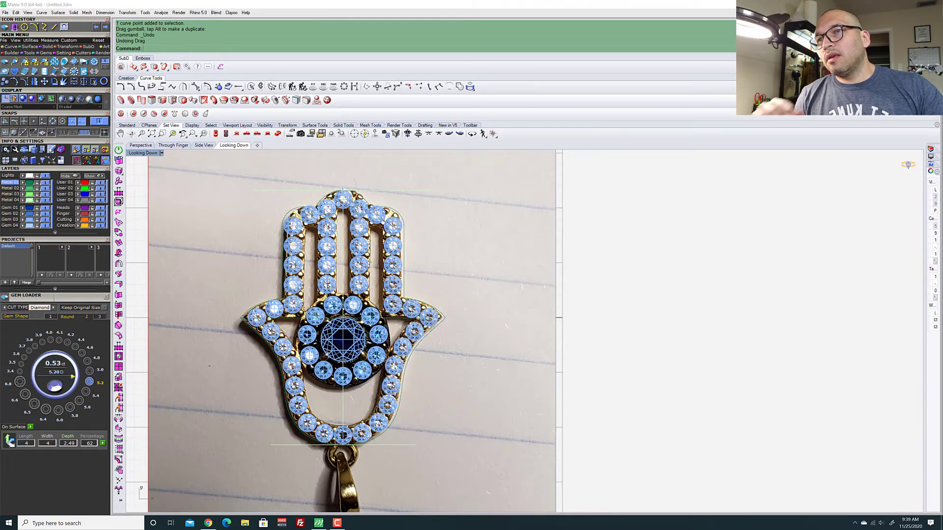
Examine the outer outline and gem layout against the pendant photo around the fingers, thumbs and halo
{"action": "scroll", "coordinate": [311, 234], "scroll_direction": "up", "scroll_amount": 5}
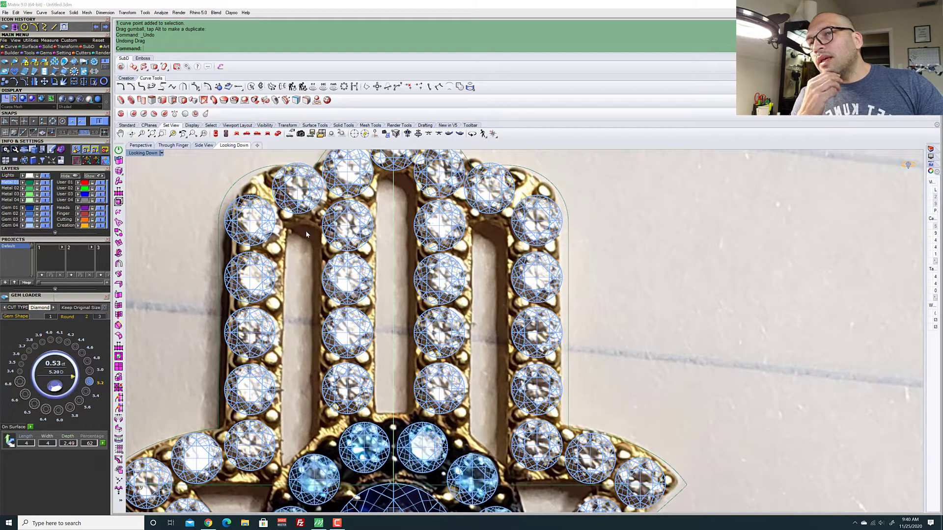
{"action": "scroll", "coordinate": [322, 320], "scroll_direction": "down", "scroll_amount": 3}
{"action": "scroll", "coordinate": [320, 318], "scroll_direction": "up", "scroll_amount": 2}
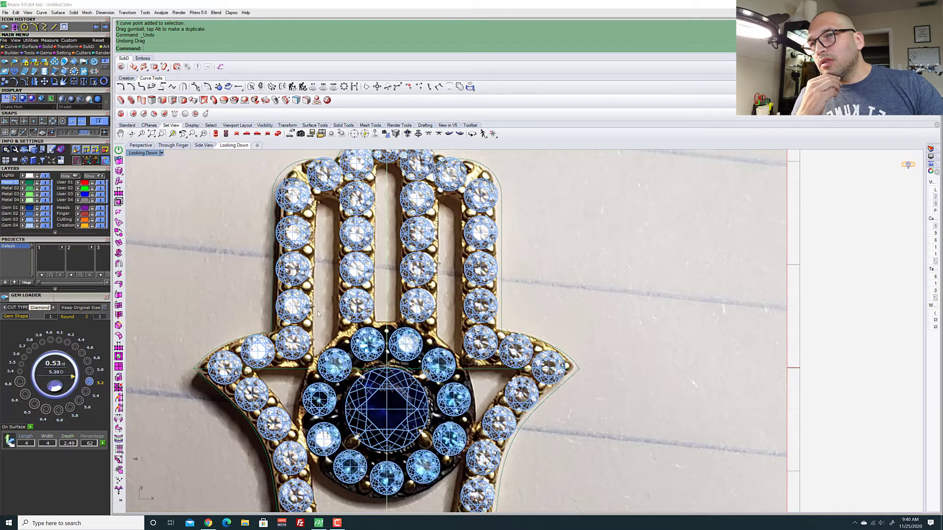
{"action": "scroll", "coordinate": [338, 285], "scroll_direction": "down", "scroll_amount": 2}
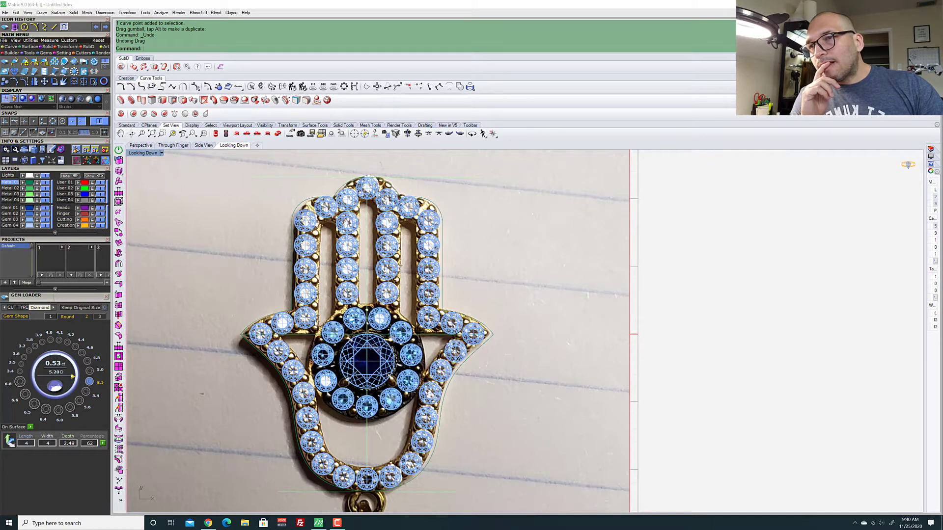
{"action": "scroll", "coordinate": [309, 304], "scroll_direction": "up", "scroll_amount": 5}
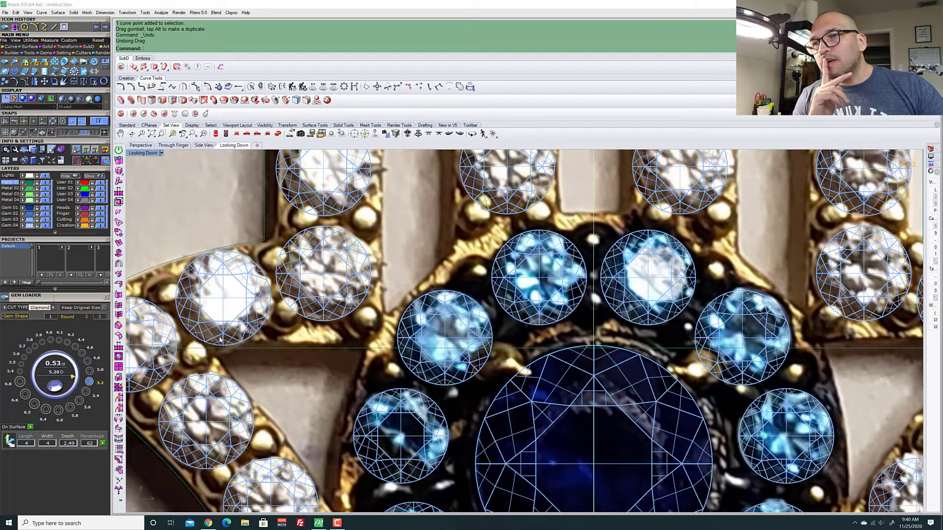
{"action": "scroll", "coordinate": [215, 328], "scroll_direction": "down", "scroll_amount": 5}
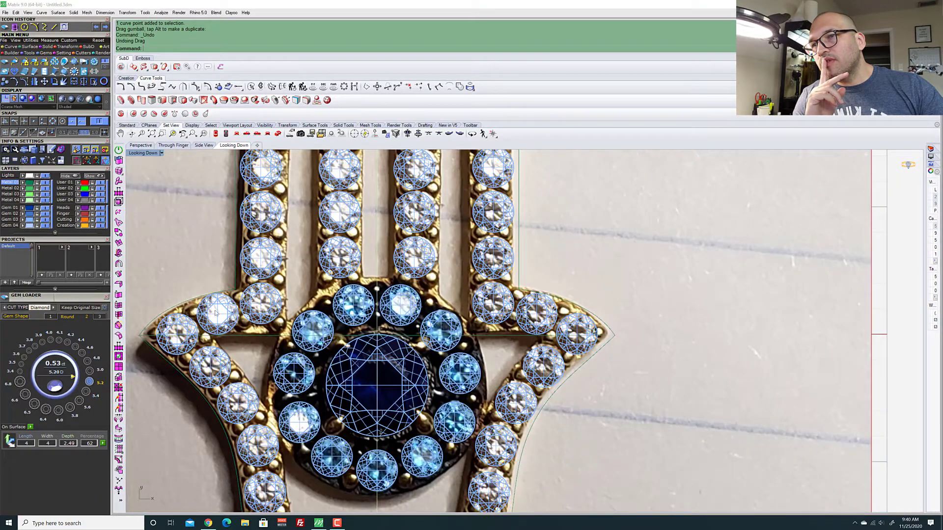
Offset the outer hand outline curve inward by a distance of 2
{"action": "left_click", "coordinate": [239, 290]}
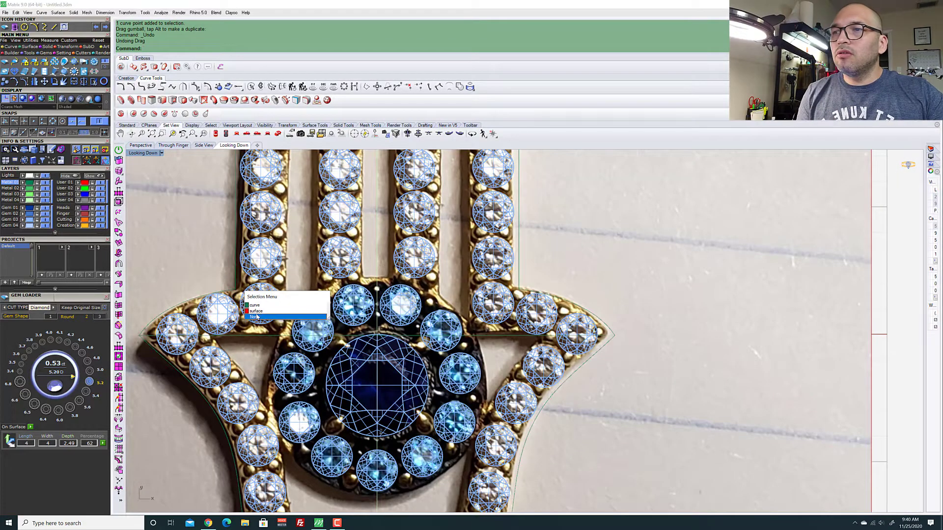
{"action": "left_click", "coordinate": [257, 295]}
{"action": "scroll", "coordinate": [284, 396], "scroll_direction": "down", "scroll_amount": 1}
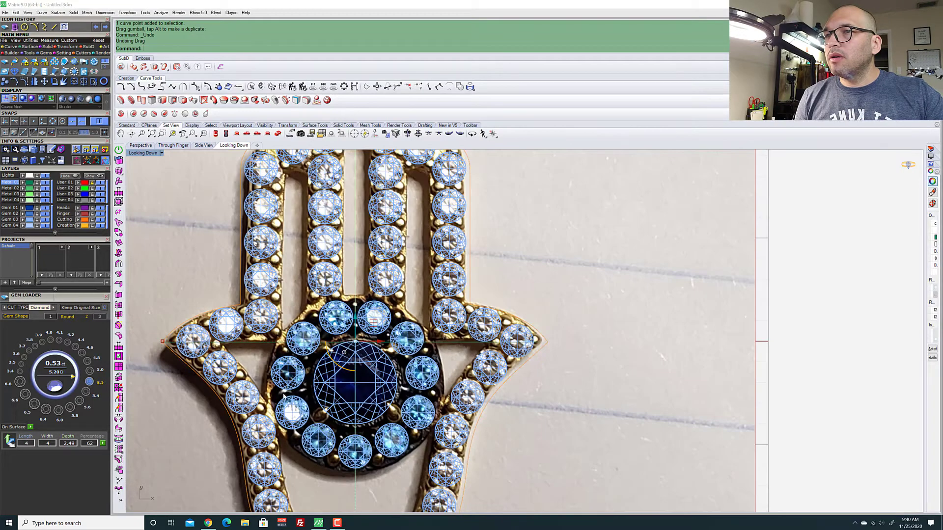
{"action": "scroll", "coordinate": [243, 295], "scroll_direction": "down", "scroll_amount": 4}
{"action": "scroll", "coordinate": [223, 293], "scroll_direction": "up", "scroll_amount": 3}
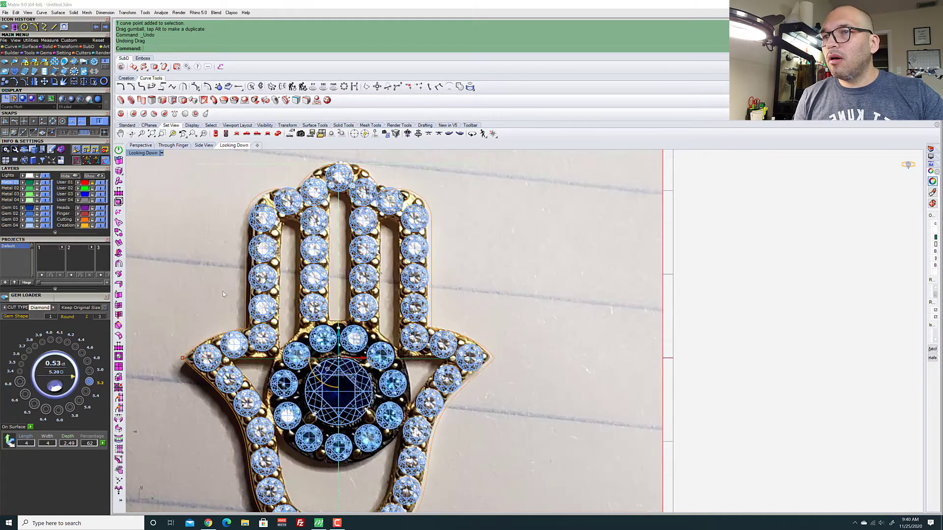
{"action": "type", "text": "ffset"}
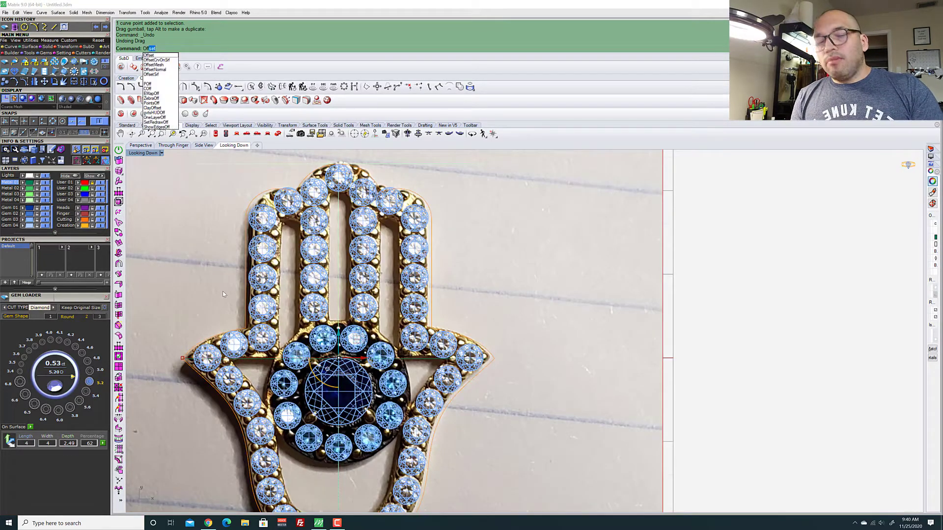
{"action": "key", "text": "Return"}
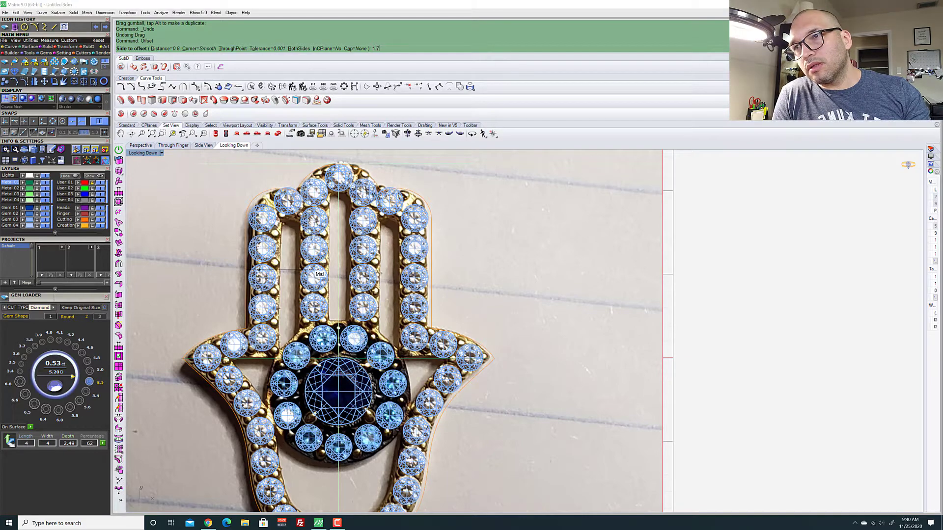
{"action": "type", "text": "5"}
{"action": "key", "text": "Return"}
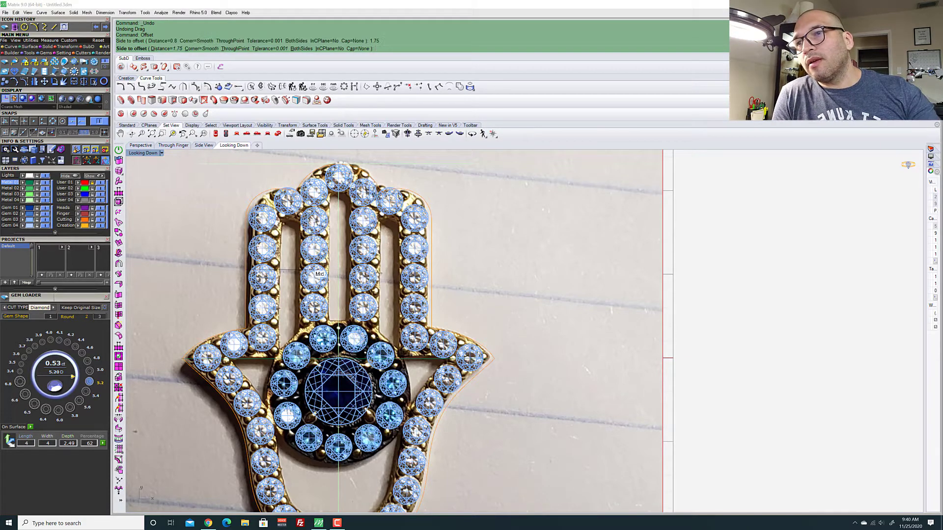
{"action": "scroll", "coordinate": [314, 269], "scroll_direction": "up", "scroll_amount": 5}
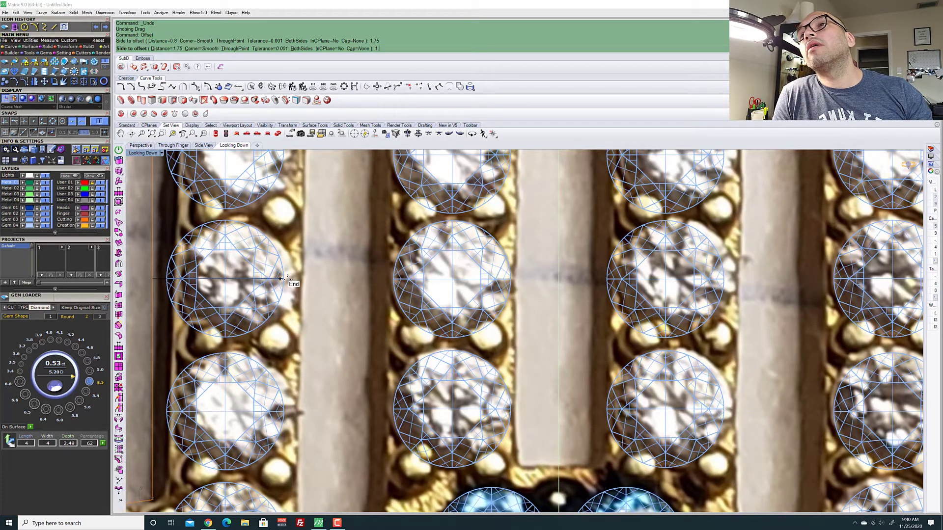
{"action": "type", "text": "1.8"}
{"action": "key", "text": "Return"}
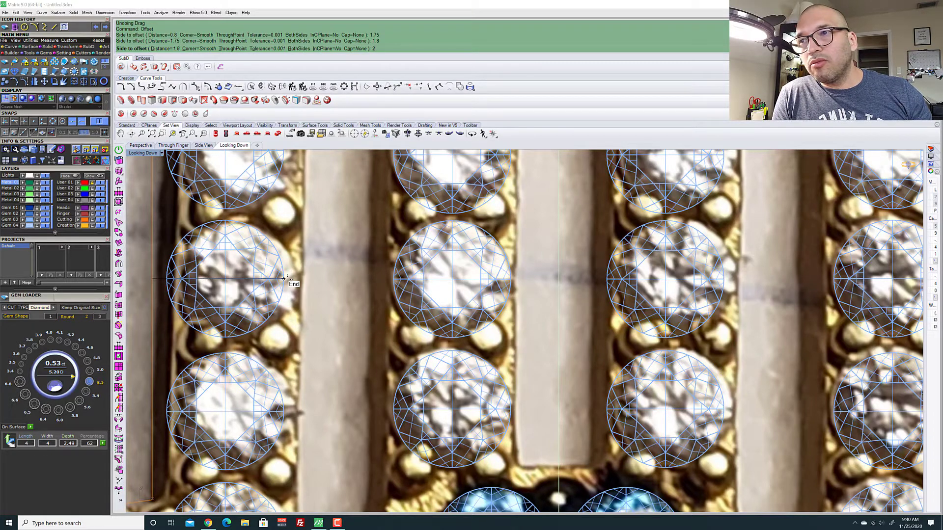
{"action": "key", "text": "Return"}
{"action": "scroll", "coordinate": [287, 278], "scroll_direction": "down", "scroll_amount": 5}
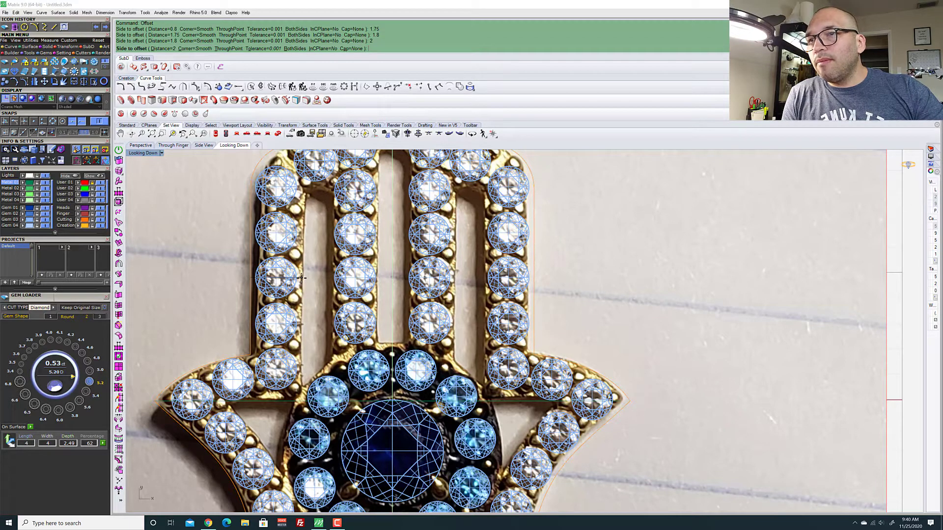
{"action": "left_click", "coordinate": [301, 278]}
{"action": "scroll", "coordinate": [302, 278], "scroll_direction": "down", "scroll_amount": 3}
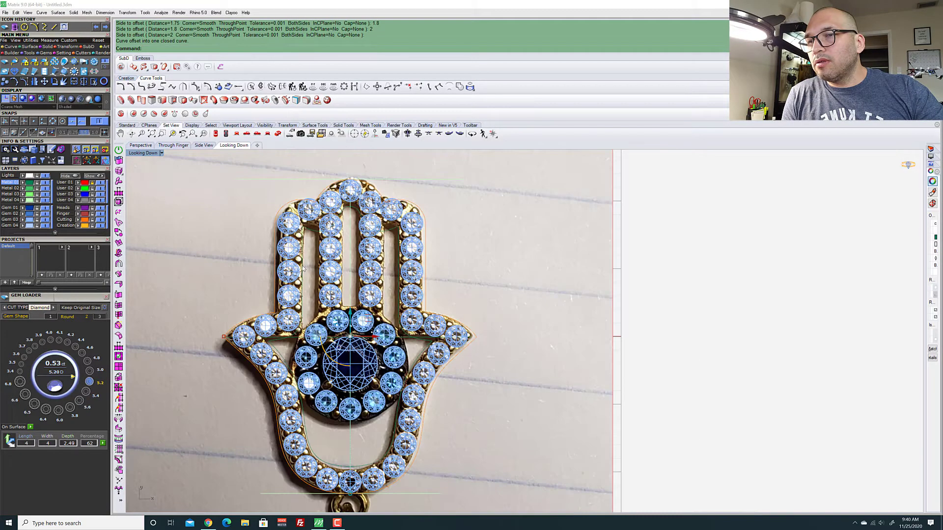
Examine the inward offset curve against the pendant photo around the thumbs and halo
{"action": "scroll", "coordinate": [276, 343], "scroll_direction": "up", "scroll_amount": 6}
{"action": "scroll", "coordinate": [314, 301], "scroll_direction": "down", "scroll_amount": 5}
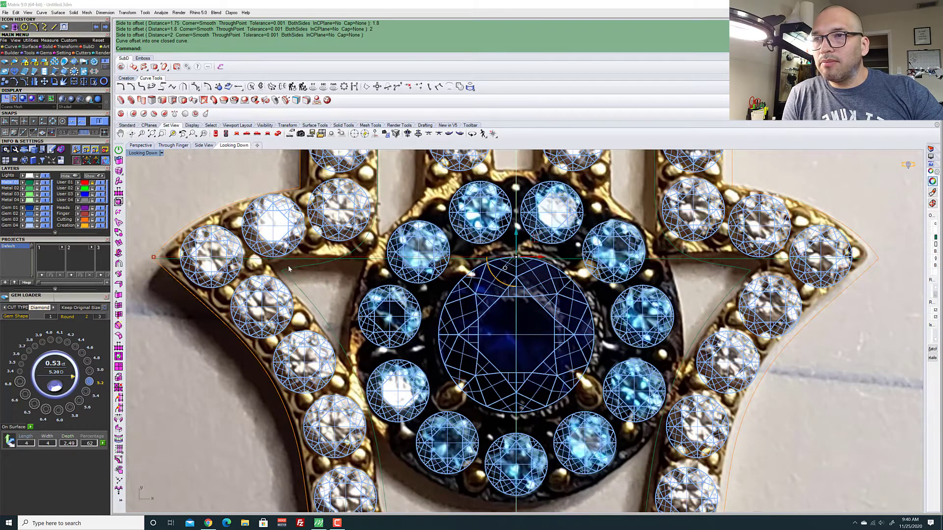
{"action": "scroll", "coordinate": [318, 255], "scroll_direction": "up", "scroll_amount": 5}
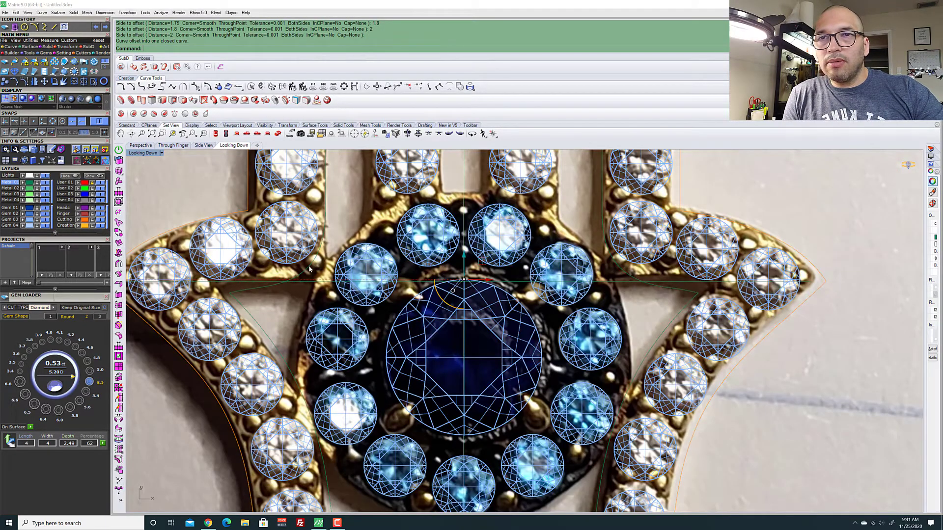
{"action": "scroll", "coordinate": [309, 267], "scroll_direction": "down", "scroll_amount": 5}
{"action": "scroll", "coordinate": [305, 273], "scroll_direction": "down", "scroll_amount": 3}
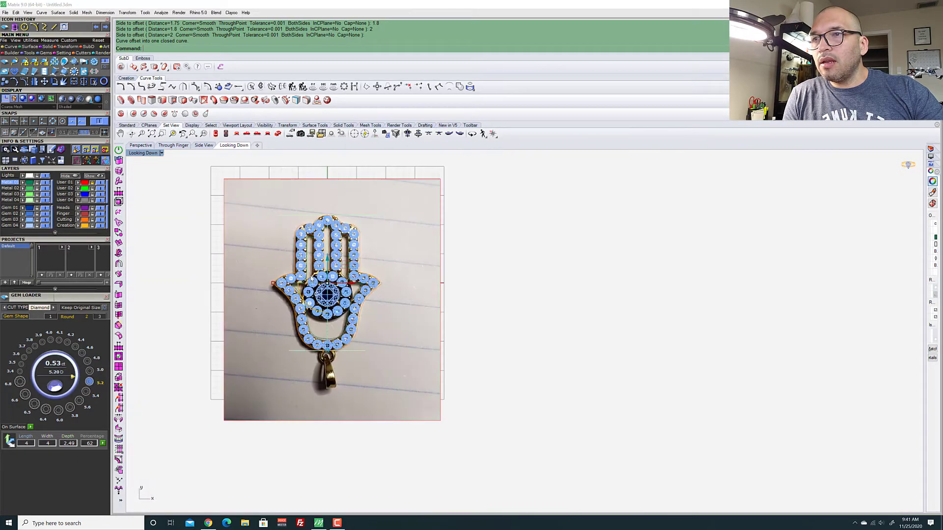
{"action": "scroll", "coordinate": [299, 305], "scroll_direction": "up", "scroll_amount": 6}
{"action": "scroll", "coordinate": [298, 311], "scroll_direction": "down", "scroll_amount": 1}
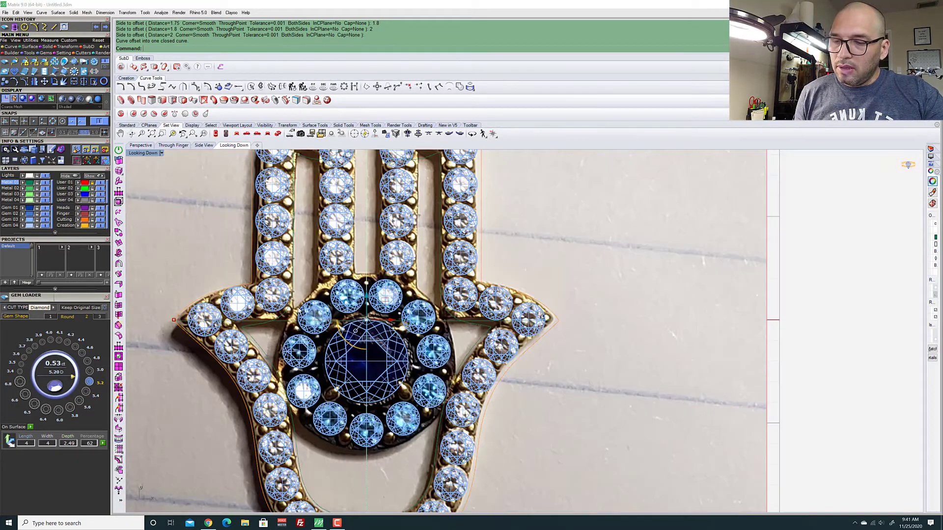
Undo the last offset and offset the outer hand outline inward again by 2 with the corner style set to Sharp
{"action": "key", "text": "ctrl+z"}
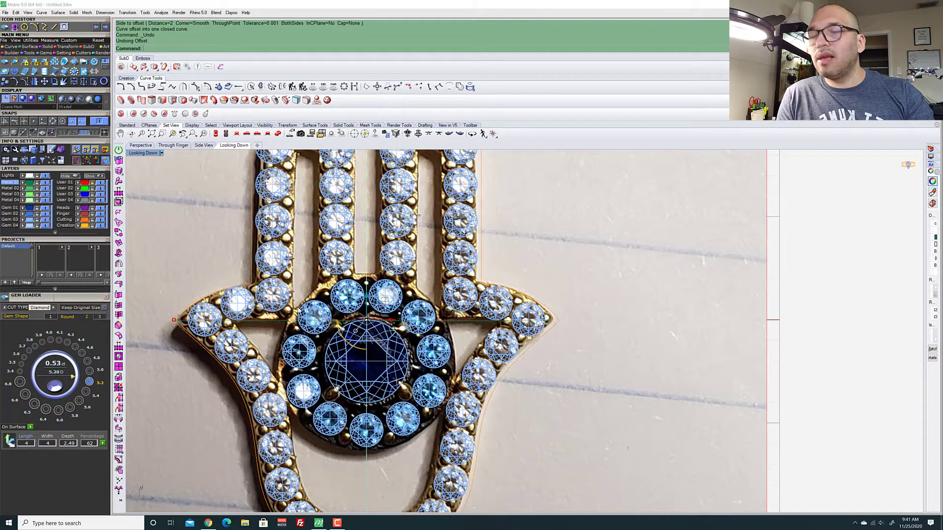
{"action": "right_click", "coordinate": [298, 310]}
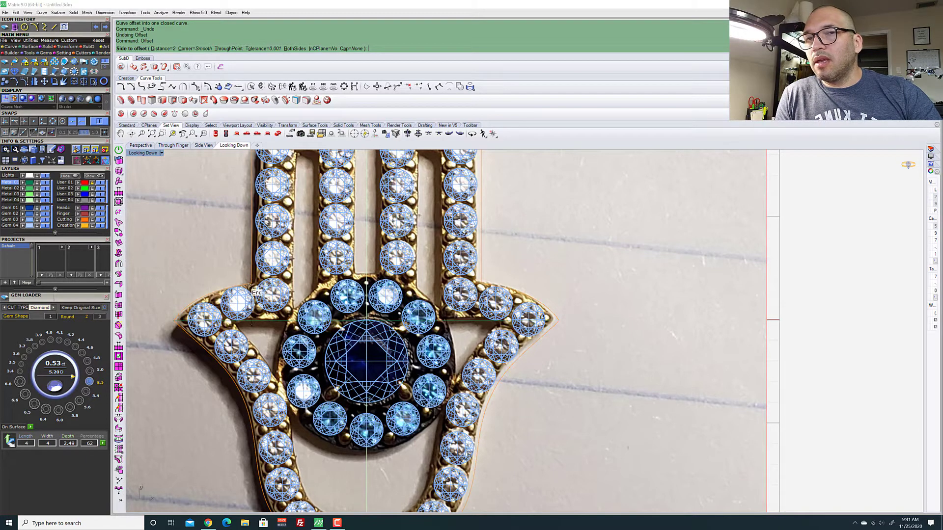
{"action": "left_click", "coordinate": [195, 49]}
{"action": "left_click", "coordinate": [168, 49]}
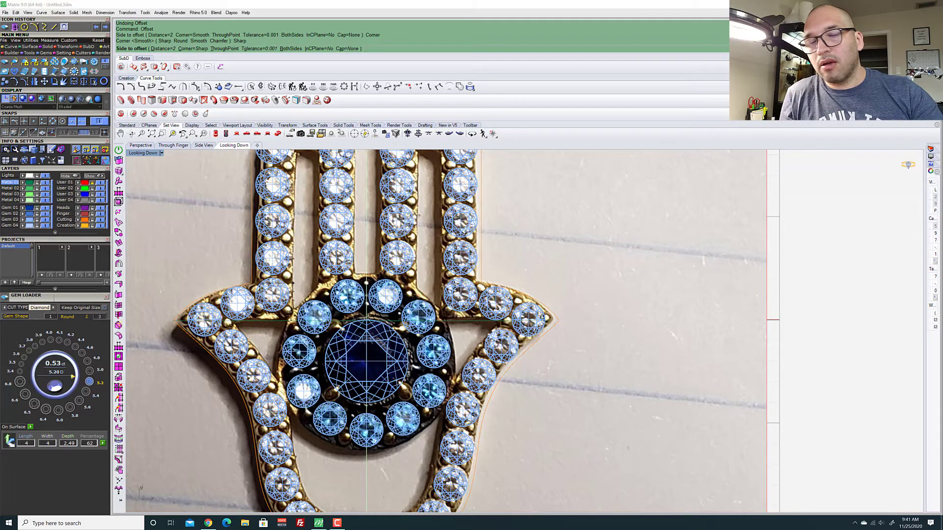
{"action": "left_click", "coordinate": [295, 295]}
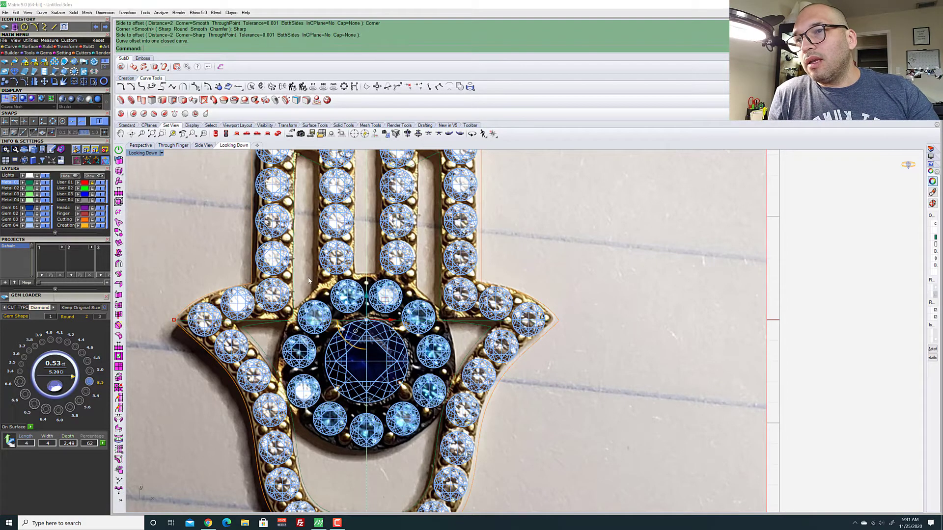
Check the sharp corners of the new offset curve around the left thumb and select that inner curve
{"action": "scroll", "coordinate": [297, 297], "scroll_direction": "up", "scroll_amount": 10}
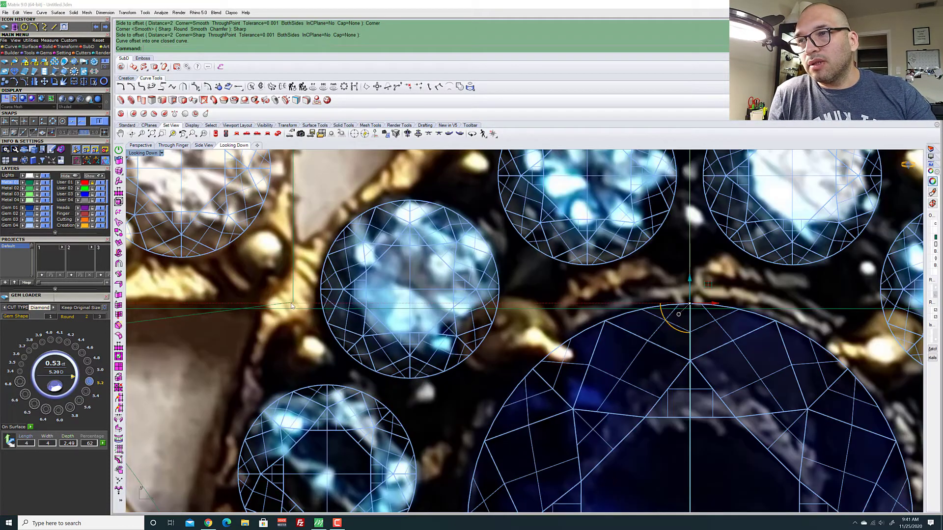
{"action": "scroll", "coordinate": [292, 303], "scroll_direction": "down", "scroll_amount": 5}
{"action": "scroll", "coordinate": [246, 313], "scroll_direction": "down", "scroll_amount": 4}
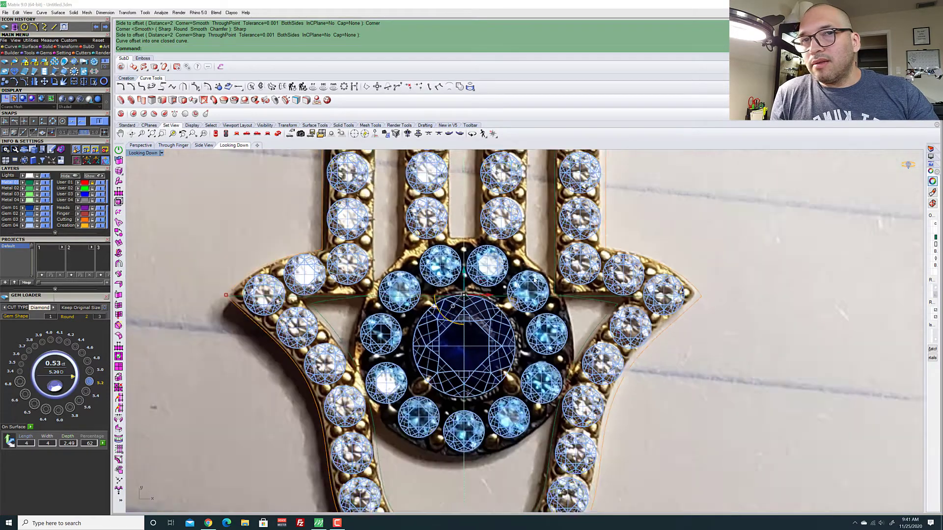
{"action": "scroll", "coordinate": [294, 307], "scroll_direction": "up", "scroll_amount": 1}
{"action": "scroll", "coordinate": [360, 303], "scroll_direction": "up", "scroll_amount": 6}
{"action": "scroll", "coordinate": [351, 301], "scroll_direction": "up", "scroll_amount": 3}
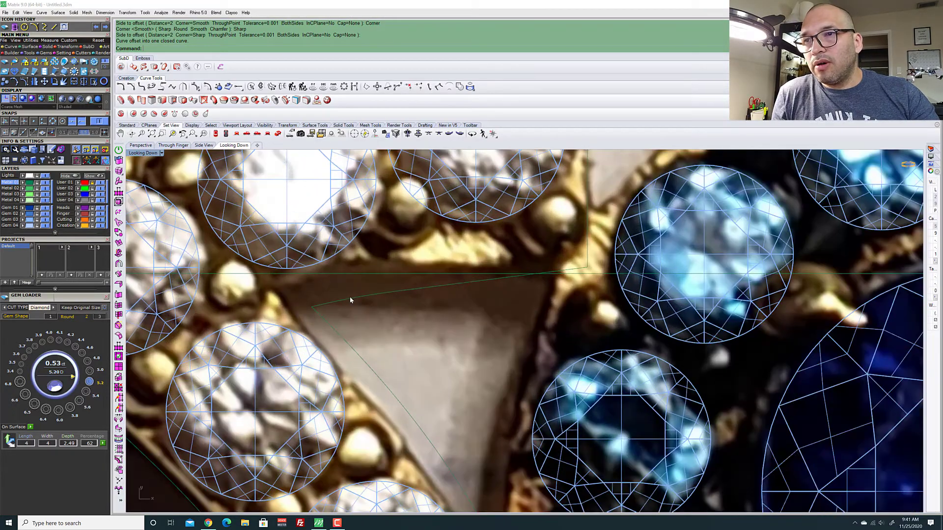
{"action": "left_click", "coordinate": [349, 297]}
Compare the inner curve with the photo around the thumbs and palm, and add the outer hand outline to the selection
{"action": "scroll", "coordinate": [349, 297], "scroll_direction": "down", "scroll_amount": 5}
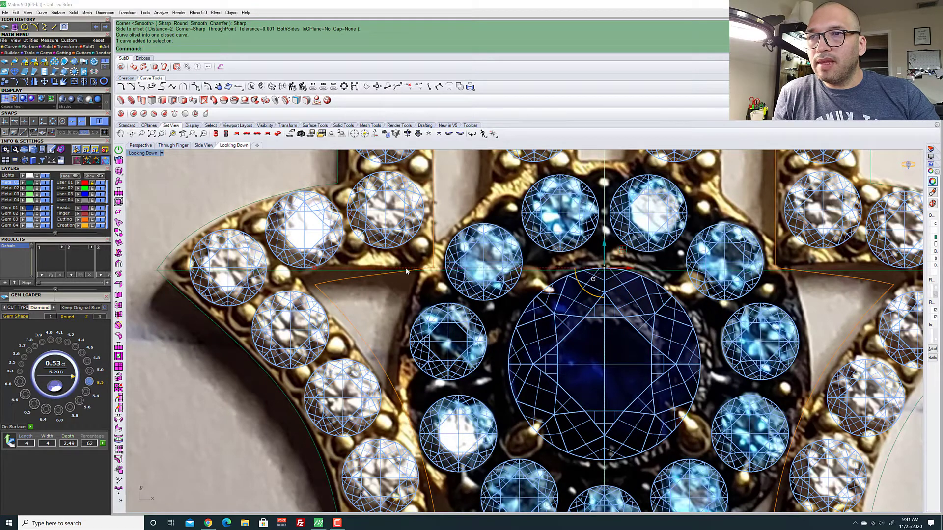
{"action": "scroll", "coordinate": [290, 285], "scroll_direction": "down", "scroll_amount": 4}
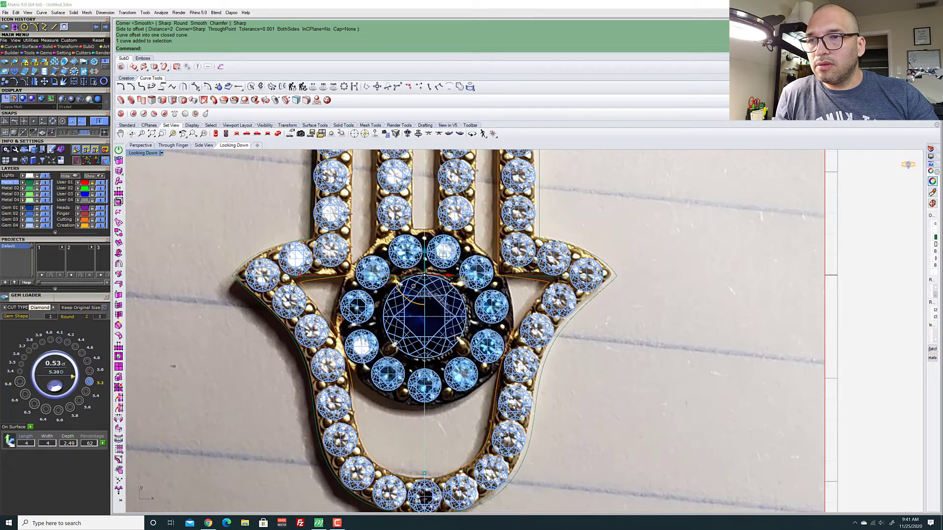
{"action": "scroll", "coordinate": [290, 289], "scroll_direction": "down", "scroll_amount": 1}
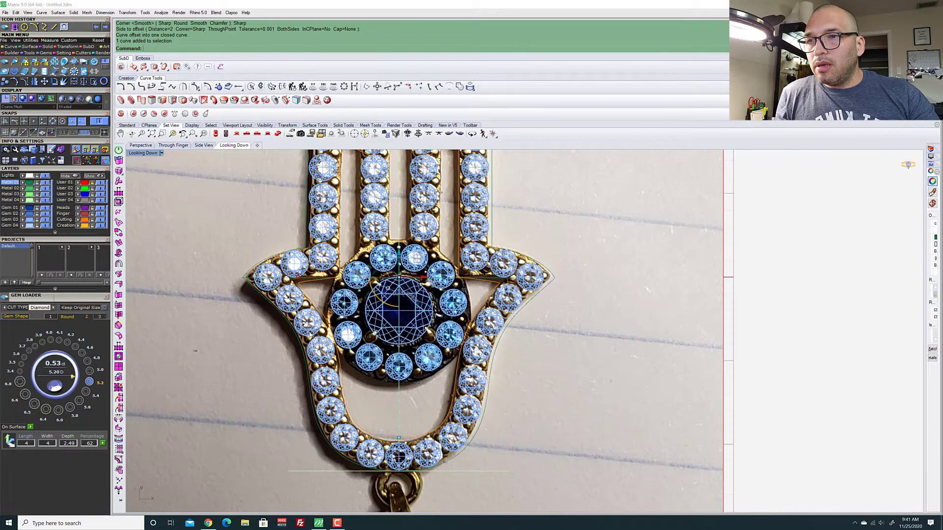
{"action": "scroll", "coordinate": [320, 288], "scroll_direction": "up", "scroll_amount": 4}
{"action": "scroll", "coordinate": [342, 286], "scroll_direction": "down", "scroll_amount": 1}
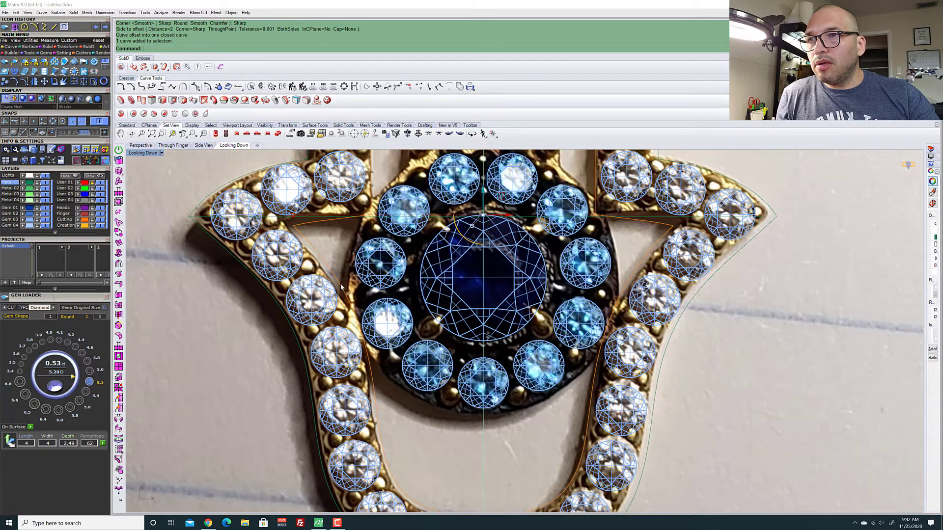
{"action": "scroll", "coordinate": [339, 284], "scroll_direction": "down", "scroll_amount": 3}
{"action": "scroll", "coordinate": [336, 282], "scroll_direction": "up", "scroll_amount": 3}
{"action": "scroll", "coordinate": [332, 277], "scroll_direction": "down", "scroll_amount": 1}
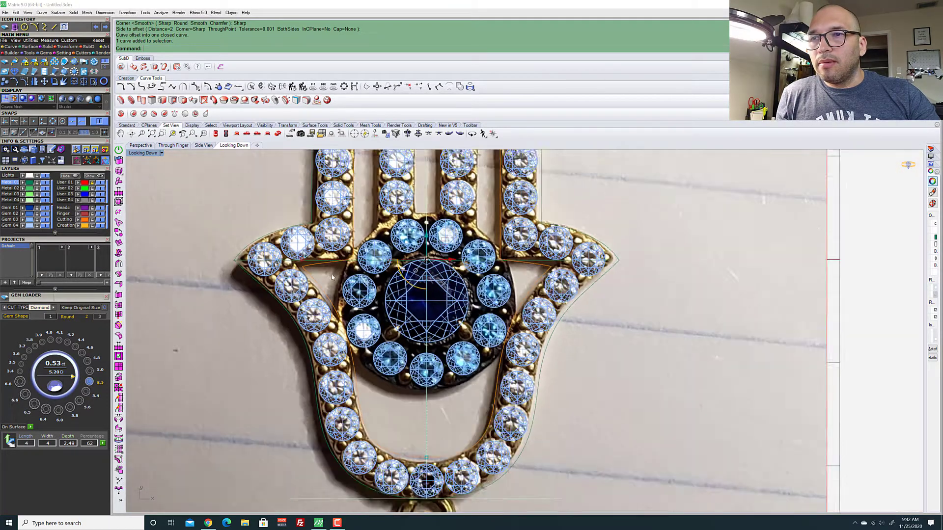
{"action": "scroll", "coordinate": [332, 278], "scroll_direction": "down", "scroll_amount": 1}
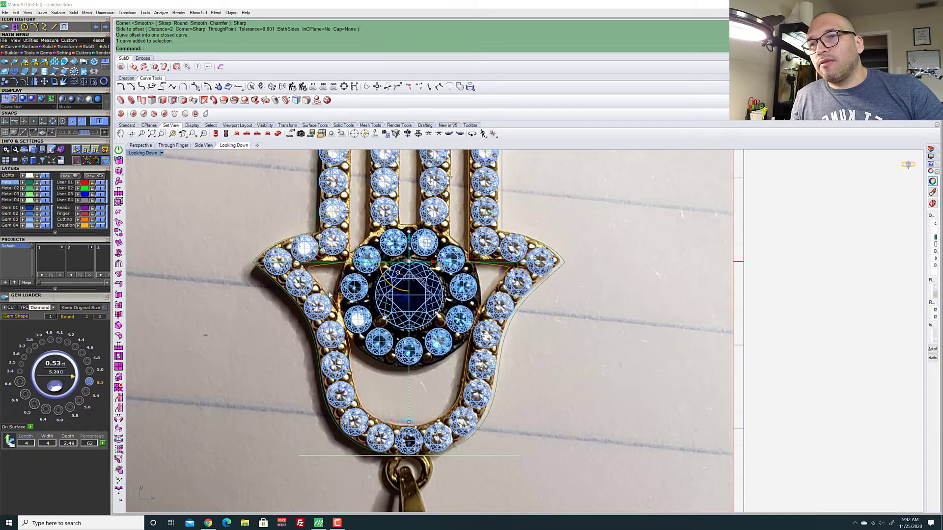
{"action": "left_click", "coordinate": [311, 331]}
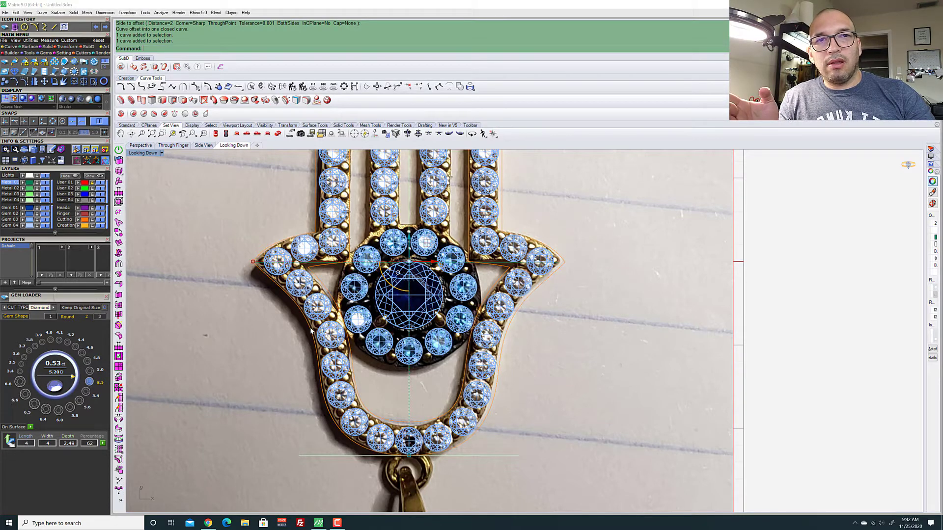
Extrude the inner and outer hand curves in the Perspective view as a solid, one side only, with a distance of -1
{"action": "left_click", "coordinate": [141, 146]}
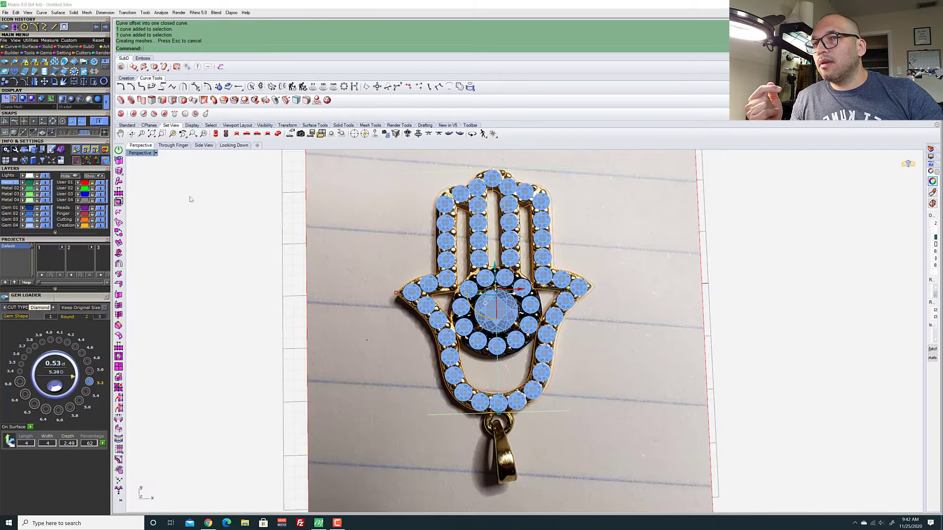
{"action": "right_click_drag", "start_coordinate": [422, 231], "coordinate": [435, 281]}
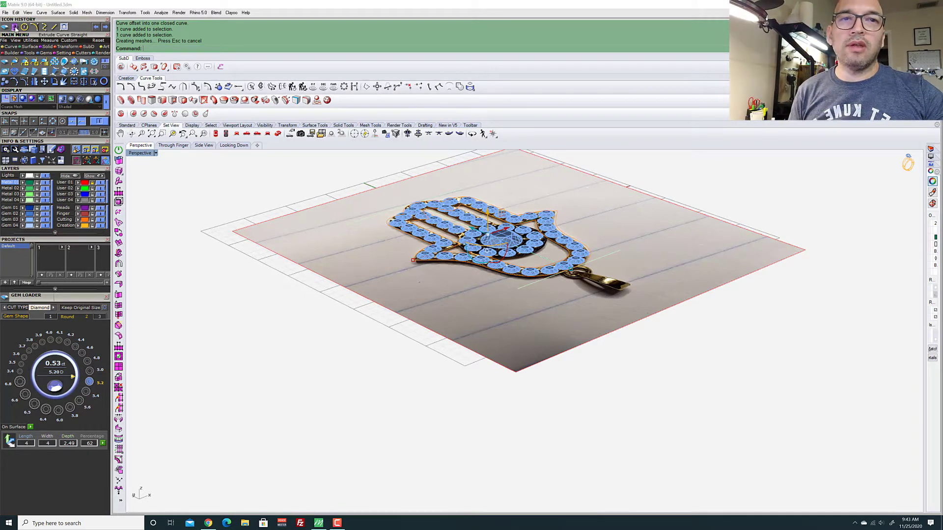
{"action": "left_click", "coordinate": [15, 27]}
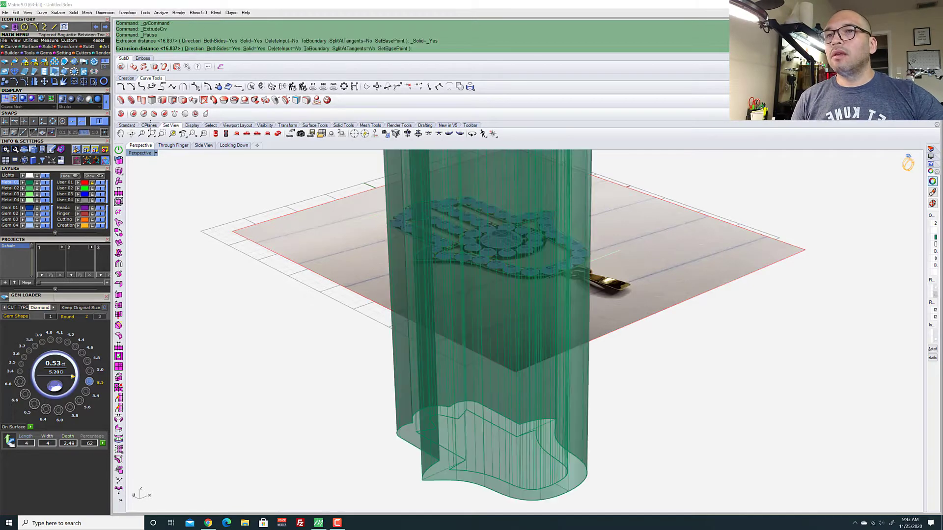
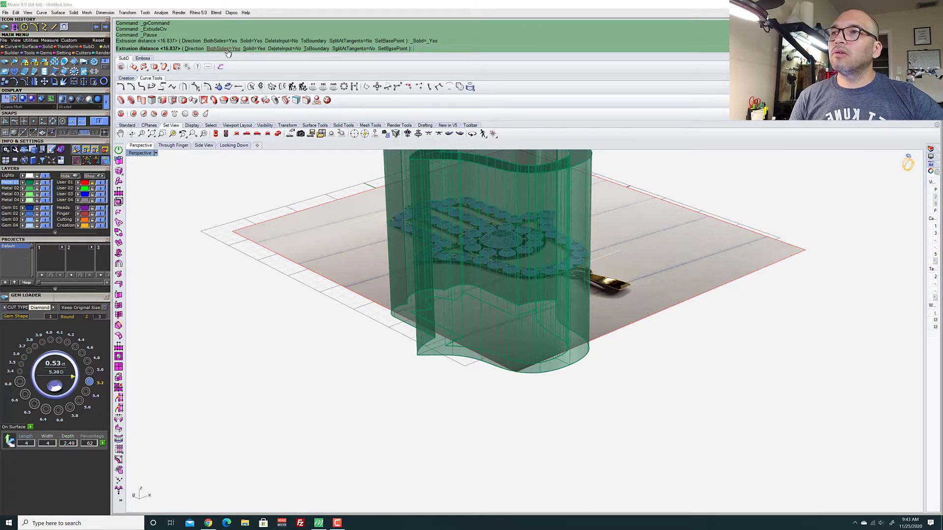
{"action": "left_click", "coordinate": [228, 48]}
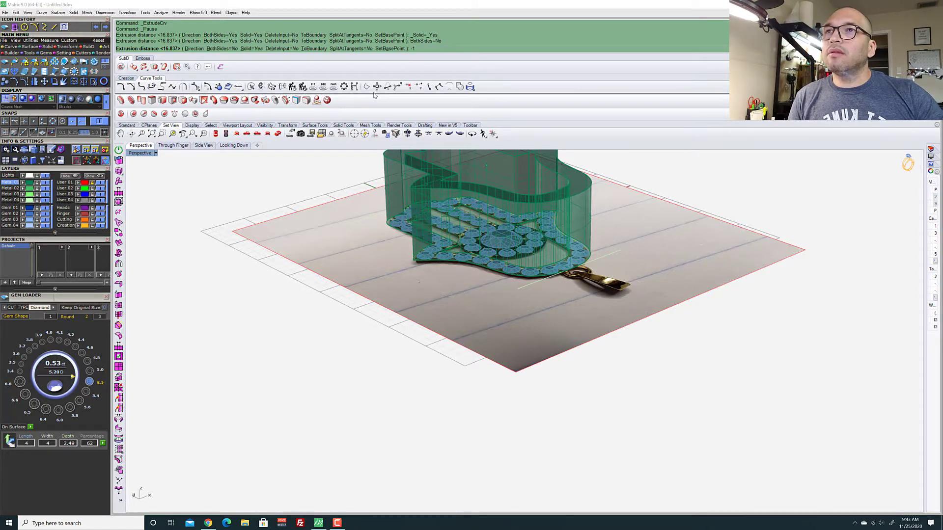
{"action": "key", "text": "Return"}
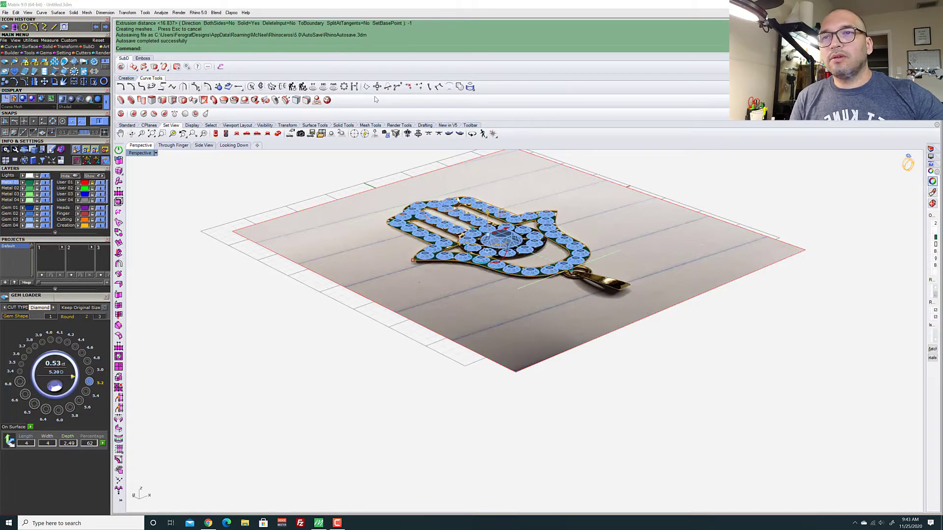
Hide the User 01 layer holding the reference photo and inspect the extruded metal frame around the gems
{"action": "right_click_drag", "start_coordinate": [519, 422], "coordinate": [486, 373]}
{"action": "left_click", "coordinate": [100, 183]}
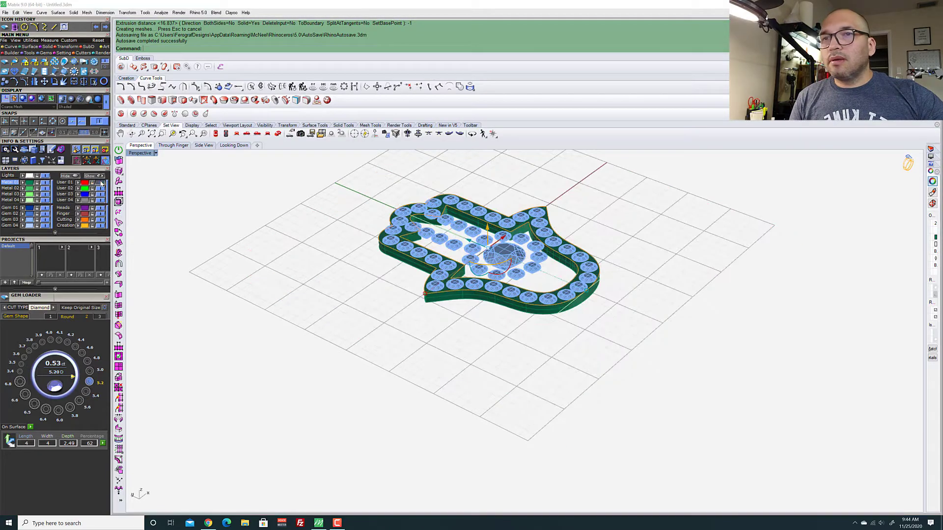
{"action": "scroll", "coordinate": [531, 280], "scroll_direction": "up", "scroll_amount": 2}
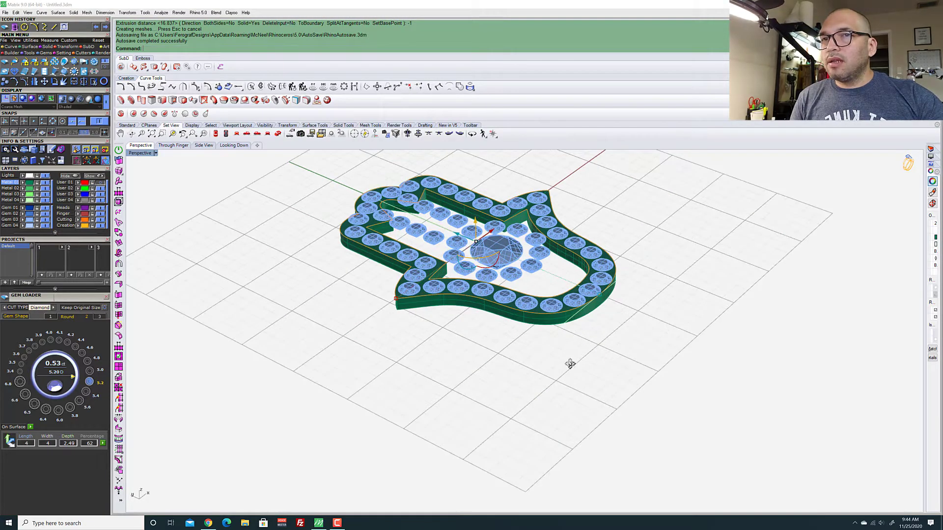
{"action": "right_click_drag", "start_coordinate": [571, 363], "coordinate": [471, 383]}
{"action": "scroll", "coordinate": [466, 367], "scroll_direction": "up", "scroll_amount": 4}
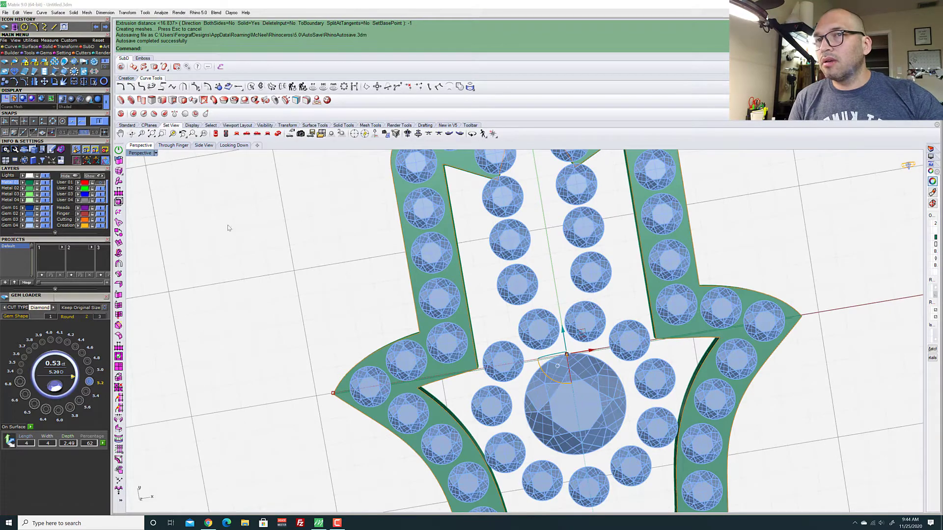
Select the inner offset curve, not the polysurface, in the Looking Down view and display its control points
{"action": "left_click", "coordinate": [227, 148]}
{"action": "scroll", "coordinate": [243, 162], "scroll_direction": "up", "scroll_amount": 2}
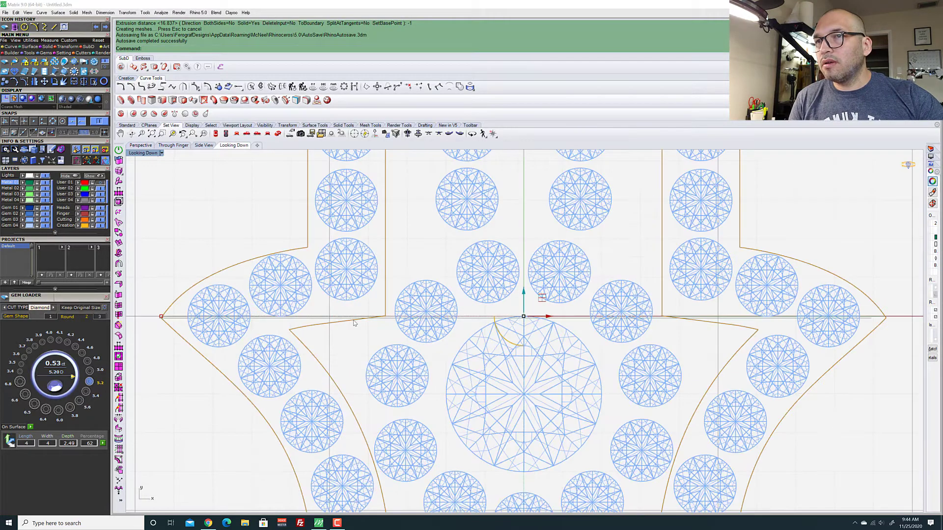
{"action": "scroll", "coordinate": [357, 318], "scroll_direction": "up", "scroll_amount": 3}
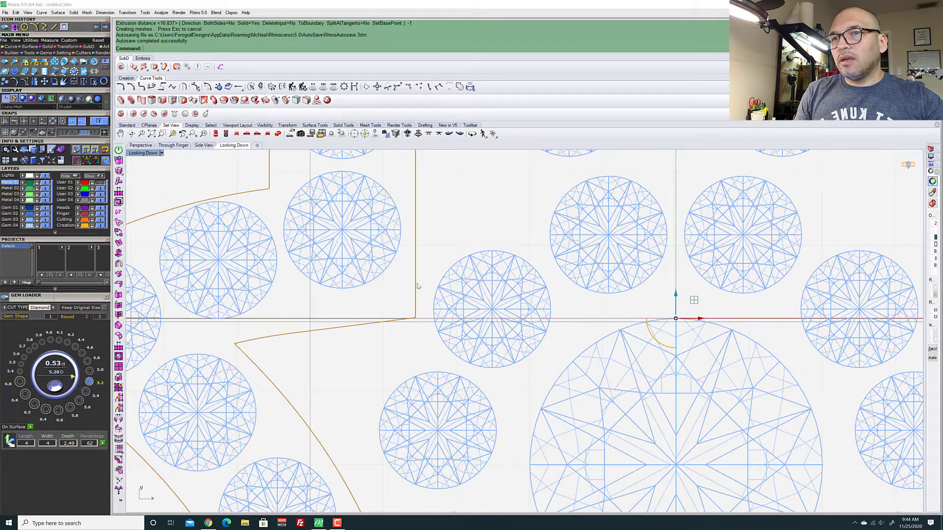
{"action": "left_click", "coordinate": [416, 309]}
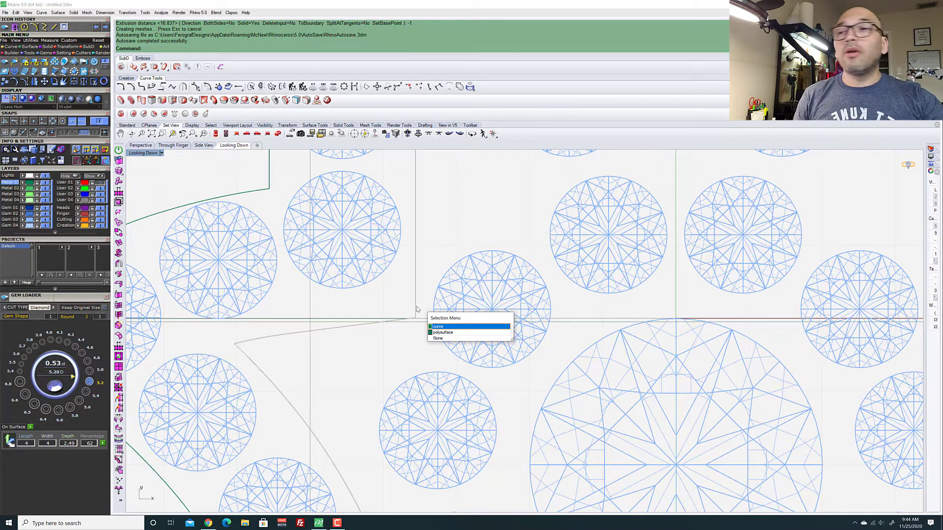
{"action": "left_click", "coordinate": [445, 327]}
{"action": "key", "text": "F10"}
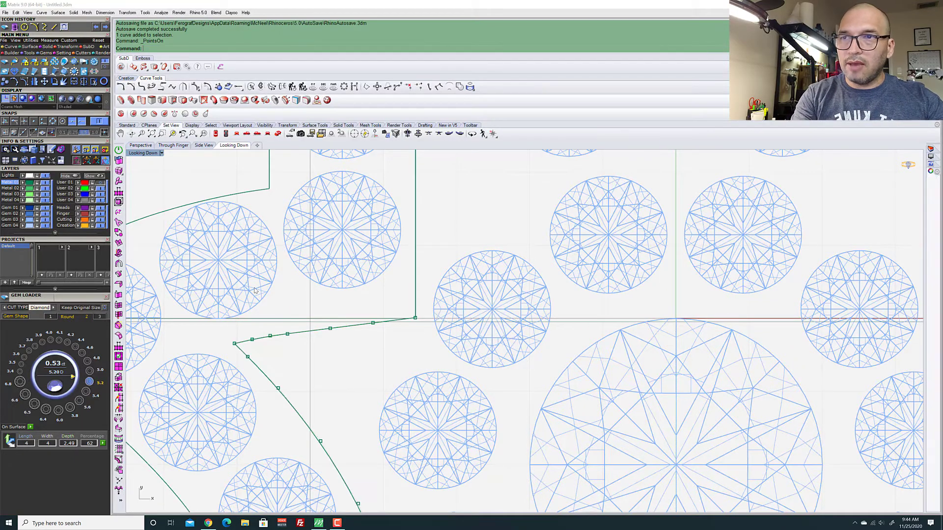
Select the inner curve's control point where the left finger edge meets the thumb, and examine the curve's clearance to the surrounding gems
{"action": "scroll", "coordinate": [255, 297], "scroll_direction": "down", "scroll_amount": 5}
{"action": "scroll", "coordinate": [255, 300], "scroll_direction": "up", "scroll_amount": 8}
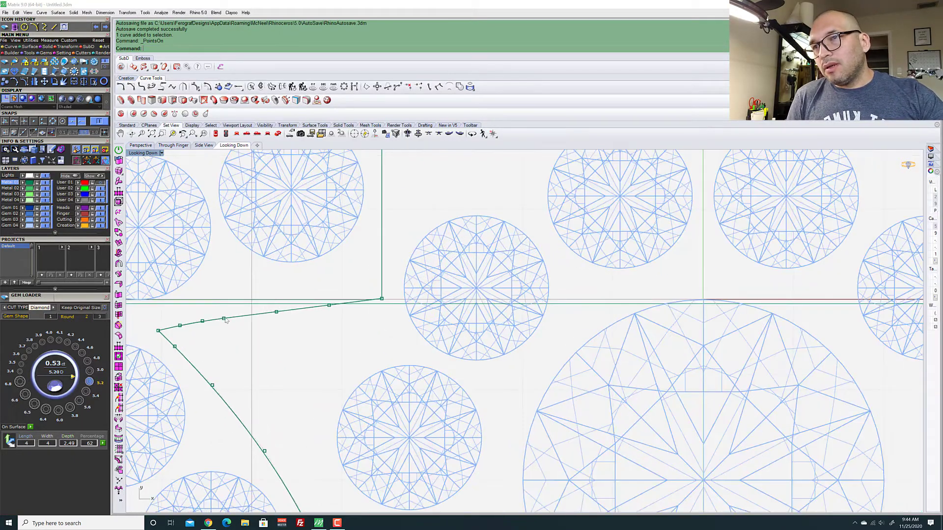
{"action": "scroll", "coordinate": [389, 293], "scroll_direction": "down", "scroll_amount": 3}
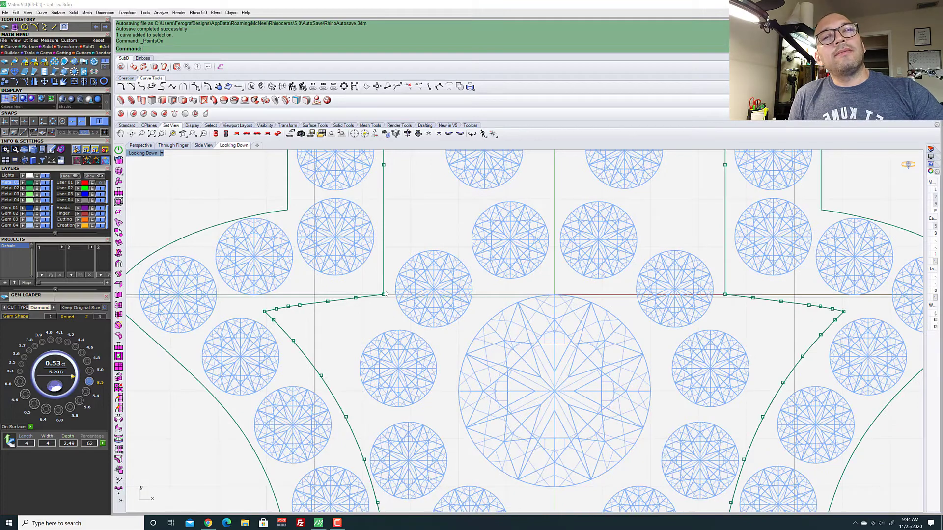
{"action": "scroll", "coordinate": [385, 294], "scroll_direction": "down", "scroll_amount": 5}
{"action": "scroll", "coordinate": [352, 292], "scroll_direction": "up", "scroll_amount": 5}
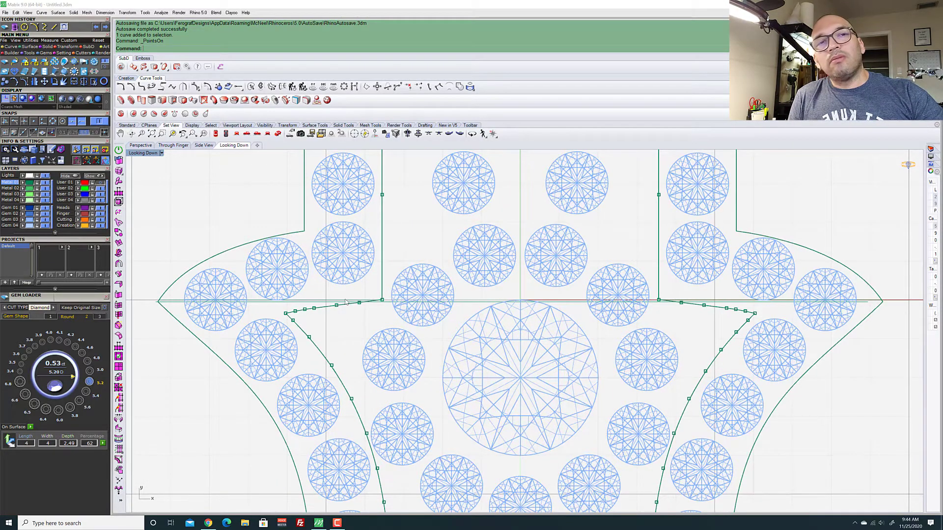
{"action": "left_click", "coordinate": [382, 299]}
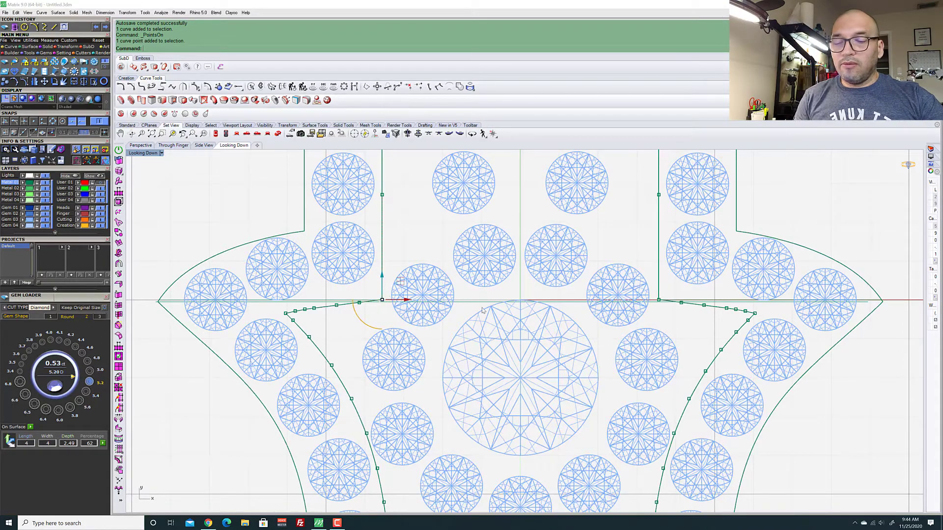
{"action": "scroll", "coordinate": [589, 282], "scroll_direction": "up", "scroll_amount": 3}
{"action": "scroll", "coordinate": [549, 282], "scroll_direction": "down", "scroll_amount": 5}
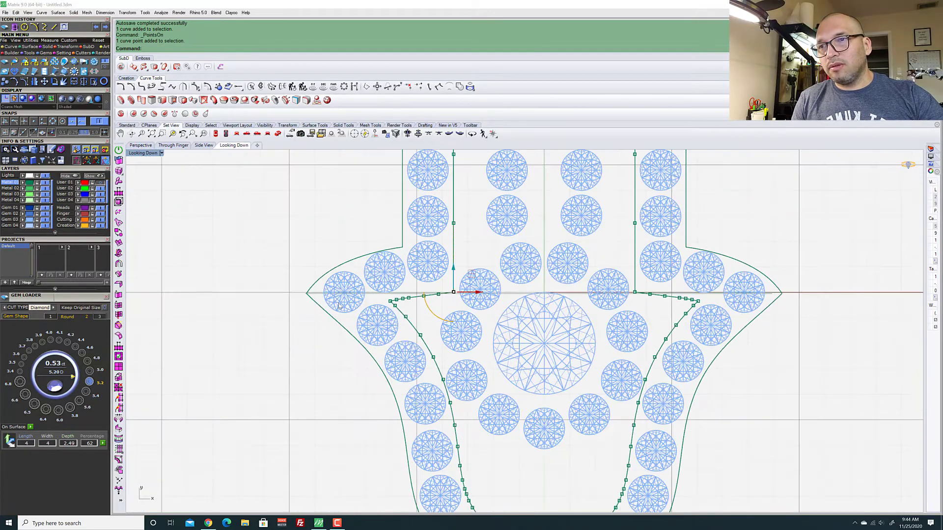
{"action": "scroll", "coordinate": [532, 282], "scroll_direction": "up", "scroll_amount": 4}
{"action": "scroll", "coordinate": [635, 266], "scroll_direction": "up", "scroll_amount": 3}
{"action": "scroll", "coordinate": [443, 303], "scroll_direction": "down", "scroll_amount": 3}
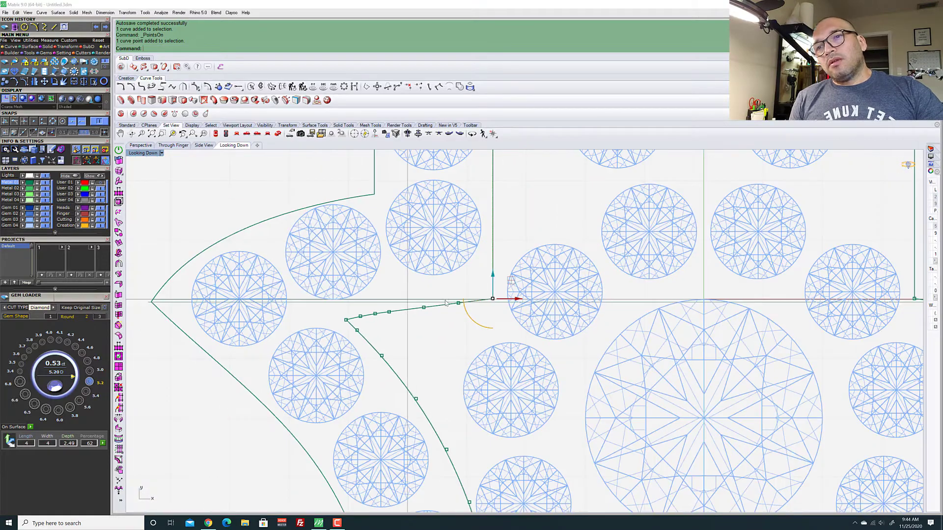
{"action": "scroll", "coordinate": [405, 315], "scroll_direction": "up", "scroll_amount": 1}
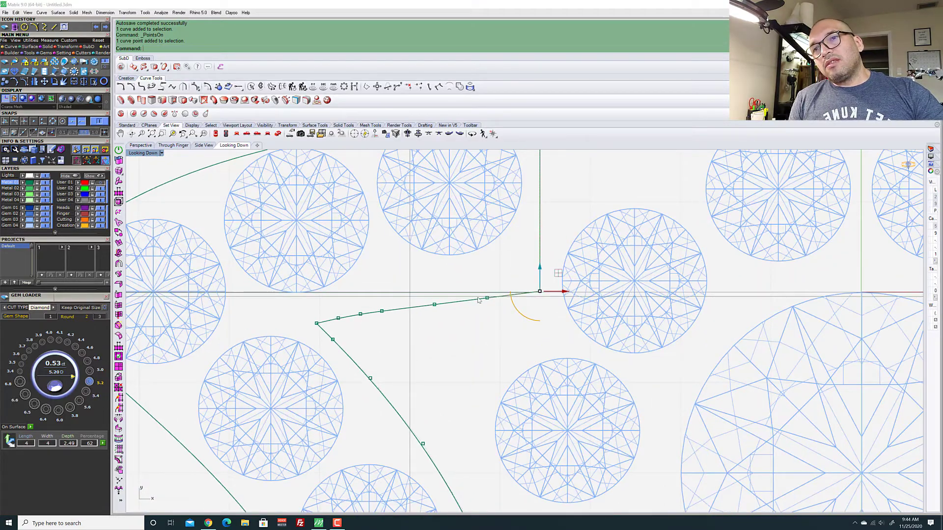
{"action": "scroll", "coordinate": [470, 296], "scroll_direction": "down", "scroll_amount": 3}
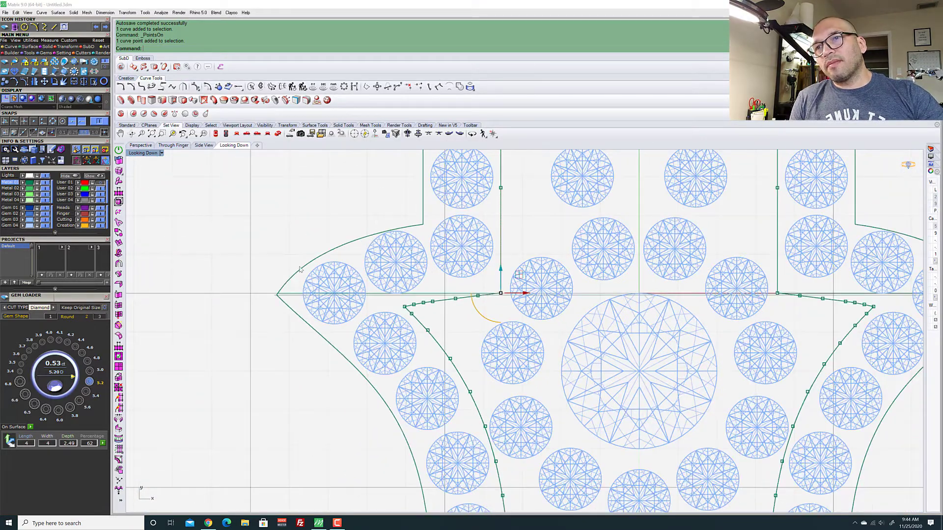
{"action": "scroll", "coordinate": [445, 291], "scroll_direction": "up", "scroll_amount": 3}
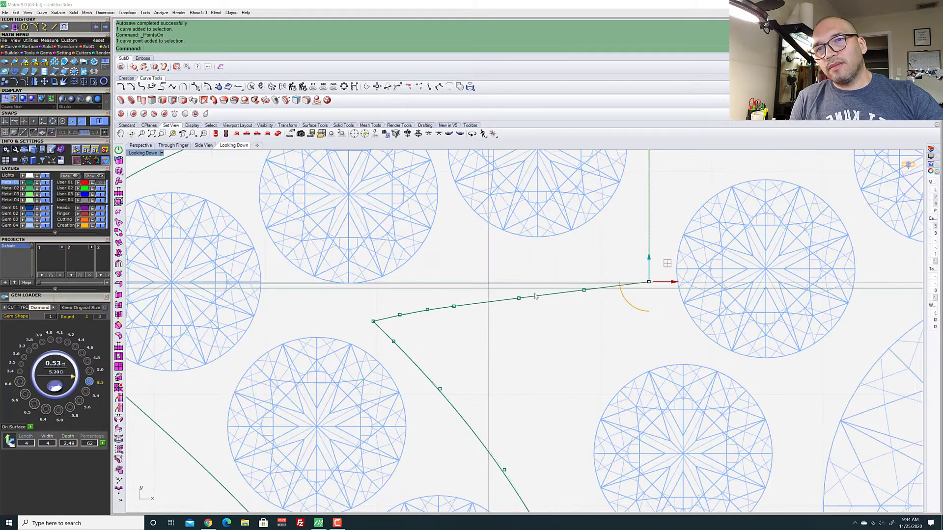
{"action": "scroll", "coordinate": [535, 296], "scroll_direction": "down", "scroll_amount": 3}
{"action": "scroll", "coordinate": [567, 289], "scroll_direction": "up", "scroll_amount": 3}
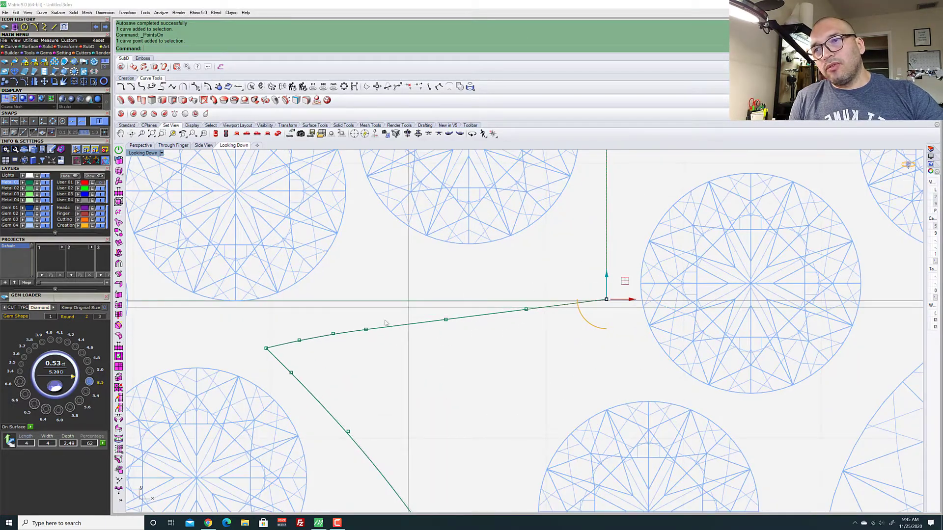
Add the other upper thumb-edge control points on both sides of the inner curve to the selection, excluding the two thumb tips
{"action": "left_click_drag", "start_coordinate": [403, 290], "coordinate": [548, 341], "text": "shift"}
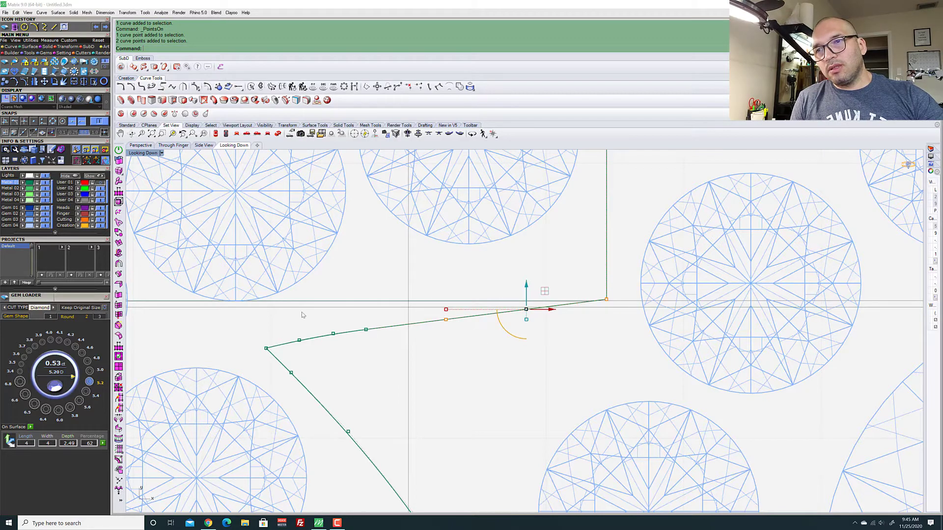
{"action": "left_click_drag", "start_coordinate": [283, 318], "coordinate": [398, 350], "text": "shift"}
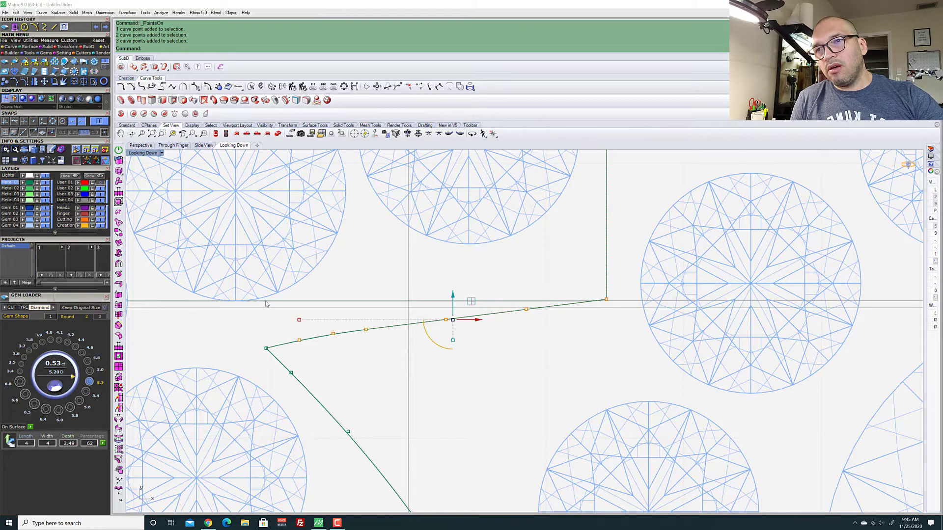
{"action": "scroll", "coordinate": [263, 320], "scroll_direction": "down", "scroll_amount": 3}
{"action": "scroll", "coordinate": [263, 320], "scroll_direction": "down", "scroll_amount": 3}
{"action": "scroll", "coordinate": [567, 298], "scroll_direction": "up", "scroll_amount": 4}
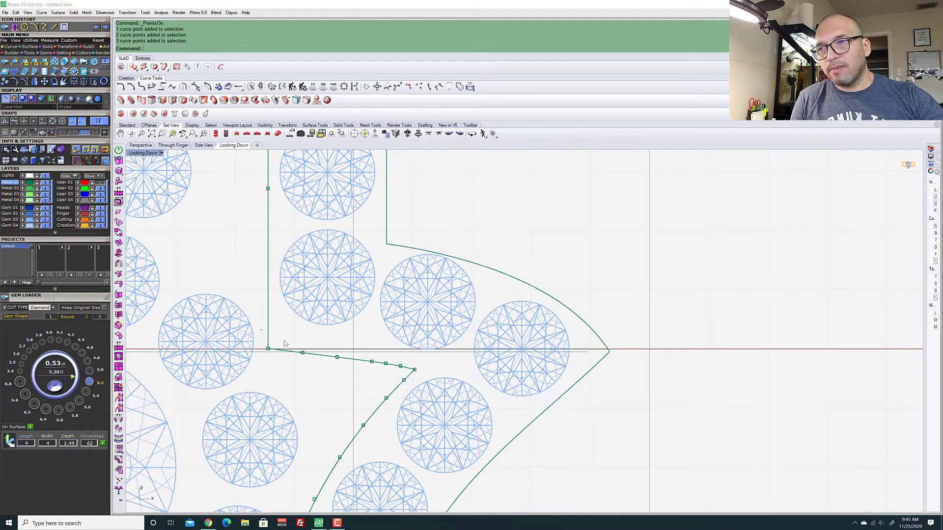
{"action": "left_click_drag", "start_coordinate": [260, 329], "coordinate": [411, 375], "text": "shift"}
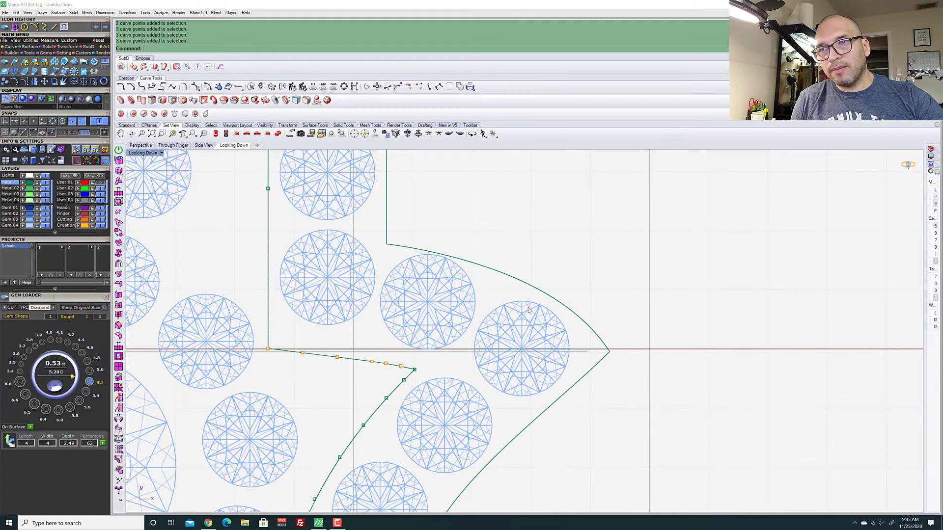
Move the selected upper thumb-edge points slightly upward toward the gems above, check both sides, and clear the point selection
{"action": "scroll", "coordinate": [531, 308], "scroll_direction": "down", "scroll_amount": 3}
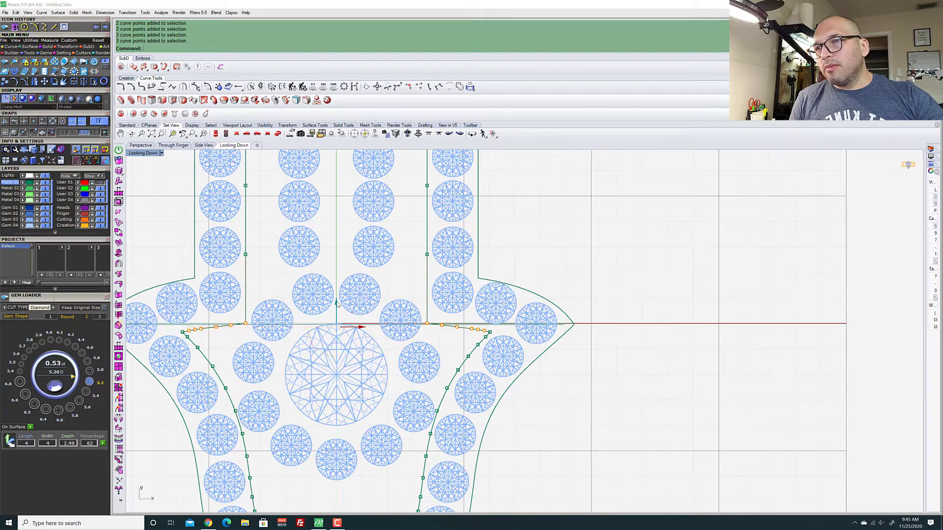
{"action": "left_click_drag", "start_coordinate": [337, 301], "coordinate": [340, 298]}
{"action": "scroll", "coordinate": [208, 303], "scroll_direction": "up", "scroll_amount": 3}
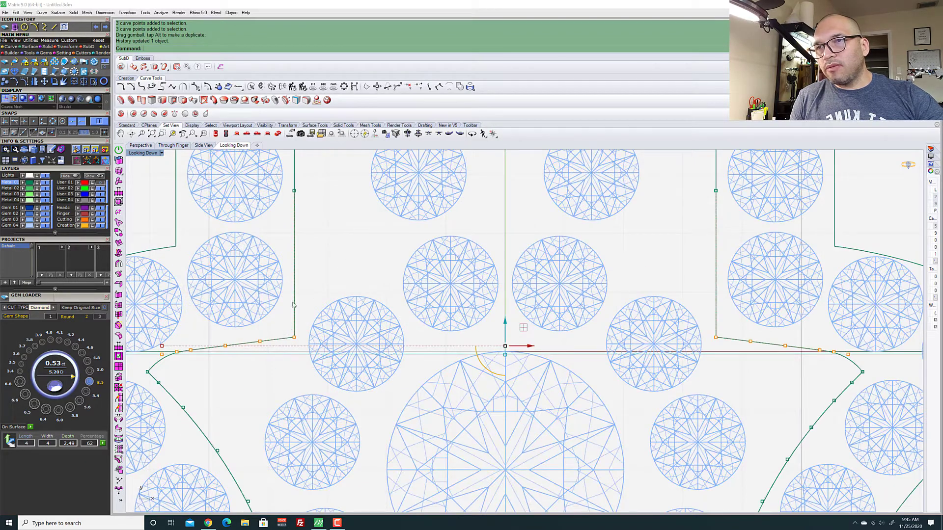
{"action": "scroll", "coordinate": [287, 325], "scroll_direction": "down", "scroll_amount": 4}
{"action": "scroll", "coordinate": [289, 267], "scroll_direction": "up", "scroll_amount": 4}
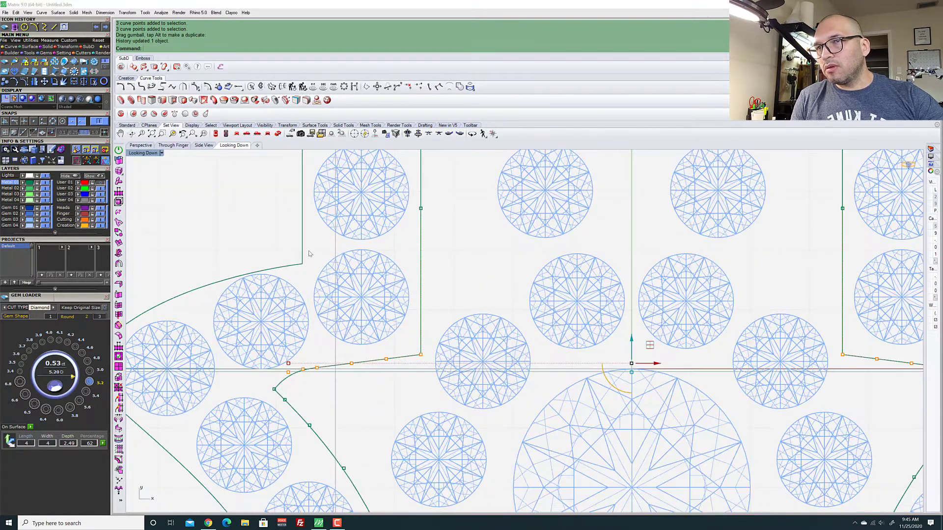
{"action": "scroll", "coordinate": [290, 422], "scroll_direction": "up", "scroll_amount": 3}
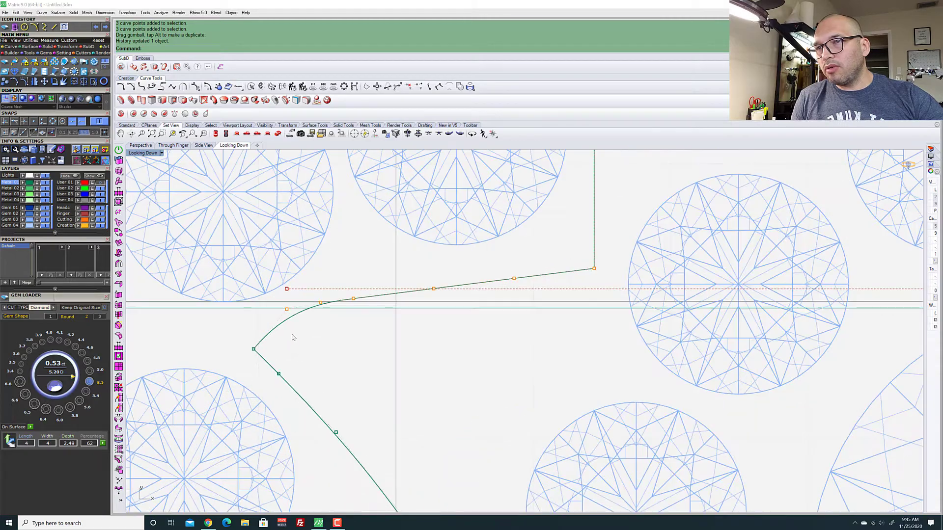
{"action": "key", "text": "Escape"}
{"action": "scroll", "coordinate": [274, 352], "scroll_direction": "down", "scroll_amount": 3}
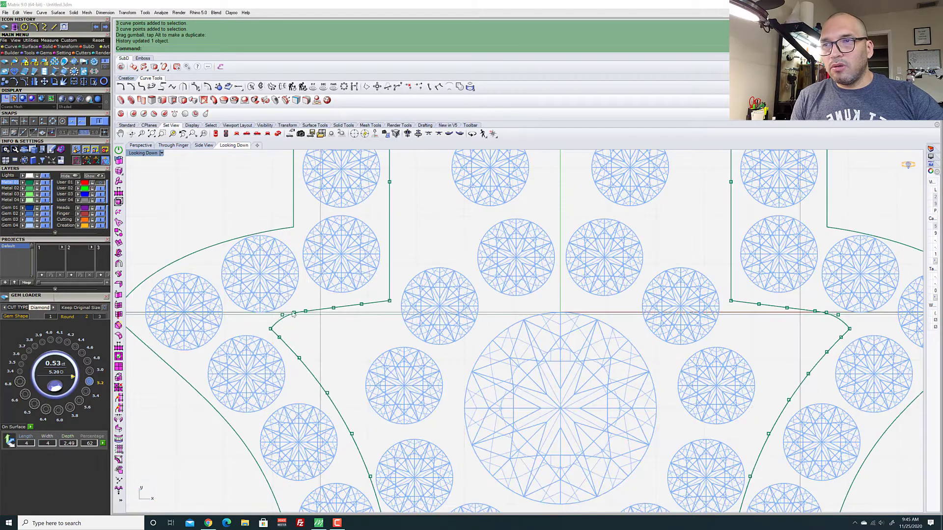
Delete one control point near the left thumb tip and one near the right thumb tip of the inner curve
{"action": "scroll", "coordinate": [279, 321], "scroll_direction": "up", "scroll_amount": 4}
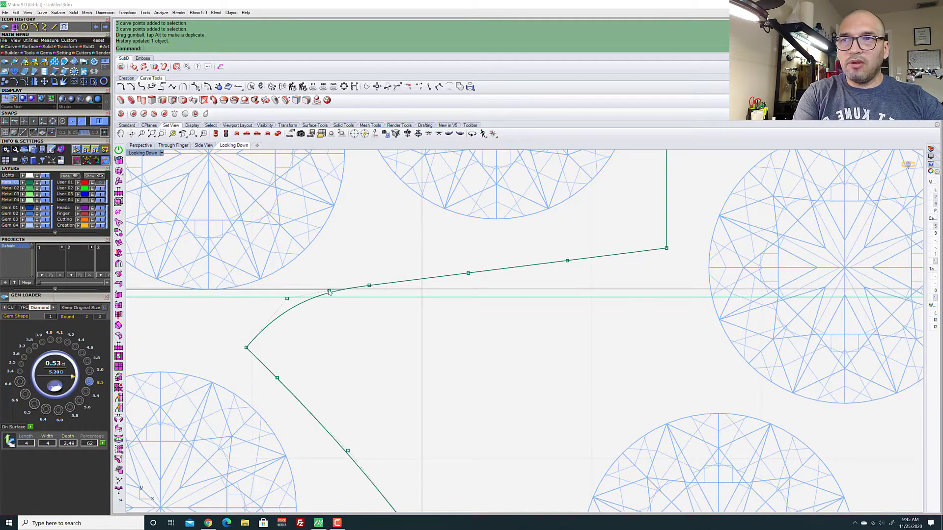
{"action": "left_click", "coordinate": [328, 291]}
{"action": "left_click", "coordinate": [349, 309]}
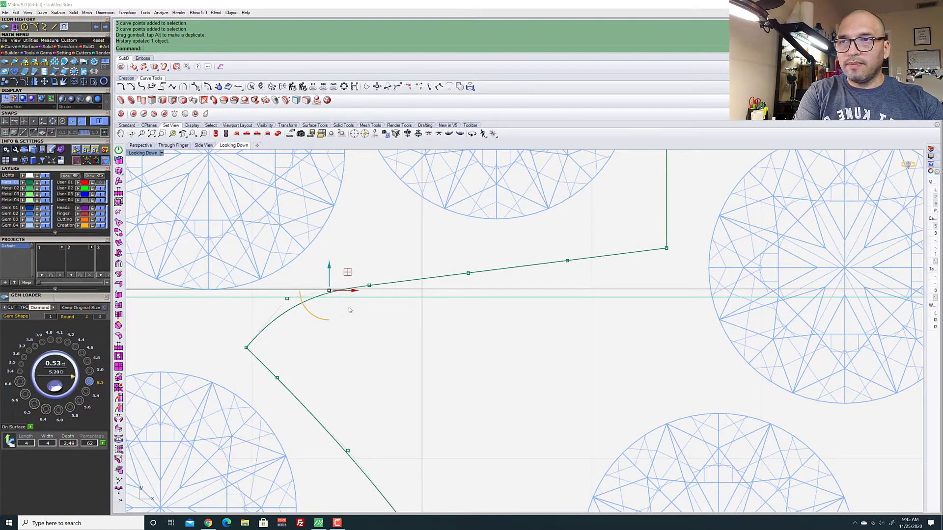
{"action": "key", "text": "Delete"}
{"action": "scroll", "coordinate": [349, 309], "scroll_direction": "down", "scroll_amount": 5}
{"action": "scroll", "coordinate": [400, 272], "scroll_direction": "up", "scroll_amount": 5}
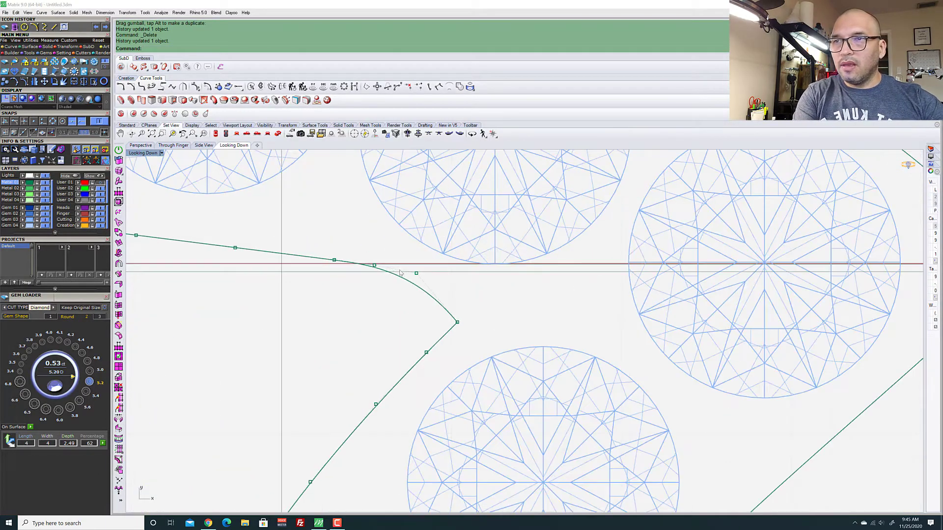
{"action": "left_click", "coordinate": [416, 273]}
{"action": "key", "text": "Delete"}
{"action": "scroll", "coordinate": [603, 278], "scroll_direction": "down", "scroll_amount": 2}
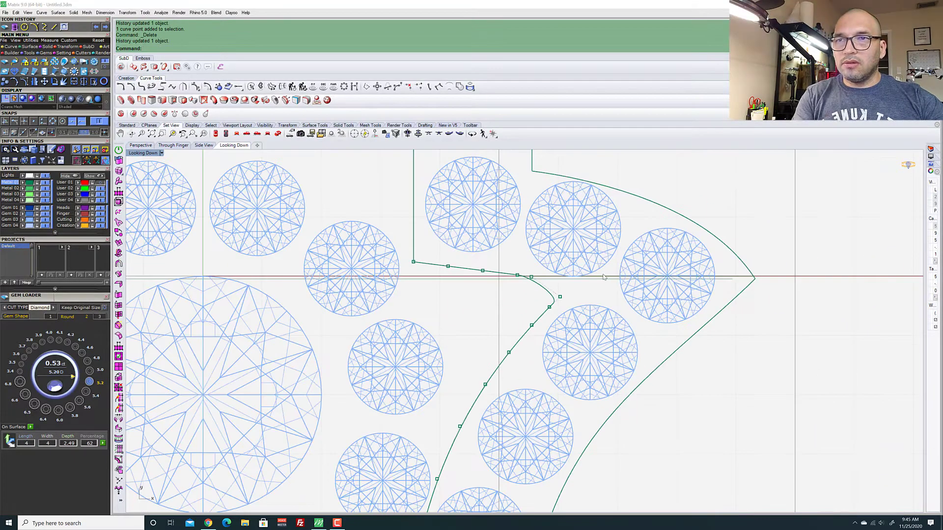
Compare the shape of the inner curve at the left and right thumb tips, close up and across the whole palm
{"action": "scroll", "coordinate": [603, 278], "scroll_direction": "down", "scroll_amount": 3}
{"action": "scroll", "coordinate": [398, 254], "scroll_direction": "up", "scroll_amount": 8}
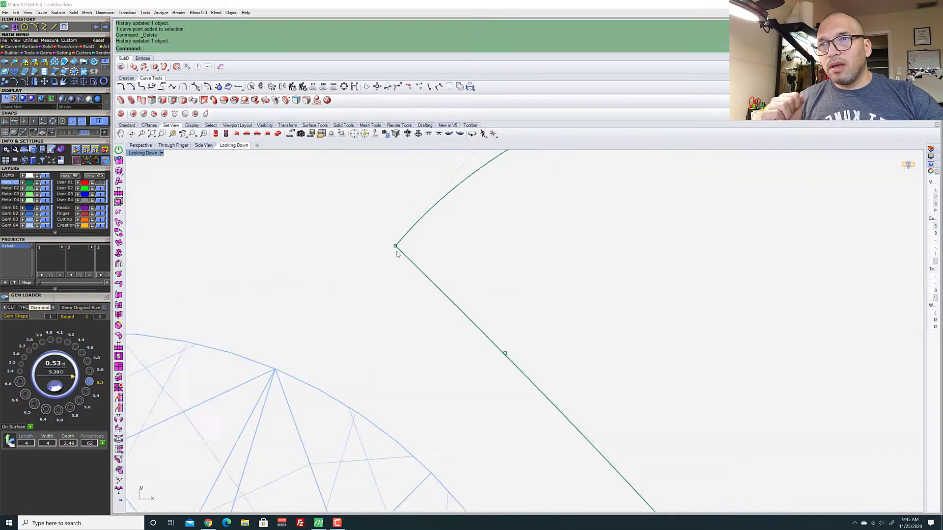
{"action": "scroll", "coordinate": [397, 249], "scroll_direction": "down", "scroll_amount": 5}
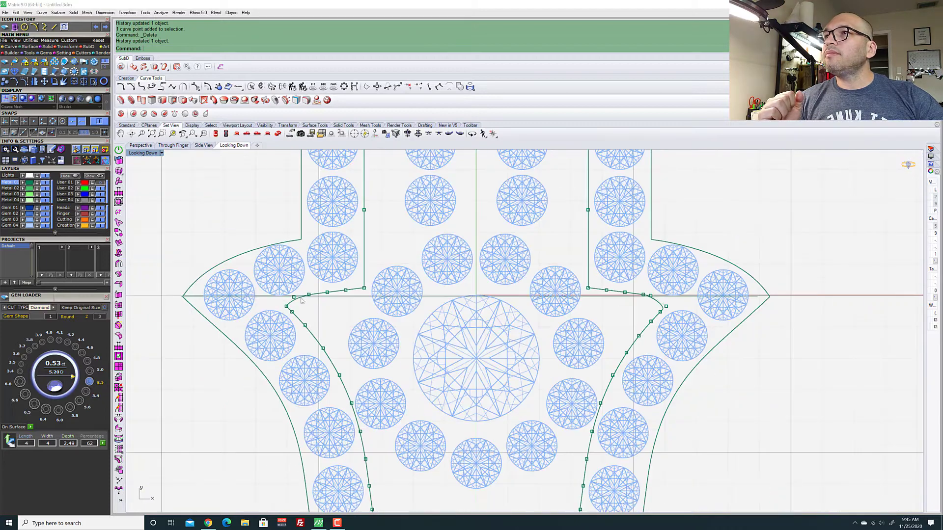
{"action": "scroll", "coordinate": [302, 300], "scroll_direction": "up", "scroll_amount": 7}
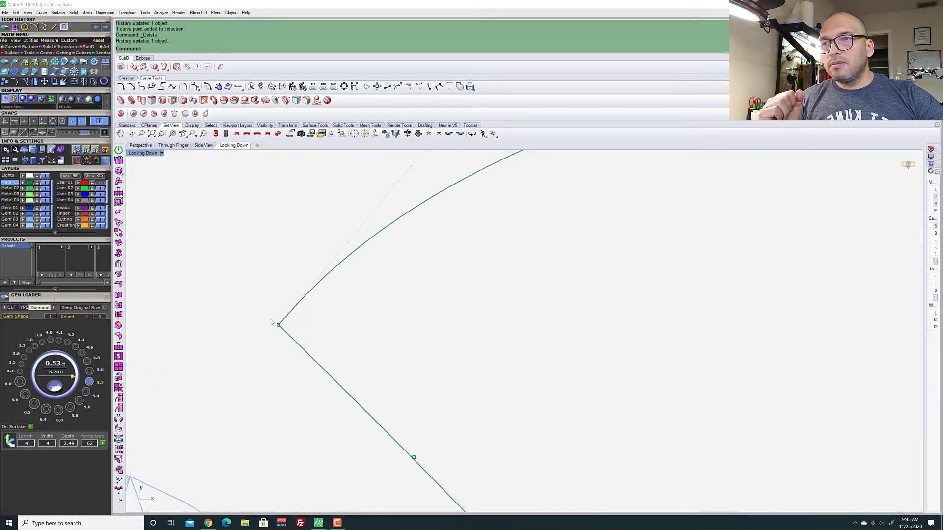
{"action": "scroll", "coordinate": [283, 328], "scroll_direction": "down", "scroll_amount": 5}
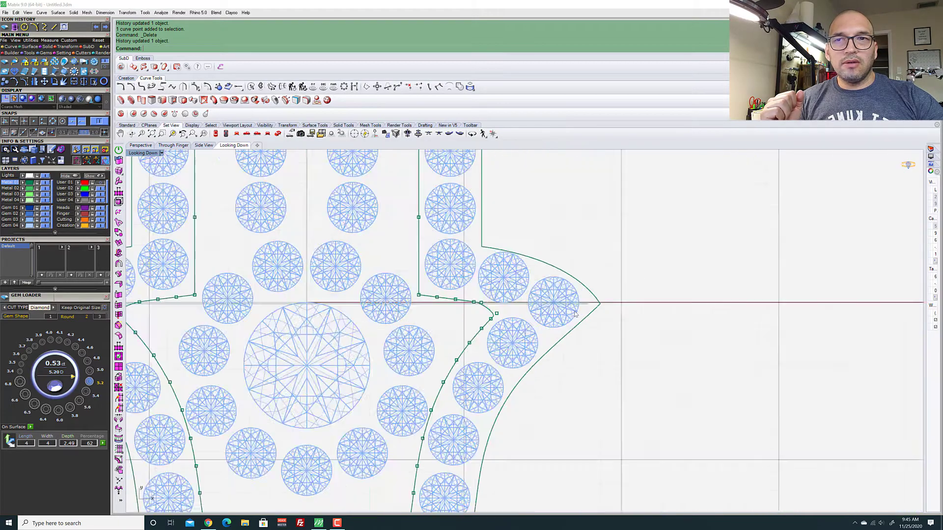
{"action": "scroll", "coordinate": [353, 328], "scroll_direction": "up", "scroll_amount": 6}
{"action": "scroll", "coordinate": [353, 328], "scroll_direction": "down", "scroll_amount": 5}
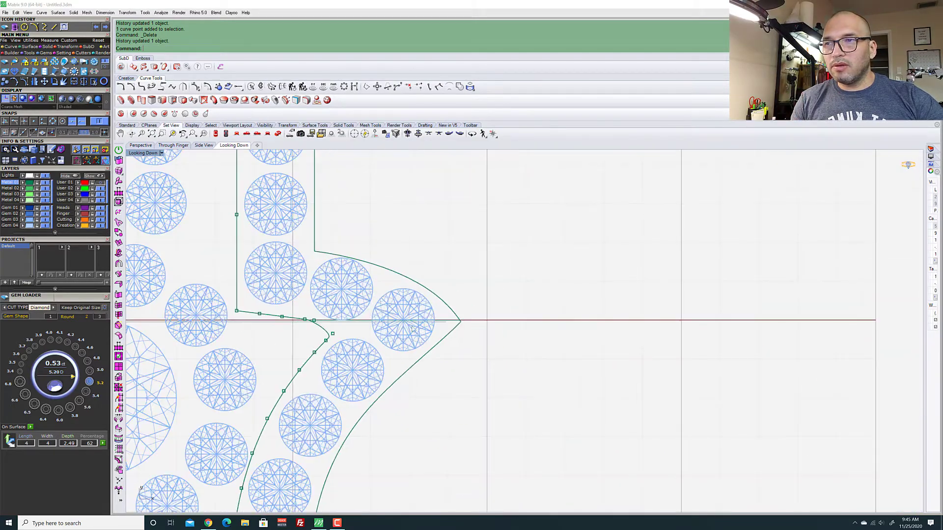
{"action": "scroll", "coordinate": [298, 325], "scroll_direction": "up", "scroll_amount": 3}
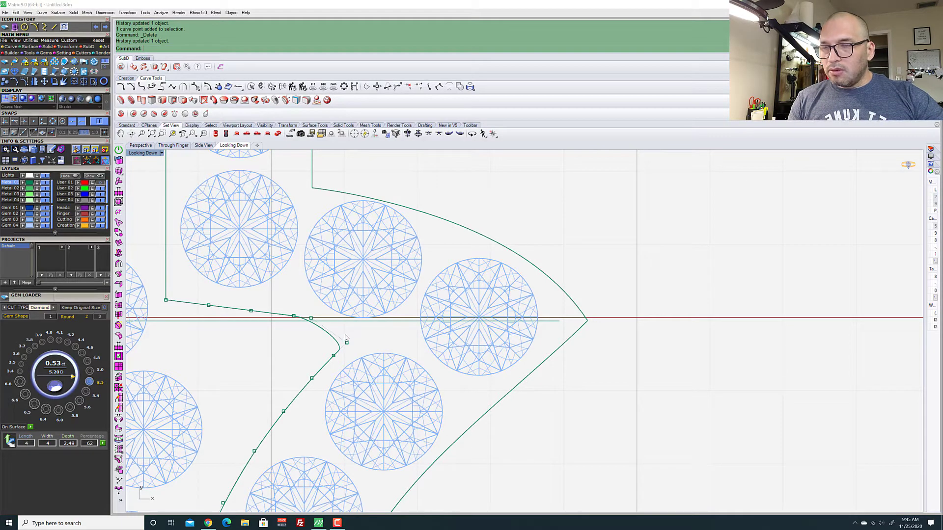
Undo both control point deletions near the thumb tips
{"action": "key", "text": "ctrl+z"}
{"action": "key", "text": "ctrl+z"}
{"action": "scroll", "coordinate": [543, 342], "scroll_direction": "down", "scroll_amount": 4}
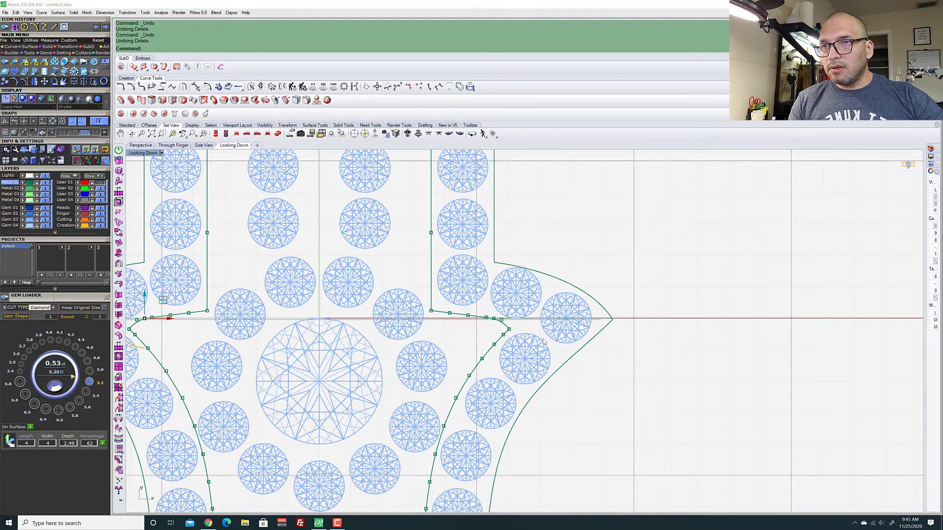
Select the control point at the right thumb tip of the inner curve and set the gumball alignment to Object
{"action": "scroll", "coordinate": [503, 336], "scroll_direction": "up", "scroll_amount": 16}
{"action": "left_click_drag", "start_coordinate": [507, 320], "coordinate": [574, 293]}
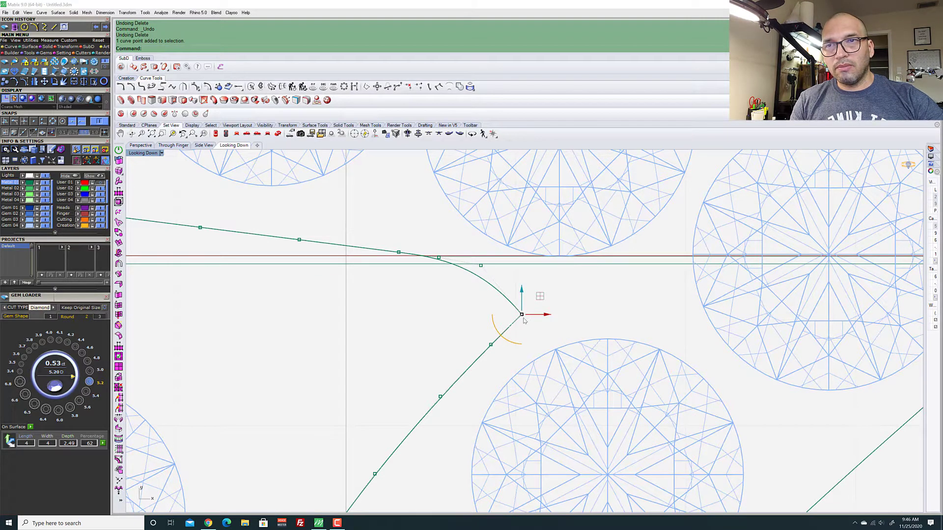
{"action": "scroll", "coordinate": [531, 293], "scroll_direction": "down", "scroll_amount": 3}
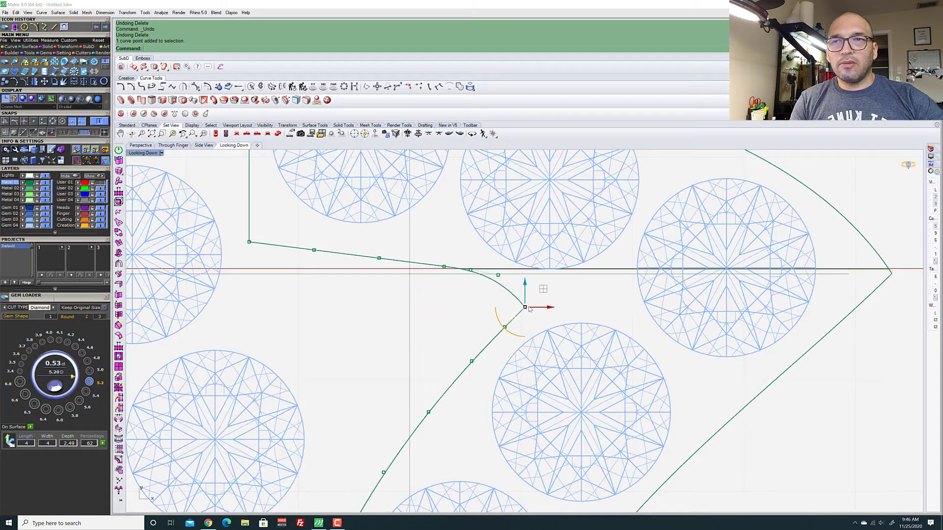
{"action": "scroll", "coordinate": [513, 322], "scroll_direction": "up", "scroll_amount": 4}
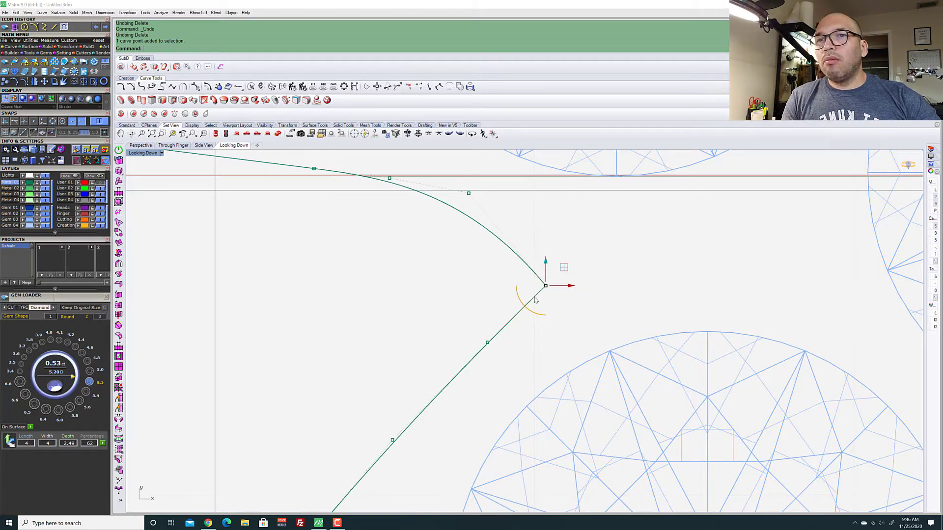
{"action": "left_click", "coordinate": [545, 285]}
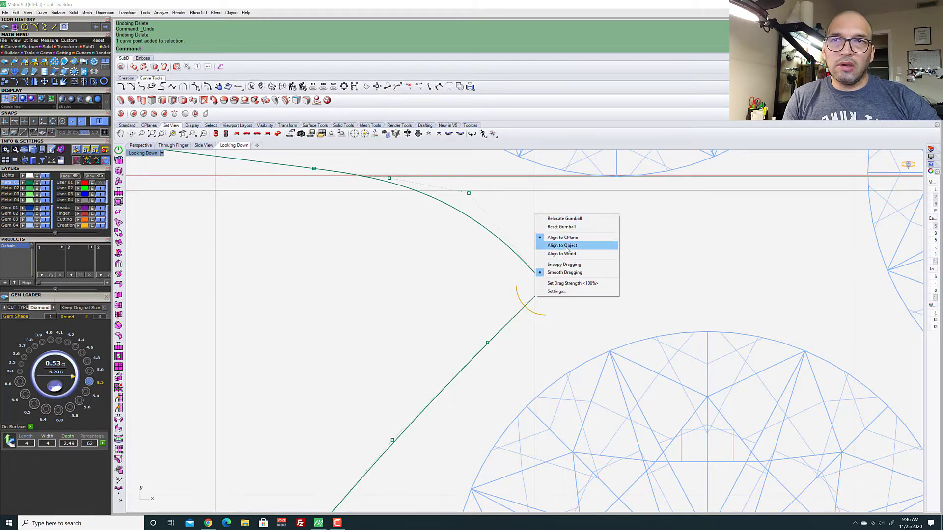
{"action": "left_click", "coordinate": [575, 247]}
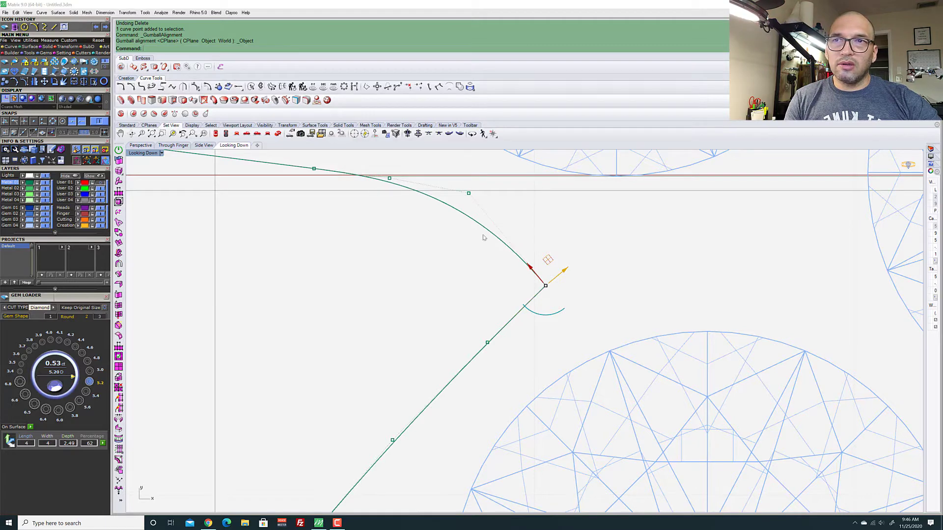
Move the inner curve's right thumb tip control point outward toward the gems by 0.2
{"action": "scroll", "coordinate": [551, 257], "scroll_direction": "up", "scroll_amount": 5}
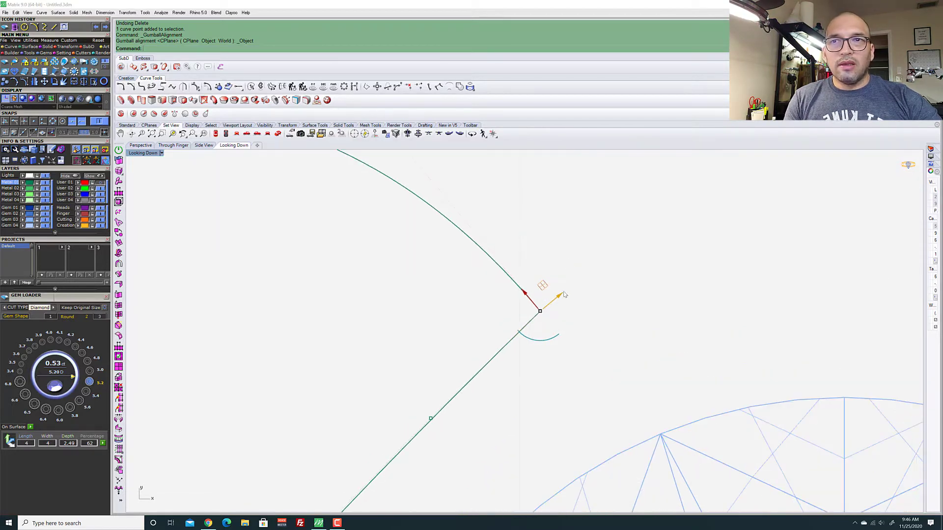
{"action": "left_click", "coordinate": [558, 297]}
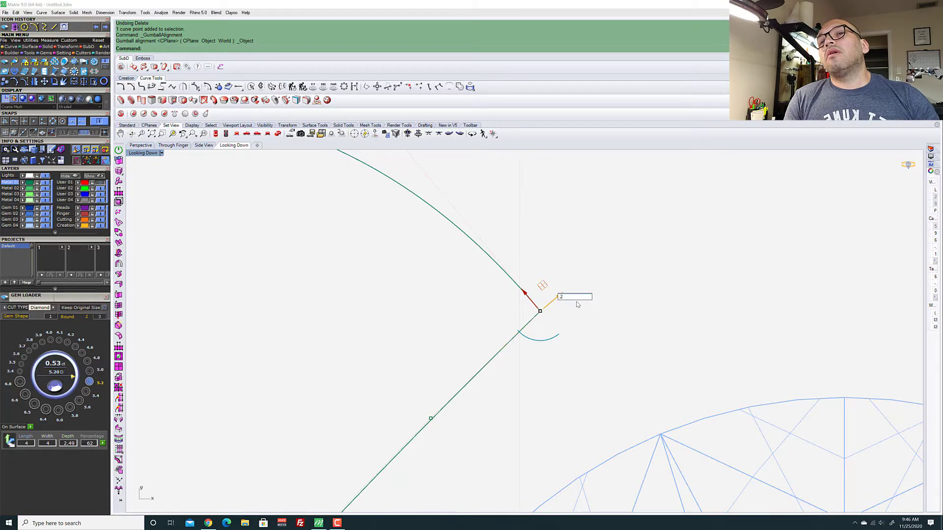
{"action": "key", "text": "Return"}
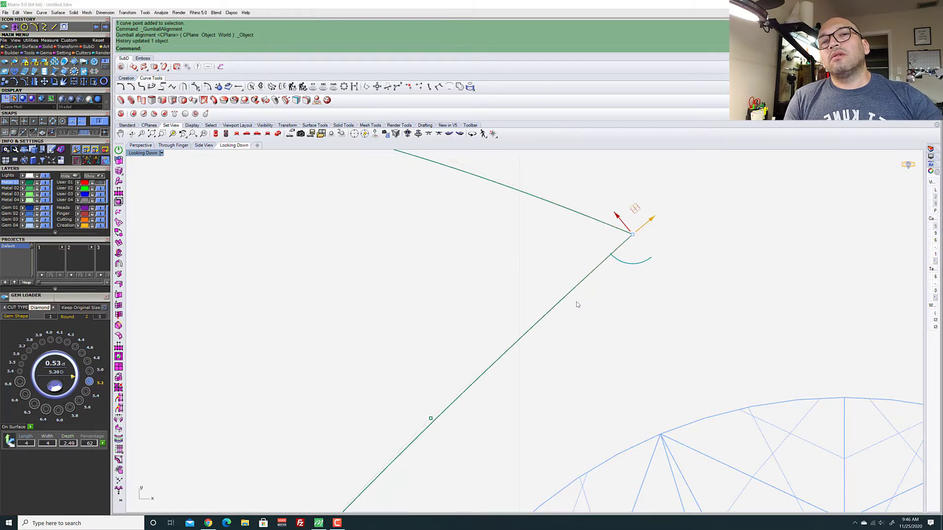
Compare the inner curve at both thumb tips with the reference photo, showing its layer for the check and hiding it again
{"action": "scroll", "coordinate": [612, 398], "scroll_direction": "down", "scroll_amount": 8}
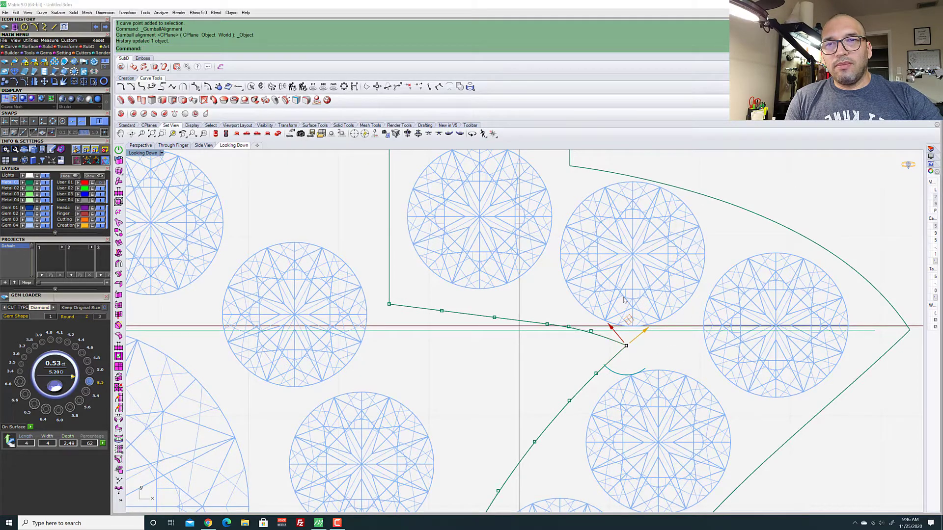
{"action": "scroll", "coordinate": [715, 318], "scroll_direction": "down", "scroll_amount": 5}
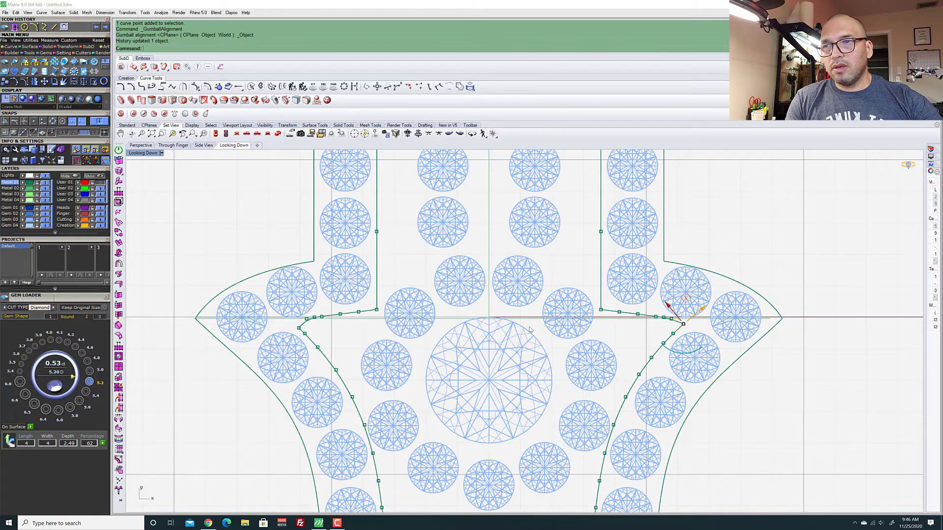
{"action": "scroll", "coordinate": [530, 329], "scroll_direction": "up", "scroll_amount": 2}
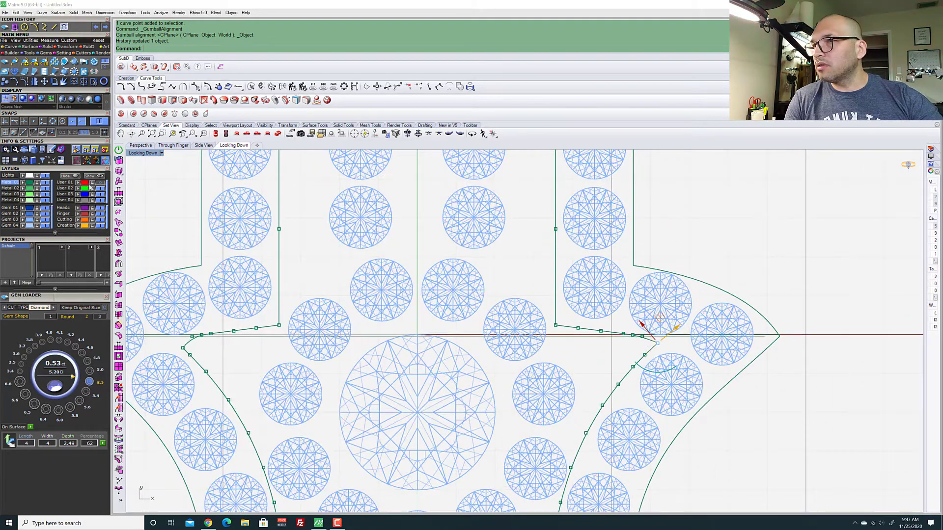
{"action": "left_click", "coordinate": [92, 183]}
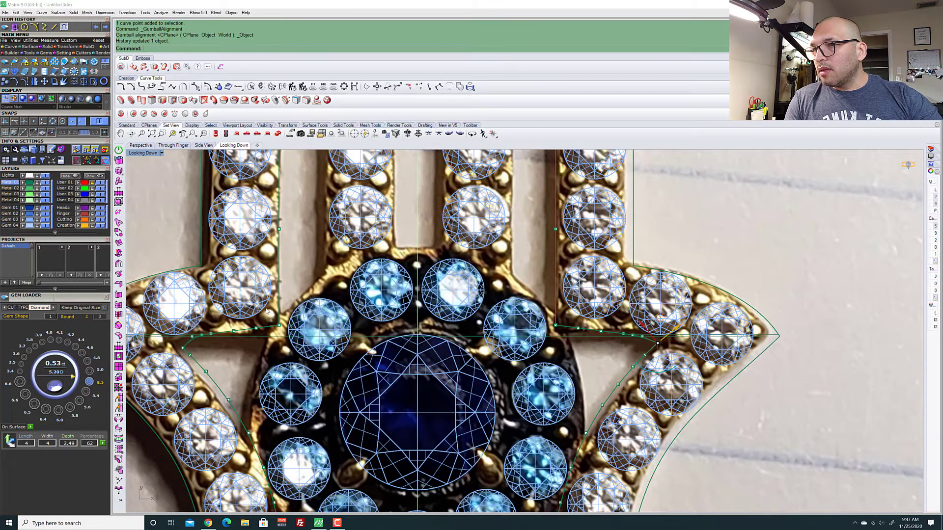
{"action": "scroll", "coordinate": [219, 334], "scroll_direction": "up", "scroll_amount": 5}
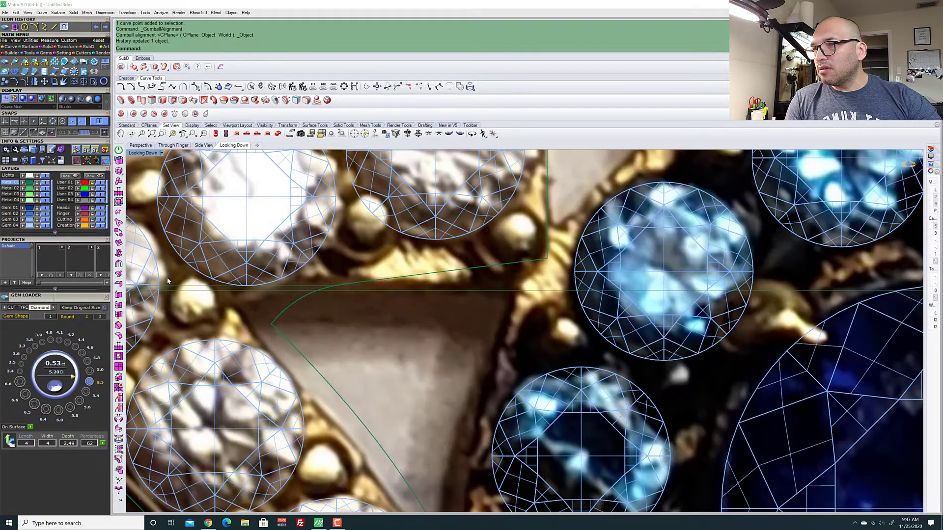
{"action": "scroll", "coordinate": [222, 300], "scroll_direction": "down", "scroll_amount": 6}
{"action": "scroll", "coordinate": [643, 329], "scroll_direction": "up", "scroll_amount": 4}
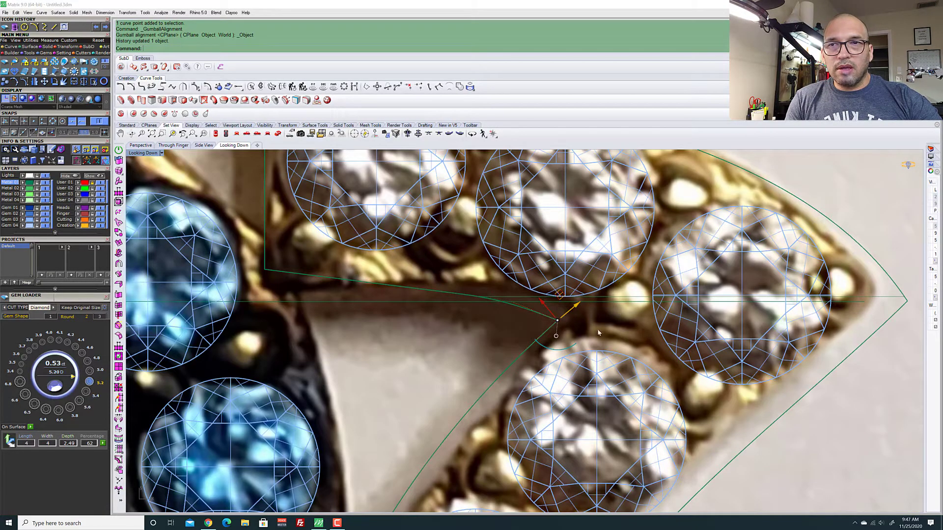
{"action": "scroll", "coordinate": [555, 307], "scroll_direction": "down", "scroll_amount": 5}
{"action": "scroll", "coordinate": [569, 299], "scroll_direction": "up", "scroll_amount": 3}
{"action": "scroll", "coordinate": [583, 291], "scroll_direction": "down", "scroll_amount": 3}
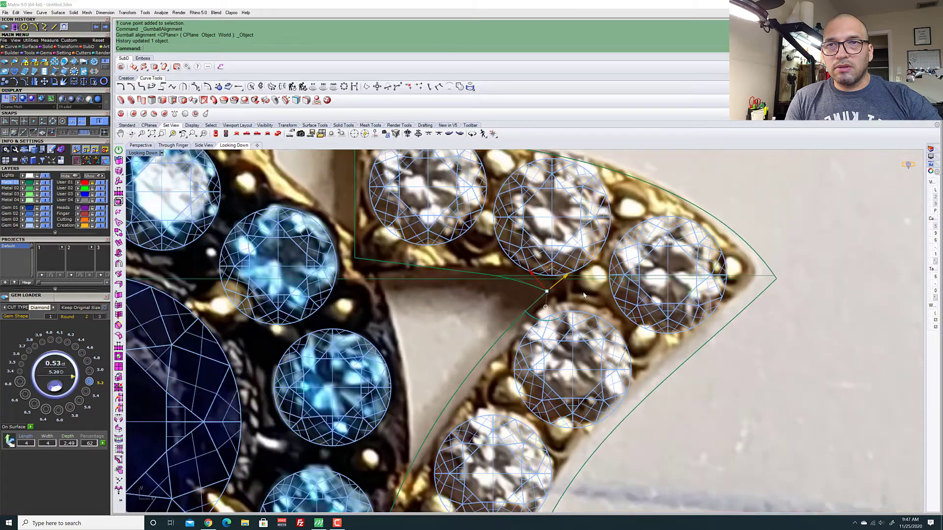
{"action": "scroll", "coordinate": [234, 293], "scroll_direction": "up", "scroll_amount": 5}
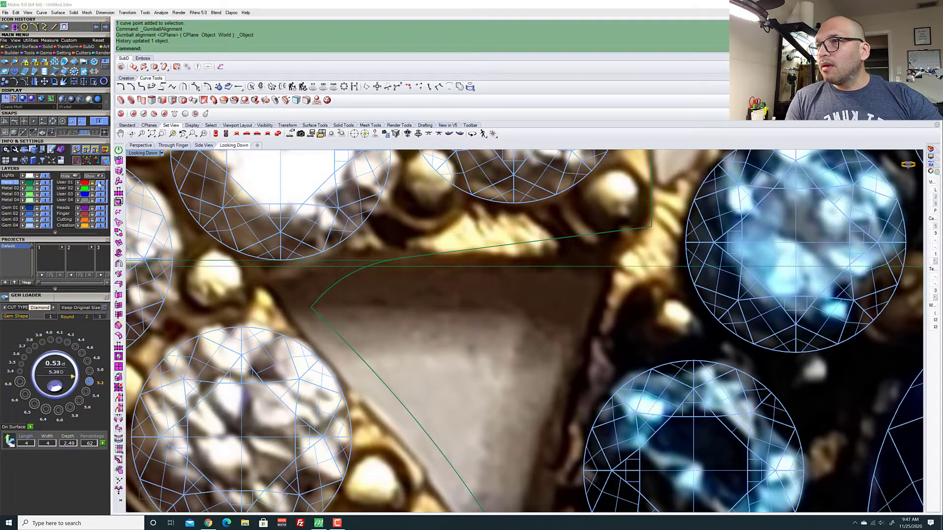
{"action": "left_click", "coordinate": [92, 183]}
Move the inner curve's left thumb tip control point outward toward the gems by 0.2
{"action": "left_click", "coordinate": [311, 309]}
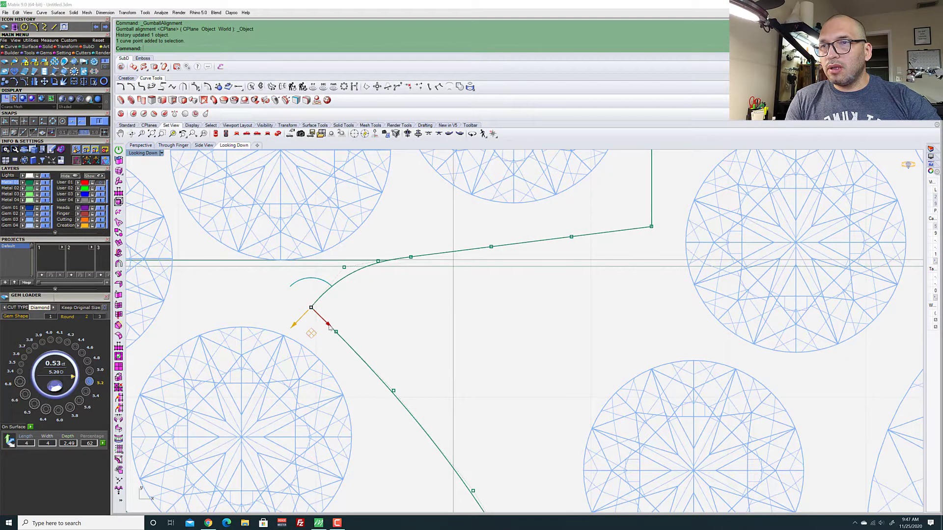
{"action": "left_click", "coordinate": [328, 325]}
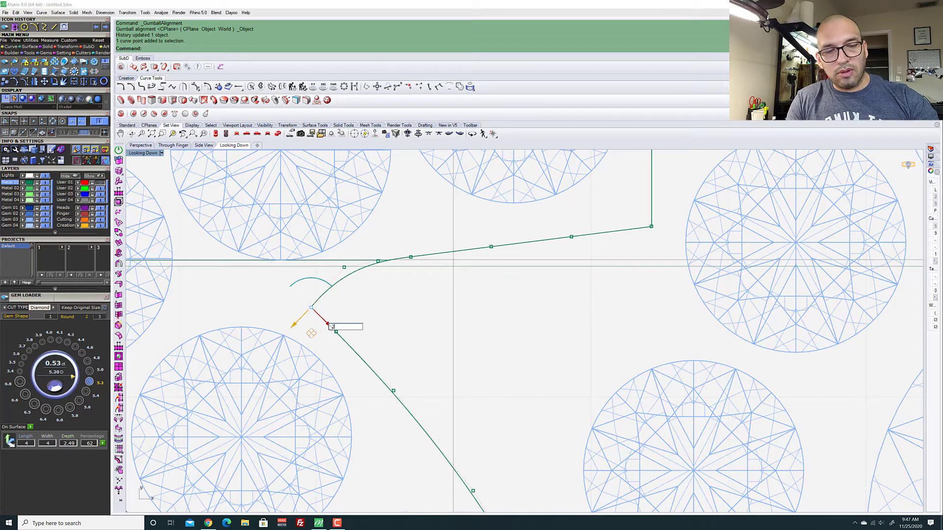
{"action": "type", "text": "-2"}
{"action": "key", "text": "Return"}
{"action": "left_click", "coordinate": [347, 325]}
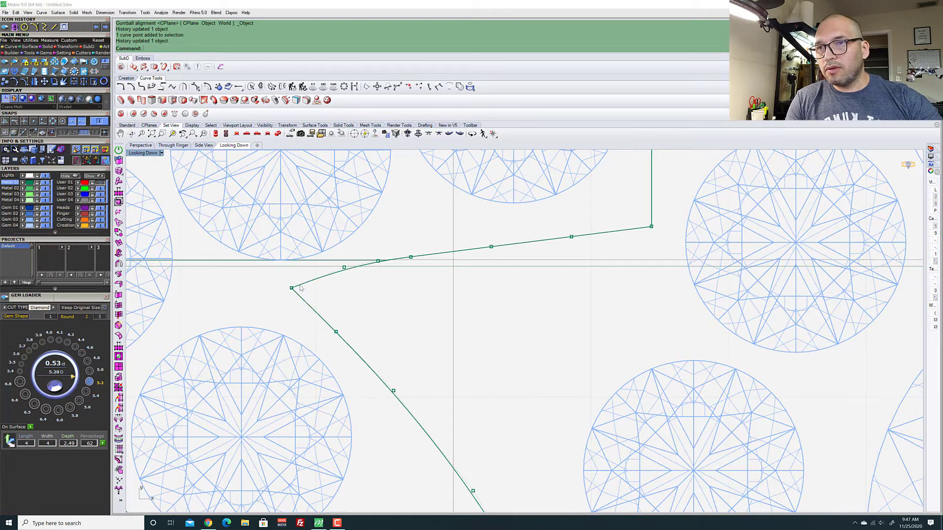
Select the inner curve's left thumb tip control point together with the neighbouring points running down the palm side
{"action": "scroll", "coordinate": [334, 314], "scroll_direction": "down", "scroll_amount": 6}
{"action": "scroll", "coordinate": [322, 305], "scroll_direction": "up", "scroll_amount": 8}
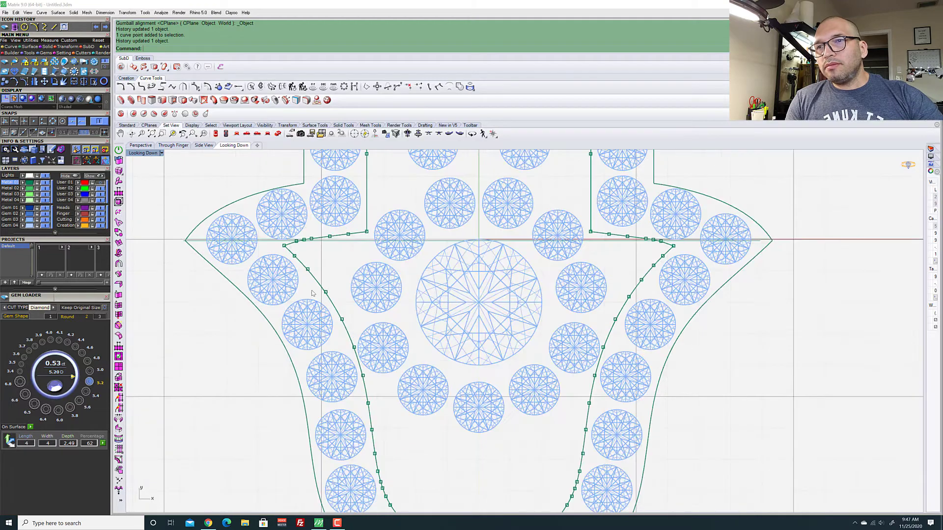
{"action": "left_click", "coordinate": [278, 208]}
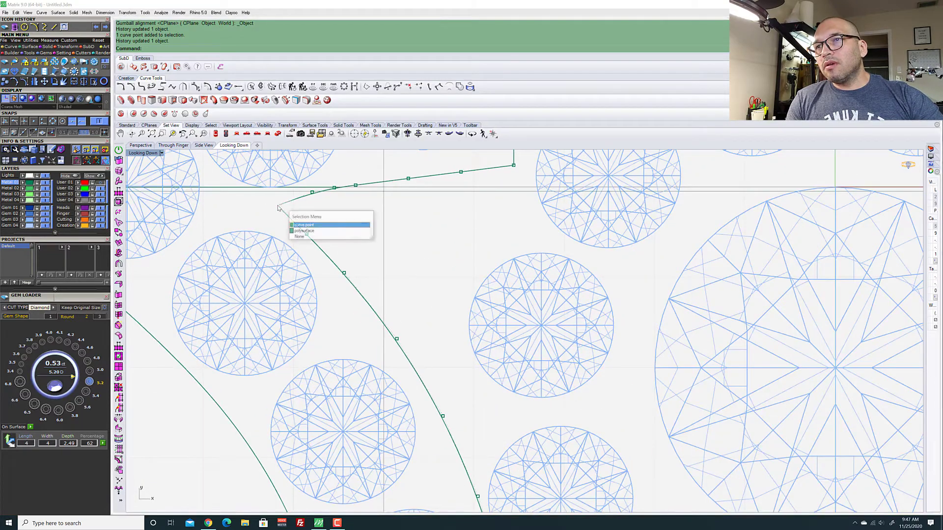
{"action": "left_click", "coordinate": [318, 226]}
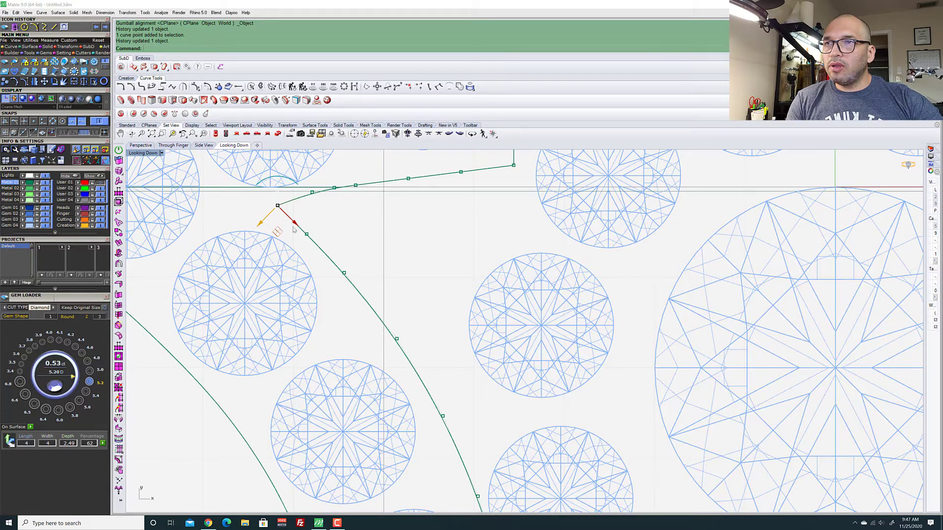
{"action": "scroll", "coordinate": [291, 210], "scroll_direction": "down", "scroll_amount": 5}
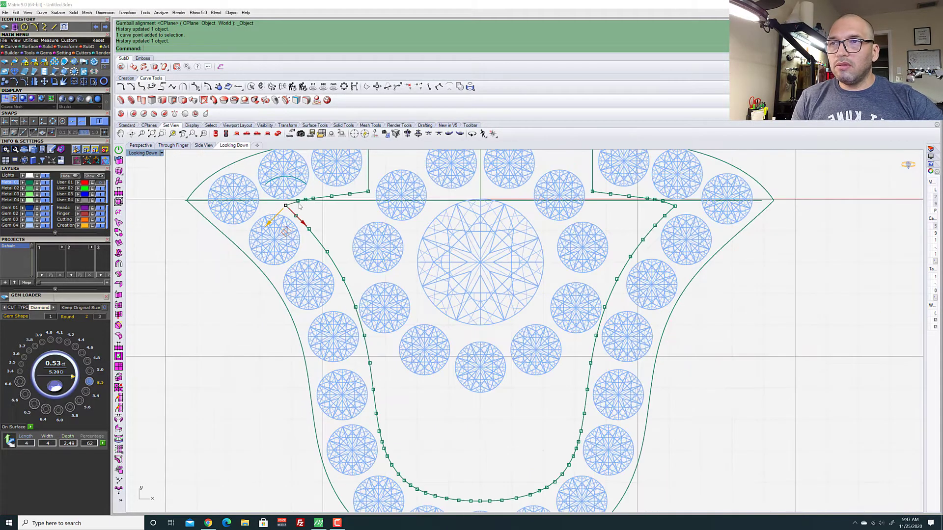
{"action": "scroll", "coordinate": [299, 206], "scroll_direction": "up", "scroll_amount": 4}
{"action": "scroll", "coordinate": [296, 209], "scroll_direction": "down", "scroll_amount": 1}
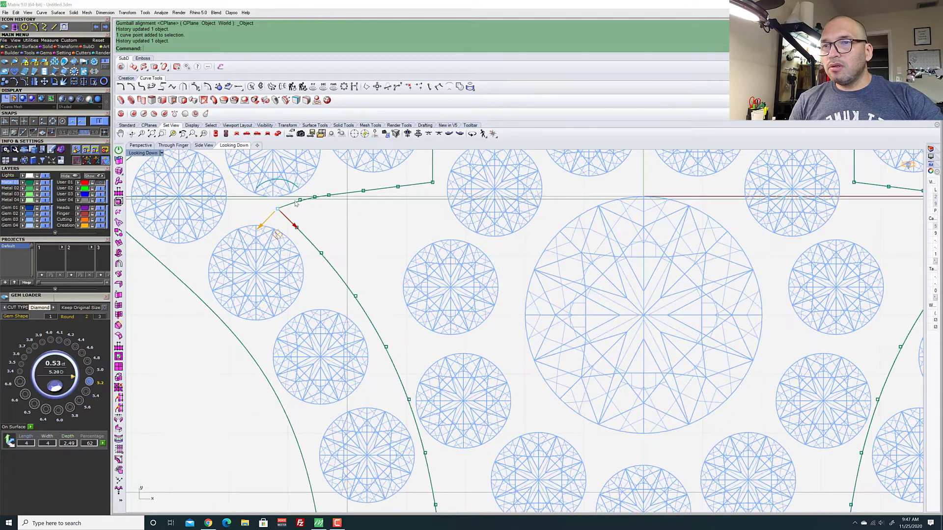
{"action": "scroll", "coordinate": [292, 236], "scroll_direction": "up", "scroll_amount": 4}
{"action": "left_click_drag", "start_coordinate": [284, 274], "coordinate": [326, 236], "text": "shift"}
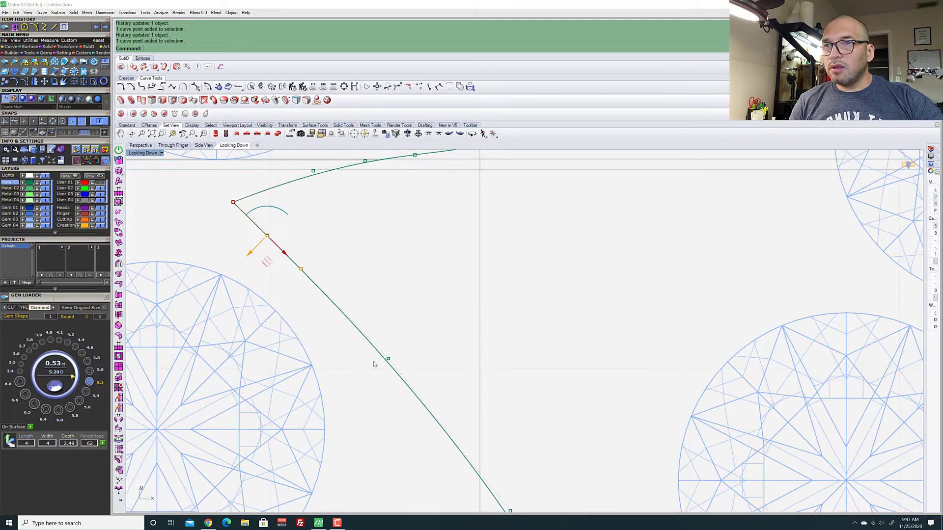
{"action": "left_click_drag", "start_coordinate": [375, 363], "coordinate": [426, 330], "text": "shift"}
{"action": "scroll", "coordinate": [285, 246], "scroll_direction": "down", "scroll_amount": 5}
{"action": "scroll", "coordinate": [294, 240], "scroll_direction": "down", "scroll_amount": 2}
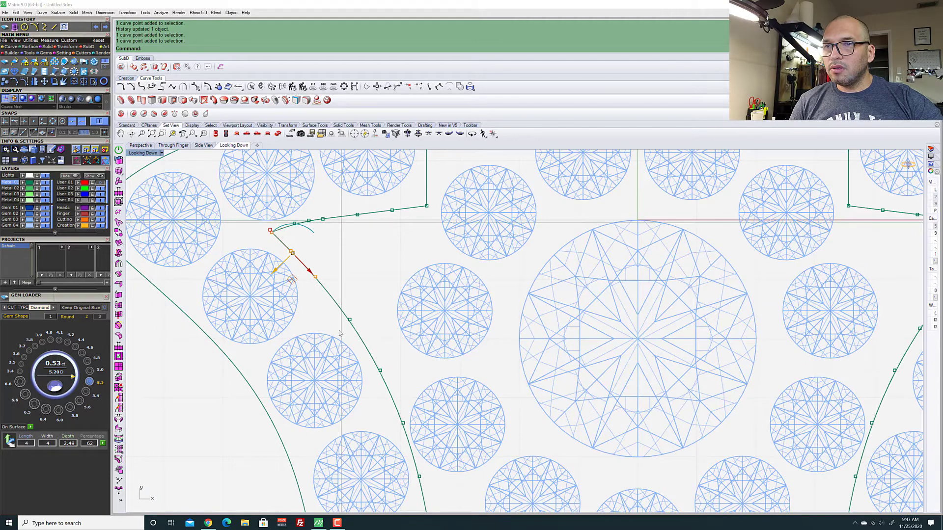
{"action": "left_click_drag", "start_coordinate": [337, 315], "coordinate": [365, 350], "text": "shift"}
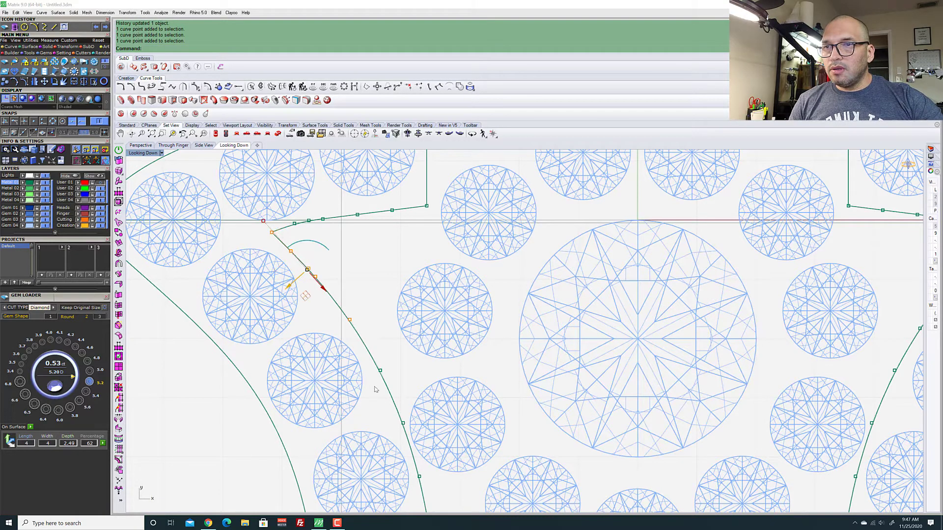
{"action": "left_click_drag", "start_coordinate": [378, 389], "coordinate": [393, 354], "text": "shift"}
Shift the selected control points of the left thumb section slightly outward toward the gems by a numeric gumball distance
{"action": "scroll", "coordinate": [377, 382], "scroll_direction": "up", "scroll_amount": 3}
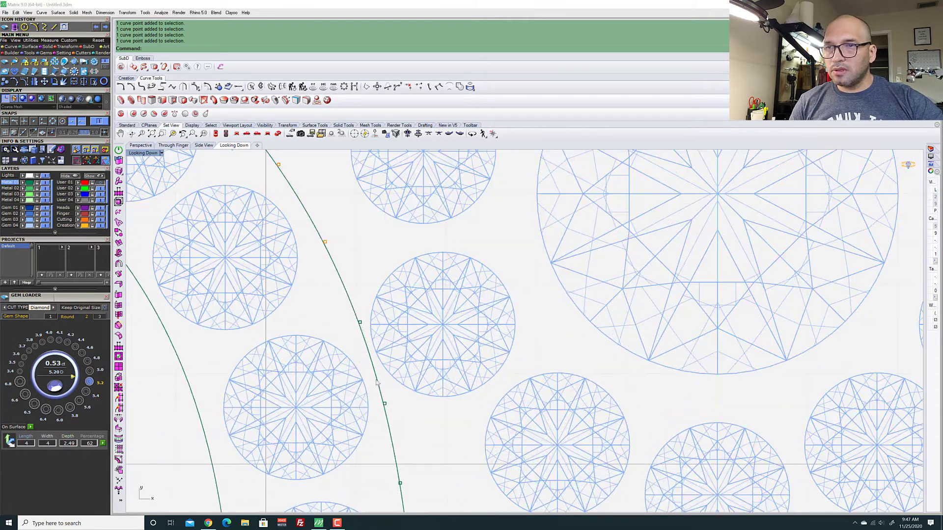
{"action": "scroll", "coordinate": [252, 238], "scroll_direction": "down", "scroll_amount": 3}
{"action": "right_click_drag", "start_coordinate": [252, 238], "coordinate": [310, 361]}
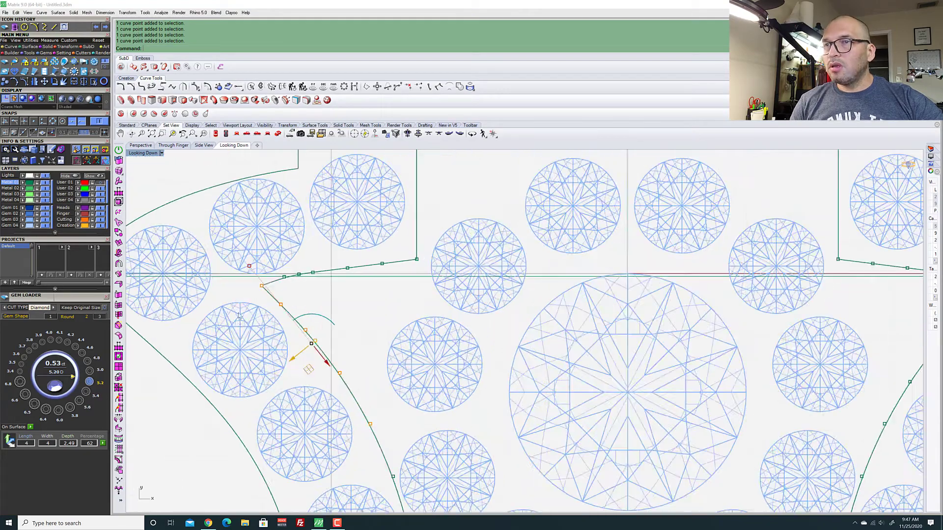
{"action": "scroll", "coordinate": [318, 382], "scroll_direction": "up", "scroll_amount": 3}
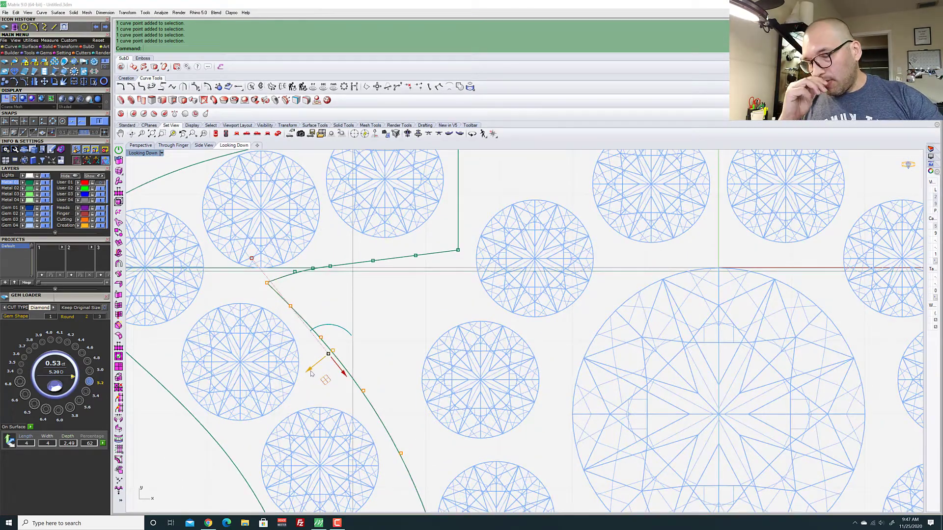
{"action": "left_click_drag", "start_coordinate": [311, 374], "coordinate": [315, 377]}
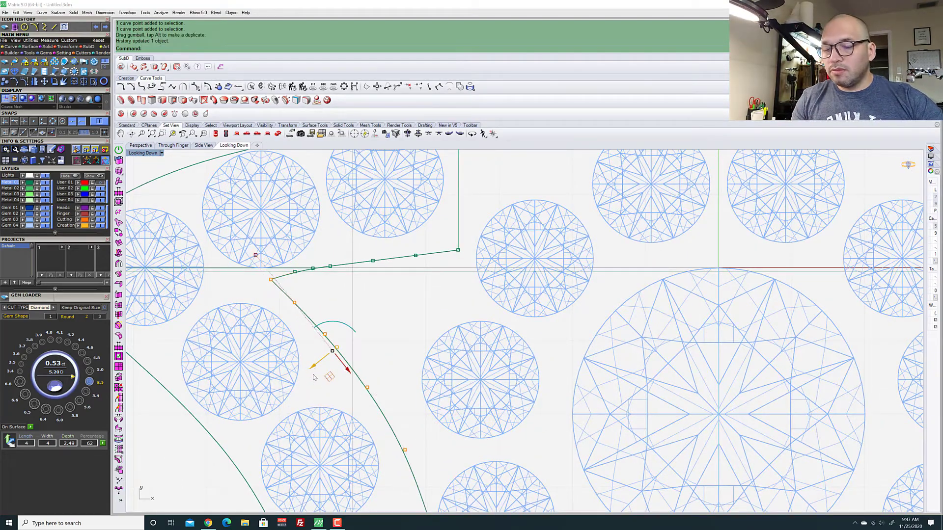
{"action": "key", "text": "ctrl+z"}
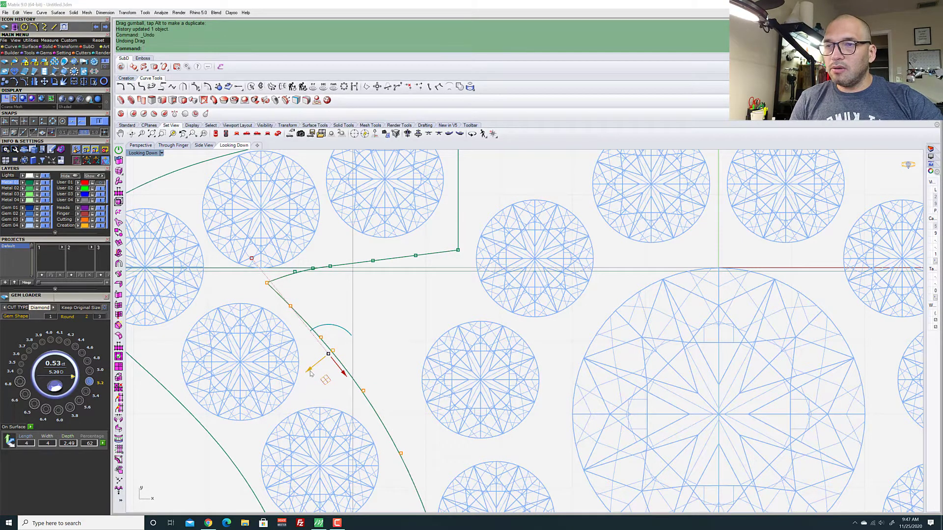
{"action": "left_click", "coordinate": [310, 373]}
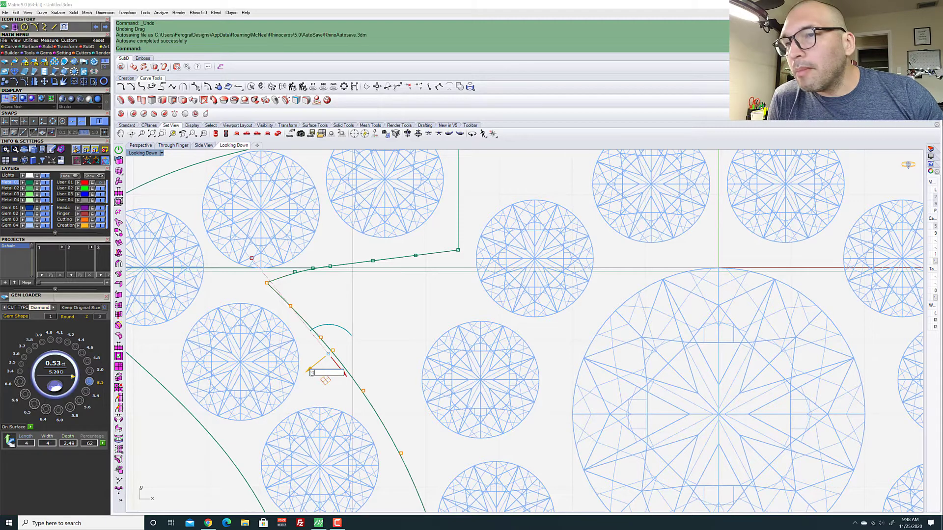
{"action": "key", "text": "Return"}
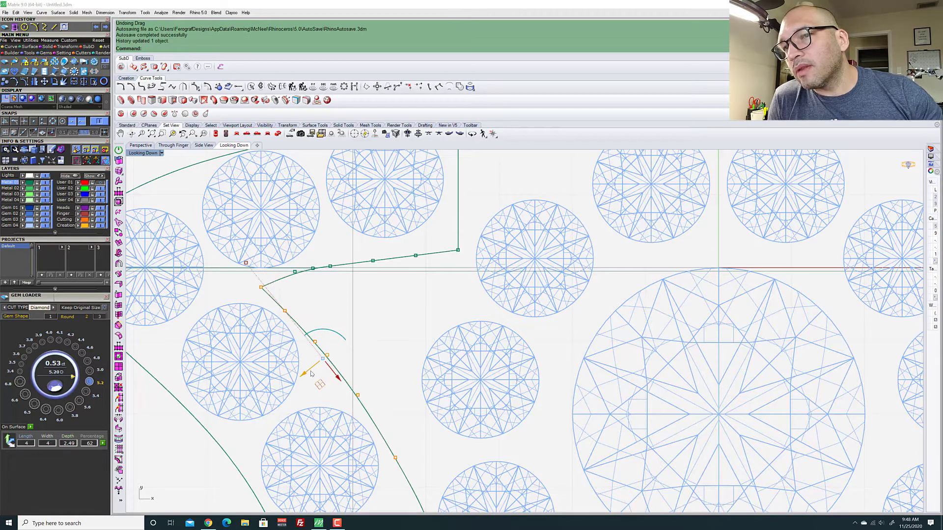
{"action": "left_click", "coordinate": [371, 322]}
Select the inner curve's right thumb tip control point together with the matching neighbouring points down the palm side
{"action": "scroll", "coordinate": [275, 320], "scroll_direction": "down", "scroll_amount": 5}
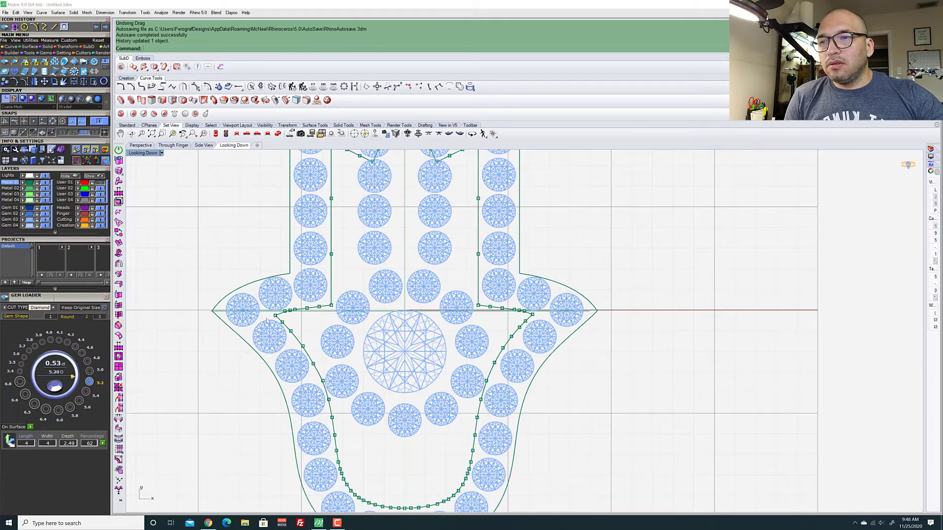
{"action": "scroll", "coordinate": [528, 327], "scroll_direction": "up", "scroll_amount": 8}
{"action": "left_click_drag", "start_coordinate": [535, 260], "coordinate": [565, 287]}
{"action": "left_click_drag", "start_coordinate": [485, 288], "coordinate": [535, 313], "text": "shift"}
{"action": "left_click_drag", "start_coordinate": [463, 322], "coordinate": [504, 346], "text": "shift"}
{"action": "left_click_drag", "start_coordinate": [444, 351], "coordinate": [472, 365], "text": "shift"}
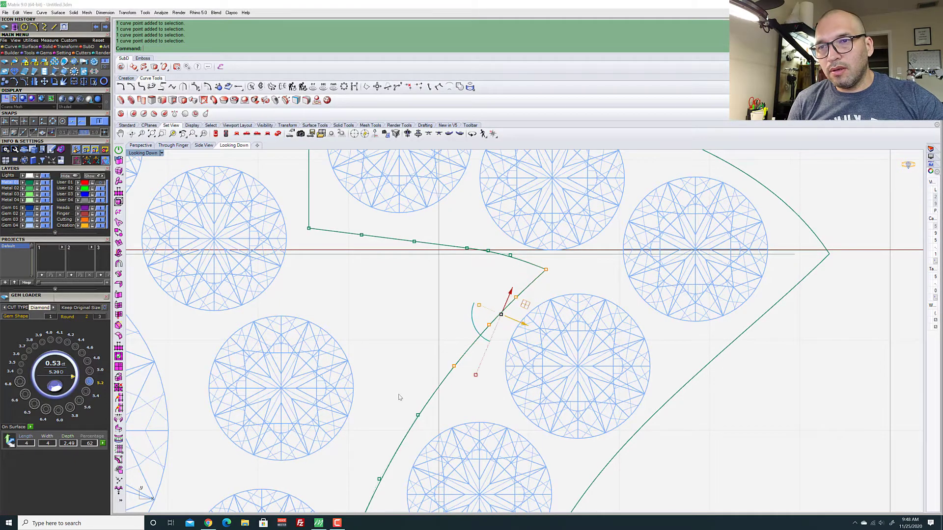
{"action": "scroll", "coordinate": [399, 396], "scroll_direction": "down", "scroll_amount": 3}
{"action": "scroll", "coordinate": [400, 394], "scroll_direction": "up", "scroll_amount": 2}
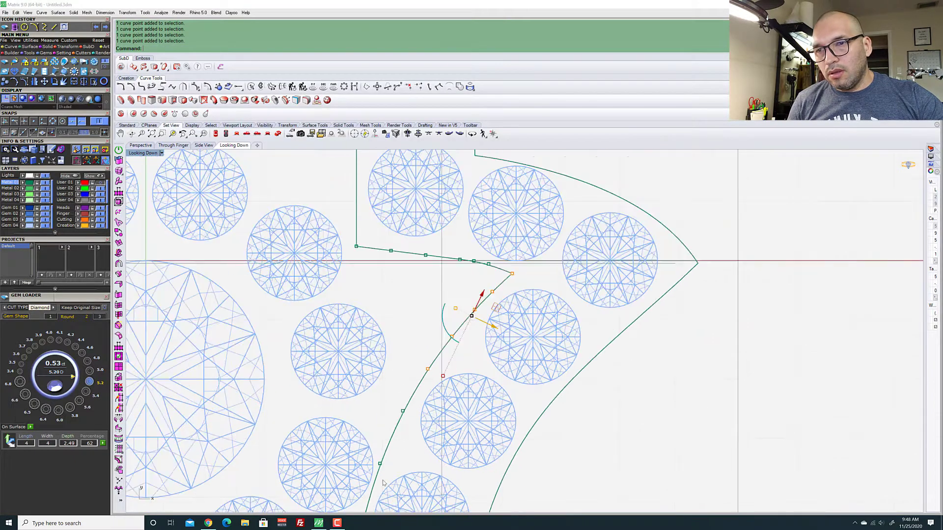
Shift the selected control points of the right thumb section slightly outward toward the gems and clear the selection
{"action": "left_click", "coordinate": [482, 346]}
{"action": "key", "text": "Return"}
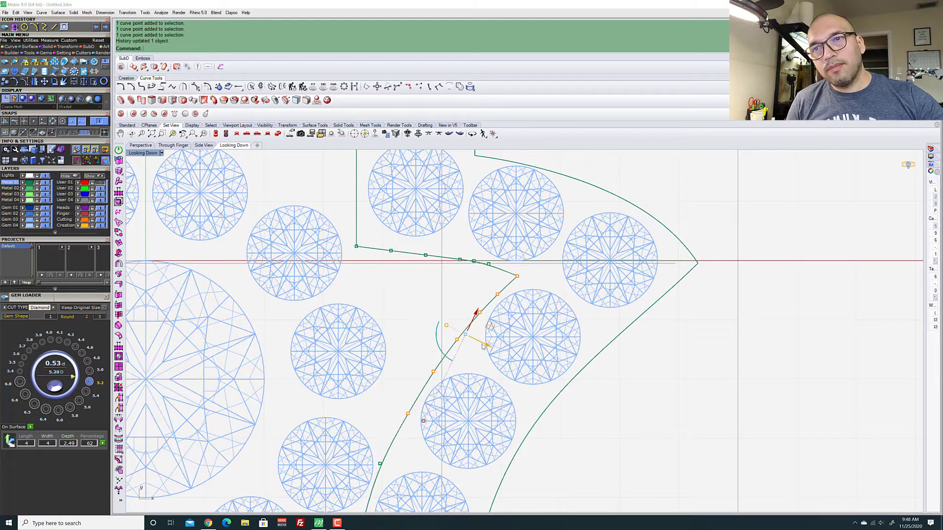
{"action": "scroll", "coordinate": [528, 354], "scroll_direction": "down", "scroll_amount": 3}
{"action": "key", "text": "Escape"}
Show the reference photo on the User 01 layer behind the gems and frame curves in the top-down view
{"action": "scroll", "coordinate": [444, 312], "scroll_direction": "down", "scroll_amount": 3}
{"action": "scroll", "coordinate": [417, 281], "scroll_direction": "up", "scroll_amount": 3}
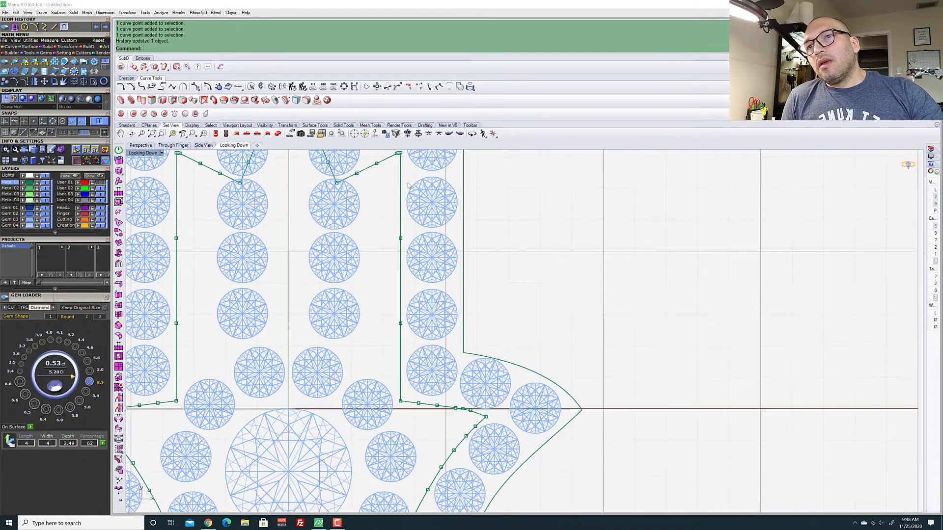
{"action": "scroll", "coordinate": [406, 196], "scroll_direction": "down", "scroll_amount": 3}
{"action": "scroll", "coordinate": [393, 231], "scroll_direction": "up", "scroll_amount": 3}
{"action": "scroll", "coordinate": [360, 378], "scroll_direction": "up", "scroll_amount": 2}
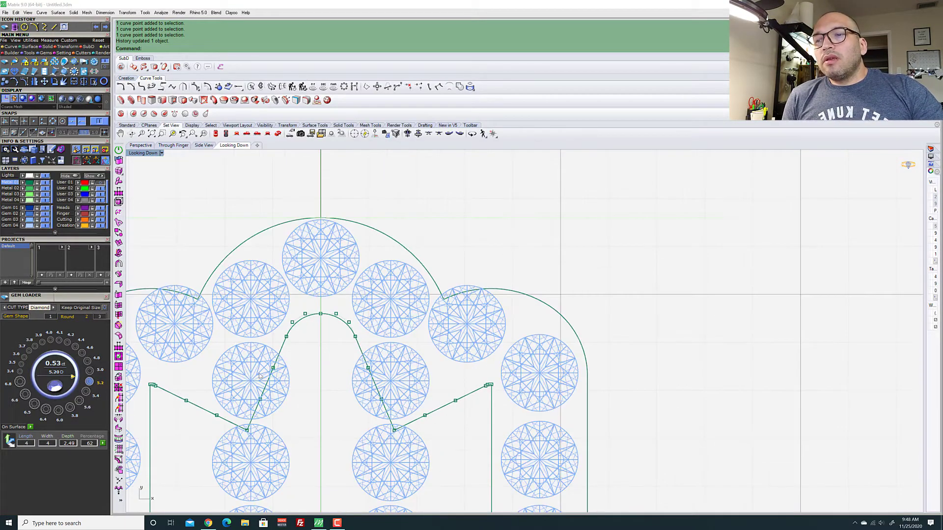
{"action": "scroll", "coordinate": [211, 364], "scroll_direction": "down", "scroll_amount": 3}
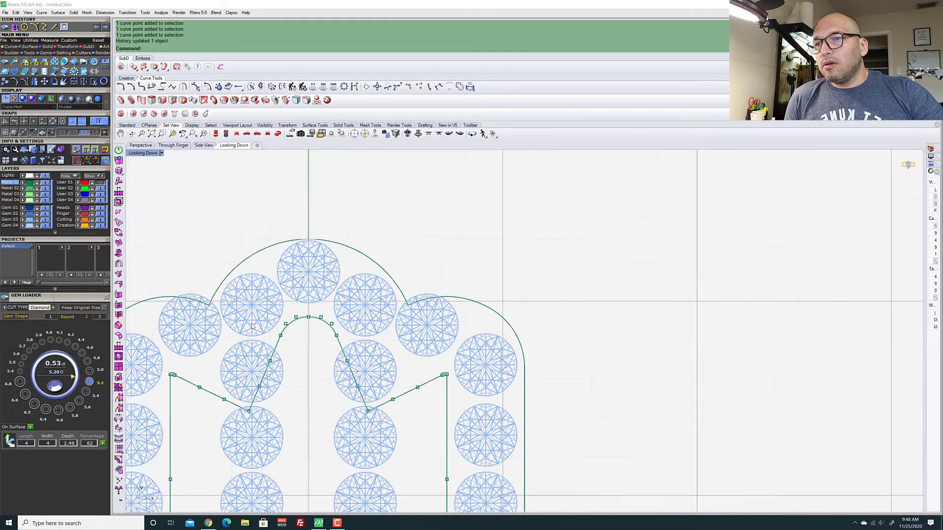
{"action": "scroll", "coordinate": [207, 349], "scroll_direction": "up", "scroll_amount": 4}
{"action": "scroll", "coordinate": [205, 348], "scroll_direction": "down", "scroll_amount": 4}
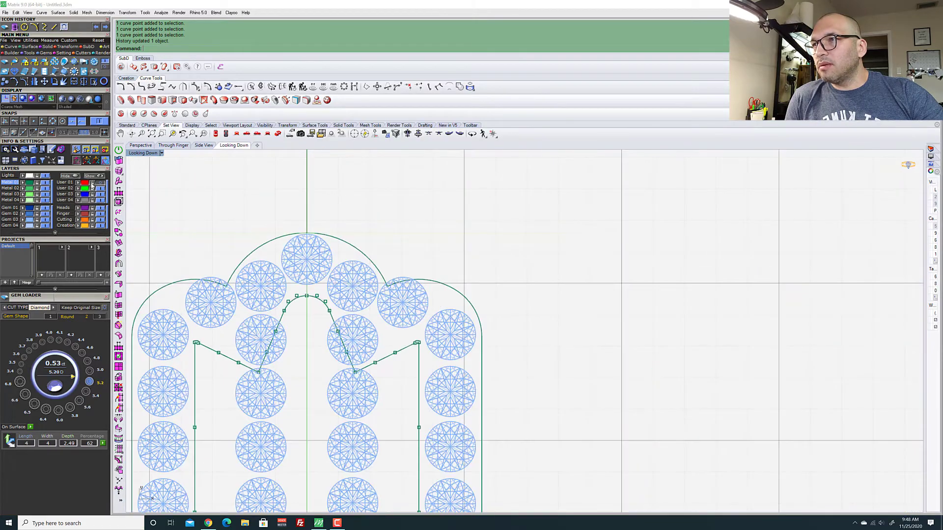
{"action": "left_click", "coordinate": [92, 183]}
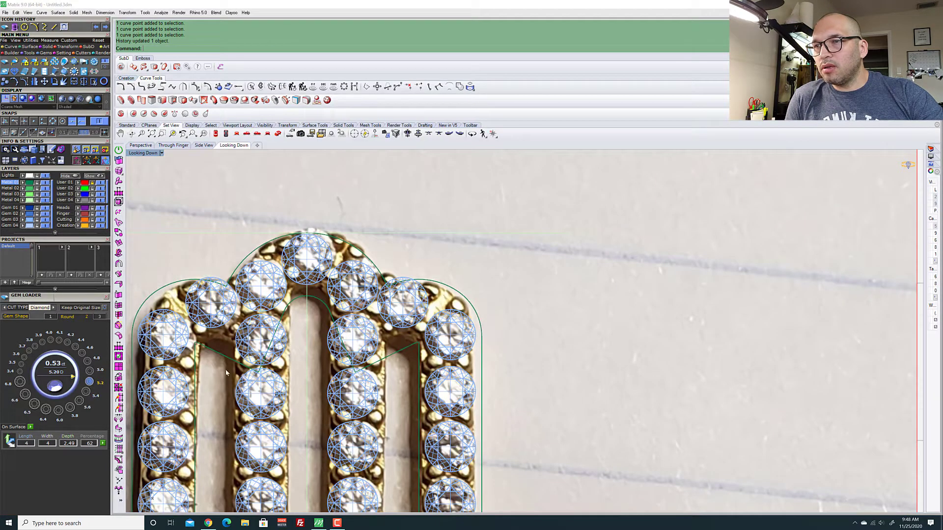
{"action": "scroll", "coordinate": [230, 326], "scroll_direction": "down", "scroll_amount": 3}
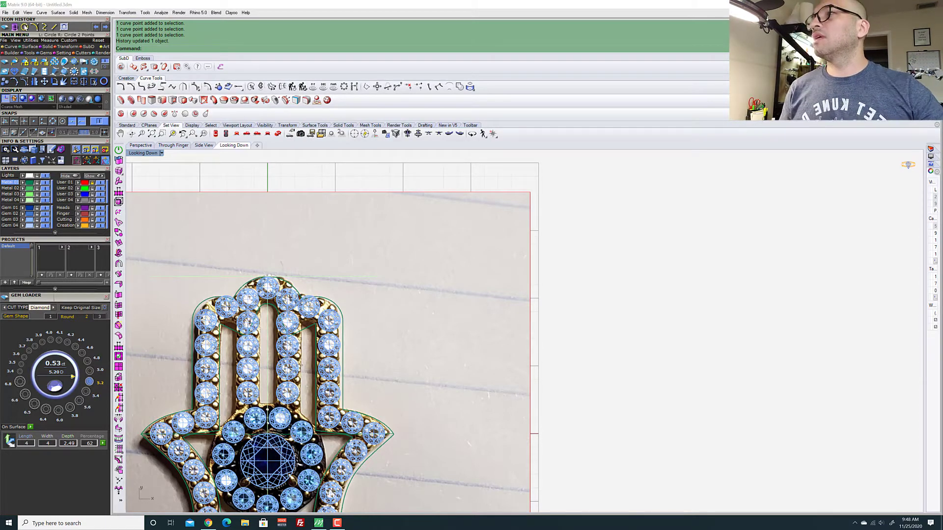
Draw a circle centred on the large centre stone's bottom point, sized to enclose the ring of small gems around it
{"action": "left_click", "coordinate": [24, 28]}
{"action": "scroll", "coordinate": [319, 235], "scroll_direction": "down", "scroll_amount": 3}
{"action": "scroll", "coordinate": [341, 308], "scroll_direction": "up", "scroll_amount": 4}
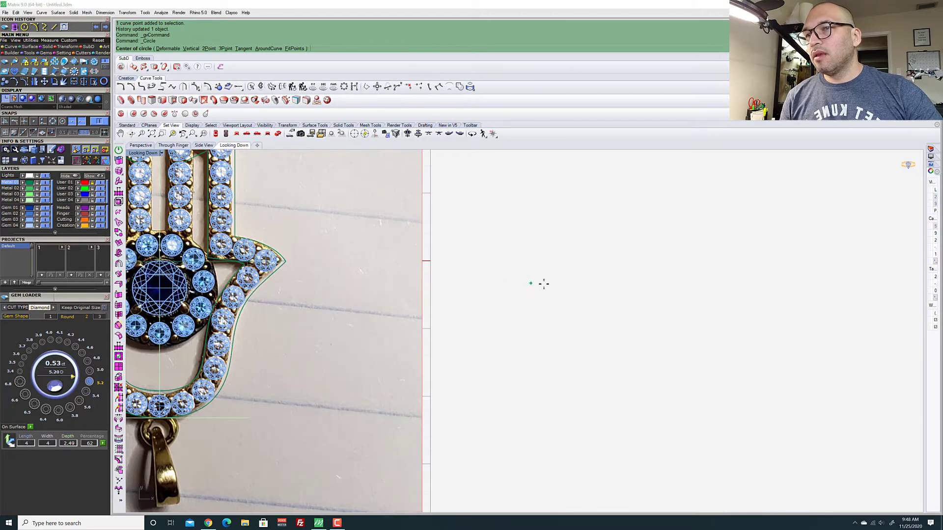
{"action": "scroll", "coordinate": [544, 284], "scroll_direction": "down", "scroll_amount": 2}
{"action": "scroll", "coordinate": [328, 298], "scroll_direction": "up", "scroll_amount": 6}
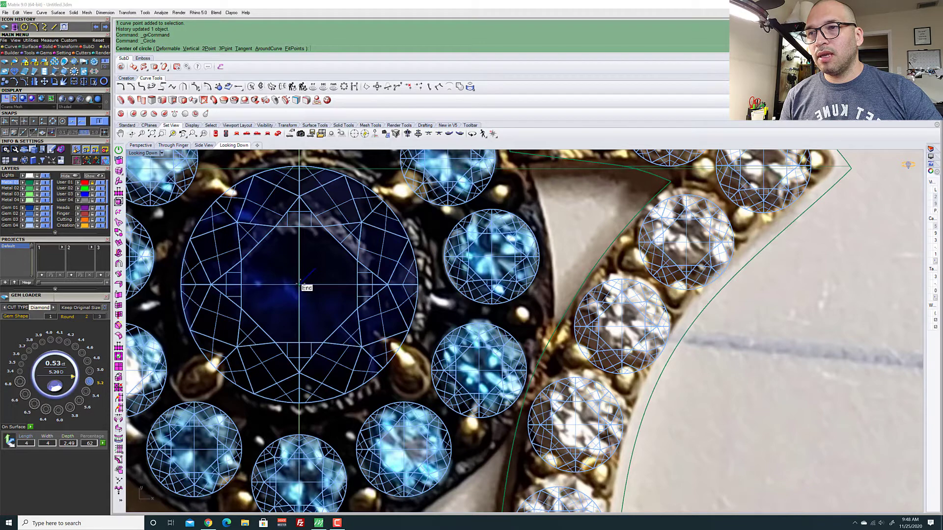
{"action": "left_click", "coordinate": [299, 283]}
{"action": "scroll", "coordinate": [417, 275], "scroll_direction": "down", "scroll_amount": 2}
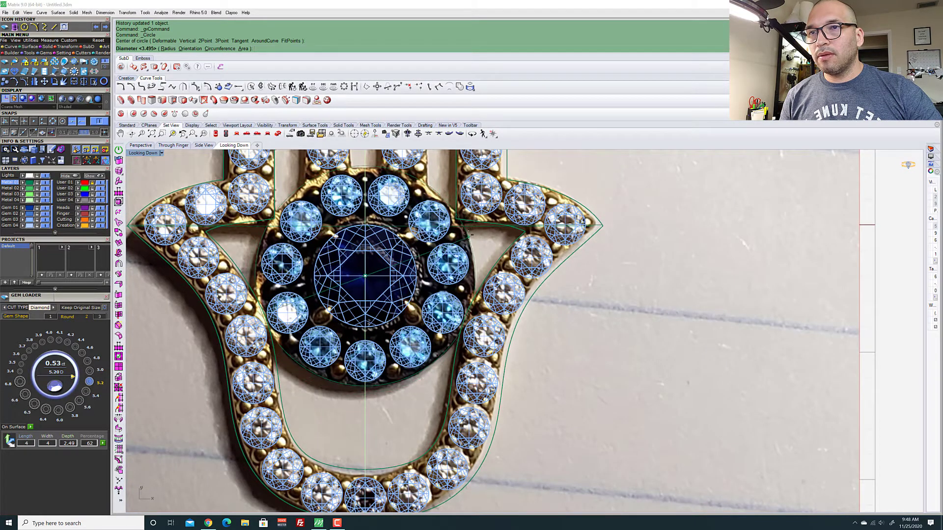
{"action": "scroll", "coordinate": [469, 235], "scroll_direction": "up", "scroll_amount": 3}
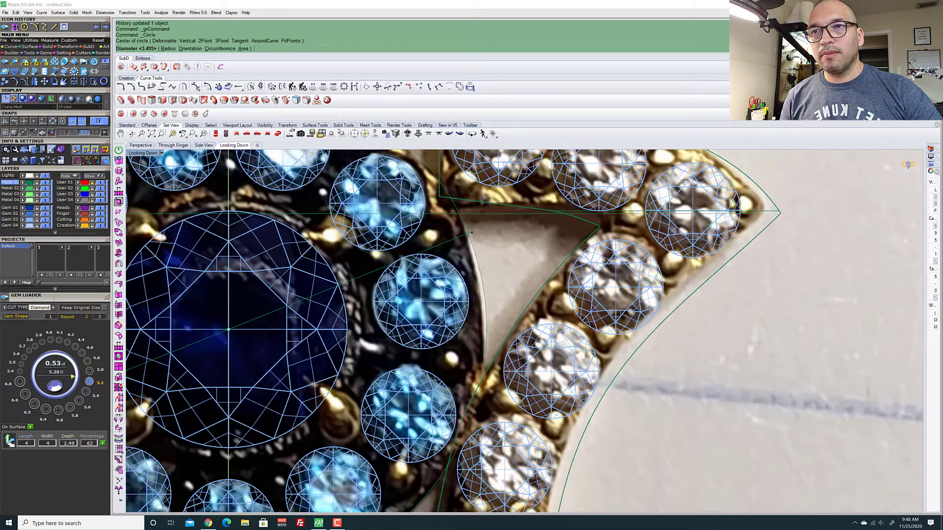
{"action": "scroll", "coordinate": [442, 206], "scroll_direction": "down", "scroll_amount": 2}
{"action": "scroll", "coordinate": [430, 176], "scroll_direction": "up", "scroll_amount": 2}
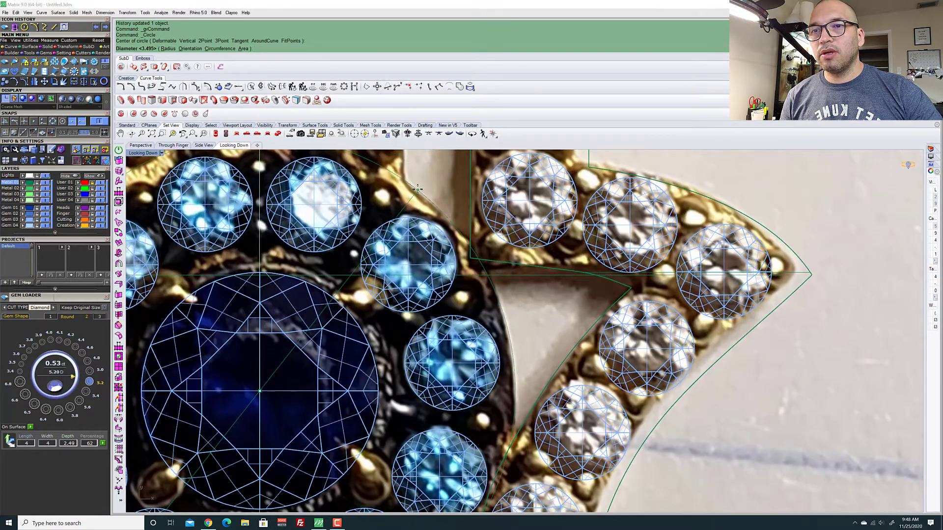
{"action": "scroll", "coordinate": [417, 189], "scroll_direction": "down", "scroll_amount": 3}
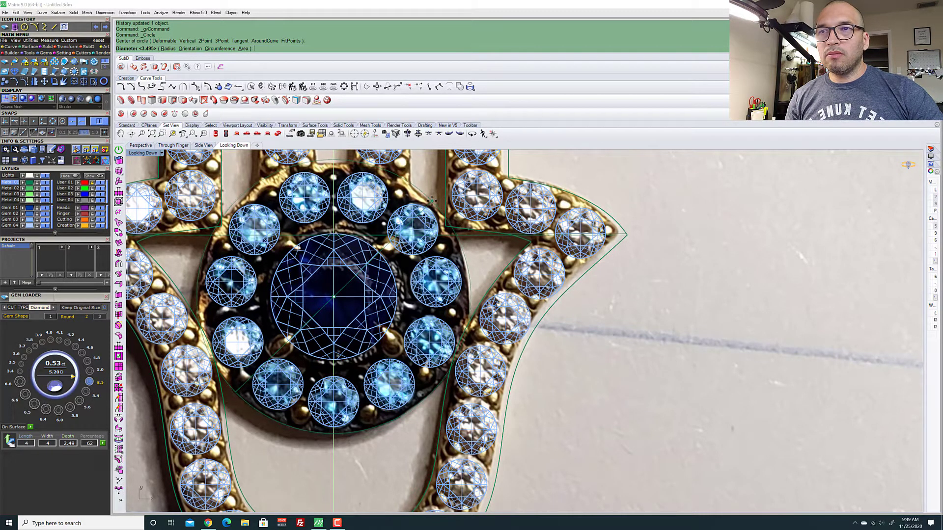
{"action": "key", "text": "Escape"}
{"action": "scroll", "coordinate": [476, 273], "scroll_direction": "down", "scroll_amount": 5}
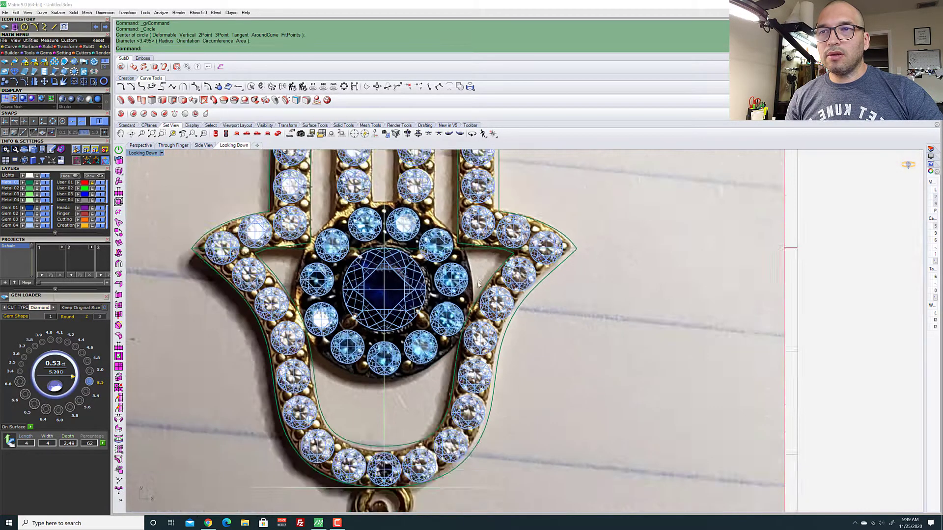
{"action": "scroll", "coordinate": [476, 274], "scroll_direction": "up", "scroll_amount": 1}
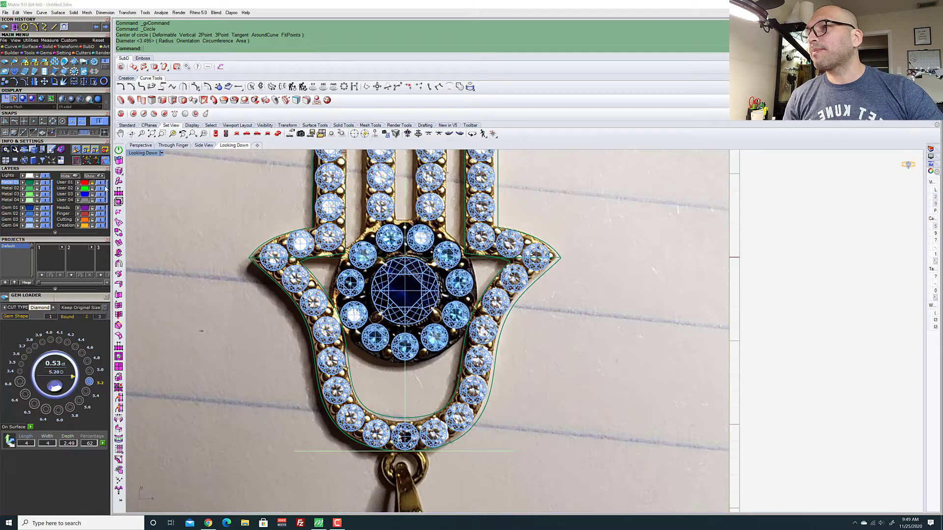
{"action": "scroll", "coordinate": [456, 382], "scroll_direction": "down", "scroll_amount": 3}
{"action": "scroll", "coordinate": [455, 382], "scroll_direction": "up", "scroll_amount": 6}
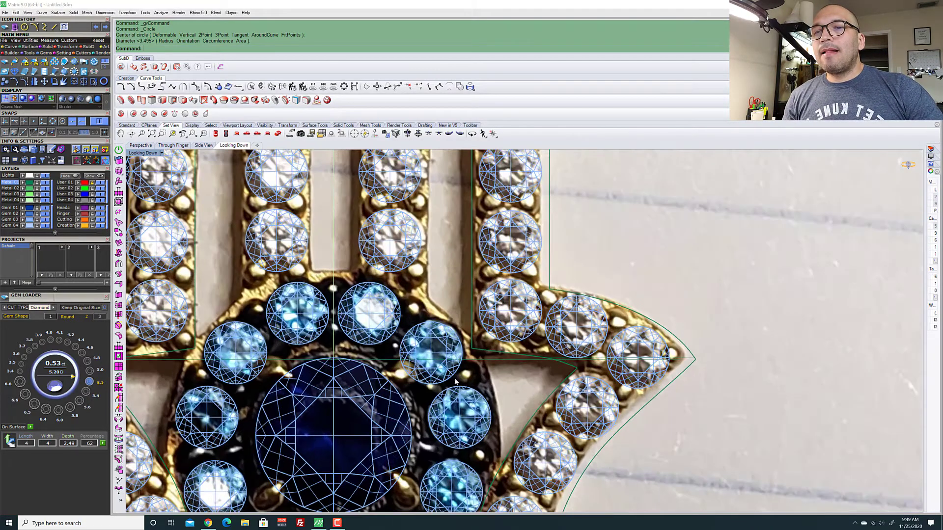
{"action": "left_click", "coordinate": [444, 312]}
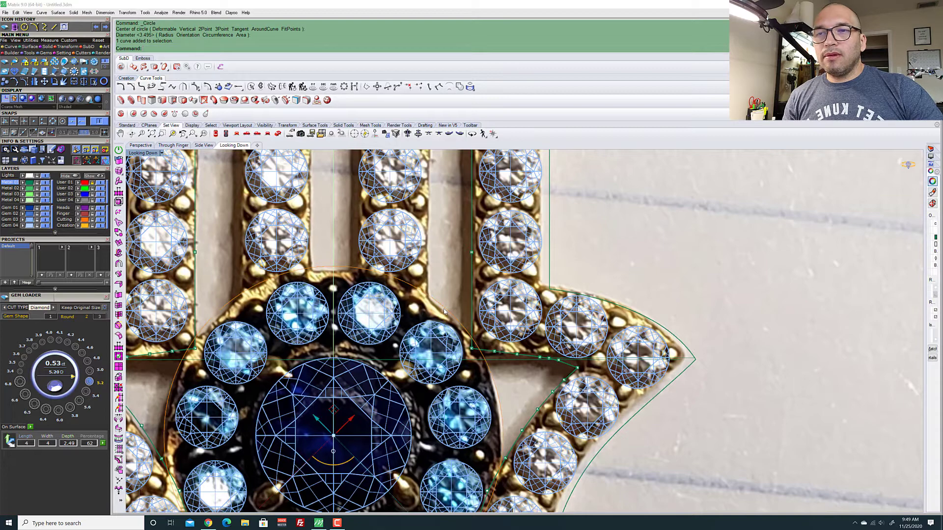
{"action": "key", "text": "Escape"}
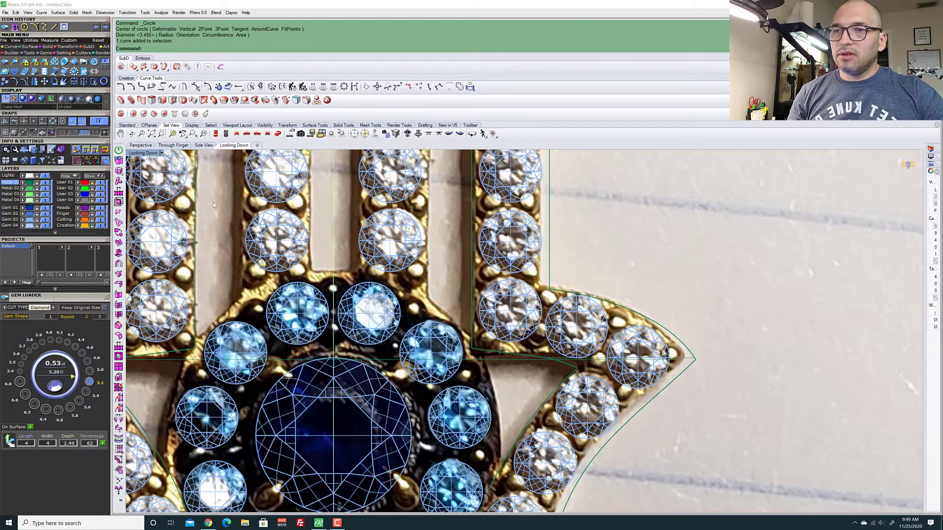
Move the reference photo straight down in the perspective view so it lies below the metal frame
{"action": "scroll", "coordinate": [491, 289], "scroll_direction": "down", "scroll_amount": 8}
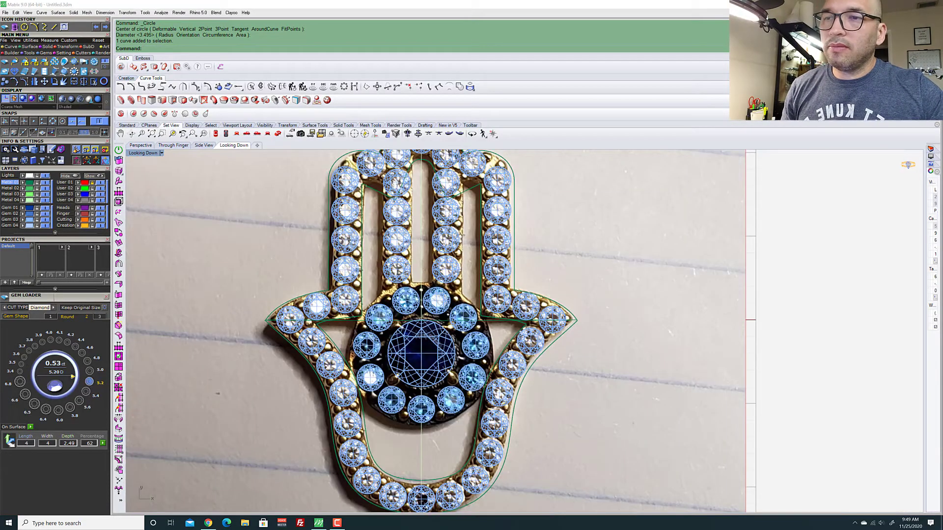
{"action": "scroll", "coordinate": [405, 299], "scroll_direction": "down", "scroll_amount": 5}
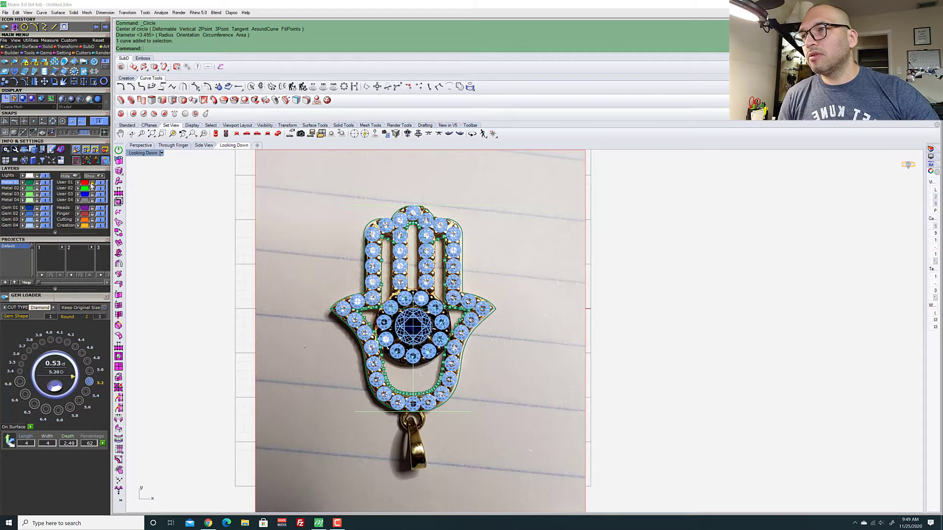
{"action": "left_click", "coordinate": [327, 247]}
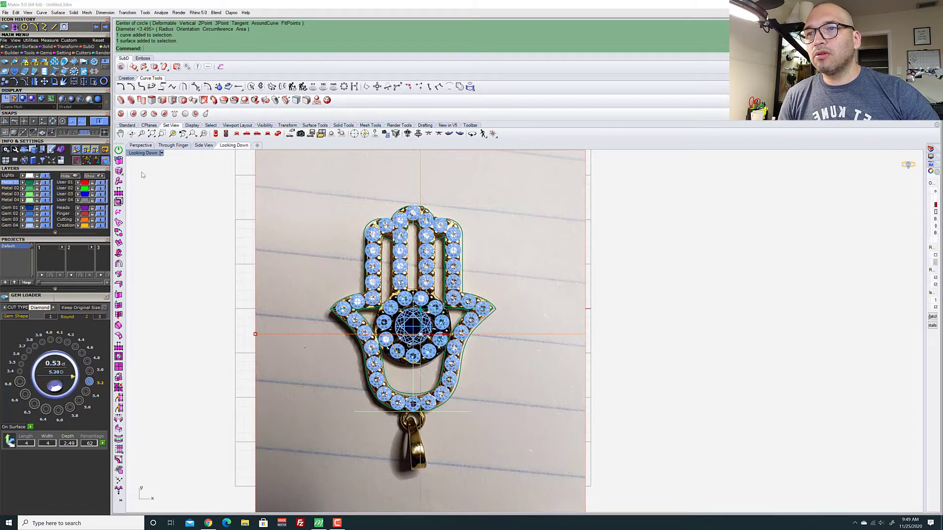
{"action": "left_click", "coordinate": [140, 145]}
{"action": "right_click_drag", "start_coordinate": [199, 222], "coordinate": [259, 229]}
{"action": "scroll", "coordinate": [258, 228], "scroll_direction": "down", "scroll_amount": 7}
{"action": "scroll", "coordinate": [473, 265], "scroll_direction": "up", "scroll_amount": 10}
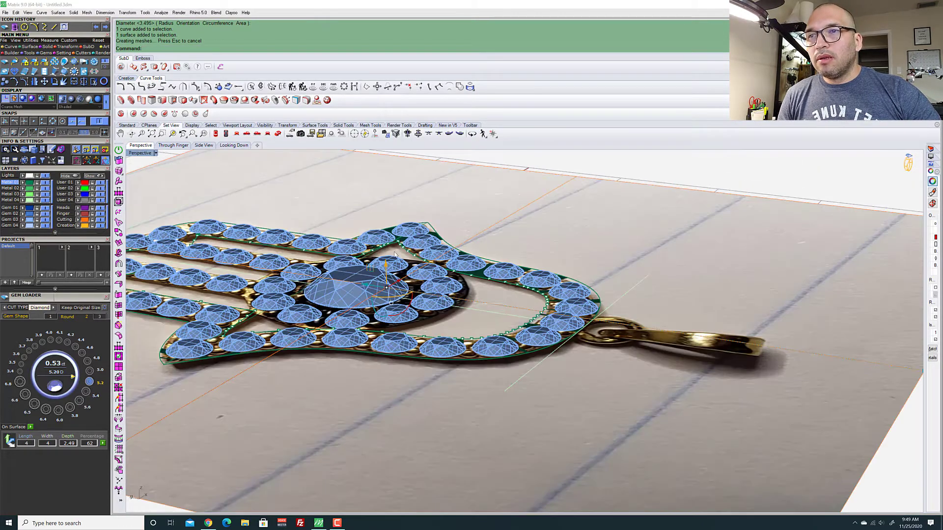
{"action": "left_click_drag", "start_coordinate": [386, 266], "coordinate": [382, 288]}
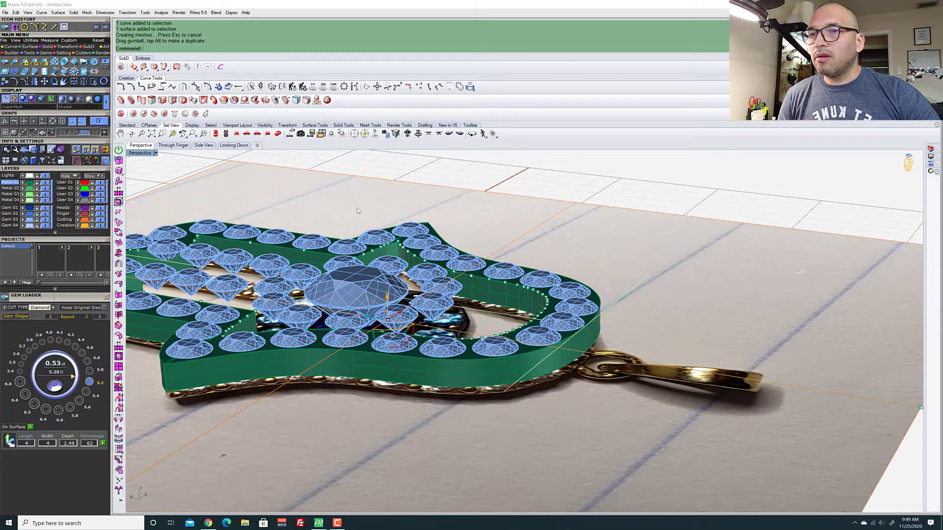
Project the circle around the centre gem cluster onto the top-down view's construction plane, deleting the input curve
{"action": "left_click", "coordinate": [237, 146]}
{"action": "scroll", "coordinate": [427, 301], "scroll_direction": "up", "scroll_amount": 10}
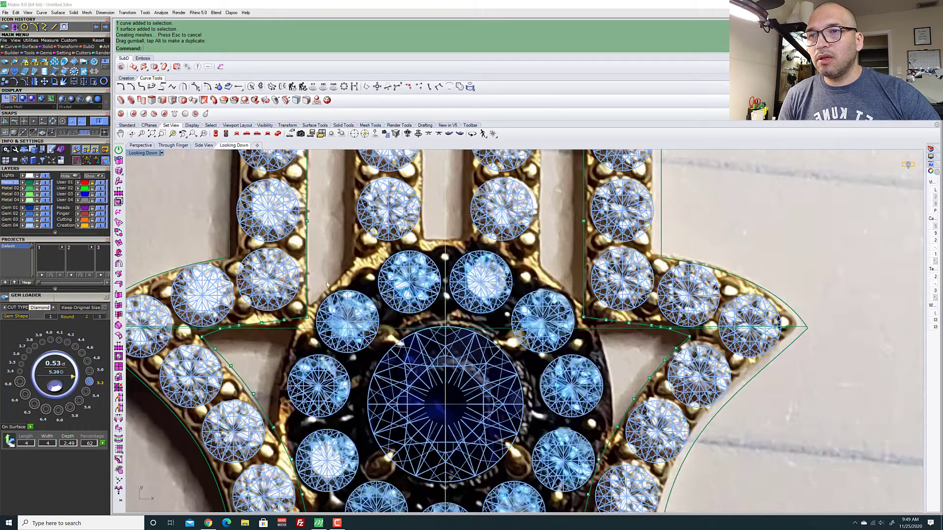
{"action": "scroll", "coordinate": [470, 263], "scroll_direction": "down", "scroll_amount": 5}
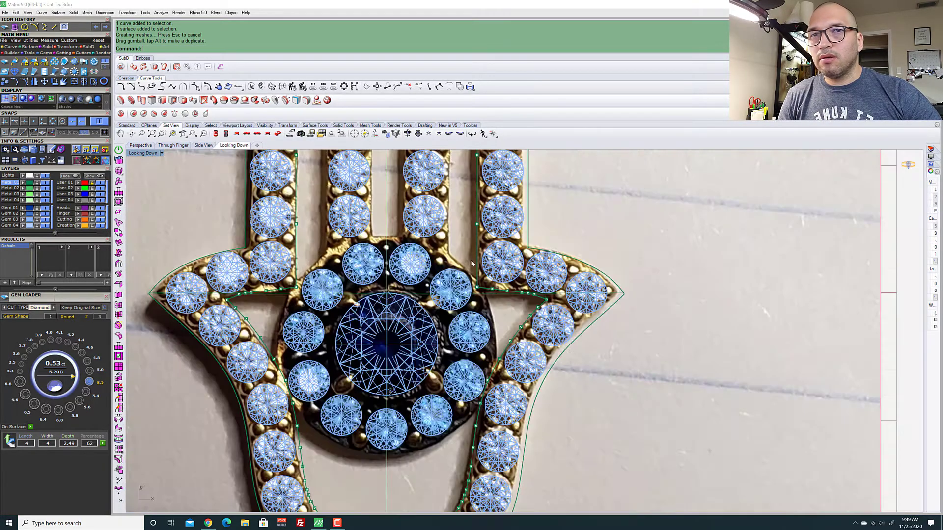
{"action": "left_click", "coordinate": [462, 267]}
{"action": "left_click", "coordinate": [494, 320]}
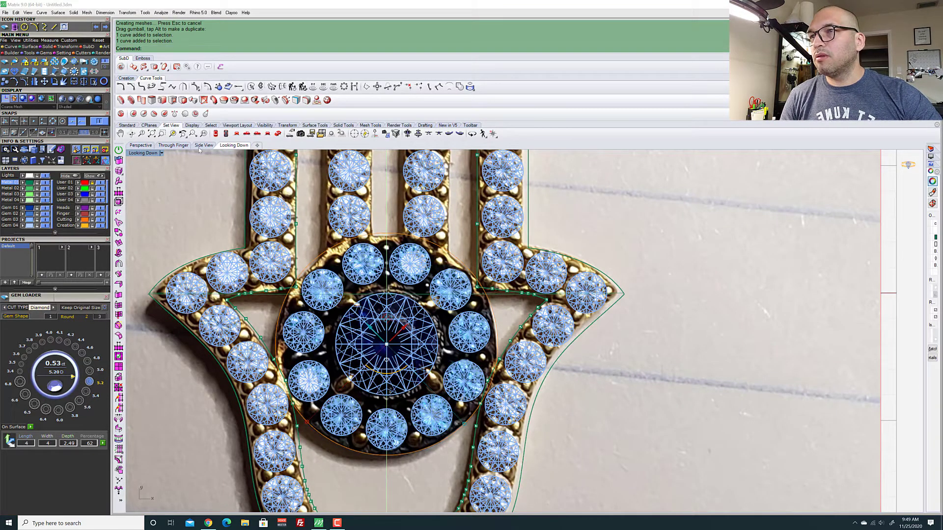
{"action": "left_click", "coordinate": [173, 146]}
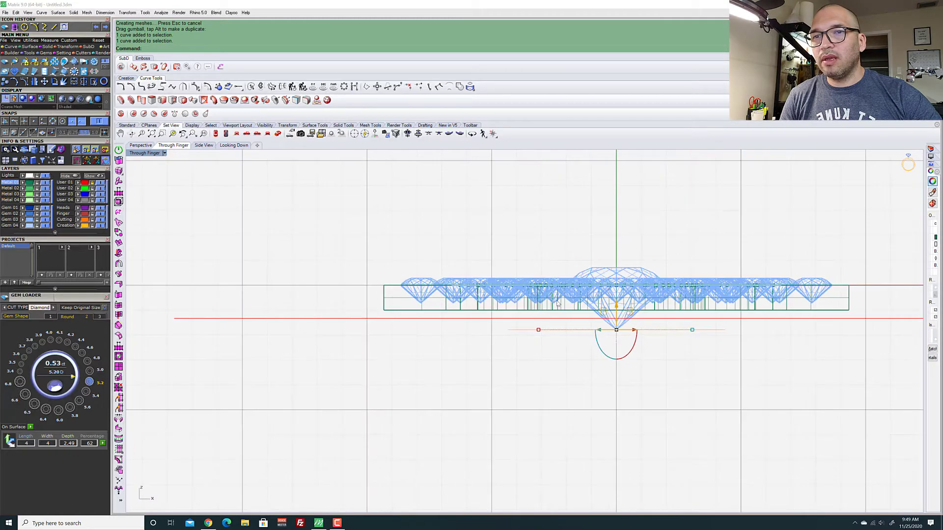
{"action": "scroll", "coordinate": [640, 342], "scroll_direction": "down", "scroll_amount": 1}
{"action": "scroll", "coordinate": [641, 342], "scroll_direction": "up", "scroll_amount": 2}
{"action": "scroll", "coordinate": [641, 342], "scroll_direction": "up", "scroll_amount": 1}
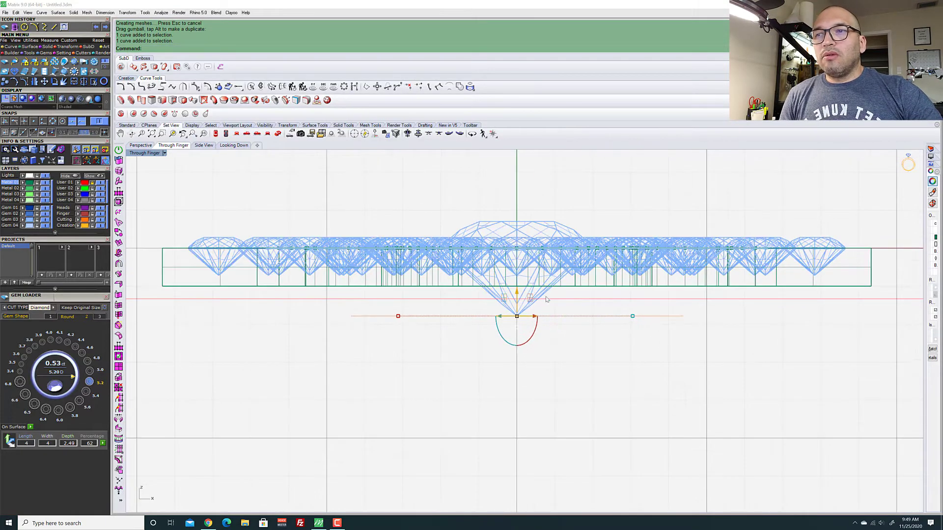
{"action": "scroll", "coordinate": [514, 313], "scroll_direction": "down", "scroll_amount": 4}
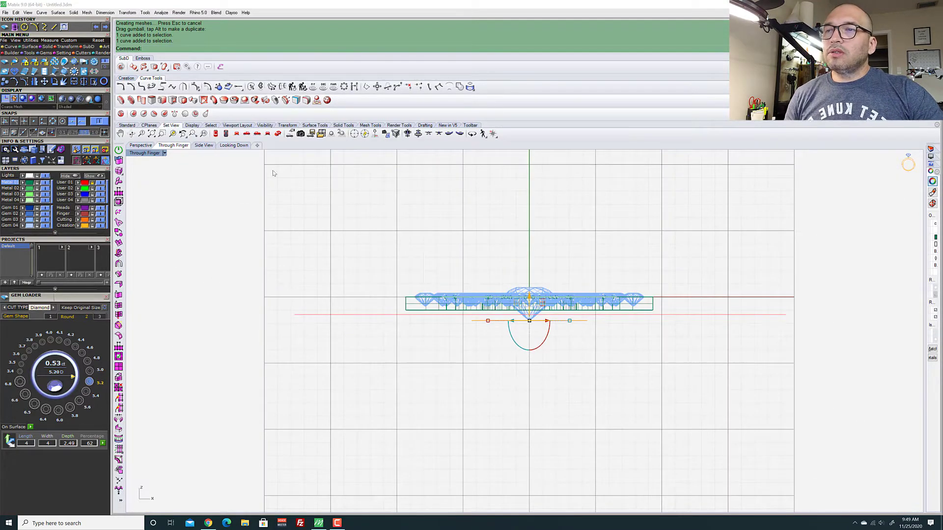
{"action": "left_click", "coordinate": [238, 146]}
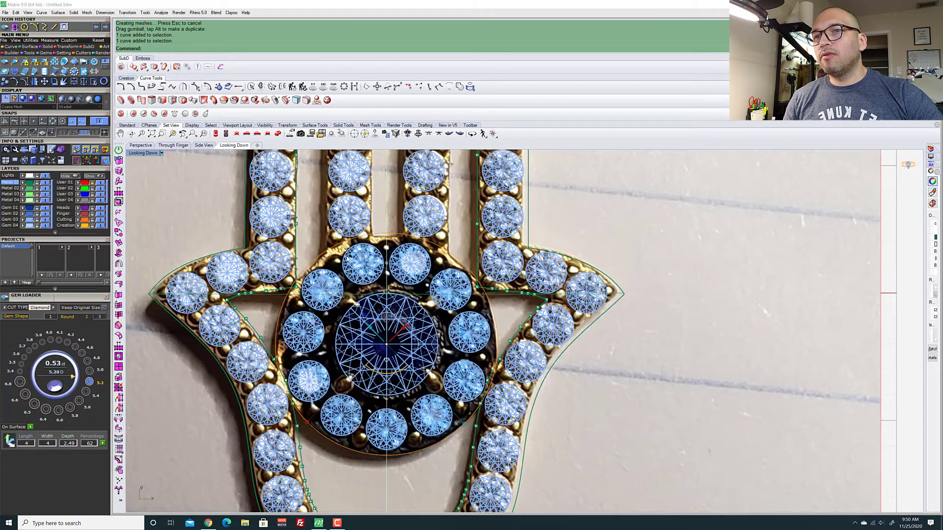
{"action": "scroll", "coordinate": [391, 309], "scroll_direction": "down", "scroll_amount": 3}
{"action": "left_click", "coordinate": [127, 12]}
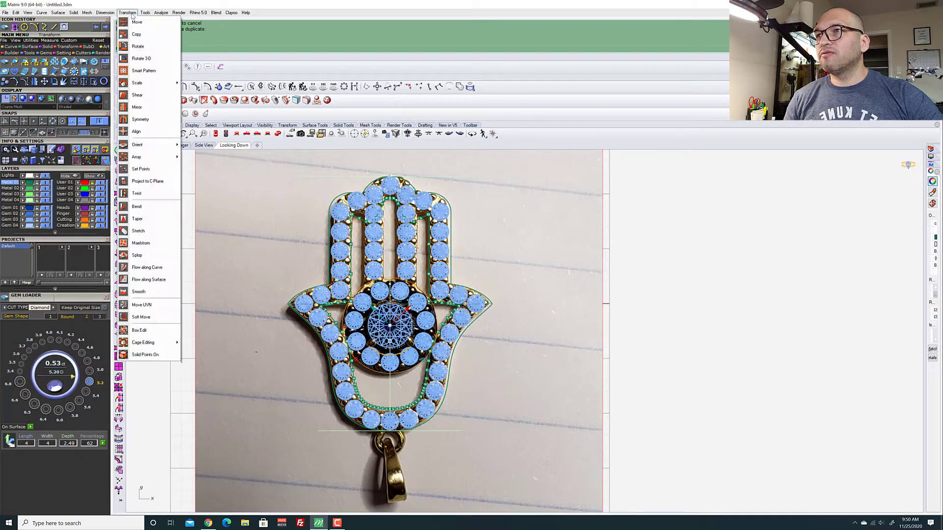
{"action": "left_click", "coordinate": [147, 181]}
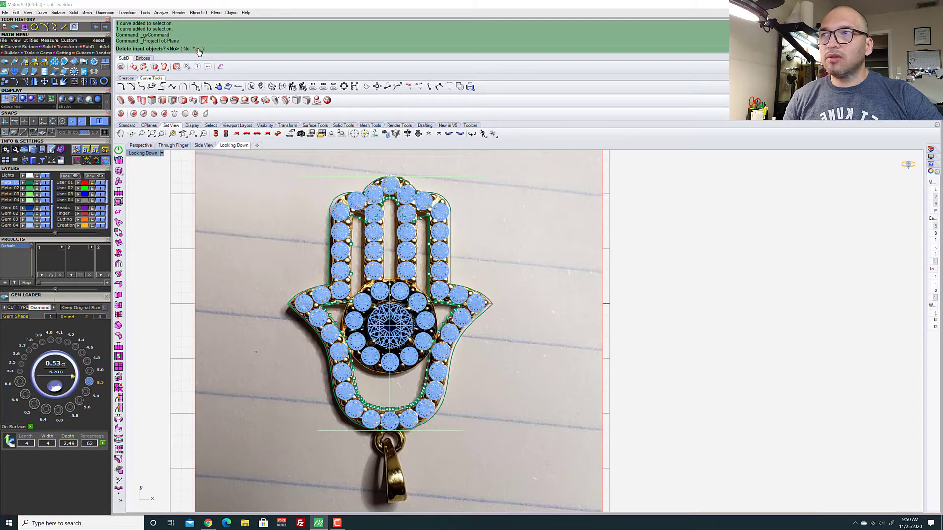
{"action": "left_click", "coordinate": [196, 49]}
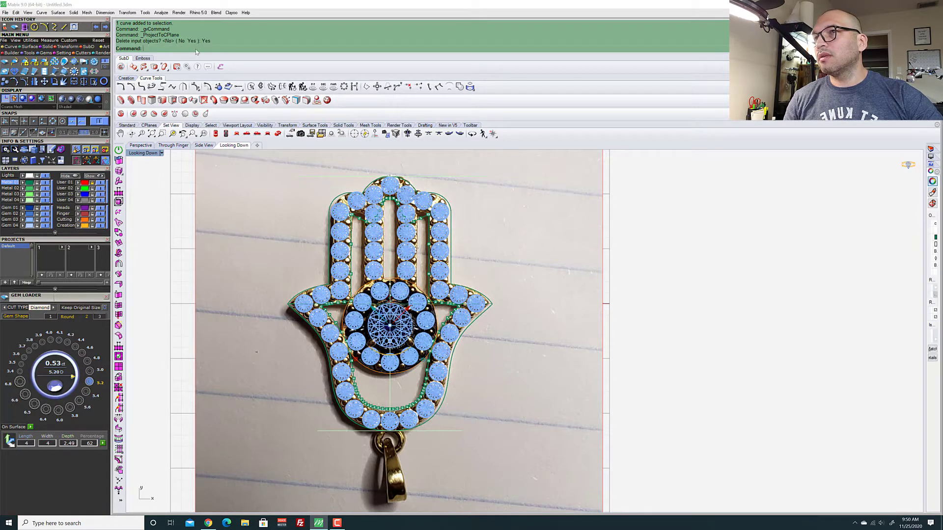
Examine the projected circle's height against the metal frame and the centre gem cluster in perspective
{"action": "left_click", "coordinate": [140, 146]}
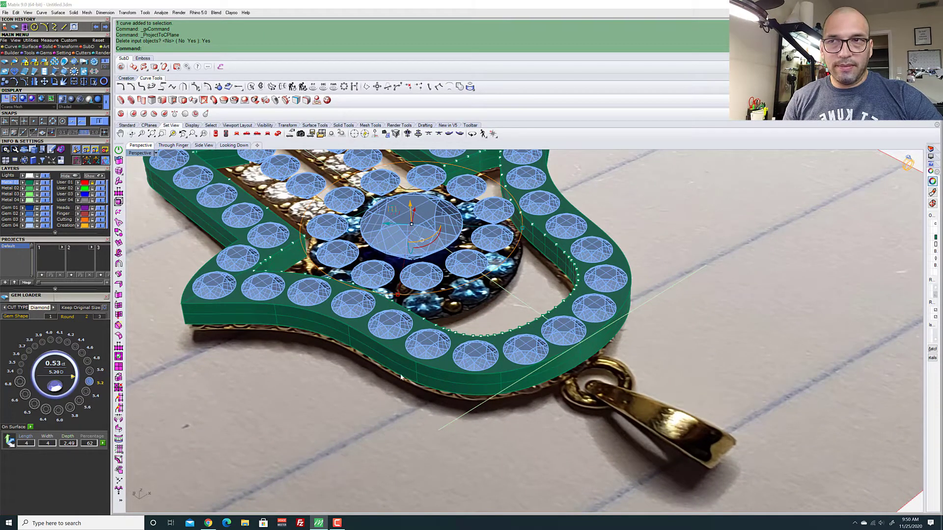
{"action": "scroll", "coordinate": [401, 377], "scroll_direction": "down", "scroll_amount": 5}
{"action": "scroll", "coordinate": [406, 335], "scroll_direction": "up", "scroll_amount": 6}
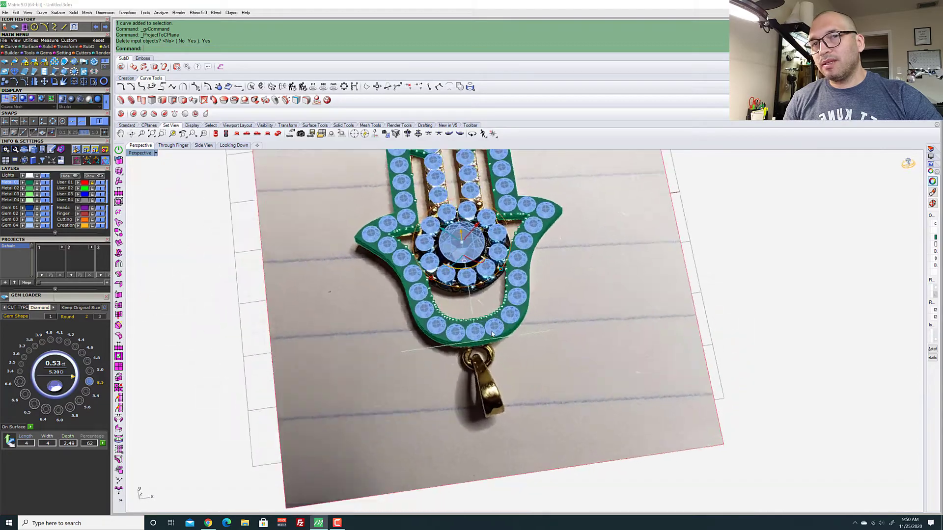
{"action": "right_click_drag", "start_coordinate": [405, 336], "coordinate": [514, 240]}
{"action": "right_click_drag", "start_coordinate": [563, 316], "coordinate": [571, 398]}
{"action": "scroll", "coordinate": [521, 369], "scroll_direction": "up", "scroll_amount": 5}
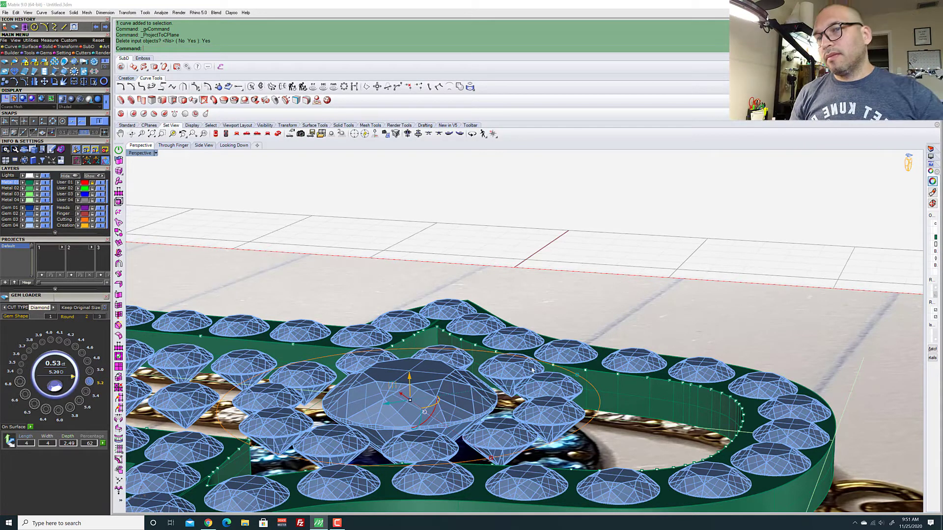
Extrude the circle around the centre gem cluster into a solid with a distance of -1
{"action": "left_click", "coordinate": [26, 27]}
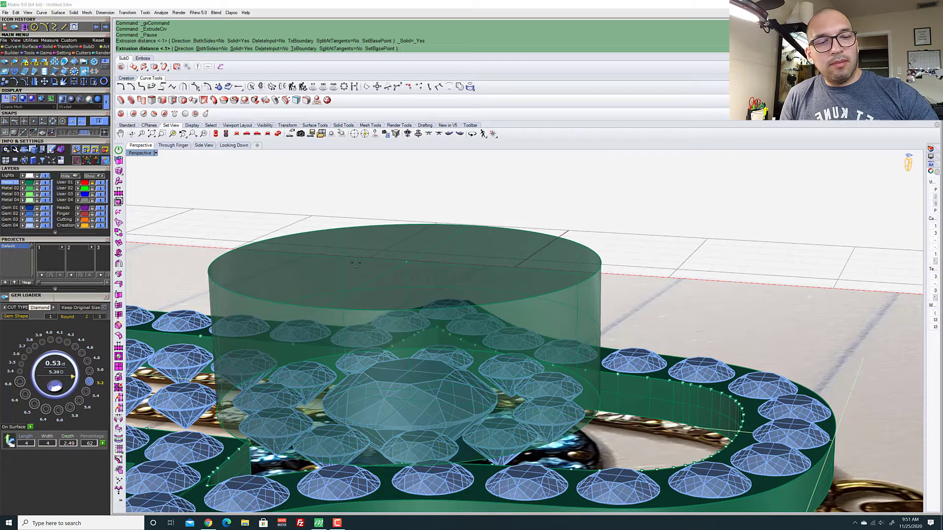
{"action": "type", "text": "-1"}
{"action": "key", "text": "Return"}
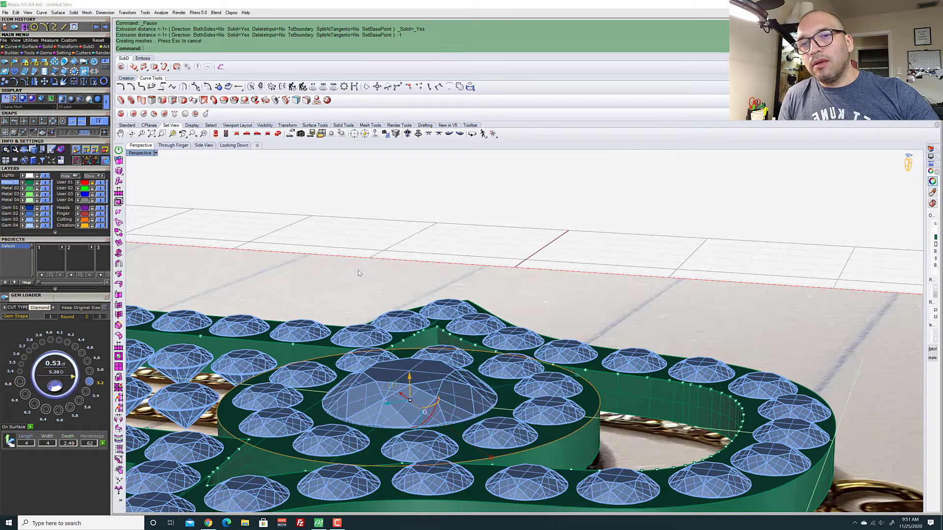
{"action": "scroll", "coordinate": [521, 215], "scroll_direction": "down", "scroll_amount": 5}
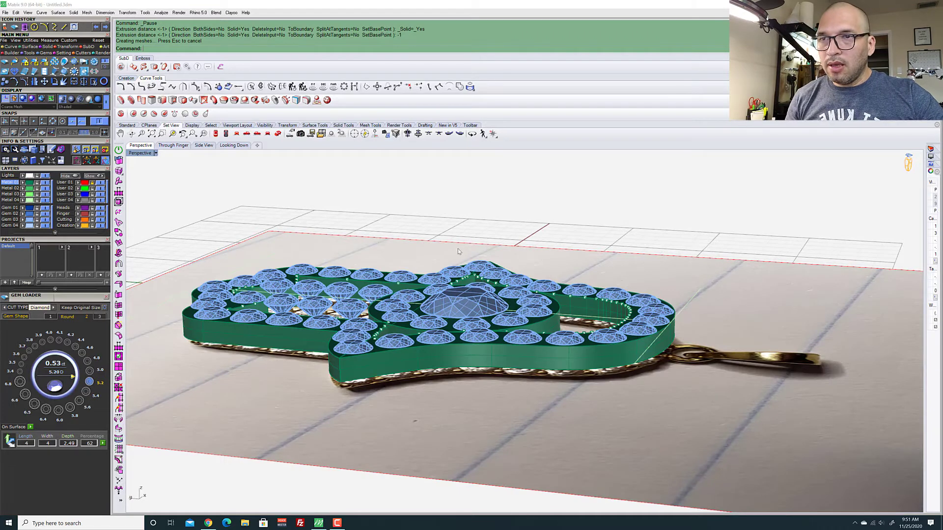
{"action": "right_click_drag", "start_coordinate": [457, 248], "coordinate": [400, 349]}
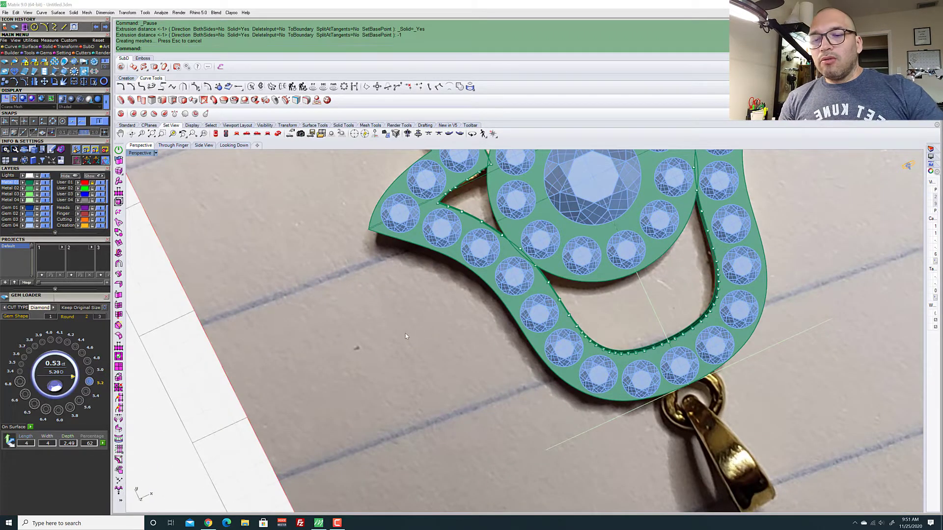
In the top-down view, draw a horizontal line from the inner curve's upper-left corner across the top of the left finger gap
{"action": "left_click", "coordinate": [229, 145]}
{"action": "scroll", "coordinate": [374, 215], "scroll_direction": "up", "scroll_amount": 5}
{"action": "scroll", "coordinate": [373, 216], "scroll_direction": "up", "scroll_amount": 5}
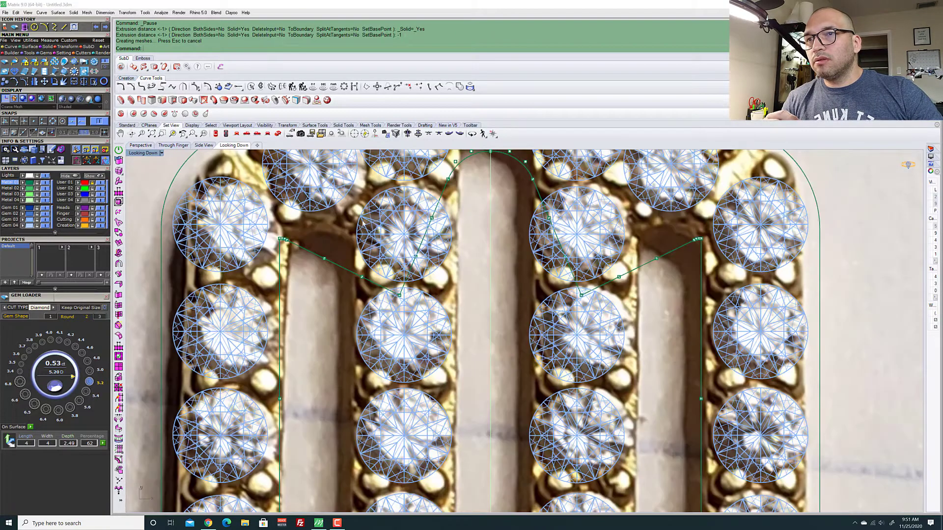
{"action": "scroll", "coordinate": [346, 220], "scroll_direction": "down", "scroll_amount": 6}
{"action": "scroll", "coordinate": [347, 220], "scroll_direction": "up", "scroll_amount": 5}
{"action": "scroll", "coordinate": [351, 221], "scroll_direction": "down", "scroll_amount": 5}
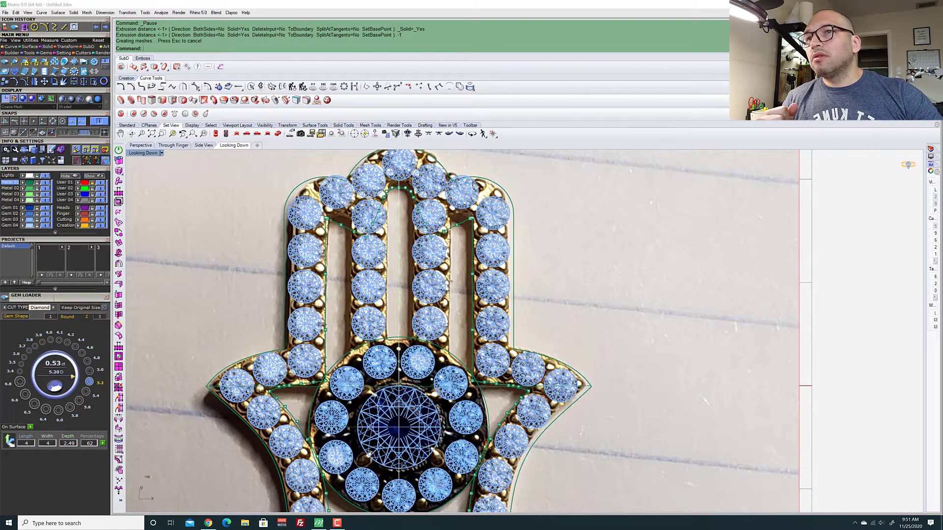
{"action": "left_click", "coordinate": [63, 27]}
{"action": "scroll", "coordinate": [398, 206], "scroll_direction": "up", "scroll_amount": 5}
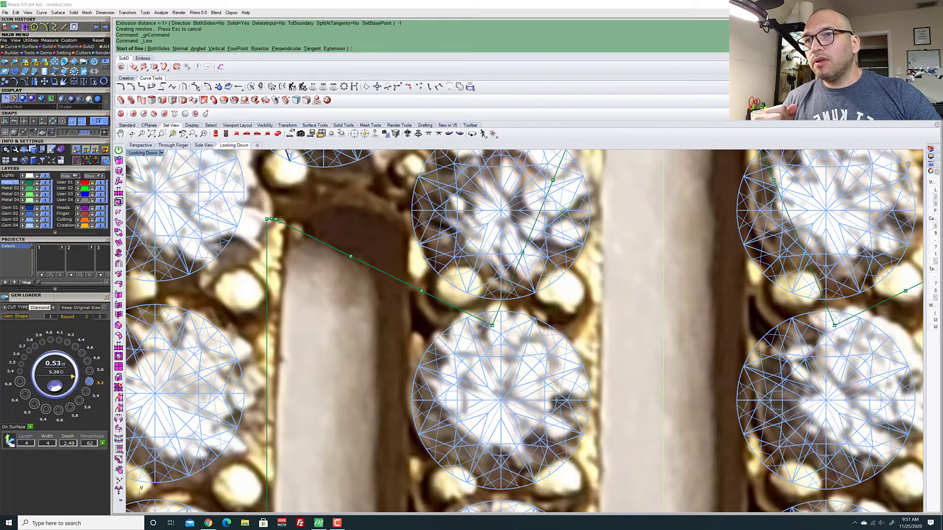
{"action": "left_click", "coordinate": [68, 27]}
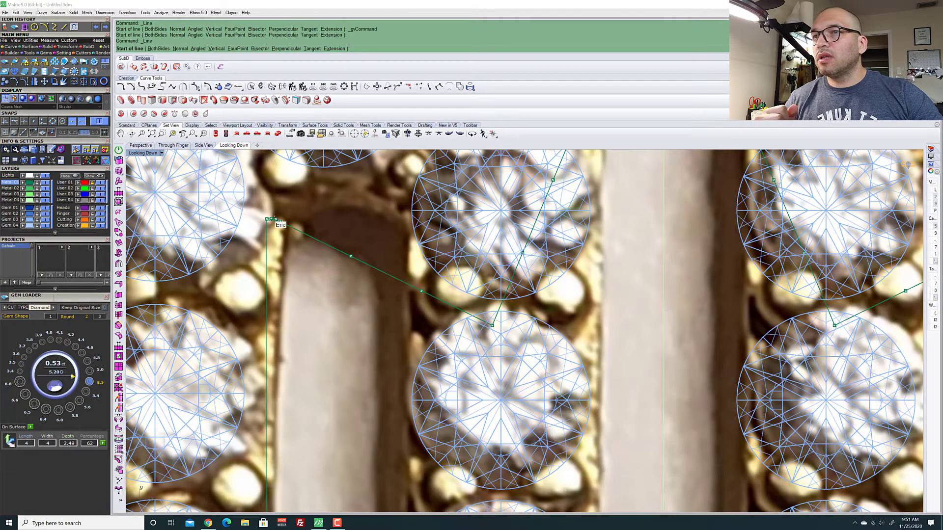
{"action": "left_click", "coordinate": [267, 219]}
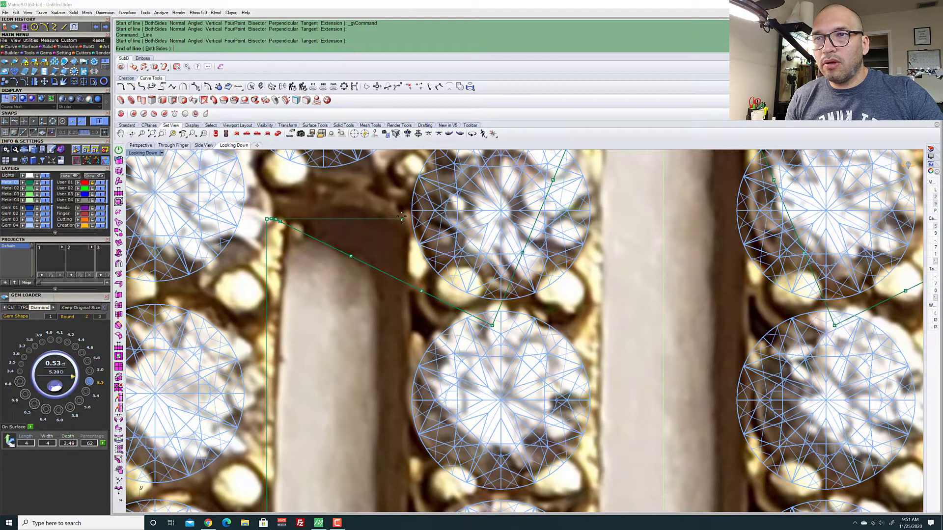
{"action": "key", "text": "Escape"}
{"action": "scroll", "coordinate": [387, 216], "scroll_direction": "down", "scroll_amount": 6}
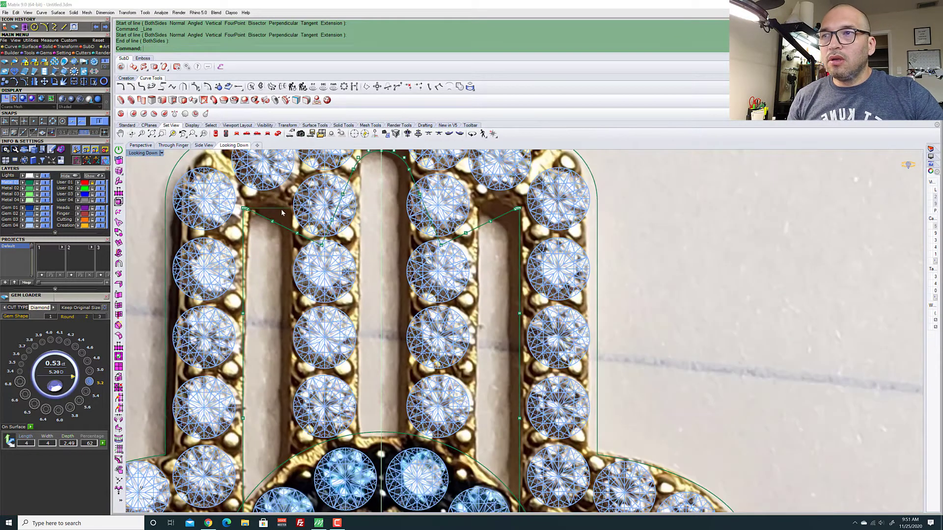
With the Near snap on, draw a both-sides horizontal line centred on the centreline just above the middle gap's arch, spanning the gap
{"action": "scroll", "coordinate": [347, 207], "scroll_direction": "up", "scroll_amount": 4}
{"action": "scroll", "coordinate": [286, 236], "scroll_direction": "up", "scroll_amount": 3}
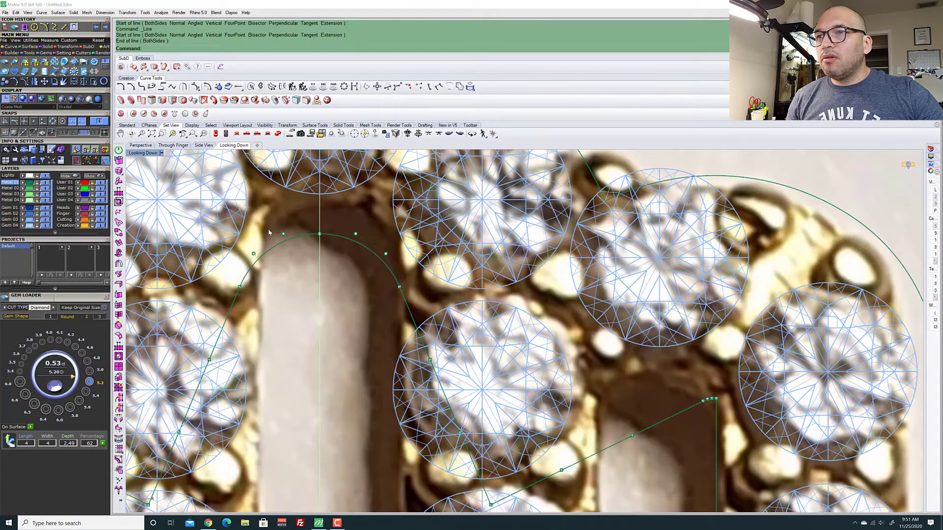
{"action": "scroll", "coordinate": [294, 232], "scroll_direction": "down", "scroll_amount": 2}
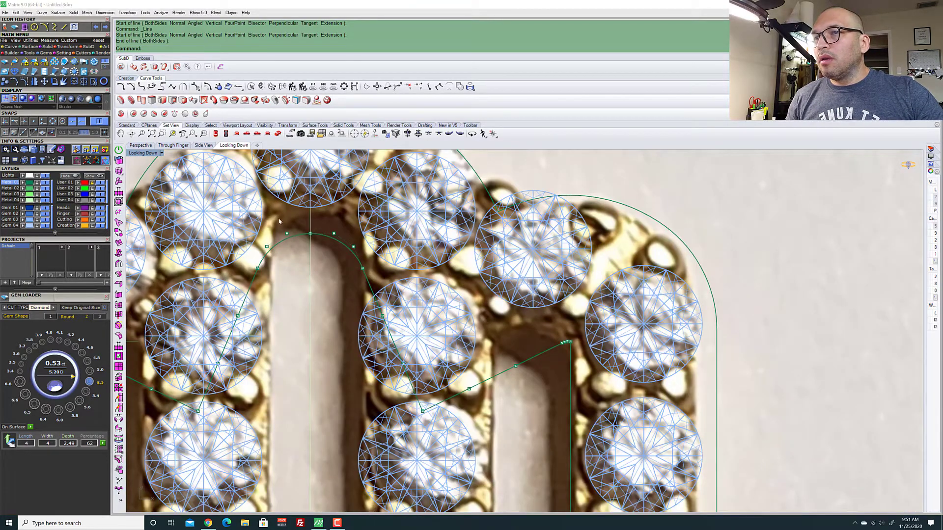
{"action": "left_click", "coordinate": [43, 122]}
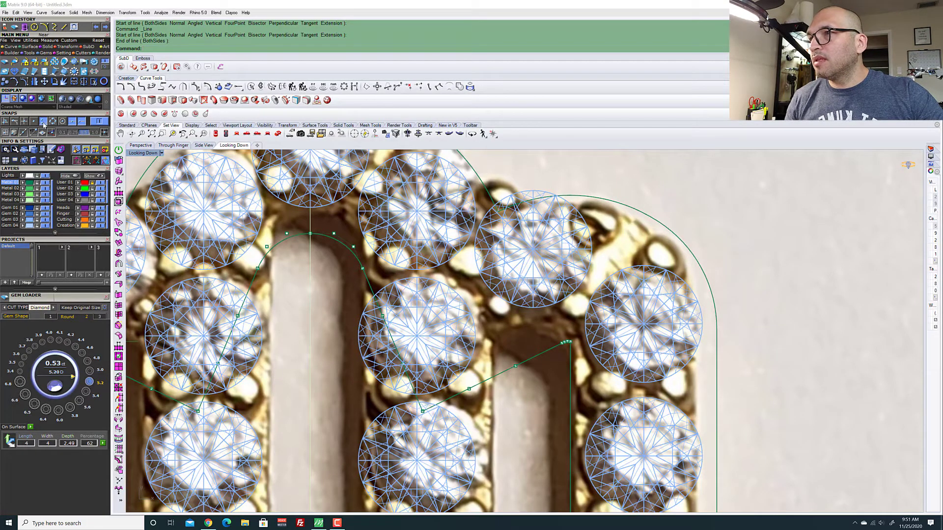
{"action": "left_click", "coordinate": [64, 27]}
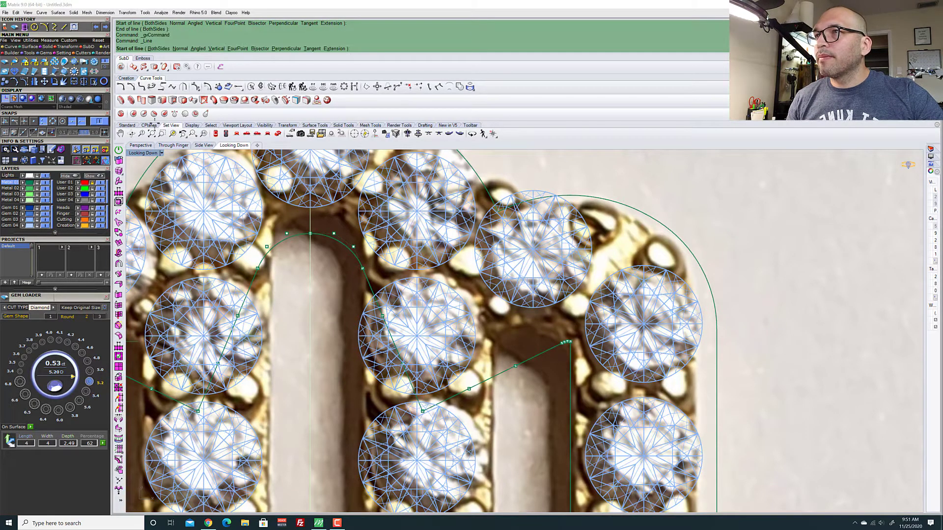
{"action": "scroll", "coordinate": [302, 218], "scroll_direction": "up", "scroll_amount": 3}
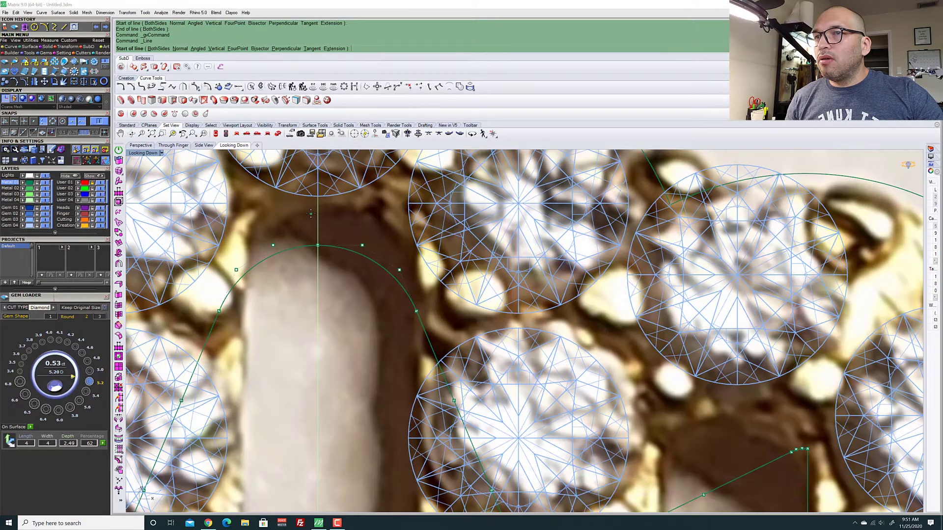
{"action": "scroll", "coordinate": [309, 226], "scroll_direction": "down", "scroll_amount": 2}
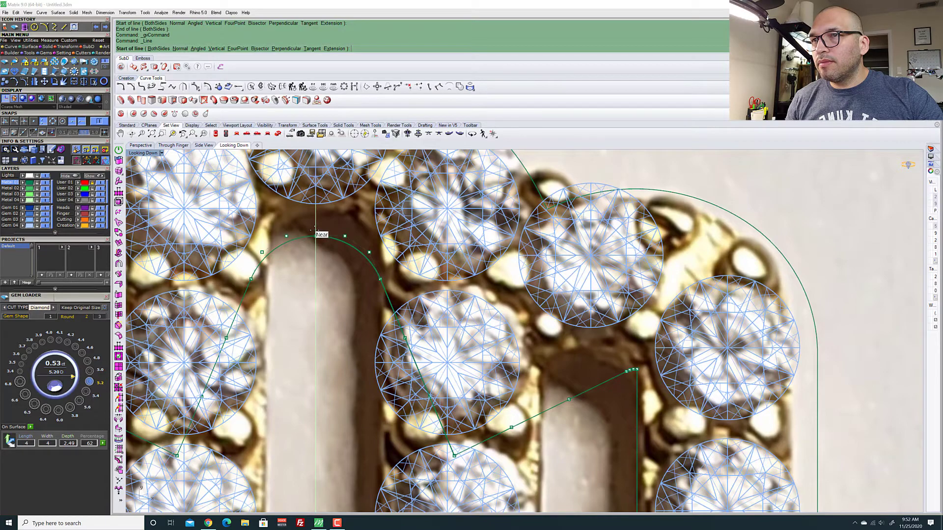
{"action": "scroll", "coordinate": [317, 229], "scroll_direction": "up", "scroll_amount": 2}
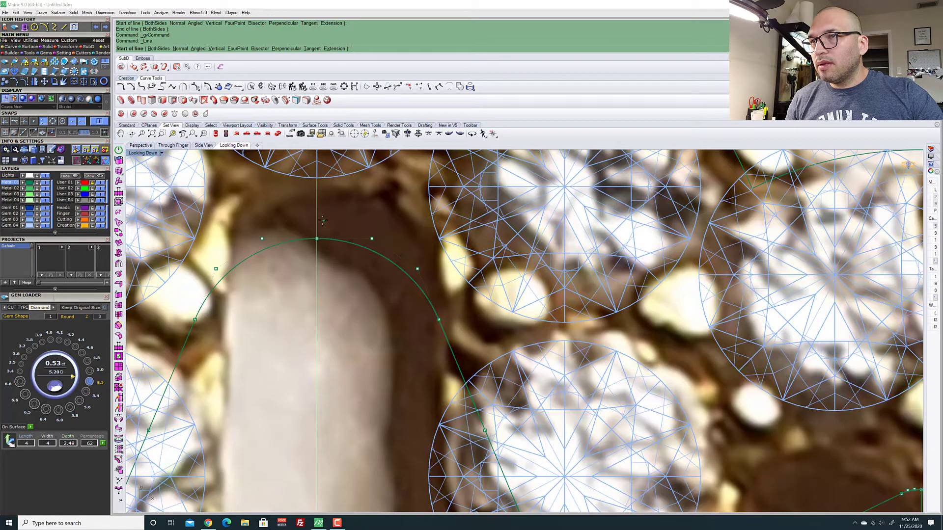
{"action": "scroll", "coordinate": [324, 224], "scroll_direction": "down", "scroll_amount": 3}
{"action": "scroll", "coordinate": [319, 225], "scroll_direction": "up", "scroll_amount": 5}
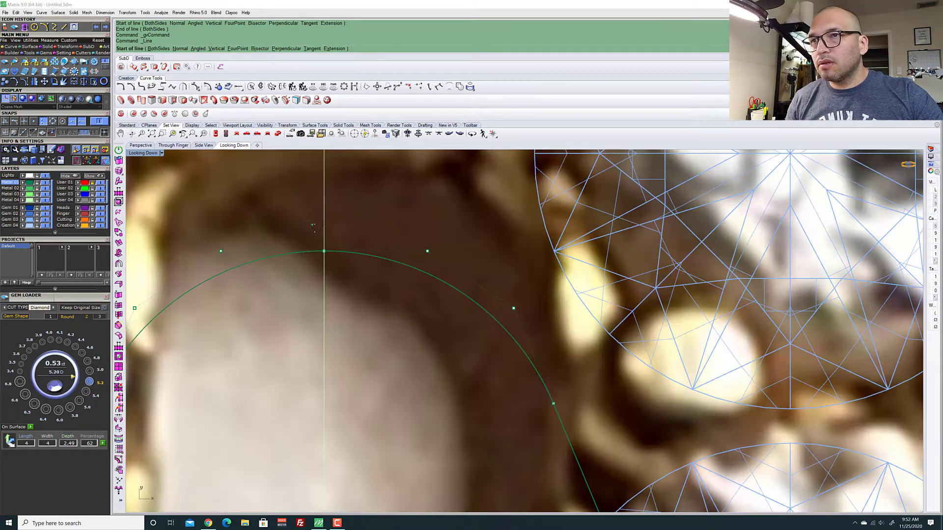
{"action": "left_click", "coordinate": [324, 229]}
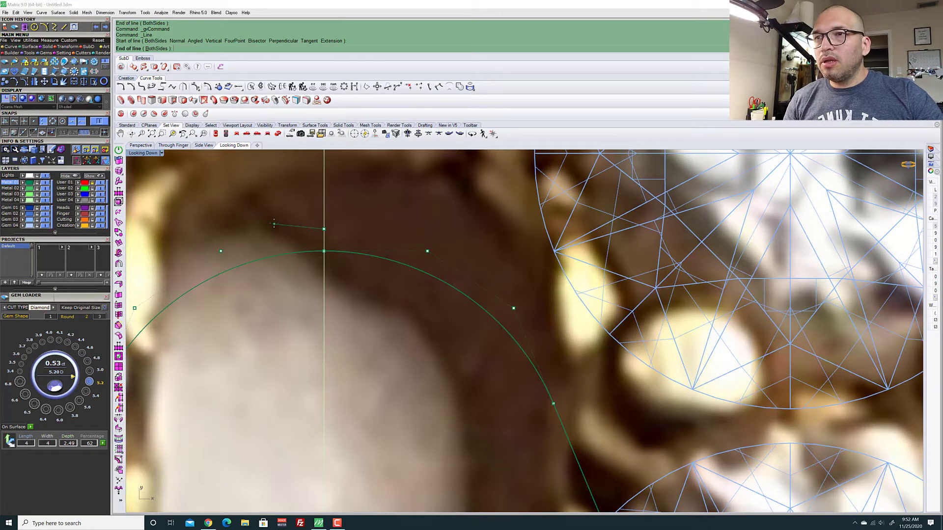
{"action": "type", "text": "b"}
{"action": "key", "text": "Return"}
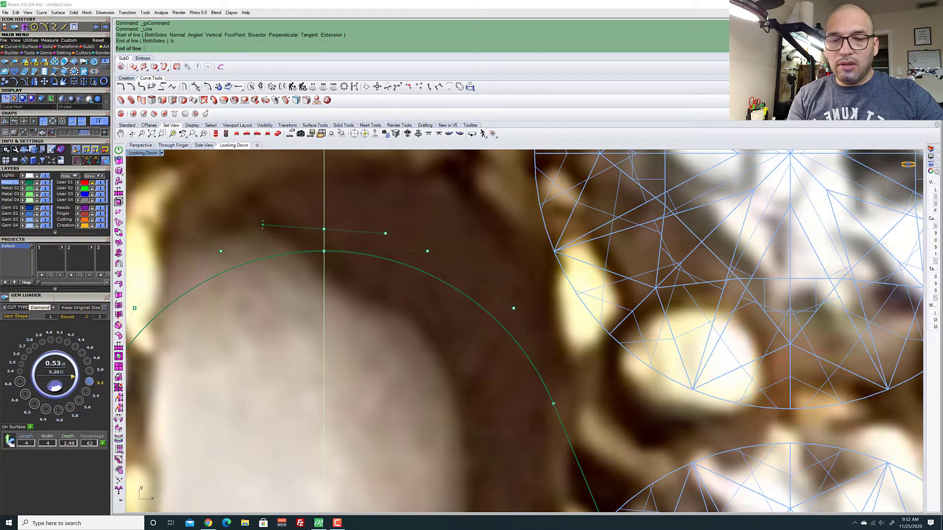
{"action": "scroll", "coordinate": [292, 230], "scroll_direction": "down", "scroll_amount": 5}
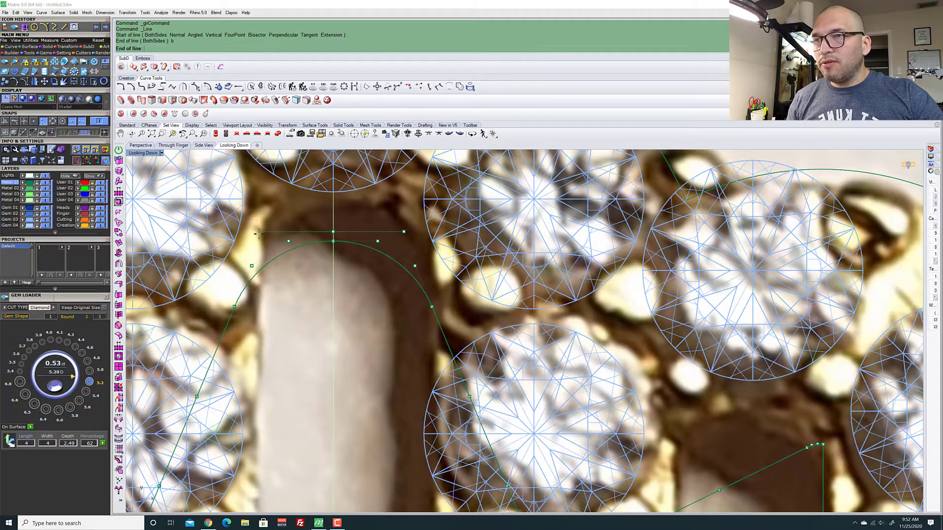
{"action": "scroll", "coordinate": [259, 235], "scroll_direction": "down", "scroll_amount": 2}
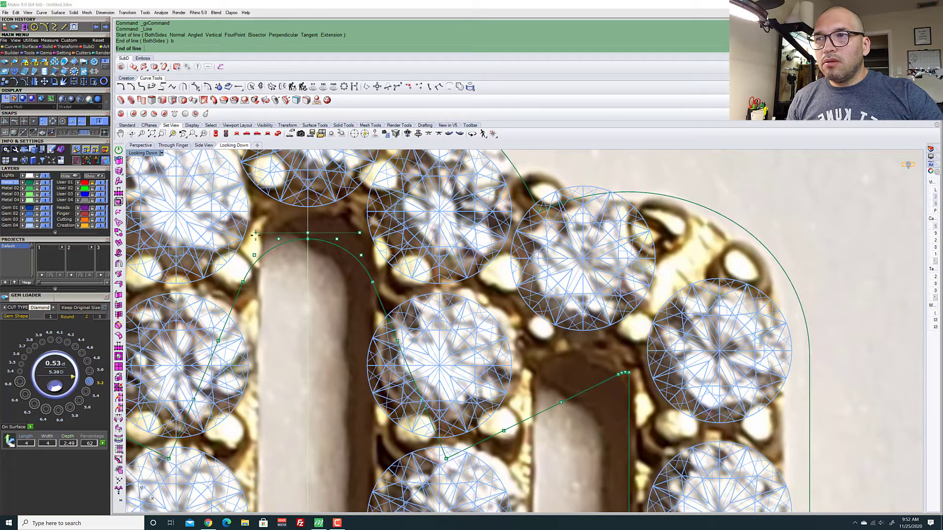
{"action": "key", "text": "Escape"}
Move the short horizontal line above the middle finger gap straight down to the top of the arched inner curve
{"action": "scroll", "coordinate": [318, 219], "scroll_direction": "down", "scroll_amount": 5}
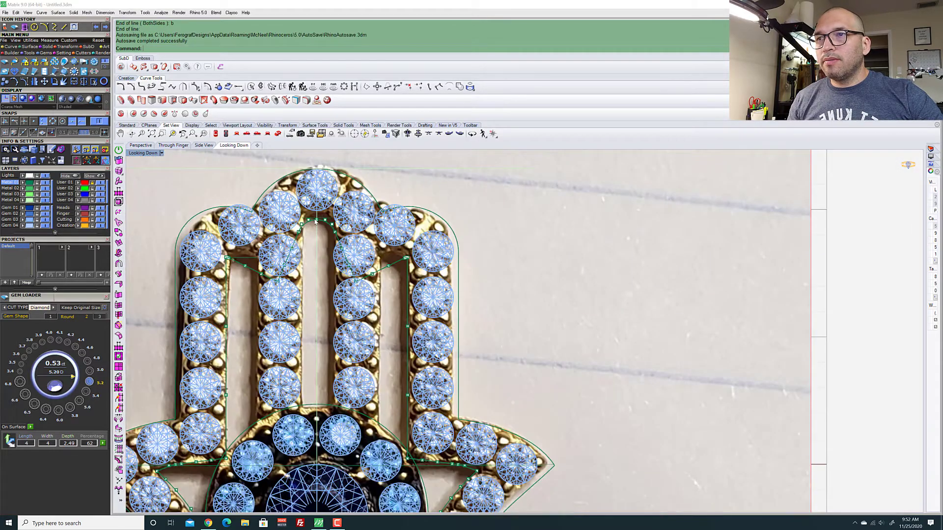
{"action": "scroll", "coordinate": [315, 222], "scroll_direction": "up", "scroll_amount": 4}
{"action": "scroll", "coordinate": [304, 222], "scroll_direction": "down", "scroll_amount": 5}
{"action": "scroll", "coordinate": [300, 195], "scroll_direction": "up", "scroll_amount": 5}
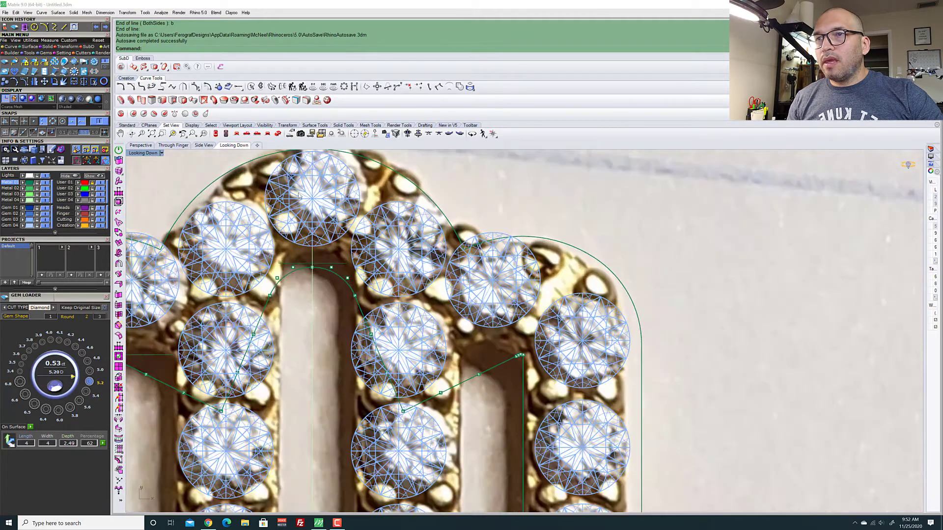
{"action": "left_click", "coordinate": [324, 269]}
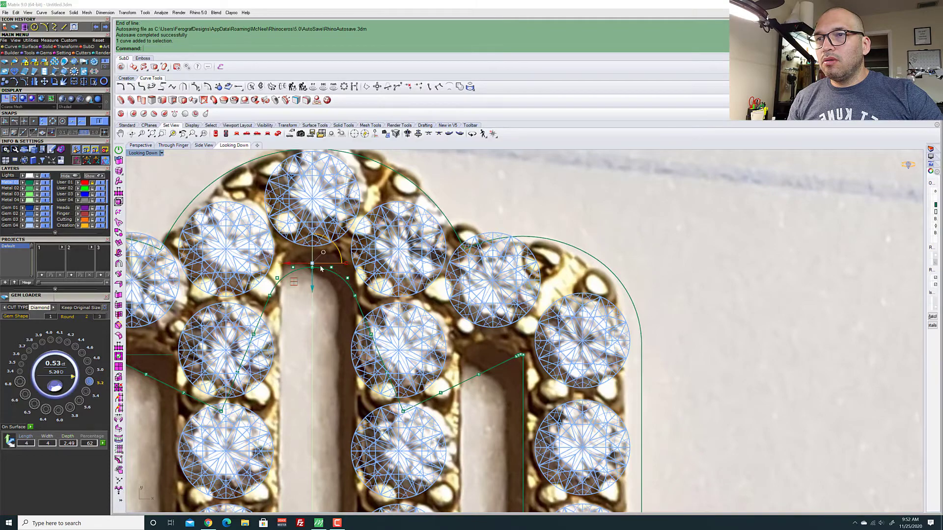
{"action": "scroll", "coordinate": [313, 268], "scroll_direction": "up", "scroll_amount": 4}
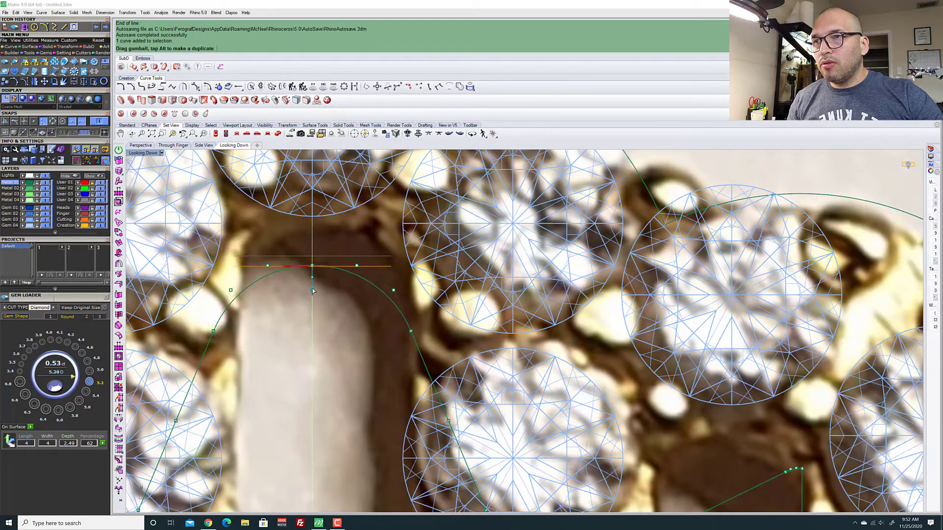
{"action": "left_click_drag", "start_coordinate": [313, 280], "coordinate": [309, 291]}
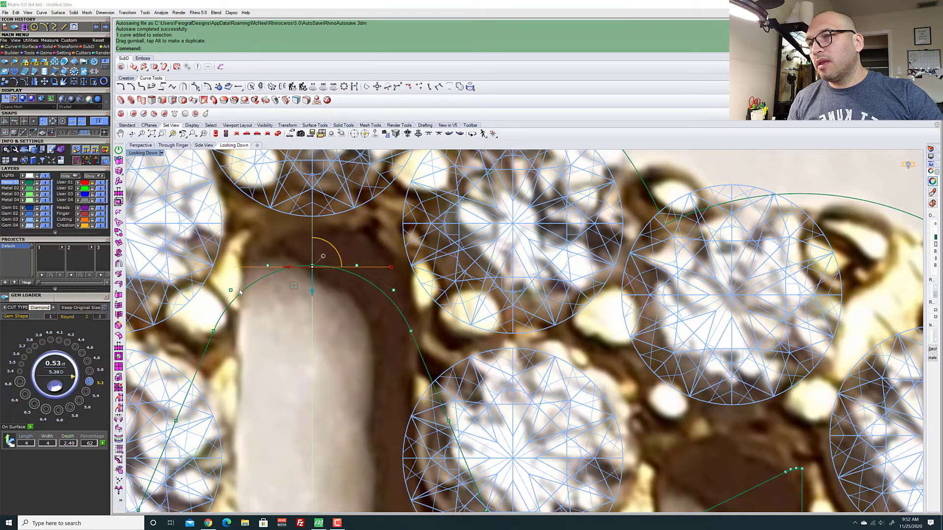
Select the line across the left finger gap and examine its fit against the inner curve, finger gems and reference photo
{"action": "scroll", "coordinate": [240, 291], "scroll_direction": "down", "scroll_amount": 6}
{"action": "scroll", "coordinate": [268, 271], "scroll_direction": "up", "scroll_amount": 3}
{"action": "scroll", "coordinate": [268, 270], "scroll_direction": "down", "scroll_amount": 3}
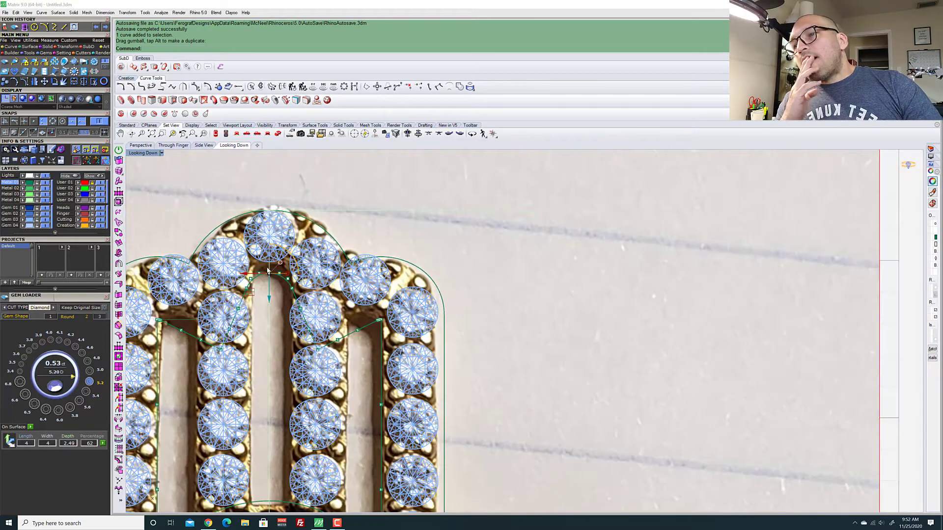
{"action": "scroll", "coordinate": [158, 312], "scroll_direction": "up", "scroll_amount": 2}
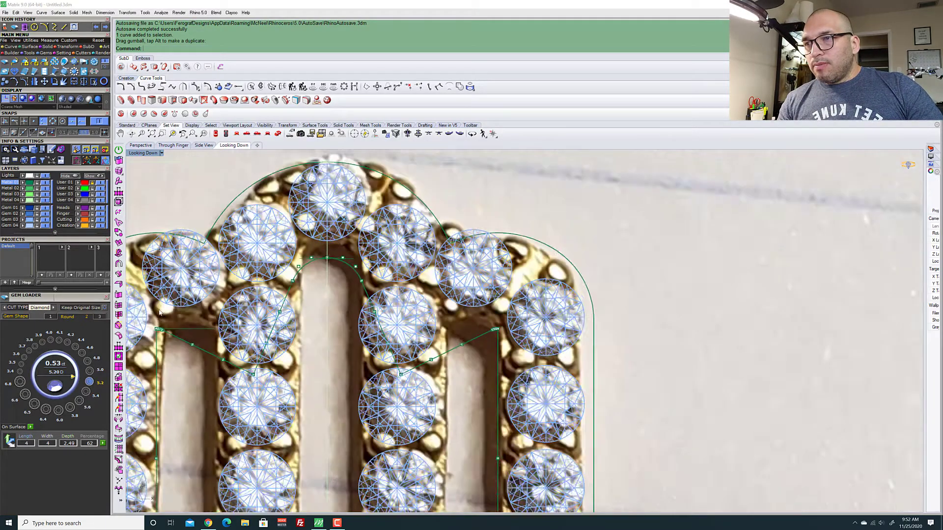
{"action": "scroll", "coordinate": [159, 312], "scroll_direction": "up", "scroll_amount": 4}
{"action": "left_click", "coordinate": [204, 337]}
{"action": "scroll", "coordinate": [275, 277], "scroll_direction": "down", "scroll_amount": 10}
{"action": "scroll", "coordinate": [238, 308], "scroll_direction": "up", "scroll_amount": 6}
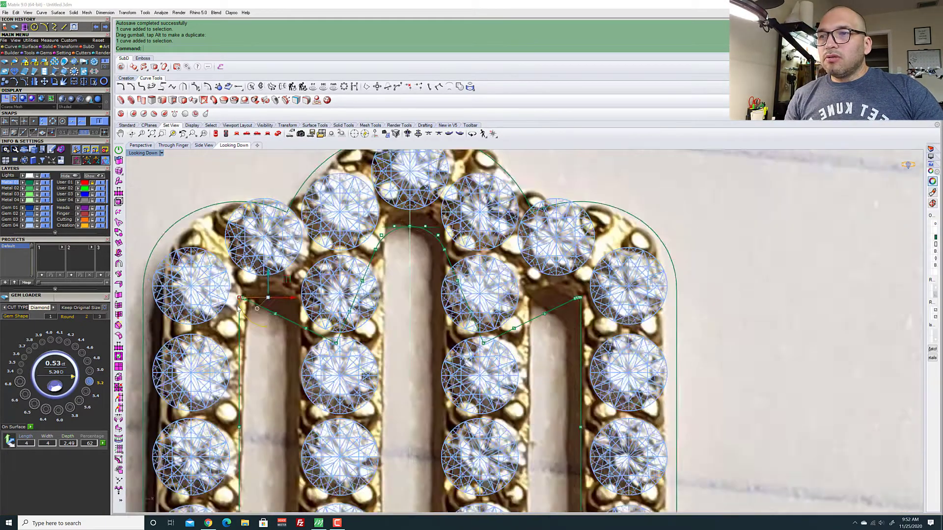
{"action": "scroll", "coordinate": [239, 308], "scroll_direction": "up", "scroll_amount": 5}
{"action": "scroll", "coordinate": [252, 295], "scroll_direction": "down", "scroll_amount": 4}
{"action": "scroll", "coordinate": [252, 296], "scroll_direction": "up", "scroll_amount": 4}
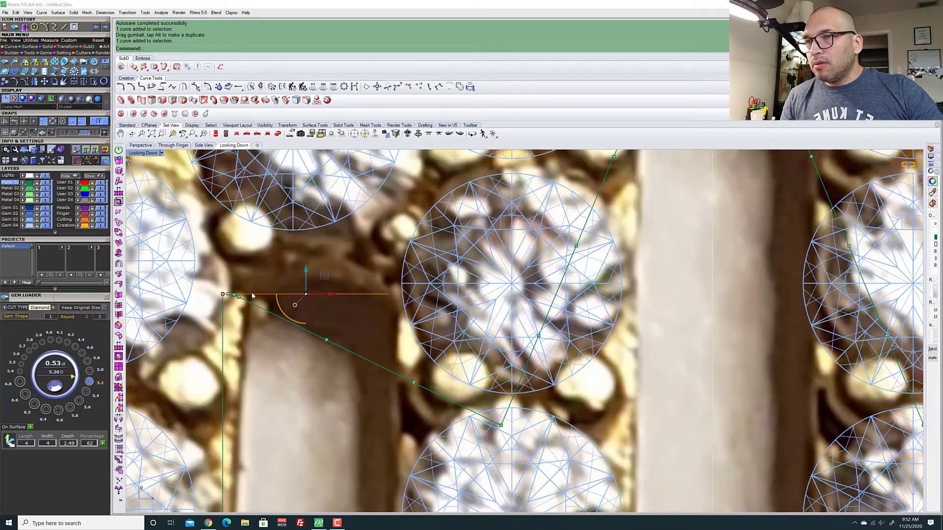
{"action": "scroll", "coordinate": [290, 285], "scroll_direction": "down", "scroll_amount": 5}
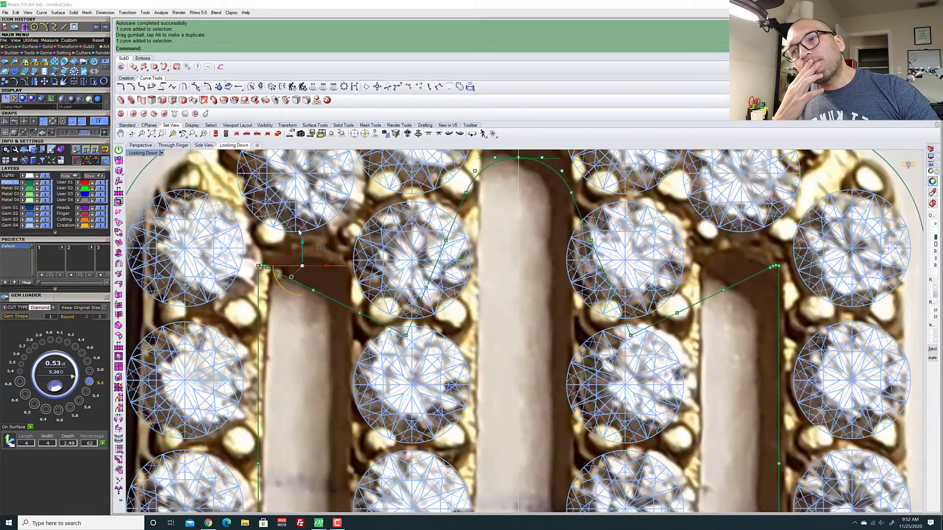
{"action": "scroll", "coordinate": [270, 259], "scroll_direction": "up", "scroll_amount": 5}
{"action": "scroll", "coordinate": [271, 258], "scroll_direction": "up", "scroll_amount": 3}
{"action": "scroll", "coordinate": [263, 198], "scroll_direction": "down", "scroll_amount": 6}
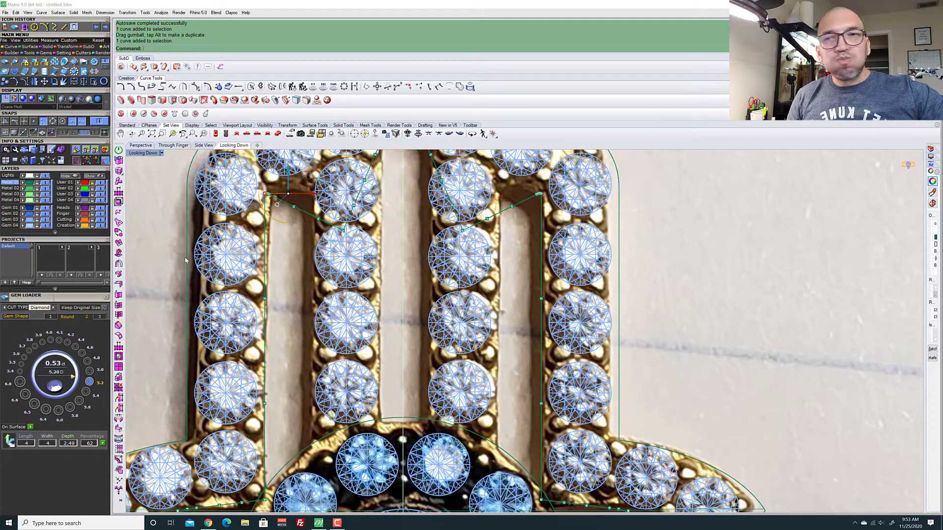
{"action": "scroll", "coordinate": [305, 255], "scroll_direction": "down", "scroll_amount": 4}
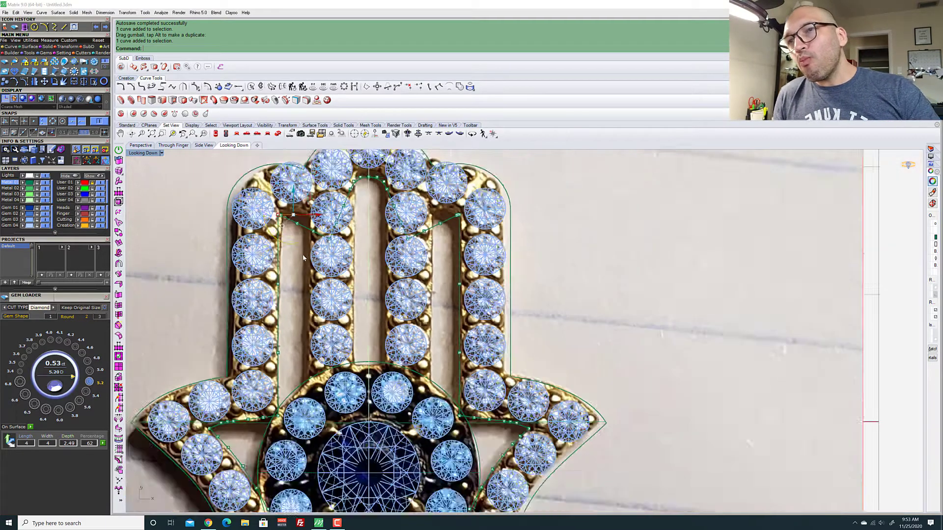
{"action": "scroll", "coordinate": [294, 196], "scroll_direction": "up", "scroll_amount": 12}
{"action": "scroll", "coordinate": [278, 218], "scroll_direction": "down", "scroll_amount": 5}
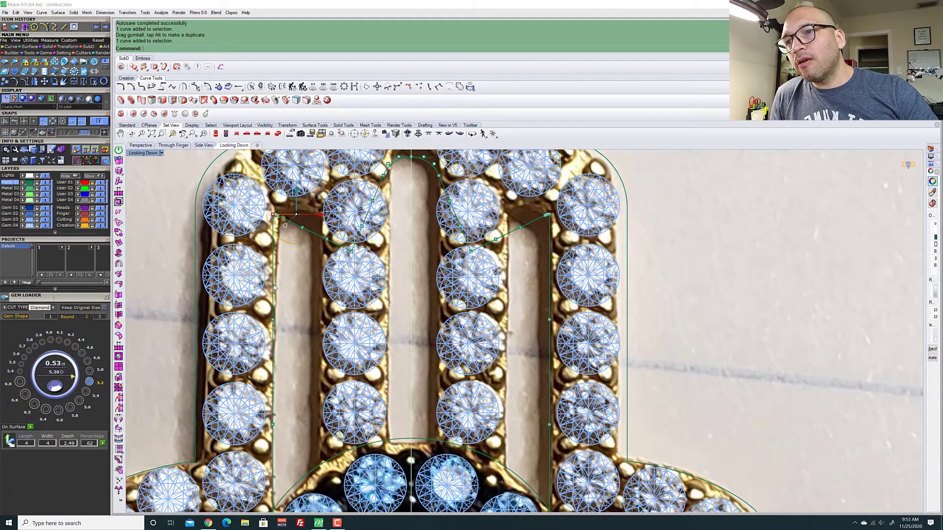
Select the frame's inner curve and align its gumball to the construction plane
{"action": "left_click", "coordinate": [273, 289]}
{"action": "left_click", "coordinate": [274, 288]}
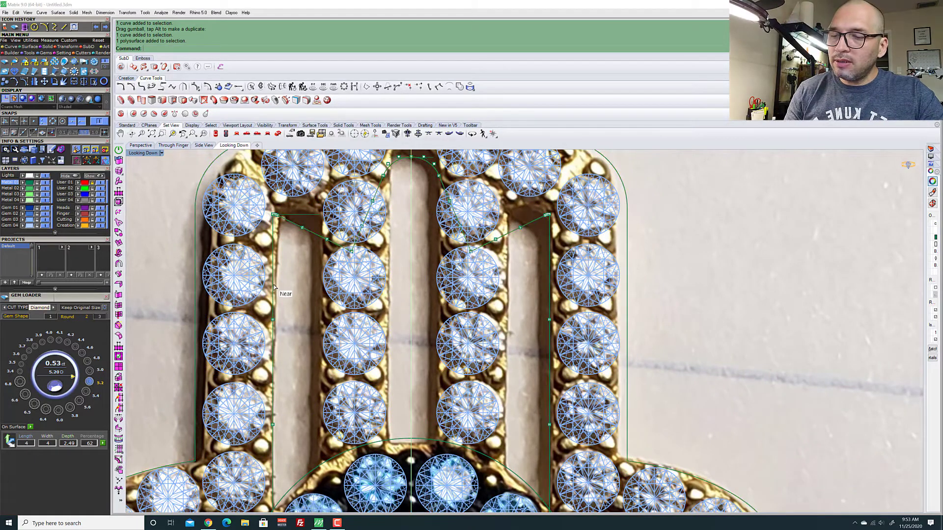
{"action": "scroll", "coordinate": [280, 264], "scroll_direction": "down", "scroll_amount": 8}
{"action": "scroll", "coordinate": [310, 203], "scroll_direction": "down", "scroll_amount": 5}
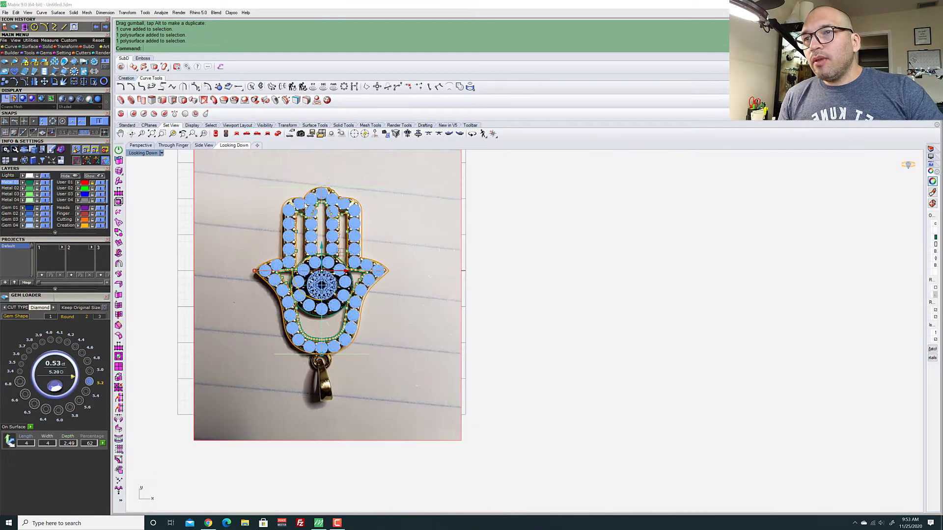
{"action": "scroll", "coordinate": [344, 246], "scroll_direction": "up", "scroll_amount": 5}
{"action": "scroll", "coordinate": [442, 294], "scroll_direction": "down", "scroll_amount": 5}
{"action": "scroll", "coordinate": [328, 380], "scroll_direction": "up", "scroll_amount": 5}
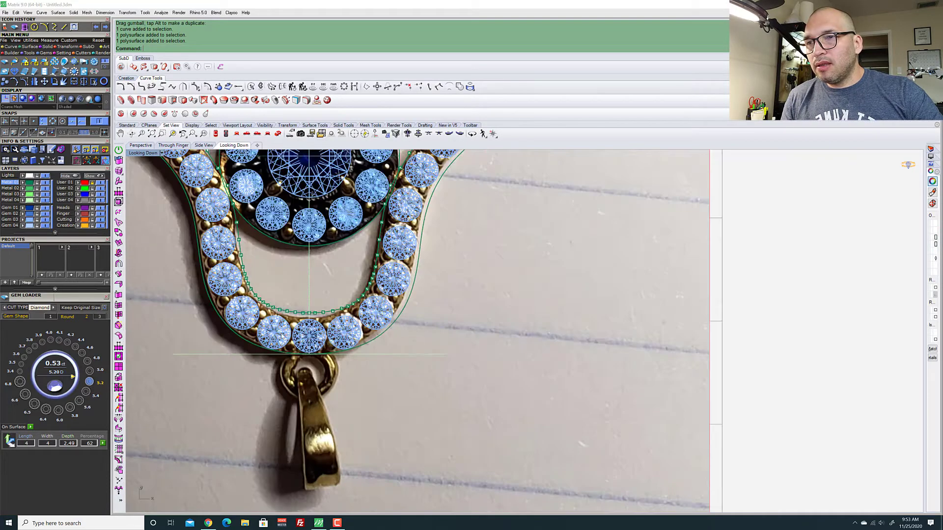
{"action": "scroll", "coordinate": [286, 277], "scroll_direction": "down", "scroll_amount": 4}
{"action": "scroll", "coordinate": [286, 277], "scroll_direction": "up", "scroll_amount": 6}
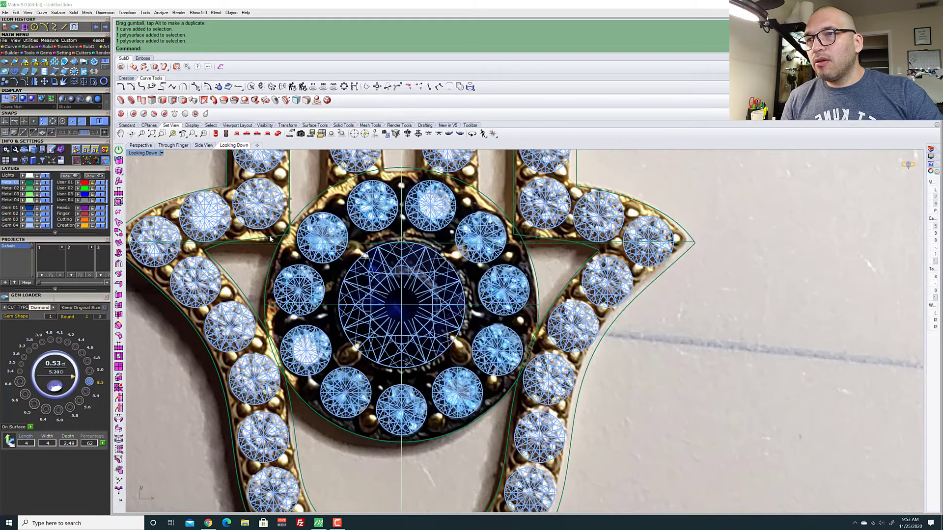
{"action": "left_click", "coordinate": [299, 203]}
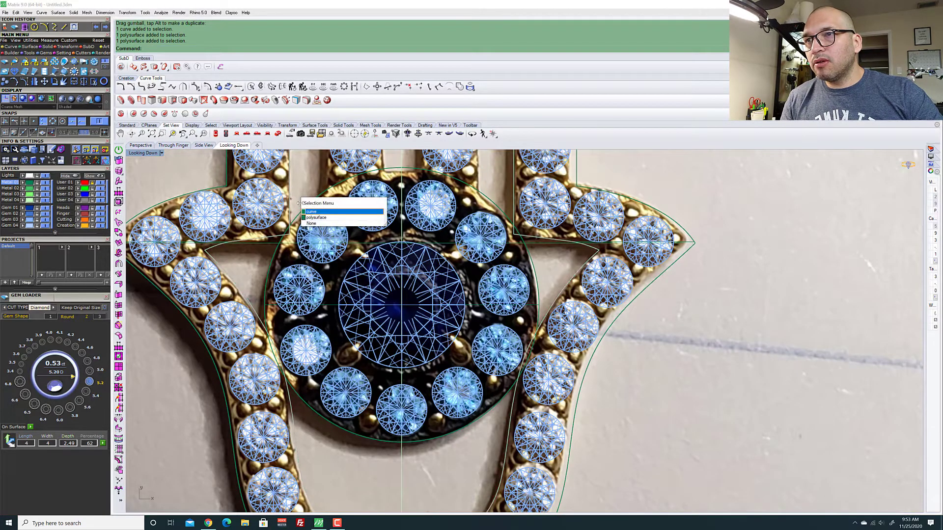
{"action": "left_click", "coordinate": [318, 212]}
{"action": "scroll", "coordinate": [302, 303], "scroll_direction": "down", "scroll_amount": 8}
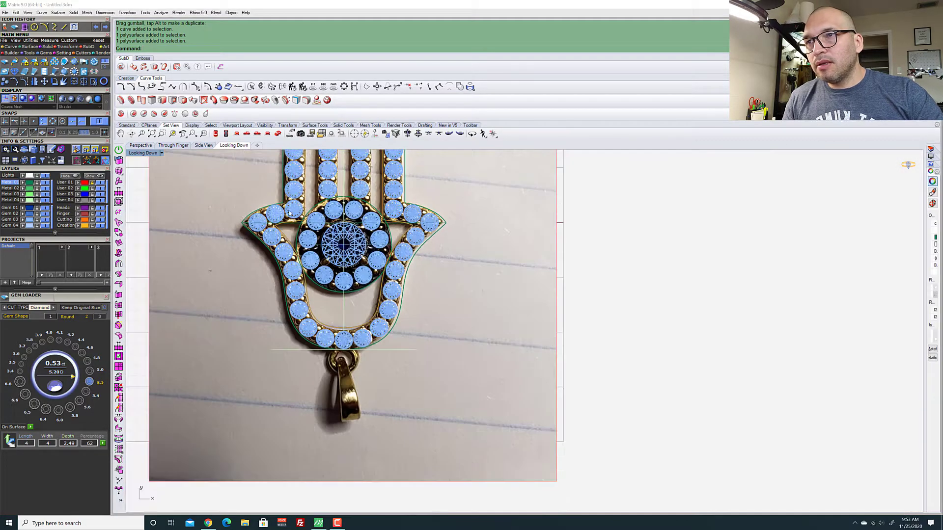
{"action": "scroll", "coordinate": [302, 303], "scroll_direction": "up", "scroll_amount": 2}
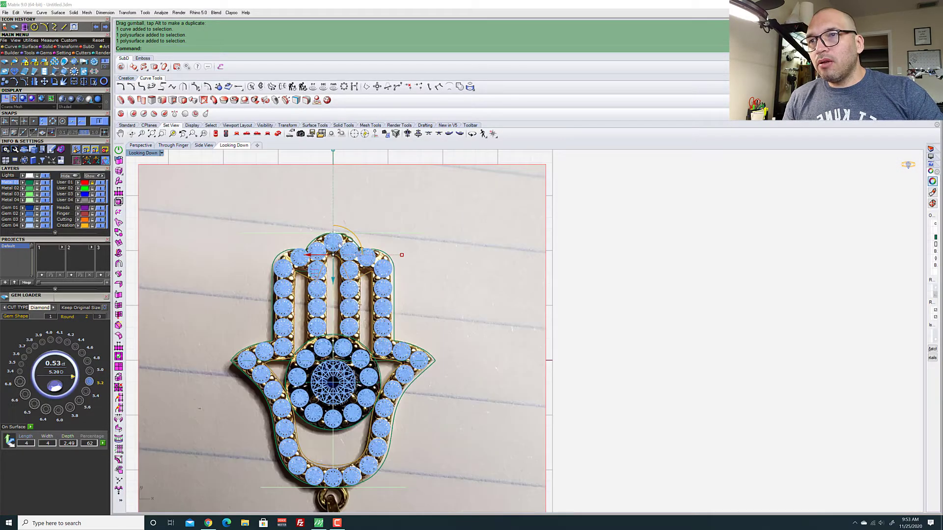
{"action": "scroll", "coordinate": [339, 245], "scroll_direction": "up", "scroll_amount": 4}
{"action": "scroll", "coordinate": [328, 252], "scroll_direction": "up", "scroll_amount": 4}
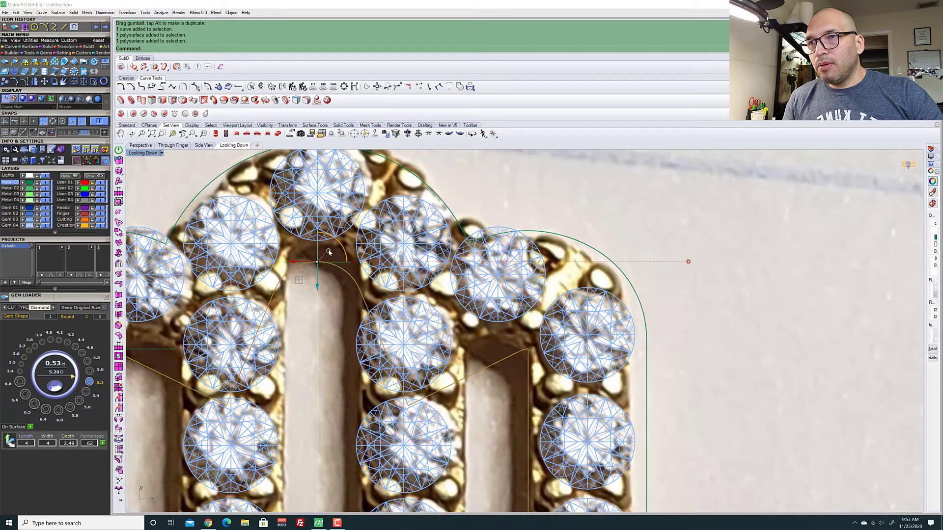
{"action": "left_click", "coordinate": [329, 252]}
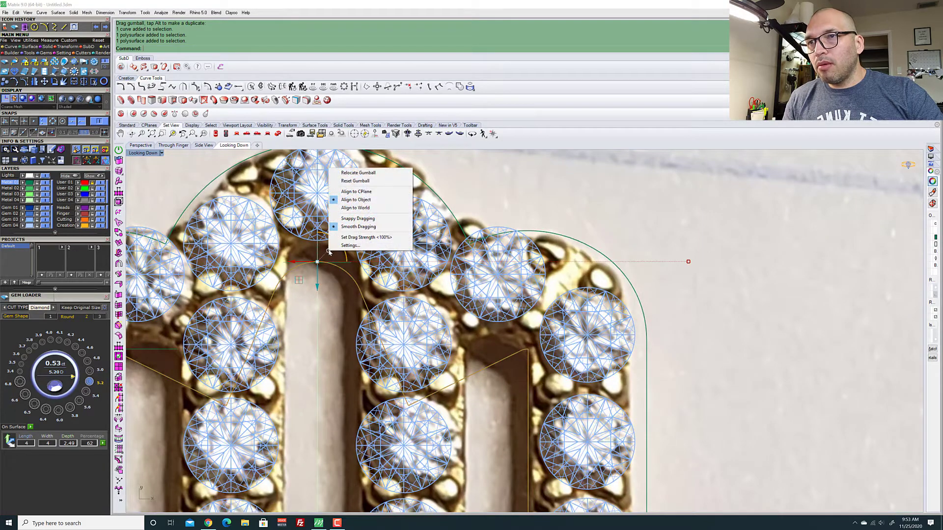
{"action": "left_click", "coordinate": [371, 192]}
Stretch the inner curve slightly wider horizontally about the centreline, bringing its side points closer to the wing gems
{"action": "scroll", "coordinate": [324, 319], "scroll_direction": "down", "scroll_amount": 6}
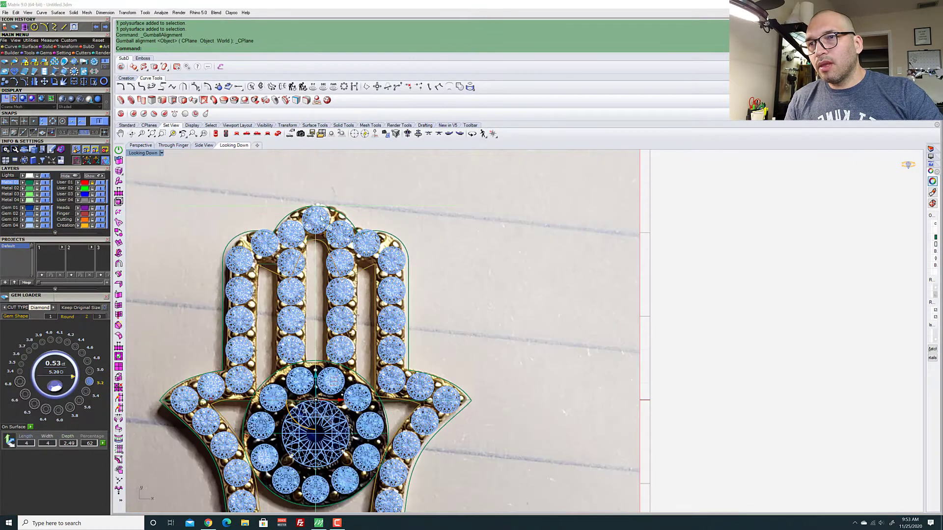
{"action": "scroll", "coordinate": [315, 346], "scroll_direction": "up", "scroll_amount": 4}
{"action": "scroll", "coordinate": [332, 320], "scroll_direction": "up", "scroll_amount": 3}
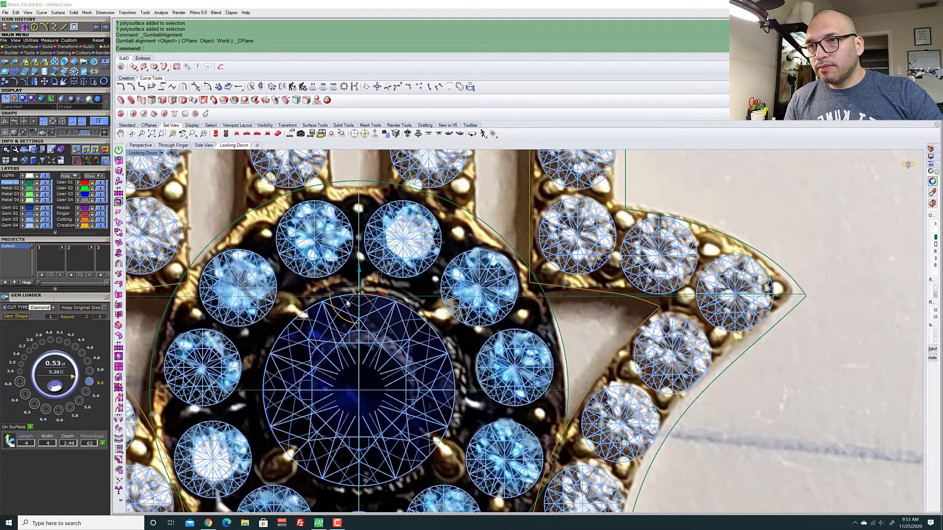
{"action": "scroll", "coordinate": [347, 303], "scroll_direction": "down", "scroll_amount": 3}
{"action": "scroll", "coordinate": [321, 268], "scroll_direction": "up", "scroll_amount": 3}
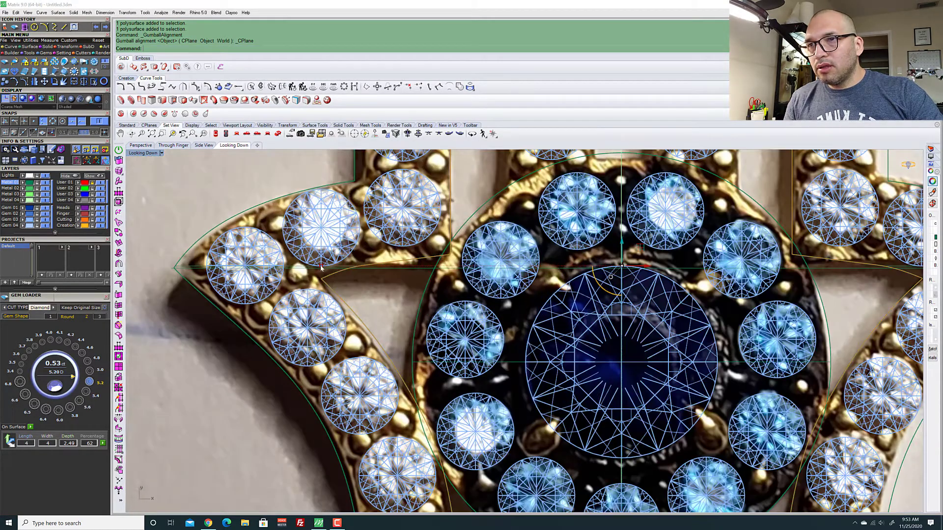
{"action": "scroll", "coordinate": [321, 267], "scroll_direction": "down", "scroll_amount": 3}
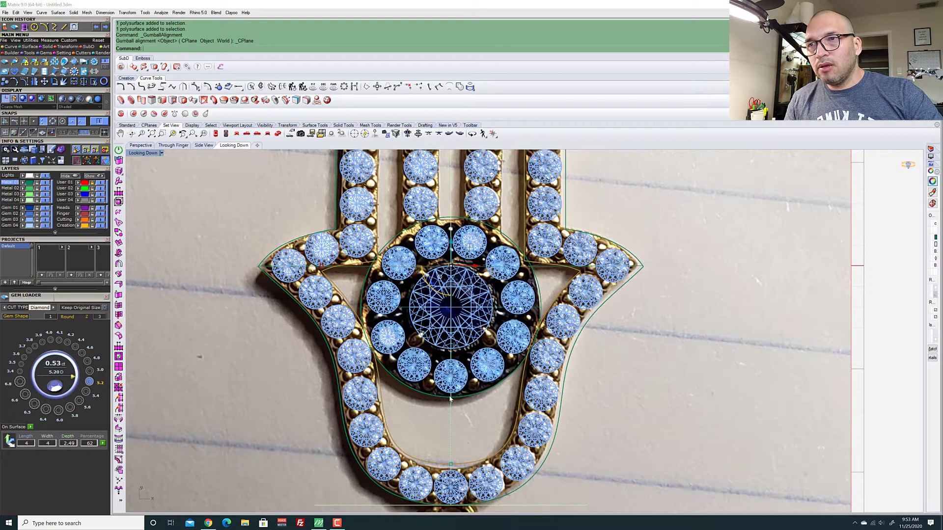
{"action": "scroll", "coordinate": [318, 266], "scroll_direction": "up", "scroll_amount": 3}
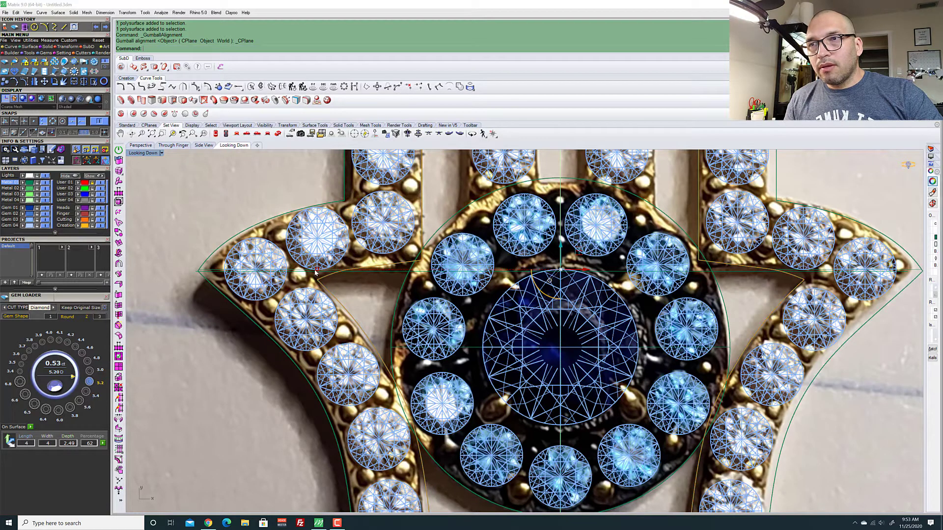
{"action": "left_click_drag", "start_coordinate": [317, 269], "coordinate": [316, 268]}
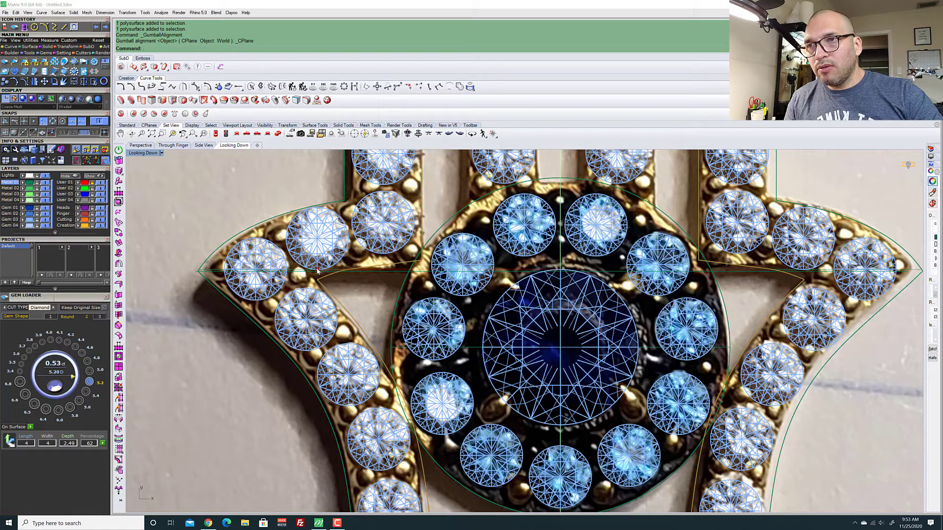
{"action": "left_click_drag", "start_coordinate": [317, 270], "coordinate": [315, 273]}
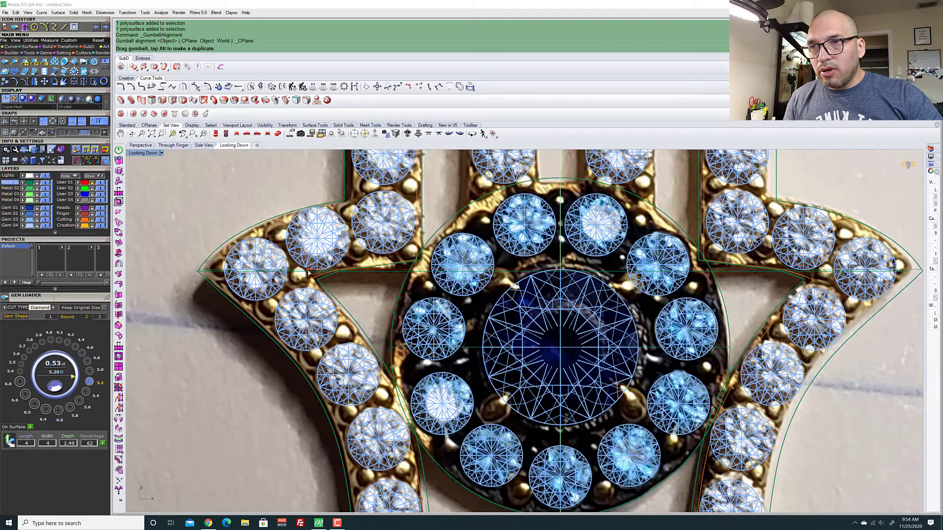
Select the outer outline curve and scale it slightly narrower horizontally about the centreline, pulling both wing tips inward
{"action": "scroll", "coordinate": [369, 351], "scroll_direction": "down", "scroll_amount": 4}
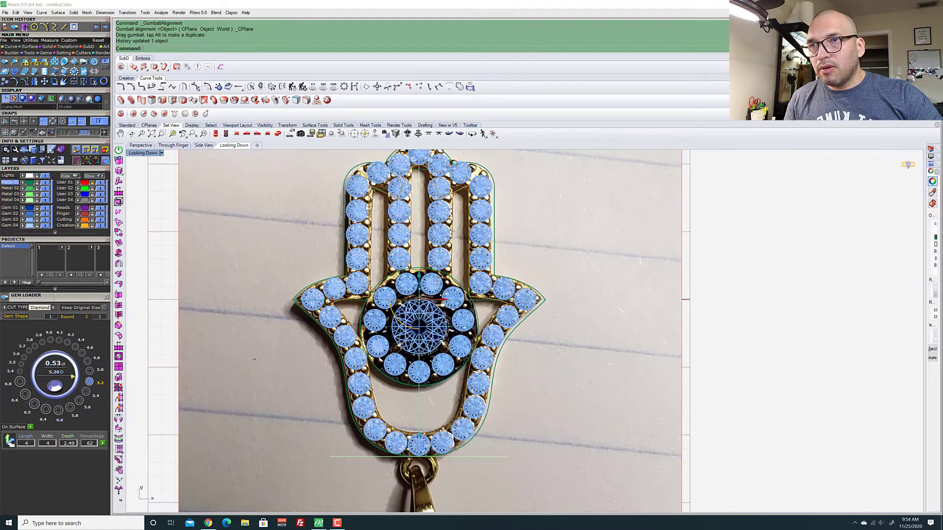
{"action": "scroll", "coordinate": [366, 208], "scroll_direction": "up", "scroll_amount": 5}
{"action": "scroll", "coordinate": [378, 230], "scroll_direction": "down", "scroll_amount": 4}
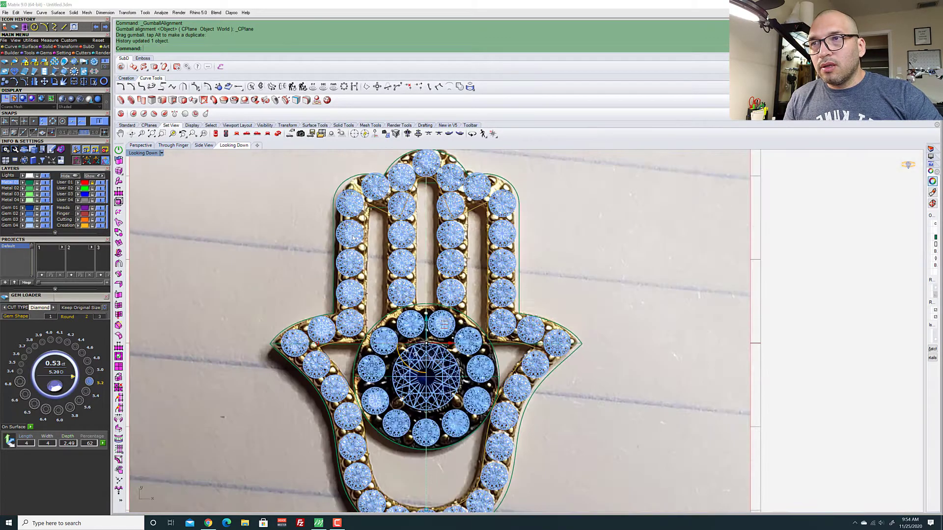
{"action": "left_click", "coordinate": [332, 209]}
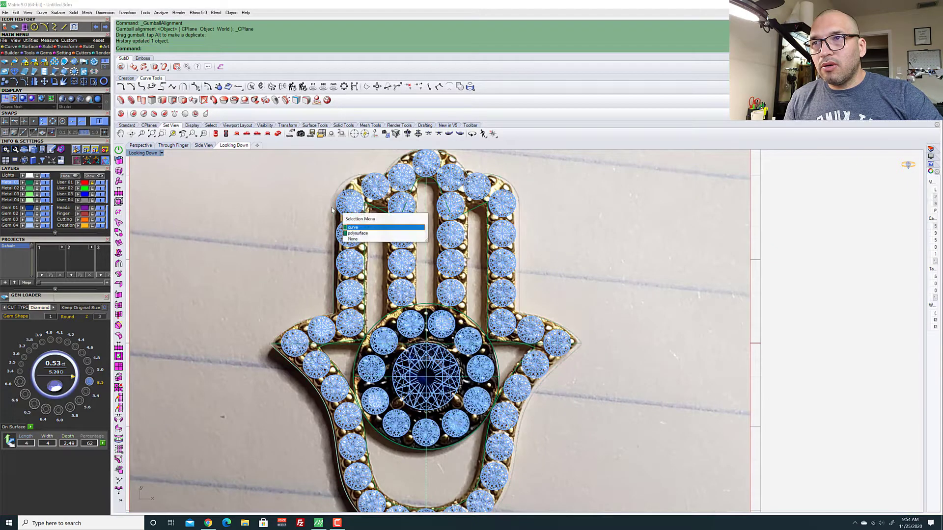
{"action": "left_click", "coordinate": [354, 227]}
{"action": "scroll", "coordinate": [287, 357], "scroll_direction": "up", "scroll_amount": 4}
{"action": "scroll", "coordinate": [255, 336], "scroll_direction": "up", "scroll_amount": 5}
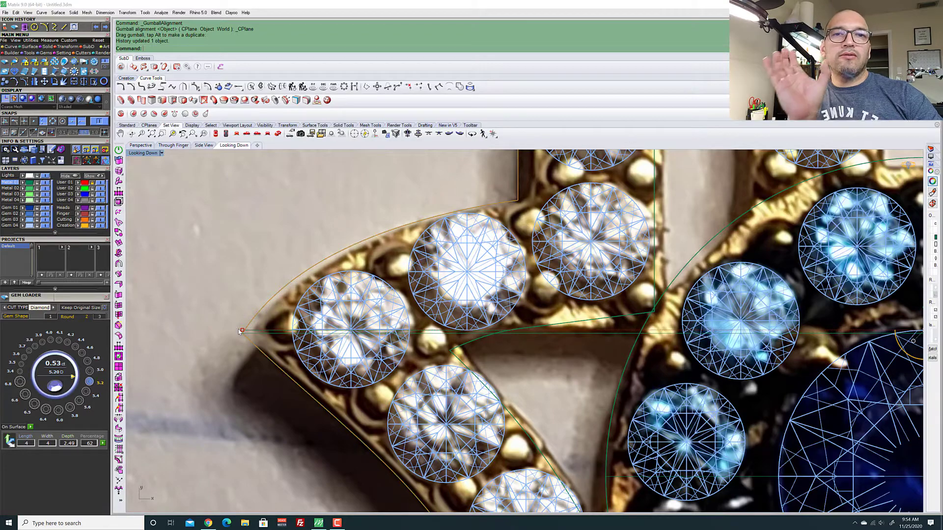
{"action": "scroll", "coordinate": [237, 305], "scroll_direction": "down", "scroll_amount": 2}
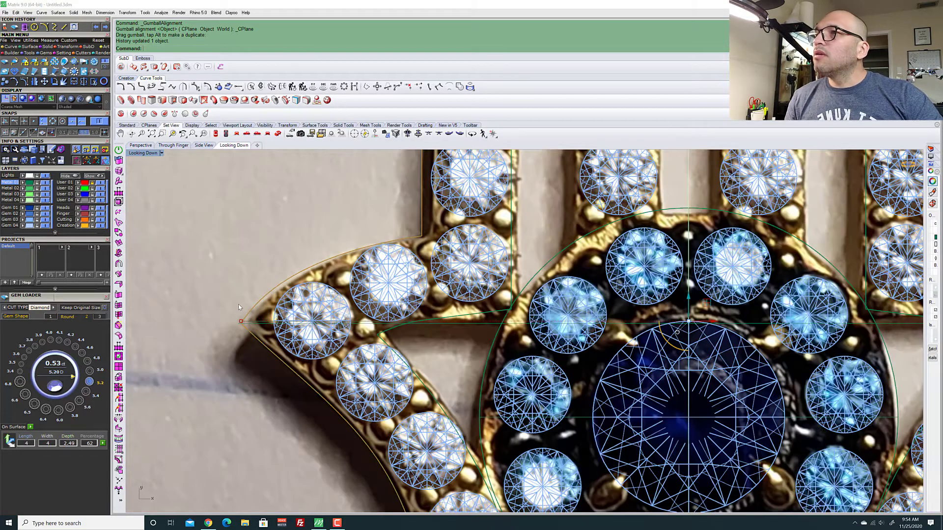
{"action": "scroll", "coordinate": [237, 302], "scroll_direction": "down", "scroll_amount": 3}
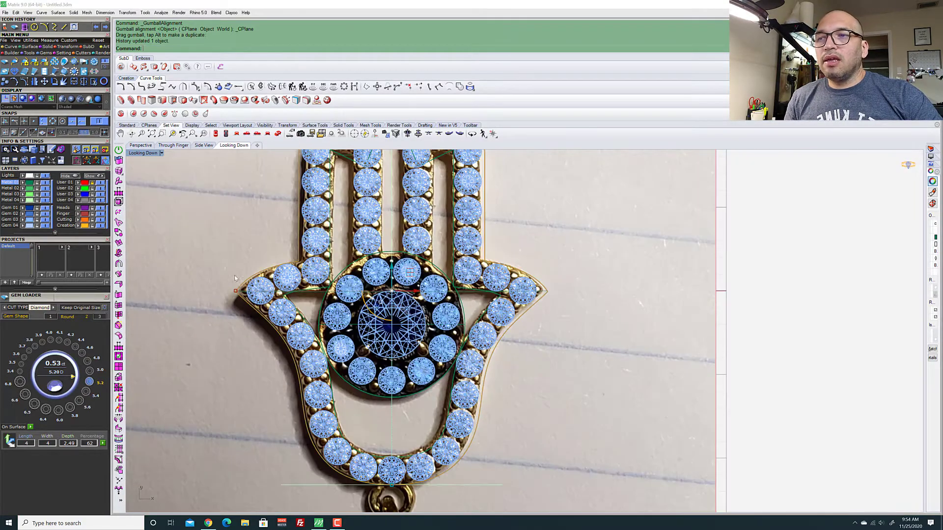
{"action": "scroll", "coordinate": [234, 287], "scroll_direction": "up", "scroll_amount": 5}
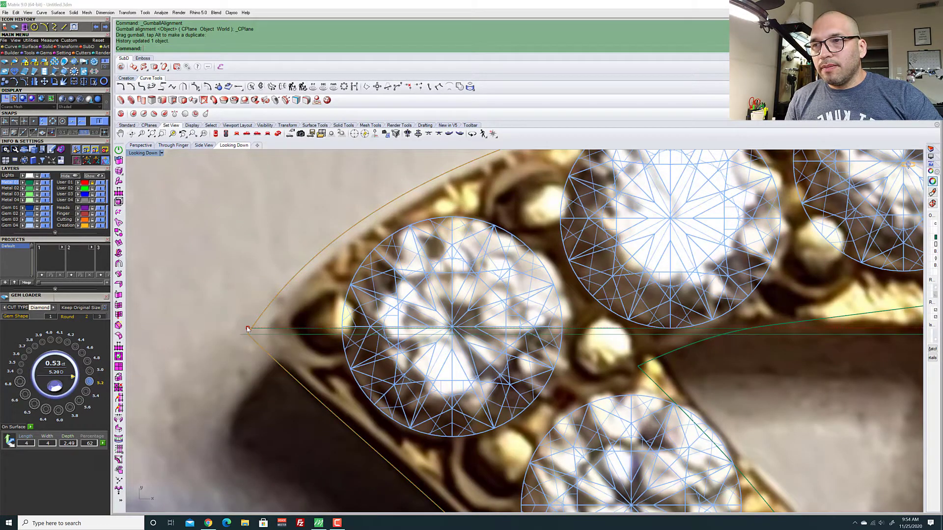
{"action": "left_click_drag", "start_coordinate": [248, 329], "coordinate": [258, 329]}
{"action": "scroll", "coordinate": [255, 331], "scroll_direction": "down", "scroll_amount": 3}
{"action": "scroll", "coordinate": [259, 328], "scroll_direction": "down", "scroll_amount": 3}
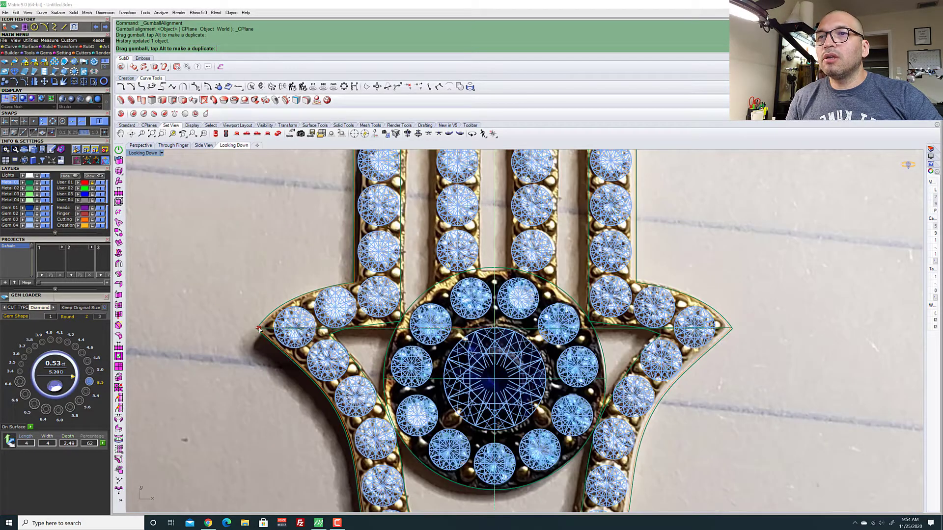
{"action": "scroll", "coordinate": [259, 328], "scroll_direction": "down", "scroll_amount": 3}
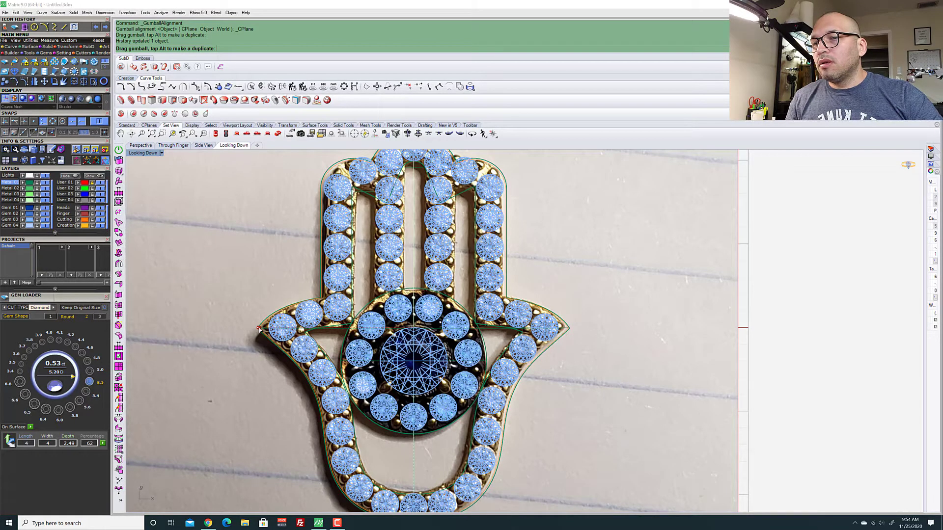
{"action": "scroll", "coordinate": [259, 329], "scroll_direction": "up", "scroll_amount": 3}
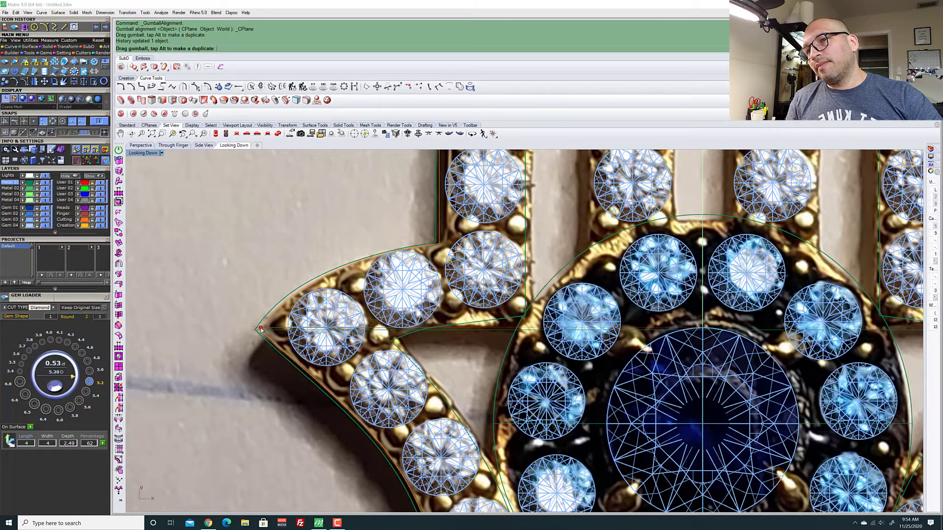
{"action": "scroll", "coordinate": [261, 329], "scroll_direction": "down", "scroll_amount": 5}
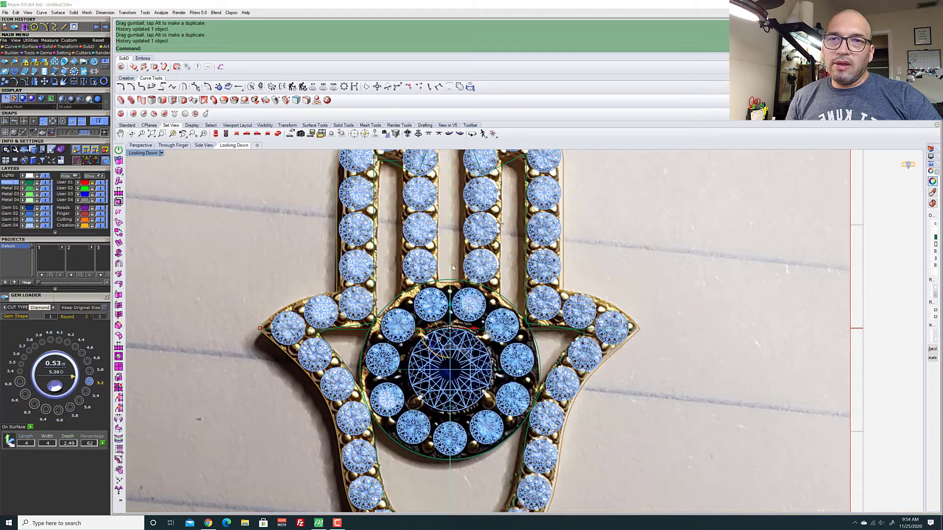
Examine how the outer and inner curves fit the gems and reference photo across the pendant and around the fingertips
{"action": "scroll", "coordinate": [455, 200], "scroll_direction": "down", "scroll_amount": 3}
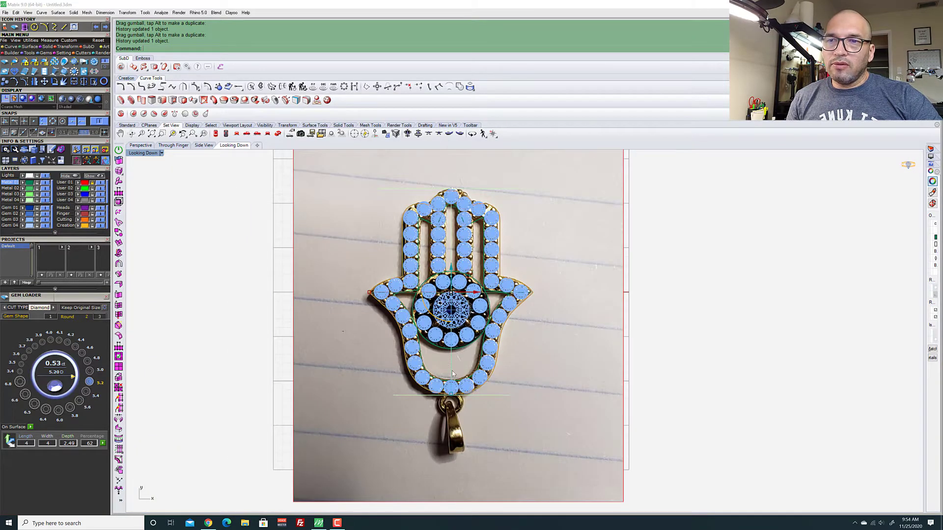
{"action": "scroll", "coordinate": [449, 393], "scroll_direction": "down", "scroll_amount": 1}
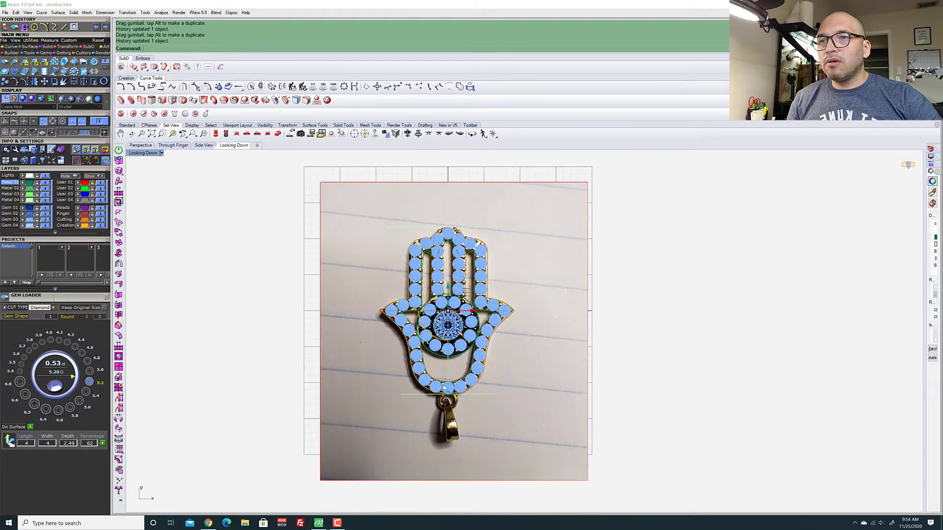
{"action": "scroll", "coordinate": [443, 387], "scroll_direction": "up", "scroll_amount": 4}
{"action": "scroll", "coordinate": [443, 388], "scroll_direction": "down", "scroll_amount": 5}
{"action": "scroll", "coordinate": [470, 185], "scroll_direction": "up", "scroll_amount": 5}
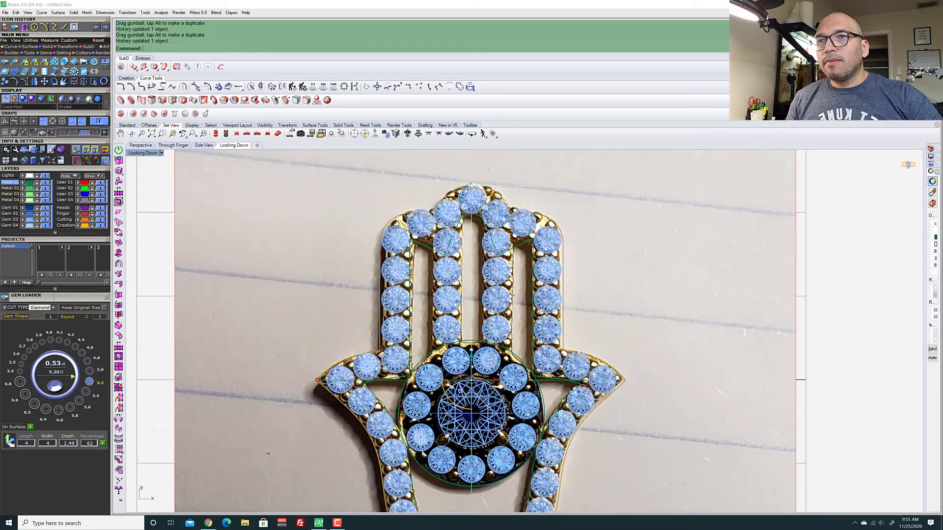
{"action": "scroll", "coordinate": [470, 185], "scroll_direction": "up", "scroll_amount": 4}
{"action": "scroll", "coordinate": [460, 200], "scroll_direction": "down", "scroll_amount": 1}
{"action": "scroll", "coordinate": [461, 200], "scroll_direction": "up", "scroll_amount": 2}
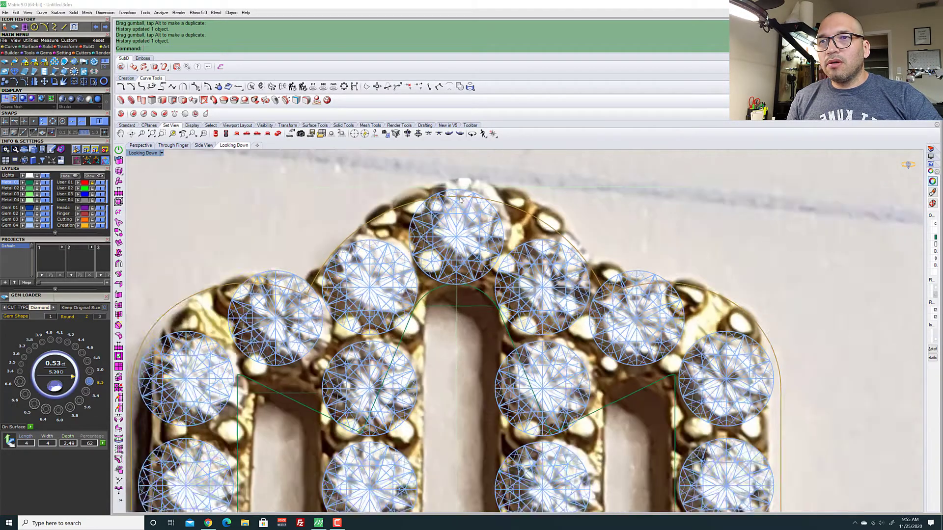
{"action": "scroll", "coordinate": [461, 200], "scroll_direction": "up", "scroll_amount": 1}
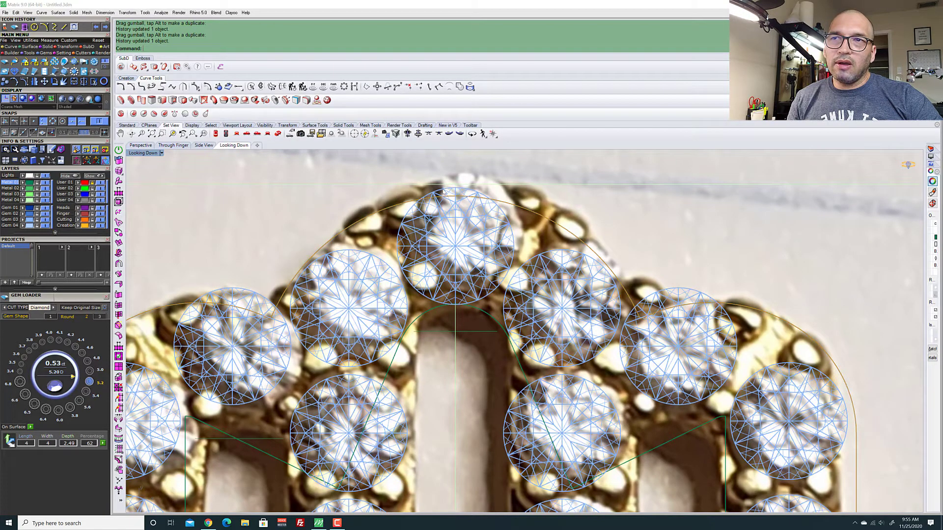
Move the gem above the left finger gap slightly straight down, away from the outer outline
{"action": "scroll", "coordinate": [456, 213], "scroll_direction": "down", "scroll_amount": 2}
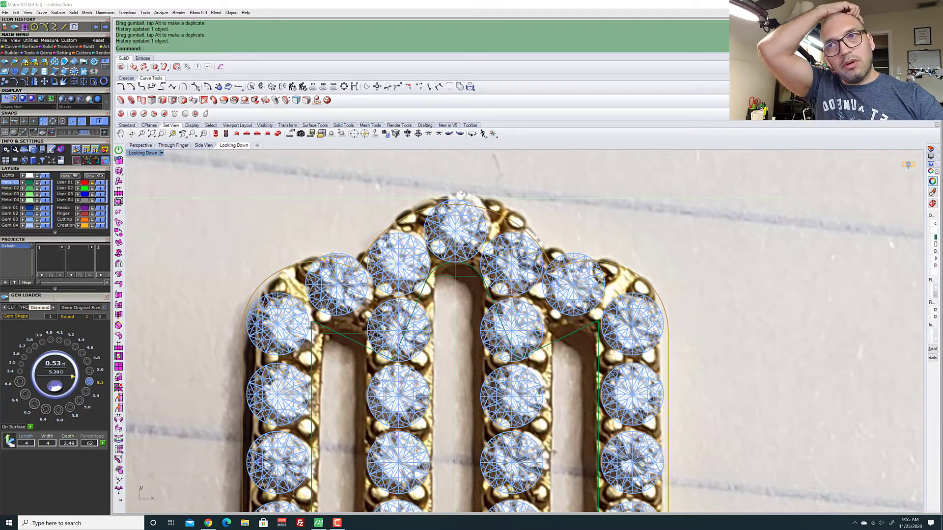
{"action": "scroll", "coordinate": [373, 226], "scroll_direction": "down", "scroll_amount": 2}
{"action": "scroll", "coordinate": [364, 244], "scroll_direction": "up", "scroll_amount": 4}
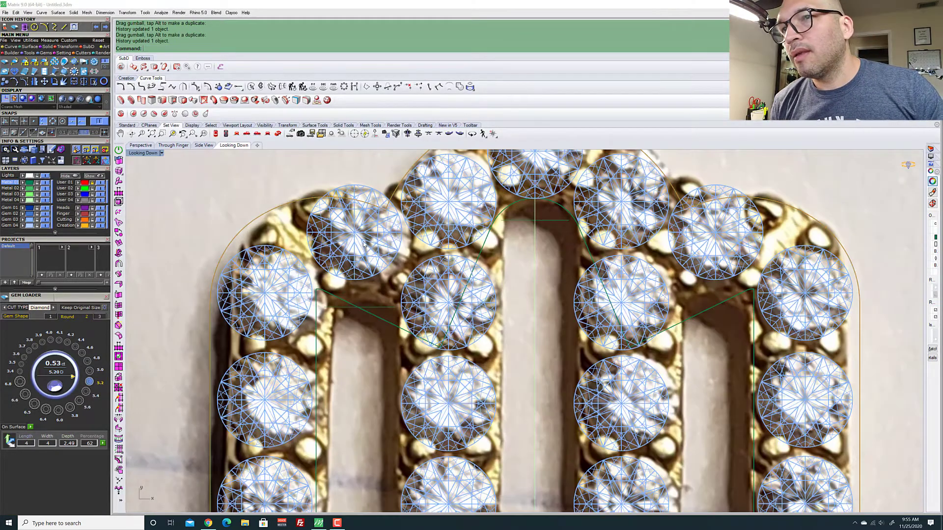
{"action": "left_click", "coordinate": [363, 244]}
{"action": "left_click_drag", "start_coordinate": [360, 209], "coordinate": [387, 232]}
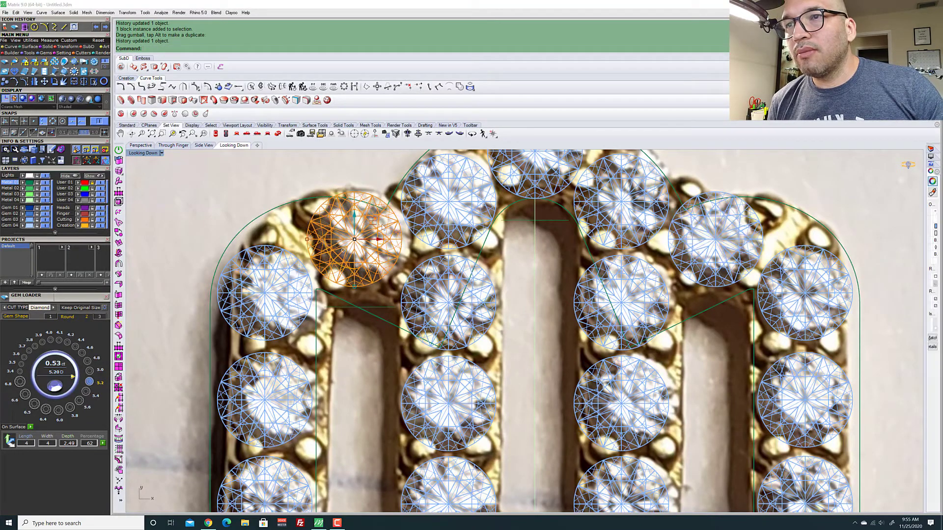
Examine how the curves fit the reference around the lower opening and centre cluster, selecting the circle around the blue gems
{"action": "scroll", "coordinate": [390, 189], "scroll_direction": "down", "scroll_amount": 4}
{"action": "scroll", "coordinate": [351, 208], "scroll_direction": "down", "scroll_amount": 2}
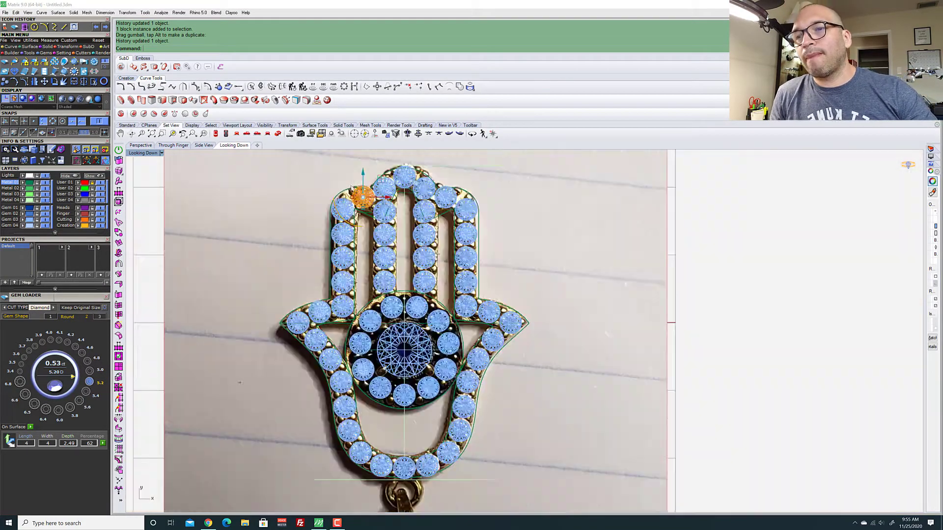
{"action": "scroll", "coordinate": [299, 210], "scroll_direction": "up", "scroll_amount": 6}
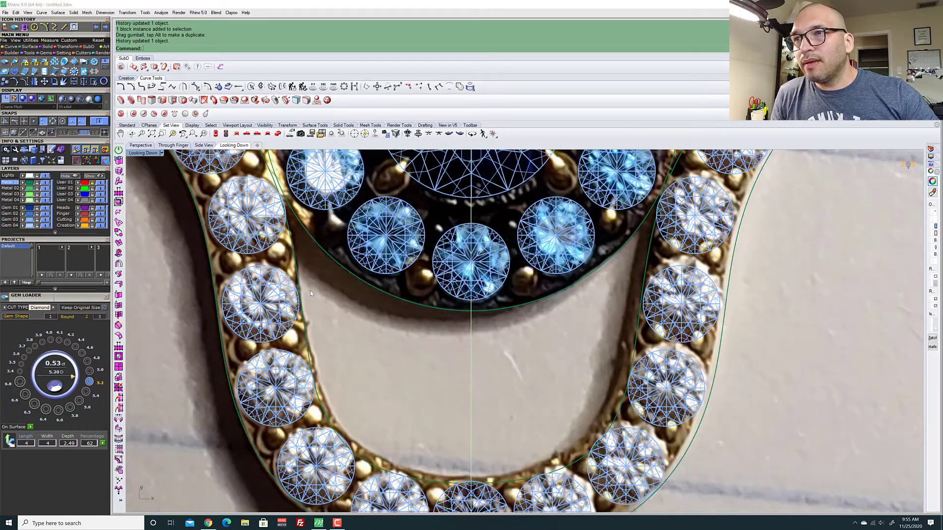
{"action": "scroll", "coordinate": [352, 223], "scroll_direction": "down", "scroll_amount": 6}
{"action": "scroll", "coordinate": [329, 195], "scroll_direction": "up", "scroll_amount": 3}
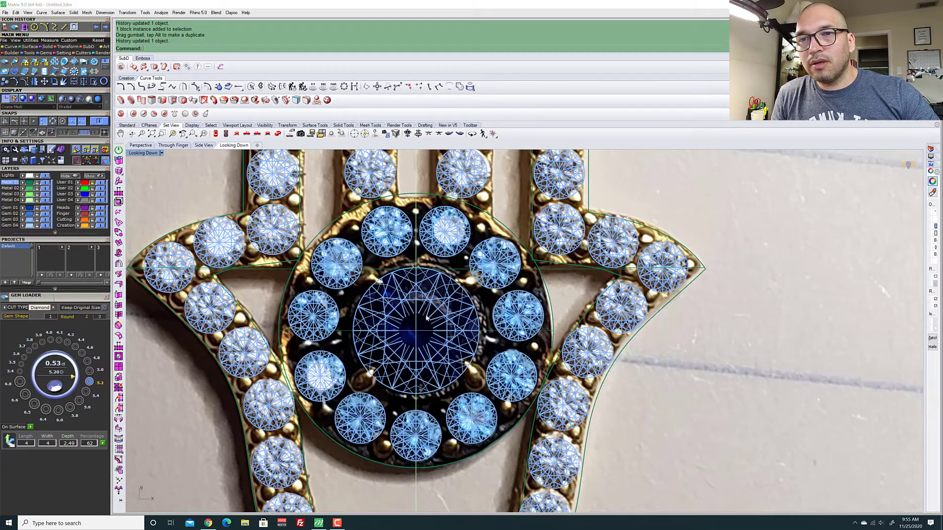
{"action": "left_click", "coordinate": [304, 412]}
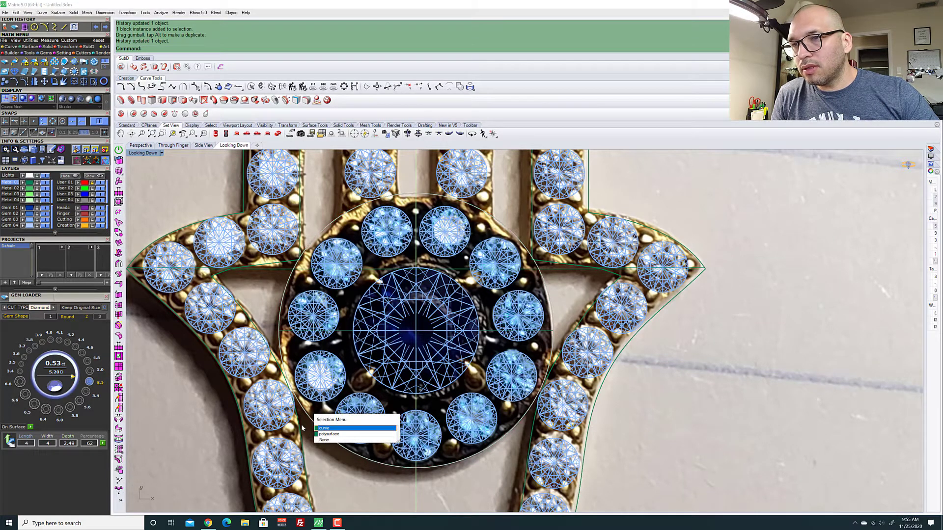
{"action": "left_click", "coordinate": [299, 420]}
{"action": "left_click", "coordinate": [300, 412]}
{"action": "left_click", "coordinate": [300, 412]}
{"action": "left_click", "coordinate": [301, 408]}
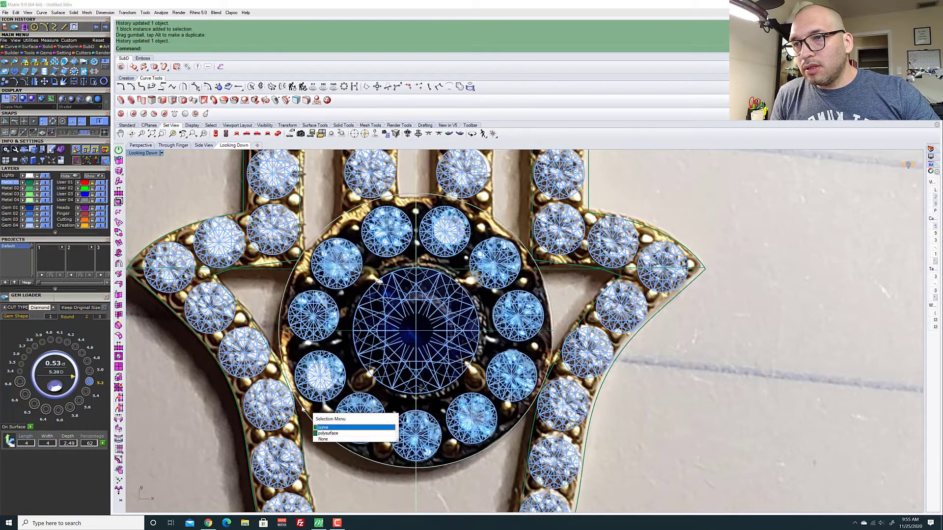
{"action": "left_click", "coordinate": [342, 427]}
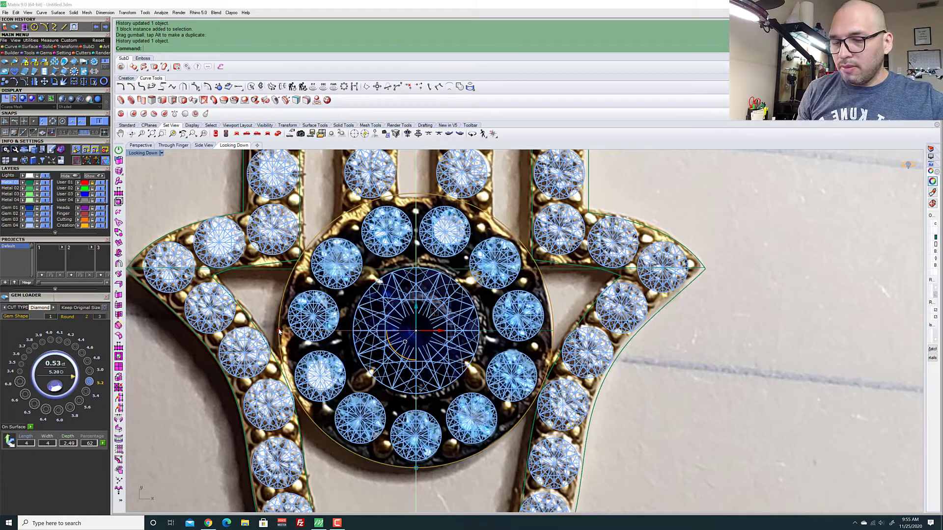
{"action": "scroll", "coordinate": [294, 289], "scroll_direction": "down", "scroll_amount": 4}
{"action": "scroll", "coordinate": [280, 278], "scroll_direction": "up", "scroll_amount": 6}
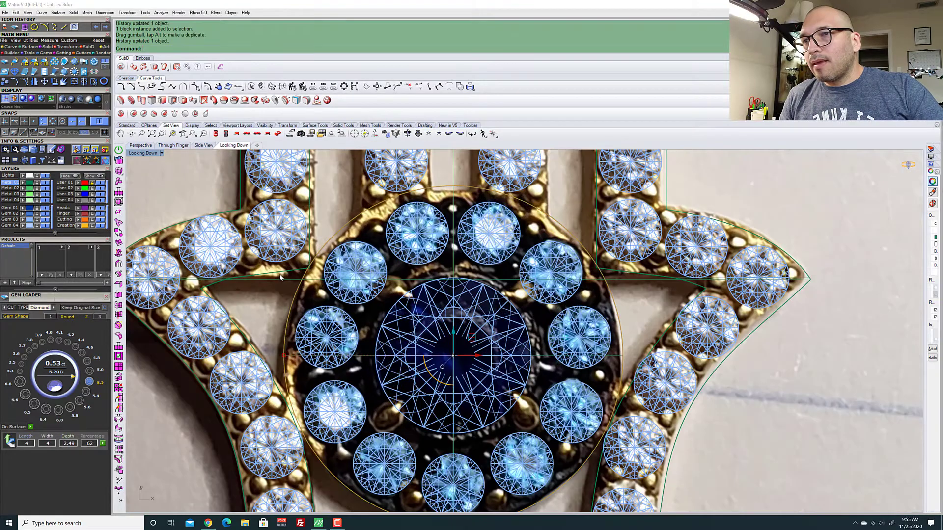
Select the inner curve and scale it slightly narrower horizontally about the centreline
{"action": "left_click", "coordinate": [286, 277]}
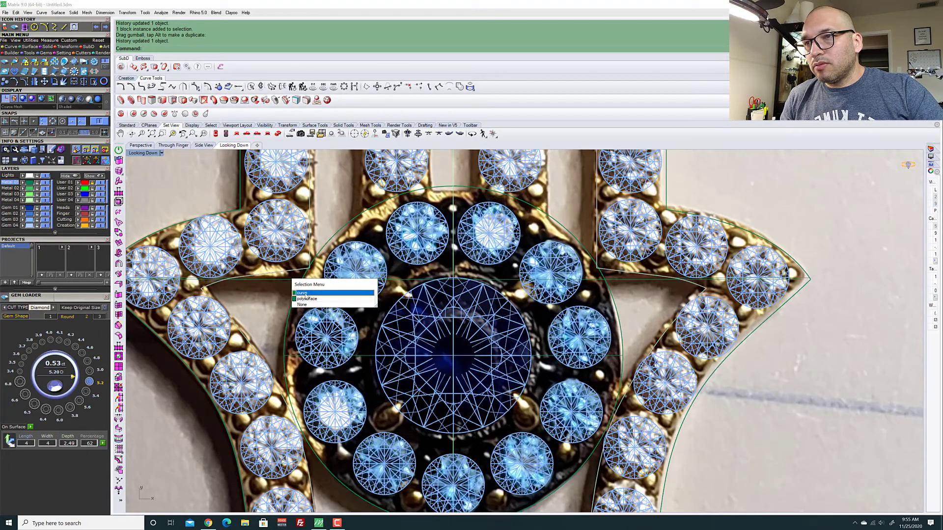
{"action": "left_click", "coordinate": [305, 295]}
{"action": "scroll", "coordinate": [212, 293], "scroll_direction": "up", "scroll_amount": 3}
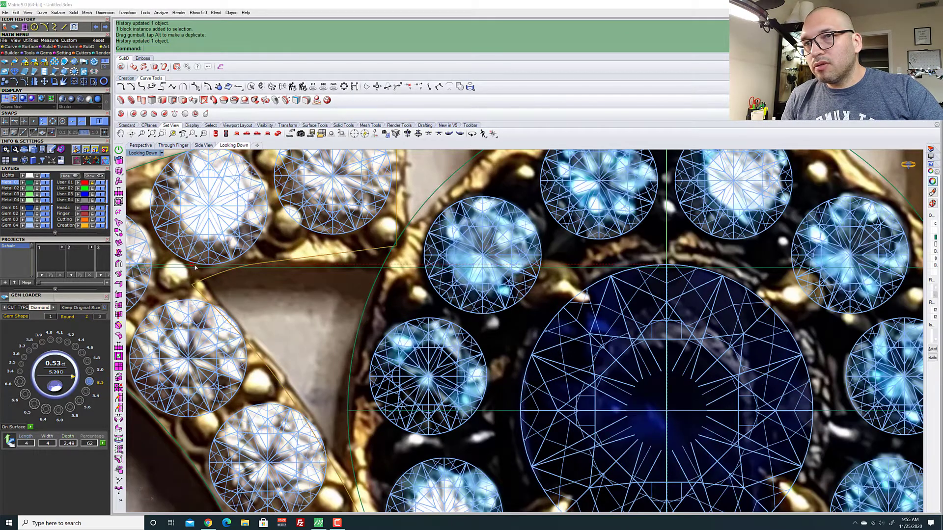
{"action": "left_click_drag", "start_coordinate": [194, 268], "coordinate": [197, 269]}
{"action": "scroll", "coordinate": [196, 261], "scroll_direction": "down", "scroll_amount": 4}
{"action": "scroll", "coordinate": [267, 349], "scroll_direction": "up", "scroll_amount": 4}
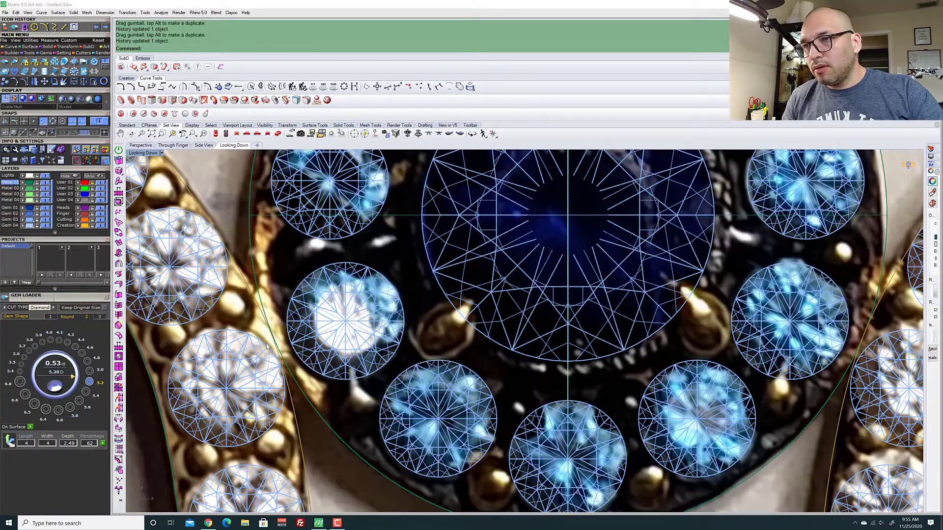
Select the circle around the blue gem cluster and scale it slightly larger about its centre
{"action": "left_click", "coordinate": [295, 387]}
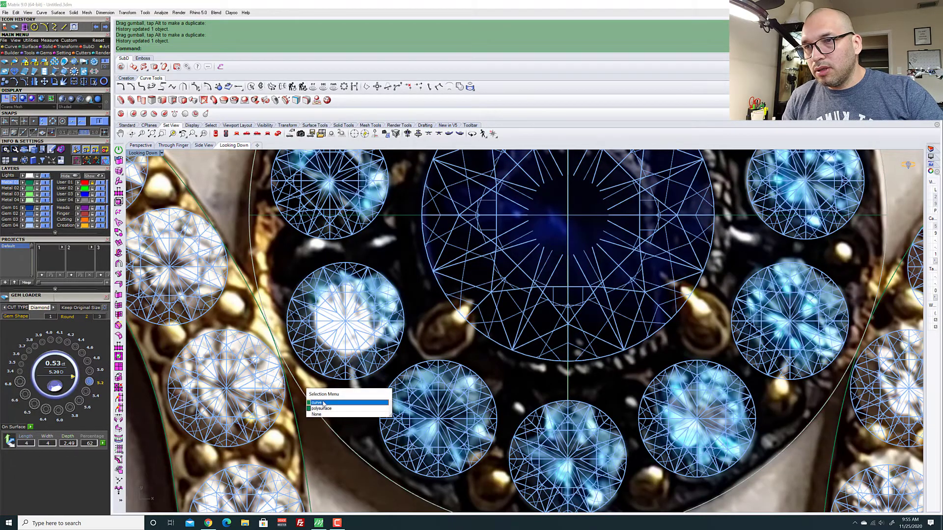
{"action": "left_click", "coordinate": [324, 403]}
{"action": "scroll", "coordinate": [294, 339], "scroll_direction": "down", "scroll_amount": 5}
{"action": "scroll", "coordinate": [294, 334], "scroll_direction": "up", "scroll_amount": 5}
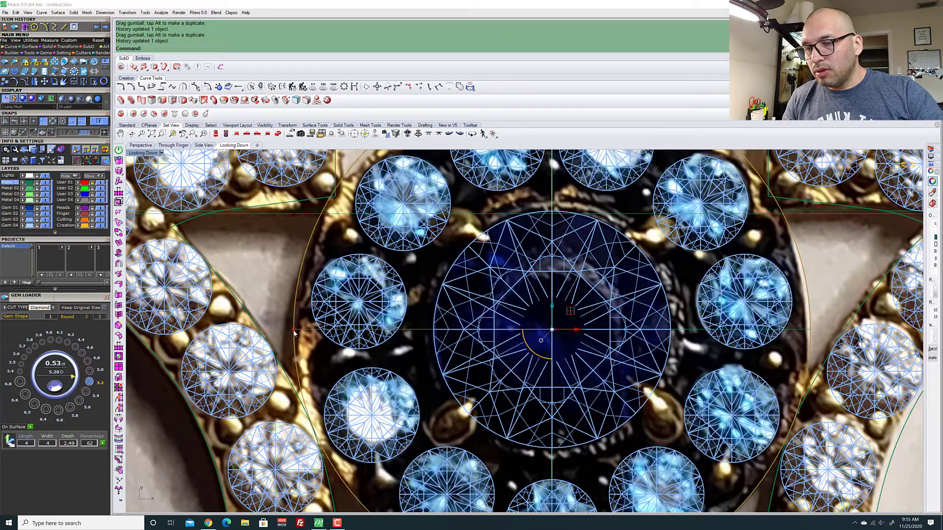
{"action": "left_click_drag", "start_coordinate": [293, 329], "coordinate": [291, 331]}
{"action": "scroll", "coordinate": [288, 335], "scroll_direction": "down", "scroll_amount": 3}
{"action": "scroll", "coordinate": [321, 308], "scroll_direction": "down", "scroll_amount": 3}
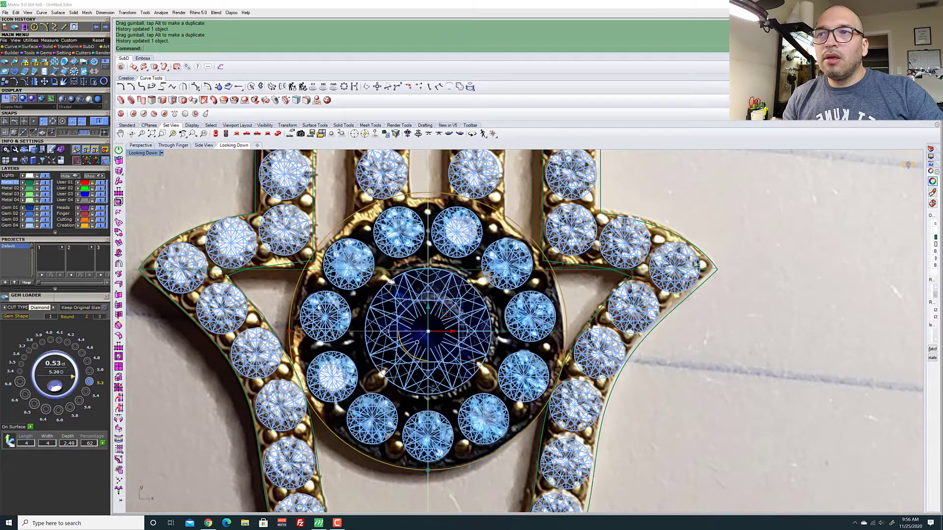
Examine how the circle and inner curve meet near the wing openings and compare them with the reference photo
{"action": "scroll", "coordinate": [322, 298], "scroll_direction": "up", "scroll_amount": 3}
{"action": "scroll", "coordinate": [320, 298], "scroll_direction": "down", "scroll_amount": 3}
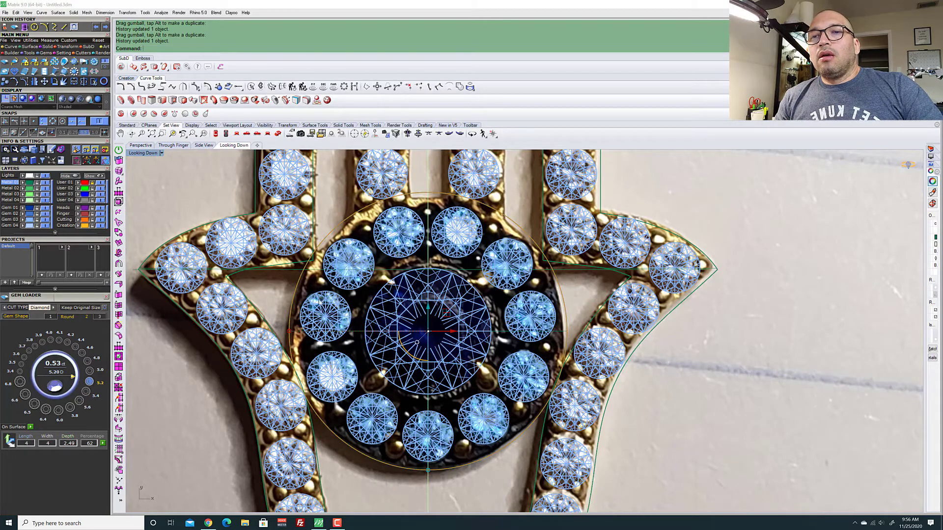
{"action": "scroll", "coordinate": [299, 322], "scroll_direction": "up", "scroll_amount": 4}
{"action": "scroll", "coordinate": [293, 326], "scroll_direction": "up", "scroll_amount": 3}
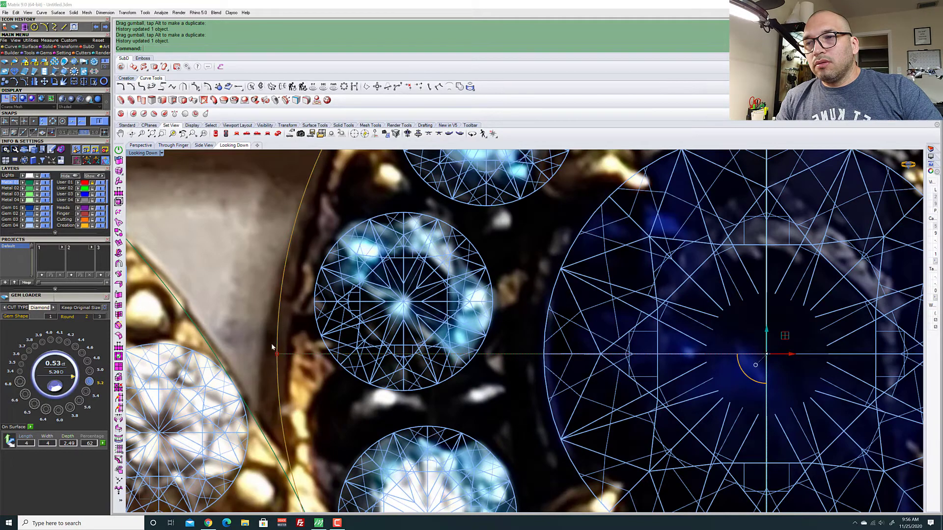
{"action": "scroll", "coordinate": [271, 344], "scroll_direction": "down", "scroll_amount": 4}
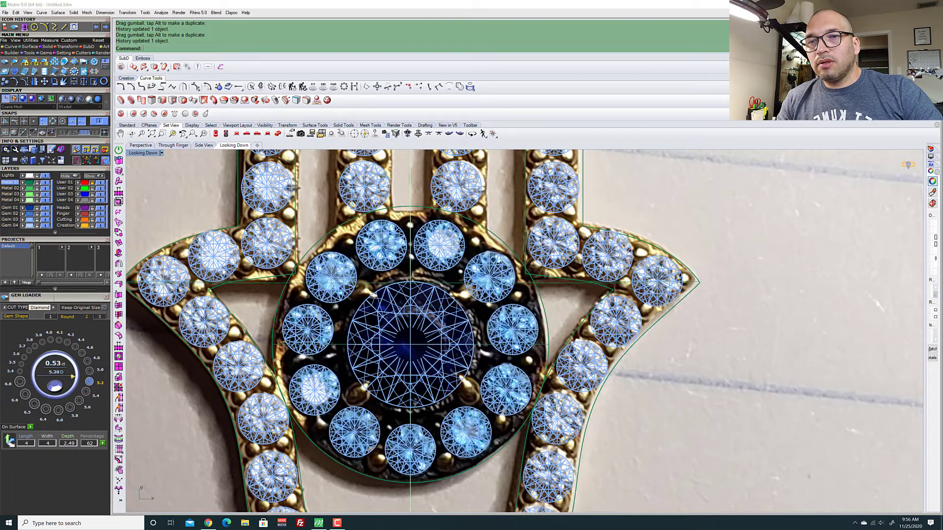
{"action": "scroll", "coordinate": [466, 396], "scroll_direction": "up", "scroll_amount": 5}
{"action": "scroll", "coordinate": [466, 396], "scroll_direction": "down", "scroll_amount": 2}
{"action": "scroll", "coordinate": [466, 397], "scroll_direction": "down", "scroll_amount": 6}
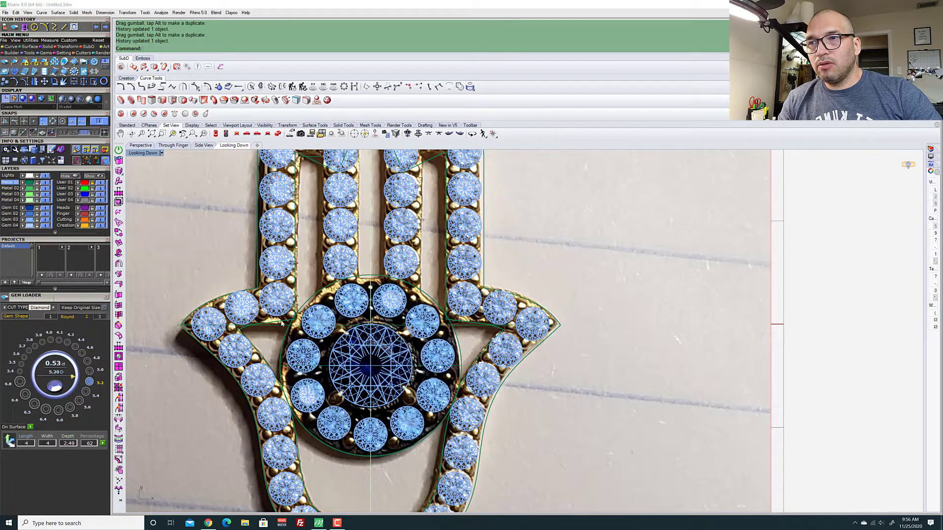
{"action": "scroll", "coordinate": [287, 320], "scroll_direction": "up", "scroll_amount": 6}
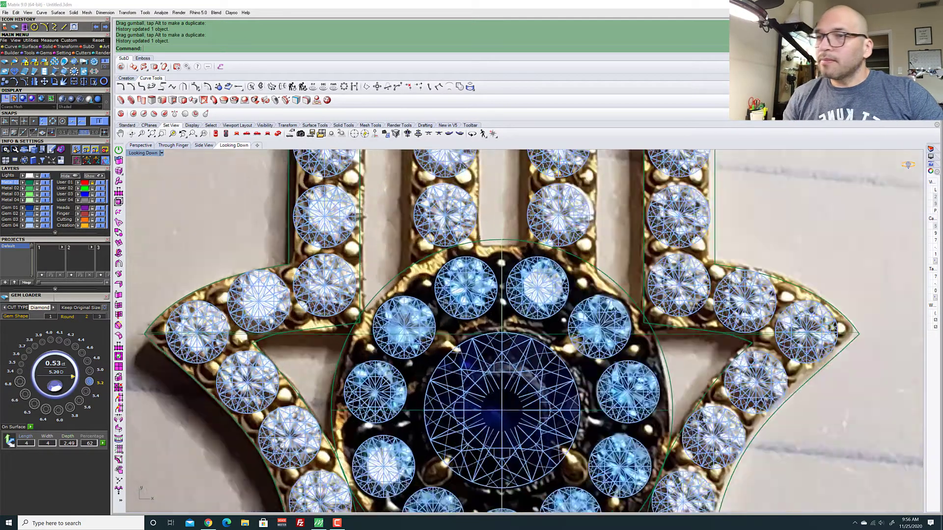
{"action": "scroll", "coordinate": [304, 313], "scroll_direction": "down", "scroll_amount": 2}
{"action": "scroll", "coordinate": [306, 311], "scroll_direction": "up", "scroll_amount": 4}
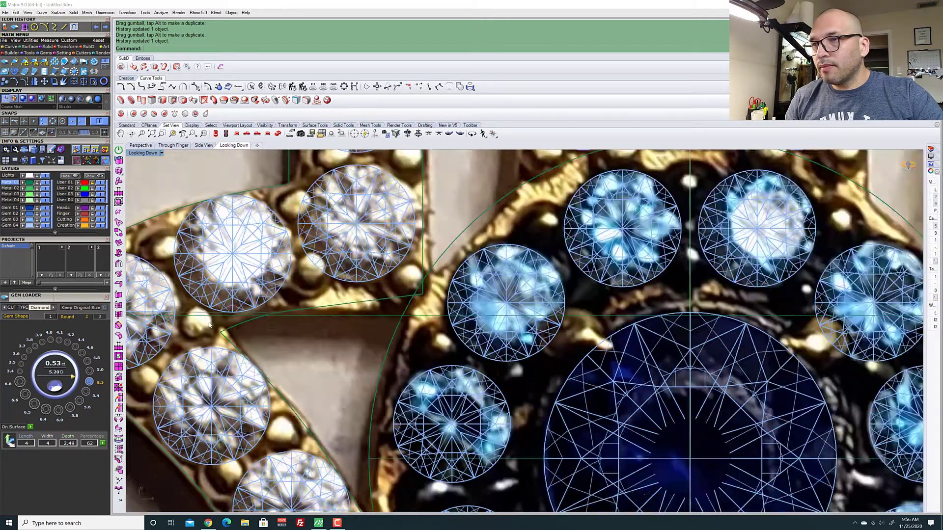
Select the inner curve and turn on its control points
{"action": "left_click", "coordinate": [427, 291]}
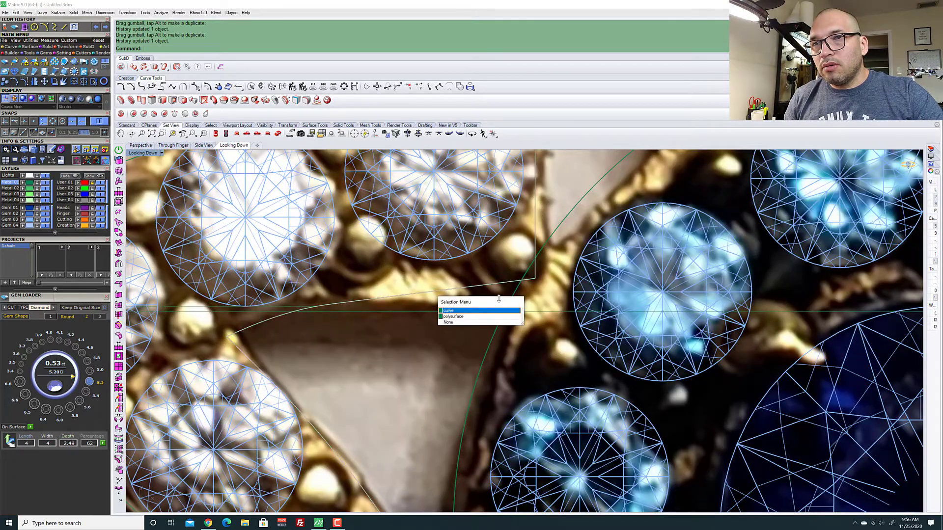
{"action": "left_click", "coordinate": [493, 311]}
{"action": "scroll", "coordinate": [492, 267], "scroll_direction": "down", "scroll_amount": 10}
{"action": "scroll", "coordinate": [500, 263], "scroll_direction": "up", "scroll_amount": 10}
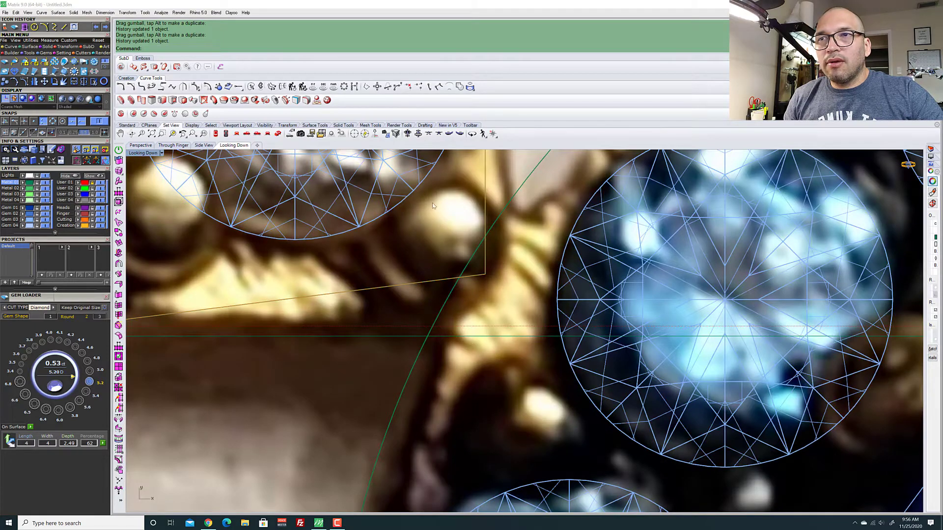
{"action": "scroll", "coordinate": [407, 274], "scroll_direction": "down", "scroll_amount": 5}
{"action": "scroll", "coordinate": [423, 265], "scroll_direction": "down", "scroll_amount": 4}
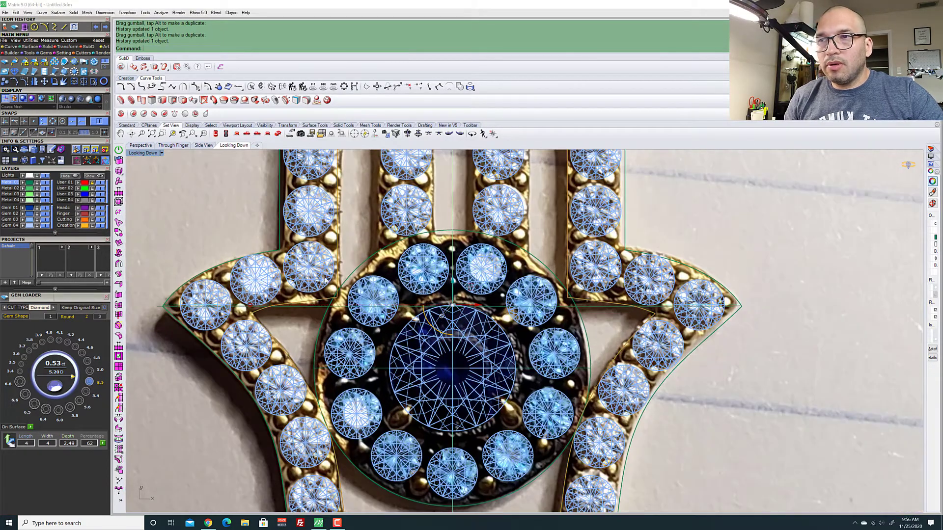
{"action": "key", "text": "F10"}
{"action": "scroll", "coordinate": [326, 296], "scroll_direction": "up", "scroll_amount": 5}
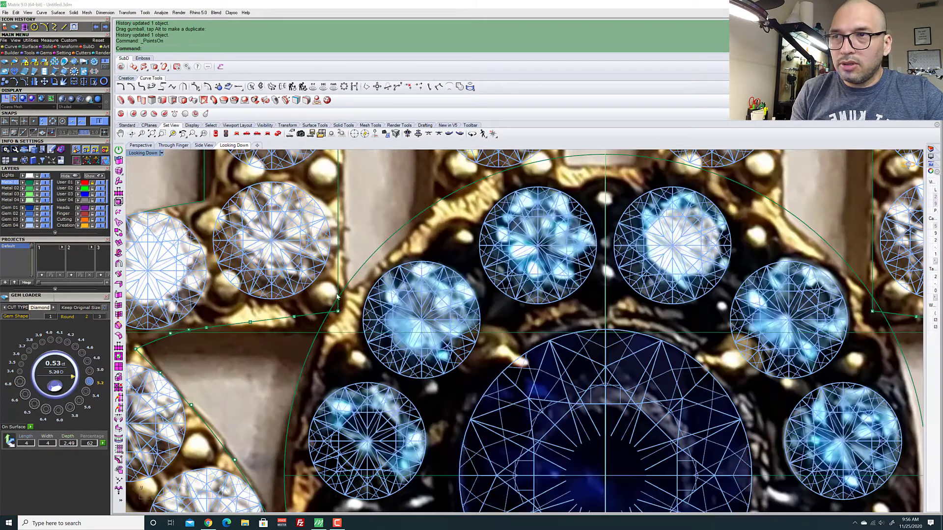
Select the two mirrored inner-curve corner points beside the centre circle and move both slightly straight down
{"action": "left_click", "coordinate": [338, 312]}
{"action": "scroll", "coordinate": [331, 275], "scroll_direction": "down", "scroll_amount": 5}
{"action": "right_click_drag", "start_coordinate": [658, 285], "coordinate": [342, 268]}
{"action": "scroll", "coordinate": [342, 269], "scroll_direction": "up", "scroll_amount": 3}
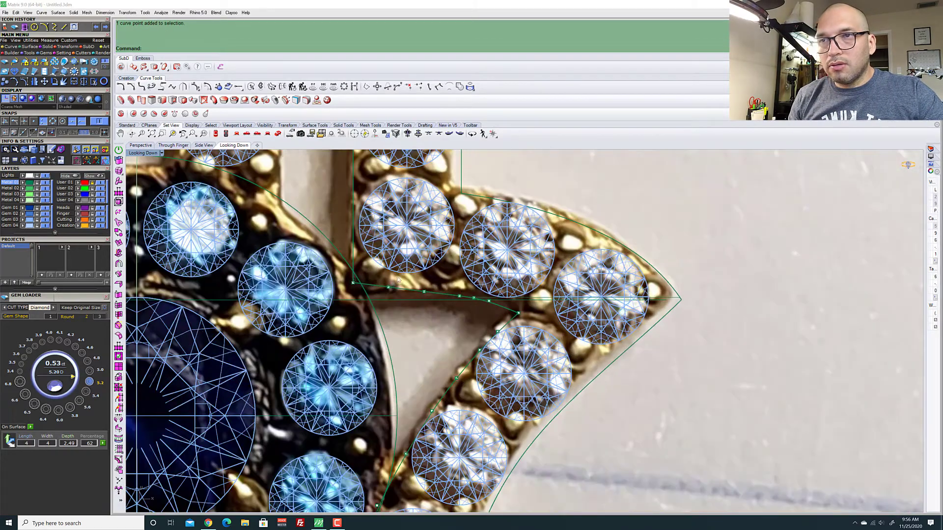
{"action": "left_click_drag", "start_coordinate": [343, 268], "coordinate": [379, 304], "text": "shift"}
{"action": "scroll", "coordinate": [163, 240], "scroll_direction": "down", "scroll_amount": 2}
{"action": "right_click_drag", "start_coordinate": [163, 240], "coordinate": [485, 220]}
{"action": "scroll", "coordinate": [485, 220], "scroll_direction": "up", "scroll_amount": 2}
{"action": "left_click_drag", "start_coordinate": [458, 240], "coordinate": [461, 253]}
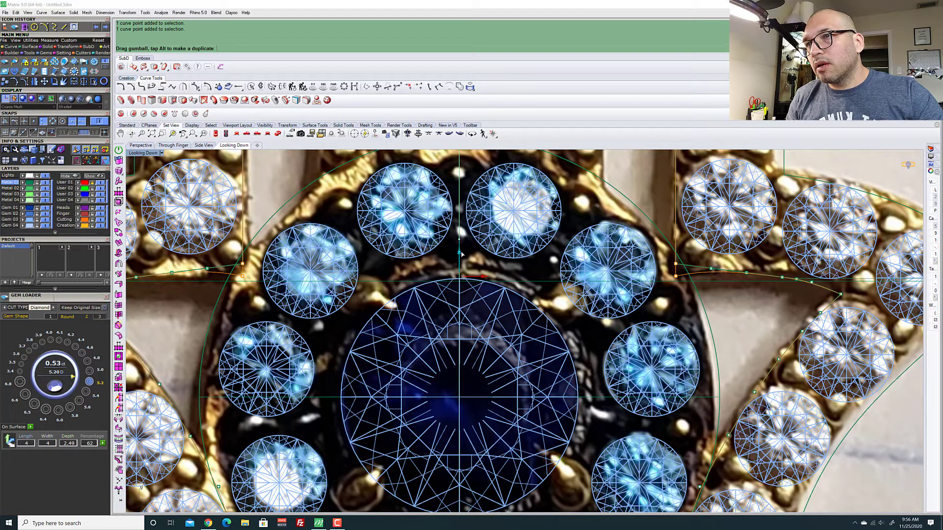
{"action": "left_click_drag", "start_coordinate": [462, 254], "coordinate": [460, 256]}
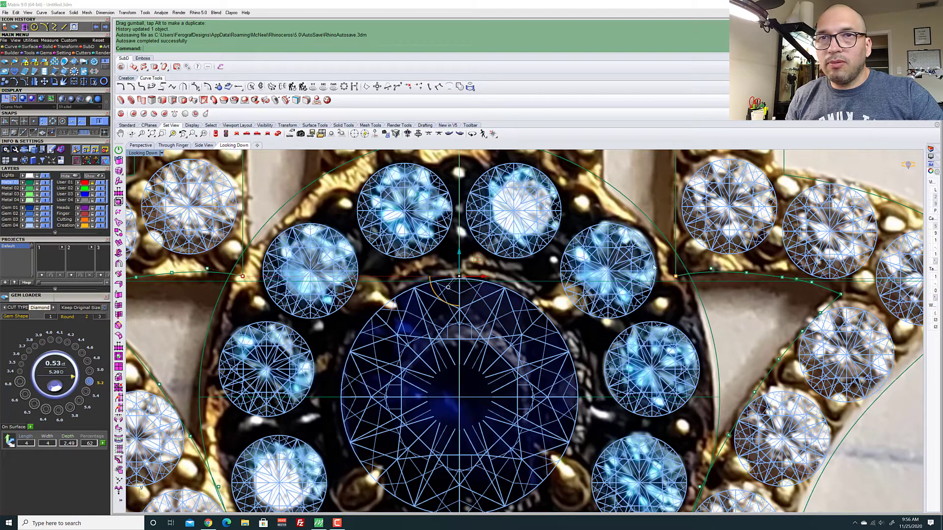
{"action": "scroll", "coordinate": [231, 274], "scroll_direction": "up", "scroll_amount": 5}
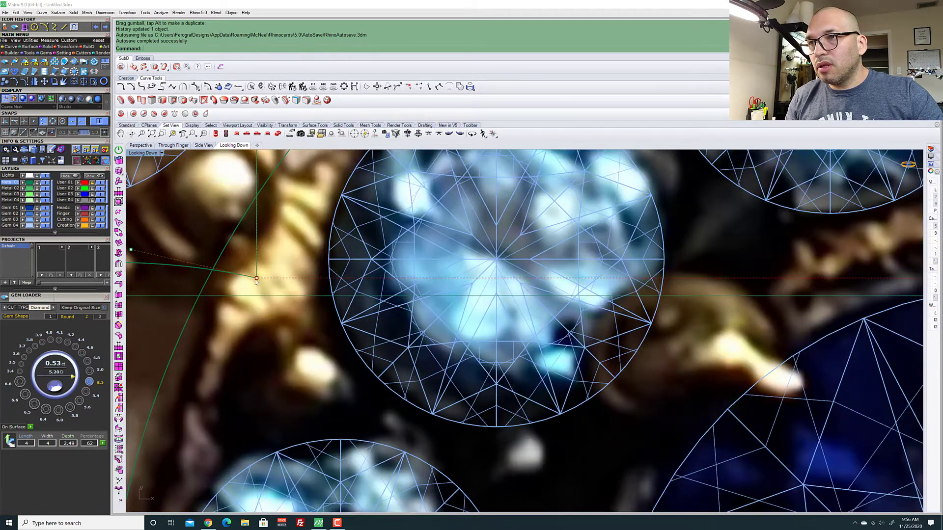
{"action": "scroll", "coordinate": [257, 279], "scroll_direction": "down", "scroll_amount": 5}
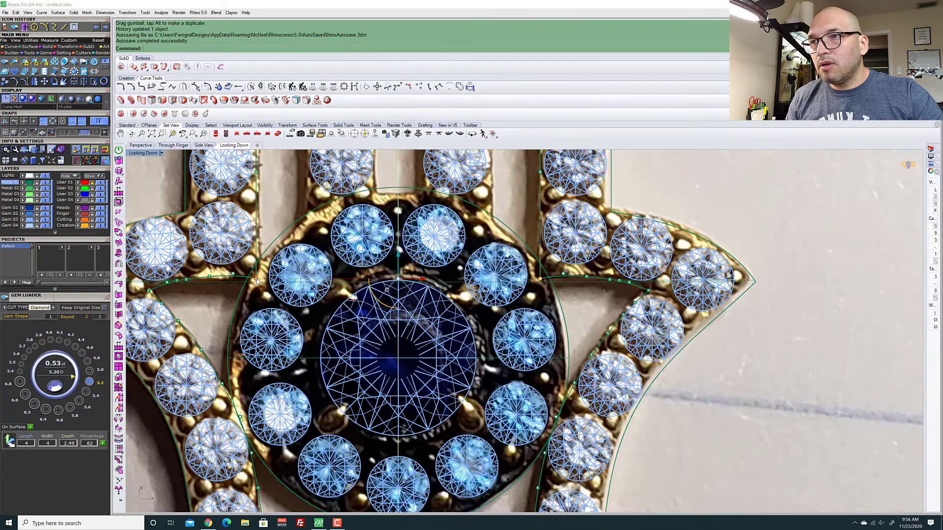
Scale the two inner-curve corner points slightly closer together, pulling both toward the centreline
{"action": "key", "text": "Escape"}
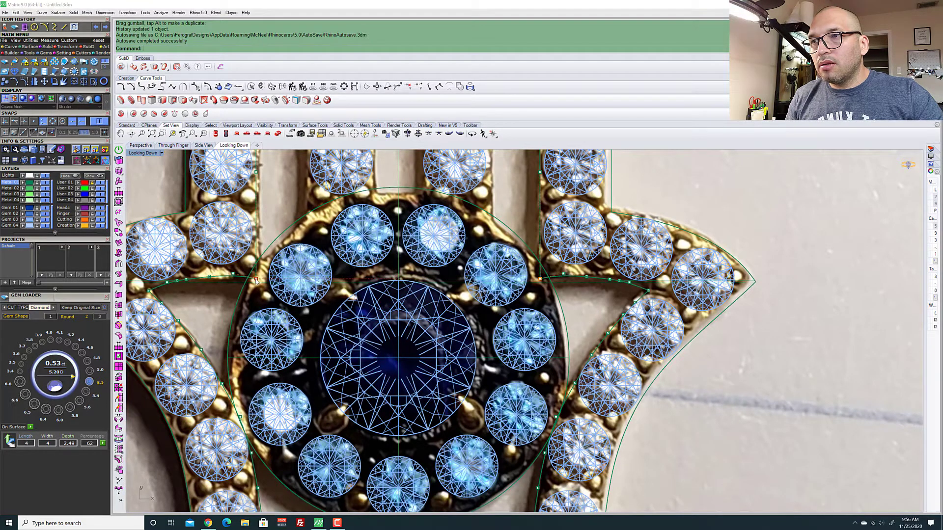
{"action": "left_click_drag", "start_coordinate": [256, 279], "coordinate": [259, 280]}
{"action": "scroll", "coordinate": [259, 280], "scroll_direction": "down", "scroll_amount": 6}
{"action": "scroll", "coordinate": [211, 270], "scroll_direction": "up", "scroll_amount": 5}
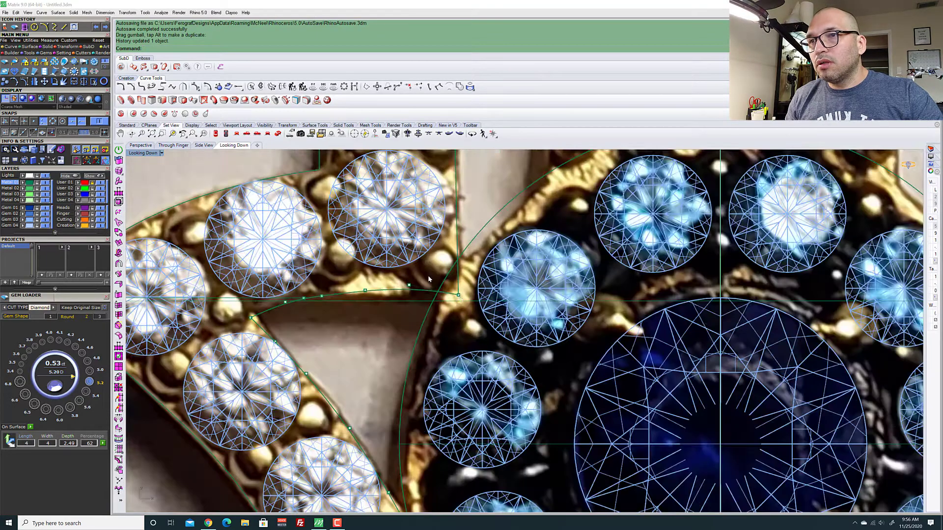
{"action": "scroll", "coordinate": [221, 265], "scroll_direction": "down", "scroll_amount": 3}
{"action": "scroll", "coordinate": [375, 269], "scroll_direction": "up", "scroll_amount": 2}
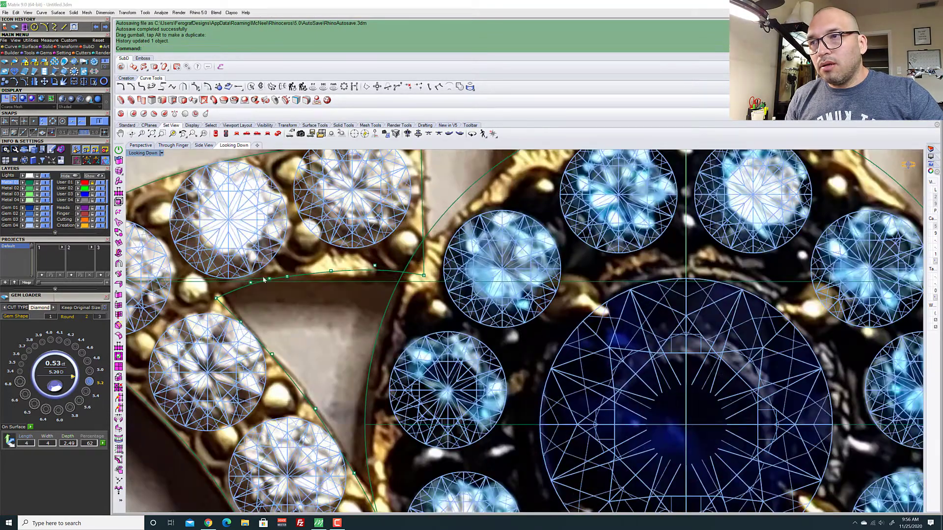
{"action": "scroll", "coordinate": [348, 306], "scroll_direction": "down", "scroll_amount": 4}
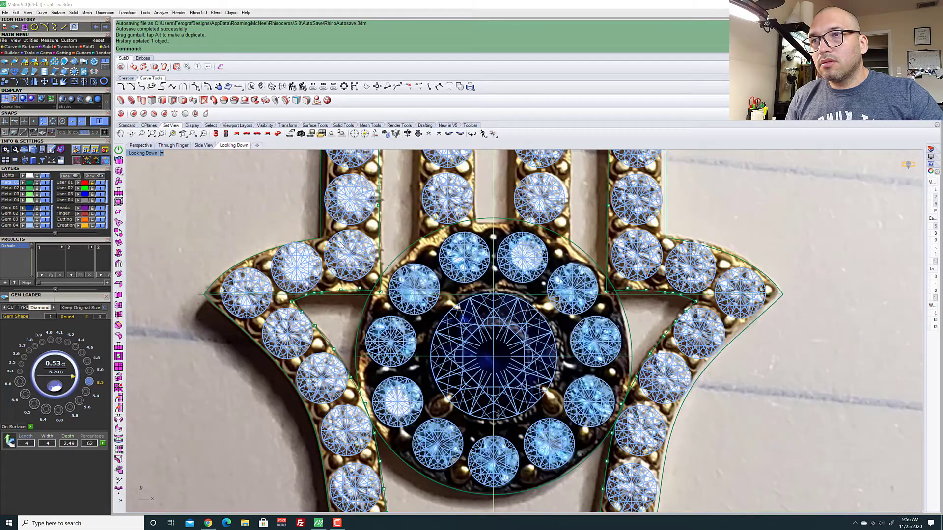
Select the mirrored inner-curve points next to the corners beside the centre circle and move them slightly straight down
{"action": "scroll", "coordinate": [351, 277], "scroll_direction": "up", "scroll_amount": 5}
{"action": "left_click", "coordinate": [351, 276]}
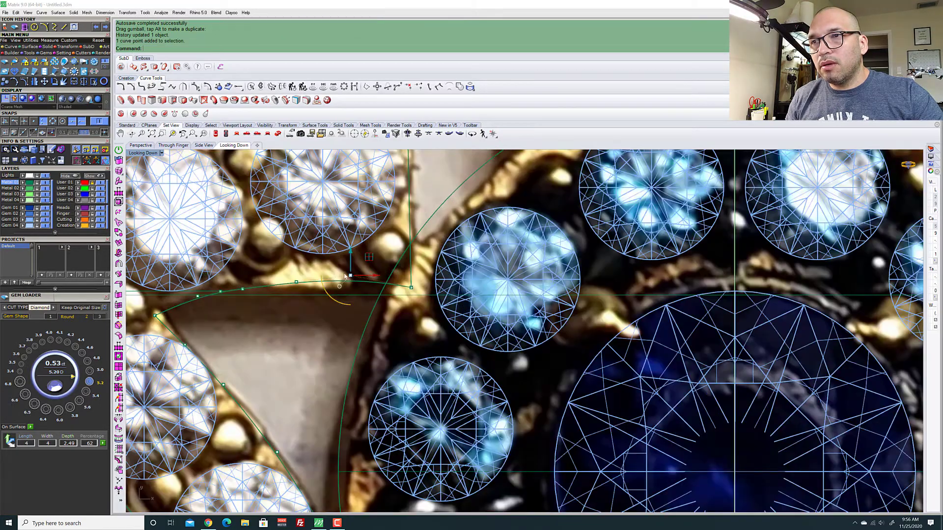
{"action": "scroll", "coordinate": [353, 277], "scroll_direction": "down", "scroll_amount": 5}
{"action": "scroll", "coordinate": [544, 274], "scroll_direction": "up", "scroll_amount": 3}
{"action": "left_click", "coordinate": [544, 273], "text": "shift"}
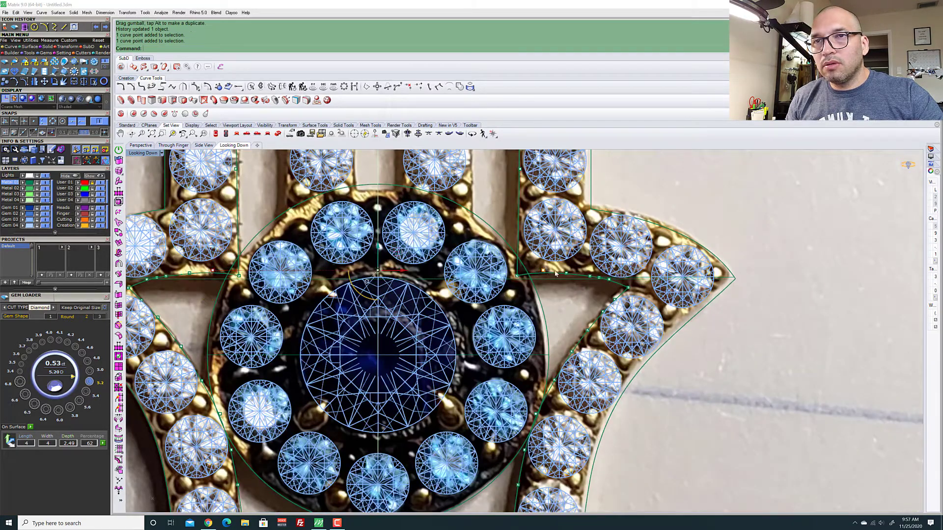
{"action": "left_click", "coordinate": [566, 274], "text": "shift"}
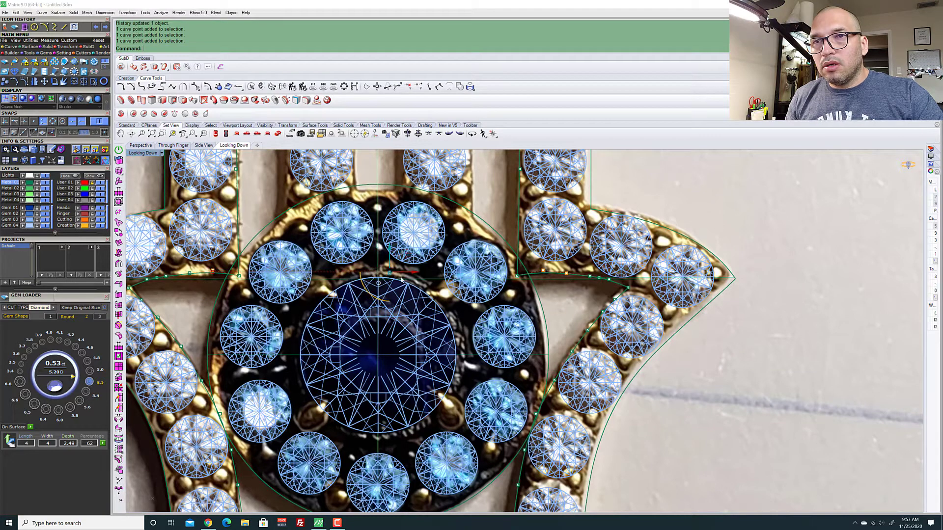
{"action": "left_click", "coordinate": [190, 273], "text": "shift"}
{"action": "left_click_drag", "start_coordinate": [380, 249], "coordinate": [377, 251]}
{"action": "left_click", "coordinate": [732, 372]}
Select the next mirrored pair of inner-curve points along the upper edges of the wing openings and move them slightly up
{"action": "scroll", "coordinate": [550, 281], "scroll_direction": "up", "scroll_amount": 6}
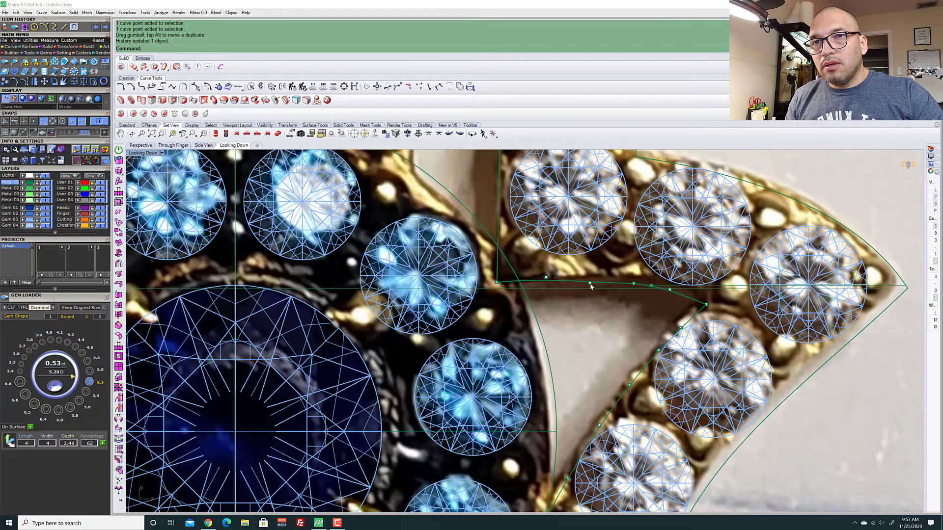
{"action": "left_click", "coordinate": [589, 283]}
{"action": "scroll", "coordinate": [650, 267], "scroll_direction": "down", "scroll_amount": 4}
{"action": "scroll", "coordinate": [647, 268], "scroll_direction": "down", "scroll_amount": 6}
{"action": "scroll", "coordinate": [367, 270], "scroll_direction": "up", "scroll_amount": 8}
{"action": "left_click", "coordinate": [426, 278], "text": "shift"}
{"action": "scroll", "coordinate": [383, 273], "scroll_direction": "down", "scroll_amount": 8}
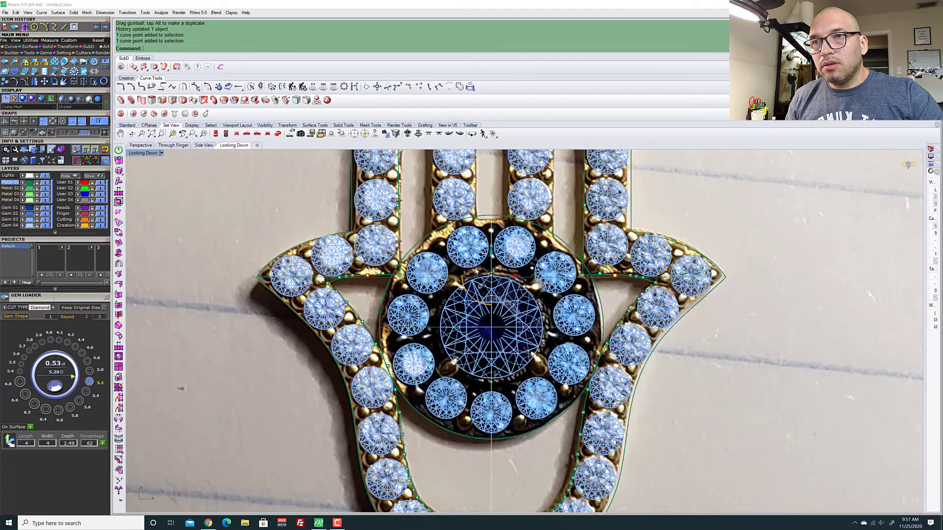
{"action": "scroll", "coordinate": [467, 265], "scroll_direction": "up", "scroll_amount": 8}
{"action": "left_click_drag", "start_coordinate": [468, 264], "coordinate": [468, 261]}
{"action": "left_click", "coordinate": [658, 312]}
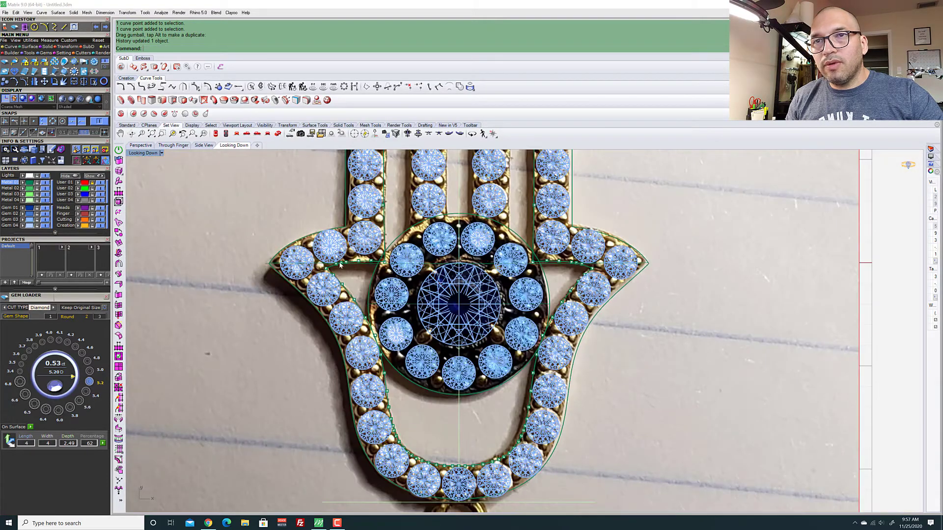
Delete the extra control point near the outer end of the left wing opening's upper edge
{"action": "scroll", "coordinate": [337, 266], "scroll_direction": "up", "scroll_amount": 10}
{"action": "scroll", "coordinate": [373, 249], "scroll_direction": "up", "scroll_amount": 6}
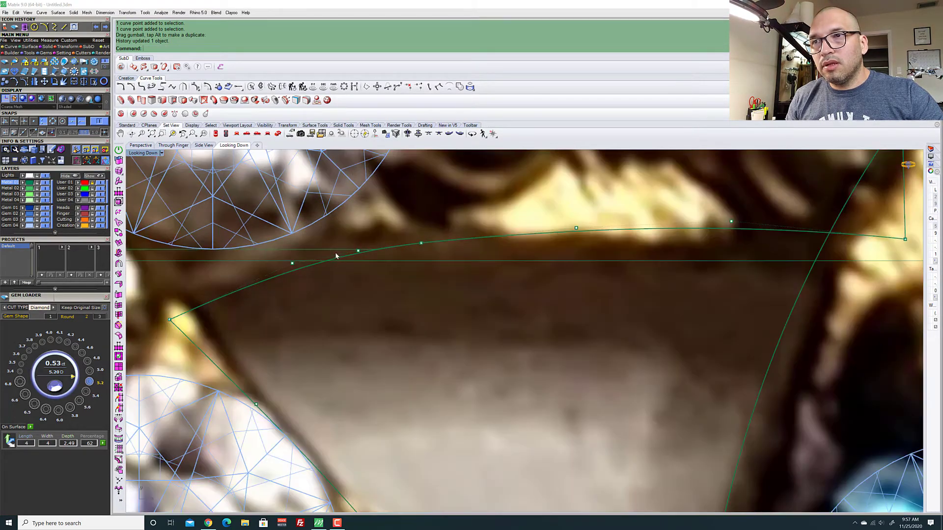
{"action": "left_click", "coordinate": [358, 253]}
{"action": "scroll", "coordinate": [358, 252], "scroll_direction": "down", "scroll_amount": 8}
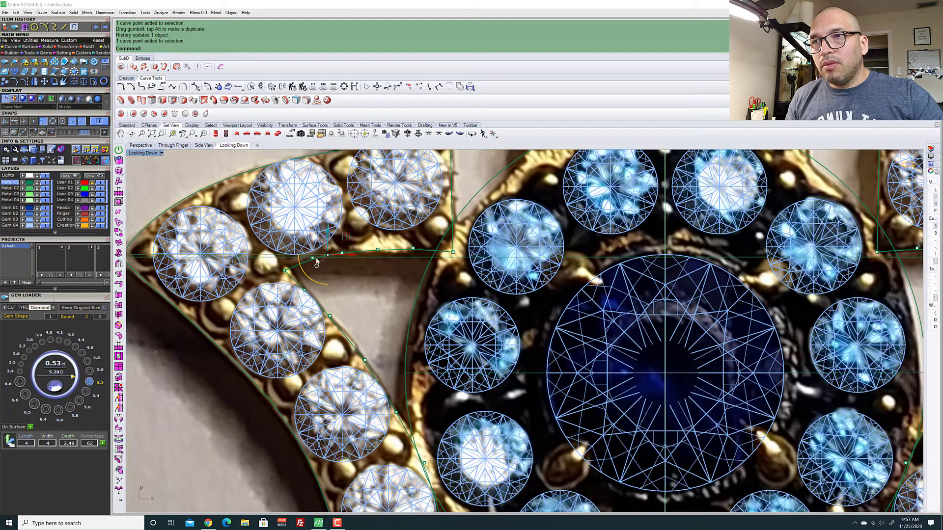
{"action": "key", "text": "Delete"}
Compare the inner curve along both wing openings and up the fingers with the reference photo
{"action": "scroll", "coordinate": [316, 263], "scroll_direction": "down", "scroll_amount": 8}
{"action": "scroll", "coordinate": [641, 253], "scroll_direction": "up", "scroll_amount": 8}
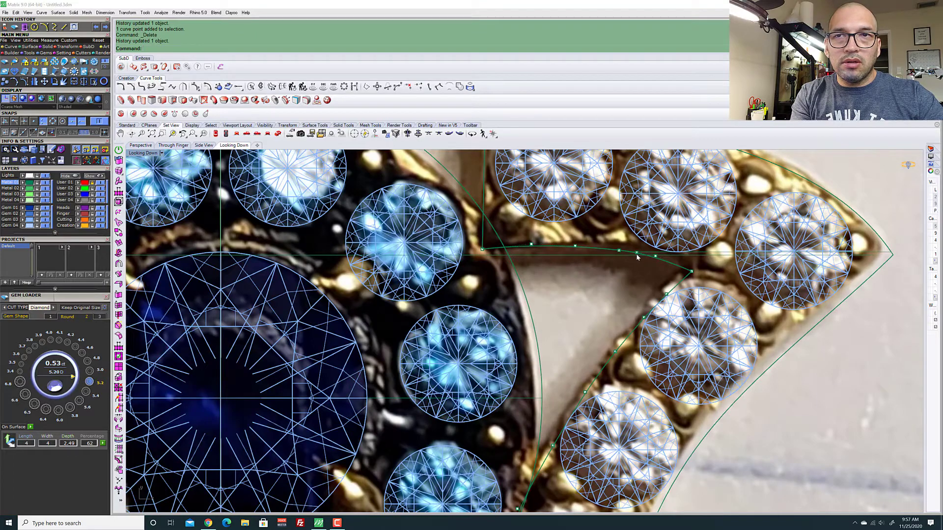
{"action": "scroll", "coordinate": [636, 255], "scroll_direction": "down", "scroll_amount": 8}
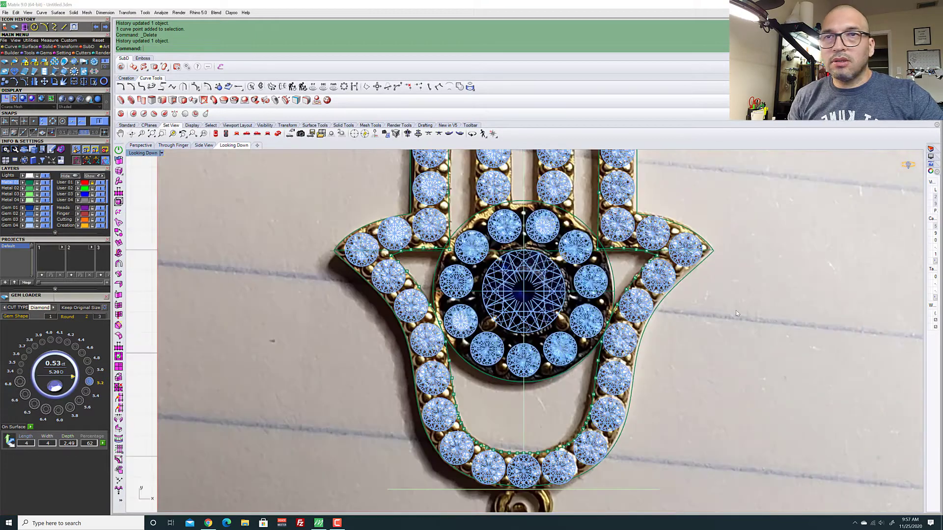
{"action": "scroll", "coordinate": [395, 248], "scroll_direction": "up", "scroll_amount": 8}
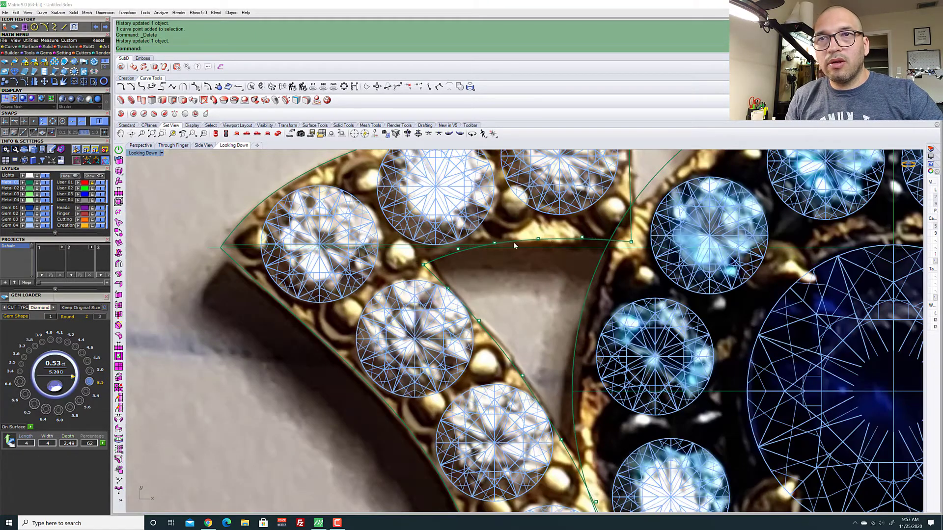
{"action": "scroll", "coordinate": [514, 241], "scroll_direction": "down", "scroll_amount": 5}
{"action": "scroll", "coordinate": [442, 245], "scroll_direction": "down", "scroll_amount": 3}
{"action": "scroll", "coordinate": [405, 243], "scroll_direction": "up", "scroll_amount": 5}
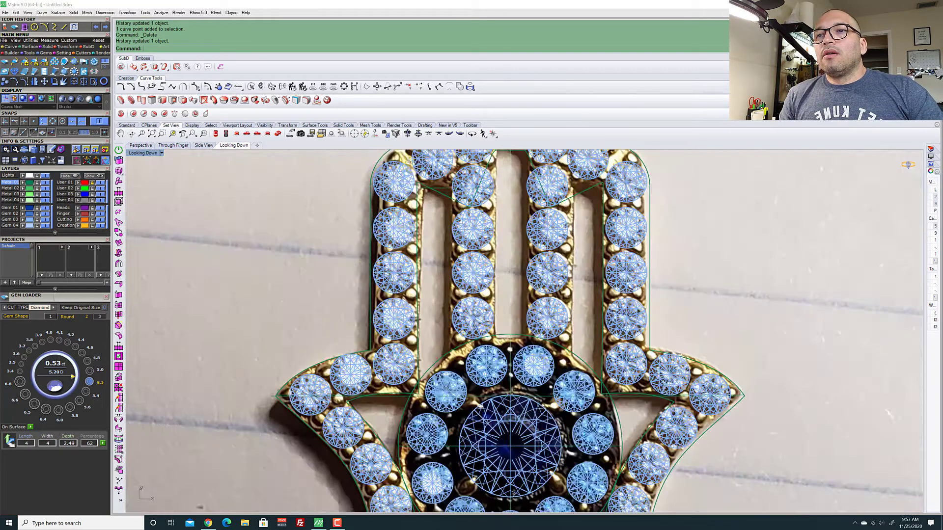
{"action": "scroll", "coordinate": [429, 325], "scroll_direction": "down", "scroll_amount": 3}
{"action": "scroll", "coordinate": [460, 234], "scroll_direction": "up", "scroll_amount": 10}
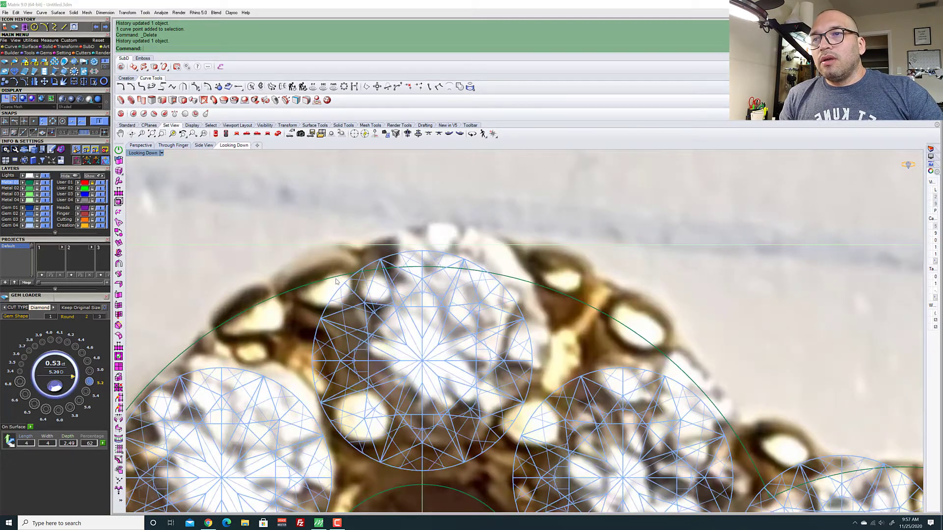
{"action": "left_click", "coordinate": [338, 282]}
{"action": "left_click", "coordinate": [387, 297]}
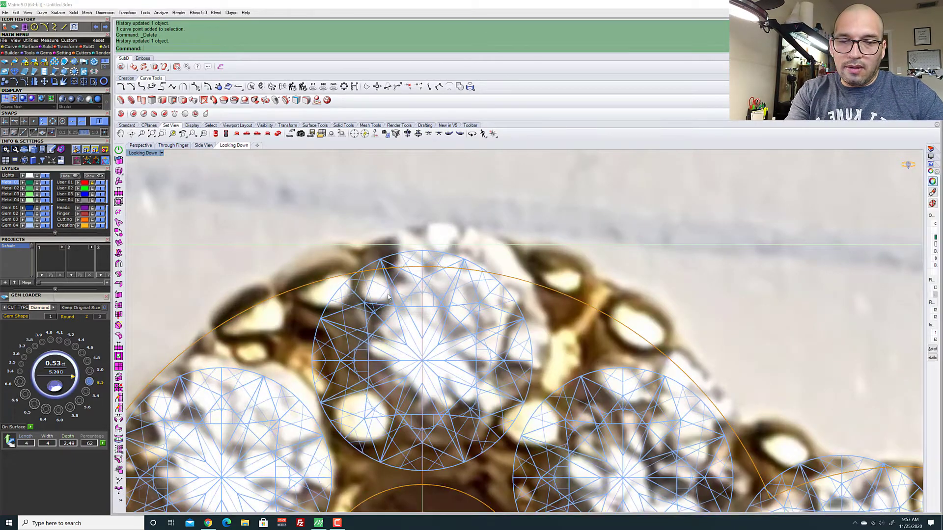
{"action": "key", "text": "F10"}
{"action": "scroll", "coordinate": [391, 252], "scroll_direction": "down", "scroll_amount": 3}
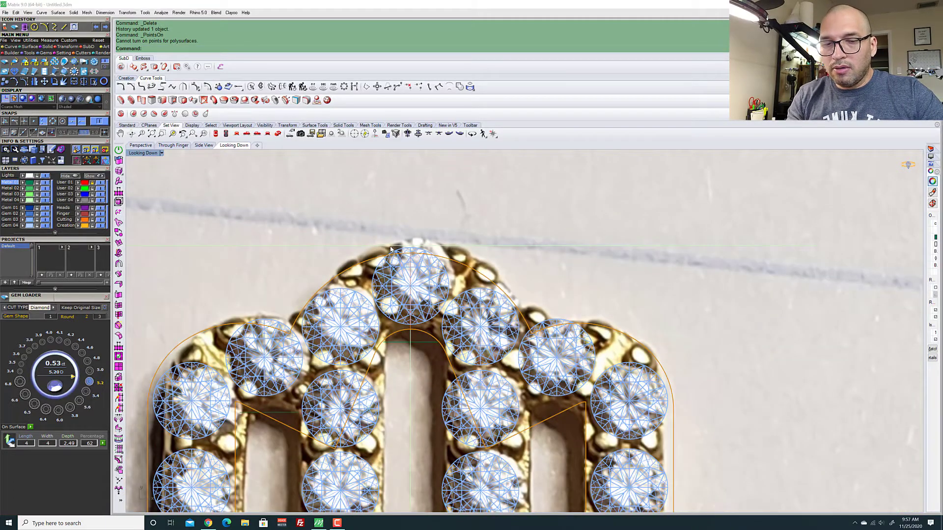
{"action": "key", "text": "F10"}
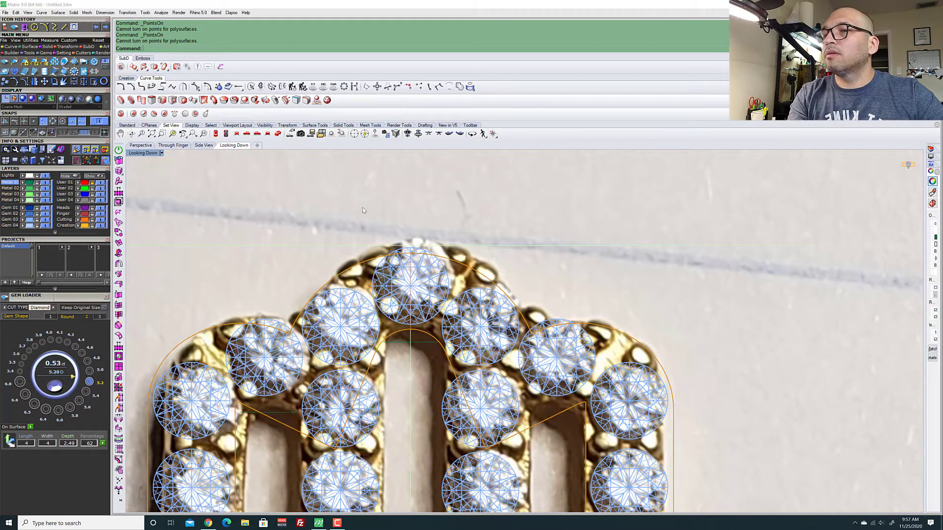
{"action": "left_click", "coordinate": [381, 264]}
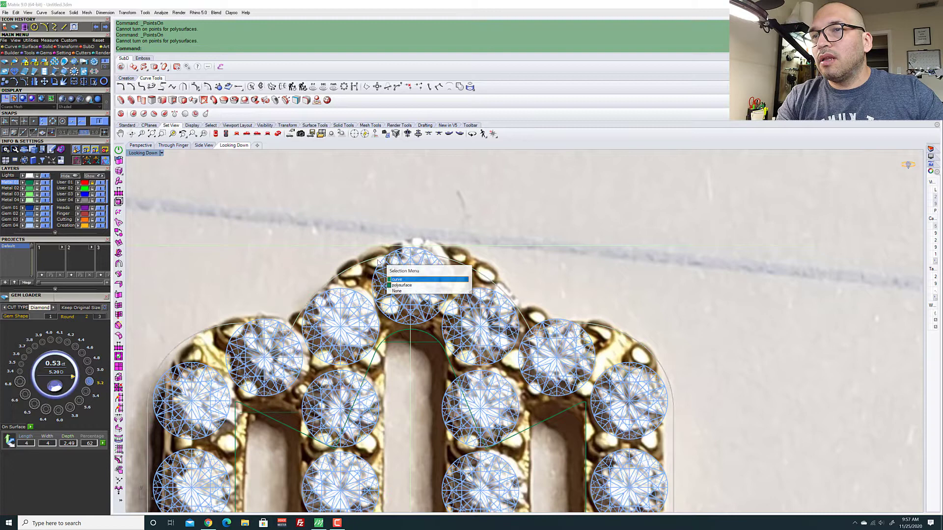
{"action": "left_click", "coordinate": [400, 279]}
{"action": "key", "text": "F10"}
{"action": "key", "text": "F11"}
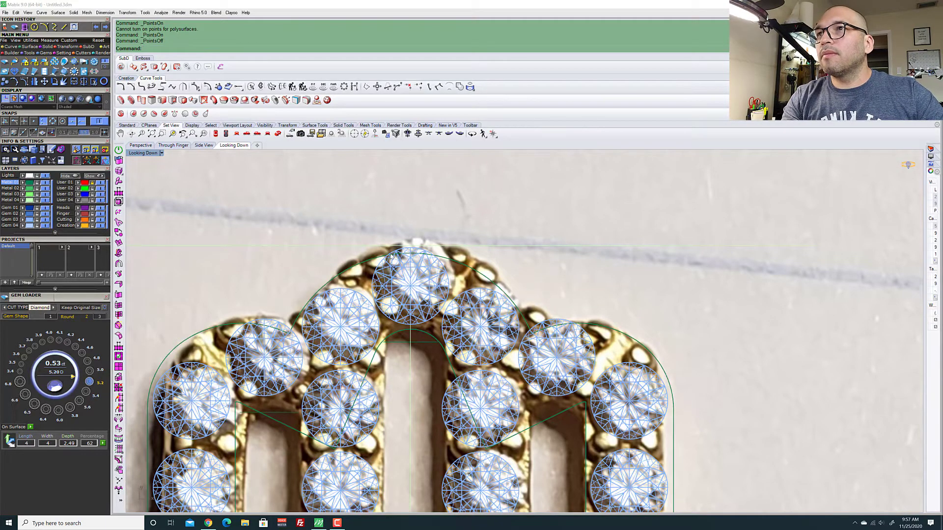
Turn on the outer curve's control points and move the three points at the top of the centre arch straight up to the metal edge
{"action": "left_click", "coordinate": [385, 259]}
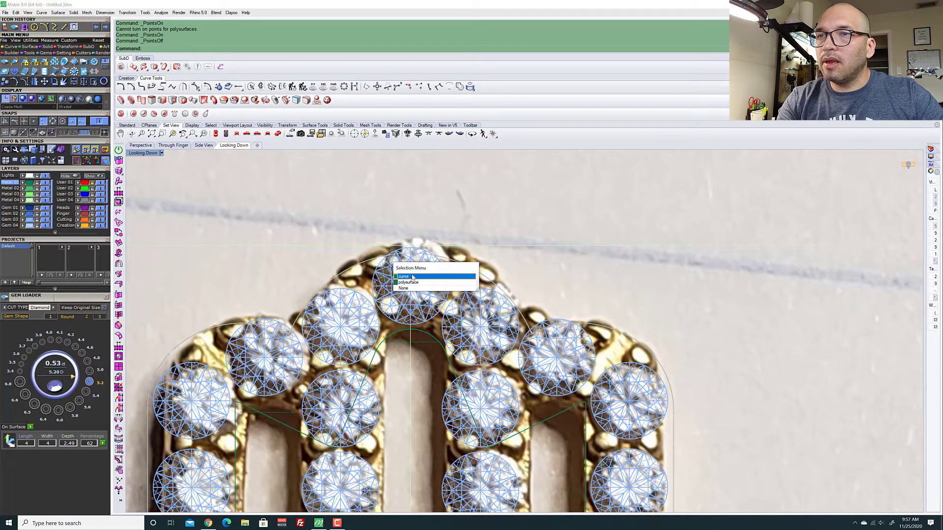
{"action": "left_click", "coordinate": [412, 277]}
{"action": "key", "text": "F10"}
{"action": "scroll", "coordinate": [413, 275], "scroll_direction": "down", "scroll_amount": 2}
{"action": "scroll", "coordinate": [398, 228], "scroll_direction": "up", "scroll_amount": 5}
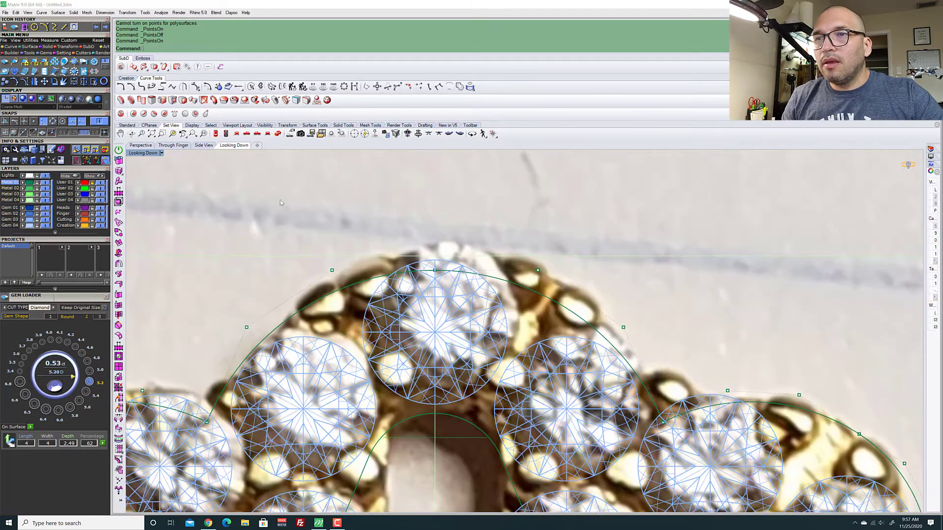
{"action": "left_click_drag", "start_coordinate": [534, 276], "coordinate": [579, 289]}
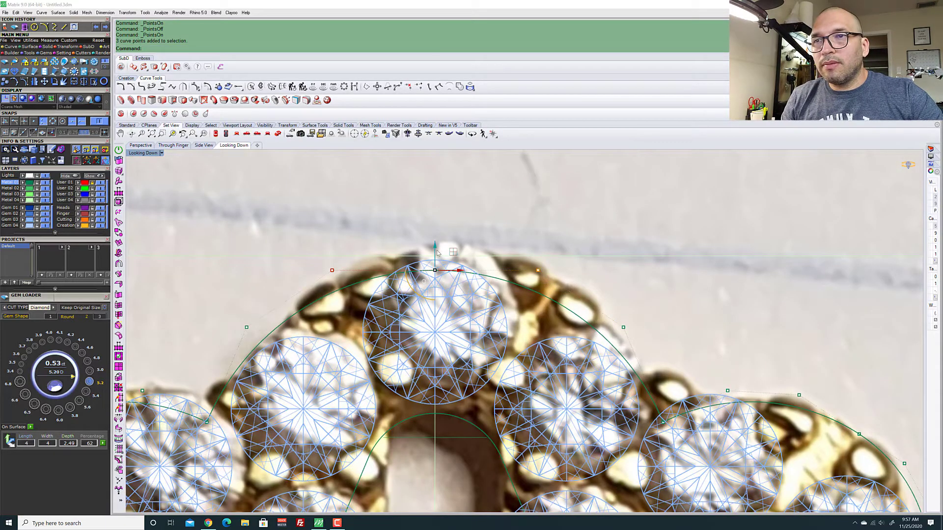
{"action": "left_click_drag", "start_coordinate": [437, 247], "coordinate": [440, 225]}
{"action": "scroll", "coordinate": [440, 226], "scroll_direction": "down", "scroll_amount": 5}
{"action": "scroll", "coordinate": [421, 249], "scroll_direction": "up", "scroll_amount": 5}
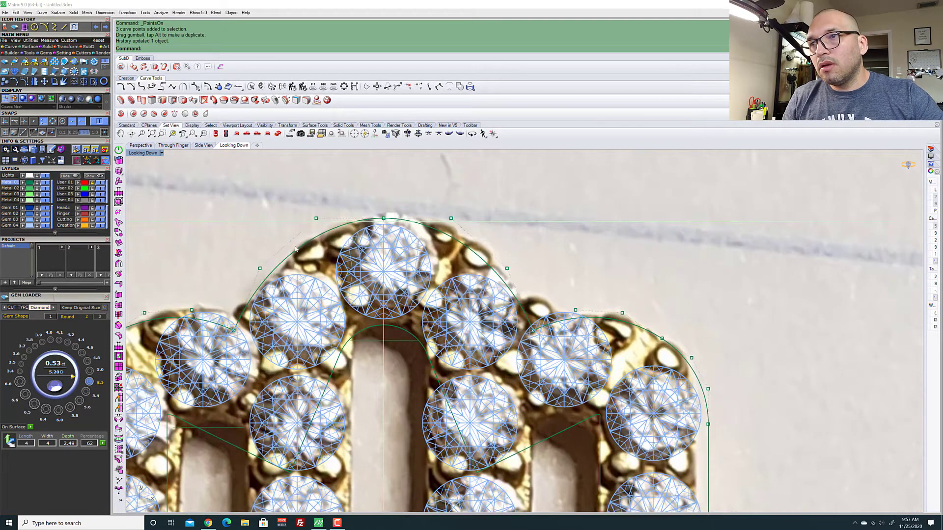
Compare the outer curve's centre arch and the notches on either side of it with the reference photo
{"action": "scroll", "coordinate": [353, 237], "scroll_direction": "down", "scroll_amount": 4}
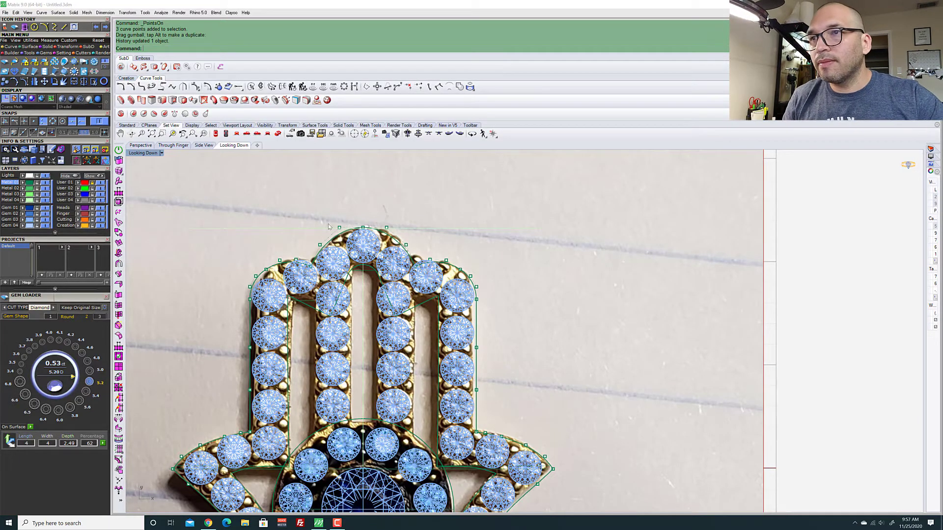
{"action": "scroll", "coordinate": [329, 226], "scroll_direction": "up", "scroll_amount": 5}
{"action": "scroll", "coordinate": [356, 226], "scroll_direction": "down", "scroll_amount": 3}
{"action": "scroll", "coordinate": [260, 286], "scroll_direction": "up", "scroll_amount": 6}
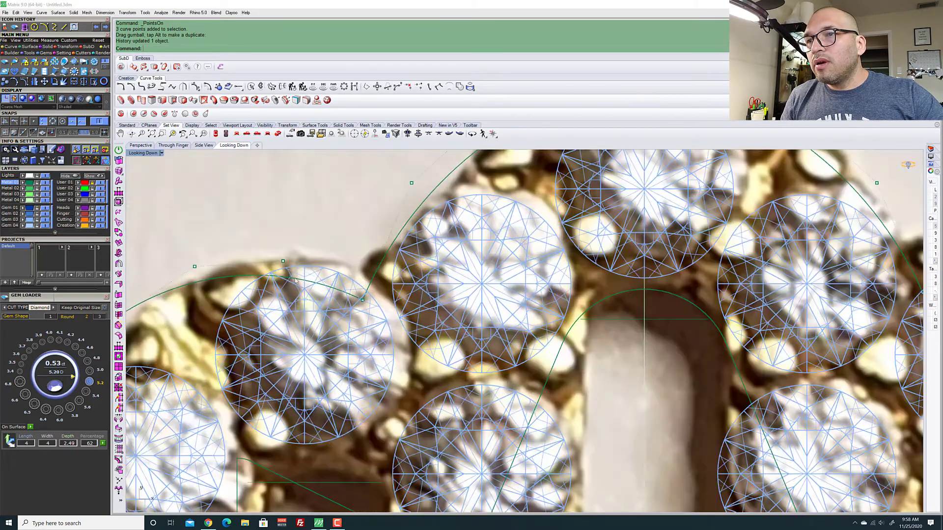
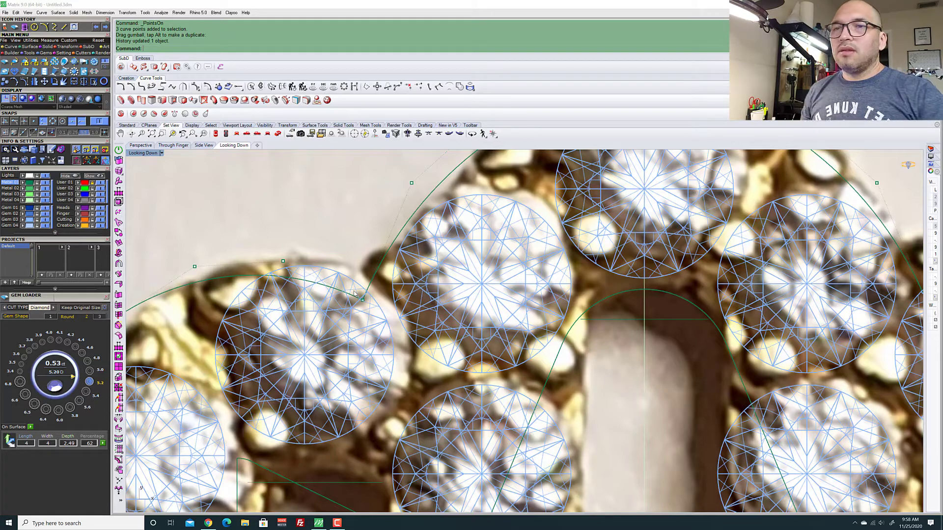
{"action": "scroll", "coordinate": [354, 294], "scroll_direction": "down", "scroll_amount": 3}
{"action": "scroll", "coordinate": [311, 259], "scroll_direction": "up", "scroll_amount": 3}
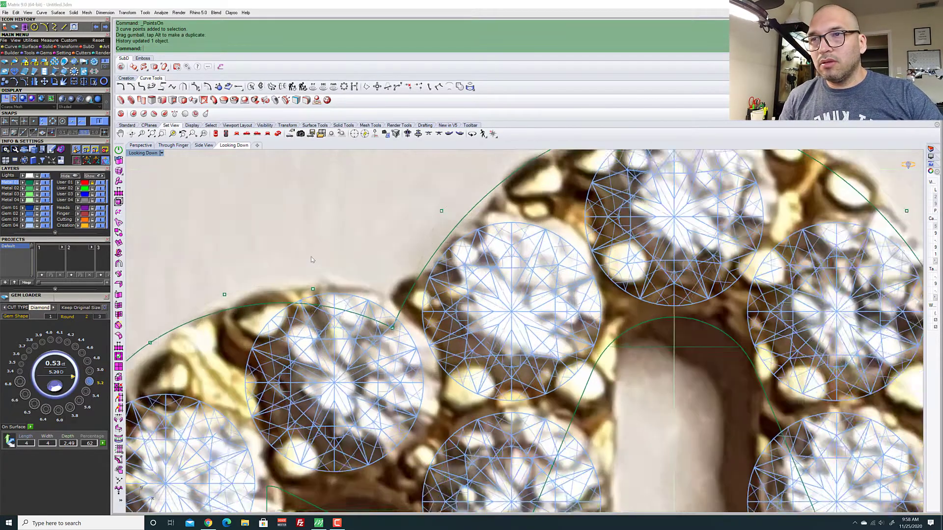
{"action": "scroll", "coordinate": [316, 253], "scroll_direction": "down", "scroll_amount": 3}
{"action": "scroll", "coordinate": [339, 254], "scroll_direction": "up", "scroll_amount": 3}
Select the two notch corner points where the centre arch meets the side arches and scale them slightly closer together
{"action": "left_click_drag", "start_coordinate": [349, 256], "coordinate": [408, 362]}
{"action": "scroll", "coordinate": [491, 315], "scroll_direction": "down", "scroll_amount": 3}
{"action": "scroll", "coordinate": [578, 269], "scroll_direction": "up", "scroll_amount": 3}
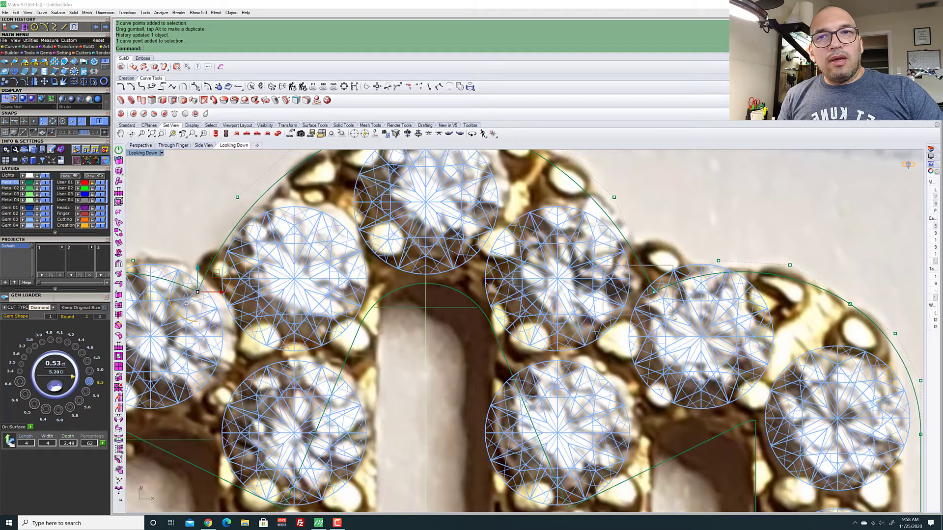
{"action": "left_click", "coordinate": [655, 290], "text": "shift"}
{"action": "scroll", "coordinate": [311, 280], "scroll_direction": "down", "scroll_amount": 3}
{"action": "scroll", "coordinate": [296, 293], "scroll_direction": "up", "scroll_amount": 4}
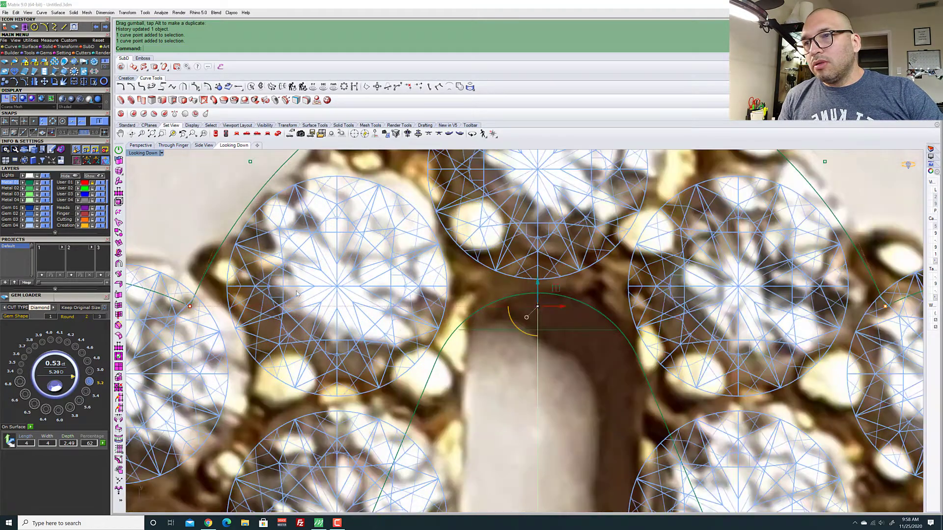
{"action": "left_click_drag", "start_coordinate": [187, 307], "coordinate": [200, 308]}
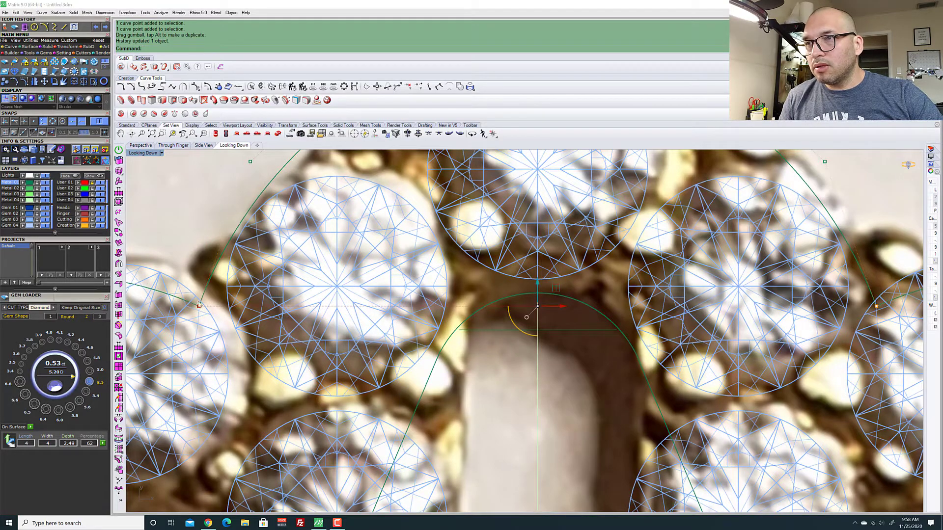
Move the two selected notch corner points of the outer curve slightly straight down
{"action": "scroll", "coordinate": [201, 307], "scroll_direction": "down", "scroll_amount": 3}
{"action": "scroll", "coordinate": [200, 308], "scroll_direction": "up", "scroll_amount": 3}
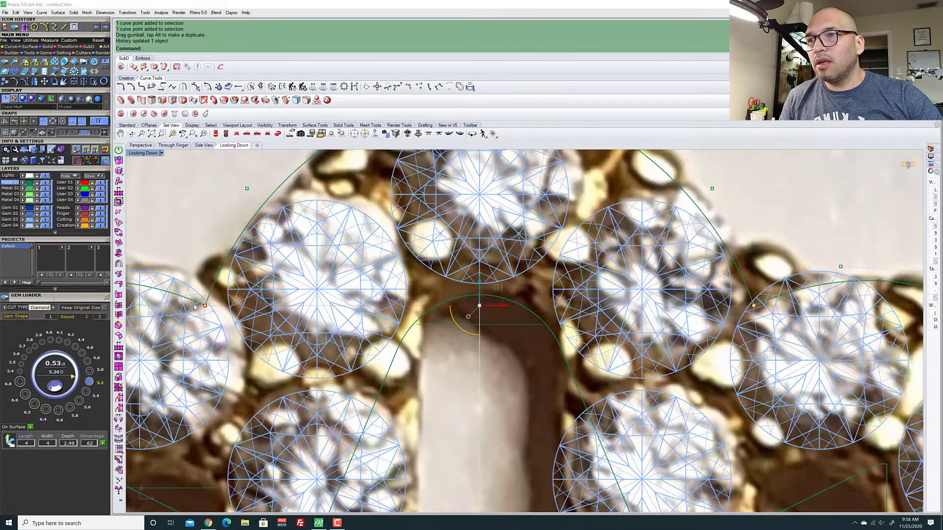
{"action": "scroll", "coordinate": [413, 271], "scroll_direction": "down", "scroll_amount": 2}
{"action": "scroll", "coordinate": [413, 272], "scroll_direction": "down", "scroll_amount": 1}
{"action": "scroll", "coordinate": [442, 270], "scroll_direction": "up", "scroll_amount": 1}
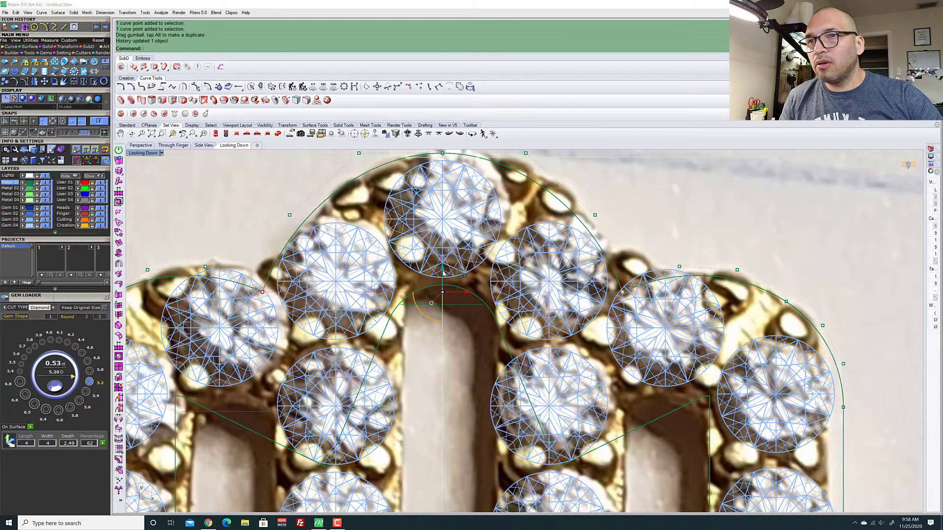
{"action": "left_click_drag", "start_coordinate": [443, 260], "coordinate": [445, 264]}
Select the mirrored side-arch points of the outer curve nearest the notches and move both straight up
{"action": "scroll", "coordinate": [445, 264], "scroll_direction": "down", "scroll_amount": 2}
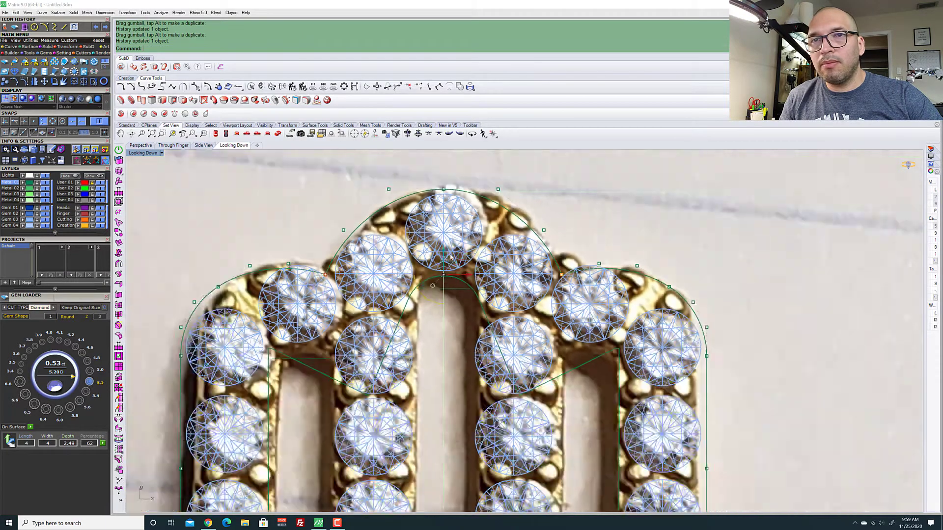
{"action": "scroll", "coordinate": [314, 235], "scroll_direction": "up", "scroll_amount": 1}
{"action": "left_click_drag", "start_coordinate": [308, 237], "coordinate": [355, 273]}
{"action": "left_click_drag", "start_coordinate": [709, 245], "coordinate": [732, 276], "text": "shift"}
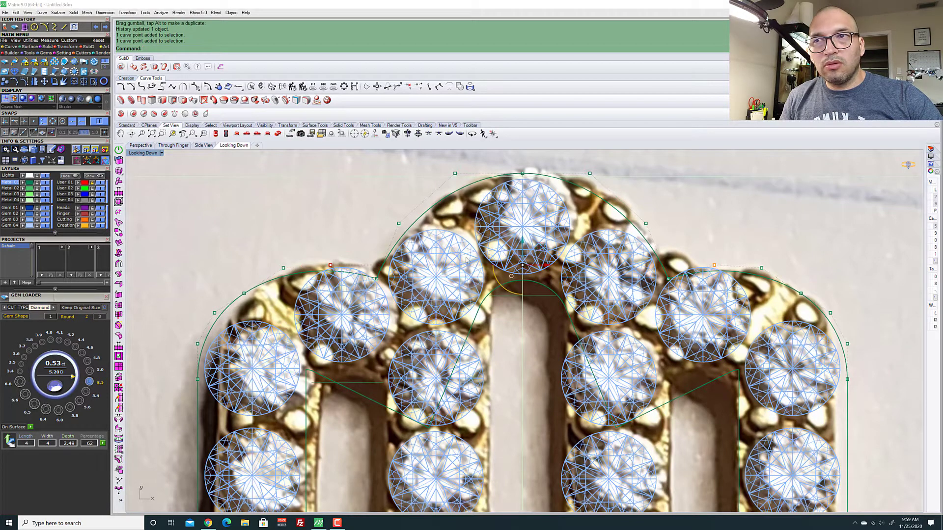
{"action": "left_click_drag", "start_coordinate": [522, 244], "coordinate": [523, 232]}
{"action": "scroll", "coordinate": [381, 222], "scroll_direction": "down", "scroll_amount": 4}
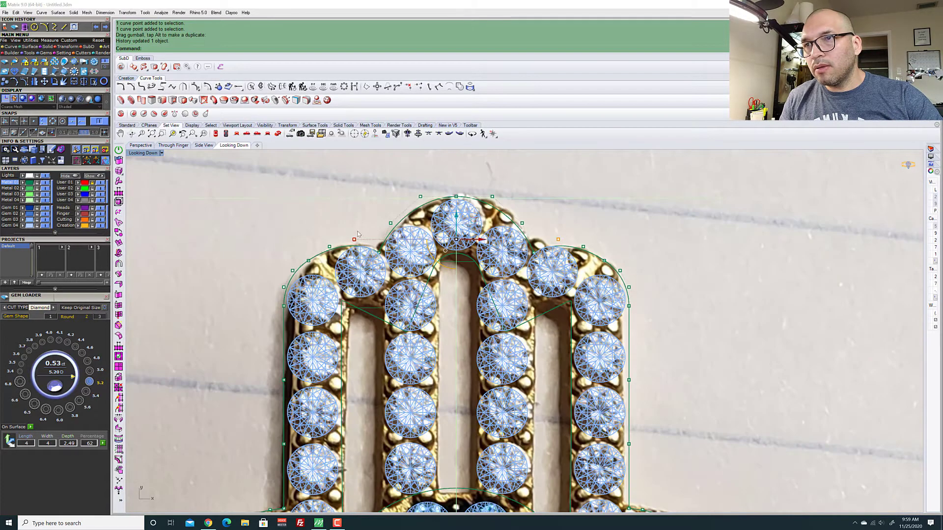
{"action": "scroll", "coordinate": [357, 231], "scroll_direction": "up", "scroll_amount": 4}
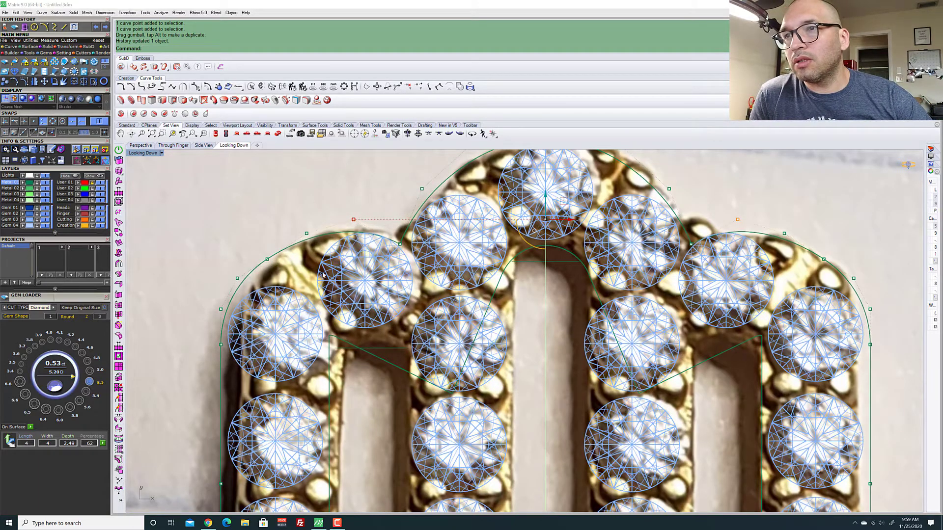
Raise the mirrored pair of control points on the outer shoulder curves slightly to fit the outline to the reference photo
{"action": "scroll", "coordinate": [266, 233], "scroll_direction": "down", "scroll_amount": 4}
{"action": "scroll", "coordinate": [265, 233], "scroll_direction": "up", "scroll_amount": 3}
{"action": "scroll", "coordinate": [266, 233], "scroll_direction": "down", "scroll_amount": 6}
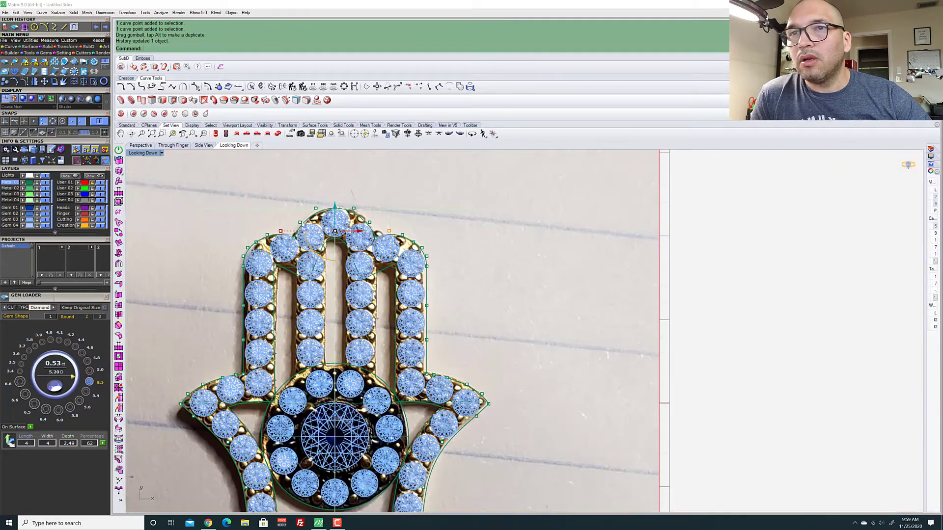
{"action": "scroll", "coordinate": [178, 292], "scroll_direction": "up", "scroll_amount": 2}
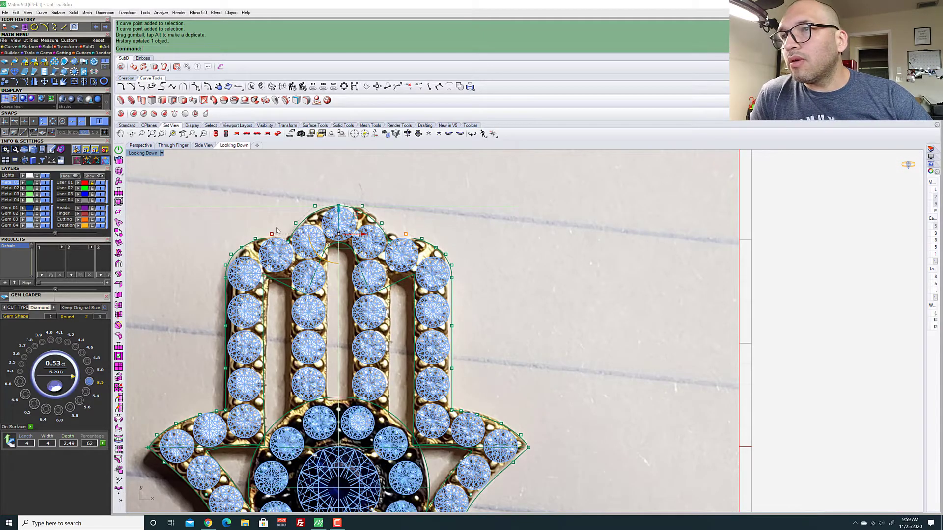
{"action": "scroll", "coordinate": [255, 239], "scroll_direction": "up", "scroll_amount": 3}
{"action": "scroll", "coordinate": [241, 253], "scroll_direction": "up", "scroll_amount": 2}
{"action": "scroll", "coordinate": [243, 265], "scroll_direction": "down", "scroll_amount": 2}
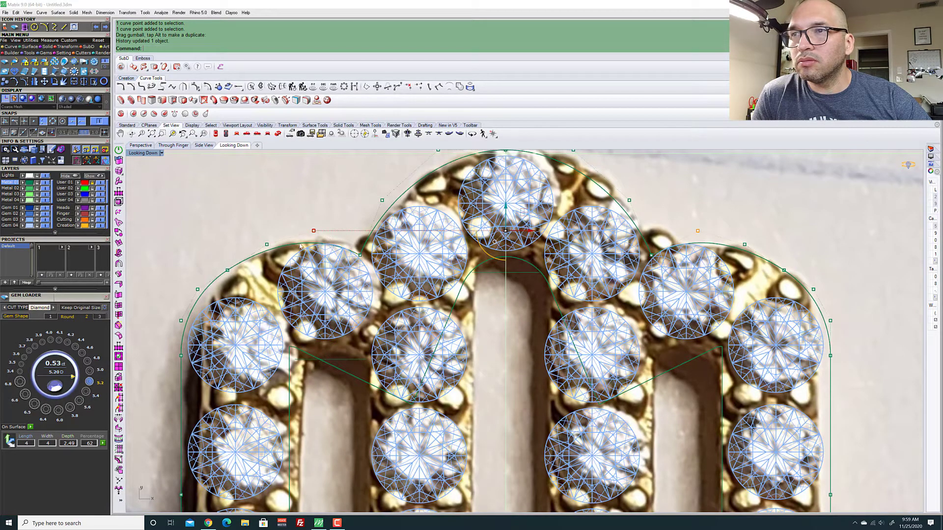
{"action": "left_click", "coordinate": [226, 271]}
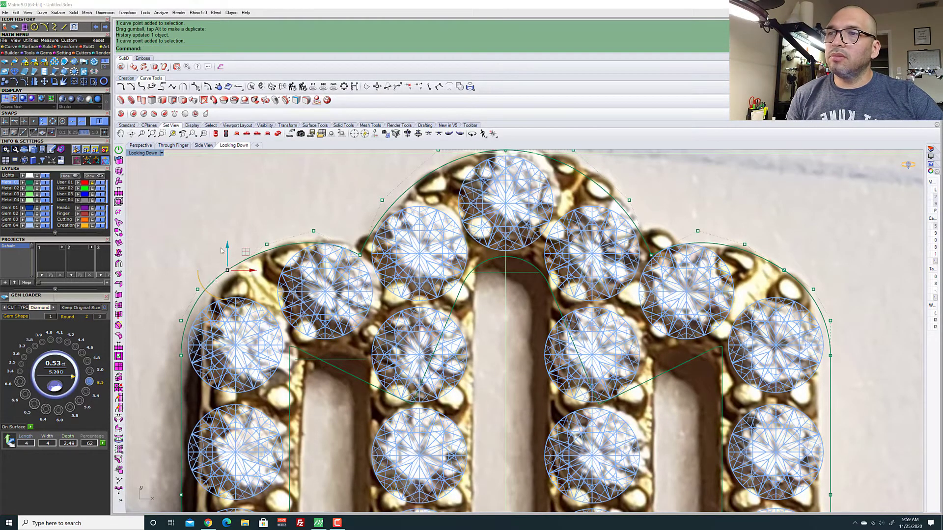
{"action": "scroll", "coordinate": [223, 265], "scroll_direction": "down", "scroll_amount": 3}
{"action": "scroll", "coordinate": [541, 261], "scroll_direction": "up", "scroll_amount": 2}
{"action": "scroll", "coordinate": [656, 255], "scroll_direction": "down", "scroll_amount": 2}
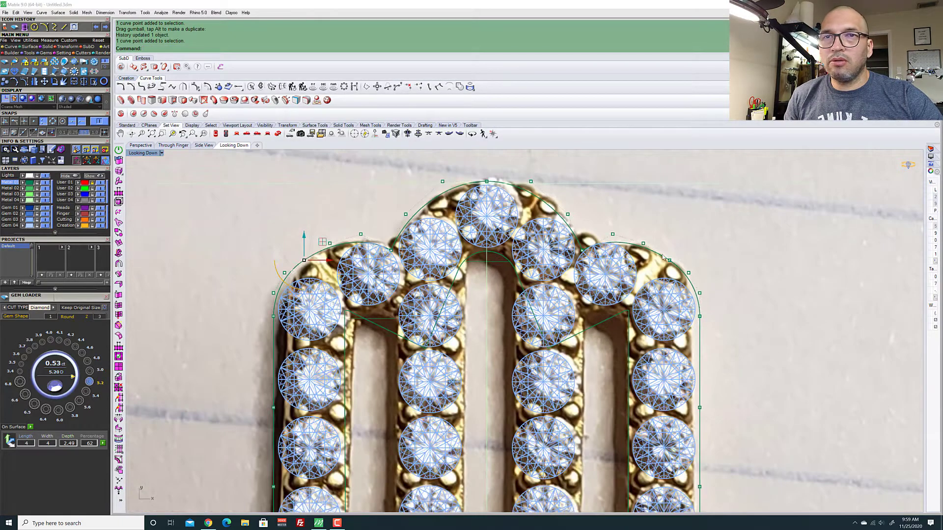
{"action": "left_click", "coordinate": [669, 259], "text": "shift"}
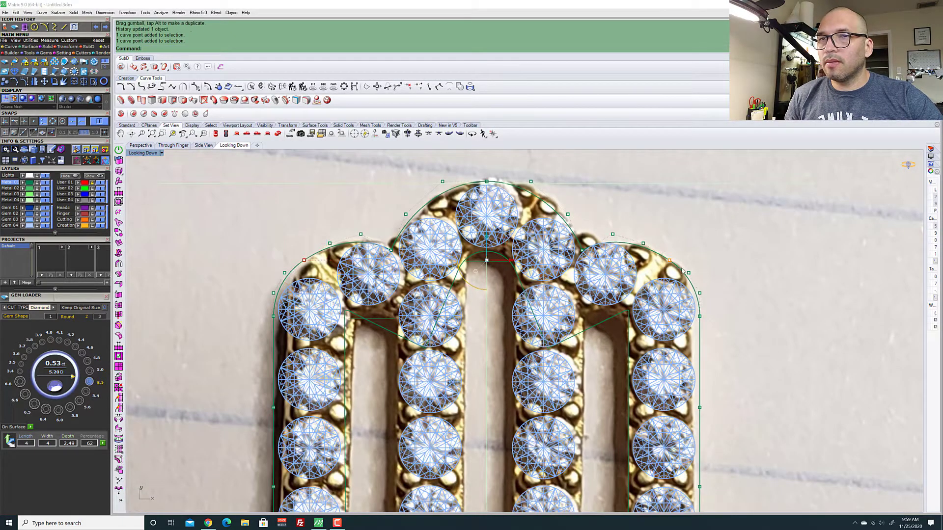
{"action": "scroll", "coordinate": [475, 241], "scroll_direction": "up", "scroll_amount": 3}
{"action": "scroll", "coordinate": [500, 260], "scroll_direction": "down", "scroll_amount": 3}
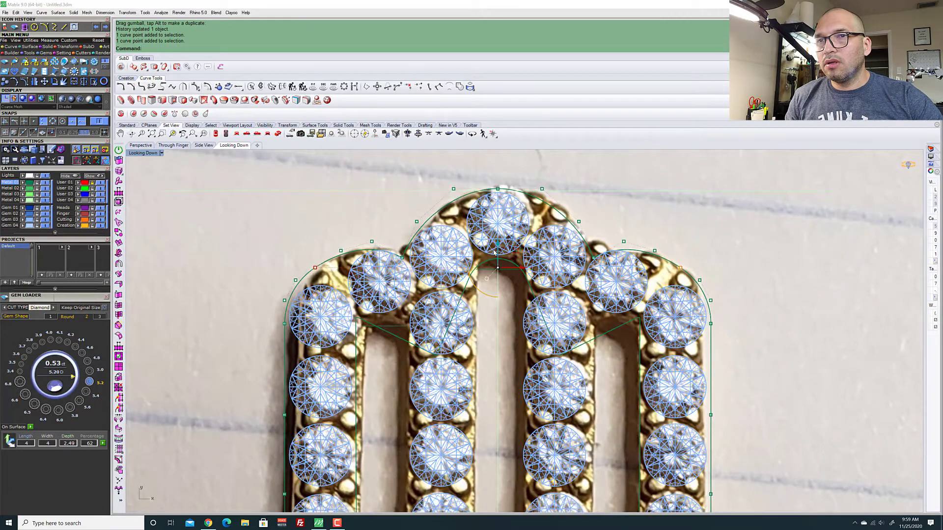
{"action": "scroll", "coordinate": [494, 252], "scroll_direction": "up", "scroll_amount": 2}
{"action": "scroll", "coordinate": [494, 252], "scroll_direction": "down", "scroll_amount": 1}
{"action": "scroll", "coordinate": [495, 252], "scroll_direction": "up", "scroll_amount": 3}
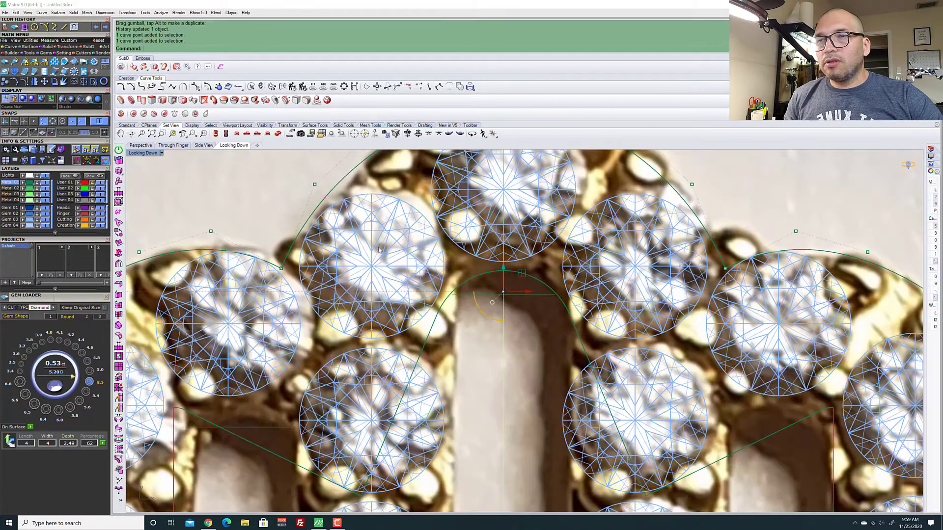
{"action": "scroll", "coordinate": [379, 251], "scroll_direction": "down", "scroll_amount": 3}
{"action": "scroll", "coordinate": [389, 307], "scroll_direction": "up", "scroll_amount": 5}
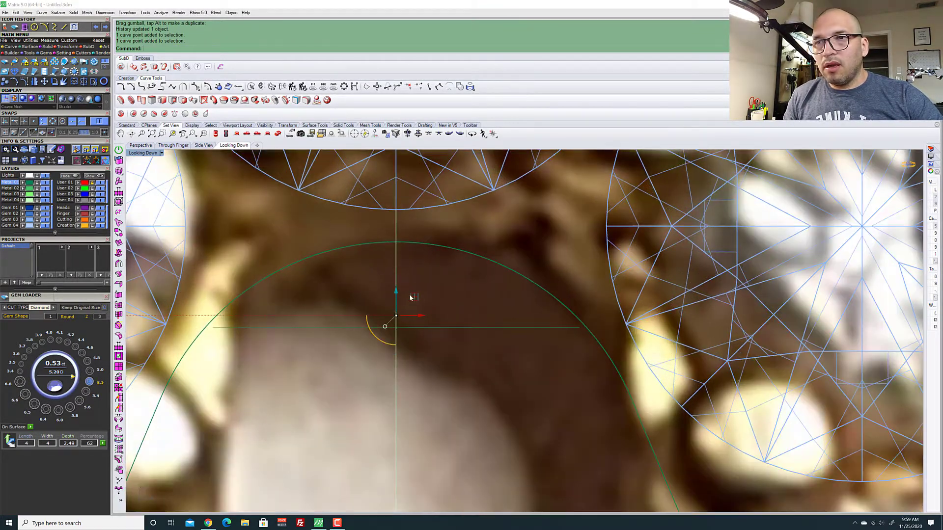
{"action": "scroll", "coordinate": [393, 302], "scroll_direction": "down", "scroll_amount": 6}
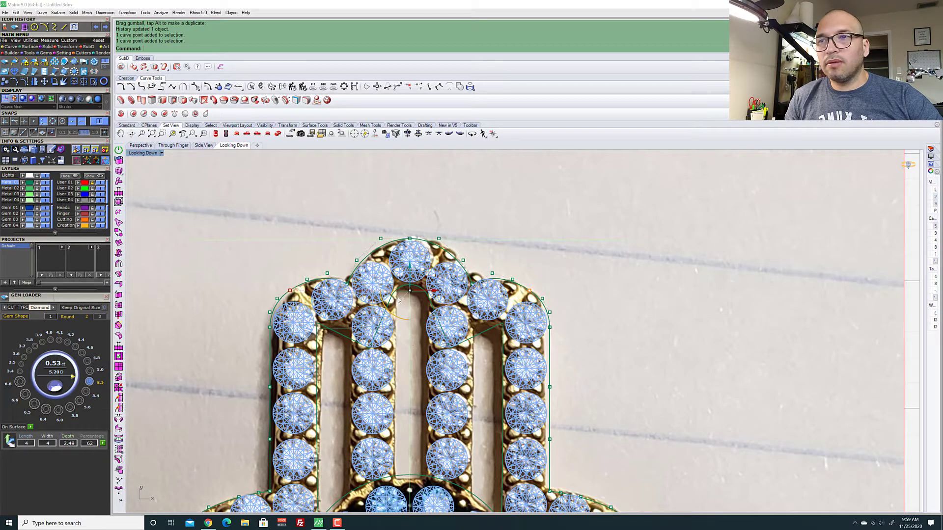
{"action": "scroll", "coordinate": [411, 267], "scroll_direction": "up", "scroll_amount": 3}
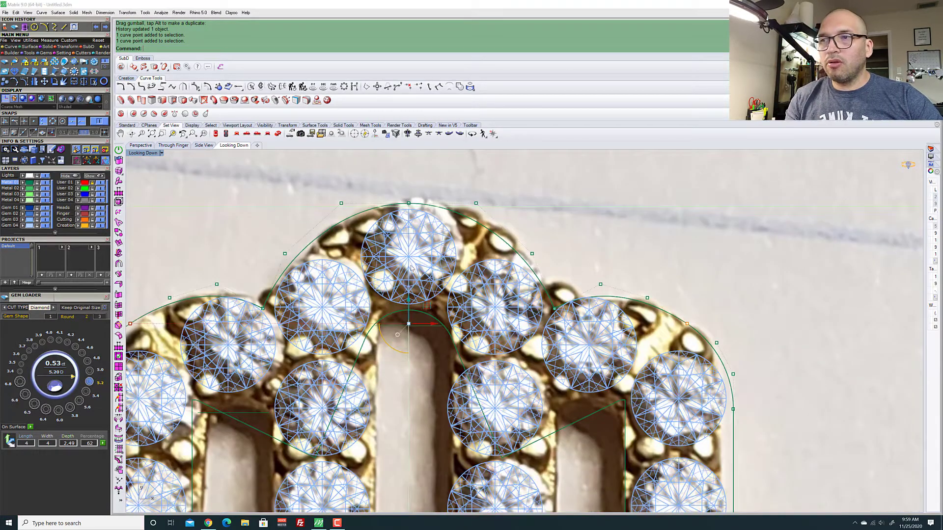
{"action": "scroll", "coordinate": [472, 296], "scroll_direction": "down", "scroll_amount": 5}
{"action": "scroll", "coordinate": [471, 296], "scroll_direction": "up", "scroll_amount": 3}
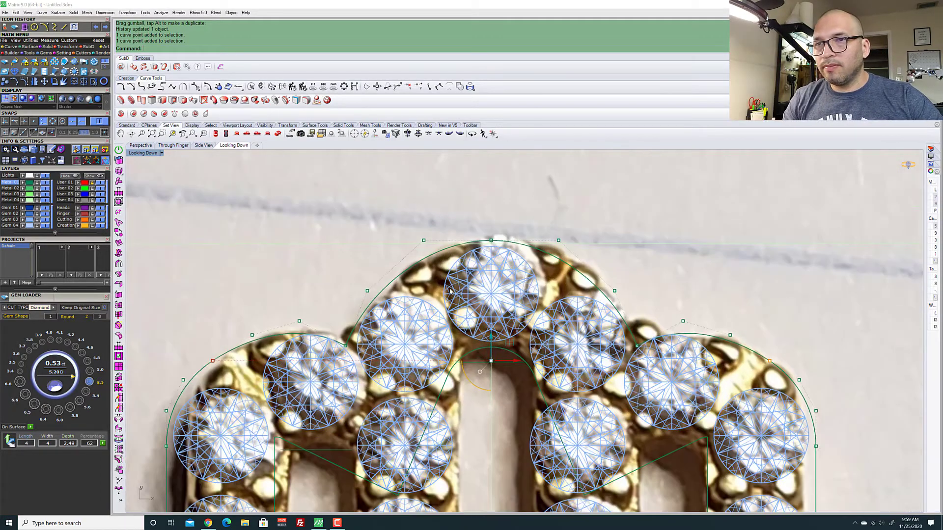
{"action": "scroll", "coordinate": [346, 312], "scroll_direction": "down", "scroll_amount": 4}
{"action": "scroll", "coordinate": [472, 321], "scroll_direction": "up", "scroll_amount": 4}
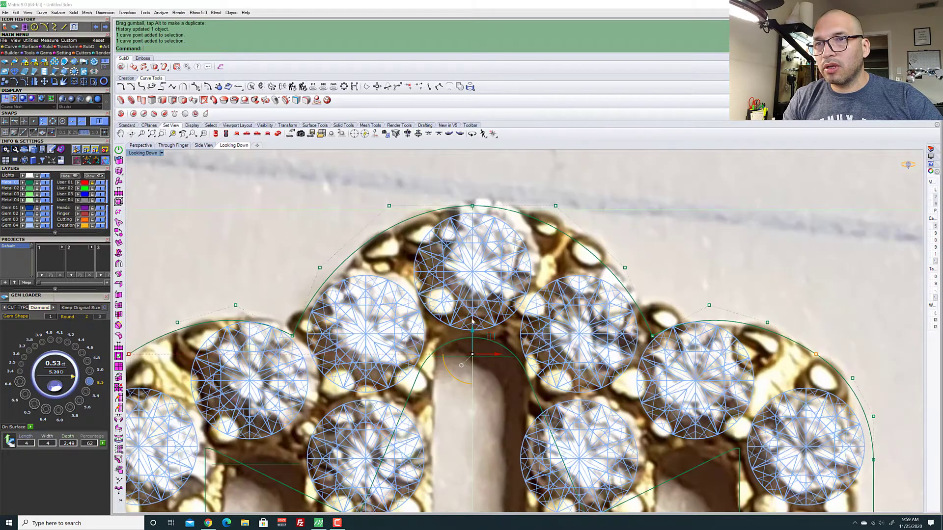
{"action": "left_click_drag", "start_coordinate": [472, 330], "coordinate": [473, 325]}
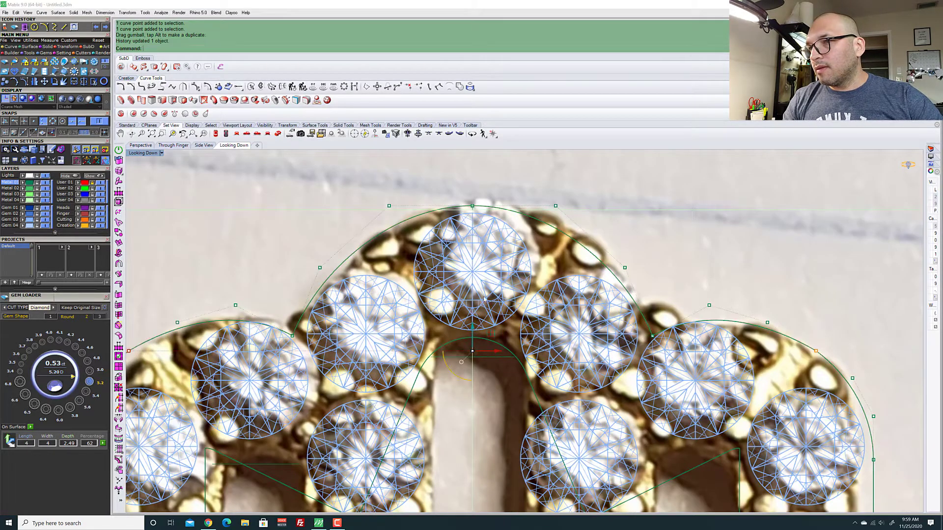
Raise the next mirrored pair of outline control points, one closer to the centre on each shoulder, by a small amount
{"action": "scroll", "coordinate": [493, 273], "scroll_direction": "down", "scroll_amount": 4}
{"action": "scroll", "coordinate": [323, 291], "scroll_direction": "up", "scroll_amount": 3}
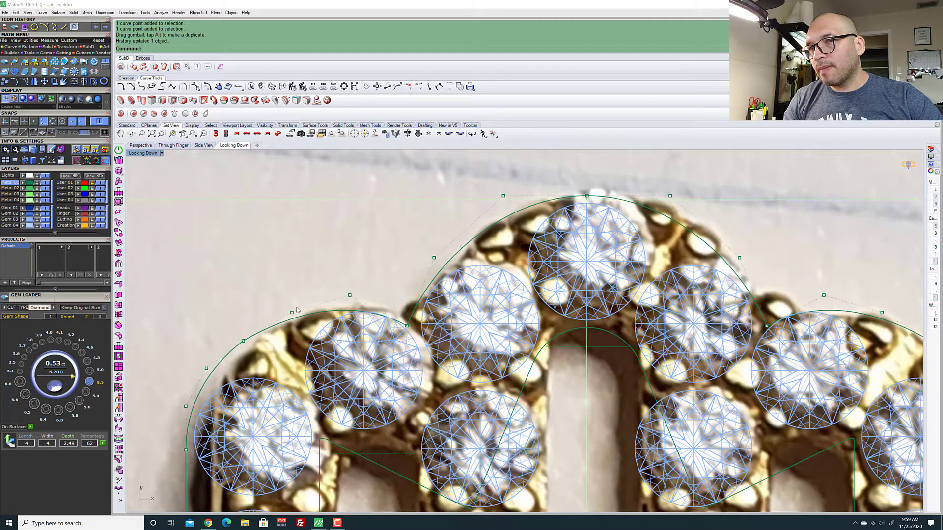
{"action": "left_click", "coordinate": [292, 313]}
{"action": "scroll", "coordinate": [283, 288], "scroll_direction": "down", "scroll_amount": 4}
{"action": "left_click", "coordinate": [540, 298], "text": "shift"}
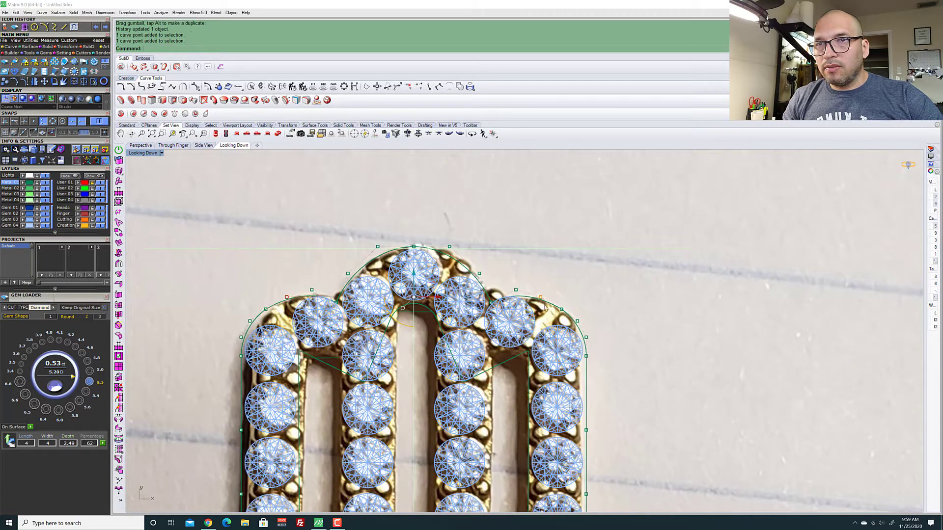
{"action": "scroll", "coordinate": [412, 294], "scroll_direction": "up", "scroll_amount": 4}
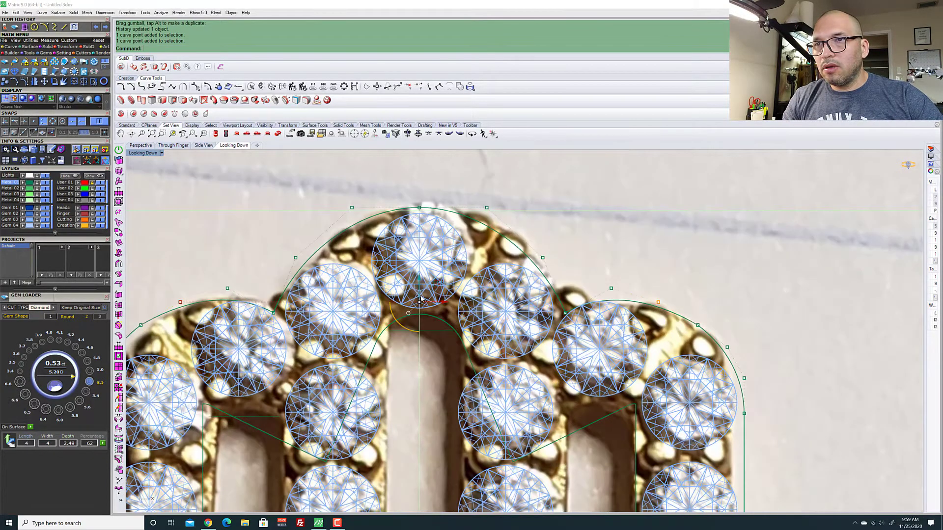
{"action": "scroll", "coordinate": [420, 285], "scroll_direction": "down", "scroll_amount": 2}
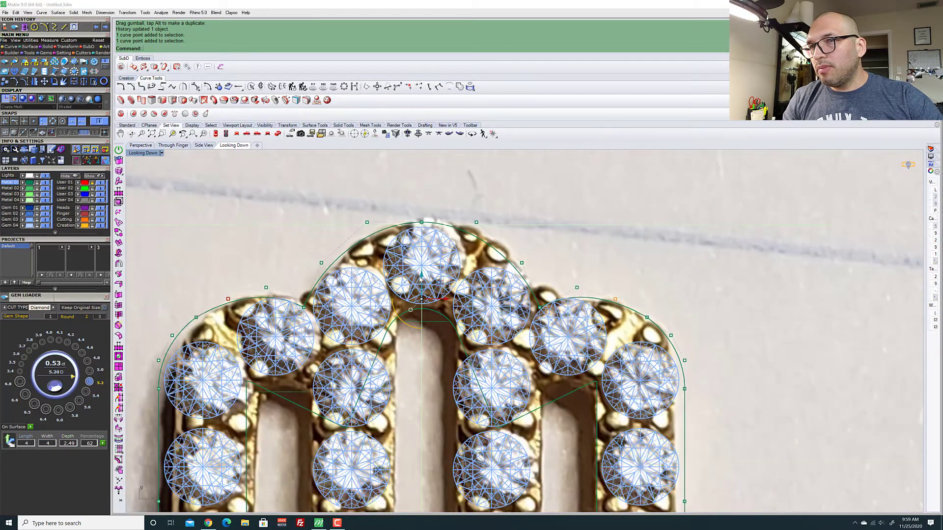
{"action": "left_click_drag", "start_coordinate": [422, 277], "coordinate": [423, 276]}
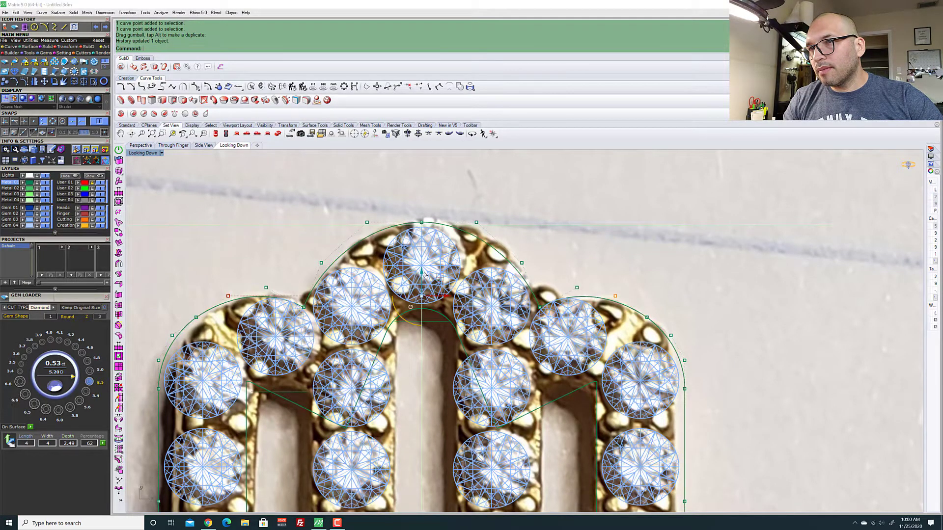
Hide the User 01 layer that holds the reference photo
{"action": "scroll", "coordinate": [388, 260], "scroll_direction": "down", "scroll_amount": 4}
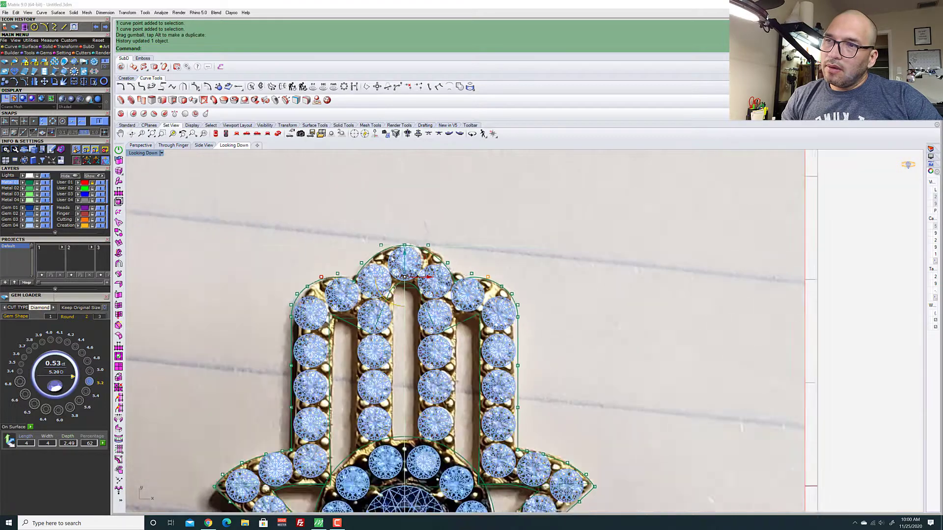
{"action": "left_click", "coordinate": [99, 182]}
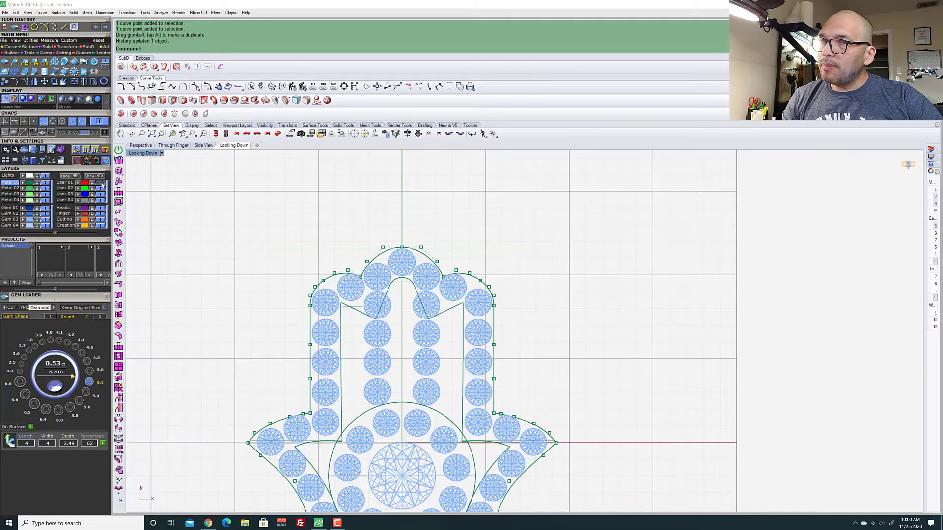
{"action": "scroll", "coordinate": [312, 278], "scroll_direction": "up", "scroll_amount": 2}
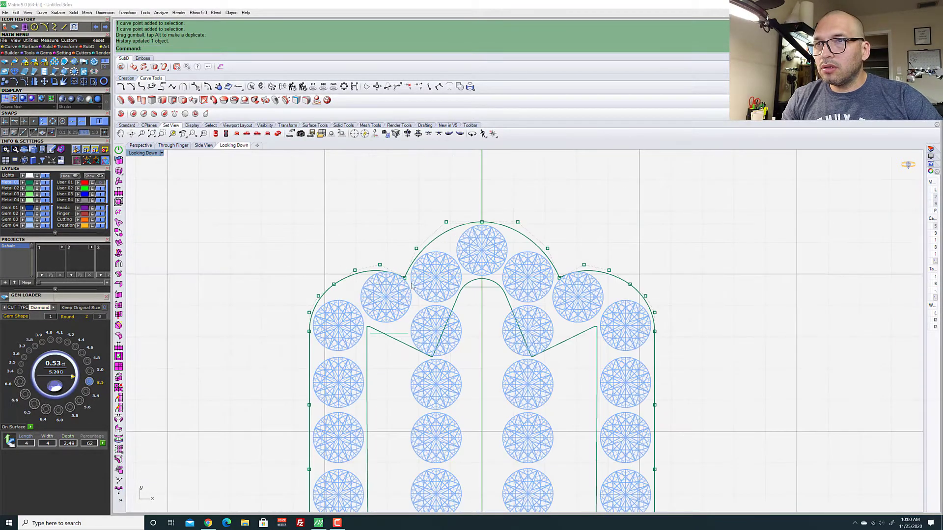
Nudge the mirrored control points at the outer bend of both shoulders up slightly, and turn off the outline's control points
{"action": "left_click", "coordinate": [266, 285]}
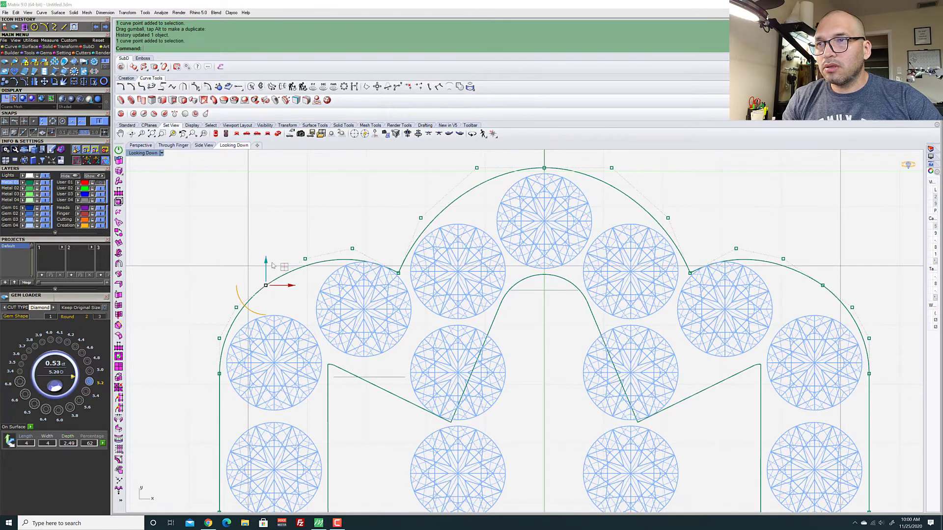
{"action": "scroll", "coordinate": [267, 277], "scroll_direction": "down", "scroll_amount": 3}
{"action": "scroll", "coordinate": [289, 258], "scroll_direction": "up", "scroll_amount": 2}
{"action": "scroll", "coordinate": [289, 257], "scroll_direction": "up", "scroll_amount": 1}
{"action": "scroll", "coordinate": [473, 255], "scroll_direction": "down", "scroll_amount": 3}
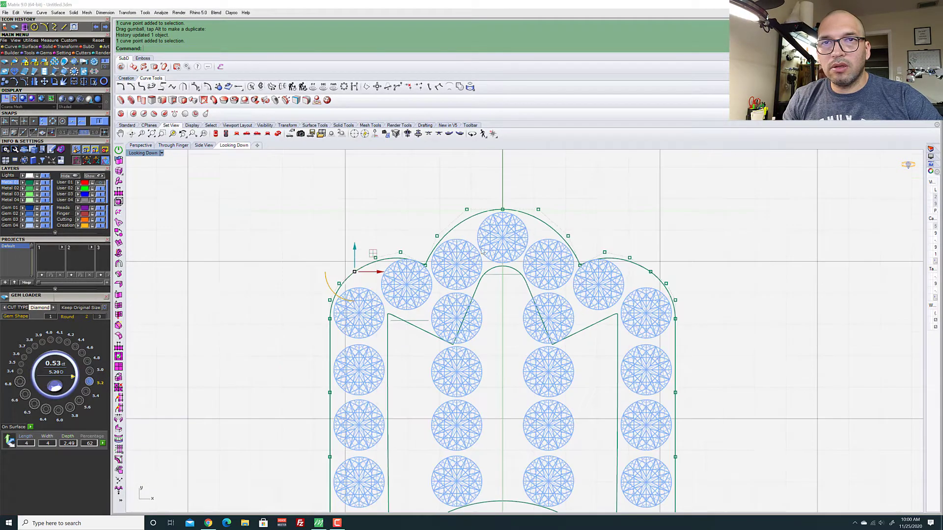
{"action": "left_click", "coordinate": [650, 271], "text": "shift"}
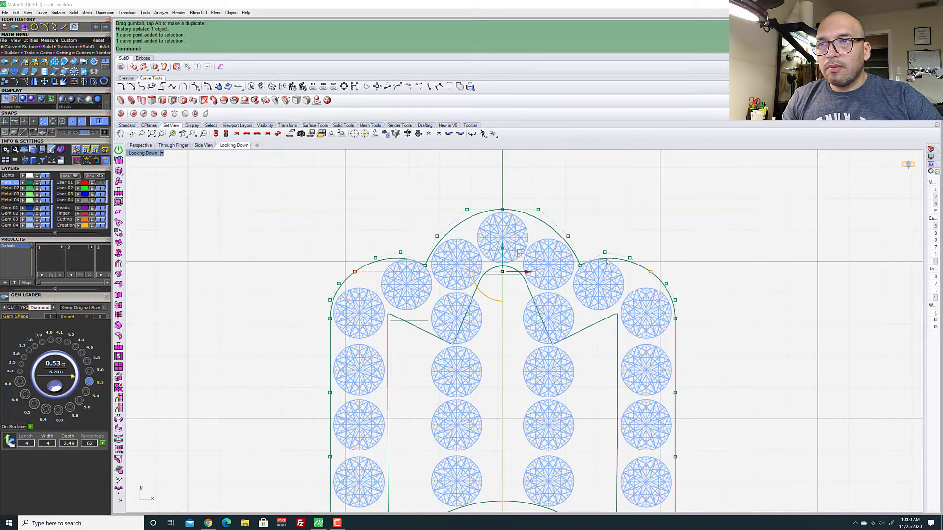
{"action": "scroll", "coordinate": [467, 243], "scroll_direction": "up", "scroll_amount": 3}
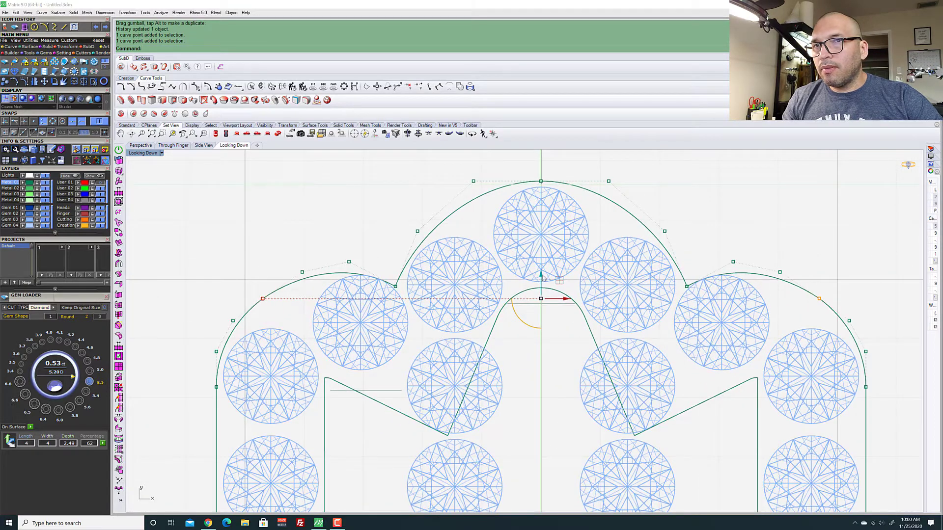
{"action": "left_click_drag", "start_coordinate": [542, 276], "coordinate": [541, 277]}
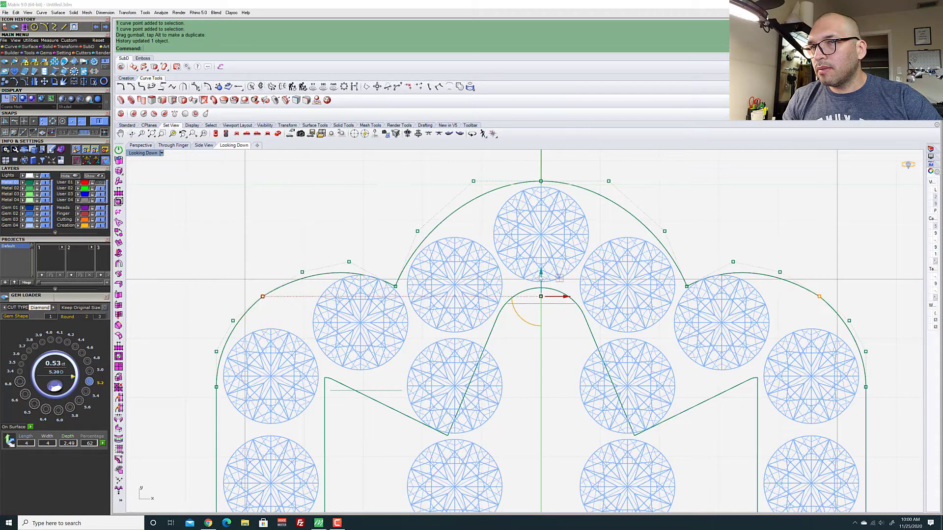
{"action": "scroll", "coordinate": [294, 312], "scroll_direction": "down", "scroll_amount": 5}
{"action": "scroll", "coordinate": [291, 310], "scroll_direction": "down", "scroll_amount": 3}
{"action": "key", "text": "Escape"}
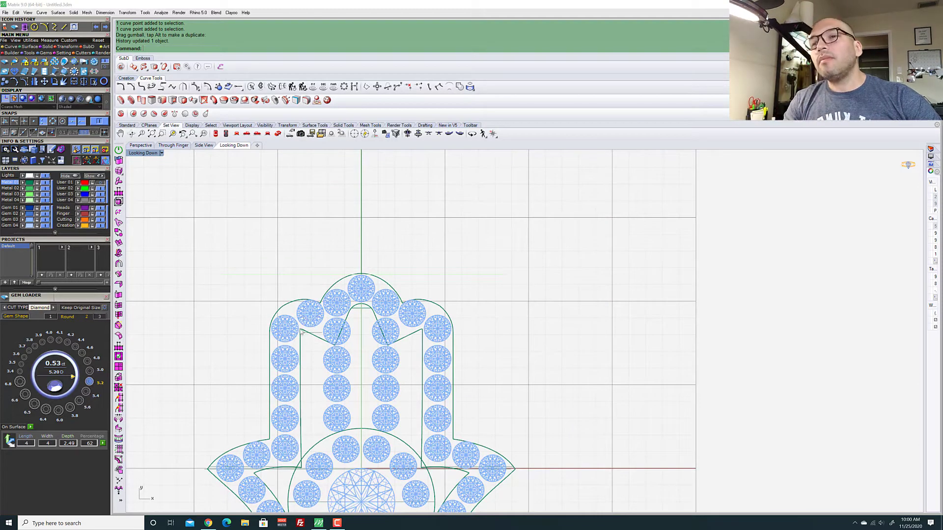
Move the short horizontal line below the left shoulder gem sideways so its left end meets the inner vertical curve
{"action": "scroll", "coordinate": [302, 324], "scroll_direction": "down", "scroll_amount": 3}
{"action": "scroll", "coordinate": [300, 371], "scroll_direction": "up", "scroll_amount": 5}
{"action": "scroll", "coordinate": [300, 370], "scroll_direction": "down", "scroll_amount": 3}
{"action": "scroll", "coordinate": [304, 353], "scroll_direction": "up", "scroll_amount": 6}
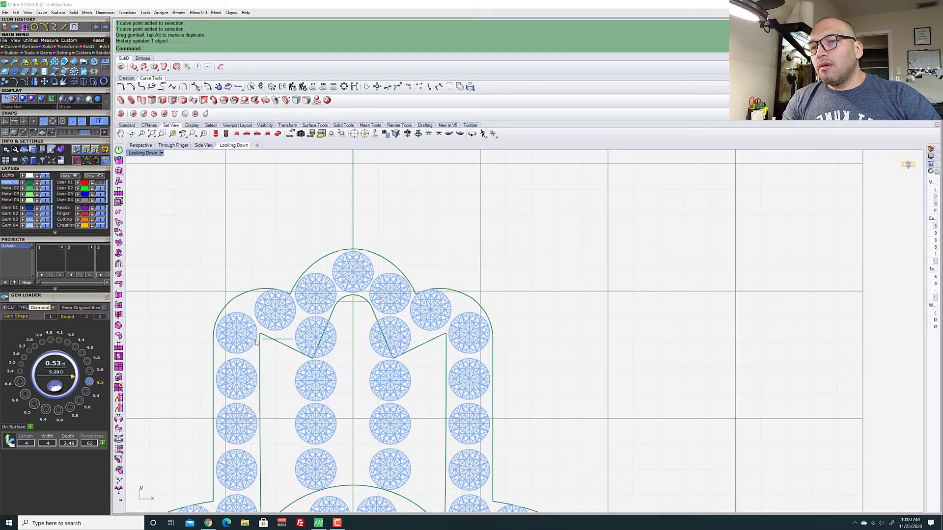
{"action": "left_click", "coordinate": [314, 335]}
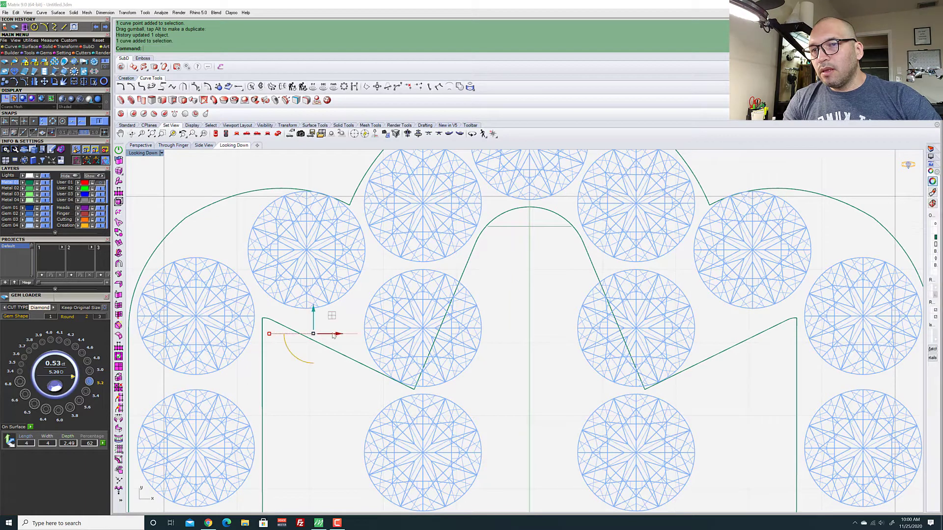
{"action": "left_click_drag", "start_coordinate": [336, 338], "coordinate": [329, 339]}
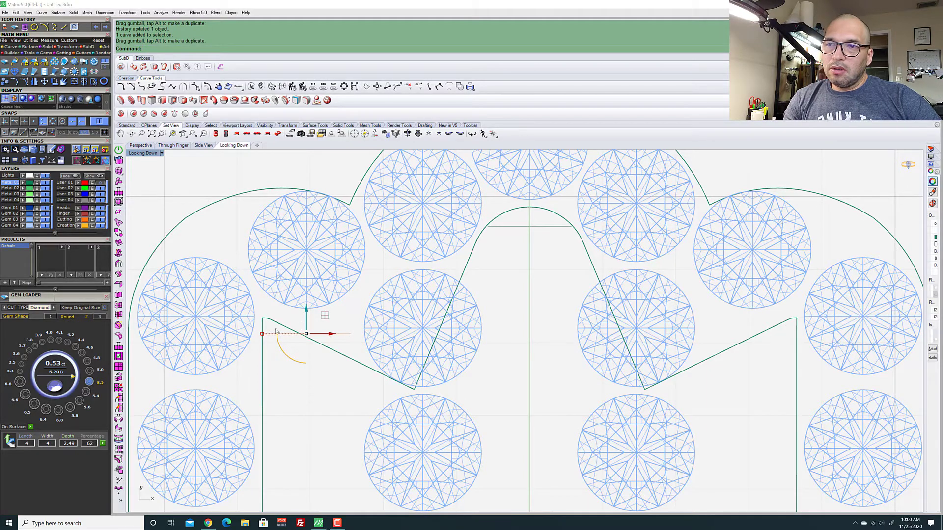
Scale the short horizontal line slightly along its length so its left end reaches the inner vertical curve, and deselect it
{"action": "scroll", "coordinate": [320, 234], "scroll_direction": "down", "scroll_amount": 5}
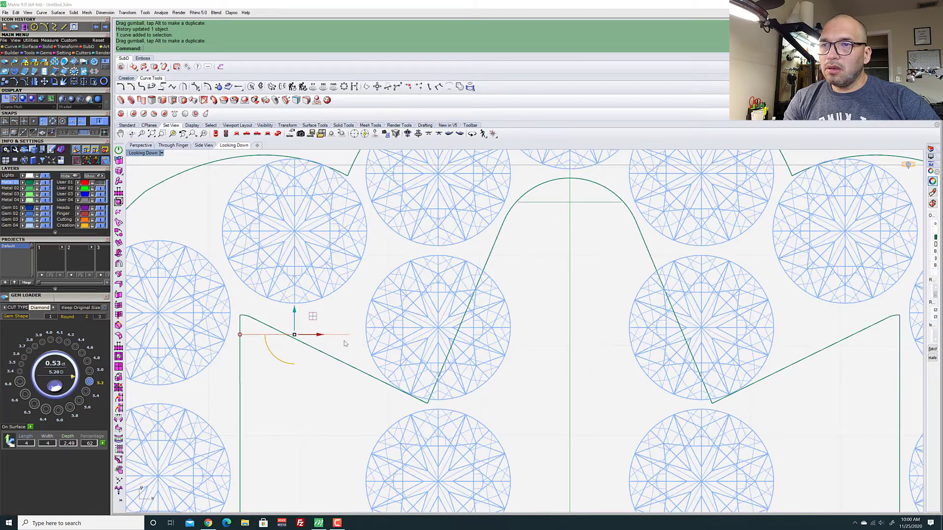
{"action": "left_click", "coordinate": [235, 307]}
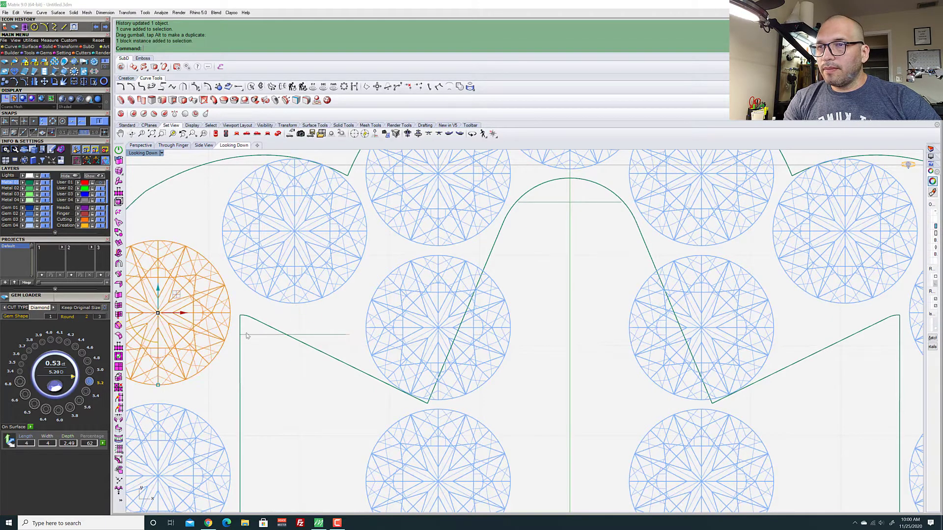
{"action": "scroll", "coordinate": [255, 301], "scroll_direction": "down", "scroll_amount": 9}
{"action": "scroll", "coordinate": [251, 311], "scroll_direction": "up", "scroll_amount": 9}
{"action": "left_click", "coordinate": [255, 319]}
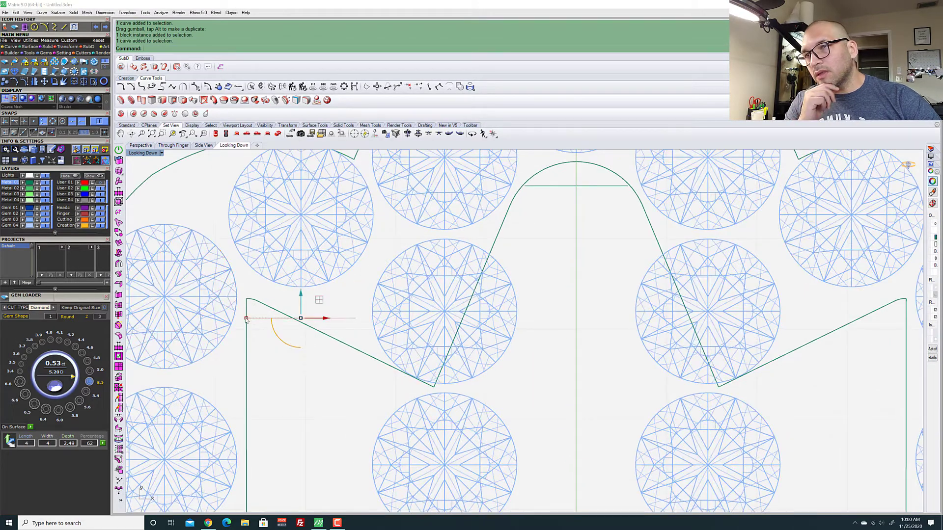
{"action": "left_click_drag", "start_coordinate": [245, 318], "coordinate": [243, 319]}
{"action": "left_click", "coordinate": [277, 391]}
{"action": "scroll", "coordinate": [226, 306], "scroll_direction": "down", "scroll_amount": 12}
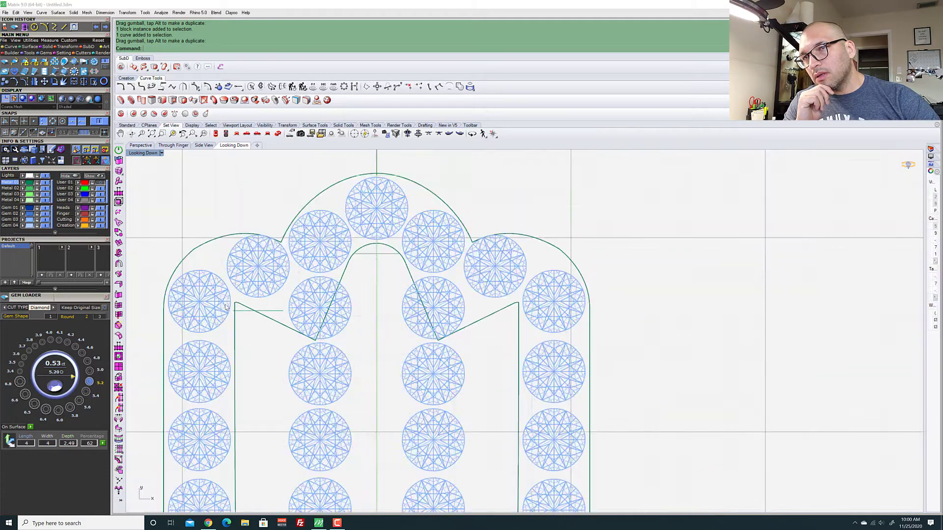
Examine the inner outline and the short horizontal lines around the upper finger gems, against the pendant's overall shape
{"action": "scroll", "coordinate": [226, 307], "scroll_direction": "up", "scroll_amount": 5}
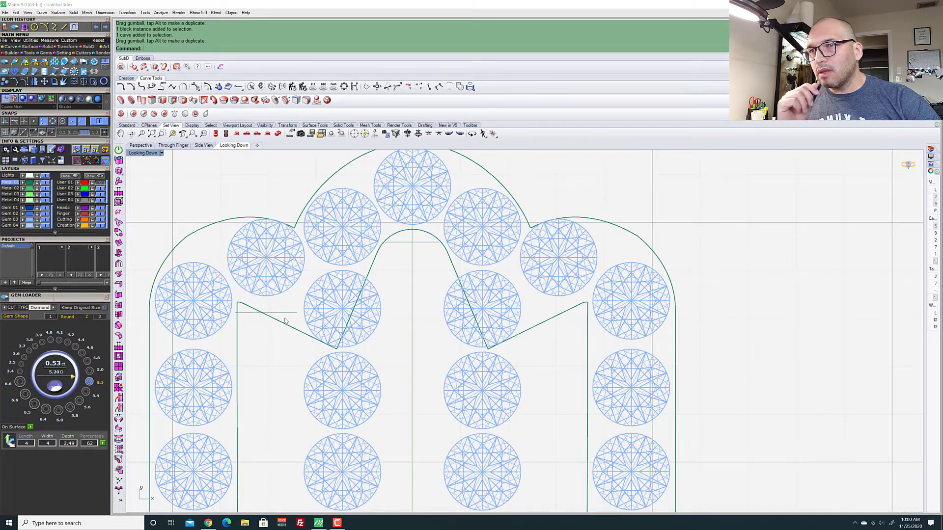
{"action": "scroll", "coordinate": [301, 295], "scroll_direction": "down", "scroll_amount": 8}
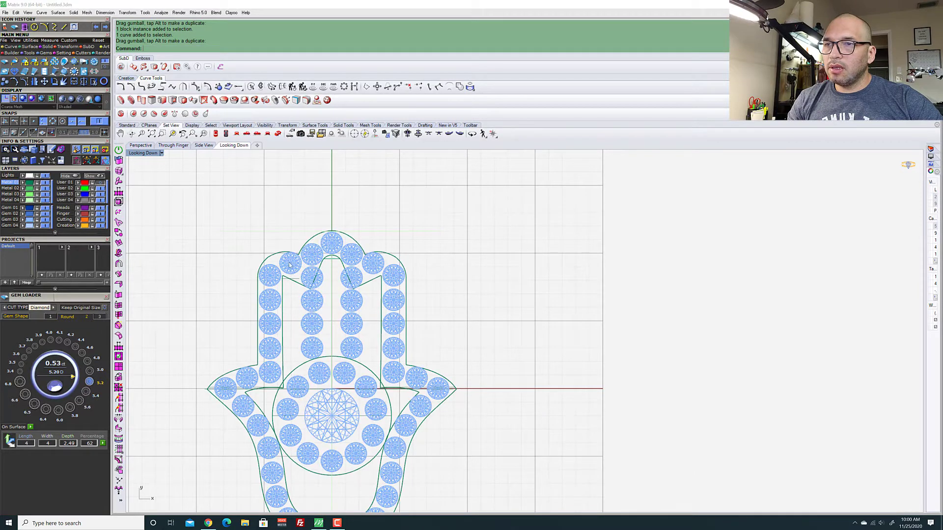
{"action": "scroll", "coordinate": [281, 310], "scroll_direction": "up", "scroll_amount": 4}
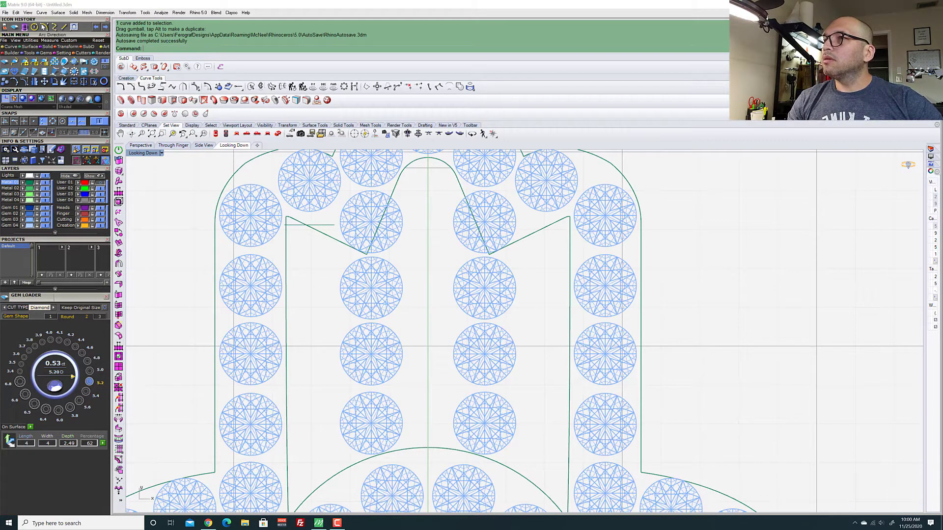
{"action": "scroll", "coordinate": [347, 224], "scroll_direction": "down", "scroll_amount": 3}
{"action": "scroll", "coordinate": [452, 224], "scroll_direction": "up", "scroll_amount": 2}
{"action": "scroll", "coordinate": [432, 228], "scroll_direction": "down", "scroll_amount": 3}
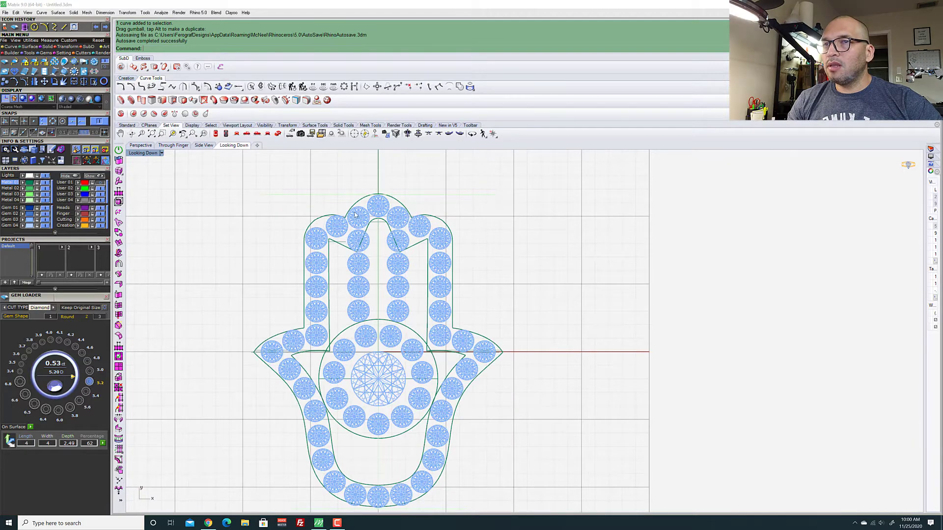
{"action": "scroll", "coordinate": [343, 219], "scroll_direction": "up", "scroll_amount": 5}
{"action": "scroll", "coordinate": [307, 239], "scroll_direction": "down", "scroll_amount": 2}
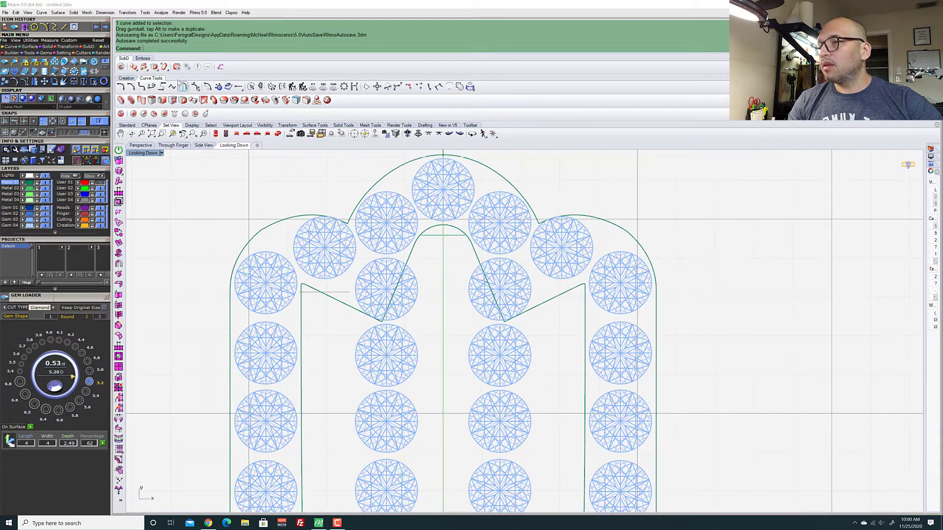
Draw a vertical line from the inner end of the short horizontal line below the left shoulder gem down past the central circle's edge
{"action": "left_click", "coordinate": [65, 26]}
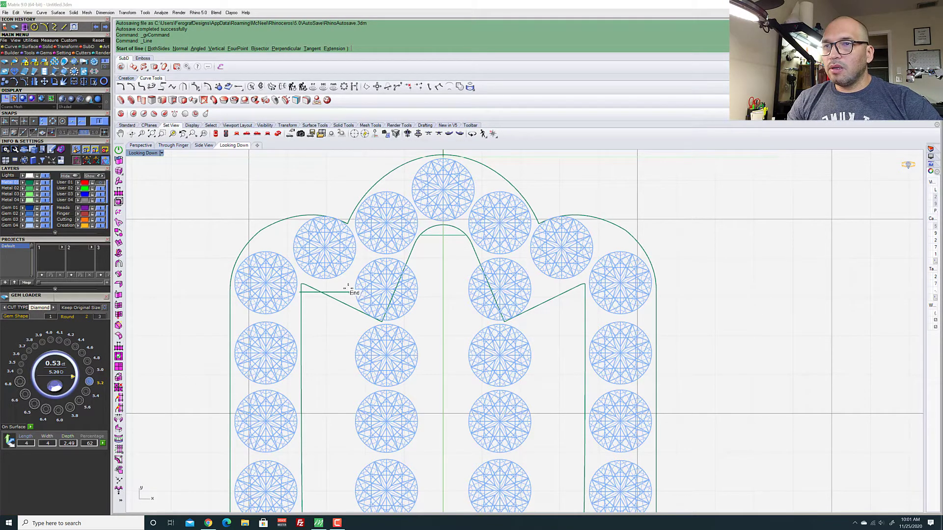
{"action": "left_click", "coordinate": [349, 289]}
{"action": "scroll", "coordinate": [351, 295], "scroll_direction": "down", "scroll_amount": 4}
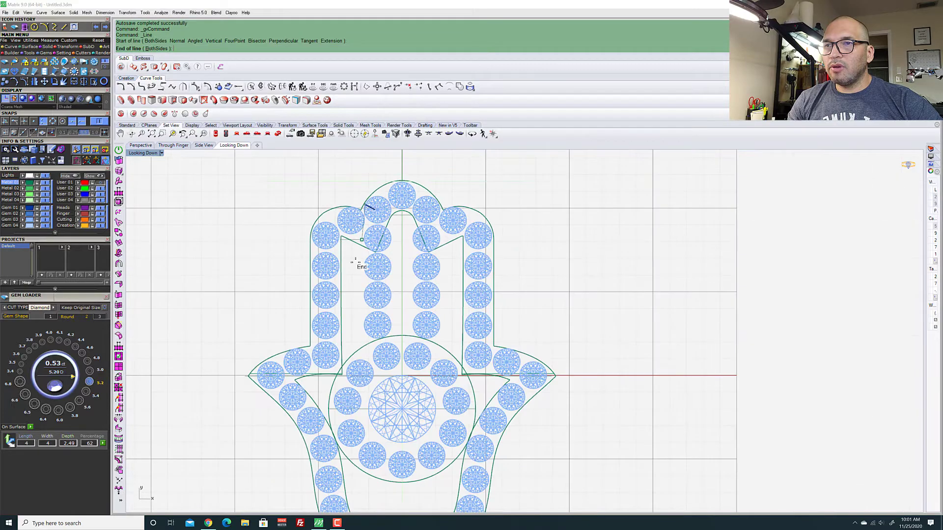
{"action": "scroll", "coordinate": [362, 347], "scroll_direction": "up", "scroll_amount": 3}
{"action": "scroll", "coordinate": [362, 349], "scroll_direction": "up", "scroll_amount": 4}
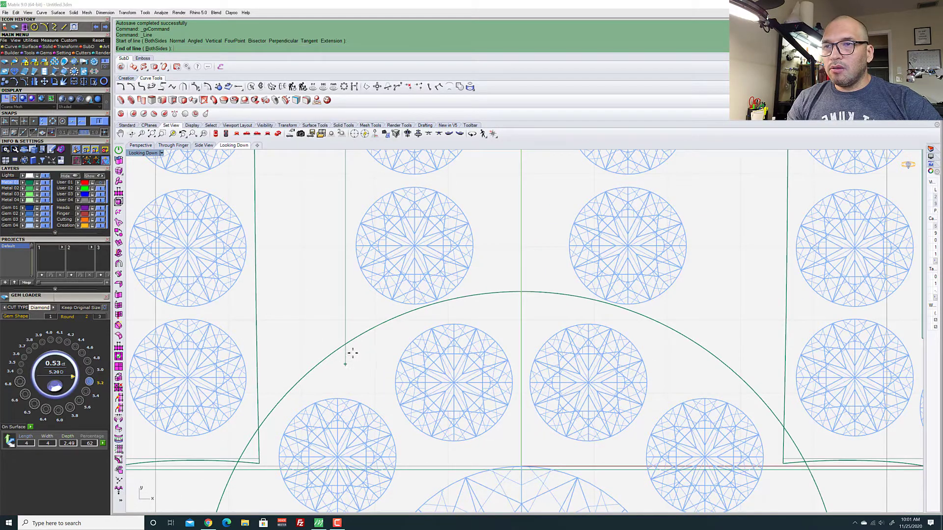
{"action": "left_click", "coordinate": [346, 353]}
{"action": "scroll", "coordinate": [350, 361], "scroll_direction": "down", "scroll_amount": 5}
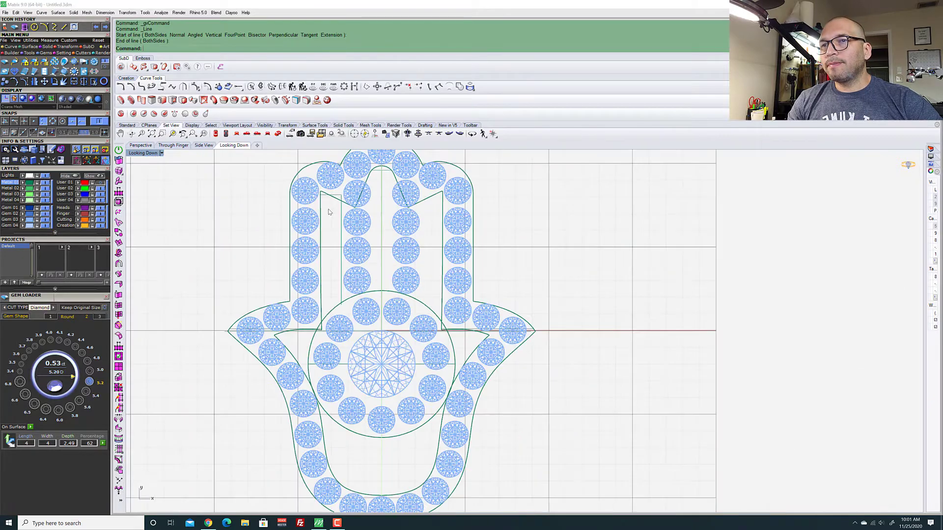
{"action": "scroll", "coordinate": [331, 172], "scroll_direction": "up", "scroll_amount": 3}
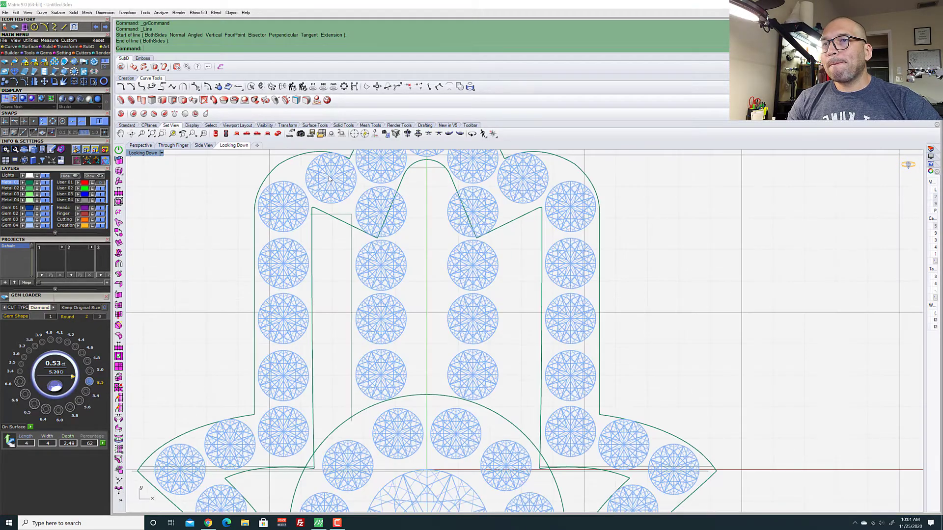
Show the User 01 layer and compare the finger slot lines with the reference photo
{"action": "left_click", "coordinate": [93, 182]}
{"action": "scroll", "coordinate": [351, 215], "scroll_direction": "up", "scroll_amount": 4}
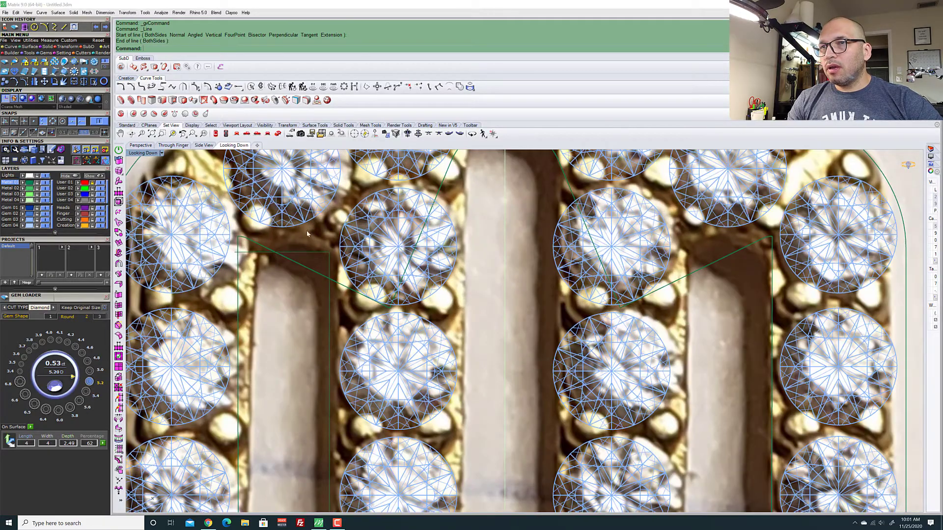
{"action": "scroll", "coordinate": [338, 234], "scroll_direction": "down", "scroll_amount": 5}
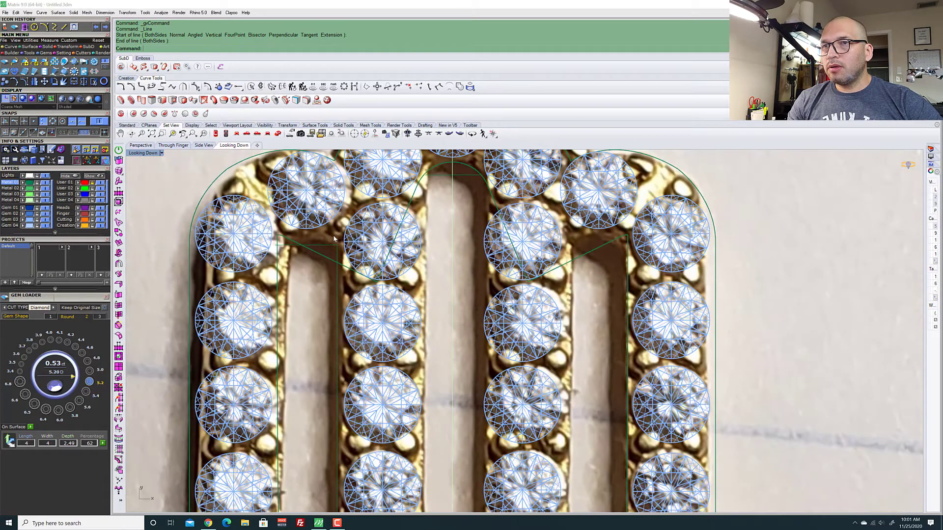
{"action": "scroll", "coordinate": [355, 193], "scroll_direction": "up", "scroll_amount": 3}
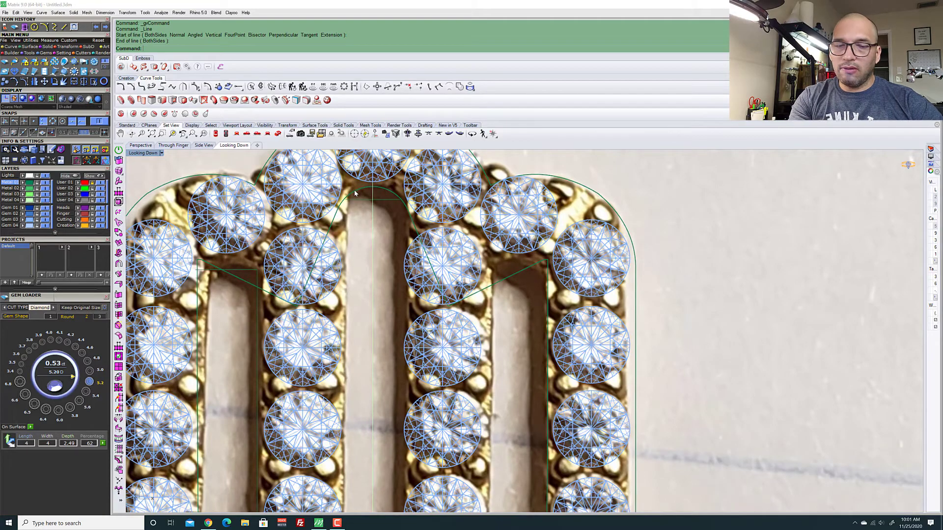
{"action": "scroll", "coordinate": [355, 193], "scroll_direction": "up", "scroll_amount": 4}
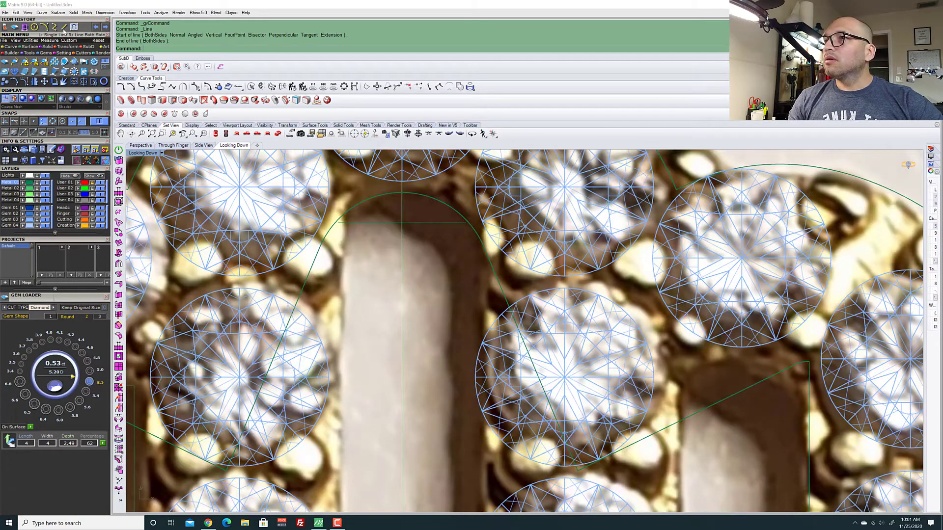
Draw a vertical line from the left end of the central slot's short top line down past the central circle's upper edge
{"action": "left_click", "coordinate": [64, 31]}
{"action": "scroll", "coordinate": [357, 199], "scroll_direction": "down", "scroll_amount": 2}
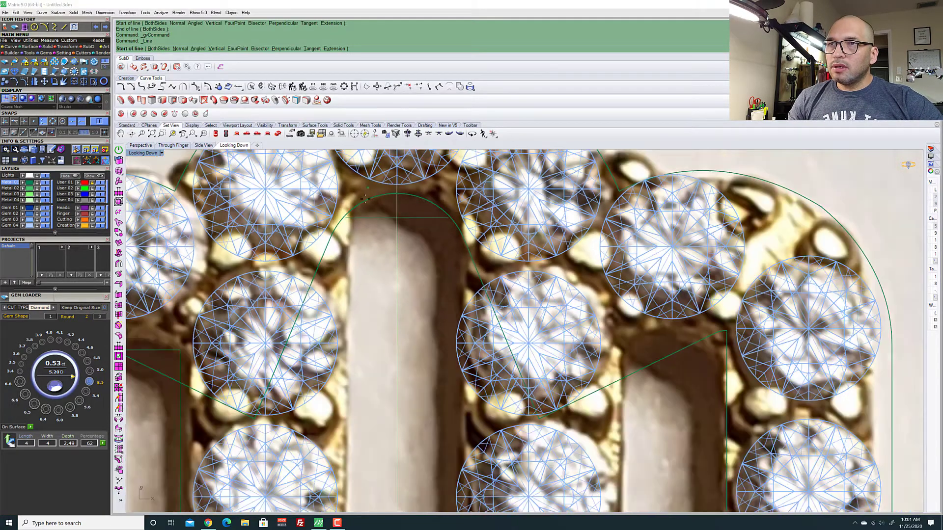
{"action": "scroll", "coordinate": [356, 198], "scroll_direction": "up", "scroll_amount": 3}
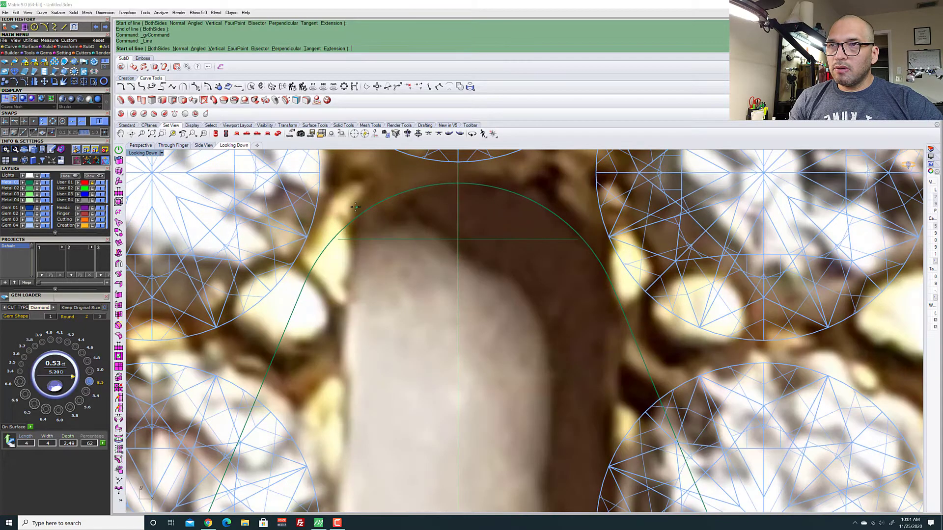
{"action": "left_click", "coordinate": [337, 239]}
{"action": "scroll", "coordinate": [337, 239], "scroll_direction": "down", "scroll_amount": 3}
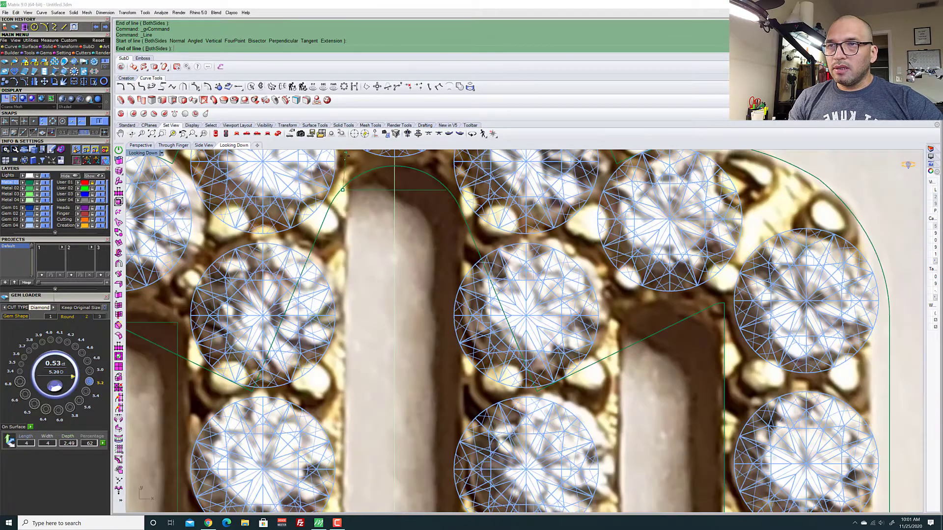
{"action": "scroll", "coordinate": [342, 191], "scroll_direction": "down", "scroll_amount": 3}
{"action": "scroll", "coordinate": [341, 430], "scroll_direction": "up", "scroll_amount": 5}
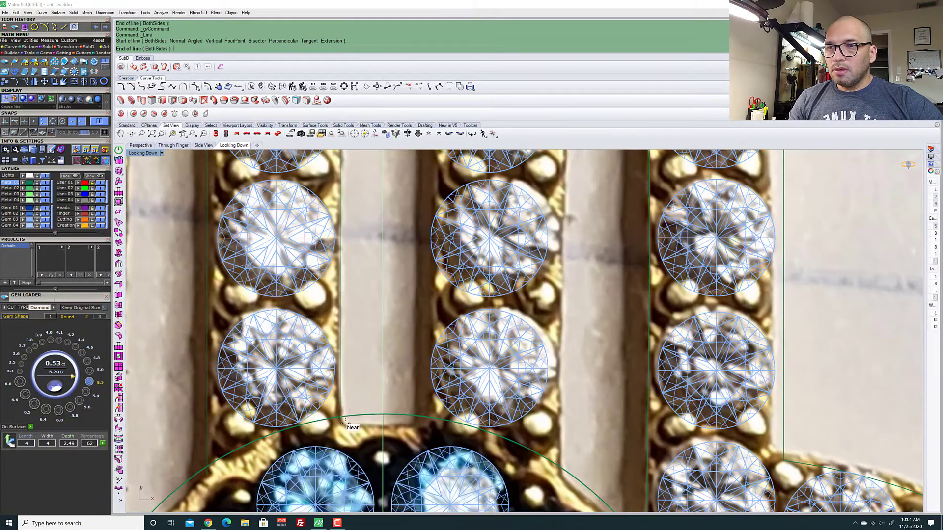
{"action": "left_click", "coordinate": [341, 431]}
{"action": "scroll", "coordinate": [346, 284], "scroll_direction": "down", "scroll_amount": 3}
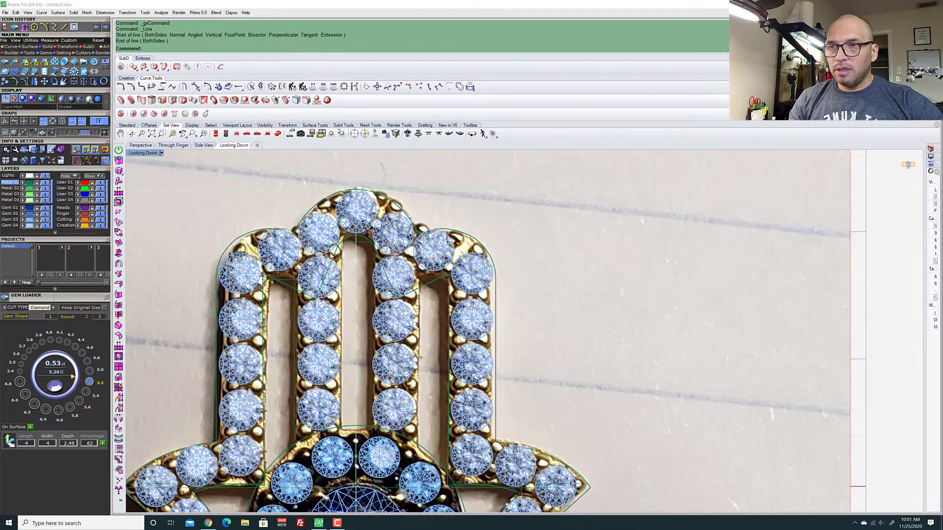
Mirror the left slot's vertical and short horizontal lines and the central slot's vertical line across the pendant's vertical centre axis through origin 0
{"action": "scroll", "coordinate": [346, 285], "scroll_direction": "up", "scroll_amount": 5}
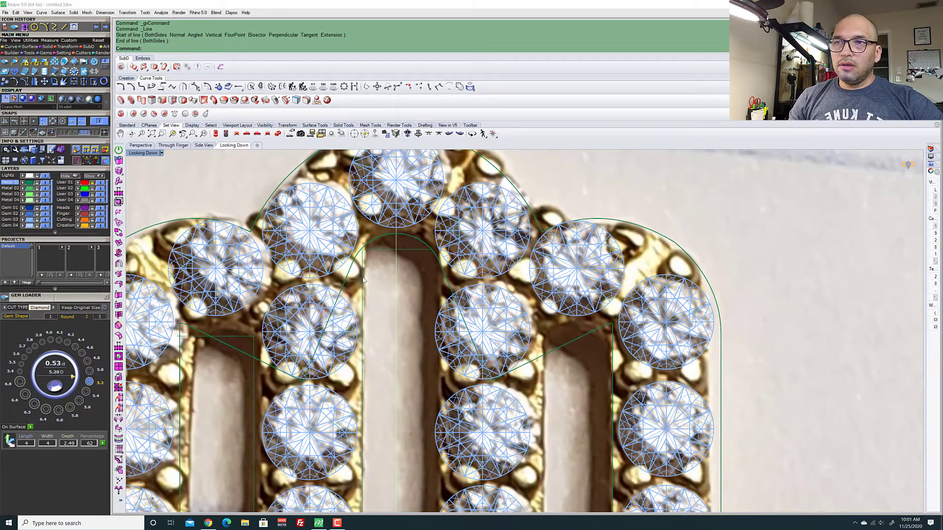
{"action": "left_click", "coordinate": [363, 280]}
{"action": "scroll", "coordinate": [363, 280], "scroll_direction": "down", "scroll_amount": 3}
{"action": "scroll", "coordinate": [363, 279], "scroll_direction": "up", "scroll_amount": 3}
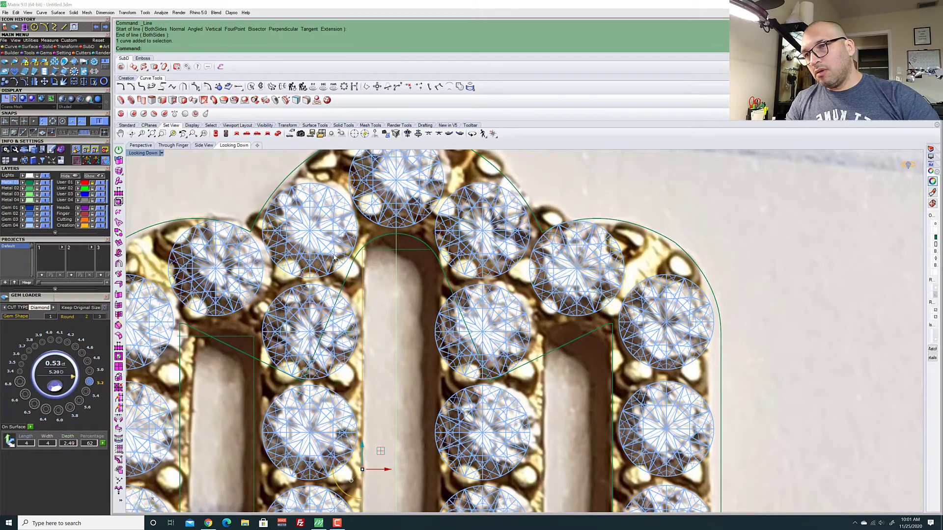
{"action": "scroll", "coordinate": [247, 339], "scroll_direction": "down", "scroll_amount": 2}
{"action": "left_click", "coordinate": [255, 368], "text": "shift"}
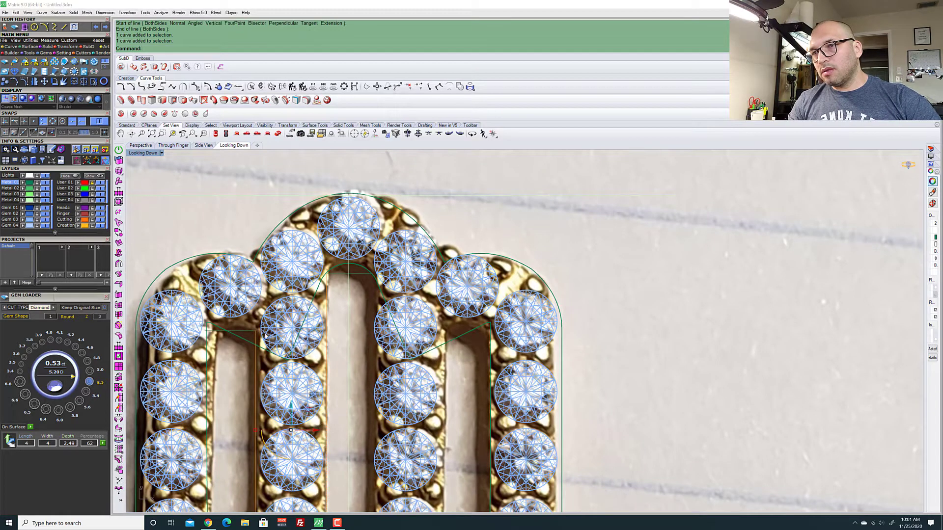
{"action": "left_click", "coordinate": [247, 335], "text": "shift"}
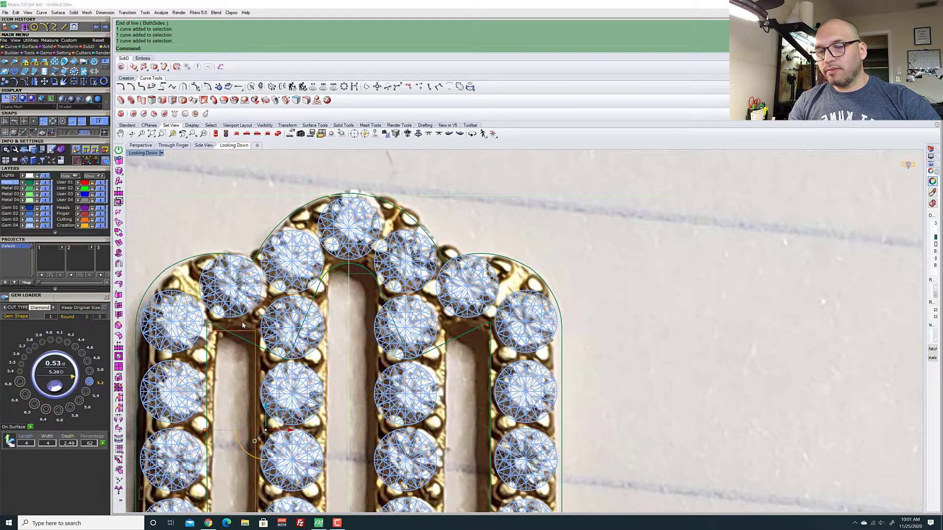
{"action": "type", "text": "mirror"}
{"action": "key", "text": "Return"}
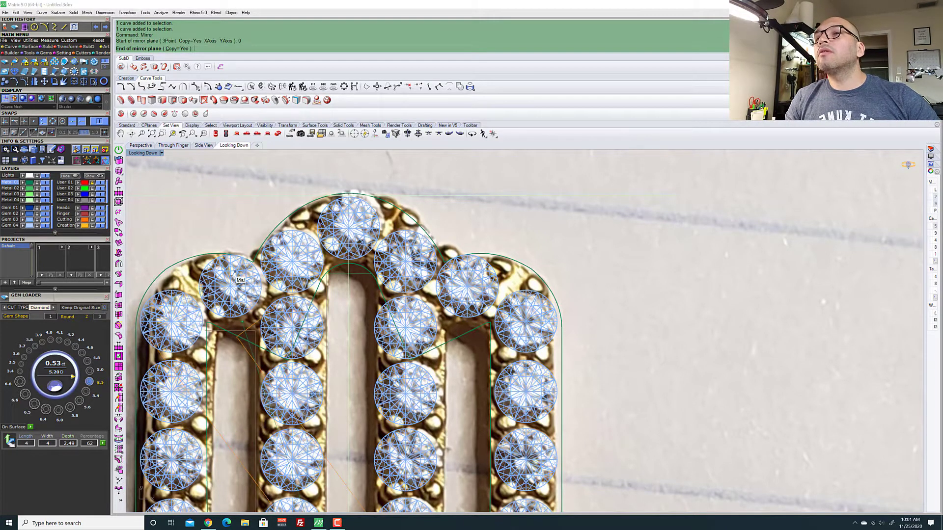
{"action": "left_click", "coordinate": [349, 194]}
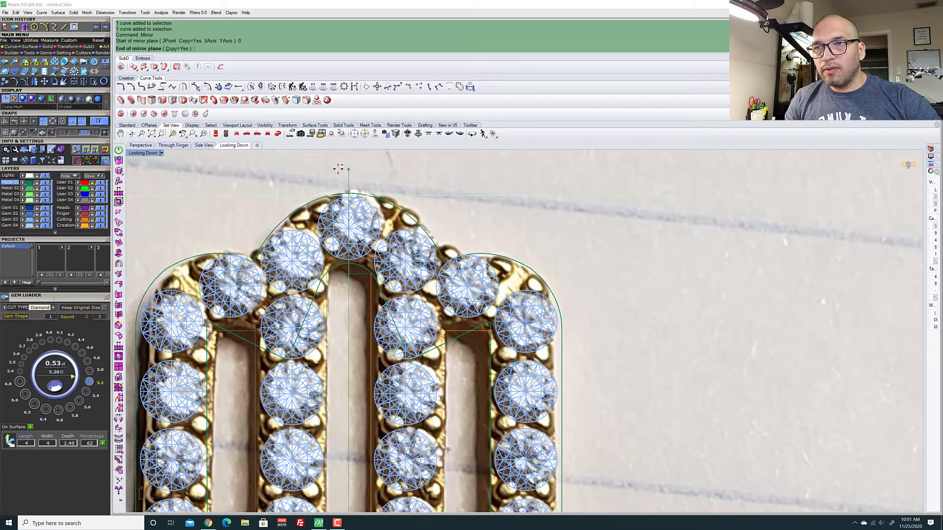
{"action": "left_click", "coordinate": [339, 168]}
Hide the User 01 layer containing the reference photo
{"action": "scroll", "coordinate": [341, 211], "scroll_direction": "down", "scroll_amount": 3}
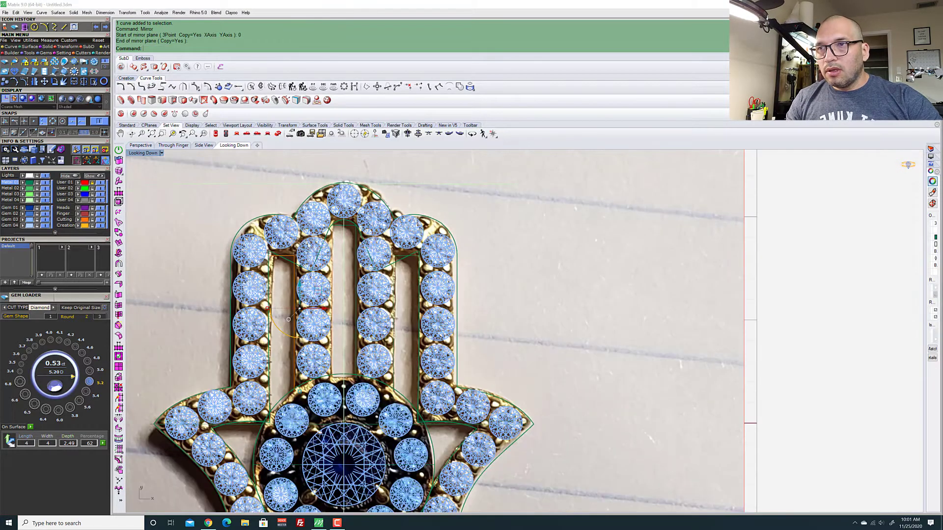
{"action": "left_click", "coordinate": [101, 188]}
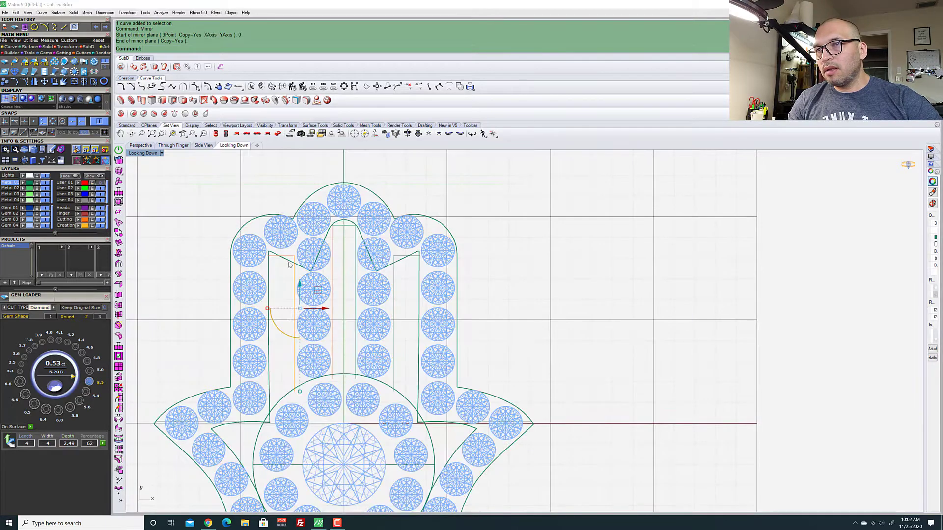
{"action": "scroll", "coordinate": [287, 268], "scroll_direction": "up", "scroll_amount": 3}
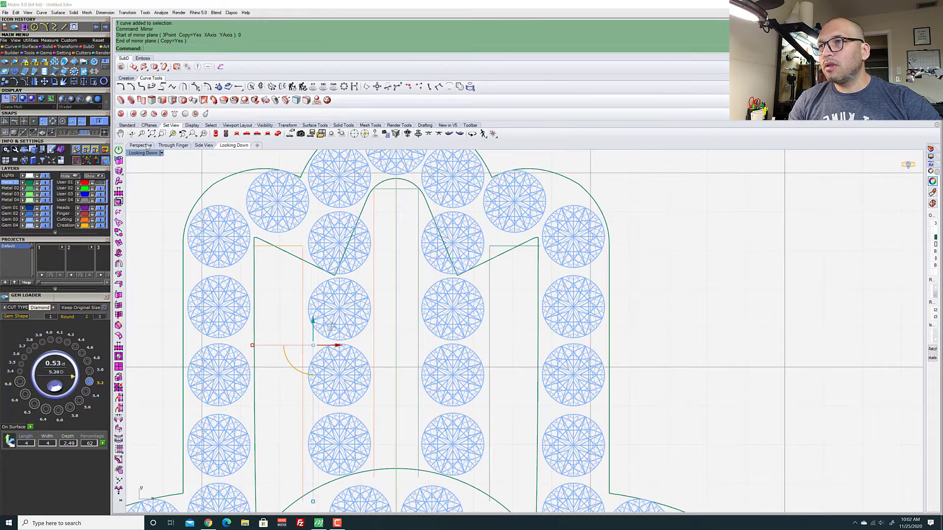
Delete the solid hand-shaped metal body under the outer gems in the Perspective view, keeping its outline curves and the central disc
{"action": "left_click", "coordinate": [147, 147]}
{"action": "scroll", "coordinate": [612, 273], "scroll_direction": "up", "scroll_amount": 5}
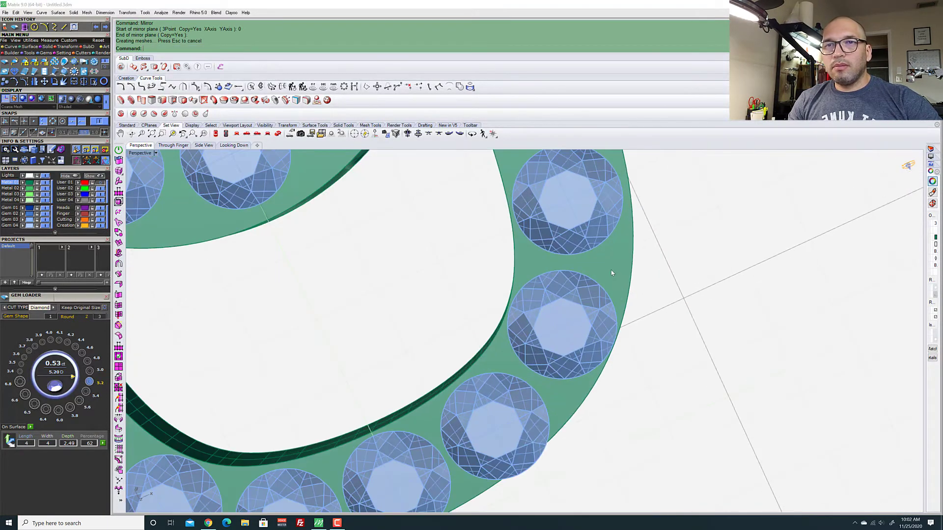
{"action": "scroll", "coordinate": [608, 328], "scroll_direction": "down", "scroll_amount": 4}
{"action": "right_click_drag", "start_coordinate": [607, 328], "coordinate": [506, 346]}
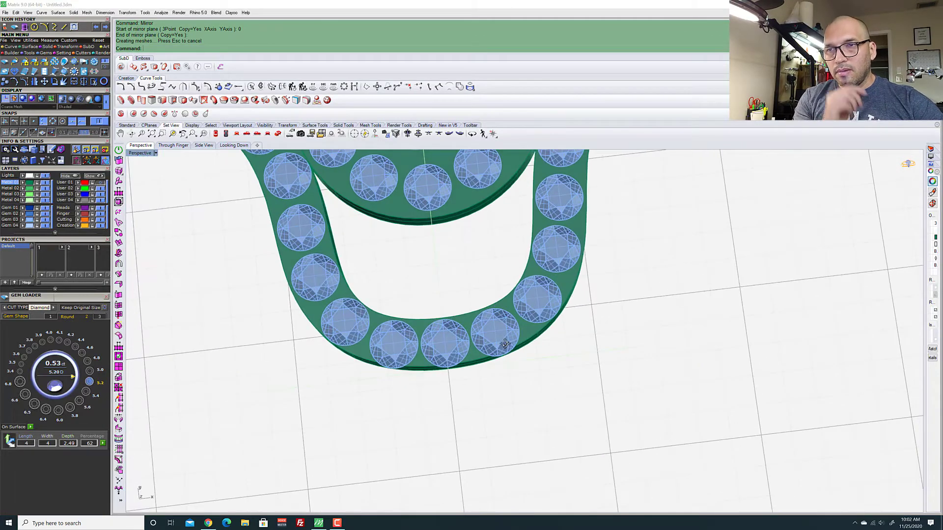
{"action": "scroll", "coordinate": [503, 349], "scroll_direction": "up", "scroll_amount": 2}
{"action": "scroll", "coordinate": [543, 283], "scroll_direction": "up", "scroll_amount": 3}
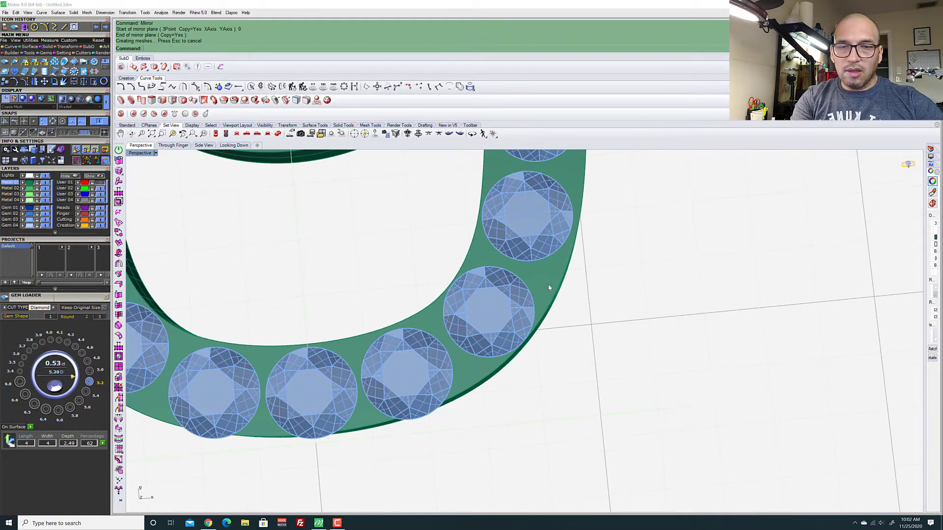
{"action": "scroll", "coordinate": [548, 284], "scroll_direction": "down", "scroll_amount": 2}
{"action": "left_click", "coordinate": [548, 284]}
{"action": "key", "text": "Delete"}
{"action": "scroll", "coordinate": [527, 292], "scroll_direction": "down", "scroll_amount": 2}
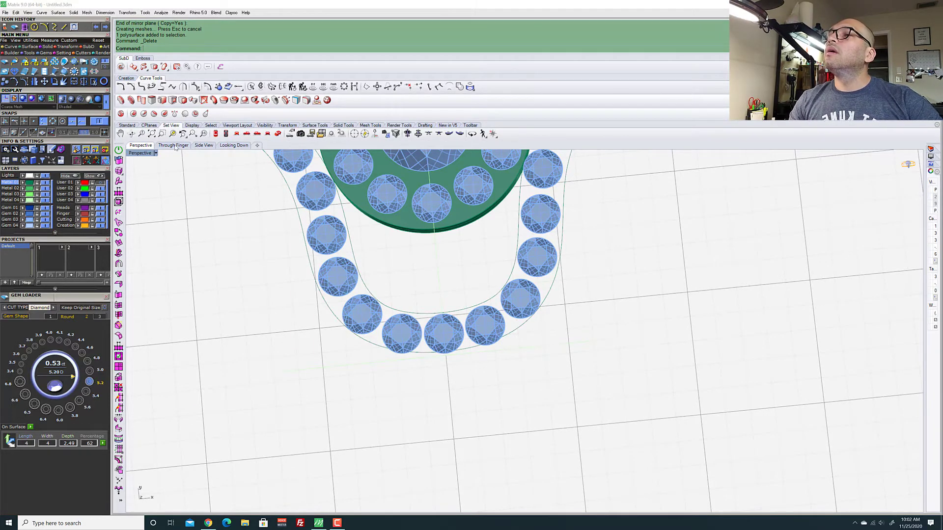
Select the pendant's outer outline curve in the Looking Down view and turn on its control points
{"action": "left_click", "coordinate": [241, 146]}
{"action": "scroll", "coordinate": [319, 245], "scroll_direction": "down", "scroll_amount": 5}
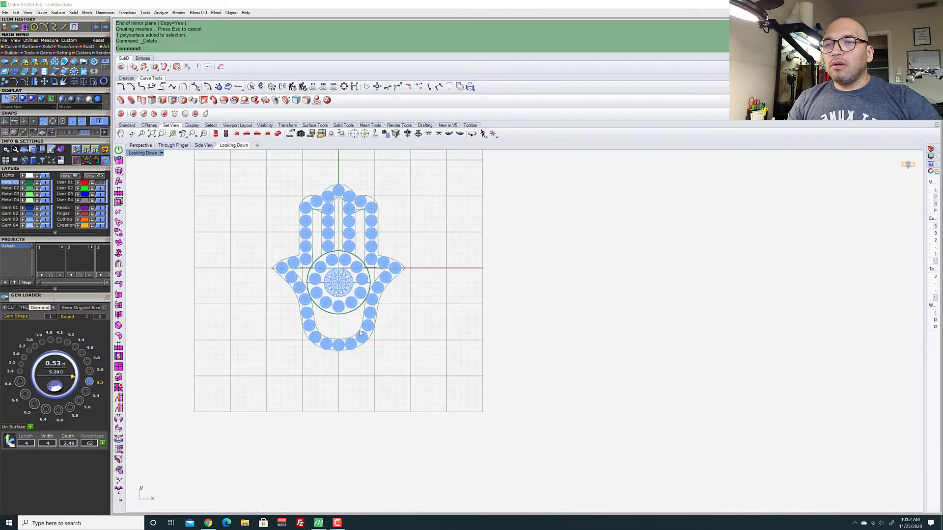
{"action": "scroll", "coordinate": [259, 405], "scroll_direction": "up", "scroll_amount": 8}
{"action": "scroll", "coordinate": [259, 405], "scroll_direction": "up", "scroll_amount": 2}
{"action": "scroll", "coordinate": [327, 333], "scroll_direction": "down", "scroll_amount": 5}
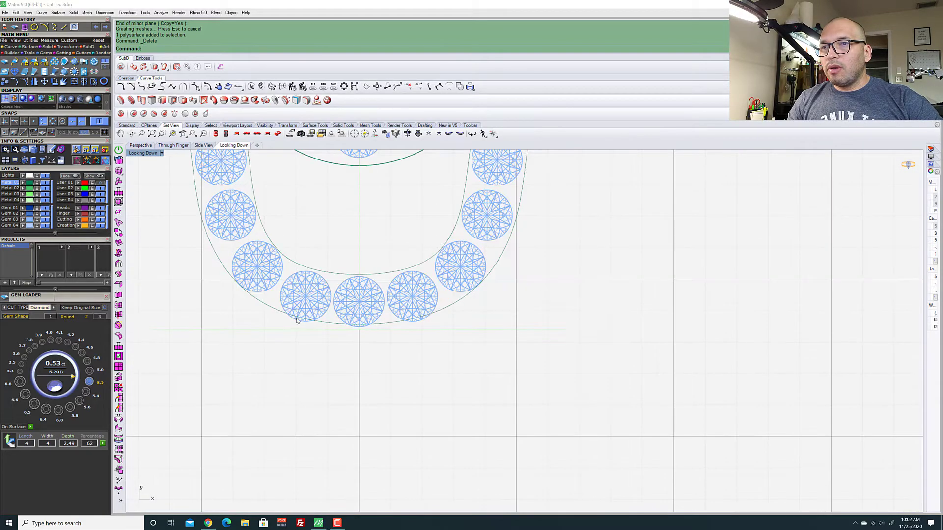
{"action": "scroll", "coordinate": [329, 324], "scroll_direction": "up", "scroll_amount": 2}
{"action": "left_click", "coordinate": [336, 322]}
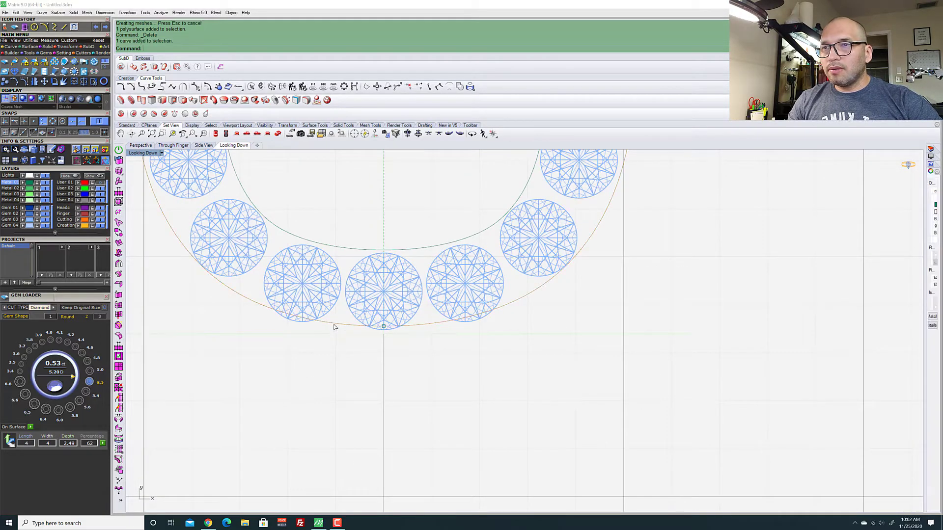
{"action": "scroll", "coordinate": [379, 391], "scroll_direction": "down", "scroll_amount": 6}
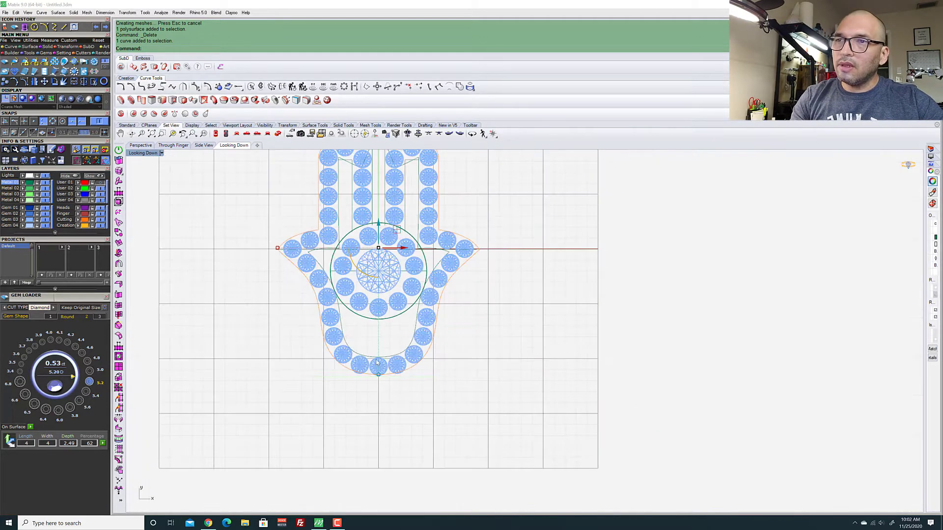
{"action": "scroll", "coordinate": [383, 403], "scroll_direction": "up", "scroll_amount": 3}
{"action": "scroll", "coordinate": [386, 413], "scroll_direction": "down", "scroll_amount": 3}
{"action": "scroll", "coordinate": [386, 414], "scroll_direction": "up", "scroll_amount": 6}
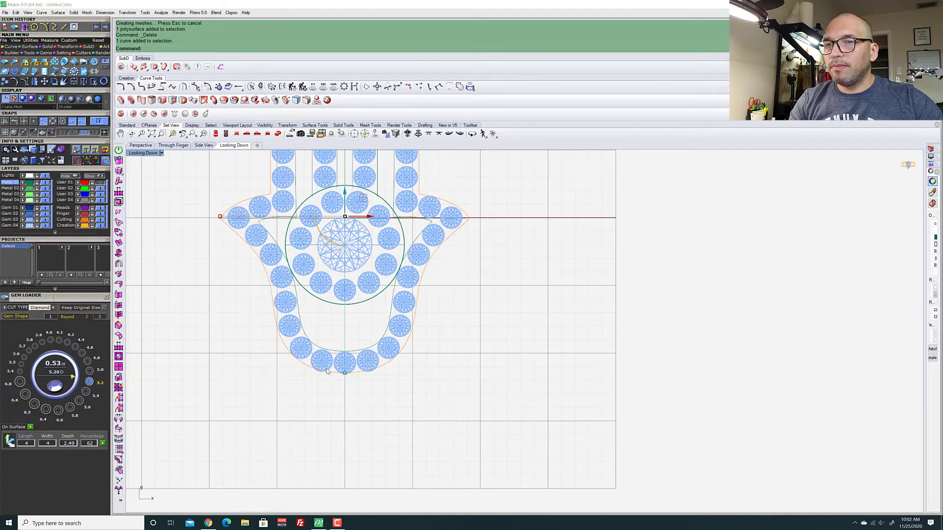
{"action": "key", "text": "F10"}
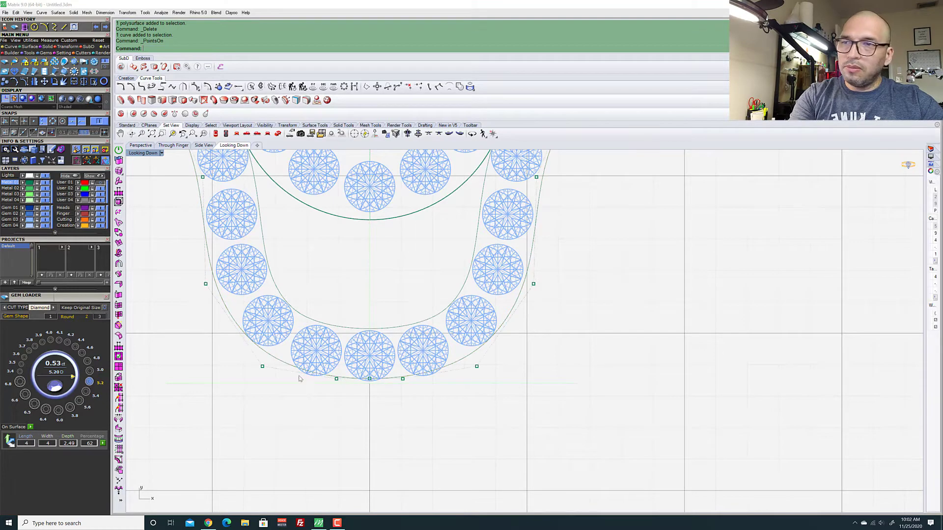
Move the five control points along the bottom of the outer outline slightly down, away from the lowest gems
{"action": "scroll", "coordinate": [297, 388], "scroll_direction": "up", "scroll_amount": 2}
{"action": "left_click_drag", "start_coordinate": [208, 406], "coordinate": [605, 351]}
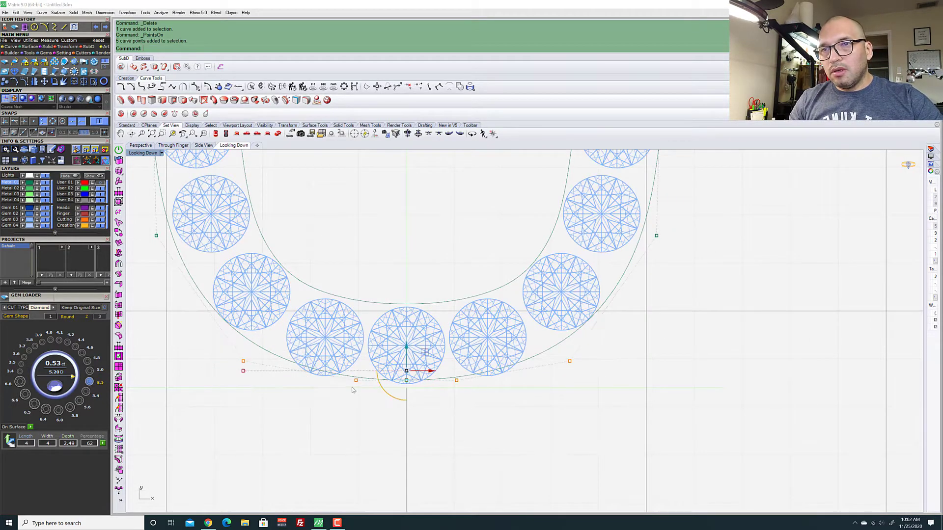
{"action": "scroll", "coordinate": [360, 400], "scroll_direction": "up", "scroll_amount": 2}
{"action": "left_click_drag", "start_coordinate": [449, 323], "coordinate": [448, 332]}
{"action": "scroll", "coordinate": [453, 377], "scroll_direction": "down", "scroll_amount": 4}
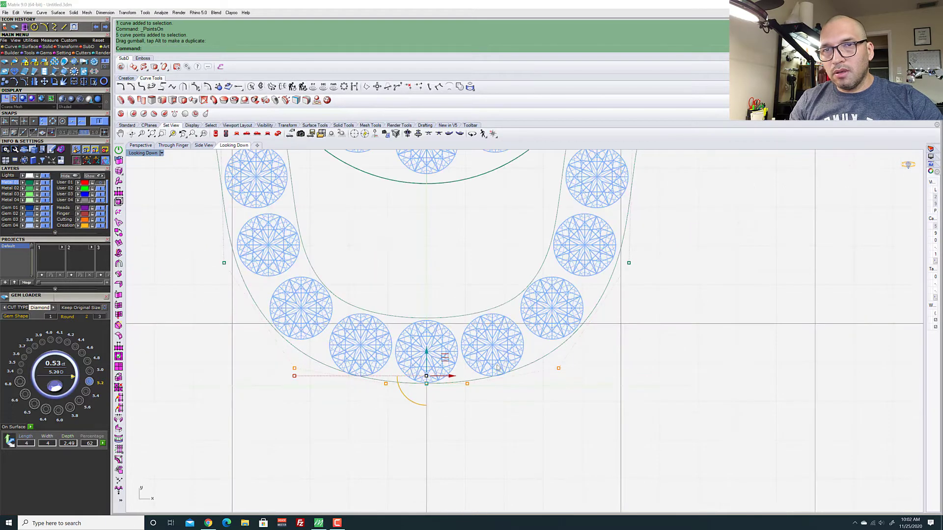
Try to reshape the lower-left part of the outer outline by dragging it, and undo the drag
{"action": "scroll", "coordinate": [535, 378], "scroll_direction": "up", "scroll_amount": 2}
{"action": "left_click_drag", "start_coordinate": [291, 416], "coordinate": [309, 399]}
{"action": "left_click", "coordinate": [379, 395]}
{"action": "scroll", "coordinate": [391, 356], "scroll_direction": "down", "scroll_amount": 4}
{"action": "left_click_drag", "start_coordinate": [226, 383], "coordinate": [259, 401]}
{"action": "key", "text": "ctrl+z"}
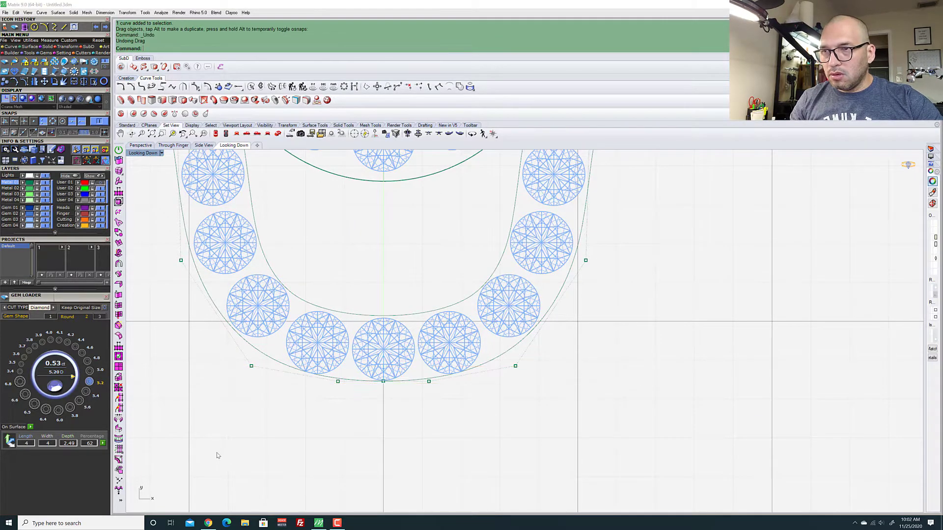
Nudge the three bottom-centre control points of the outer outline slightly further down and turn its control points off
{"action": "left_click_drag", "start_coordinate": [217, 452], "coordinate": [269, 367]}
{"action": "left_click_drag", "start_coordinate": [321, 411], "coordinate": [438, 374]}
{"action": "scroll", "coordinate": [387, 383], "scroll_direction": "up", "scroll_amount": 3}
{"action": "left_click_drag", "start_coordinate": [380, 327], "coordinate": [380, 331]}
{"action": "left_click", "coordinate": [496, 443]}
{"action": "scroll", "coordinate": [413, 370], "scroll_direction": "down", "scroll_amount": 6}
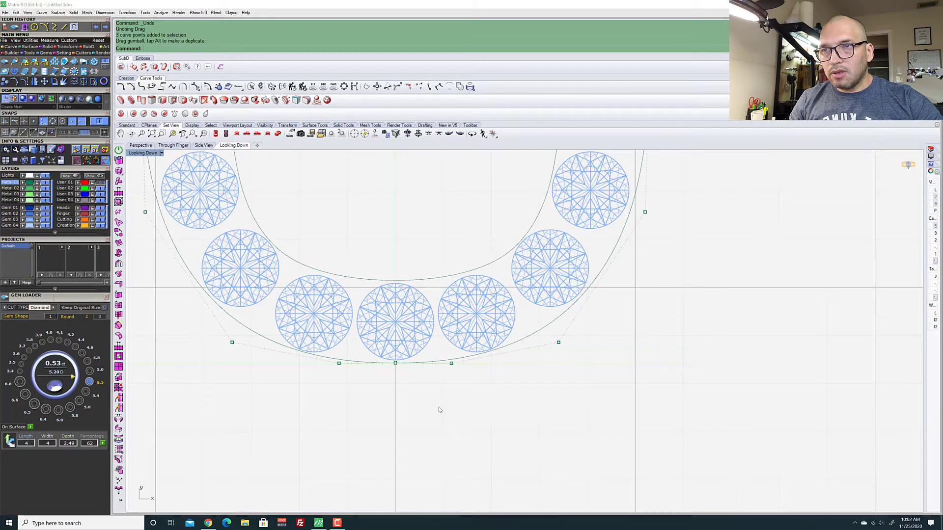
{"action": "scroll", "coordinate": [408, 339], "scroll_direction": "down", "scroll_amount": 3}
{"action": "scroll", "coordinate": [318, 366], "scroll_direction": "down", "scroll_amount": 4}
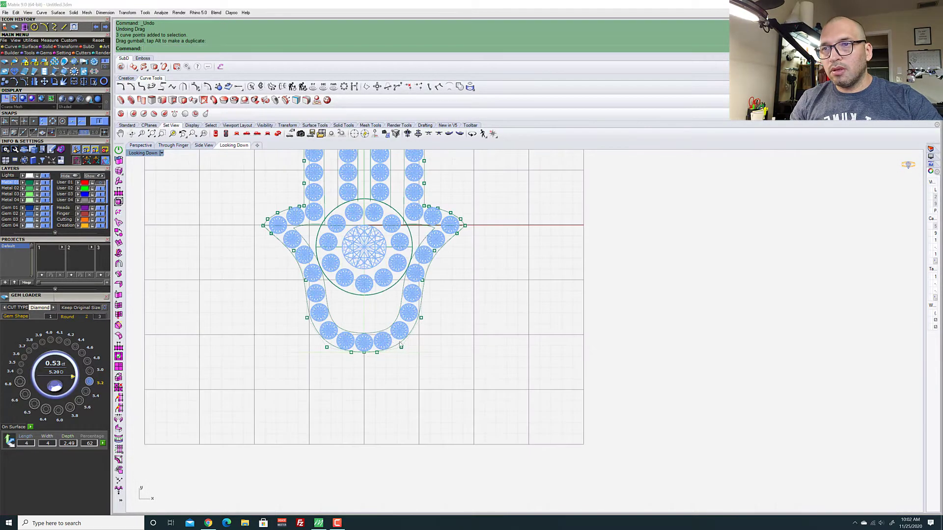
{"action": "scroll", "coordinate": [315, 369], "scroll_direction": "down", "scroll_amount": 8}
{"action": "scroll", "coordinate": [284, 272], "scroll_direction": "up", "scroll_amount": 4}
{"action": "key", "text": "Escape"}
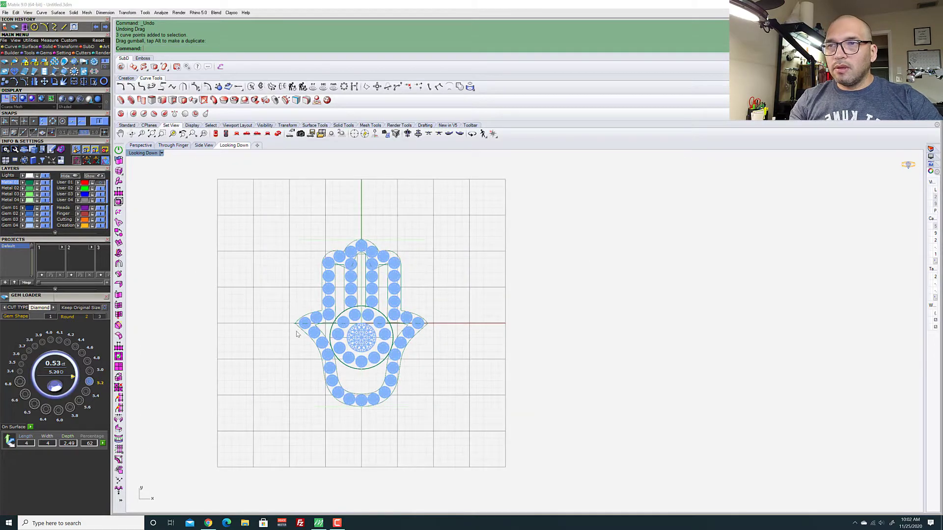
Trim the inner outline and both side slots' lines against each other, removing the overhang and diagonal pieces at the right slot's upper end
{"action": "scroll", "coordinate": [319, 240], "scroll_direction": "up", "scroll_amount": 5}
{"action": "scroll", "coordinate": [368, 270], "scroll_direction": "down", "scroll_amount": 3}
{"action": "scroll", "coordinate": [391, 237], "scroll_direction": "up", "scroll_amount": 4}
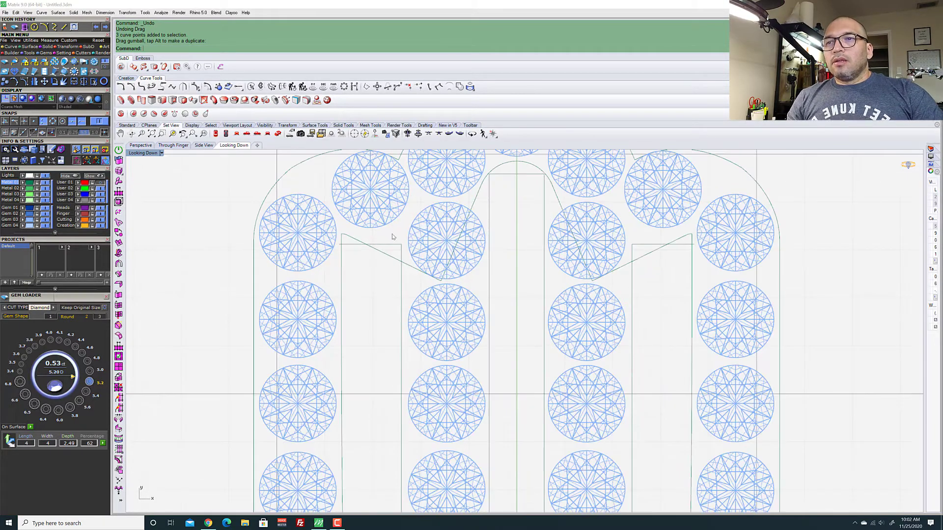
{"action": "left_click_drag", "start_coordinate": [397, 235], "coordinate": [342, 308]}
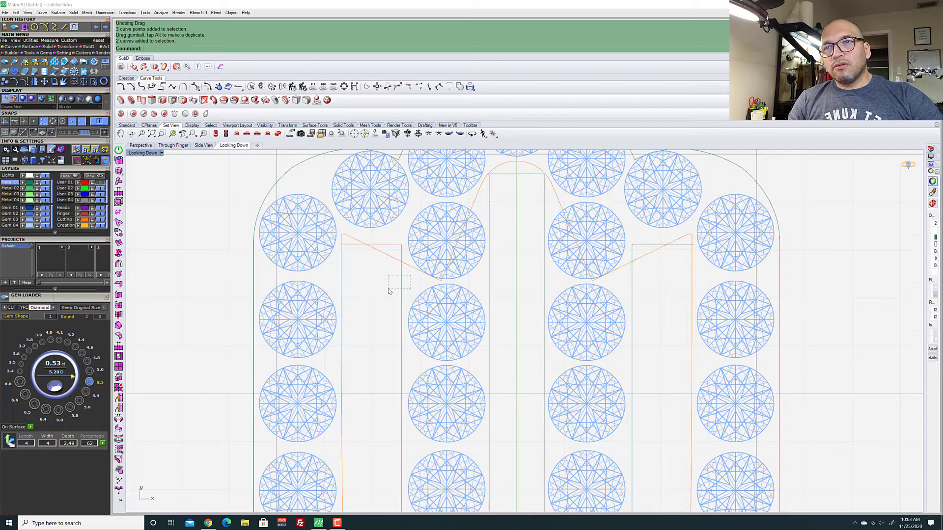
{"action": "left_click", "coordinate": [400, 290], "text": "shift"}
{"action": "scroll", "coordinate": [358, 292], "scroll_direction": "down", "scroll_amount": 1}
{"action": "scroll", "coordinate": [576, 272], "scroll_direction": "up", "scroll_amount": 3}
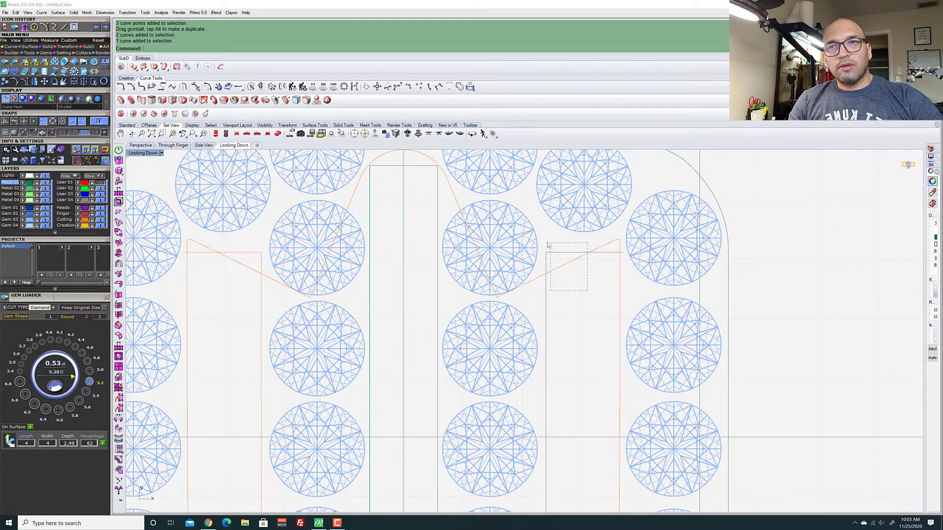
{"action": "left_click", "coordinate": [547, 260], "text": "shift"}
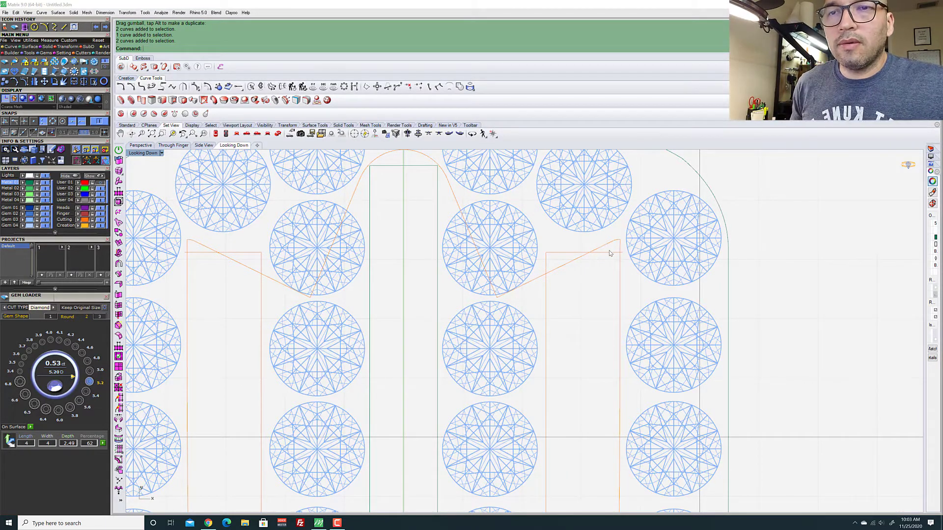
{"action": "type", "text": "trim"}
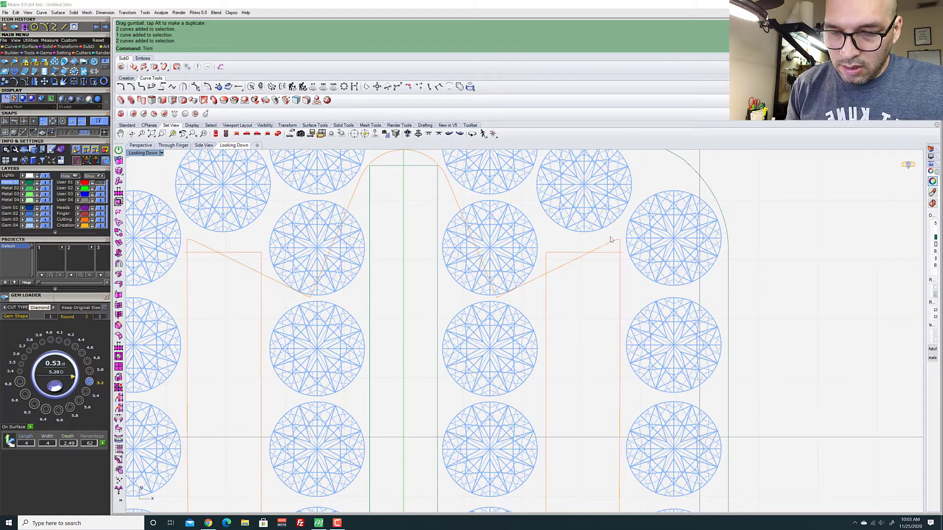
{"action": "key", "text": "Return"}
{"action": "scroll", "coordinate": [620, 241], "scroll_direction": "up", "scroll_amount": 5}
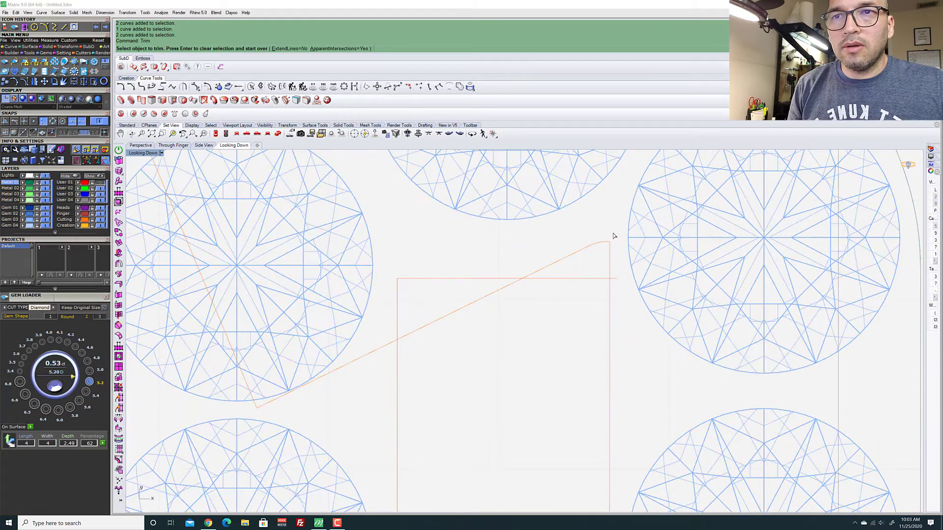
{"action": "left_click_drag", "start_coordinate": [612, 231], "coordinate": [554, 266]}
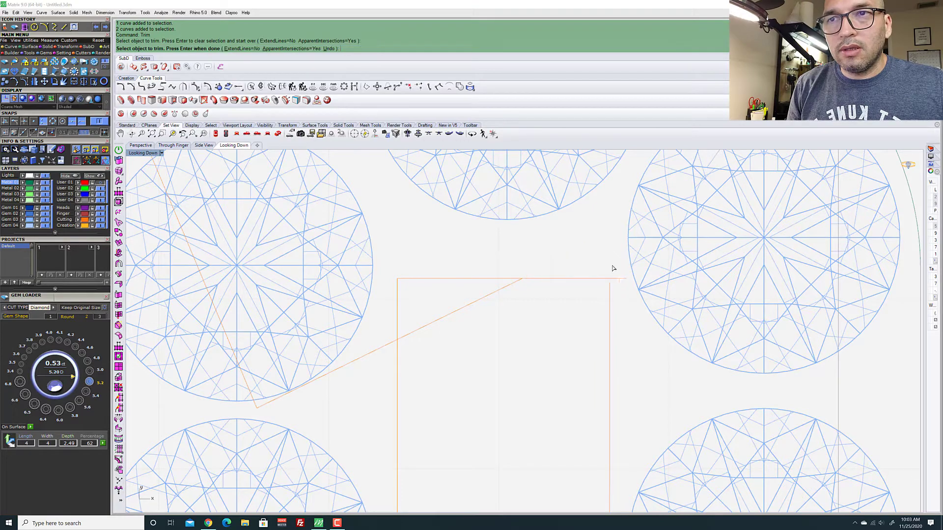
{"action": "left_click", "coordinate": [613, 278]}
{"action": "left_click_drag", "start_coordinate": [514, 320], "coordinate": [425, 254]}
Trim away the leftover diagonal and overhanging line ends at the left finger slot's upper end, leaving a square-cornered slot
{"action": "scroll", "coordinate": [452, 275], "scroll_direction": "down", "scroll_amount": 12}
{"action": "scroll", "coordinate": [435, 300], "scroll_direction": "up", "scroll_amount": 12}
{"action": "scroll", "coordinate": [441, 297], "scroll_direction": "down", "scroll_amount": 8}
{"action": "scroll", "coordinate": [446, 293], "scroll_direction": "down", "scroll_amount": 6}
{"action": "scroll", "coordinate": [218, 252], "scroll_direction": "up", "scroll_amount": 10}
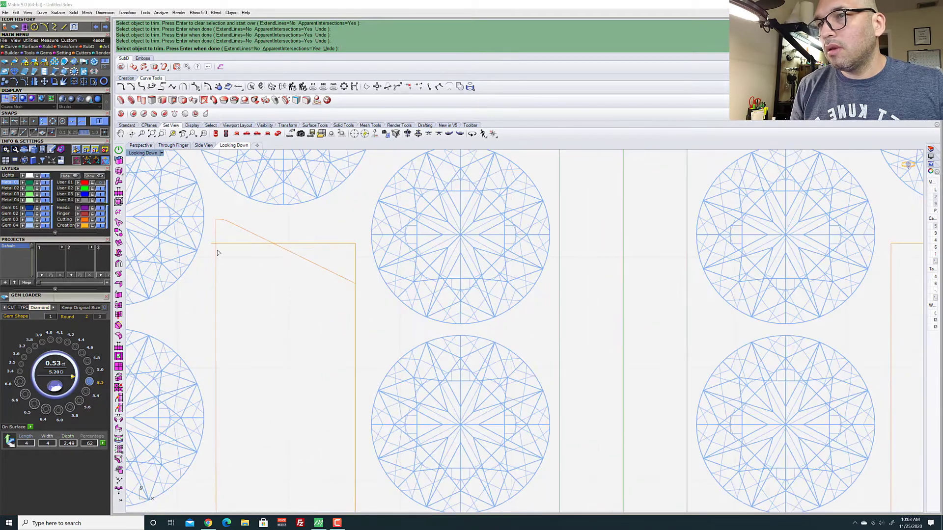
{"action": "left_click_drag", "start_coordinate": [223, 233], "coordinate": [211, 235]}
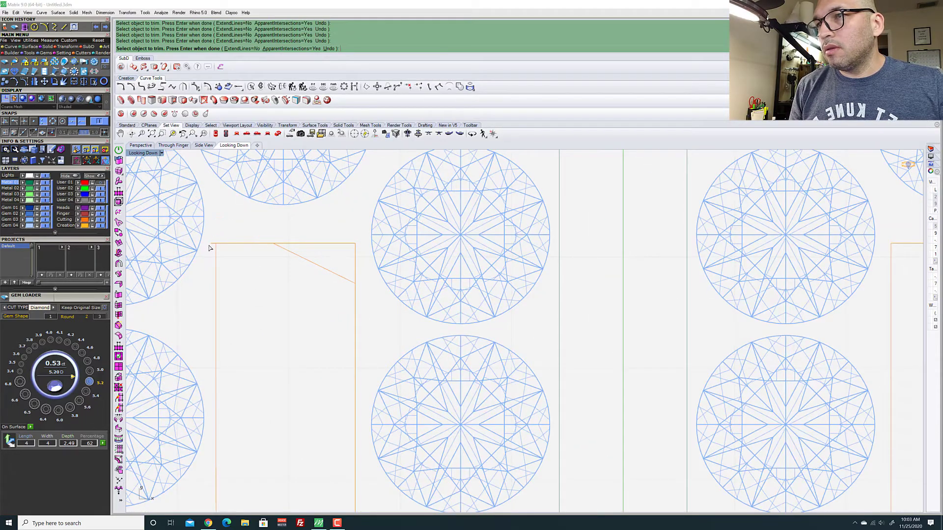
{"action": "left_click", "coordinate": [333, 271]}
{"action": "scroll", "coordinate": [261, 305], "scroll_direction": "down", "scroll_amount": 6}
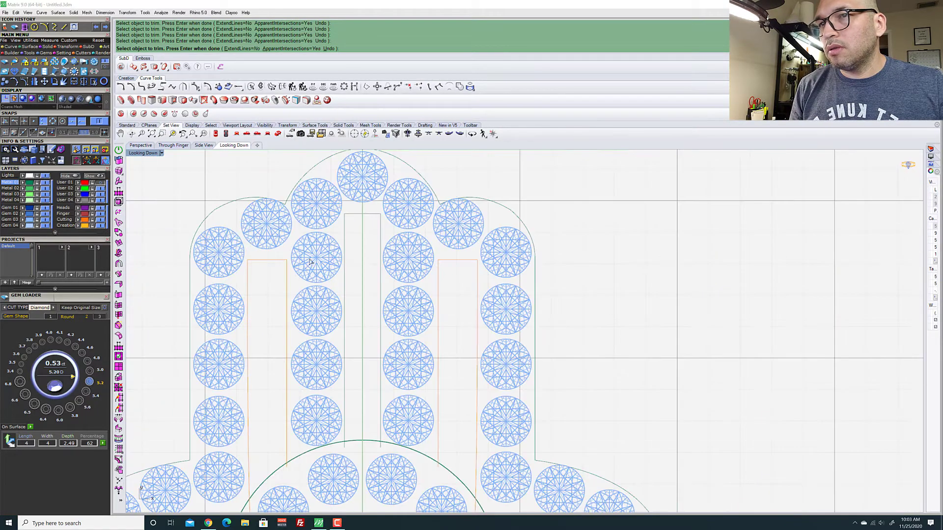
Examine the trimmed upper corners of both side slots up close for leftover ends, and end the Trim command
{"action": "scroll", "coordinate": [470, 267], "scroll_direction": "up", "scroll_amount": 10}
{"action": "scroll", "coordinate": [595, 270], "scroll_direction": "down", "scroll_amount": 3}
{"action": "scroll", "coordinate": [374, 270], "scroll_direction": "up", "scroll_amount": 4}
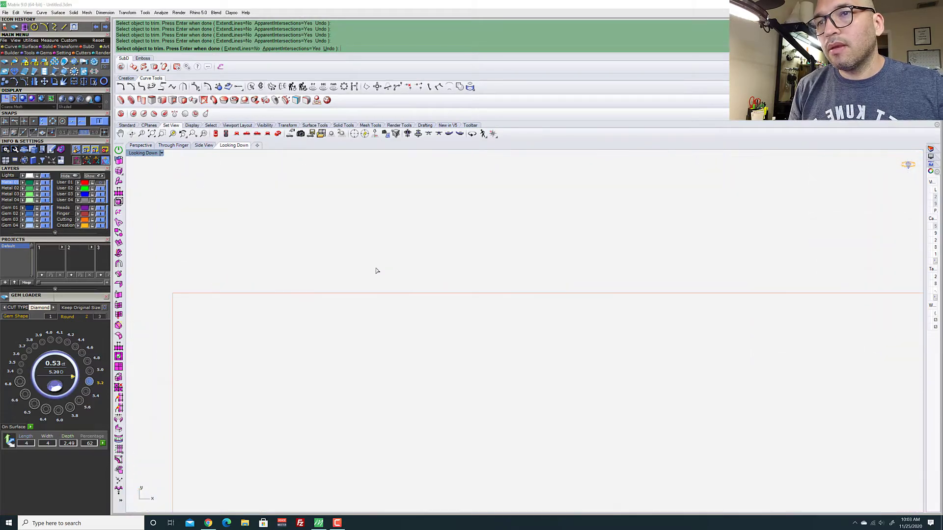
{"action": "scroll", "coordinate": [507, 265], "scroll_direction": "down", "scroll_amount": 6}
{"action": "scroll", "coordinate": [524, 243], "scroll_direction": "down", "scroll_amount": 3}
{"action": "scroll", "coordinate": [559, 261], "scroll_direction": "up", "scroll_amount": 10}
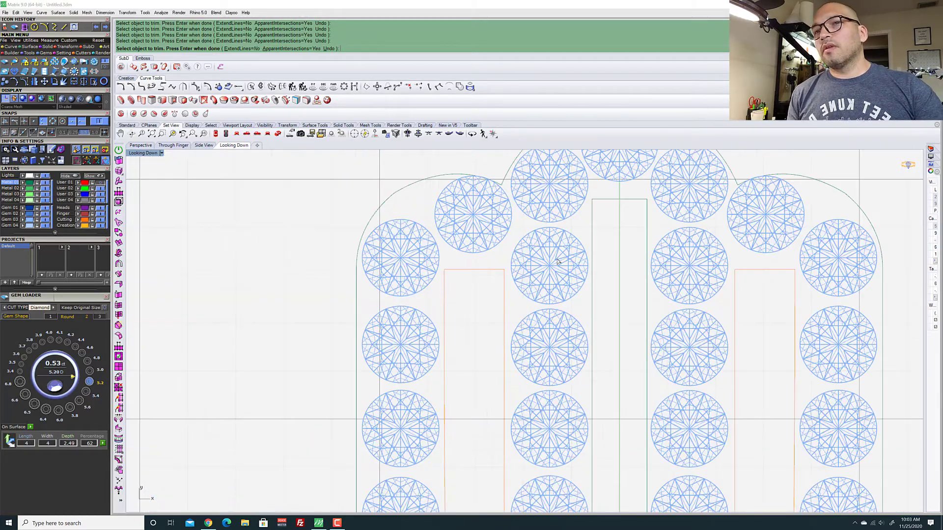
{"action": "scroll", "coordinate": [340, 252], "scroll_direction": "up", "scroll_amount": 3}
{"action": "scroll", "coordinate": [288, 254], "scroll_direction": "down", "scroll_amount": 6}
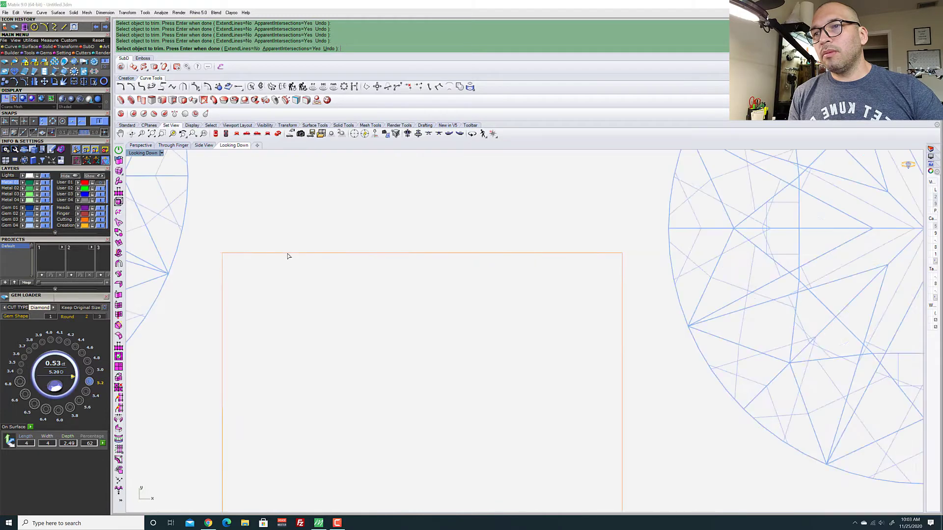
{"action": "scroll", "coordinate": [324, 256], "scroll_direction": "up", "scroll_amount": 2}
{"action": "scroll", "coordinate": [294, 255], "scroll_direction": "up", "scroll_amount": 3}
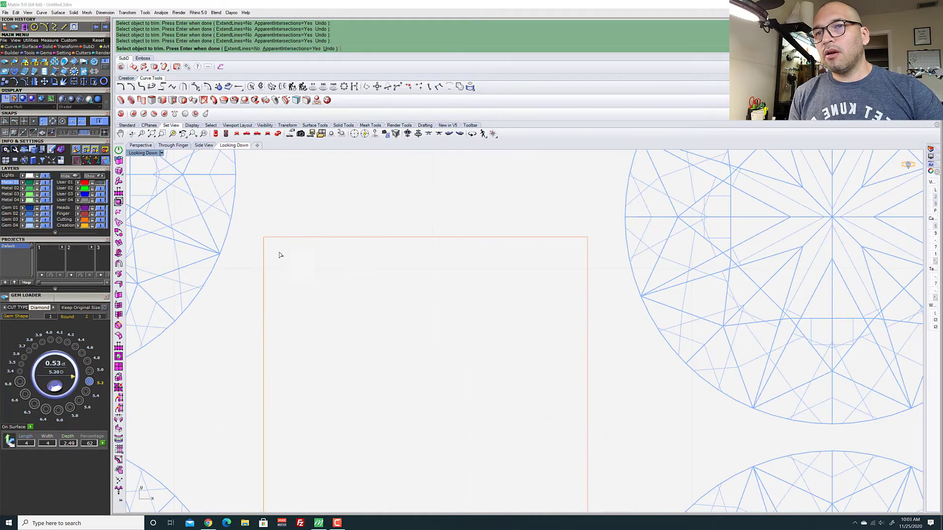
{"action": "scroll", "coordinate": [259, 267], "scroll_direction": "up", "scroll_amount": 5}
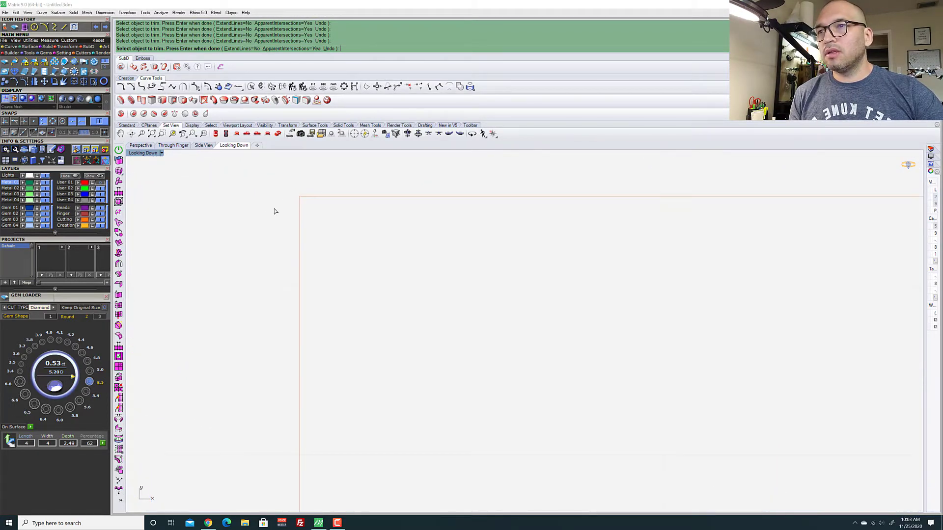
{"action": "scroll", "coordinate": [316, 264], "scroll_direction": "up", "scroll_amount": 4}
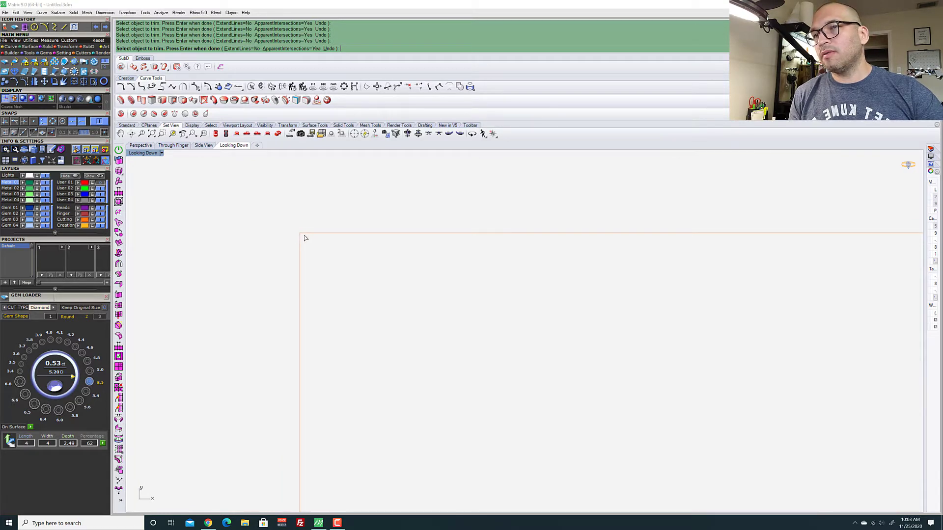
{"action": "scroll", "coordinate": [302, 232], "scroll_direction": "up", "scroll_amount": 3}
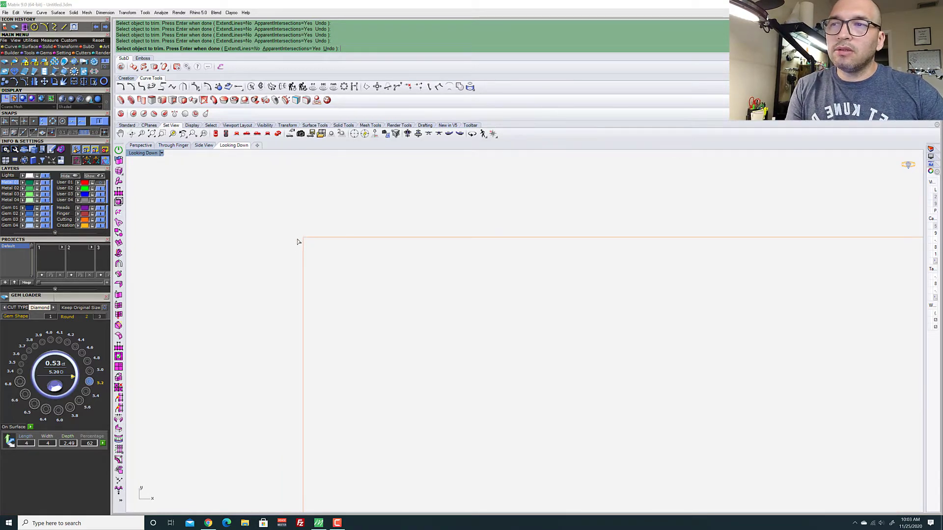
{"action": "scroll", "coordinate": [296, 245], "scroll_direction": "down", "scroll_amount": 8}
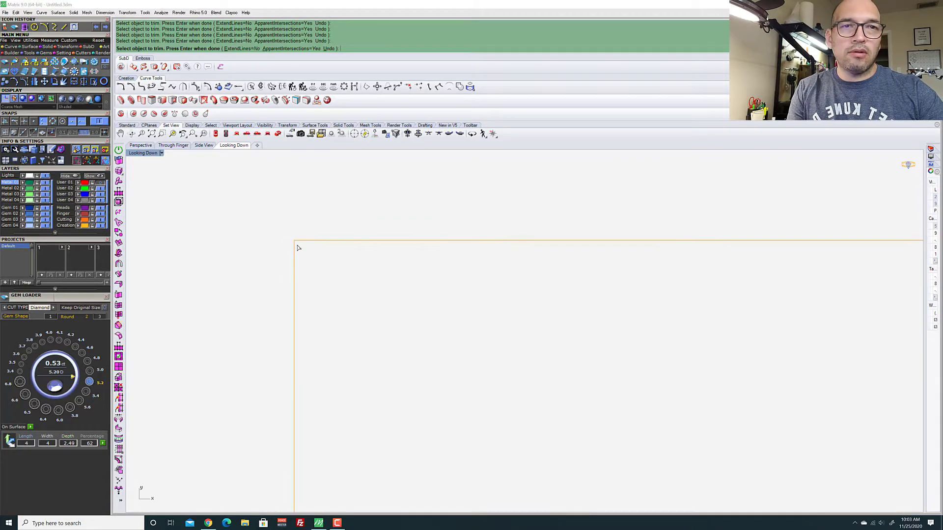
{"action": "scroll", "coordinate": [297, 249], "scroll_direction": "down", "scroll_amount": 10}
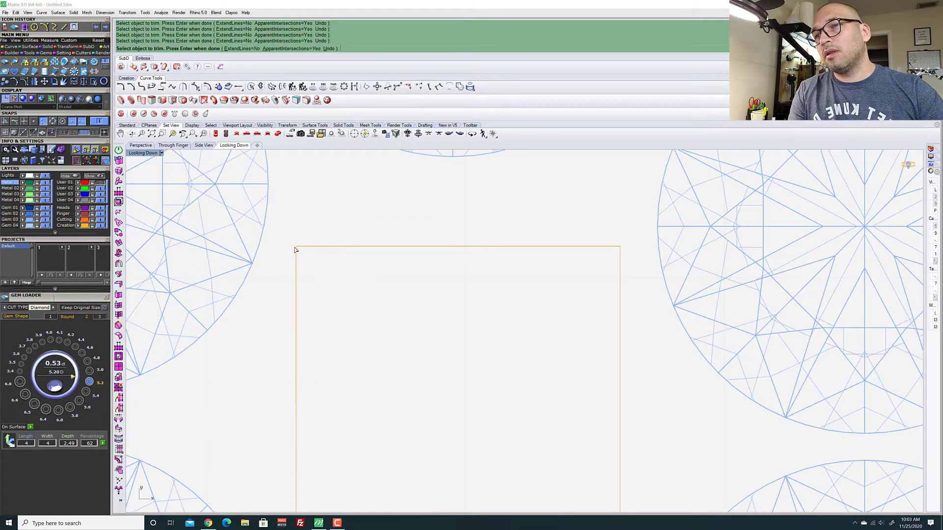
{"action": "scroll", "coordinate": [293, 256], "scroll_direction": "down", "scroll_amount": 5}
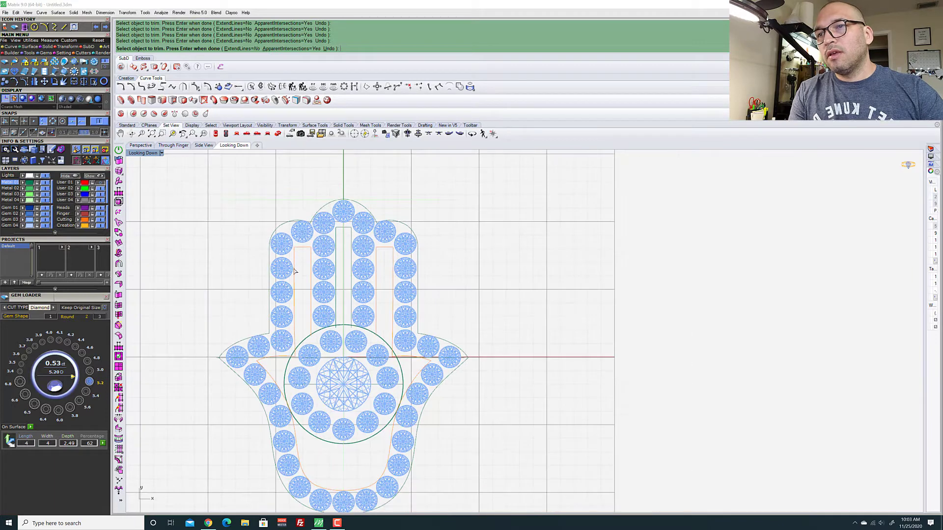
{"action": "key", "text": "Return"}
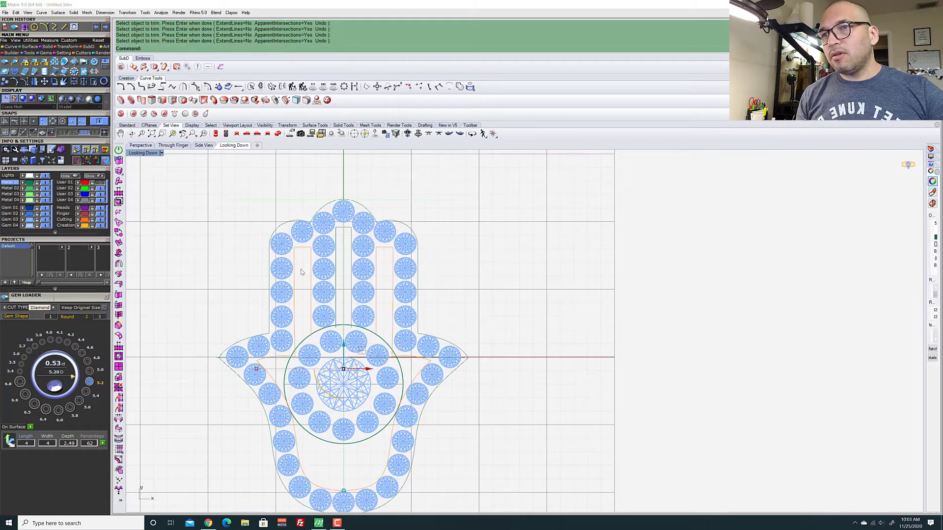
{"action": "scroll", "coordinate": [378, 251], "scroll_direction": "up", "scroll_amount": 5}
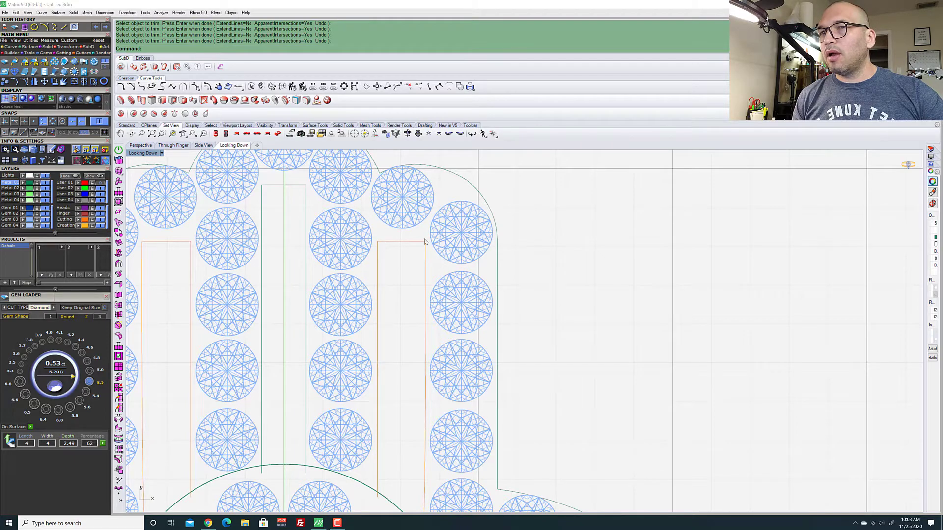
{"action": "scroll", "coordinate": [281, 196], "scroll_direction": "down", "scroll_amount": 5}
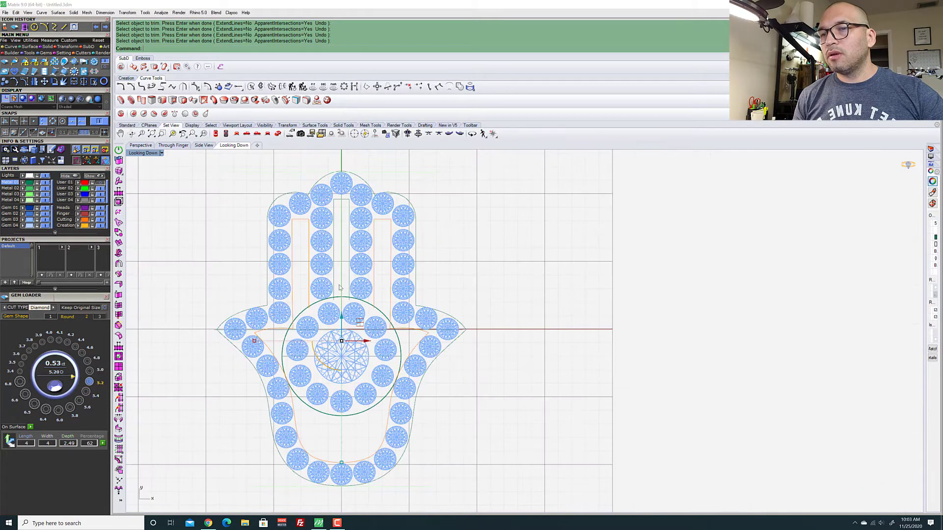
Examine where the finger slot lines and the inner outline meet the circle around the centre gem
{"action": "scroll", "coordinate": [278, 321], "scroll_direction": "up", "scroll_amount": 5}
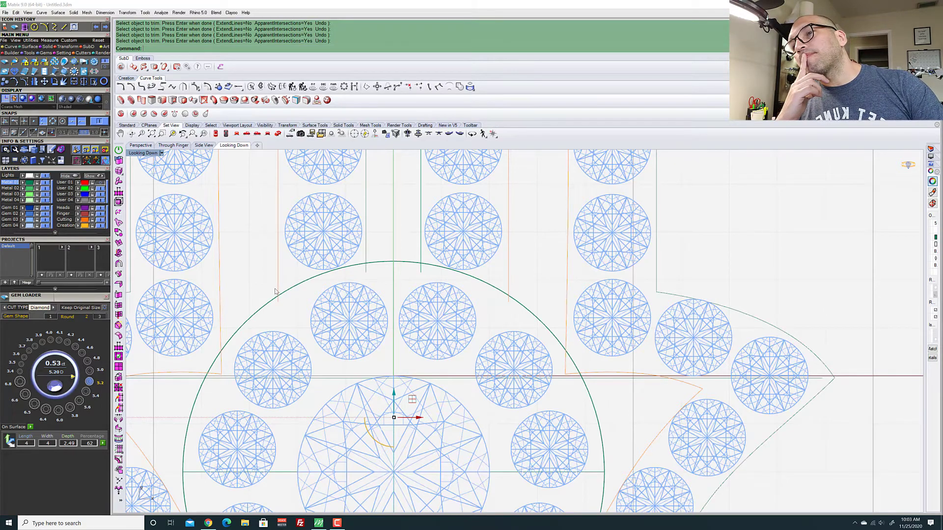
{"action": "scroll", "coordinate": [271, 296], "scroll_direction": "down", "scroll_amount": 3}
{"action": "scroll", "coordinate": [273, 295], "scroll_direction": "up", "scroll_amount": 4}
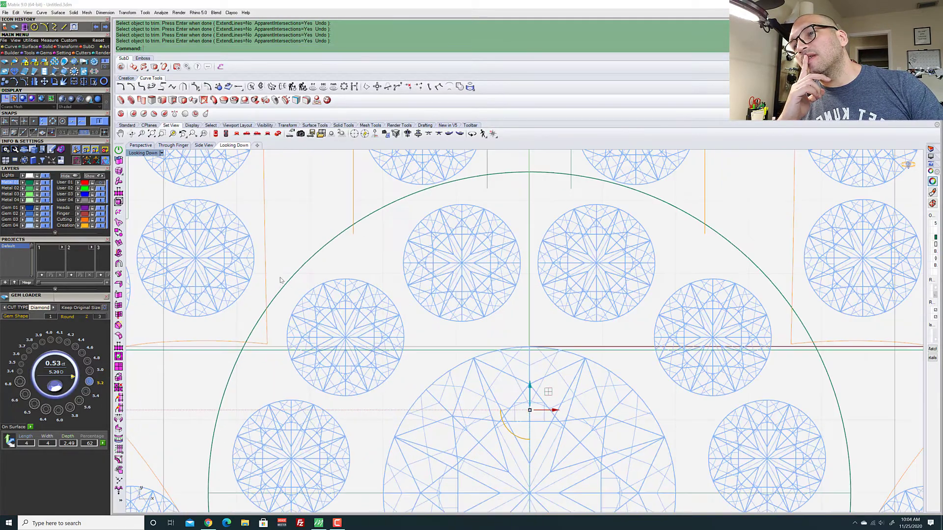
{"action": "scroll", "coordinate": [273, 295], "scroll_direction": "down", "scroll_amount": 2}
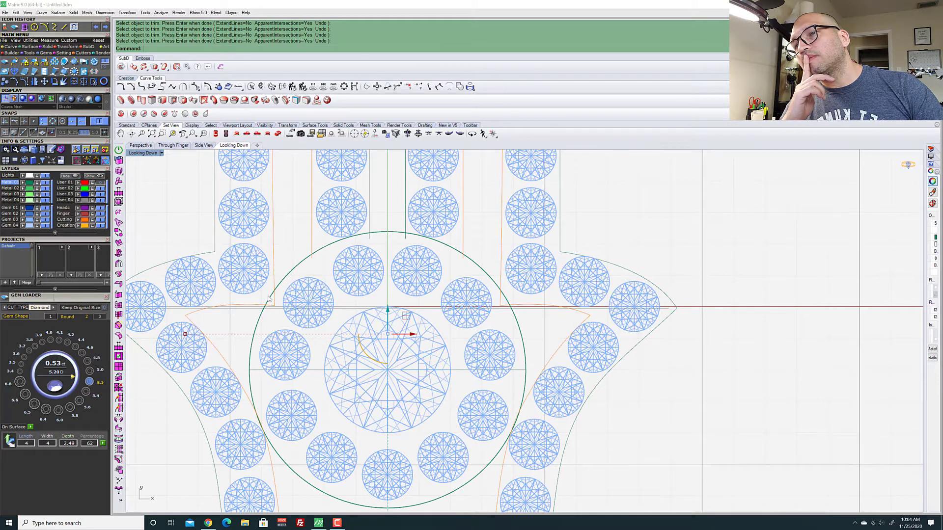
{"action": "scroll", "coordinate": [270, 297], "scroll_direction": "down", "scroll_amount": 4}
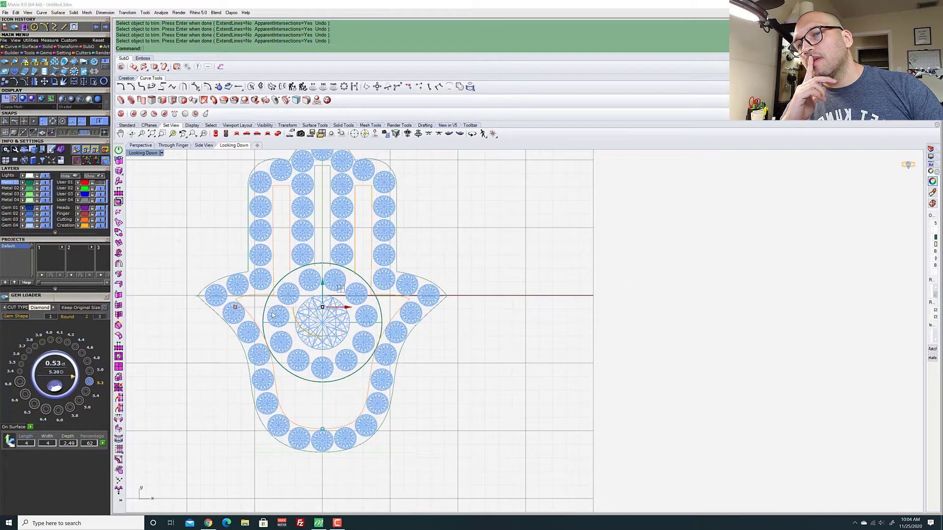
{"action": "scroll", "coordinate": [333, 362], "scroll_direction": "down", "scroll_amount": 2}
{"action": "scroll", "coordinate": [332, 348], "scroll_direction": "up", "scroll_amount": 7}
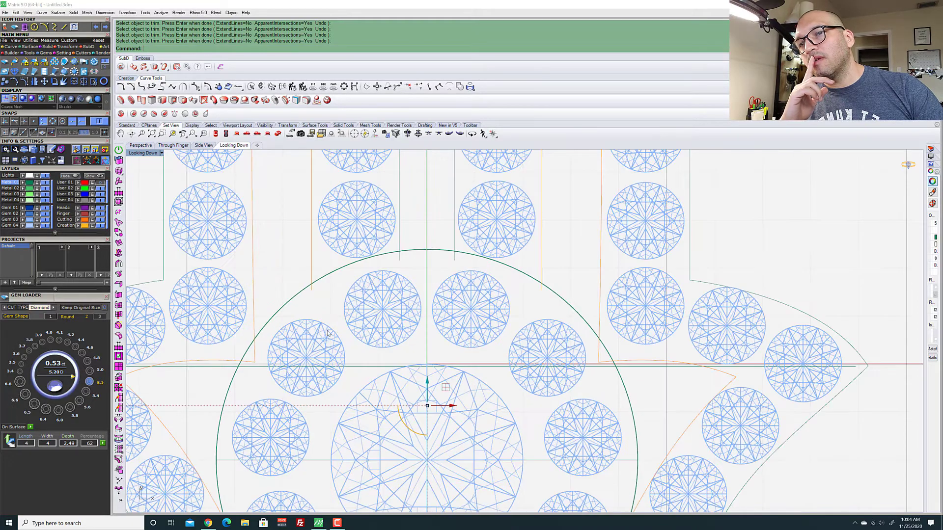
{"action": "scroll", "coordinate": [328, 334], "scroll_direction": "down", "scroll_amount": 5}
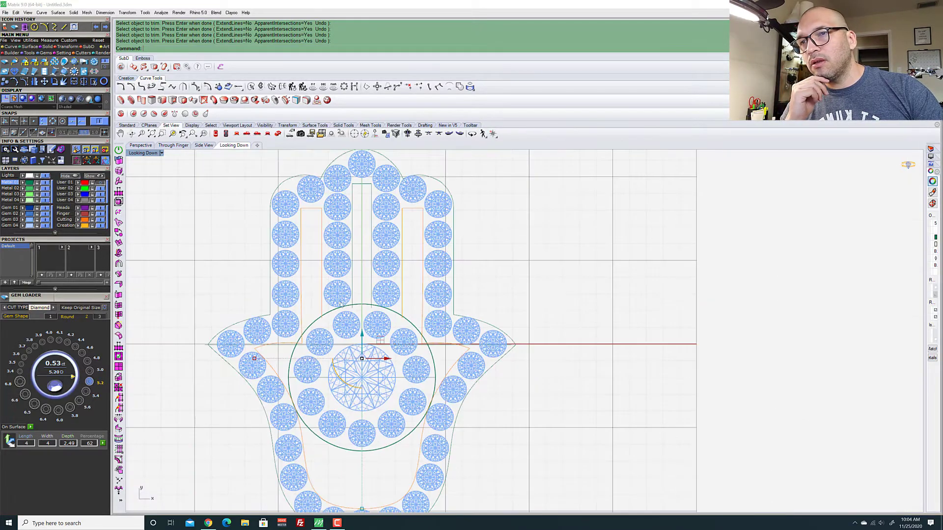
{"action": "scroll", "coordinate": [304, 165], "scroll_direction": "up", "scroll_amount": 4}
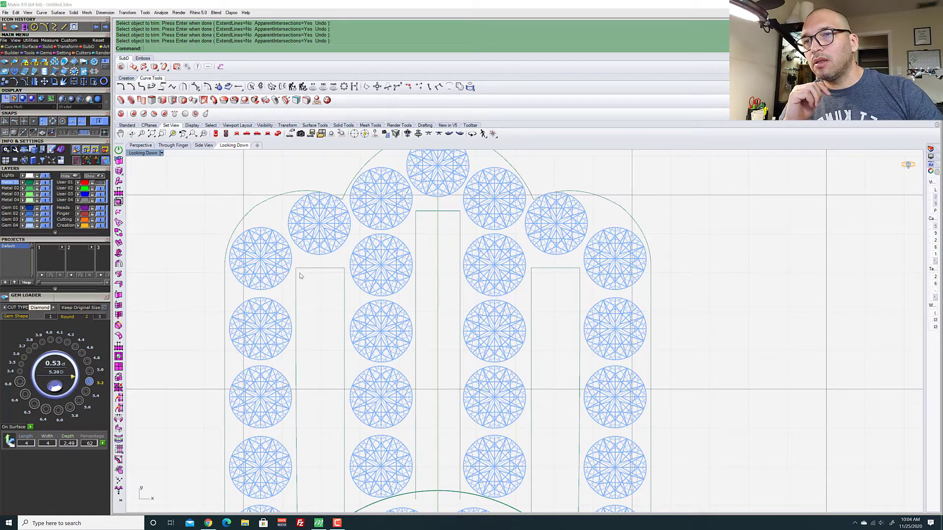
Try deleting the right finger slot's side lines and upper line, and undo both deletions
{"action": "left_click", "coordinate": [344, 271]}
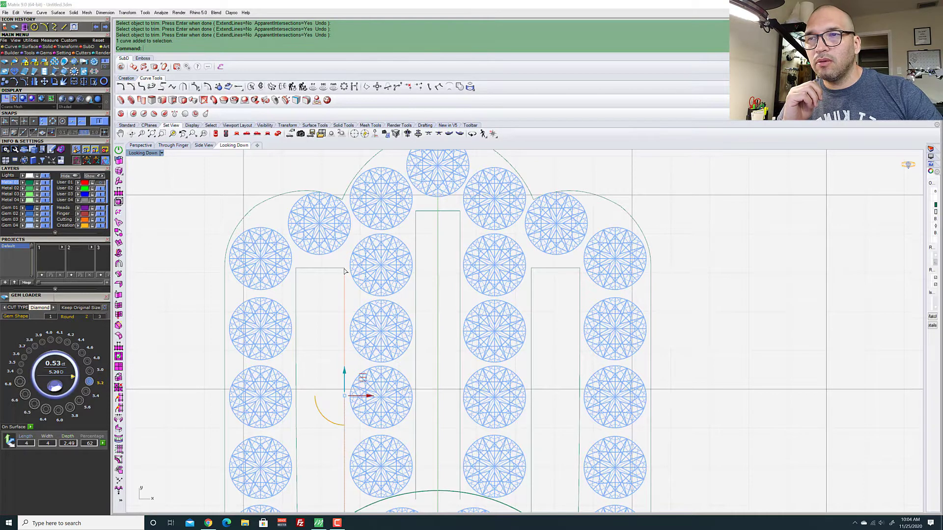
{"action": "left_click", "coordinate": [330, 268]}
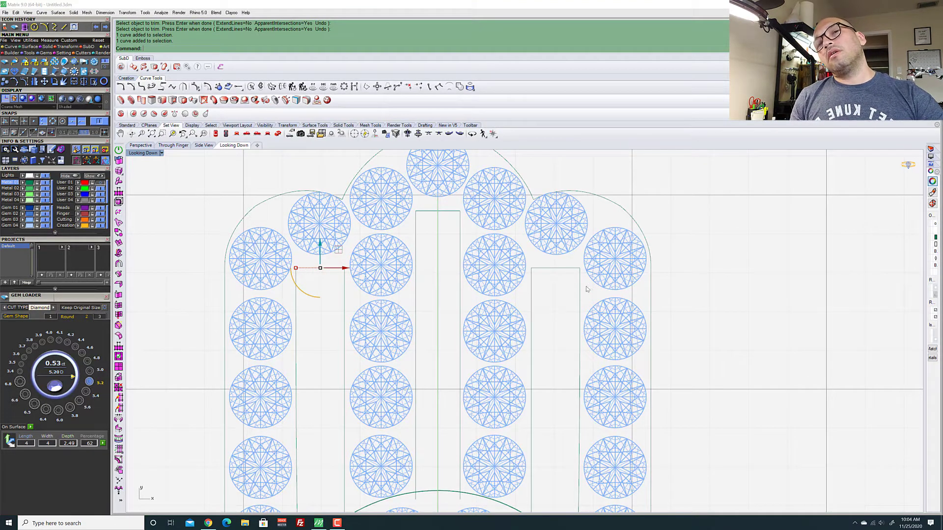
{"action": "left_click", "coordinate": [533, 304]}
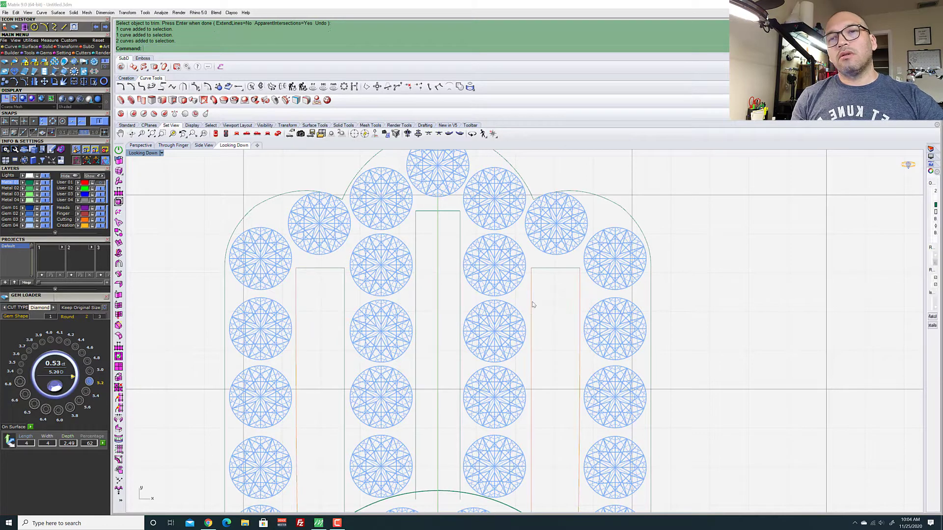
{"action": "key", "text": "End"}
{"action": "key", "text": "Delete"}
{"action": "left_click", "coordinate": [557, 268]}
{"action": "key", "text": "Delete"}
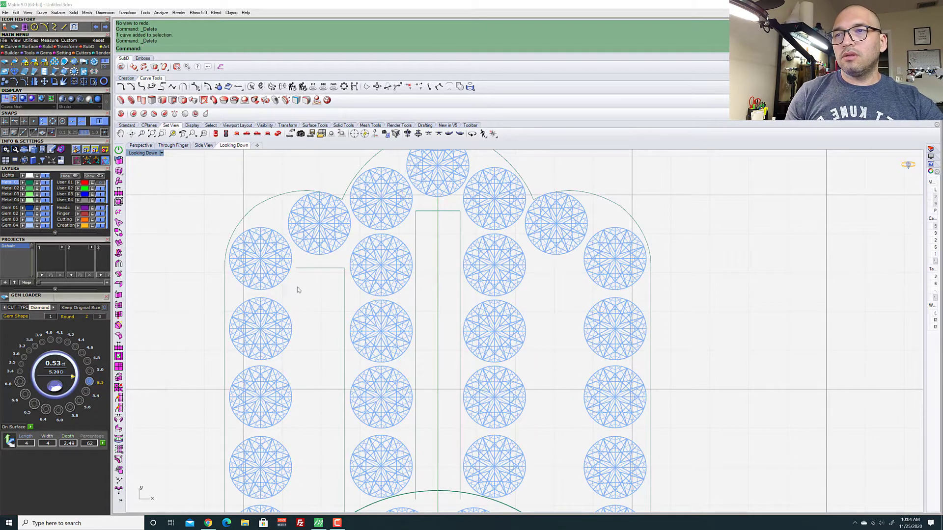
{"action": "key", "text": "ctrl+z"}
{"action": "key", "text": "ctrl+z"}
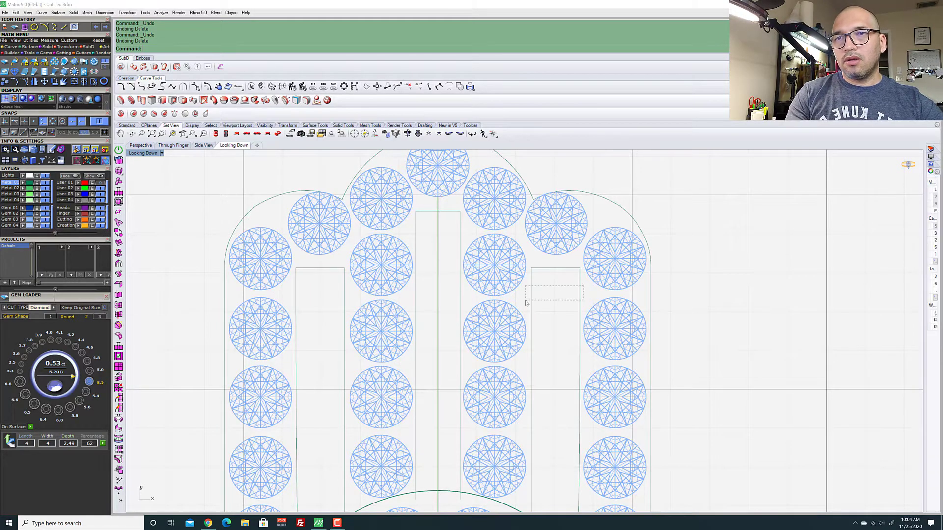
Repeat the trial deletion of the right slot's outline pieces, restore them with Undo and clear the selection
{"action": "left_click", "coordinate": [542, 284]}
{"action": "key", "text": "Delete"}
{"action": "left_click", "coordinate": [554, 268]}
{"action": "key", "text": "Delete"}
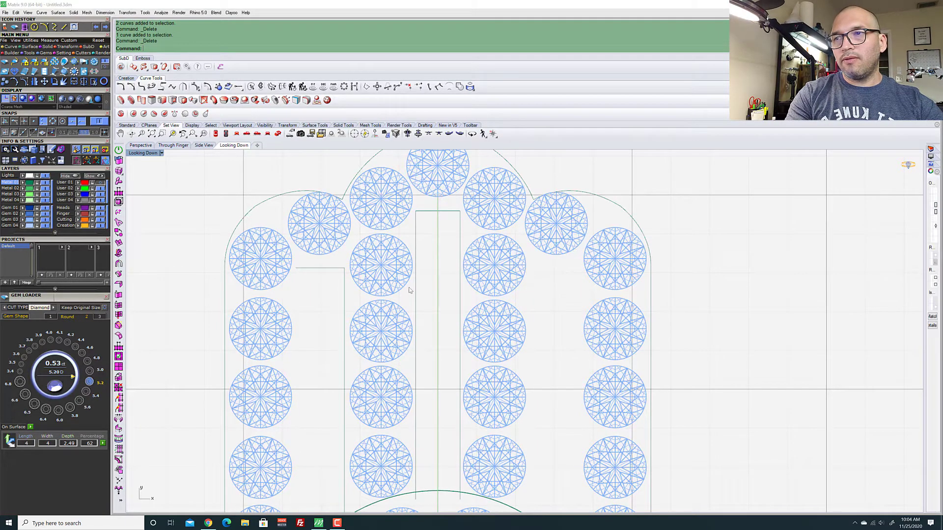
{"action": "key", "text": "ctrl+z"}
{"action": "key", "text": "ctrl+z"}
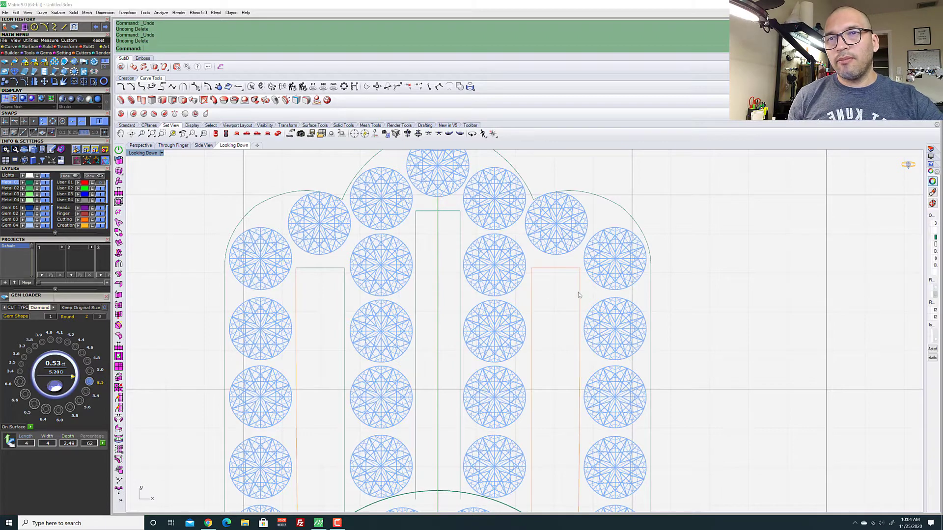
{"action": "key", "text": "Escape"}
Turn on the control points of the inner outline and of both side finger slots' inner and upper lines
{"action": "scroll", "coordinate": [540, 265], "scroll_direction": "down", "scroll_amount": 5}
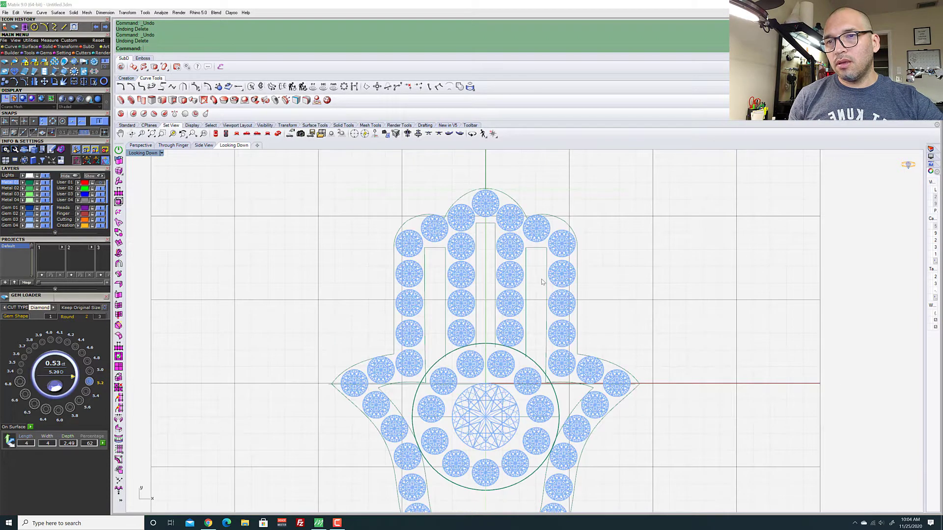
{"action": "left_click", "coordinate": [546, 283]}
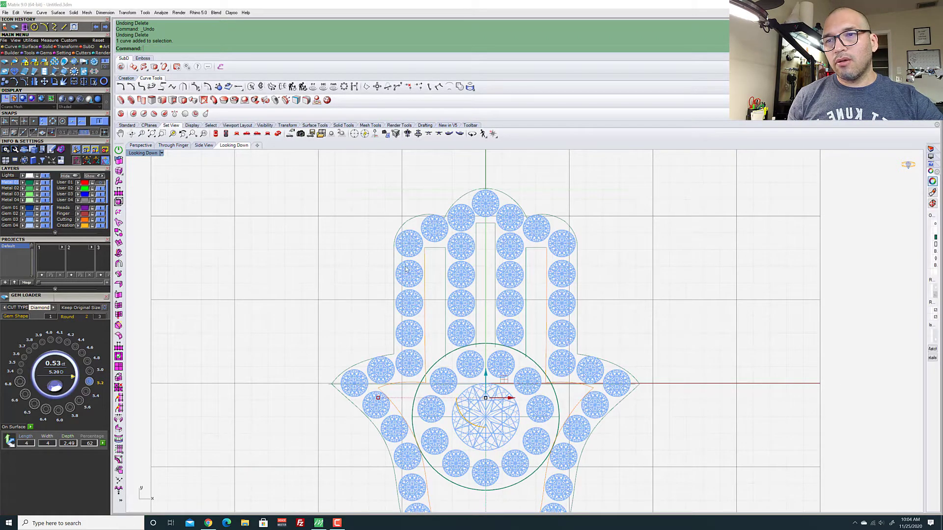
{"action": "scroll", "coordinate": [437, 251], "scroll_direction": "up", "scroll_amount": 8}
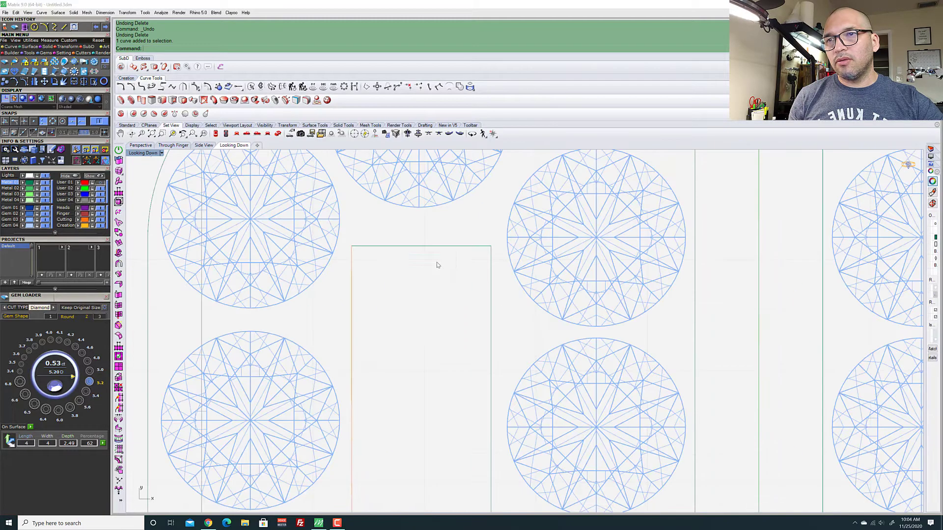
{"action": "scroll", "coordinate": [437, 268], "scroll_direction": "down", "scroll_amount": 4}
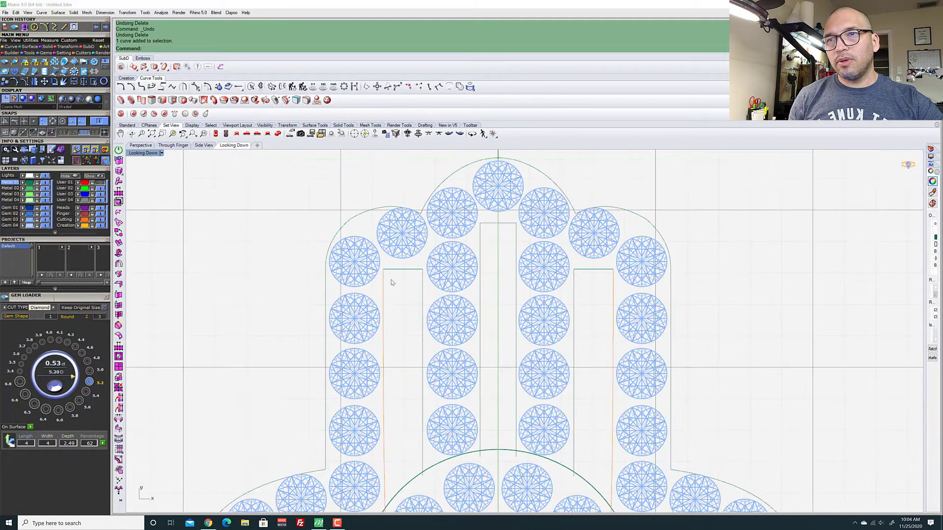
{"action": "left_click", "coordinate": [421, 288]}
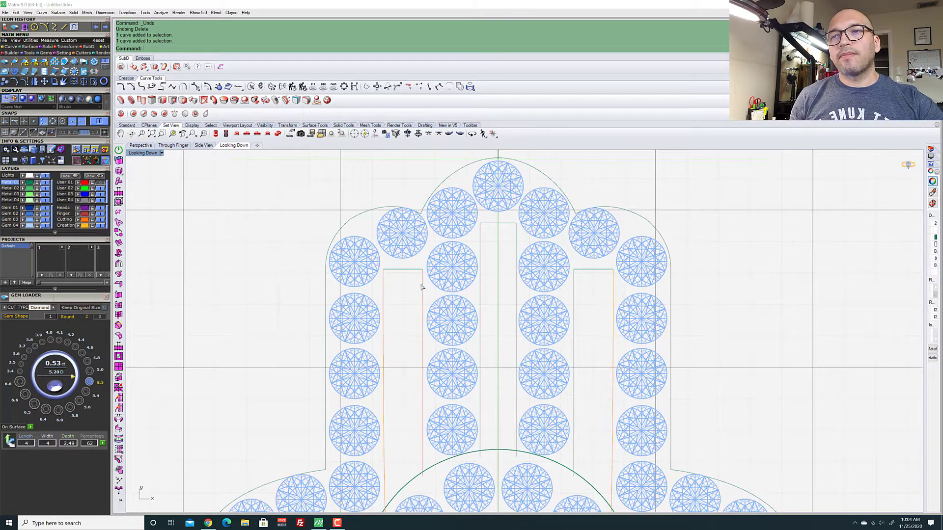
{"action": "left_click", "coordinate": [575, 294]}
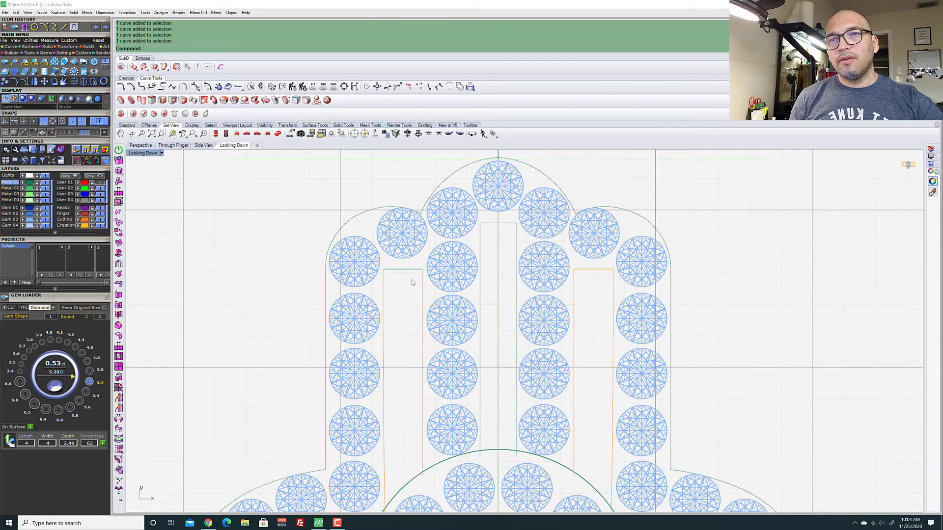
{"action": "left_click", "coordinate": [402, 269]}
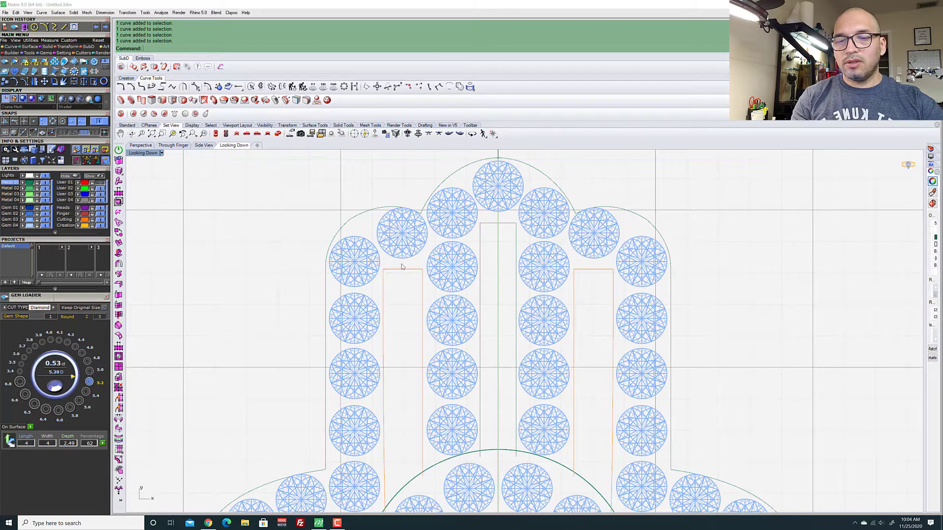
{"action": "key", "text": "F10"}
{"action": "scroll", "coordinate": [401, 268], "scroll_direction": "up", "scroll_amount": 3}
{"action": "scroll", "coordinate": [373, 255], "scroll_direction": "down", "scroll_amount": 2}
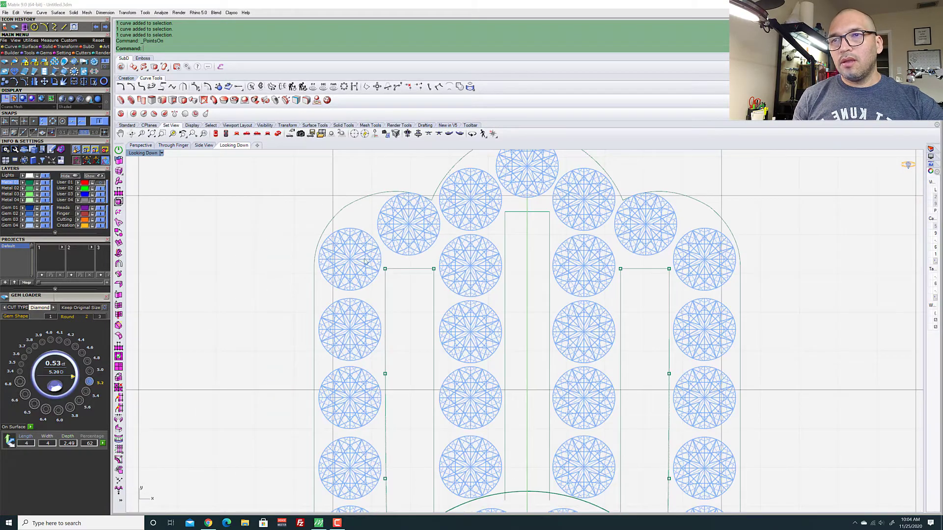
Move the upper corner control points of both side finger slots slightly down together, away from the gems above
{"action": "left_click_drag", "start_coordinate": [364, 262], "coordinate": [441, 273]}
{"action": "left_click_drag", "start_coordinate": [607, 251], "coordinate": [695, 290], "text": "shift"}
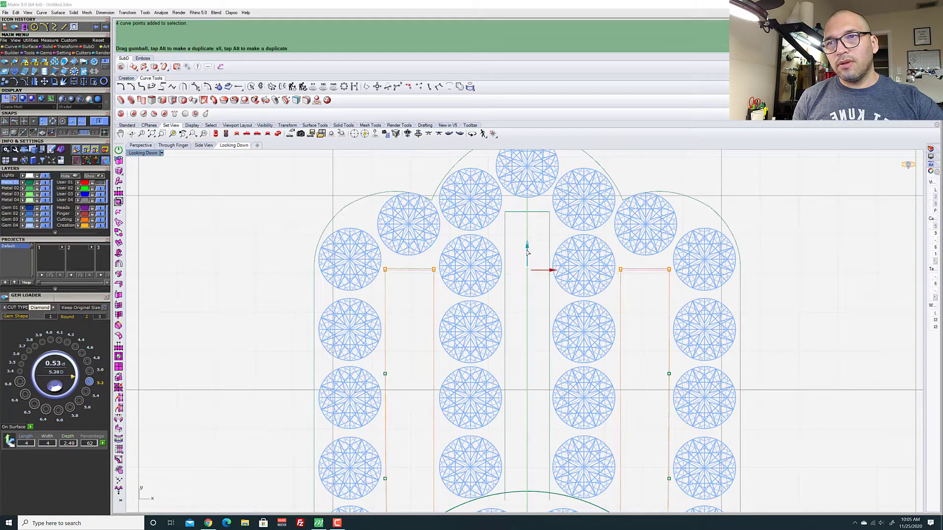
{"action": "left_click_drag", "start_coordinate": [409, 269], "coordinate": [409, 280]}
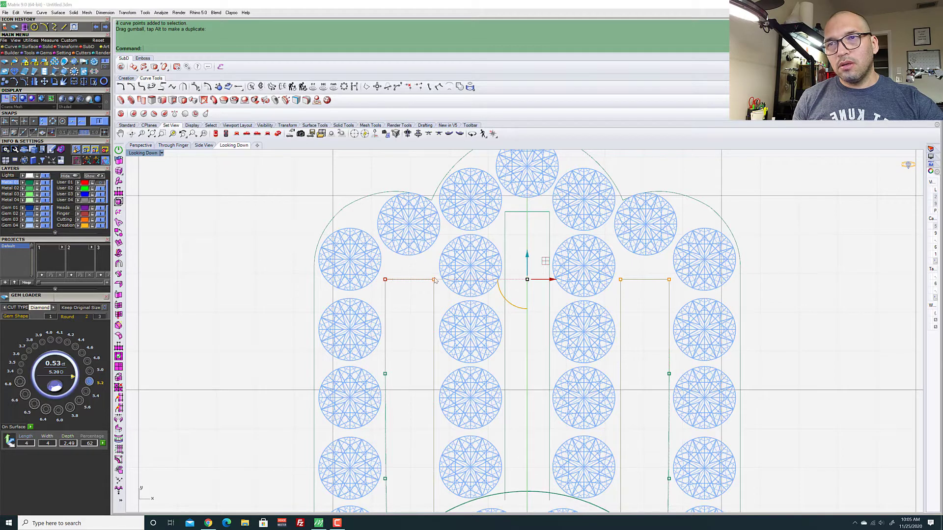
{"action": "key", "text": "Escape"}
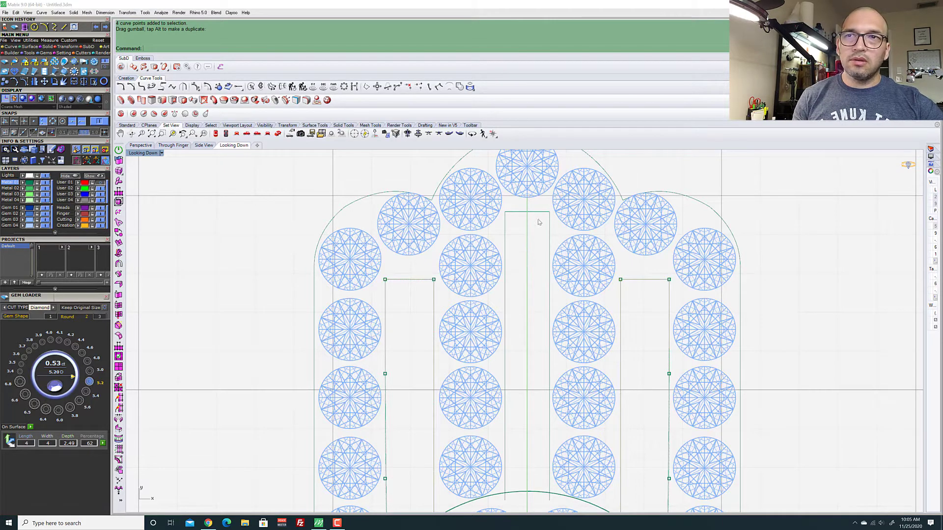
Turn on the centre slot's control points and move its upper corner points slightly down, away from the top gem
{"action": "scroll", "coordinate": [537, 206], "scroll_direction": "up", "scroll_amount": 5}
{"action": "left_click", "coordinate": [566, 261]}
{"action": "left_click", "coordinate": [464, 269], "text": "shift"}
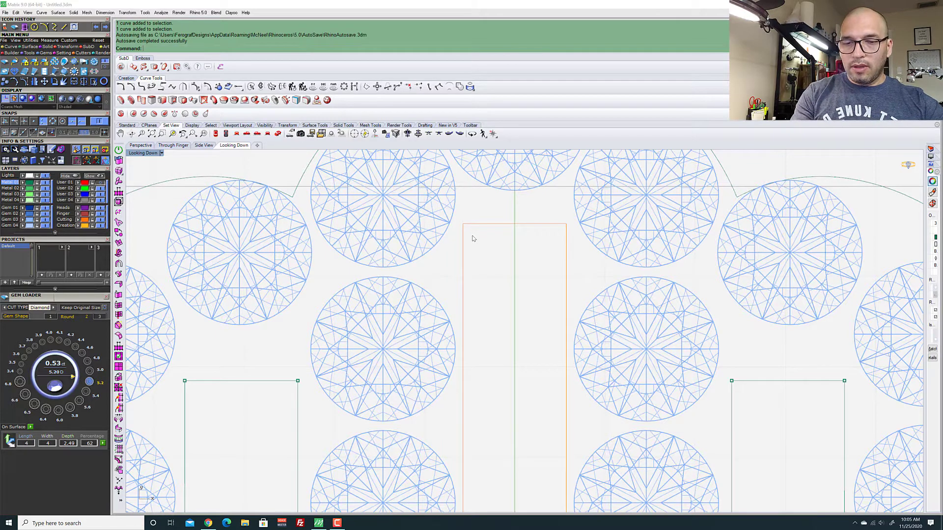
{"action": "key", "text": "F10"}
{"action": "scroll", "coordinate": [472, 239], "scroll_direction": "up", "scroll_amount": 4}
{"action": "left_click_drag", "start_coordinate": [450, 218], "coordinate": [706, 263]}
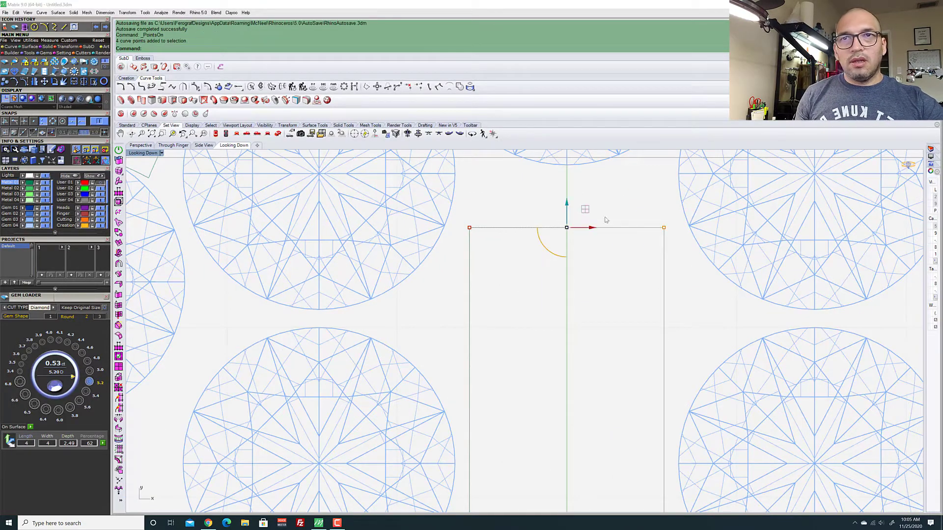
{"action": "left_click_drag", "start_coordinate": [568, 203], "coordinate": [566, 232]}
{"action": "scroll", "coordinate": [566, 232], "scroll_direction": "down", "scroll_amount": 4}
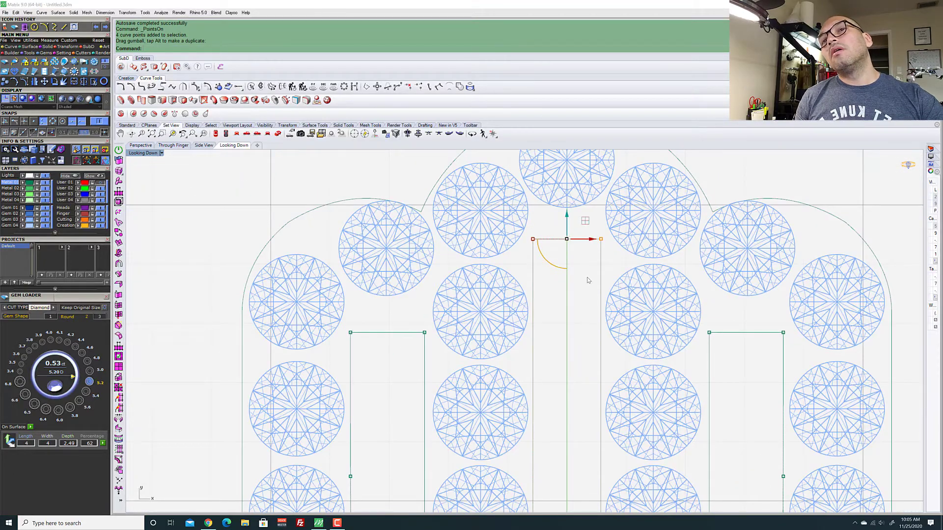
{"action": "key", "text": "Escape"}
Start a start, end and direction arc spanning the left finger slot's two upper corners
{"action": "scroll", "coordinate": [548, 261], "scroll_direction": "down", "scroll_amount": 3}
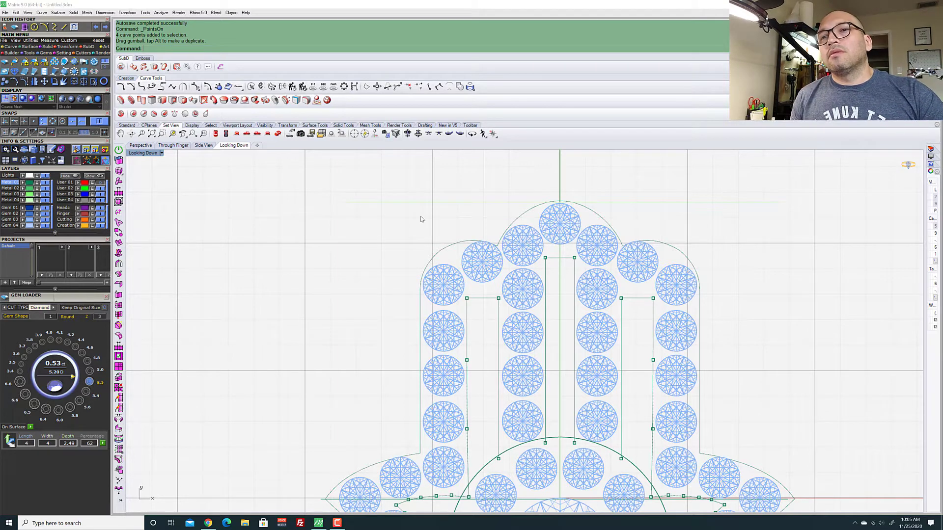
{"action": "scroll", "coordinate": [547, 225], "scroll_direction": "up", "scroll_amount": 3}
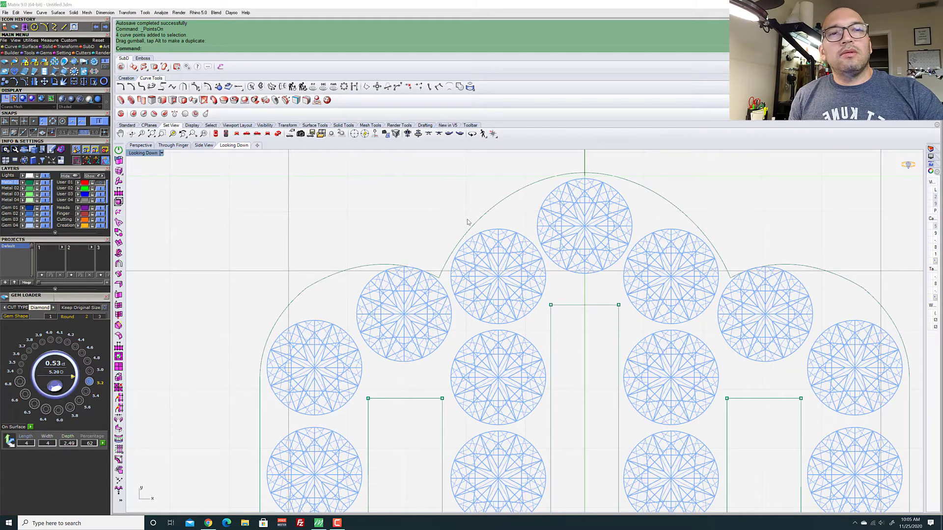
{"action": "scroll", "coordinate": [445, 222], "scroll_direction": "down", "scroll_amount": 3}
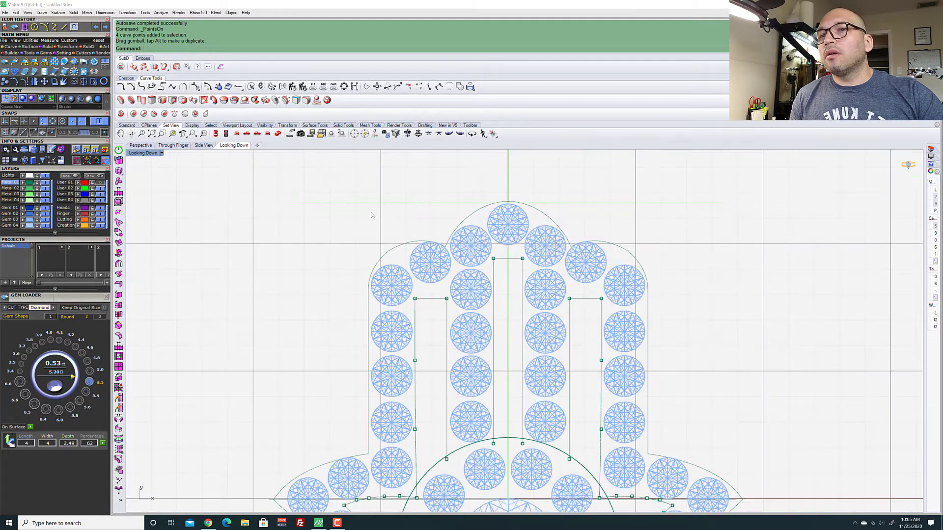
{"action": "left_click", "coordinate": [44, 27]}
{"action": "scroll", "coordinate": [444, 294], "scroll_direction": "up", "scroll_amount": 5}
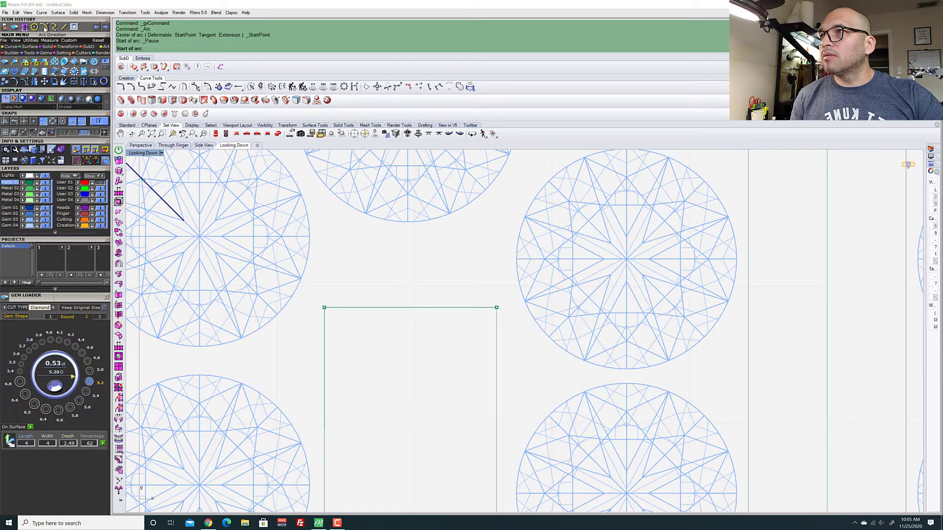
{"action": "left_click", "coordinate": [13, 47]}
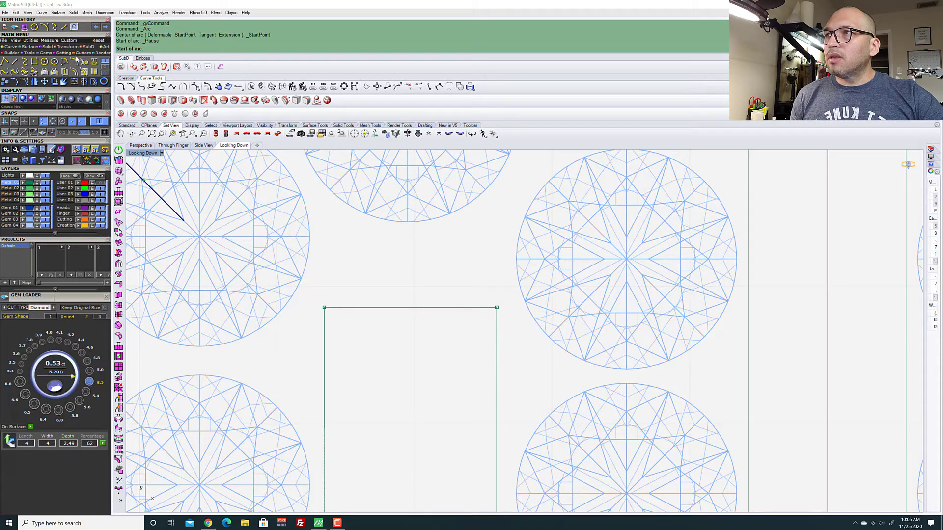
{"action": "left_click", "coordinate": [75, 60]}
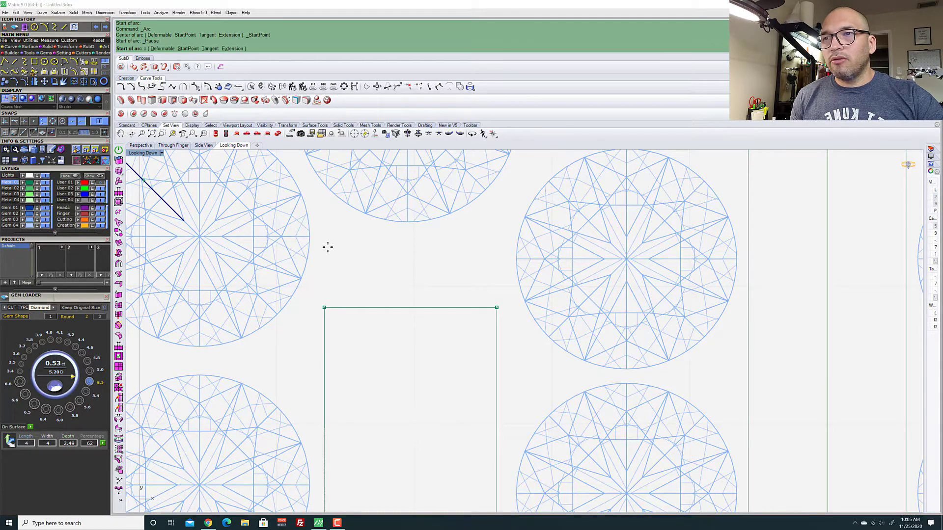
{"action": "scroll", "coordinate": [326, 267], "scroll_direction": "down", "scroll_amount": 3}
{"action": "scroll", "coordinate": [330, 269], "scroll_direction": "up", "scroll_amount": 5}
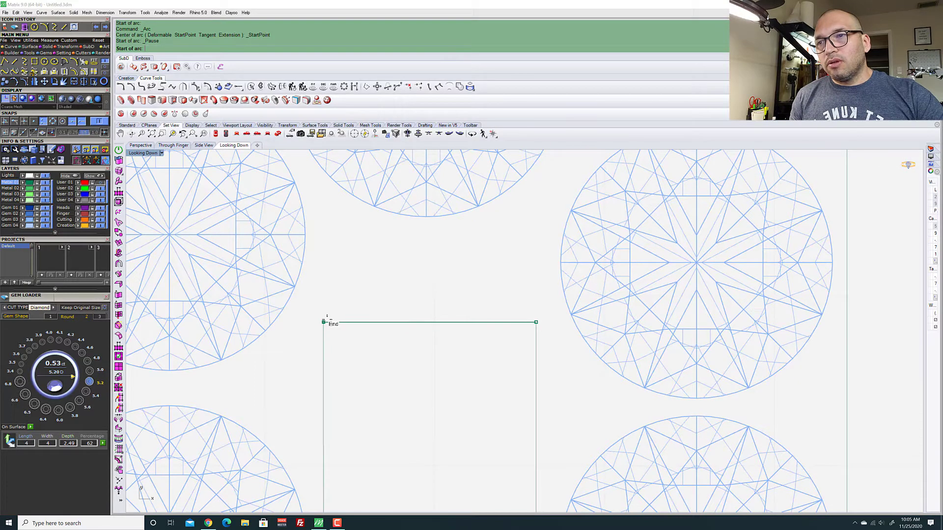
{"action": "left_click", "coordinate": [323, 321]}
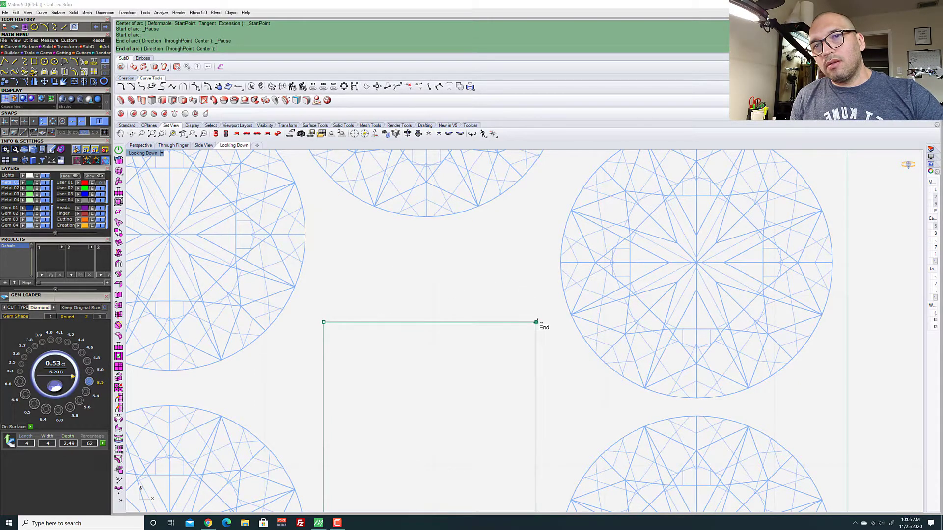
{"action": "left_click", "coordinate": [536, 321]}
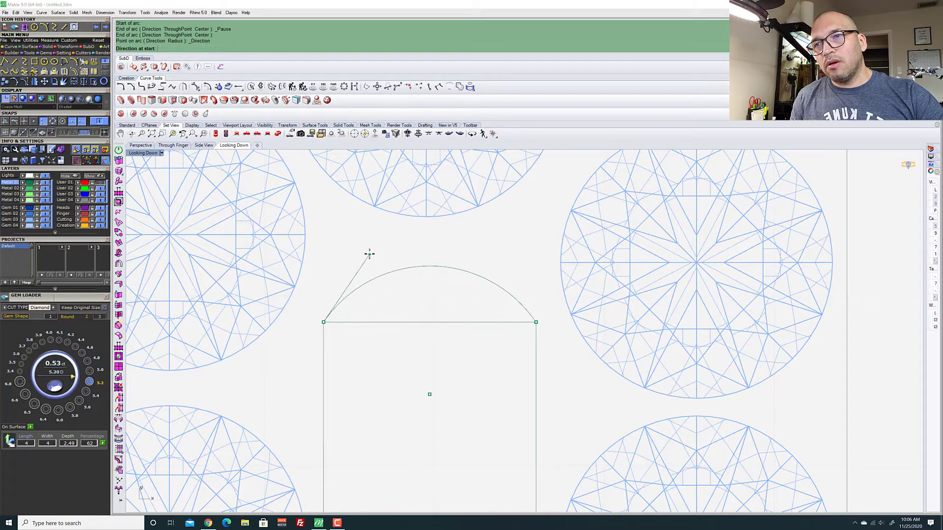
Show the reference photo and set the arc's direction so it rounds the left slot's end like the photo
{"action": "scroll", "coordinate": [356, 255], "scroll_direction": "down", "scroll_amount": 1}
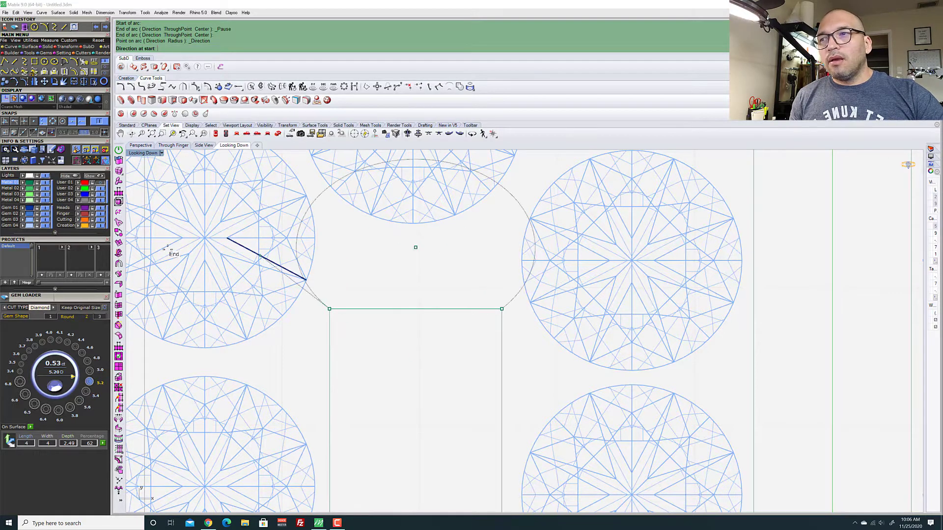
{"action": "left_click", "coordinate": [94, 182]}
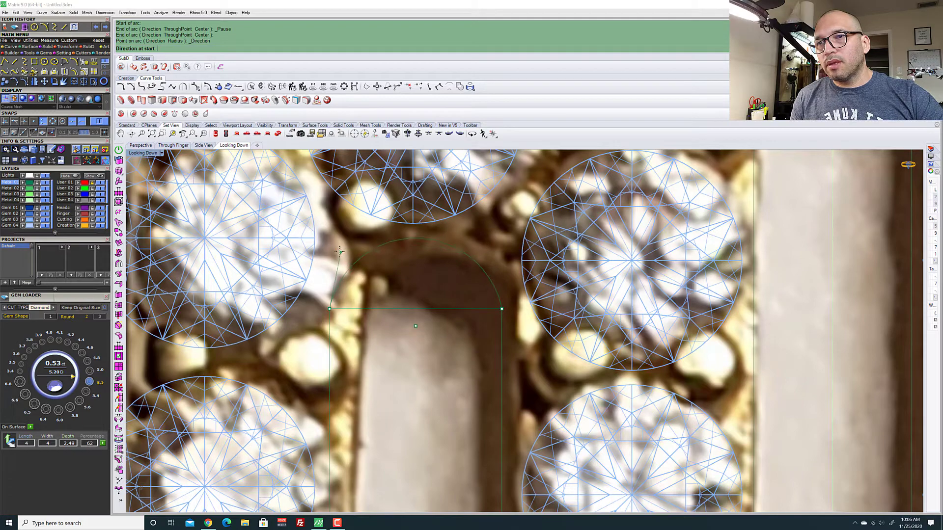
{"action": "scroll", "coordinate": [338, 256], "scroll_direction": "down", "scroll_amount": 3}
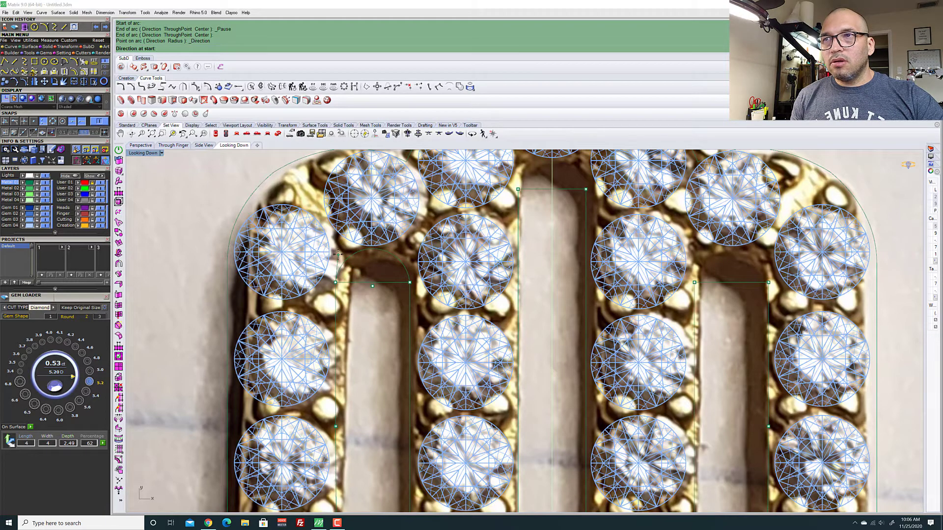
{"action": "scroll", "coordinate": [337, 254], "scroll_direction": "down", "scroll_amount": 2}
{"action": "key", "text": "Escape"}
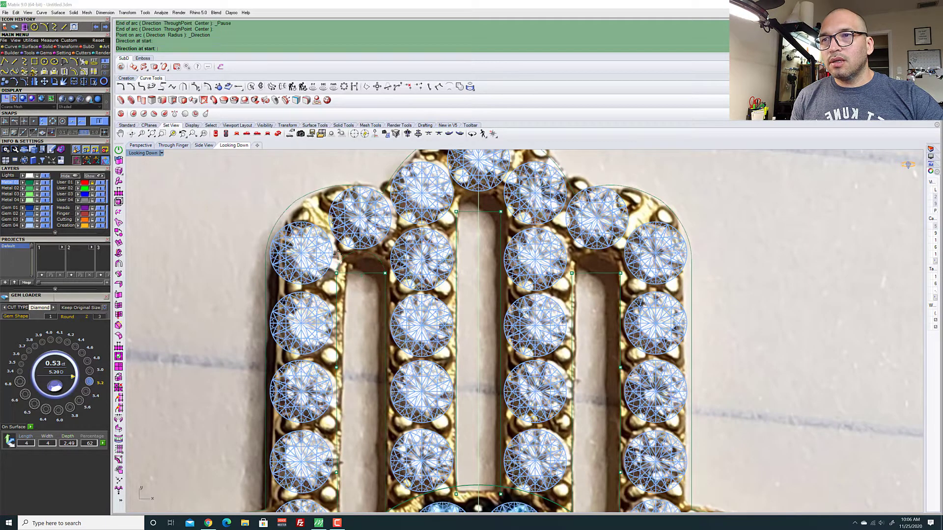
{"action": "scroll", "coordinate": [352, 260], "scroll_direction": "up", "scroll_amount": 4}
{"action": "scroll", "coordinate": [353, 261], "scroll_direction": "down", "scroll_amount": 4}
{"action": "scroll", "coordinate": [351, 265], "scroll_direction": "down", "scroll_amount": 1}
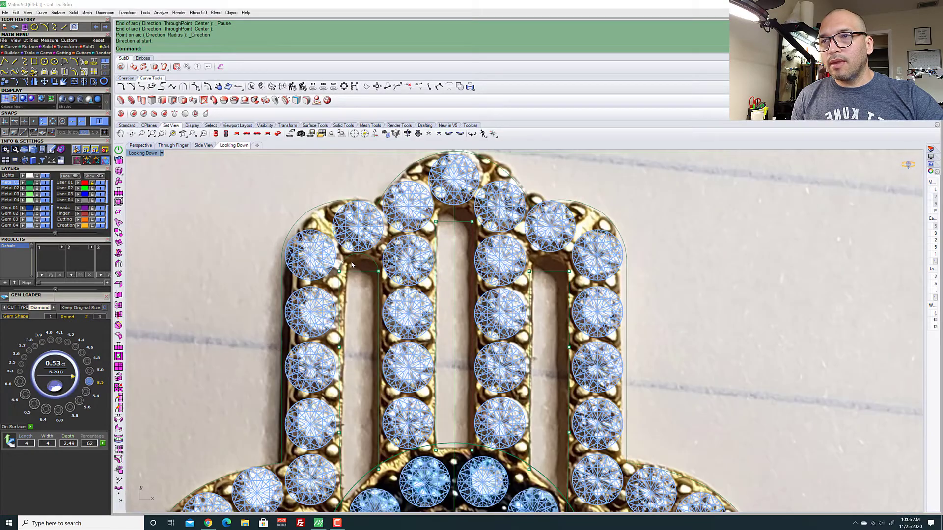
Draw a matching direction arc between the centre slot's upper corners, following the photo, and hide the reference photo
{"action": "scroll", "coordinate": [464, 211], "scroll_direction": "up", "scroll_amount": 5}
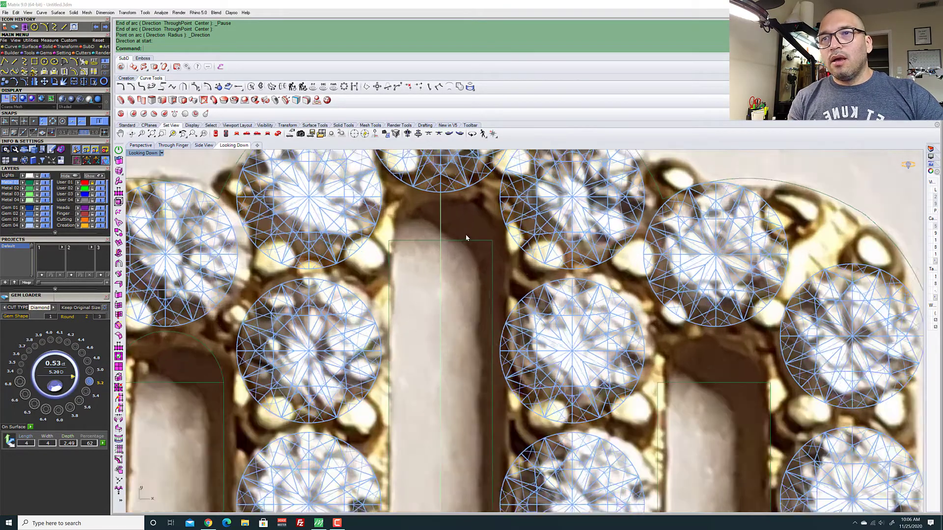
{"action": "key", "text": "Return"}
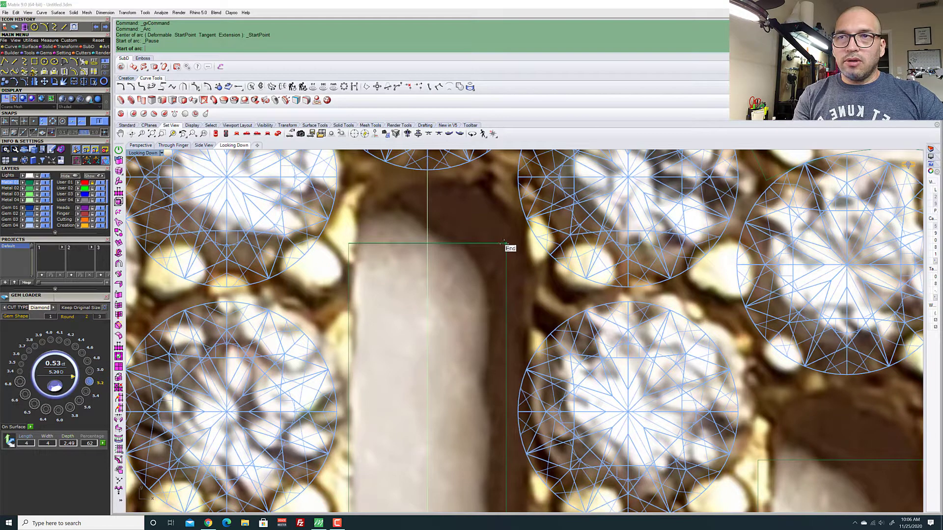
{"action": "left_click", "coordinate": [505, 243]}
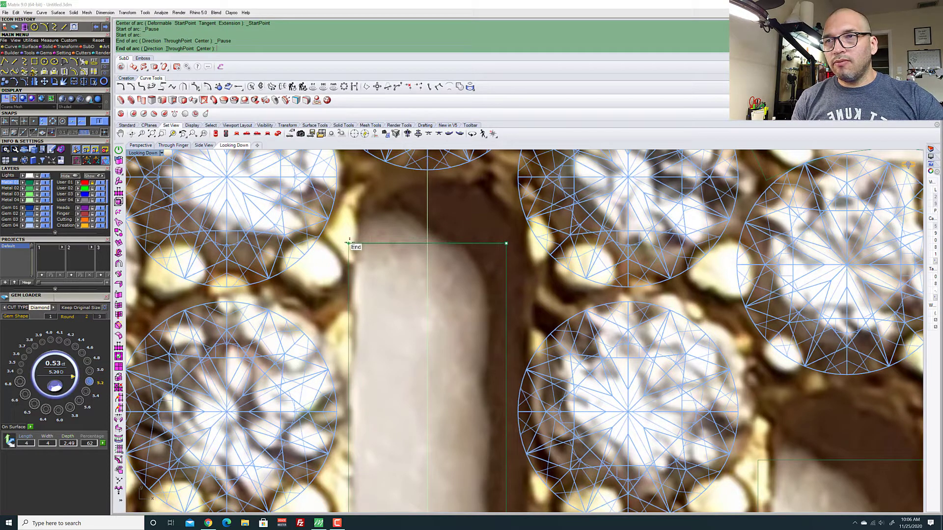
{"action": "left_click", "coordinate": [349, 242]}
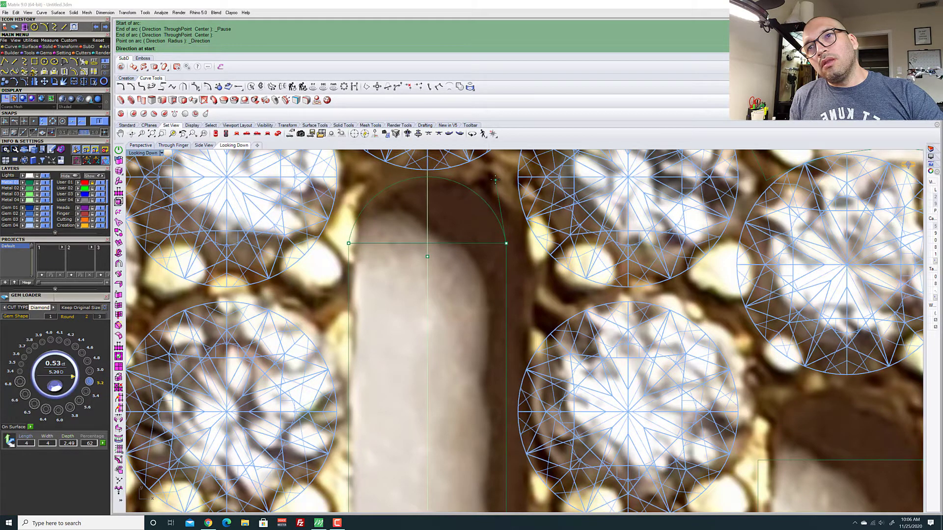
{"action": "left_click", "coordinate": [496, 179]}
{"action": "scroll", "coordinate": [457, 214], "scroll_direction": "down", "scroll_amount": 4}
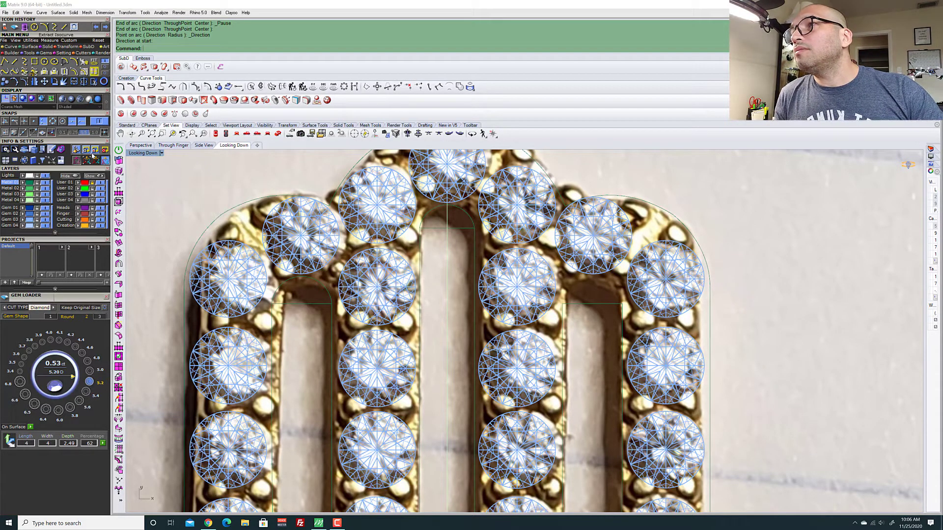
{"action": "left_click", "coordinate": [102, 184]}
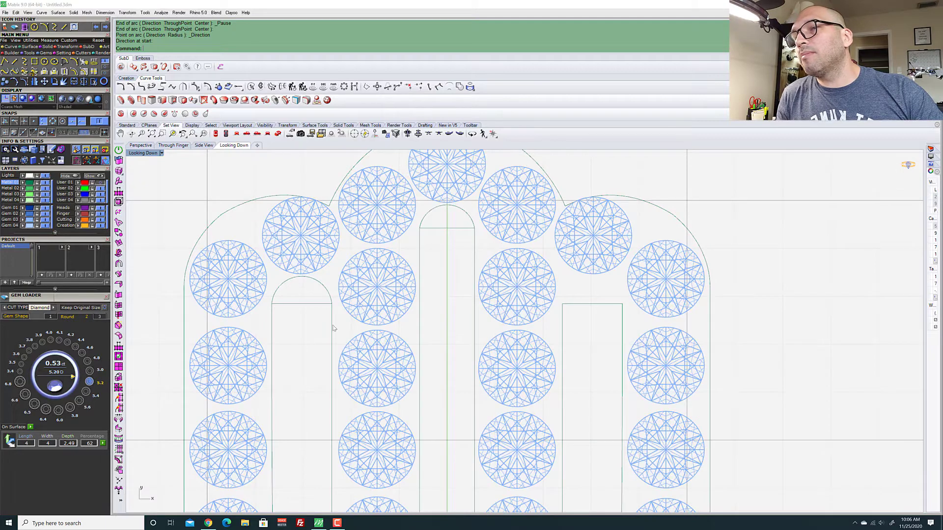
Examine how the left slot's arc meets its side lines and how the rounded ends sit between the gems
{"action": "scroll", "coordinate": [275, 319], "scroll_direction": "up", "scroll_amount": 5}
{"action": "scroll", "coordinate": [276, 332], "scroll_direction": "up", "scroll_amount": 6}
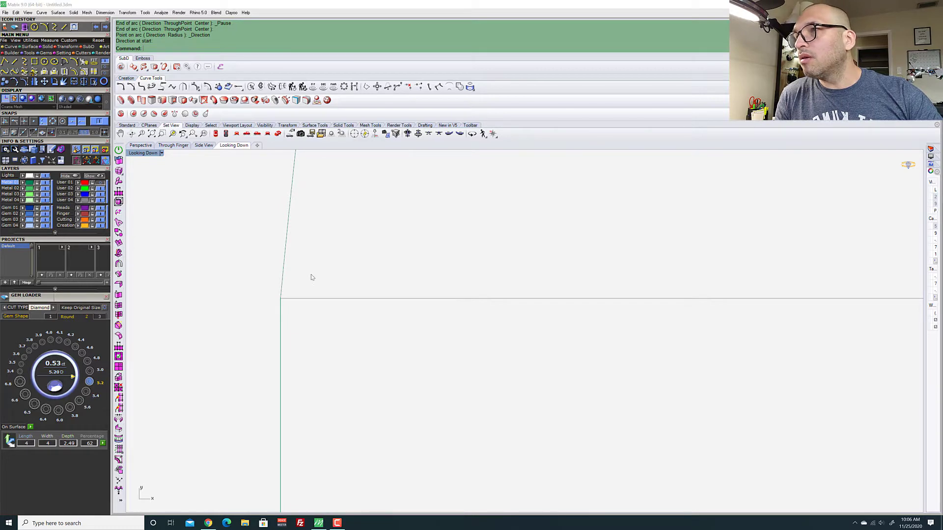
{"action": "scroll", "coordinate": [279, 317], "scroll_direction": "down", "scroll_amount": 4}
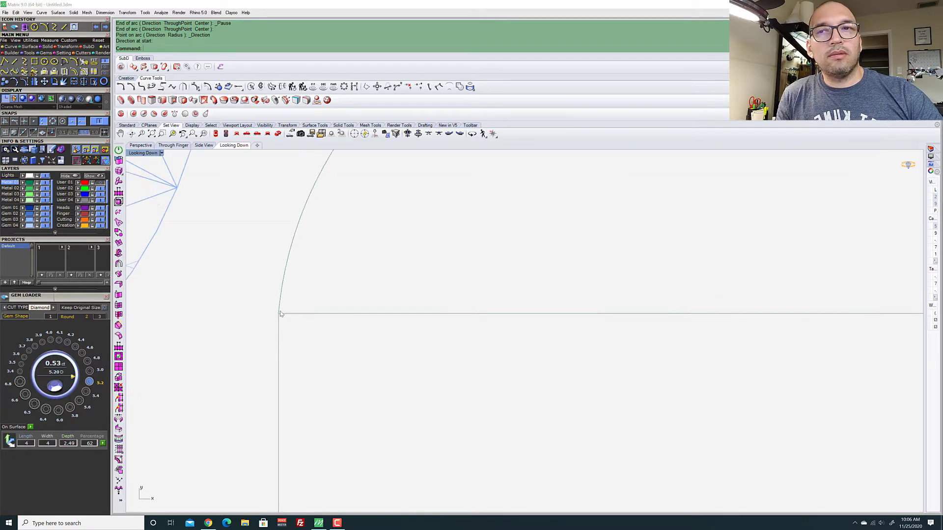
{"action": "scroll", "coordinate": [279, 314], "scroll_direction": "down", "scroll_amount": 4}
{"action": "scroll", "coordinate": [280, 313], "scroll_direction": "up", "scroll_amount": 6}
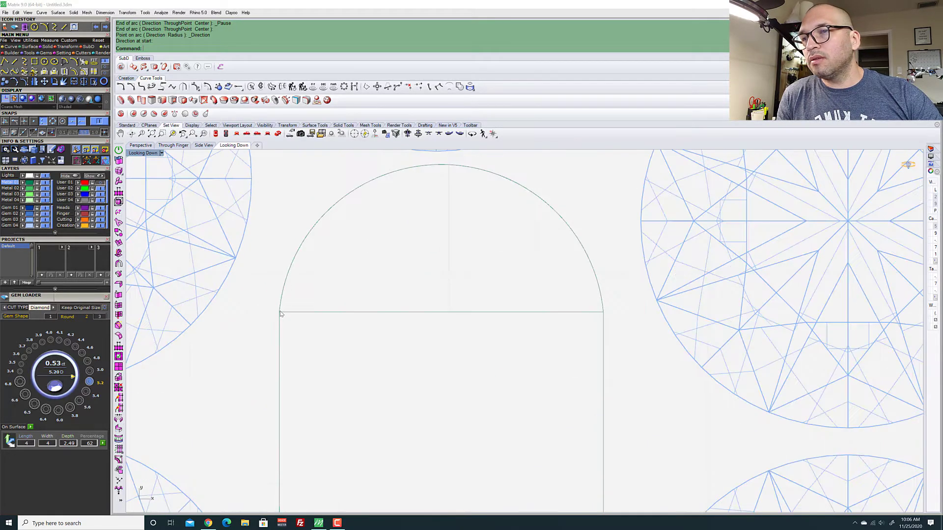
{"action": "scroll", "coordinate": [274, 327], "scroll_direction": "down", "scroll_amount": 6}
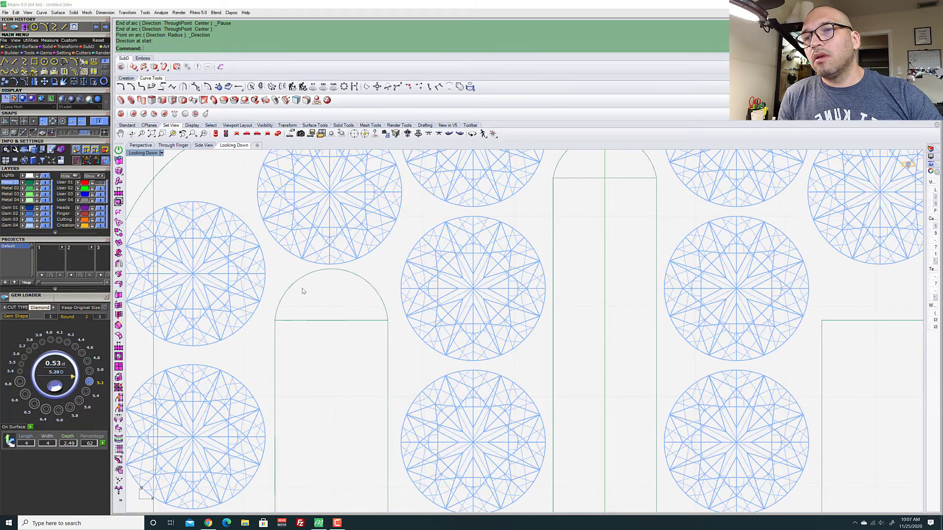
{"action": "scroll", "coordinate": [303, 288], "scroll_direction": "down", "scroll_amount": 5}
{"action": "scroll", "coordinate": [434, 228], "scroll_direction": "up", "scroll_amount": 4}
{"action": "scroll", "coordinate": [474, 242], "scroll_direction": "down", "scroll_amount": 5}
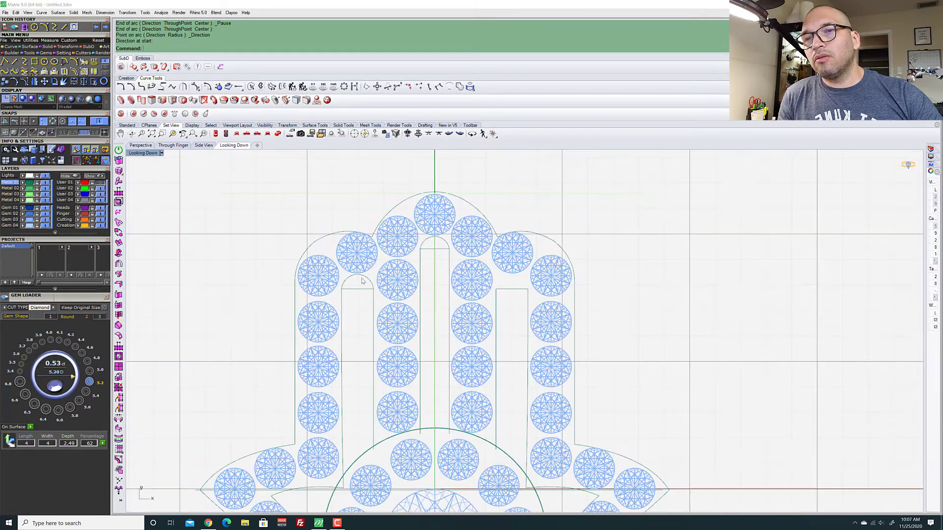
{"action": "scroll", "coordinate": [357, 289], "scroll_direction": "up", "scroll_amount": 6}
{"action": "scroll", "coordinate": [396, 263], "scroll_direction": "down", "scroll_amount": 1}
{"action": "scroll", "coordinate": [396, 262], "scroll_direction": "down", "scroll_amount": 3}
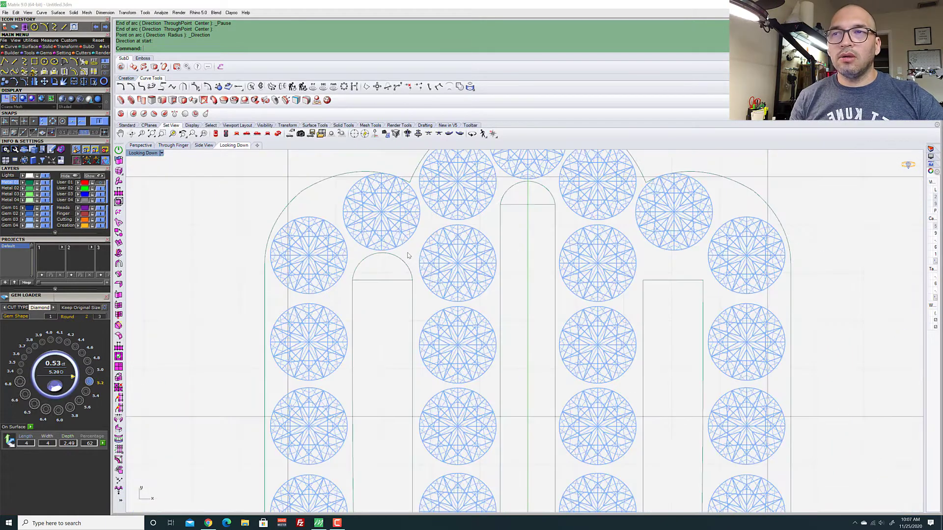
Mirror the left slot's end arc onto the right finger slot across the vertical centre line through origin 0
{"action": "left_click", "coordinate": [392, 265]}
{"action": "type", "text": "Mir"}
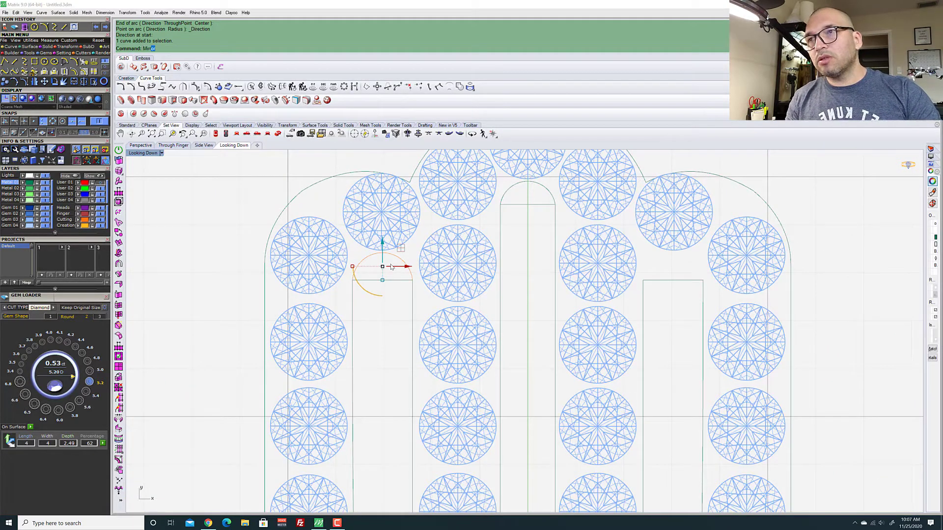
{"action": "key", "text": "Return"}
{"action": "type", "text": "0"}
{"action": "key", "text": "Return"}
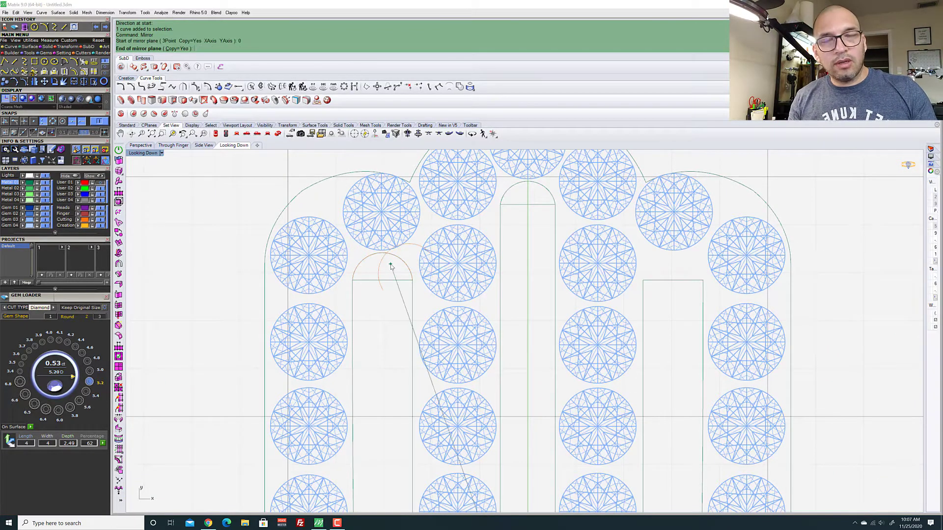
{"action": "scroll", "coordinate": [355, 271], "scroll_direction": "down", "scroll_amount": 5}
{"action": "left_click", "coordinate": [409, 270]}
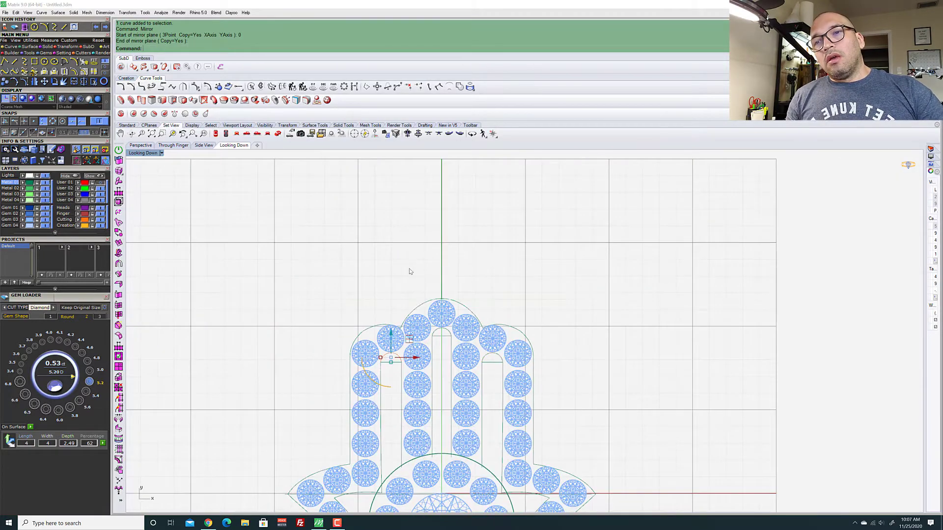
Join the three finger slots' end arcs with their side lines using the Join command
{"action": "scroll", "coordinate": [486, 349], "scroll_direction": "up", "scroll_amount": 8}
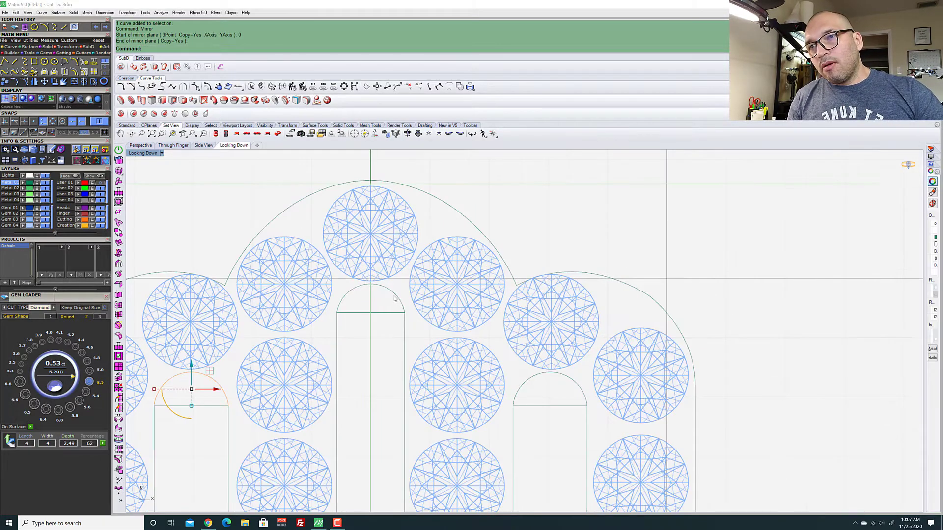
{"action": "left_click", "coordinate": [395, 297], "text": "shift"}
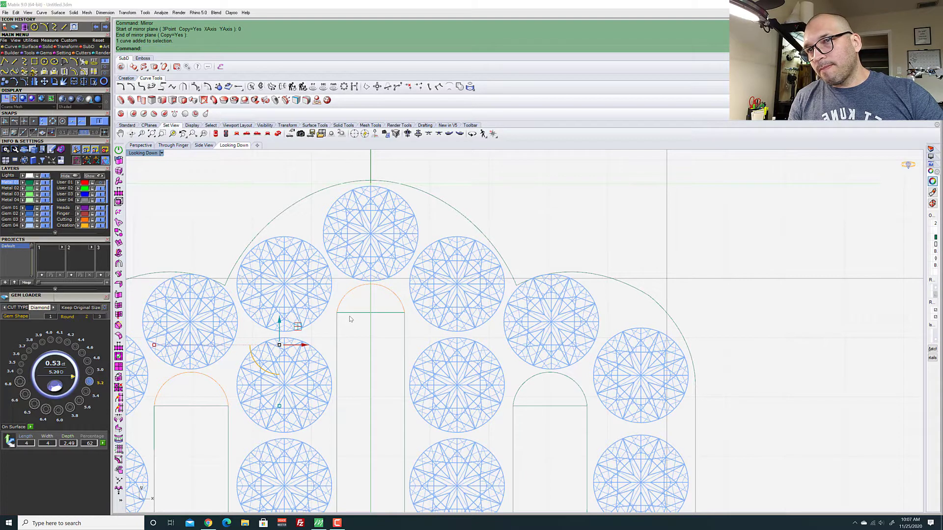
{"action": "left_click", "coordinate": [523, 384], "text": "shift"}
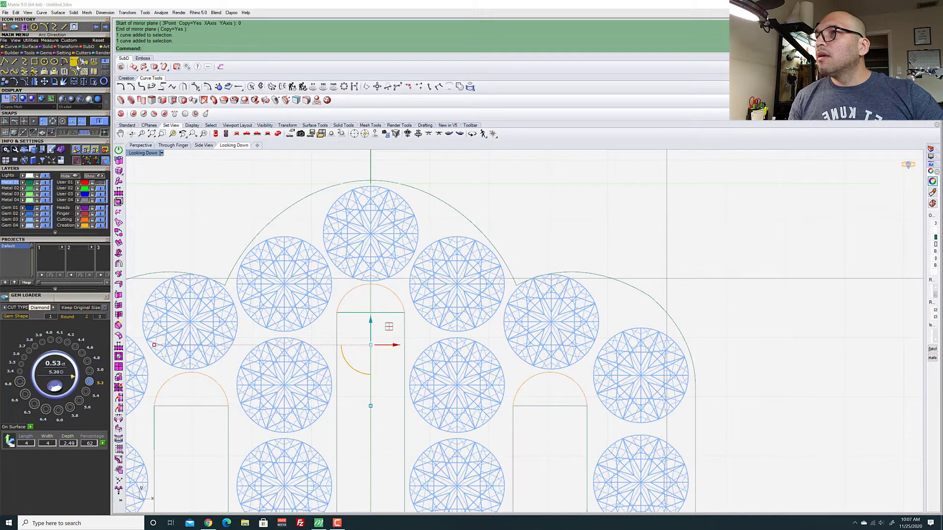
{"action": "scroll", "coordinate": [251, 336], "scroll_direction": "down", "scroll_amount": 2}
{"action": "scroll", "coordinate": [250, 337], "scroll_direction": "up", "scroll_amount": 1}
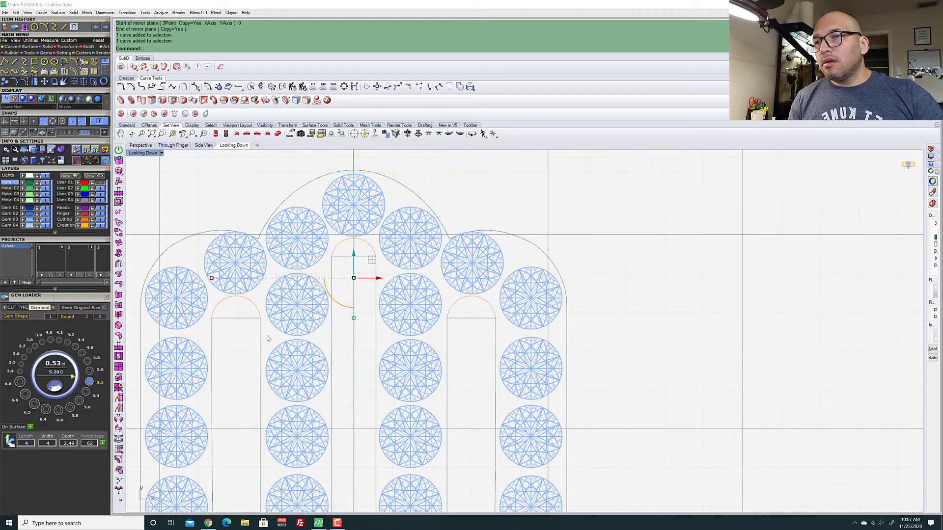
{"action": "left_click", "coordinate": [352, 296], "text": "shift"}
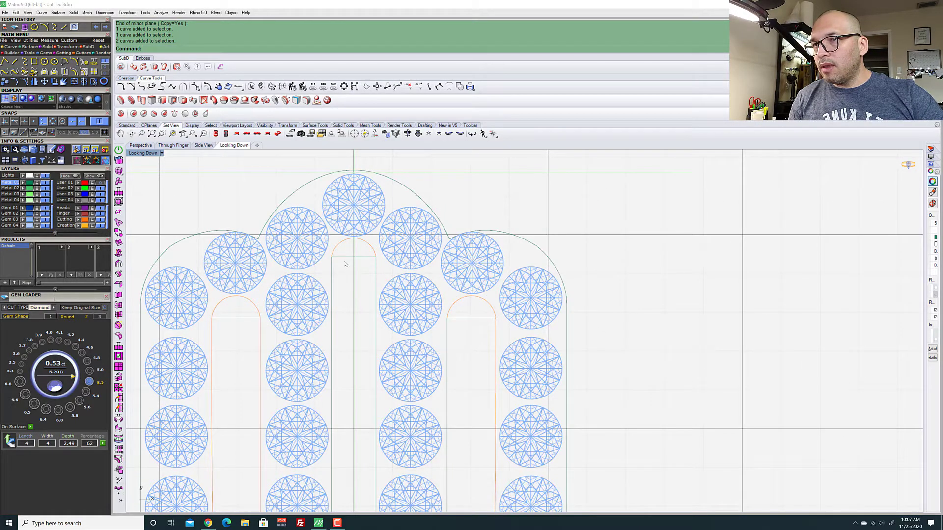
{"action": "left_click", "coordinate": [332, 273], "text": "shift"}
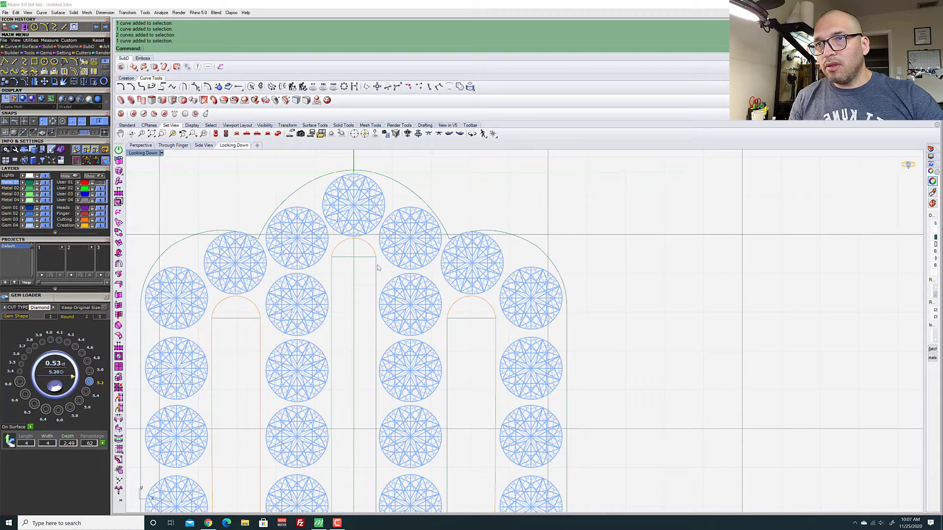
{"action": "left_click", "coordinate": [447, 342], "text": "shift"}
{"action": "scroll", "coordinate": [401, 343], "scroll_direction": "down", "scroll_amount": 2}
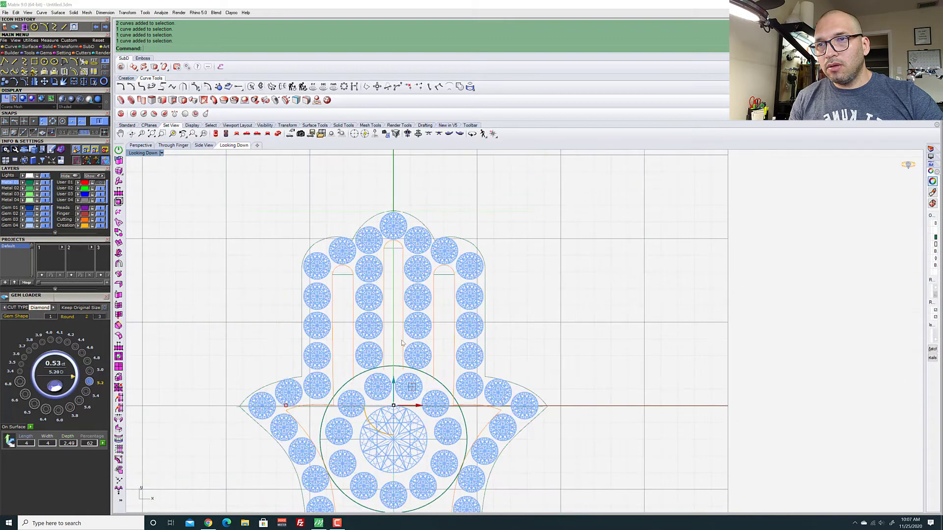
{"action": "scroll", "coordinate": [330, 268], "scroll_direction": "up", "scroll_amount": 5}
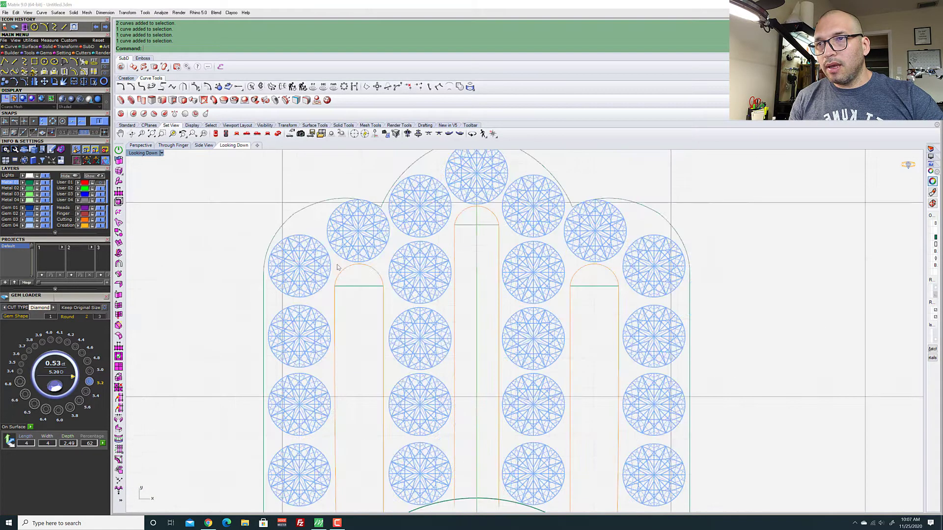
{"action": "scroll", "coordinate": [355, 254], "scroll_direction": "down", "scroll_amount": 5}
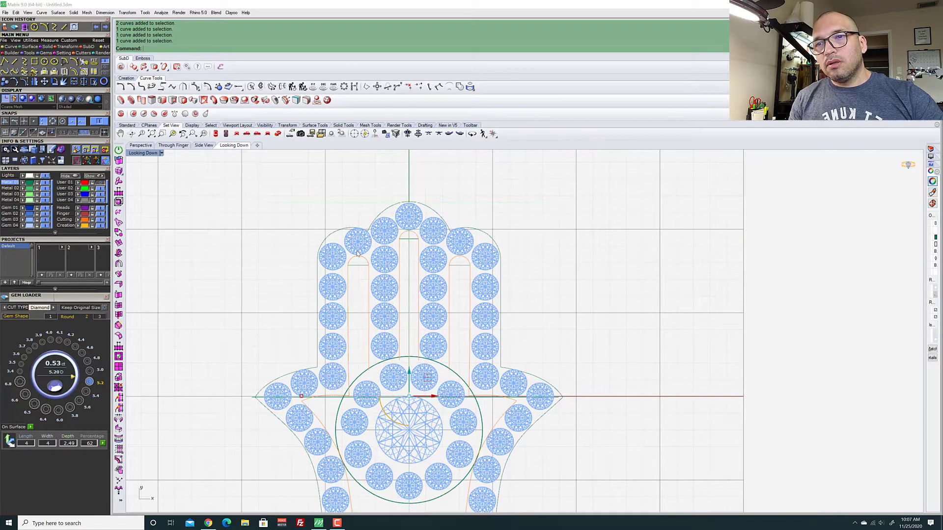
{"action": "type", "text": "Join"}
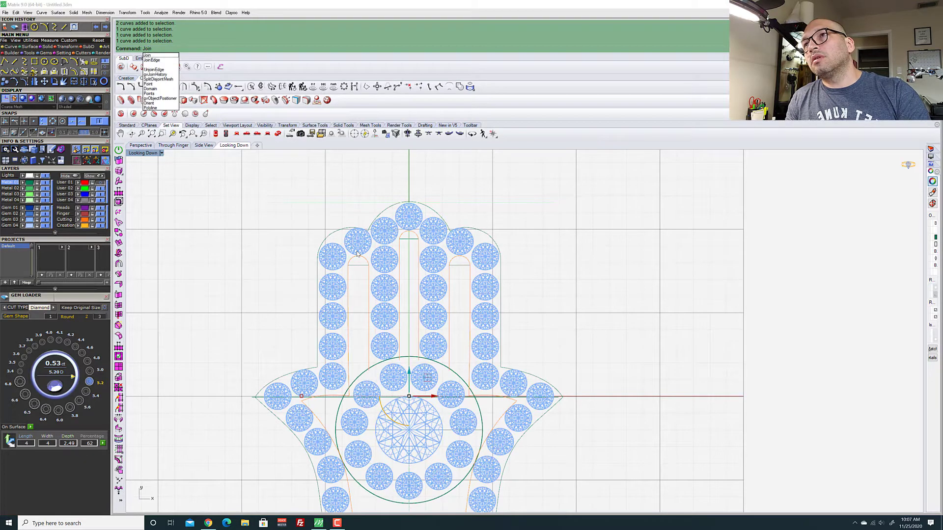
{"action": "key", "text": "Return"}
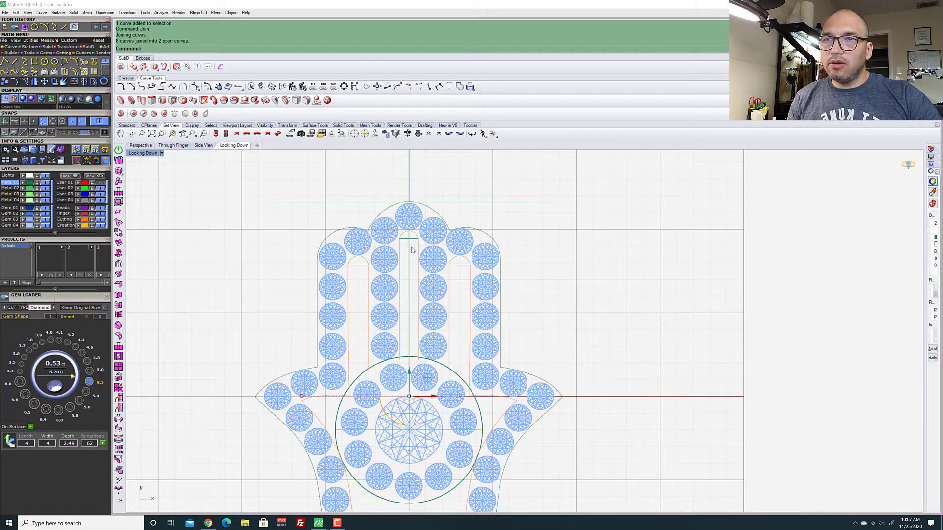
Delete the three short horizontal lines beneath the rounded ends of the left, centre and right finger slots
{"action": "scroll", "coordinate": [373, 265], "scroll_direction": "up", "scroll_amount": 5}
{"action": "scroll", "coordinate": [356, 263], "scroll_direction": "up", "scroll_amount": 5}
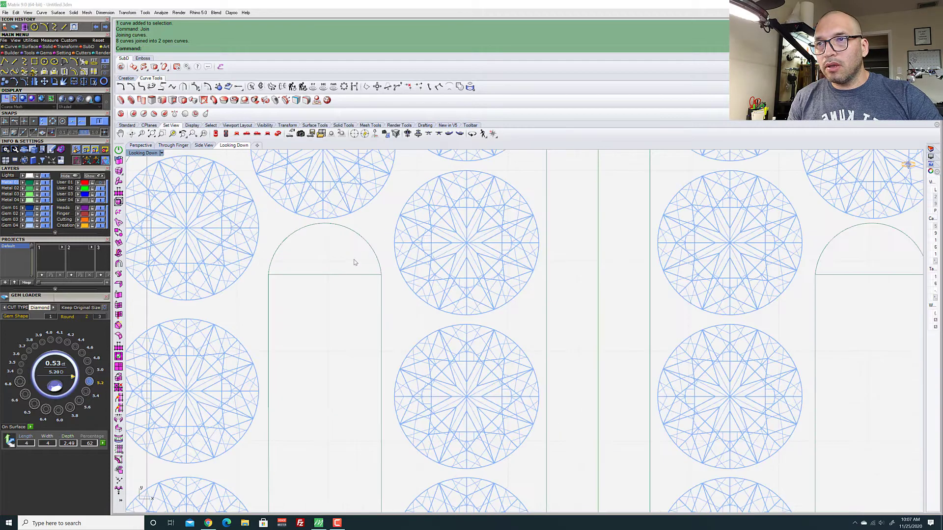
{"action": "scroll", "coordinate": [328, 261], "scroll_direction": "down", "scroll_amount": 10}
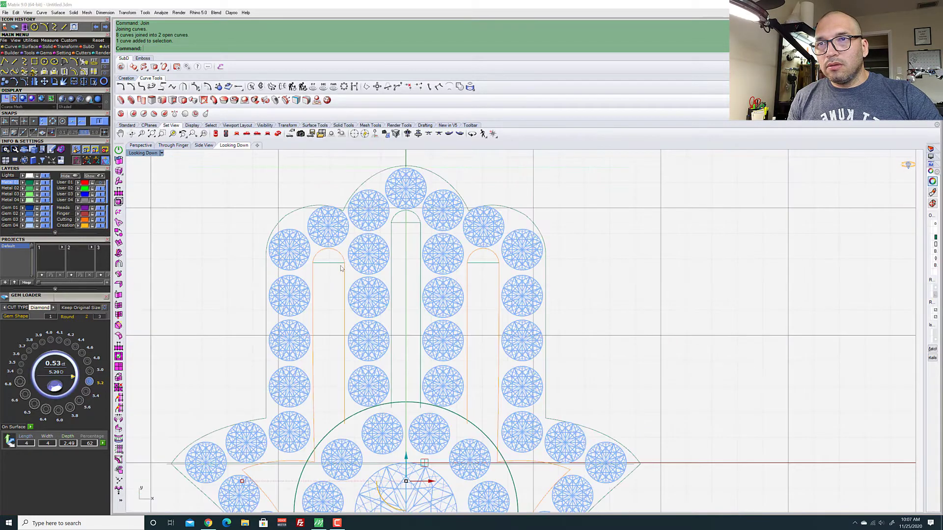
{"action": "scroll", "coordinate": [340, 268], "scroll_direction": "up", "scroll_amount": 14}
{"action": "left_click", "coordinate": [358, 250]}
{"action": "scroll", "coordinate": [358, 250], "scroll_direction": "down", "scroll_amount": 12}
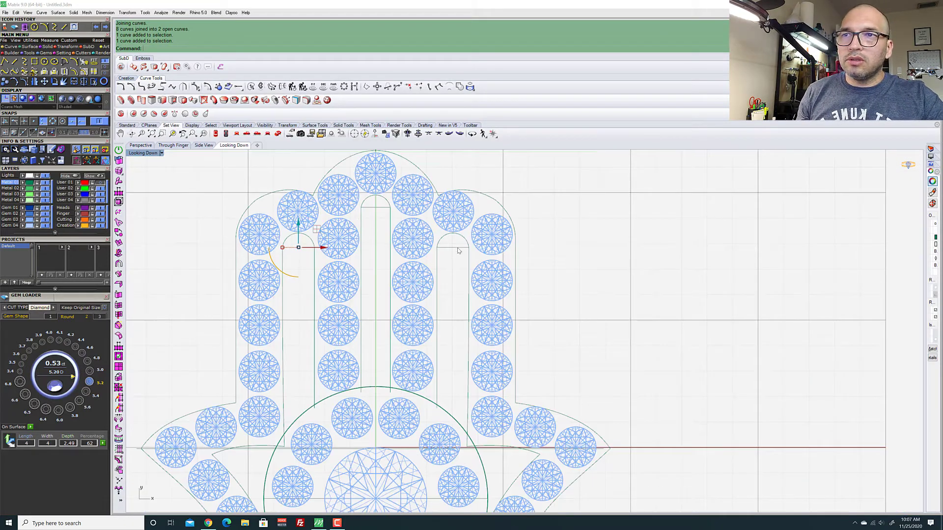
{"action": "left_click", "coordinate": [459, 249]}
{"action": "left_click", "coordinate": [383, 210]}
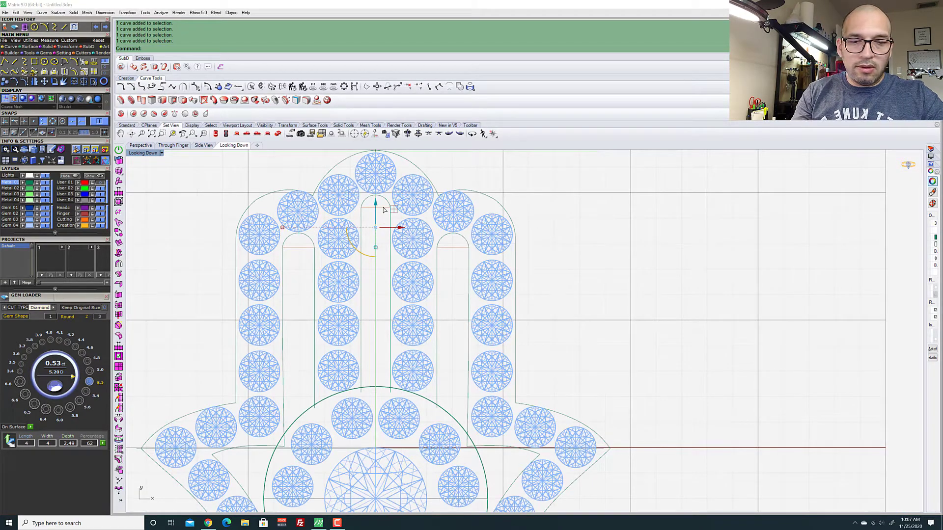
{"action": "key", "text": "Delete"}
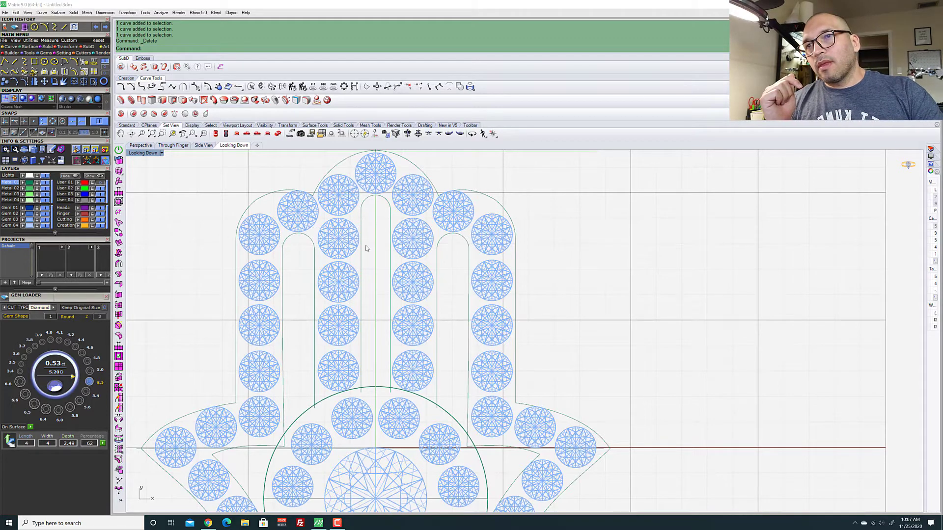
Move the column of four gems between the left and centre slots slightly left, away from the centre slot
{"action": "scroll", "coordinate": [412, 246], "scroll_direction": "up", "scroll_amount": 3}
{"action": "scroll", "coordinate": [401, 219], "scroll_direction": "down", "scroll_amount": 4}
{"action": "scroll", "coordinate": [361, 246], "scroll_direction": "up", "scroll_amount": 1}
{"action": "left_click", "coordinate": [350, 221]}
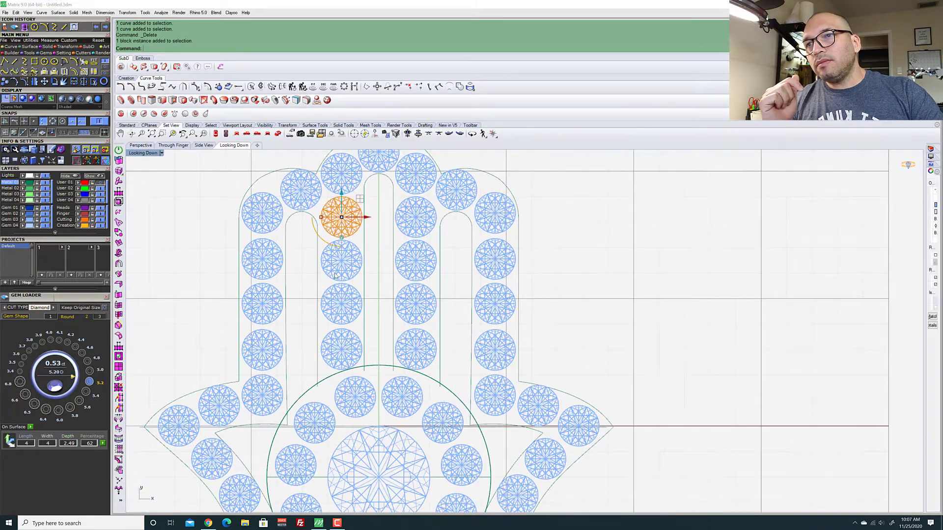
{"action": "left_click", "coordinate": [352, 271], "text": "shift"}
{"action": "left_click", "coordinate": [353, 311], "text": "shift"}
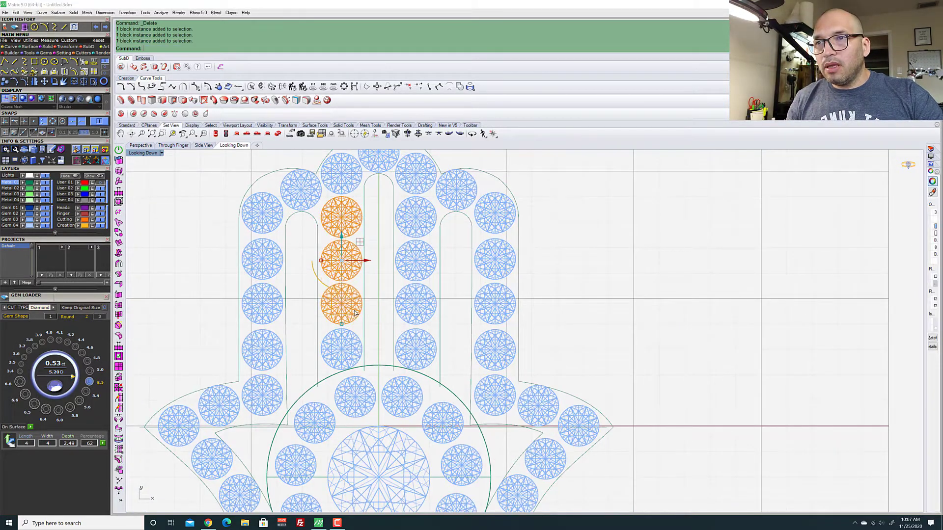
{"action": "left_click", "coordinate": [352, 354], "text": "shift"}
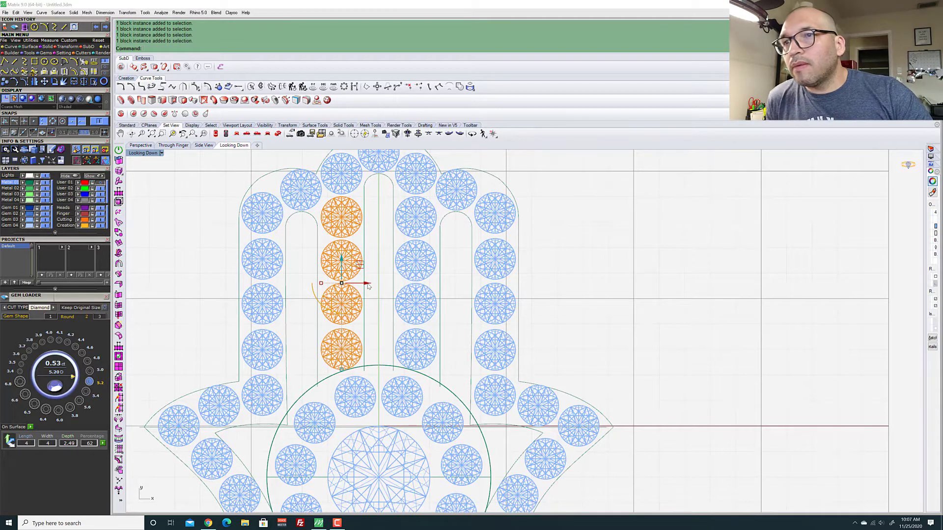
{"action": "left_click_drag", "start_coordinate": [368, 284], "coordinate": [366, 285]}
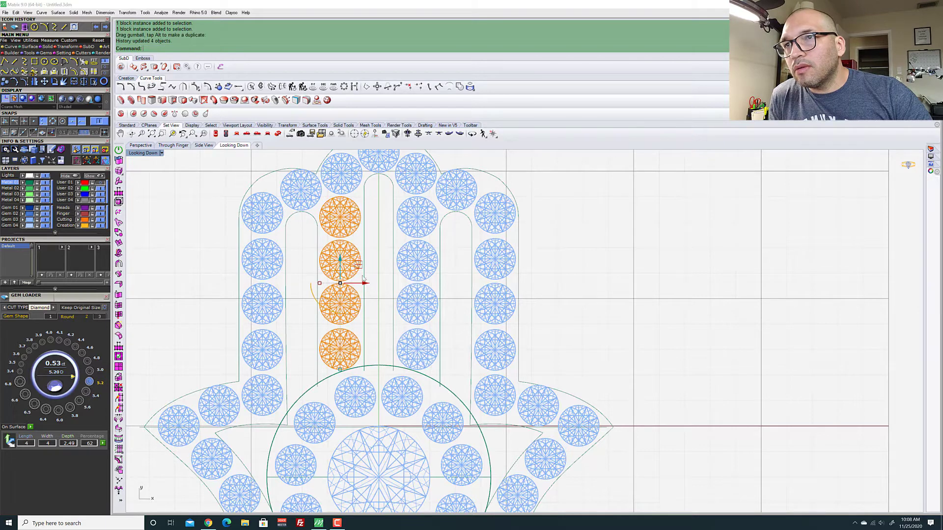
{"action": "left_click", "coordinate": [447, 308]}
{"action": "scroll", "coordinate": [357, 234], "scroll_direction": "down", "scroll_amount": 1}
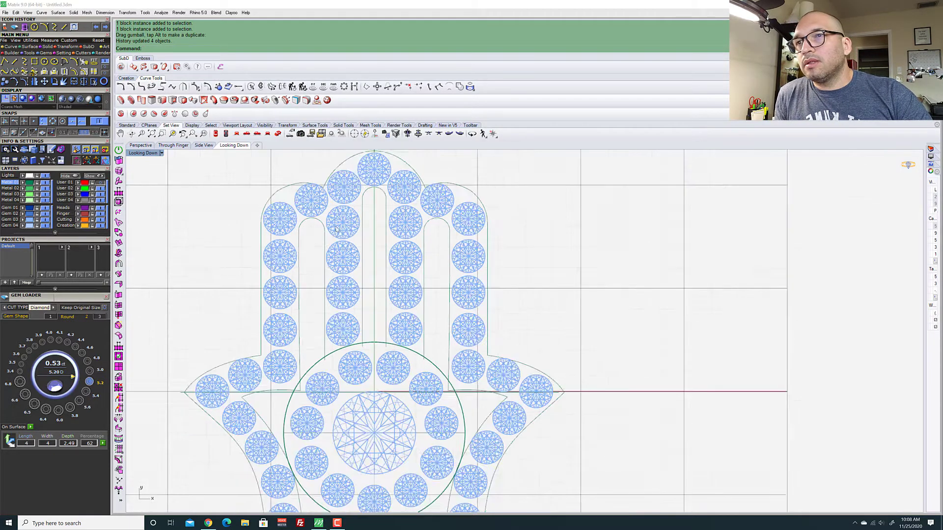
Examine the gem spacing around the three rounded finger slots and beneath the upper outline
{"action": "scroll", "coordinate": [357, 234], "scroll_direction": "up", "scroll_amount": 2}
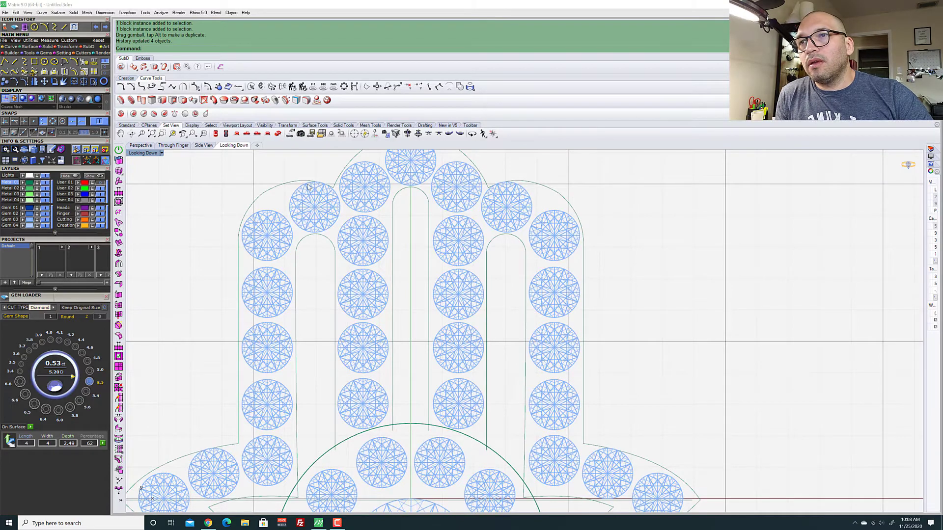
{"action": "scroll", "coordinate": [309, 187], "scroll_direction": "up", "scroll_amount": 3}
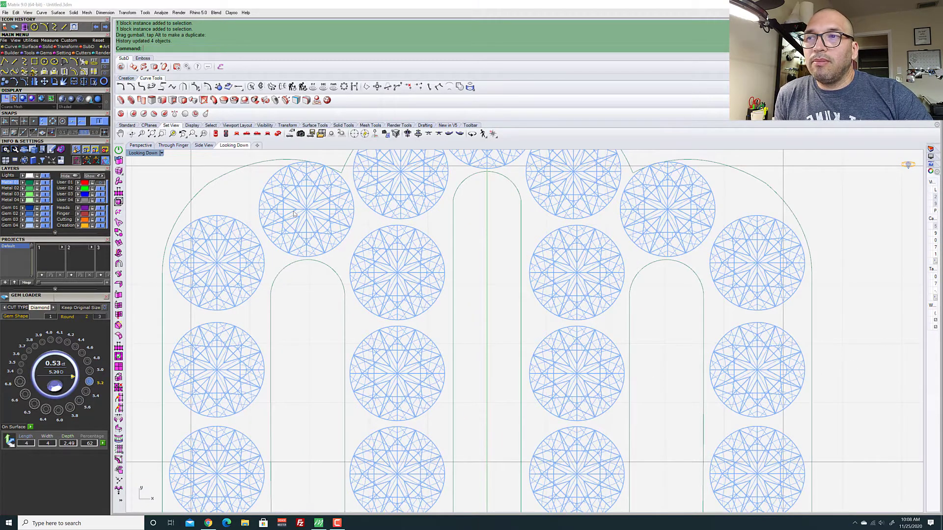
{"action": "scroll", "coordinate": [297, 206], "scroll_direction": "down", "scroll_amount": 4}
{"action": "scroll", "coordinate": [314, 235], "scroll_direction": "up", "scroll_amount": 4}
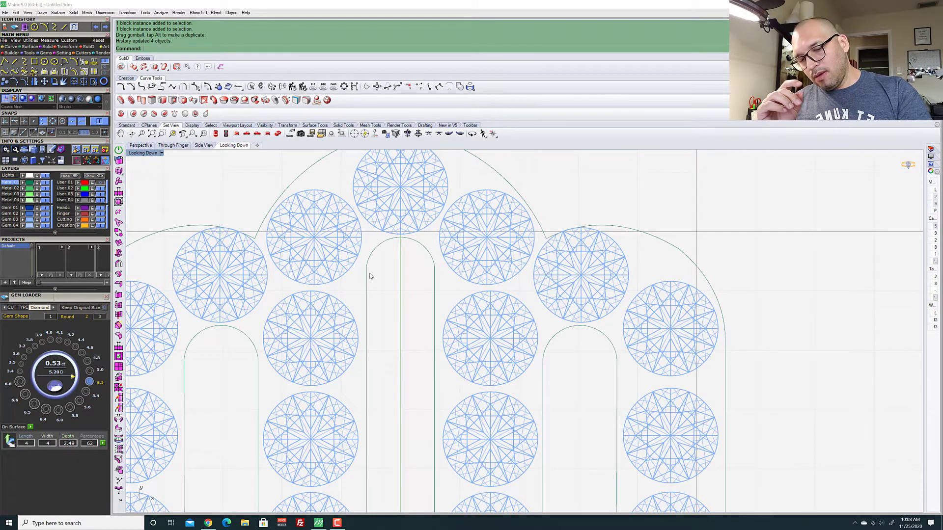
{"action": "scroll", "coordinate": [360, 272], "scroll_direction": "down", "scroll_amount": 3}
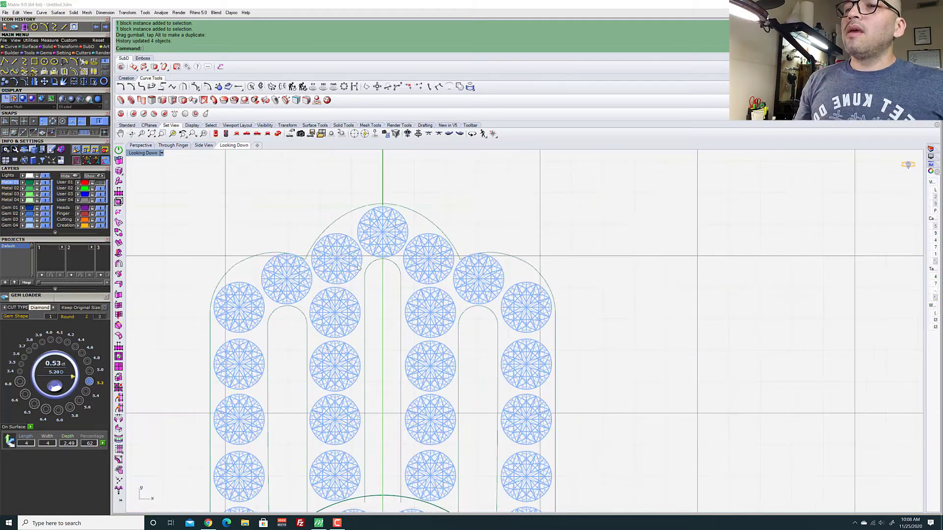
{"action": "scroll", "coordinate": [356, 265], "scroll_direction": "down", "scroll_amount": 1}
{"action": "scroll", "coordinate": [346, 258], "scroll_direction": "up", "scroll_amount": 5}
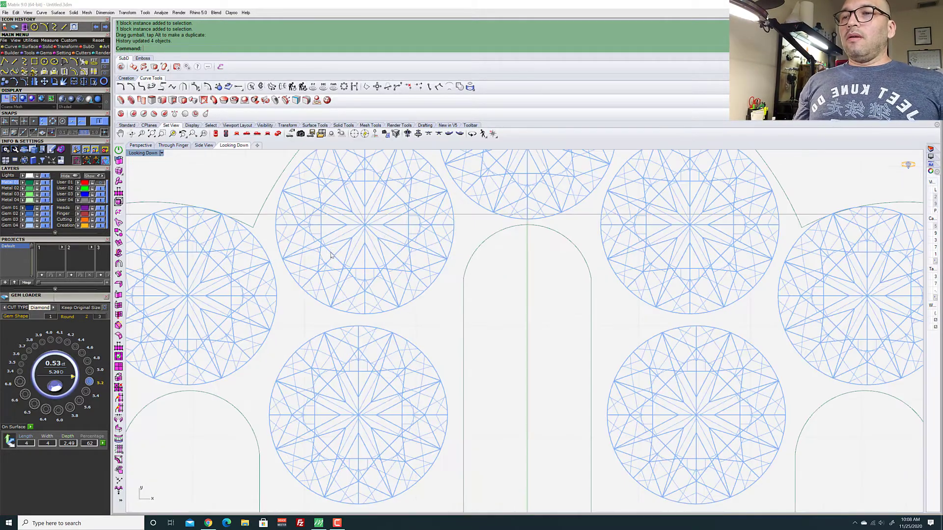
{"action": "scroll", "coordinate": [331, 256], "scroll_direction": "down", "scroll_amount": 4}
{"action": "scroll", "coordinate": [329, 253], "scroll_direction": "up", "scroll_amount": 2}
{"action": "scroll", "coordinate": [328, 247], "scroll_direction": "down", "scroll_amount": 2}
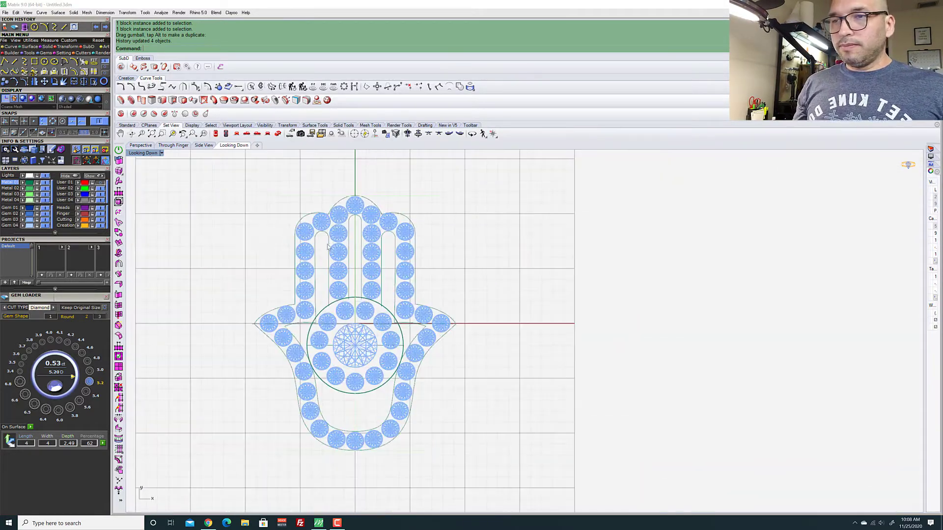
{"action": "scroll", "coordinate": [316, 295], "scroll_direction": "up", "scroll_amount": 3}
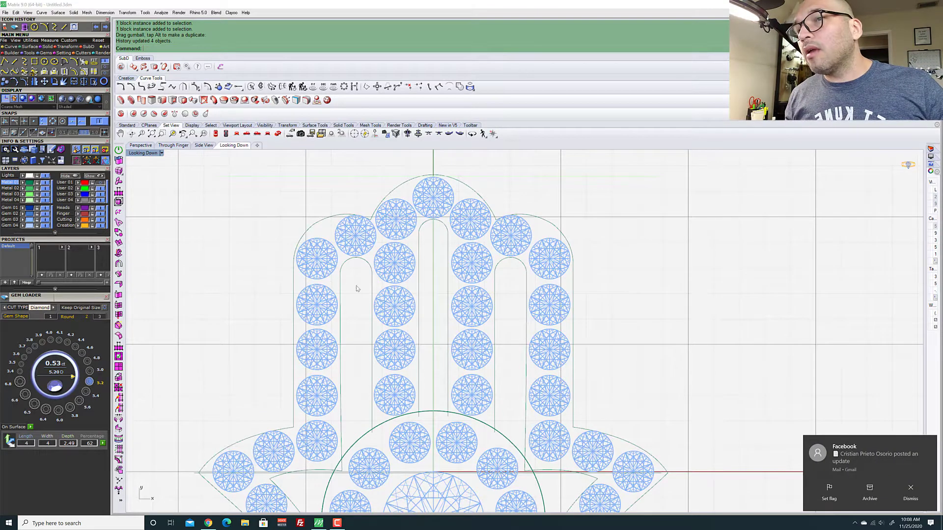
Examine how smoothly the left slot's end arc meets its side line, and check the whole pendant layout
{"action": "scroll", "coordinate": [356, 289], "scroll_direction": "up", "scroll_amount": 10}
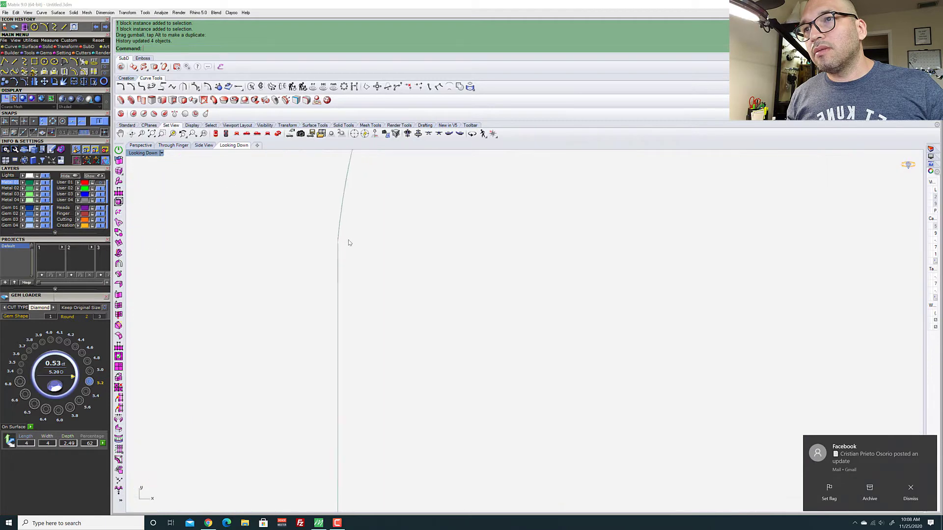
{"action": "scroll", "coordinate": [338, 243], "scroll_direction": "up", "scroll_amount": 5}
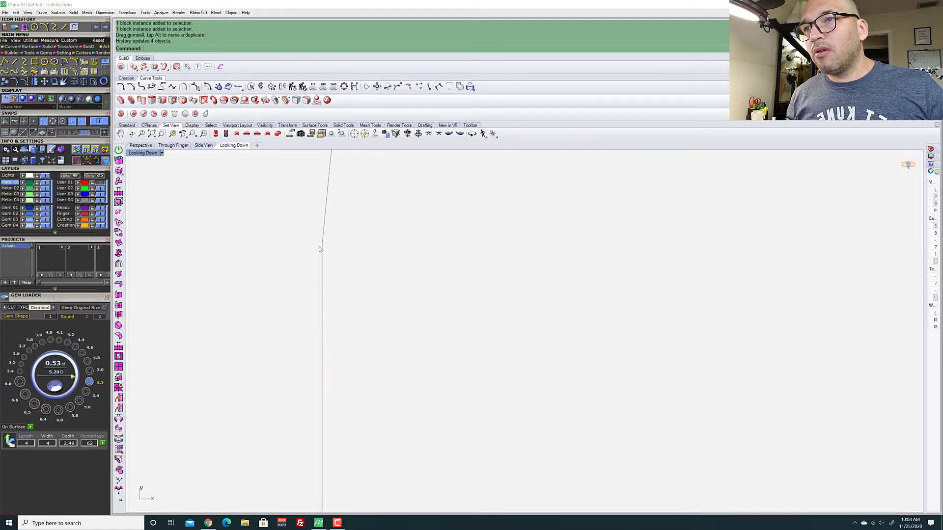
{"action": "scroll", "coordinate": [313, 256], "scroll_direction": "down", "scroll_amount": 4}
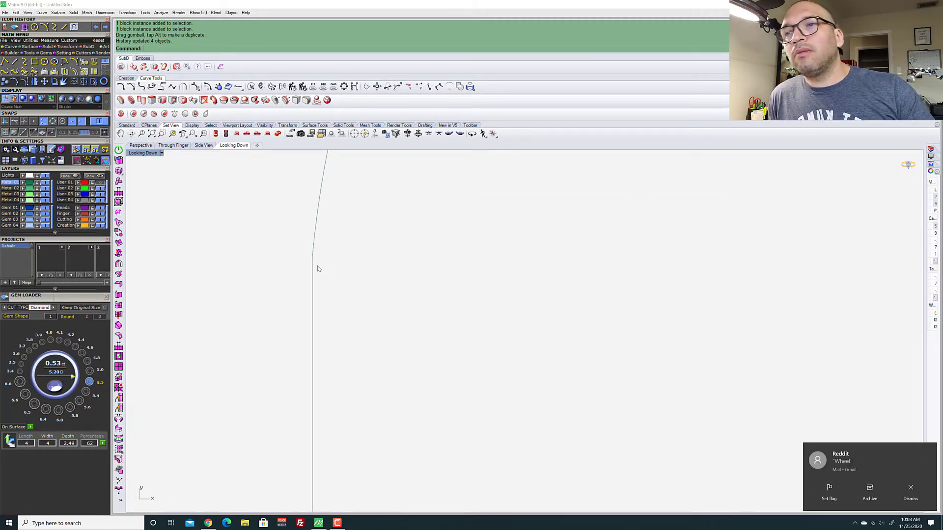
{"action": "scroll", "coordinate": [316, 267], "scroll_direction": "down", "scroll_amount": 10}
{"action": "scroll", "coordinate": [345, 246], "scroll_direction": "down", "scroll_amount": 5}
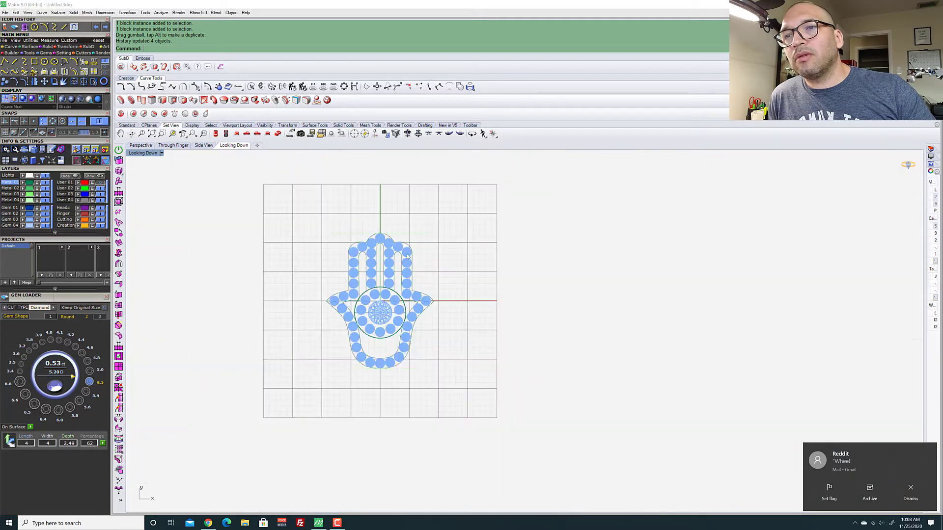
{"action": "scroll", "coordinate": [384, 256], "scroll_direction": "up", "scroll_amount": 4}
{"action": "scroll", "coordinate": [383, 257], "scroll_direction": "up", "scroll_amount": 3}
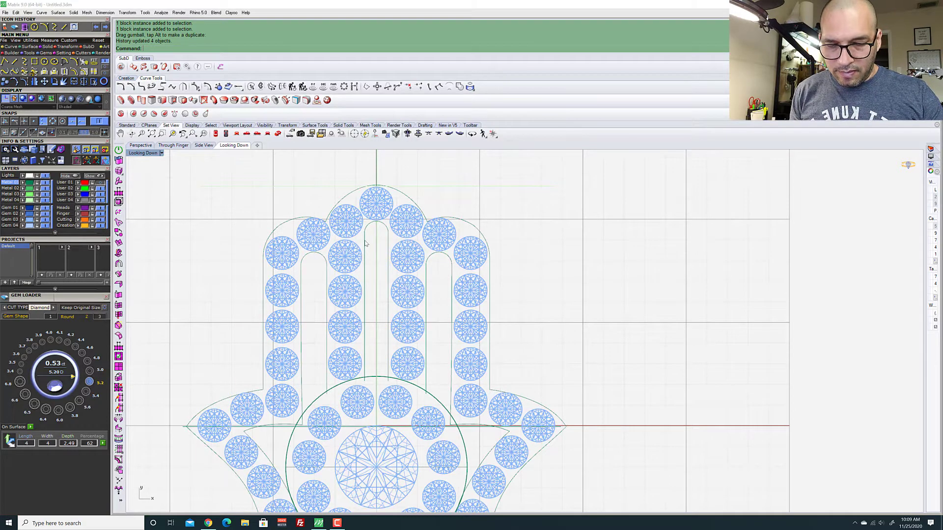
{"action": "scroll", "coordinate": [364, 245], "scroll_direction": "down", "scroll_amount": 6}
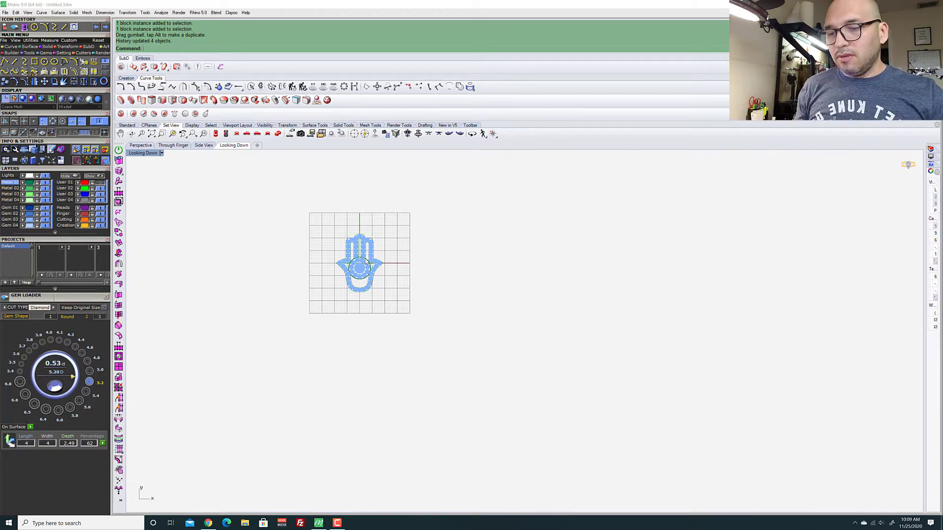
{"action": "scroll", "coordinate": [349, 246], "scroll_direction": "up", "scroll_amount": 10}
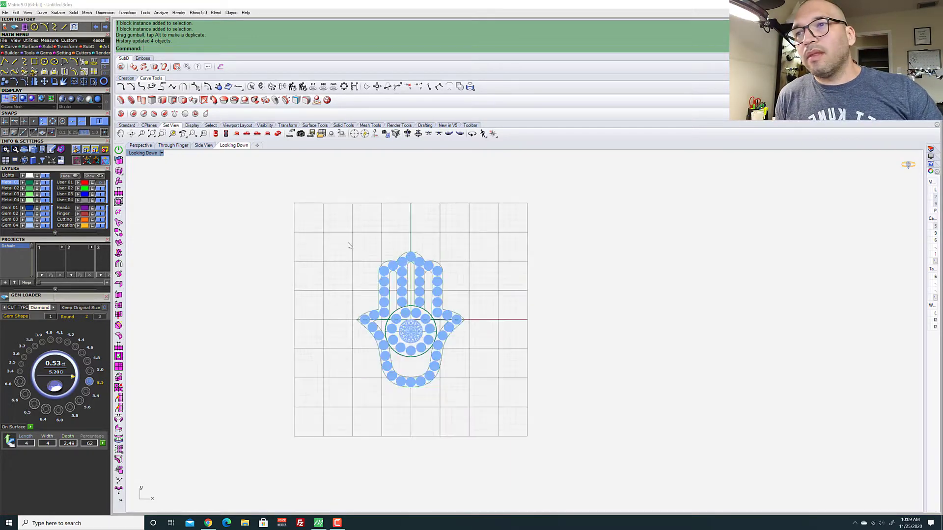
Turn on the control points of the curve that forms the left and right finger slots
{"action": "scroll", "coordinate": [355, 310], "scroll_direction": "up", "scroll_amount": 5}
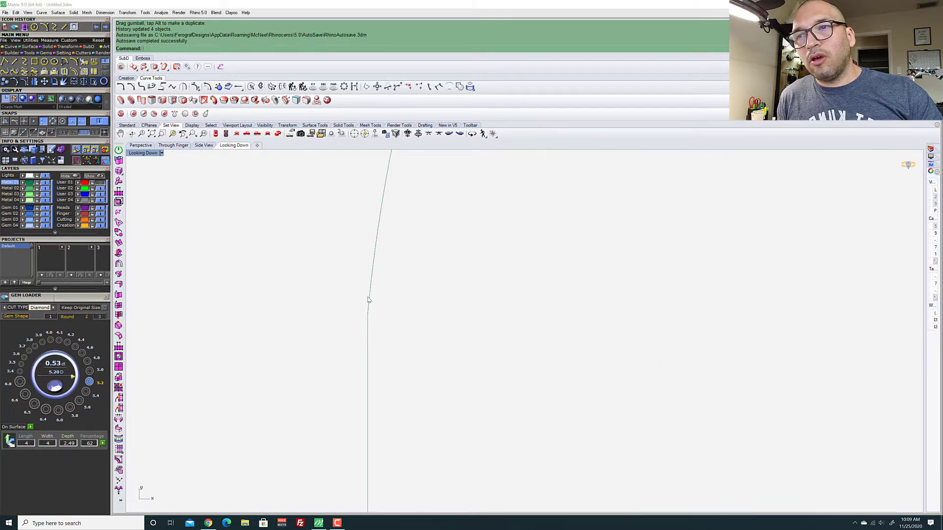
{"action": "scroll", "coordinate": [364, 287], "scroll_direction": "down", "scroll_amount": 2}
{"action": "left_click", "coordinate": [359, 298]}
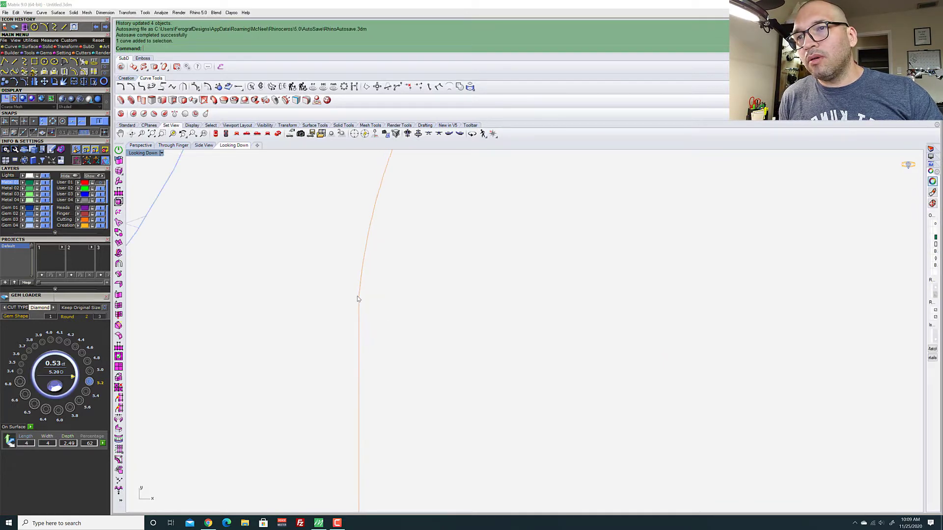
{"action": "scroll", "coordinate": [356, 299], "scroll_direction": "down", "scroll_amount": 4}
{"action": "scroll", "coordinate": [349, 298], "scroll_direction": "up", "scroll_amount": 4}
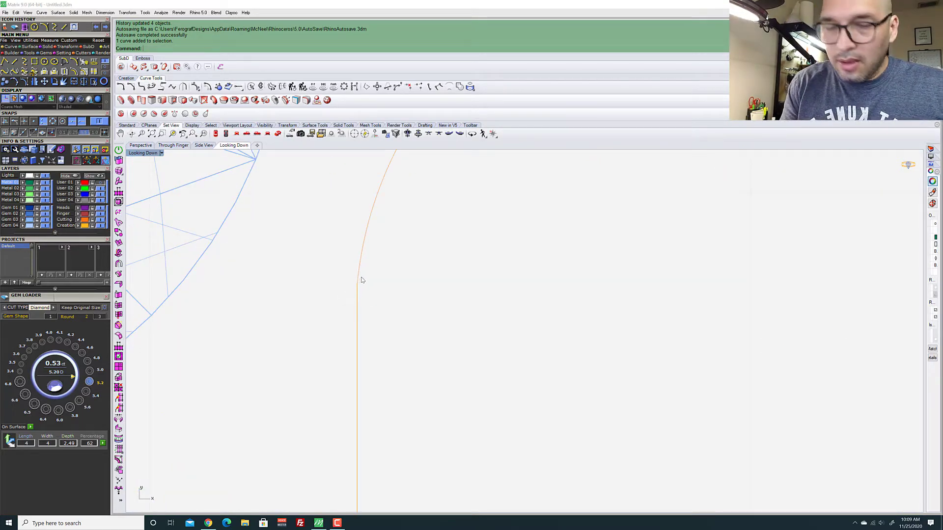
{"action": "key", "text": "F10"}
{"action": "scroll", "coordinate": [372, 270], "scroll_direction": "up", "scroll_amount": 1}
{"action": "scroll", "coordinate": [372, 270], "scroll_direction": "down", "scroll_amount": 5}
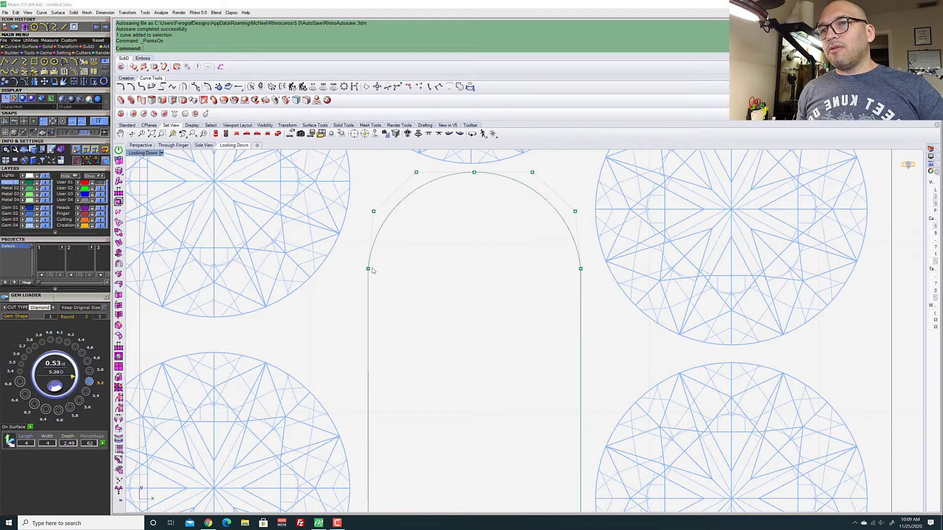
{"action": "scroll", "coordinate": [399, 248], "scroll_direction": "up", "scroll_amount": 3}
{"action": "scroll", "coordinate": [349, 259], "scroll_direction": "down", "scroll_amount": 3}
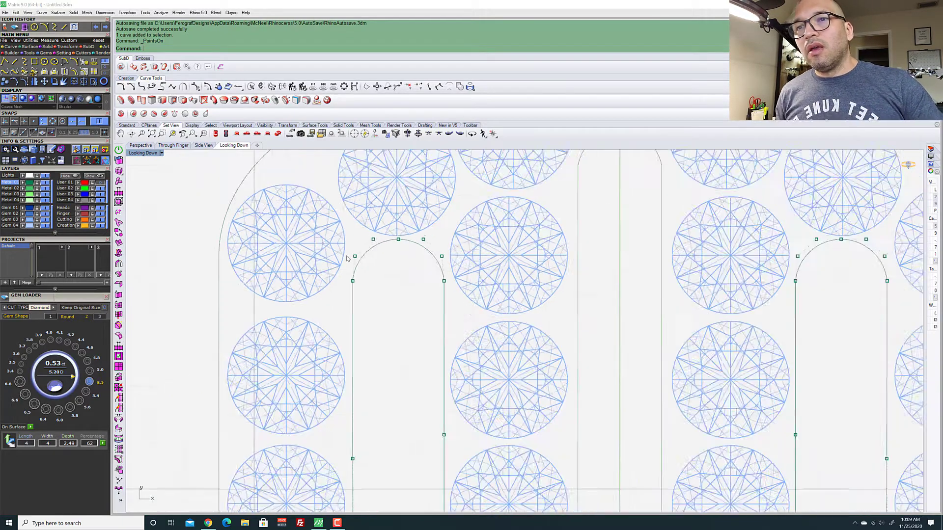
Delete the pair of control points where the left slot's rounded end meets its two side lines
{"action": "scroll", "coordinate": [344, 254], "scroll_direction": "up", "scroll_amount": 6}
{"action": "left_click_drag", "start_coordinate": [339, 261], "coordinate": [563, 279]}
{"action": "scroll", "coordinate": [320, 289], "scroll_direction": "up", "scroll_amount": 6}
{"action": "scroll", "coordinate": [376, 255], "scroll_direction": "down", "scroll_amount": 8}
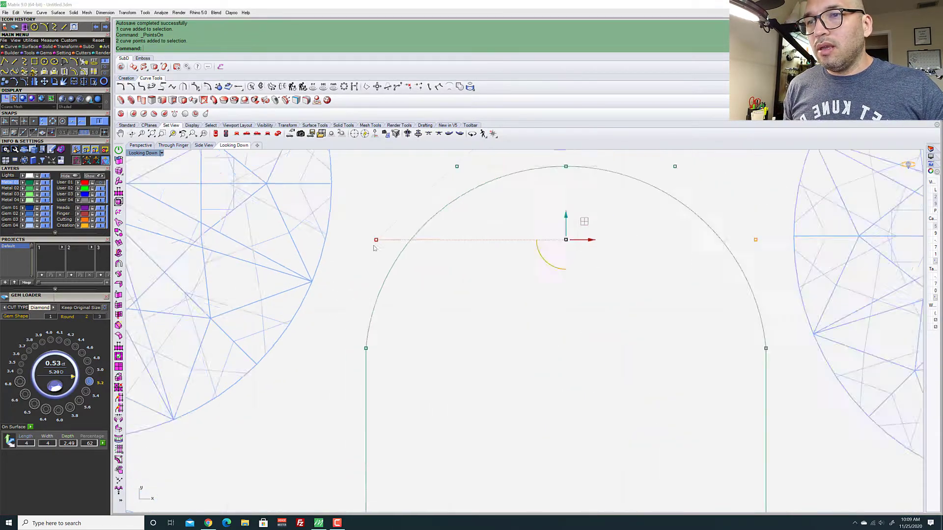
{"action": "key", "text": "Escape"}
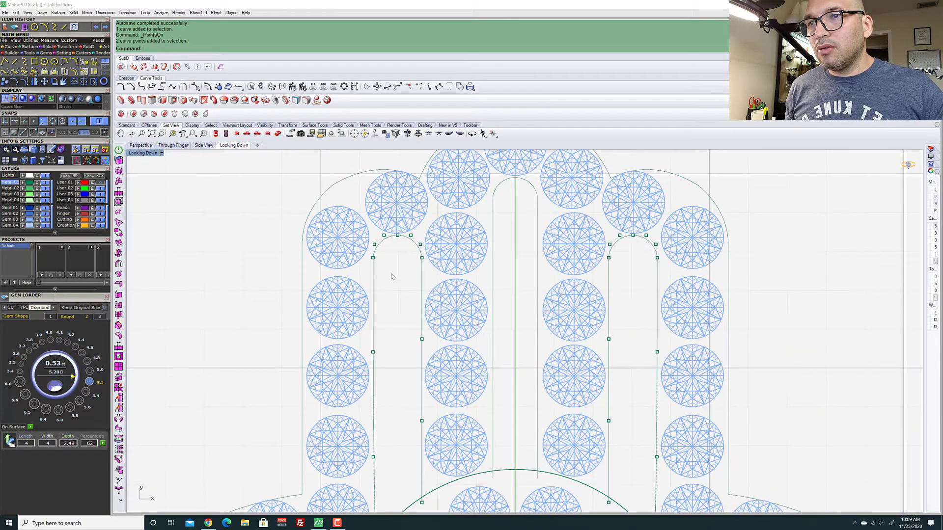
{"action": "scroll", "coordinate": [375, 258], "scroll_direction": "up", "scroll_amount": 2}
{"action": "left_click_drag", "start_coordinate": [372, 257], "coordinate": [456, 264]}
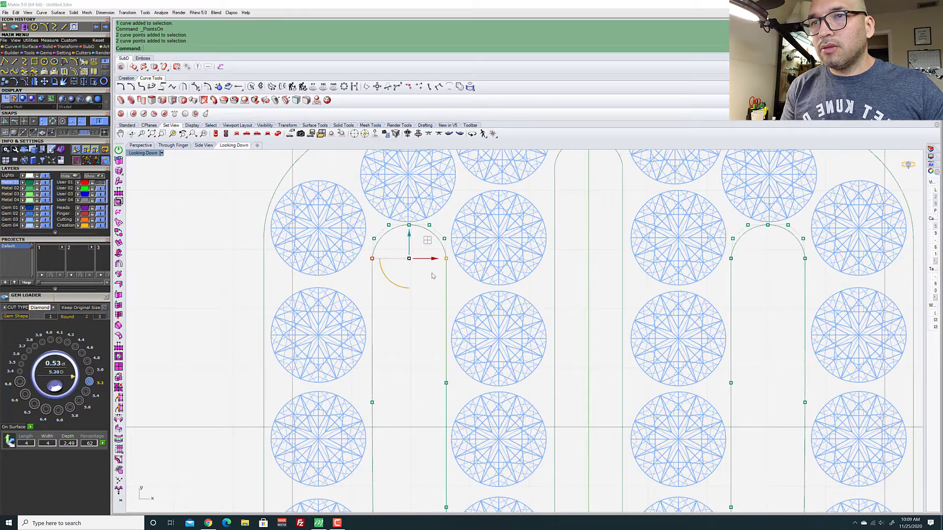
{"action": "key", "text": "Delete"}
Delete the matching pair of control points where the right slot's rounded end meets its side lines
{"action": "scroll", "coordinate": [351, 260], "scroll_direction": "up", "scroll_amount": 3}
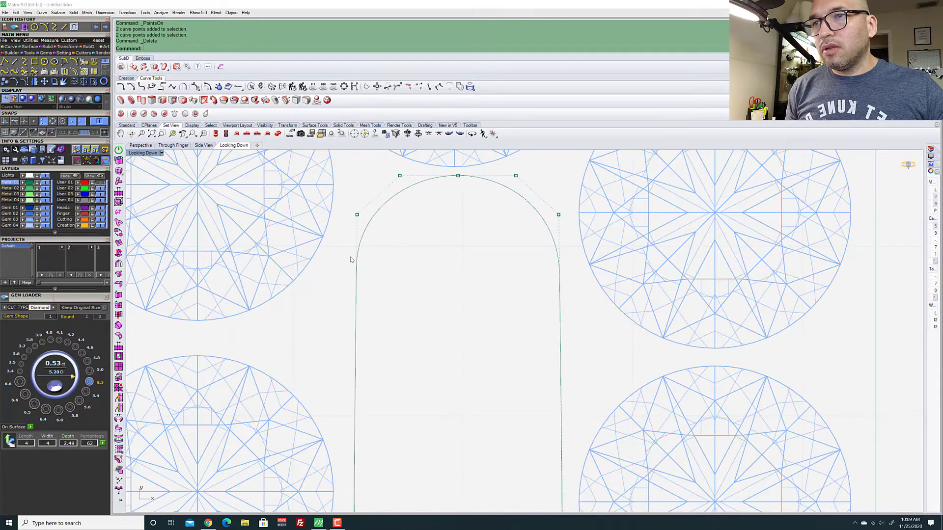
{"action": "scroll", "coordinate": [434, 227], "scroll_direction": "down", "scroll_amount": 3}
{"action": "scroll", "coordinate": [406, 221], "scroll_direction": "down", "scroll_amount": 5}
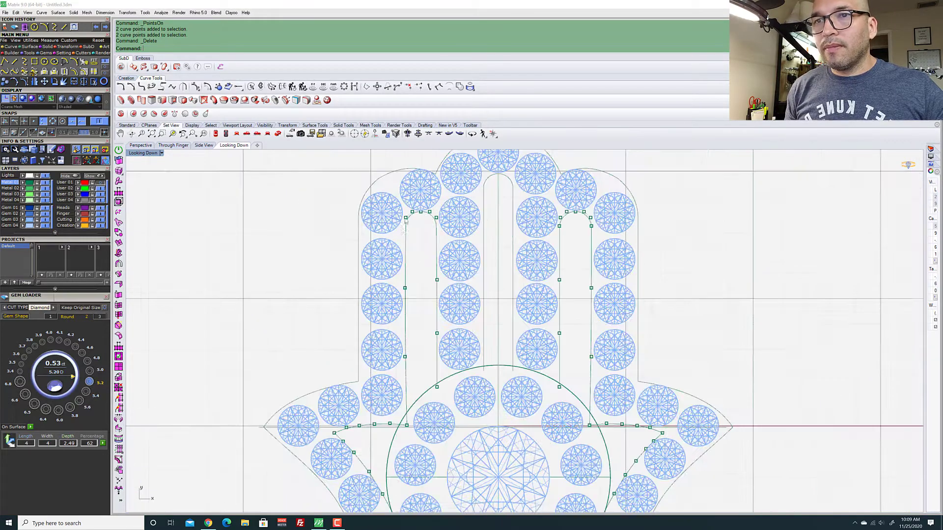
{"action": "scroll", "coordinate": [396, 275], "scroll_direction": "up", "scroll_amount": 3}
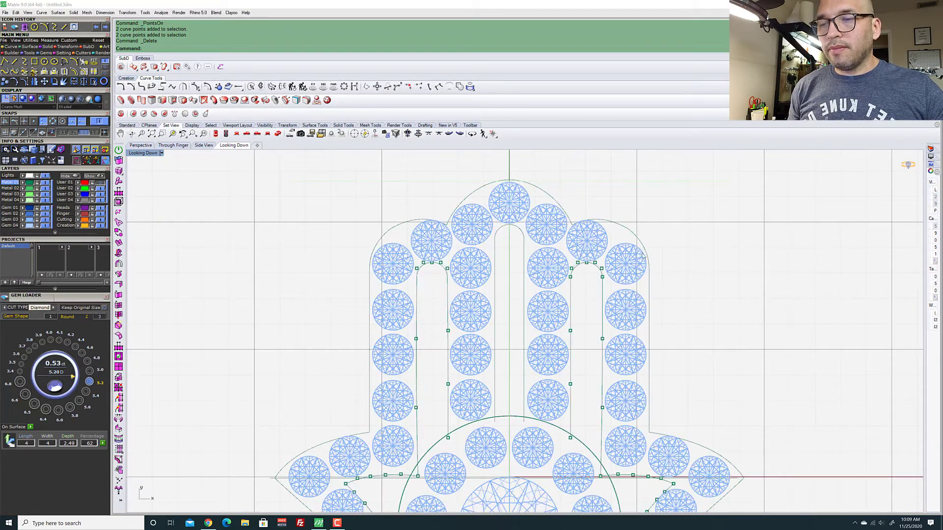
{"action": "scroll", "coordinate": [642, 255], "scroll_direction": "up", "scroll_amount": 5}
{"action": "left_click_drag", "start_coordinate": [306, 334], "coordinate": [542, 356]}
{"action": "key", "text": "Delete"}
{"action": "scroll", "coordinate": [456, 318], "scroll_direction": "down", "scroll_amount": 5}
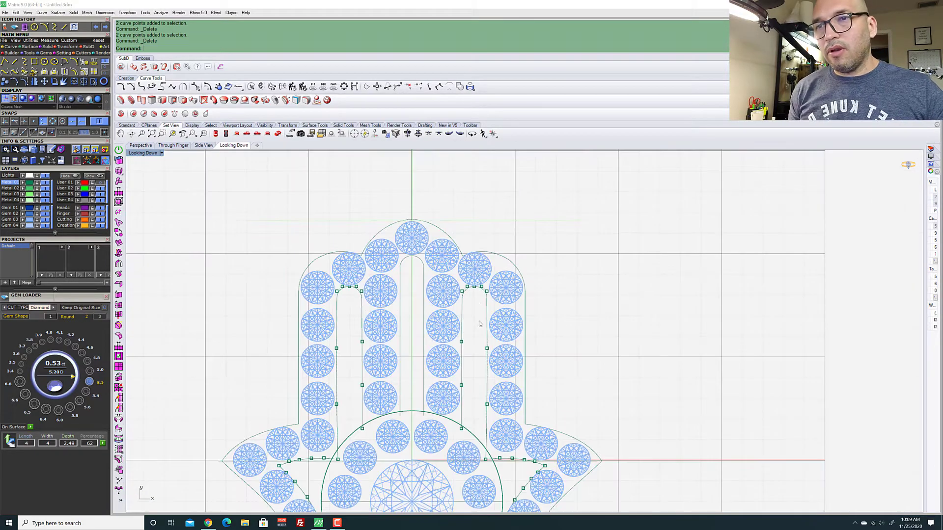
Scale the five control points of the right slot's rounded end slightly wider horizontally
{"action": "scroll", "coordinate": [471, 317], "scroll_direction": "up", "scroll_amount": 5}
{"action": "scroll", "coordinate": [456, 310], "scroll_direction": "down", "scroll_amount": 3}
{"action": "scroll", "coordinate": [451, 308], "scroll_direction": "up", "scroll_amount": 10}
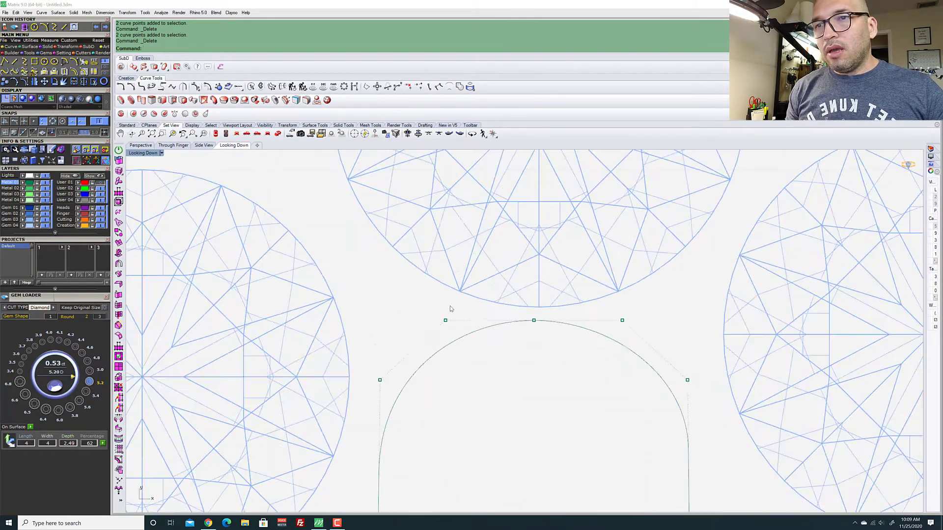
{"action": "left_click_drag", "start_coordinate": [389, 304], "coordinate": [706, 446]}
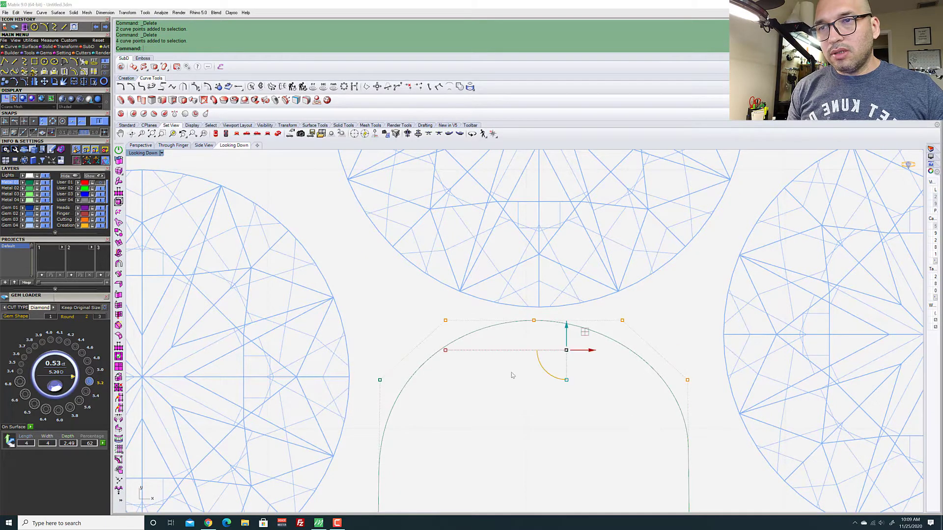
{"action": "left_click", "coordinate": [379, 381]}
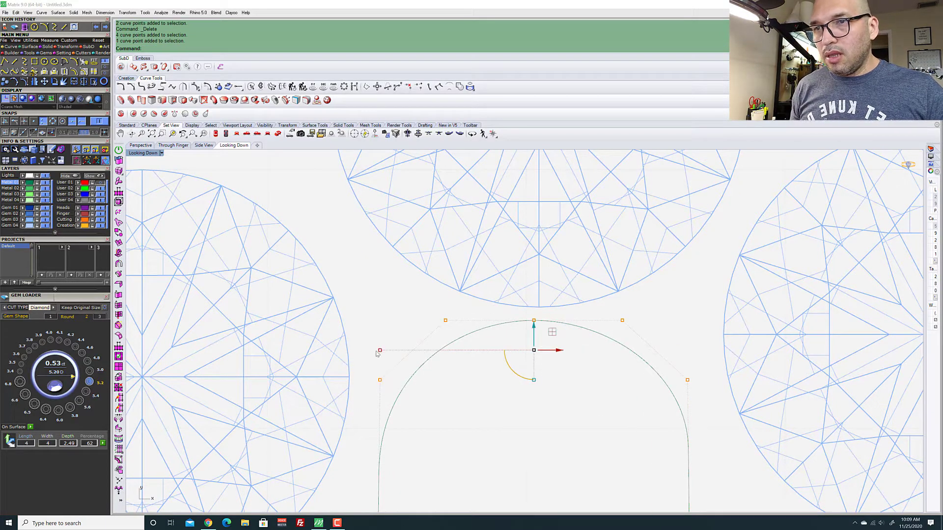
{"action": "left_click_drag", "start_coordinate": [380, 353], "coordinate": [378, 353]}
{"action": "scroll", "coordinate": [529, 315], "scroll_direction": "down", "scroll_amount": 5}
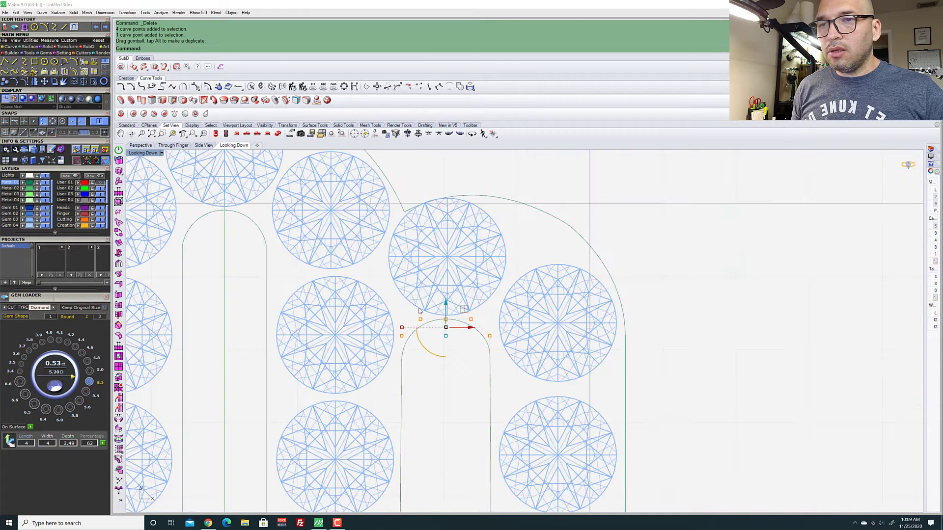
{"action": "scroll", "coordinate": [530, 315], "scroll_direction": "down", "scroll_amount": 2}
{"action": "scroll", "coordinate": [324, 322], "scroll_direction": "up", "scroll_amount": 3}
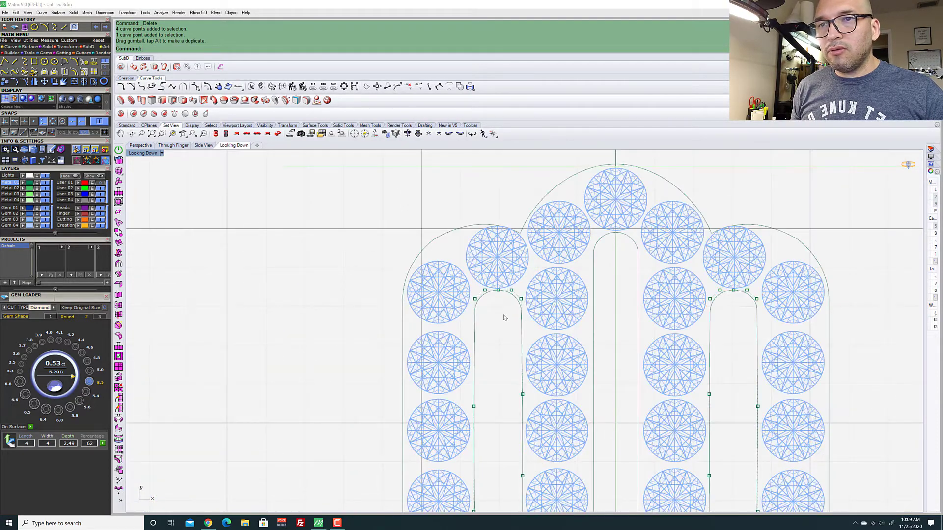
Widen the left slot's rounded end slightly by scaling its five control points horizontally
{"action": "scroll", "coordinate": [511, 301], "scroll_direction": "up", "scroll_amount": 5}
{"action": "scroll", "coordinate": [467, 275], "scroll_direction": "up", "scroll_amount": 3}
{"action": "left_click_drag", "start_coordinate": [265, 168], "coordinate": [681, 311]}
{"action": "scroll", "coordinate": [297, 279], "scroll_direction": "up", "scroll_amount": 5}
{"action": "scroll", "coordinate": [358, 355], "scroll_direction": "down", "scroll_amount": 5}
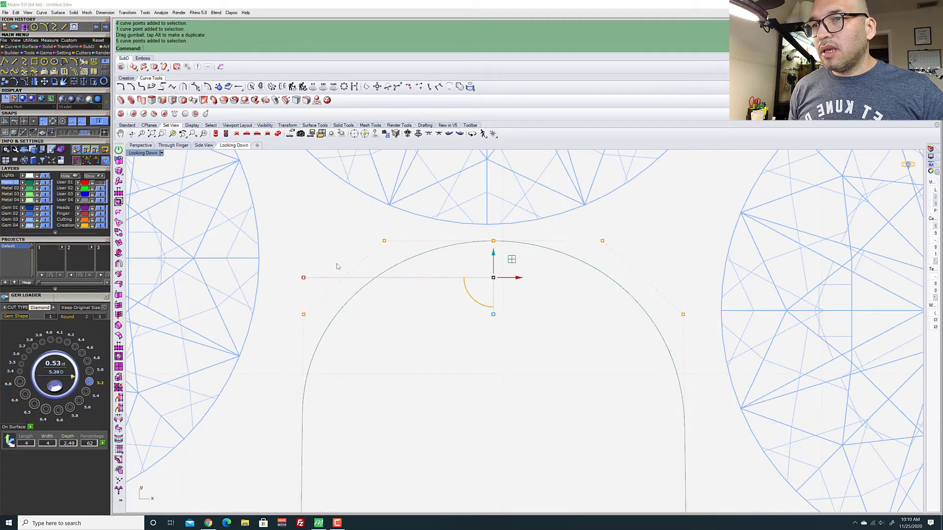
{"action": "left_click_drag", "start_coordinate": [304, 279], "coordinate": [302, 278]}
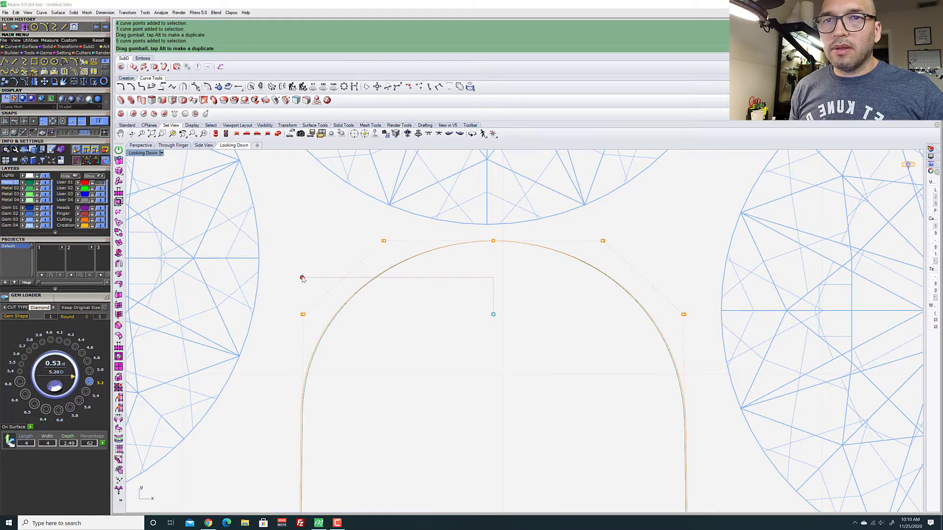
{"action": "left_click_drag", "start_coordinate": [302, 279], "coordinate": [301, 276]}
{"action": "scroll", "coordinate": [303, 277], "scroll_direction": "down", "scroll_amount": 8}
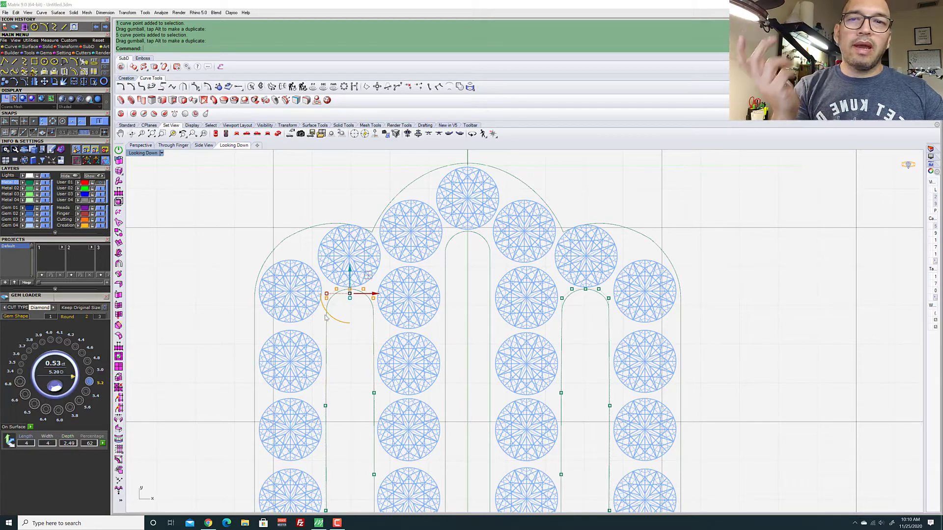
Fine-tune the horizontal scale of the left slot's end points and turn off the control points
{"action": "scroll", "coordinate": [335, 313], "scroll_direction": "up", "scroll_amount": 3}
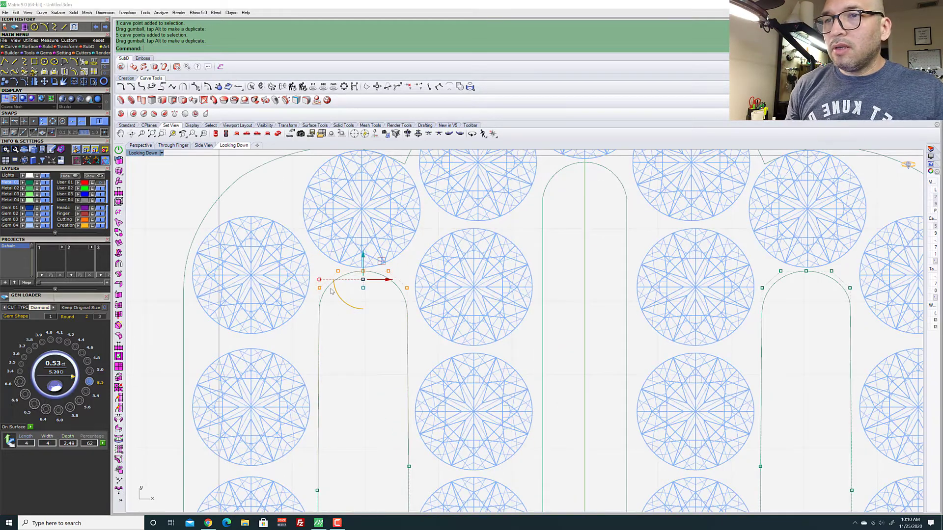
{"action": "scroll", "coordinate": [324, 289], "scroll_direction": "up", "scroll_amount": 4}
{"action": "key", "text": "Escape"}
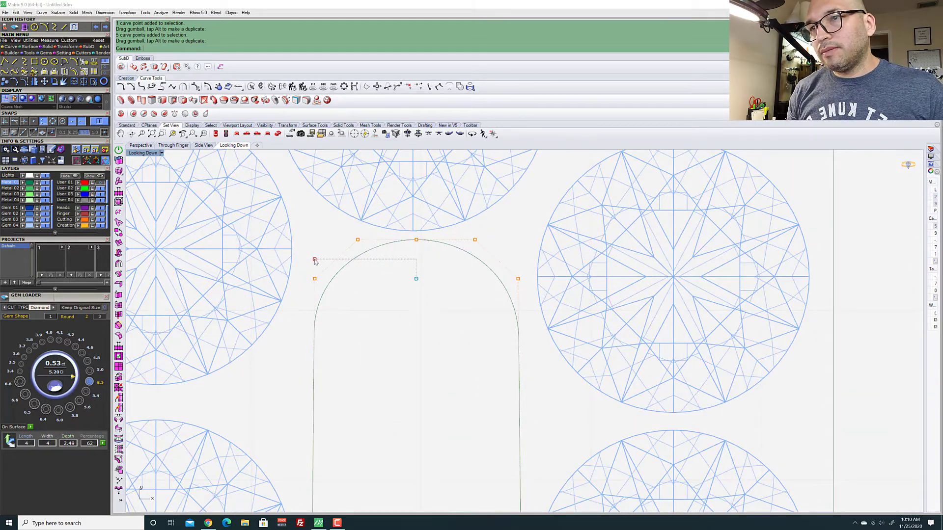
{"action": "left_click", "coordinate": [315, 260]}
{"action": "scroll", "coordinate": [388, 290], "scroll_direction": "down", "scroll_amount": 6}
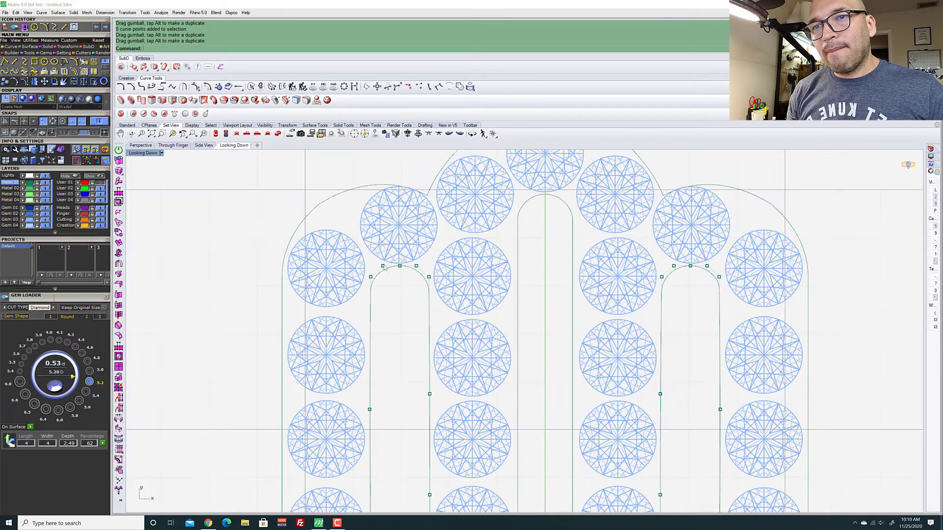
{"action": "scroll", "coordinate": [378, 309], "scroll_direction": "down", "scroll_amount": 2}
{"action": "scroll", "coordinate": [500, 352], "scroll_direction": "up", "scroll_amount": 1}
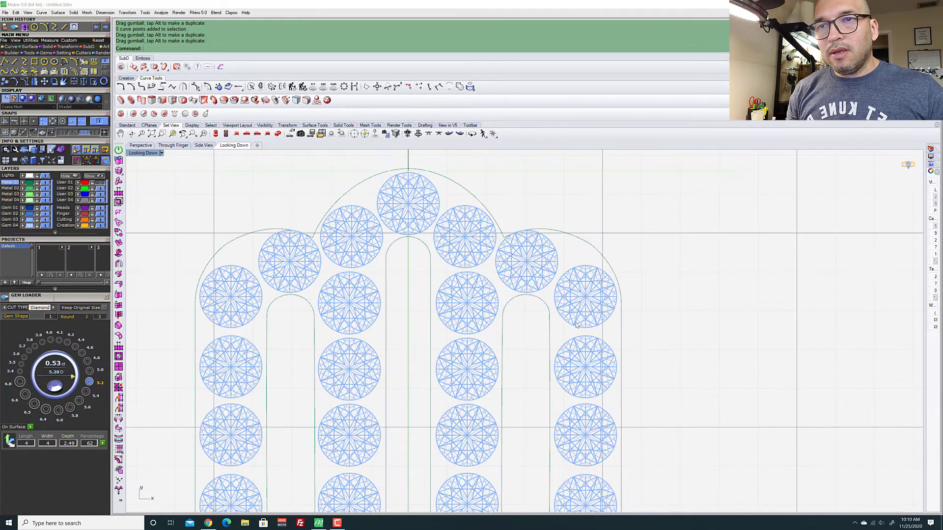
Move the centre slot outline aside to compare it with the right slot, and undo the move
{"action": "scroll", "coordinate": [407, 225], "scroll_direction": "down", "scroll_amount": 3}
{"action": "scroll", "coordinate": [411, 332], "scroll_direction": "up", "scroll_amount": 3}
{"action": "left_click", "coordinate": [423, 216]}
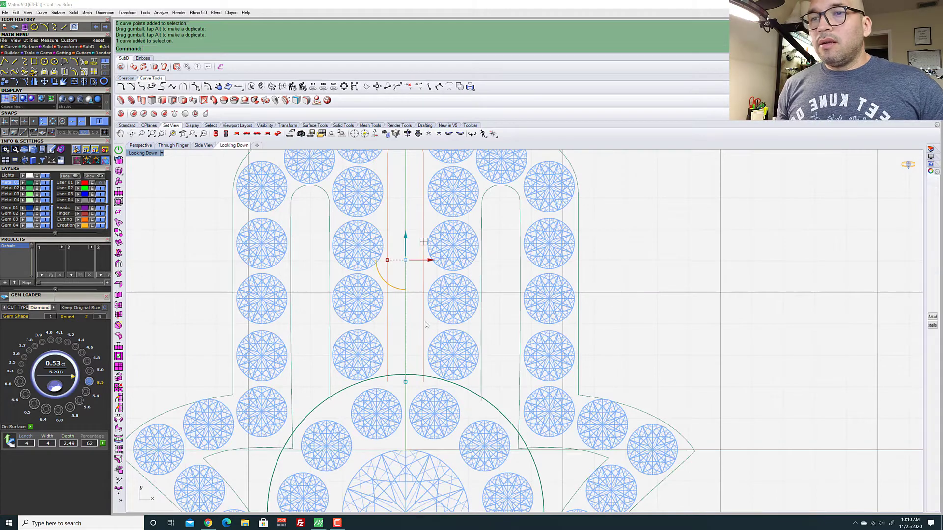
{"action": "scroll", "coordinate": [423, 216], "scroll_direction": "down", "scroll_amount": 3}
{"action": "left_click_drag", "start_coordinate": [418, 247], "coordinate": [456, 270]}
{"action": "scroll", "coordinate": [462, 269], "scroll_direction": "up", "scroll_amount": 4}
{"action": "key", "text": "ctrl+z"}
Scale the centre slot outline slightly wider horizontally about the pendant's vertical axis
{"action": "scroll", "coordinate": [436, 272], "scroll_direction": "down", "scroll_amount": 2}
{"action": "scroll", "coordinate": [436, 272], "scroll_direction": "up", "scroll_amount": 4}
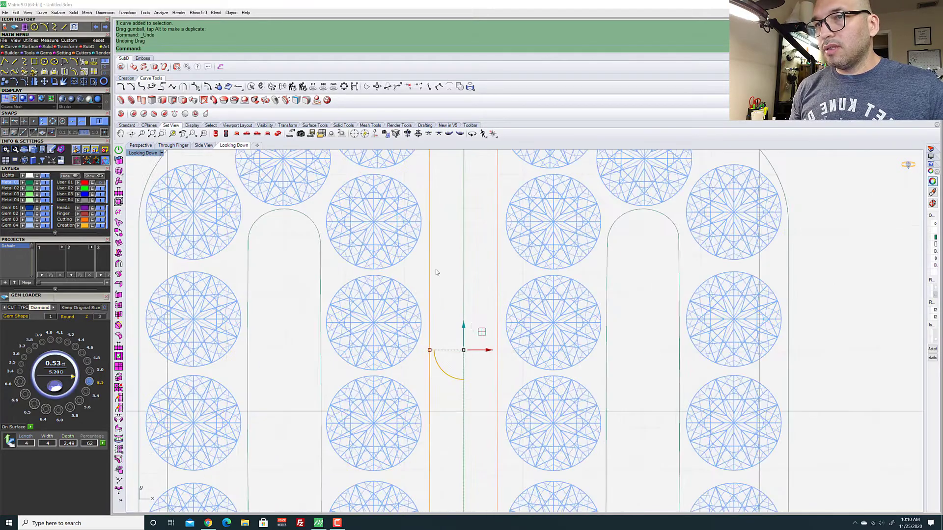
{"action": "scroll", "coordinate": [418, 356], "scroll_direction": "up", "scroll_amount": 2}
{"action": "scroll", "coordinate": [384, 319], "scroll_direction": "up", "scroll_amount": 5}
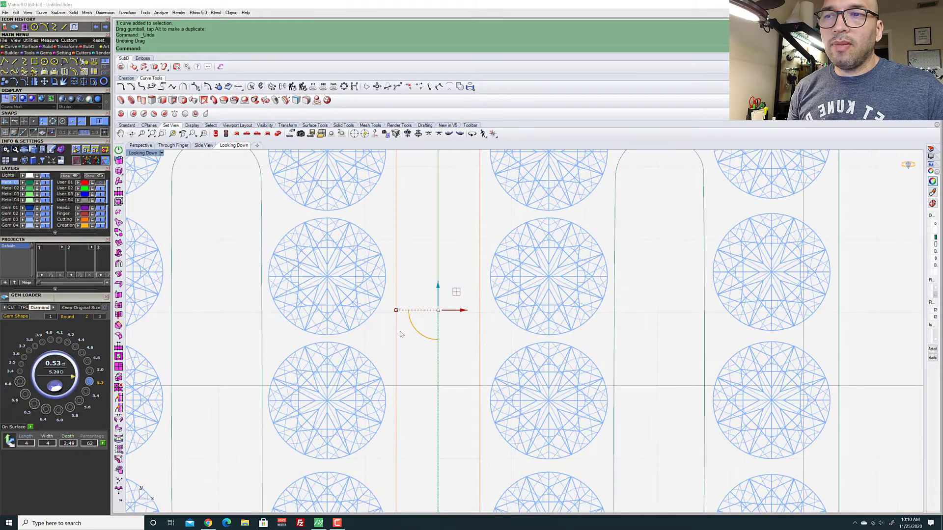
{"action": "left_click_drag", "start_coordinate": [396, 312], "coordinate": [393, 310]}
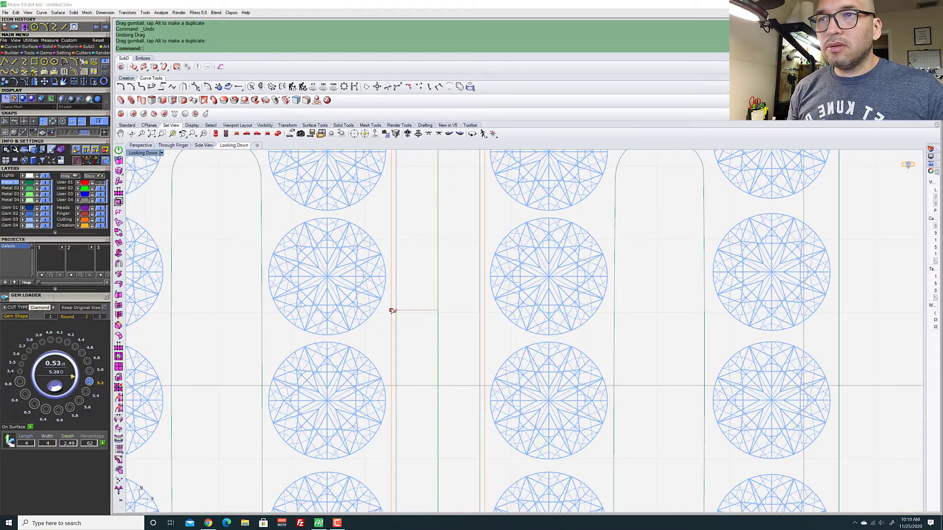
Shift the widened centre slot outline toward the right slot for a width comparison, and undo the shift
{"action": "scroll", "coordinate": [393, 310], "scroll_direction": "down", "scroll_amount": 5}
{"action": "left_click_drag", "start_coordinate": [418, 273], "coordinate": [436, 305]}
{"action": "key", "text": "ctrl+z"}
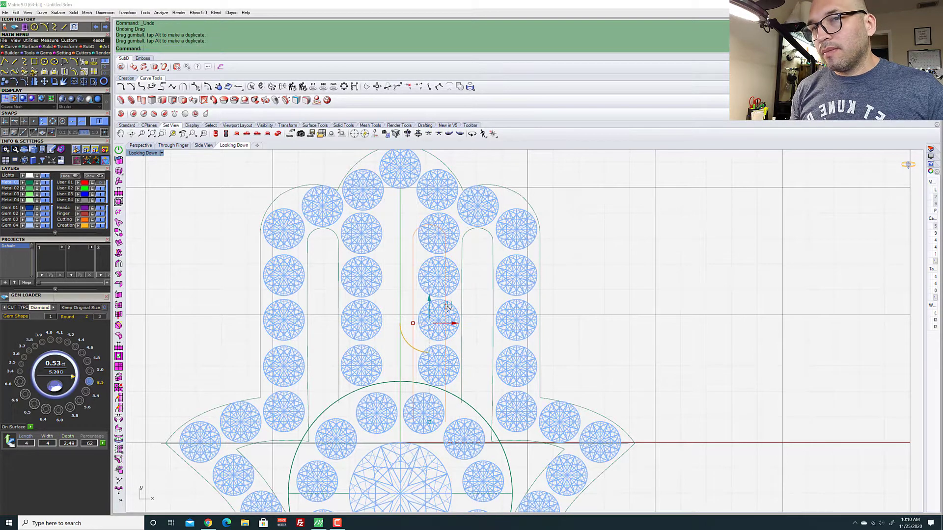
Widen the centre slot outline a little more, overlay it on the right slot to compare widths, and undo only the overlay move
{"action": "scroll", "coordinate": [386, 289], "scroll_direction": "up", "scroll_amount": 5}
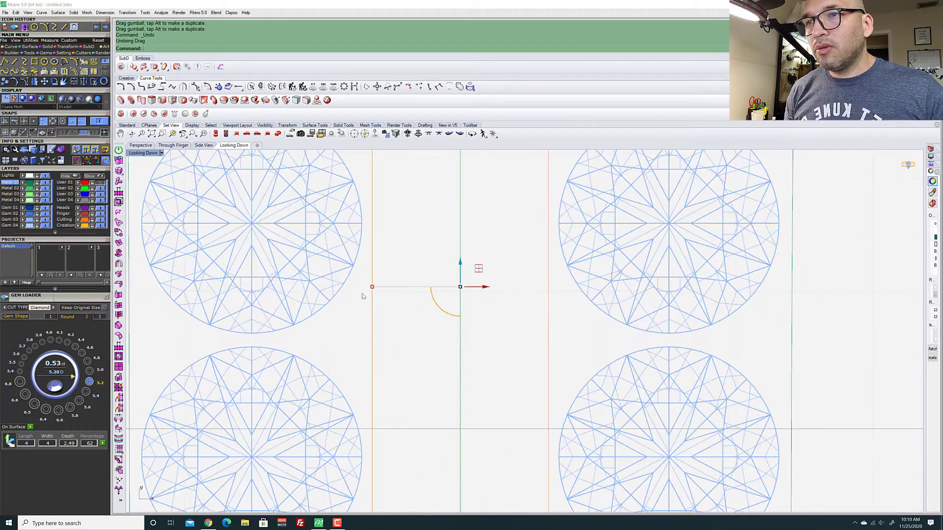
{"action": "left_click_drag", "start_coordinate": [373, 288], "coordinate": [442, 291]}
{"action": "scroll", "coordinate": [369, 289], "scroll_direction": "down", "scroll_amount": 6}
{"action": "scroll", "coordinate": [388, 266], "scroll_direction": "up", "scroll_amount": 3}
{"action": "scroll", "coordinate": [458, 286], "scroll_direction": "up", "scroll_amount": 5}
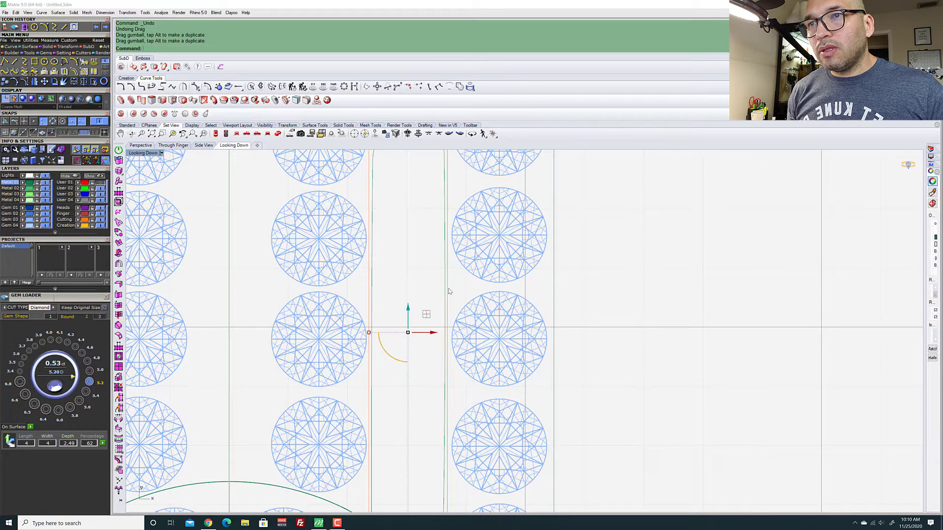
{"action": "key", "text": "ctrl+z"}
{"action": "scroll", "coordinate": [435, 290], "scroll_direction": "down", "scroll_amount": 4}
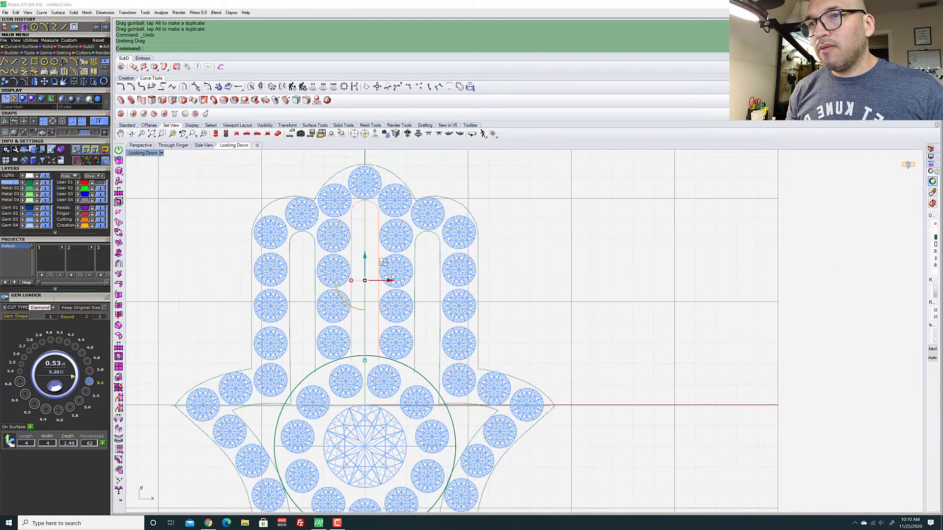
Move the centre slot outline over to the right slot once more to check its width, and undo the move
{"action": "scroll", "coordinate": [310, 260], "scroll_direction": "up", "scroll_amount": 4}
{"action": "scroll", "coordinate": [311, 259], "scroll_direction": "down", "scroll_amount": 4}
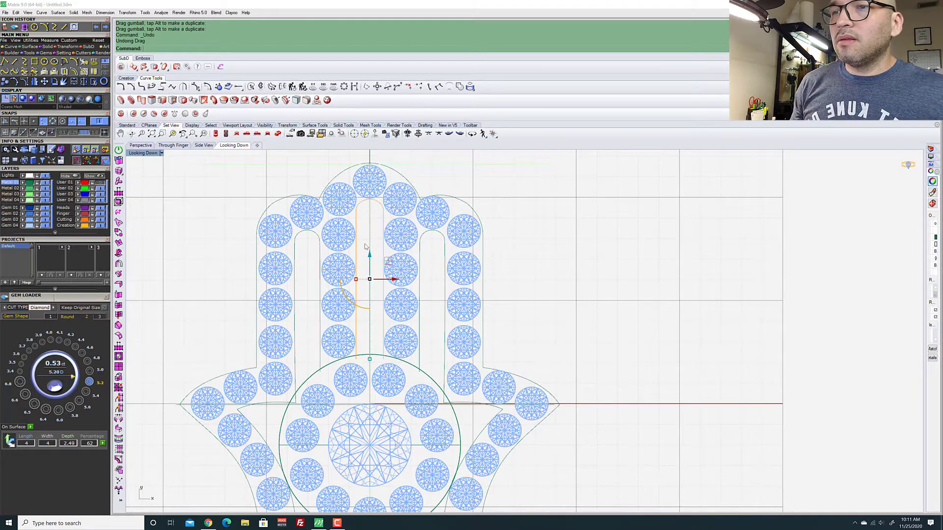
{"action": "left_click_drag", "start_coordinate": [388, 259], "coordinate": [448, 290]}
{"action": "scroll", "coordinate": [457, 288], "scroll_direction": "up", "scroll_amount": 5}
{"action": "key", "text": "ctrl+z"}
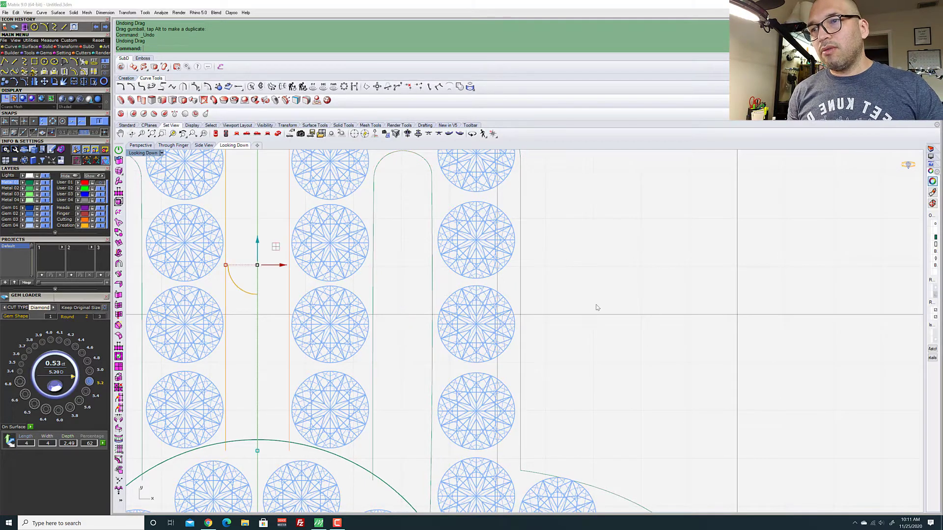
{"action": "scroll", "coordinate": [379, 324], "scroll_direction": "down", "scroll_amount": 5}
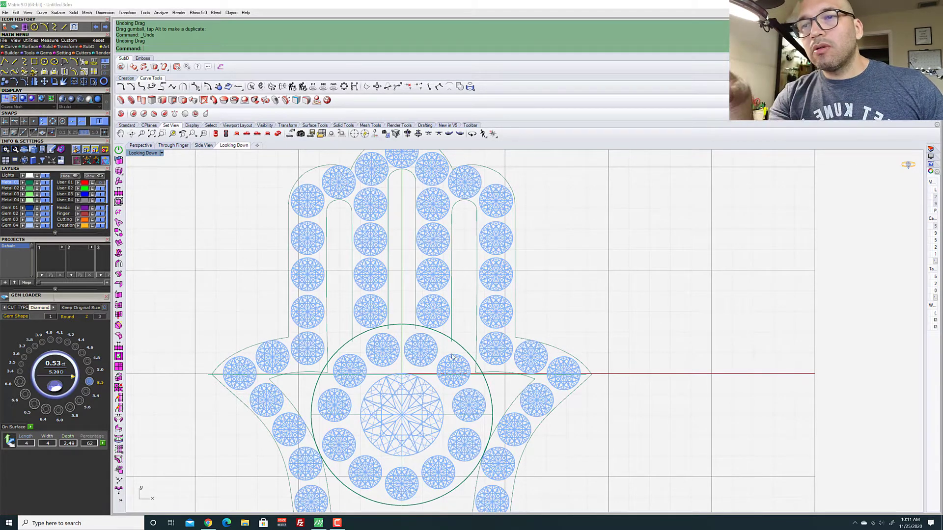
Delete the solid metal disc beneath the centre gem cluster, leaving its circle curve, and return to the top-down view
{"action": "left_click", "coordinate": [143, 146]}
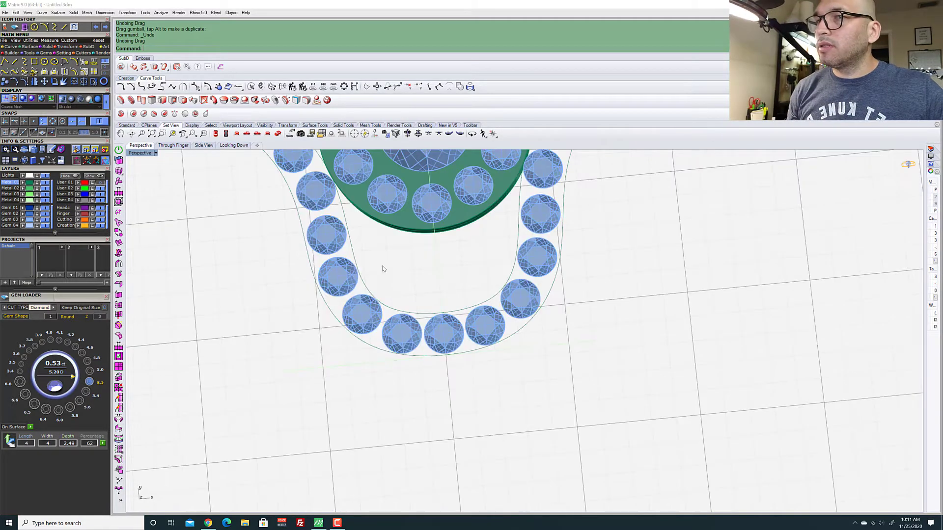
{"action": "left_click", "coordinate": [405, 219]}
{"action": "key", "text": "Delete"}
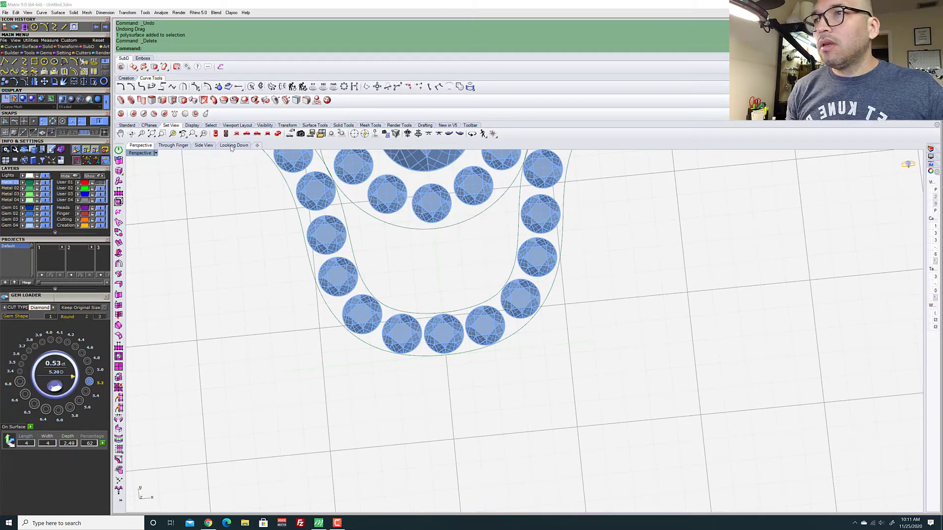
{"action": "left_click", "coordinate": [193, 145]}
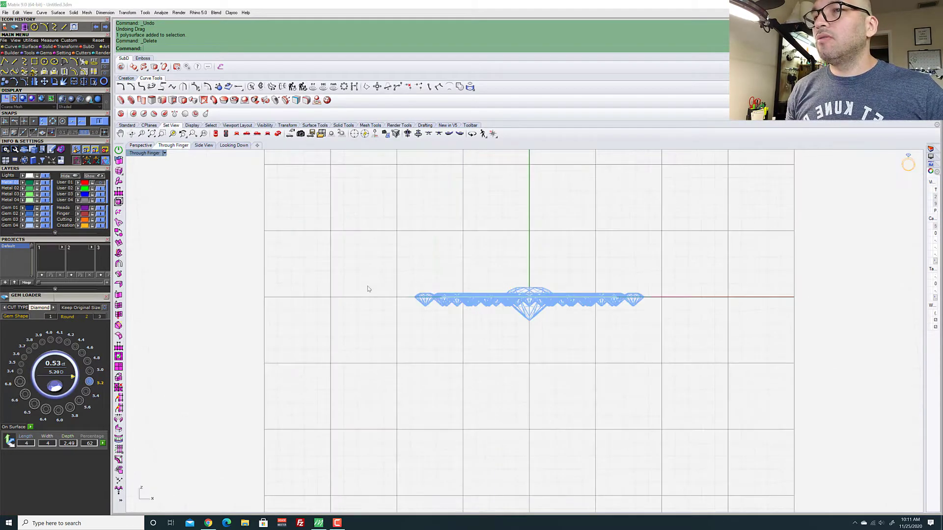
{"action": "left_click", "coordinate": [238, 147]}
{"action": "scroll", "coordinate": [369, 298], "scroll_direction": "down", "scroll_amount": 3}
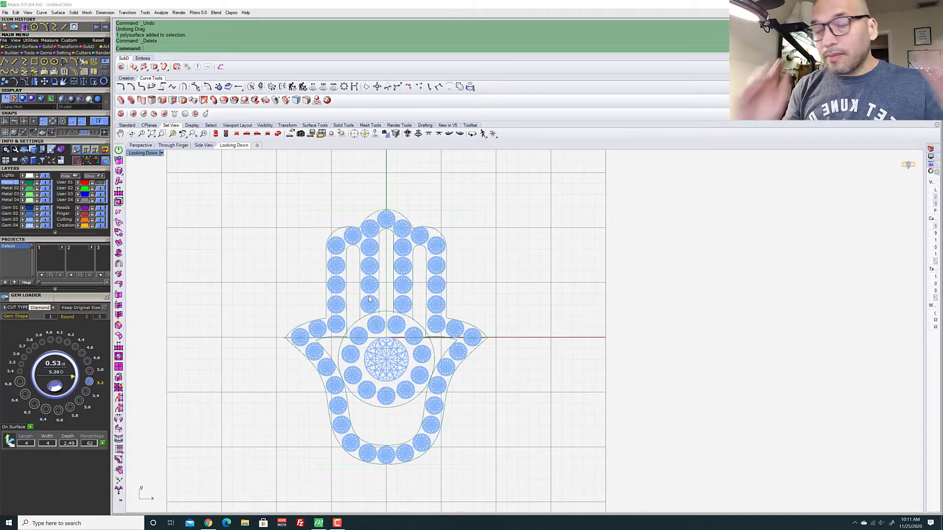
Using the halo circle, centre slot and inner hand outline as cutters, trim the outline's left inner corner and the circle arc between its cut ends
{"action": "scroll", "coordinate": [382, 336], "scroll_direction": "up", "scroll_amount": 5}
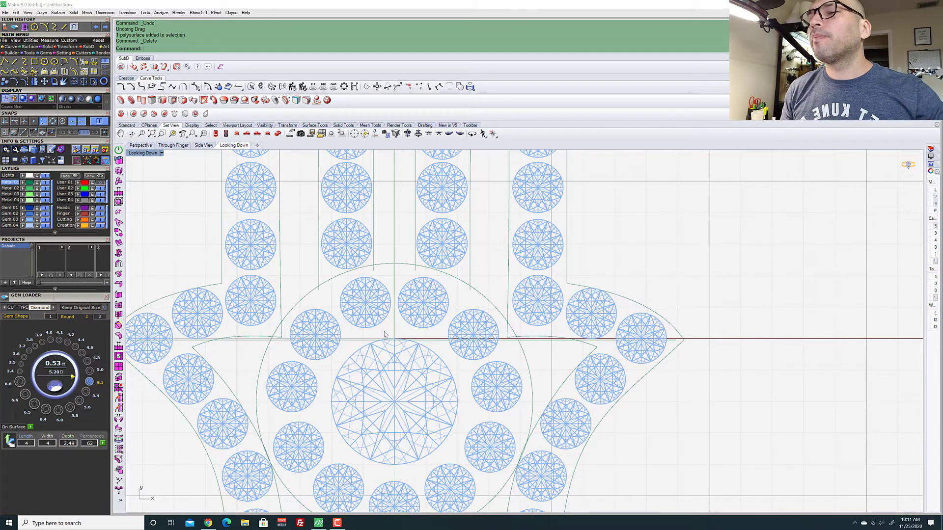
{"action": "scroll", "coordinate": [406, 243], "scroll_direction": "up", "scroll_amount": 10}
{"action": "left_click_drag", "start_coordinate": [457, 323], "coordinate": [426, 278]}
{"action": "scroll", "coordinate": [416, 265], "scroll_direction": "down", "scroll_amount": 5}
{"action": "scroll", "coordinate": [416, 265], "scroll_direction": "up", "scroll_amount": 2}
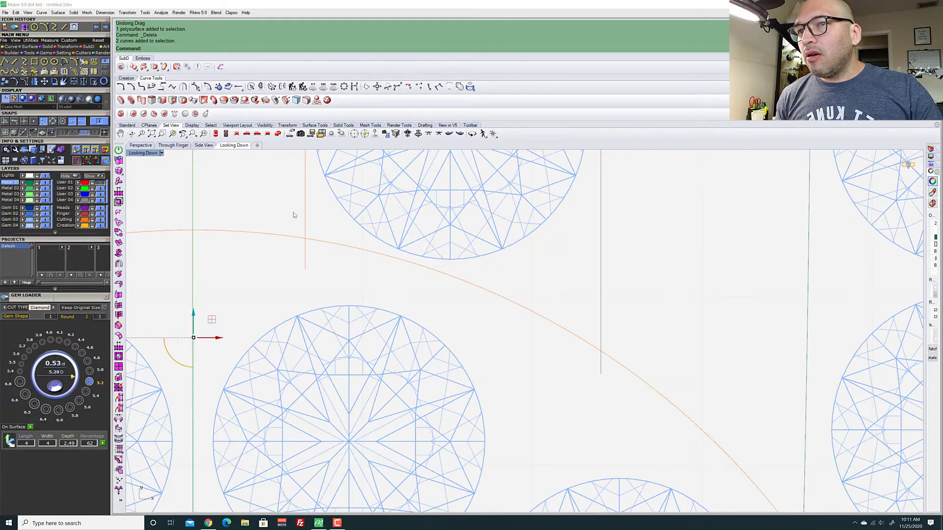
{"action": "scroll", "coordinate": [442, 262], "scroll_direction": "down", "scroll_amount": 5}
{"action": "scroll", "coordinate": [486, 252], "scroll_direction": "up", "scroll_amount": 4}
{"action": "scroll", "coordinate": [400, 279], "scroll_direction": "up", "scroll_amount": 1}
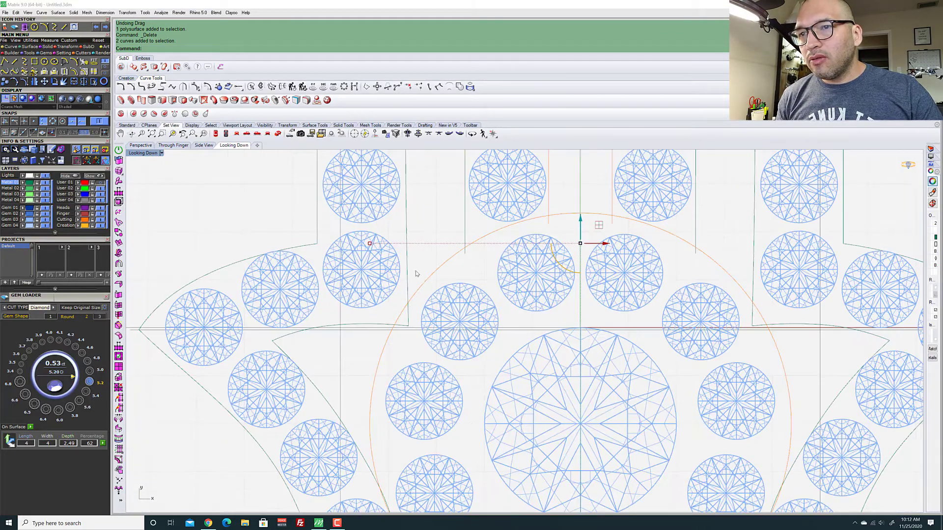
{"action": "left_click_drag", "start_coordinate": [417, 258], "coordinate": [406, 282]}
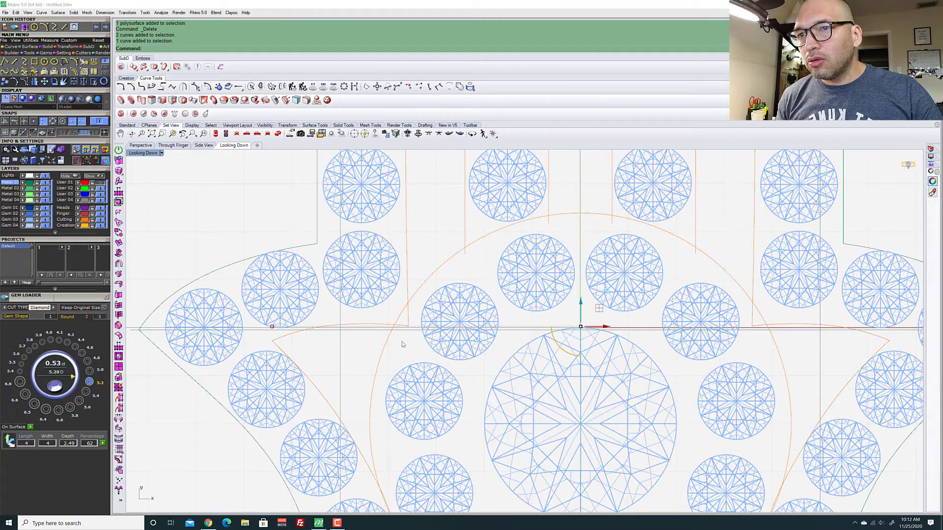
{"action": "scroll", "coordinate": [316, 321], "scroll_direction": "down", "scroll_amount": 5}
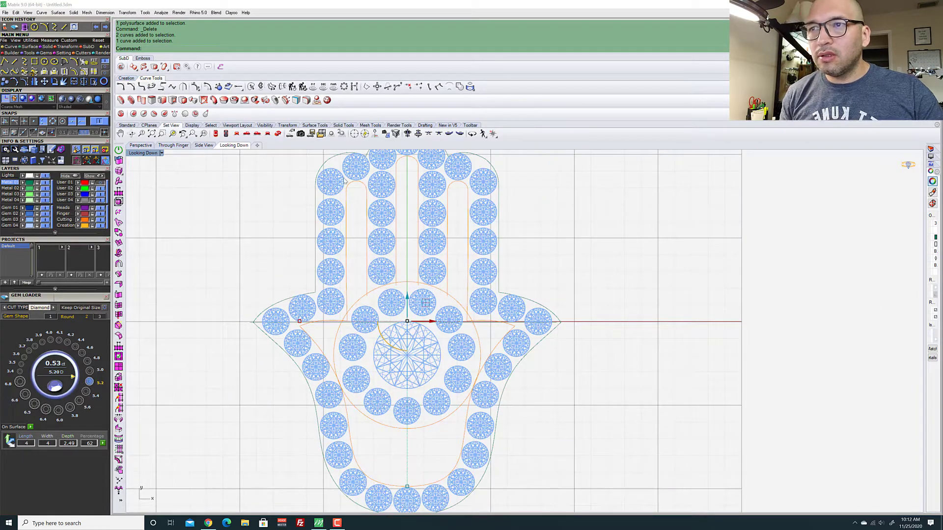
{"action": "scroll", "coordinate": [430, 285], "scroll_direction": "up", "scroll_amount": 3}
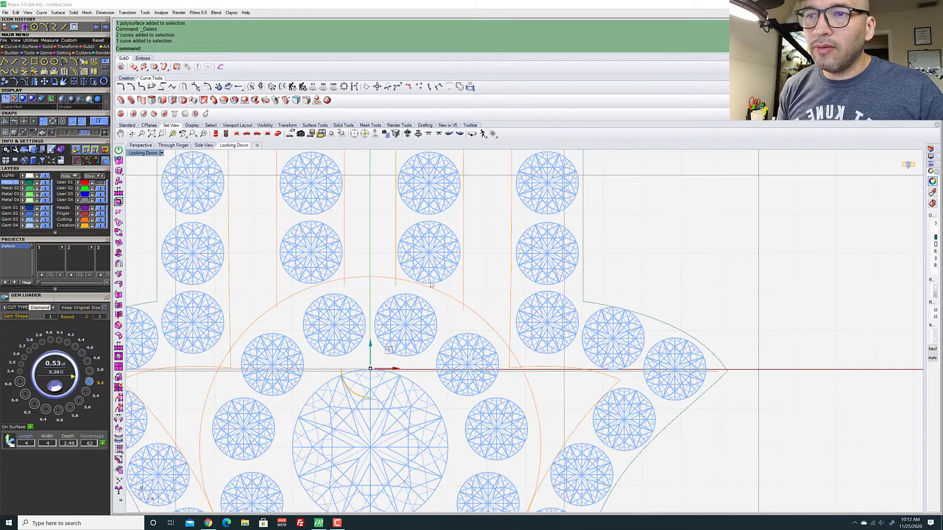
{"action": "scroll", "coordinate": [430, 286], "scroll_direction": "down", "scroll_amount": 2}
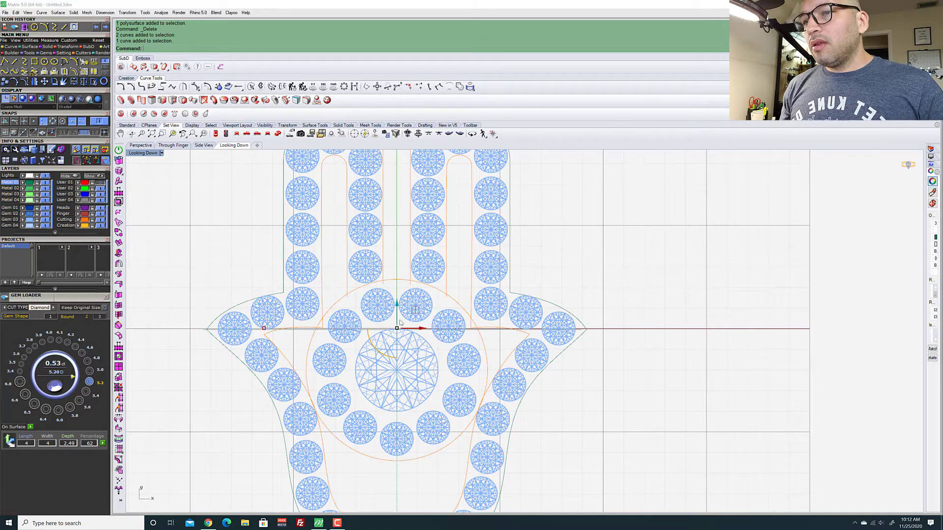
{"action": "type", "text": "T"}
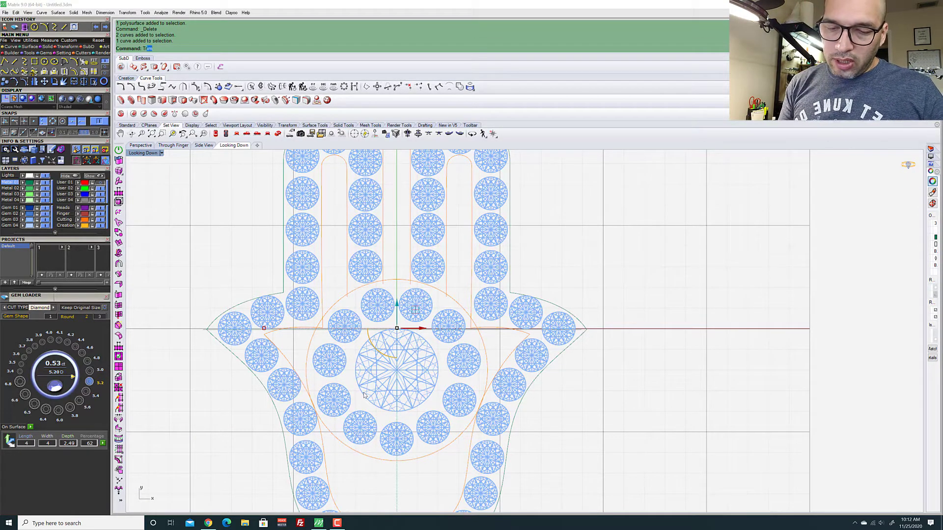
{"action": "type", "text": "rim"}
{"action": "key", "text": "Return"}
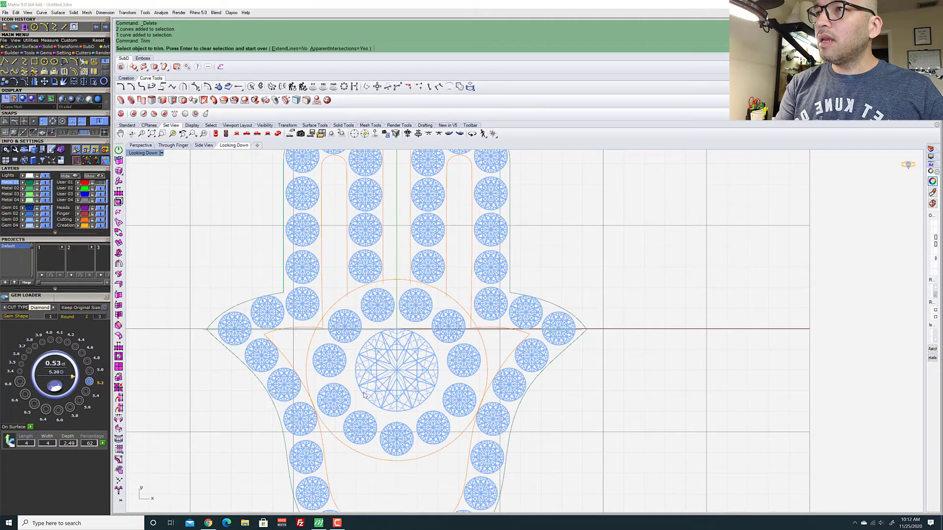
{"action": "scroll", "coordinate": [364, 395], "scroll_direction": "up", "scroll_amount": 5}
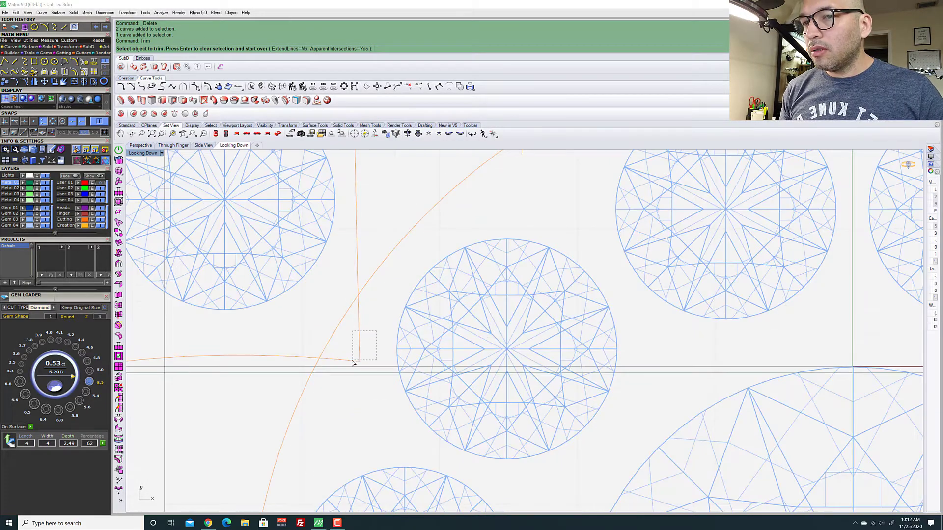
{"action": "left_click", "coordinate": [349, 361]}
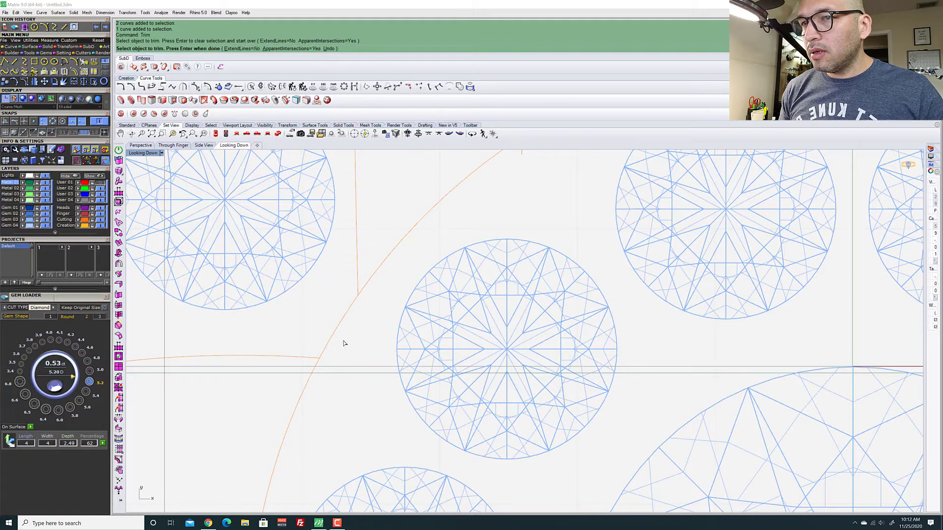
{"action": "left_click", "coordinate": [316, 321]}
{"action": "scroll", "coordinate": [385, 317], "scroll_direction": "down", "scroll_amount": 6}
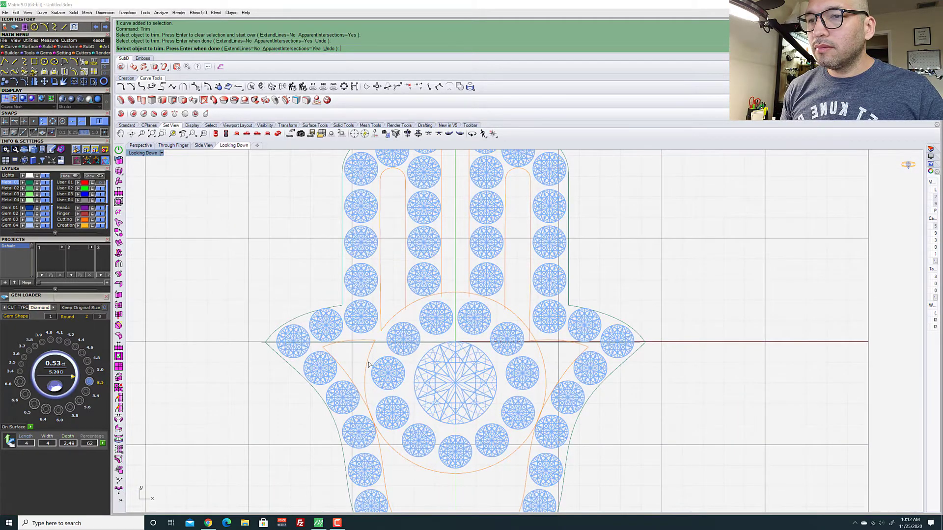
Trim away the overlapping stretch where the halo circle and inner palm outline cross at the lower left
{"action": "scroll", "coordinate": [365, 366], "scroll_direction": "up", "scroll_amount": 4}
{"action": "scroll", "coordinate": [362, 411], "scroll_direction": "down", "scroll_amount": 2}
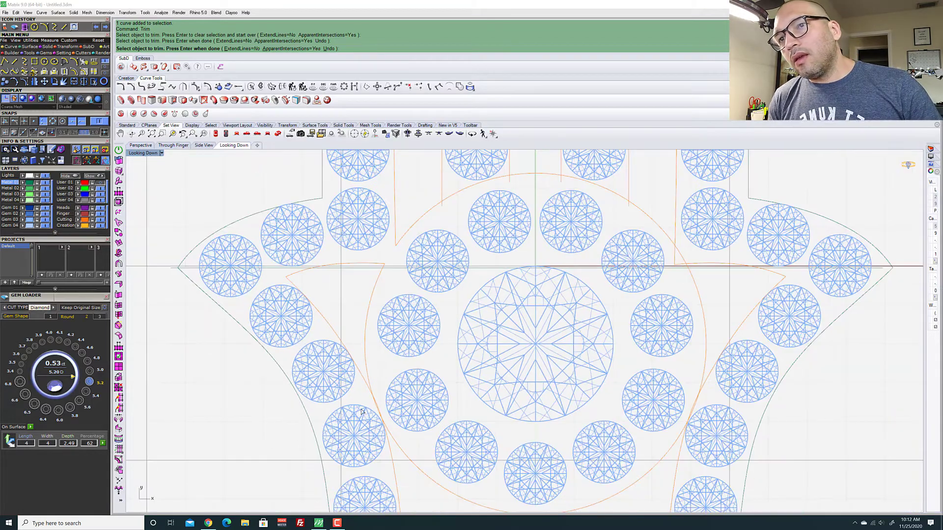
{"action": "scroll", "coordinate": [362, 412], "scroll_direction": "up", "scroll_amount": 5}
{"action": "left_click_drag", "start_coordinate": [416, 379], "coordinate": [384, 401]}
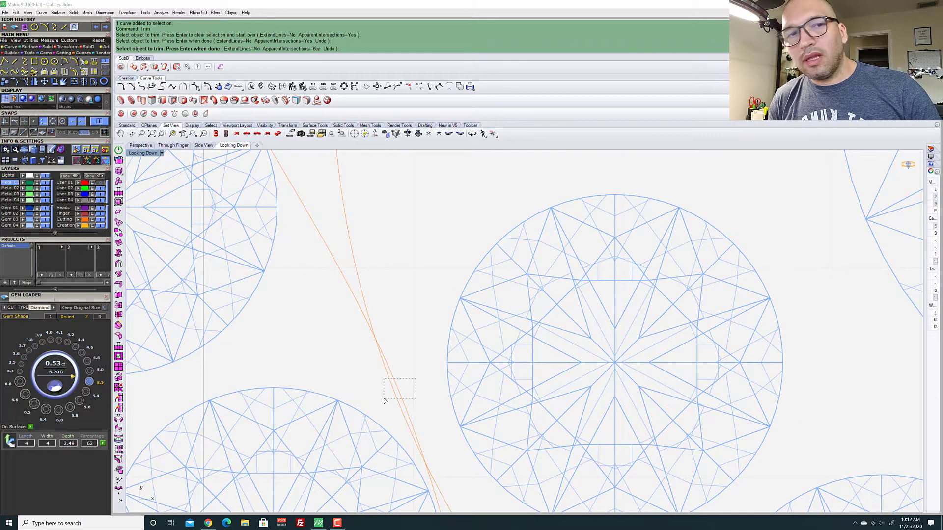
{"action": "left_click_drag", "start_coordinate": [384, 401], "coordinate": [384, 400]}
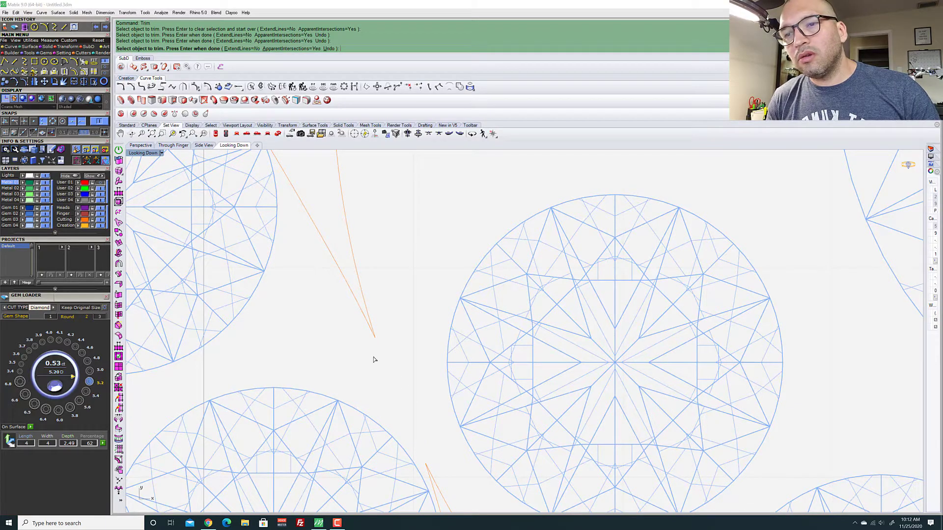
{"action": "scroll", "coordinate": [364, 374], "scroll_direction": "down", "scroll_amount": 2}
{"action": "scroll", "coordinate": [363, 374], "scroll_direction": "down", "scroll_amount": 4}
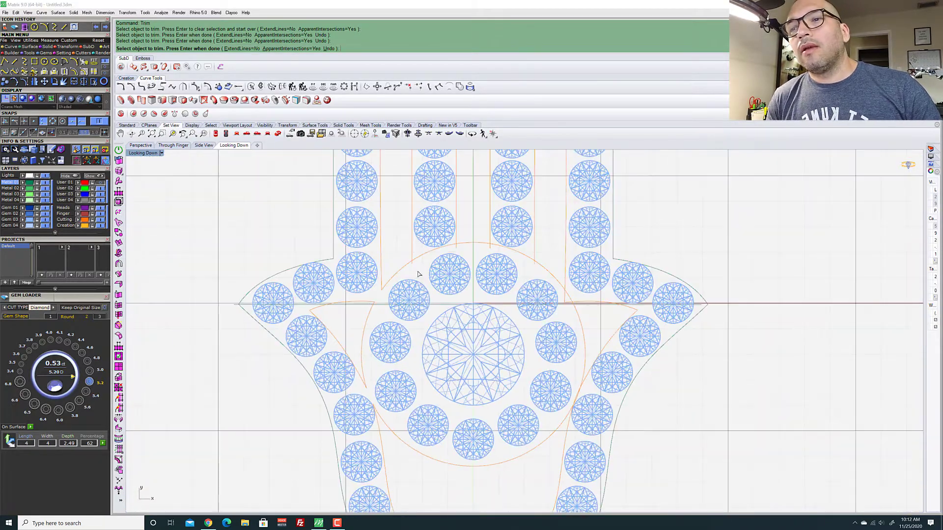
Trim the left slot's inner wall end inside the halo circle and the circle arc between the left and centre slots
{"action": "scroll", "coordinate": [370, 290], "scroll_direction": "up", "scroll_amount": 6}
{"action": "left_click", "coordinate": [355, 269]}
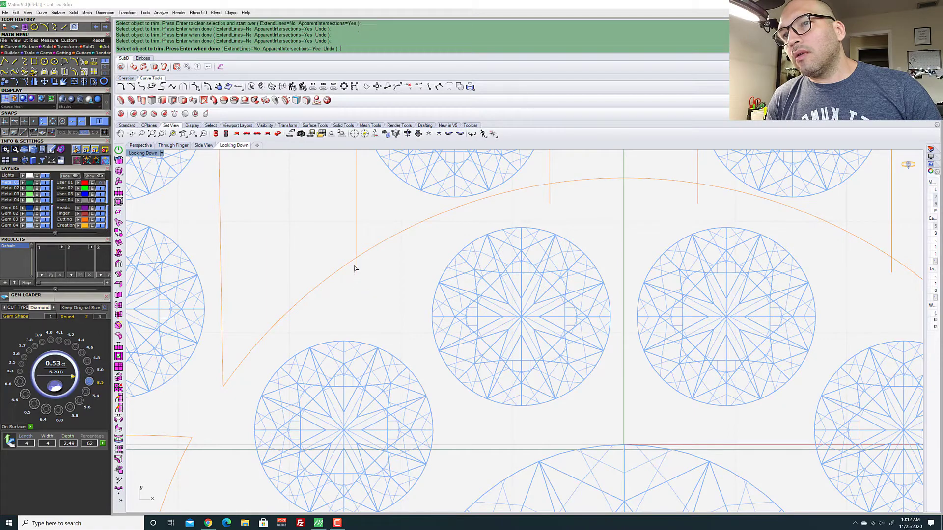
{"action": "left_click_drag", "start_coordinate": [276, 288], "coordinate": [380, 288]}
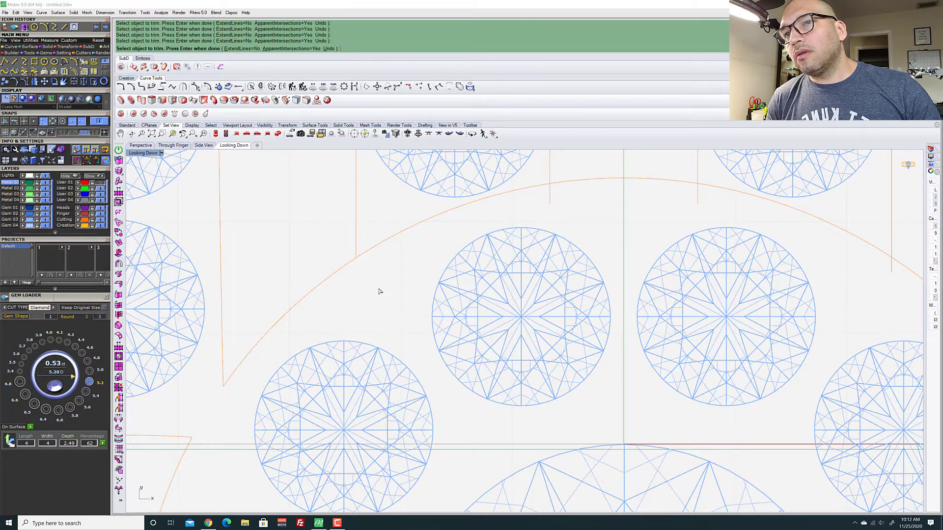
{"action": "scroll", "coordinate": [379, 295], "scroll_direction": "down", "scroll_amount": 3}
{"action": "scroll", "coordinate": [378, 301], "scroll_direction": "down", "scroll_amount": 5}
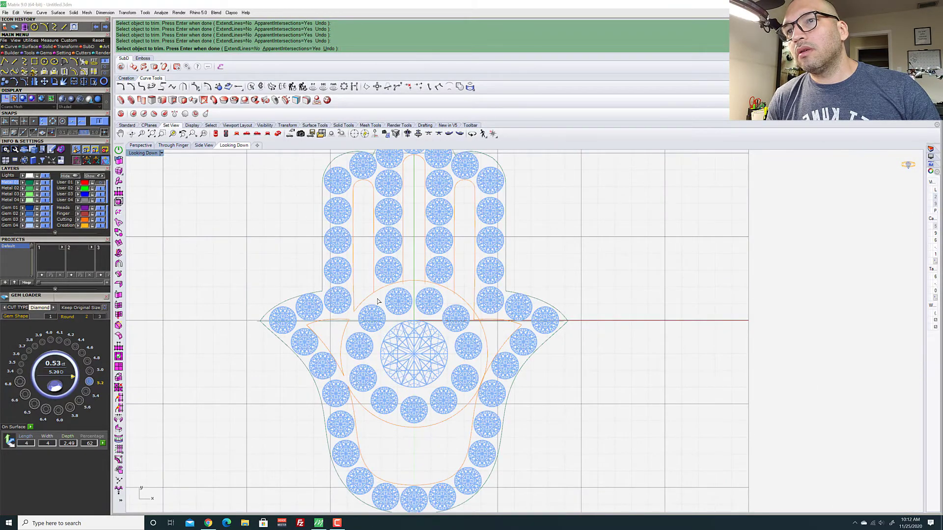
{"action": "scroll", "coordinate": [378, 297], "scroll_direction": "up", "scroll_amount": 4}
{"action": "scroll", "coordinate": [366, 270], "scroll_direction": "up", "scroll_amount": 2}
{"action": "scroll", "coordinate": [383, 360], "scroll_direction": "down", "scroll_amount": 4}
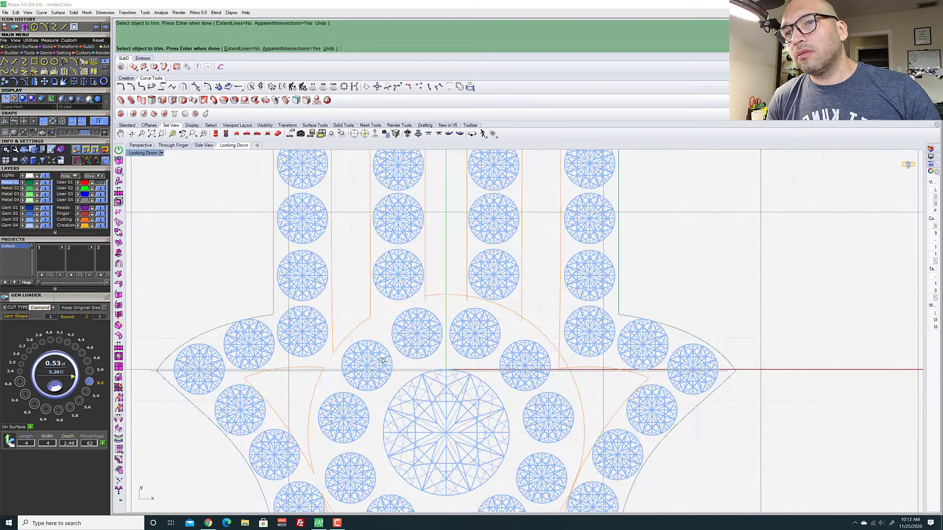
{"action": "scroll", "coordinate": [383, 361], "scroll_direction": "down", "scroll_amount": 4}
{"action": "scroll", "coordinate": [383, 355], "scroll_direction": "up", "scroll_amount": 4}
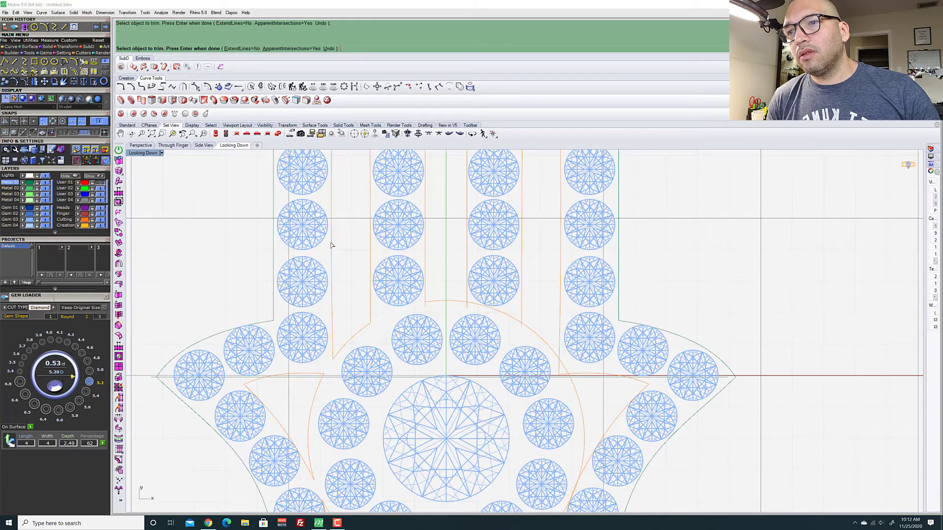
Trim both wall ends of the centre slot that extend inside the halo circle
{"action": "scroll", "coordinate": [345, 307], "scroll_direction": "down", "scroll_amount": 3}
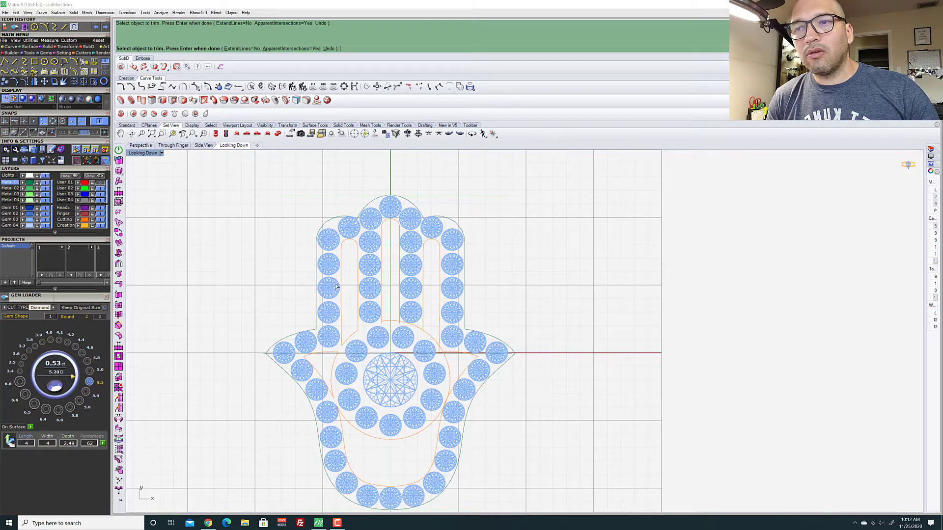
{"action": "scroll", "coordinate": [369, 293], "scroll_direction": "up", "scroll_amount": 5}
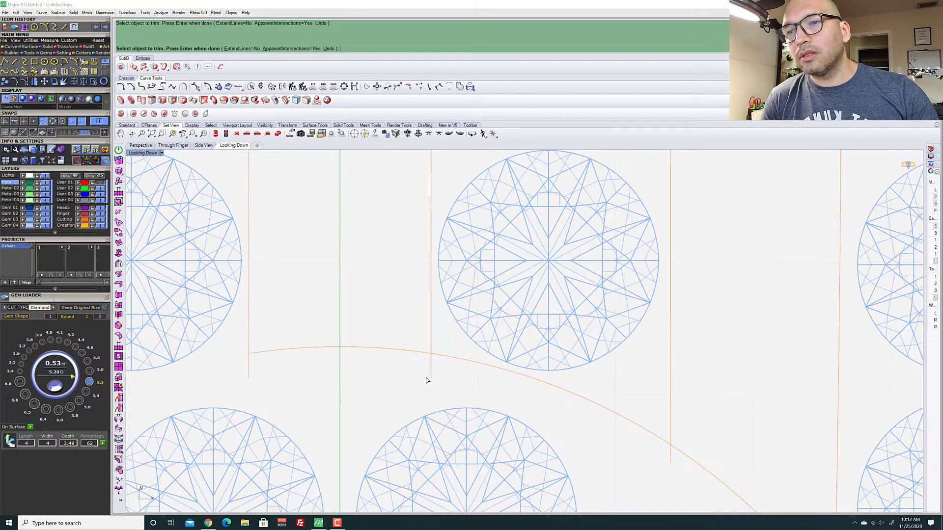
{"action": "left_click", "coordinate": [341, 379]}
{"action": "scroll", "coordinate": [363, 379], "scroll_direction": "down", "scroll_amount": 4}
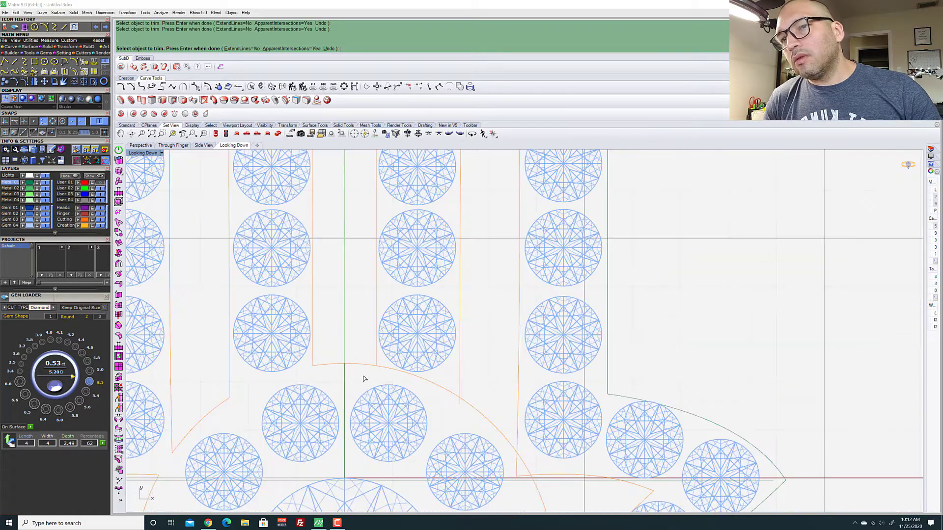
{"action": "scroll", "coordinate": [364, 379], "scroll_direction": "down", "scroll_amount": 2}
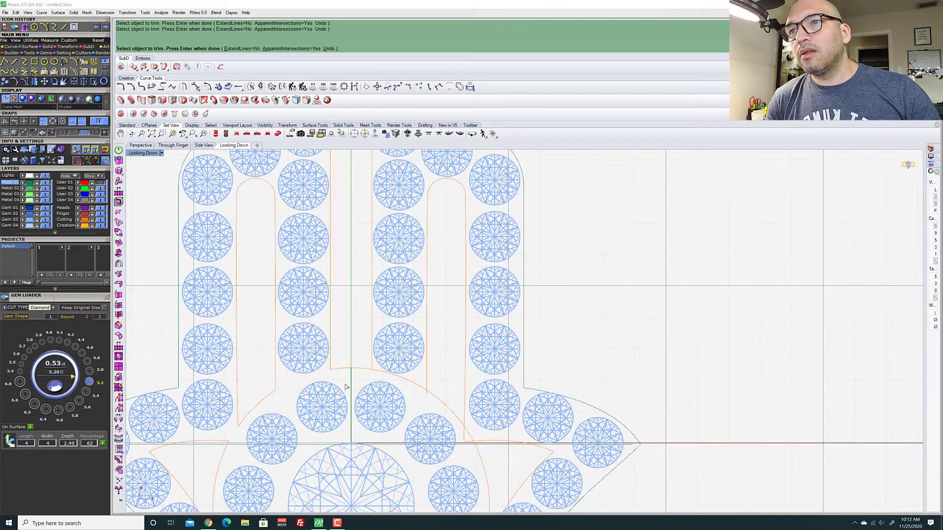
Trim the halo circle's arc across the centre slot's lower end, and undo that trim
{"action": "scroll", "coordinate": [355, 368], "scroll_direction": "down", "scroll_amount": 4}
{"action": "scroll", "coordinate": [371, 389], "scroll_direction": "up", "scroll_amount": 8}
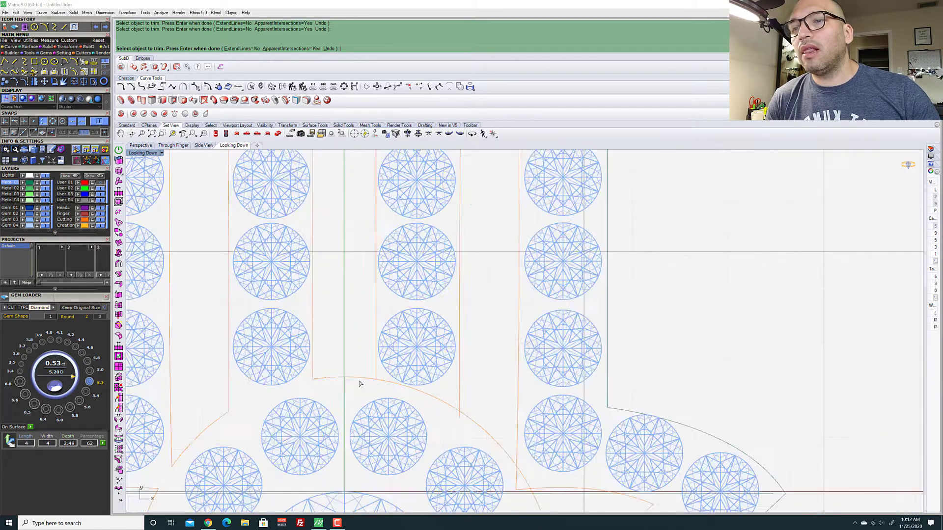
{"action": "left_click", "coordinate": [363, 375]}
{"action": "scroll", "coordinate": [353, 333], "scroll_direction": "down", "scroll_amount": 5}
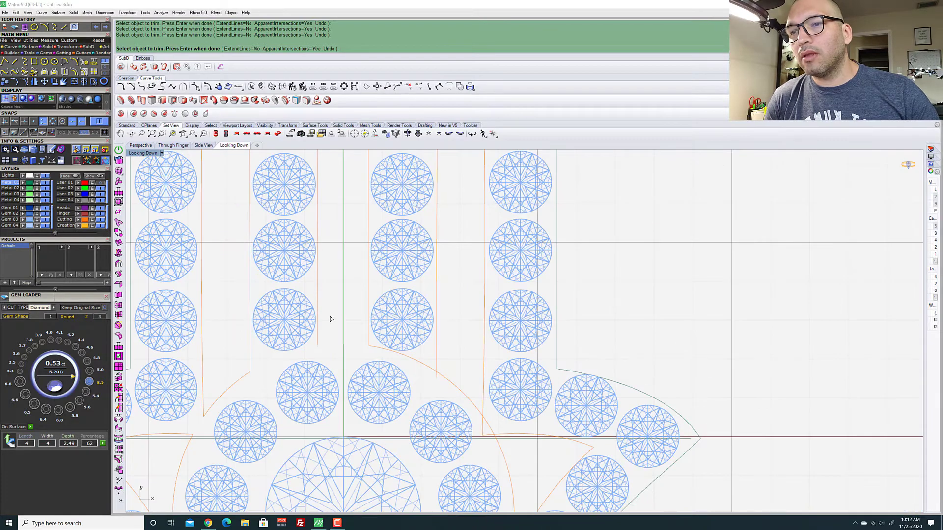
{"action": "scroll", "coordinate": [340, 329], "scroll_direction": "up", "scroll_amount": 2}
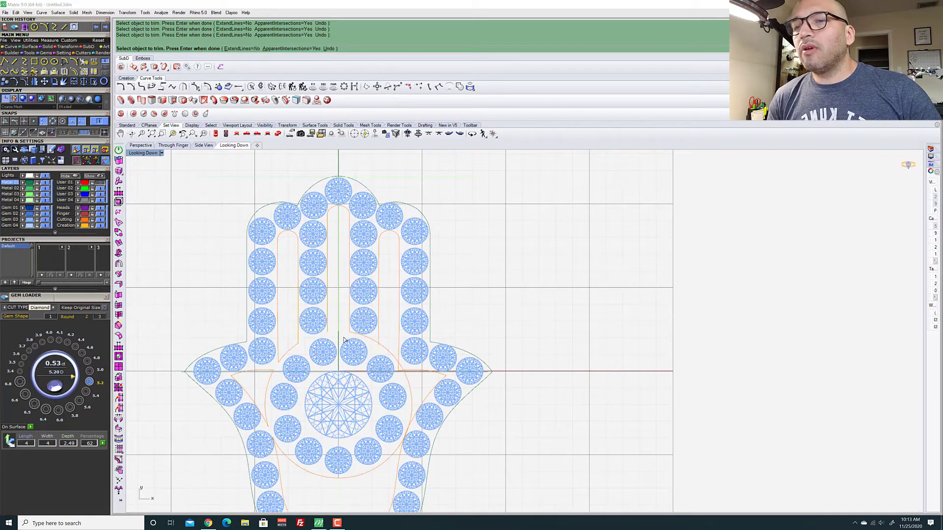
{"action": "scroll", "coordinate": [332, 337], "scroll_direction": "up", "scroll_amount": 5}
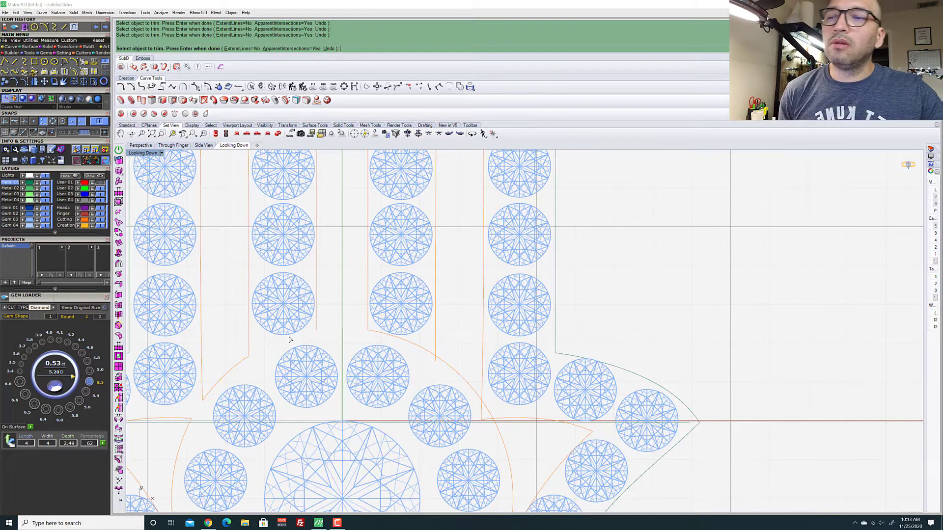
{"action": "left_click", "coordinate": [329, 49]}
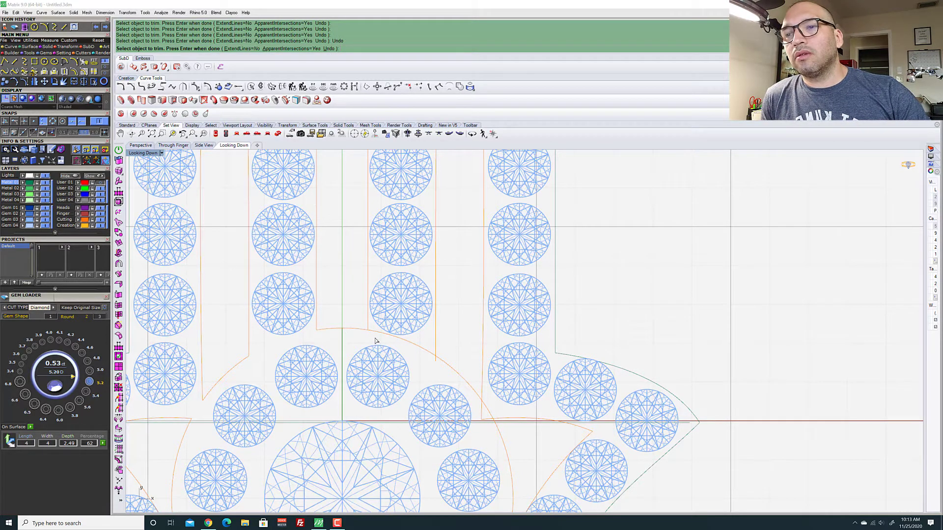
{"action": "scroll", "coordinate": [435, 349], "scroll_direction": "up", "scroll_amount": 2}
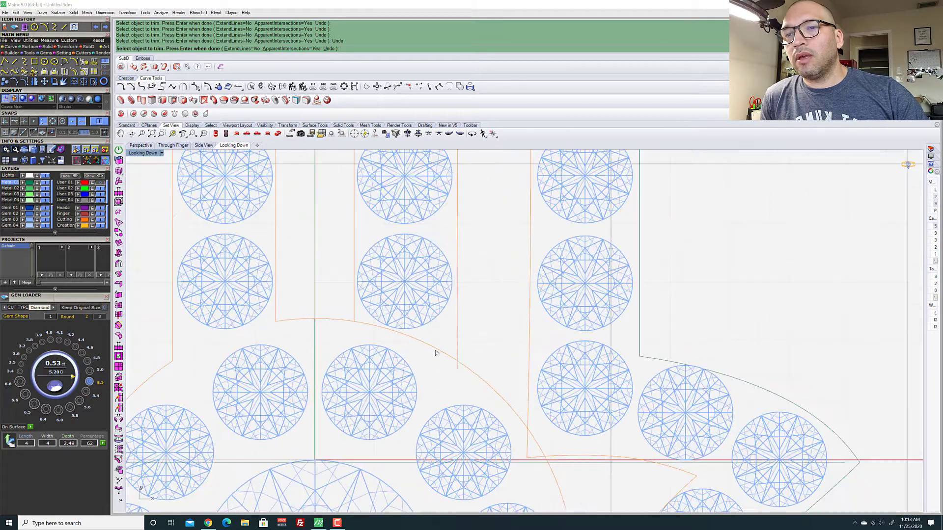
Trim the halo circle's arc between the centre and right slots and the right slot's inner wall end inside the circle
{"action": "scroll", "coordinate": [427, 350], "scroll_direction": "down", "scroll_amount": 4}
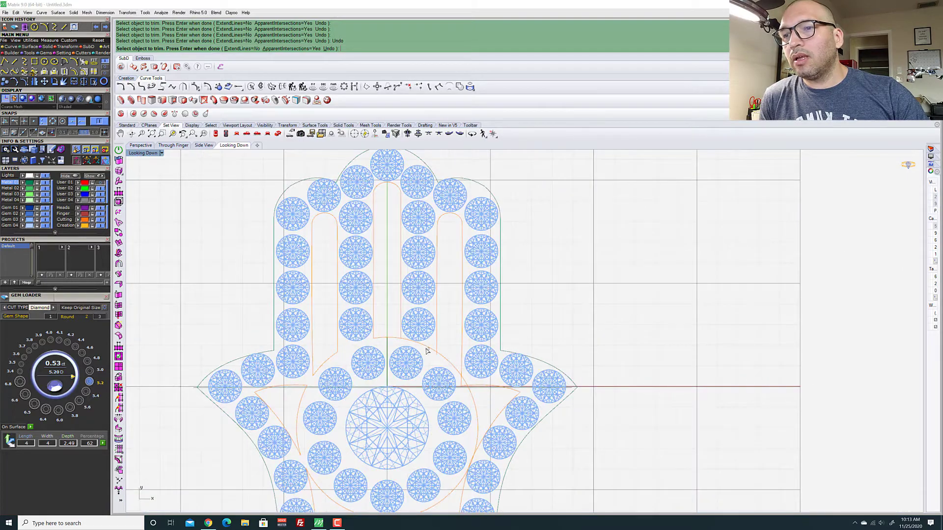
{"action": "left_click", "coordinate": [430, 349]}
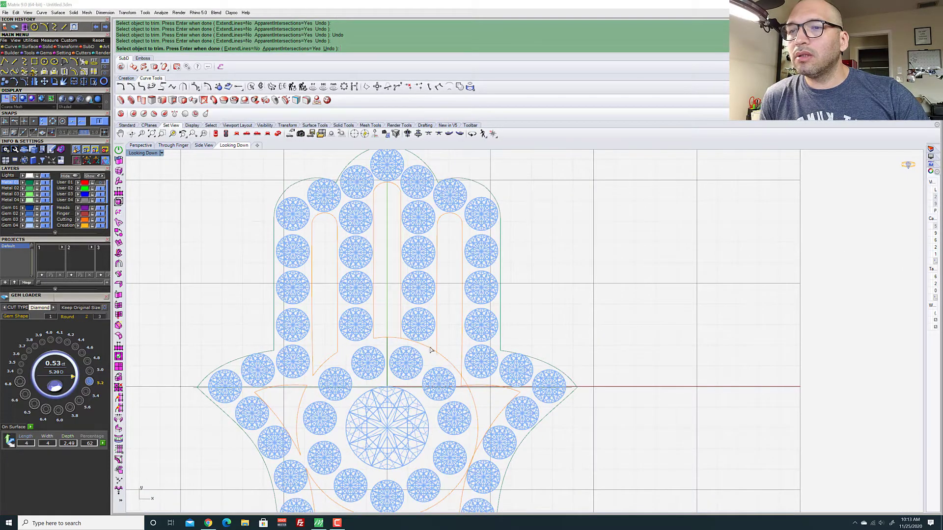
{"action": "left_click", "coordinate": [426, 346]}
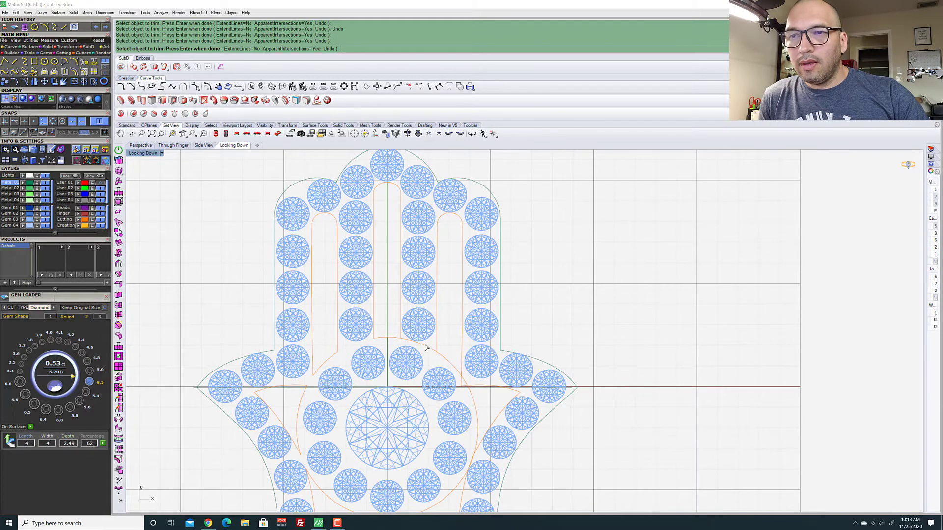
{"action": "scroll", "coordinate": [426, 347], "scroll_direction": "up", "scroll_amount": 3}
{"action": "left_click", "coordinate": [439, 356]}
{"action": "scroll", "coordinate": [438, 356], "scroll_direction": "down", "scroll_amount": 2}
{"action": "scroll", "coordinate": [462, 362], "scroll_direction": "up", "scroll_amount": 2}
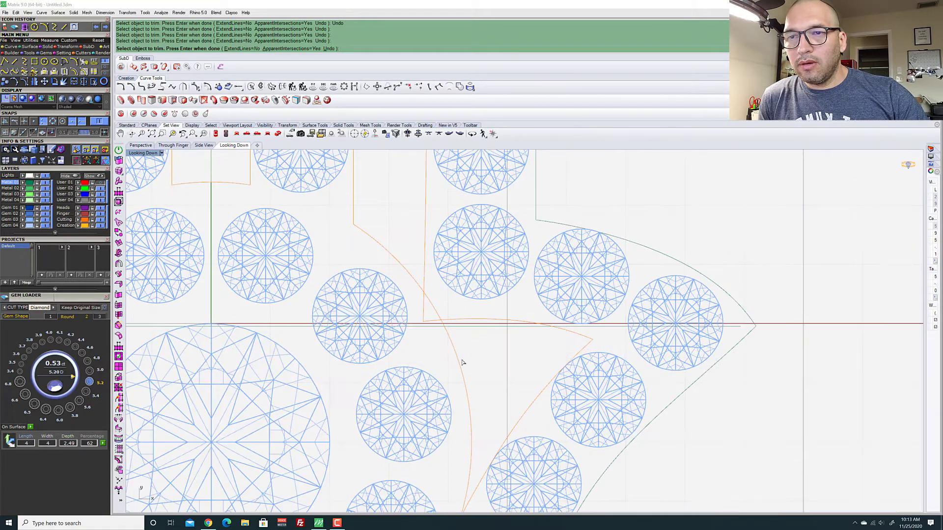
Trim the overlapping stretches of the right slot's outer wall, halo circle and inner palm outline on the pendant's right side
{"action": "scroll", "coordinate": [462, 363], "scroll_direction": "up", "scroll_amount": 3}
{"action": "left_click_drag", "start_coordinate": [441, 279], "coordinate": [416, 322]}
{"action": "scroll", "coordinate": [416, 323], "scroll_direction": "down", "scroll_amount": 6}
{"action": "scroll", "coordinate": [420, 329], "scroll_direction": "up", "scroll_amount": 6}
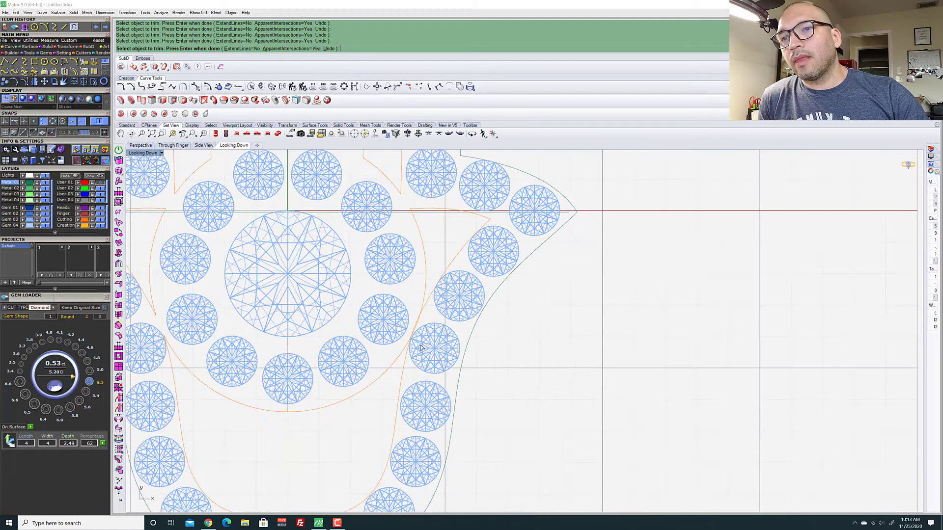
{"action": "scroll", "coordinate": [413, 311], "scroll_direction": "down", "scroll_amount": 6}
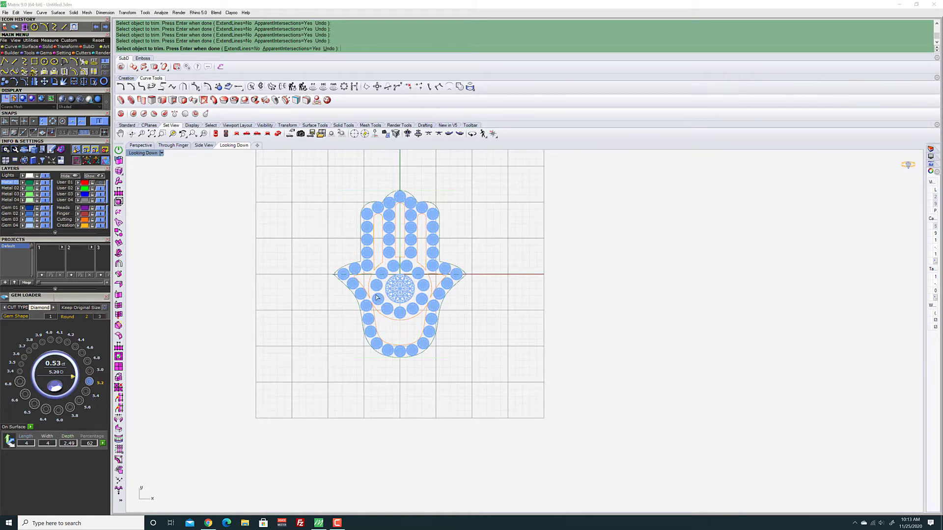
{"action": "scroll", "coordinate": [377, 298], "scroll_direction": "up", "scroll_amount": 5}
{"action": "scroll", "coordinate": [413, 290], "scroll_direction": "down", "scroll_amount": 5}
{"action": "scroll", "coordinate": [445, 282], "scroll_direction": "up", "scroll_amount": 4}
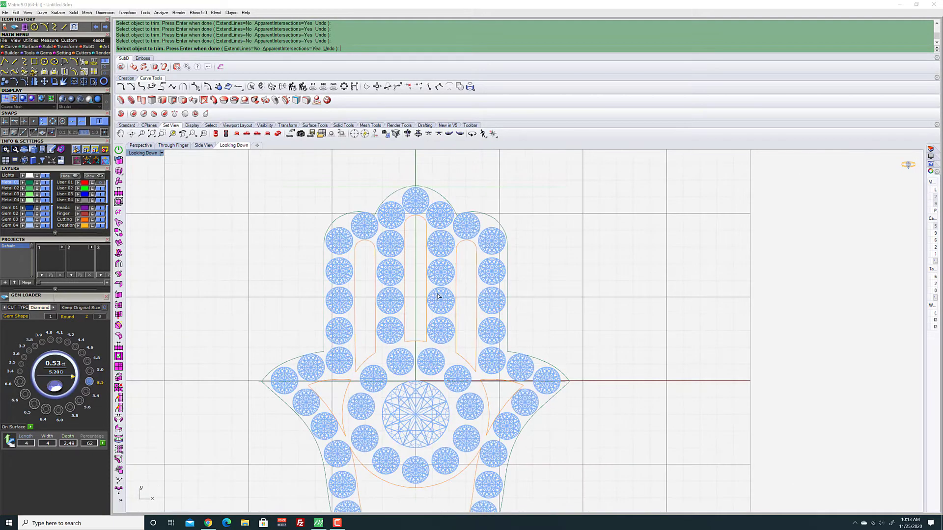
{"action": "scroll", "coordinate": [475, 411], "scroll_direction": "up", "scroll_amount": 6}
{"action": "scroll", "coordinate": [508, 401], "scroll_direction": "down", "scroll_amount": 3}
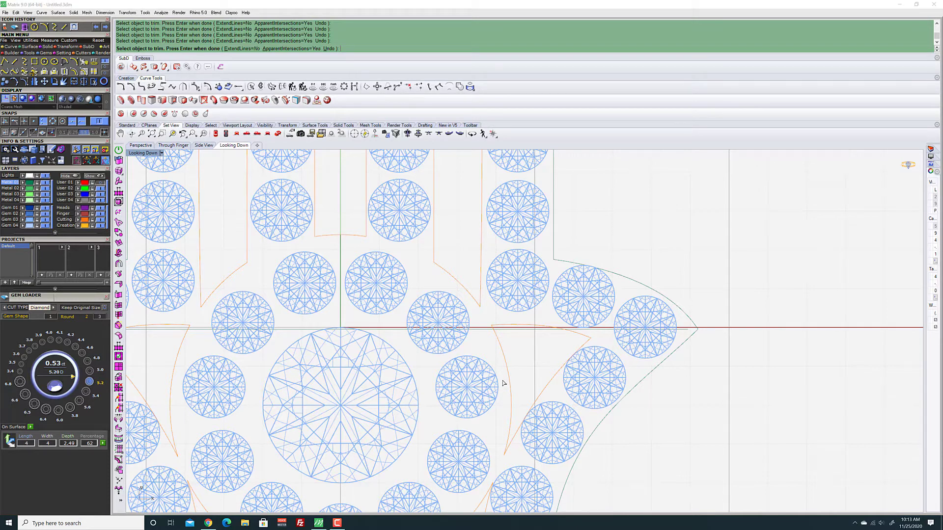
{"action": "scroll", "coordinate": [503, 383], "scroll_direction": "down", "scroll_amount": 5}
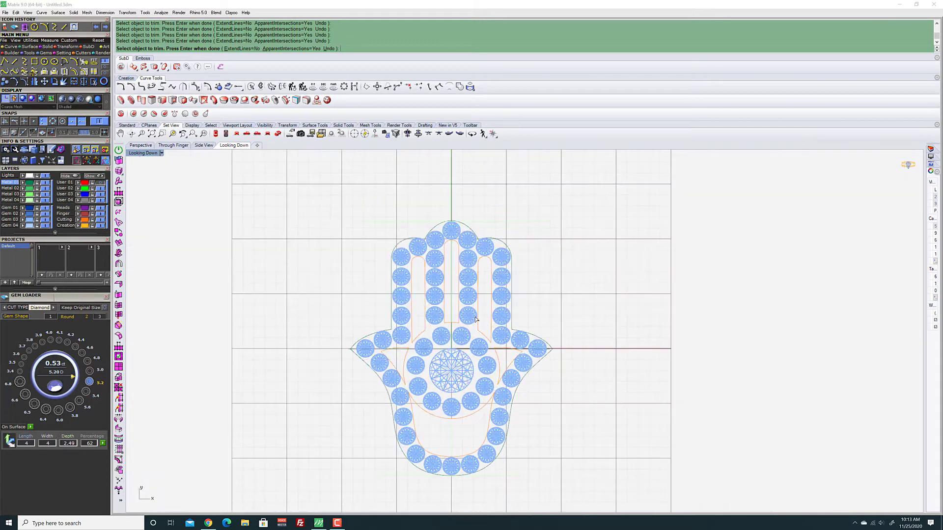
{"action": "key", "text": "Return"}
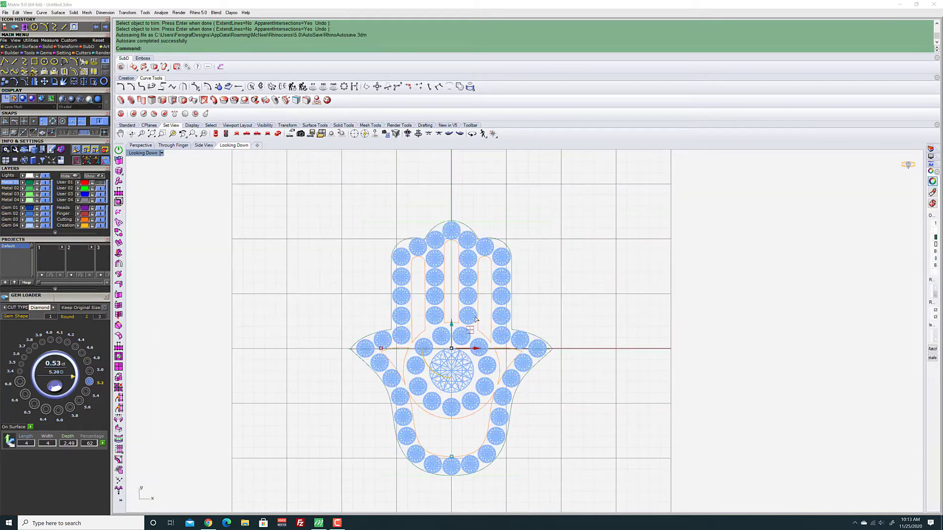
Join the trimmed slot, halo and inner palm segments into closed opening curves
{"action": "type", "text": "j"}
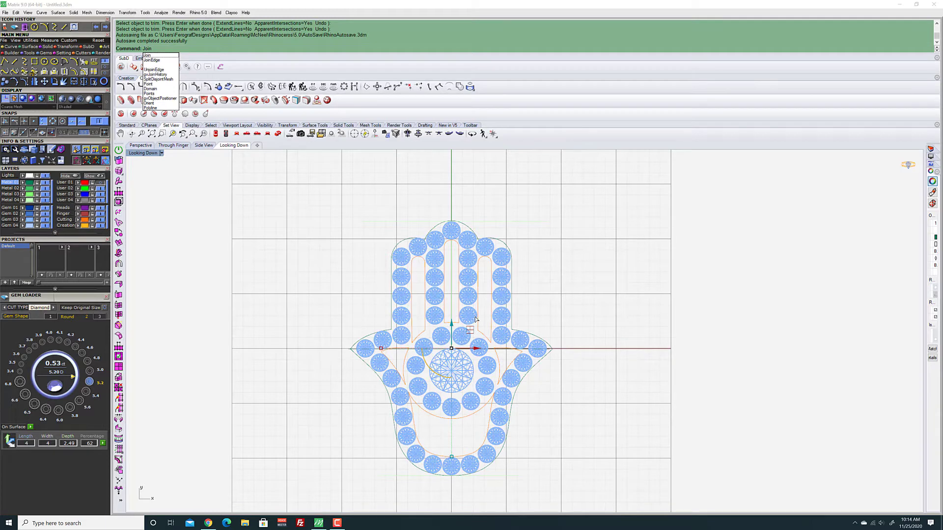
{"action": "key", "text": "Return"}
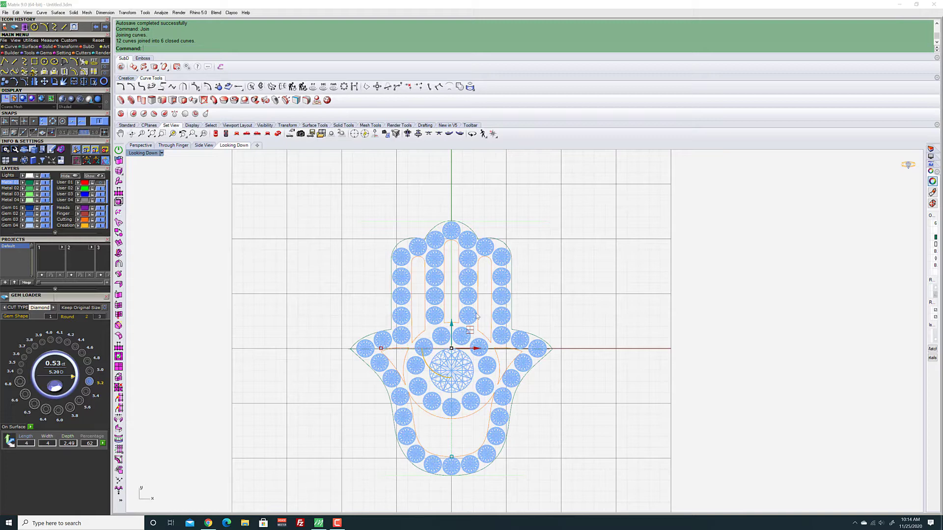
{"action": "scroll", "coordinate": [447, 305], "scroll_direction": "up", "scroll_amount": 3}
{"action": "scroll", "coordinate": [265, 185], "scroll_direction": "down", "scroll_amount": 2}
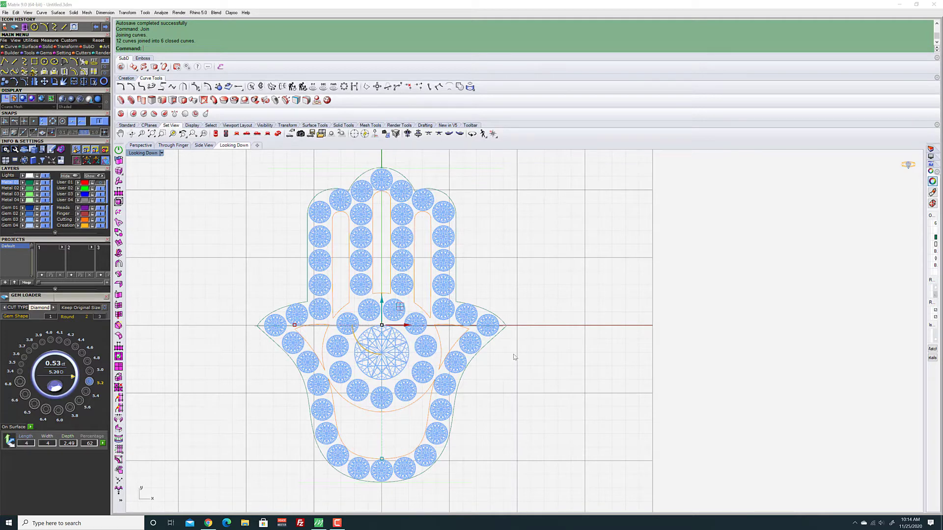
Extrude the pendant's outer outline together with the opening curves as a capped solid with a distance of -1
{"action": "left_click", "coordinate": [502, 331]}
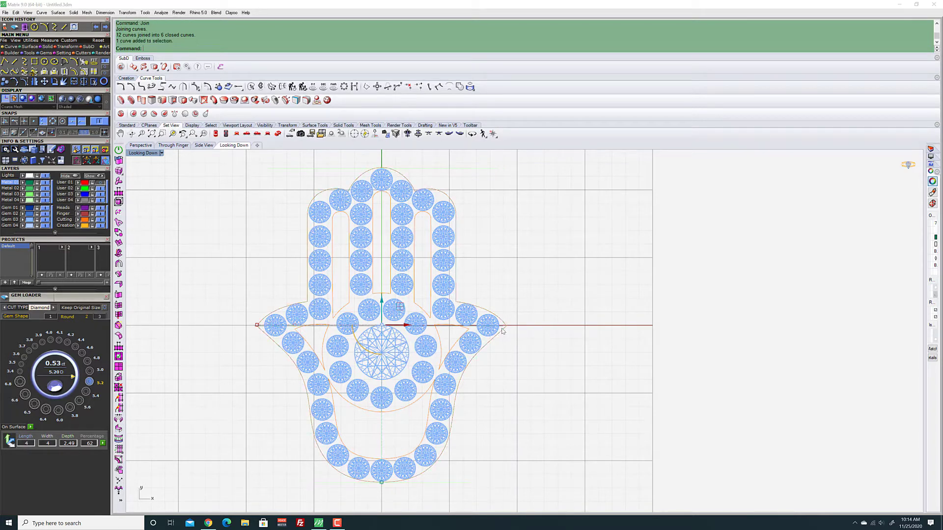
{"action": "left_click", "coordinate": [140, 145]}
{"action": "right_click_drag", "start_coordinate": [295, 326], "coordinate": [499, 292]}
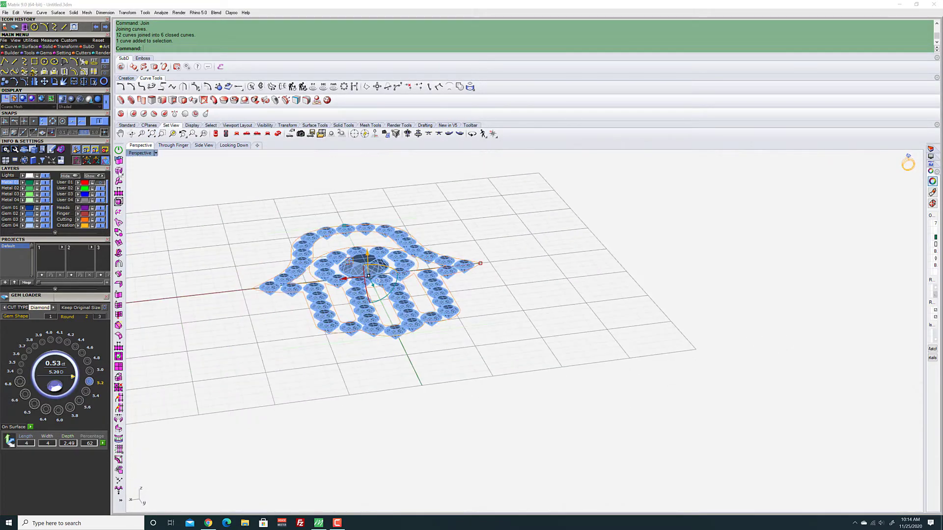
{"action": "left_click", "coordinate": [25, 27]}
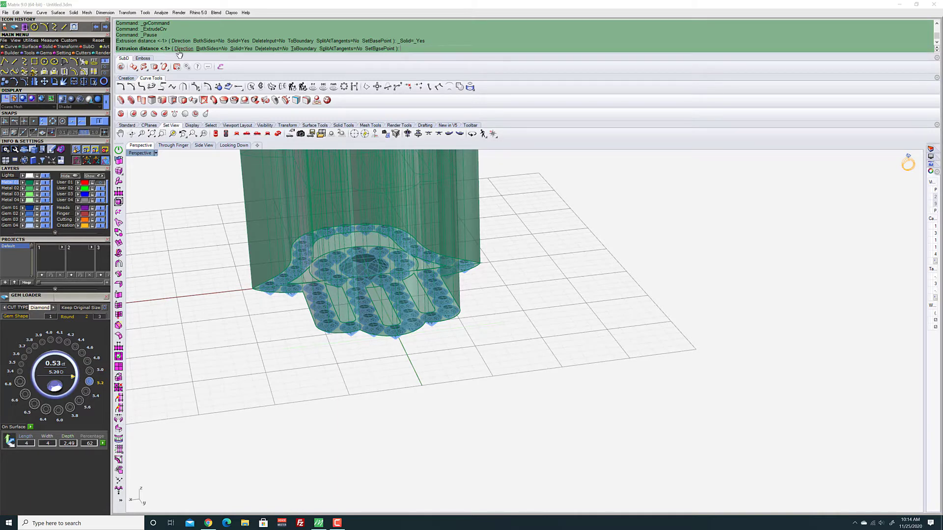
{"action": "key", "text": "Return"}
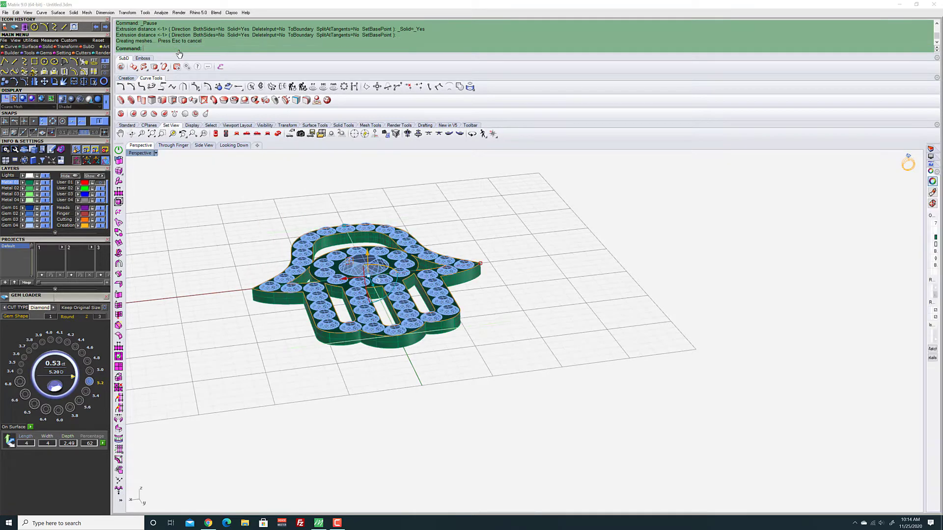
Examine the extruded pendant body and its openings from above and at an angle
{"action": "left_click", "coordinate": [565, 271]}
{"action": "right_click_drag", "start_coordinate": [566, 272], "coordinate": [554, 377]}
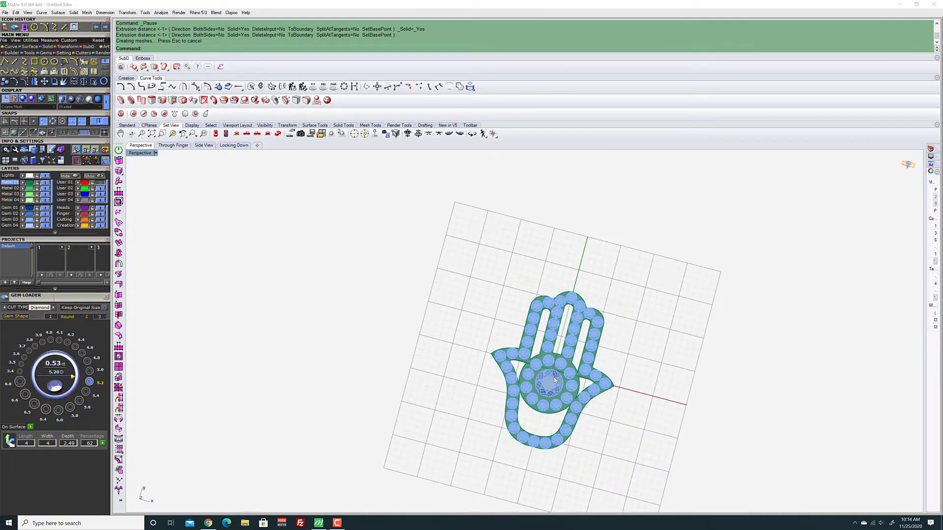
{"action": "scroll", "coordinate": [554, 378], "scroll_direction": "up", "scroll_amount": 5}
{"action": "right_click_drag", "start_coordinate": [480, 424], "coordinate": [545, 393]}
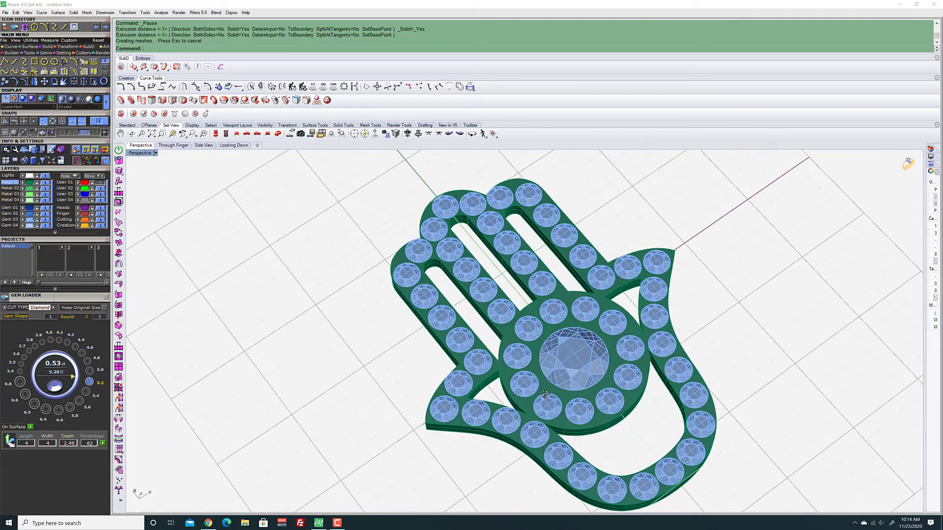
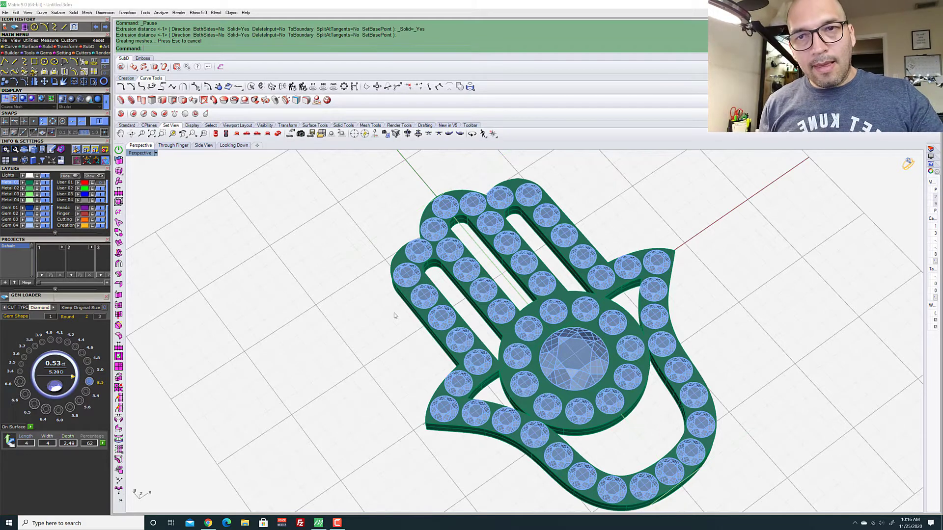
{"action": "right_click_drag", "start_coordinate": [263, 385], "coordinate": [560, 330]}
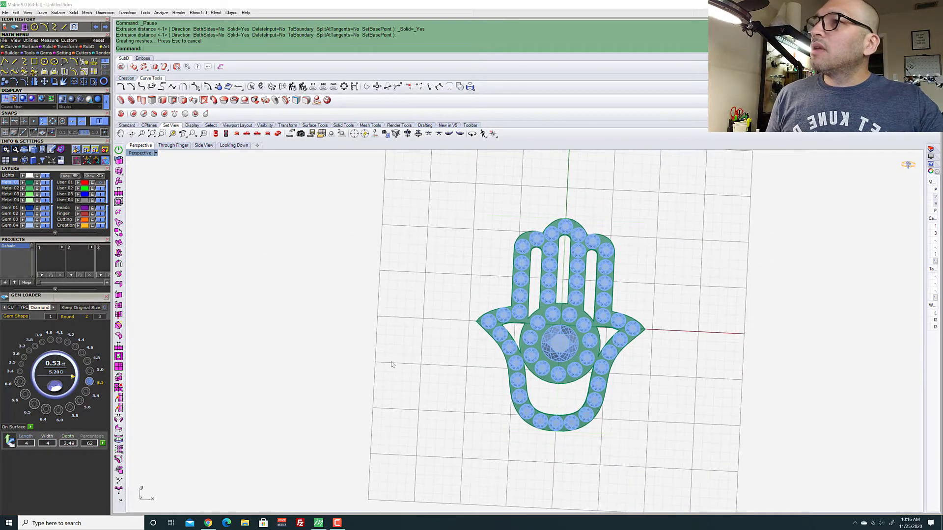
{"action": "left_click", "coordinate": [46, 53]}
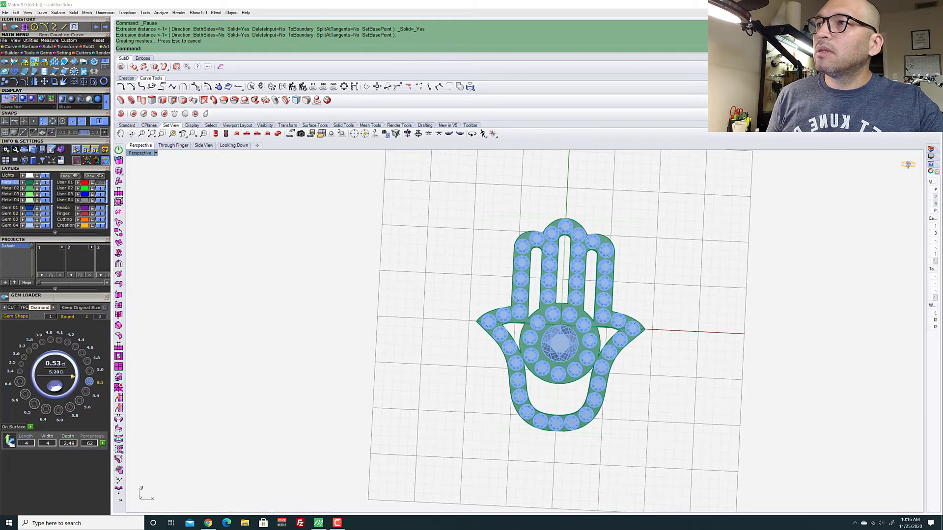
{"action": "left_click", "coordinate": [85, 53]}
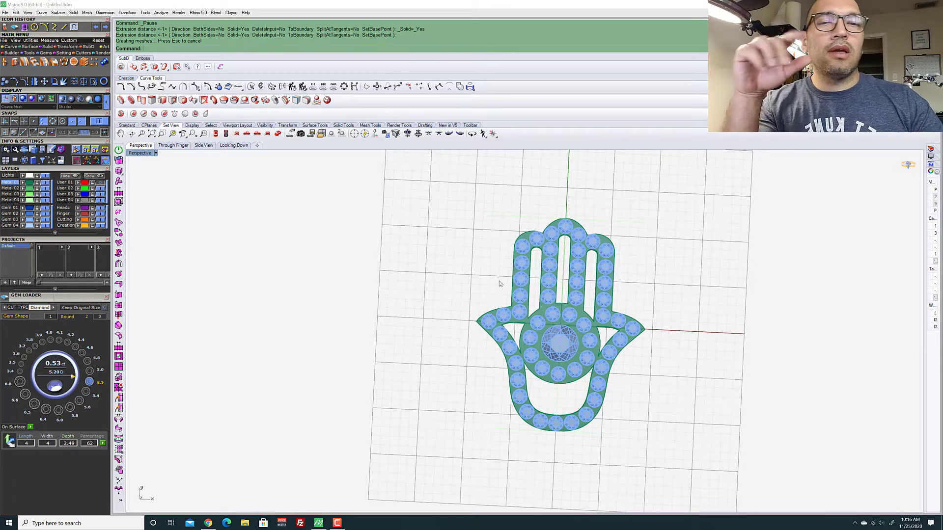
{"action": "right_click_drag", "start_coordinate": [499, 284], "coordinate": [610, 325]}
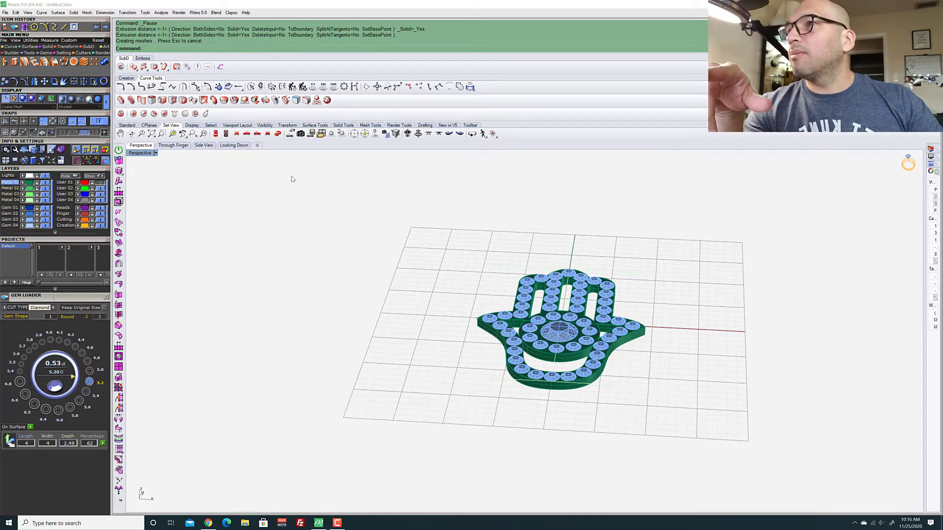
Open the Prong on Surface builder for the pendant
{"action": "left_click", "coordinate": [62, 53]}
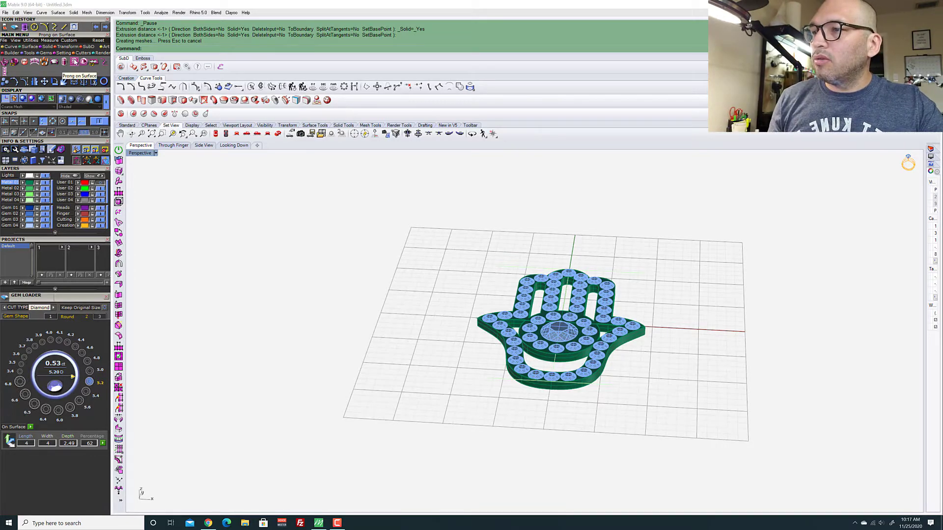
{"action": "left_click", "coordinate": [74, 61]}
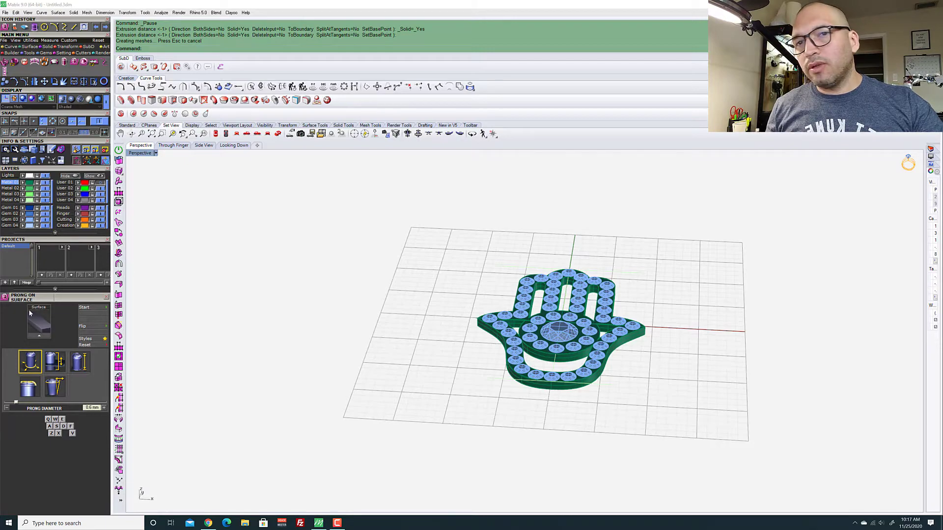
{"action": "scroll", "coordinate": [632, 360], "scroll_direction": "up", "scroll_amount": 5}
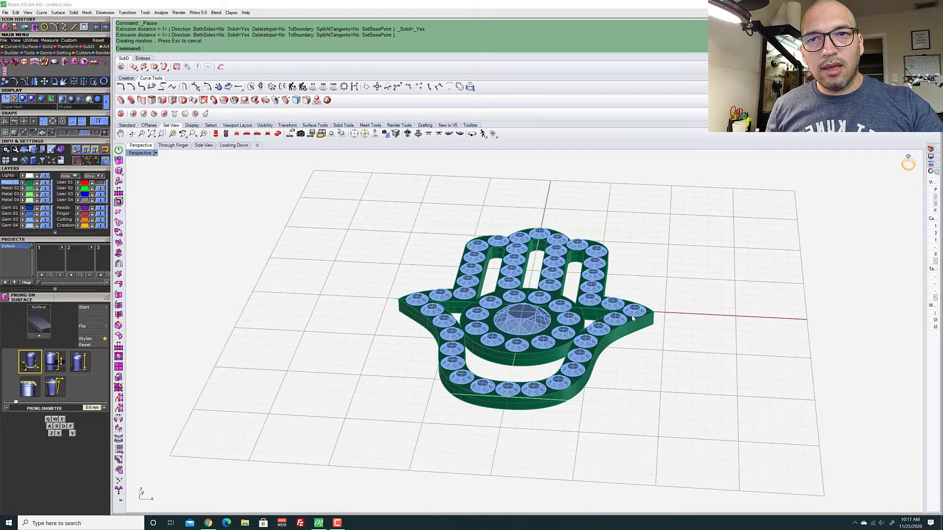
{"action": "left_click", "coordinate": [640, 338]}
{"action": "scroll", "coordinate": [633, 281], "scroll_direction": "down", "scroll_amount": 3}
{"action": "scroll", "coordinate": [634, 281], "scroll_direction": "down", "scroll_amount": 7}
{"action": "right_click_drag", "start_coordinate": [633, 281], "coordinate": [660, 356]}
{"action": "scroll", "coordinate": [573, 307], "scroll_direction": "up", "scroll_amount": 9}
{"action": "scroll", "coordinate": [573, 307], "scroll_direction": "down", "scroll_amount": 6}
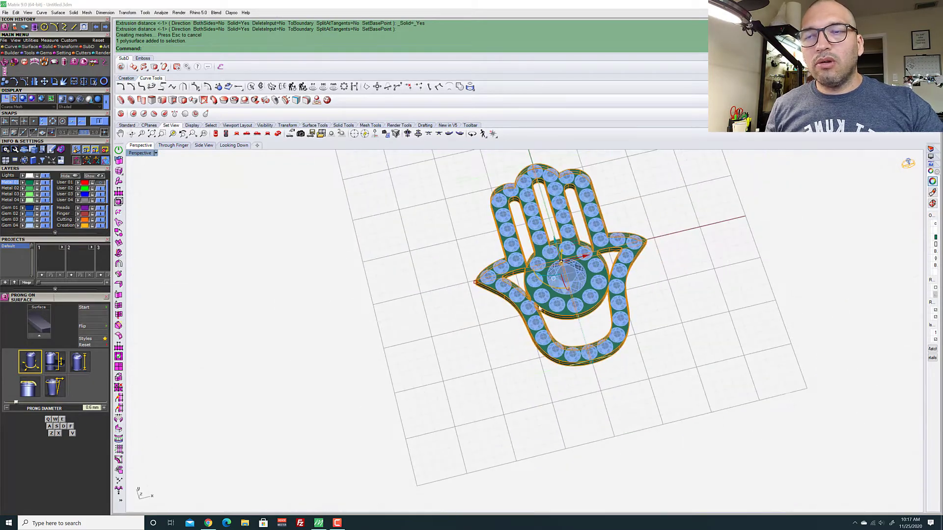
{"action": "key", "text": "Escape"}
Assign the extruded pendant body as the surface for the prongs
{"action": "left_click", "coordinate": [540, 304]}
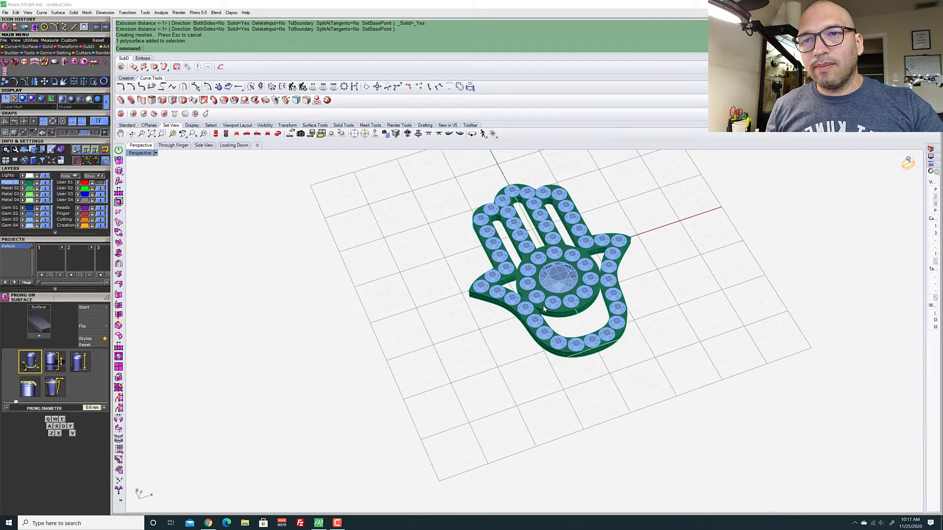
{"action": "scroll", "coordinate": [540, 306], "scroll_direction": "up", "scroll_amount": 8}
{"action": "scroll", "coordinate": [539, 308], "scroll_direction": "down", "scroll_amount": 8}
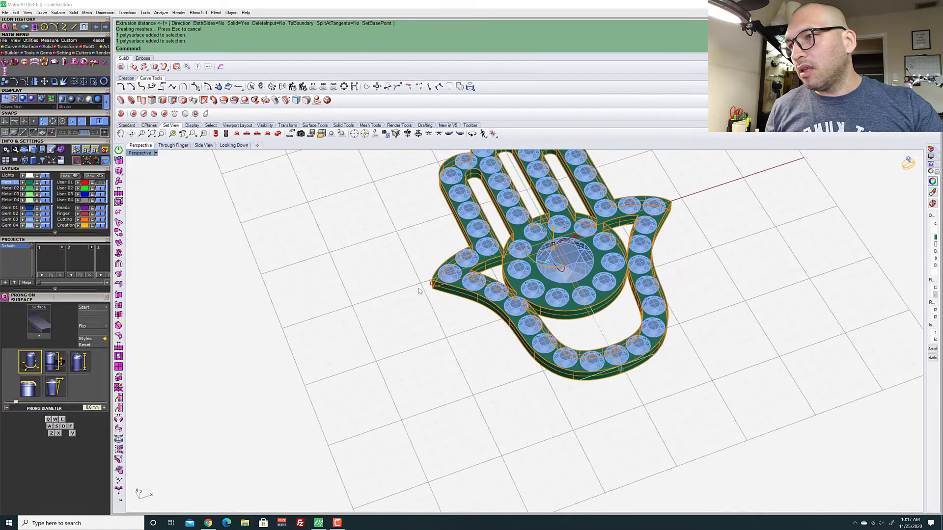
{"action": "left_click", "coordinate": [31, 325]}
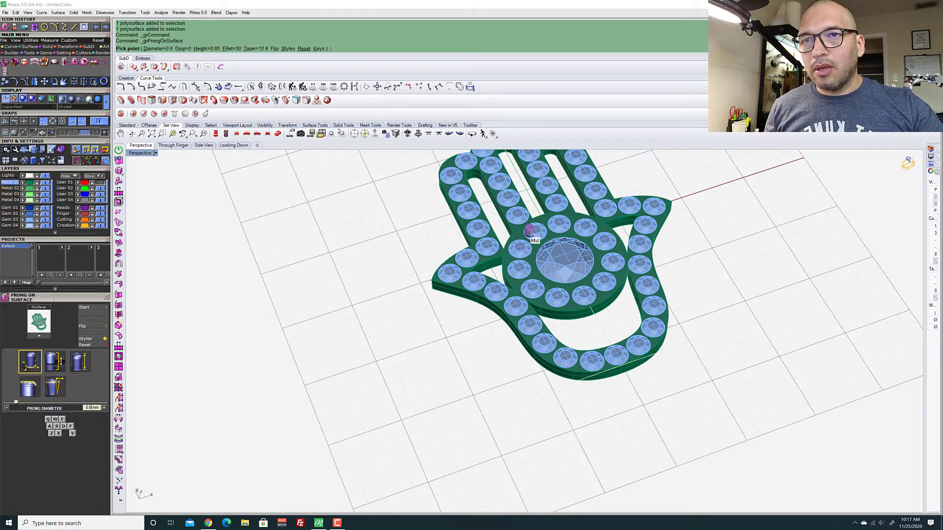
Set the prong drop to 0.2 mm while viewing the pendant's lower gems from above
{"action": "left_click", "coordinate": [437, 294]}
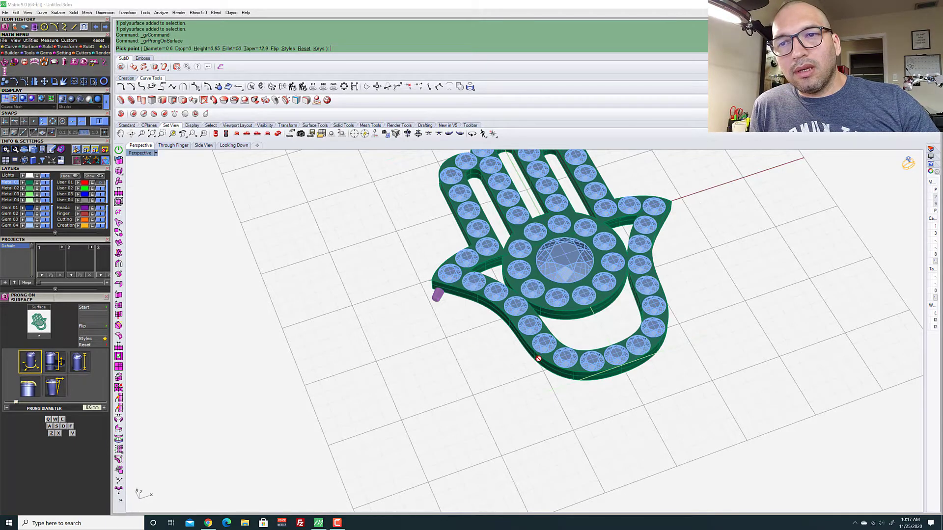
{"action": "scroll", "coordinate": [550, 357], "scroll_direction": "up", "scroll_amount": 3}
{"action": "right_click_drag", "start_coordinate": [549, 356], "coordinate": [510, 396]}
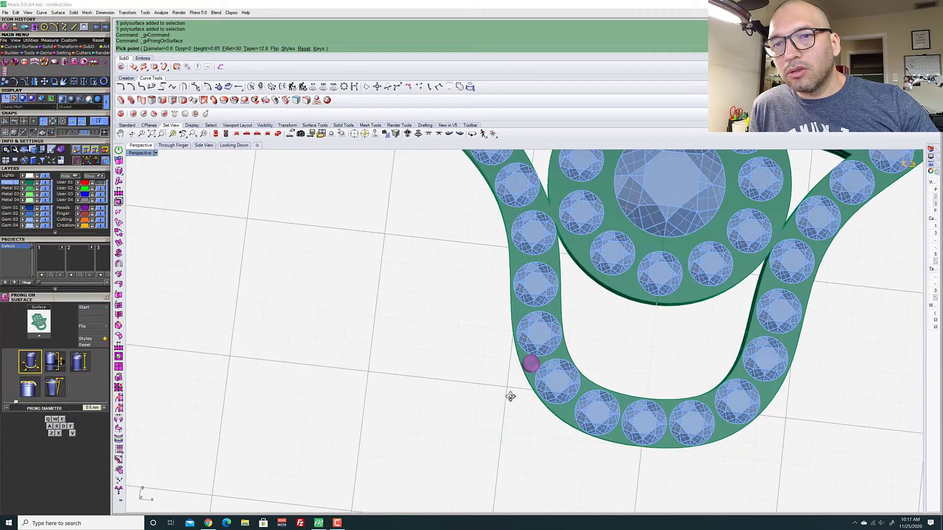
{"action": "left_click", "coordinate": [238, 146]}
{"action": "scroll", "coordinate": [317, 438], "scroll_direction": "up", "scroll_amount": 8}
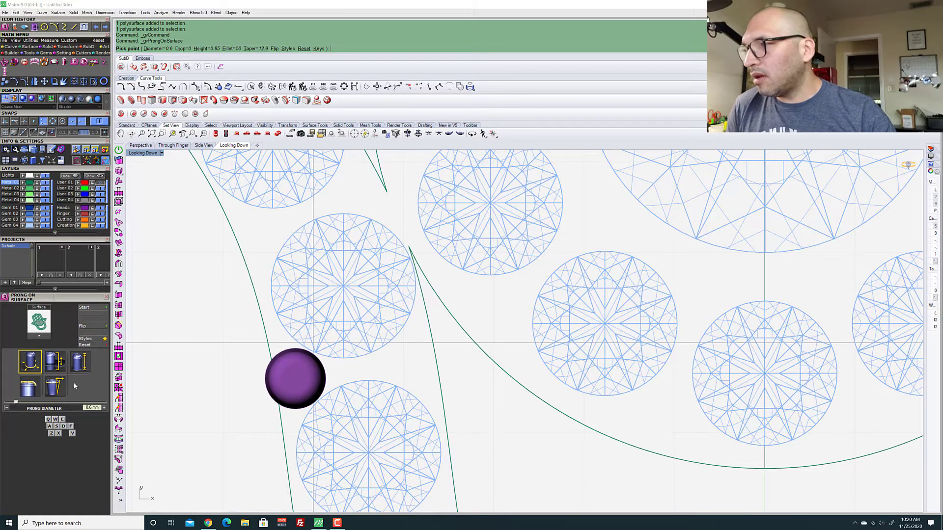
{"action": "left_click", "coordinate": [56, 365]}
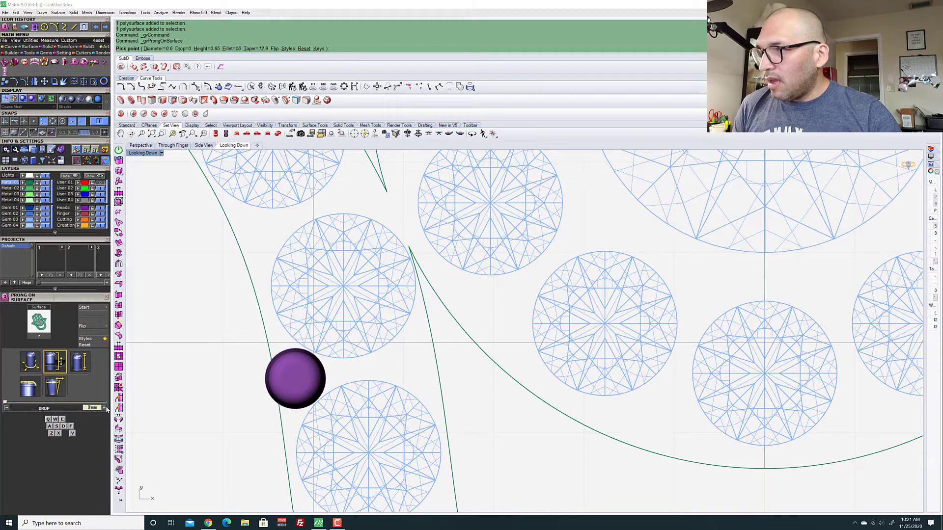
{"action": "left_click", "coordinate": [104, 408]}
{"action": "left_click", "coordinate": [104, 408]}
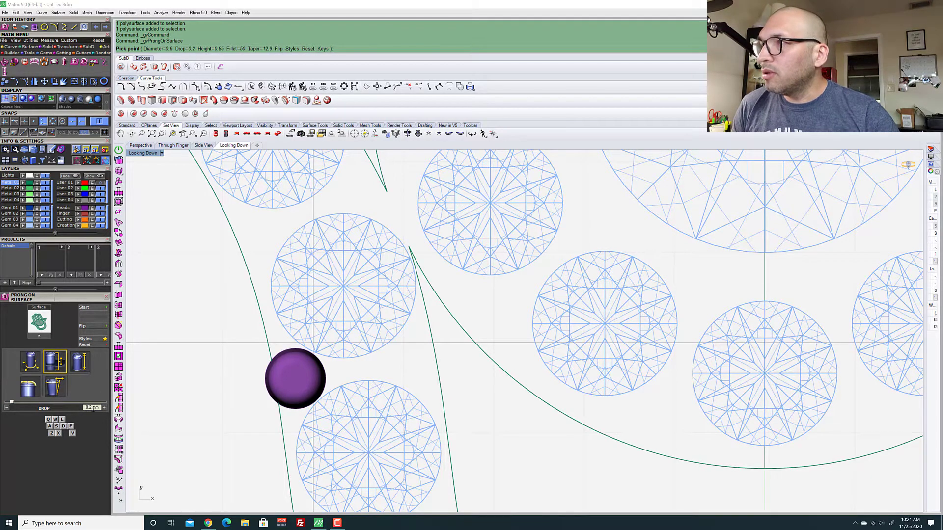
Reduce the prong drop to 0.15 mm and then to 0 mm, trying the preview on the pendant in perspective
{"action": "left_click", "coordinate": [140, 145]}
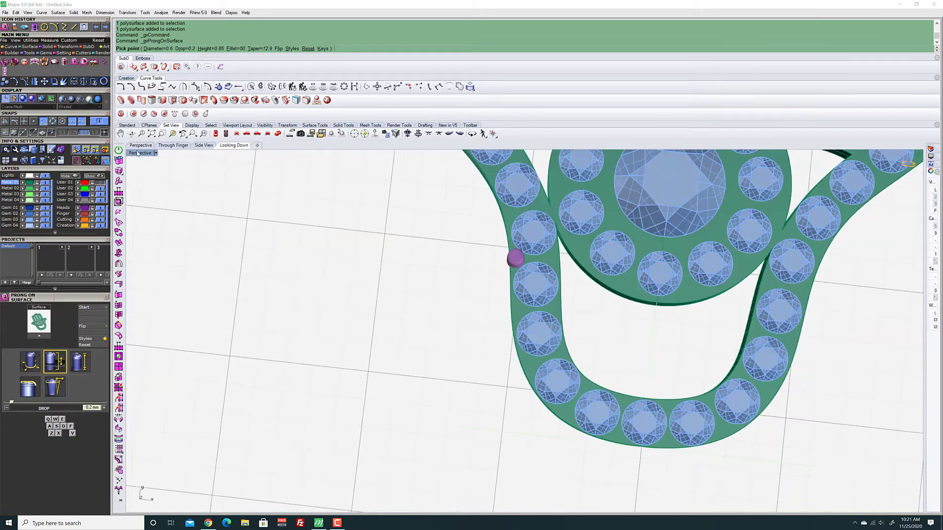
{"action": "right_click_drag", "start_coordinate": [391, 307], "coordinate": [431, 313]}
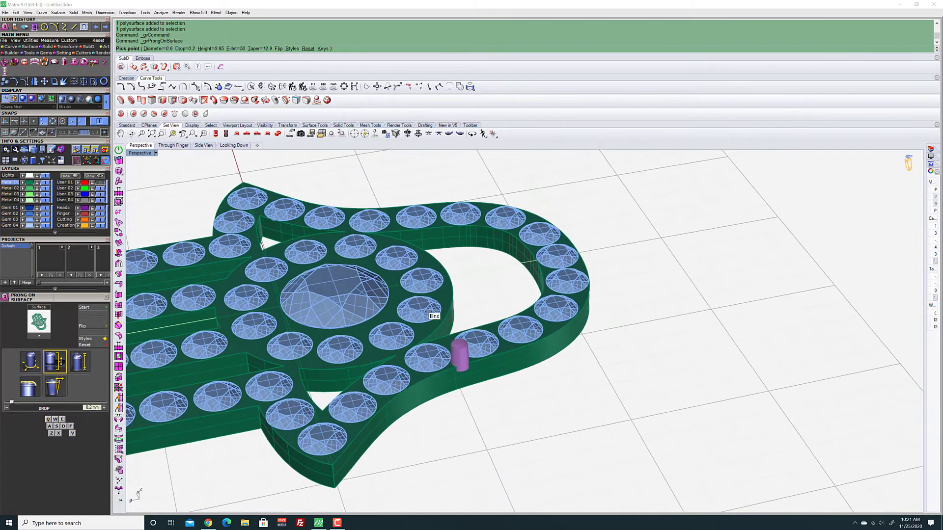
{"action": "scroll", "coordinate": [461, 363], "scroll_direction": "up", "scroll_amount": 8}
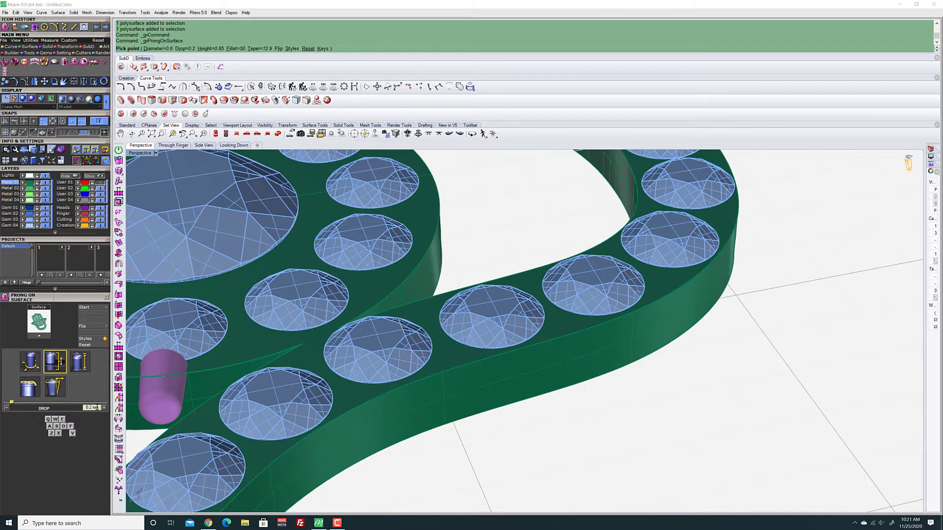
{"action": "left_click", "coordinate": [7, 407]}
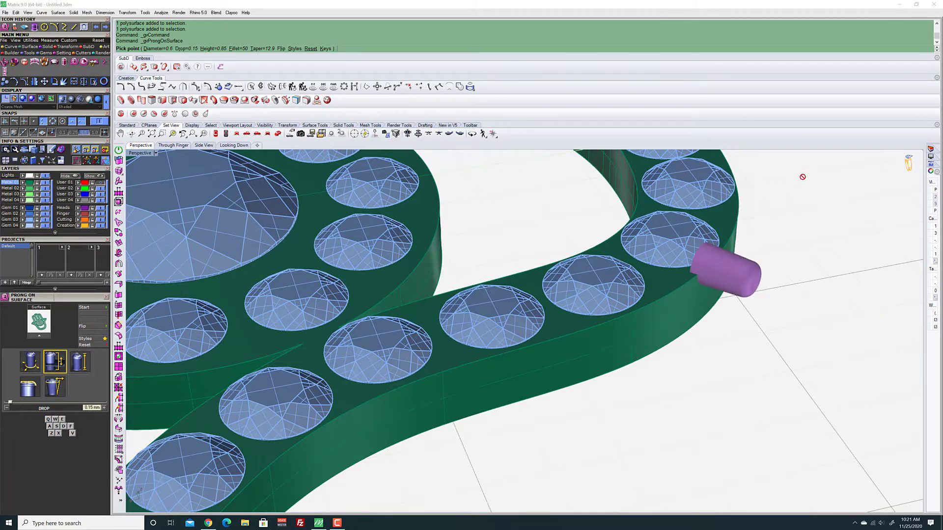
{"action": "left_click", "coordinate": [718, 218]}
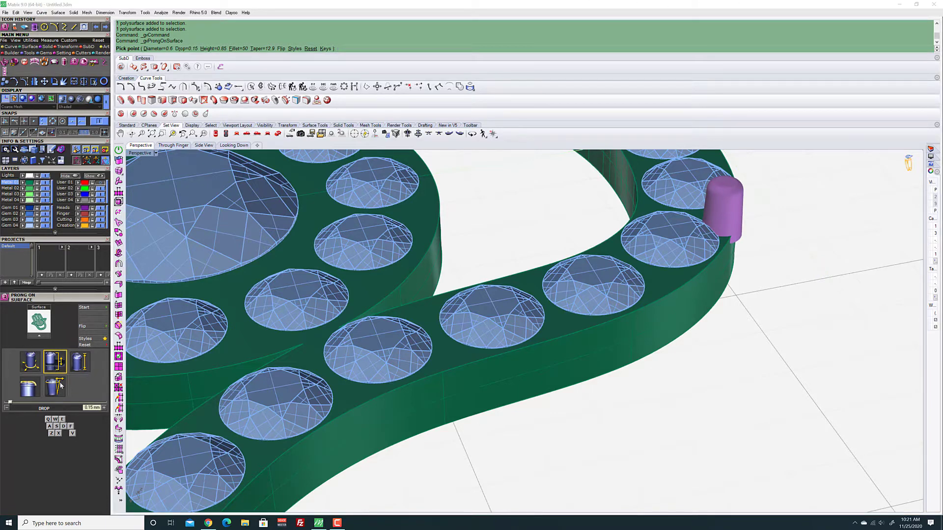
{"action": "left_click", "coordinate": [7, 411]}
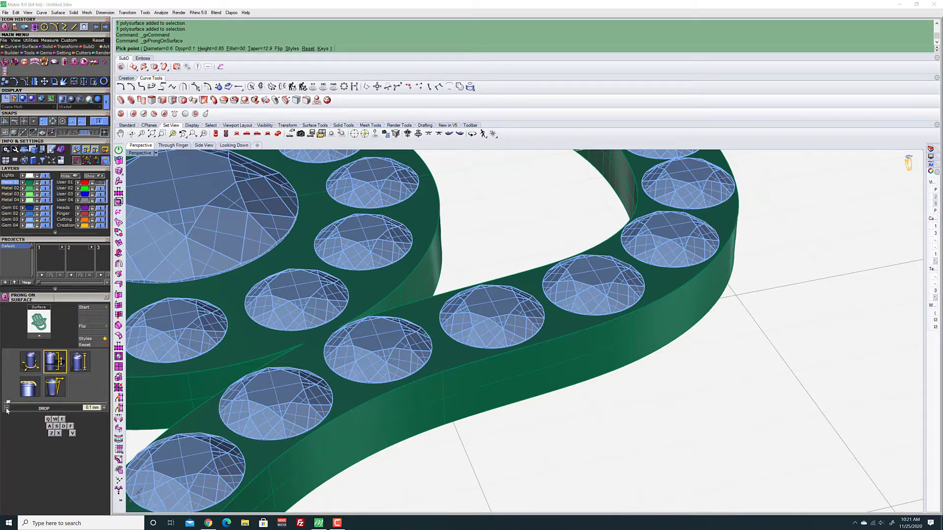
{"action": "left_click", "coordinate": [7, 411]}
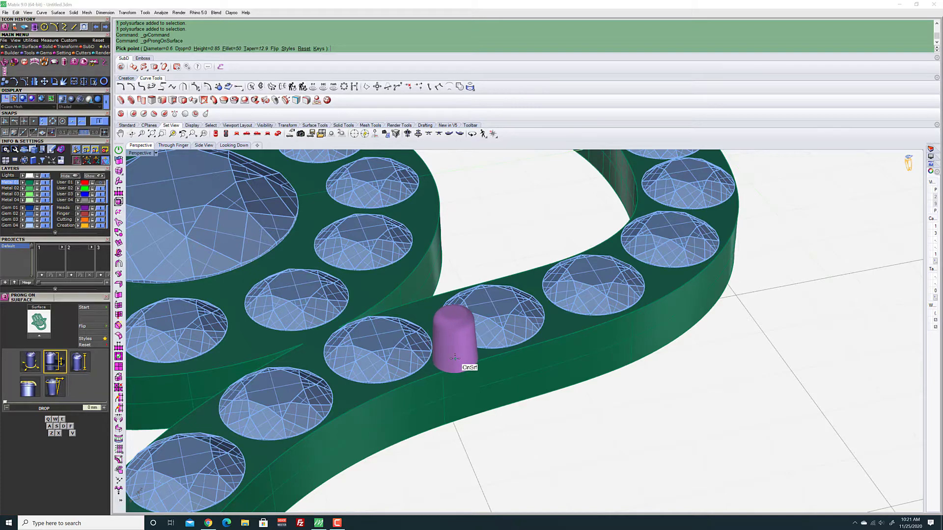
Examine from the side how the prong preview's base meets the pendant surface and how its height compares with the gems
{"action": "right_click_drag", "start_coordinate": [457, 356], "coordinate": [443, 325]}
{"action": "scroll", "coordinate": [443, 343], "scroll_direction": "up", "scroll_amount": 10}
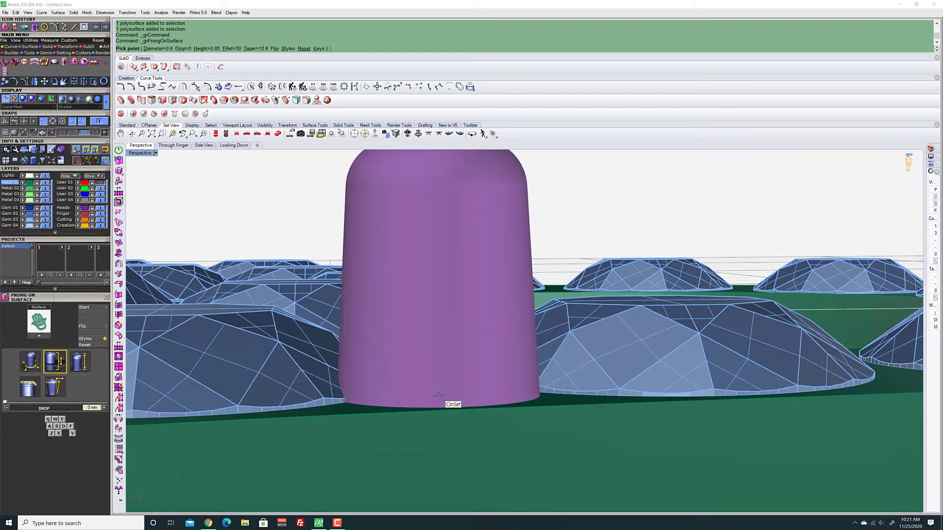
{"action": "scroll", "coordinate": [437, 387], "scroll_direction": "up", "scroll_amount": 5}
{"action": "right_click_drag", "start_coordinate": [437, 387], "coordinate": [197, 359]}
{"action": "scroll", "coordinate": [430, 387], "scroll_direction": "up", "scroll_amount": 3}
{"action": "scroll", "coordinate": [431, 387], "scroll_direction": "down", "scroll_amount": 3}
{"action": "scroll", "coordinate": [432, 388], "scroll_direction": "up", "scroll_amount": 4}
{"action": "scroll", "coordinate": [432, 389], "scroll_direction": "down", "scroll_amount": 4}
{"action": "scroll", "coordinate": [451, 389], "scroll_direction": "up", "scroll_amount": 3}
{"action": "scroll", "coordinate": [449, 388], "scroll_direction": "down", "scroll_amount": 3}
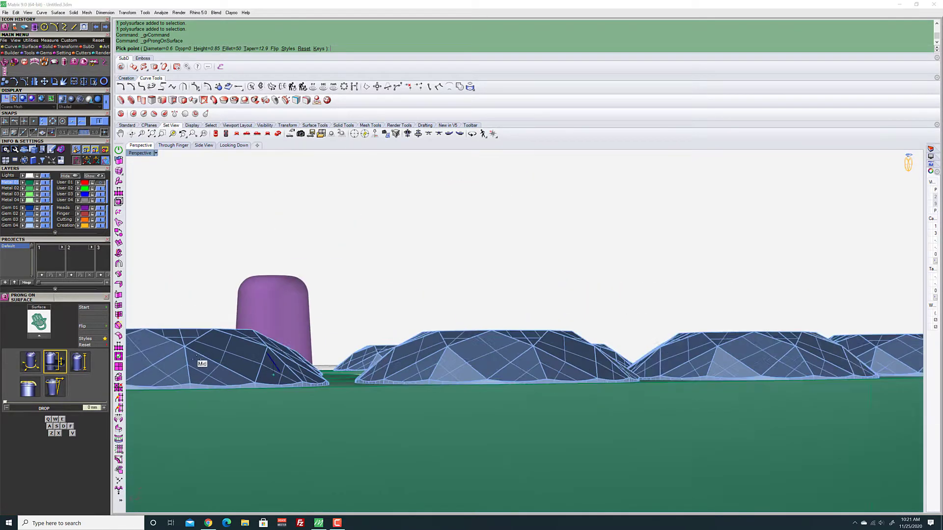
Set the prong drop to 0.2 mm and place a trial prong between two gems at the band's outer edge
{"action": "left_click", "coordinate": [104, 408]}
{"action": "left_click", "coordinate": [104, 408]}
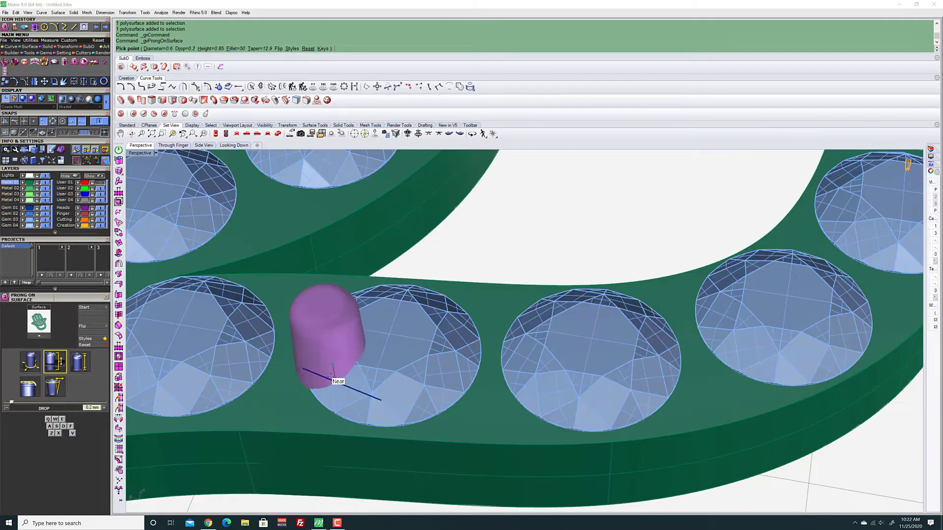
{"action": "left_click", "coordinate": [314, 358]}
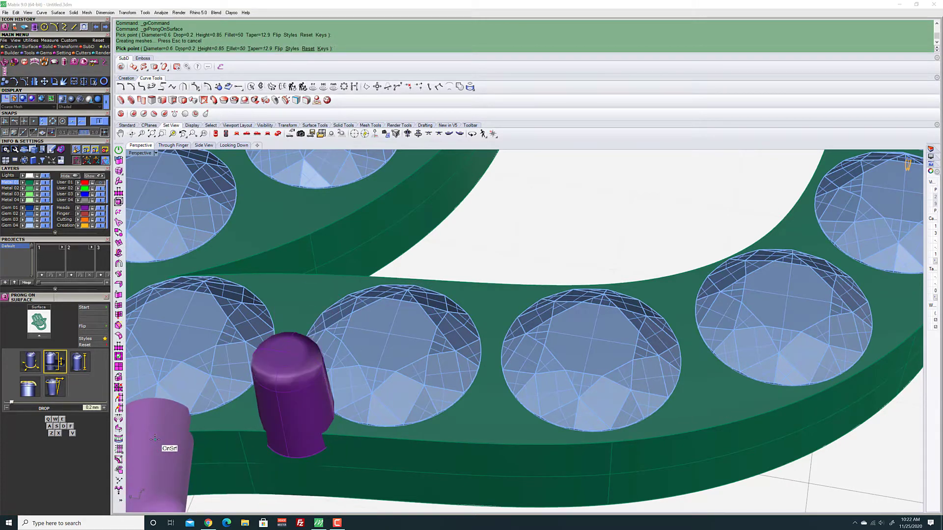
Delete the trial prong and assign the pendant body again as the surface for the prongs
{"action": "key", "text": "Escape"}
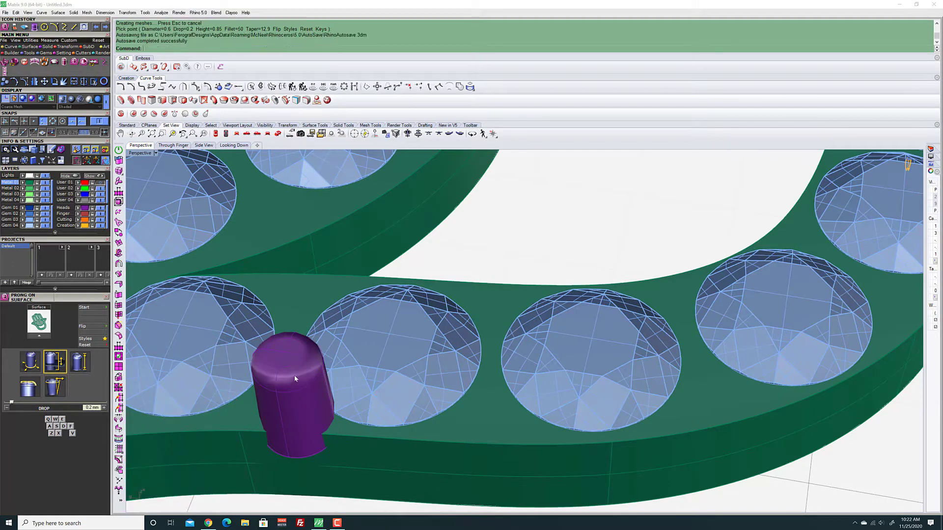
{"action": "left_click", "coordinate": [293, 375]}
{"action": "key", "text": "Delete"}
{"action": "left_click", "coordinate": [283, 394]}
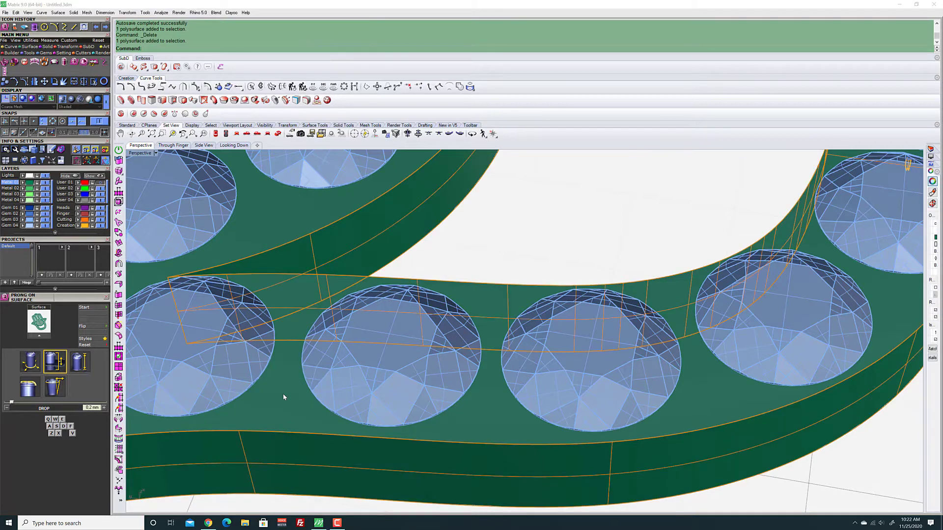
{"action": "left_click", "coordinate": [44, 338]}
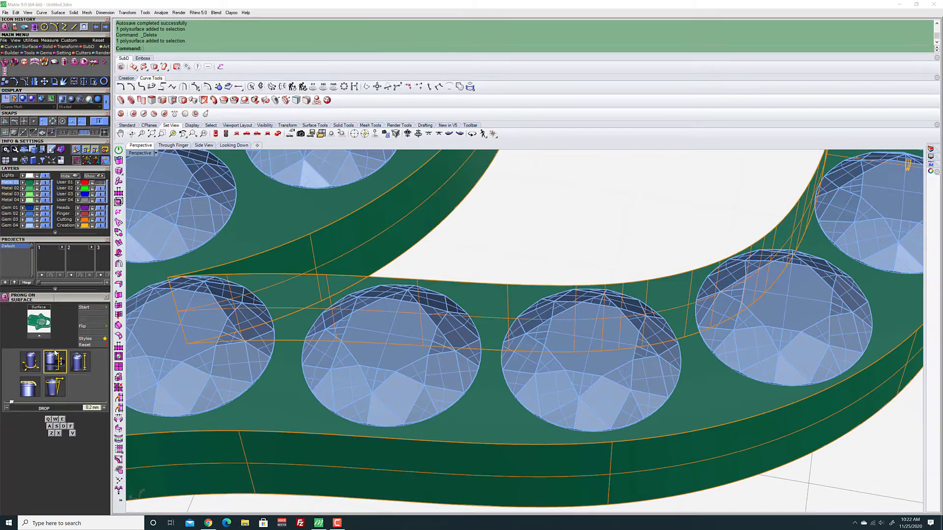
{"action": "left_click", "coordinate": [59, 370]}
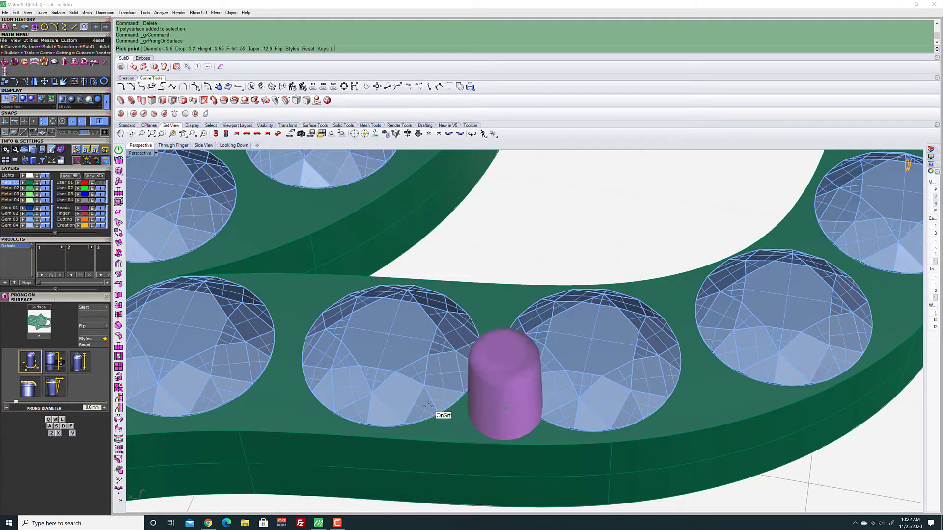
Set the prong height to 0.55 mm and compare the preview with the neighbouring gems from the side and above
{"action": "left_click", "coordinate": [82, 361]}
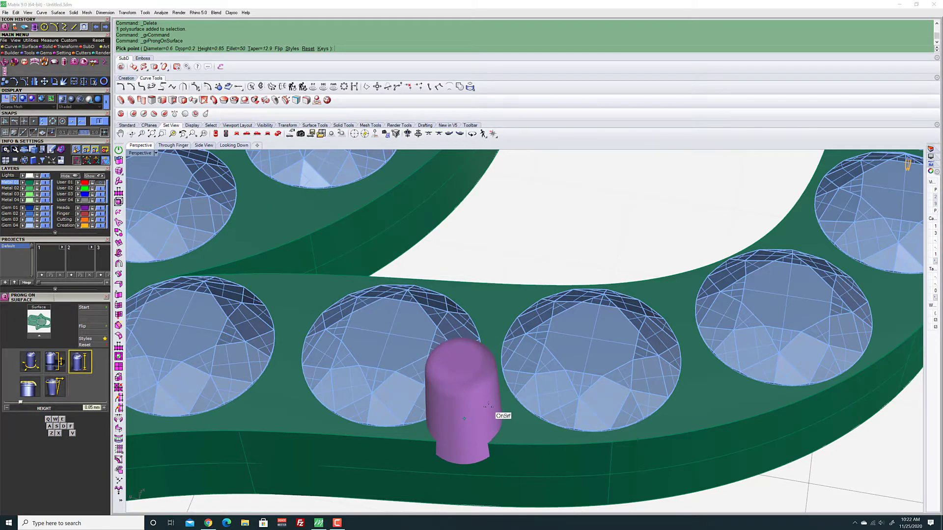
{"action": "right_click_drag", "start_coordinate": [490, 410], "coordinate": [508, 344]}
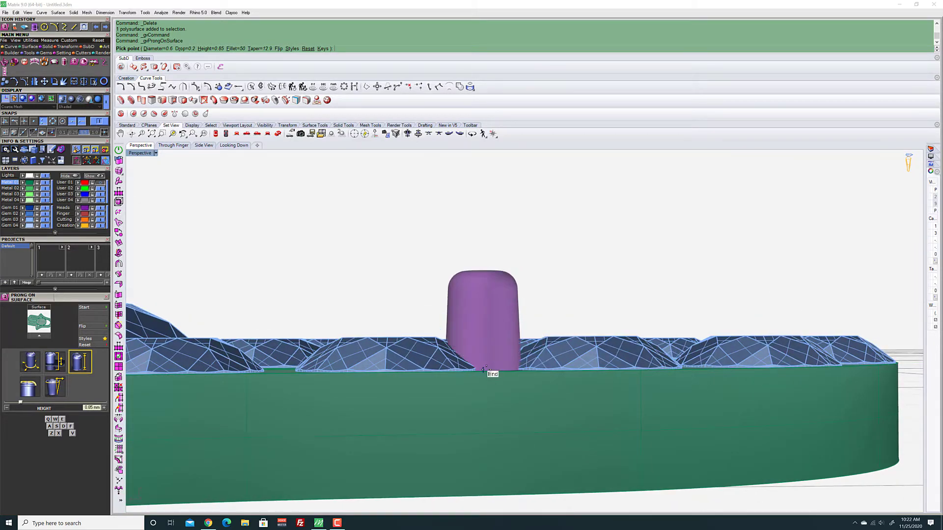
{"action": "left_click", "coordinate": [7, 408]}
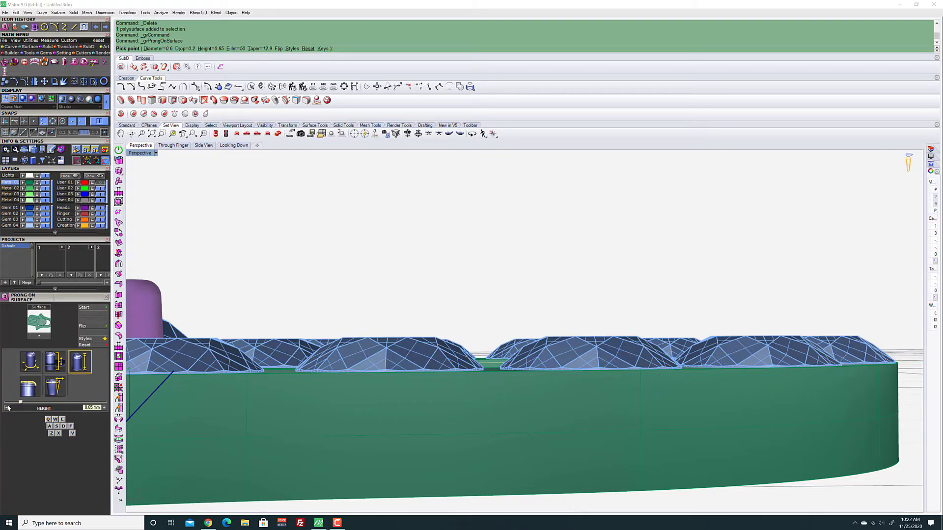
{"action": "left_click", "coordinate": [6, 408]}
{"action": "left_click", "coordinate": [7, 409]}
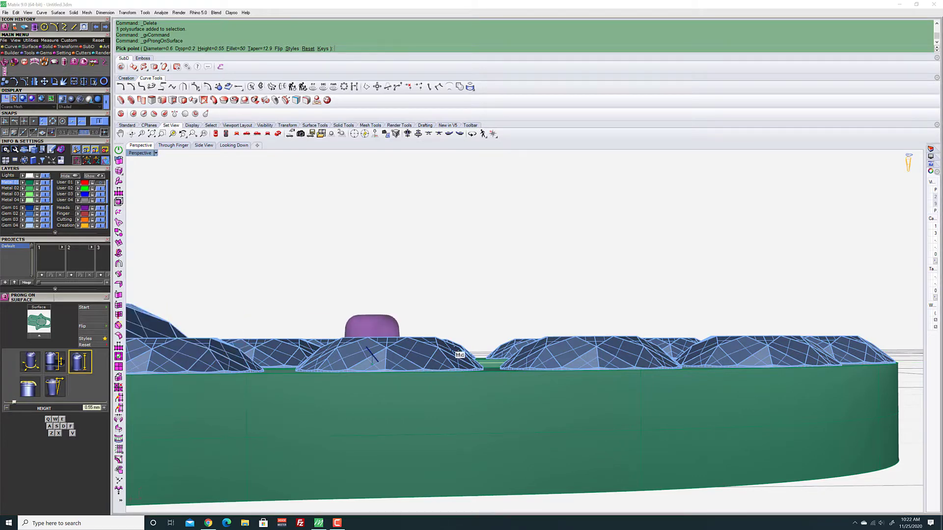
{"action": "key", "text": "w"}
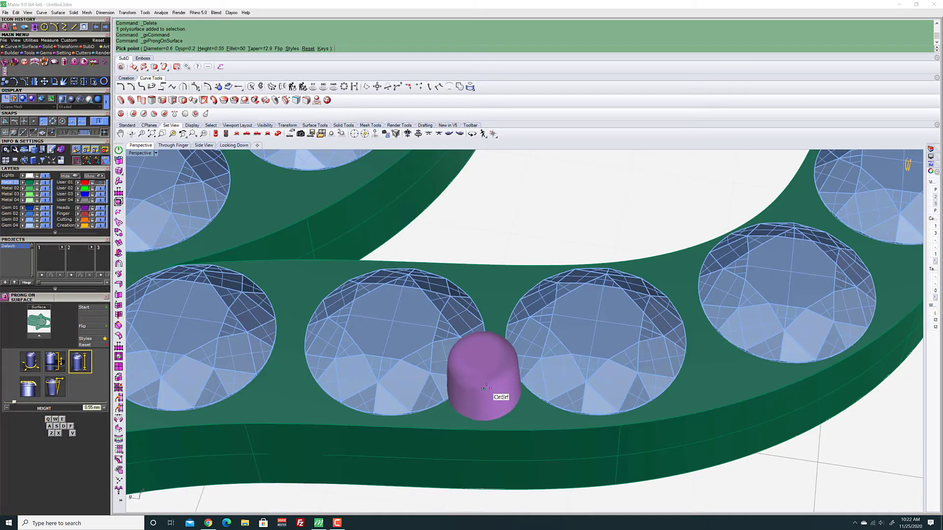
{"action": "key", "text": "s"}
{"action": "scroll", "coordinate": [495, 325], "scroll_direction": "down", "scroll_amount": 3}
{"action": "scroll", "coordinate": [508, 329], "scroll_direction": "up", "scroll_amount": 3}
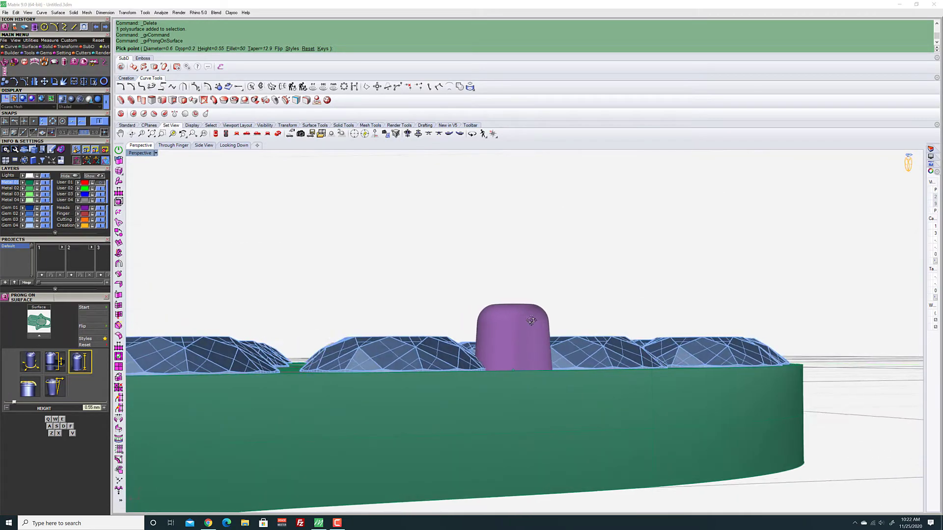
{"action": "right_click_drag", "start_coordinate": [509, 329], "coordinate": [467, 416]}
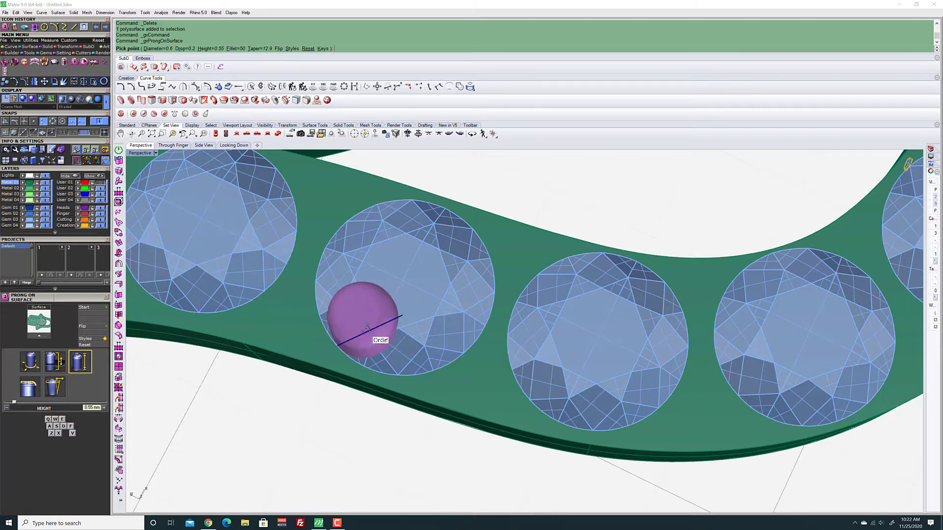
{"action": "left_click", "coordinate": [222, 325]}
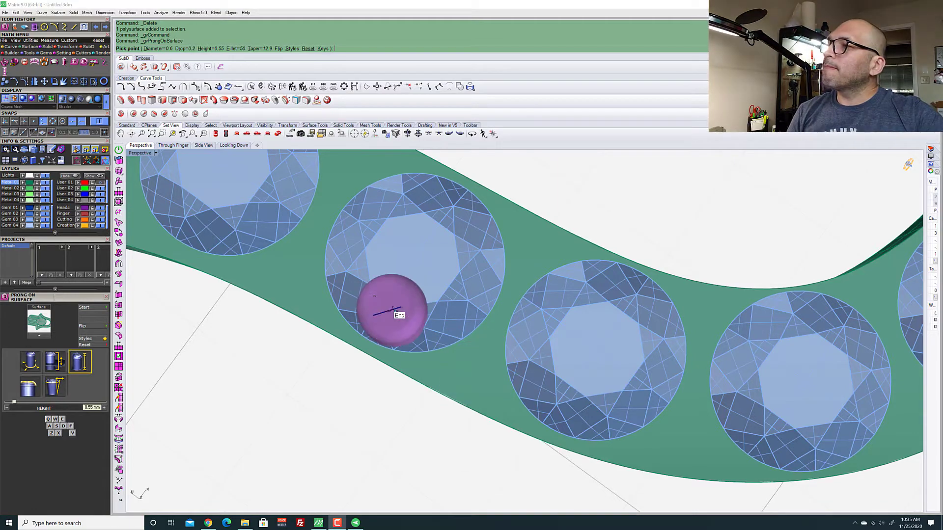
Show the pendant in the Looking Down view with the Shaded display mode
{"action": "mouse_move", "coordinate": [463, 348]}
{"action": "right_mouse_down"}
{"action": "mouse_move", "coordinate": [495, 228]}
{"action": "mouse_move", "coordinate": [452, 337]}
{"action": "right_mouse_up"}
{"action": "left_click", "coordinate": [233, 144]}
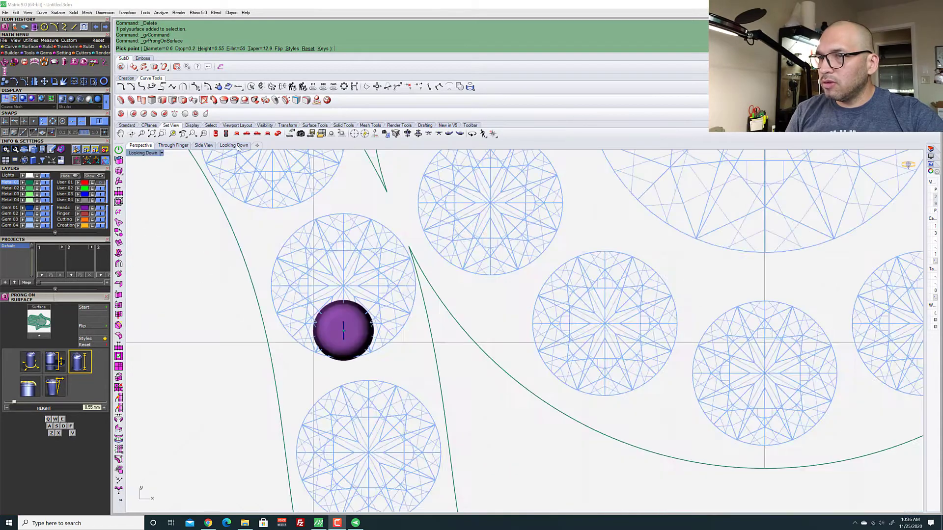
{"action": "scroll", "coordinate": [372, 244], "scroll_direction": "down", "scroll_amount": 3}
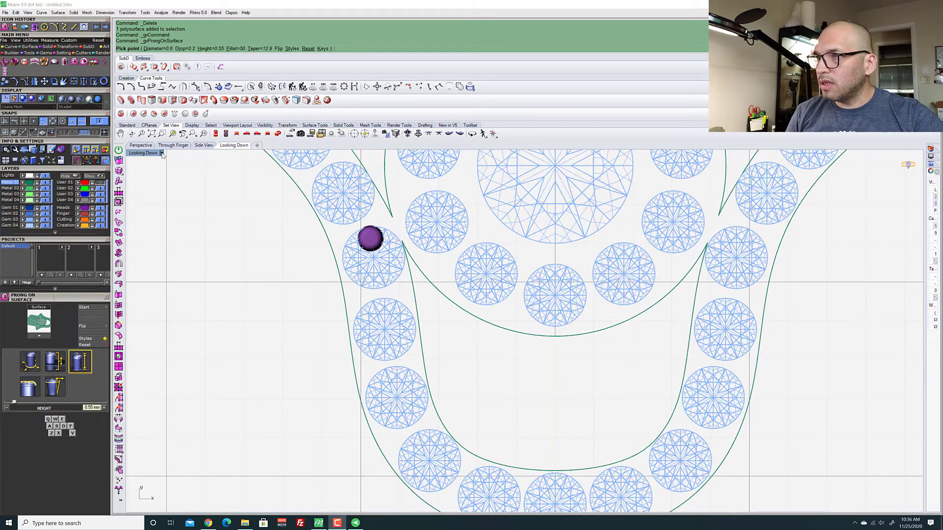
{"action": "left_click", "coordinate": [162, 153]}
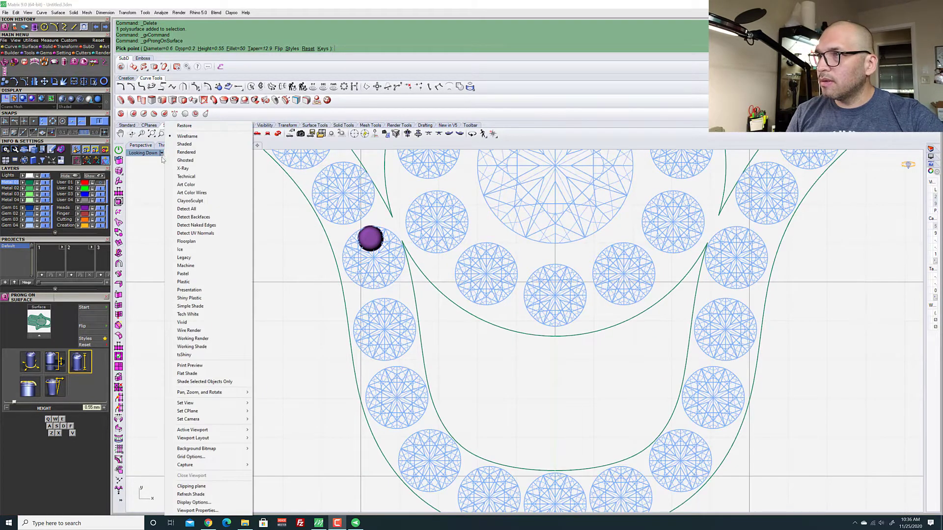
{"action": "left_click", "coordinate": [194, 143]}
Place a 0.6 mm diameter prong between two adjacent gems, just inside the band's outer edge
{"action": "scroll", "coordinate": [367, 292], "scroll_direction": "up", "scroll_amount": 3}
{"action": "scroll", "coordinate": [368, 293], "scroll_direction": "up", "scroll_amount": 3}
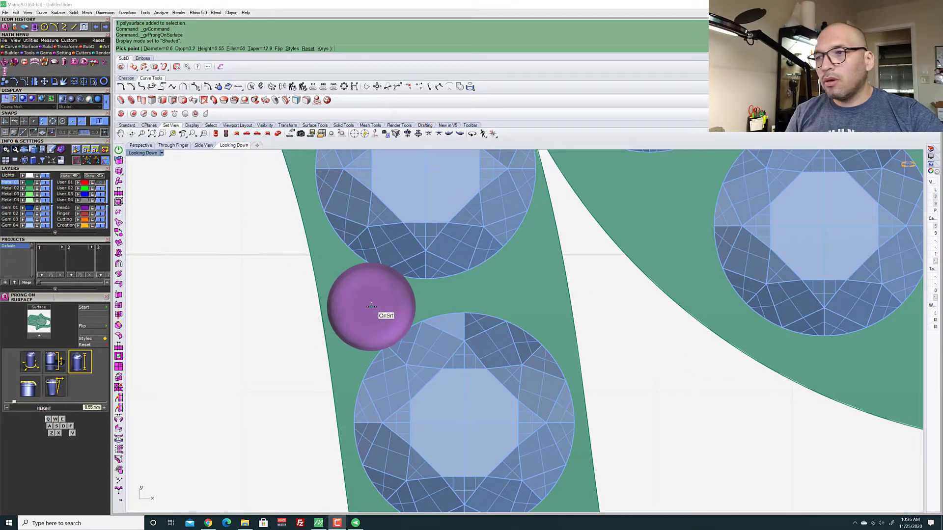
{"action": "scroll", "coordinate": [371, 306], "scroll_direction": "up", "scroll_amount": 3}
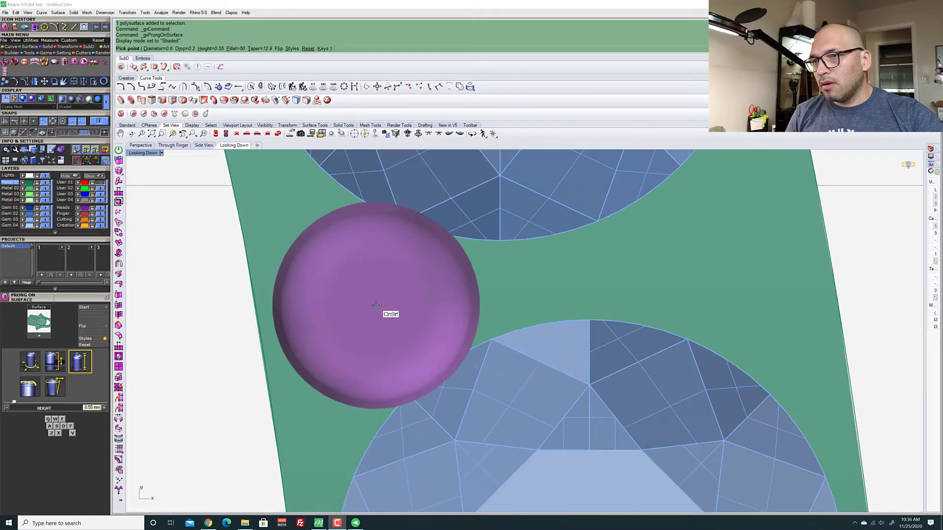
{"action": "left_click", "coordinate": [376, 304]}
{"action": "scroll", "coordinate": [319, 319], "scroll_direction": "down", "scroll_amount": 2}
{"action": "scroll", "coordinate": [452, 285], "scroll_direction": "up", "scroll_amount": 3}
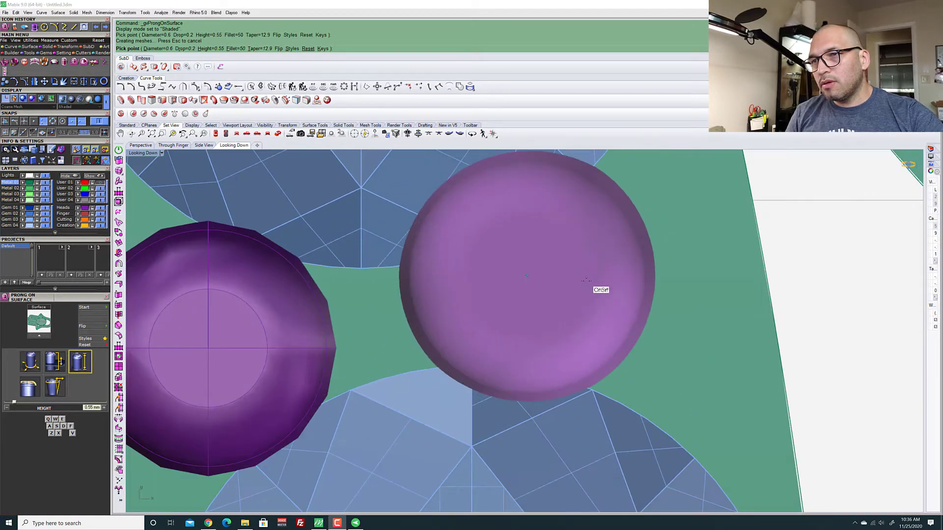
{"action": "scroll", "coordinate": [572, 300], "scroll_direction": "down", "scroll_amount": 2}
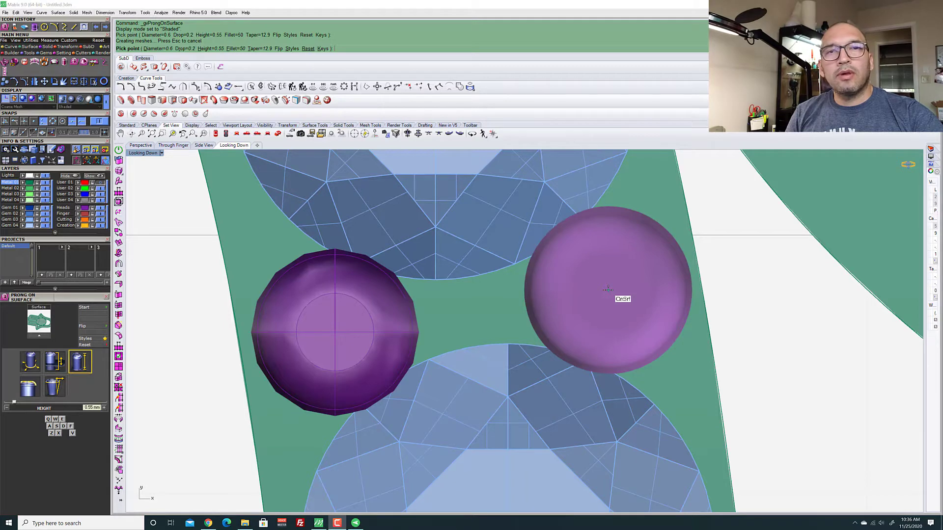
Place a 0.6 mm diameter prong between the same two gems, just inside the band's inner edge, opposite the first prong
{"action": "scroll", "coordinate": [608, 288], "scroll_direction": "down", "scroll_amount": 8}
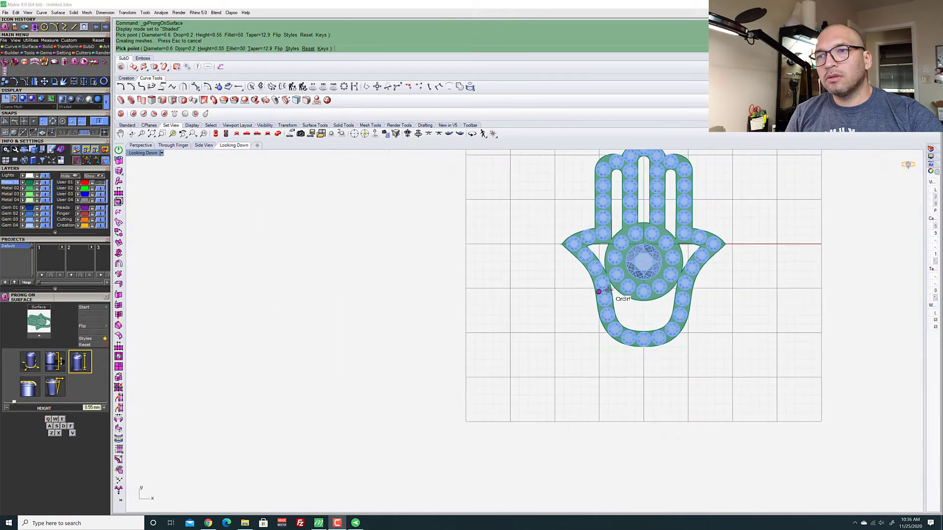
{"action": "scroll", "coordinate": [607, 289], "scroll_direction": "up", "scroll_amount": 10}
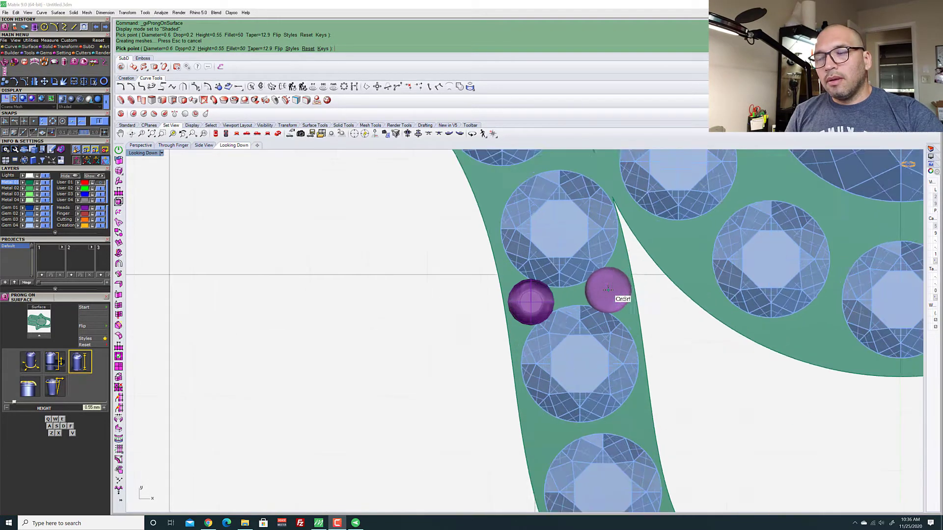
{"action": "scroll", "coordinate": [607, 288], "scroll_direction": "down", "scroll_amount": 4}
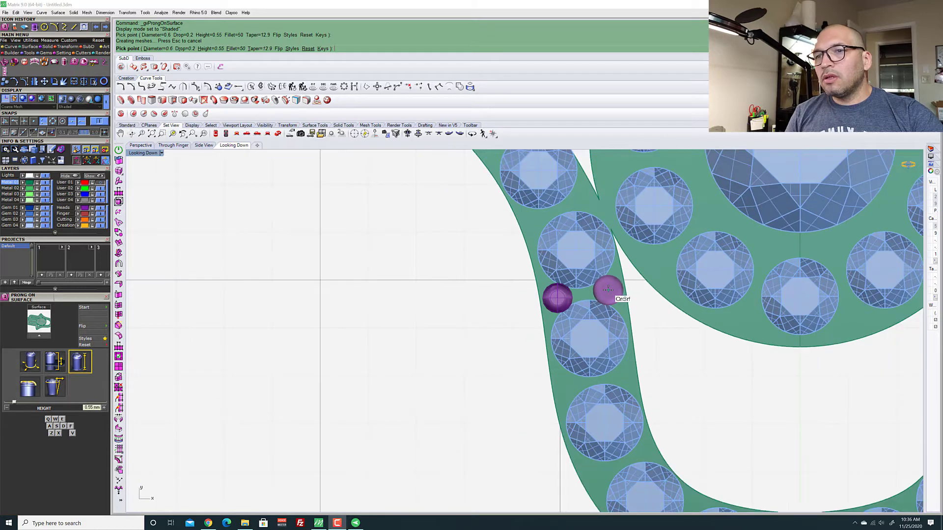
{"action": "scroll", "coordinate": [607, 289], "scroll_direction": "up", "scroll_amount": 4}
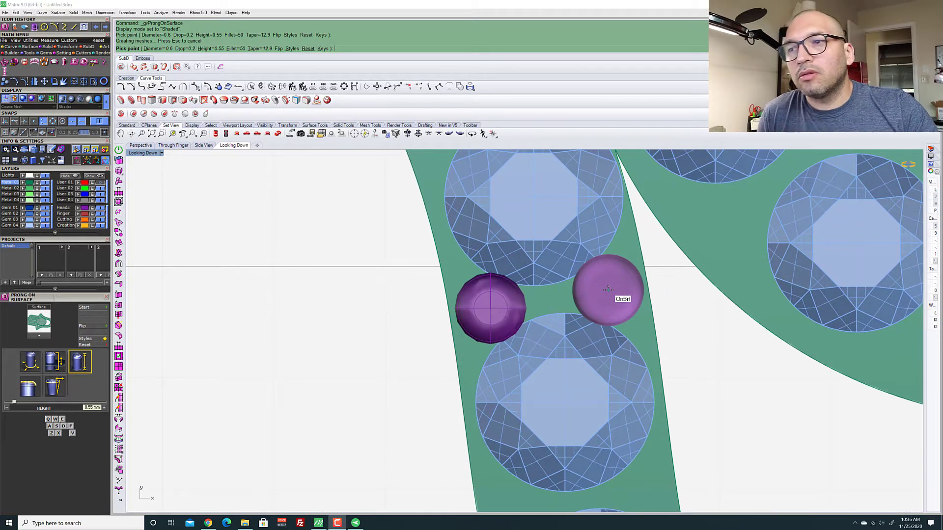
{"action": "scroll", "coordinate": [608, 289], "scroll_direction": "up", "scroll_amount": 3}
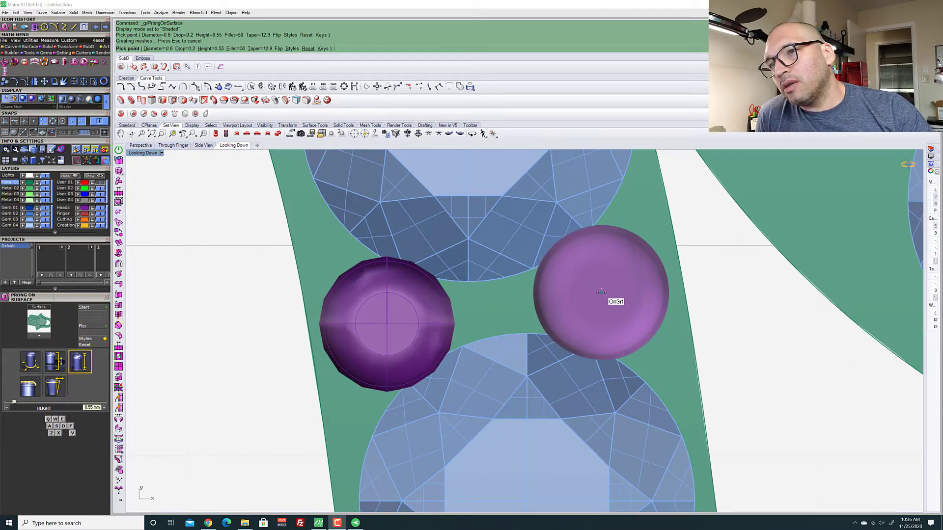
{"action": "left_click", "coordinate": [601, 292]}
Place two prongs in the next gap down the band, one just inside the outer edge and one just inside the inner edge
{"action": "scroll", "coordinate": [490, 245], "scroll_direction": "down", "scroll_amount": 5}
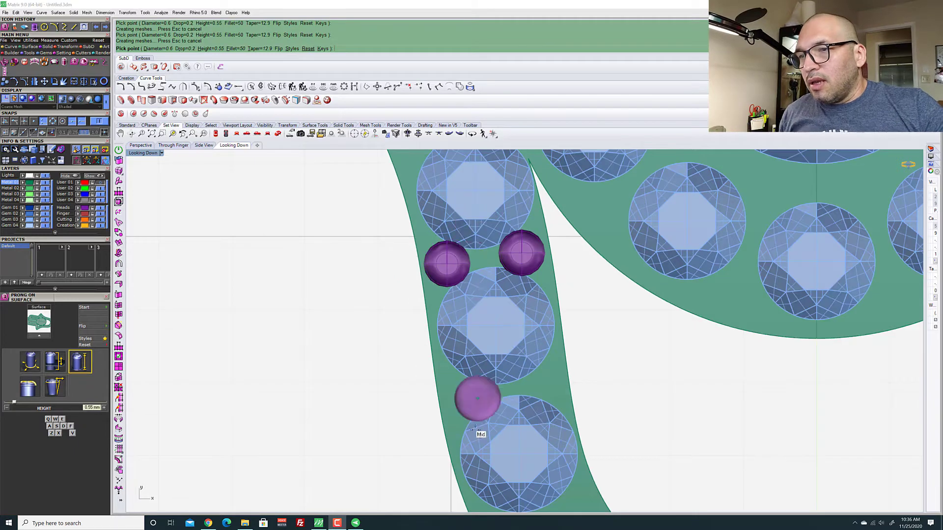
{"action": "scroll", "coordinate": [444, 347], "scroll_direction": "up", "scroll_amount": 4}
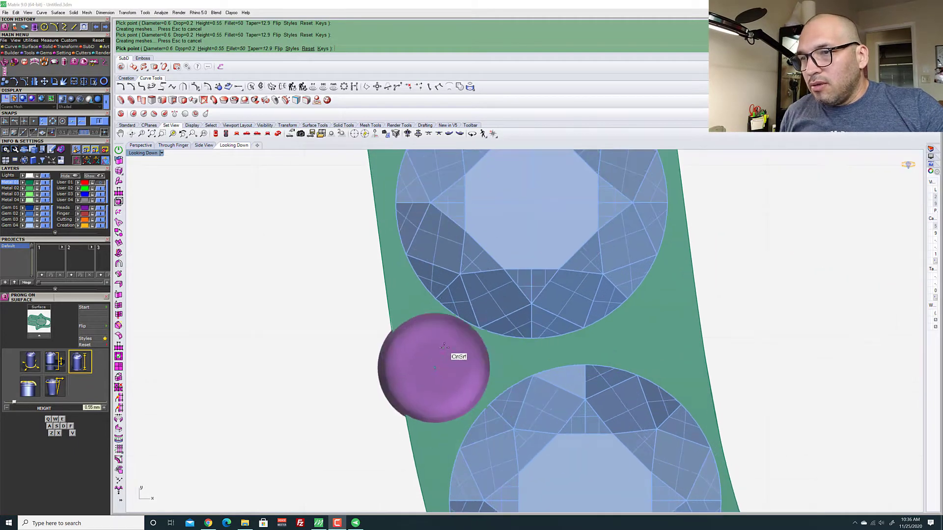
{"action": "left_click", "coordinate": [461, 368]}
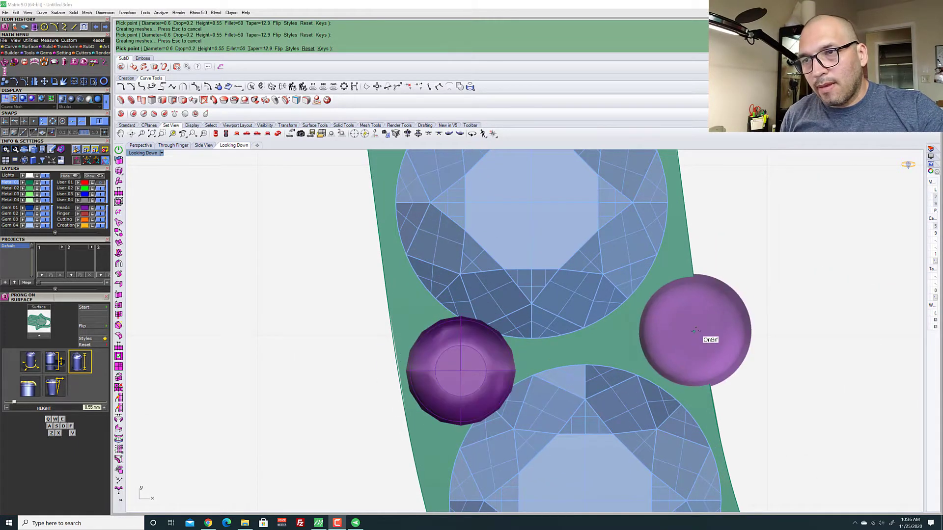
{"action": "left_click", "coordinate": [642, 336]}
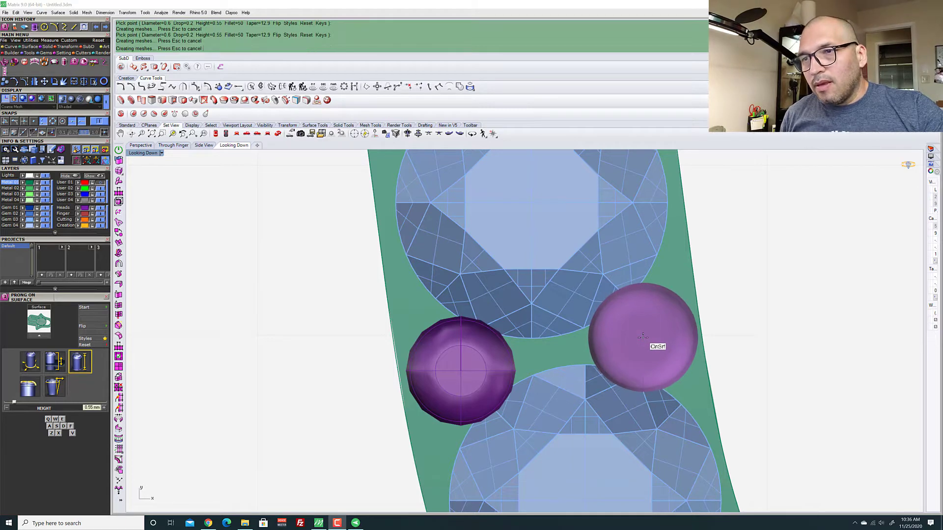
Place one prong near the outer edge in the following gap, where the band starts curving toward the pendant's bottom
{"action": "scroll", "coordinate": [488, 242], "scroll_direction": "down", "scroll_amount": 5}
{"action": "scroll", "coordinate": [498, 430], "scroll_direction": "up", "scroll_amount": 5}
{"action": "scroll", "coordinate": [498, 430], "scroll_direction": "down", "scroll_amount": 2}
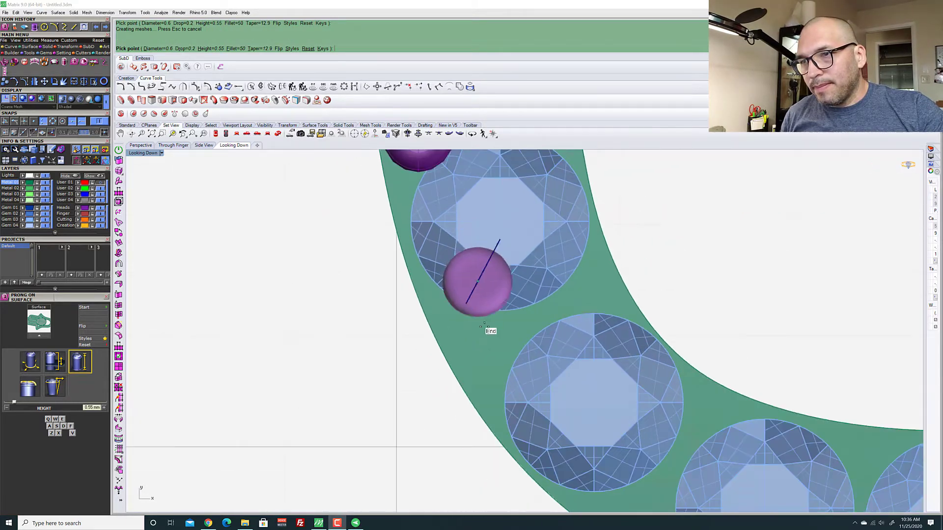
{"action": "scroll", "coordinate": [504, 350], "scroll_direction": "up", "scroll_amount": 4}
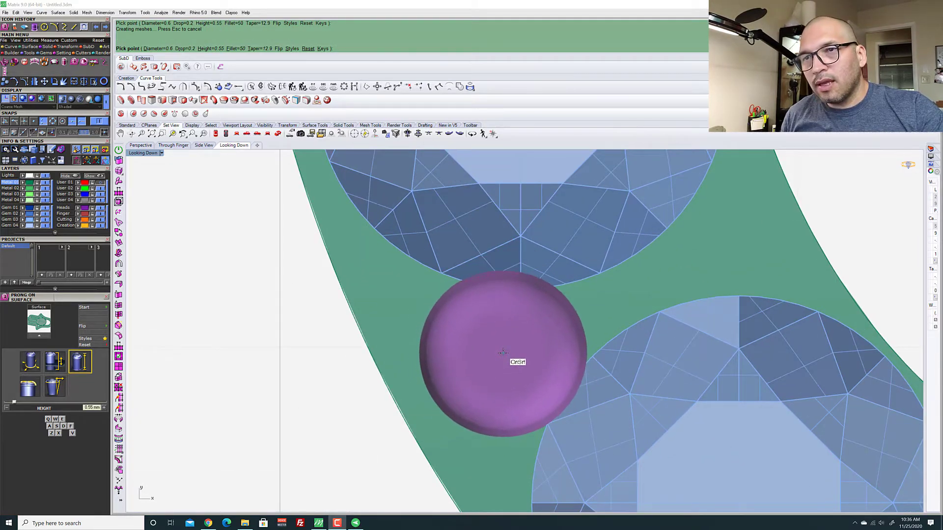
{"action": "left_click", "coordinate": [503, 351]}
{"action": "scroll", "coordinate": [483, 378], "scroll_direction": "down", "scroll_amount": 3}
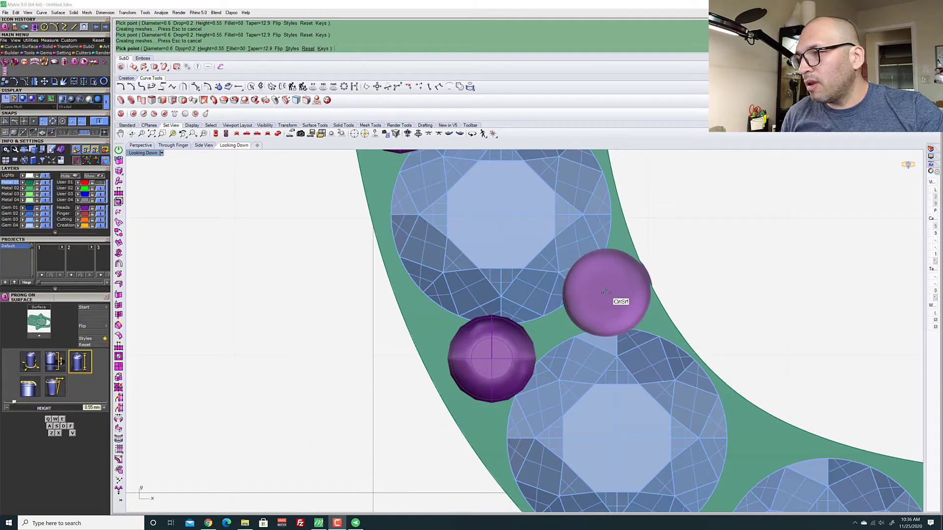
{"action": "scroll", "coordinate": [603, 301], "scroll_direction": "down", "scroll_amount": 3}
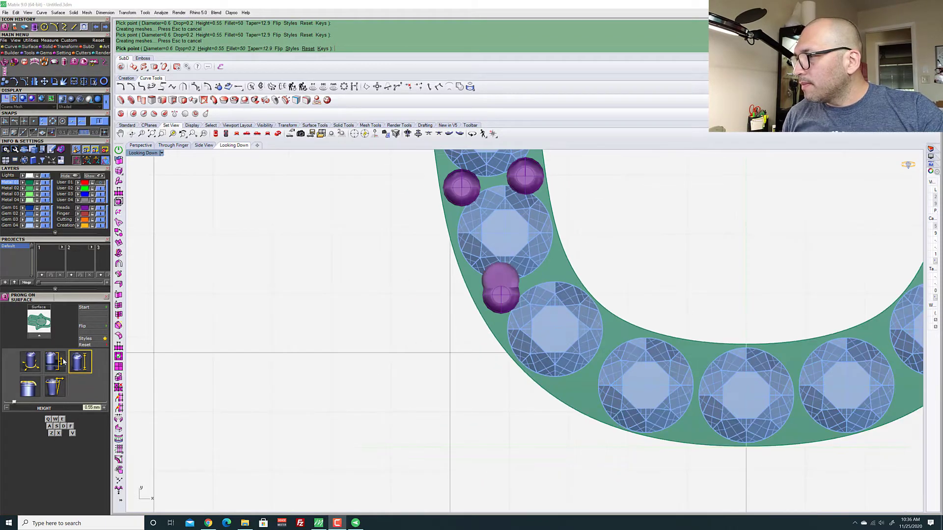
Place one 0.6 mm diameter prong near the outer edge in each of the next two gaps, ending beside the bottom center gem
{"action": "left_click", "coordinate": [40, 362]}
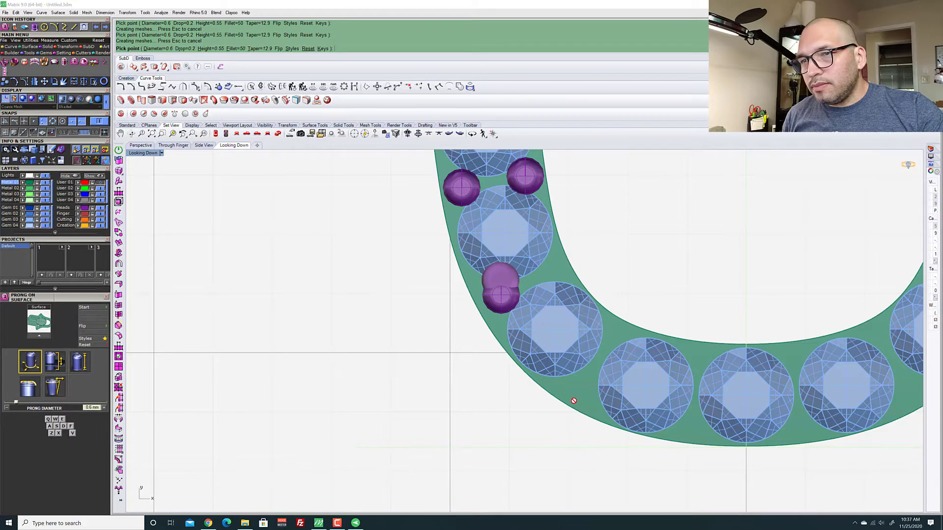
{"action": "scroll", "coordinate": [573, 401], "scroll_direction": "up", "scroll_amount": 2}
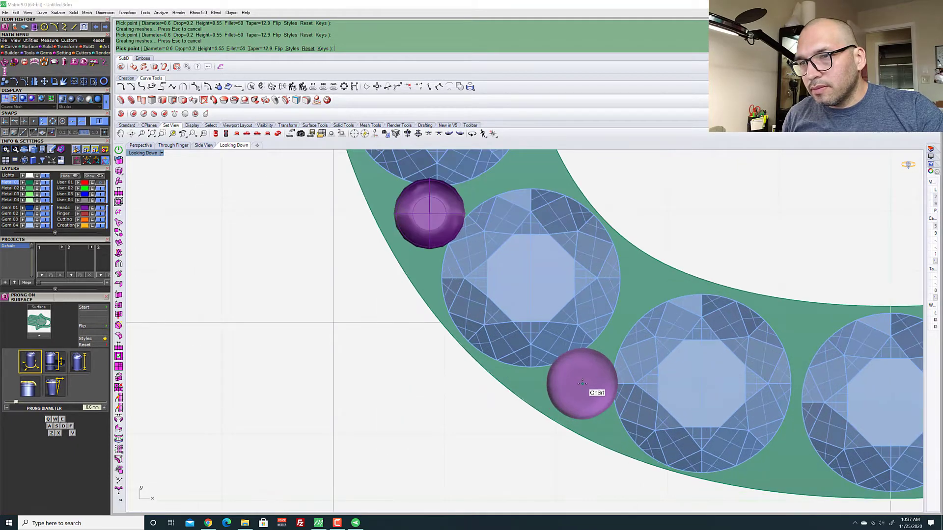
{"action": "scroll", "coordinate": [582, 382], "scroll_direction": "up", "scroll_amount": 4}
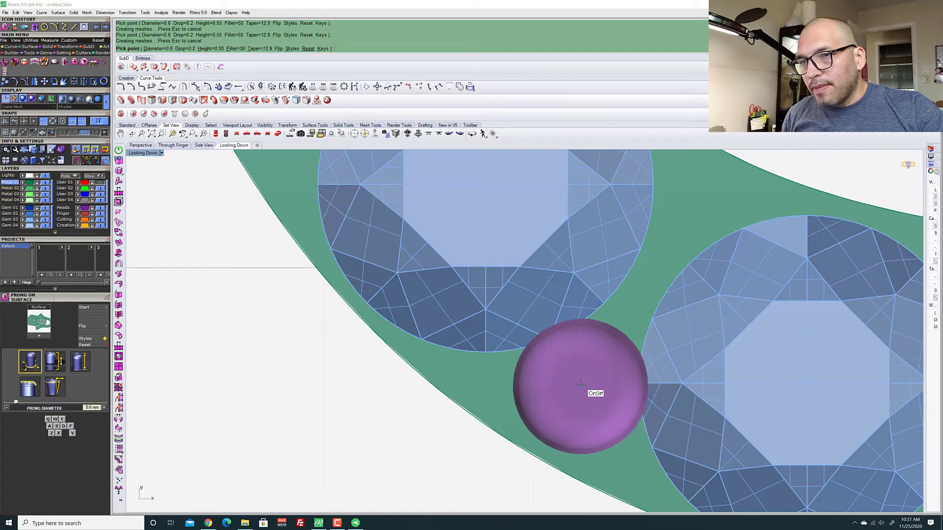
{"action": "left_click", "coordinate": [580, 384]}
{"action": "scroll", "coordinate": [547, 362], "scroll_direction": "down", "scroll_amount": 3}
{"action": "scroll", "coordinate": [652, 410], "scroll_direction": "up", "scroll_amount": 5}
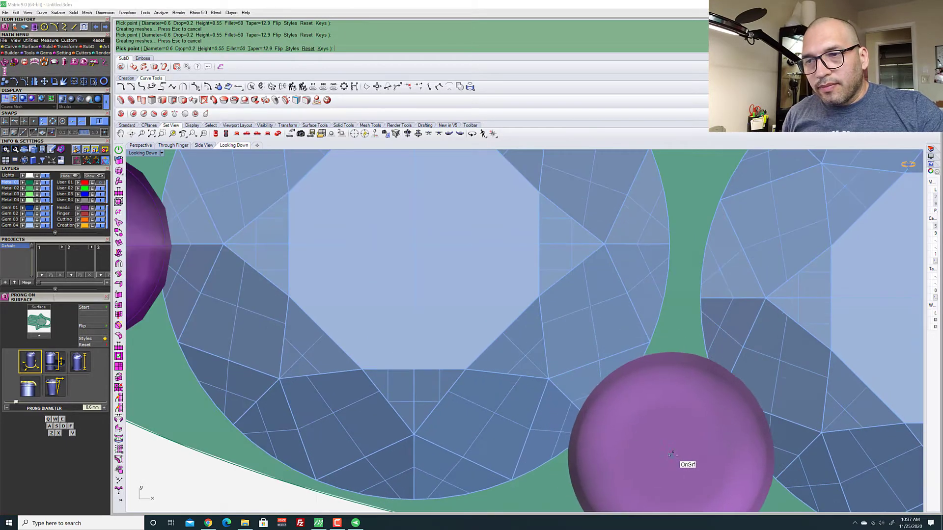
{"action": "scroll", "coordinate": [671, 454], "scroll_direction": "down", "scroll_amount": 3}
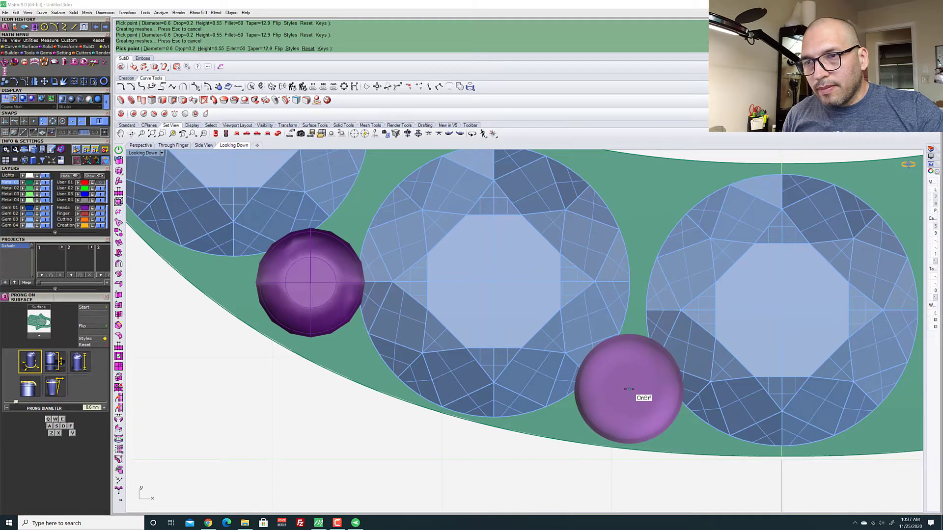
{"action": "left_click", "coordinate": [629, 386]}
Examine the spacing of the placed prongs and the open gaps along the inner edge of the lower band
{"action": "scroll", "coordinate": [356, 327], "scroll_direction": "down", "scroll_amount": 2}
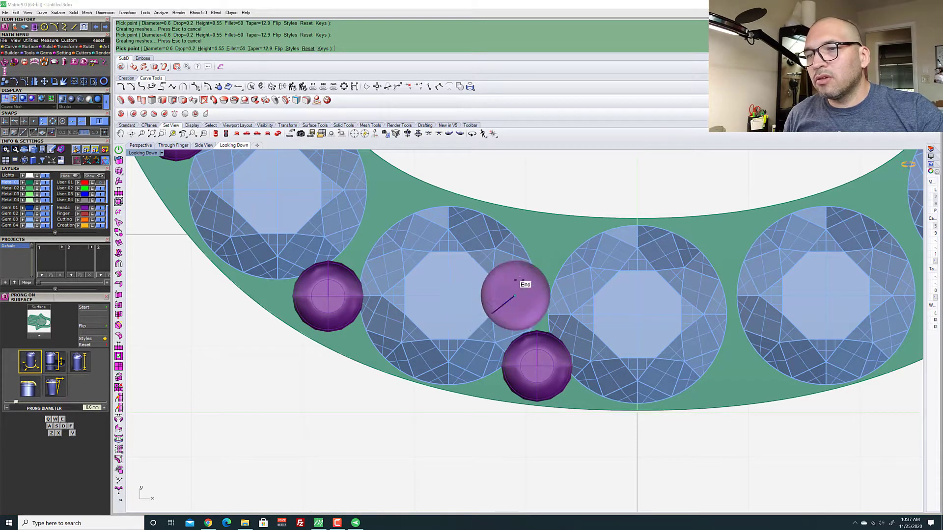
{"action": "scroll", "coordinate": [515, 294], "scroll_direction": "down", "scroll_amount": 2}
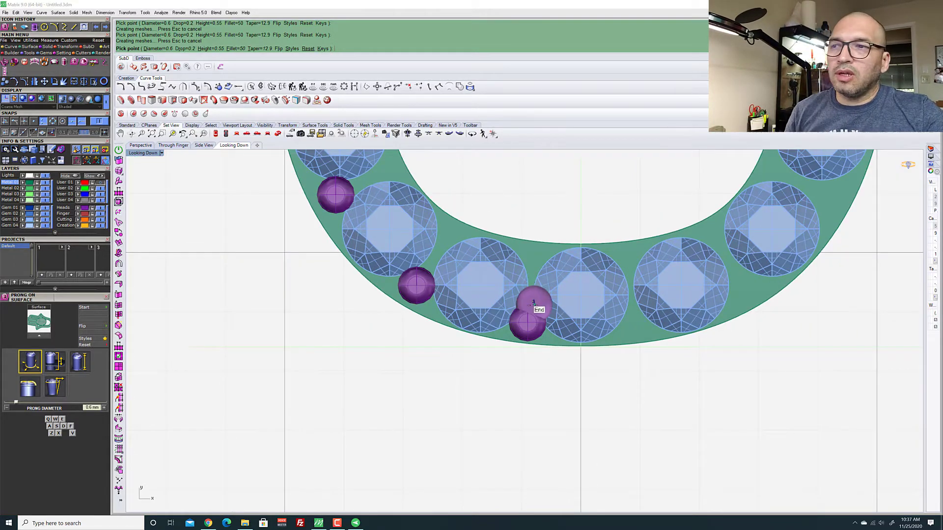
{"action": "scroll", "coordinate": [434, 230], "scroll_direction": "up", "scroll_amount": 3}
{"action": "scroll", "coordinate": [618, 427], "scroll_direction": "down", "scroll_amount": 3}
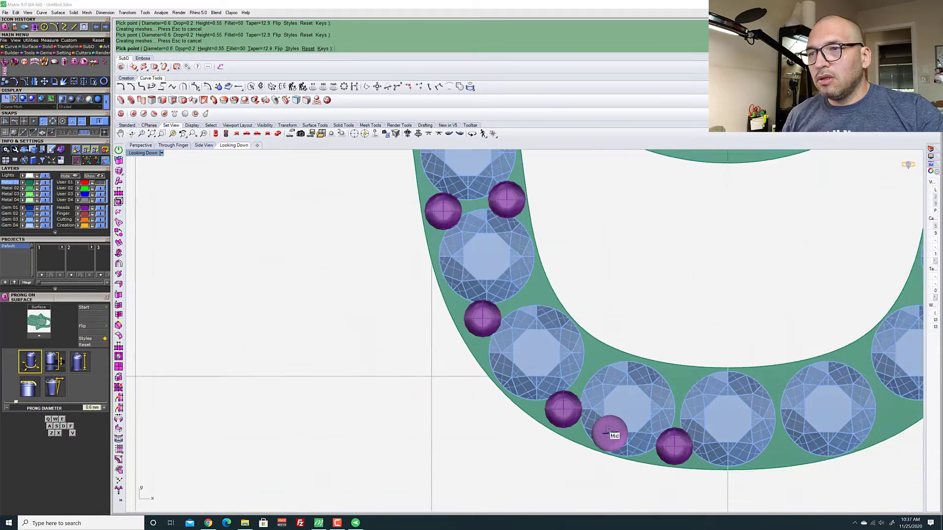
{"action": "scroll", "coordinate": [550, 364], "scroll_direction": "down", "scroll_amount": 2}
{"action": "scroll", "coordinate": [516, 353], "scroll_direction": "up", "scroll_amount": 2}
{"action": "scroll", "coordinate": [528, 406], "scroll_direction": "down", "scroll_amount": 2}
{"action": "scroll", "coordinate": [521, 413], "scroll_direction": "up", "scroll_amount": 2}
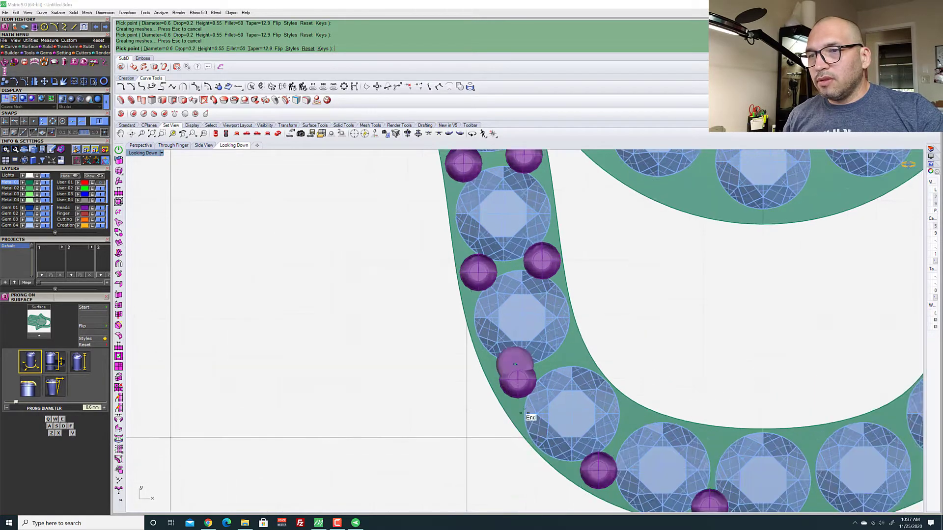
{"action": "scroll", "coordinate": [521, 412], "scroll_direction": "down", "scroll_amount": 3}
{"action": "scroll", "coordinate": [523, 415], "scroll_direction": "up", "scroll_amount": 2}
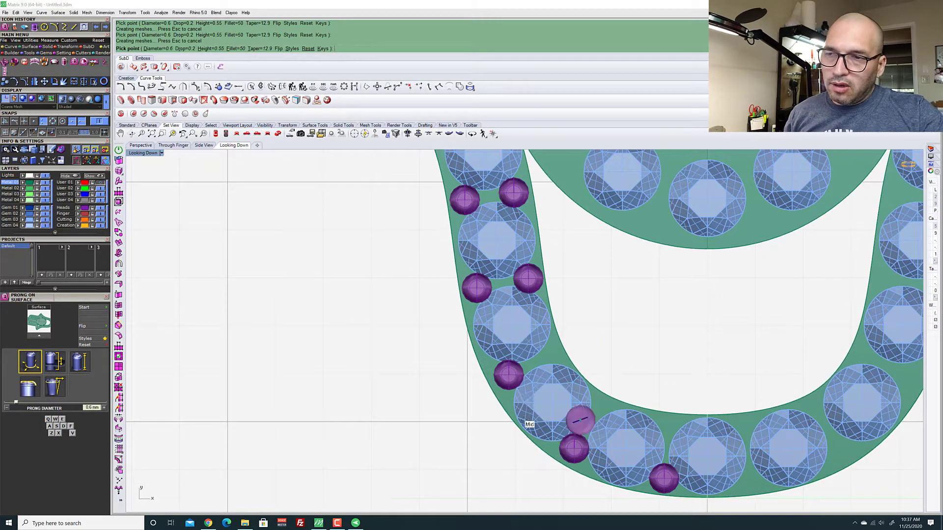
{"action": "scroll", "coordinate": [519, 432], "scroll_direction": "up", "scroll_amount": 2}
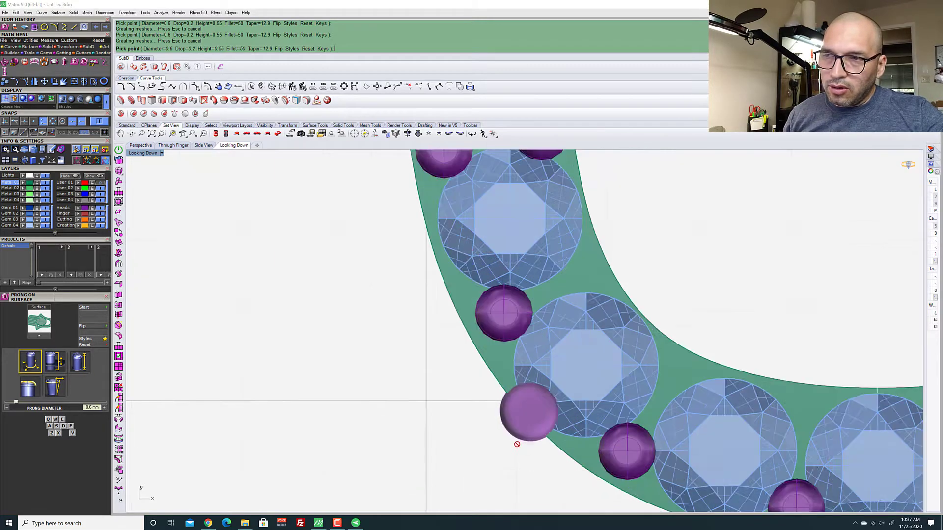
{"action": "scroll", "coordinate": [520, 432], "scroll_direction": "up", "scroll_amount": 2}
{"action": "scroll", "coordinate": [520, 392], "scroll_direction": "down", "scroll_amount": 4}
{"action": "scroll", "coordinate": [602, 363], "scroll_direction": "up", "scroll_amount": 1}
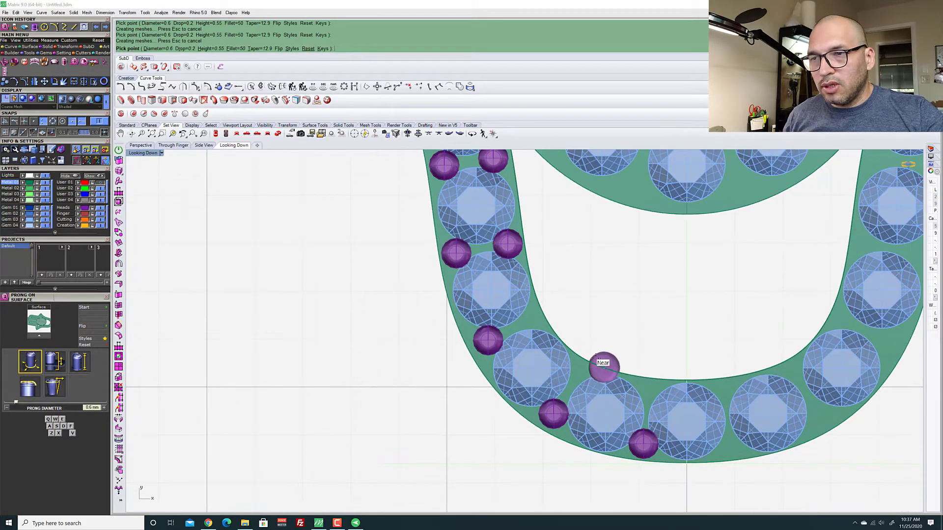
Place a prong near the inner edge, two gem gaps before the bottom center gem, and end the prong placement
{"action": "scroll", "coordinate": [603, 363], "scroll_direction": "up", "scroll_amount": 5}
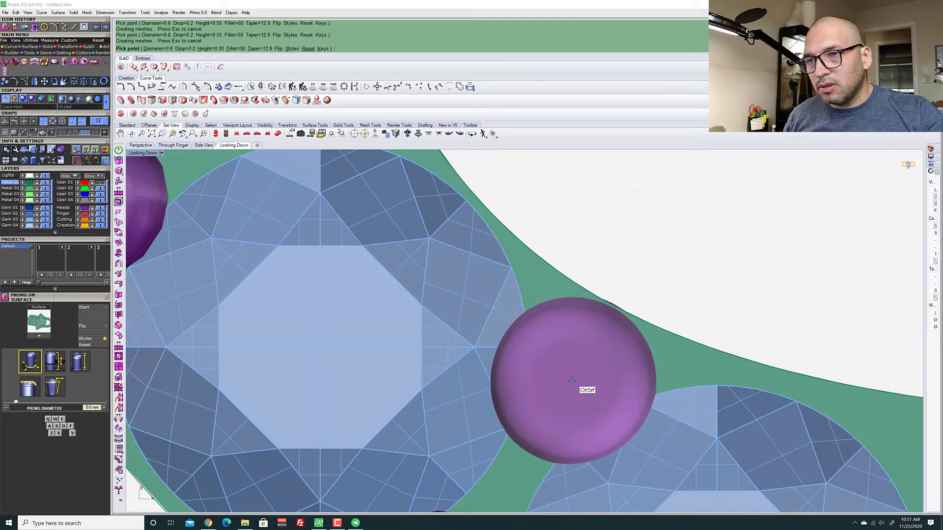
{"action": "scroll", "coordinate": [567, 385], "scroll_direction": "down", "scroll_amount": 5}
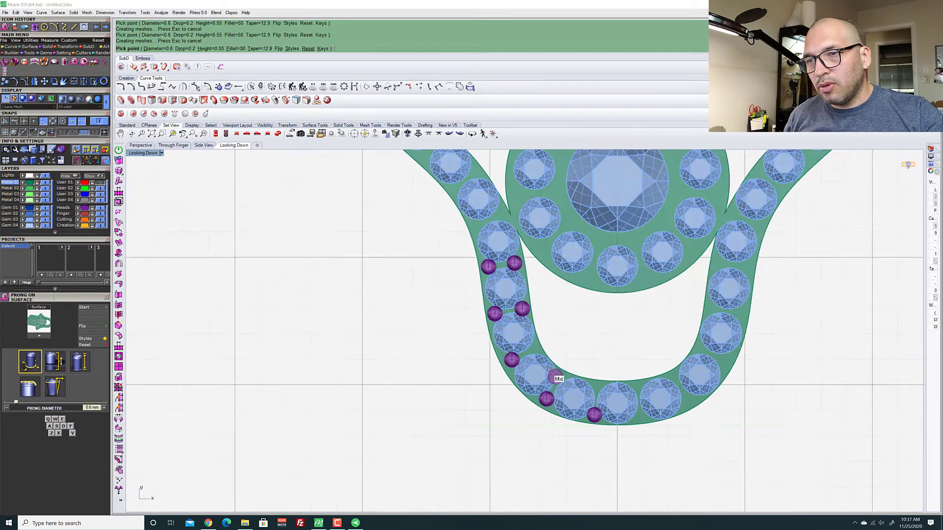
{"action": "scroll", "coordinate": [564, 389], "scroll_direction": "up", "scroll_amount": 4}
{"action": "scroll", "coordinate": [557, 368], "scroll_direction": "up", "scroll_amount": 4}
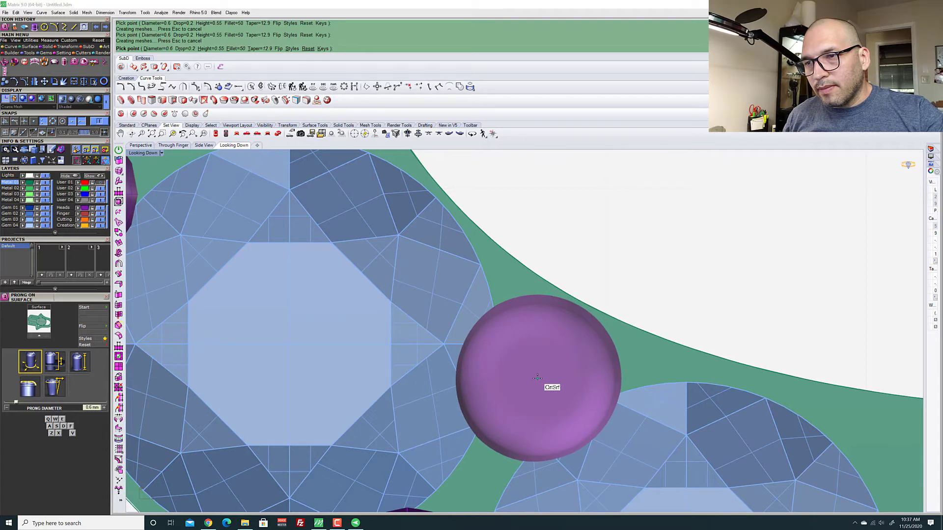
{"action": "left_click", "coordinate": [537, 378]}
{"action": "scroll", "coordinate": [536, 374], "scroll_direction": "down", "scroll_amount": 3}
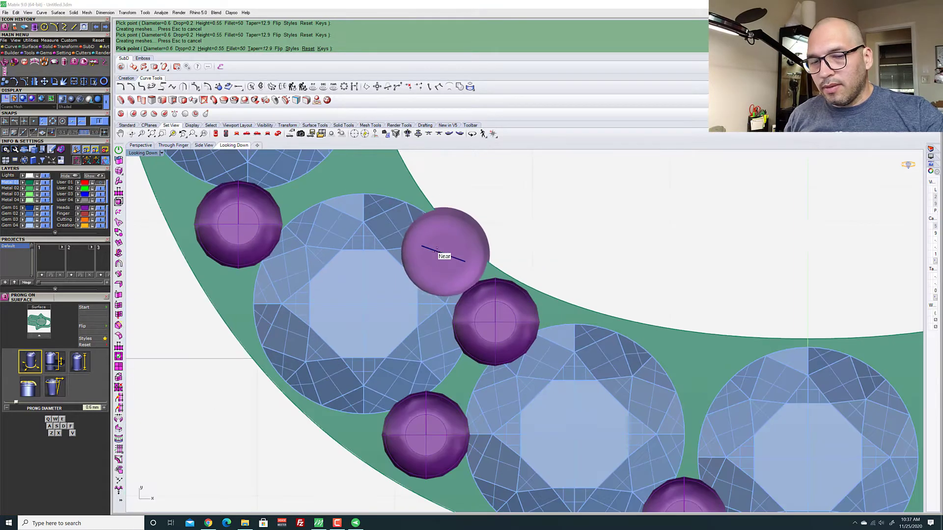
{"action": "key", "text": "Escape"}
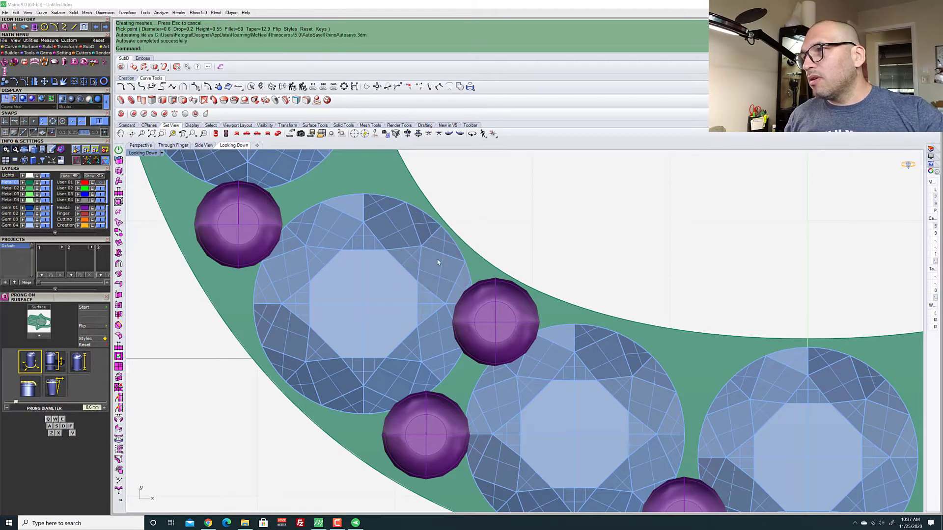
Inspect the placed prongs from several angles in the Perspective view
{"action": "left_click", "coordinate": [142, 145]}
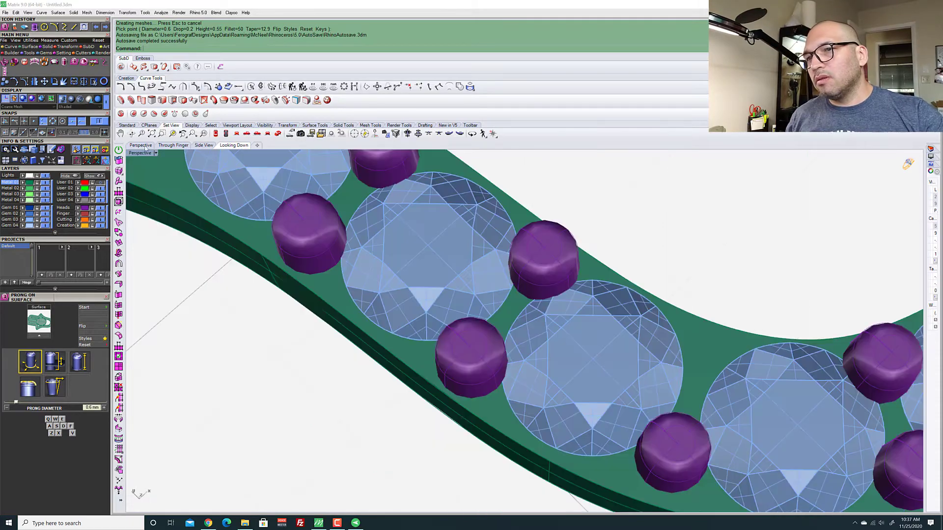
{"action": "right_click_drag", "start_coordinate": [383, 304], "coordinate": [397, 253]}
{"action": "scroll", "coordinate": [360, 255], "scroll_direction": "down", "scroll_amount": 7}
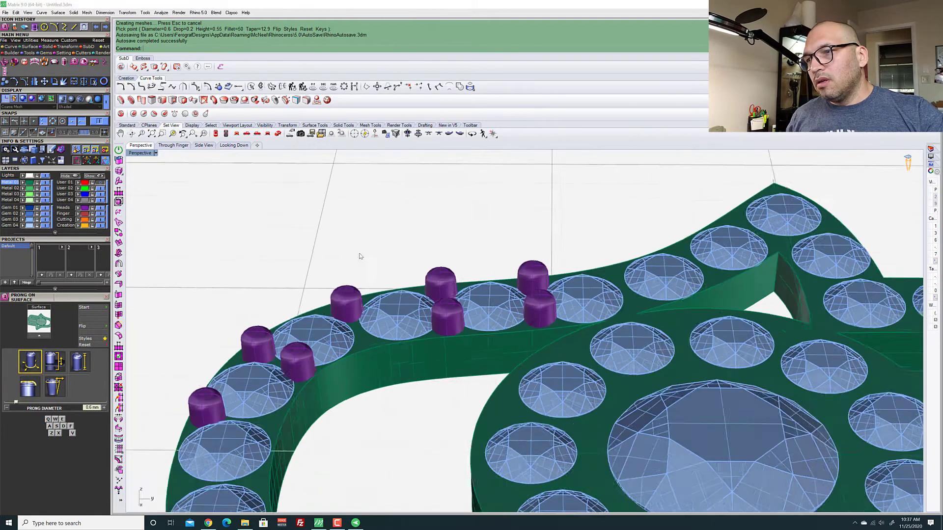
{"action": "scroll", "coordinate": [288, 371], "scroll_direction": "up", "scroll_amount": 8}
{"action": "right_click_drag", "start_coordinate": [291, 363], "coordinate": [440, 361]}
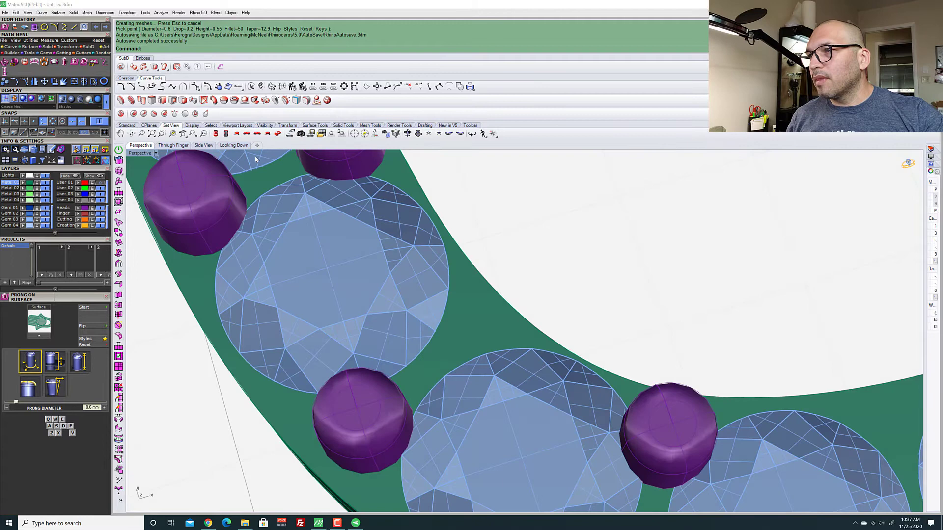
Duplicate in place the outer-edge prong beside the bottom center gem, working in the Looking Down view
{"action": "left_click", "coordinate": [231, 145]}
{"action": "scroll", "coordinate": [393, 324], "scroll_direction": "up", "scroll_amount": 5}
{"action": "scroll", "coordinate": [439, 342], "scroll_direction": "down", "scroll_amount": 5}
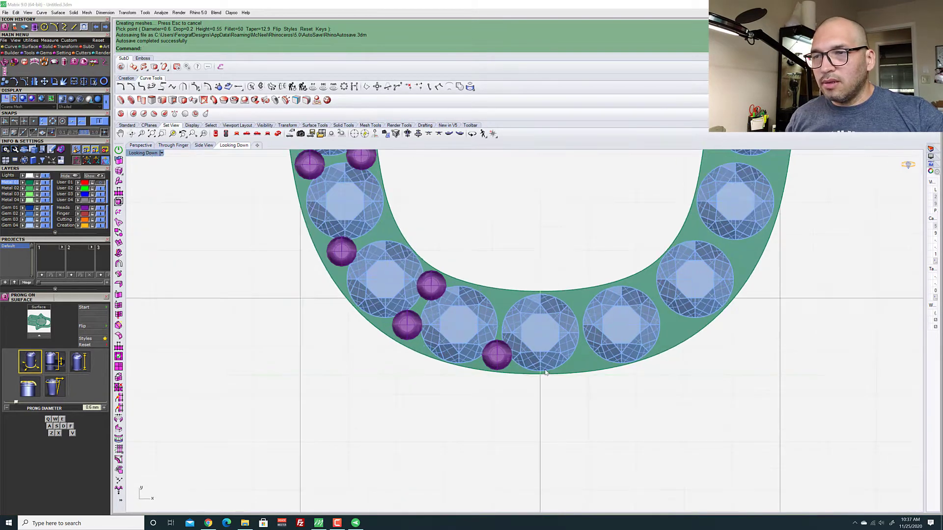
{"action": "scroll", "coordinate": [500, 357], "scroll_direction": "up", "scroll_amount": 5}
{"action": "left_click", "coordinate": [513, 346]}
{"action": "key", "text": "ctrl+c"}
{"action": "key", "text": "ctrl+v"}
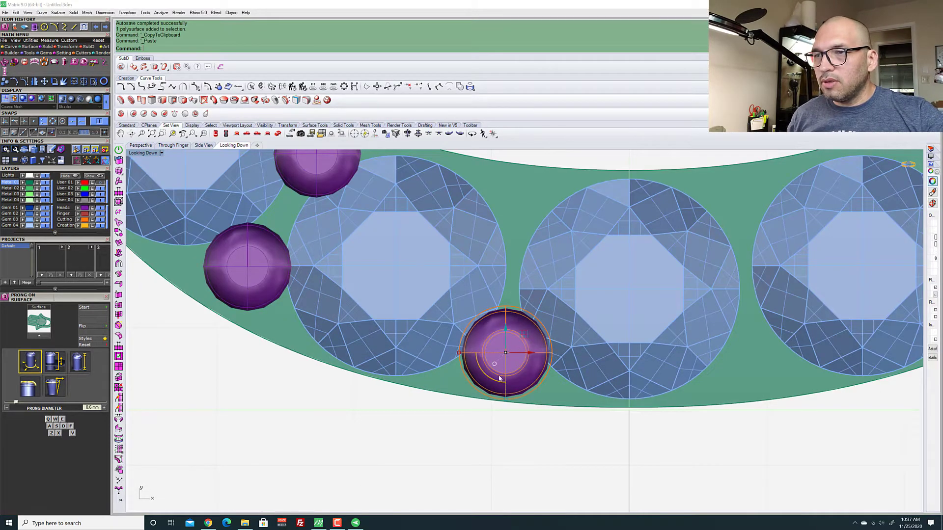
Move the duplicated prong across the gap to the band's inner edge beside the bottom center gem
{"action": "scroll", "coordinate": [494, 358], "scroll_direction": "down", "scroll_amount": 3}
{"action": "scroll", "coordinate": [505, 368], "scroll_direction": "up", "scroll_amount": 4}
{"action": "left_click_drag", "start_coordinate": [506, 365], "coordinate": [520, 247]}
{"action": "scroll", "coordinate": [516, 254], "scroll_direction": "up", "scroll_amount": 10}
{"action": "left_click_drag", "start_coordinate": [524, 244], "coordinate": [526, 245]}
{"action": "scroll", "coordinate": [543, 261], "scroll_direction": "down", "scroll_amount": 2}
{"action": "scroll", "coordinate": [569, 305], "scroll_direction": "down", "scroll_amount": 11}
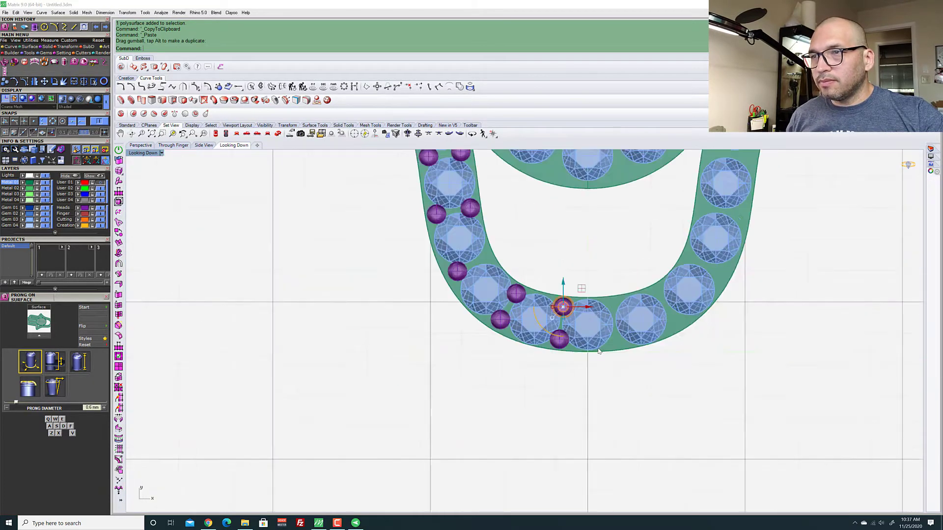
Nudge the second gem left of the bottom center gem slightly away from its neighbouring inner-edge prong
{"action": "scroll", "coordinate": [474, 234], "scroll_direction": "up", "scroll_amount": 6}
{"action": "scroll", "coordinate": [474, 235], "scroll_direction": "down", "scroll_amount": 4}
{"action": "scroll", "coordinate": [531, 401], "scroll_direction": "up", "scroll_amount": 1}
{"action": "scroll", "coordinate": [531, 403], "scroll_direction": "up", "scroll_amount": 1}
{"action": "left_click", "coordinate": [527, 333]}
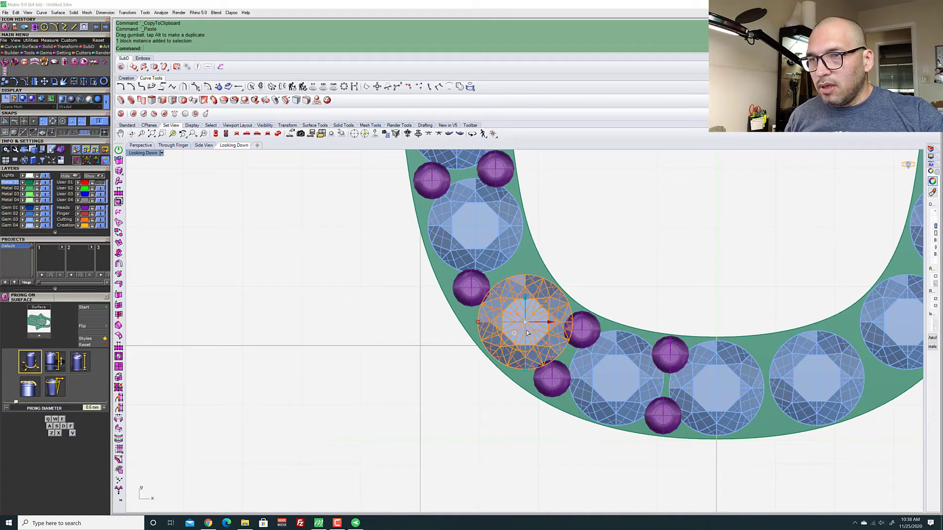
{"action": "scroll", "coordinate": [527, 333], "scroll_direction": "up", "scroll_amount": 5}
{"action": "left_click_drag", "start_coordinate": [529, 301], "coordinate": [520, 304]}
{"action": "scroll", "coordinate": [520, 303], "scroll_direction": "down", "scroll_amount": 4}
Shift the gem immediately left of the bottom center gem slightly to even out its spacing between the prongs
{"action": "scroll", "coordinate": [573, 320], "scroll_direction": "up", "scroll_amount": 6}
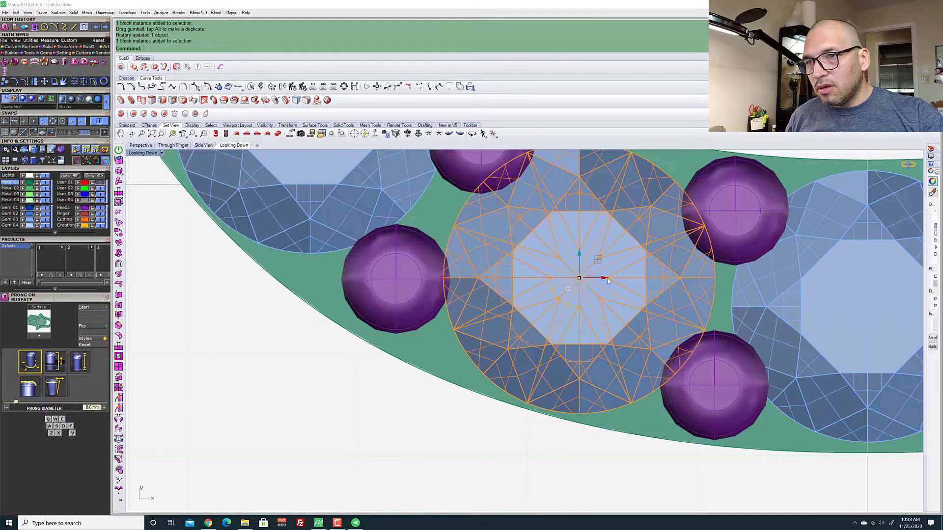
{"action": "left_click_drag", "start_coordinate": [600, 260], "coordinate": [596, 265]}
{"action": "scroll", "coordinate": [595, 265], "scroll_direction": "down", "scroll_amount": 4}
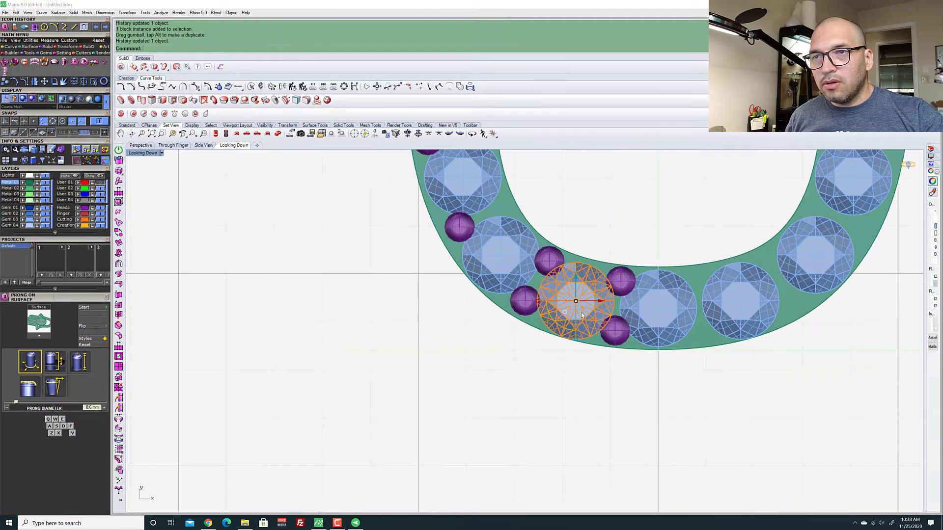
Nudge the inner-edge prong beside the bottom center gem slightly left to center it over the gem gap
{"action": "scroll", "coordinate": [696, 323], "scroll_direction": "up", "scroll_amount": 5}
{"action": "scroll", "coordinate": [695, 323], "scroll_direction": "down", "scroll_amount": 4}
{"action": "scroll", "coordinate": [654, 332], "scroll_direction": "up", "scroll_amount": 7}
{"action": "left_click", "coordinate": [595, 327]}
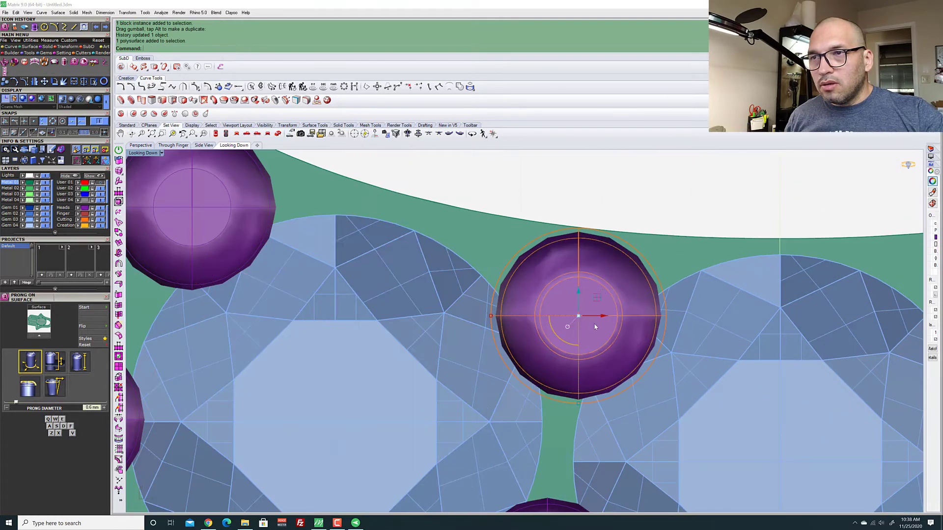
{"action": "left_click_drag", "start_coordinate": [600, 293], "coordinate": [596, 293]}
{"action": "scroll", "coordinate": [618, 350], "scroll_direction": "down", "scroll_amount": 3}
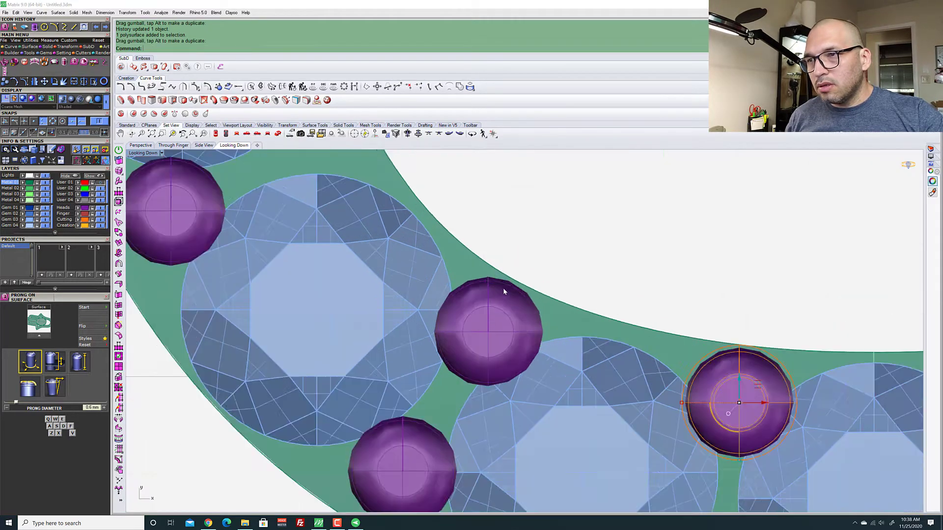
Fine-tune the position of the inner-edge prong between the first and second gems left of the bottom center gem
{"action": "scroll", "coordinate": [506, 289], "scroll_direction": "up", "scroll_amount": 1}
{"action": "left_click", "coordinate": [506, 295]}
{"action": "scroll", "coordinate": [481, 349], "scroll_direction": "up", "scroll_amount": 7}
{"action": "left_click_drag", "start_coordinate": [485, 345], "coordinate": [485, 345]}
{"action": "scroll", "coordinate": [513, 290], "scroll_direction": "down", "scroll_amount": 7}
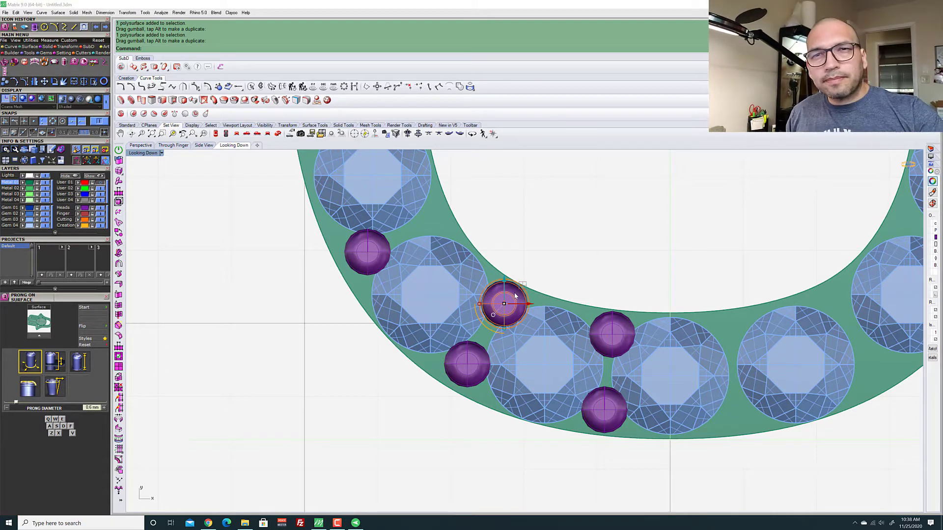
Duplicate the outer-edge prong between the second and third gems left of bottom center and move the copy to the gap's inner edge
{"action": "scroll", "coordinate": [522, 281], "scroll_direction": "down", "scroll_amount": 4}
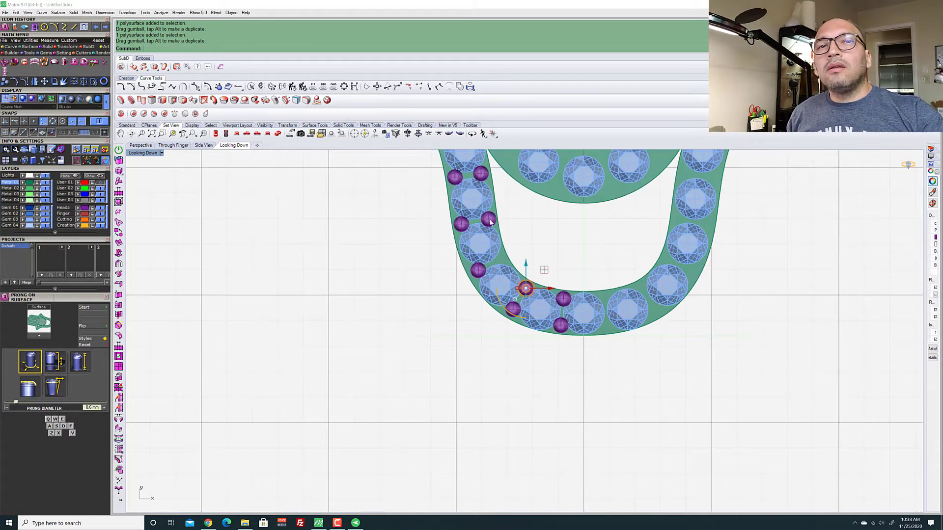
{"action": "scroll", "coordinate": [493, 245], "scroll_direction": "up", "scroll_amount": 6}
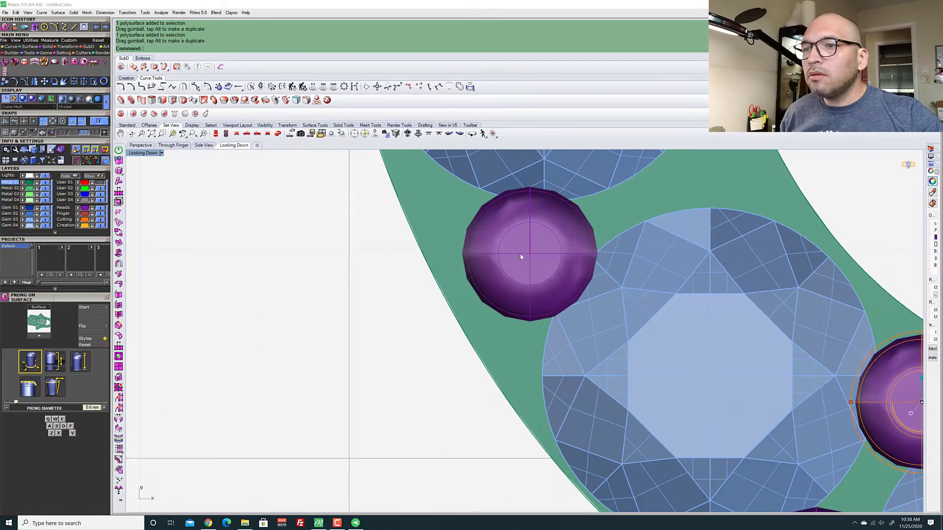
{"action": "scroll", "coordinate": [516, 245], "scroll_direction": "down", "scroll_amount": 1}
{"action": "scroll", "coordinate": [517, 246], "scroll_direction": "up", "scroll_amount": 2}
{"action": "scroll", "coordinate": [491, 302], "scroll_direction": "down", "scroll_amount": 5}
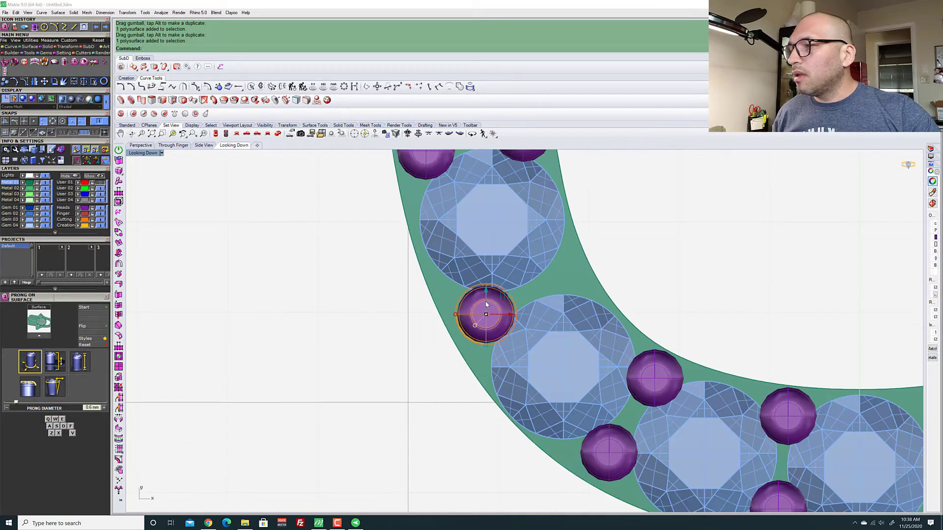
{"action": "scroll", "coordinate": [421, 252], "scroll_direction": "up", "scroll_amount": 4}
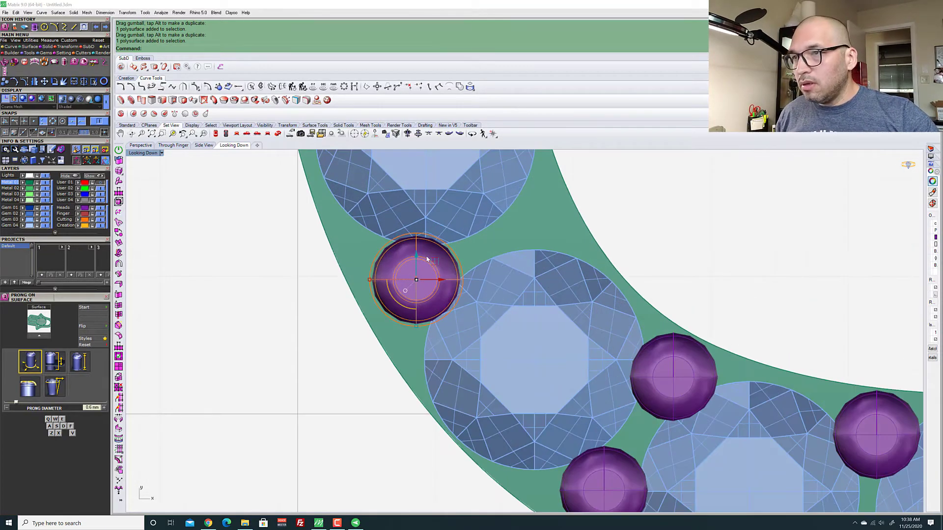
{"action": "key", "text": "ctrl+c"}
{"action": "key", "text": "ctrl+v"}
{"action": "left_click_drag", "start_coordinate": [435, 260], "coordinate": [556, 200]}
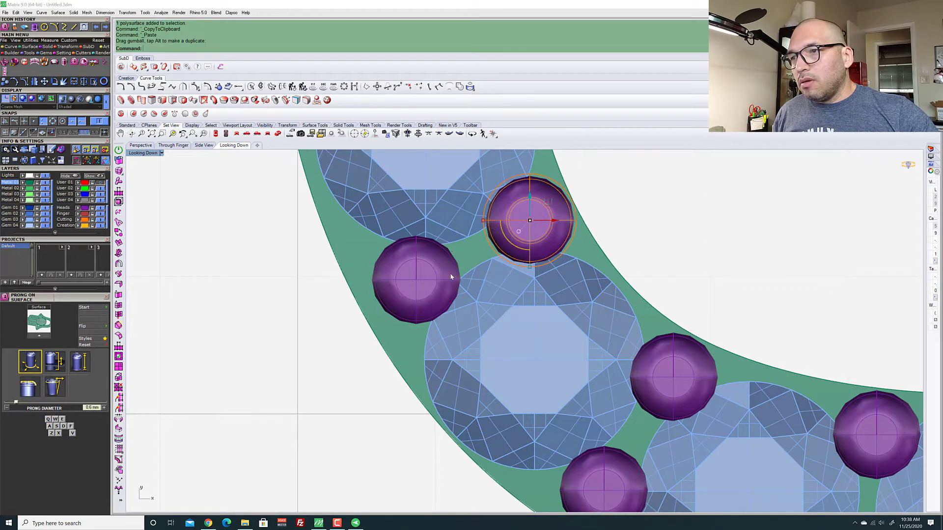
Rotate and slightly enlarge the outer-edge prong on the band's lower-left bend, positioning it to overlap both adjacent stones
{"action": "left_click", "coordinate": [450, 276]}
{"action": "scroll", "coordinate": [407, 293], "scroll_direction": "up", "scroll_amount": 3}
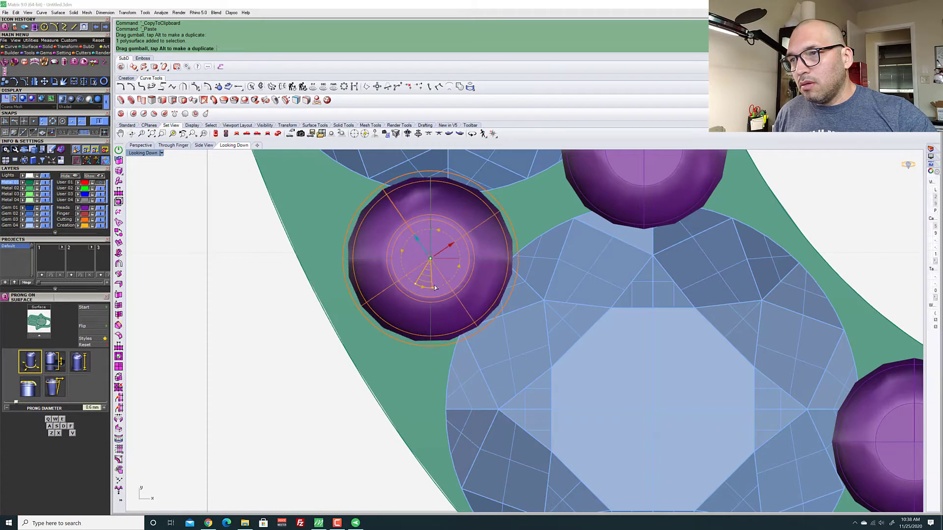
{"action": "left_click_drag", "start_coordinate": [417, 285], "coordinate": [357, 316]}
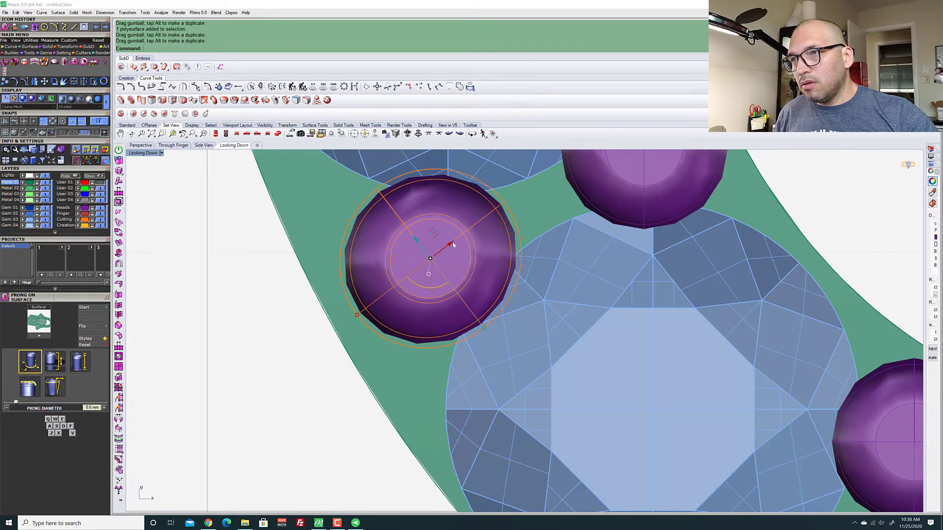
{"action": "left_click_drag", "start_coordinate": [453, 245], "coordinate": [446, 250]}
{"action": "left_click_drag", "start_coordinate": [477, 335], "coordinate": [480, 337]}
{"action": "left_click_drag", "start_coordinate": [427, 238], "coordinate": [419, 236]}
{"action": "scroll", "coordinate": [420, 351], "scroll_direction": "down", "scroll_amount": 12}
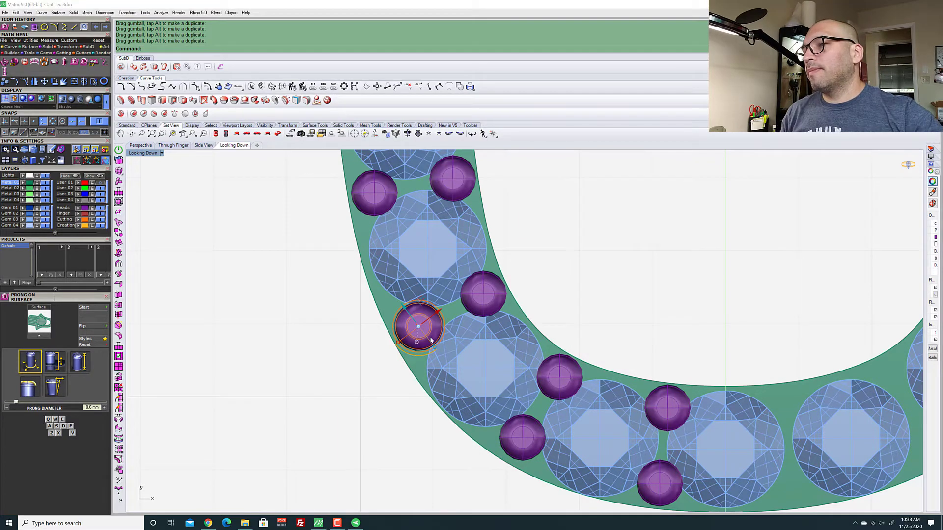
{"action": "scroll", "coordinate": [422, 385], "scroll_direction": "down", "scroll_amount": 5}
Rotate and slightly enlarge the inner-edge prong of the highest prong pair on the left band, nudging it against both stones
{"action": "scroll", "coordinate": [466, 305], "scroll_direction": "up", "scroll_amount": 6}
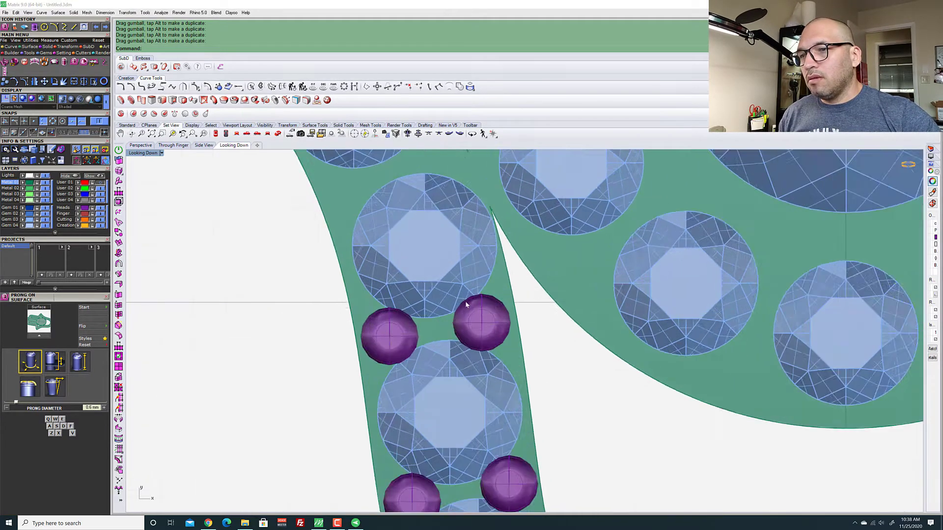
{"action": "left_click", "coordinate": [466, 305]}
{"action": "scroll", "coordinate": [471, 314], "scroll_direction": "up", "scroll_amount": 5}
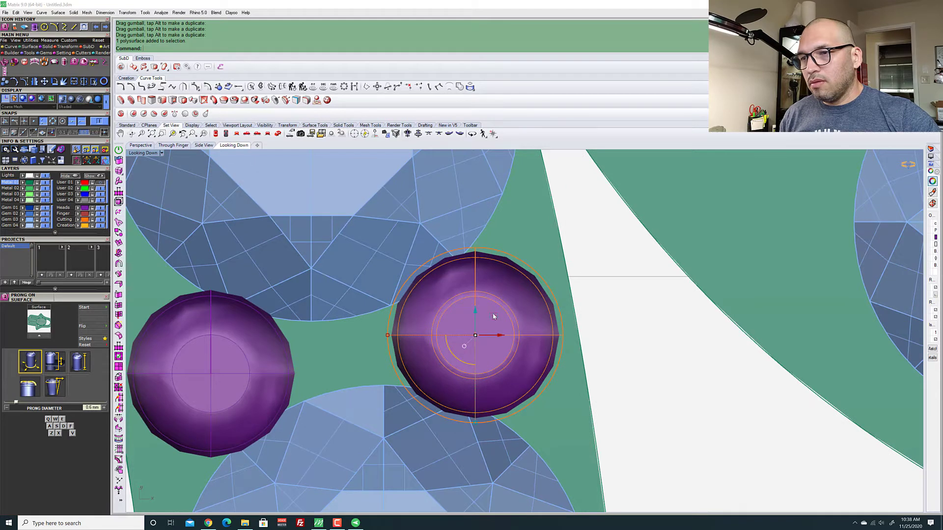
{"action": "left_click_drag", "start_coordinate": [493, 316], "coordinate": [495, 317]}
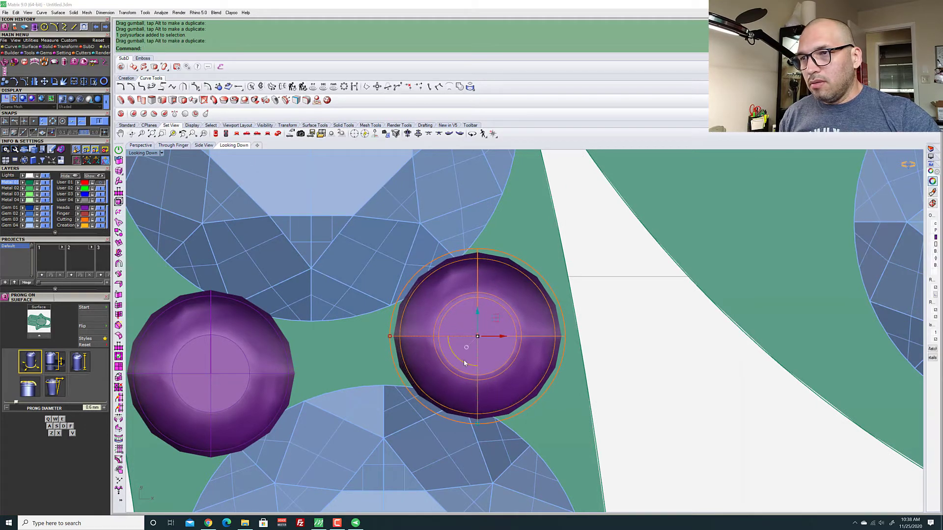
{"action": "left_click_drag", "start_coordinate": [465, 363], "coordinate": [510, 417]}
{"action": "left_click_drag", "start_coordinate": [398, 372], "coordinate": [395, 373]}
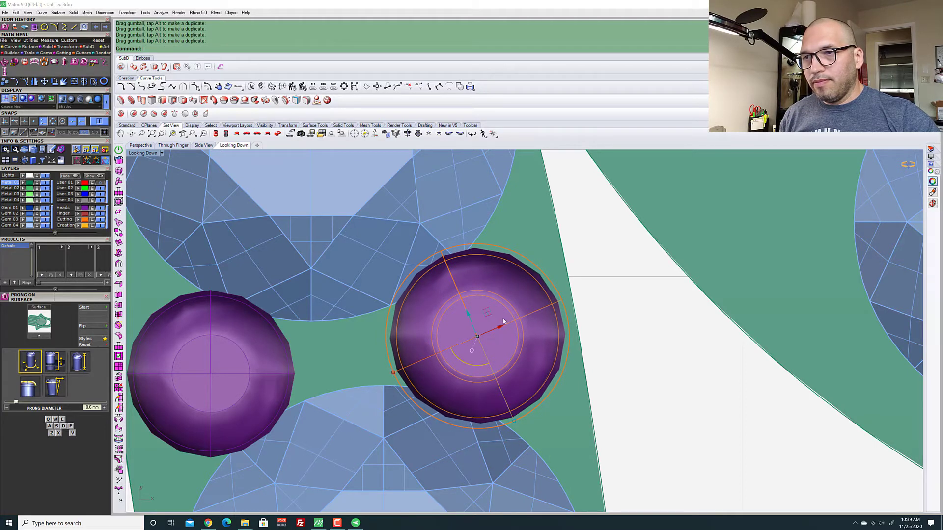
{"action": "key", "text": "Escape"}
{"action": "scroll", "coordinate": [516, 282], "scroll_direction": "down", "scroll_amount": 2}
{"action": "scroll", "coordinate": [517, 282], "scroll_direction": "down", "scroll_amount": 4}
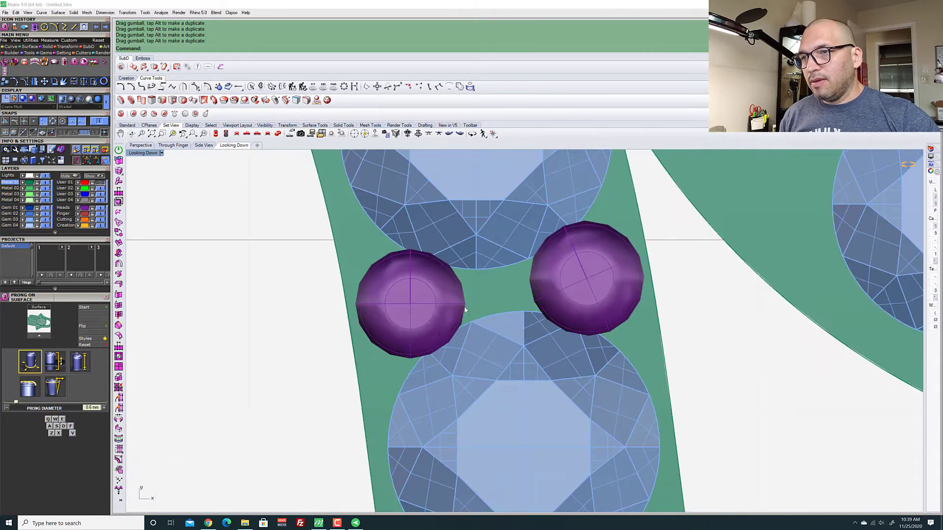
Copy the outer-edge prong of that pair and place the duplicate on the outer edge between the next two stones up the band
{"action": "left_click", "coordinate": [475, 461]}
{"action": "scroll", "coordinate": [475, 460], "scroll_direction": "up", "scroll_amount": 4}
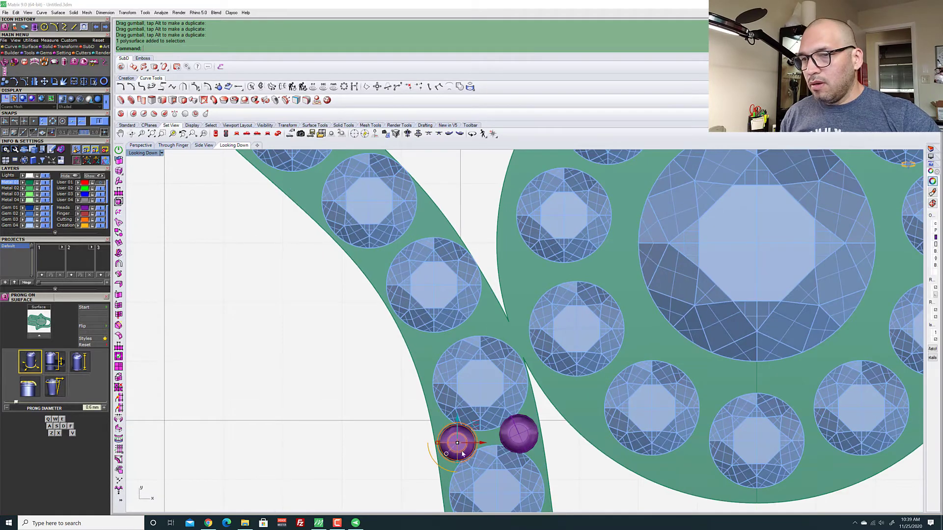
{"action": "key", "text": "ctrl+c"}
{"action": "key", "text": "ctrl+v"}
{"action": "scroll", "coordinate": [472, 418], "scroll_direction": "up", "scroll_amount": 5}
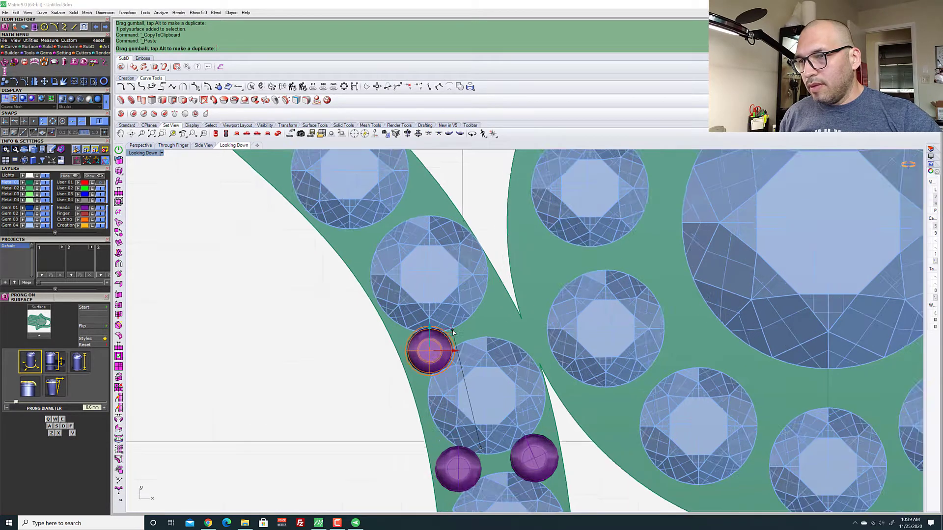
{"action": "left_click_drag", "start_coordinate": [435, 332], "coordinate": [437, 329]}
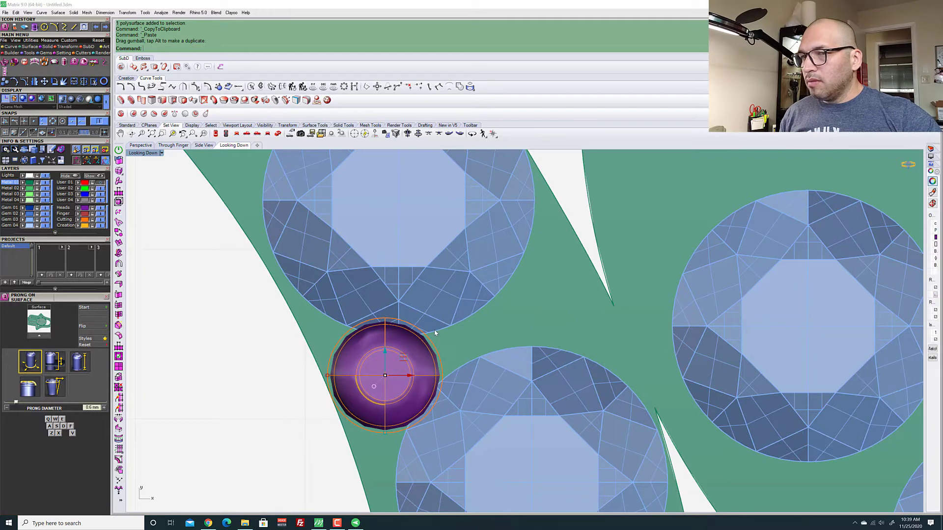
Duplicate the newly placed prong and put the copy on the opposite, inner edge of the same stone gap
{"action": "key", "text": "ctrl+c"}
{"action": "key", "text": "ctrl+v"}
{"action": "left_click_drag", "start_coordinate": [403, 357], "coordinate": [593, 251]}
{"action": "scroll", "coordinate": [526, 310], "scroll_direction": "down", "scroll_amount": 4}
Duplicate the prong again and place the copy between two stones on the left outer edge of the round halo
{"action": "key", "text": "ctrl+c"}
{"action": "key", "text": "ctrl+v"}
{"action": "scroll", "coordinate": [549, 386], "scroll_direction": "down", "scroll_amount": 5}
{"action": "scroll", "coordinate": [549, 386], "scroll_direction": "up", "scroll_amount": 4}
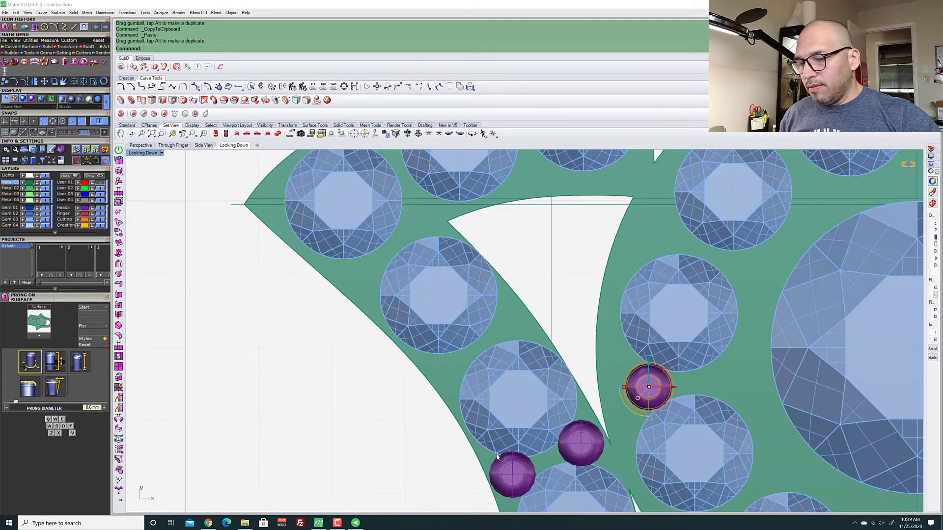
Copy the uppermost outer-edge prong of the left band to both edges of the next stone gap up
{"action": "left_click", "coordinate": [513, 472]}
{"action": "key", "text": "ctrl+c"}
{"action": "key", "text": "ctrl+v"}
{"action": "left_click_drag", "start_coordinate": [525, 463], "coordinate": [516, 325]}
{"action": "scroll", "coordinate": [491, 392], "scroll_direction": "up", "scroll_amount": 3}
{"action": "scroll", "coordinate": [455, 375], "scroll_direction": "down", "scroll_amount": 3}
{"action": "scroll", "coordinate": [510, 329], "scroll_direction": "up", "scroll_amount": 3}
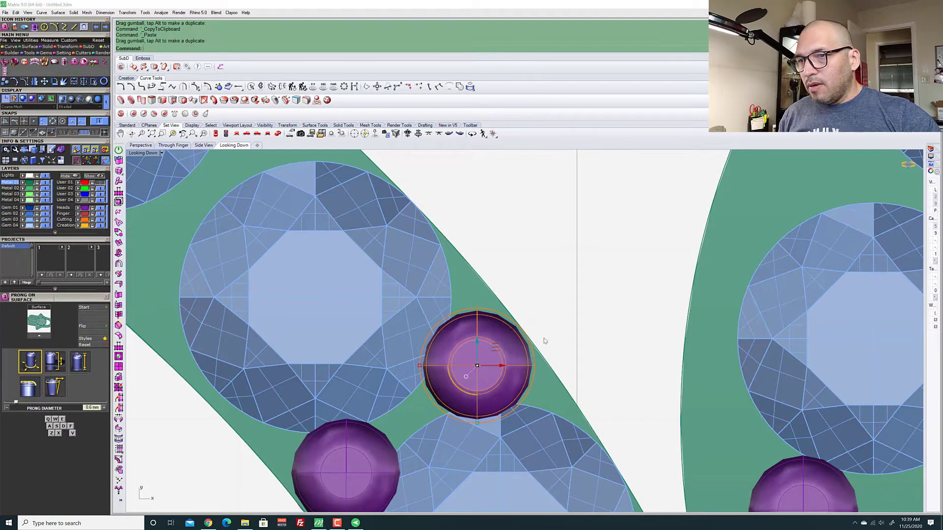
Copy the uppermost outer-edge prong to the next gap, on the outer edge just below the left corner stone
{"action": "scroll", "coordinate": [627, 360], "scroll_direction": "down", "scroll_amount": 3}
{"action": "left_click", "coordinate": [479, 410]}
{"action": "key", "text": "ctrl+c"}
{"action": "key", "text": "ctrl+v"}
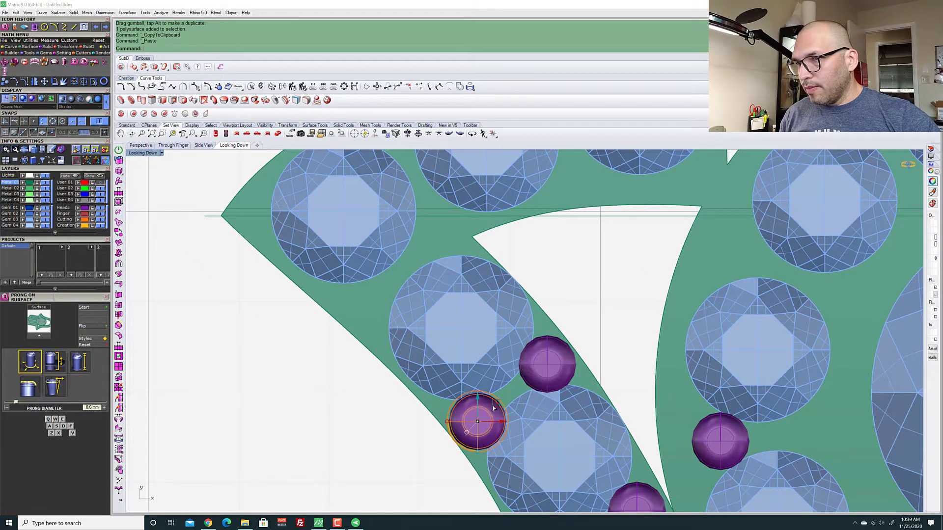
{"action": "left_click_drag", "start_coordinate": [480, 409], "coordinate": [461, 381]}
{"action": "scroll", "coordinate": [416, 292], "scroll_direction": "up", "scroll_amount": 4}
{"action": "left_click_drag", "start_coordinate": [416, 291], "coordinate": [421, 296]}
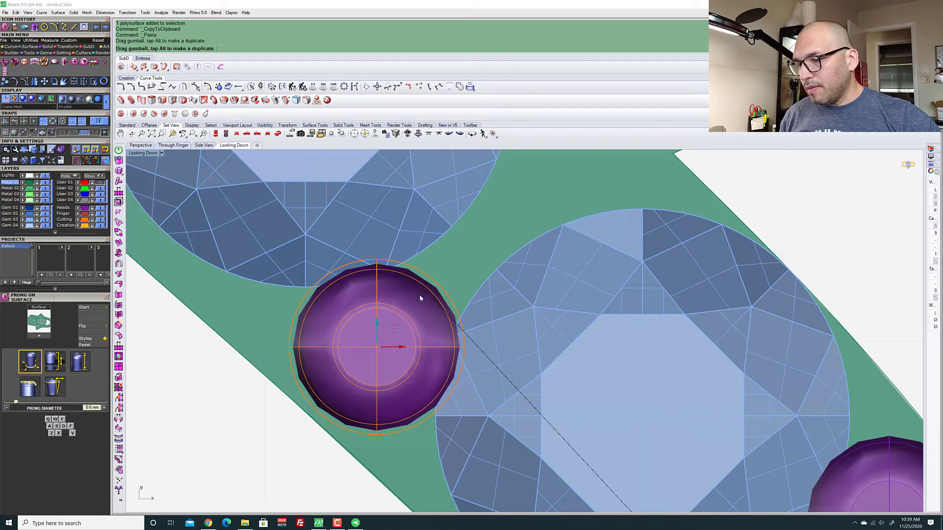
{"action": "scroll", "coordinate": [421, 296], "scroll_direction": "down", "scroll_amount": 3}
Place a prong copy at the junction of the three stones beside the left corner and enlarge it to reach them
{"action": "left_click_drag", "start_coordinate": [398, 350], "coordinate": [483, 261]}
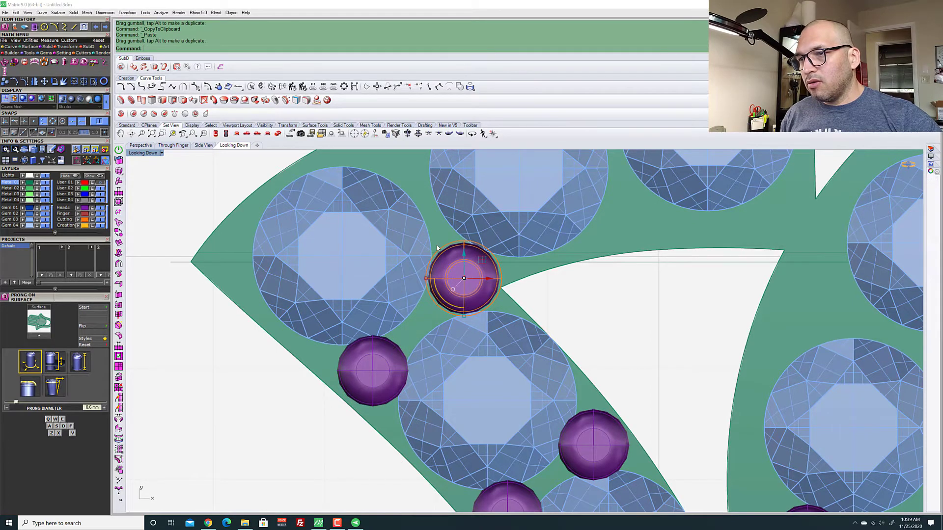
{"action": "scroll", "coordinate": [436, 245], "scroll_direction": "up", "scroll_amount": 4}
{"action": "left_click_drag", "start_coordinate": [412, 322], "coordinate": [403, 322]}
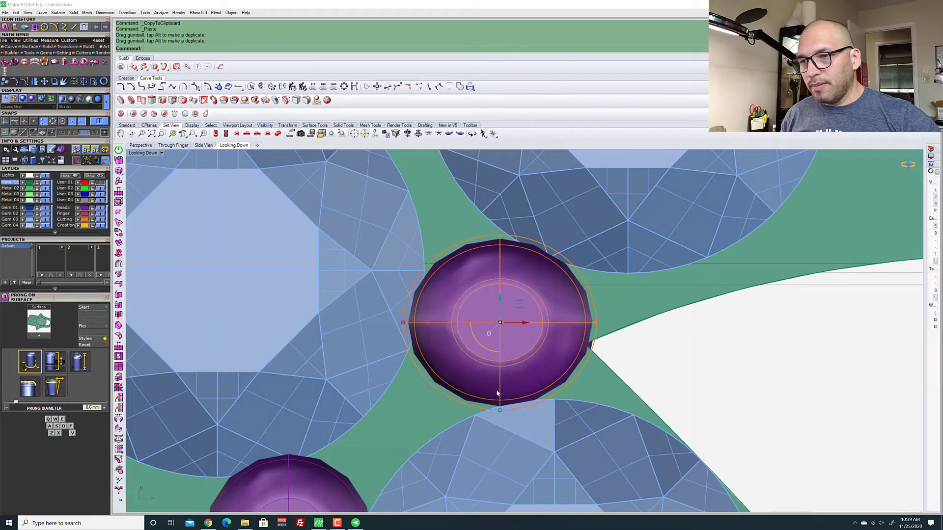
{"action": "left_click_drag", "start_coordinate": [500, 414], "coordinate": [497, 420]}
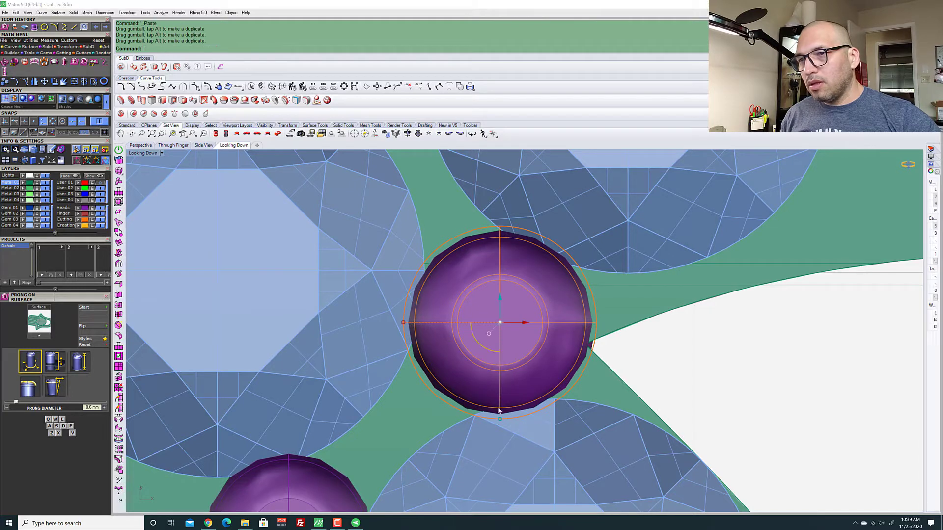
{"action": "left_click_drag", "start_coordinate": [525, 323], "coordinate": [517, 322]}
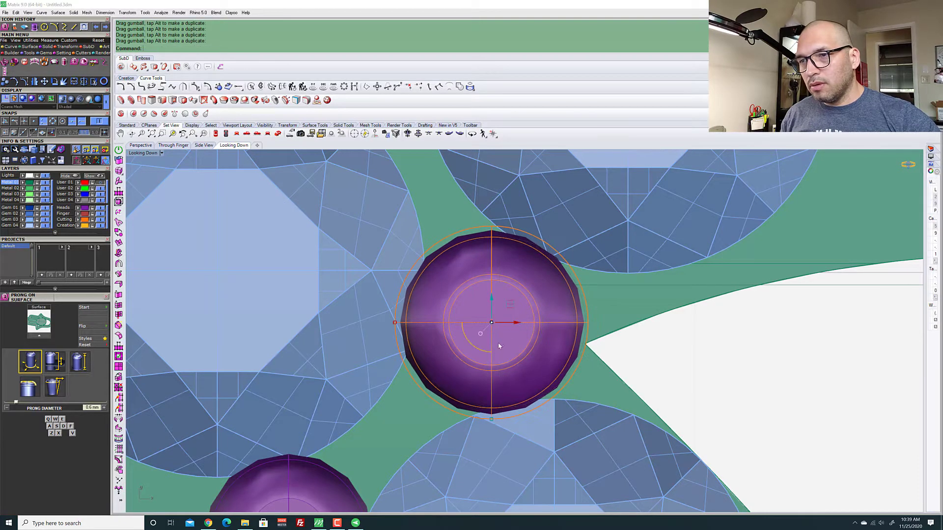
Stretch the three-stone junction prong slightly along the vertical axis so it overlaps the stones above and below more
{"action": "scroll", "coordinate": [516, 322], "scroll_direction": "down", "scroll_amount": 5}
{"action": "scroll", "coordinate": [491, 360], "scroll_direction": "up", "scroll_amount": 3}
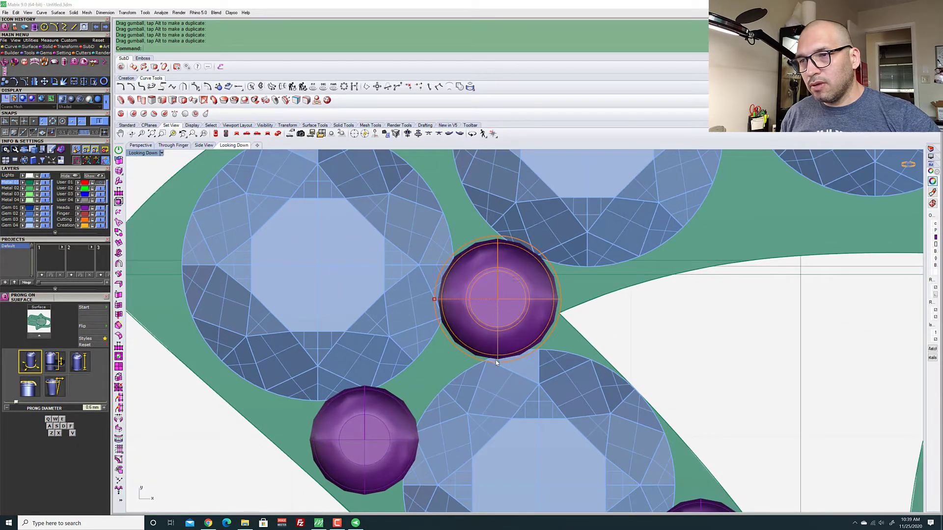
{"action": "left_click_drag", "start_coordinate": [496, 362], "coordinate": [496, 366]}
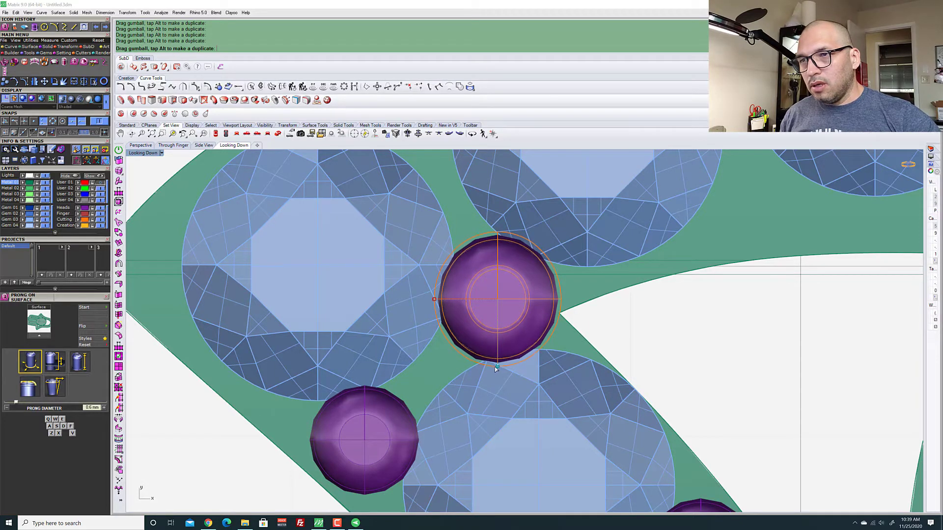
{"action": "scroll", "coordinate": [499, 358], "scroll_direction": "down", "scroll_amount": 3}
{"action": "scroll", "coordinate": [500, 355], "scroll_direction": "down", "scroll_amount": 2}
{"action": "scroll", "coordinate": [499, 332], "scroll_direction": "up", "scroll_amount": 5}
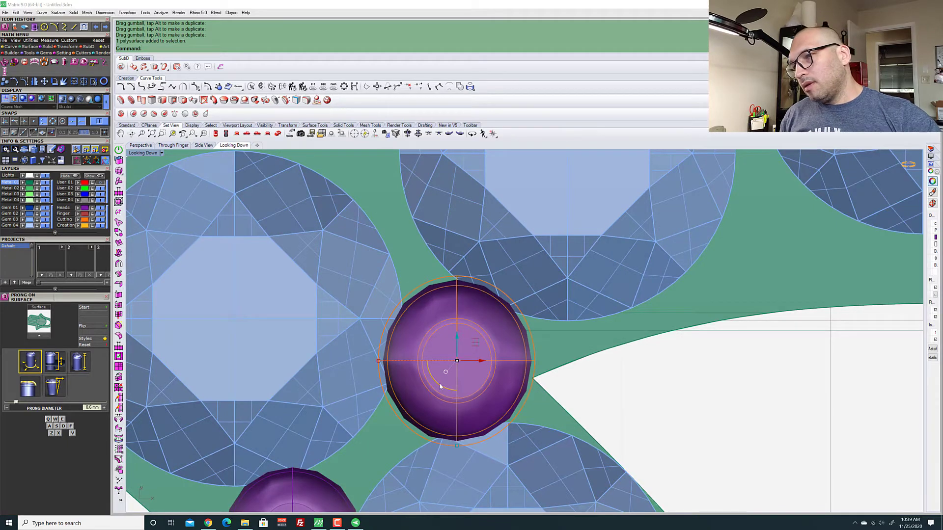
{"action": "left_click_drag", "start_coordinate": [444, 387], "coordinate": [443, 386]}
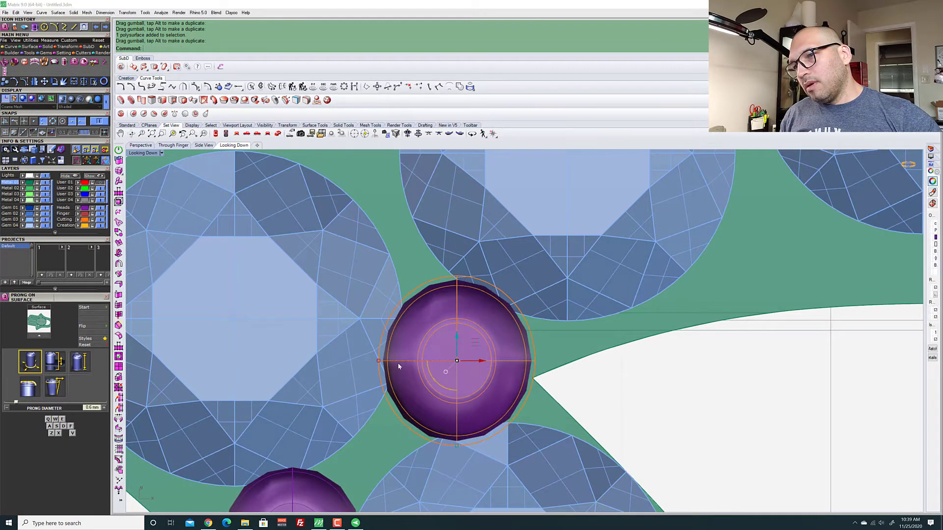
{"action": "scroll", "coordinate": [513, 357], "scroll_direction": "down", "scroll_amount": 5}
{"action": "scroll", "coordinate": [446, 354], "scroll_direction": "up", "scroll_amount": 3}
{"action": "scroll", "coordinate": [418, 354], "scroll_direction": "down", "scroll_amount": 3}
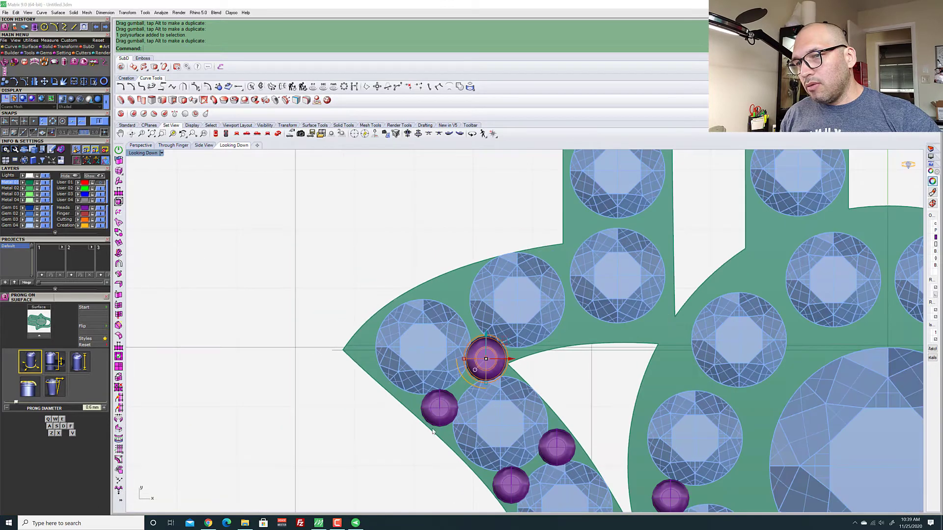
Copy the outer-edge prong below the left corner stone and place the duplicate in the pointed left tip of the frame
{"action": "left_click", "coordinate": [439, 419]}
{"action": "left_click", "coordinate": [471, 448]}
{"action": "key", "text": "ctrl+c"}
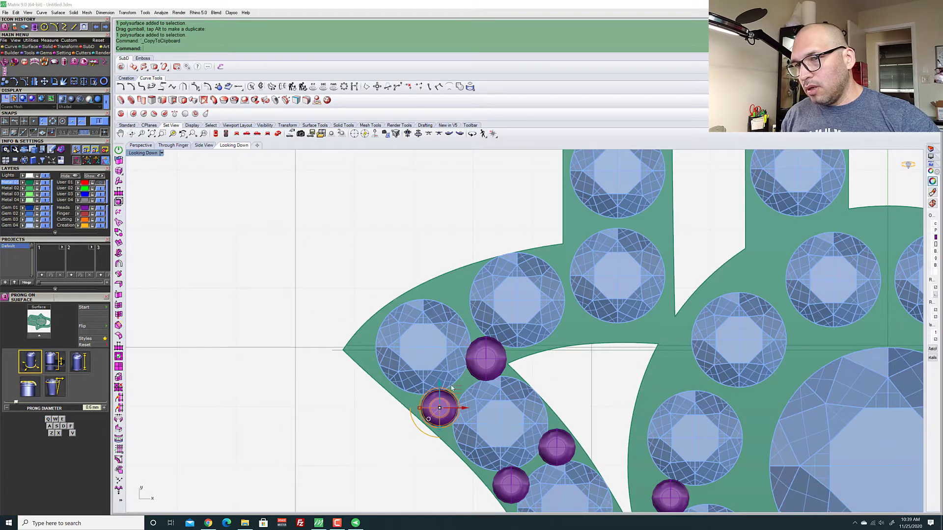
{"action": "key", "text": "ctrl+v"}
{"action": "scroll", "coordinate": [450, 398], "scroll_direction": "up", "scroll_amount": 3}
{"action": "left_click_drag", "start_coordinate": [447, 403], "coordinate": [318, 289]}
{"action": "scroll", "coordinate": [318, 290], "scroll_direction": "down", "scroll_amount": 3}
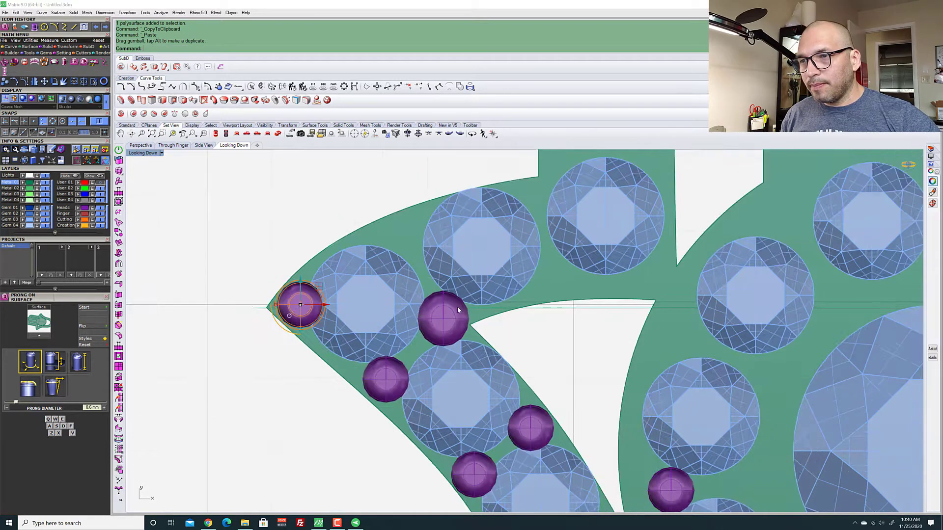
Widen and slightly heighten the three-stone junction prong, then nudge it toward the left corner stone
{"action": "scroll", "coordinate": [457, 306], "scroll_direction": "up", "scroll_amount": 5}
{"action": "left_click", "coordinate": [459, 335]}
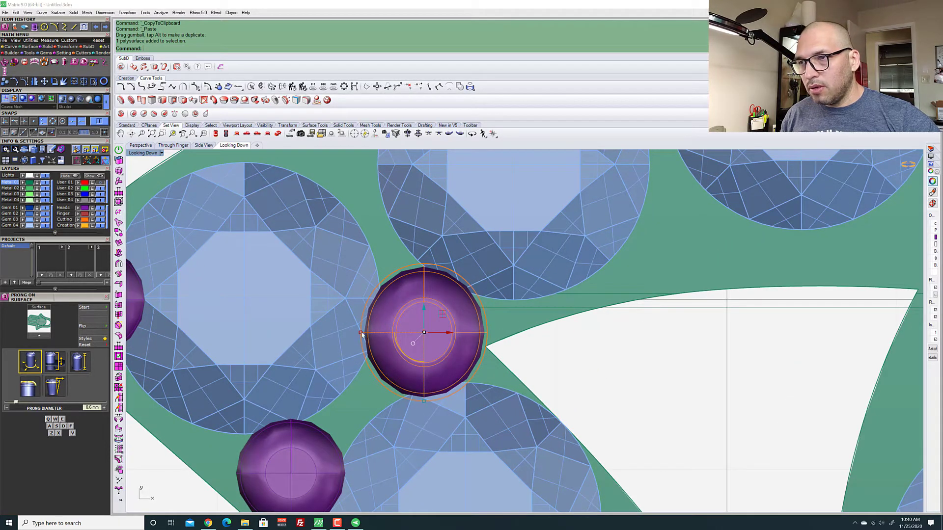
{"action": "left_click_drag", "start_coordinate": [361, 334], "coordinate": [358, 332]}
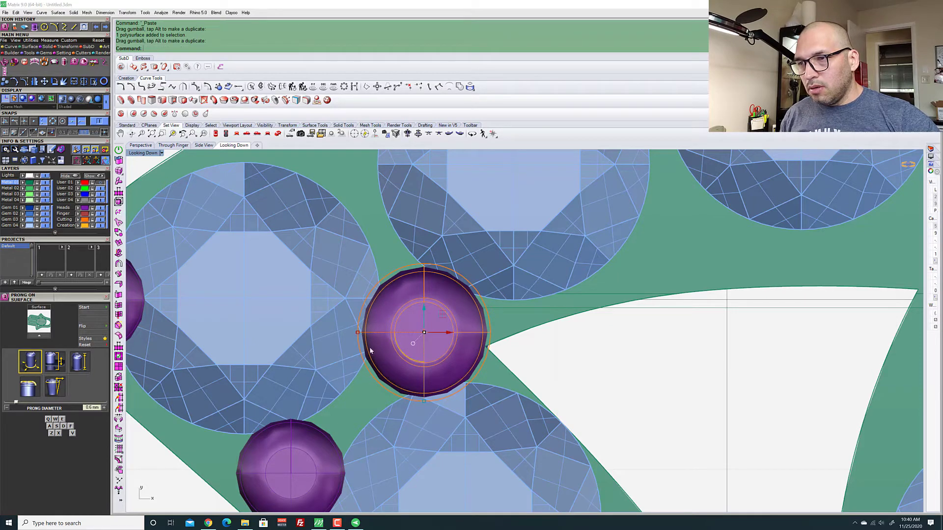
{"action": "left_click_drag", "start_coordinate": [424, 402], "coordinate": [424, 403]}
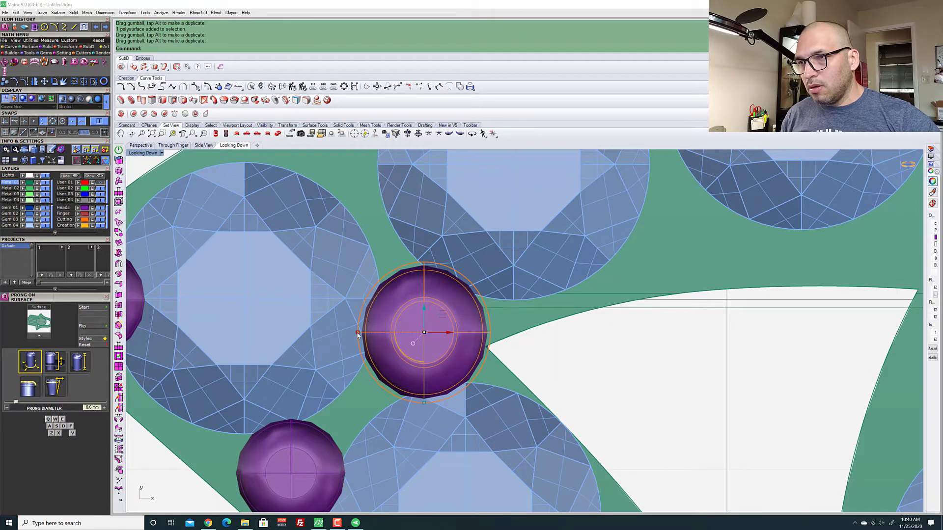
{"action": "left_click_drag", "start_coordinate": [357, 333], "coordinate": [357, 334]}
{"action": "left_click_drag", "start_coordinate": [448, 333], "coordinate": [445, 334]}
{"action": "scroll", "coordinate": [465, 370], "scroll_direction": "down", "scroll_amount": 5}
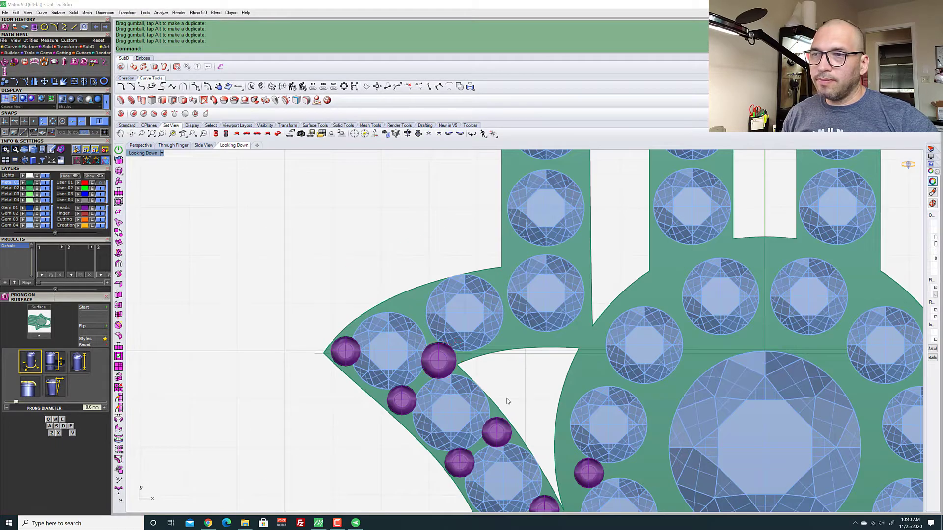
{"action": "scroll", "coordinate": [439, 366], "scroll_direction": "up", "scroll_amount": 4}
{"action": "scroll", "coordinate": [423, 404], "scroll_direction": "down", "scroll_amount": 4}
Copy the tip prong and place the duplicate on the upper edge between the corner stone and its neighbour
{"action": "scroll", "coordinate": [340, 405], "scroll_direction": "up", "scroll_amount": 5}
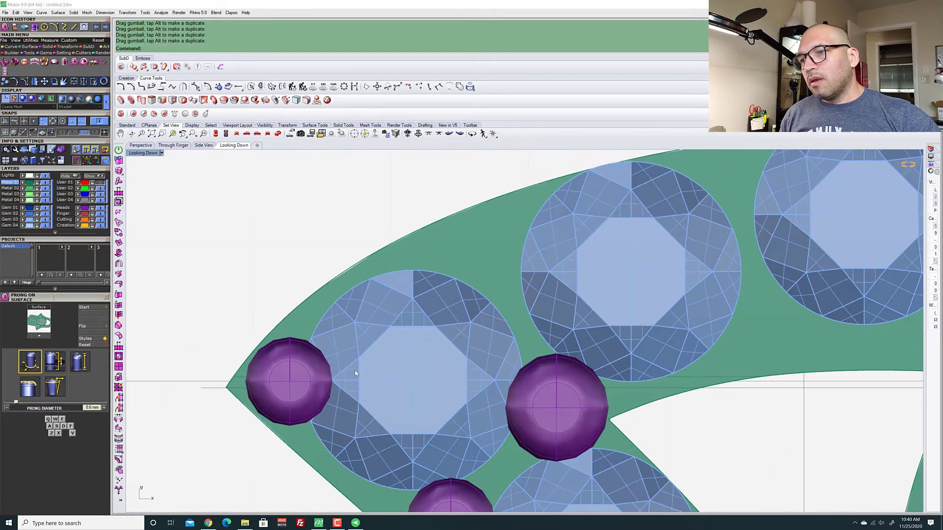
{"action": "left_click", "coordinate": [315, 369]}
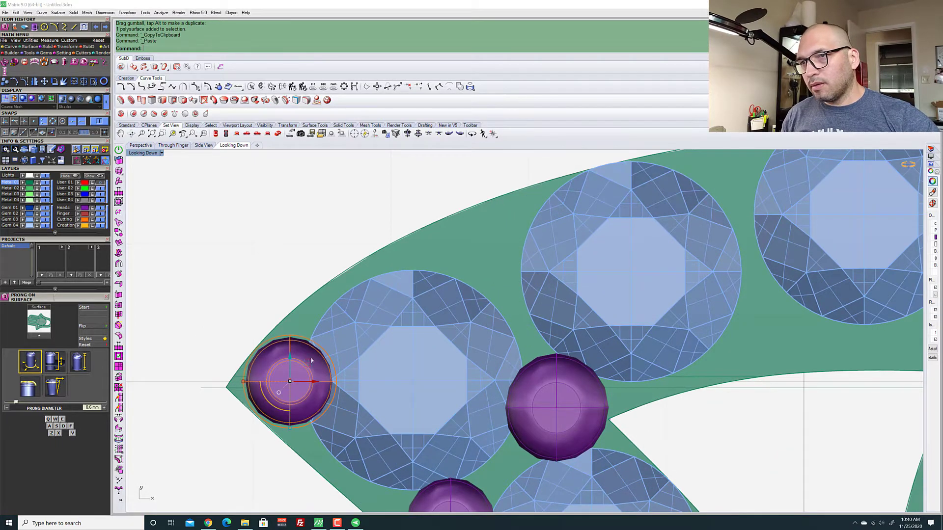
{"action": "left_click_drag", "start_coordinate": [311, 361], "coordinate": [482, 243]}
{"action": "scroll", "coordinate": [480, 276], "scroll_direction": "up", "scroll_amount": 5}
{"action": "scroll", "coordinate": [301, 290], "scroll_direction": "down", "scroll_amount": 8}
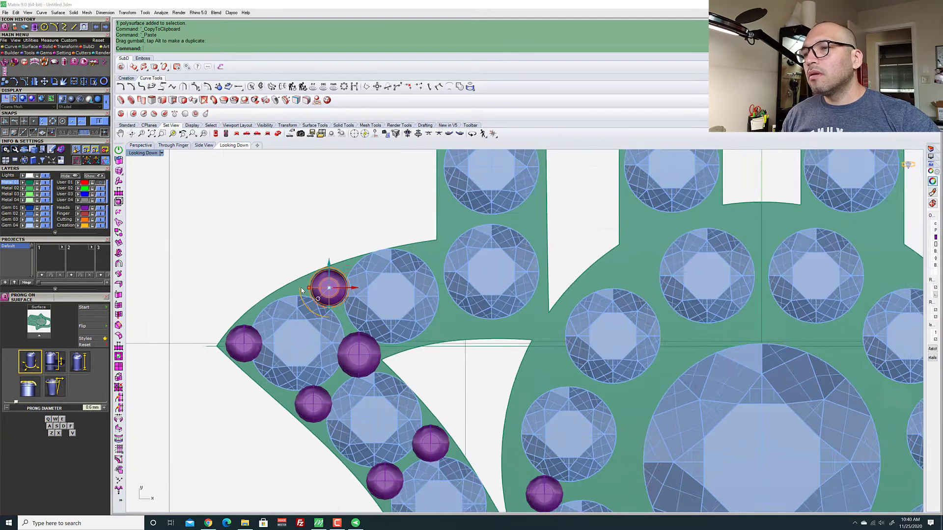
Duplicate the upper-edge prong and place the copy in the next gap, where the curved edge meets the vertical column
{"action": "scroll", "coordinate": [302, 290], "scroll_direction": "down", "scroll_amount": 2}
{"action": "key", "text": "ctrl+c"}
{"action": "key", "text": "ctrl+v"}
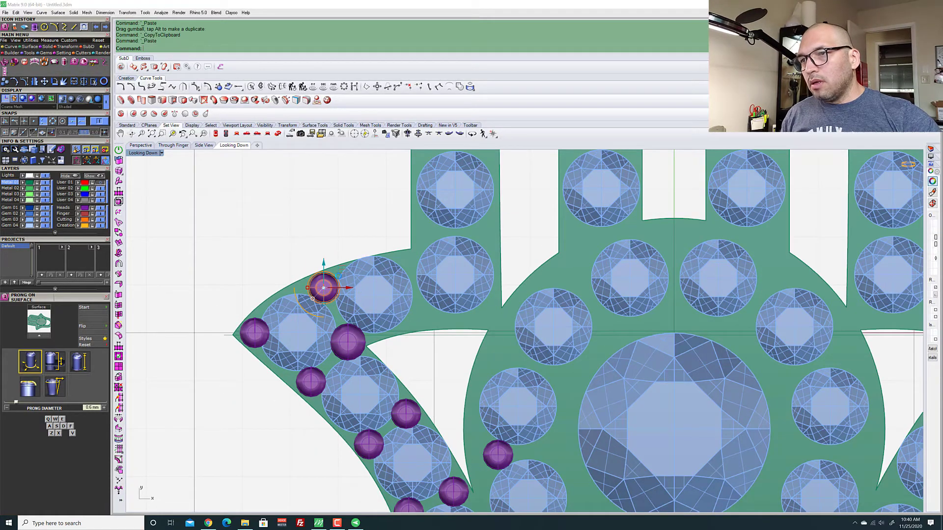
{"action": "scroll", "coordinate": [434, 236], "scroll_direction": "up", "scroll_amount": 12}
{"action": "left_click_drag", "start_coordinate": [341, 270], "coordinate": [403, 282]}
{"action": "scroll", "coordinate": [404, 282], "scroll_direction": "down", "scroll_amount": 5}
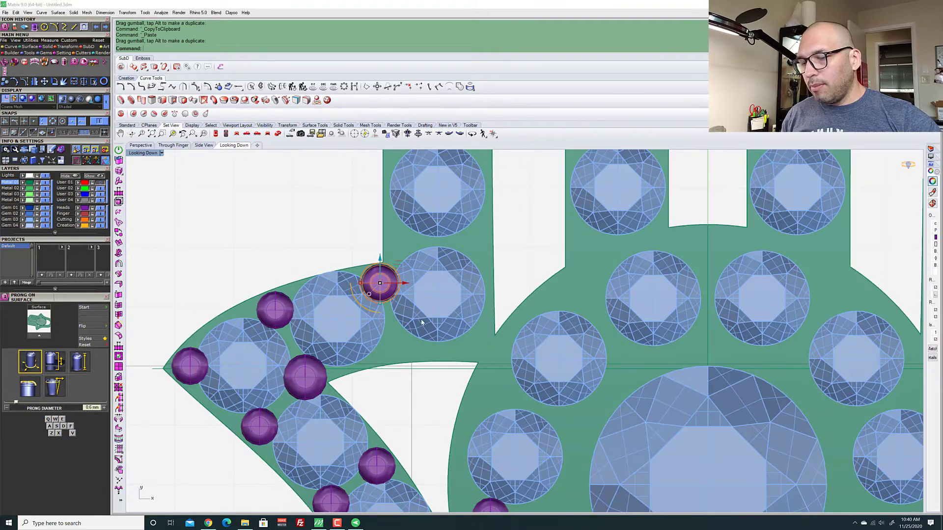
Duplicate the curved-edge prong and place the copy above the side cutout, between the left finger's bottom stone and its neighbour
{"action": "scroll", "coordinate": [383, 338], "scroll_direction": "up", "scroll_amount": 4}
{"action": "key", "text": "ctrl+c"}
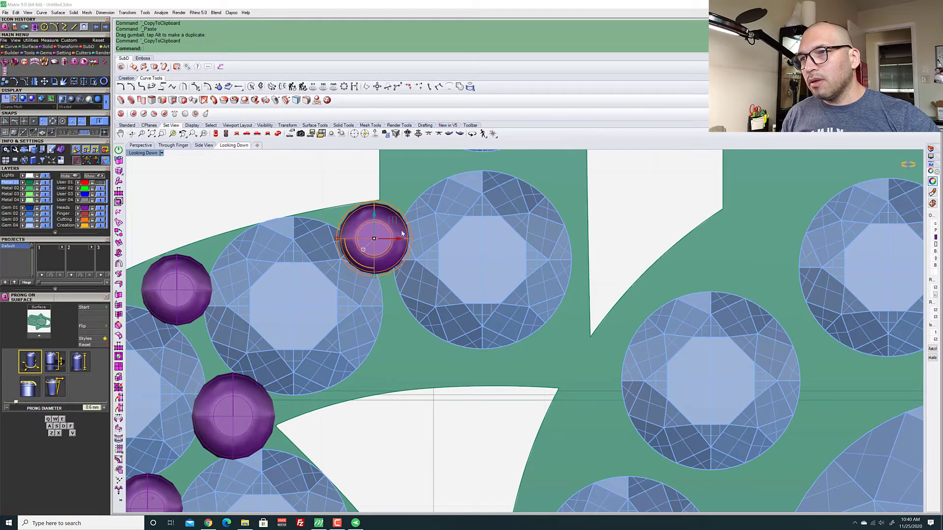
{"action": "key", "text": "ctrl+v"}
{"action": "left_click_drag", "start_coordinate": [391, 219], "coordinate": [423, 334]}
{"action": "scroll", "coordinate": [423, 333], "scroll_direction": "down", "scroll_amount": 5}
Copy the prong above the cutout and place the duplicate at the lower inner side of the left finger's bottom stone
{"action": "scroll", "coordinate": [412, 344], "scroll_direction": "up", "scroll_amount": 5}
{"action": "key", "text": "ctrl+c"}
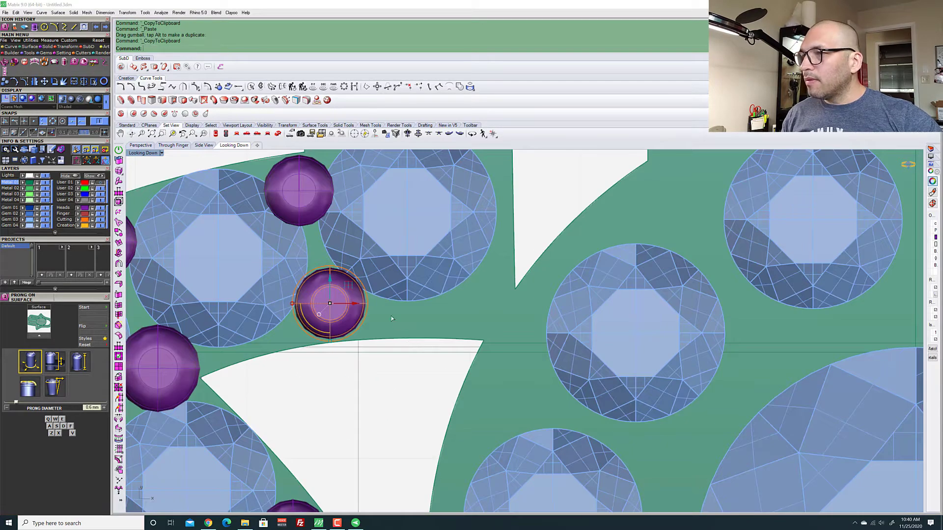
{"action": "key", "text": "ctrl+v"}
{"action": "left_click_drag", "start_coordinate": [344, 287], "coordinate": [492, 286]}
{"action": "scroll", "coordinate": [463, 306], "scroll_direction": "down", "scroll_amount": 5}
Duplicate that inner prong and place the copy on the finger's inner edge between its two lowest stones
{"action": "scroll", "coordinate": [481, 361], "scroll_direction": "up", "scroll_amount": 4}
{"action": "key", "text": "ctrl+c"}
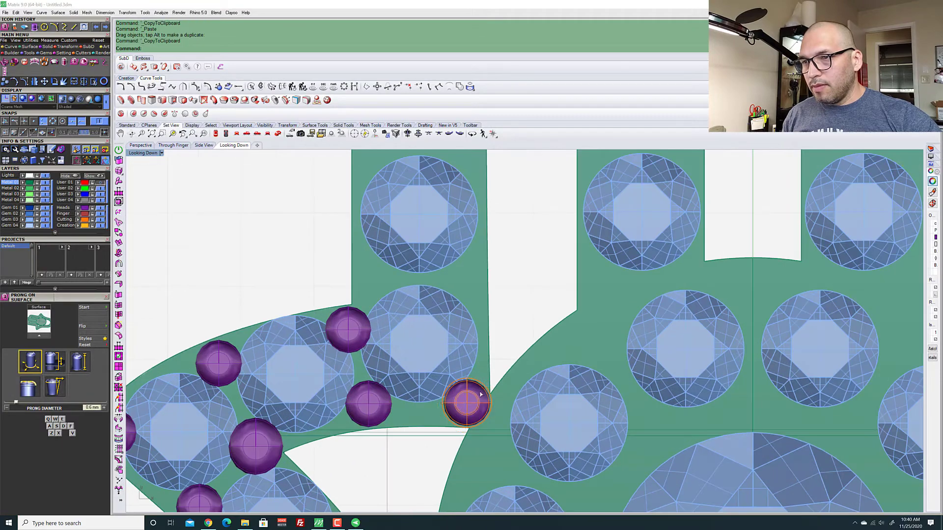
{"action": "key", "text": "ctrl+v"}
{"action": "left_click_drag", "start_coordinate": [486, 394], "coordinate": [480, 264]}
{"action": "scroll", "coordinate": [481, 267], "scroll_direction": "up", "scroll_amount": 4}
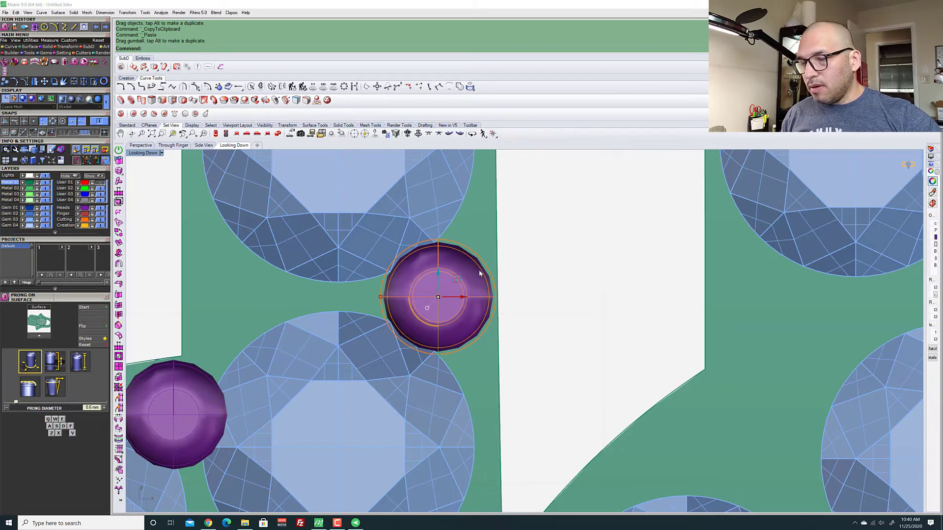
Mirror the inner-edge prong across the left finger's vertical centreline and group it with its mirrored copy
{"action": "type", "text": "Mirror"}
{"action": "key", "text": "Return"}
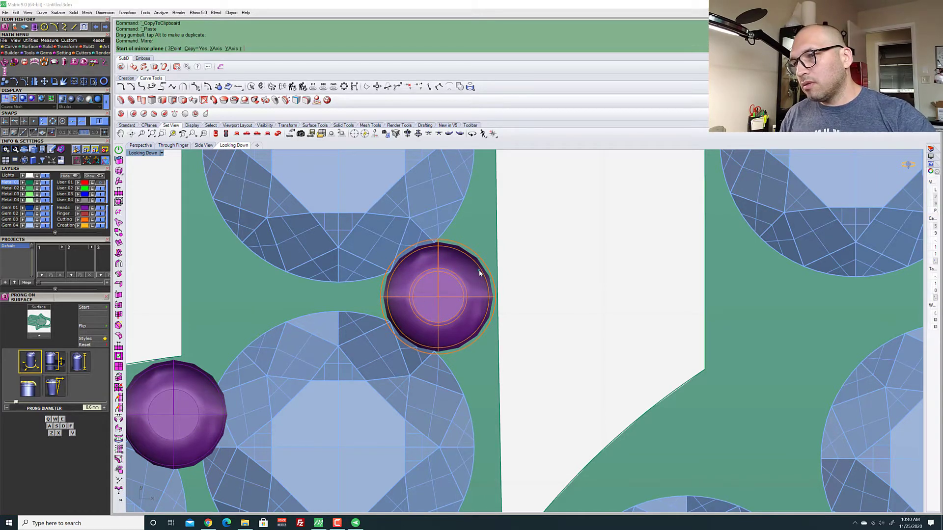
{"action": "left_click", "coordinate": [339, 308]}
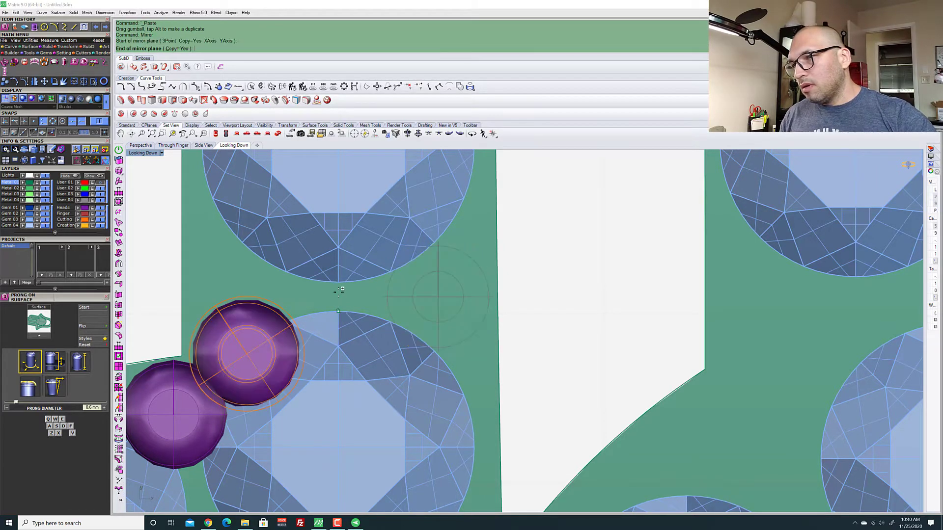
{"action": "left_click", "coordinate": [343, 278]}
{"action": "left_click", "coordinate": [259, 310], "text": "shift"}
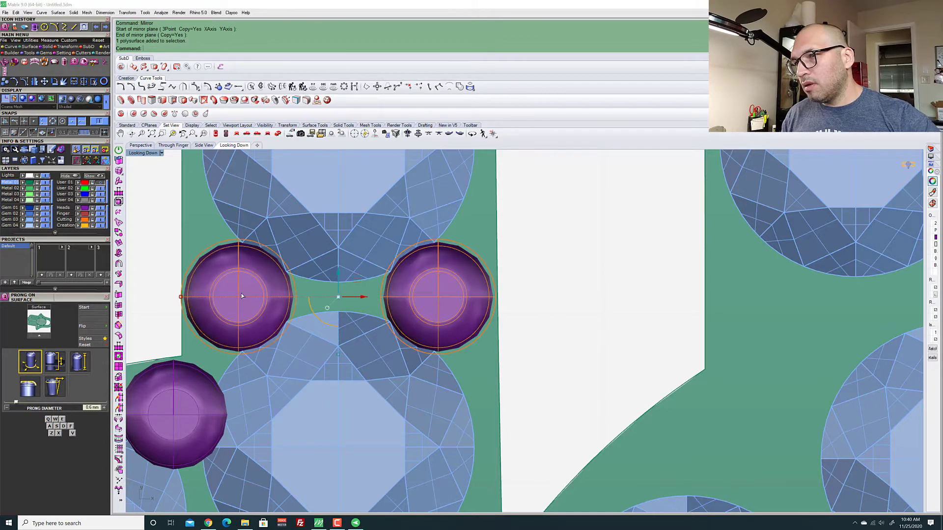
{"action": "scroll", "coordinate": [261, 314], "scroll_direction": "down", "scroll_amount": 5}
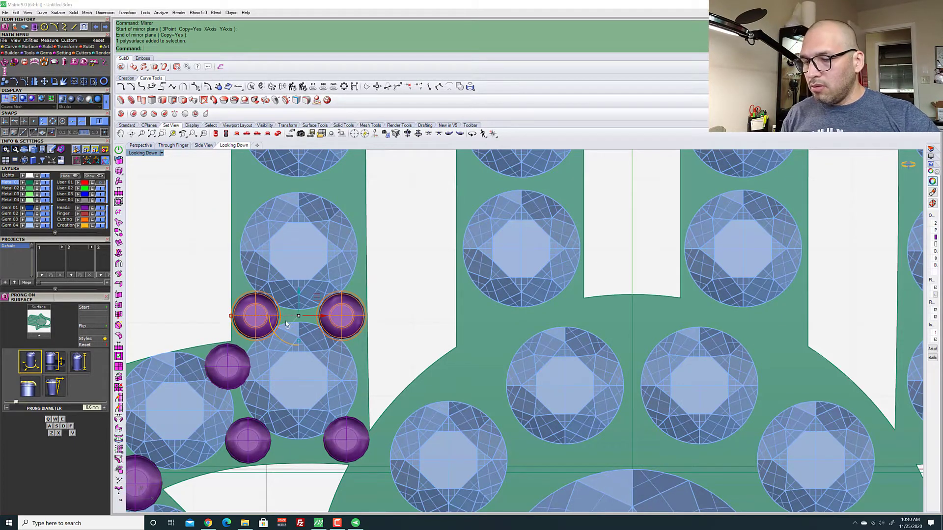
{"action": "key", "text": "Return"}
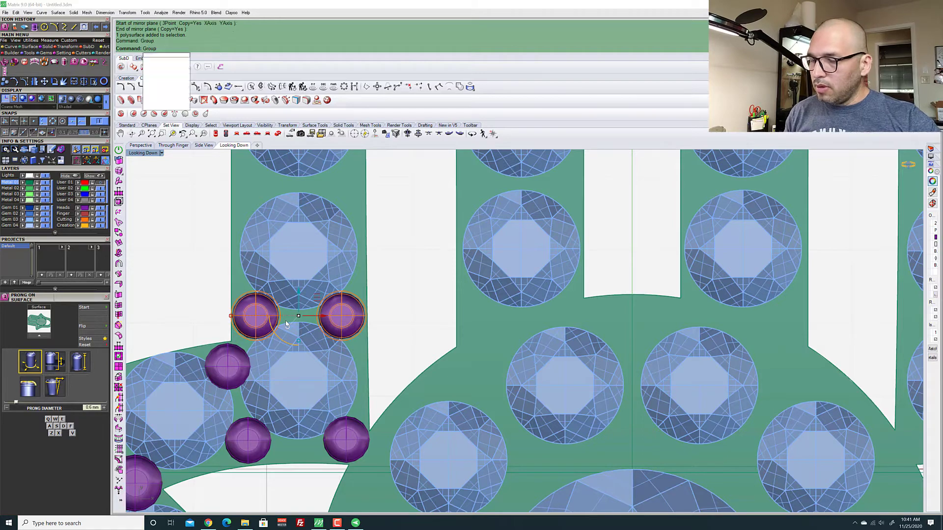
Duplicate the grouped prong pair and move the copy up into the gap between the left finger's second and third stones
{"action": "key", "text": "ctrl+c"}
{"action": "key", "text": "ctrl+v"}
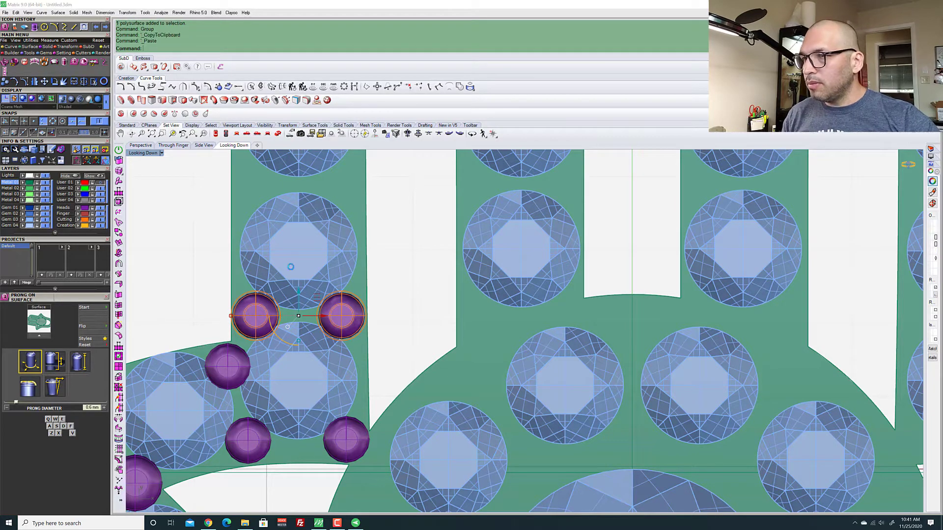
{"action": "scroll", "coordinate": [285, 301], "scroll_direction": "down", "scroll_amount": 3}
{"action": "left_click_drag", "start_coordinate": [317, 370], "coordinate": [315, 267]}
{"action": "scroll", "coordinate": [320, 289], "scroll_direction": "up", "scroll_amount": 5}
{"action": "scroll", "coordinate": [318, 401], "scroll_direction": "down", "scroll_amount": 4}
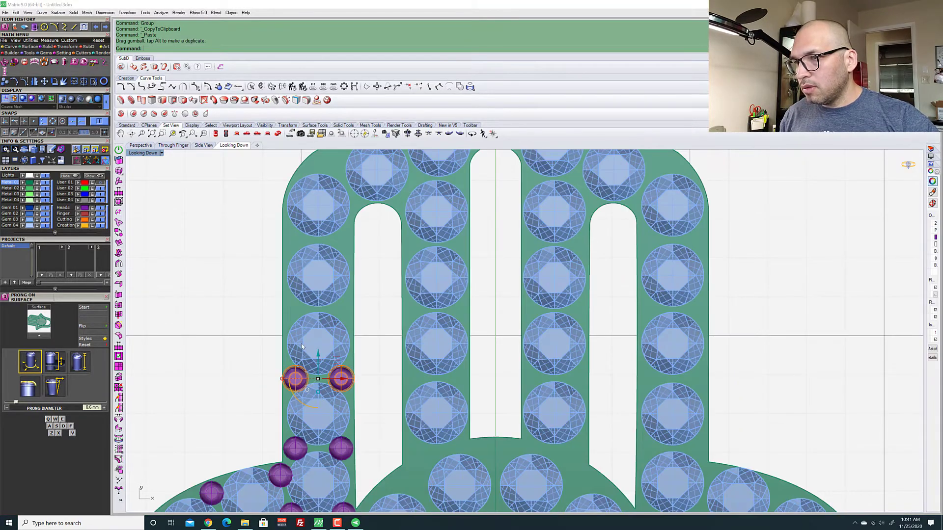
Copy the prong pair again and place the duplicate between the left finger's third and fourth stones from the palm
{"action": "key", "text": "ctrl+c"}
{"action": "key", "text": "ctrl+v"}
{"action": "scroll", "coordinate": [304, 284], "scroll_direction": "up", "scroll_amount": 5}
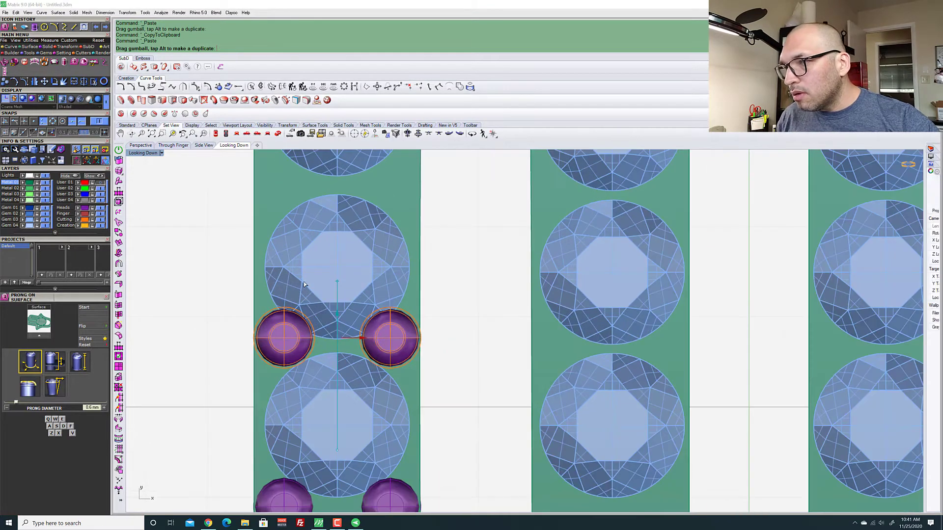
{"action": "left_click_drag", "start_coordinate": [303, 284], "coordinate": [302, 290]}
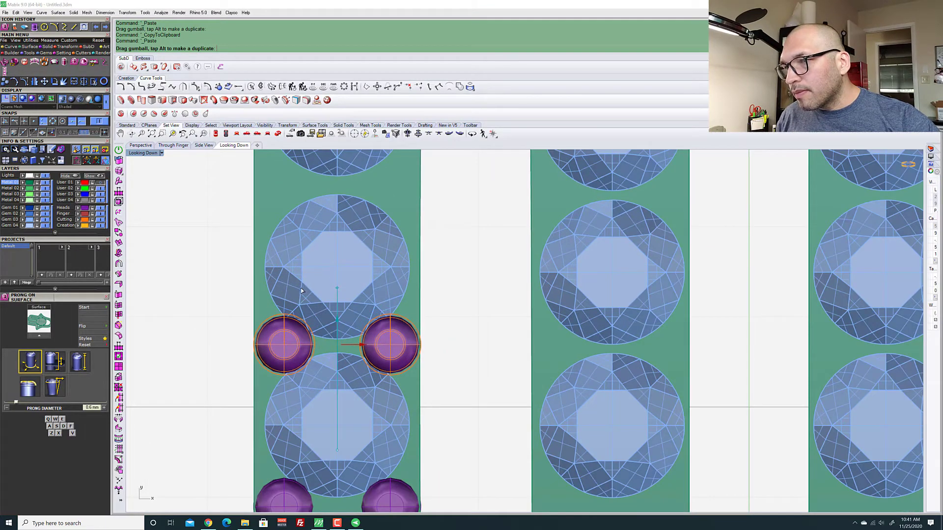
Duplicate the latest prong pair and position the copy in the gap just below the left finger's top side stone
{"action": "key", "text": "ctrl+c"}
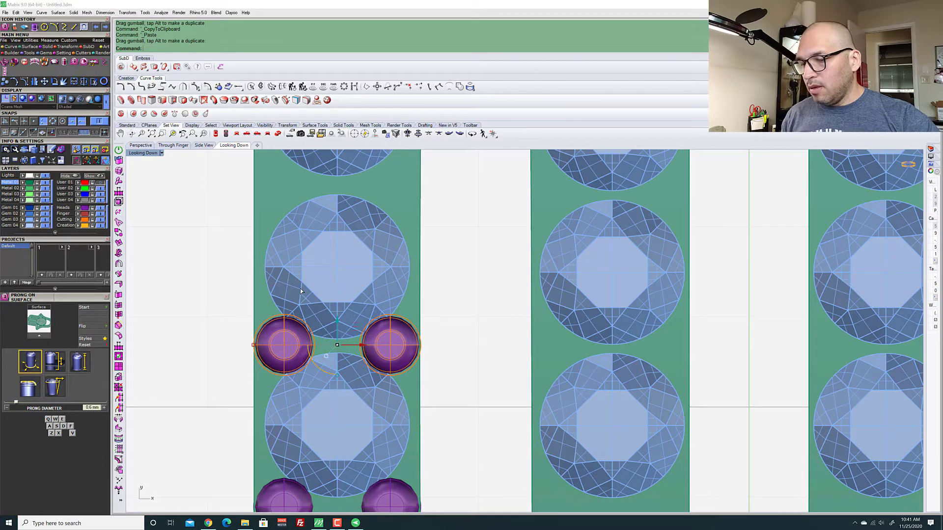
{"action": "scroll", "coordinate": [319, 357], "scroll_direction": "down", "scroll_amount": 5}
{"action": "key", "text": "ctrl+v"}
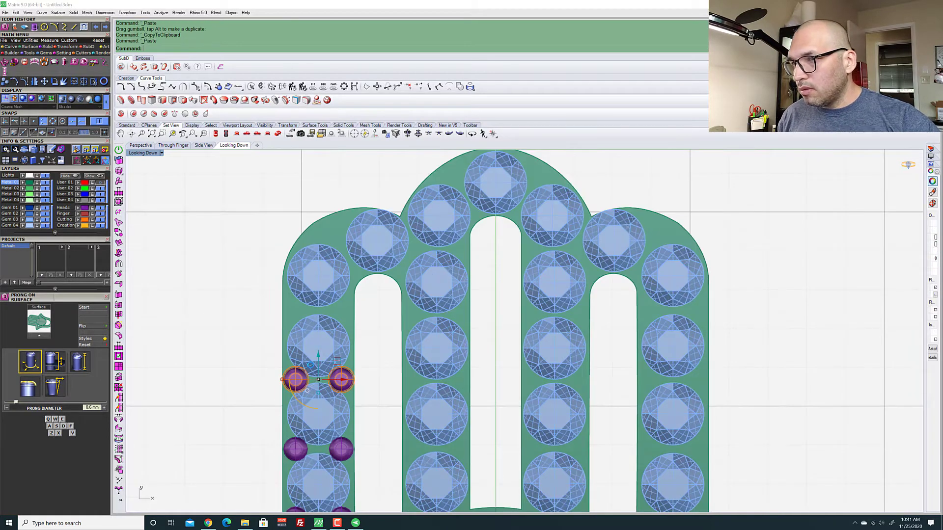
{"action": "scroll", "coordinate": [322, 349], "scroll_direction": "up", "scroll_amount": 5}
{"action": "scroll", "coordinate": [321, 273], "scroll_direction": "up", "scroll_amount": 2}
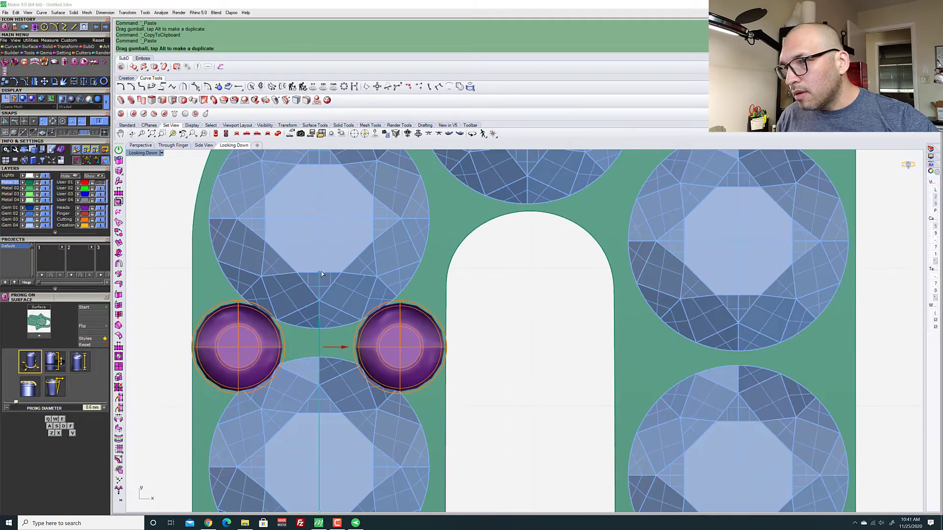
{"action": "left_click_drag", "start_coordinate": [322, 267], "coordinate": [322, 267]}
{"action": "scroll", "coordinate": [334, 275], "scroll_direction": "down", "scroll_amount": 5}
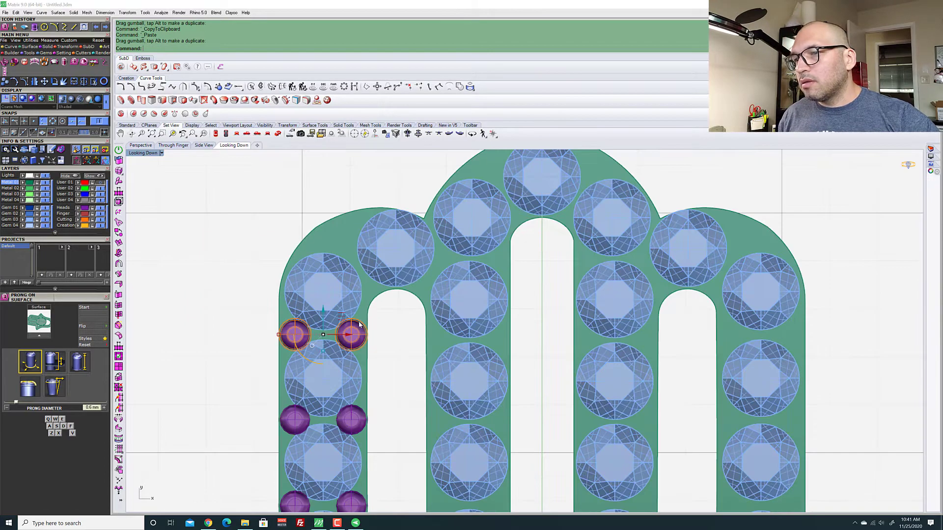
Duplicate the single prong beside the finger's bottom stone and place the copy above the top side stone, inside the curved fingertip
{"action": "scroll", "coordinate": [343, 383], "scroll_direction": "up", "scroll_amount": 2}
{"action": "left_click", "coordinate": [365, 419]}
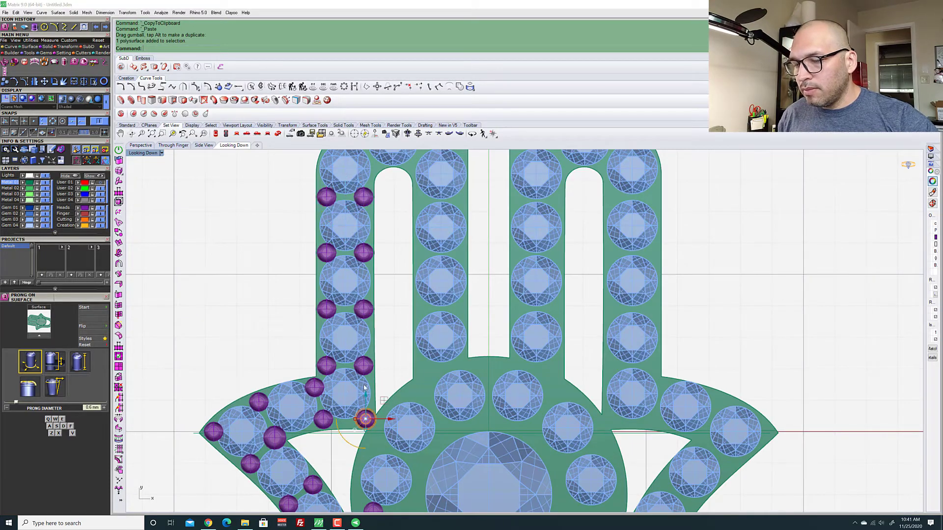
{"action": "scroll", "coordinate": [362, 396], "scroll_direction": "down", "scroll_amount": 5}
{"action": "scroll", "coordinate": [342, 454], "scroll_direction": "up", "scroll_amount": 4}
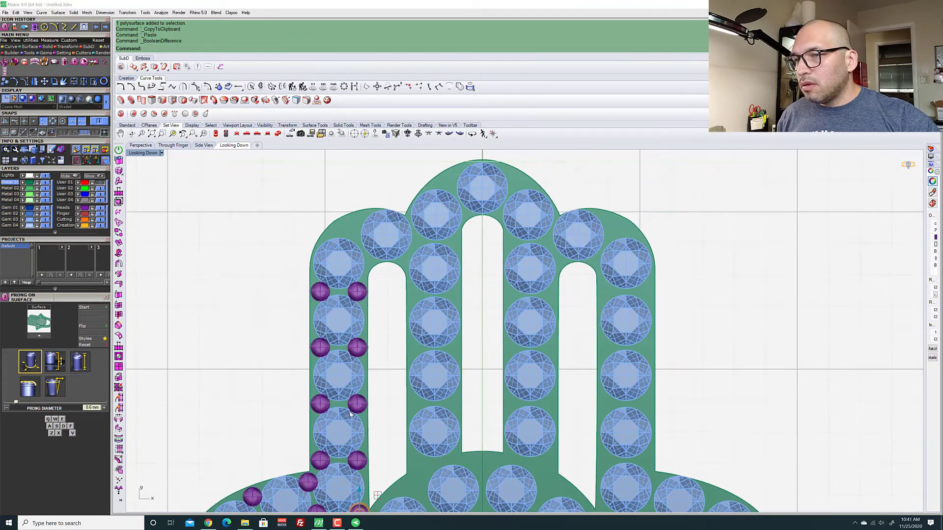
{"action": "scroll", "coordinate": [363, 403], "scroll_direction": "down", "scroll_amount": 4}
{"action": "scroll", "coordinate": [368, 403], "scroll_direction": "up", "scroll_amount": 4}
{"action": "left_click_drag", "start_coordinate": [375, 406], "coordinate": [337, 231]}
{"action": "scroll", "coordinate": [388, 314], "scroll_direction": "down", "scroll_amount": 4}
{"action": "scroll", "coordinate": [364, 251], "scroll_direction": "up", "scroll_amount": 4}
{"action": "scroll", "coordinate": [358, 220], "scroll_direction": "up", "scroll_amount": 5}
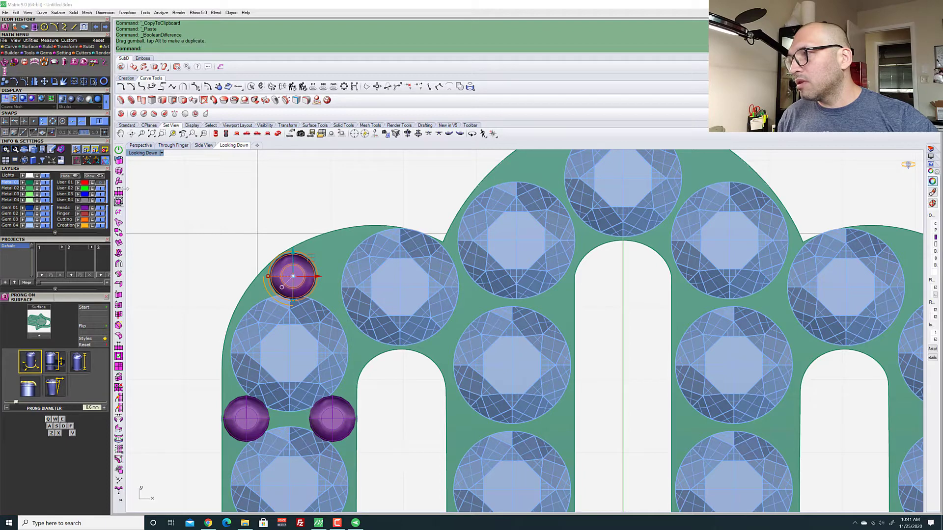
Briefly show the reference photo for comparison, and copy the fingertip prong to the upper outer side of the neighbouring stone
{"action": "left_click", "coordinate": [102, 182]}
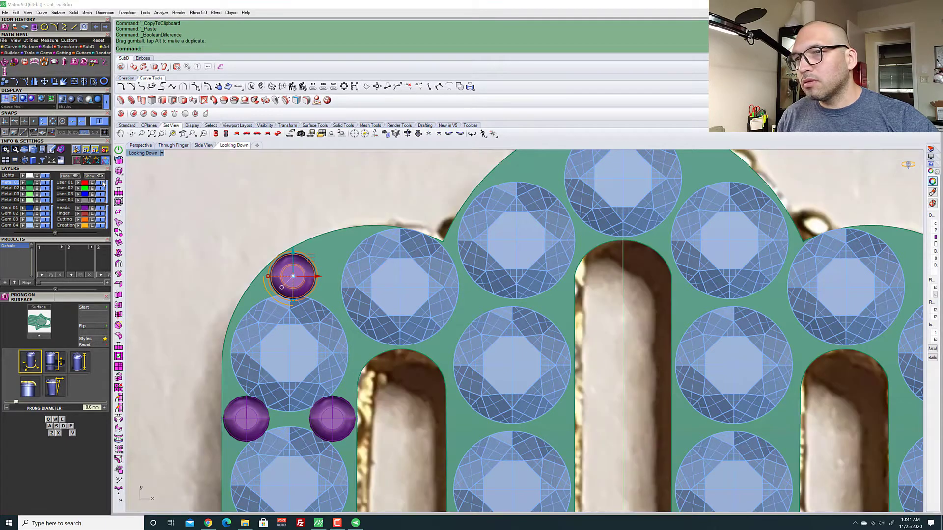
{"action": "left_click", "coordinate": [102, 182]}
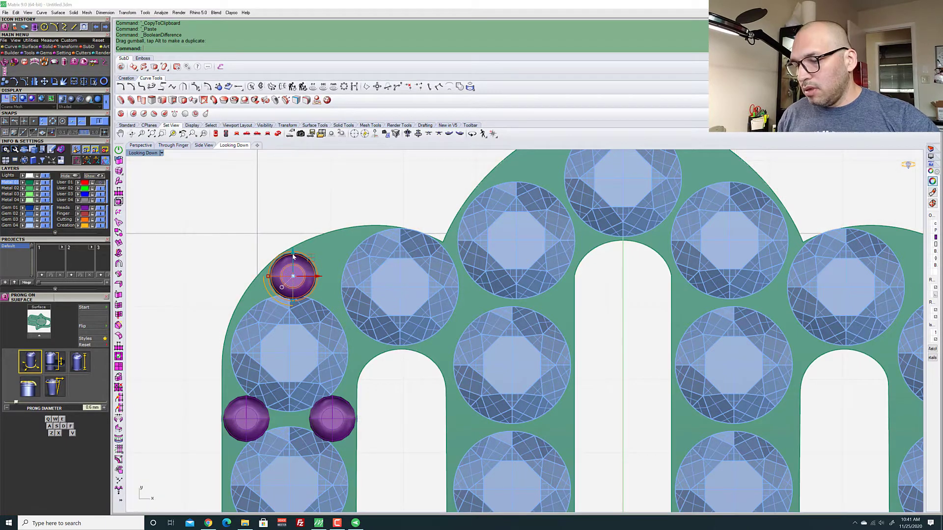
{"action": "scroll", "coordinate": [293, 256], "scroll_direction": "up", "scroll_amount": 1}
{"action": "key", "text": "ctrl+c"}
{"action": "key", "text": "ctrl+v"}
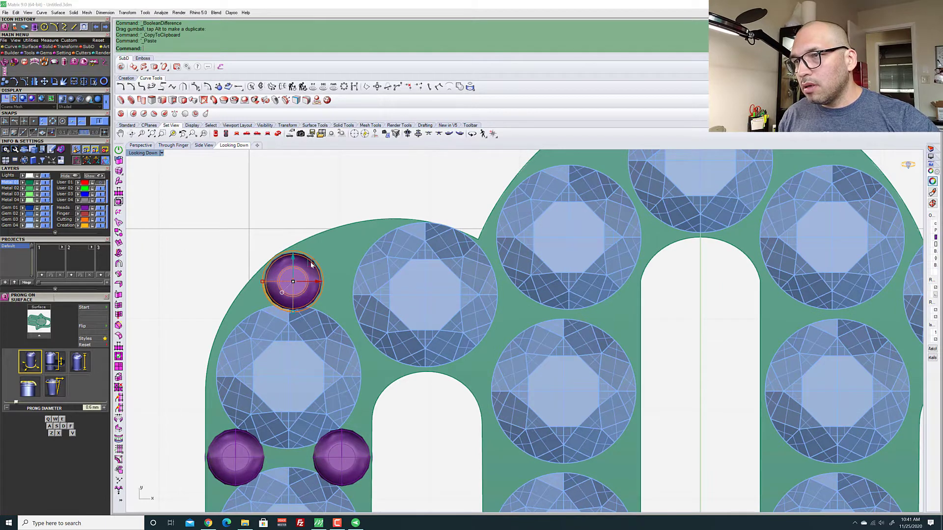
{"action": "left_click_drag", "start_coordinate": [310, 261], "coordinate": [363, 236]}
Nudge the two fingertip prongs so each overlaps its stone and sits inside the curved outer edge
{"action": "scroll", "coordinate": [293, 275], "scroll_direction": "up", "scroll_amount": 2}
{"action": "left_click", "coordinate": [295, 278]}
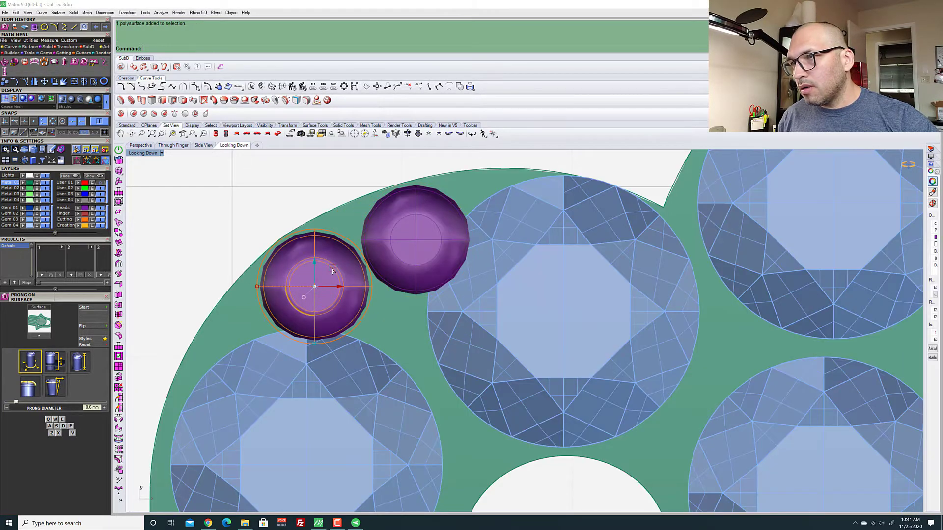
{"action": "left_click_drag", "start_coordinate": [295, 279], "coordinate": [288, 284]}
{"action": "left_click", "coordinate": [401, 250]}
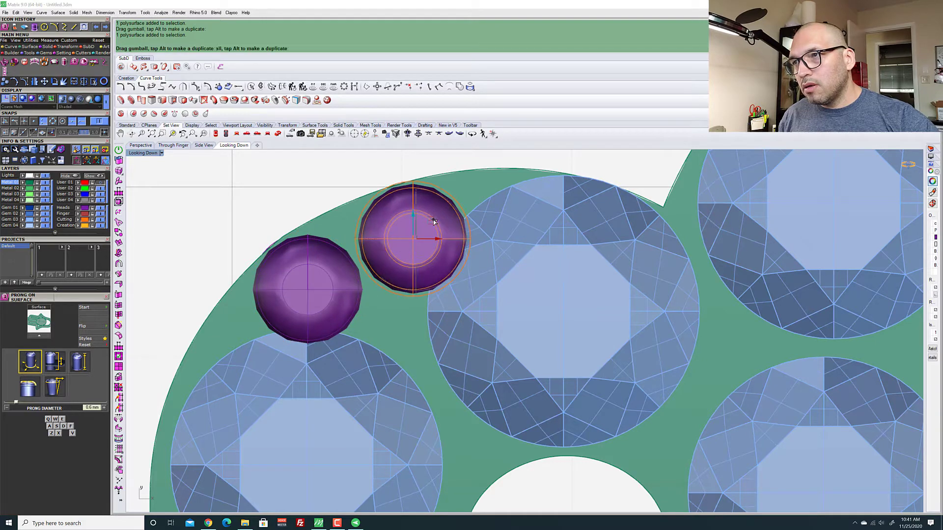
{"action": "left_click_drag", "start_coordinate": [435, 219], "coordinate": [434, 222]}
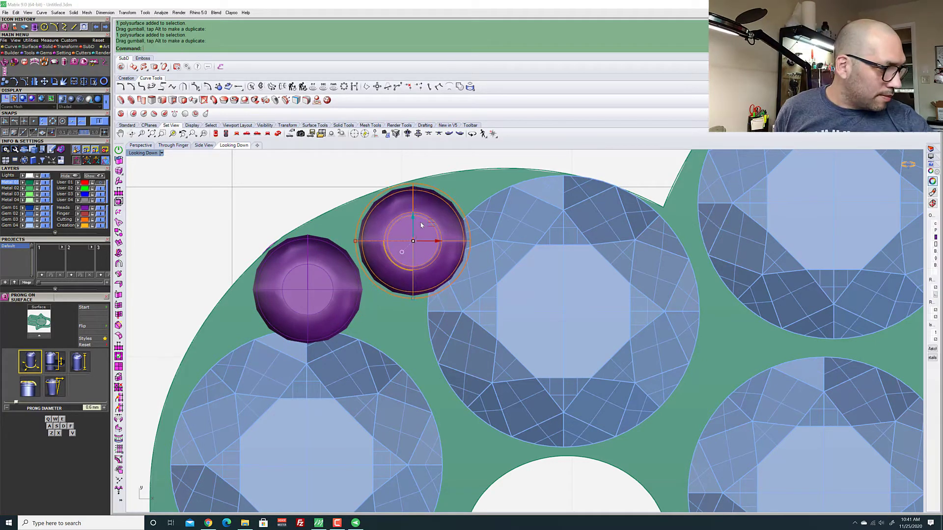
Duplicate the first fingertip prong and place the copy between the two fingertip stones, above the rounded end of the slot
{"action": "scroll", "coordinate": [365, 299], "scroll_direction": "down", "scroll_amount": 3}
{"action": "scroll", "coordinate": [356, 223], "scroll_direction": "up", "scroll_amount": 3}
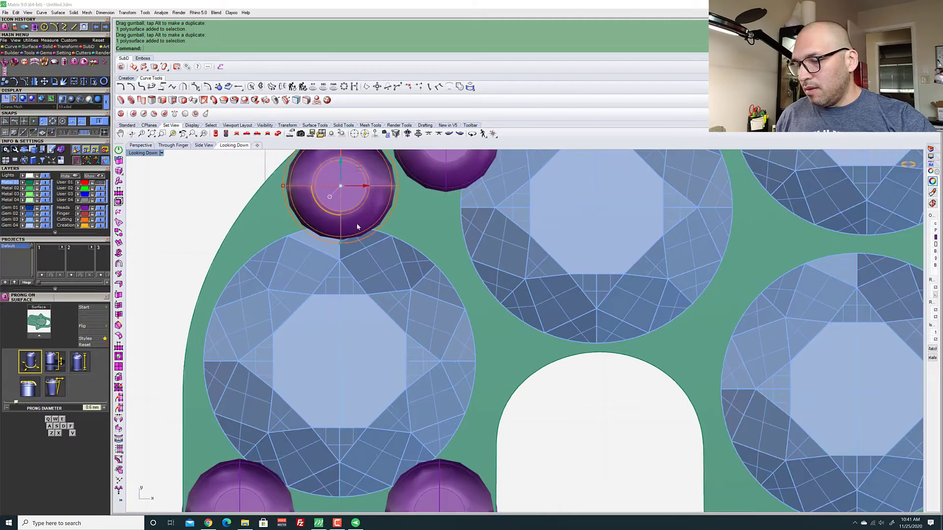
{"action": "key", "text": "ctrl+c"}
{"action": "key", "text": "ctrl+v"}
{"action": "left_click_drag", "start_coordinate": [360, 169], "coordinate": [515, 319]}
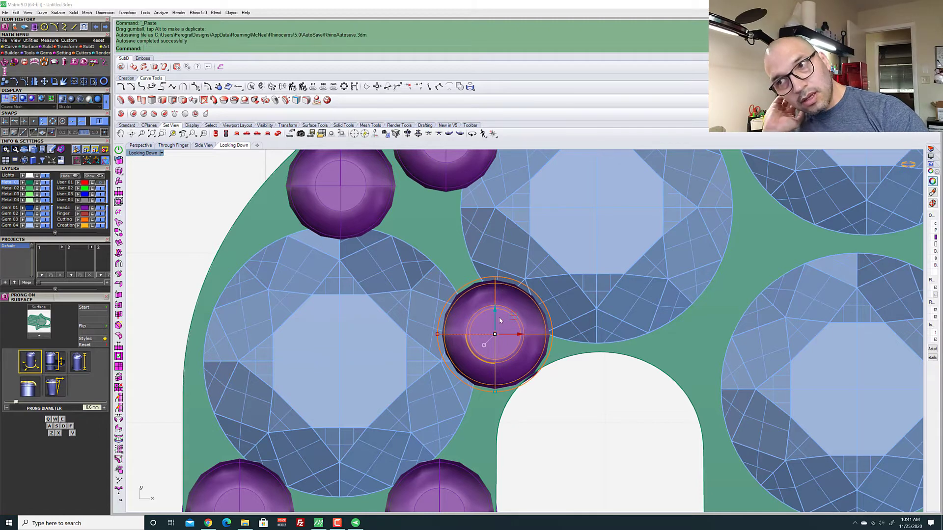
Shift the left finger's top side stone slightly toward the outer edge of the frame
{"action": "left_click", "coordinate": [371, 341]}
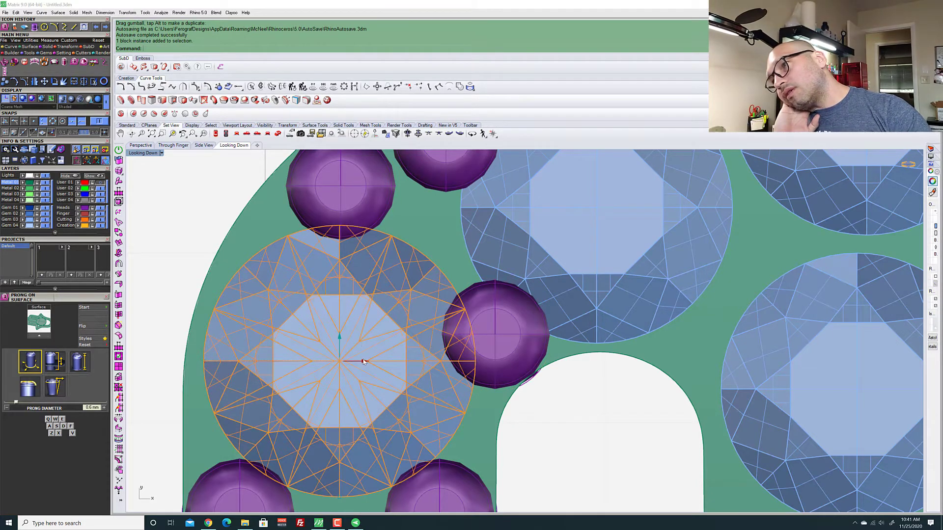
{"action": "left_click_drag", "start_coordinate": [360, 364], "coordinate": [347, 360]}
{"action": "scroll", "coordinate": [228, 261], "scroll_direction": "down", "scroll_amount": 5}
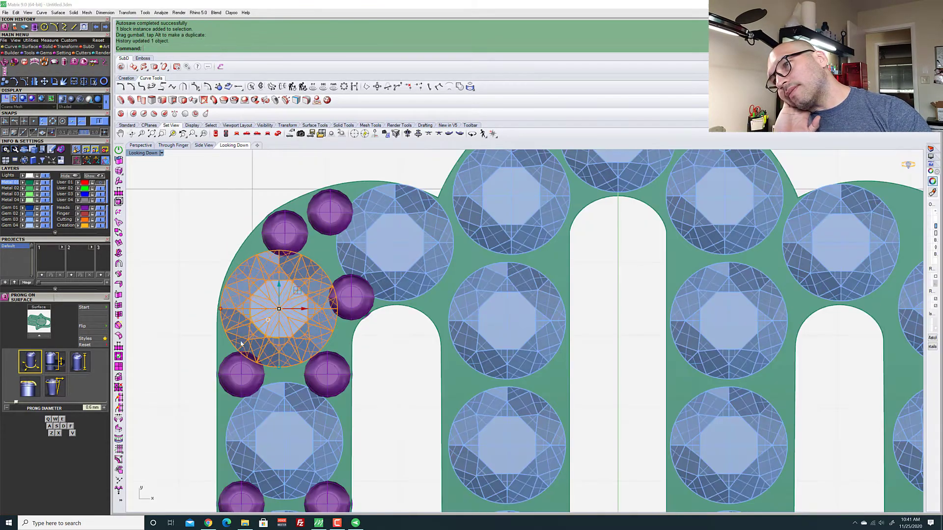
Examine the prong placement around the left fingertip's stones and the prong pair below them
{"action": "scroll", "coordinate": [243, 392], "scroll_direction": "up", "scroll_amount": 5}
{"action": "left_click", "coordinate": [243, 392]}
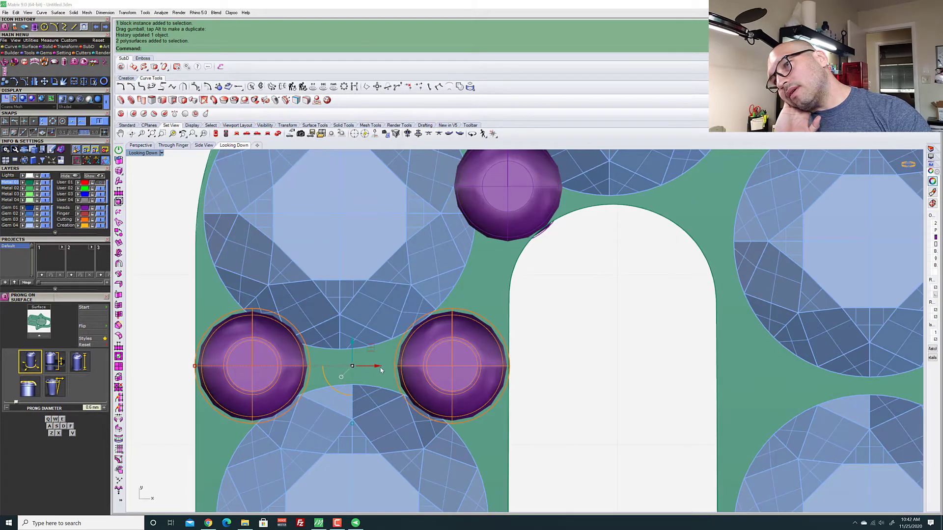
{"action": "scroll", "coordinate": [299, 364], "scroll_direction": "down", "scroll_amount": 3}
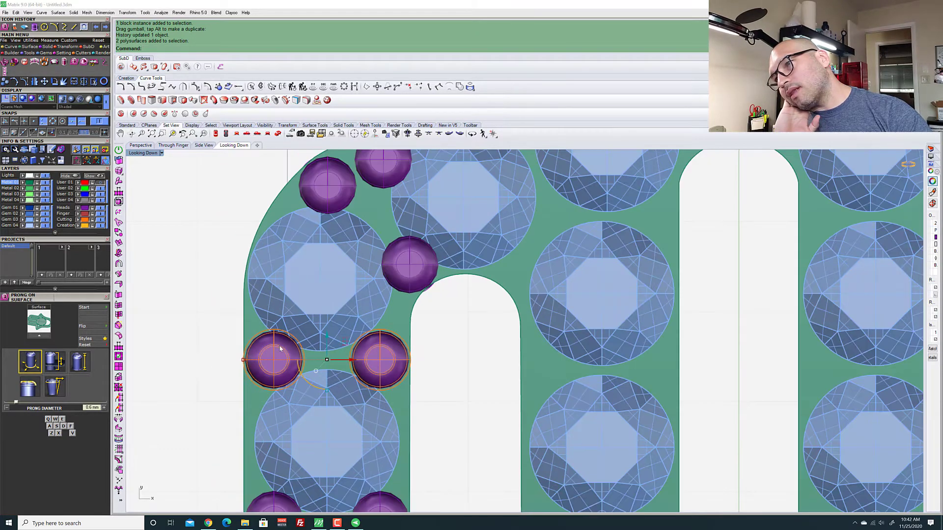
{"action": "key", "text": "Escape"}
{"action": "scroll", "coordinate": [185, 336], "scroll_direction": "down", "scroll_amount": 3}
{"action": "scroll", "coordinate": [310, 363], "scroll_direction": "up", "scroll_amount": 1}
{"action": "scroll", "coordinate": [310, 362], "scroll_direction": "up", "scroll_amount": 2}
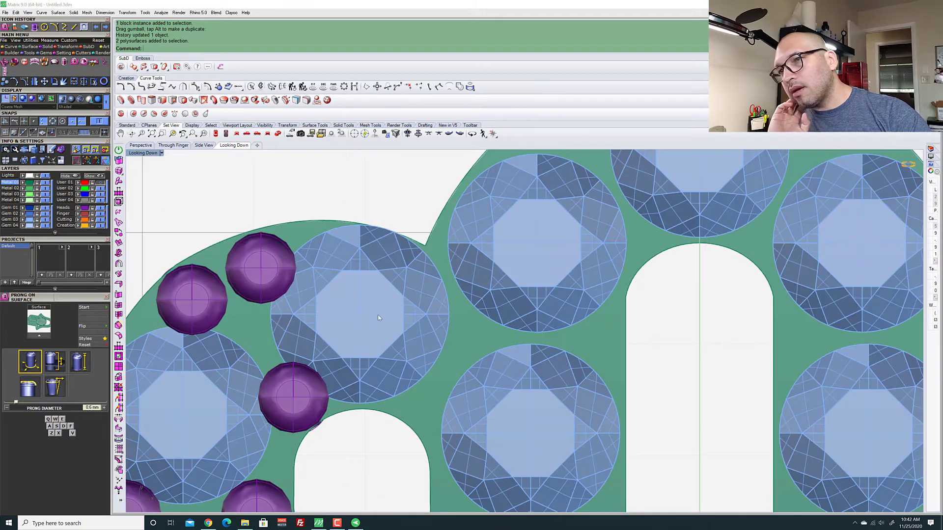
{"action": "scroll", "coordinate": [413, 239], "scroll_direction": "up", "scroll_amount": 2}
{"action": "scroll", "coordinate": [412, 236], "scroll_direction": "down", "scroll_amount": 4}
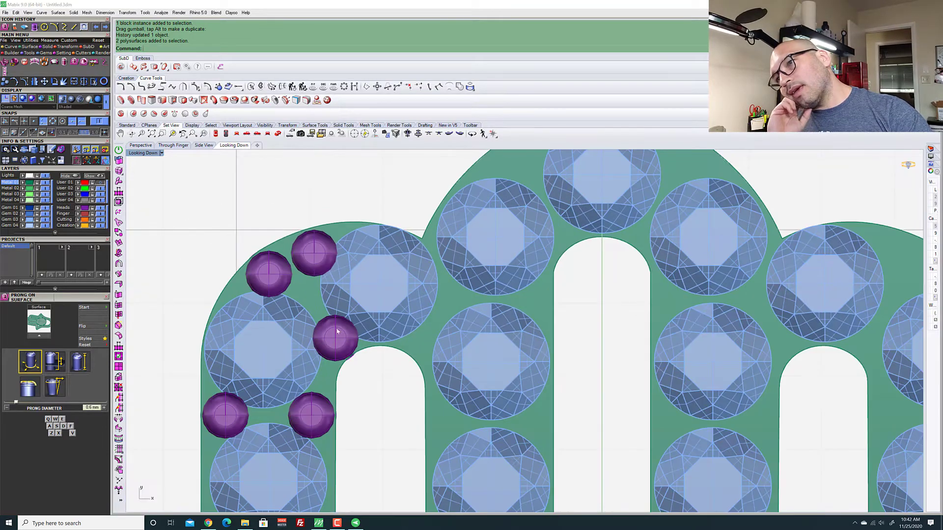
{"action": "scroll", "coordinate": [337, 332], "scroll_direction": "up", "scroll_amount": 3}
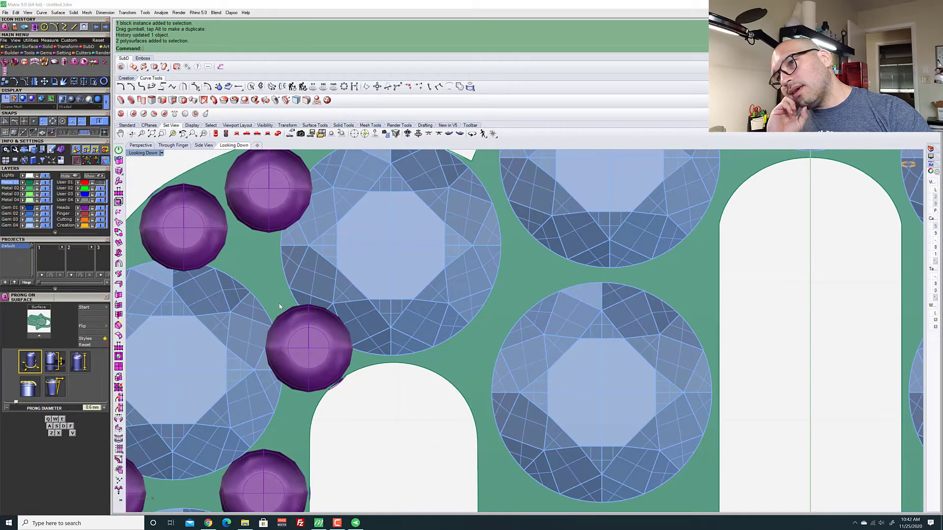
Rotate the prong between the left fingertip's two stones to follow the gap and adjust its position above the slot's rounded end
{"action": "left_click", "coordinate": [321, 367]}
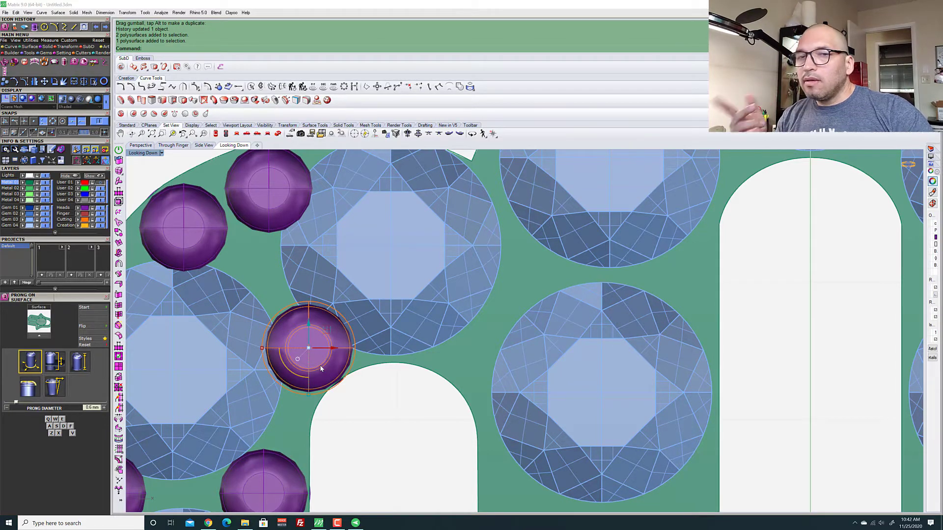
{"action": "scroll", "coordinate": [335, 320], "scroll_direction": "down", "scroll_amount": 3}
{"action": "scroll", "coordinate": [335, 320], "scroll_direction": "up", "scroll_amount": 3}
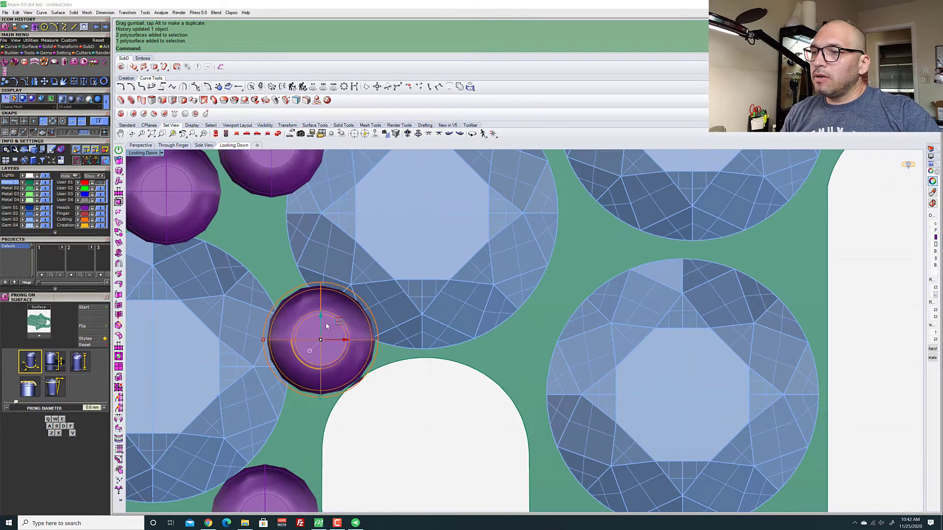
{"action": "scroll", "coordinate": [324, 334], "scroll_direction": "down", "scroll_amount": 2}
{"action": "scroll", "coordinate": [437, 273], "scroll_direction": "up", "scroll_amount": 2}
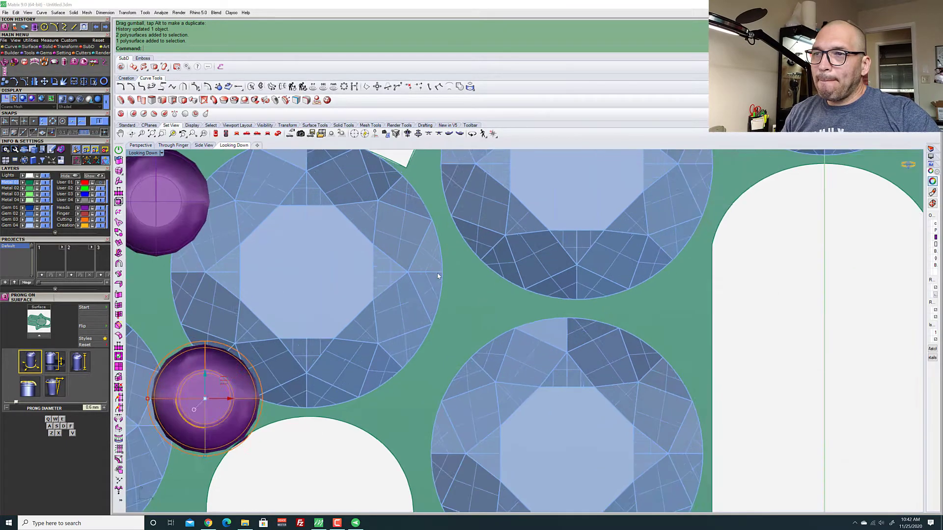
{"action": "scroll", "coordinate": [437, 273], "scroll_direction": "down", "scroll_amount": 4}
{"action": "scroll", "coordinate": [437, 358], "scroll_direction": "up", "scroll_amount": 4}
{"action": "scroll", "coordinate": [401, 339], "scroll_direction": "down", "scroll_amount": 3}
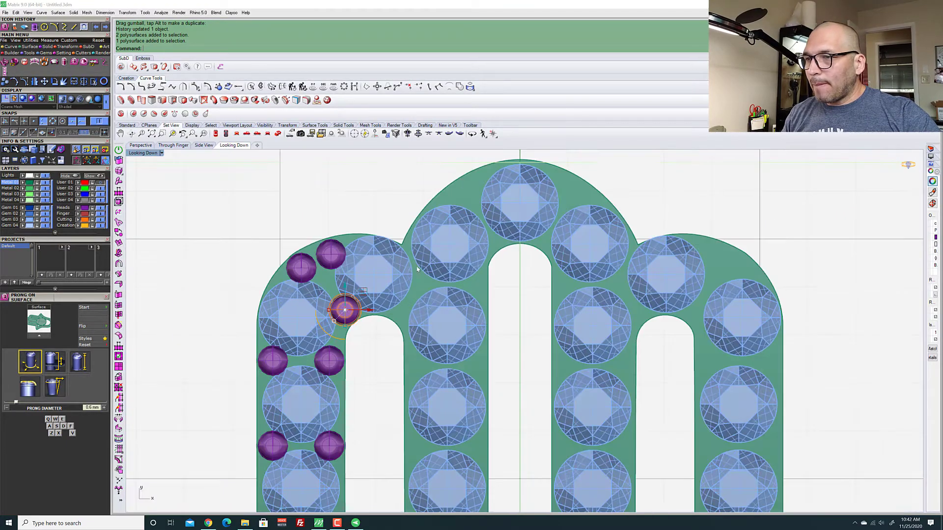
{"action": "scroll", "coordinate": [356, 294], "scroll_direction": "up", "scroll_amount": 2}
{"action": "scroll", "coordinate": [356, 294], "scroll_direction": "up", "scroll_amount": 2}
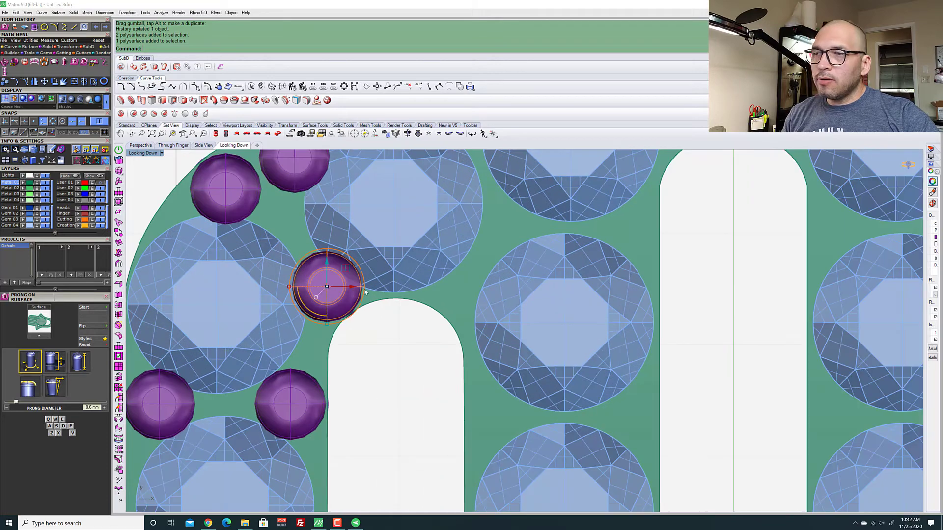
{"action": "scroll", "coordinate": [374, 291], "scroll_direction": "up", "scroll_amount": 2}
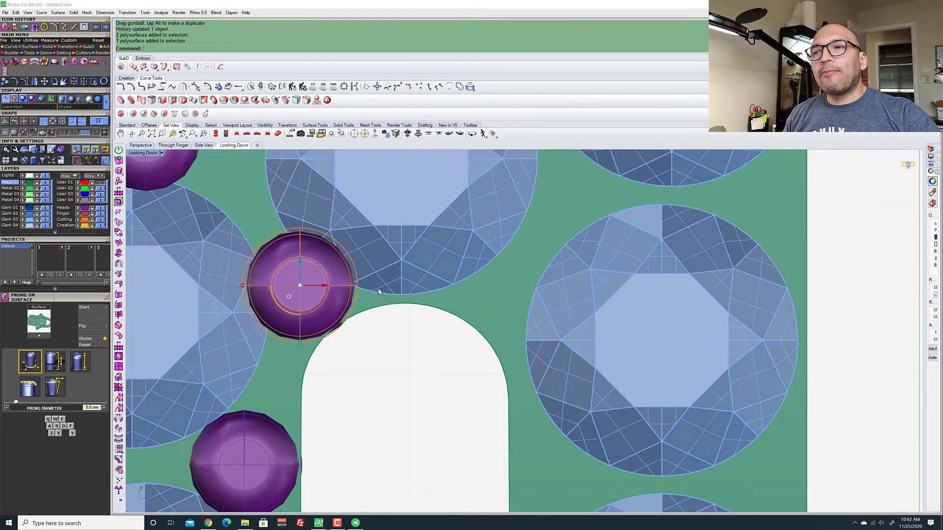
{"action": "scroll", "coordinate": [370, 293], "scroll_direction": "down", "scroll_amount": 3}
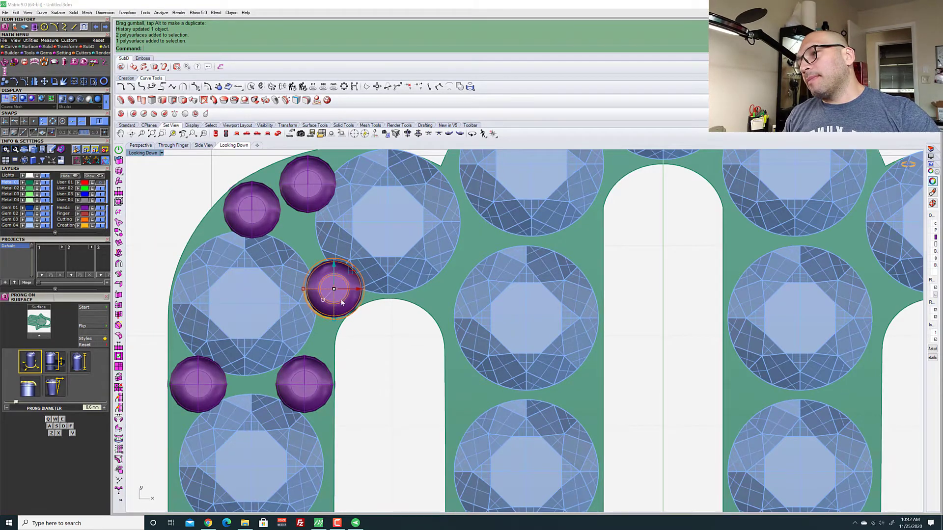
{"action": "scroll", "coordinate": [339, 298], "scroll_direction": "up", "scroll_amount": 3}
{"action": "left_click_drag", "start_coordinate": [305, 295], "coordinate": [333, 298]}
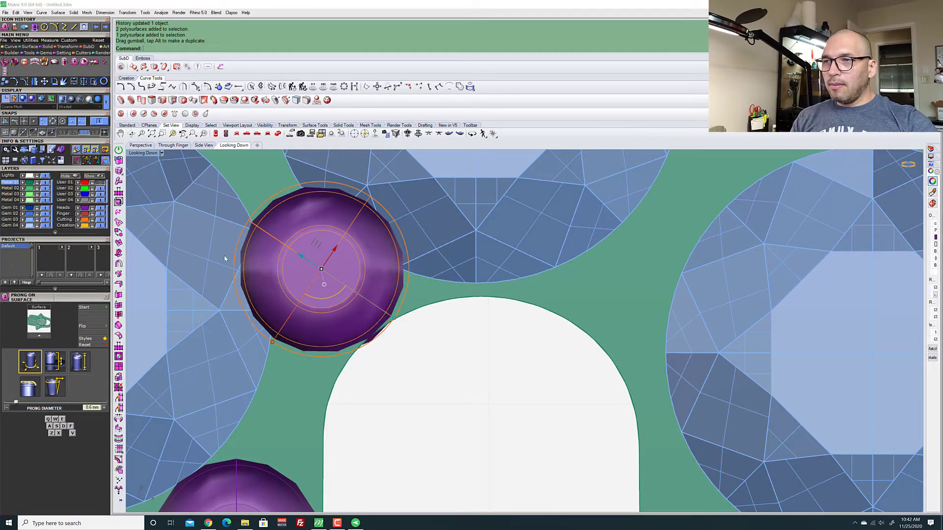
Select the left and right finger slot curves together and turn on their control points
{"action": "left_click", "coordinate": [424, 305]}
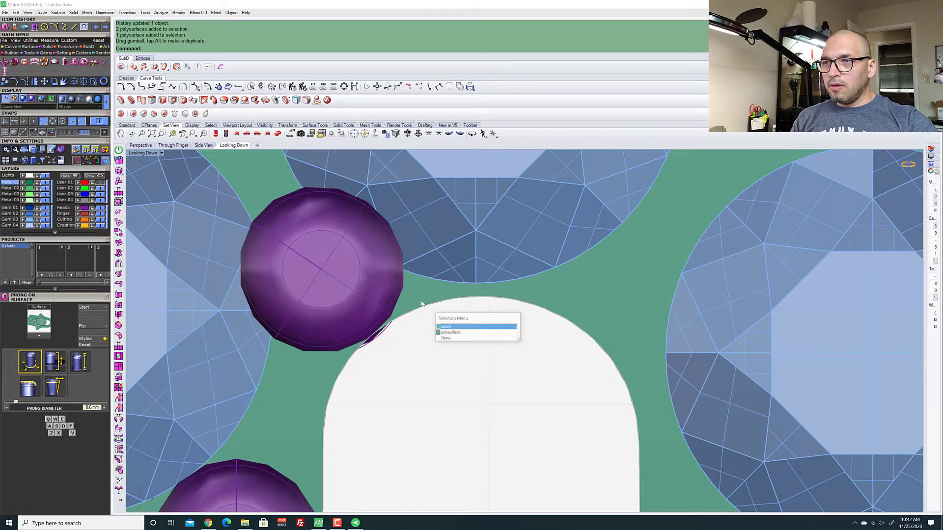
{"action": "left_click", "coordinate": [454, 327]}
{"action": "scroll", "coordinate": [453, 326], "scroll_direction": "down", "scroll_amount": 6}
{"action": "scroll", "coordinate": [348, 273], "scroll_direction": "up", "scroll_amount": 2}
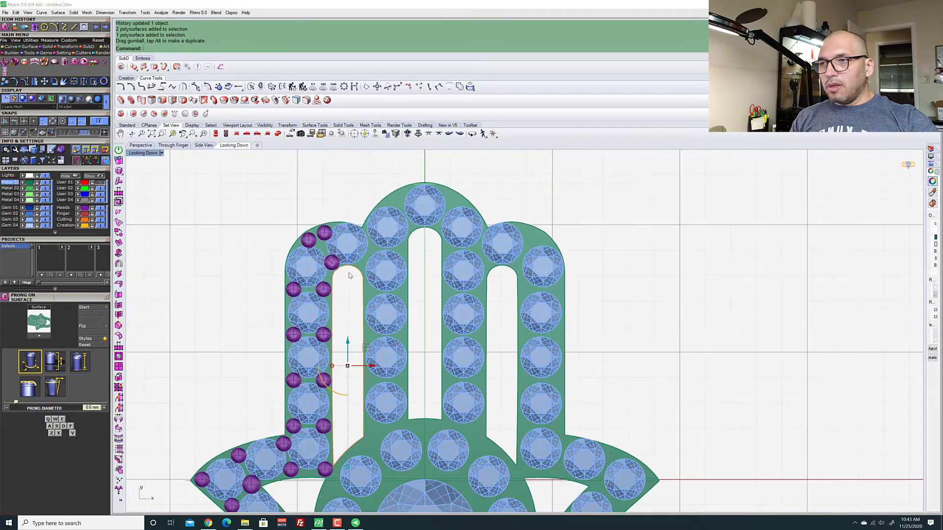
{"action": "scroll", "coordinate": [348, 273], "scroll_direction": "up", "scroll_amount": 3}
{"action": "scroll", "coordinate": [348, 273], "scroll_direction": "down", "scroll_amount": 5}
{"action": "scroll", "coordinate": [399, 273], "scroll_direction": "up", "scroll_amount": 5}
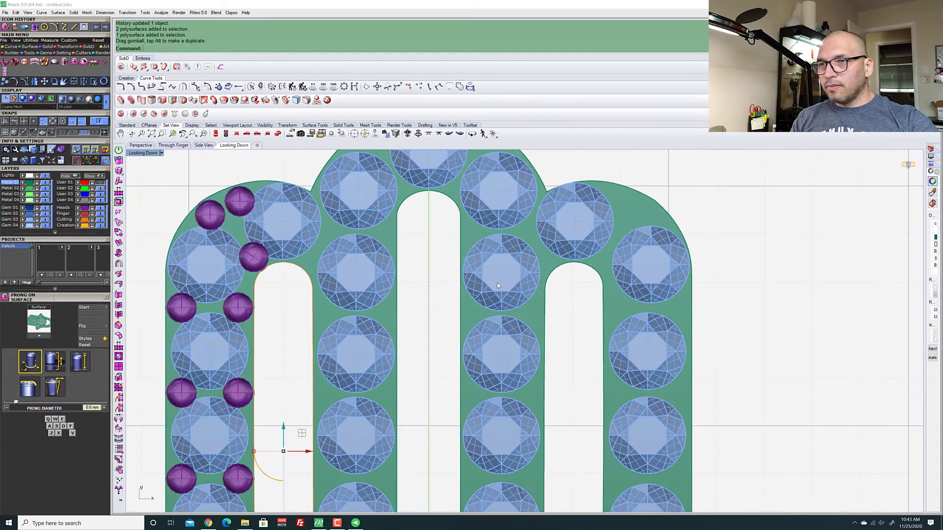
{"action": "left_click", "coordinate": [545, 298]}
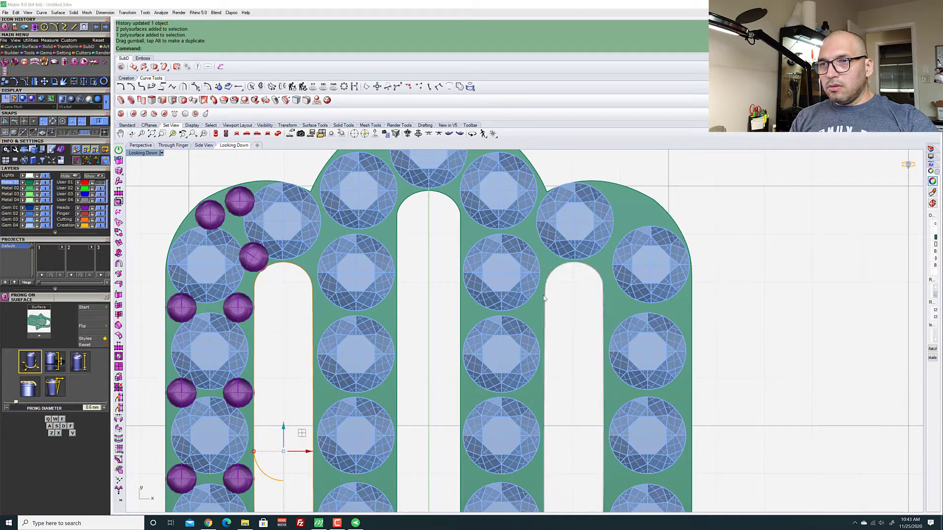
{"action": "left_click", "coordinate": [578, 328]}
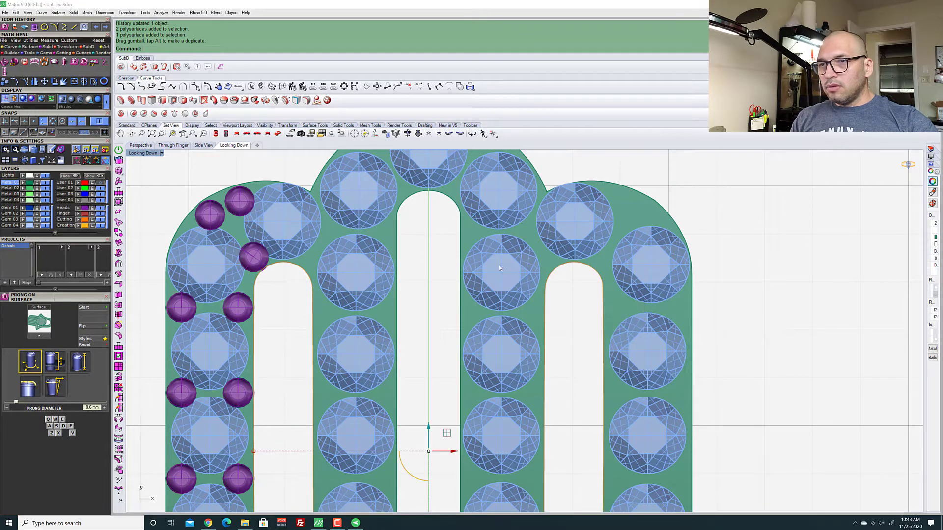
{"action": "scroll", "coordinate": [546, 267], "scroll_direction": "down", "scroll_amount": 4}
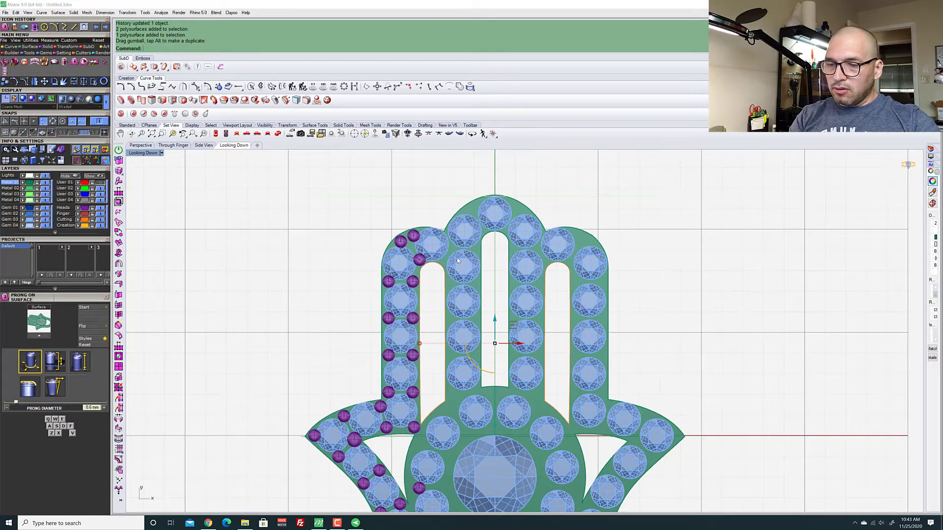
{"action": "key", "text": "F10"}
Lower the five control points at the rounded top of both the left and right slots slightly, widening the metal under the fingertip stones
{"action": "scroll", "coordinate": [345, 304], "scroll_direction": "up", "scroll_amount": 6}
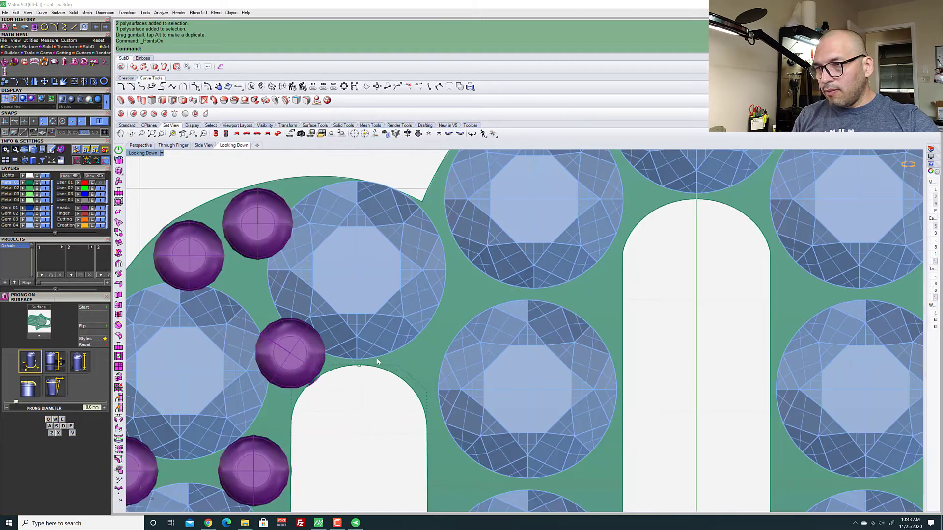
{"action": "scroll", "coordinate": [345, 304], "scroll_direction": "down", "scroll_amount": 3}
{"action": "left_click_drag", "start_coordinate": [309, 323], "coordinate": [408, 360]}
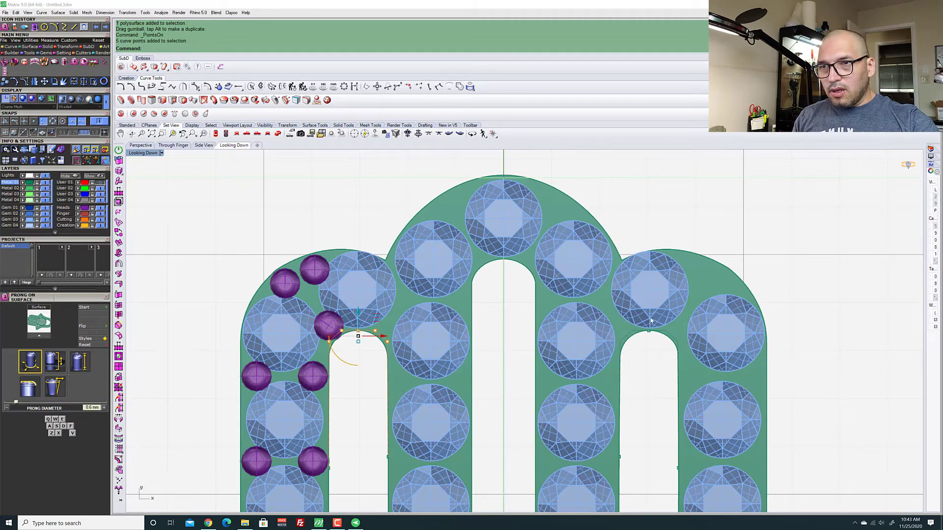
{"action": "left_click_drag", "start_coordinate": [597, 318], "coordinate": [705, 359], "text": "shift"}
{"action": "scroll", "coordinate": [488, 334], "scroll_direction": "up", "scroll_amount": 2}
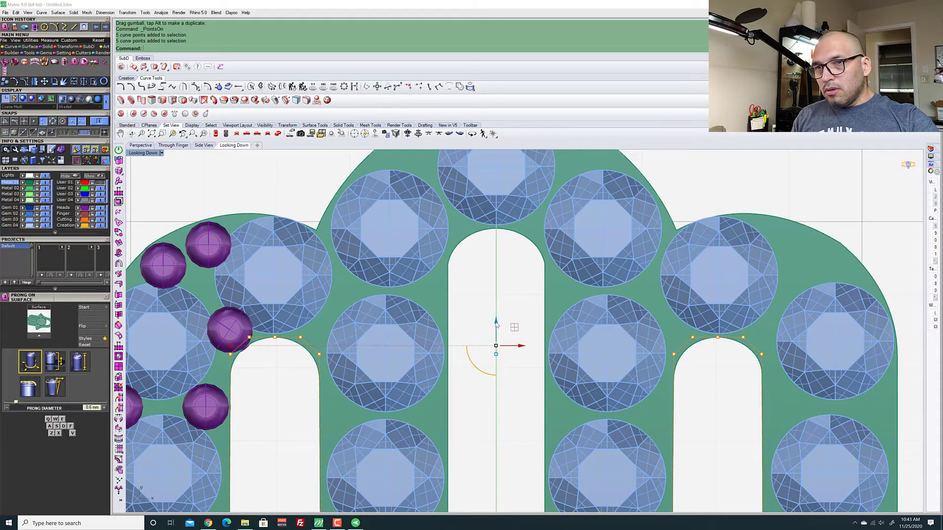
{"action": "left_click_drag", "start_coordinate": [495, 323], "coordinate": [496, 327]}
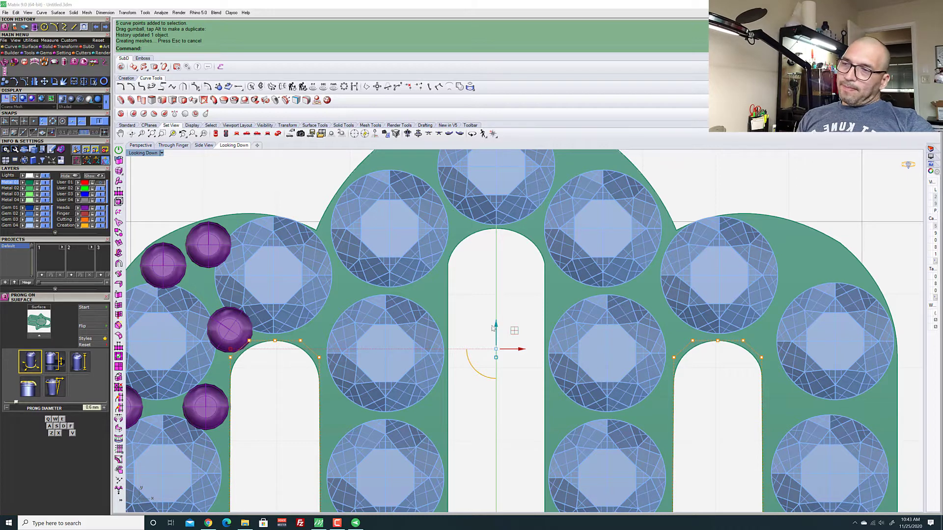
{"action": "scroll", "coordinate": [495, 326], "scroll_direction": "up", "scroll_amount": 4}
{"action": "scroll", "coordinate": [510, 327], "scroll_direction": "down", "scroll_amount": 4}
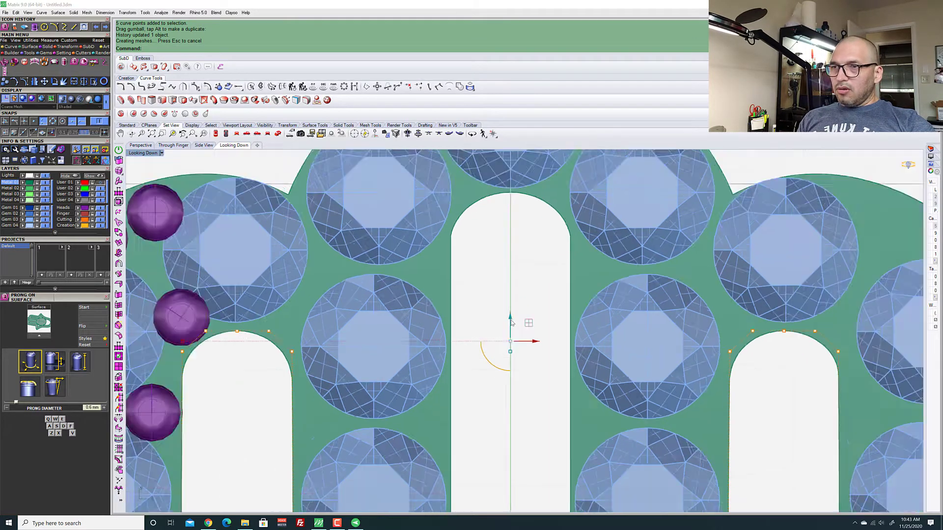
{"action": "left_click_drag", "start_coordinate": [510, 311], "coordinate": [510, 312]}
Shift the rotated fingertip prong down and inward, closer to the left slot's rounded edge
{"action": "scroll", "coordinate": [293, 324], "scroll_direction": "up", "scroll_amount": 3}
{"action": "left_click", "coordinate": [303, 323]}
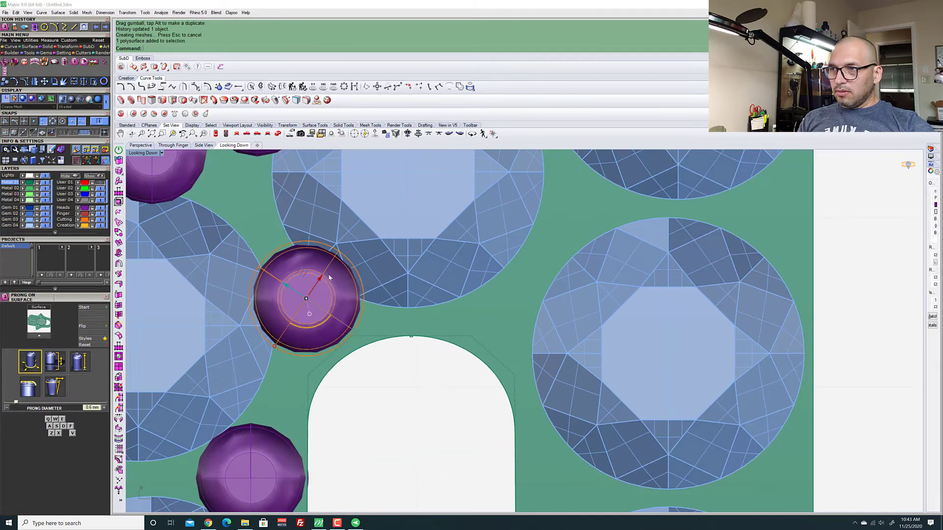
{"action": "left_click_drag", "start_coordinate": [300, 271], "coordinate": [308, 285]}
{"action": "left_click", "coordinate": [379, 409]}
{"action": "scroll", "coordinate": [328, 314], "scroll_direction": "down", "scroll_amount": 3}
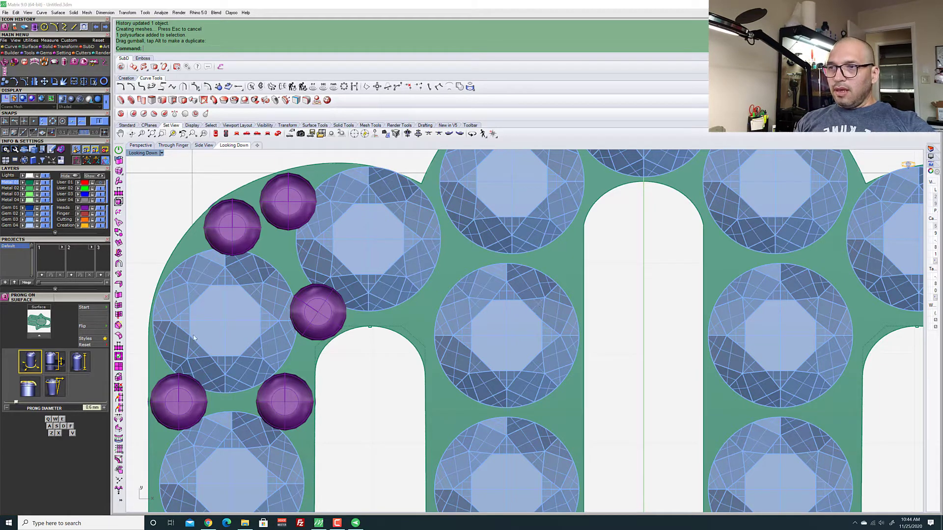
Check the fingertip prong's overlap on both adjoining stones and nudge it slightly further down to the slot edge
{"action": "scroll", "coordinate": [297, 330], "scroll_direction": "up", "scroll_amount": 4}
{"action": "scroll", "coordinate": [316, 306], "scroll_direction": "down", "scroll_amount": 1}
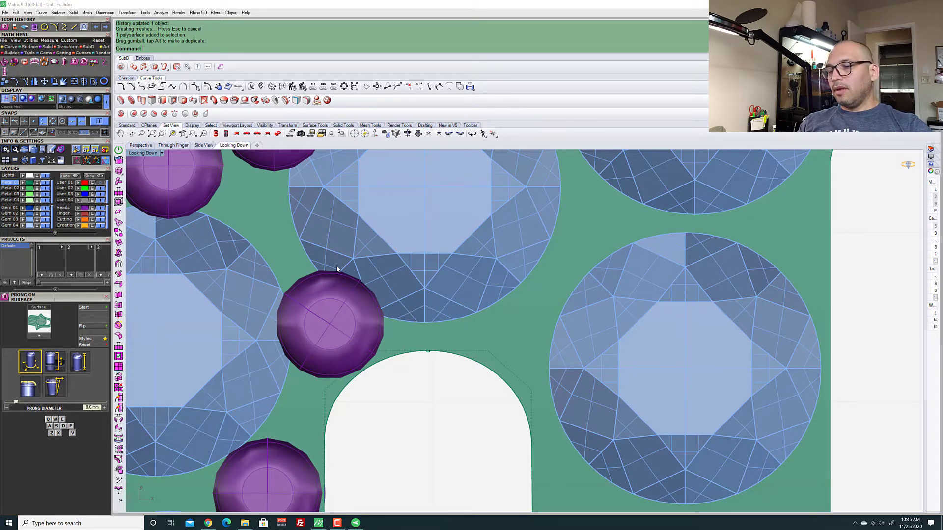
{"action": "scroll", "coordinate": [337, 270], "scroll_direction": "down", "scroll_amount": 3}
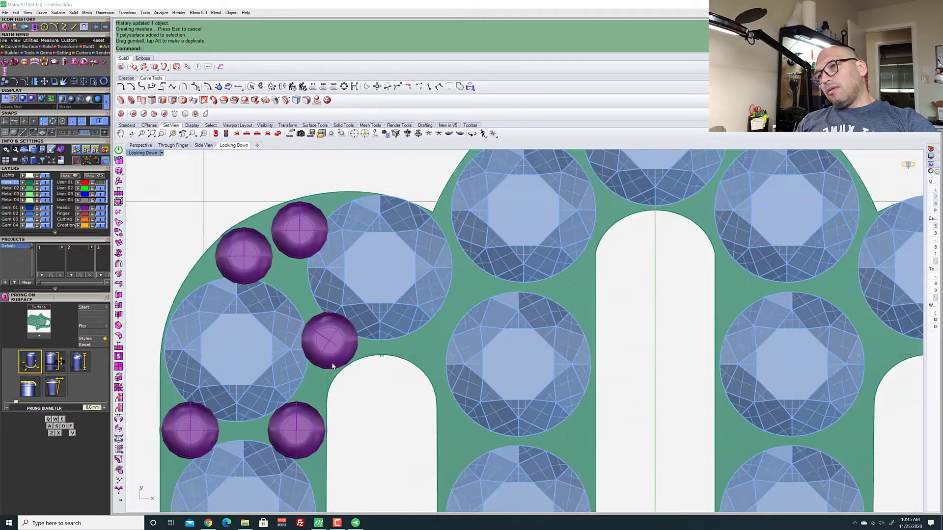
{"action": "scroll", "coordinate": [313, 330], "scroll_direction": "up", "scroll_amount": 3}
{"action": "scroll", "coordinate": [324, 336], "scroll_direction": "down", "scroll_amount": 3}
{"action": "scroll", "coordinate": [337, 340], "scroll_direction": "up", "scroll_amount": 6}
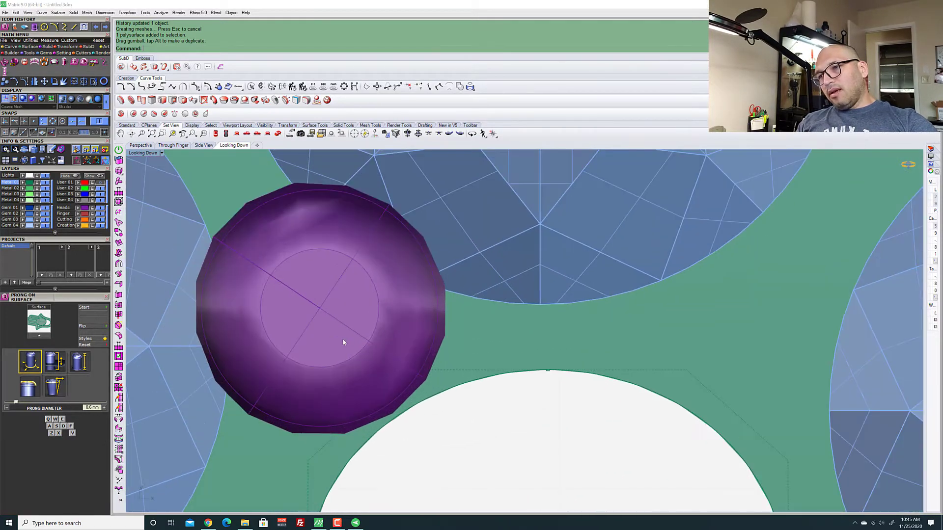
{"action": "left_click", "coordinate": [370, 334]}
{"action": "left_click_drag", "start_coordinate": [314, 284], "coordinate": [313, 288]}
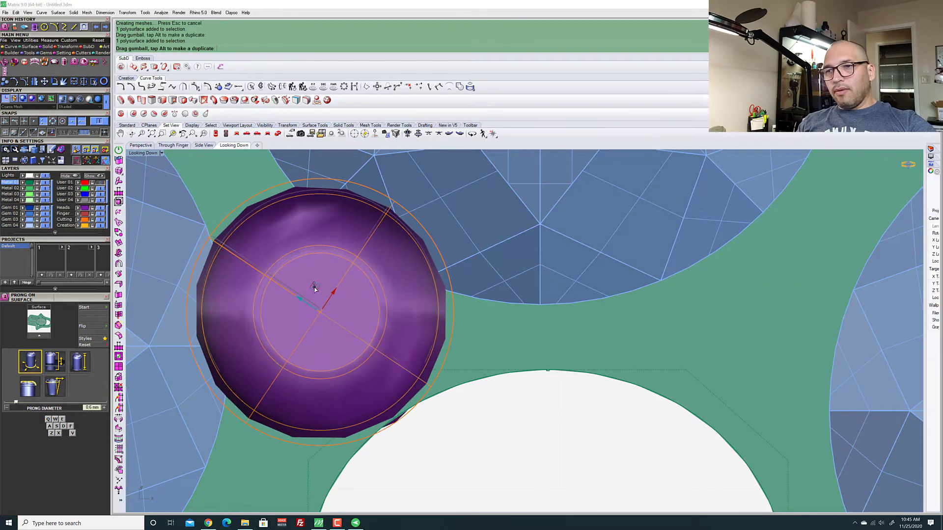
{"action": "scroll", "coordinate": [460, 293], "scroll_direction": "down", "scroll_amount": 7}
{"action": "left_click", "coordinate": [483, 361]}
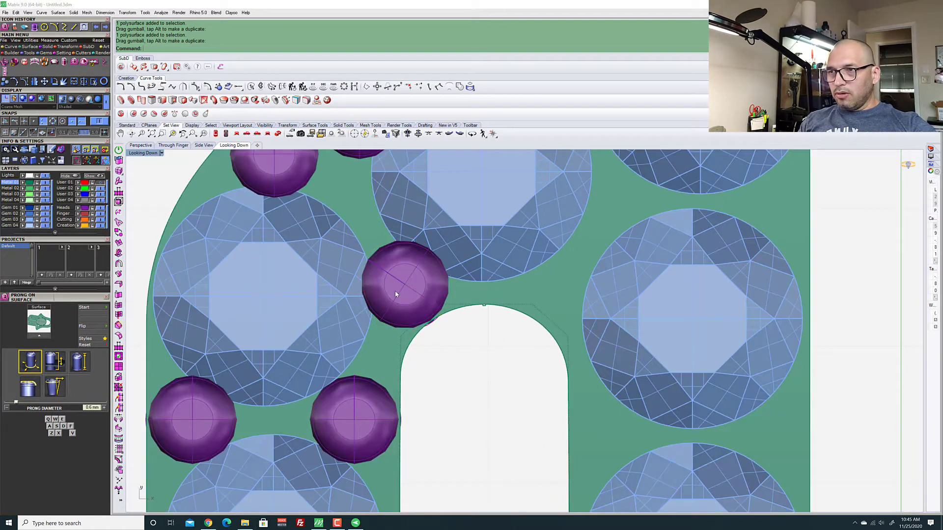
Reselect the five top control points of both outer slots and move them down a little more to clear the prong
{"action": "left_click_drag", "start_coordinate": [371, 289], "coordinate": [595, 369]}
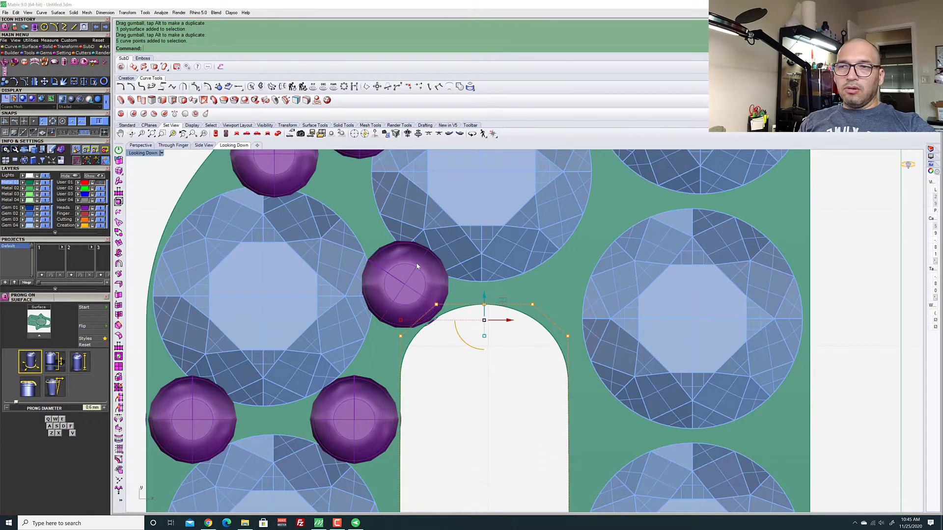
{"action": "scroll", "coordinate": [397, 298], "scroll_direction": "down", "scroll_amount": 7}
{"action": "scroll", "coordinate": [606, 299], "scroll_direction": "up", "scroll_amount": 4}
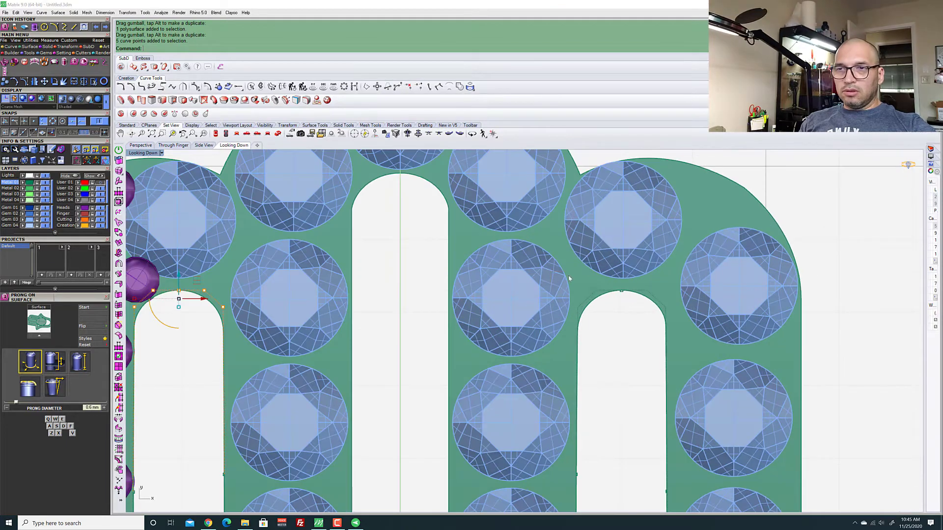
{"action": "left_click_drag", "start_coordinate": [692, 328], "coordinate": [569, 282], "text": "shift"}
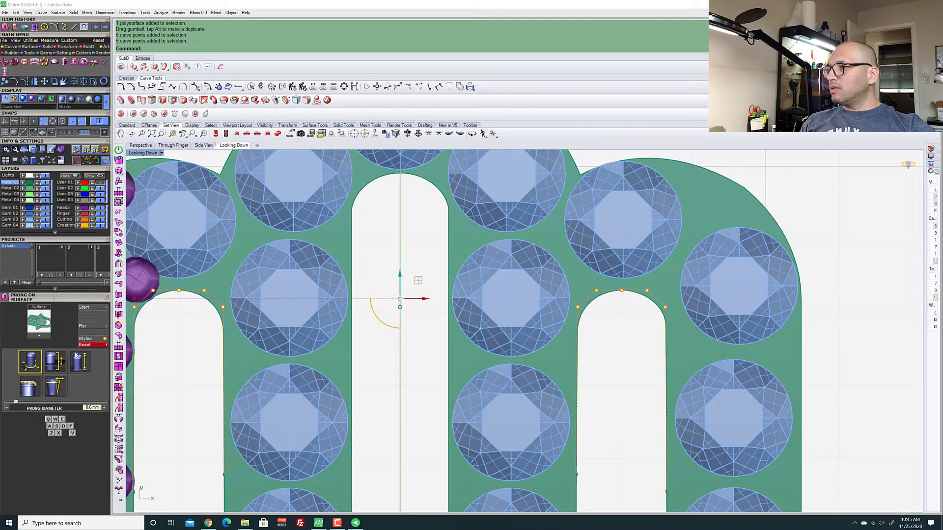
{"action": "scroll", "coordinate": [495, 296], "scroll_direction": "down", "scroll_amount": 4}
{"action": "scroll", "coordinate": [373, 284], "scroll_direction": "up", "scroll_amount": 4}
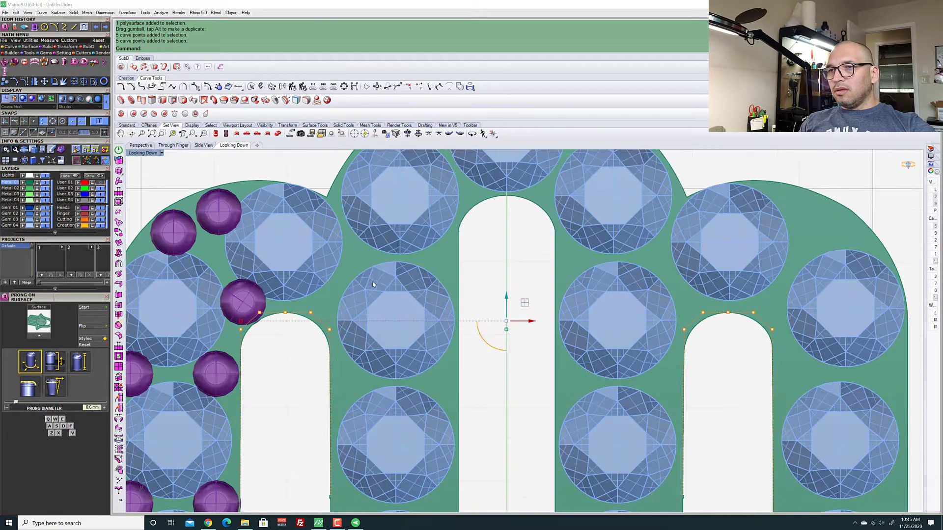
{"action": "scroll", "coordinate": [506, 299], "scroll_direction": "up", "scroll_amount": 1}
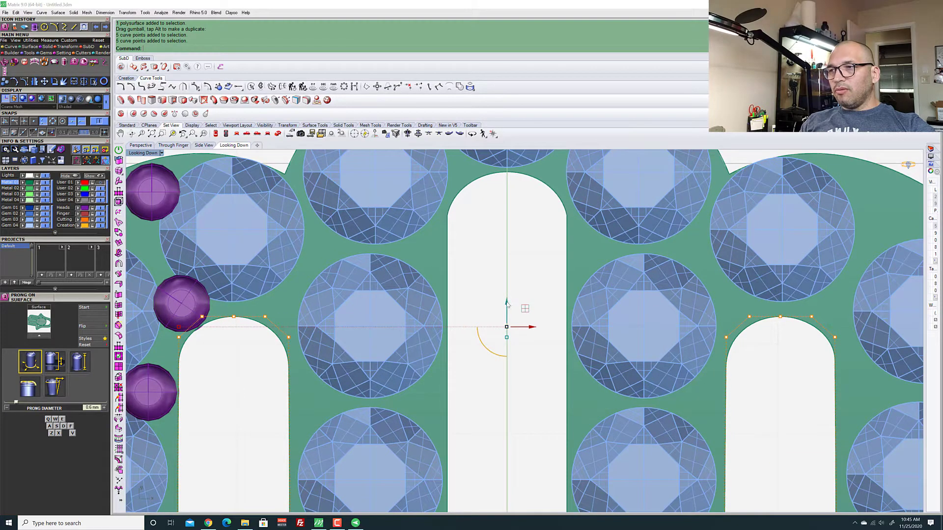
{"action": "left_click_drag", "start_coordinate": [507, 304], "coordinate": [507, 308]}
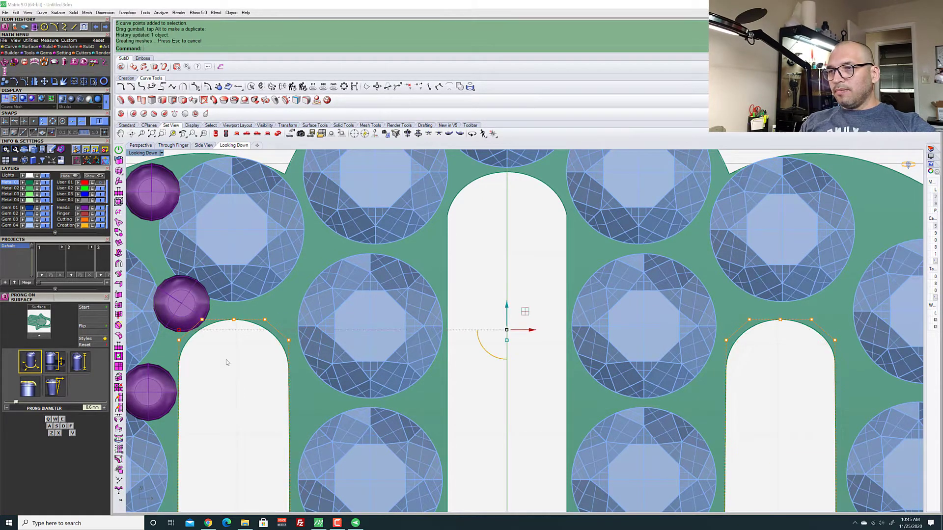
{"action": "scroll", "coordinate": [227, 363], "scroll_direction": "down", "scroll_amount": 4}
{"action": "key", "text": "Escape"}
Fine-tune the fingertip prong with a small downward move so it sits between both stones and just above the lowered slot edge
{"action": "scroll", "coordinate": [415, 284], "scroll_direction": "up", "scroll_amount": 4}
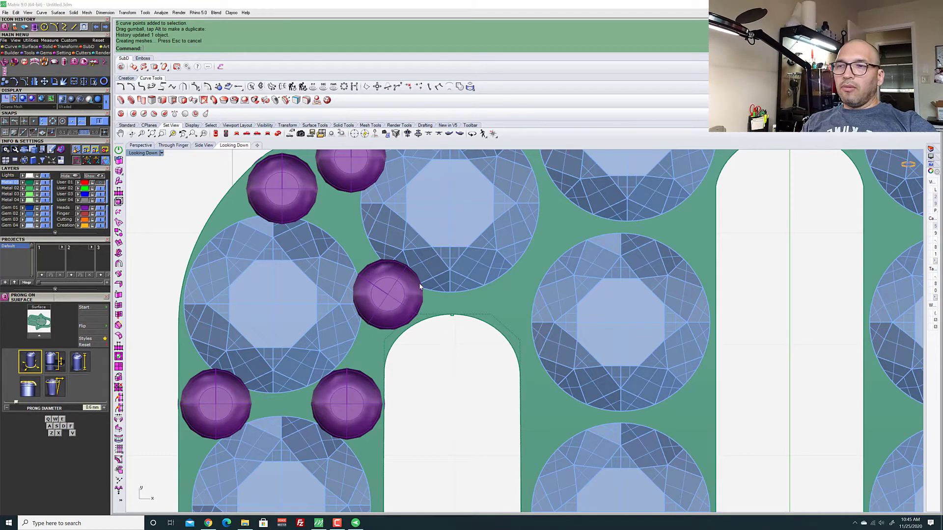
{"action": "scroll", "coordinate": [412, 295], "scroll_direction": "up", "scroll_amount": 5}
{"action": "left_click", "coordinate": [405, 311]}
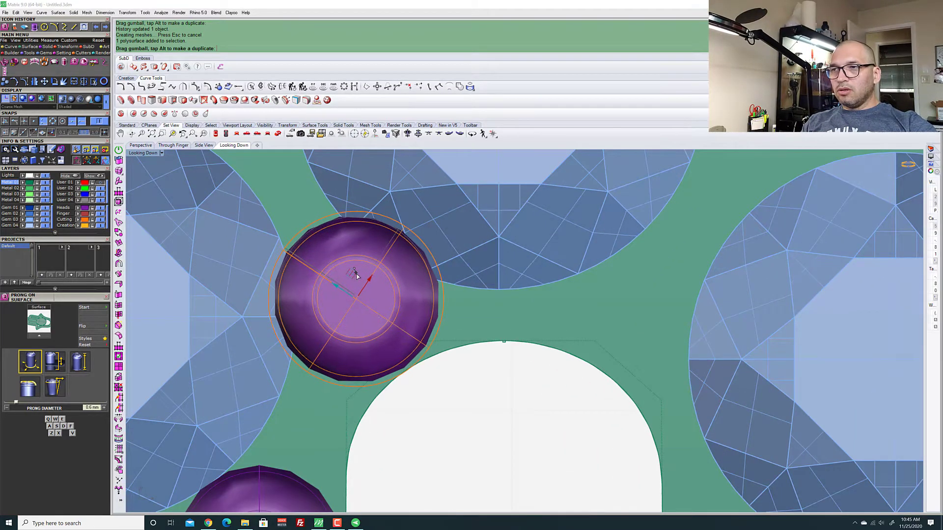
{"action": "scroll", "coordinate": [356, 273], "scroll_direction": "down", "scroll_amount": 2}
{"action": "scroll", "coordinate": [356, 273], "scroll_direction": "down", "scroll_amount": 3}
{"action": "key", "text": "Escape"}
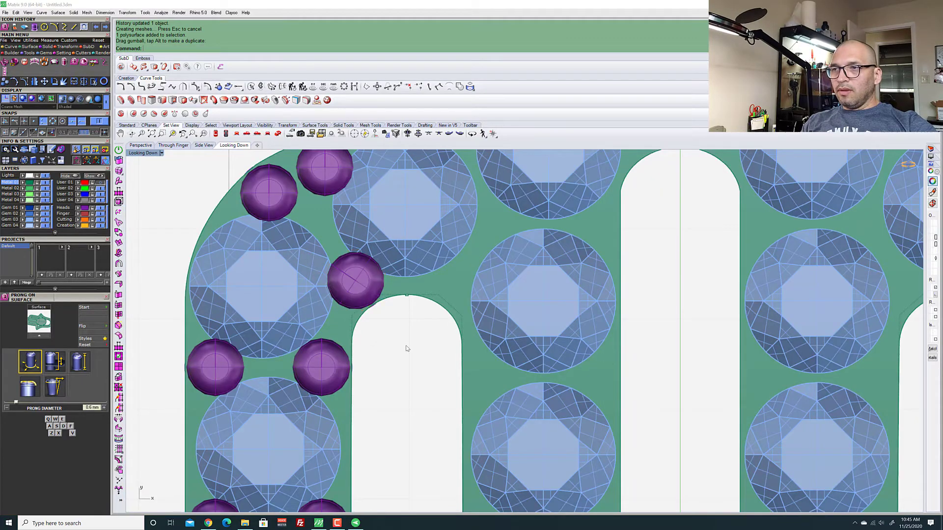
Nudge the upper prong on the left outer fingertip slightly left, away from the stone beside it
{"action": "scroll", "coordinate": [407, 343], "scroll_direction": "down", "scroll_amount": 2}
{"action": "scroll", "coordinate": [402, 239], "scroll_direction": "up", "scroll_amount": 4}
{"action": "scroll", "coordinate": [362, 315], "scroll_direction": "up", "scroll_amount": 2}
{"action": "scroll", "coordinate": [343, 294], "scroll_direction": "down", "scroll_amount": 4}
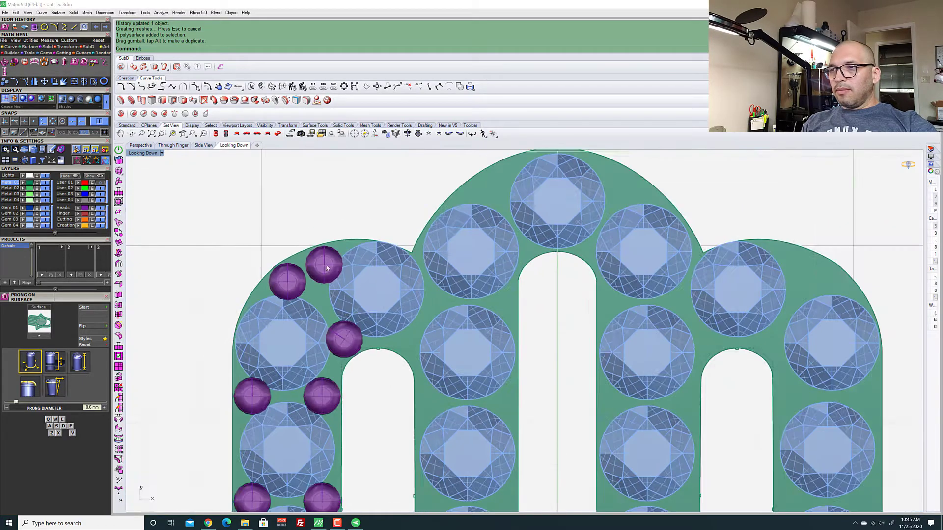
{"action": "scroll", "coordinate": [319, 270], "scroll_direction": "up", "scroll_amount": 5}
{"action": "left_click", "coordinate": [319, 270]}
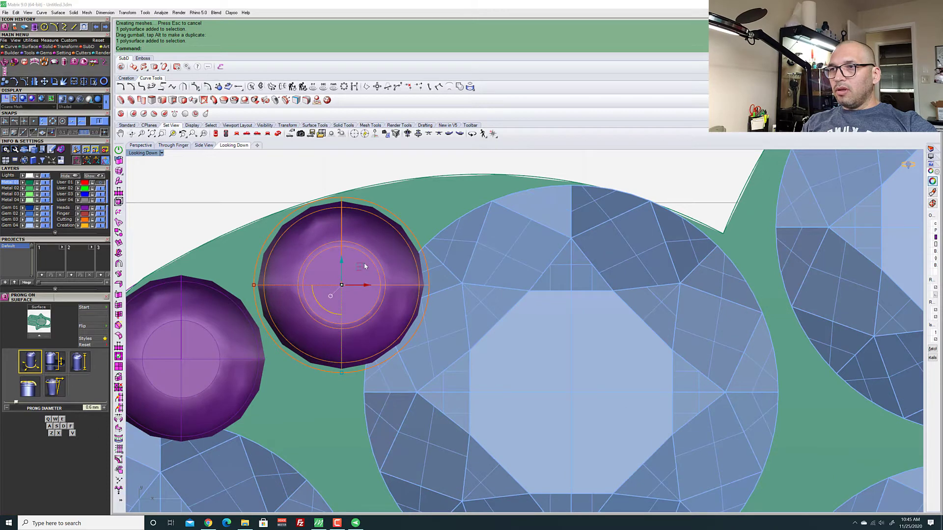
{"action": "left_click_drag", "start_coordinate": [366, 268], "coordinate": [360, 266]}
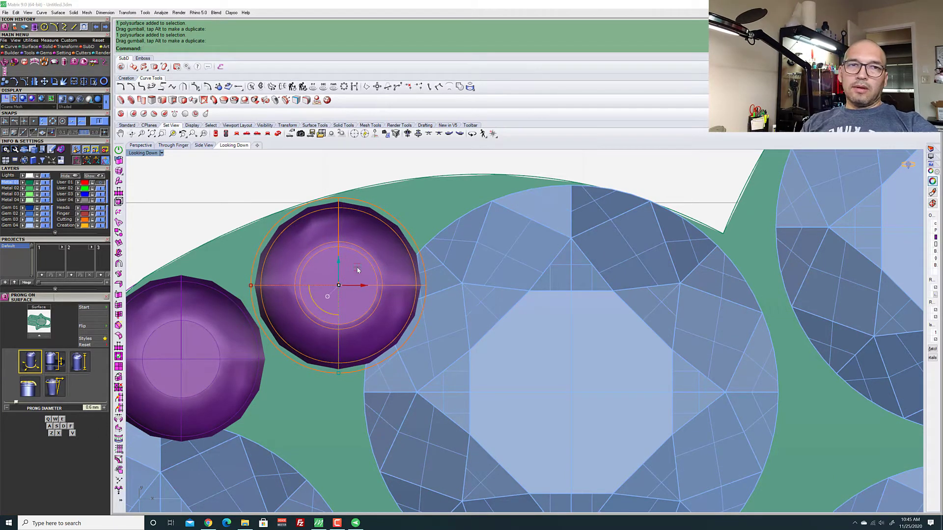
{"action": "scroll", "coordinate": [357, 270], "scroll_direction": "down", "scroll_amount": 5}
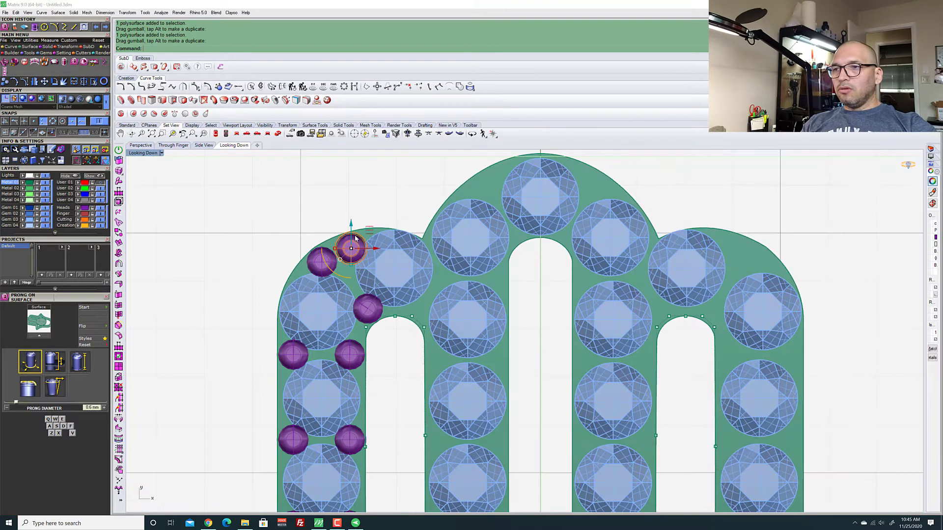
Select the five top control points of both outer slots and move them down slightly to clear the fingertip prong
{"action": "scroll", "coordinate": [385, 306], "scroll_direction": "up", "scroll_amount": 3}
{"action": "scroll", "coordinate": [401, 289], "scroll_direction": "up", "scroll_amount": 3}
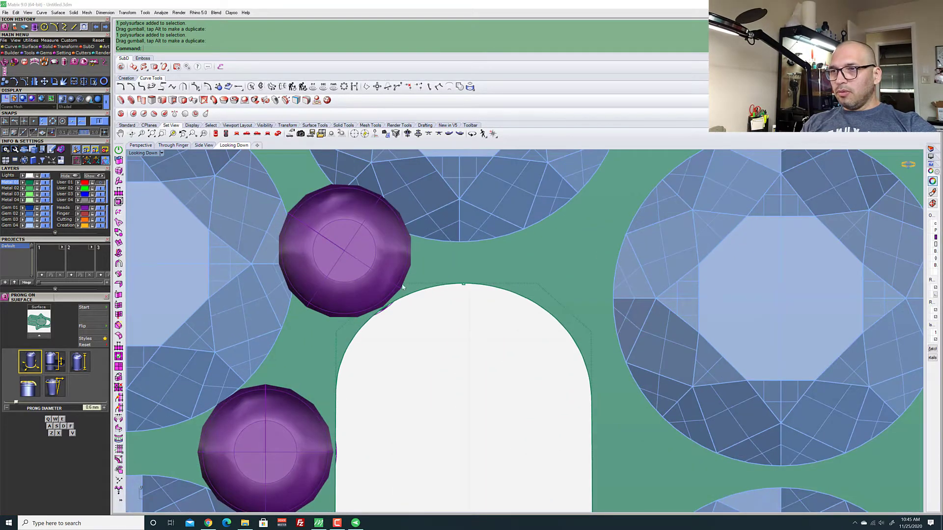
{"action": "left_click_drag", "start_coordinate": [311, 269], "coordinate": [594, 388]}
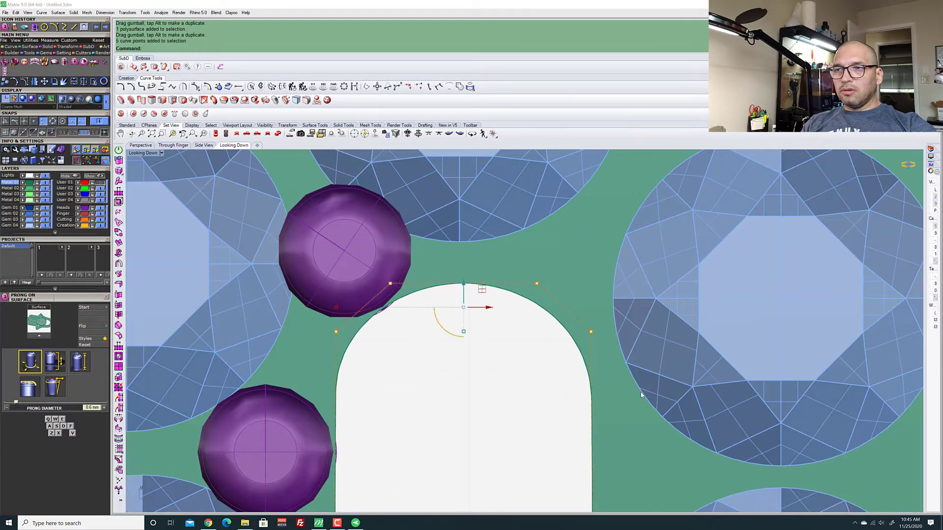
{"action": "scroll", "coordinate": [245, 314], "scroll_direction": "down", "scroll_amount": 4}
{"action": "scroll", "coordinate": [661, 310], "scroll_direction": "up", "scroll_amount": 2}
{"action": "left_click_drag", "start_coordinate": [622, 290], "coordinate": [730, 367]}
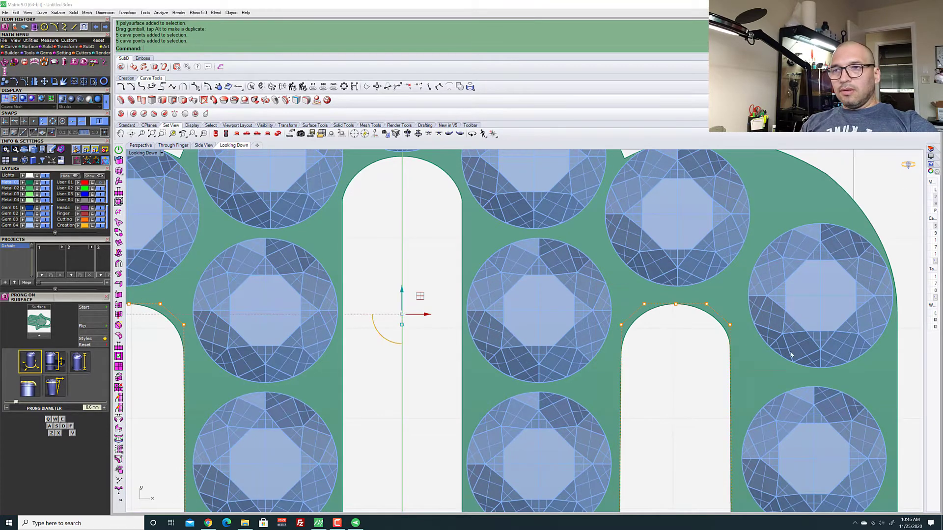
{"action": "scroll", "coordinate": [677, 344], "scroll_direction": "down", "scroll_amount": 4}
{"action": "scroll", "coordinate": [725, 344], "scroll_direction": "up", "scroll_amount": 5}
{"action": "scroll", "coordinate": [725, 344], "scroll_direction": "up", "scroll_amount": 1}
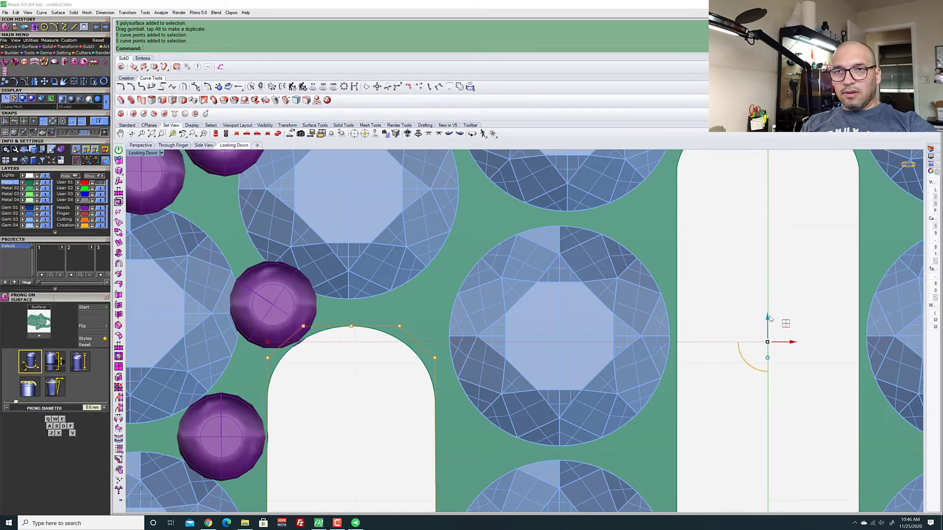
{"action": "left_click_drag", "start_coordinate": [766, 320], "coordinate": [767, 324]}
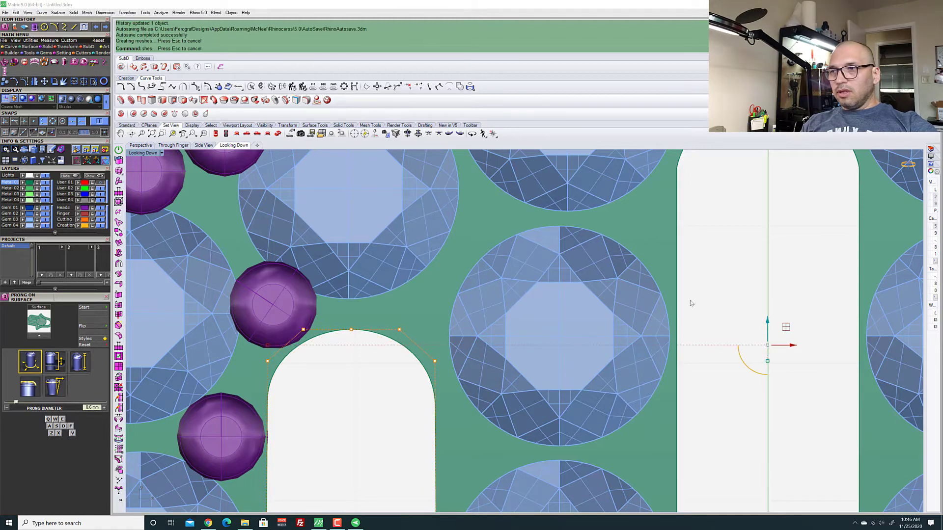
{"action": "left_click", "coordinate": [349, 405]}
Copy the rotated fingertip prong and place the duplicate across the left slot's rounded top, between the two adjoining stones
{"action": "scroll", "coordinate": [346, 406], "scroll_direction": "down", "scroll_amount": 4}
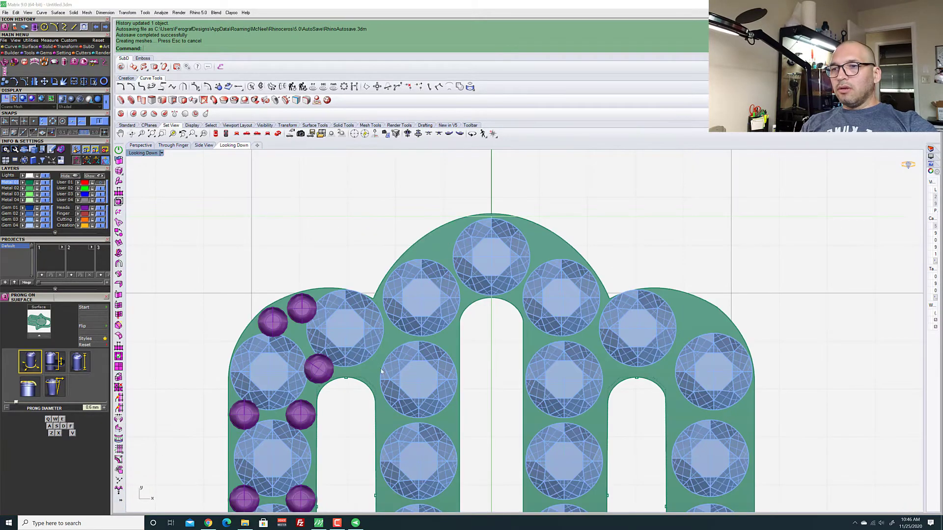
{"action": "scroll", "coordinate": [381, 372], "scroll_direction": "up", "scroll_amount": 3}
{"action": "left_click", "coordinate": [564, 387]}
{"action": "scroll", "coordinate": [318, 310], "scroll_direction": "down", "scroll_amount": 1}
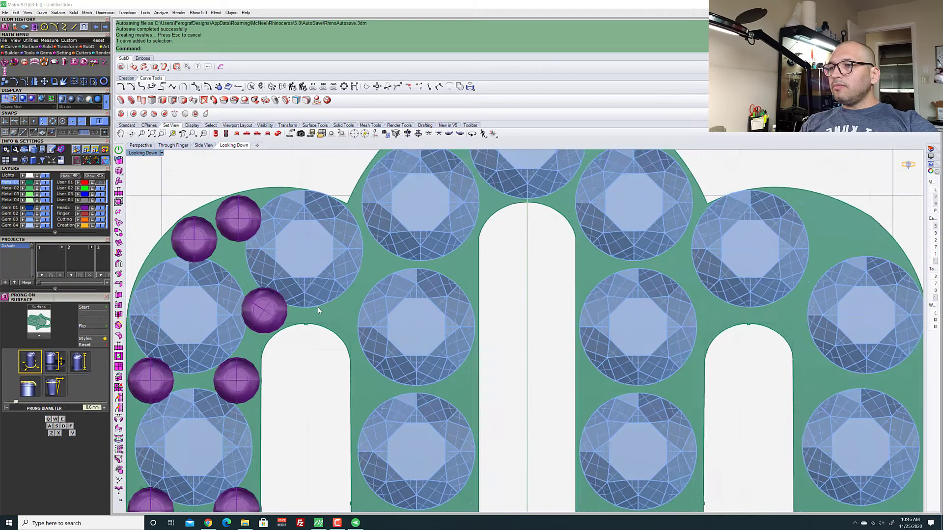
{"action": "scroll", "coordinate": [318, 310], "scroll_direction": "up", "scroll_amount": 2}
{"action": "left_click", "coordinate": [248, 326]}
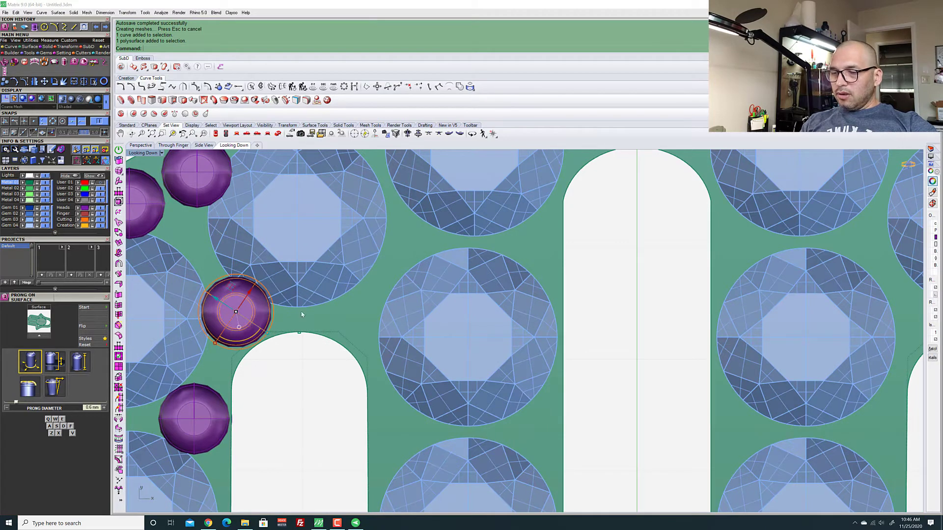
{"action": "key", "text": "ctrl+c"}
{"action": "key", "text": "ctrl+v"}
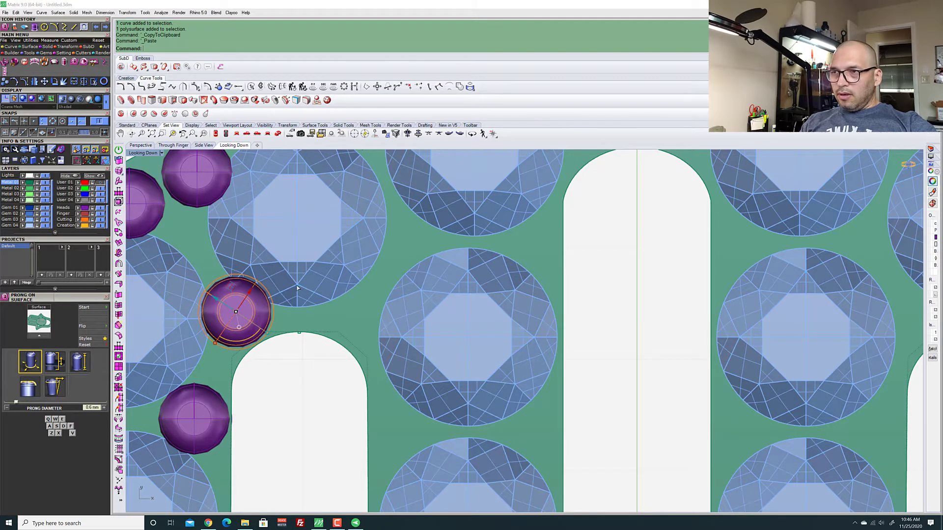
{"action": "left_click_drag", "start_coordinate": [231, 283], "coordinate": [357, 285]}
{"action": "scroll", "coordinate": [338, 326], "scroll_direction": "down", "scroll_amount": 5}
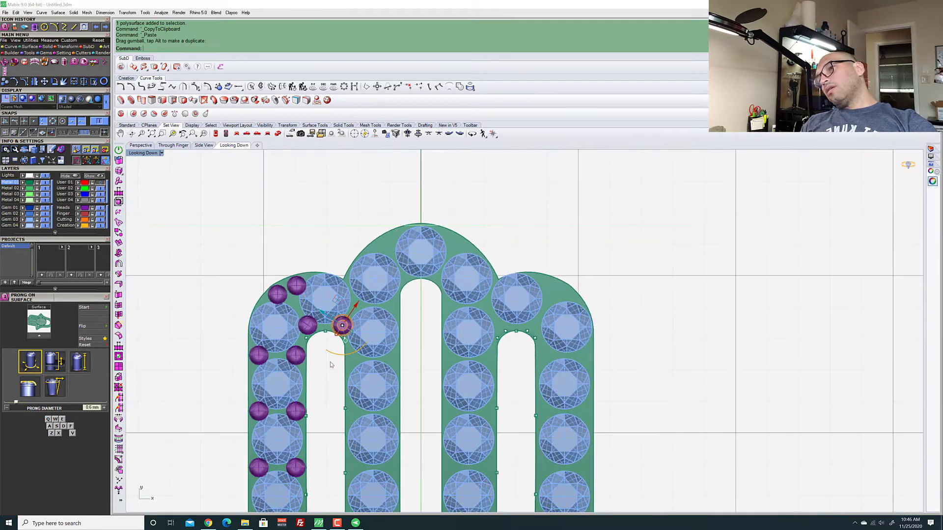
{"action": "left_click", "coordinate": [330, 364]}
Copy the new prong and place the duplicate up and to the right, where the fingertip stone meets the next finger's two stones
{"action": "scroll", "coordinate": [347, 349], "scroll_direction": "up", "scroll_amount": 4}
{"action": "scroll", "coordinate": [352, 342], "scroll_direction": "up", "scroll_amount": 3}
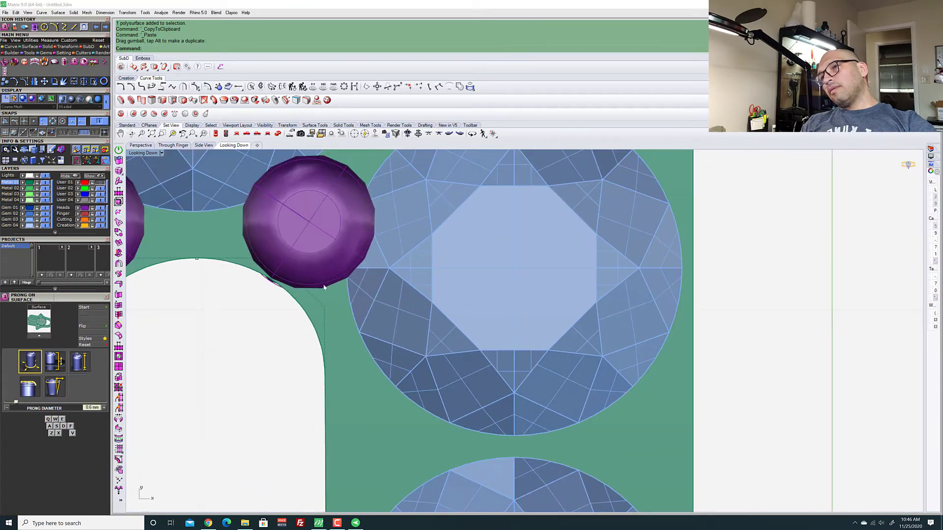
{"action": "scroll", "coordinate": [332, 247], "scroll_direction": "down", "scroll_amount": 1}
{"action": "left_click", "coordinate": [333, 246]}
{"action": "key", "text": "ctrl+c"}
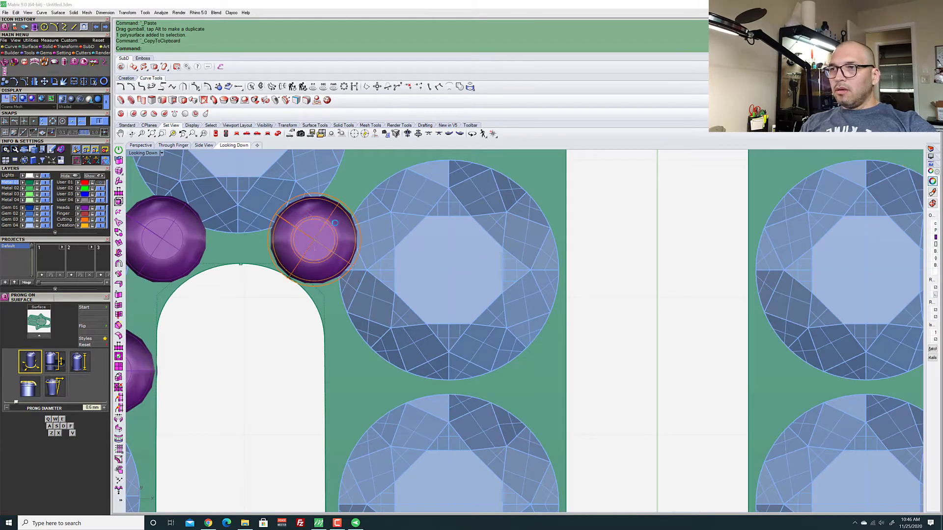
{"action": "key", "text": "ctrl+v"}
{"action": "left_click_drag", "start_coordinate": [310, 214], "coordinate": [381, 272]}
{"action": "scroll", "coordinate": [359, 394], "scroll_direction": "down", "scroll_amount": 3}
{"action": "scroll", "coordinate": [343, 232], "scroll_direction": "up", "scroll_amount": 3}
{"action": "scroll", "coordinate": [373, 314], "scroll_direction": "down", "scroll_amount": 6}
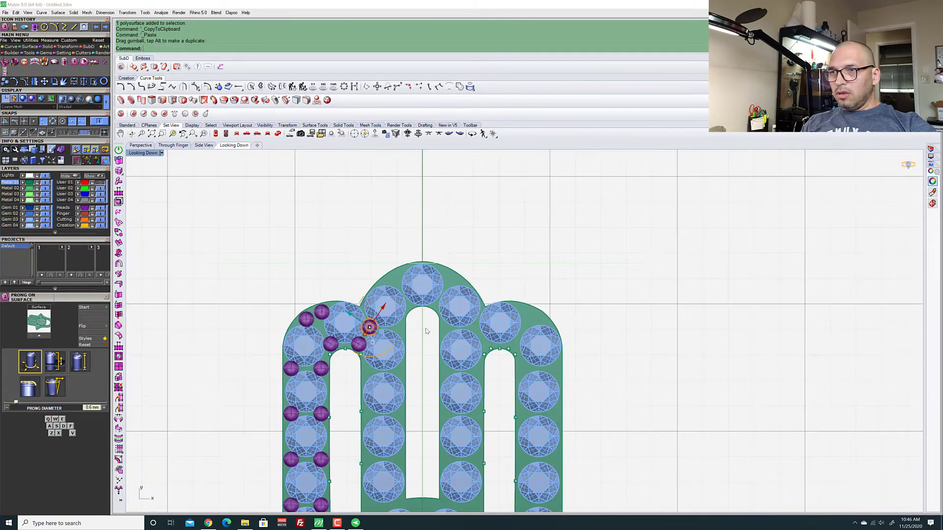
{"action": "key", "text": "Escape"}
{"action": "scroll", "coordinate": [373, 319], "scroll_direction": "up", "scroll_amount": 8}
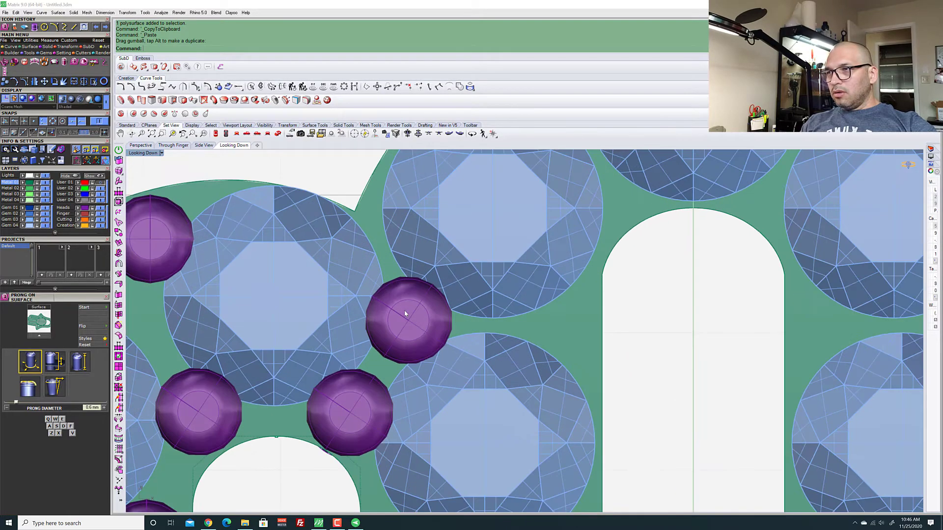
{"action": "scroll", "coordinate": [378, 295], "scroll_direction": "down", "scroll_amount": 5}
{"action": "scroll", "coordinate": [322, 284], "scroll_direction": "up", "scroll_amount": 4}
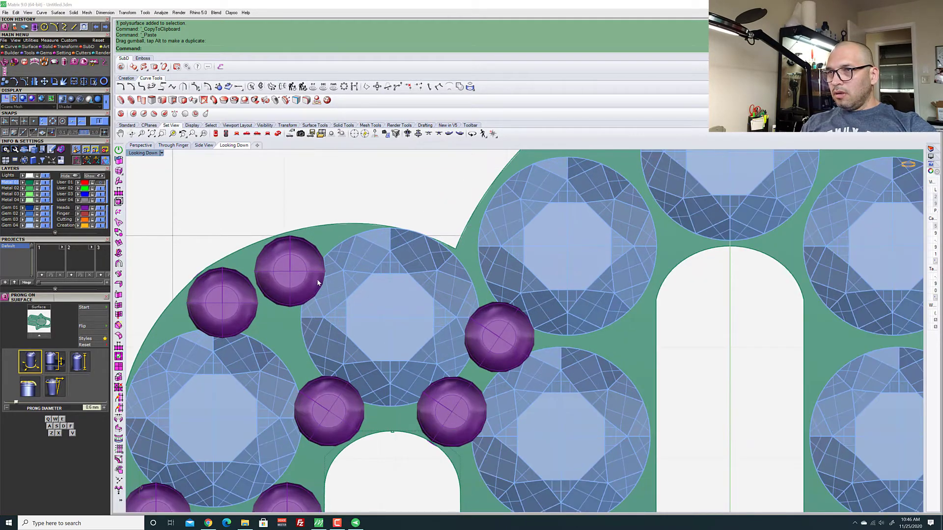
Select the hand's outer outline curve and turn on its control points
{"action": "scroll", "coordinate": [318, 284], "scroll_direction": "down", "scroll_amount": 4}
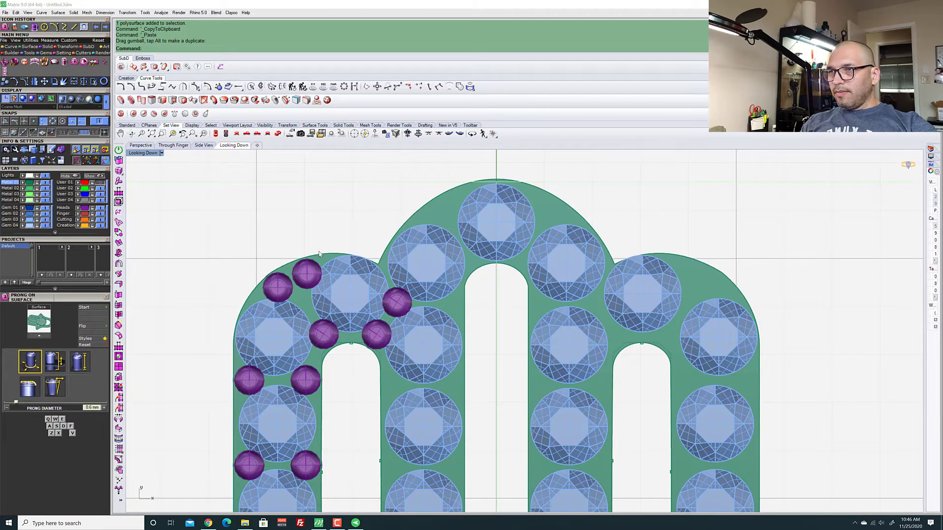
{"action": "left_click", "coordinate": [296, 268]}
{"action": "left_click", "coordinate": [314, 283]}
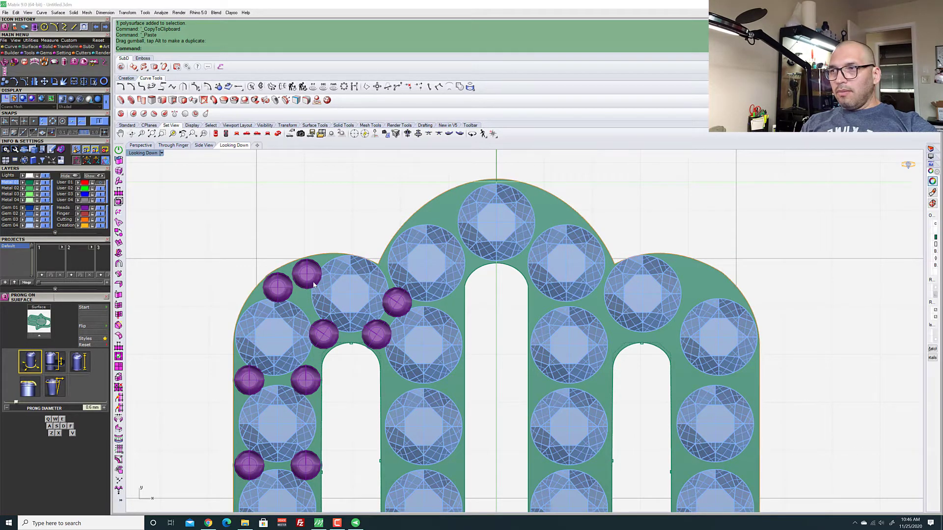
{"action": "scroll", "coordinate": [314, 260], "scroll_direction": "up", "scroll_amount": 3}
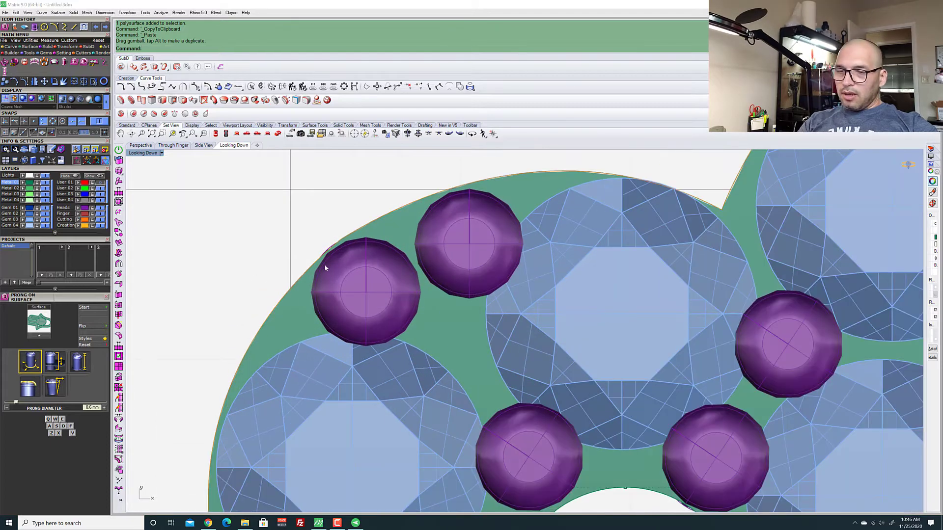
{"action": "key", "text": "F10"}
{"action": "scroll", "coordinate": [349, 250], "scroll_direction": "down", "scroll_amount": 4}
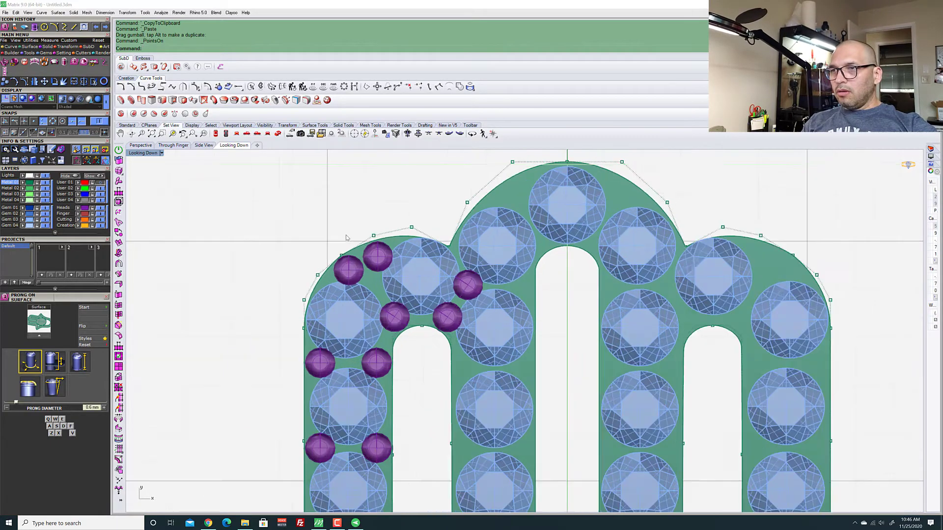
Select the matching outline points beside the left outer fingertip prong and on the right finger, and raise them slightly together
{"action": "scroll", "coordinate": [314, 219], "scroll_direction": "up", "scroll_amount": 3}
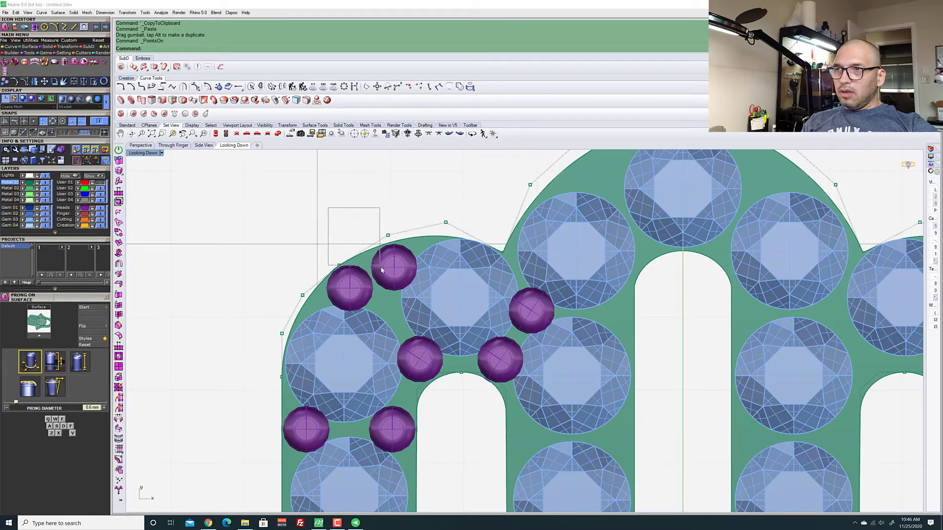
{"action": "left_click", "coordinate": [339, 266]}
{"action": "scroll", "coordinate": [309, 250], "scroll_direction": "down", "scroll_amount": 3}
{"action": "scroll", "coordinate": [578, 255], "scroll_direction": "up", "scroll_amount": 3}
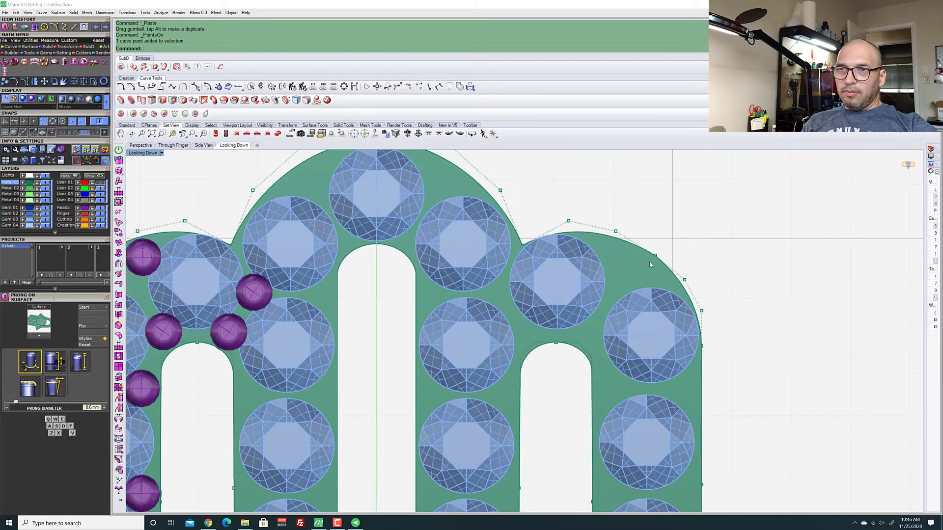
{"action": "scroll", "coordinate": [393, 275], "scroll_direction": "down", "scroll_amount": 3}
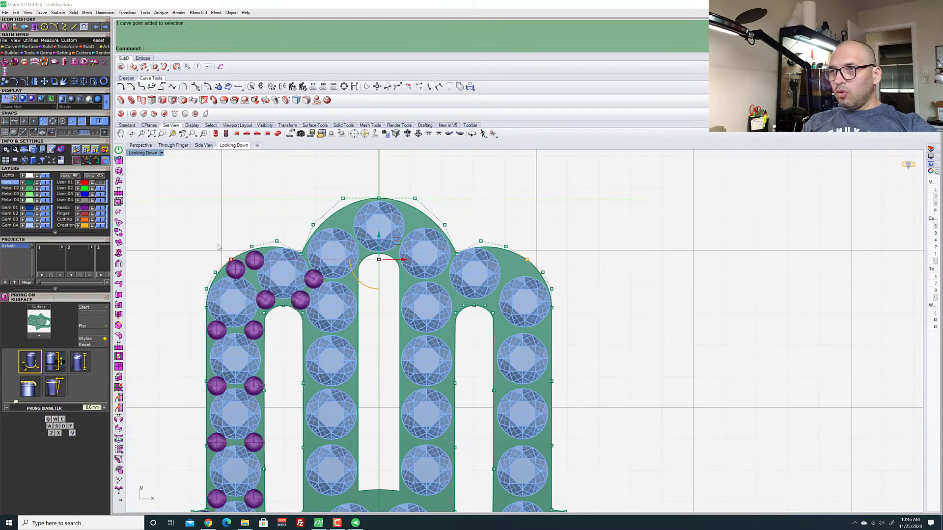
{"action": "scroll", "coordinate": [220, 248], "scroll_direction": "up", "scroll_amount": 4}
{"action": "left_click_drag", "start_coordinate": [592, 258], "coordinate": [592, 256]}
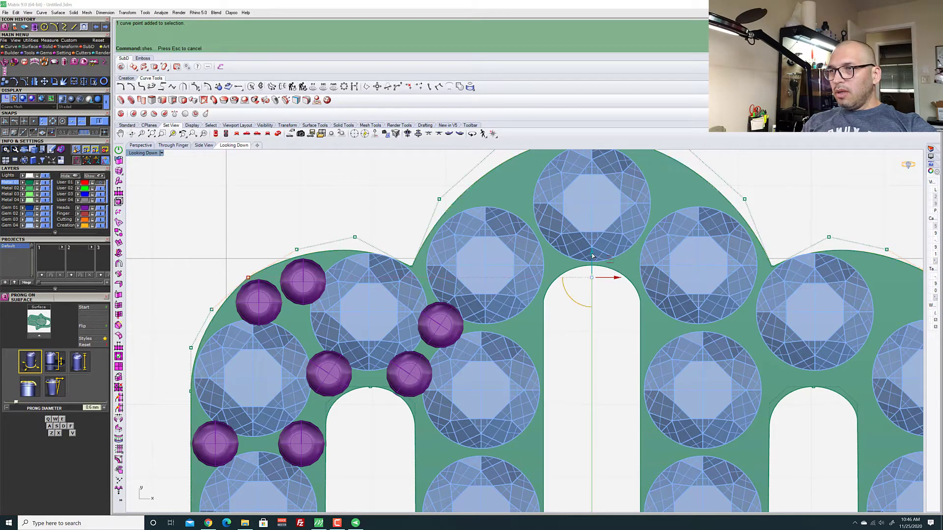
{"action": "left_click", "coordinate": [216, 255]}
Select the next lower pair of shoulder points on both outer fingers and scale them slightly outward to add metal around the prong
{"action": "right_click_drag", "start_coordinate": [187, 300], "coordinate": [191, 295]}
{"action": "scroll", "coordinate": [191, 295], "scroll_direction": "down", "scroll_amount": 2}
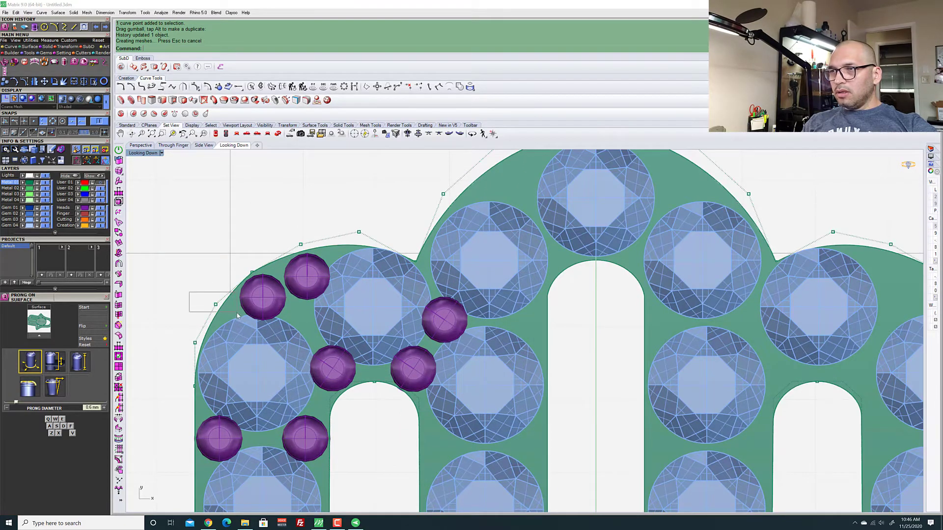
{"action": "left_click", "coordinate": [209, 296]}
{"action": "scroll", "coordinate": [230, 294], "scroll_direction": "down", "scroll_amount": 2}
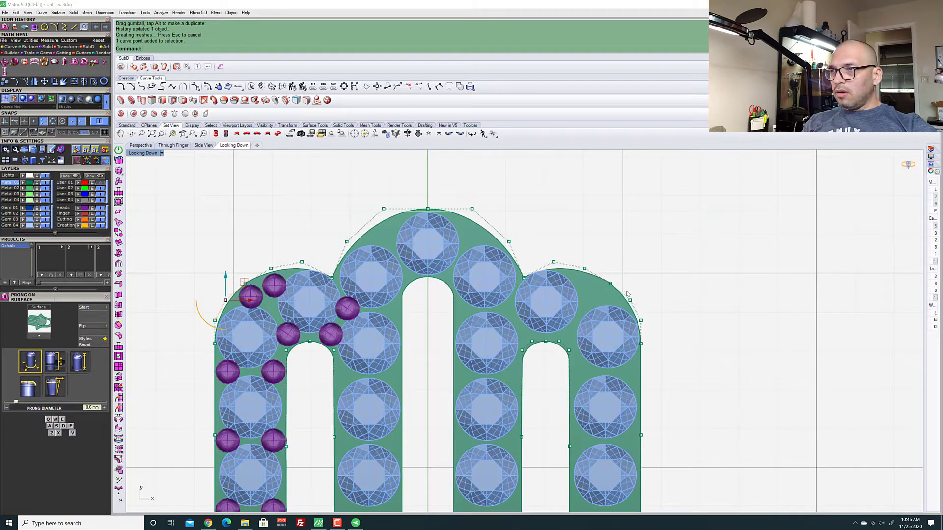
{"action": "left_click_drag", "start_coordinate": [625, 286], "coordinate": [639, 306]}
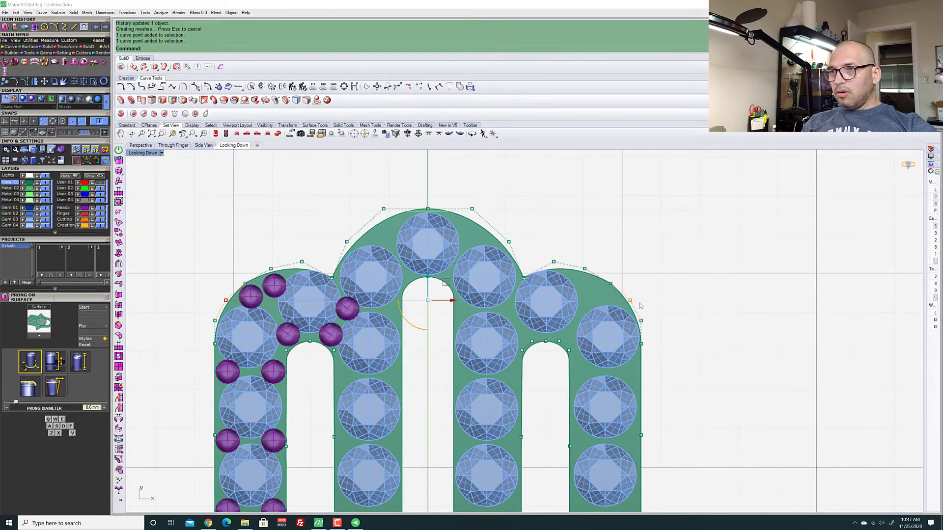
{"action": "scroll", "coordinate": [241, 299], "scroll_direction": "up", "scroll_amount": 5}
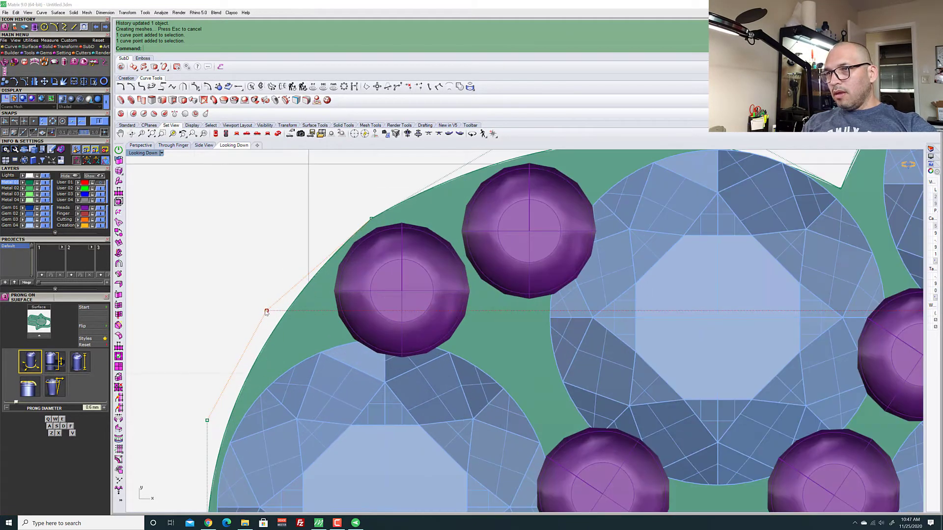
{"action": "left_click_drag", "start_coordinate": [266, 312], "coordinate": [261, 309]}
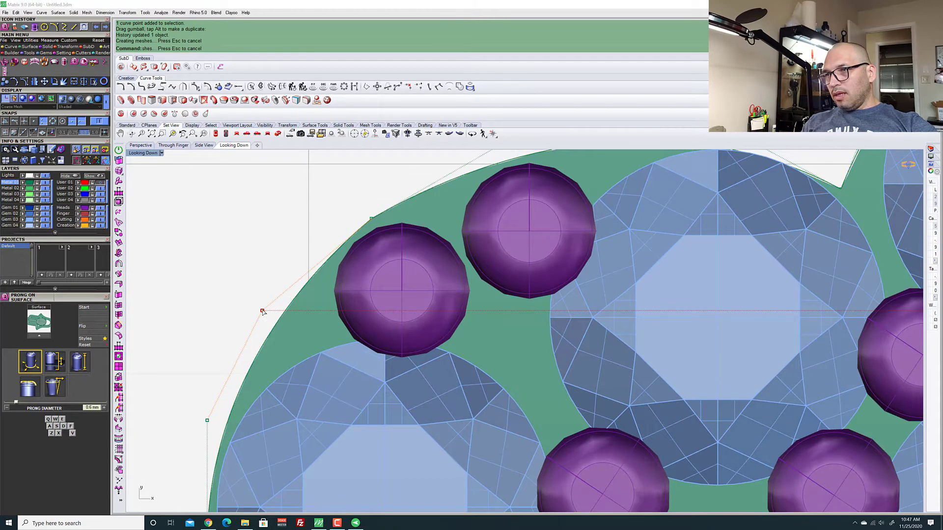
{"action": "scroll", "coordinate": [261, 309], "scroll_direction": "down", "scroll_amount": 5}
{"action": "scroll", "coordinate": [231, 280], "scroll_direction": "up", "scroll_amount": 5}
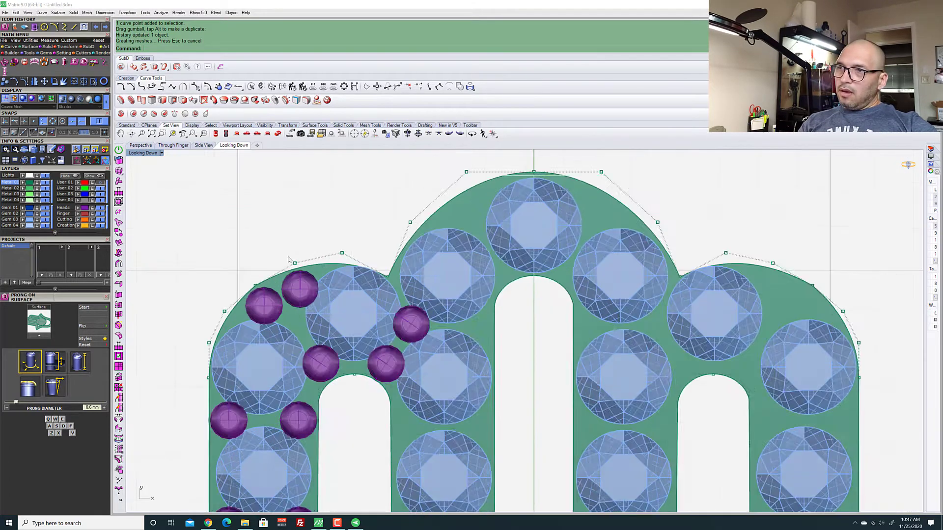
Select the matching outline control points above the two outer fingers' shoulders, one on each side, and raise them slightly together
{"action": "left_click", "coordinate": [300, 265]}
{"action": "scroll", "coordinate": [216, 292], "scroll_direction": "up", "scroll_amount": 3}
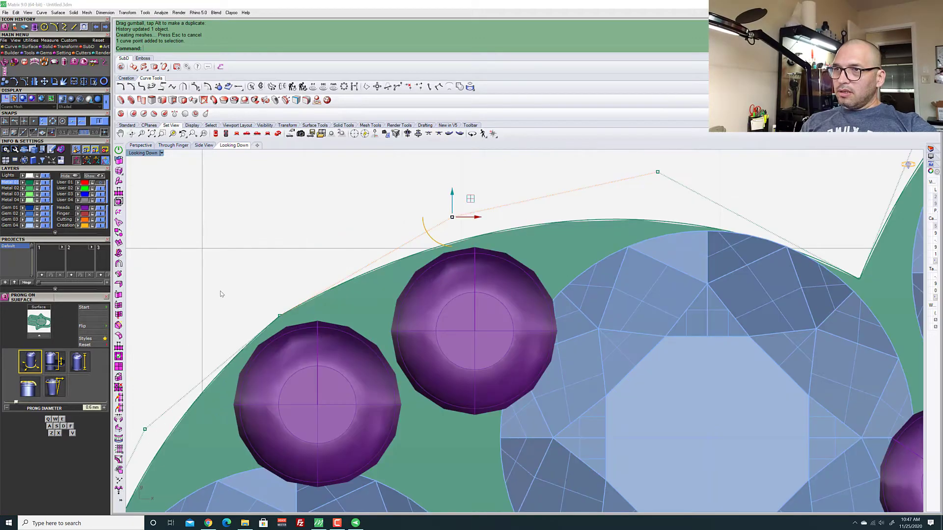
{"action": "scroll", "coordinate": [216, 291], "scroll_direction": "down", "scroll_amount": 5}
{"action": "left_click", "coordinate": [748, 273], "text": "shift"}
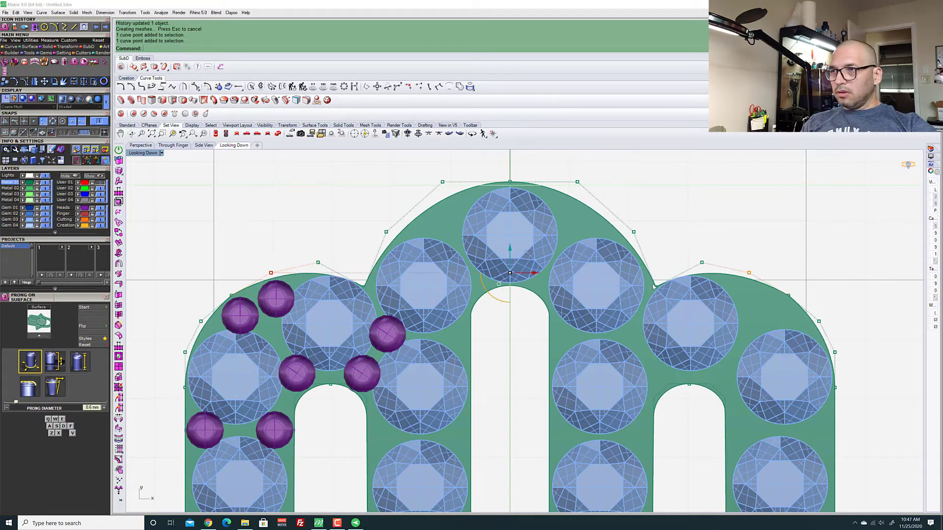
{"action": "scroll", "coordinate": [425, 256], "scroll_direction": "up", "scroll_amount": 3}
{"action": "scroll", "coordinate": [612, 256], "scroll_direction": "down", "scroll_amount": 3}
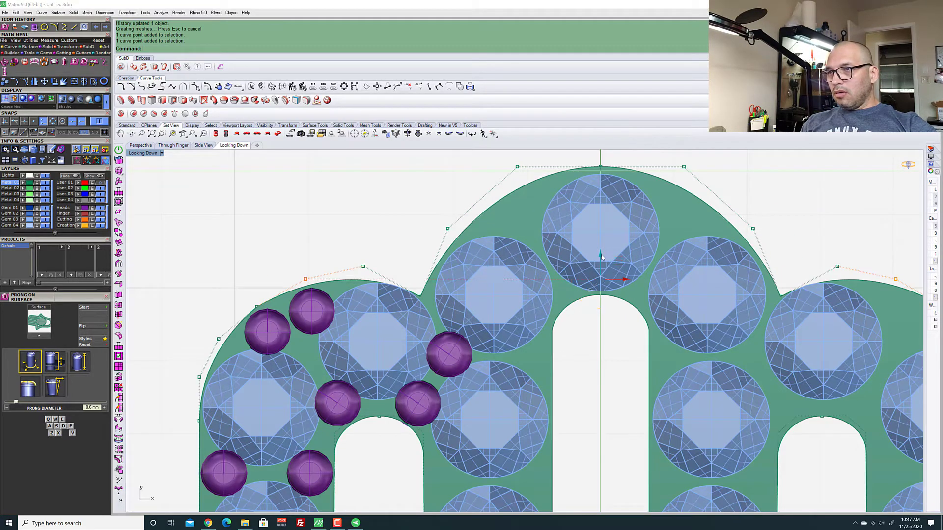
{"action": "left_click_drag", "start_coordinate": [602, 252], "coordinate": [602, 252]}
{"action": "scroll", "coordinate": [400, 231], "scroll_direction": "down", "scroll_amount": 2}
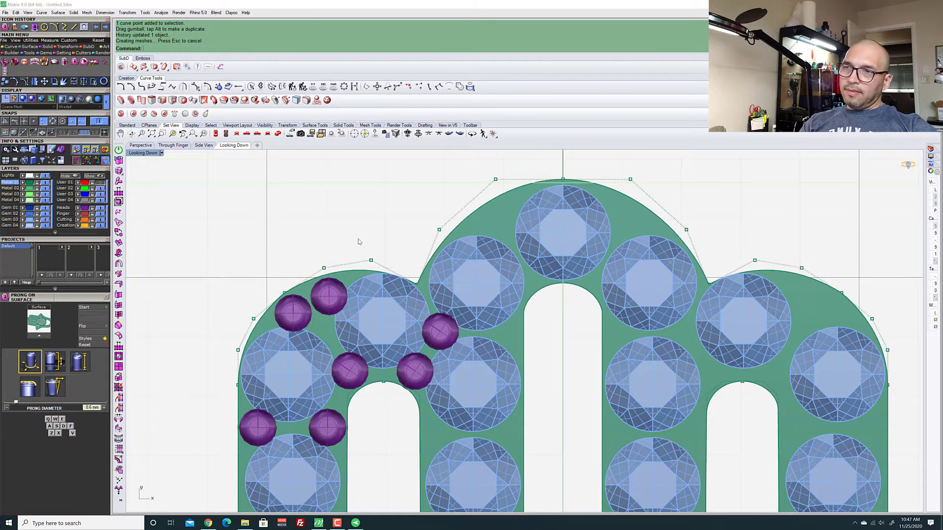
Select the outline control points above the inner stone of both outer fingertips and raise the pair slightly
{"action": "scroll", "coordinate": [361, 243], "scroll_direction": "up", "scroll_amount": 3}
{"action": "scroll", "coordinate": [373, 261], "scroll_direction": "down", "scroll_amount": 2}
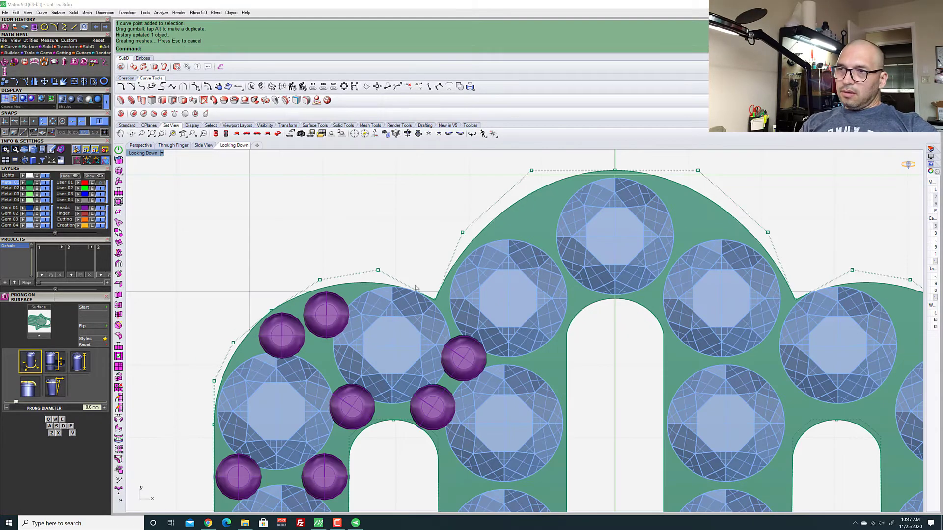
{"action": "scroll", "coordinate": [417, 288], "scroll_direction": "up", "scroll_amount": 6}
{"action": "scroll", "coordinate": [352, 289], "scroll_direction": "down", "scroll_amount": 7}
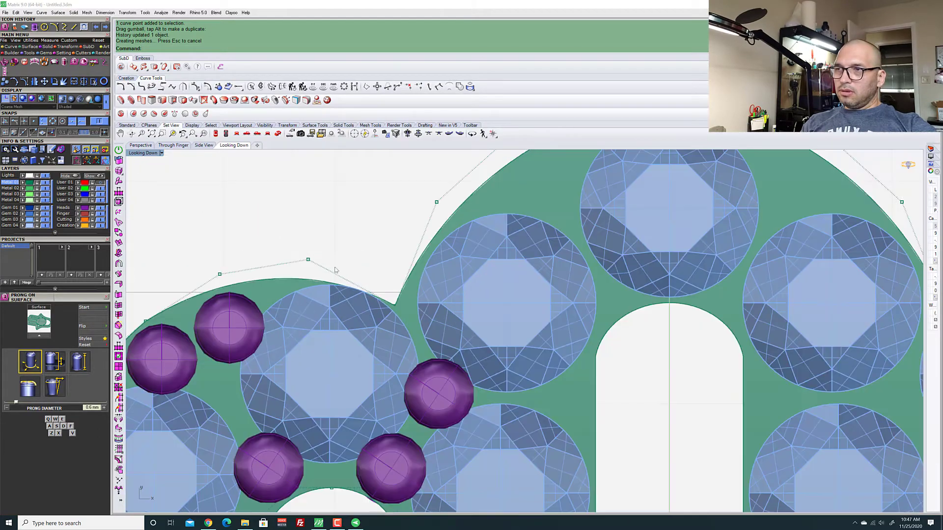
{"action": "left_click_drag", "start_coordinate": [284, 231], "coordinate": [328, 272]}
{"action": "scroll", "coordinate": [275, 252], "scroll_direction": "down", "scroll_amount": 4}
{"action": "scroll", "coordinate": [609, 251], "scroll_direction": "up", "scroll_amount": 3}
{"action": "left_click_drag", "start_coordinate": [572, 235], "coordinate": [595, 265]}
{"action": "scroll", "coordinate": [591, 262], "scroll_direction": "down", "scroll_amount": 5}
{"action": "scroll", "coordinate": [379, 295], "scroll_direction": "up", "scroll_amount": 4}
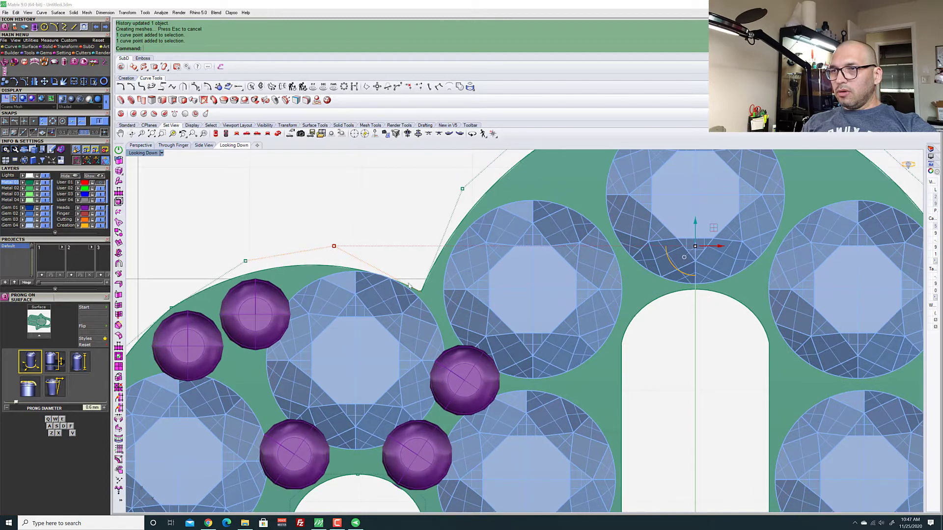
{"action": "scroll", "coordinate": [375, 271], "scroll_direction": "down", "scroll_amount": 5}
{"action": "scroll", "coordinate": [441, 253], "scroll_direction": "up", "scroll_amount": 5}
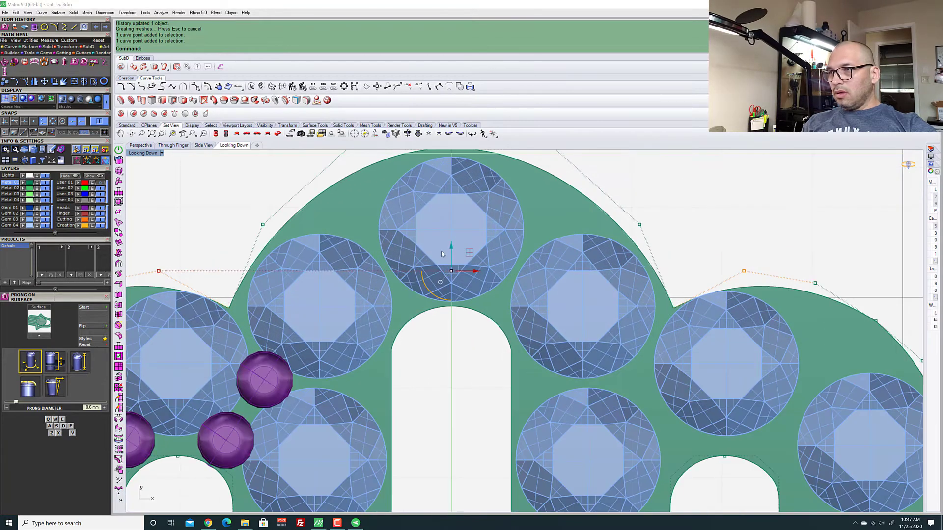
{"action": "left_click_drag", "start_coordinate": [450, 248], "coordinate": [453, 240]}
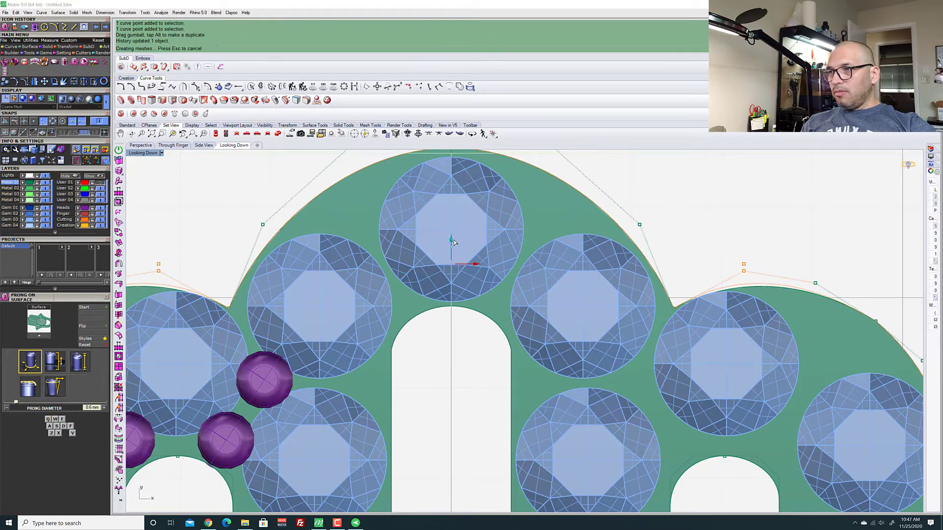
Scale the same pair of fingertip outline points slightly inward toward the hand's centre line
{"action": "scroll", "coordinate": [437, 235], "scroll_direction": "down", "scroll_amount": 5}
{"action": "scroll", "coordinate": [364, 244], "scroll_direction": "up", "scroll_amount": 5}
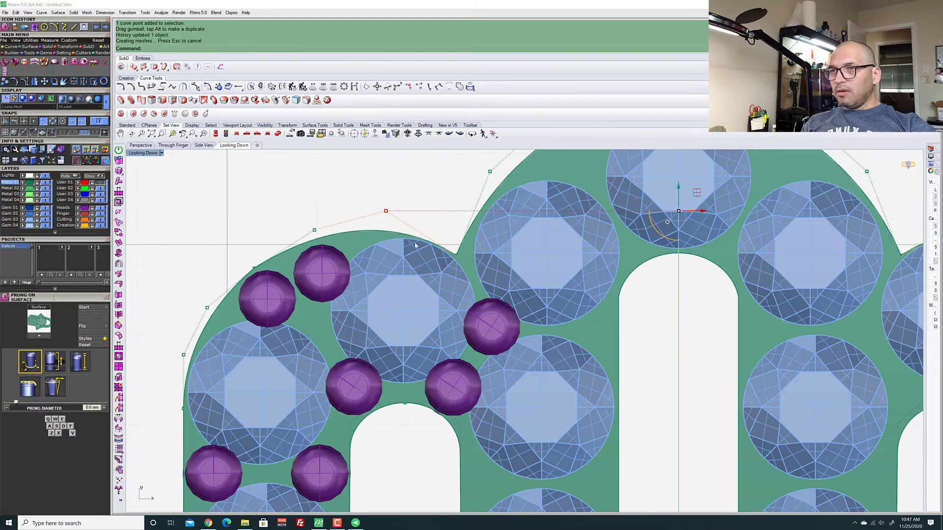
{"action": "scroll", "coordinate": [415, 246], "scroll_direction": "down", "scroll_amount": 3}
{"action": "scroll", "coordinate": [471, 228], "scroll_direction": "up", "scroll_amount": 5}
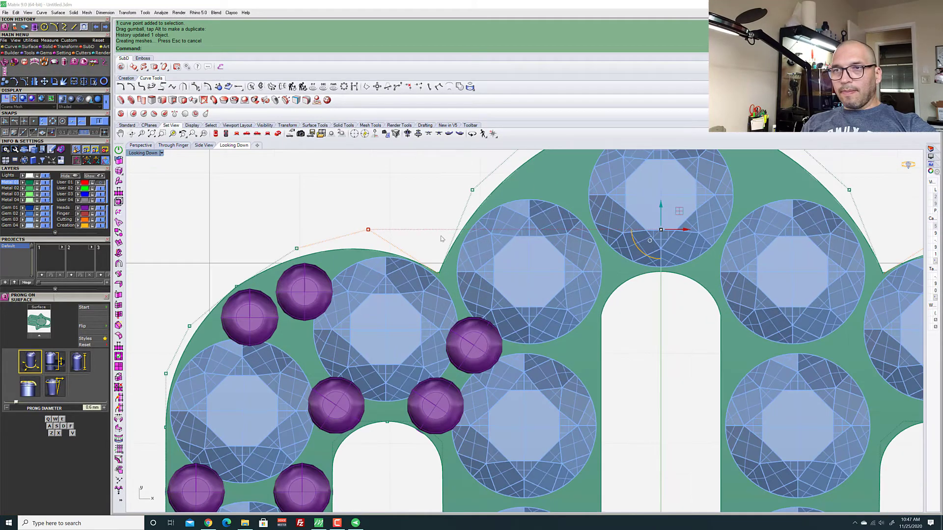
{"action": "scroll", "coordinate": [366, 250], "scroll_direction": "down", "scroll_amount": 3}
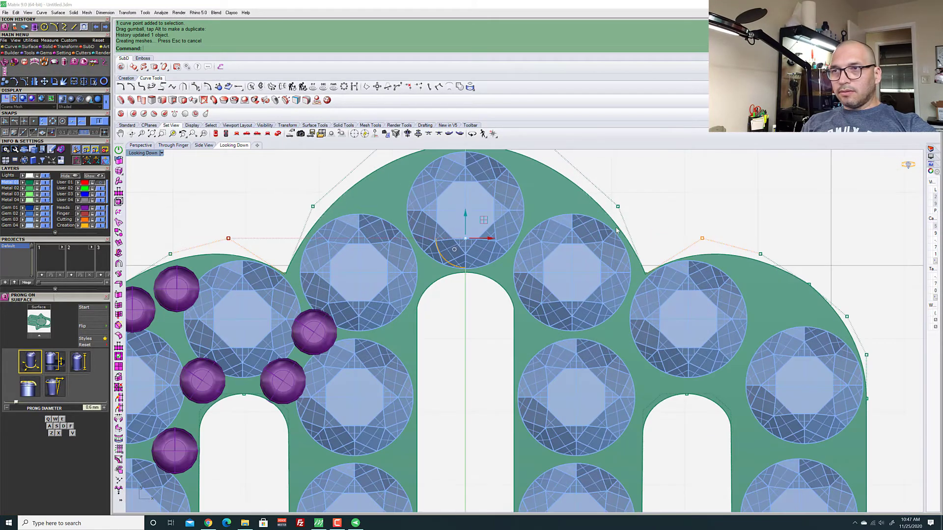
{"action": "left_click", "coordinate": [229, 239]}
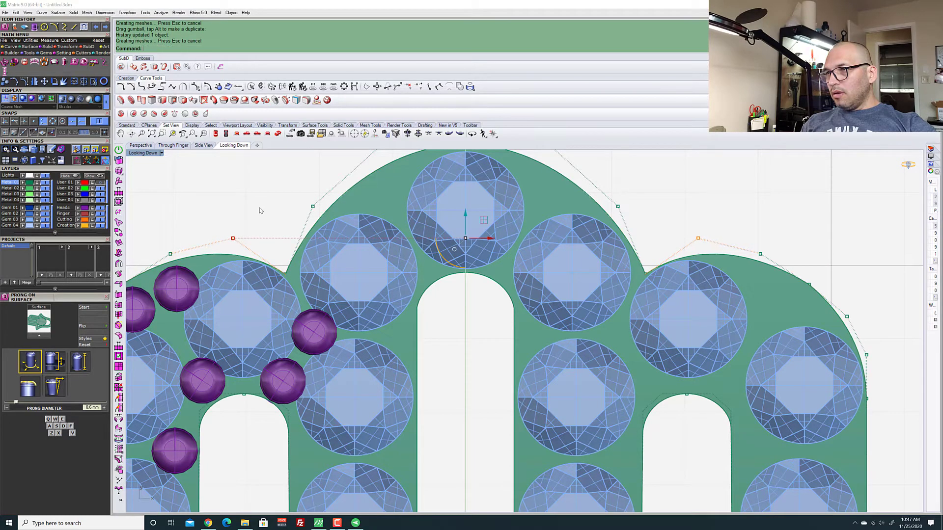
Select the two neighbouring shoulder points on each outer fingertip and raise all four slightly to widen the metal above the prongs
{"action": "scroll", "coordinate": [221, 221], "scroll_direction": "down", "scroll_amount": 5}
{"action": "scroll", "coordinate": [220, 221], "scroll_direction": "up", "scroll_amount": 3}
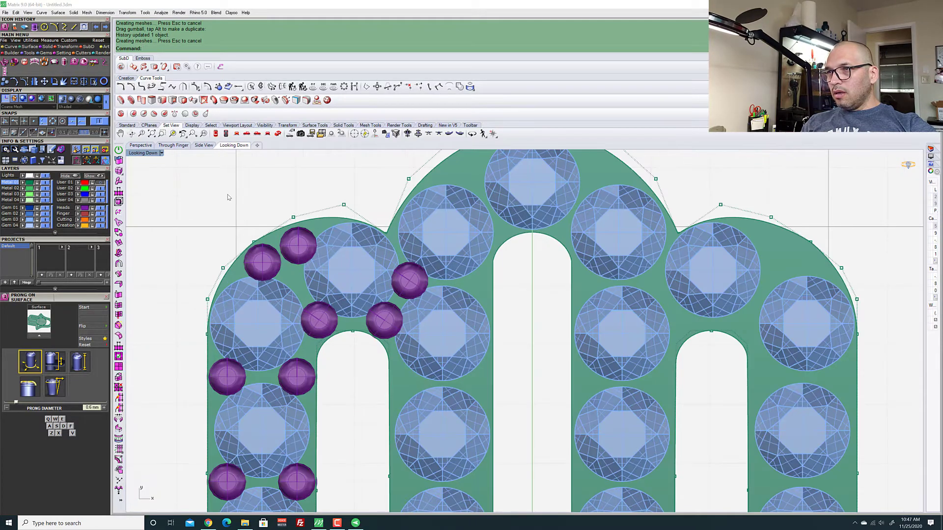
{"action": "left_click_drag", "start_coordinate": [227, 197], "coordinate": [290, 234]}
{"action": "scroll", "coordinate": [250, 226], "scroll_direction": "down", "scroll_amount": 2}
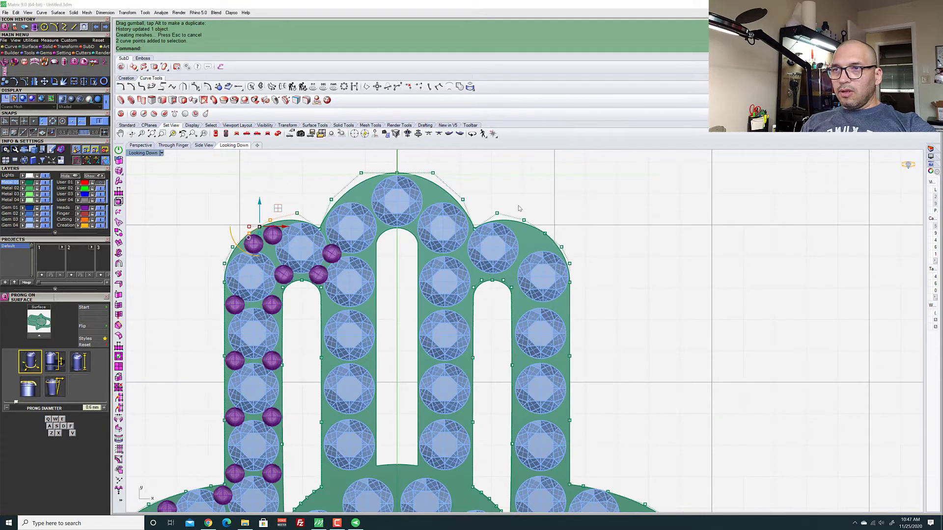
{"action": "left_click_drag", "start_coordinate": [519, 208], "coordinate": [560, 247]}
{"action": "scroll", "coordinate": [339, 196], "scroll_direction": "up", "scroll_amount": 3}
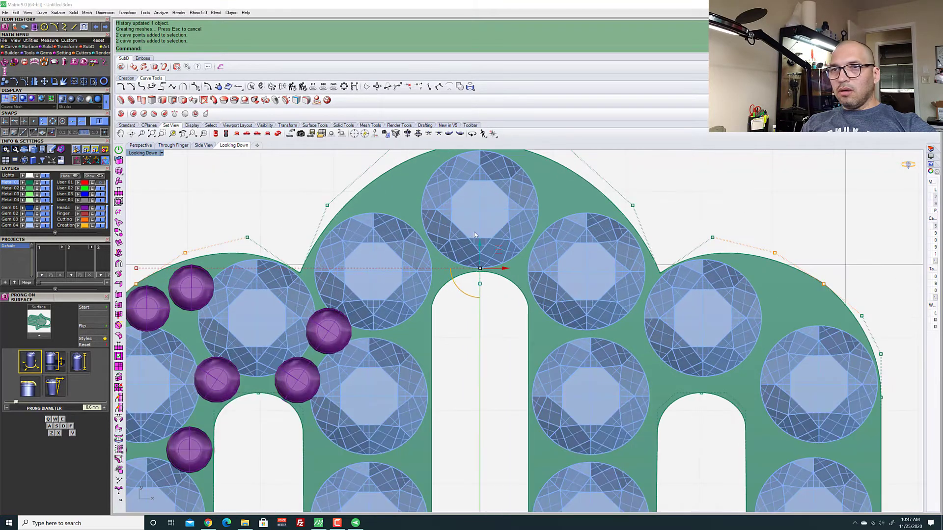
{"action": "scroll", "coordinate": [561, 249], "scroll_direction": "down", "scroll_amount": 2}
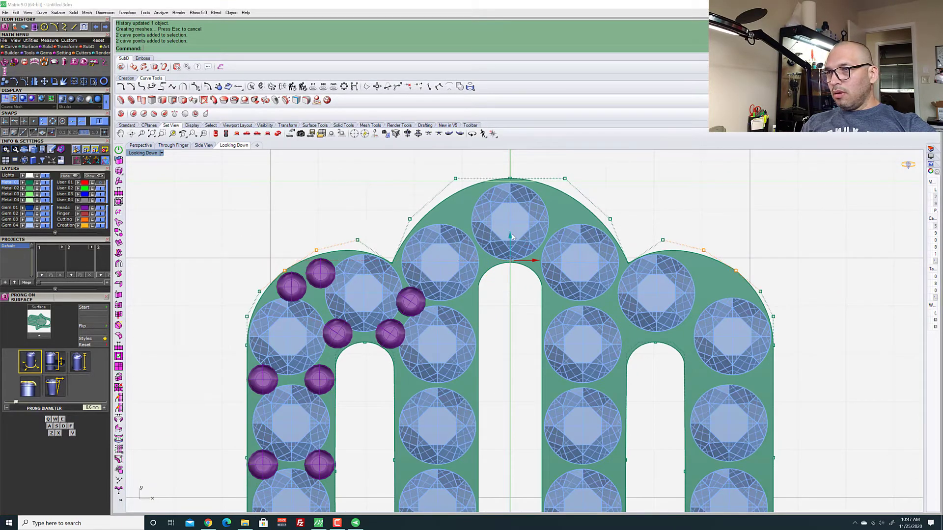
{"action": "left_click_drag", "start_coordinate": [512, 236], "coordinate": [512, 235]}
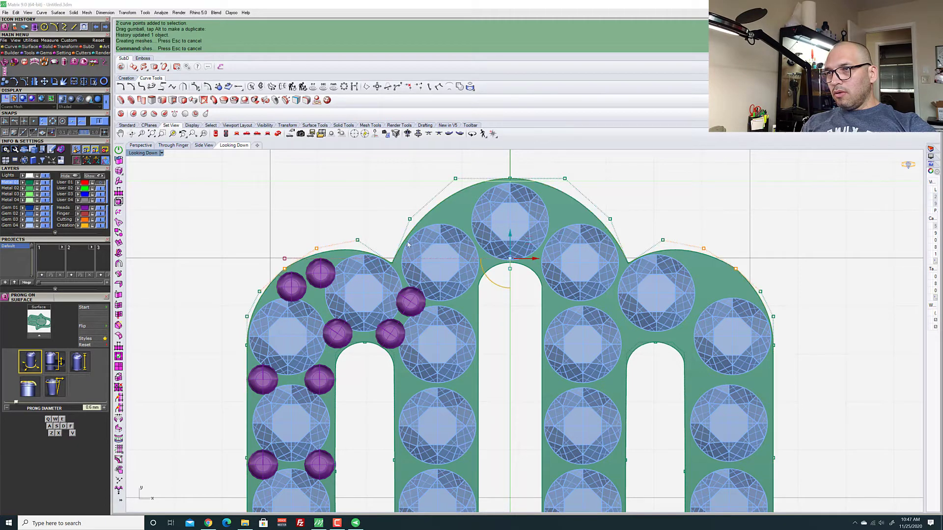
{"action": "scroll", "coordinate": [267, 271], "scroll_direction": "up", "scroll_amount": 4}
{"action": "scroll", "coordinate": [267, 272], "scroll_direction": "down", "scroll_amount": 5}
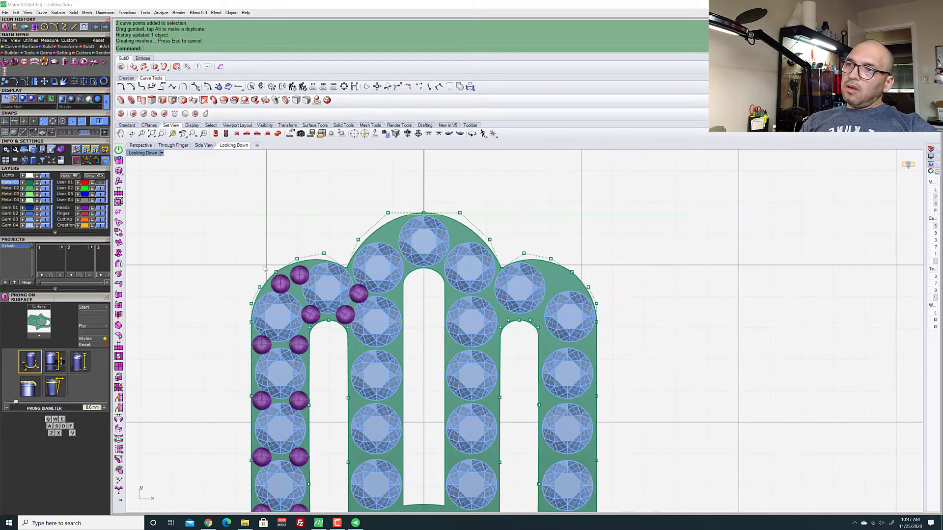
Nudge the upper of the two prongs on the left outer fingertip slightly up toward the outline
{"action": "scroll", "coordinate": [271, 269], "scroll_direction": "up", "scroll_amount": 3}
{"action": "scroll", "coordinate": [275, 267], "scroll_direction": "up", "scroll_amount": 5}
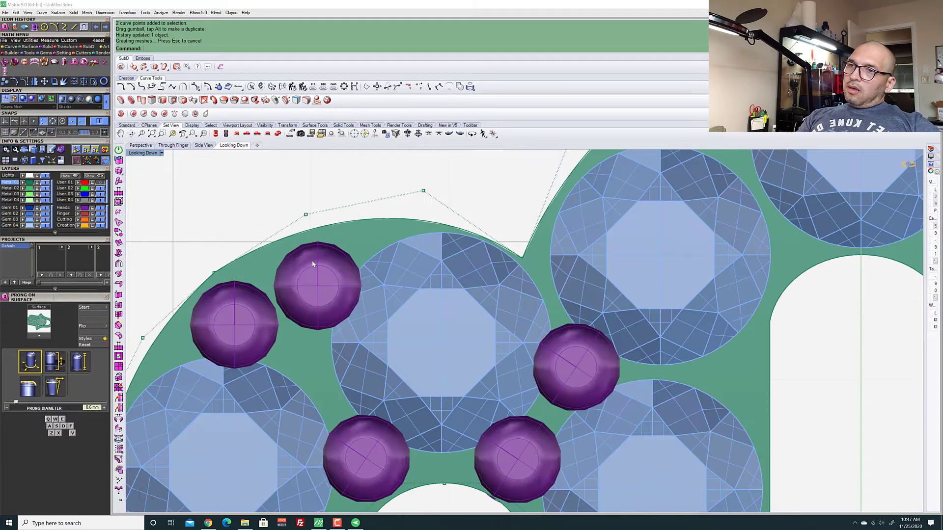
{"action": "scroll", "coordinate": [309, 260], "scroll_direction": "up", "scroll_amount": 3}
{"action": "left_click", "coordinate": [310, 274]}
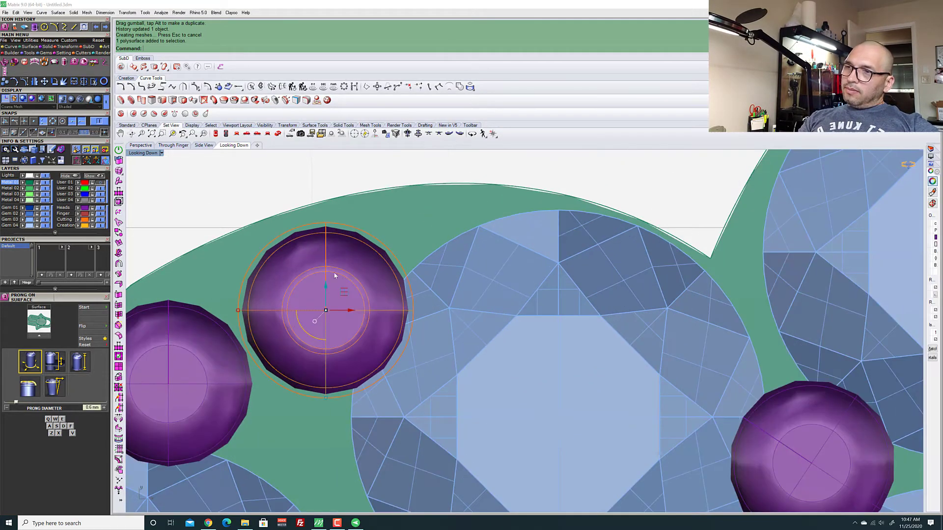
{"action": "left_click_drag", "start_coordinate": [344, 290], "coordinate": [336, 277]}
{"action": "left_click_drag", "start_coordinate": [336, 276], "coordinate": [337, 273]}
{"action": "scroll", "coordinate": [453, 238], "scroll_direction": "down", "scroll_amount": 4}
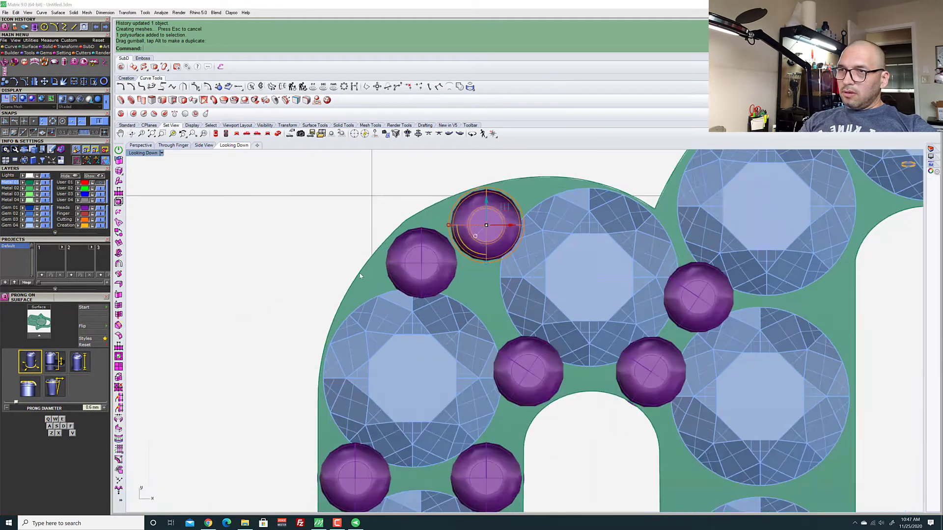
Nudge the neighbouring lower prong on the left outer fingertip slightly and deselect it
{"action": "scroll", "coordinate": [478, 236], "scroll_direction": "up", "scroll_amount": 3}
{"action": "left_click", "coordinate": [474, 240]}
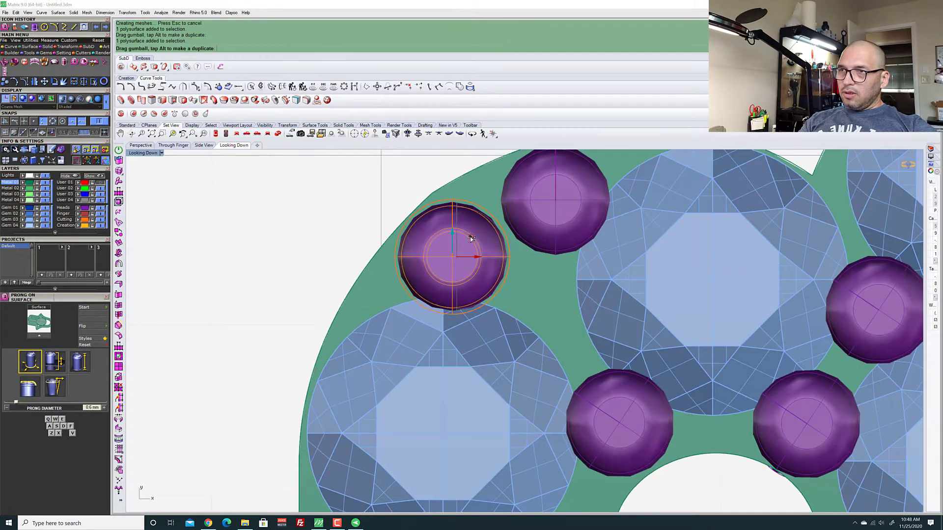
{"action": "scroll", "coordinate": [344, 227], "scroll_direction": "down", "scroll_amount": 5}
{"action": "key", "text": "Escape"}
{"action": "scroll", "coordinate": [343, 307], "scroll_direction": "down", "scroll_amount": 3}
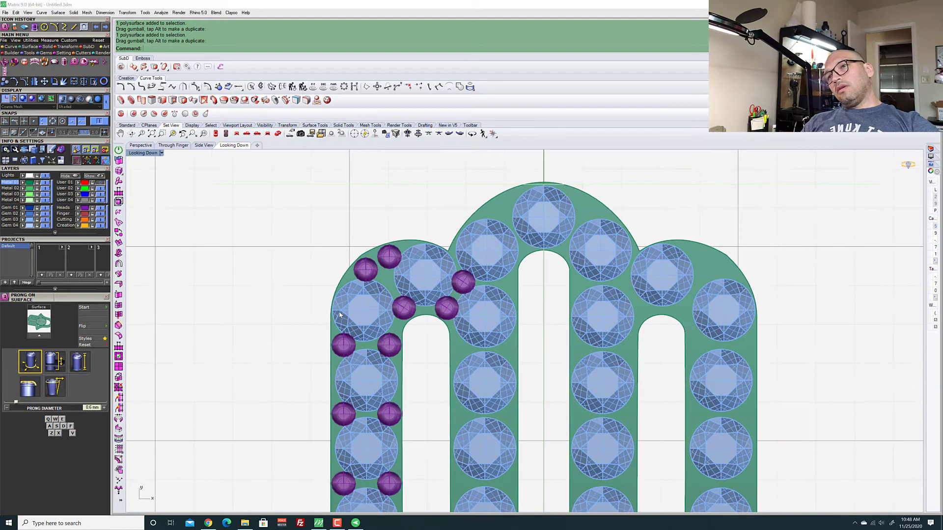
Copy the prong where the left outer and middle fingers meet and place the duplicate near the central fingertip's topmost stone
{"action": "scroll", "coordinate": [478, 275], "scroll_direction": "up", "scroll_amount": 7}
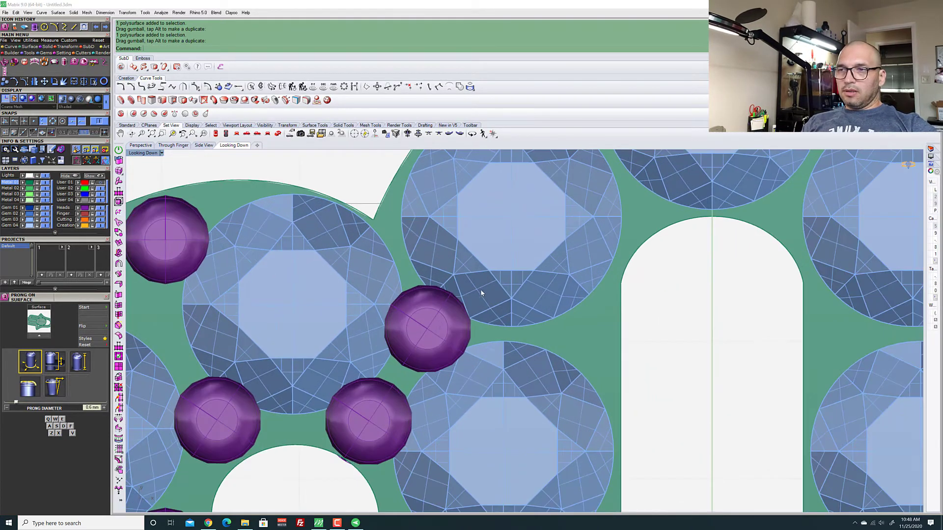
{"action": "left_click", "coordinate": [422, 362]}
{"action": "scroll", "coordinate": [417, 366], "scroll_direction": "down", "scroll_amount": 5}
{"action": "scroll", "coordinate": [421, 308], "scroll_direction": "up", "scroll_amount": 5}
{"action": "key", "text": "ctrl+c"}
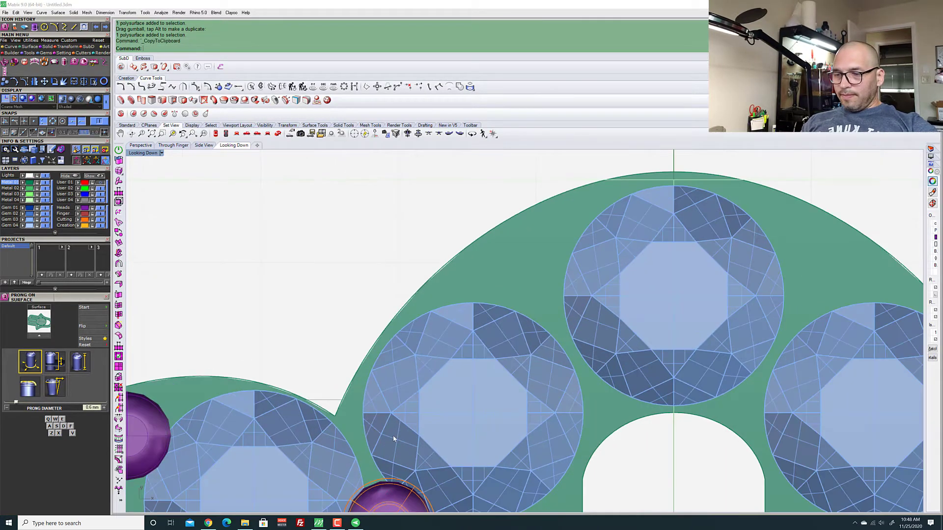
{"action": "key", "text": "ctrl+v"}
{"action": "left_click_drag", "start_coordinate": [382, 499], "coordinate": [526, 243]}
Fine-tune the duplicate's position so it sits in the outer gap between the topmost stone and the stone to its left
{"action": "scroll", "coordinate": [523, 252], "scroll_direction": "up", "scroll_amount": 4}
{"action": "left_click_drag", "start_coordinate": [521, 279], "coordinate": [503, 266]}
{"action": "left_click_drag", "start_coordinate": [613, 340], "coordinate": [617, 344]}
{"action": "left_click_drag", "start_coordinate": [463, 369], "coordinate": [461, 373]}
{"action": "scroll", "coordinate": [451, 413], "scroll_direction": "down", "scroll_amount": 6}
{"action": "scroll", "coordinate": [501, 337], "scroll_direction": "up", "scroll_amount": 4}
{"action": "left_click_drag", "start_coordinate": [472, 329], "coordinate": [480, 340]}
{"action": "scroll", "coordinate": [338, 296], "scroll_direction": "down", "scroll_amount": 5}
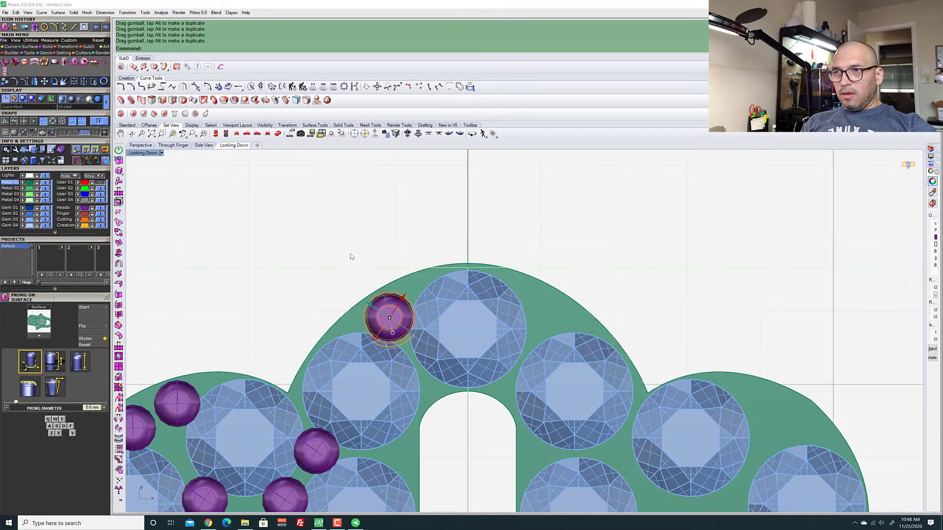
Duplicate that prong and place the copy diagonally below, between the same two stones beside the central slot's rounded end
{"action": "scroll", "coordinate": [351, 257], "scroll_direction": "down", "scroll_amount": 3}
{"action": "scroll", "coordinate": [395, 265], "scroll_direction": "up", "scroll_amount": 7}
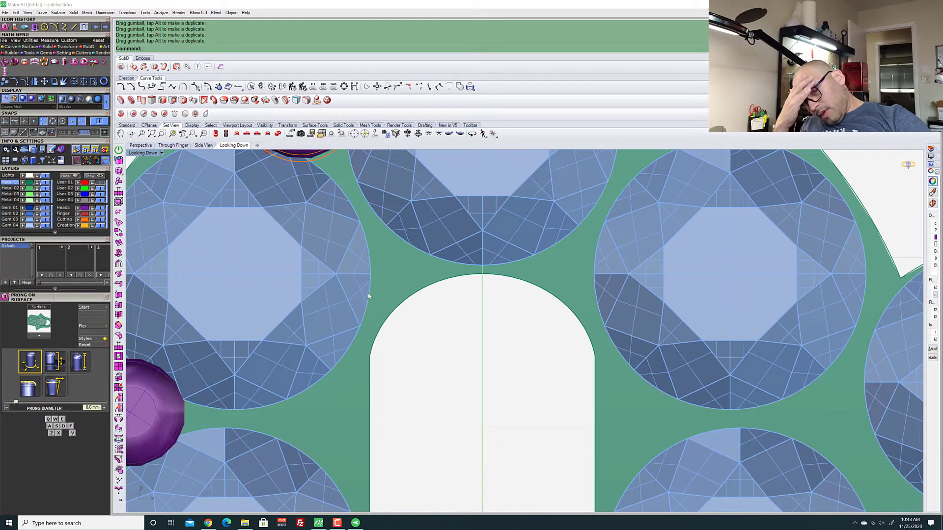
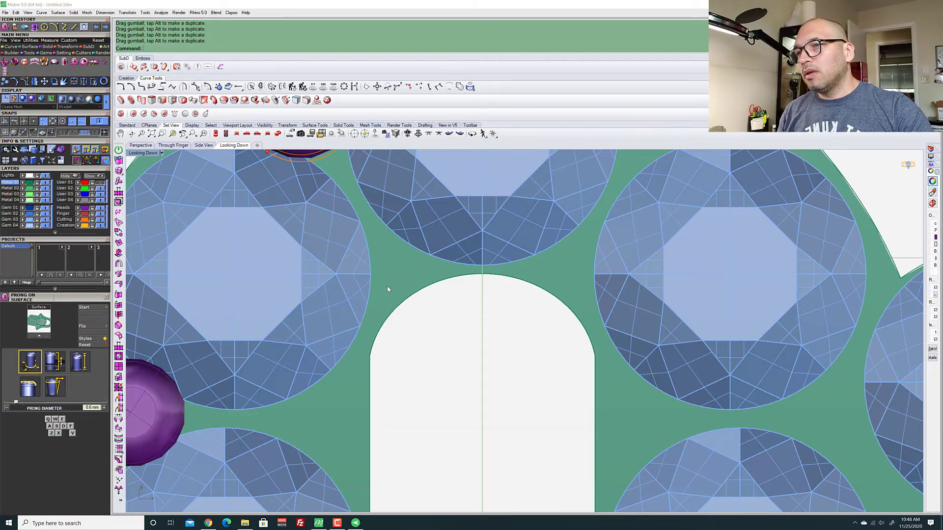
{"action": "scroll", "coordinate": [388, 289], "scroll_direction": "down", "scroll_amount": 5}
{"action": "scroll", "coordinate": [362, 285], "scroll_direction": "up", "scroll_amount": 5}
{"action": "scroll", "coordinate": [262, 418], "scroll_direction": "down", "scroll_amount": 6}
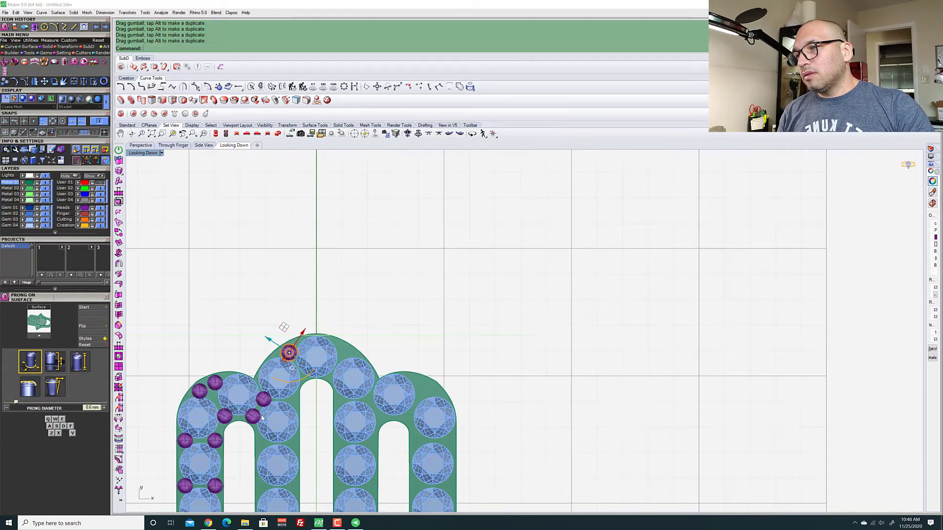
{"action": "scroll", "coordinate": [262, 418], "scroll_direction": "up", "scroll_amount": 5}
{"action": "scroll", "coordinate": [334, 312], "scroll_direction": "up", "scroll_amount": 5}
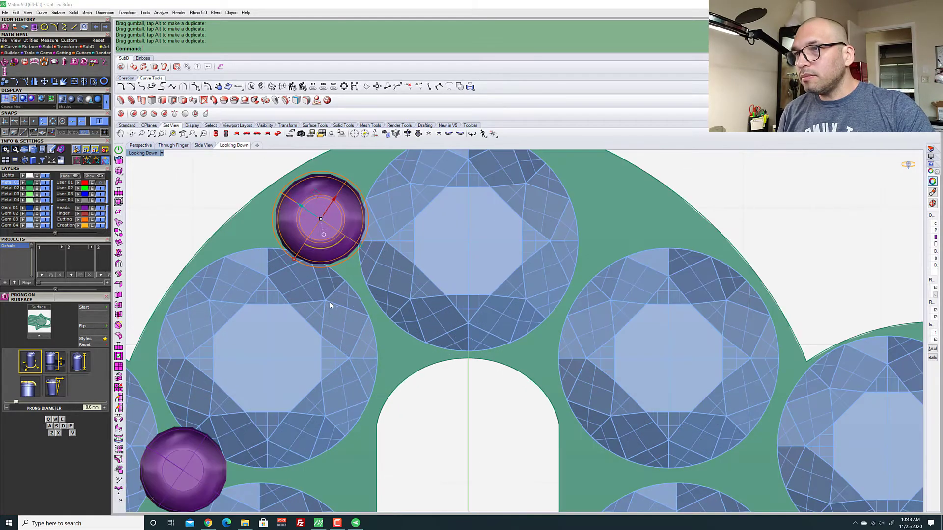
{"action": "key", "text": "ctrl+c"}
{"action": "key", "text": "ctrl+v"}
{"action": "left_click_drag", "start_coordinate": [321, 206], "coordinate": [380, 307]}
{"action": "scroll", "coordinate": [379, 307], "scroll_direction": "down", "scroll_amount": 5}
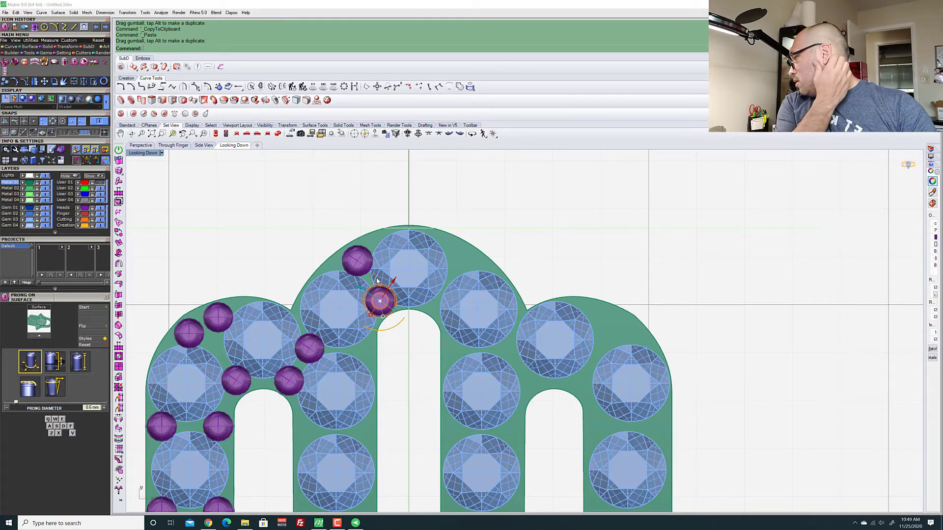
Show the control points of the central slot's outline beside the newly placed prong
{"action": "scroll", "coordinate": [377, 281], "scroll_direction": "down", "scroll_amount": 1}
{"action": "scroll", "coordinate": [381, 275], "scroll_direction": "up", "scroll_amount": 3}
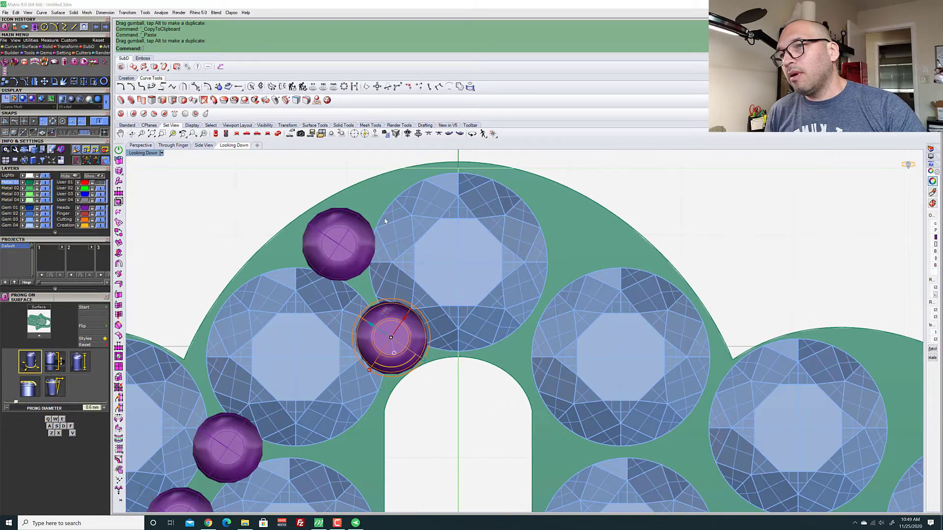
{"action": "scroll", "coordinate": [383, 268], "scroll_direction": "down", "scroll_amount": 3}
{"action": "scroll", "coordinate": [405, 253], "scroll_direction": "up", "scroll_amount": 5}
{"action": "scroll", "coordinate": [405, 252], "scroll_direction": "down", "scroll_amount": 5}
{"action": "scroll", "coordinate": [449, 273], "scroll_direction": "up", "scroll_amount": 3}
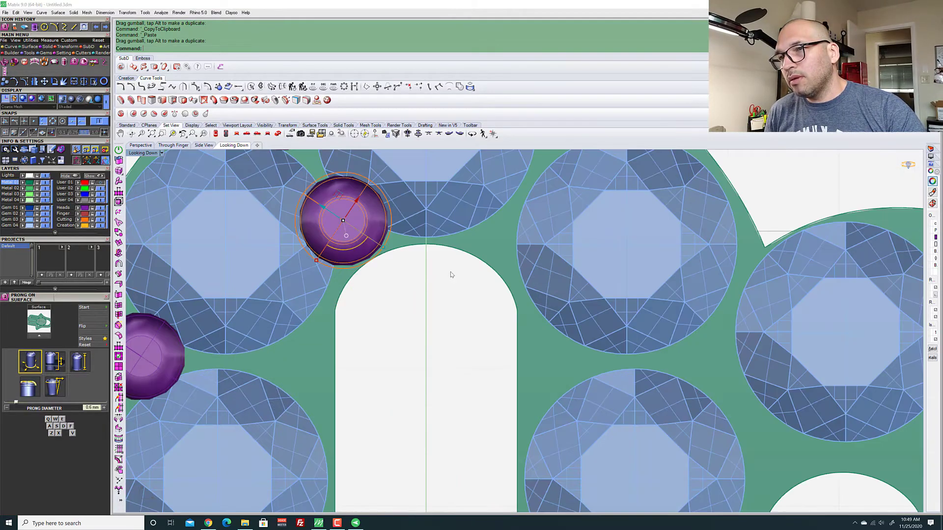
{"action": "left_click", "coordinate": [460, 274]}
{"action": "left_click", "coordinate": [474, 270]}
{"action": "scroll", "coordinate": [442, 270], "scroll_direction": "down", "scroll_amount": 4}
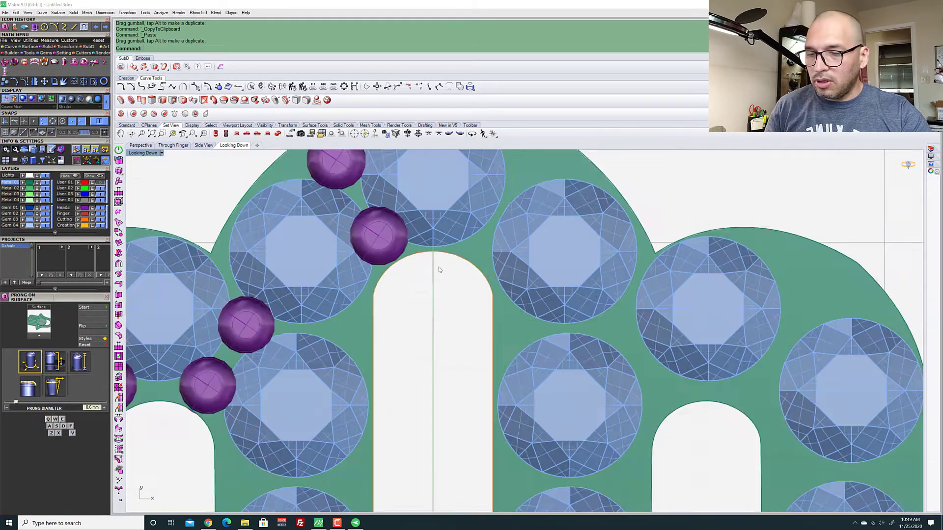
{"action": "key", "text": "F10"}
{"action": "scroll", "coordinate": [432, 266], "scroll_direction": "up", "scroll_amount": 3}
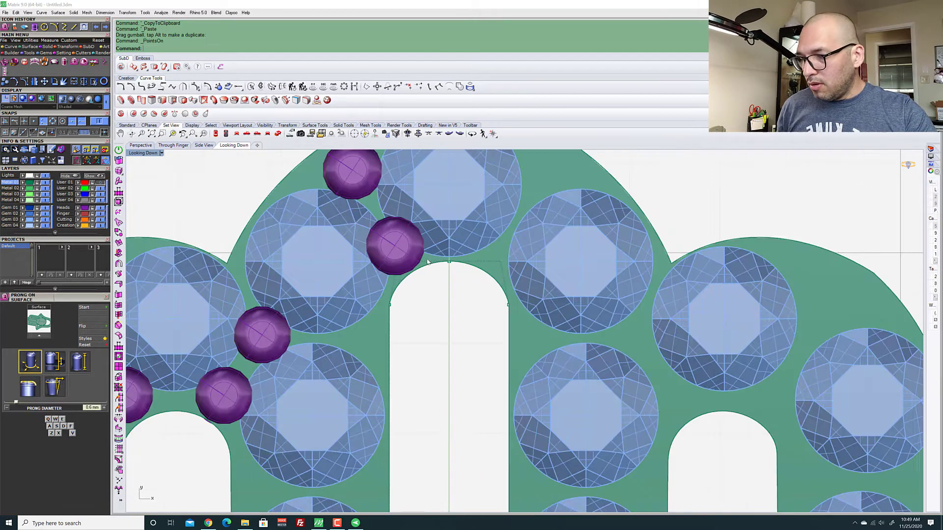
Select all control points of the central slot's rounded end and lower them slightly away from the topmost stone
{"action": "left_click_drag", "start_coordinate": [388, 289], "coordinate": [505, 328]}
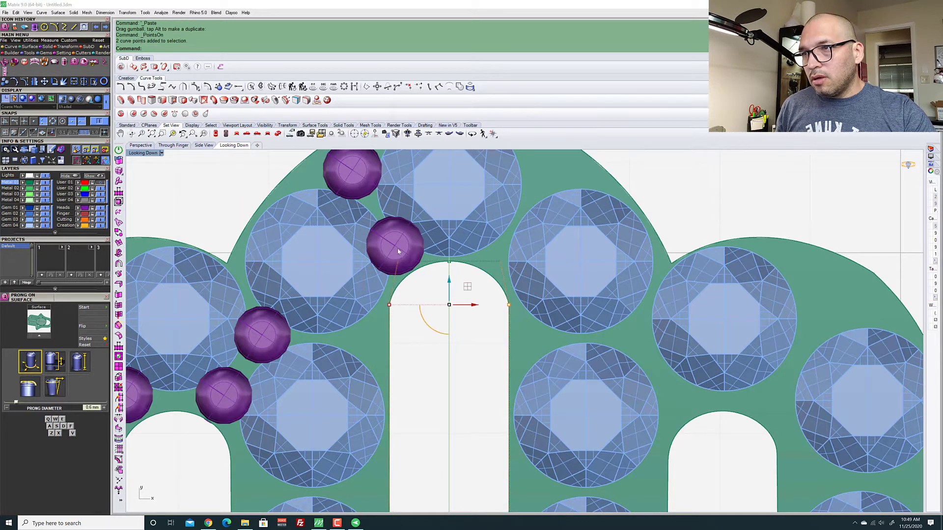
{"action": "left_click_drag", "start_coordinate": [397, 250], "coordinate": [451, 274], "text": "shift"}
{"action": "key", "text": "ctrl+z"}
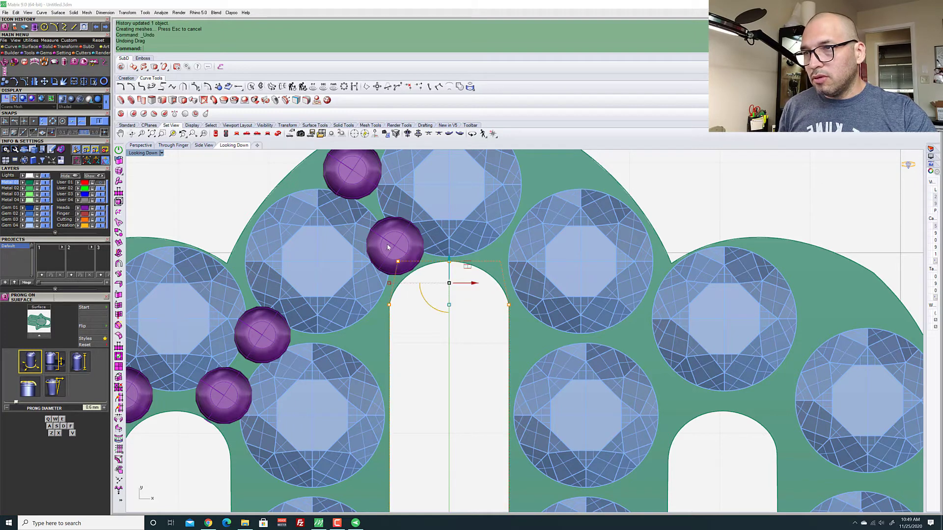
{"action": "left_click", "coordinate": [449, 261], "text": "shift"}
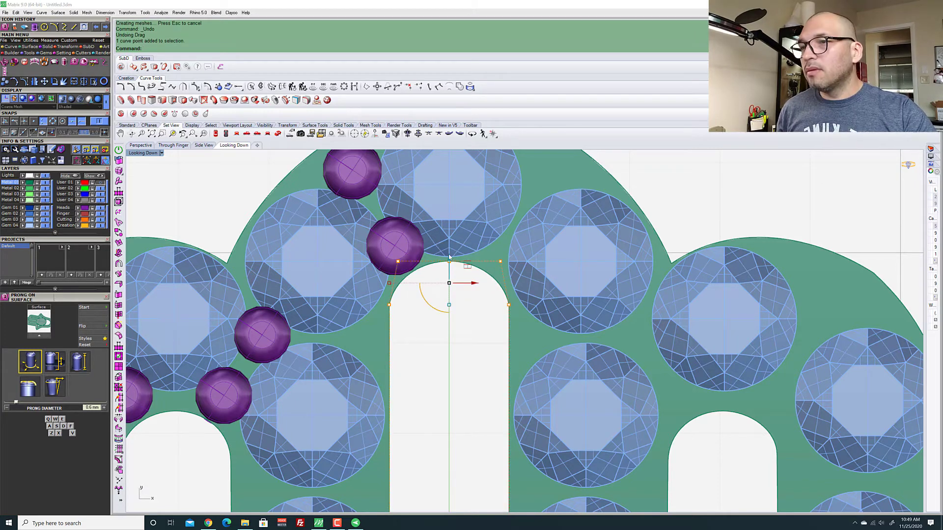
{"action": "scroll", "coordinate": [457, 270], "scroll_direction": "up", "scroll_amount": 6}
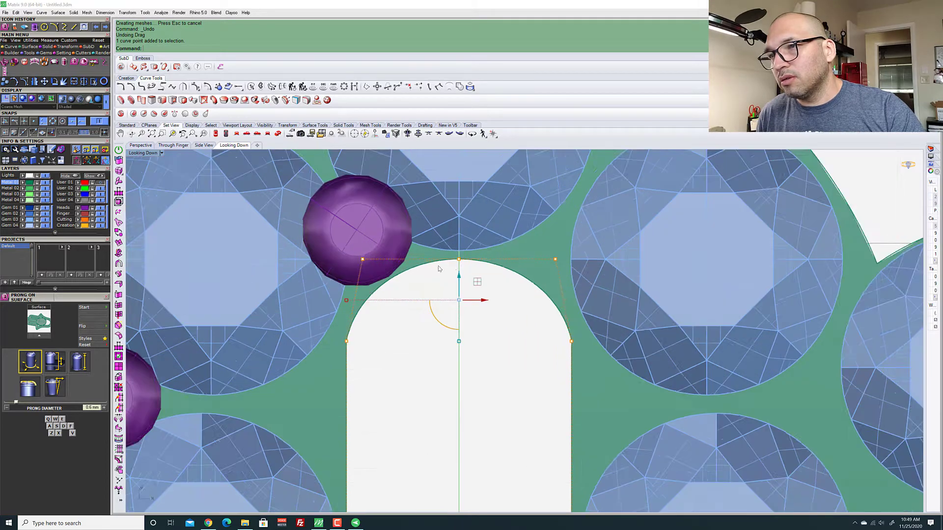
{"action": "left_click_drag", "start_coordinate": [463, 288], "coordinate": [463, 295]}
{"action": "scroll", "coordinate": [448, 325], "scroll_direction": "down", "scroll_amount": 3}
{"action": "scroll", "coordinate": [389, 260], "scroll_direction": "up", "scroll_amount": 5}
Nudge the prong beside the central slot's rounded end into a better position between its two stones and deselect it
{"action": "left_click", "coordinate": [389, 253]}
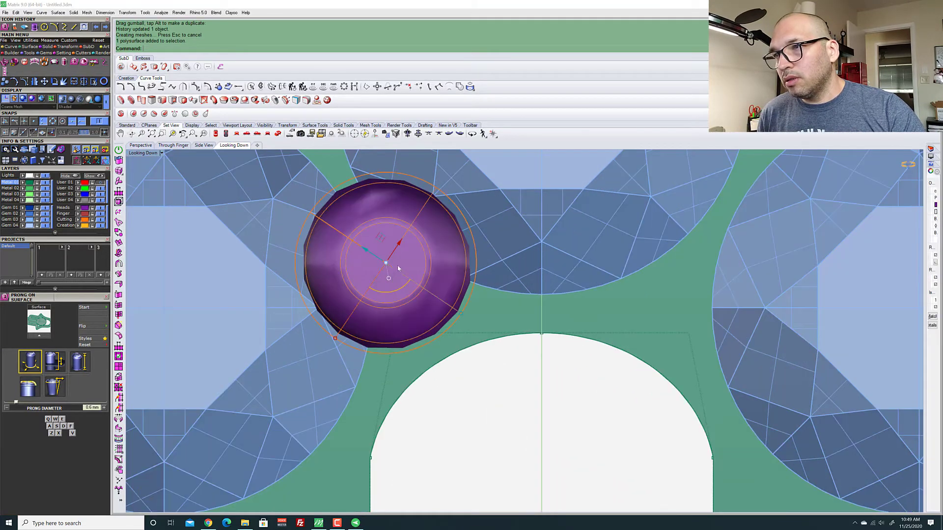
{"action": "left_click_drag", "start_coordinate": [389, 253], "coordinate": [396, 265]}
{"action": "scroll", "coordinate": [406, 286], "scroll_direction": "down", "scroll_amount": 5}
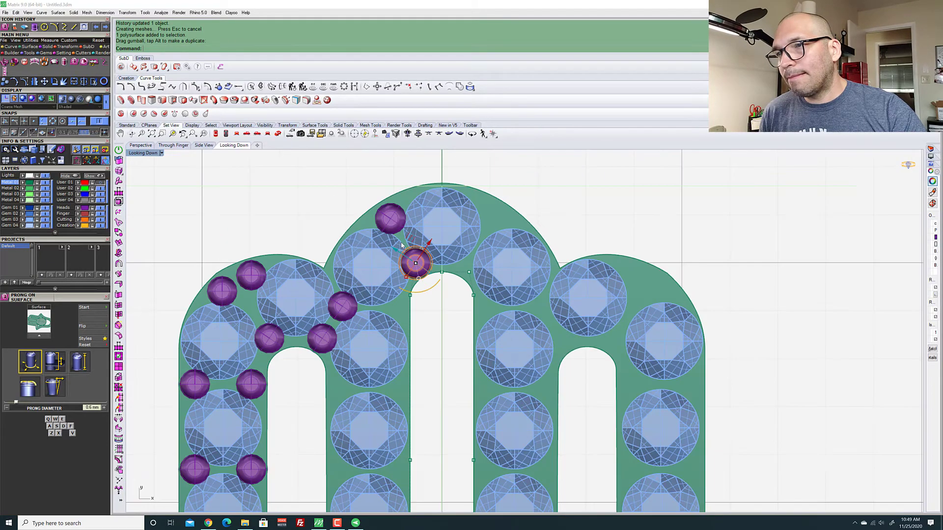
{"action": "scroll", "coordinate": [433, 270], "scroll_direction": "up", "scroll_amount": 5}
{"action": "key", "text": "Escape"}
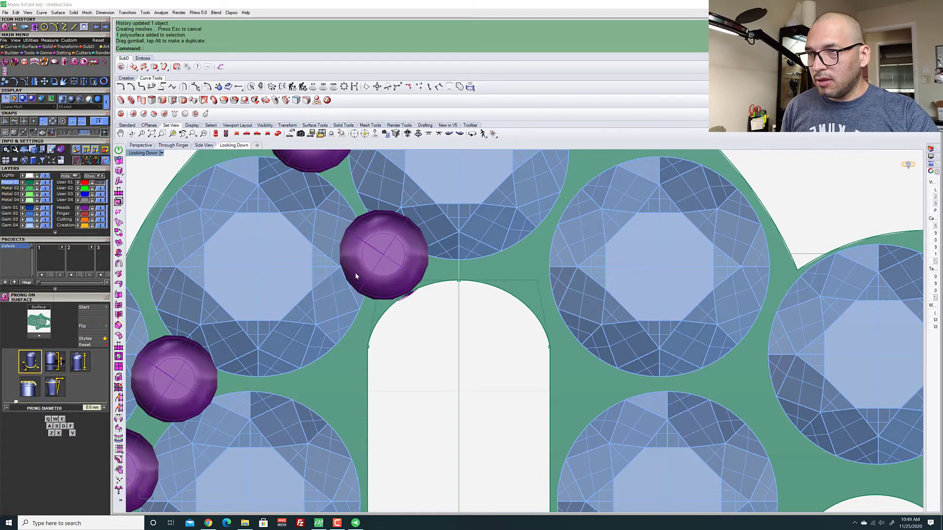
Lower the central slot's five rounded-end control points a little further and fine-tune the adjacent prong's position
{"action": "left_click_drag", "start_coordinate": [341, 256], "coordinate": [567, 359]}
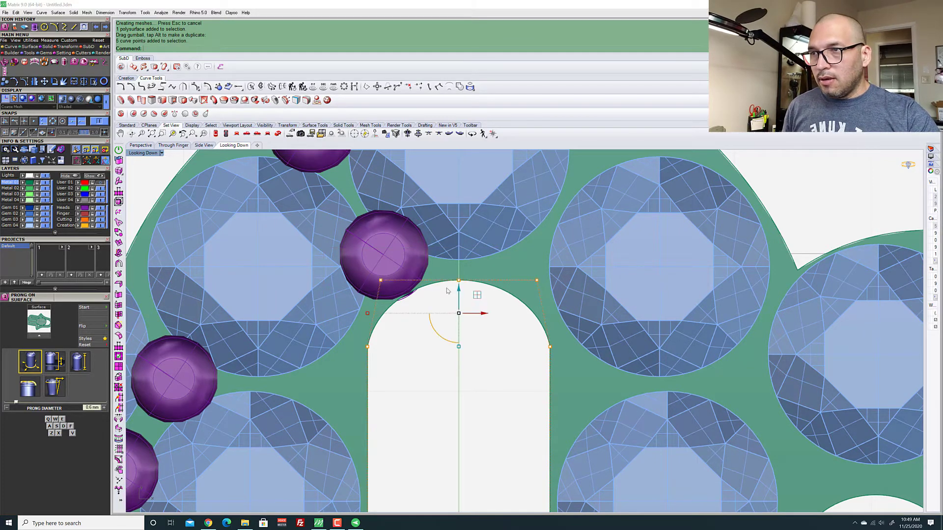
{"action": "left_click_drag", "start_coordinate": [459, 294], "coordinate": [458, 303]}
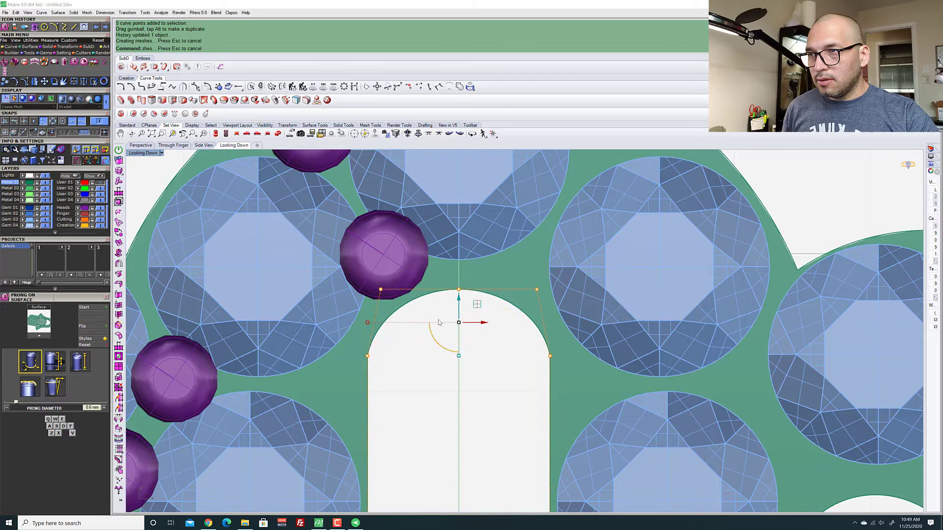
{"action": "left_click", "coordinate": [379, 250]}
{"action": "left_click_drag", "start_coordinate": [382, 231], "coordinate": [385, 239]}
{"action": "scroll", "coordinate": [384, 249], "scroll_direction": "down", "scroll_amount": 5}
{"action": "scroll", "coordinate": [372, 247], "scroll_direction": "up", "scroll_amount": 4}
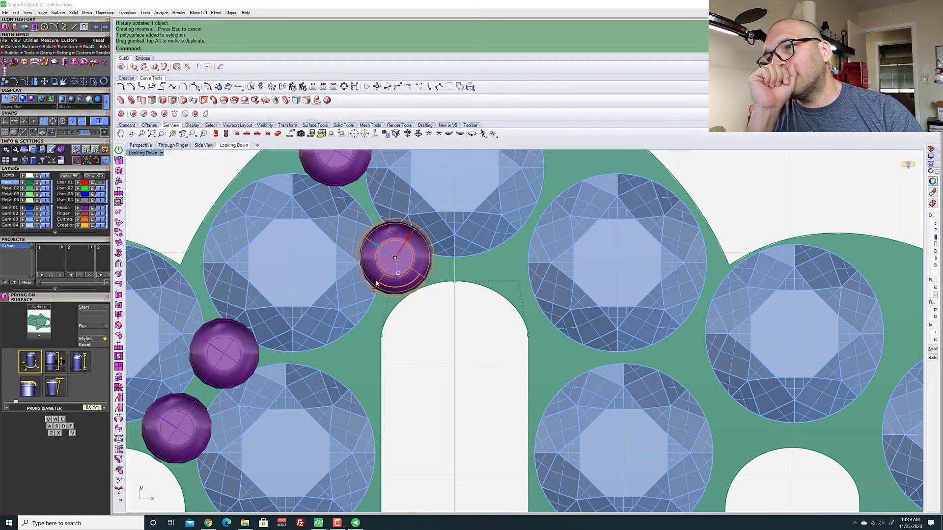
{"action": "scroll", "coordinate": [378, 251], "scroll_direction": "up", "scroll_amount": 4}
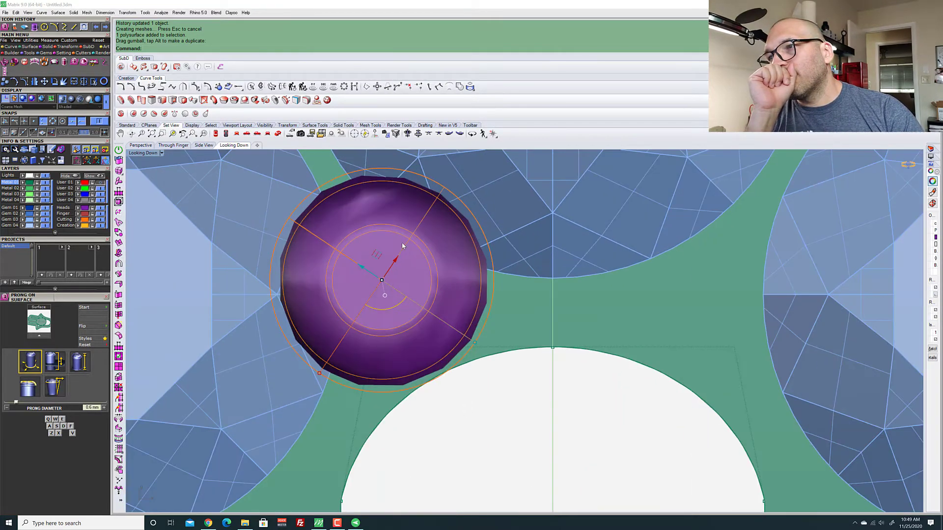
{"action": "scroll", "coordinate": [400, 204], "scroll_direction": "down", "scroll_amount": 3}
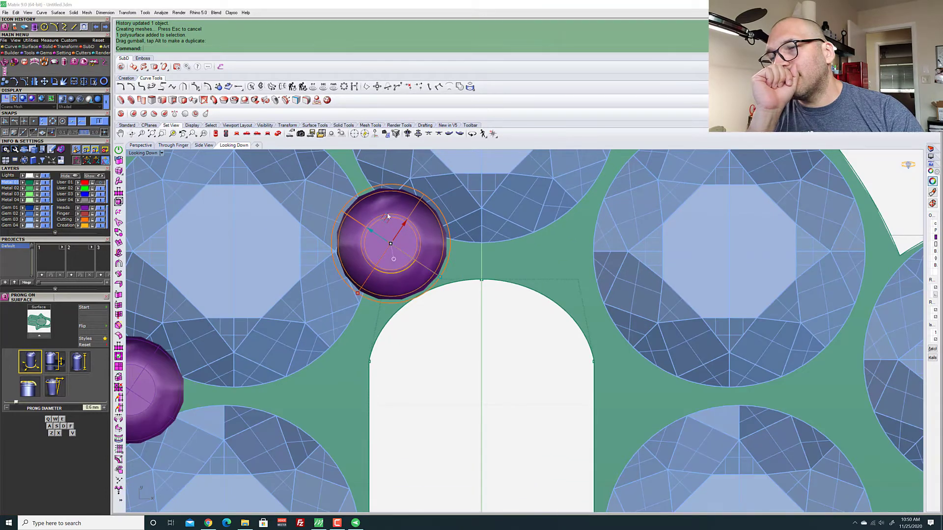
{"action": "scroll", "coordinate": [422, 307], "scroll_direction": "down", "scroll_amount": 2}
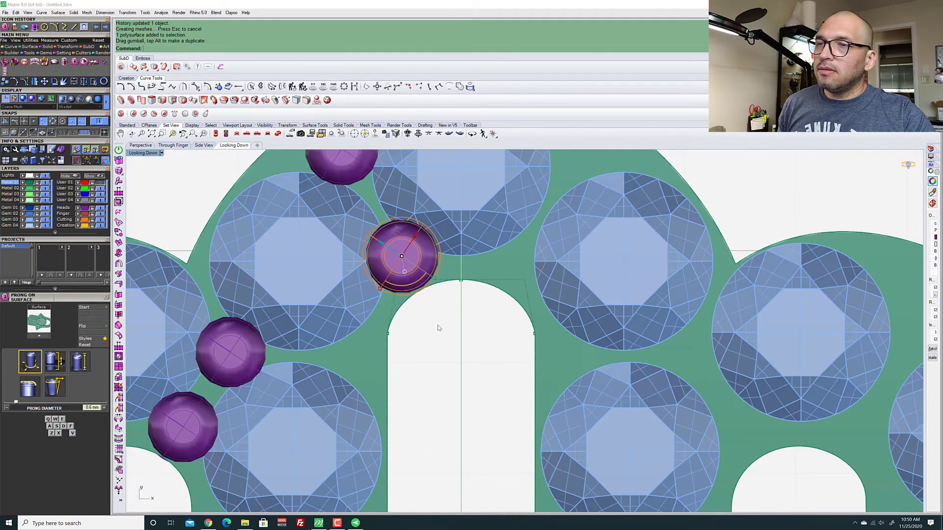
Raise the middle control point of the central slot's rounded end slightly to give the arch a higher peak
{"action": "scroll", "coordinate": [438, 327], "scroll_direction": "down", "scroll_amount": 3}
{"action": "scroll", "coordinate": [439, 354], "scroll_direction": "up", "scroll_amount": 6}
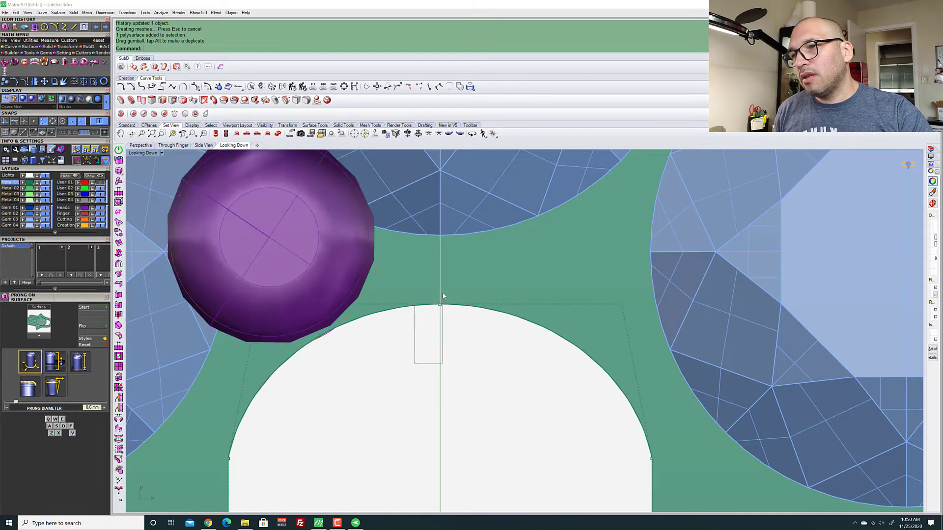
{"action": "left_click_drag", "start_coordinate": [443, 294], "coordinate": [441, 260]}
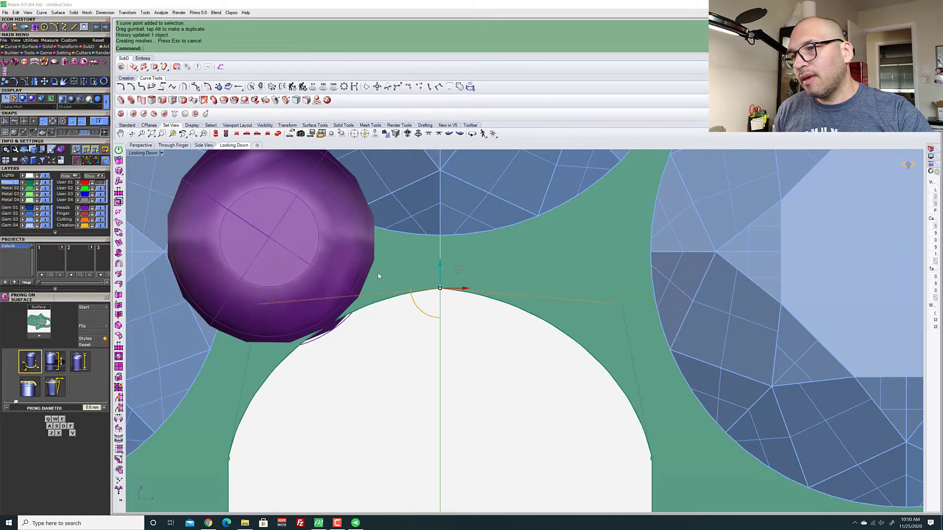
{"action": "scroll", "coordinate": [378, 276], "scroll_direction": "down", "scroll_amount": 4}
{"action": "scroll", "coordinate": [340, 324], "scroll_direction": "up", "scroll_amount": 2}
{"action": "scroll", "coordinate": [352, 334], "scroll_direction": "down", "scroll_amount": 1}
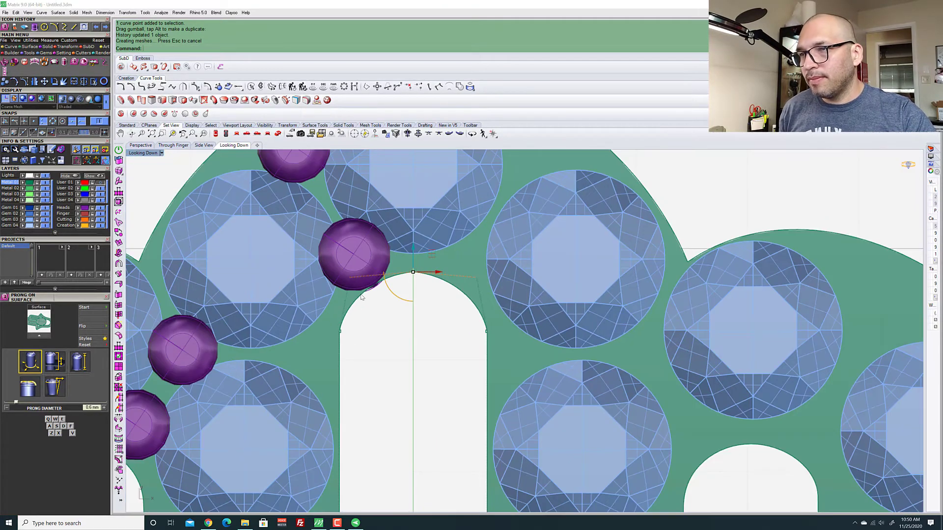
Move the two corner control points of the slot's arch inward toward the centreline so the prong clears the cutout
{"action": "left_click_drag", "start_coordinate": [343, 265], "coordinate": [374, 295], "text": "shift"}
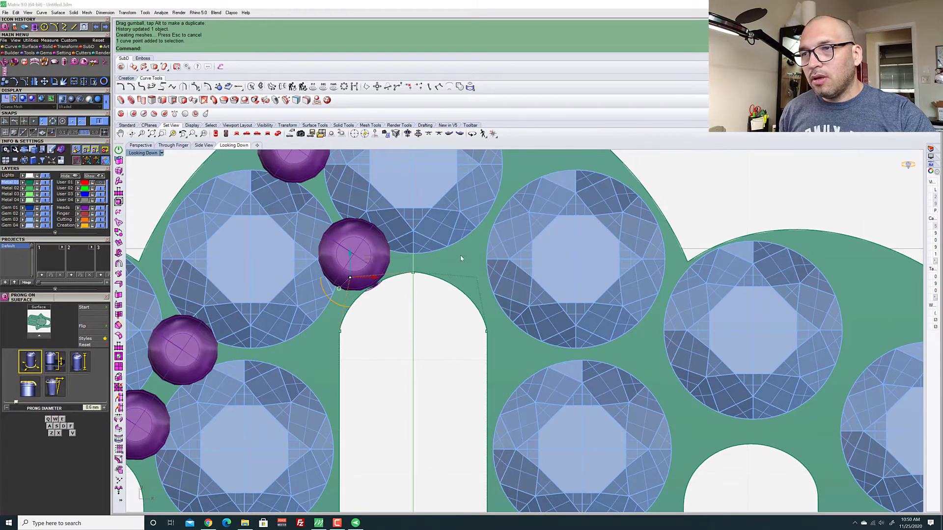
{"action": "left_click_drag", "start_coordinate": [461, 257], "coordinate": [476, 295], "text": "shift"}
{"action": "scroll", "coordinate": [360, 276], "scroll_direction": "up", "scroll_amount": 4}
{"action": "left_click_drag", "start_coordinate": [335, 284], "coordinate": [415, 310]}
{"action": "key", "text": "Escape"}
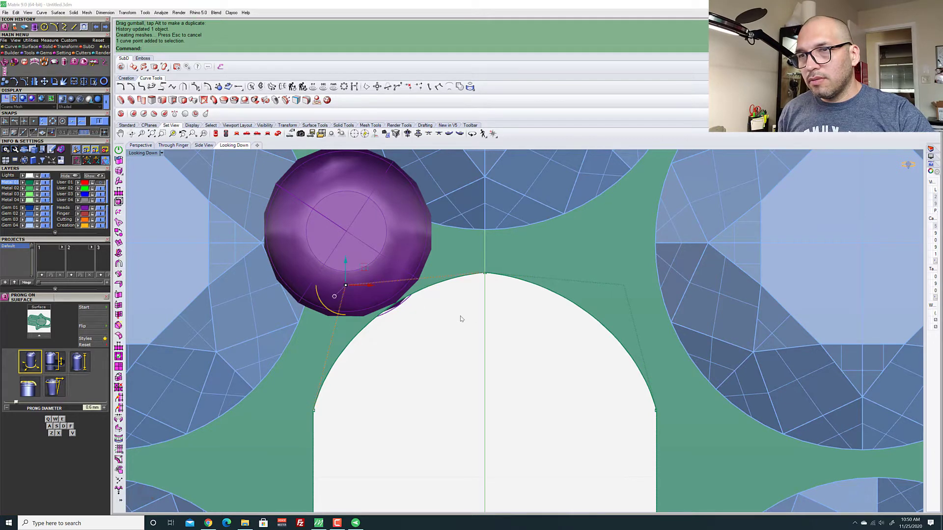
{"action": "left_click", "coordinate": [624, 285], "text": "shift"}
{"action": "left_click_drag", "start_coordinate": [343, 285], "coordinate": [358, 287]}
{"action": "key", "text": "Escape"}
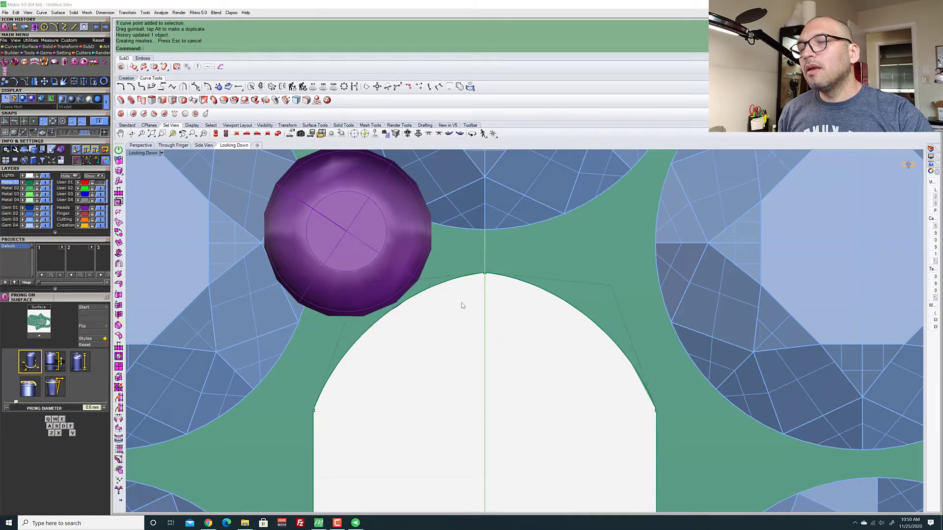
Examine the reshaped central slot and its neighbouring prongs, both close up and against the whole hand shape
{"action": "scroll", "coordinate": [461, 267], "scroll_direction": "down", "scroll_amount": 5}
{"action": "scroll", "coordinate": [449, 272], "scroll_direction": "down", "scroll_amount": 5}
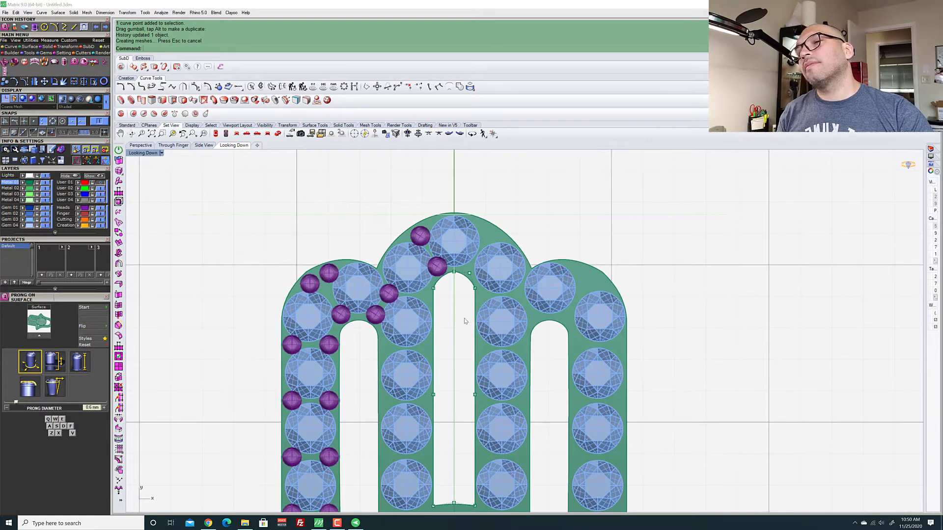
{"action": "scroll", "coordinate": [457, 272], "scroll_direction": "up", "scroll_amount": 2}
{"action": "scroll", "coordinate": [455, 270], "scroll_direction": "down", "scroll_amount": 6}
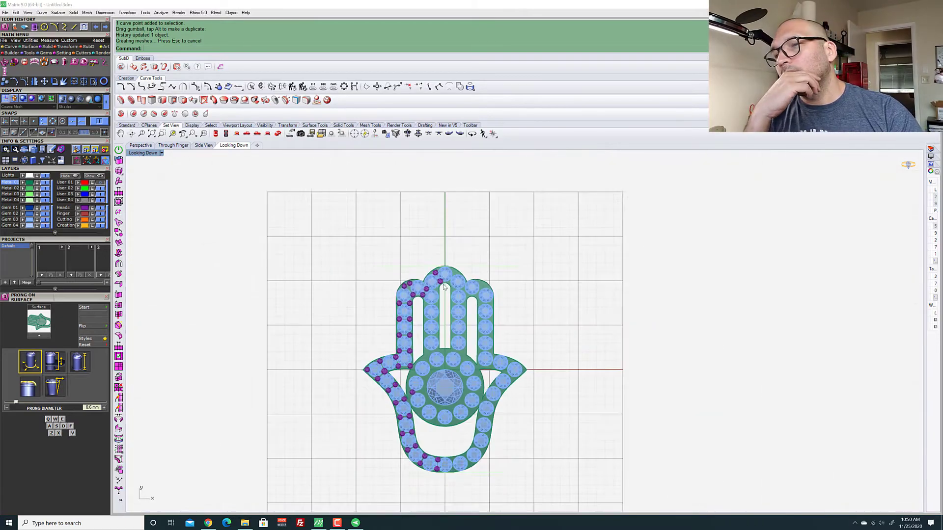
{"action": "scroll", "coordinate": [446, 251], "scroll_direction": "up", "scroll_amount": 8}
{"action": "scroll", "coordinate": [445, 251], "scroll_direction": "up", "scroll_amount": 3}
{"action": "left_click", "coordinate": [422, 260]}
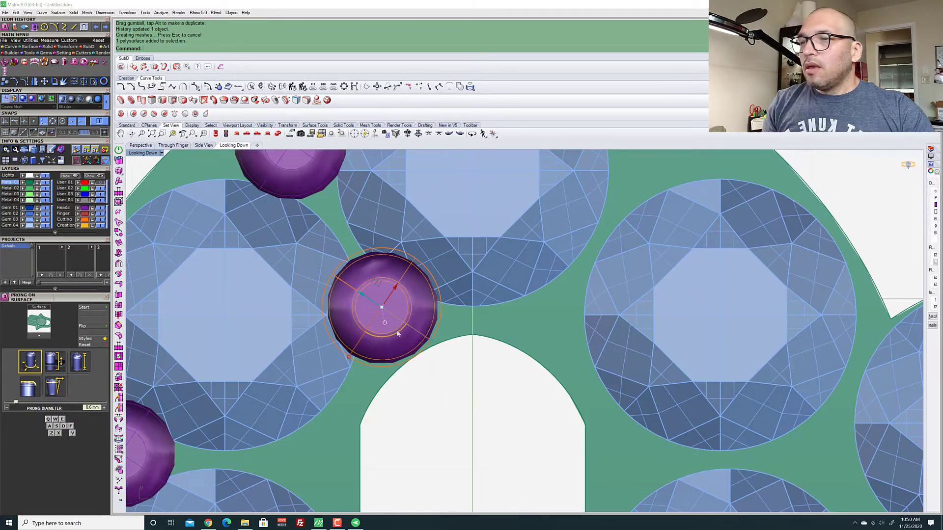
{"action": "scroll", "coordinate": [385, 314], "scroll_direction": "down", "scroll_amount": 6}
{"action": "scroll", "coordinate": [355, 314], "scroll_direction": "down", "scroll_amount": 1}
{"action": "scroll", "coordinate": [358, 258], "scroll_direction": "up", "scroll_amount": 3}
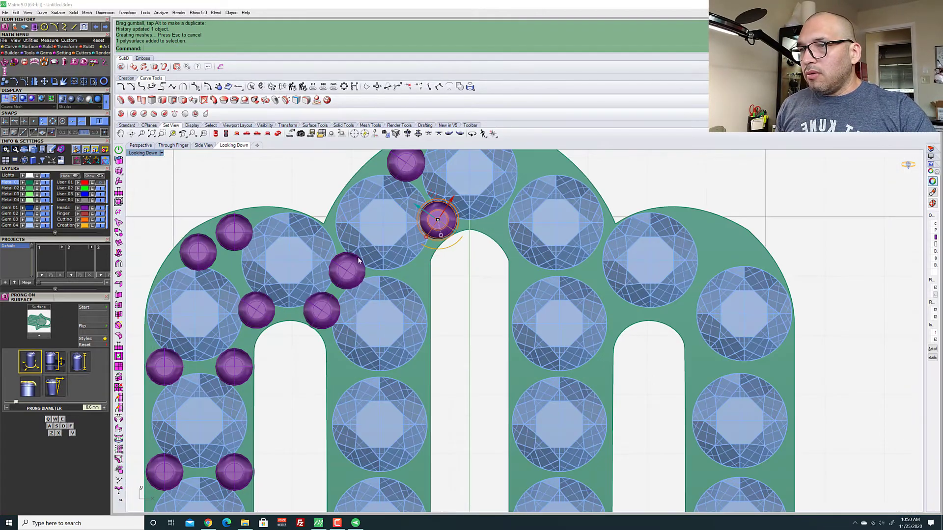
{"action": "scroll", "coordinate": [393, 260], "scroll_direction": "down", "scroll_amount": 5}
Copy the prong where the left outer and middle fingers meet and place the duplicate beside the central slot's left edge
{"action": "scroll", "coordinate": [385, 273], "scroll_direction": "up", "scroll_amount": 8}
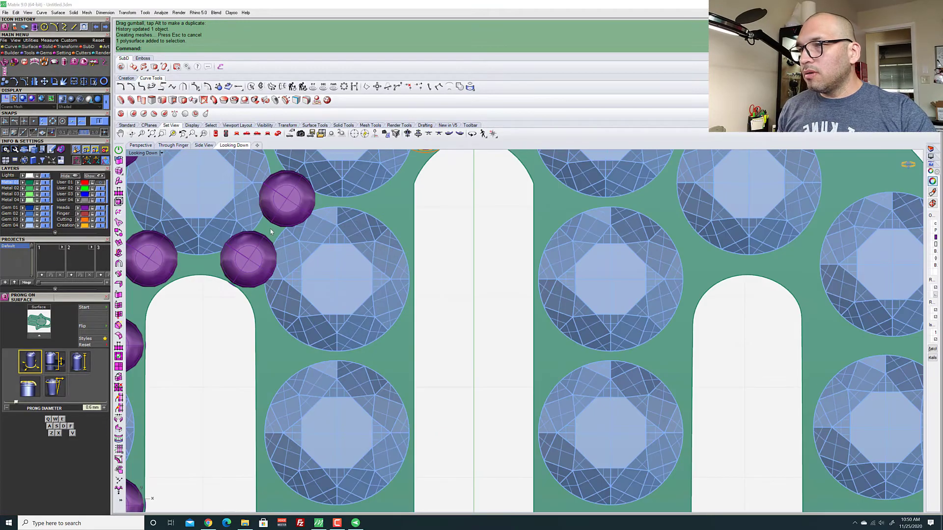
{"action": "left_click", "coordinate": [288, 198]}
{"action": "key", "text": "ctrl+c"}
{"action": "key", "text": "ctrl+v"}
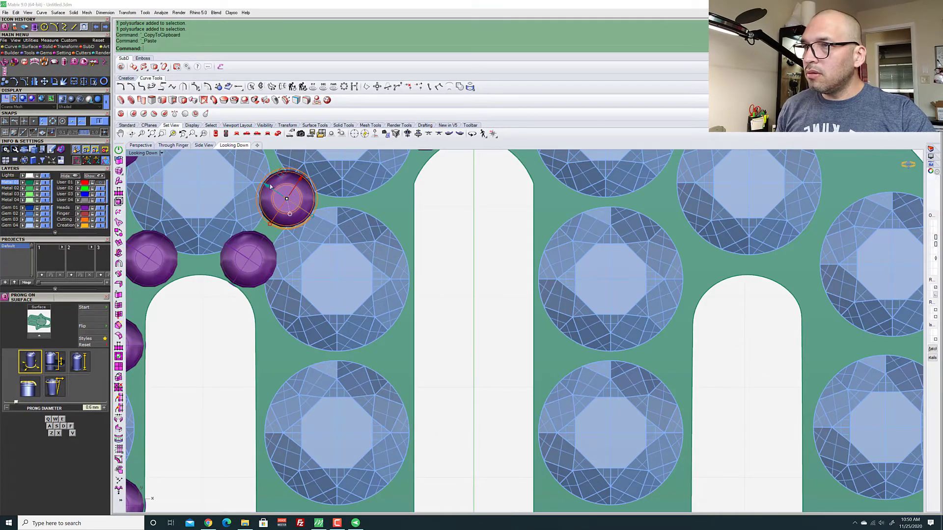
{"action": "left_click_drag", "start_coordinate": [282, 172], "coordinate": [378, 176]}
{"action": "scroll", "coordinate": [378, 175], "scroll_direction": "down", "scroll_amount": 5}
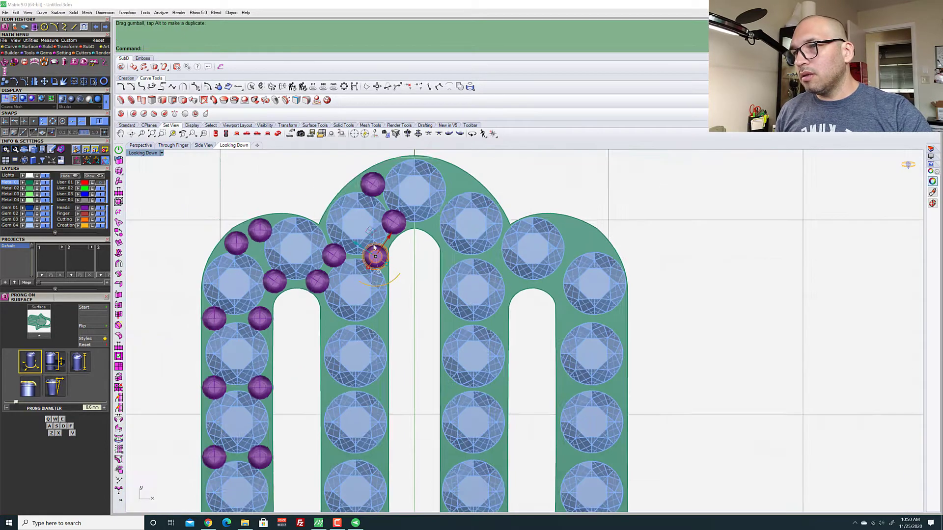
Rotate the duplicated prong beside the central slot so its axes align with the straight finger
{"action": "scroll", "coordinate": [378, 326], "scroll_direction": "up", "scroll_amount": 7}
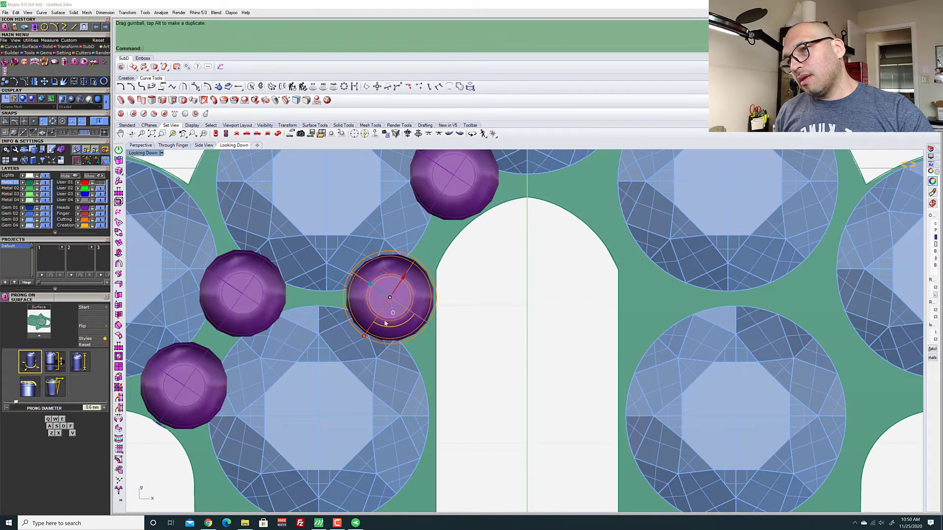
{"action": "left_click_drag", "start_coordinate": [385, 323], "coordinate": [410, 322]}
{"action": "scroll", "coordinate": [392, 321], "scroll_direction": "up", "scroll_amount": 4}
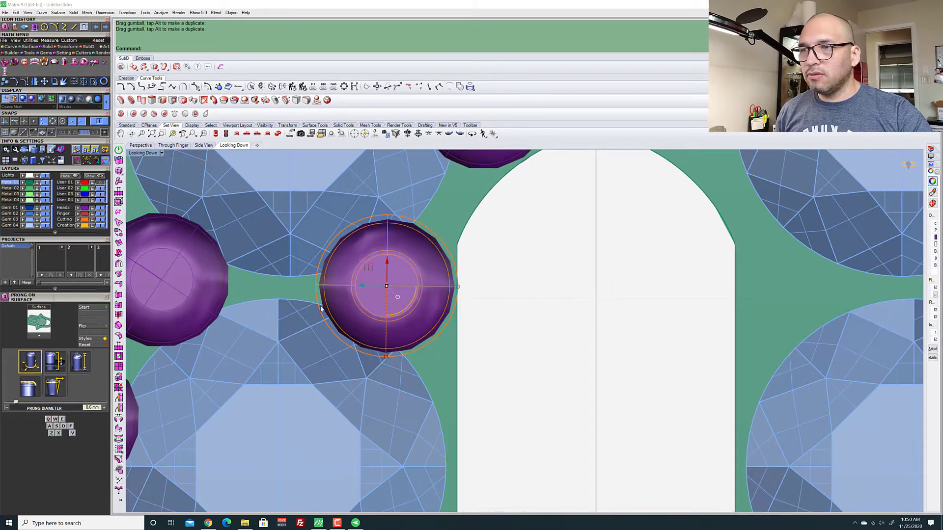
Examine the prong placement down the left outer finger against the still bare stones of the middle finger
{"action": "scroll", "coordinate": [374, 290], "scroll_direction": "down", "scroll_amount": 10}
{"action": "scroll", "coordinate": [378, 320], "scroll_direction": "up", "scroll_amount": 3}
{"action": "scroll", "coordinate": [383, 235], "scroll_direction": "down", "scroll_amount": 8}
{"action": "scroll", "coordinate": [373, 319], "scroll_direction": "up", "scroll_amount": 7}
{"action": "left_click", "coordinate": [482, 244]}
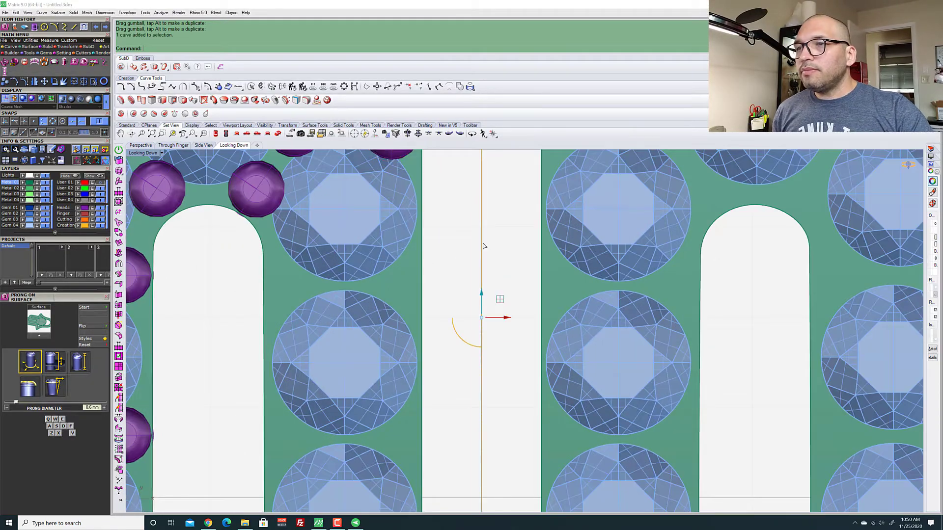
{"action": "scroll", "coordinate": [484, 246], "scroll_direction": "down", "scroll_amount": 6}
{"action": "scroll", "coordinate": [438, 275], "scroll_direction": "up", "scroll_amount": 6}
{"action": "scroll", "coordinate": [407, 215], "scroll_direction": "down", "scroll_amount": 4}
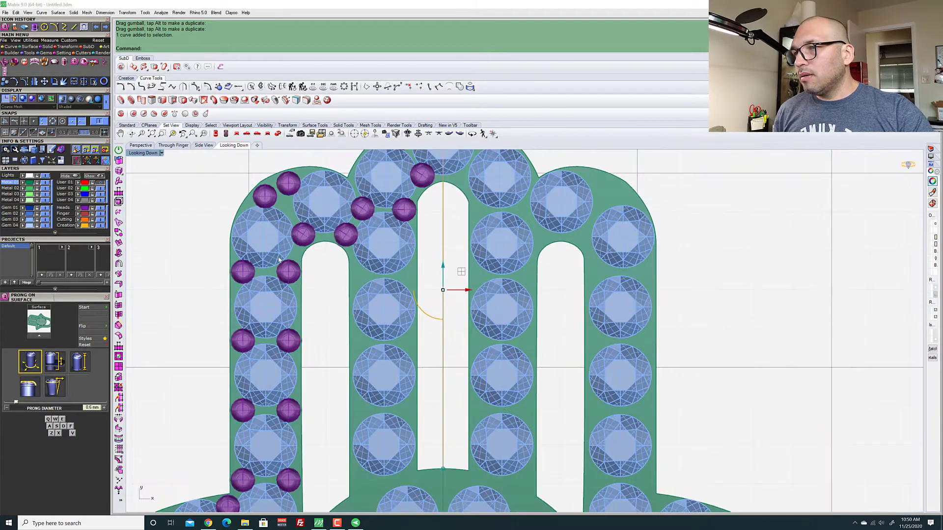
{"action": "scroll", "coordinate": [287, 274], "scroll_direction": "up", "scroll_amount": 1}
{"action": "scroll", "coordinate": [283, 272], "scroll_direction": "down", "scroll_amount": 1}
{"action": "scroll", "coordinate": [272, 267], "scroll_direction": "up", "scroll_amount": 6}
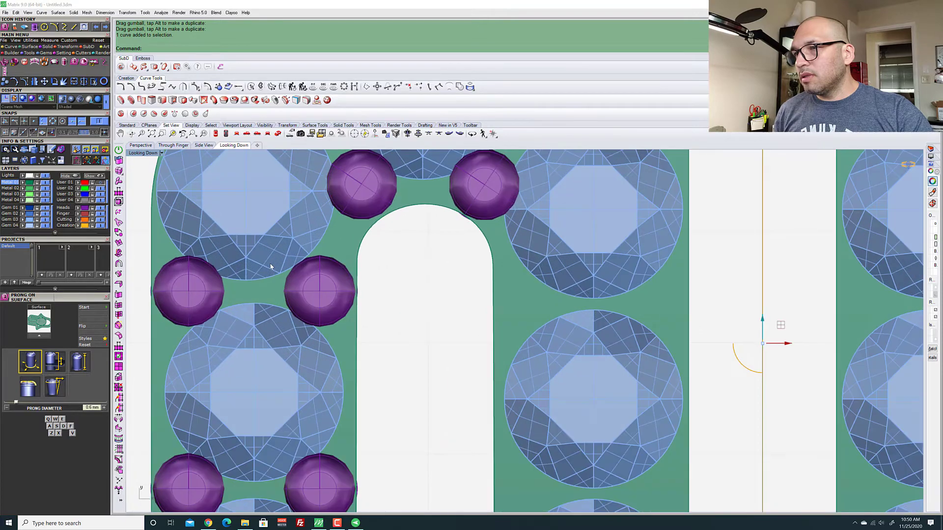
Nudge the uppermost prong pair on the left outer finger's straight section slightly toward the slot and ungroup it
{"action": "left_click", "coordinate": [335, 291]}
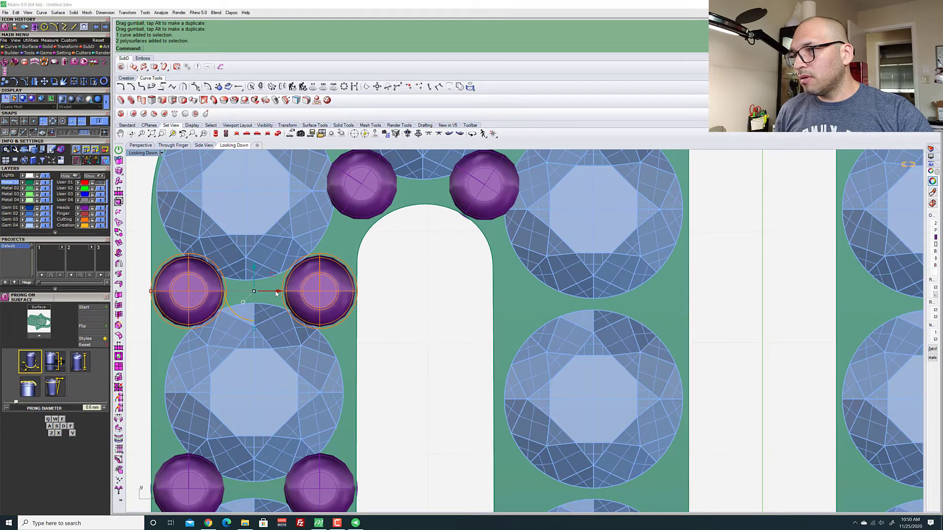
{"action": "left_click_drag", "start_coordinate": [277, 293], "coordinate": [275, 292]}
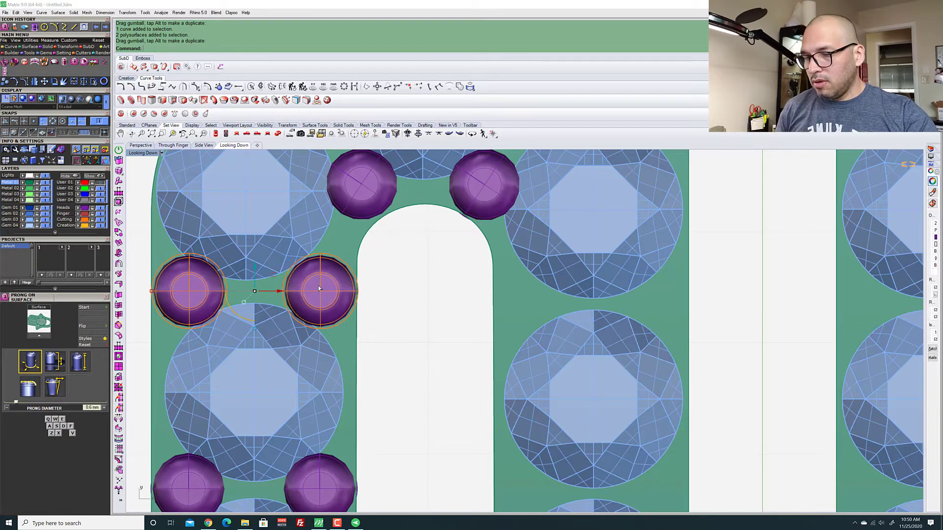
{"action": "left_click", "coordinate": [318, 289]}
{"action": "type", "text": "U"}
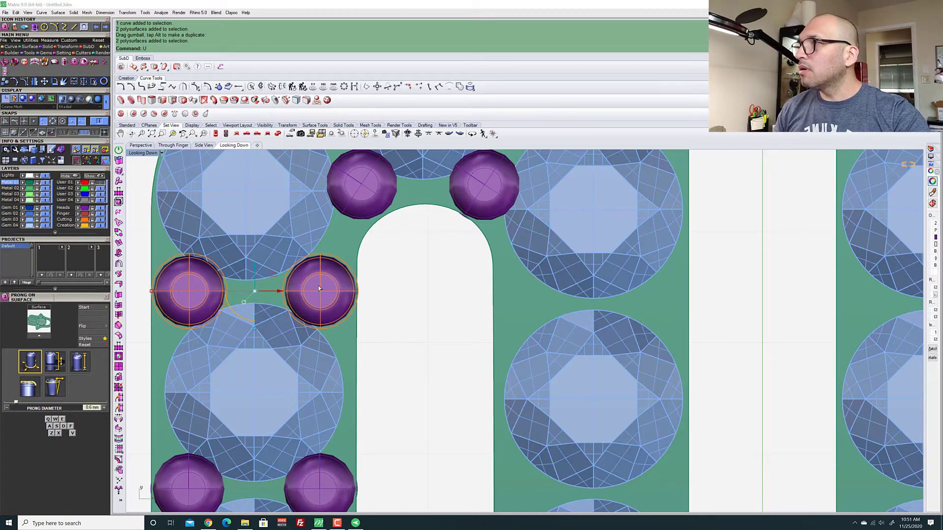
{"action": "type", "text": "group"}
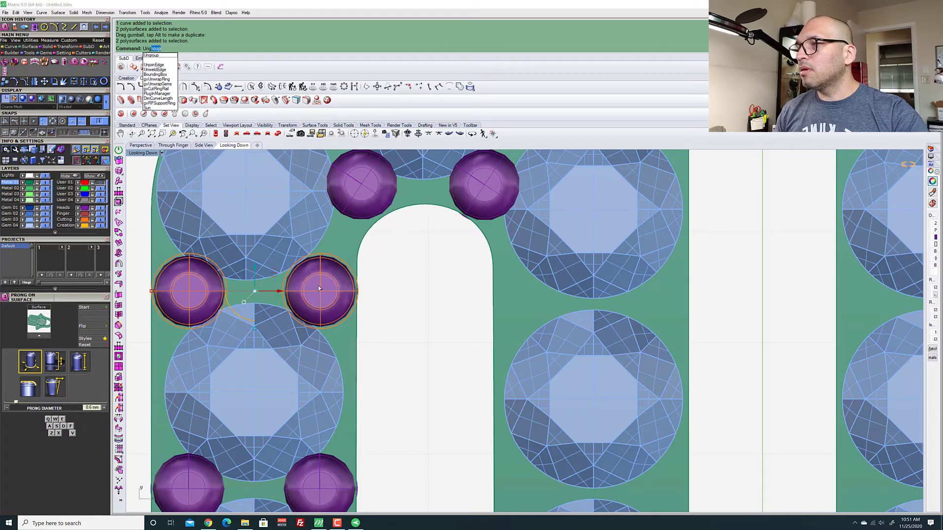
{"action": "key", "text": "Return"}
Move the pair's inner prong slightly away from the slot edge and up toward the fingertip
{"action": "left_click", "coordinate": [319, 289]}
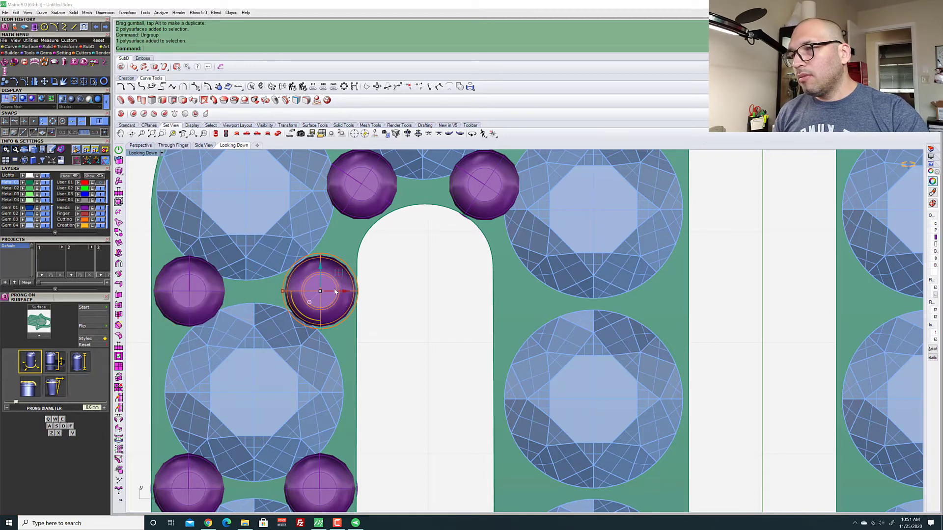
{"action": "left_click_drag", "start_coordinate": [344, 293], "coordinate": [317, 265]}
{"action": "left_click", "coordinate": [364, 272]}
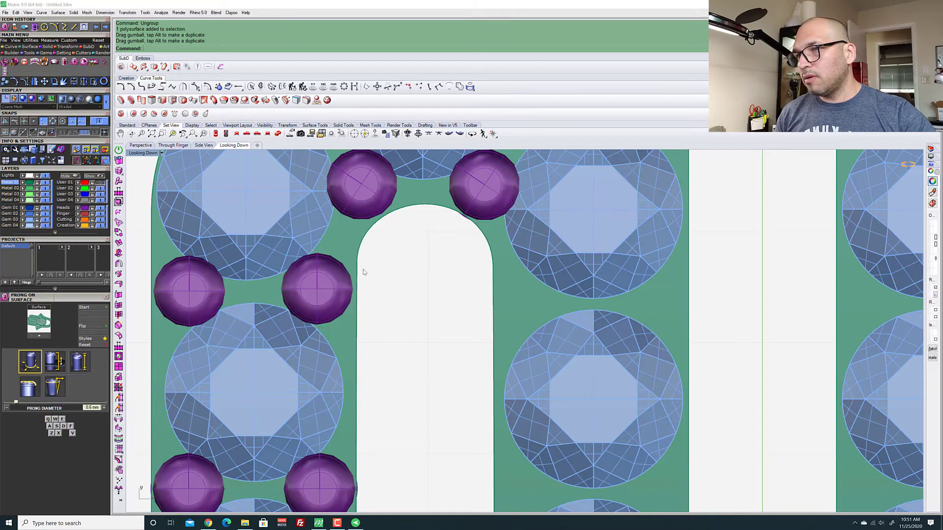
Copy the second prong pair of the left outer finger and place it between the stones midway along the left middle finger
{"action": "scroll", "coordinate": [364, 272], "scroll_direction": "down", "scroll_amount": 5}
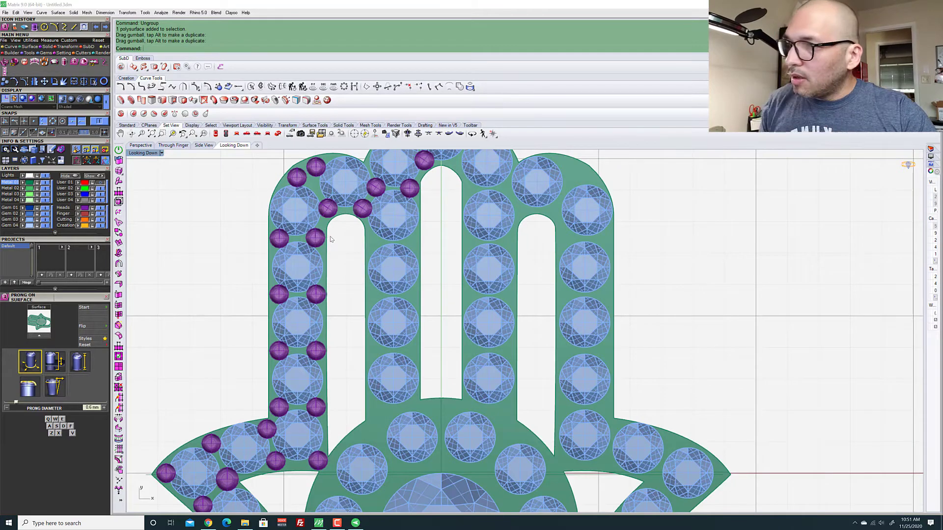
{"action": "left_click", "coordinate": [315, 296]}
{"action": "scroll", "coordinate": [314, 300], "scroll_direction": "up", "scroll_amount": 8}
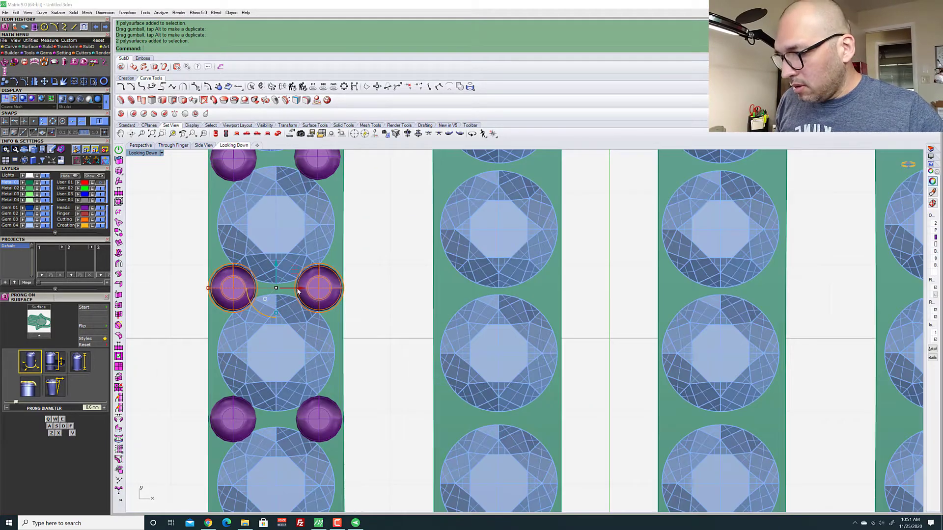
{"action": "key", "text": "ctrl+c"}
{"action": "key", "text": "ctrl+v"}
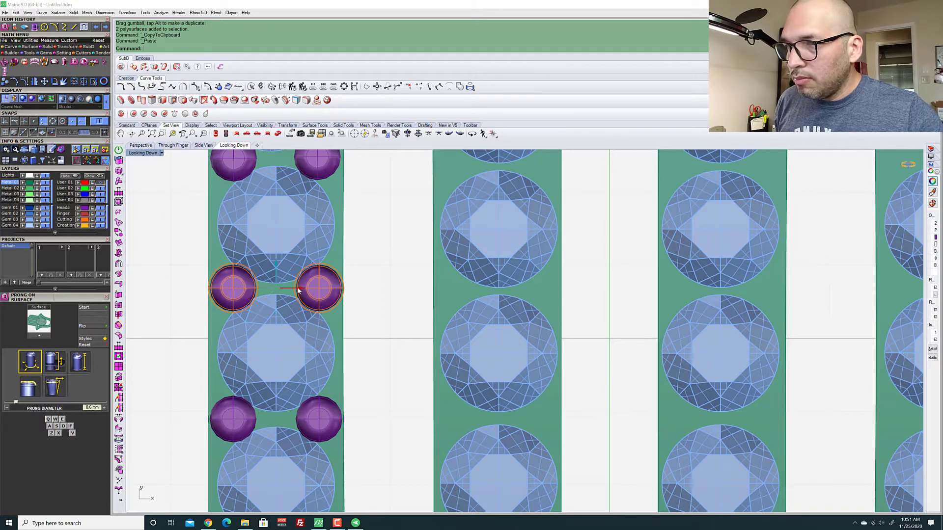
{"action": "left_click_drag", "start_coordinate": [298, 291], "coordinate": [524, 291]}
{"action": "left_click_drag", "start_coordinate": [521, 289], "coordinate": [521, 288]}
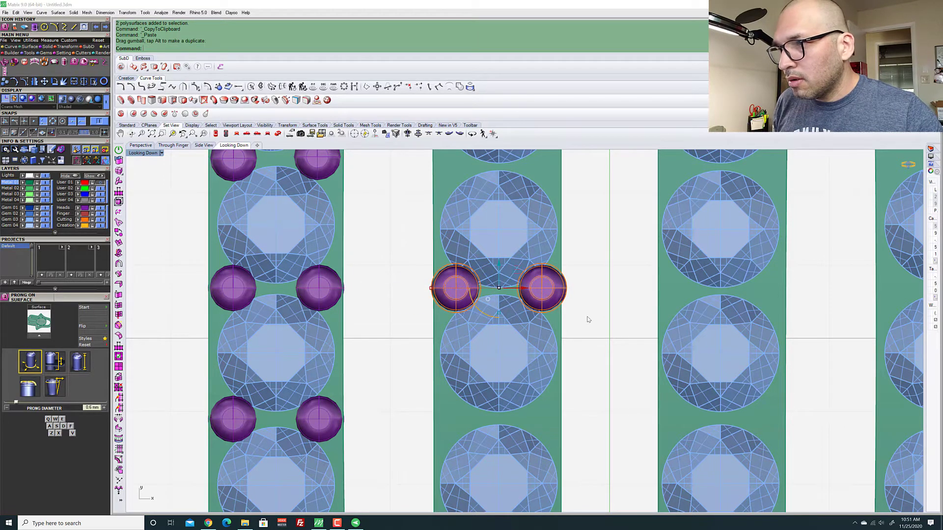
{"action": "left_click", "coordinate": [587, 318]}
{"action": "scroll", "coordinate": [523, 274], "scroll_direction": "down", "scroll_amount": 6}
{"action": "scroll", "coordinate": [515, 280], "scroll_direction": "down", "scroll_amount": 3}
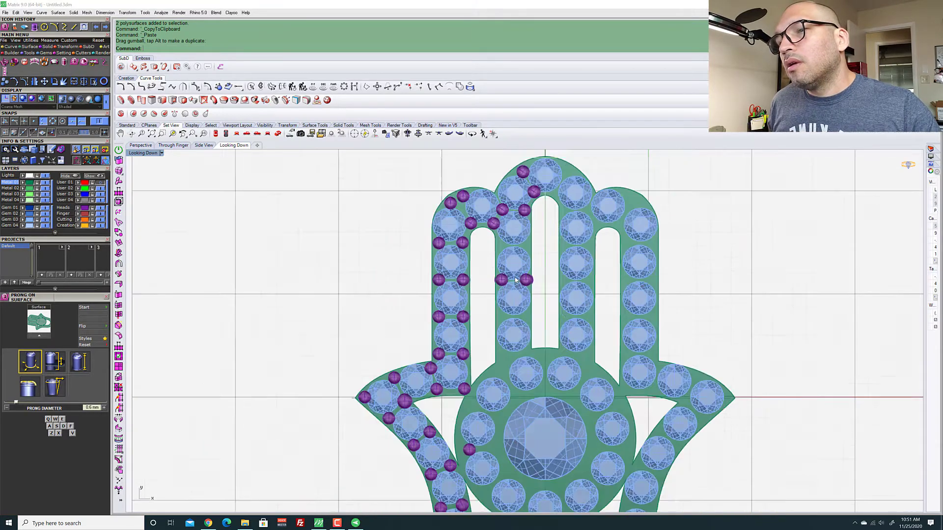
Ungroup the copied prong pair on the left middle finger and compare both prongs with the finger's edges
{"action": "scroll", "coordinate": [491, 285], "scroll_direction": "up", "scroll_amount": 10}
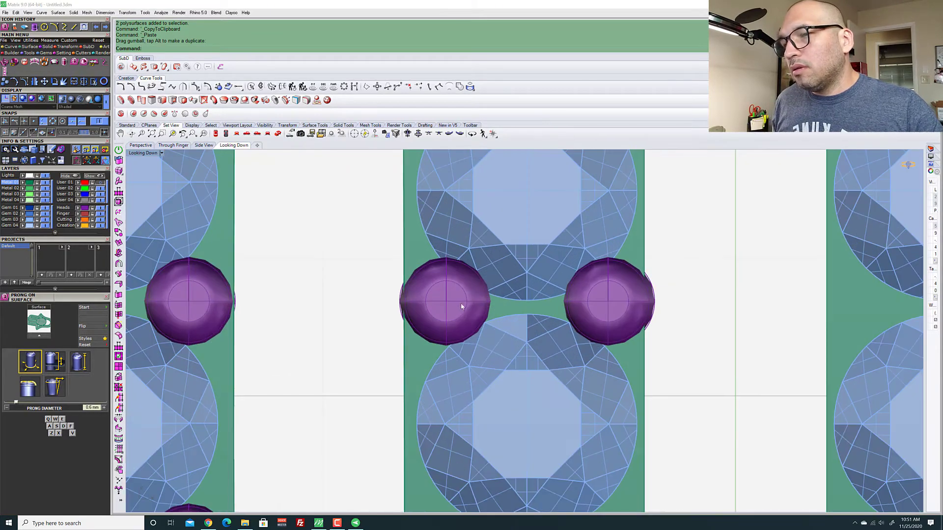
{"action": "left_click", "coordinate": [461, 306]}
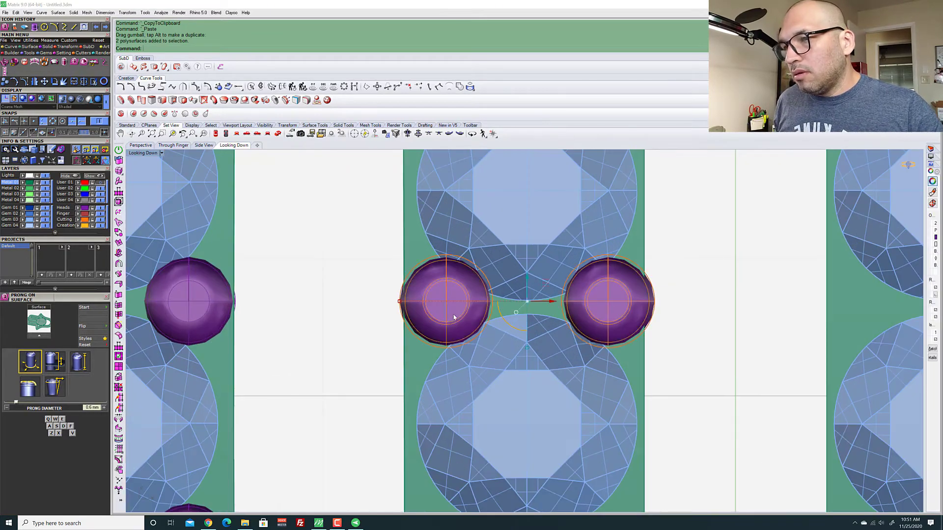
{"action": "scroll", "coordinate": [414, 352], "scroll_direction": "down", "scroll_amount": 6}
{"action": "left_click", "coordinate": [362, 365]}
{"action": "left_click", "coordinate": [425, 325]}
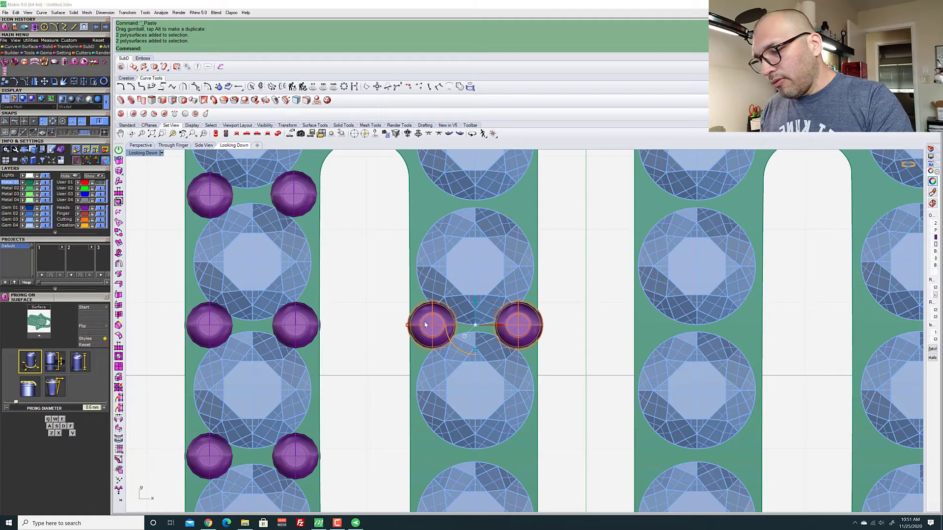
{"action": "type", "text": "ungroup"}
{"action": "key", "text": "Return"}
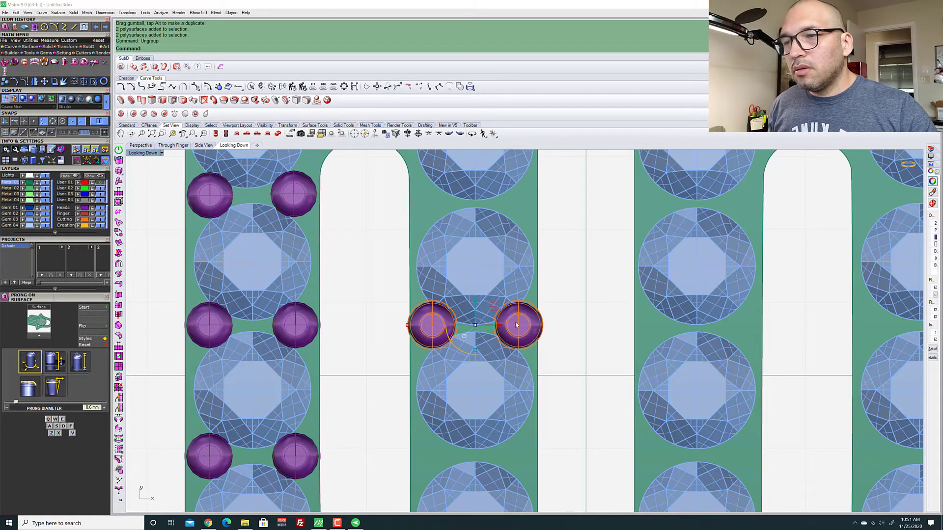
{"action": "left_click", "coordinate": [551, 333]}
{"action": "scroll", "coordinate": [507, 333], "scroll_direction": "up", "scroll_amount": 10}
{"action": "scroll", "coordinate": [502, 301], "scroll_direction": "down", "scroll_amount": 8}
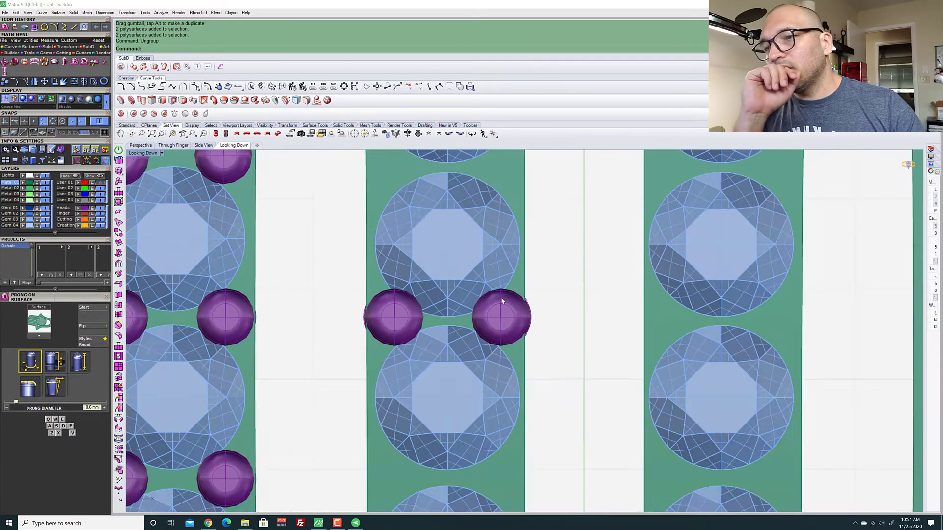
Try shifting the copied pair's outer prong slightly toward the palm, and delete that prong
{"action": "left_click", "coordinate": [506, 325]}
{"action": "scroll", "coordinate": [508, 334], "scroll_direction": "up", "scroll_amount": 5}
{"action": "left_click", "coordinate": [343, 311]}
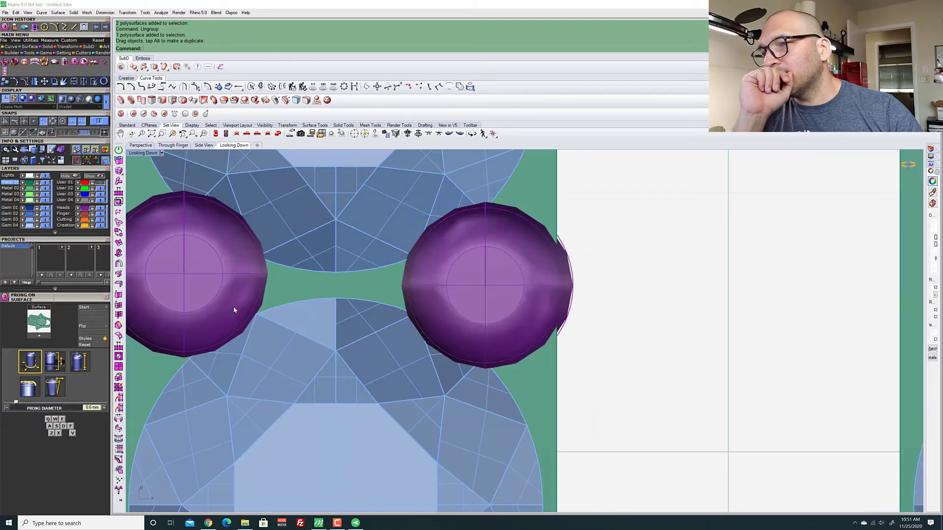
{"action": "scroll", "coordinate": [221, 308], "scroll_direction": "down", "scroll_amount": 6}
{"action": "right_click_drag", "start_coordinate": [207, 310], "coordinate": [315, 278]}
{"action": "scroll", "coordinate": [314, 276], "scroll_direction": "up", "scroll_amount": 8}
{"action": "left_click", "coordinate": [314, 271]}
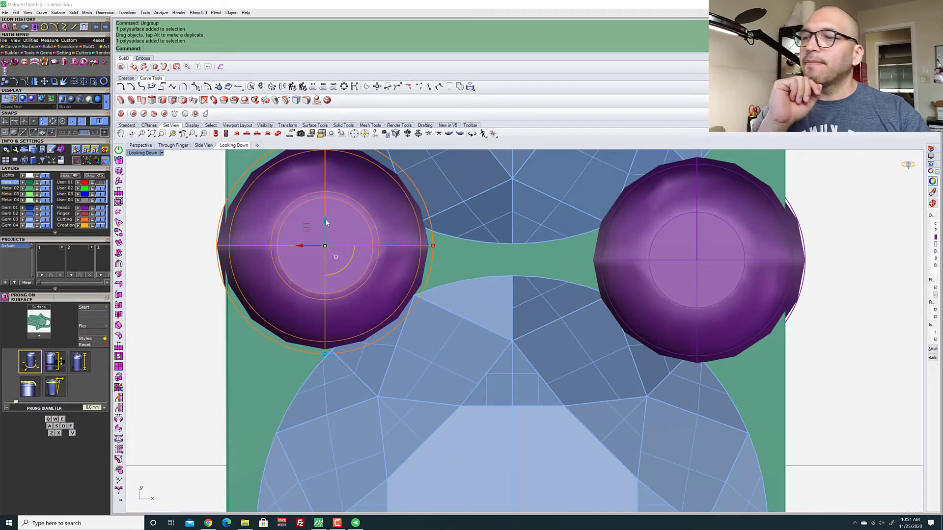
{"action": "left_click_drag", "start_coordinate": [326, 222], "coordinate": [325, 228]}
{"action": "scroll", "coordinate": [353, 316], "scroll_direction": "down", "scroll_amount": 4}
{"action": "key", "text": "Delete"}
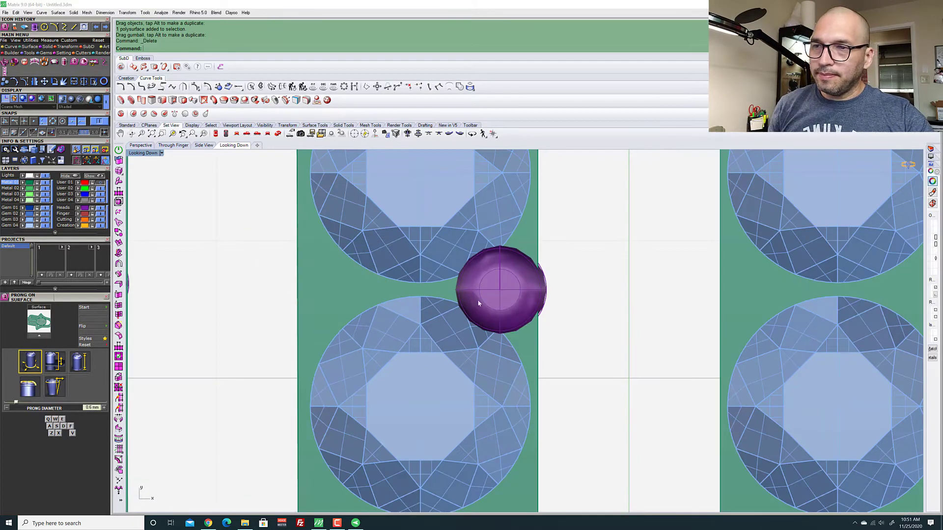
Shift the remaining copied prong inward from the central slot's edge and up toward the fingertip, between the two stones
{"action": "left_click", "coordinate": [479, 299]}
{"action": "scroll", "coordinate": [479, 299], "scroll_direction": "up", "scroll_amount": 5}
{"action": "scroll", "coordinate": [540, 270], "scroll_direction": "down", "scroll_amount": 4}
{"action": "left_click_drag", "start_coordinate": [555, 270], "coordinate": [558, 270]}
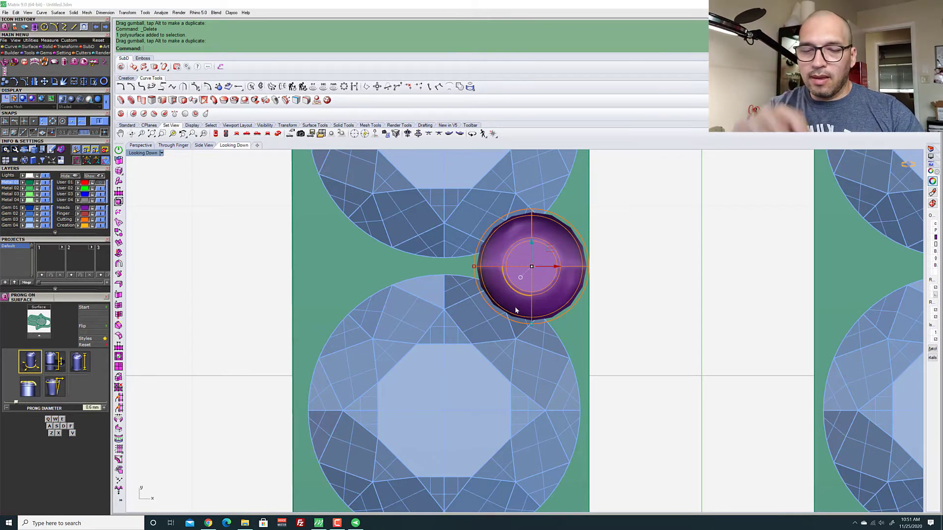
{"action": "scroll", "coordinate": [579, 278], "scroll_direction": "down", "scroll_amount": 3}
{"action": "scroll", "coordinate": [555, 270], "scroll_direction": "up", "scroll_amount": 4}
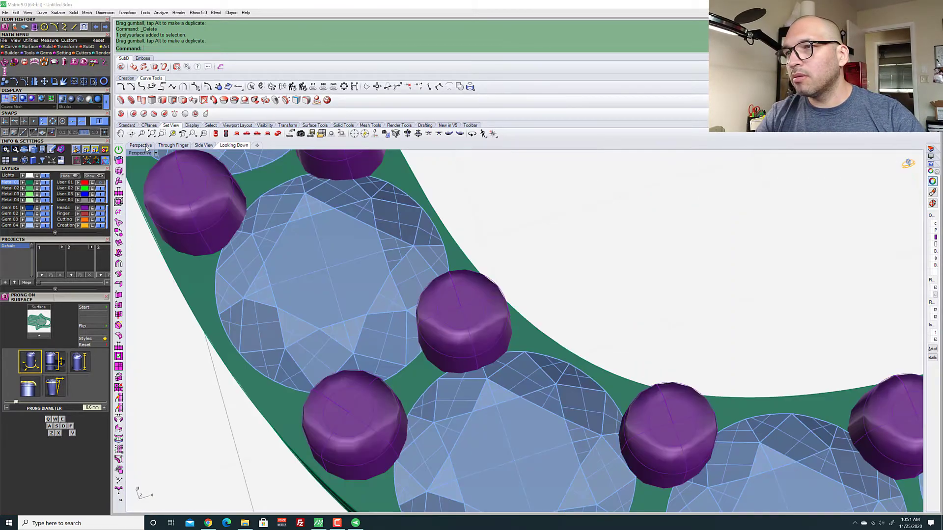
Inspect the remaining middle-finger prong against the slot wall in perspective, and delete it
{"action": "left_click", "coordinate": [143, 145]}
{"action": "scroll", "coordinate": [428, 250], "scroll_direction": "down", "scroll_amount": 5}
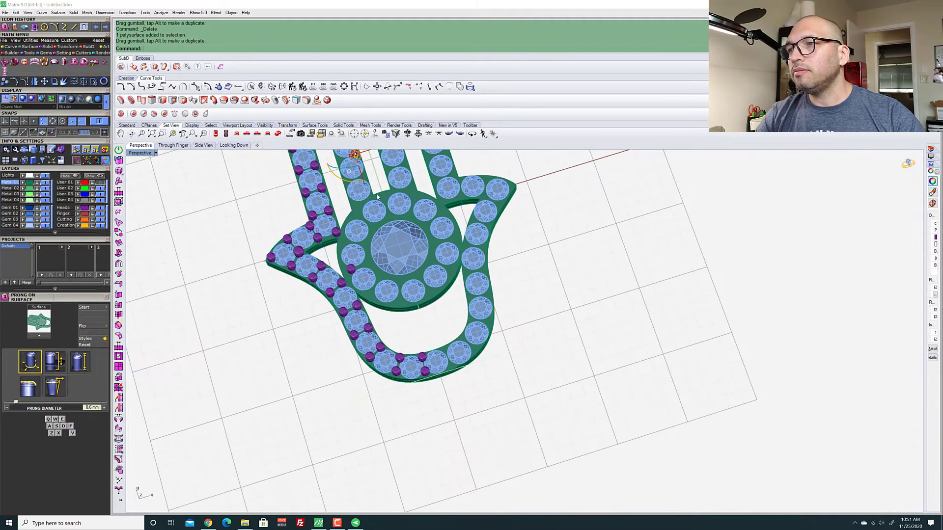
{"action": "scroll", "coordinate": [377, 239], "scroll_direction": "up", "scroll_amount": 4}
{"action": "scroll", "coordinate": [377, 239], "scroll_direction": "up", "scroll_amount": 3}
{"action": "right_click_drag", "start_coordinate": [377, 239], "coordinate": [514, 362]}
{"action": "scroll", "coordinate": [514, 363], "scroll_direction": "up", "scroll_amount": 2}
{"action": "key", "text": "Escape"}
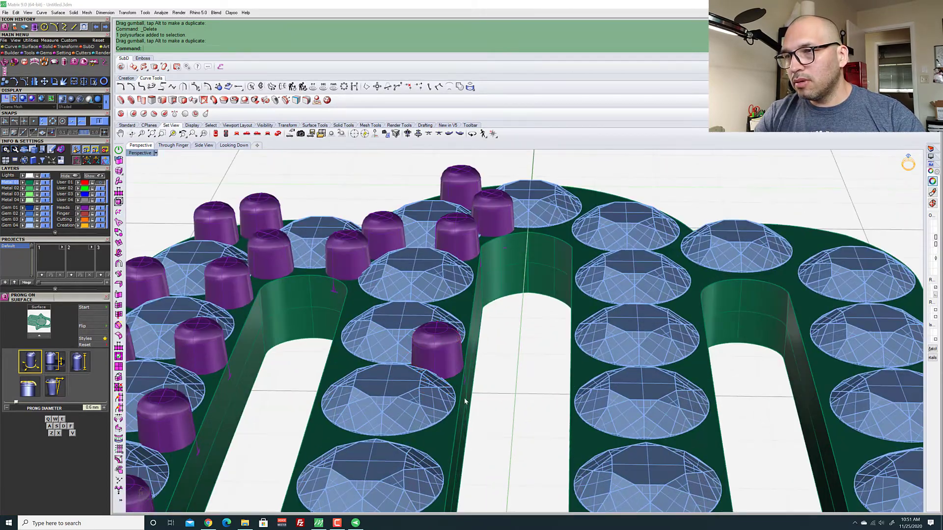
{"action": "scroll", "coordinate": [433, 313], "scroll_direction": "up", "scroll_amount": 5}
{"action": "left_click", "coordinate": [439, 319]}
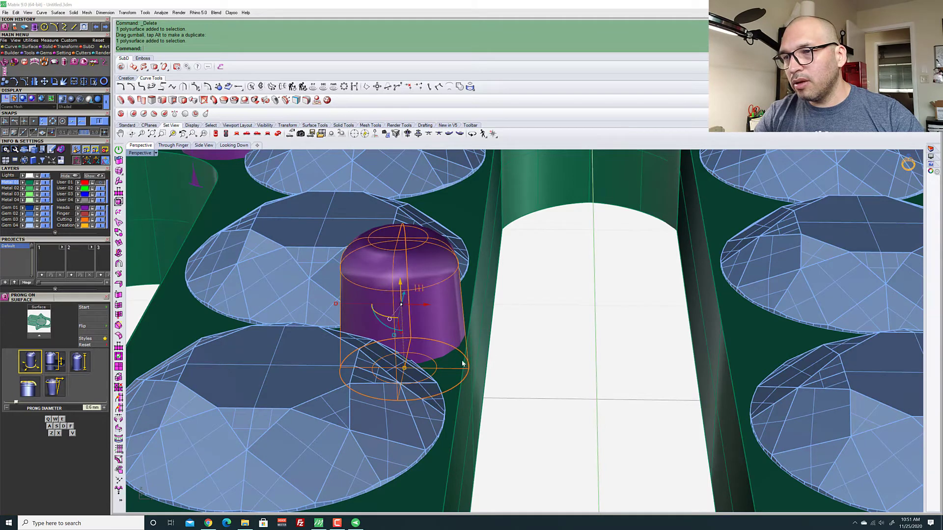
{"action": "right_click_drag", "start_coordinate": [462, 363], "coordinate": [465, 378]}
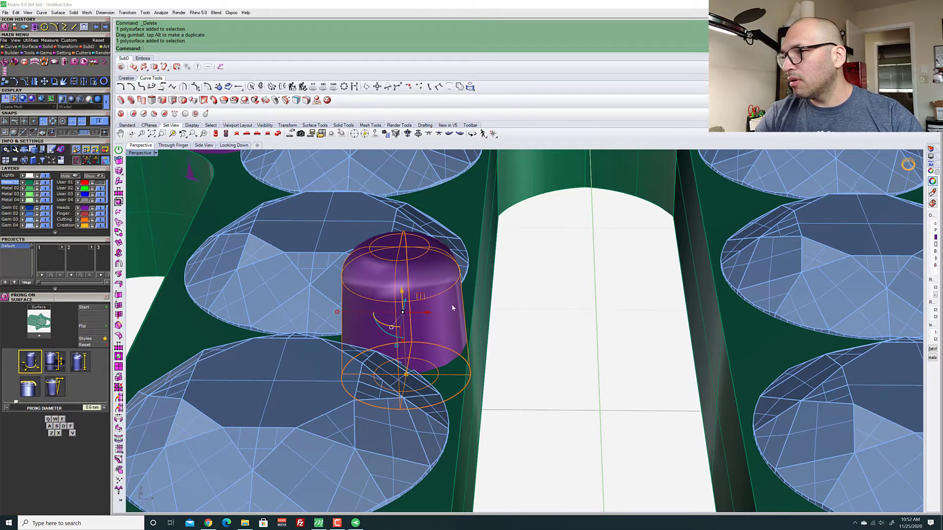
{"action": "key", "text": "Delete"}
Assign the hand-shaped metal body as the target surface for Prong On Surface
{"action": "left_click", "coordinate": [443, 333]}
{"action": "scroll", "coordinate": [455, 318], "scroll_direction": "down", "scroll_amount": 3}
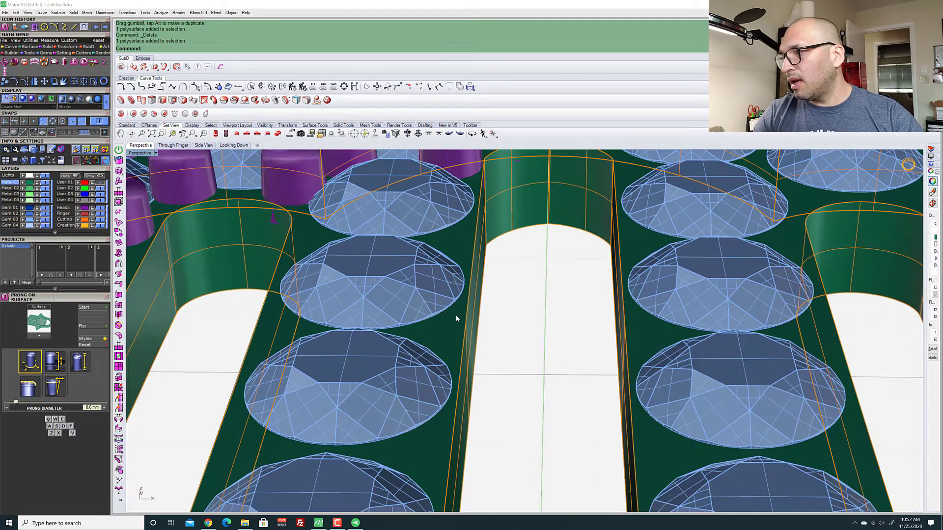
{"action": "scroll", "coordinate": [455, 318], "scroll_direction": "down", "scroll_amount": 2}
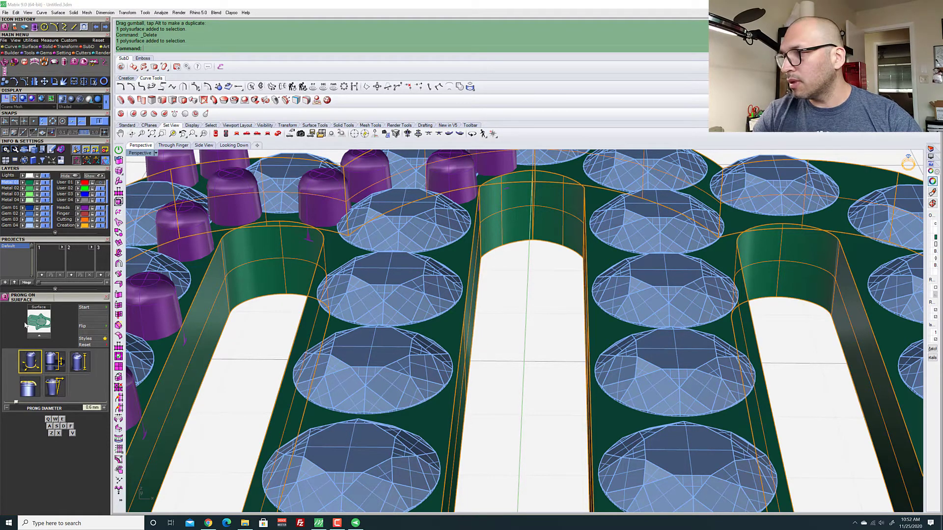
{"action": "left_click", "coordinate": [39, 326]}
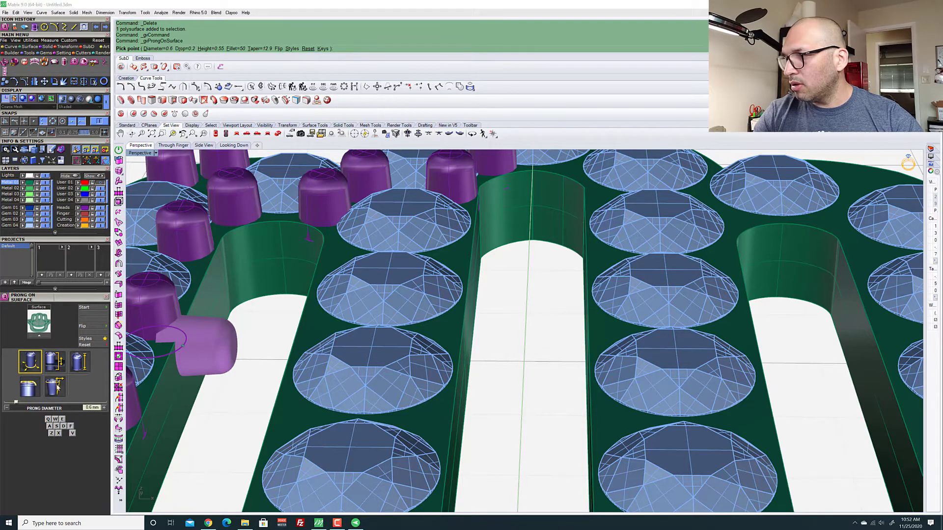
Set the new prong's taper to 3%
{"action": "left_click", "coordinate": [58, 388]}
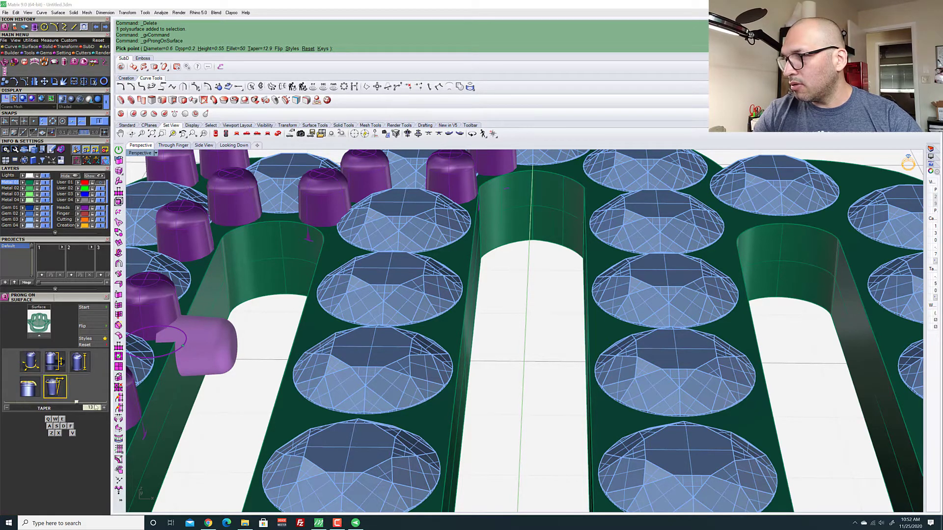
{"action": "double_click", "coordinate": [91, 407]}
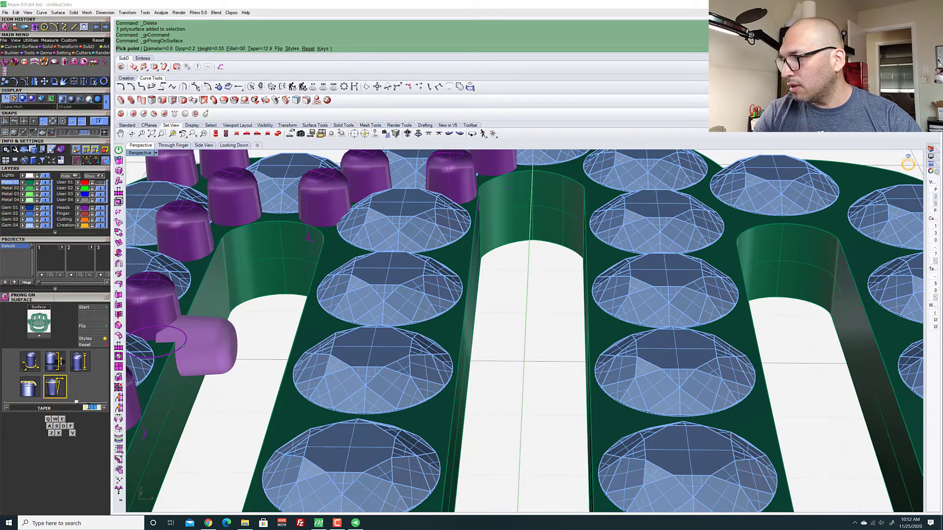
{"action": "left_click", "coordinate": [6, 408]}
{"action": "left_click", "coordinate": [6, 409]}
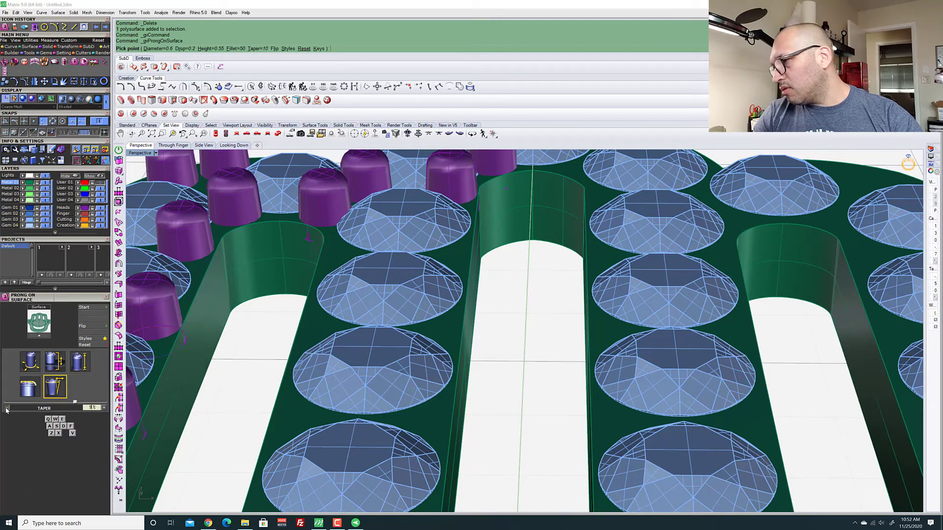
{"action": "left_click", "coordinate": [7, 408]}
{"action": "left_click", "coordinate": [7, 408]}
{"action": "left_click", "coordinate": [7, 408]}
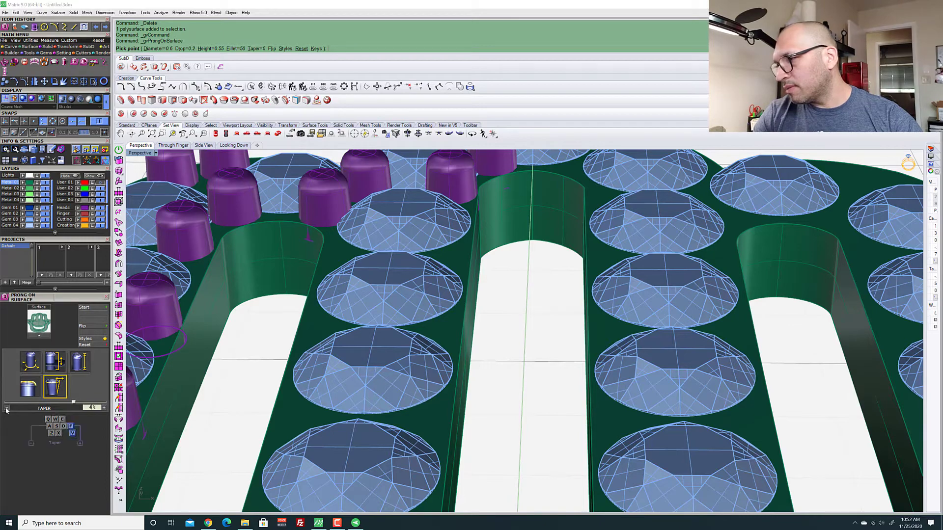
{"action": "left_click", "coordinate": [6, 408]}
{"action": "left_click", "coordinate": [7, 408]}
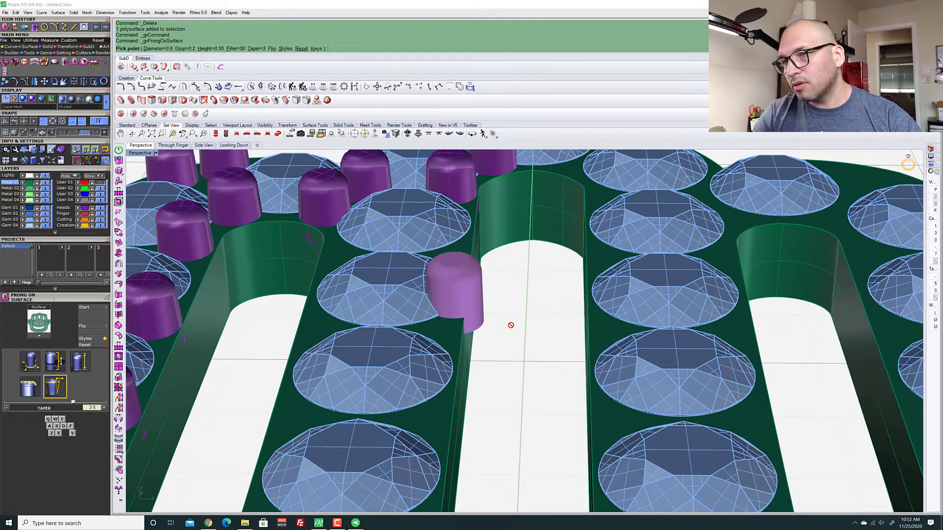
Place a prong between the middle finger's second and third stones, along the edge beside the central slot
{"action": "right_click_drag", "start_coordinate": [506, 371], "coordinate": [504, 309]}
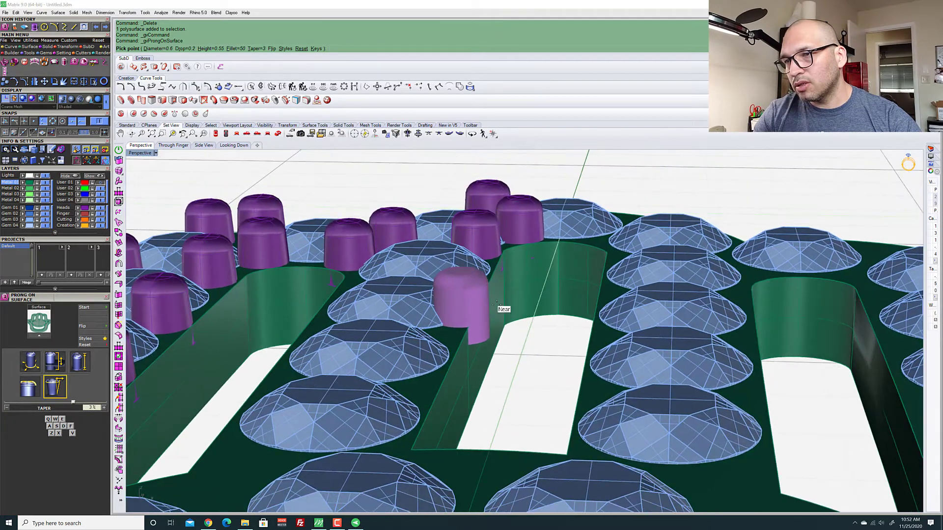
{"action": "left_click", "coordinate": [229, 146]}
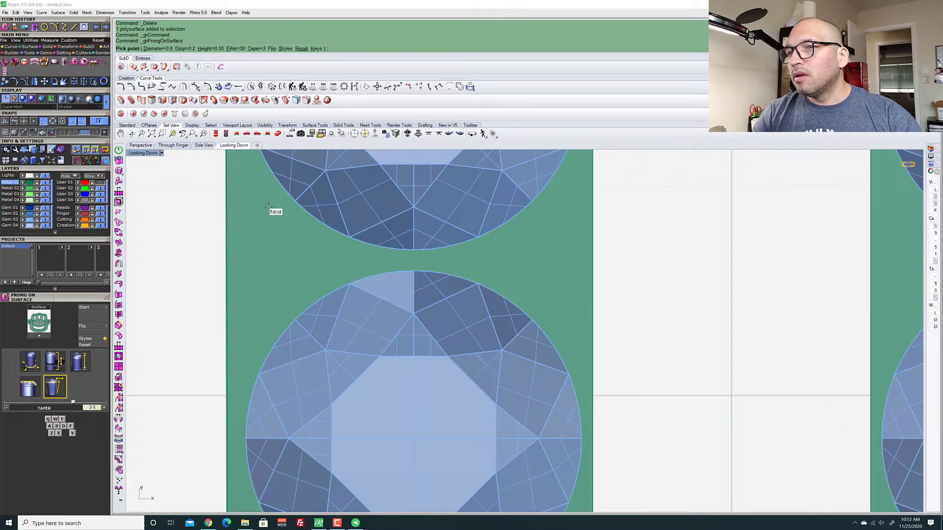
{"action": "scroll", "coordinate": [463, 421], "scroll_direction": "down", "scroll_amount": 5}
{"action": "scroll", "coordinate": [467, 416], "scroll_direction": "up", "scroll_amount": 8}
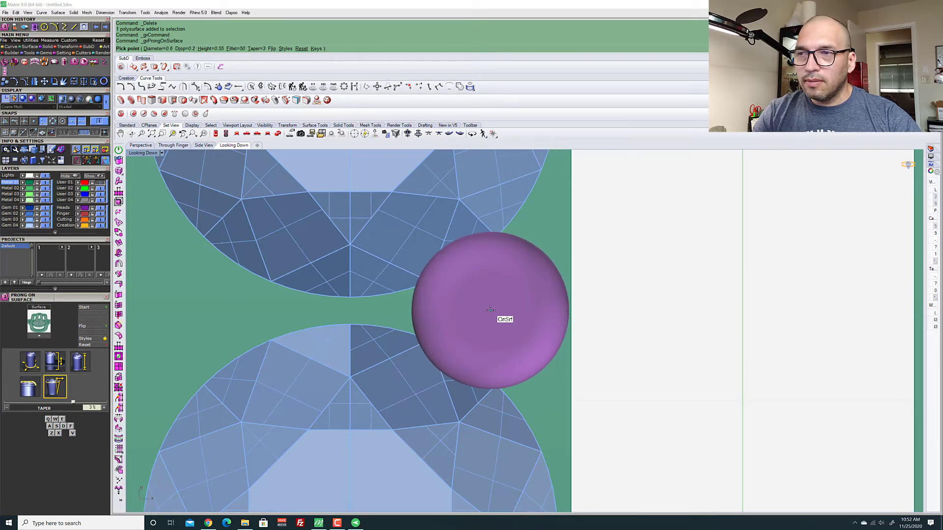
{"action": "left_click", "coordinate": [490, 309]}
Place a matching prong in the same gap along the middle finger's opposite edge and finish the prong placement
{"action": "scroll", "coordinate": [589, 265], "scroll_direction": "down", "scroll_amount": 3}
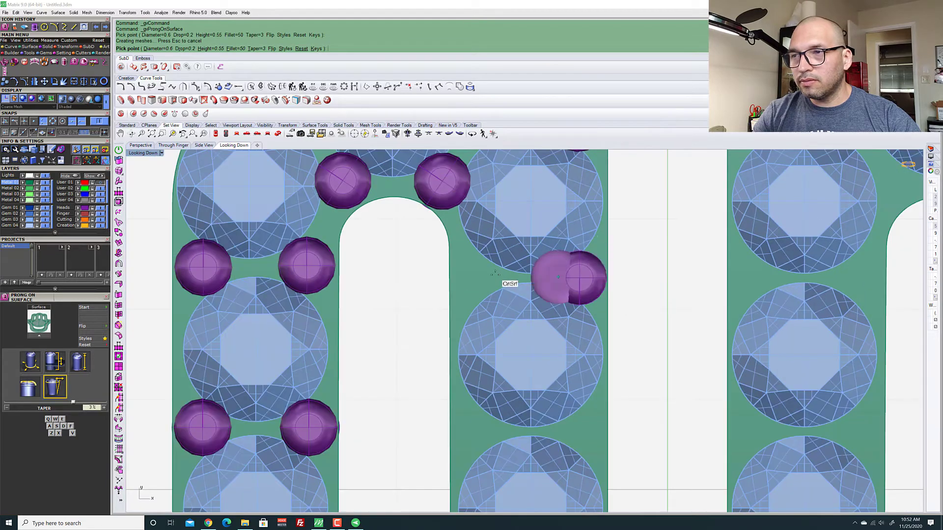
{"action": "scroll", "coordinate": [491, 275], "scroll_direction": "up", "scroll_amount": 4}
{"action": "scroll", "coordinate": [464, 282], "scroll_direction": "up", "scroll_amount": 1}
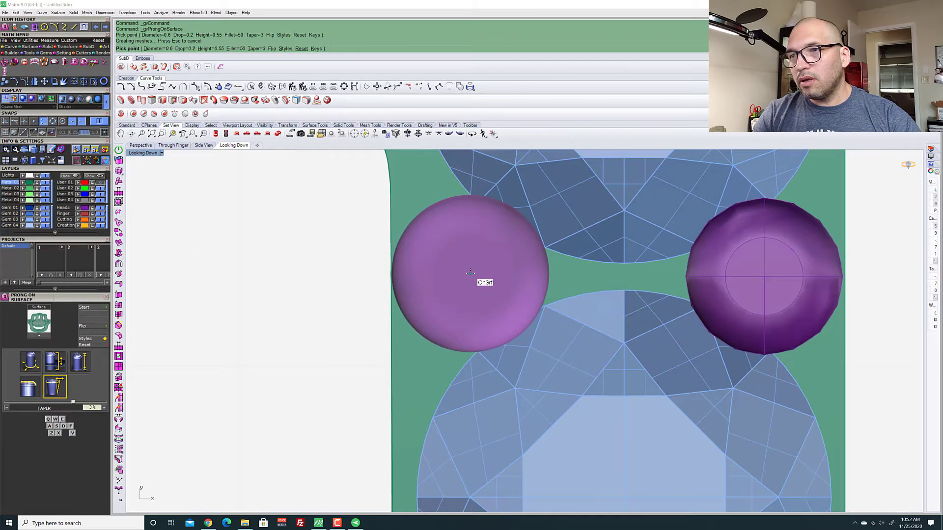
{"action": "left_click", "coordinate": [469, 272]}
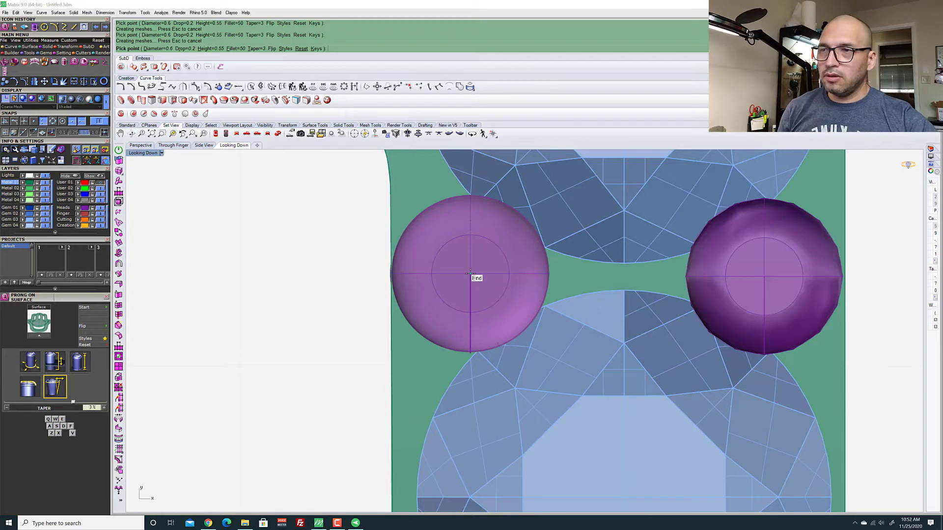
{"action": "key", "text": "Return"}
Nudge the two new prongs slightly toward the palm so they line up in the gap between the stones
{"action": "left_click", "coordinate": [529, 274]}
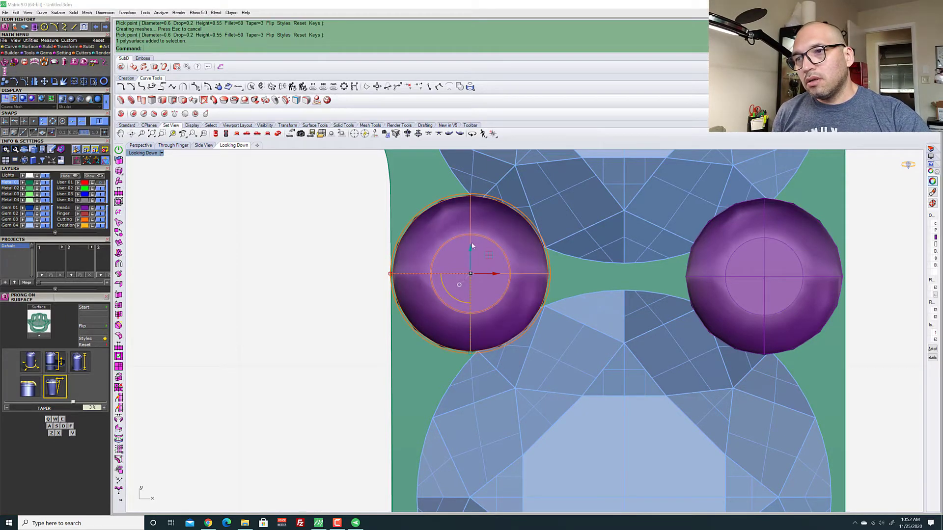
{"action": "left_click_drag", "start_coordinate": [470, 248], "coordinate": [470, 253]}
{"action": "left_click", "coordinate": [769, 245]}
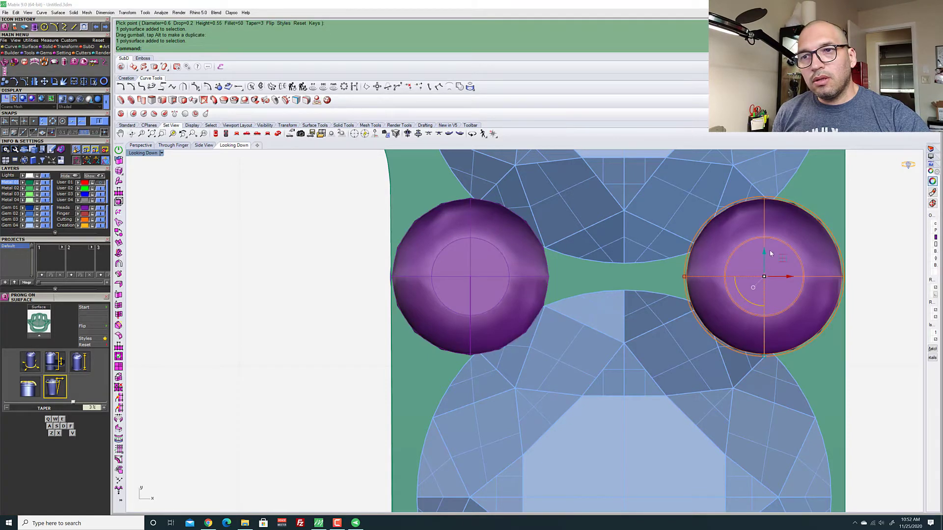
{"action": "left_click_drag", "start_coordinate": [767, 253], "coordinate": [767, 254]}
Group the two new middle-finger prongs as a pair
{"action": "scroll", "coordinate": [483, 275], "scroll_direction": "down", "scroll_amount": 5}
{"action": "left_click", "coordinate": [474, 277], "text": "shift"}
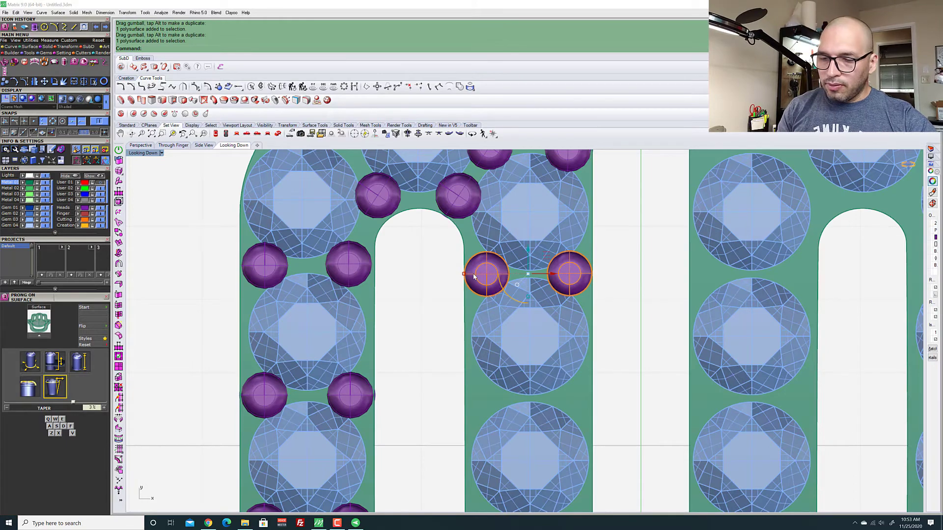
{"action": "type", "text": "Group"}
{"action": "key", "text": "Return"}
Duplicate the grouped prong pair and move the copy down to the next gap between the middle-finger stones
{"action": "scroll", "coordinate": [467, 278], "scroll_direction": "down", "scroll_amount": 5}
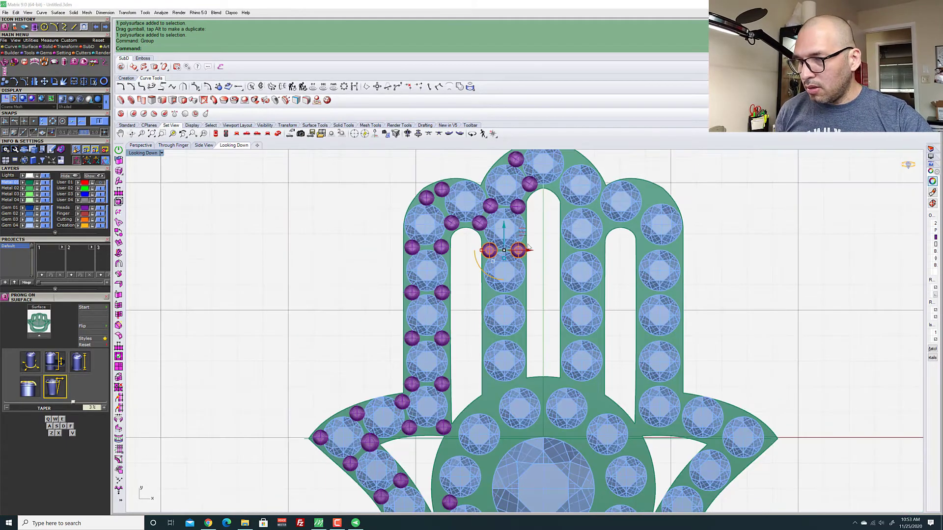
{"action": "scroll", "coordinate": [475, 245], "scroll_direction": "up", "scroll_amount": 5}
{"action": "key", "text": "ctrl+c"}
{"action": "key", "text": "ctrl+v"}
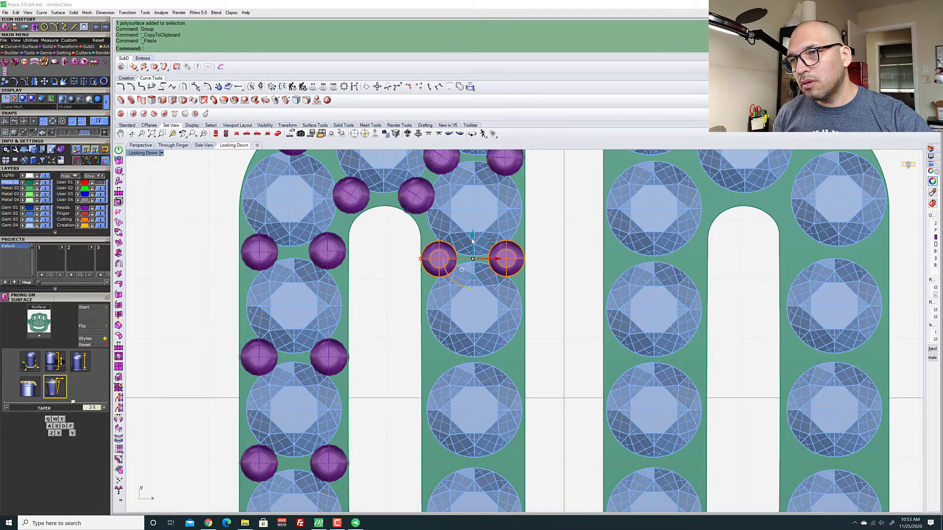
{"action": "scroll", "coordinate": [473, 241], "scroll_direction": "up", "scroll_amount": 3}
{"action": "scroll", "coordinate": [474, 245], "scroll_direction": "down", "scroll_amount": 3}
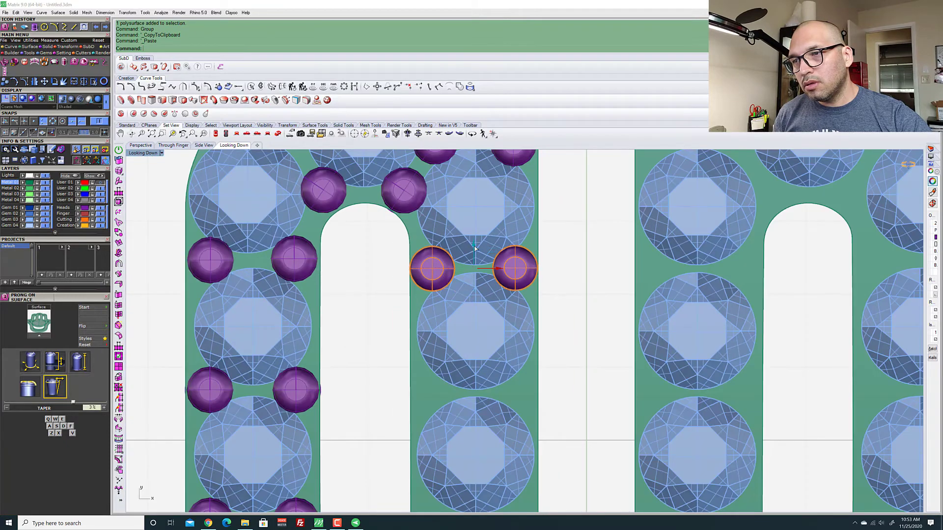
{"action": "left_click_drag", "start_coordinate": [474, 246], "coordinate": [485, 364]}
Shift the copied prong pair slightly toward the central slot to fit it between the finger's two edges
{"action": "scroll", "coordinate": [511, 402], "scroll_direction": "up", "scroll_amount": 5}
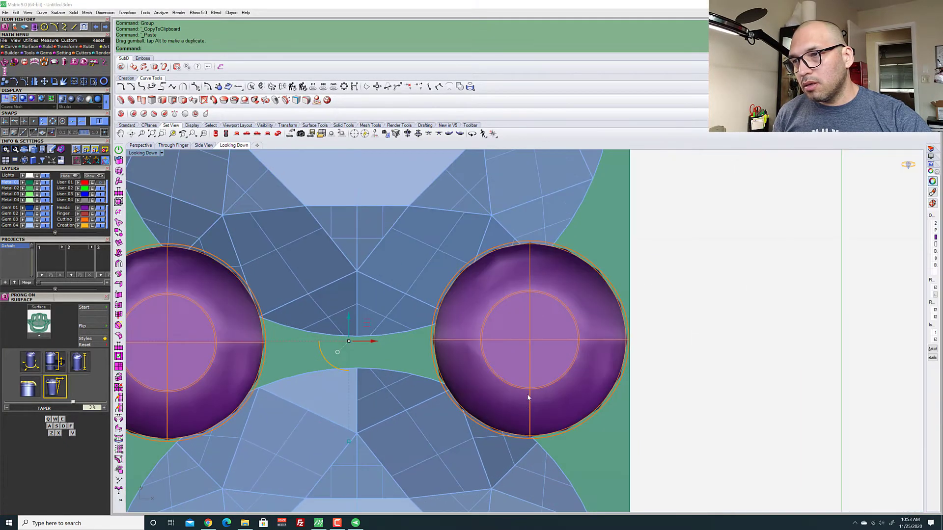
{"action": "scroll", "coordinate": [528, 396], "scroll_direction": "down", "scroll_amount": 3}
{"action": "scroll", "coordinate": [334, 386], "scroll_direction": "up", "scroll_amount": 3}
{"action": "scroll", "coordinate": [320, 380], "scroll_direction": "down", "scroll_amount": 3}
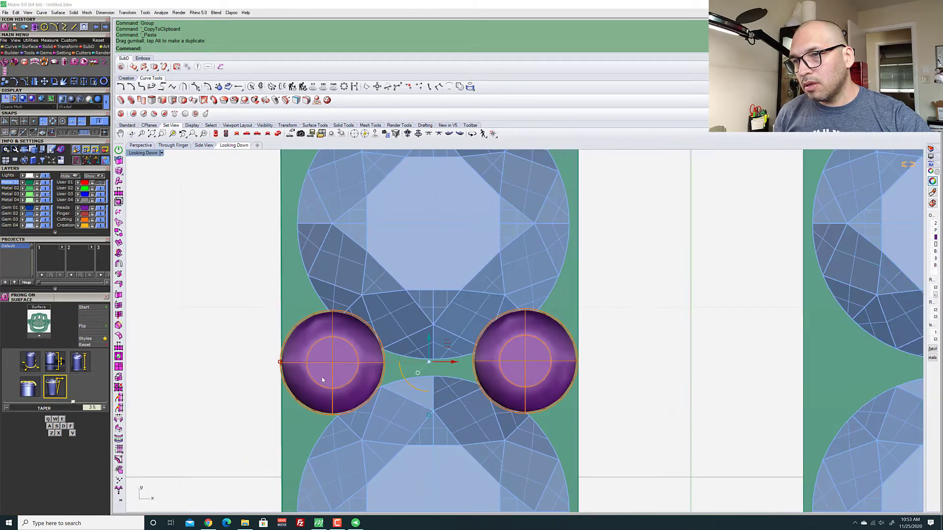
{"action": "scroll", "coordinate": [446, 356], "scroll_direction": "up", "scroll_amount": 3}
{"action": "left_click_drag", "start_coordinate": [458, 358], "coordinate": [461, 359]}
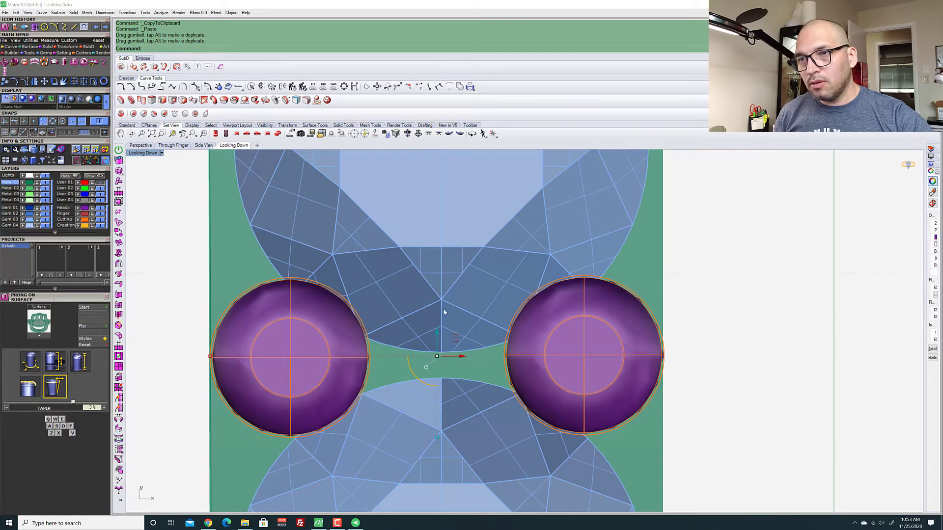
Examine how the copied prong pair sits against the slot walls, up close and in perspective
{"action": "scroll", "coordinate": [438, 314], "scroll_direction": "down", "scroll_amount": 4}
{"action": "scroll", "coordinate": [614, 363], "scroll_direction": "up", "scroll_amount": 12}
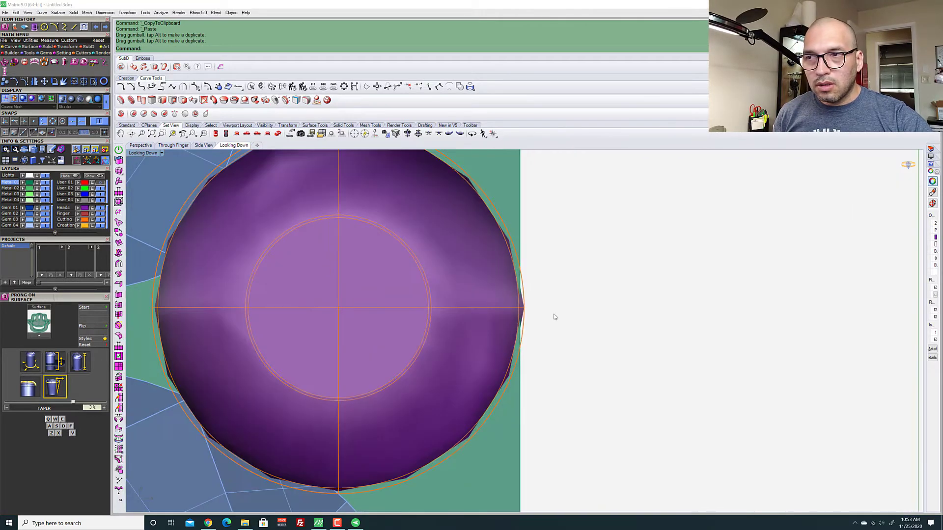
{"action": "left_click", "coordinate": [586, 318]}
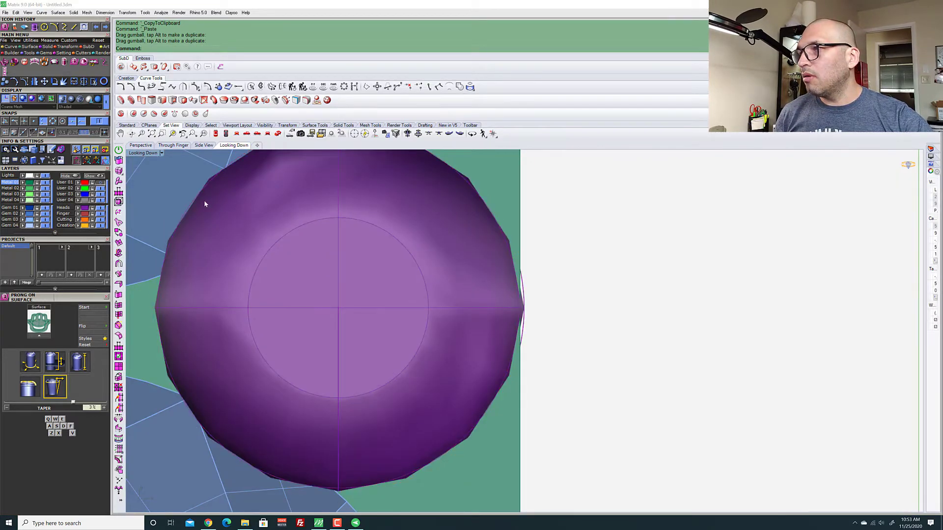
{"action": "left_click", "coordinate": [141, 145]}
{"action": "scroll", "coordinate": [505, 337], "scroll_direction": "up", "scroll_amount": 10}
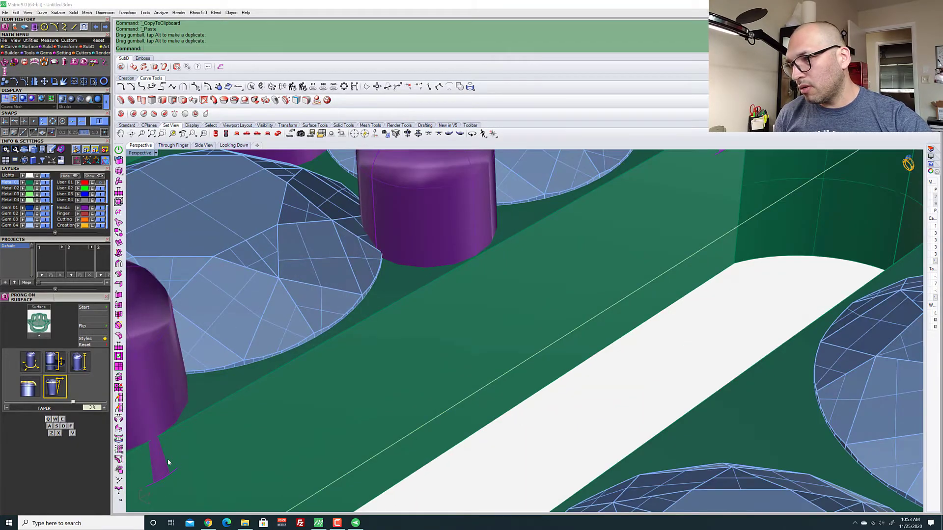
{"action": "left_click", "coordinate": [160, 464]}
{"action": "scroll", "coordinate": [476, 393], "scroll_direction": "down", "scroll_amount": 8}
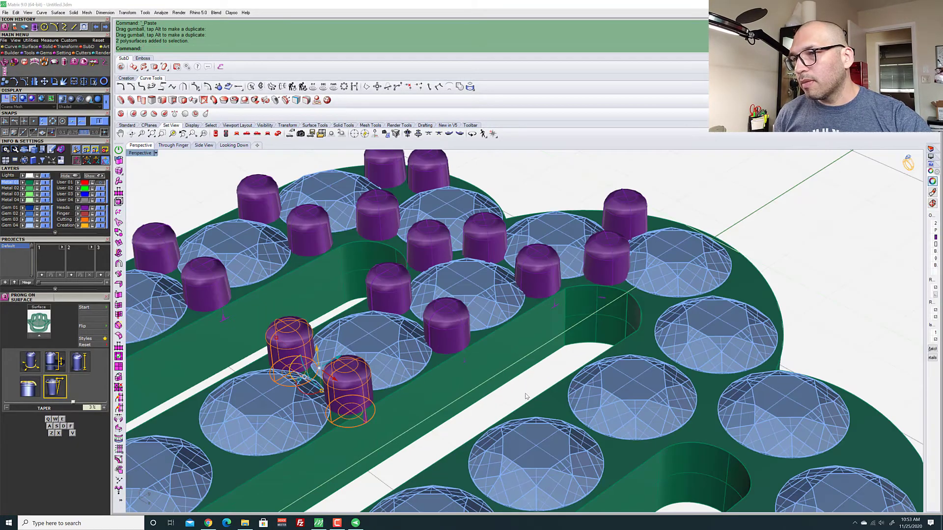
{"action": "right_click_drag", "start_coordinate": [358, 397], "coordinate": [391, 439]}
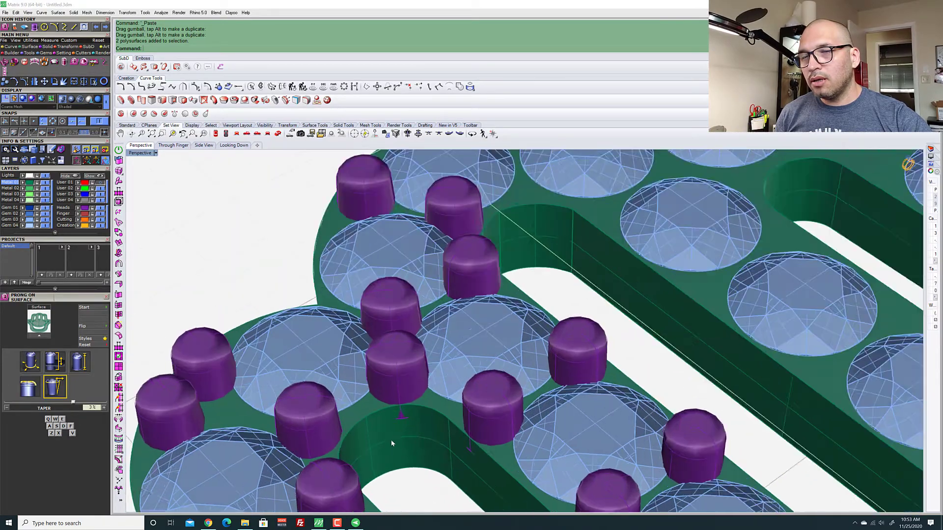
{"action": "scroll", "coordinate": [387, 379], "scroll_direction": "down", "scroll_amount": 7}
{"action": "scroll", "coordinate": [418, 370], "scroll_direction": "down", "scroll_amount": 10}
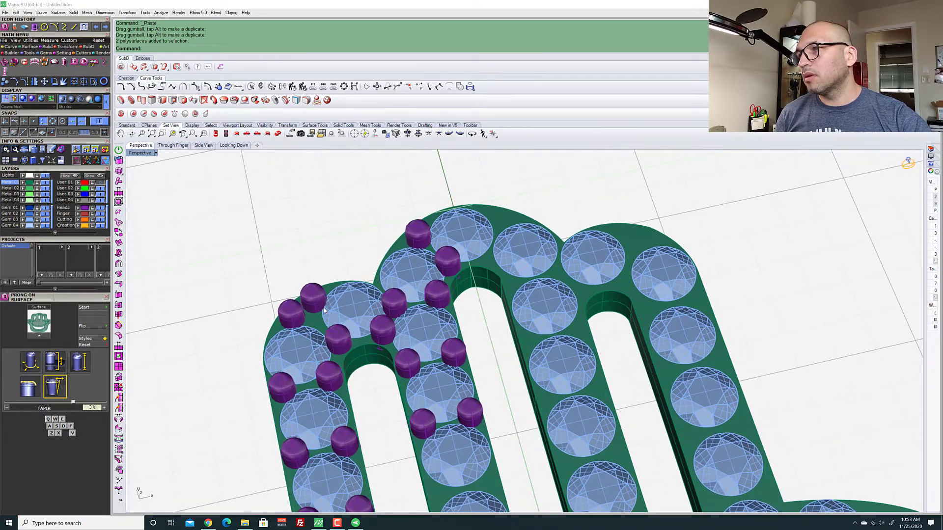
Duplicate the lower prong pair and move the copy down to the gap above the middle finger's lowest stone
{"action": "left_click", "coordinate": [233, 146]}
{"action": "scroll", "coordinate": [500, 349], "scroll_direction": "down", "scroll_amount": 8}
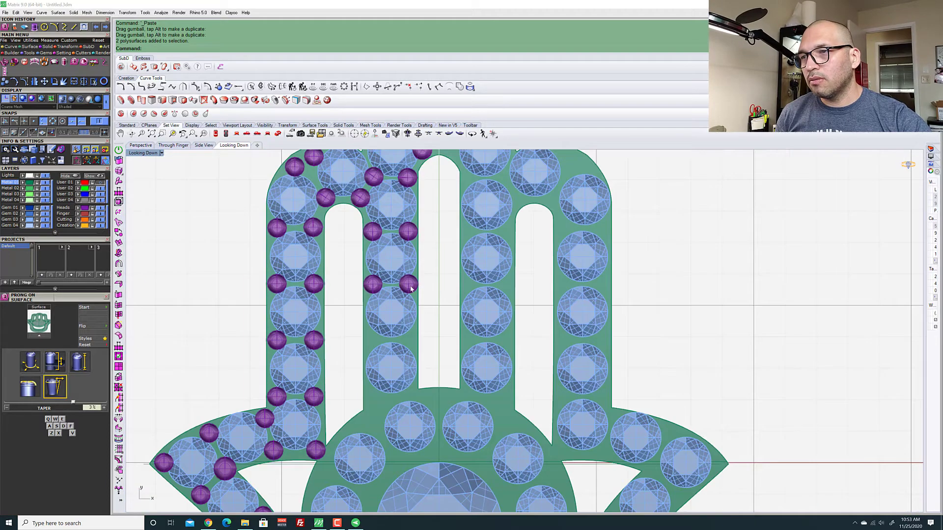
{"action": "scroll", "coordinate": [410, 288], "scroll_direction": "up", "scroll_amount": 5}
{"action": "left_click", "coordinate": [378, 292]}
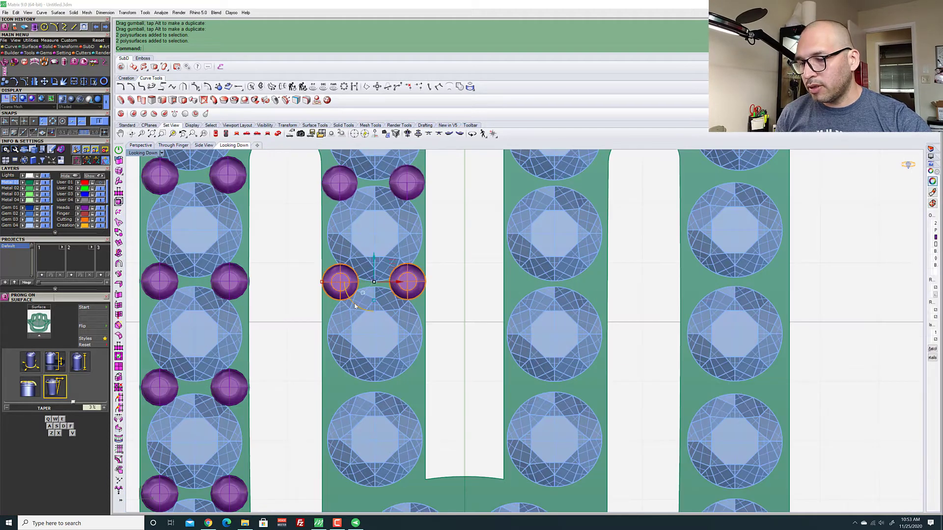
{"action": "scroll", "coordinate": [387, 282], "scroll_direction": "up", "scroll_amount": 4}
{"action": "scroll", "coordinate": [380, 329], "scroll_direction": "down", "scroll_amount": 4}
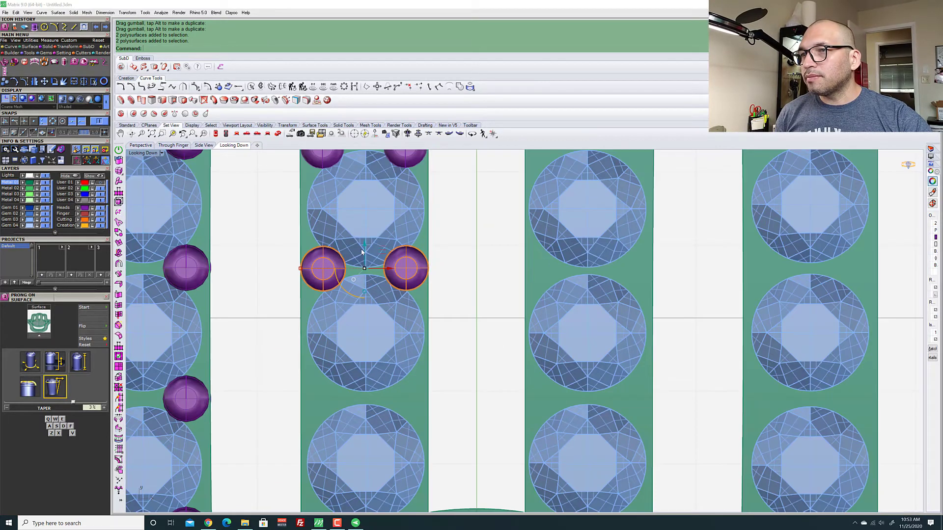
{"action": "key", "text": "ctrl+c"}
{"action": "key", "text": "ctrl+v"}
{"action": "left_click_drag", "start_coordinate": [366, 261], "coordinate": [371, 346]}
{"action": "scroll", "coordinate": [364, 391], "scroll_direction": "up", "scroll_amount": 3}
{"action": "scroll", "coordinate": [373, 354], "scroll_direction": "down", "scroll_amount": 4}
{"action": "scroll", "coordinate": [377, 365], "scroll_direction": "up", "scroll_amount": 4}
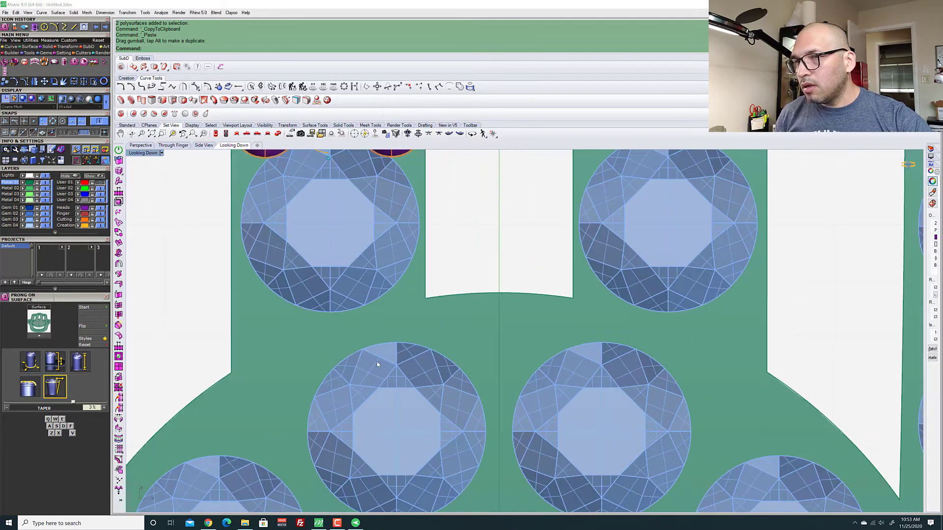
Examine the prong layout across the whole hand and around the fingertips from above
{"action": "scroll", "coordinate": [377, 366], "scroll_direction": "down", "scroll_amount": 6}
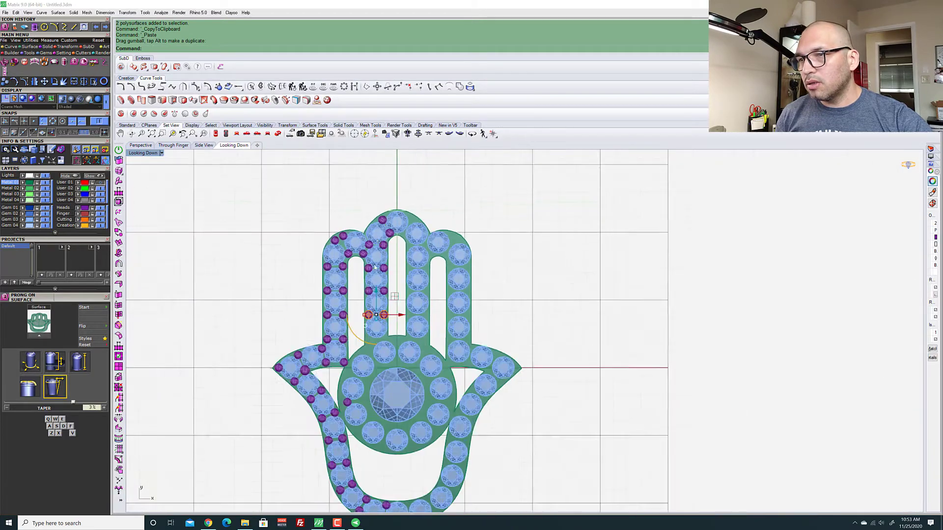
{"action": "scroll", "coordinate": [528, 344], "scroll_direction": "down", "scroll_amount": 5}
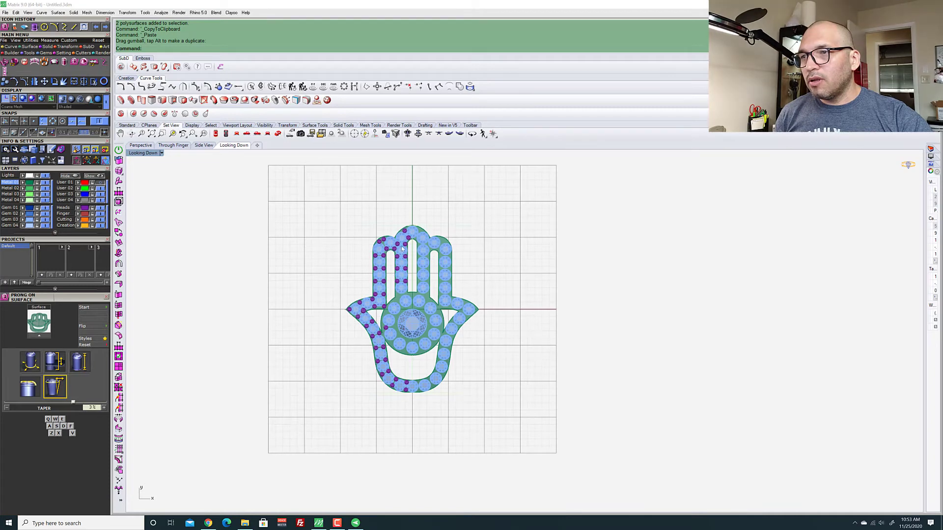
{"action": "scroll", "coordinate": [399, 282], "scroll_direction": "up", "scroll_amount": 3}
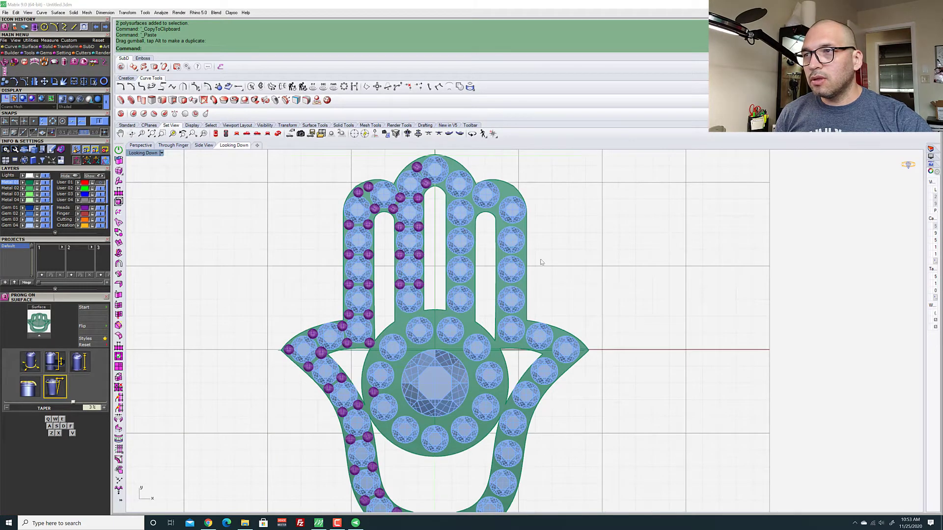
{"action": "scroll", "coordinate": [540, 262], "scroll_direction": "down", "scroll_amount": 2}
{"action": "scroll", "coordinate": [535, 318], "scroll_direction": "up", "scroll_amount": 5}
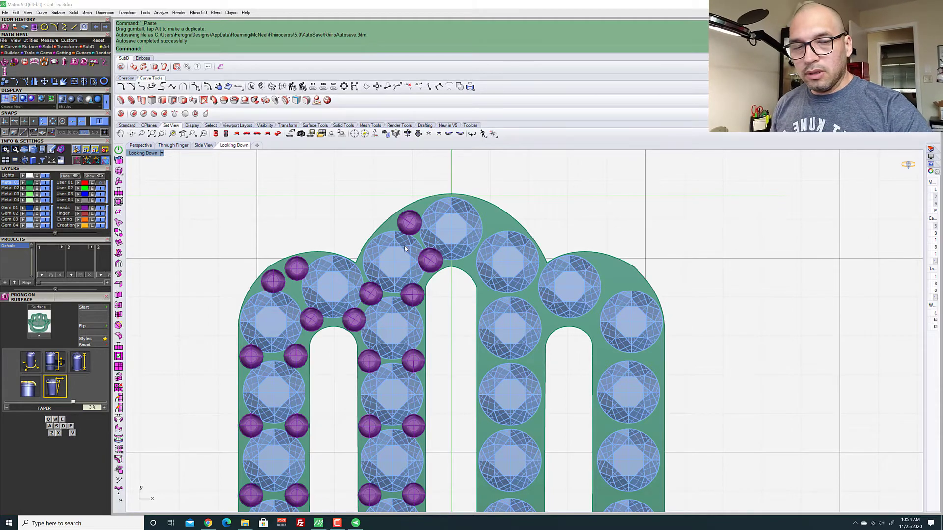
{"action": "scroll", "coordinate": [405, 248], "scroll_direction": "down", "scroll_amount": 2}
{"action": "scroll", "coordinate": [344, 252], "scroll_direction": "up", "scroll_amount": 4}
{"action": "scroll", "coordinate": [343, 253], "scroll_direction": "down", "scroll_amount": 3}
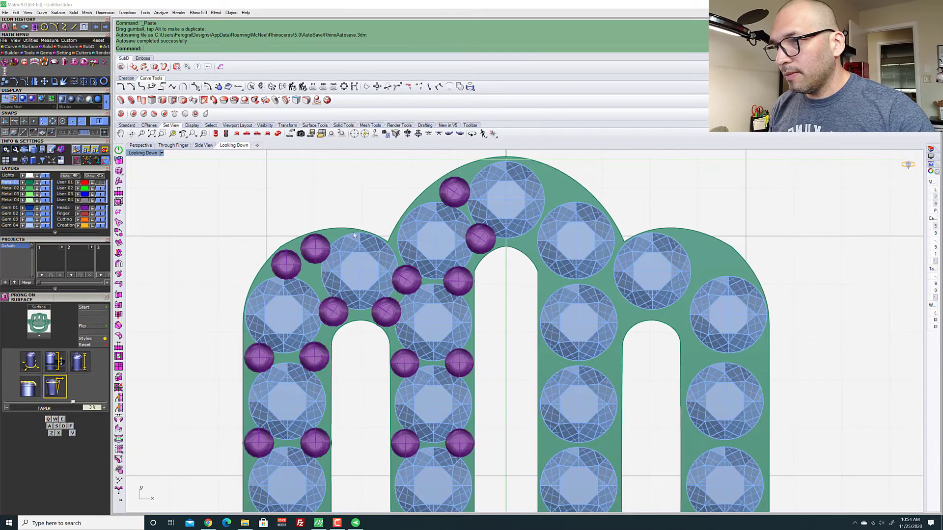
{"action": "scroll", "coordinate": [343, 228], "scroll_direction": "up", "scroll_amount": 3}
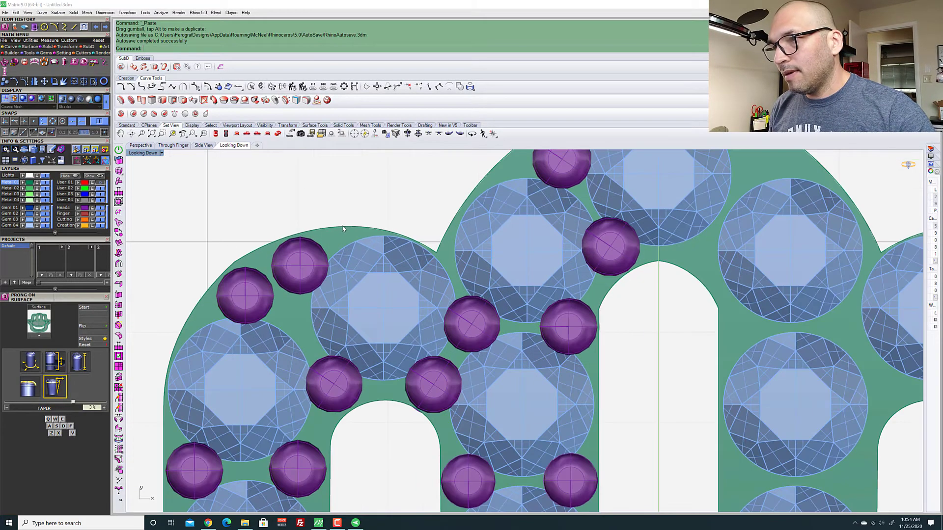
Select the hand's outer outline curve and turn on its control points
{"action": "left_click", "coordinate": [381, 230]}
{"action": "left_click", "coordinate": [413, 250]}
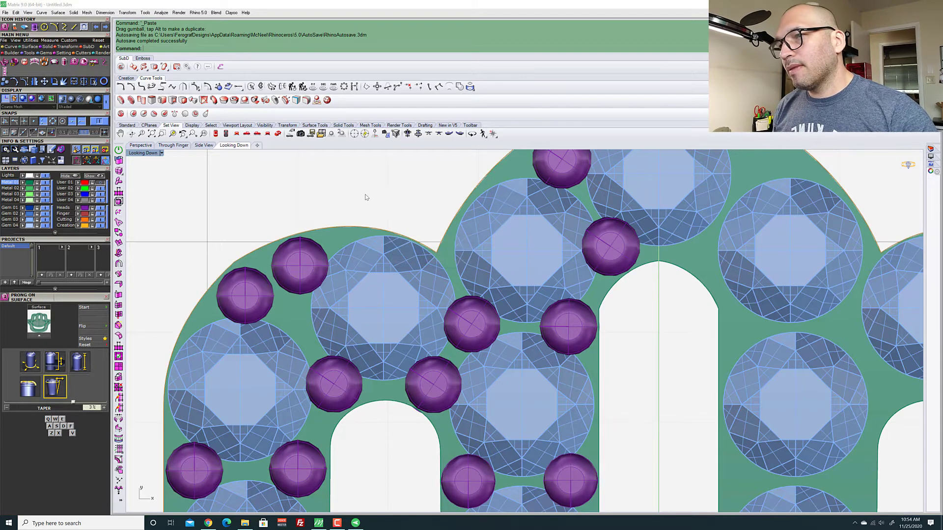
{"action": "scroll", "coordinate": [364, 197], "scroll_direction": "down", "scroll_amount": 8}
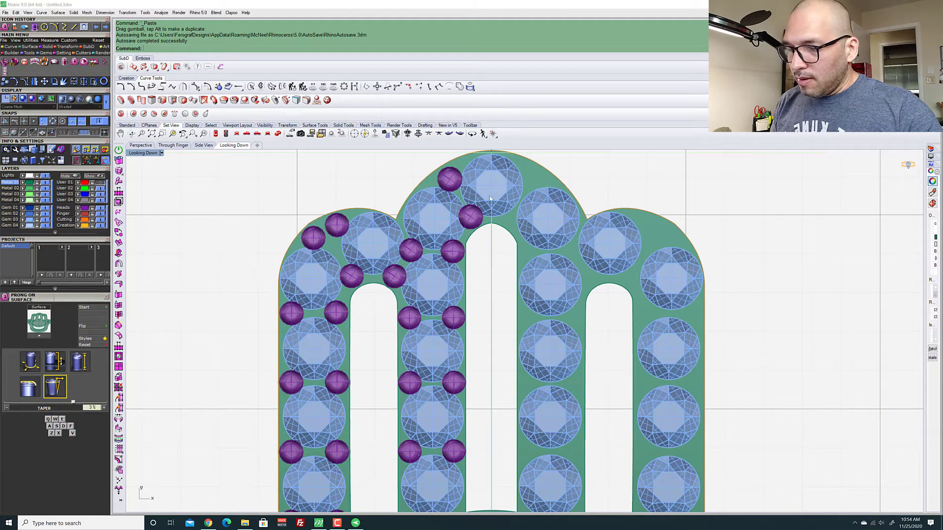
{"action": "key", "text": "F10"}
{"action": "scroll", "coordinate": [426, 205], "scroll_direction": "up", "scroll_amount": 5}
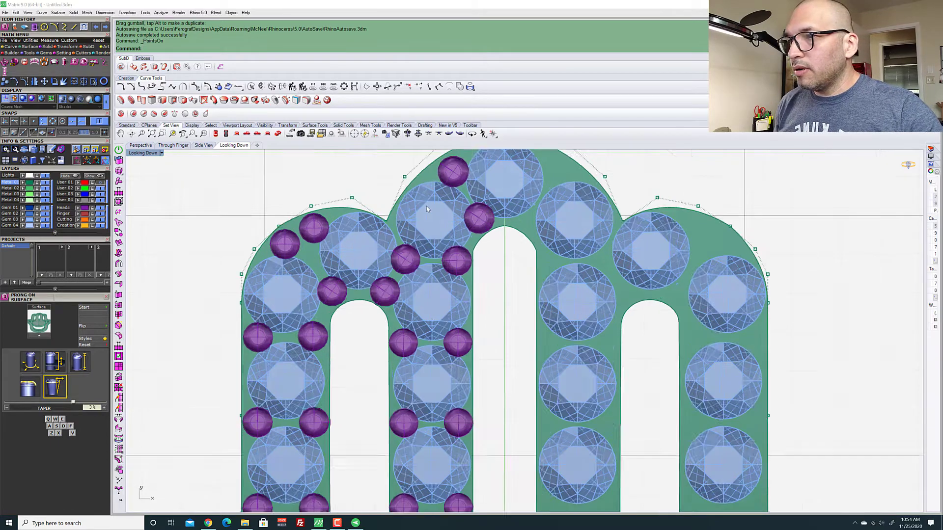
Raise the two outline control points at the notches beside the central lobe slightly toward the fingertips
{"action": "left_click", "coordinate": [367, 227]}
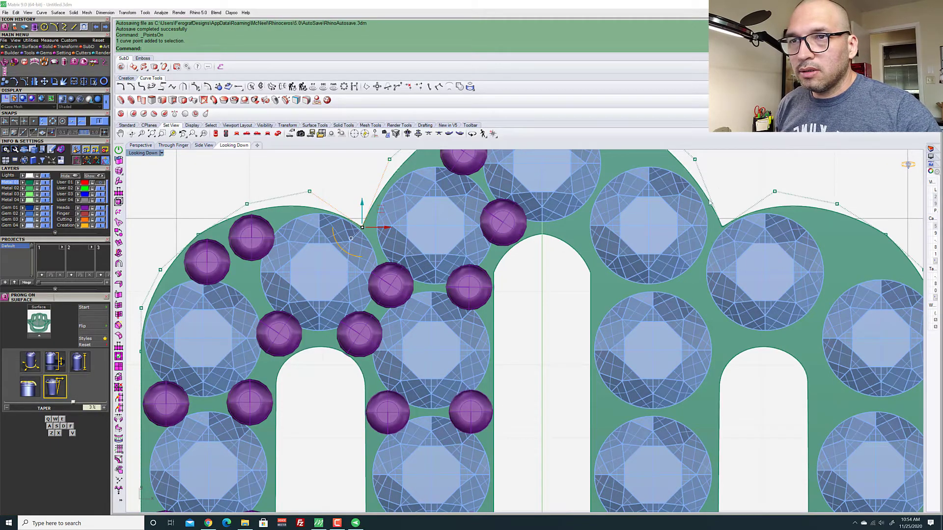
{"action": "left_click", "coordinate": [721, 225], "text": "shift"}
{"action": "scroll", "coordinate": [530, 221], "scroll_direction": "down", "scroll_amount": 3}
{"action": "scroll", "coordinate": [530, 221], "scroll_direction": "up", "scroll_amount": 4}
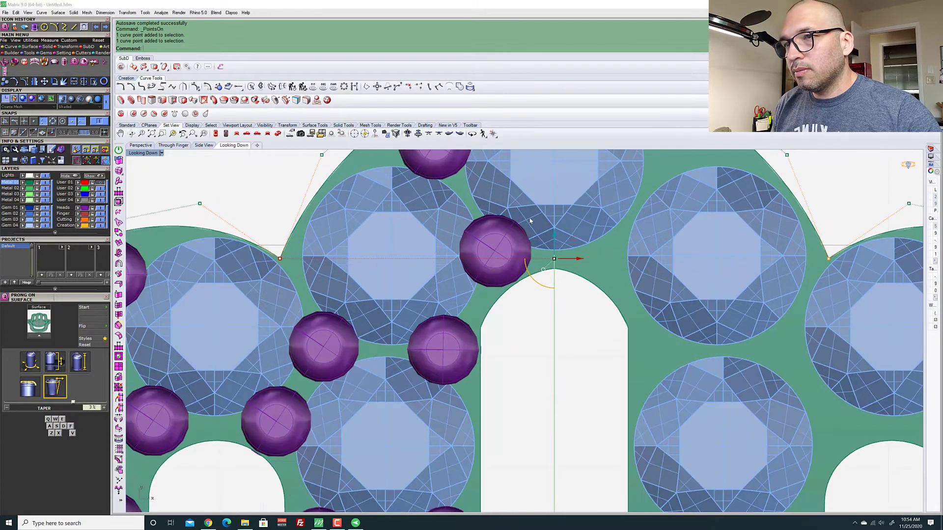
{"action": "left_click_drag", "start_coordinate": [551, 237], "coordinate": [555, 225]}
{"action": "scroll", "coordinate": [351, 213], "scroll_direction": "down", "scroll_amount": 3}
{"action": "scroll", "coordinate": [352, 213], "scroll_direction": "up", "scroll_amount": 3}
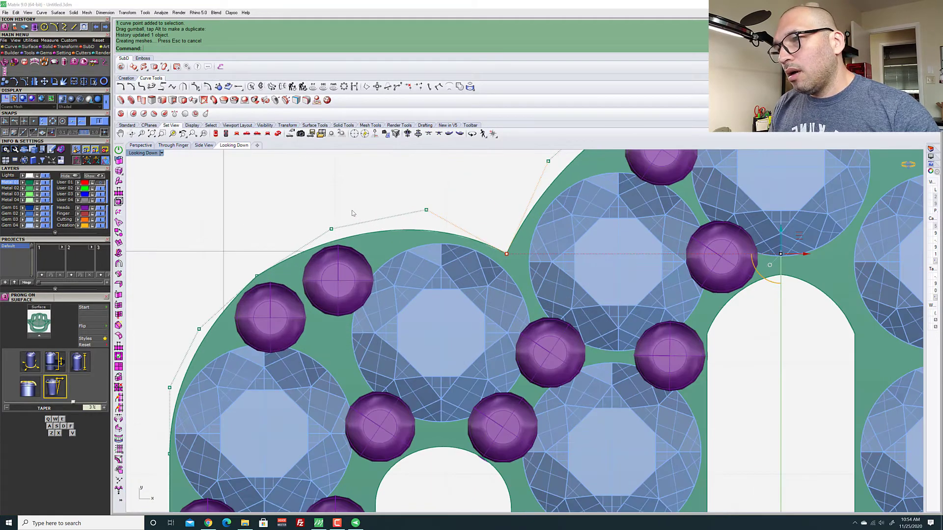
Nudge both notch points up a little more and turn off the outline's control points
{"action": "scroll", "coordinate": [369, 223], "scroll_direction": "down", "scroll_amount": 4}
{"action": "scroll", "coordinate": [445, 206], "scroll_direction": "up", "scroll_amount": 8}
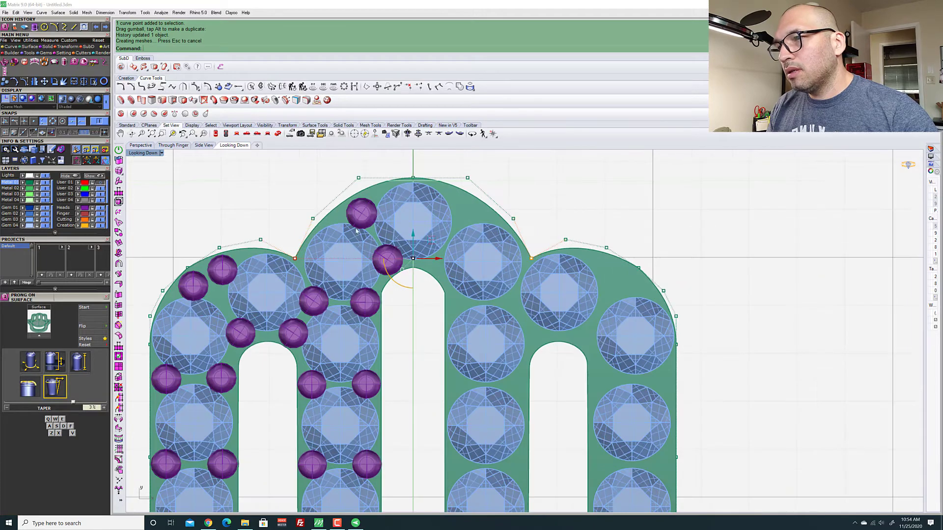
{"action": "left_click_drag", "start_coordinate": [467, 263], "coordinate": [466, 260]}
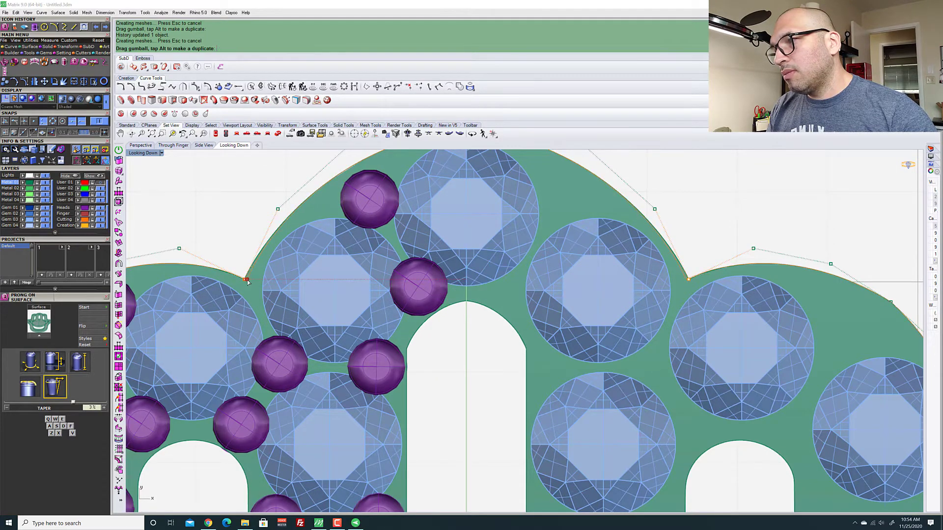
{"action": "scroll", "coordinate": [333, 208], "scroll_direction": "down", "scroll_amount": 5}
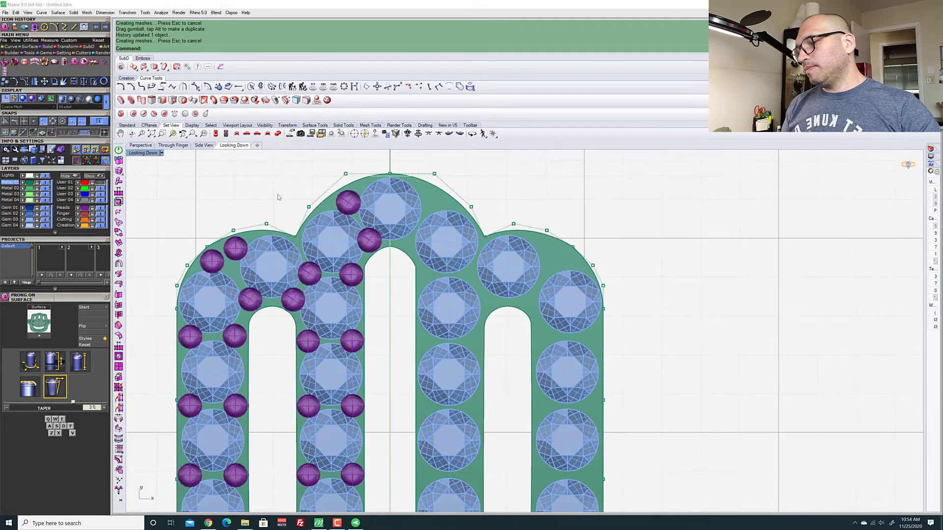
{"action": "scroll", "coordinate": [304, 240], "scroll_direction": "up", "scroll_amount": 6}
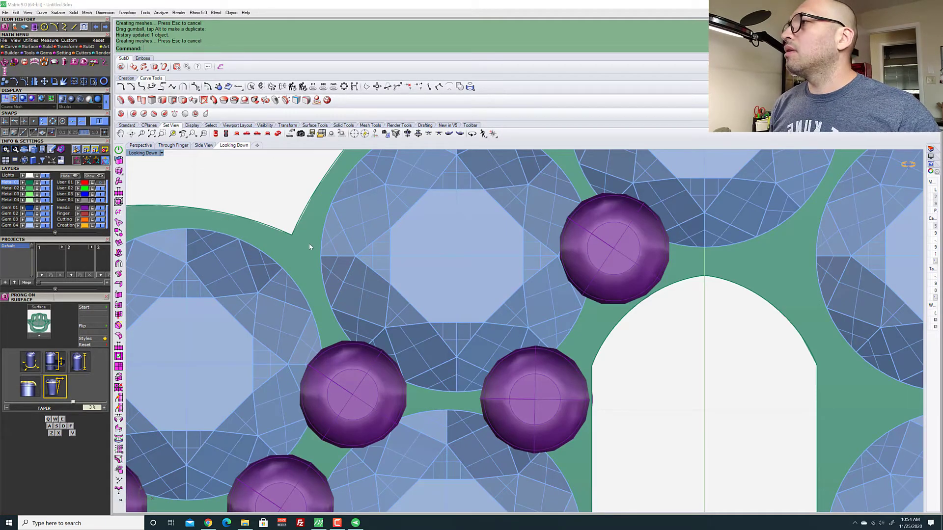
{"action": "scroll", "coordinate": [271, 204], "scroll_direction": "down", "scroll_amount": 5}
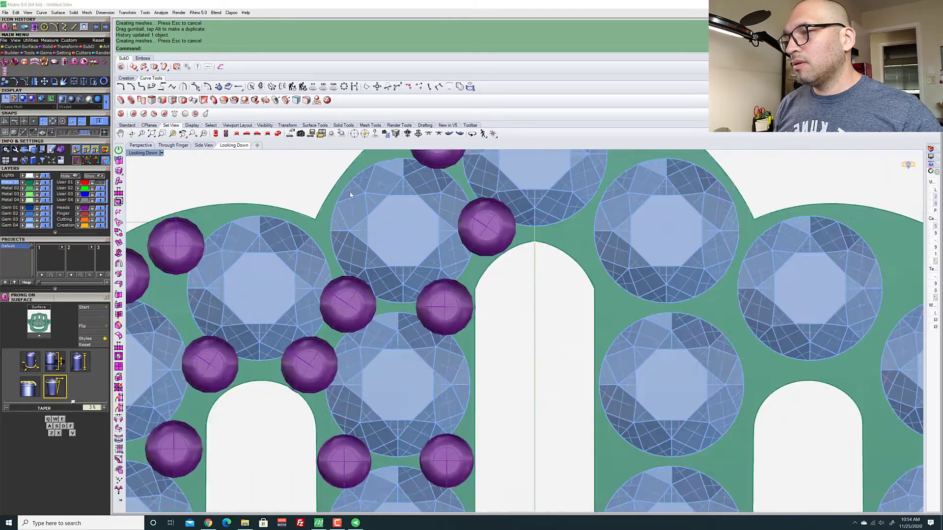
Try a copy of the leftmost finger's inner prong in the left notch of the outline, and delete it
{"action": "left_click", "coordinate": [265, 324]}
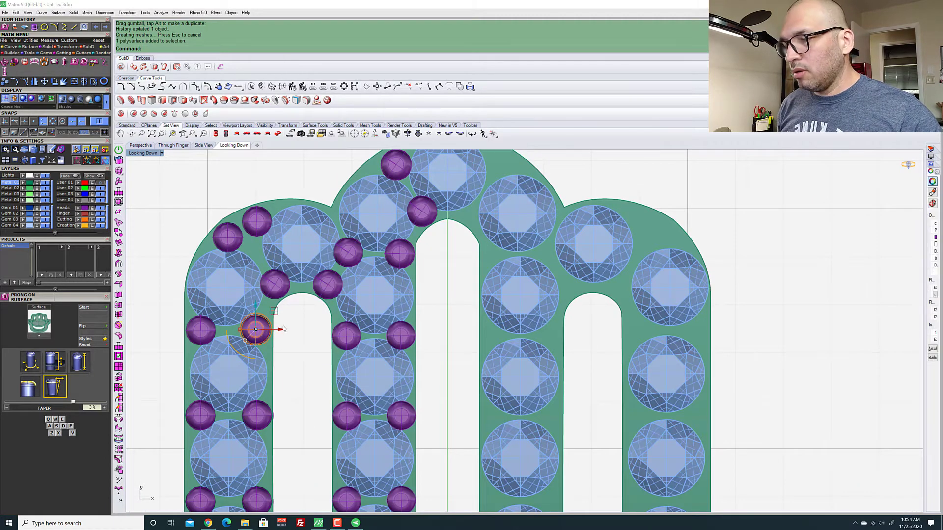
{"action": "key", "text": "ctrl+c"}
{"action": "key", "text": "ctrl+v"}
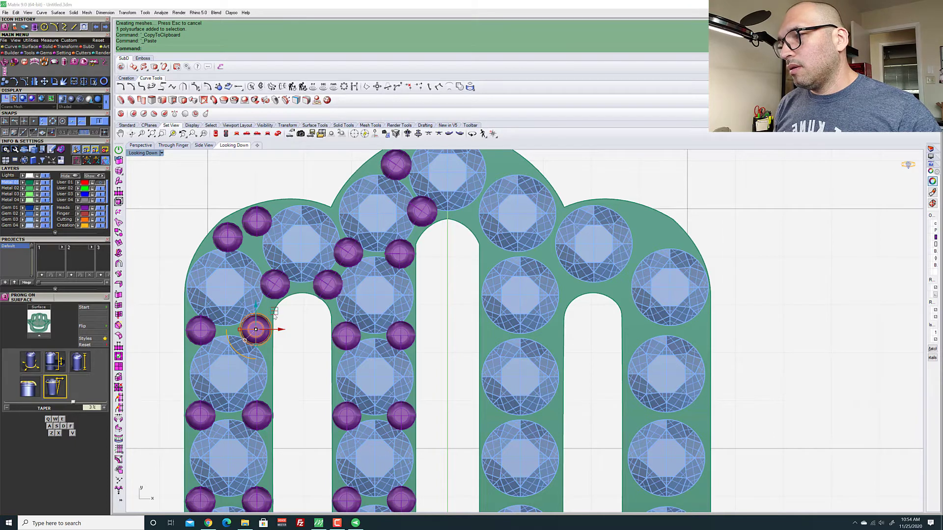
{"action": "left_click_drag", "start_coordinate": [273, 316], "coordinate": [374, 201]}
{"action": "scroll", "coordinate": [339, 187], "scroll_direction": "up", "scroll_amount": 5}
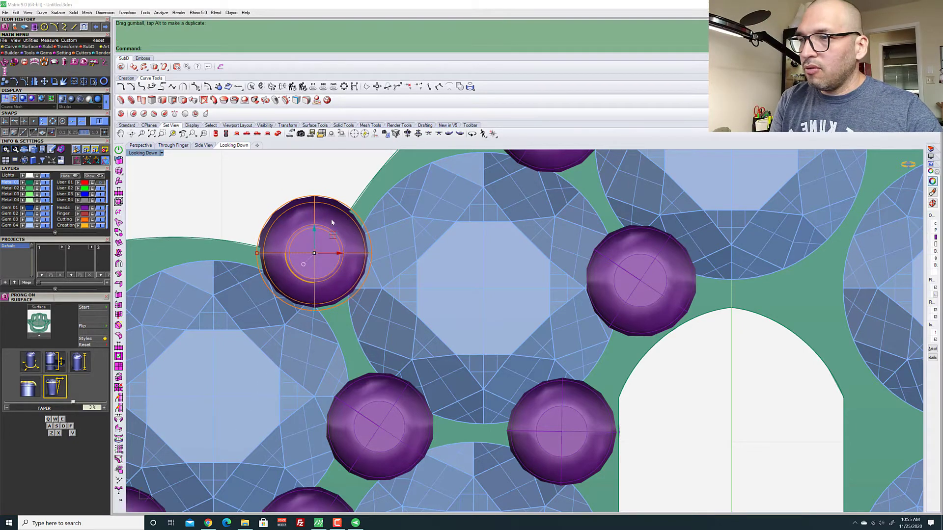
{"action": "key", "text": "Delete"}
Ungroup a prong pair on the second finger and place a copy of its right prong in the left notch of the outline
{"action": "scroll", "coordinate": [375, 249], "scroll_direction": "down", "scroll_amount": 10}
{"action": "scroll", "coordinate": [375, 249], "scroll_direction": "up", "scroll_amount": 3}
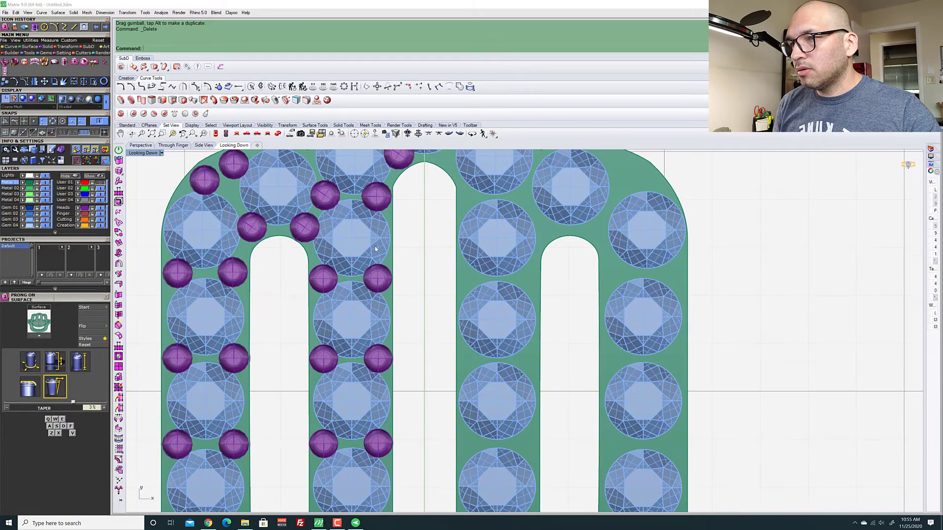
{"action": "left_click", "coordinate": [385, 282]}
{"action": "left_click", "coordinate": [385, 282]}
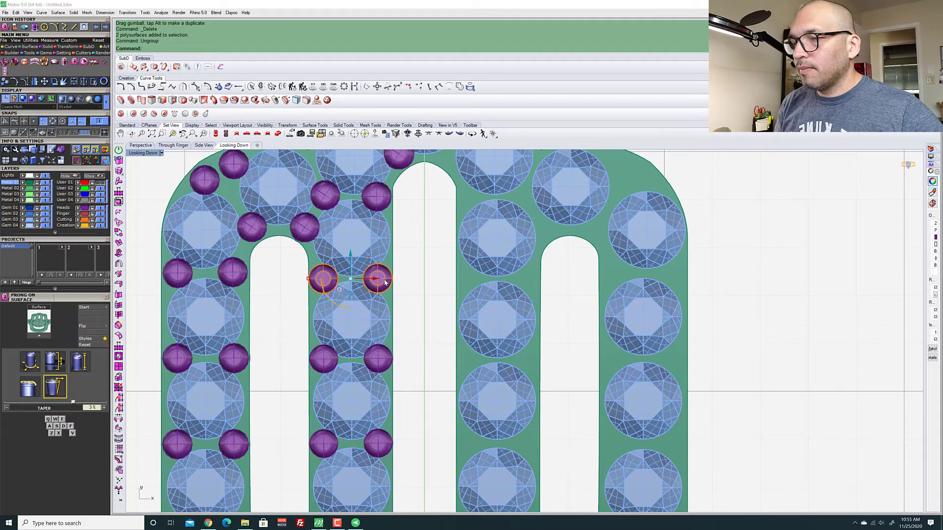
{"action": "left_click", "coordinate": [385, 282]}
{"action": "key", "text": "ctrl+c"}
{"action": "key", "text": "ctrl+v"}
{"action": "scroll", "coordinate": [388, 280], "scroll_direction": "down", "scroll_amount": 5}
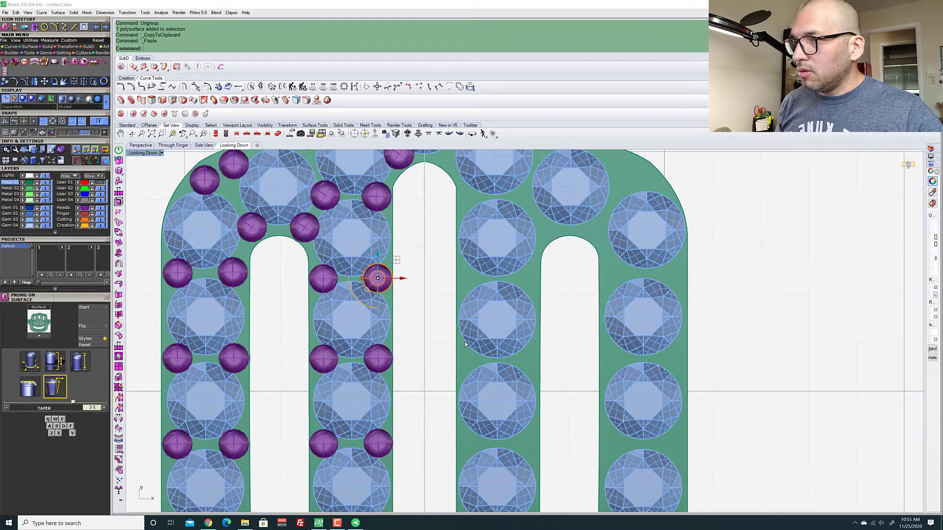
{"action": "scroll", "coordinate": [416, 266], "scroll_direction": "up", "scroll_amount": 6}
{"action": "left_click_drag", "start_coordinate": [404, 298], "coordinate": [334, 168]}
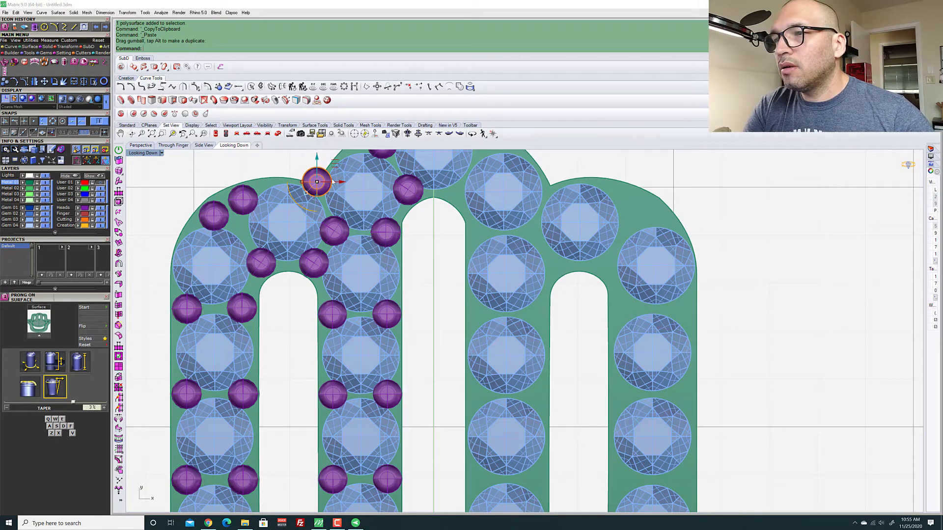
{"action": "key", "text": "Escape"}
Examine the notch prong from above and in perspective, checking how it sits against the outer wall and neighbouring stones
{"action": "scroll", "coordinate": [415, 273], "scroll_direction": "down", "scroll_amount": 5}
{"action": "scroll", "coordinate": [341, 307], "scroll_direction": "up", "scroll_amount": 6}
{"action": "right_click_drag", "start_coordinate": [341, 308], "coordinate": [360, 303]}
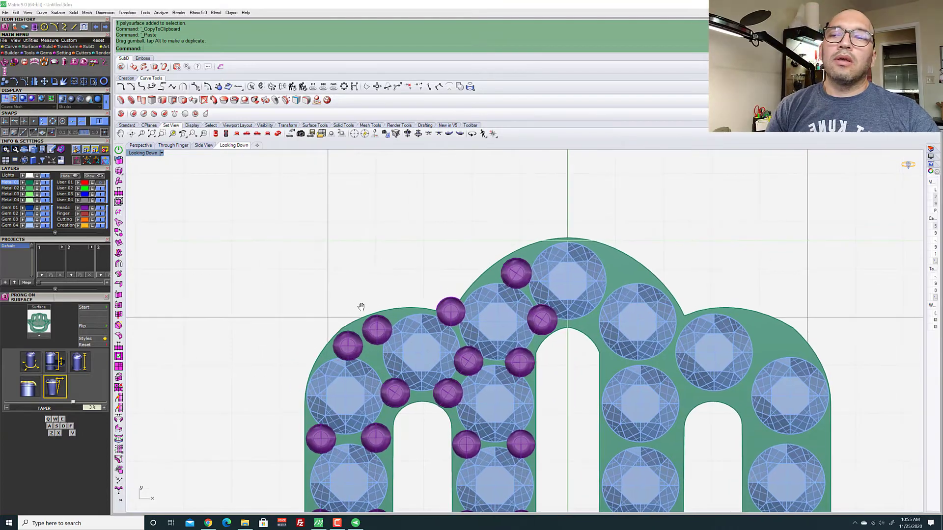
{"action": "right_click_drag", "start_coordinate": [326, 332], "coordinate": [355, 343]}
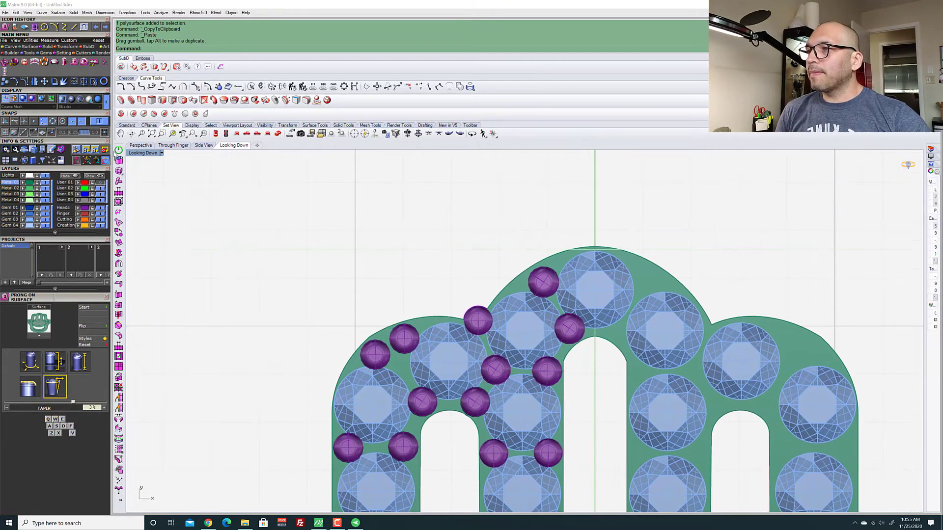
{"action": "left_click", "coordinate": [141, 145]}
{"action": "right_click_drag", "start_coordinate": [275, 275], "coordinate": [396, 237]}
{"action": "scroll", "coordinate": [647, 257], "scroll_direction": "up", "scroll_amount": 5}
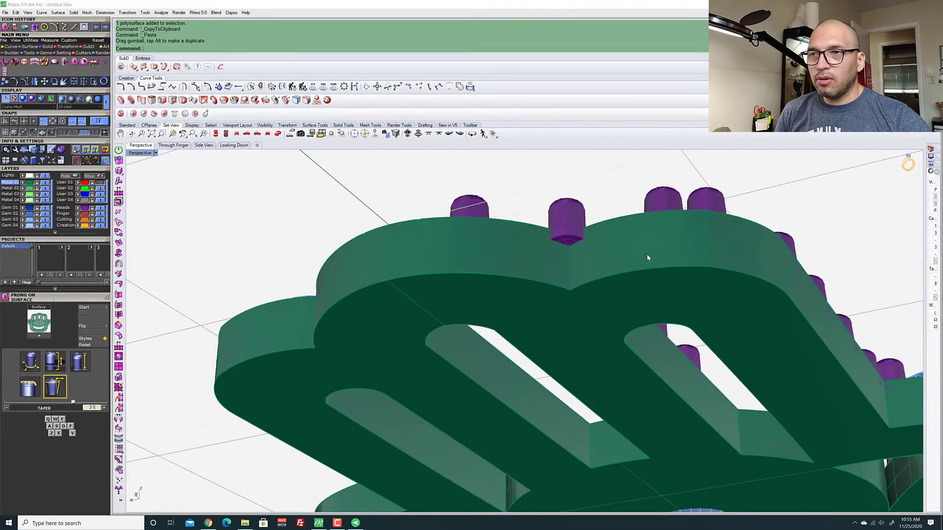
{"action": "scroll", "coordinate": [647, 258], "scroll_direction": "up", "scroll_amount": 3}
{"action": "right_click_drag", "start_coordinate": [604, 260], "coordinate": [409, 357]}
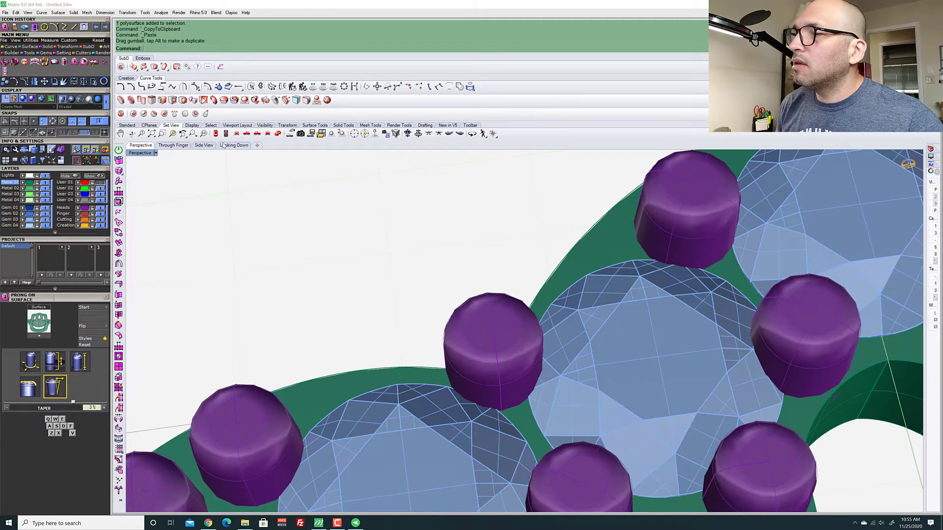
{"action": "right_click_drag", "start_coordinate": [275, 275], "coordinate": [266, 317]}
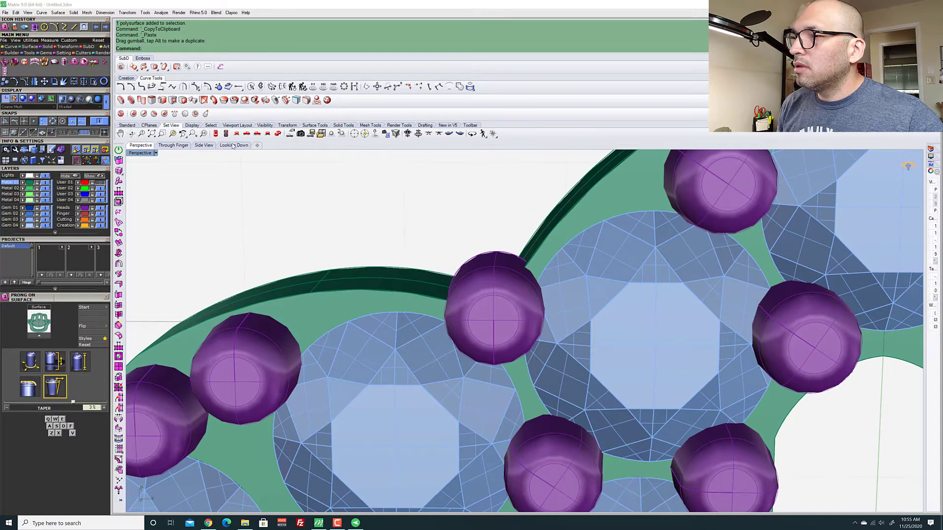
Select the outer outline curve in the top view and turn on its control points again
{"action": "left_click", "coordinate": [232, 145]}
{"action": "scroll", "coordinate": [522, 333], "scroll_direction": "up", "scroll_amount": 5}
{"action": "left_click", "coordinate": [516, 248]}
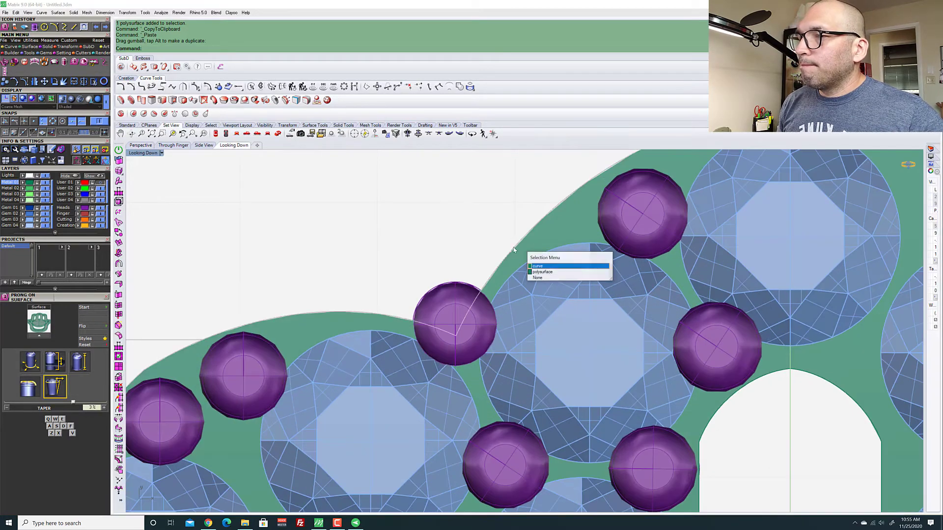
{"action": "left_click", "coordinate": [545, 269]}
{"action": "scroll", "coordinate": [420, 254], "scroll_direction": "down", "scroll_amount": 5}
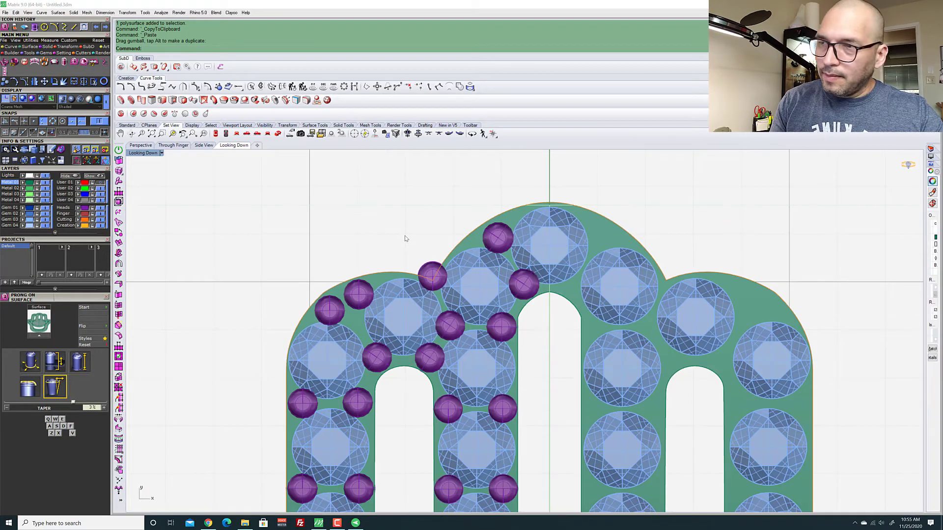
{"action": "key", "text": "F10"}
Raise the two notch control points slightly so the metal gives more support under the notch prong
{"action": "scroll", "coordinate": [438, 266], "scroll_direction": "up", "scroll_amount": 5}
{"action": "left_click_drag", "start_coordinate": [383, 230], "coordinate": [436, 302]}
{"action": "scroll", "coordinate": [436, 302], "scroll_direction": "down", "scroll_amount": 5}
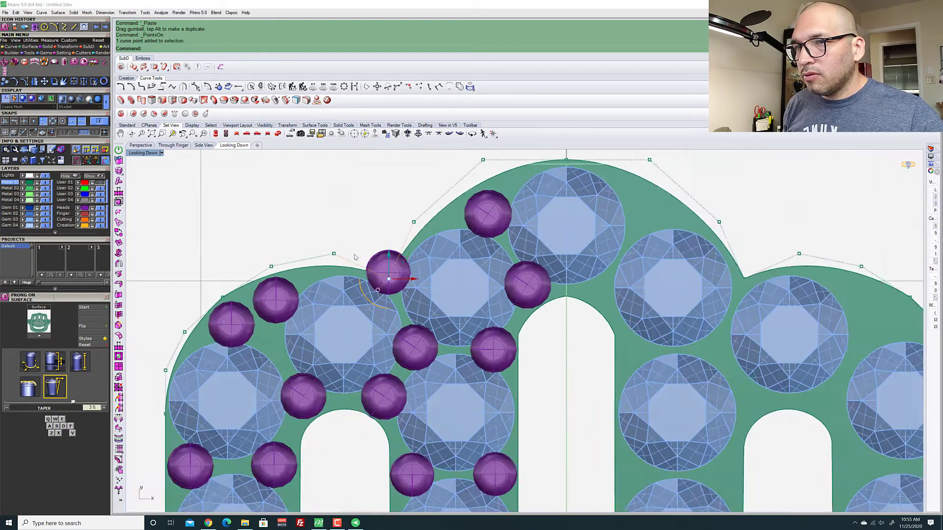
{"action": "left_click_drag", "start_coordinate": [578, 257], "coordinate": [621, 282], "text": "shift"}
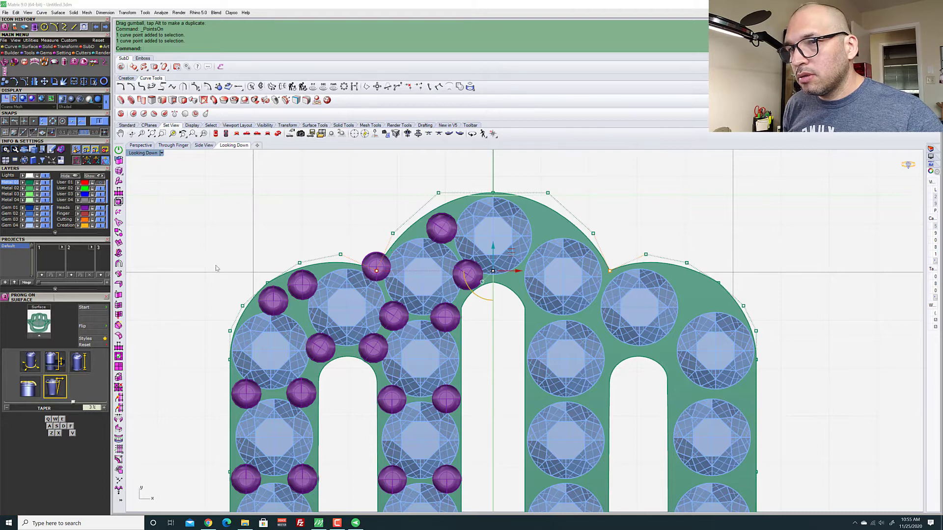
{"action": "scroll", "coordinate": [216, 269], "scroll_direction": "up", "scroll_amount": 6}
{"action": "scroll", "coordinate": [688, 274], "scroll_direction": "down", "scroll_amount": 3}
{"action": "scroll", "coordinate": [689, 274], "scroll_direction": "up", "scroll_amount": 4}
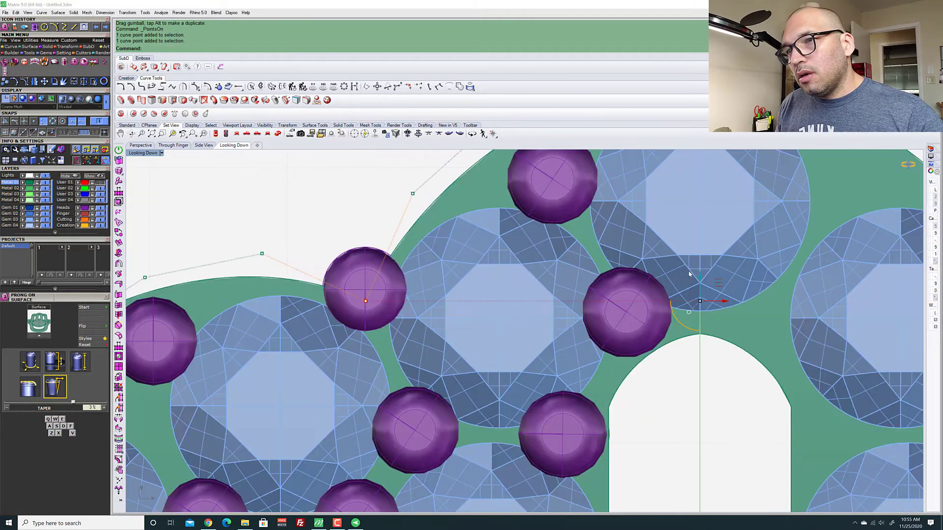
{"action": "mouse_move", "coordinate": [701, 280]}
{"action": "left_mouse_down"}
{"action": "mouse_move", "coordinate": [698, 258]}
{"action": "mouse_move", "coordinate": [695, 267]}
{"action": "left_mouse_up"}
{"action": "scroll", "coordinate": [695, 267], "scroll_direction": "down", "scroll_amount": 3}
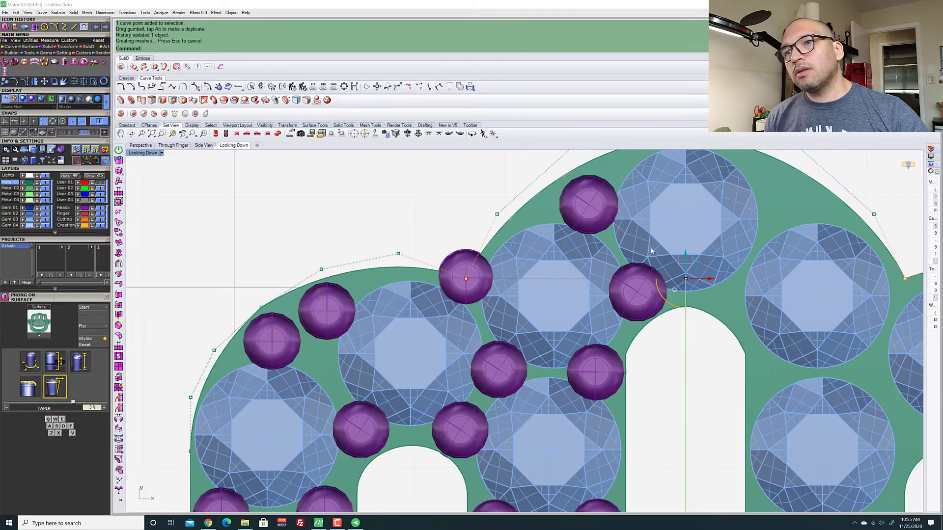
Examine the reshaped outline and the spacing between prongs and stones around the left lobe and notch
{"action": "scroll", "coordinate": [652, 250], "scroll_direction": "down", "scroll_amount": 5}
{"action": "scroll", "coordinate": [521, 244], "scroll_direction": "up", "scroll_amount": 3}
{"action": "scroll", "coordinate": [482, 295], "scroll_direction": "up", "scroll_amount": 3}
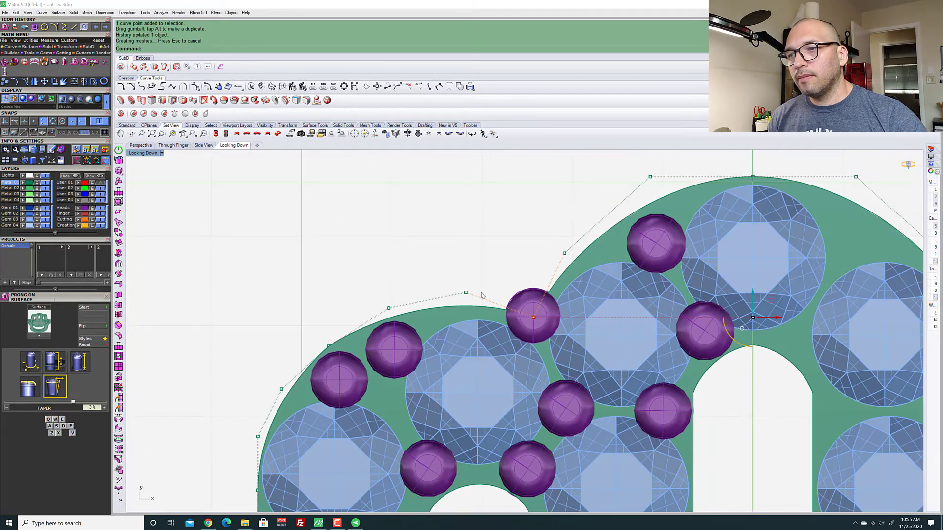
{"action": "scroll", "coordinate": [405, 301], "scroll_direction": "down", "scroll_amount": 5}
{"action": "scroll", "coordinate": [441, 323], "scroll_direction": "up", "scroll_amount": 5}
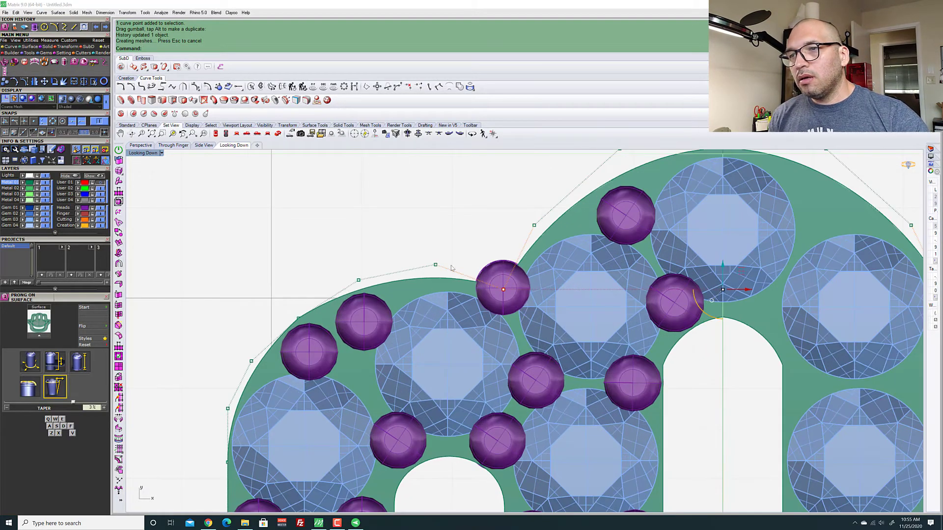
{"action": "scroll", "coordinate": [361, 250], "scroll_direction": "down", "scroll_amount": 3}
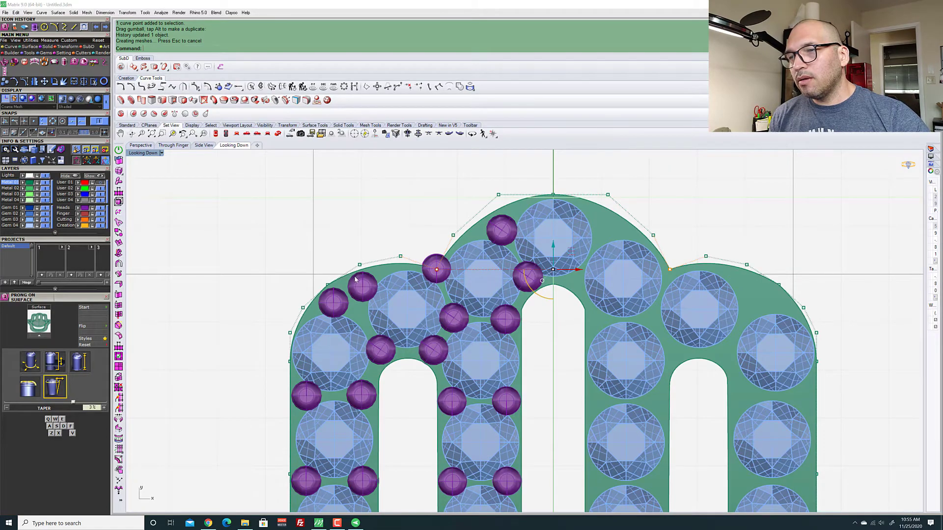
{"action": "scroll", "coordinate": [390, 296], "scroll_direction": "down", "scroll_amount": 4}
{"action": "scroll", "coordinate": [395, 299], "scroll_direction": "up", "scroll_amount": 6}
Shift the stone above the left slot slightly up and left, away from the second finger's stones
{"action": "left_click", "coordinate": [401, 303]}
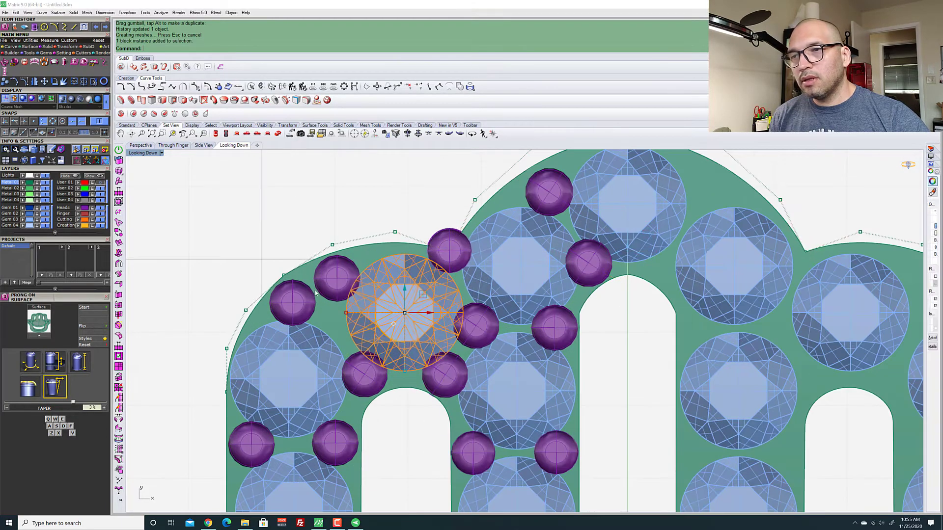
{"action": "scroll", "coordinate": [342, 287], "scroll_direction": "down", "scroll_amount": 3}
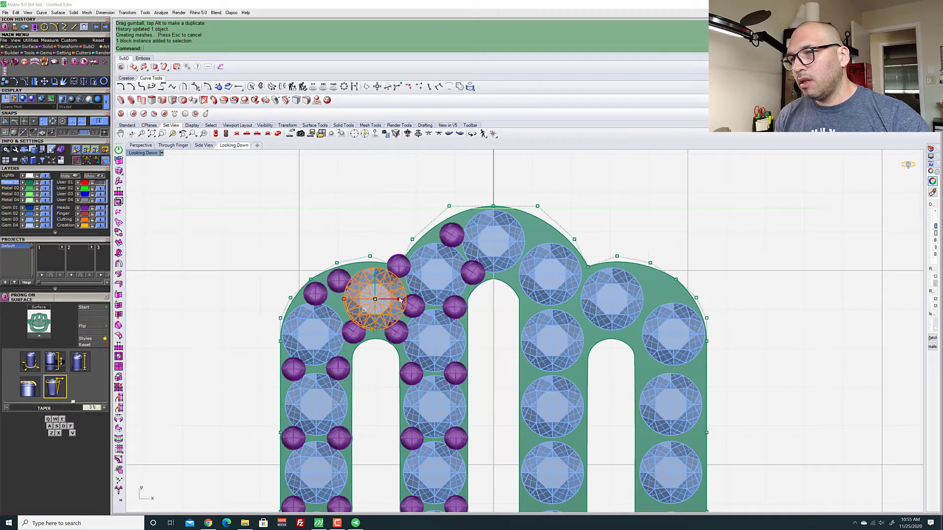
{"action": "left_click_drag", "start_coordinate": [398, 300], "coordinate": [416, 274]}
{"action": "scroll", "coordinate": [416, 281], "scroll_direction": "up", "scroll_amount": 4}
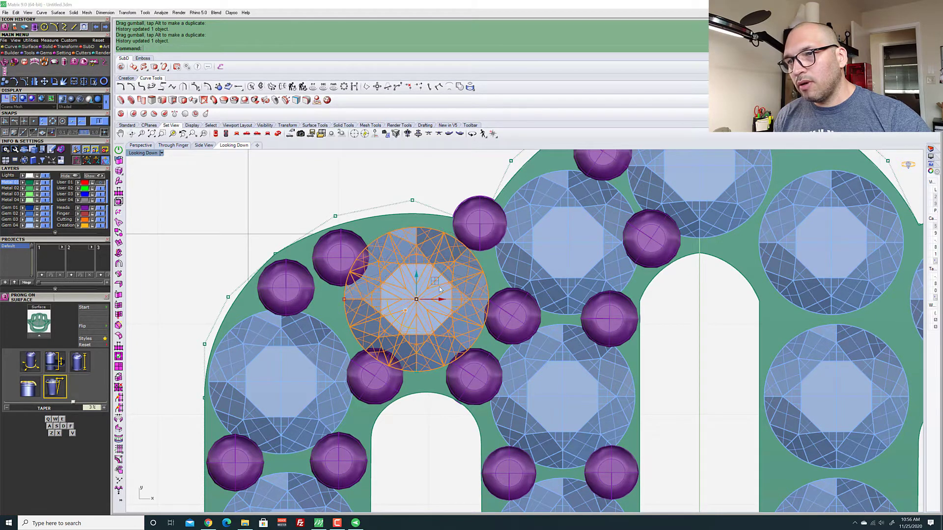
Nudge the two outer-edge prongs between the left lobe's stones slightly left, away from the shifted stone
{"action": "left_click", "coordinate": [333, 251]}
{"action": "scroll", "coordinate": [339, 253], "scroll_direction": "up", "scroll_amount": 4}
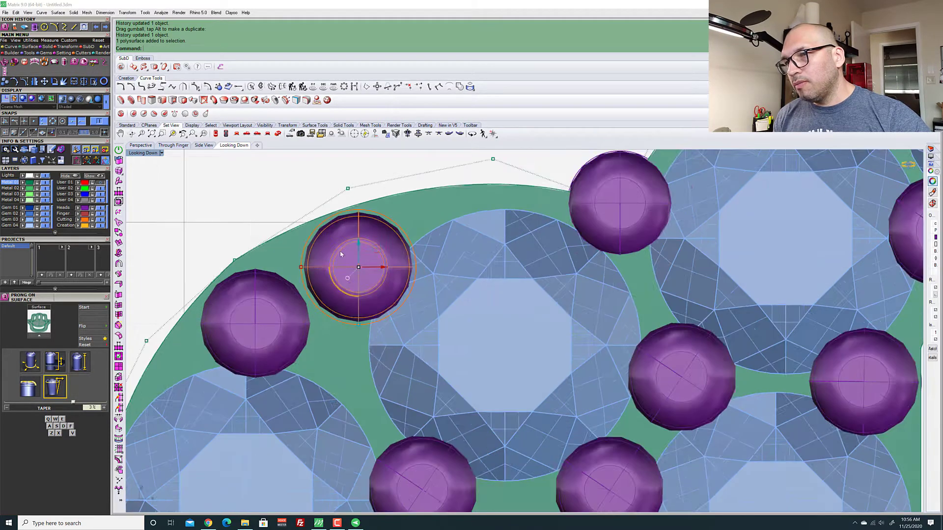
{"action": "scroll", "coordinate": [341, 254], "scroll_direction": "up", "scroll_amount": 1}
{"action": "left_click_drag", "start_coordinate": [387, 253], "coordinate": [360, 256]}
{"action": "scroll", "coordinate": [394, 231], "scroll_direction": "down", "scroll_amount": 2}
{"action": "left_click", "coordinate": [366, 256]}
{"action": "scroll", "coordinate": [369, 255], "scroll_direction": "up", "scroll_amount": 2}
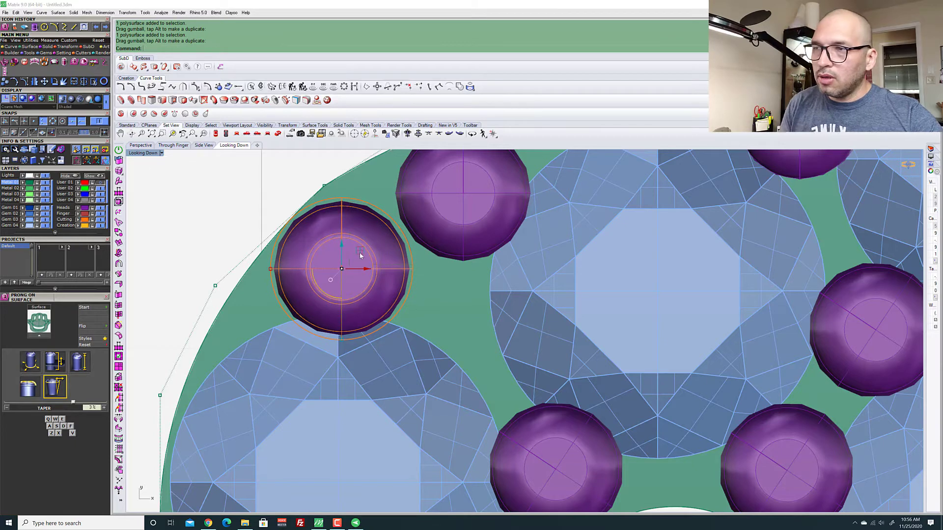
Delete the two outer-edge prongs between the left lobe's top two stones
{"action": "scroll", "coordinate": [320, 272], "scroll_direction": "down", "scroll_amount": 3}
{"action": "key", "text": "Delete"}
{"action": "left_click", "coordinate": [364, 248]}
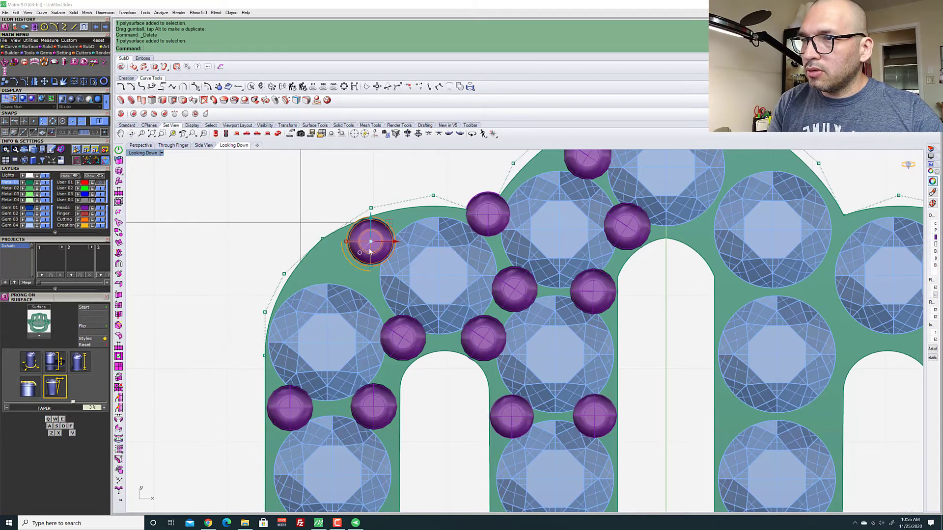
{"action": "key", "text": "Delete"}
Copy the notch prong and place the copy on the outer edge above the left finger's top stone
{"action": "left_click", "coordinate": [474, 227]}
{"action": "key", "text": "ctrl+c"}
{"action": "key", "text": "ctrl+v"}
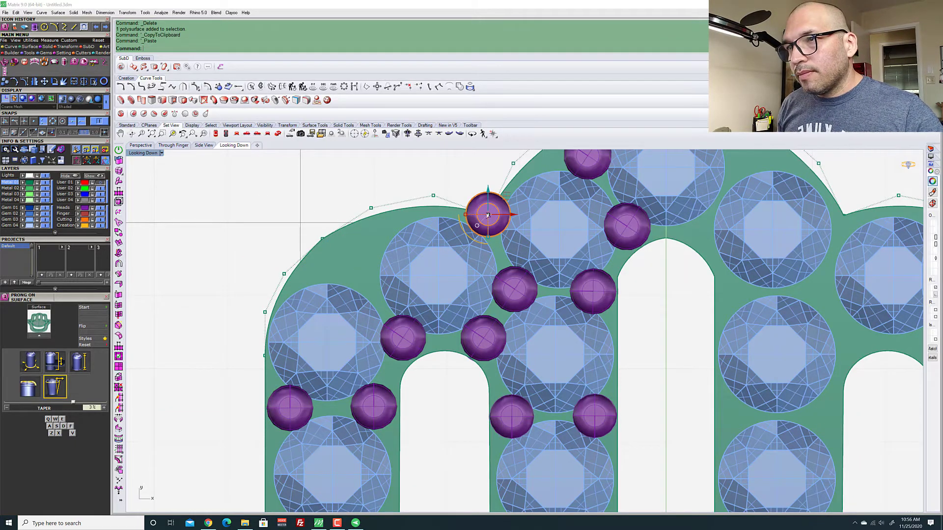
{"action": "left_click_drag", "start_coordinate": [502, 200], "coordinate": [364, 227]}
{"action": "scroll", "coordinate": [335, 252], "scroll_direction": "up", "scroll_amount": 4}
Paste another prong copy and place it along the outer edge at the upper left of the stone above the left slot
{"action": "key", "text": "ctrl+c"}
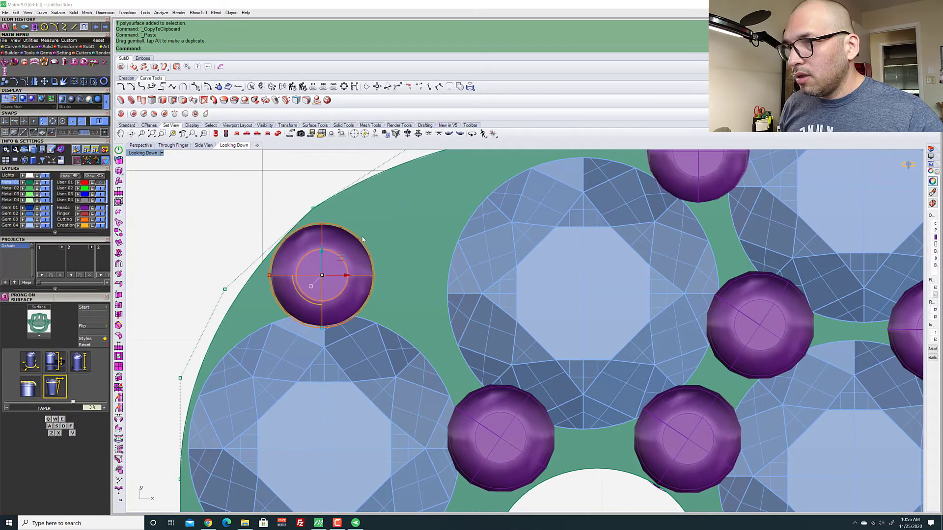
{"action": "key", "text": "ctrl+v"}
{"action": "left_click_drag", "start_coordinate": [344, 261], "coordinate": [434, 206]}
{"action": "scroll", "coordinate": [434, 206], "scroll_direction": "down", "scroll_amount": 3}
{"action": "scroll", "coordinate": [471, 305], "scroll_direction": "up", "scroll_amount": 2}
Replace the rotated prong at the upper left of the left slot with a copy of the outer-edge prong
{"action": "left_click", "coordinate": [444, 290]}
{"action": "scroll", "coordinate": [443, 291], "scroll_direction": "down", "scroll_amount": 3}
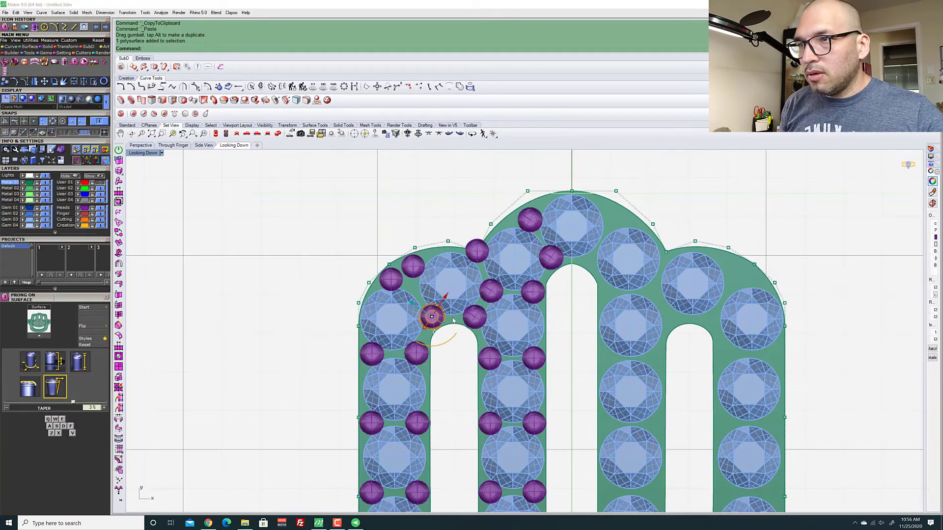
{"action": "key", "text": "Delete"}
{"action": "scroll", "coordinate": [314, 309], "scroll_direction": "up", "scroll_amount": 3}
{"action": "left_click", "coordinate": [314, 308]}
{"action": "key", "text": "ctrl+c"}
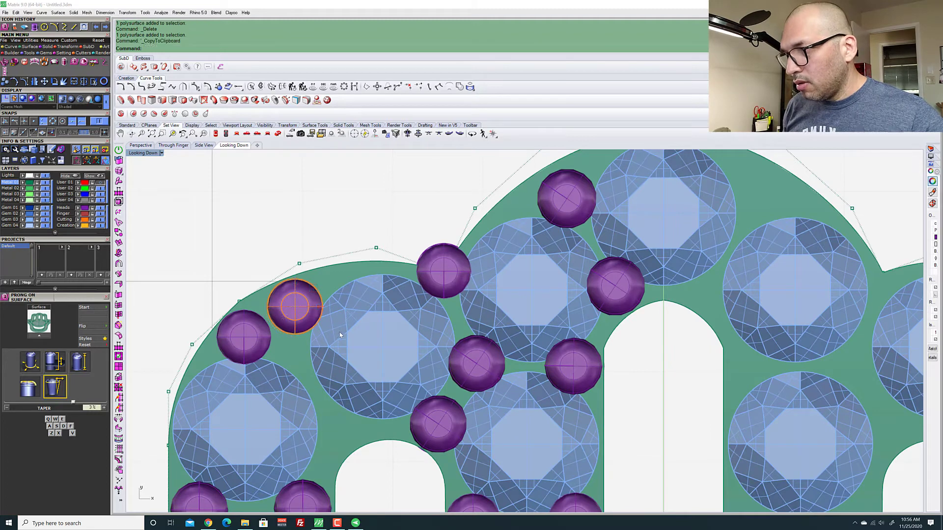
{"action": "key", "text": "ctrl+v"}
{"action": "left_click_drag", "start_coordinate": [310, 285], "coordinate": [370, 364]}
{"action": "scroll", "coordinate": [361, 419], "scroll_direction": "up", "scroll_amount": 5}
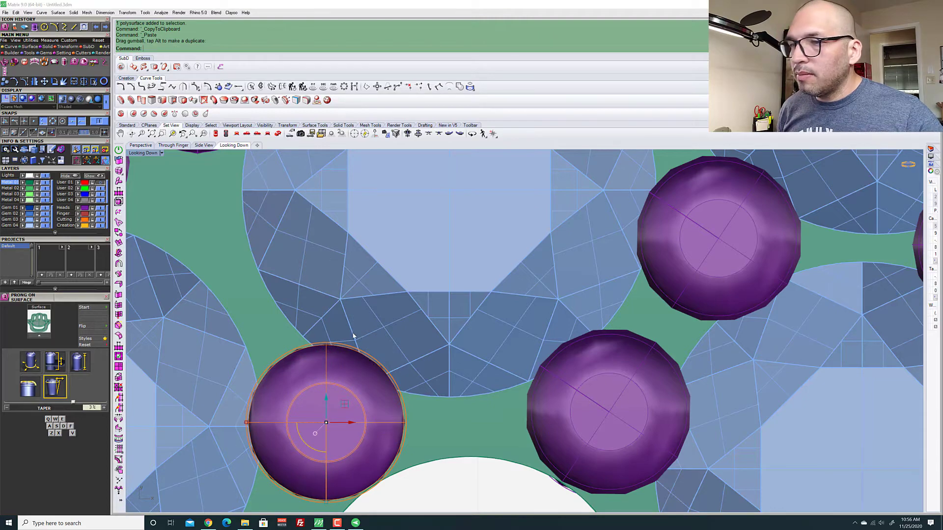
Fine-tune the new prong's position between the slot edge and the two neighbouring stones
{"action": "scroll", "coordinate": [350, 324], "scroll_direction": "down", "scroll_amount": 5}
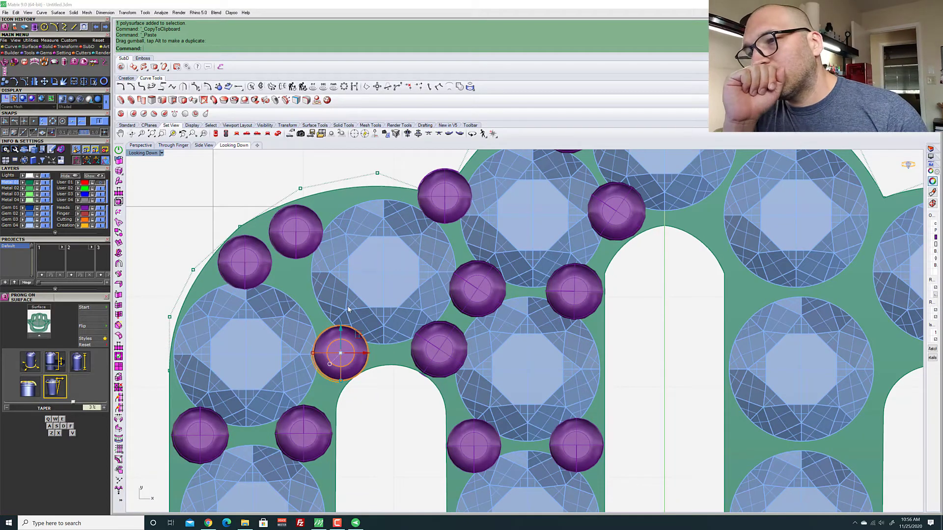
{"action": "scroll", "coordinate": [348, 309], "scroll_direction": "down", "scroll_amount": 3}
{"action": "scroll", "coordinate": [372, 340], "scroll_direction": "up", "scroll_amount": 4}
{"action": "scroll", "coordinate": [371, 340], "scroll_direction": "up", "scroll_amount": 2}
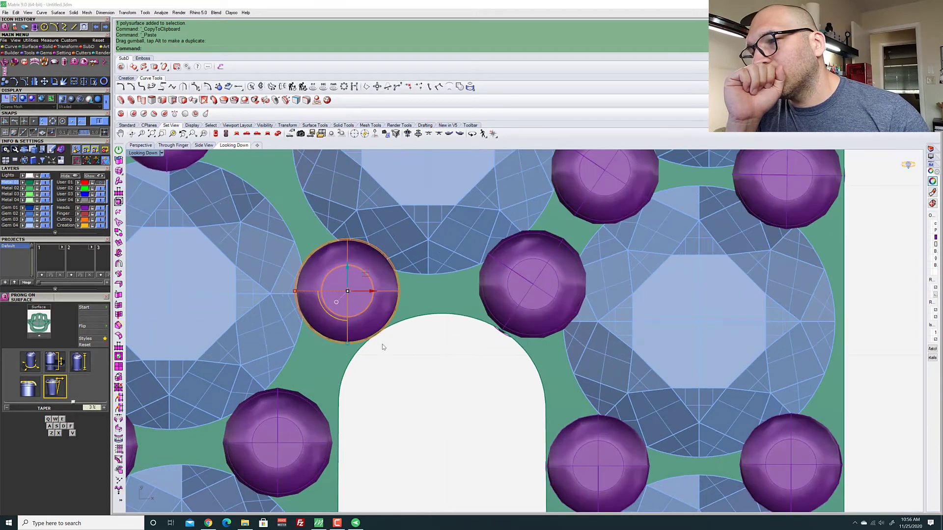
{"action": "left_click_drag", "start_coordinate": [365, 274], "coordinate": [366, 273]}
{"action": "scroll", "coordinate": [408, 348], "scroll_direction": "down", "scroll_amount": 5}
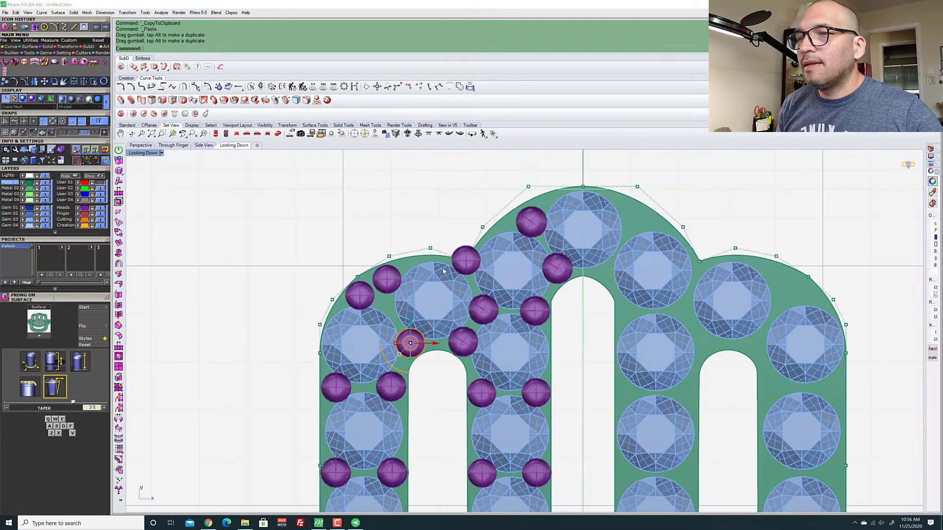
Replace the prong at the upper right of the left slot with a copy of the prong on the slot's upper left
{"action": "scroll", "coordinate": [510, 267], "scroll_direction": "up", "scroll_amount": 5}
{"action": "scroll", "coordinate": [510, 268], "scroll_direction": "down", "scroll_amount": 6}
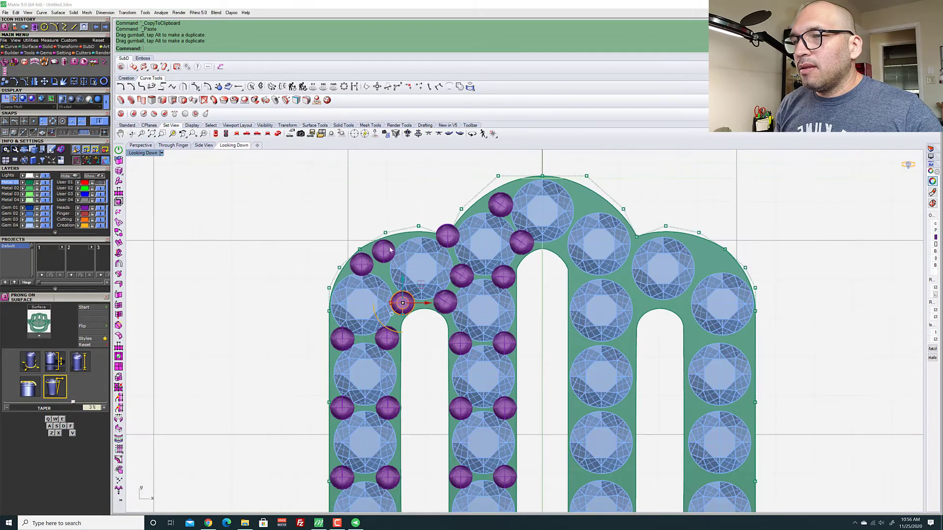
{"action": "scroll", "coordinate": [388, 264], "scroll_direction": "up", "scroll_amount": 3}
{"action": "scroll", "coordinate": [565, 393], "scroll_direction": "up", "scroll_amount": 4}
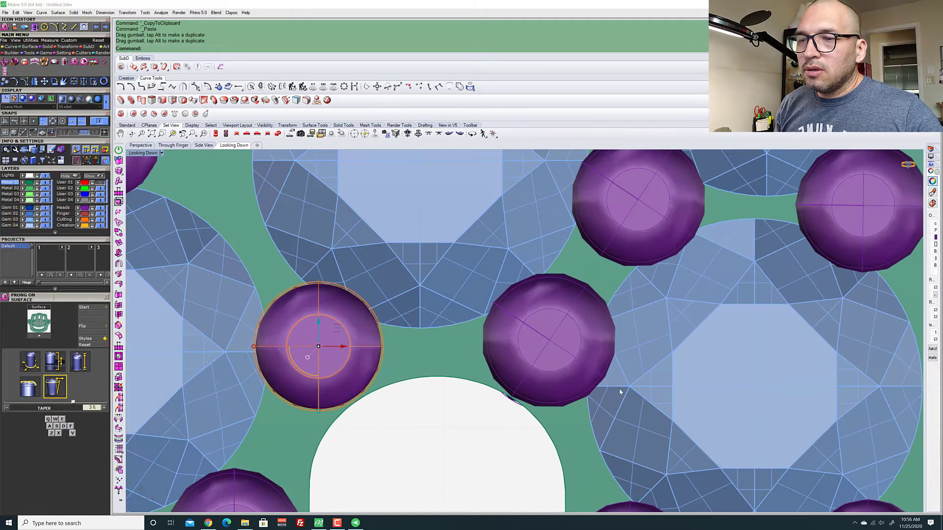
{"action": "left_click", "coordinate": [549, 372]}
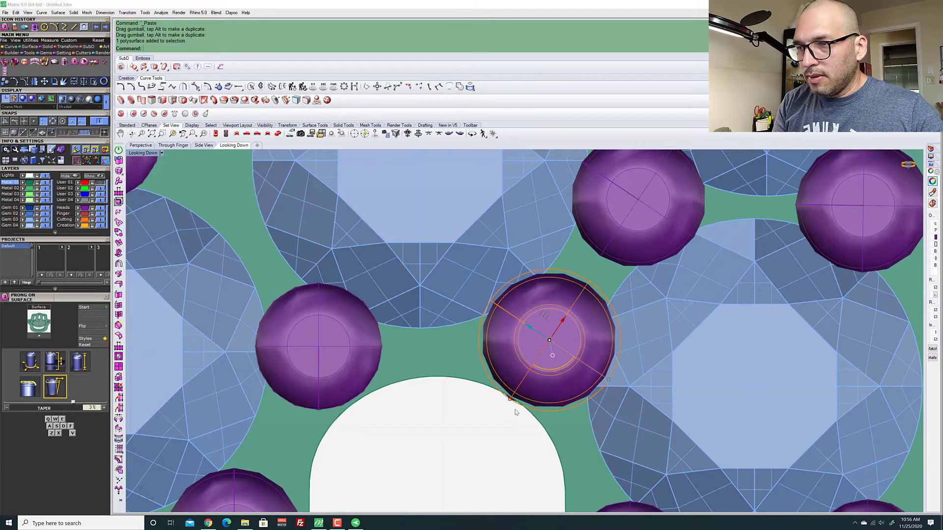
{"action": "key", "text": "Delete"}
{"action": "left_click", "coordinate": [318, 376]}
{"action": "key", "text": "ctrl+c"}
{"action": "key", "text": "ctrl+v"}
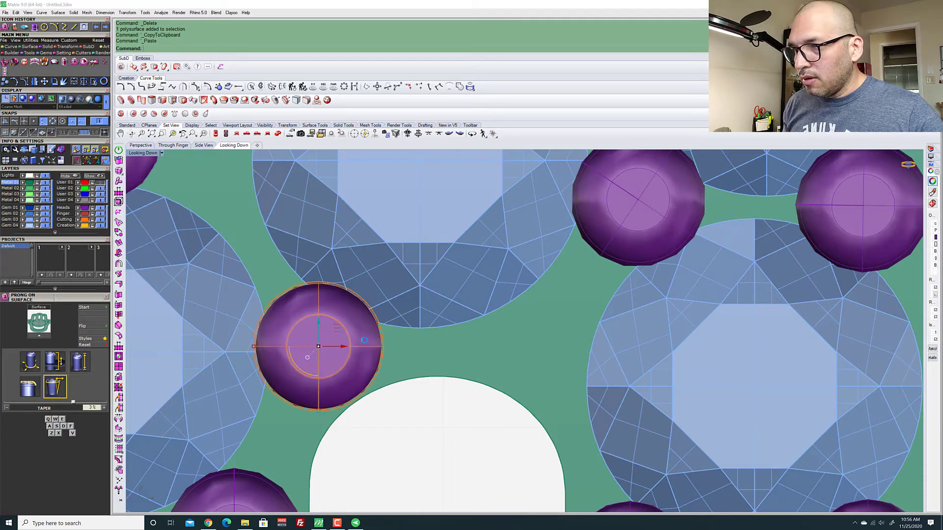
{"action": "left_click_drag", "start_coordinate": [337, 332], "coordinate": [564, 322]}
{"action": "scroll", "coordinate": [480, 427], "scroll_direction": "down", "scroll_amount": 10}
Shift the notch prong slightly down, deeper into the metal between the two adjacent stones
{"action": "left_click", "coordinate": [469, 439]}
{"action": "scroll", "coordinate": [504, 257], "scroll_direction": "up", "scroll_amount": 6}
{"action": "scroll", "coordinate": [506, 260], "scroll_direction": "up", "scroll_amount": 2}
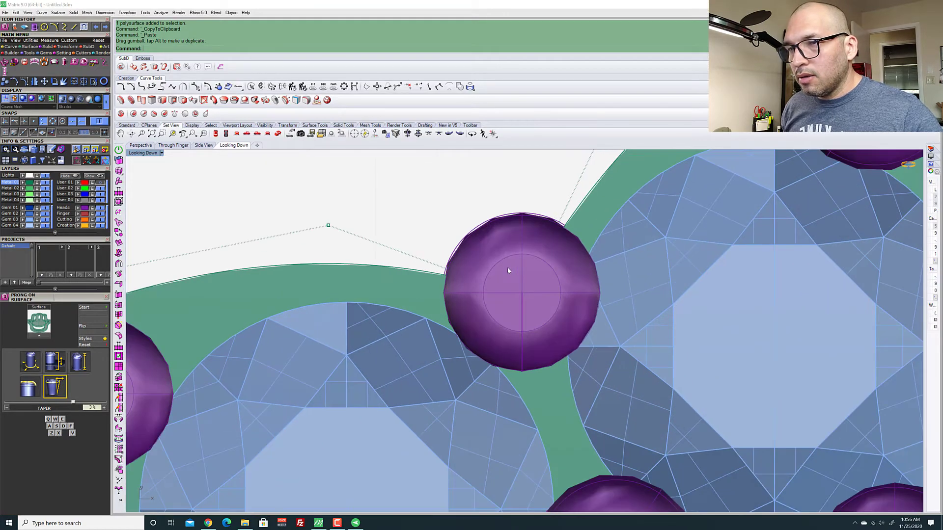
{"action": "scroll", "coordinate": [509, 270], "scroll_direction": "down", "scroll_amount": 5}
{"action": "left_click", "coordinate": [518, 284]}
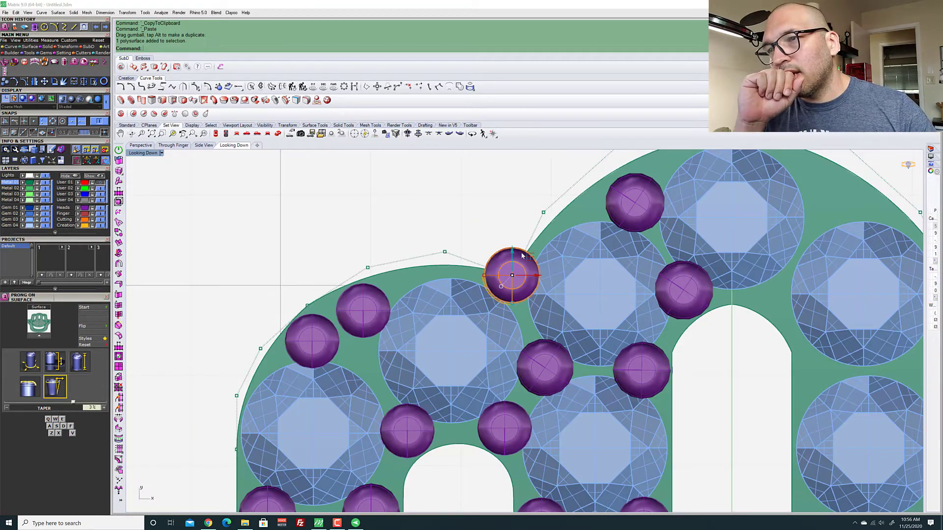
{"action": "scroll", "coordinate": [527, 270], "scroll_direction": "up", "scroll_amount": 2}
{"action": "scroll", "coordinate": [530, 271], "scroll_direction": "up", "scroll_amount": 5}
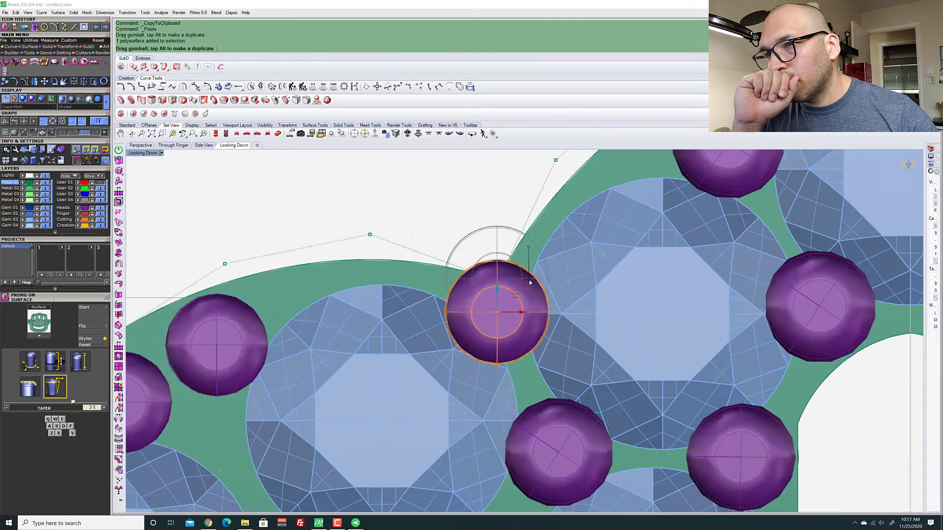
{"action": "left_click_drag", "start_coordinate": [553, 273], "coordinate": [545, 260]}
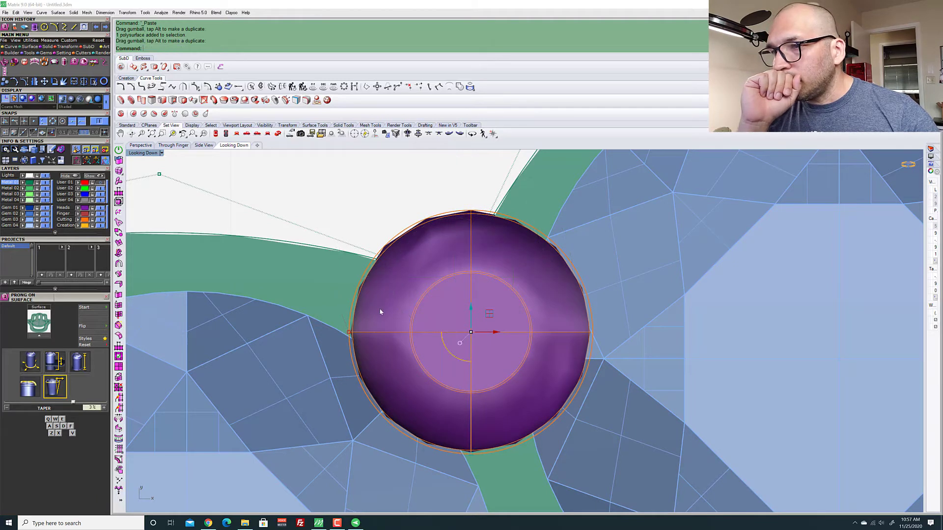
Rotate the notch prong to follow the gap between the stones and nudge it slightly left
{"action": "left_click_drag", "start_coordinate": [452, 354], "coordinate": [466, 358]}
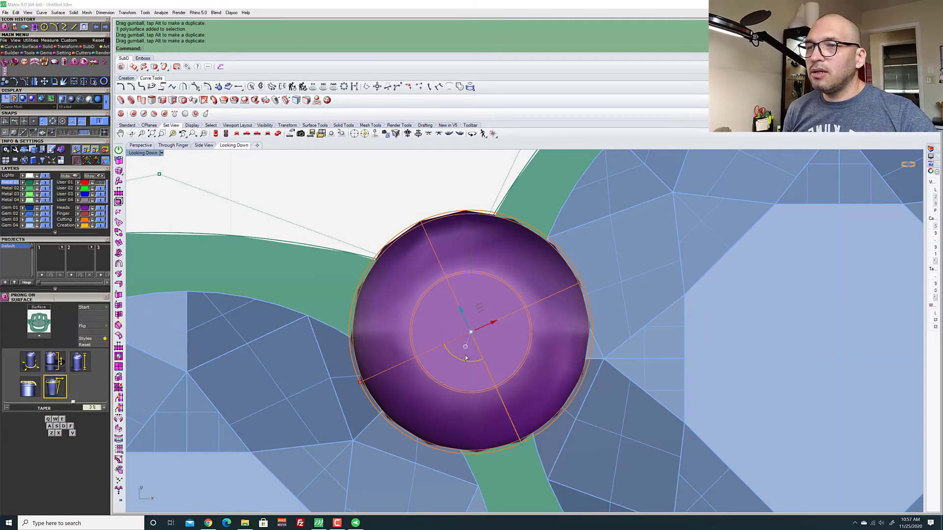
{"action": "left_click_drag", "start_coordinate": [491, 326], "coordinate": [457, 311]}
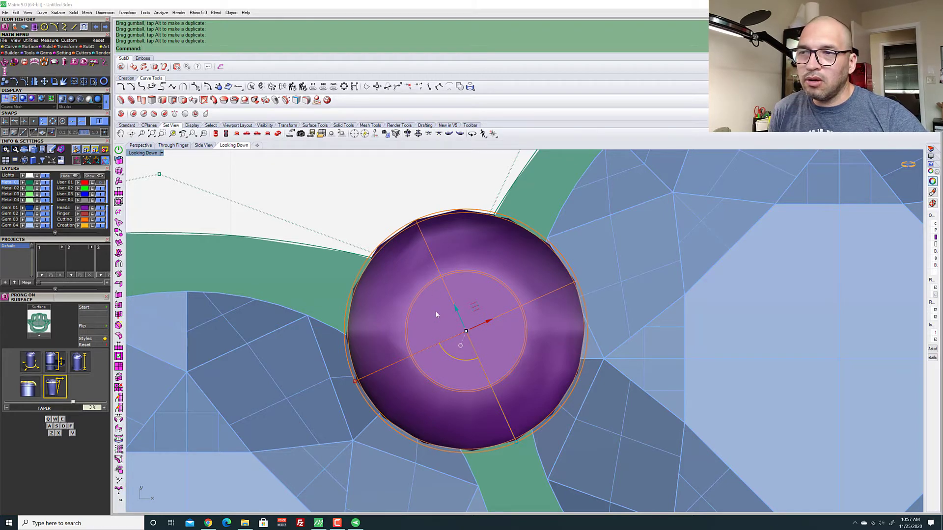
{"action": "left_click_drag", "start_coordinate": [455, 363], "coordinate": [454, 359]}
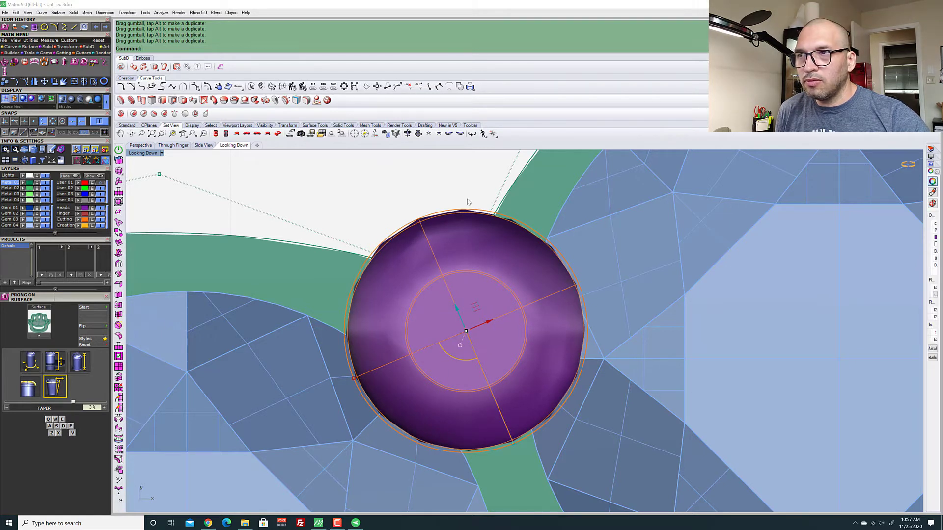
Try tilting the notch prong in the perspective view, check its fit against the outline, and undo the tilt
{"action": "left_click", "coordinate": [141, 145]}
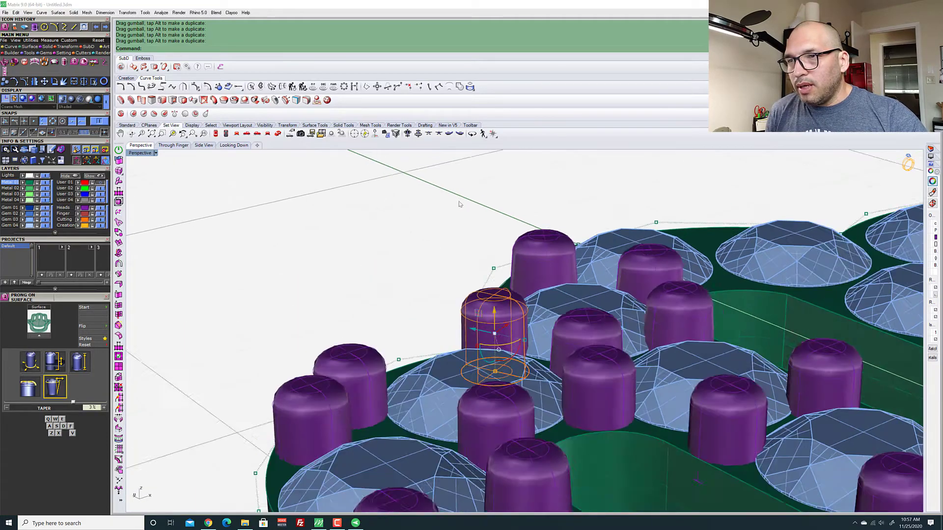
{"action": "scroll", "coordinate": [460, 204], "scroll_direction": "down", "scroll_amount": 4}
{"action": "right_click_drag", "start_coordinate": [437, 280], "coordinate": [478, 317]}
{"action": "scroll", "coordinate": [479, 327], "scroll_direction": "up", "scroll_amount": 10}
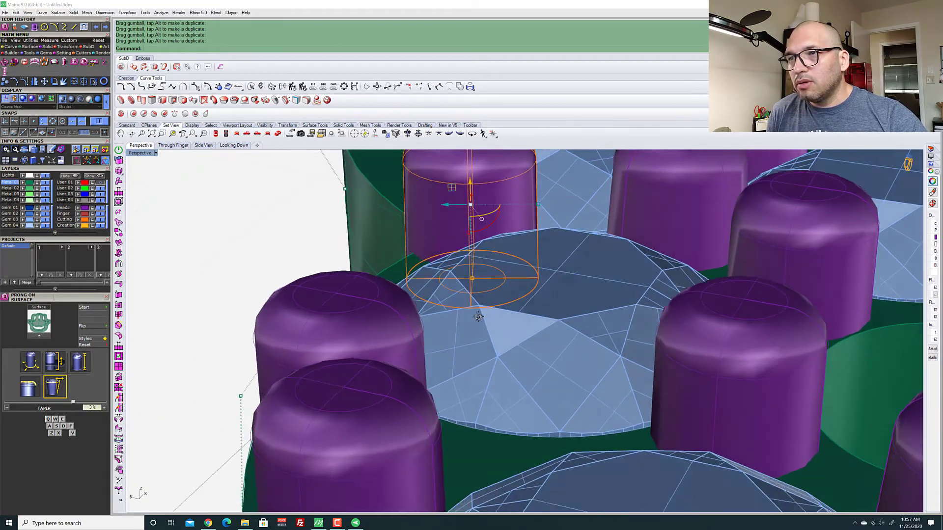
{"action": "scroll", "coordinate": [498, 216], "scroll_direction": "up", "scroll_amount": 5}
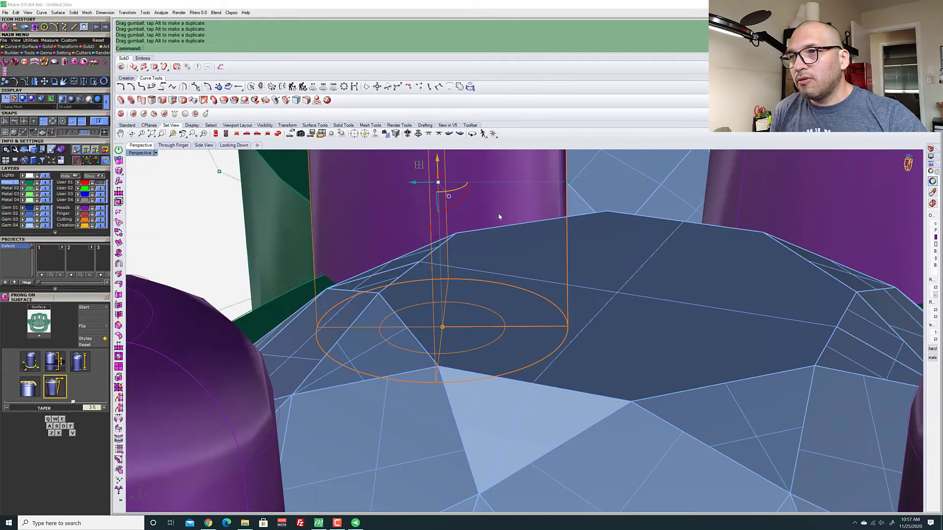
{"action": "left_click", "coordinate": [461, 200]}
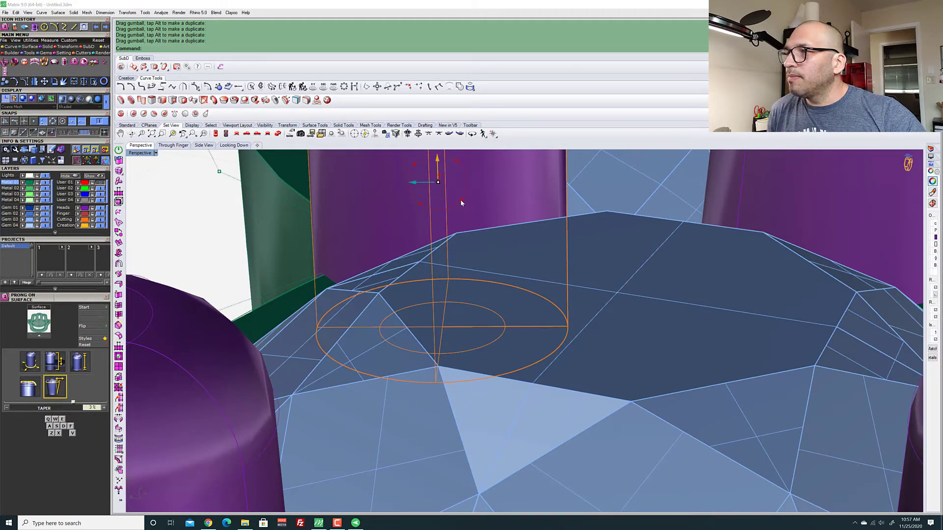
{"action": "mouse_move", "coordinate": [461, 202]}
{"action": "left_mouse_down"}
{"action": "mouse_move", "coordinate": [466, 191]}
{"action": "mouse_move", "coordinate": [463, 199]}
{"action": "left_mouse_up"}
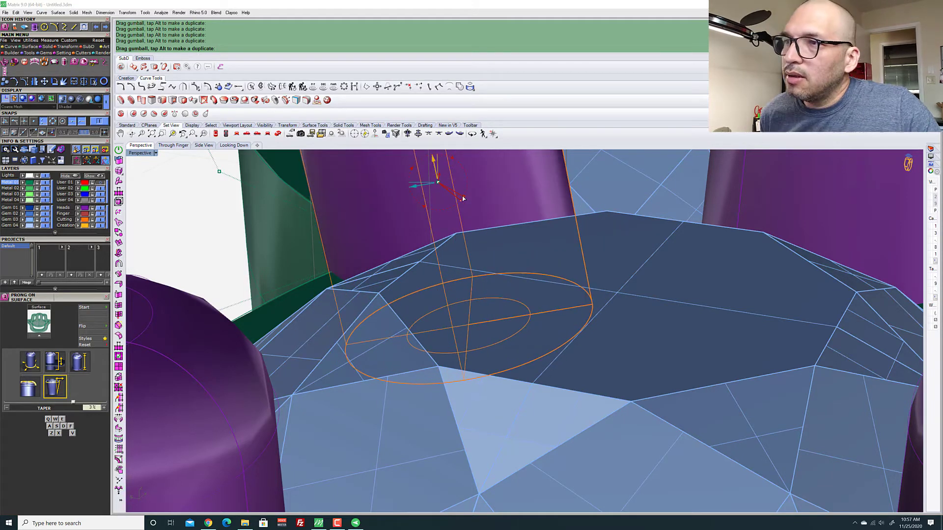
{"action": "scroll", "coordinate": [462, 199], "scroll_direction": "down", "scroll_amount": 3}
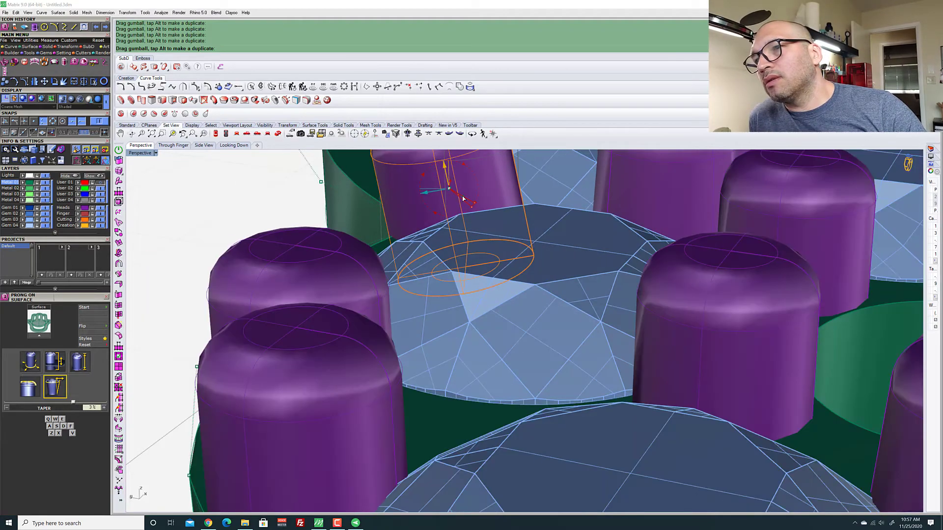
{"action": "scroll", "coordinate": [462, 199], "scroll_direction": "down", "scroll_amount": 6}
{"action": "right_click_drag", "start_coordinate": [388, 189], "coordinate": [373, 260]}
{"action": "scroll", "coordinate": [372, 261], "scroll_direction": "up", "scroll_amount": 4}
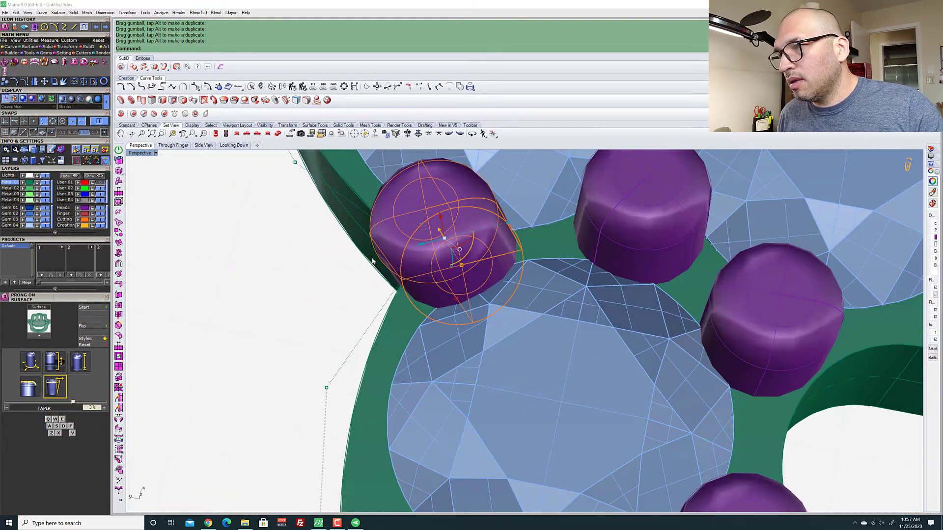
{"action": "mouse_move", "coordinate": [367, 295]}
{"action": "right_mouse_down"}
{"action": "mouse_move", "coordinate": [395, 235]}
{"action": "mouse_move", "coordinate": [411, 264]}
{"action": "mouse_move", "coordinate": [366, 312]}
{"action": "right_mouse_up"}
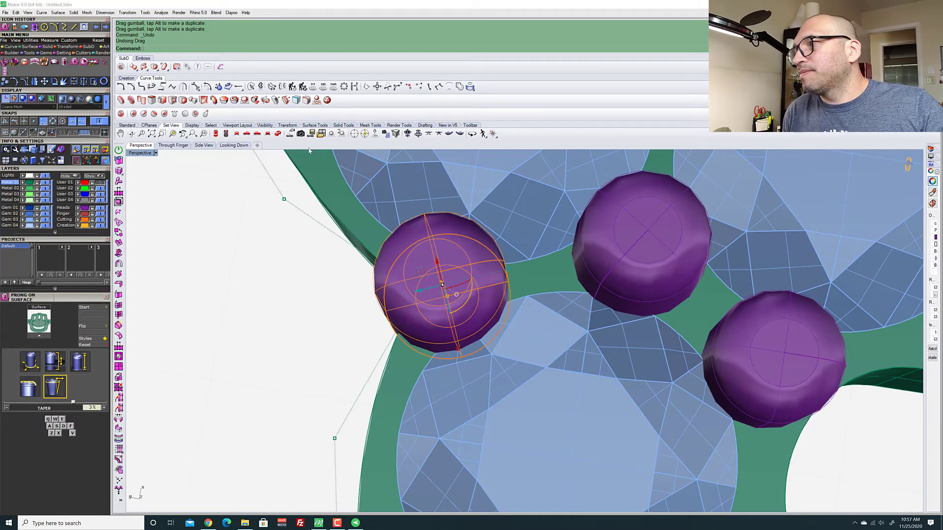
Return to the top view and shift the notch prong slightly further down along the gap between the stones
{"action": "left_click", "coordinate": [234, 145]}
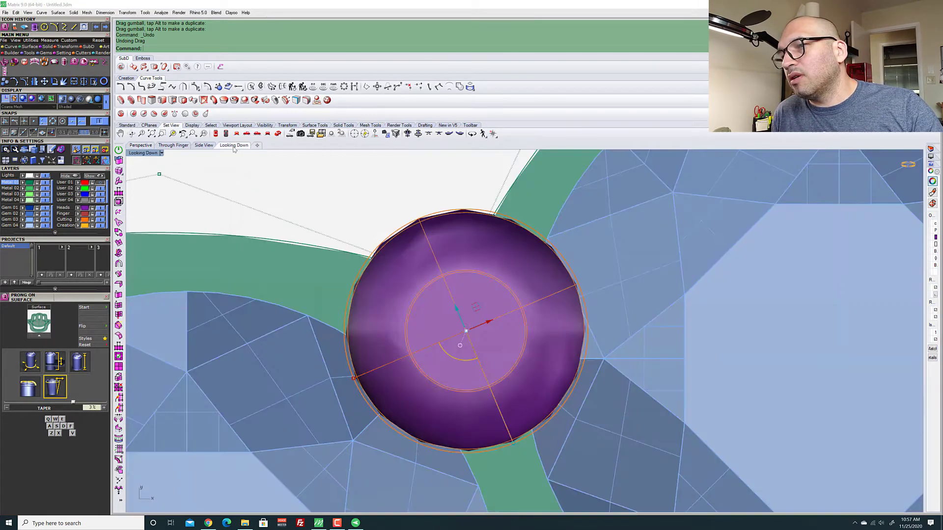
{"action": "scroll", "coordinate": [381, 261], "scroll_direction": "down", "scroll_amount": 5}
{"action": "scroll", "coordinate": [396, 285], "scroll_direction": "up", "scroll_amount": 4}
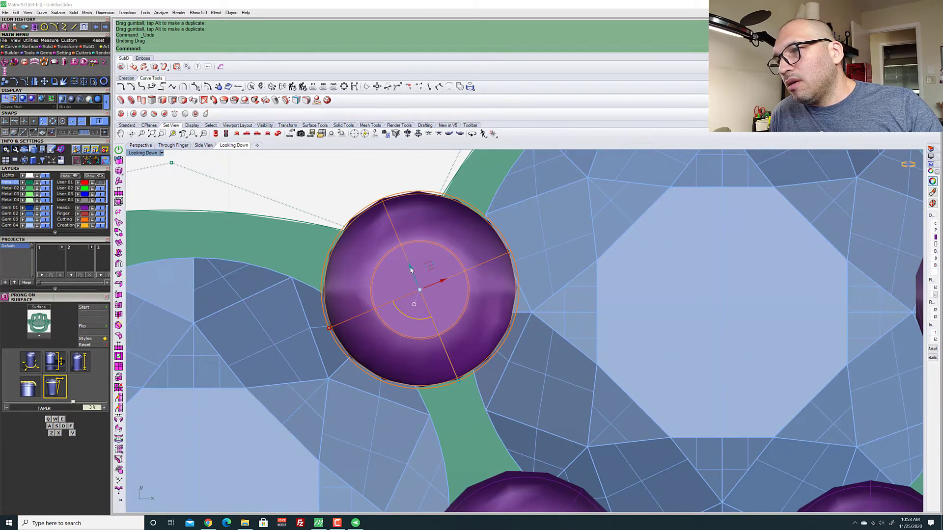
{"action": "mouse_move", "coordinate": [410, 269]}
{"action": "left_mouse_down"}
{"action": "mouse_move", "coordinate": [425, 313]}
{"action": "mouse_move", "coordinate": [418, 271]}
{"action": "left_mouse_up"}
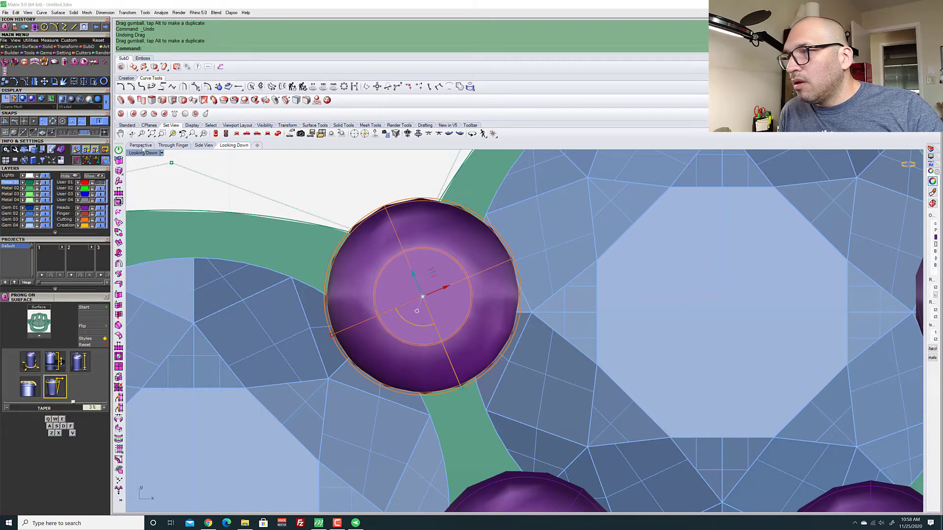
In the perspective view, tilt the notch prong so its top leans slightly outward and its base sits under the adjacent stones
{"action": "left_click", "coordinate": [140, 145]}
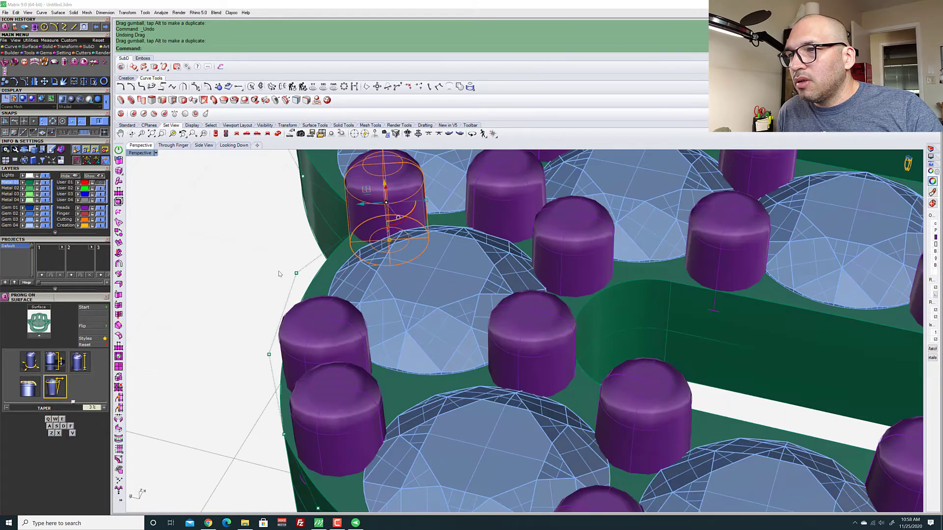
{"action": "right_click_drag", "start_coordinate": [279, 274], "coordinate": [370, 206]}
{"action": "scroll", "coordinate": [385, 244], "scroll_direction": "up", "scroll_amount": 5}
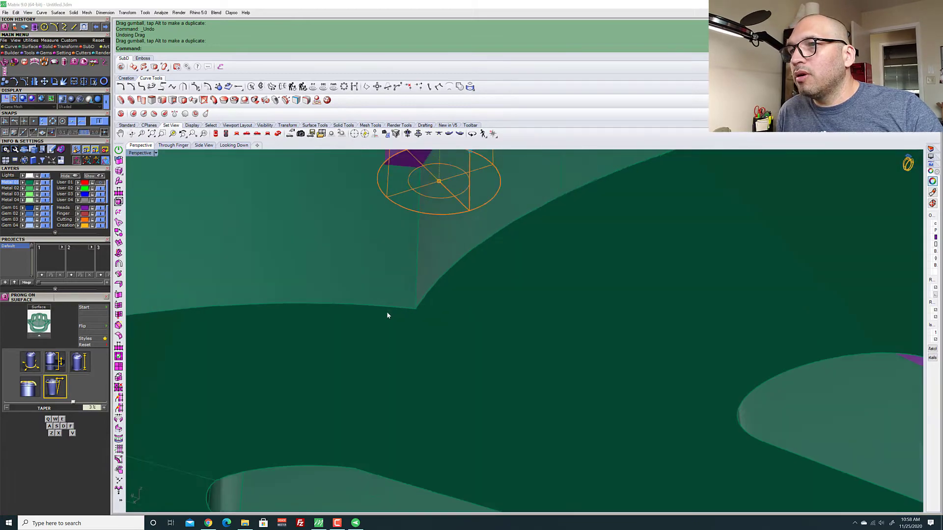
{"action": "right_click_drag", "start_coordinate": [387, 315], "coordinate": [348, 246]}
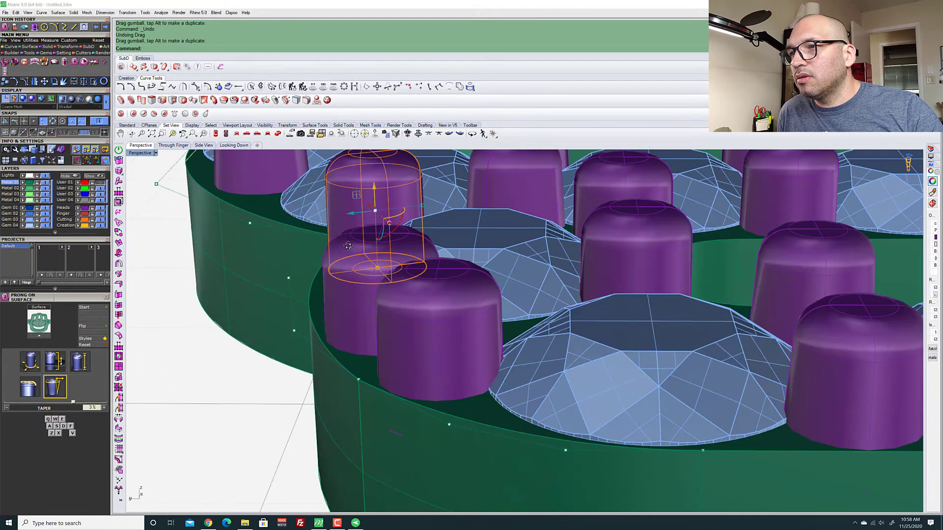
{"action": "scroll", "coordinate": [408, 198], "scroll_direction": "up", "scroll_amount": 3}
{"action": "right_click_drag", "start_coordinate": [408, 198], "coordinate": [378, 232]}
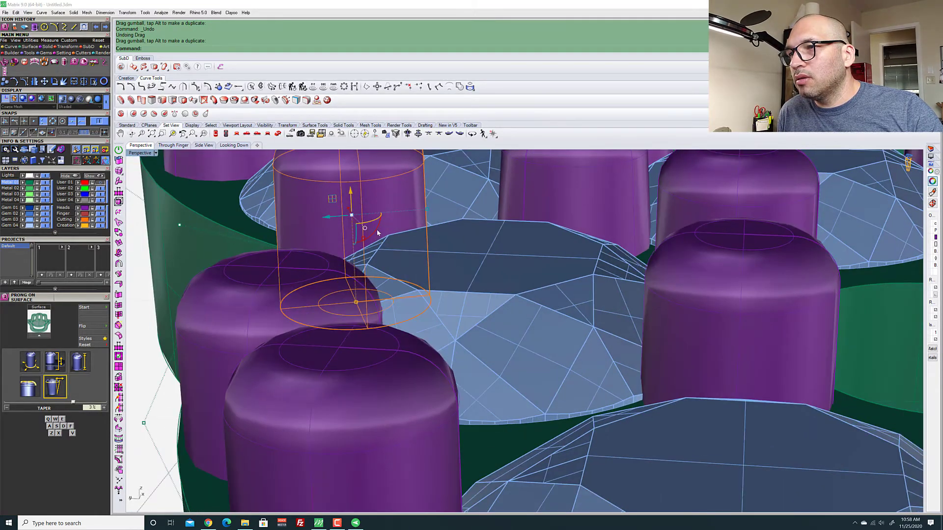
{"action": "left_click_drag", "start_coordinate": [377, 233], "coordinate": [382, 227]}
{"action": "right_click_drag", "start_coordinate": [307, 292], "coordinate": [291, 333]}
{"action": "scroll", "coordinate": [301, 310], "scroll_direction": "down", "scroll_amount": 6}
{"action": "right_click_drag", "start_coordinate": [221, 186], "coordinate": [365, 295]}
{"action": "scroll", "coordinate": [289, 352], "scroll_direction": "up", "scroll_amount": 5}
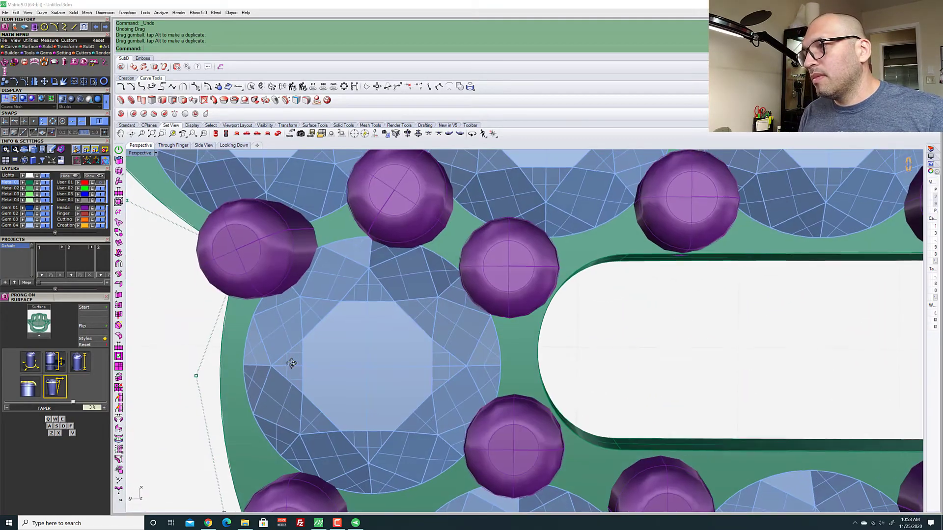
Select the two mirrored notch control points of the hand outline in the top view and move them slightly upward
{"action": "left_click", "coordinate": [234, 146]}
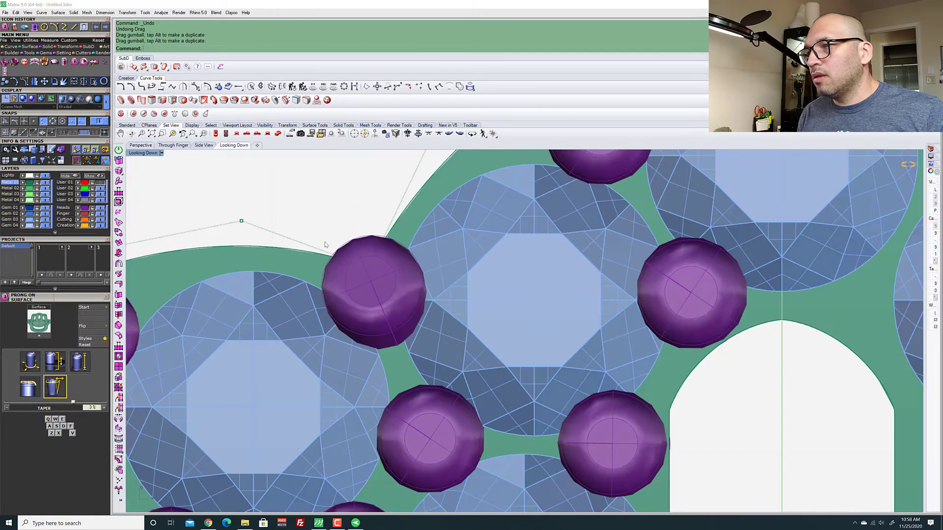
{"action": "left_click_drag", "start_coordinate": [384, 269], "coordinate": [322, 225]}
{"action": "scroll", "coordinate": [322, 225], "scroll_direction": "down", "scroll_amount": 8}
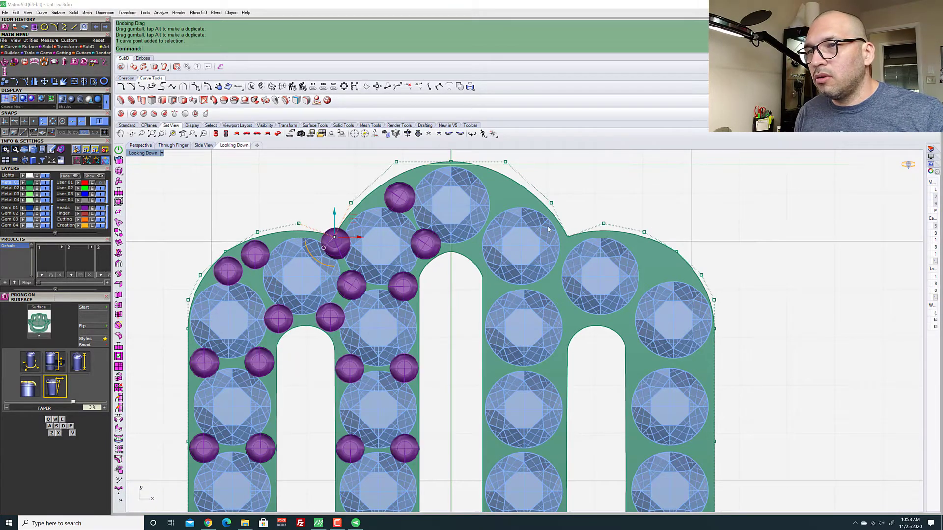
{"action": "left_click", "coordinate": [566, 236], "text": "shift"}
{"action": "scroll", "coordinate": [438, 199], "scroll_direction": "up", "scroll_amount": 3}
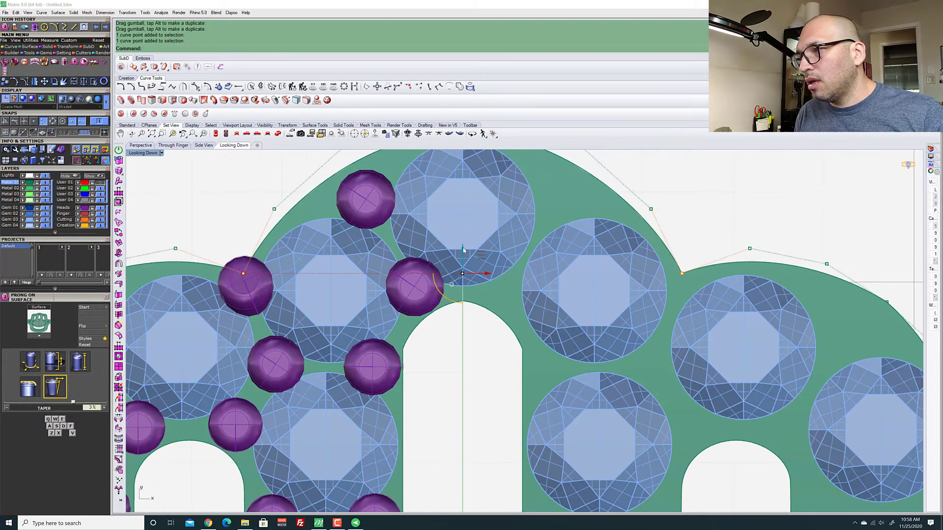
{"action": "left_click_drag", "start_coordinate": [463, 250], "coordinate": [462, 246]}
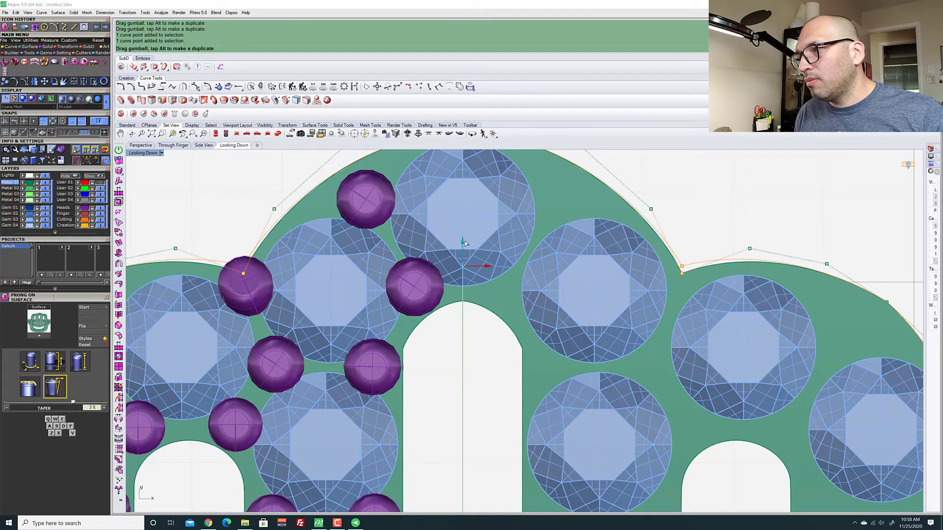
{"action": "scroll", "coordinate": [240, 269], "scroll_direction": "up", "scroll_amount": 3}
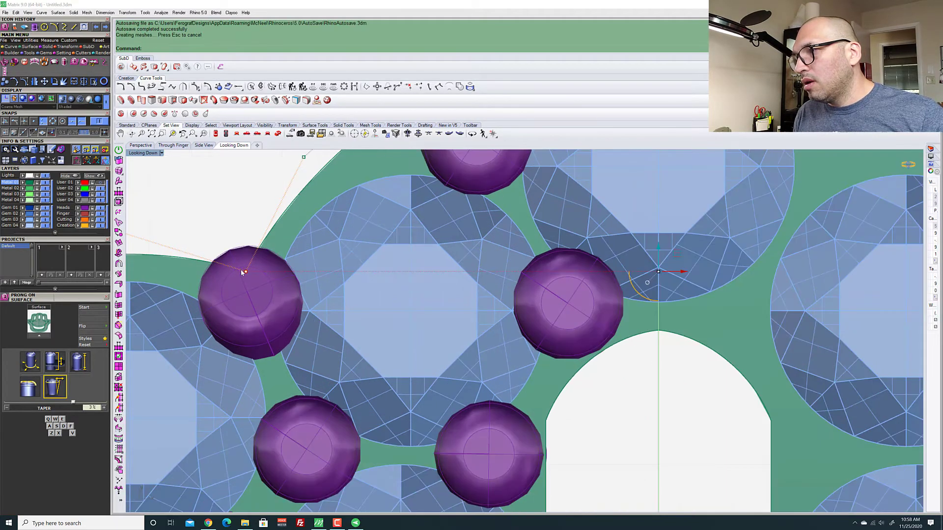
{"action": "left_click_drag", "start_coordinate": [247, 272], "coordinate": [242, 269]}
{"action": "left_click", "coordinate": [159, 169]}
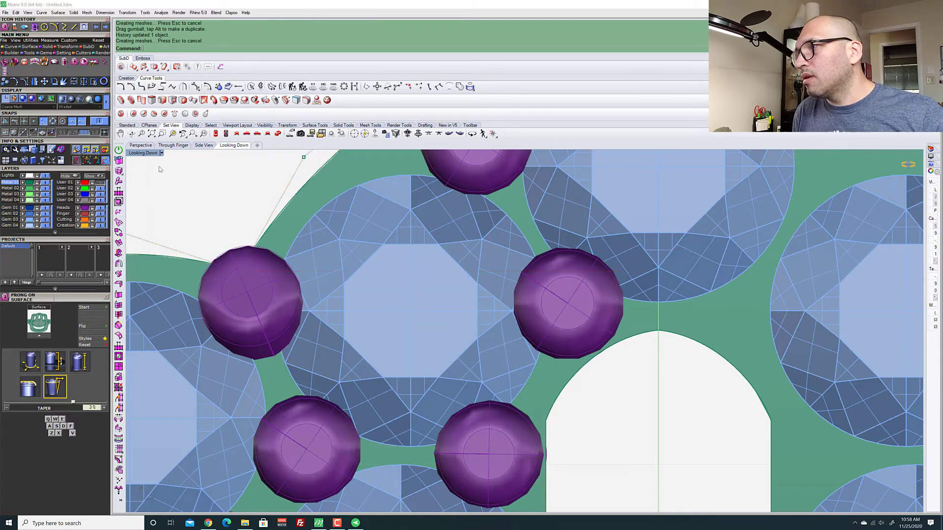
Inspect the notch wall in the perspective view to see how the prong base meets the adjusted metal outline
{"action": "left_click", "coordinate": [140, 145]}
{"action": "right_click_drag", "start_coordinate": [343, 315], "coordinate": [381, 487]}
{"action": "scroll", "coordinate": [381, 488], "scroll_direction": "down", "scroll_amount": 5}
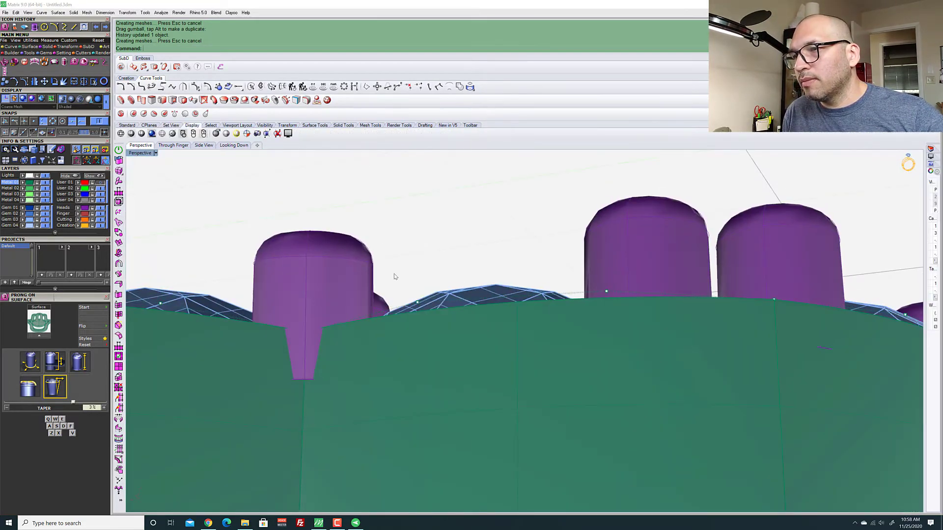
{"action": "right_click_drag", "start_coordinate": [391, 275], "coordinate": [370, 317]}
{"action": "scroll", "coordinate": [375, 375], "scroll_direction": "down", "scroll_amount": 3}
{"action": "scroll", "coordinate": [375, 375], "scroll_direction": "up", "scroll_amount": 4}
{"action": "scroll", "coordinate": [322, 332], "scroll_direction": "down", "scroll_amount": 6}
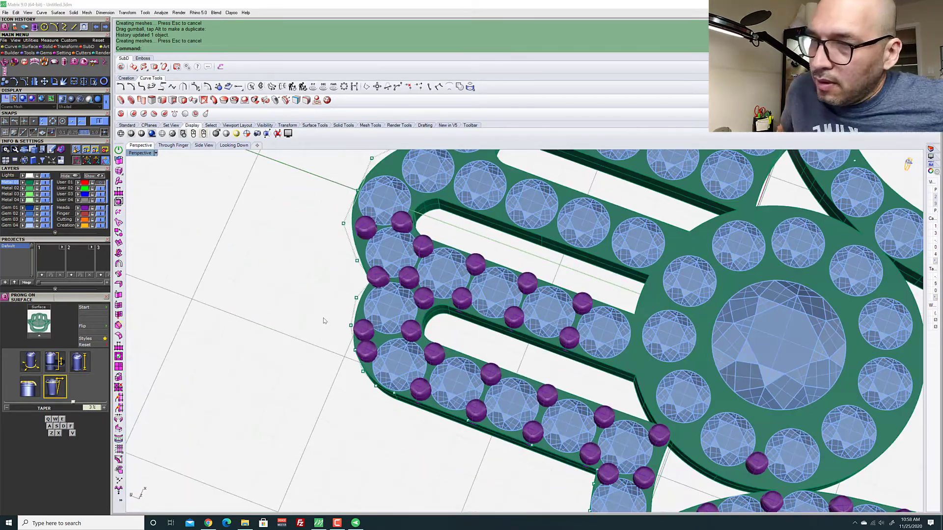
{"action": "scroll", "coordinate": [323, 317], "scroll_direction": "up", "scroll_amount": 2}
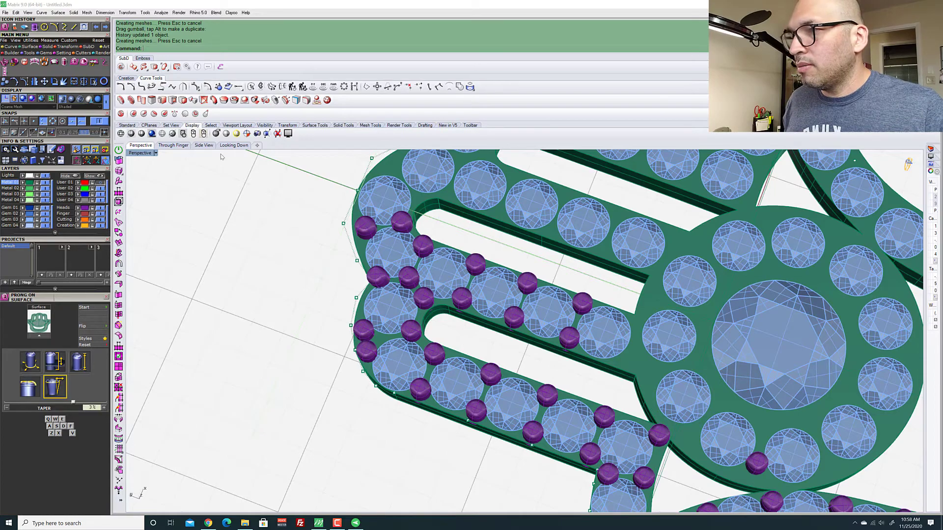
{"action": "scroll", "coordinate": [337, 273], "scroll_direction": "up", "scroll_amount": 3}
{"action": "right_click_drag", "start_coordinate": [318, 301], "coordinate": [357, 222]}
{"action": "scroll", "coordinate": [357, 221], "scroll_direction": "up", "scroll_amount": 3}
Examine the tilted notch prong from several angles and compare it with the upright prongs and stones around it
{"action": "left_click", "coordinate": [432, 328]}
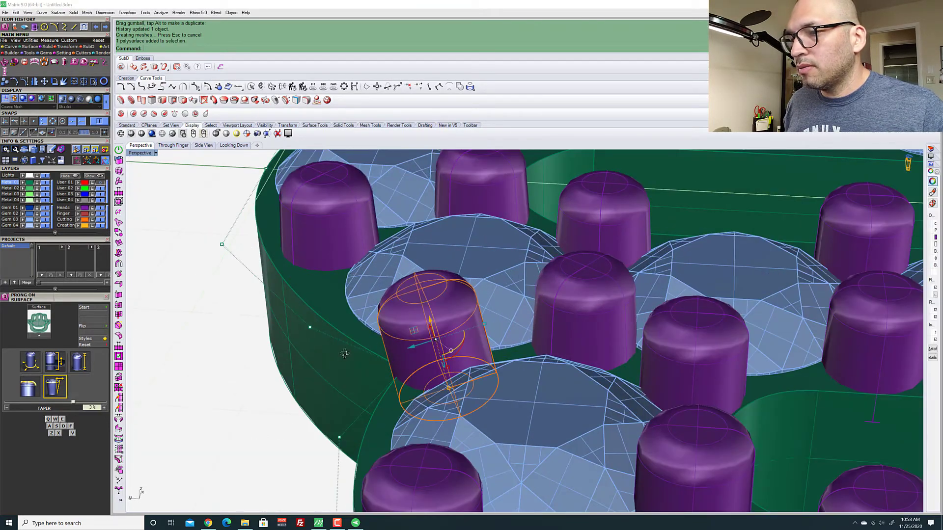
{"action": "right_click_drag", "start_coordinate": [432, 328], "coordinate": [343, 388]}
{"action": "scroll", "coordinate": [385, 275], "scroll_direction": "down", "scroll_amount": 5}
{"action": "scroll", "coordinate": [386, 270], "scroll_direction": "up", "scroll_amount": 2}
{"action": "scroll", "coordinate": [342, 390], "scroll_direction": "up", "scroll_amount": 4}
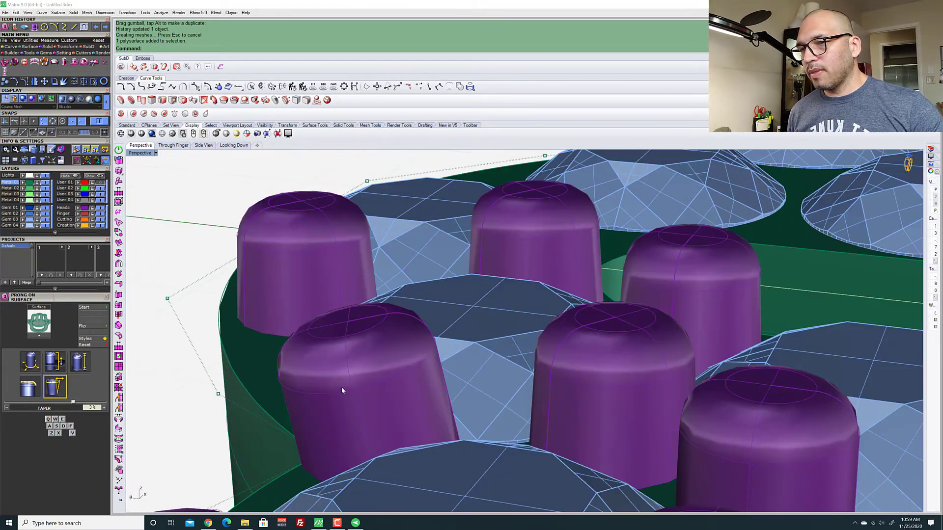
{"action": "scroll", "coordinate": [343, 384], "scroll_direction": "down", "scroll_amount": 4}
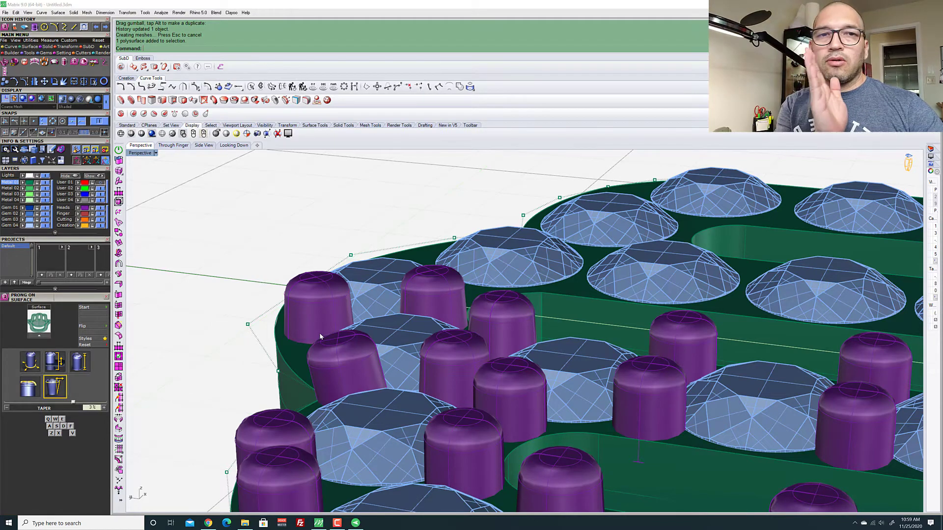
{"action": "right_click_drag", "start_coordinate": [319, 332], "coordinate": [307, 377]}
{"action": "scroll", "coordinate": [306, 377], "scroll_direction": "down", "scroll_amount": 3}
{"action": "scroll", "coordinate": [371, 305], "scroll_direction": "up", "scroll_amount": 8}
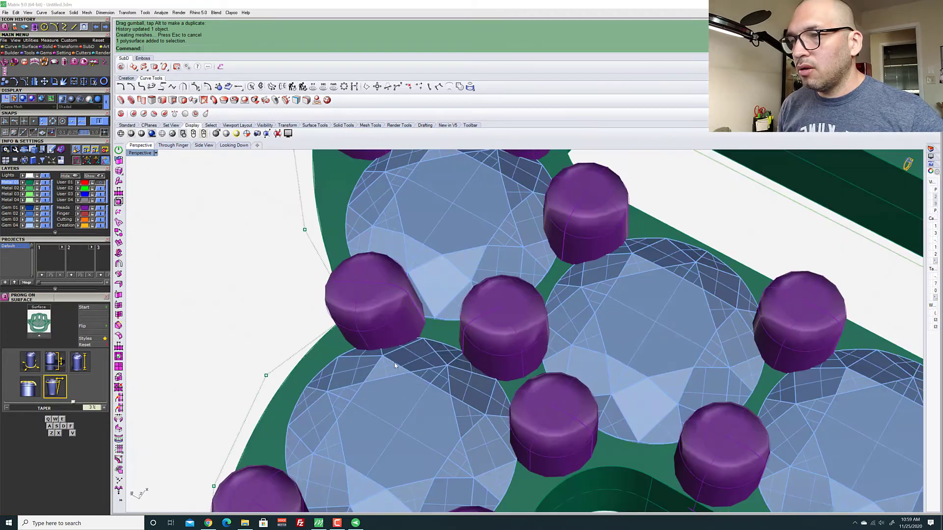
{"action": "left_click", "coordinate": [370, 304]}
{"action": "left_click", "coordinate": [254, 315]}
{"action": "scroll", "coordinate": [399, 336], "scroll_direction": "down", "scroll_amount": 7}
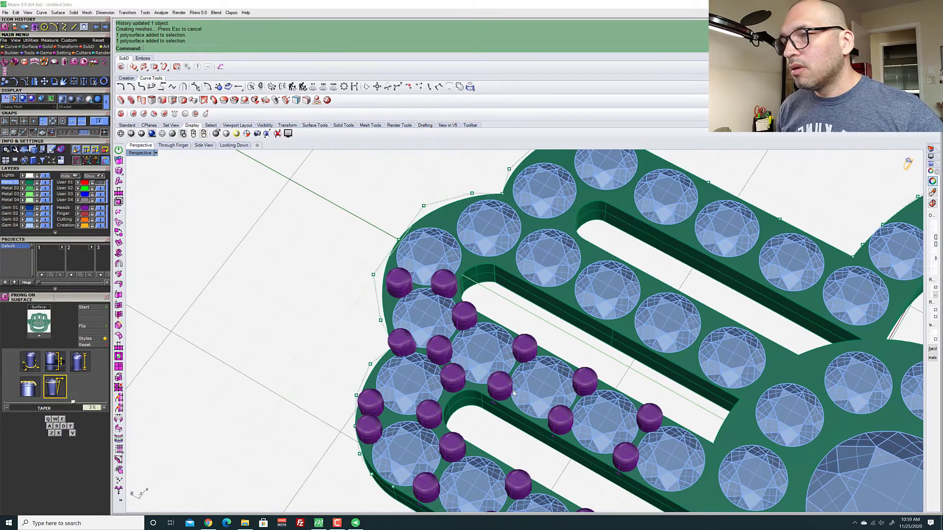
{"action": "right_click_drag", "start_coordinate": [530, 329], "coordinate": [425, 417]}
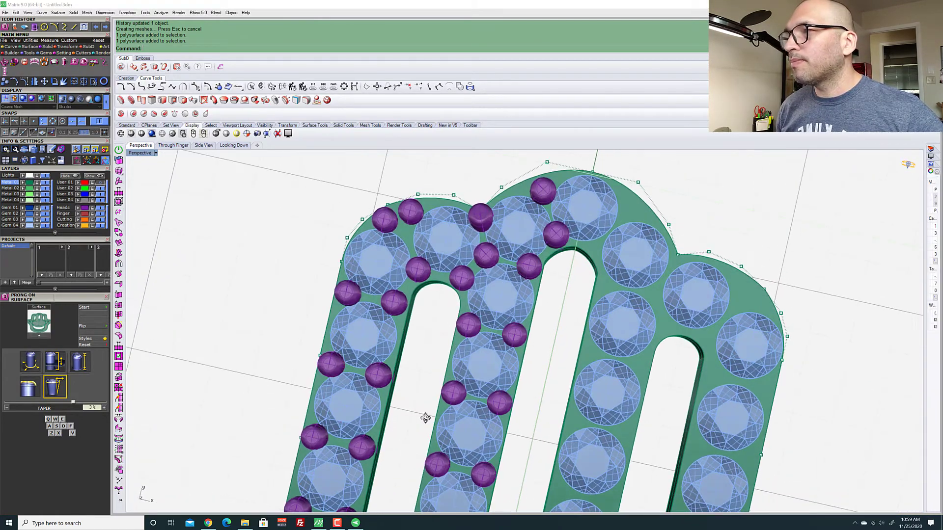
Copy the prong beside the palm at the outer finger's base and place it at the second finger's outer base, below its last stone
{"action": "left_click", "coordinate": [233, 145]}
{"action": "scroll", "coordinate": [418, 308], "scroll_direction": "up", "scroll_amount": 5}
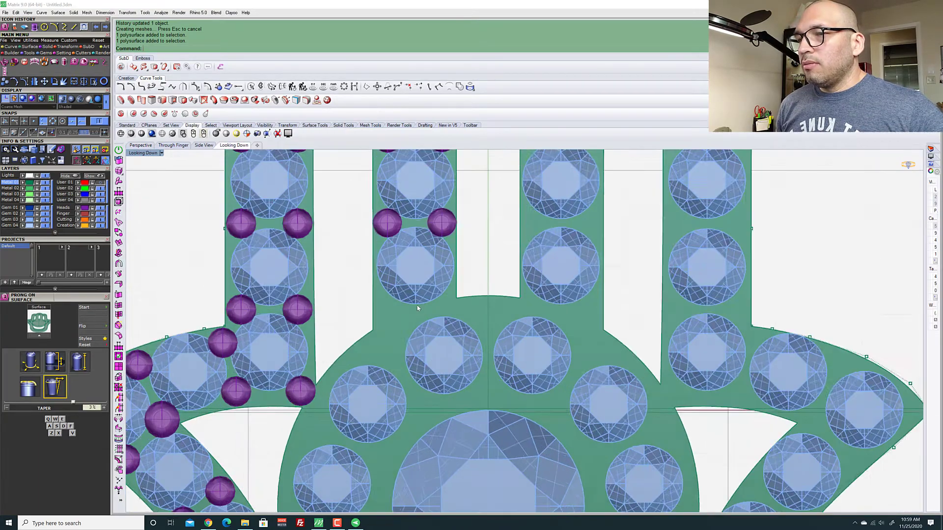
{"action": "scroll", "coordinate": [418, 308], "scroll_direction": "up", "scroll_amount": 3}
{"action": "scroll", "coordinate": [379, 326], "scroll_direction": "down", "scroll_amount": 4}
{"action": "left_click", "coordinate": [366, 257]}
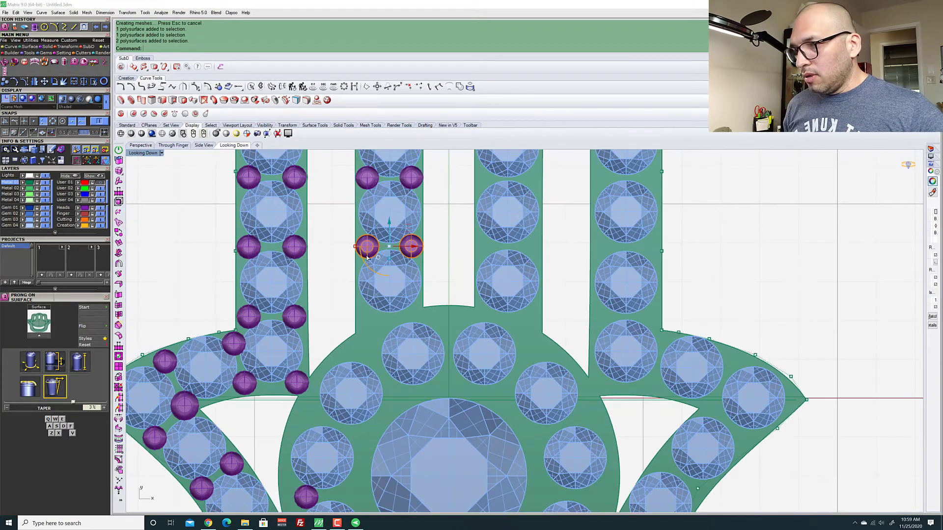
{"action": "left_click", "coordinate": [293, 389]}
{"action": "scroll", "coordinate": [293, 390], "scroll_direction": "down", "scroll_amount": 4}
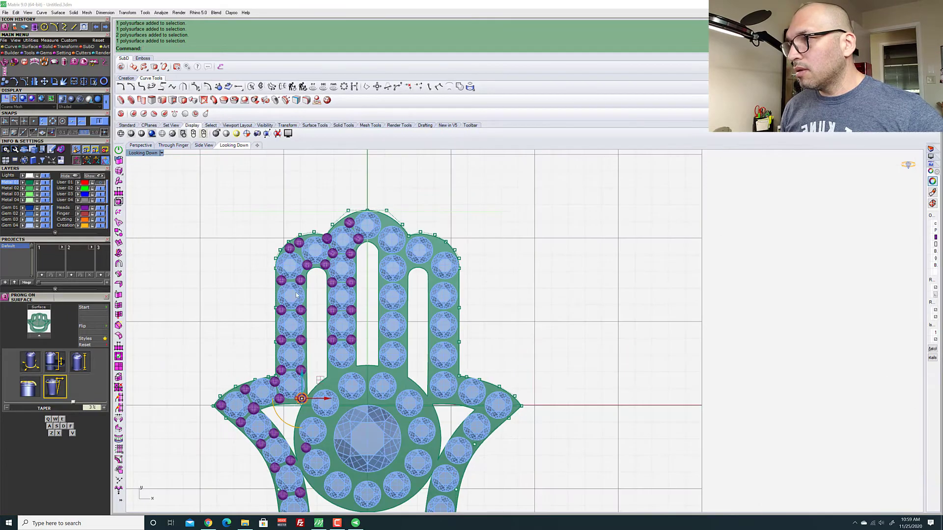
{"action": "scroll", "coordinate": [278, 197], "scroll_direction": "up", "scroll_amount": 4}
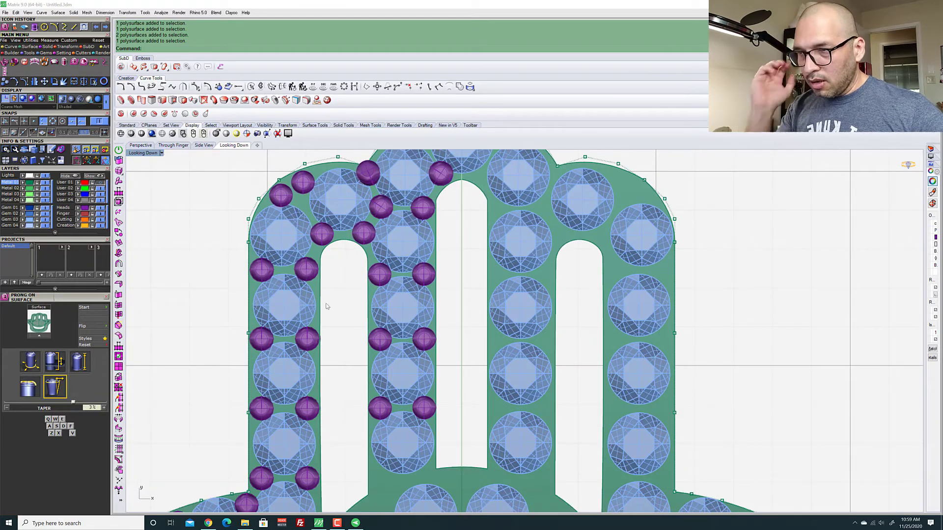
{"action": "scroll", "coordinate": [329, 307], "scroll_direction": "down", "scroll_amount": 2}
{"action": "scroll", "coordinate": [296, 379], "scroll_direction": "up", "scroll_amount": 5}
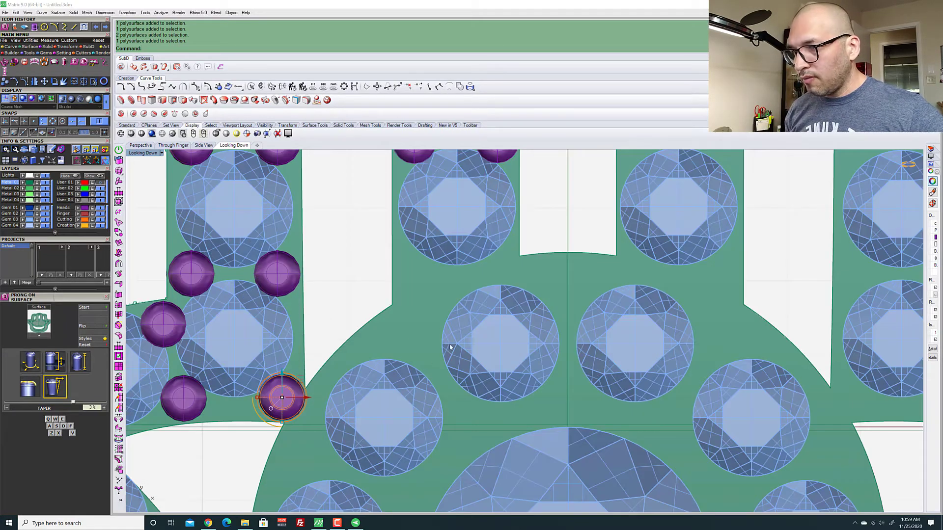
{"action": "key", "text": "ctrl+c"}
{"action": "key", "text": "ctrl+v"}
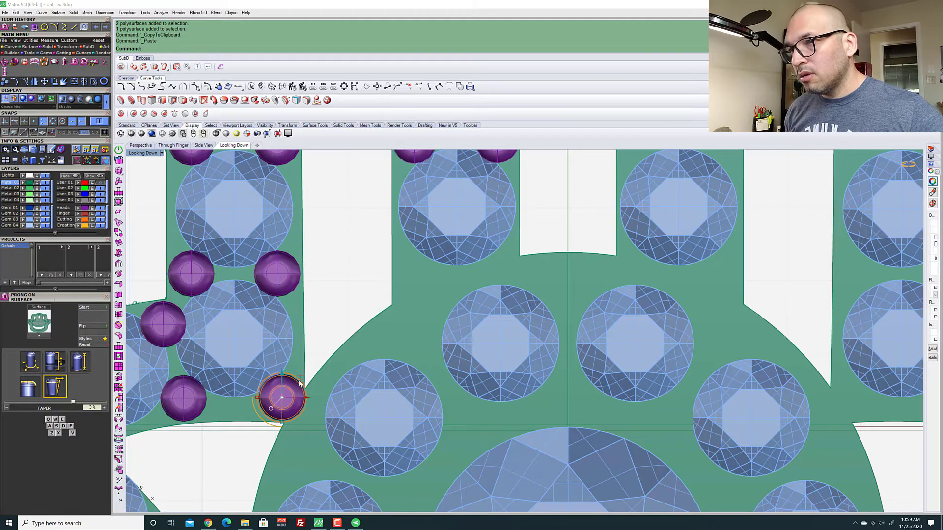
{"action": "left_click_drag", "start_coordinate": [300, 381], "coordinate": [415, 256]}
{"action": "scroll", "coordinate": [462, 269], "scroll_direction": "up", "scroll_amount": 3}
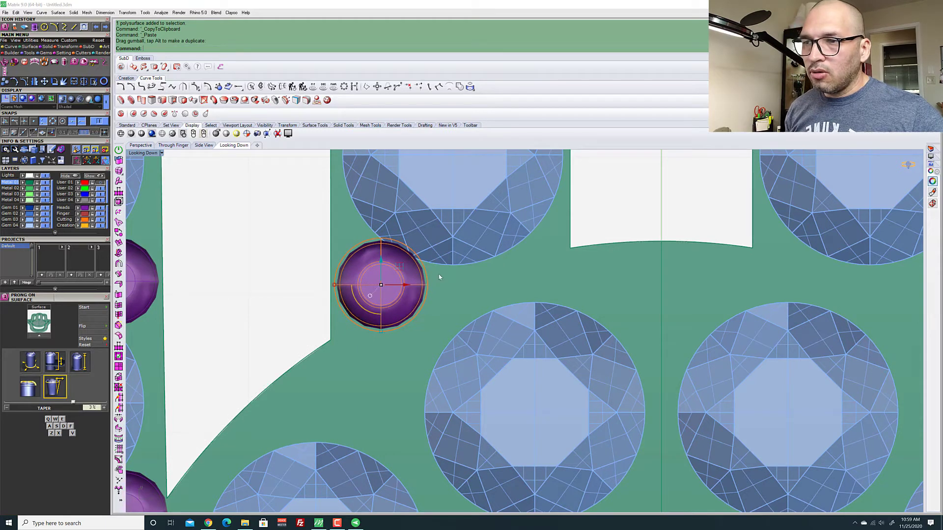
{"action": "key", "text": "ctrl+c"}
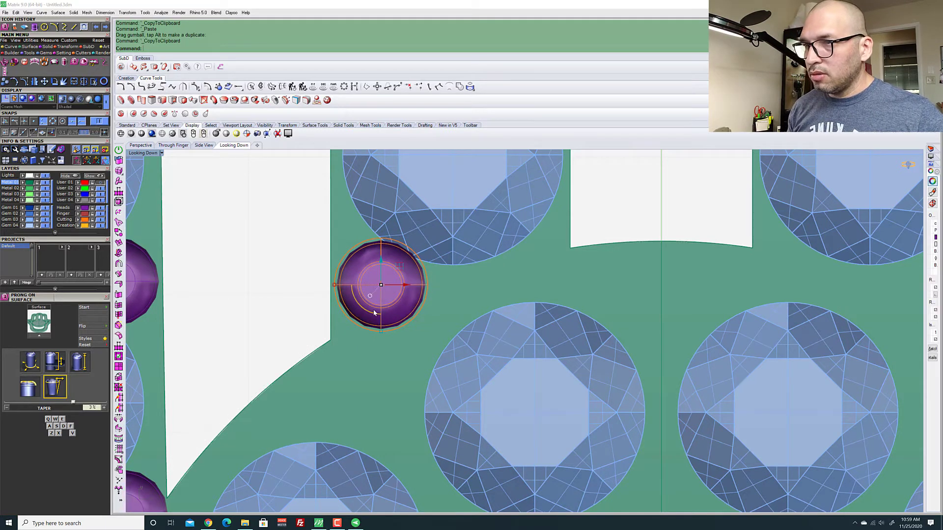
{"action": "key", "text": "ctrl+v"}
{"action": "left_click_drag", "start_coordinate": [399, 266], "coordinate": [550, 254]}
{"action": "key", "text": "Delete"}
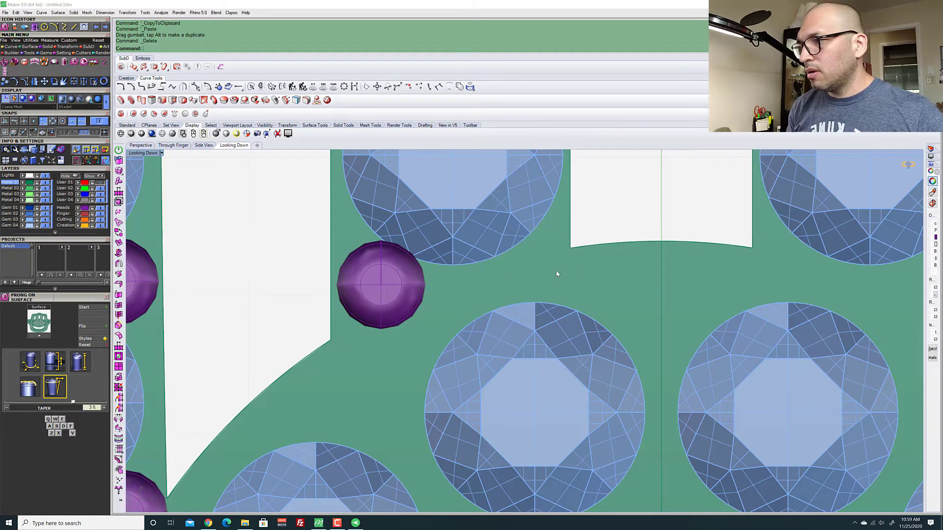
Copy a smaller prong from the second finger's inner edge and place it between that finger's last stone and the palm stone below
{"action": "scroll", "coordinate": [537, 320], "scroll_direction": "down", "scroll_amount": 3}
{"action": "scroll", "coordinate": [536, 320], "scroll_direction": "down", "scroll_amount": 5}
{"action": "scroll", "coordinate": [505, 298], "scroll_direction": "up", "scroll_amount": 4}
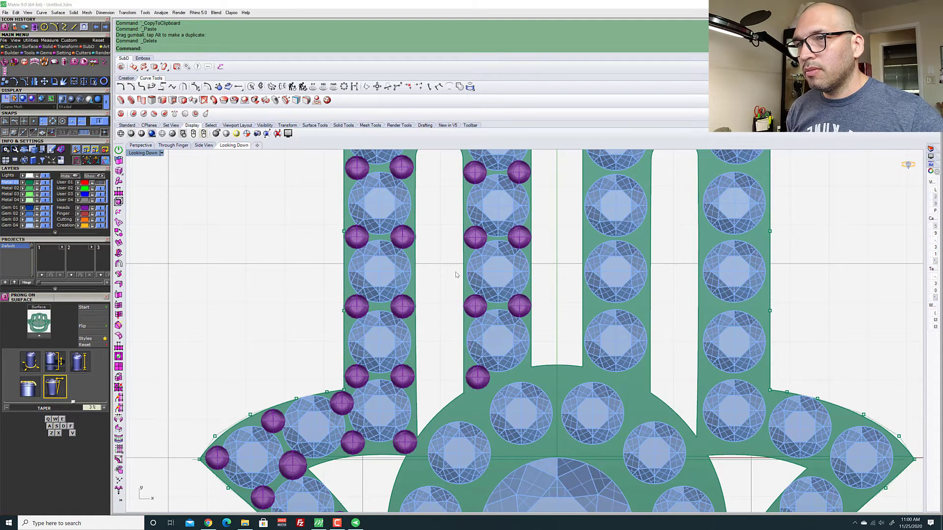
{"action": "scroll", "coordinate": [455, 275], "scroll_direction": "down", "scroll_amount": 2}
{"action": "left_click", "coordinate": [506, 223]}
{"action": "key", "text": "ctrl+c"}
{"action": "key", "text": "ctrl+v"}
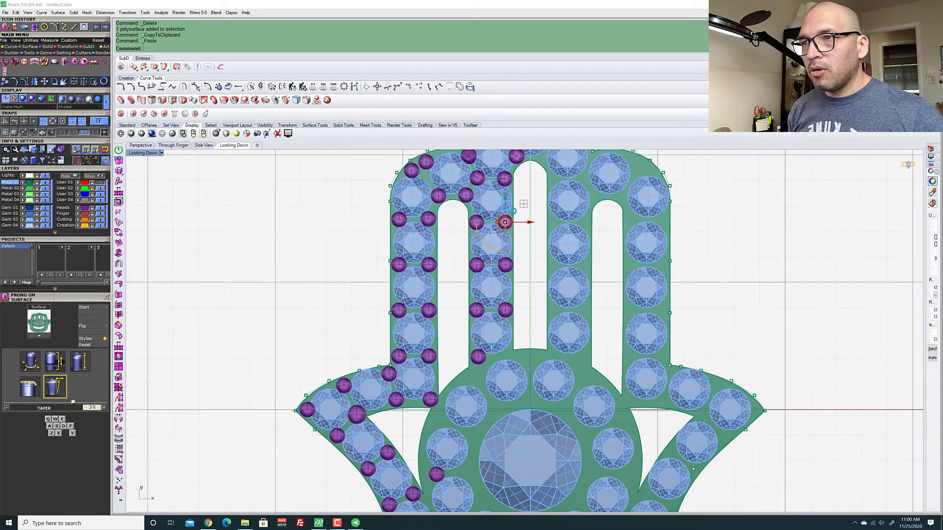
{"action": "left_click_drag", "start_coordinate": [506, 199], "coordinate": [506, 286]}
{"action": "scroll", "coordinate": [505, 344], "scroll_direction": "up", "scroll_amount": 3}
{"action": "scroll", "coordinate": [485, 346], "scroll_direction": "up", "scroll_amount": 6}
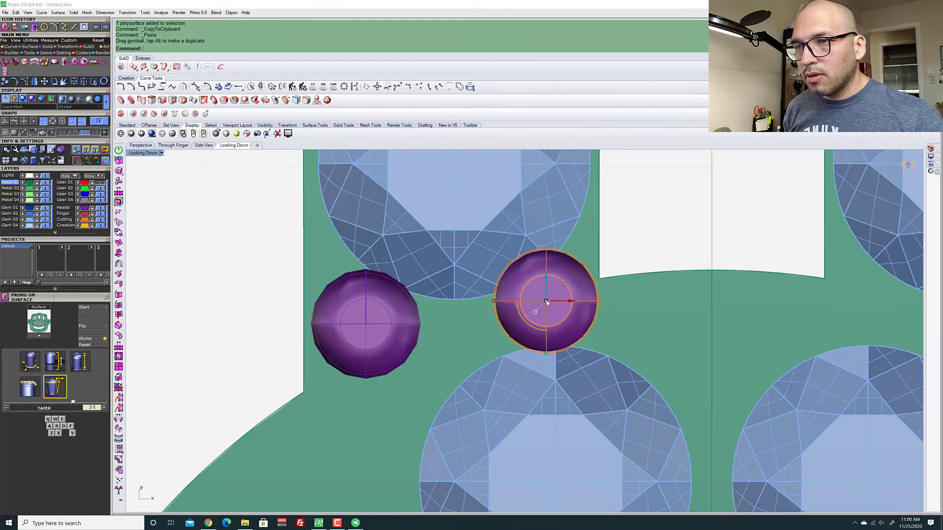
{"action": "mouse_move", "coordinate": [568, 295]}
{"action": "left_mouse_down"}
{"action": "mouse_move", "coordinate": [550, 279]}
{"action": "mouse_move", "coordinate": [568, 302]}
{"action": "left_mouse_up"}
{"action": "scroll", "coordinate": [481, 220], "scroll_direction": "down", "scroll_amount": 2}
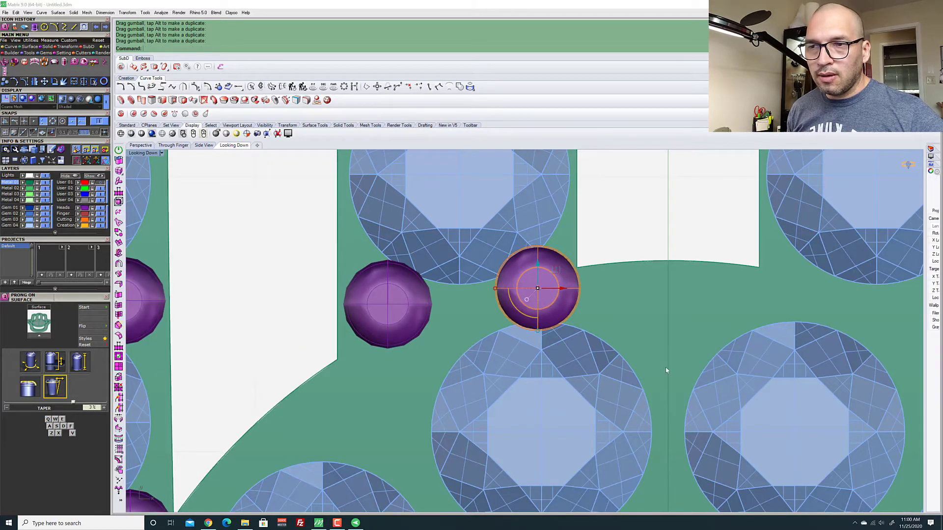
Examine the spacing of the prongs at the finger bases and the bare gaps around the palm stones
{"action": "scroll", "coordinate": [686, 343], "scroll_direction": "down", "scroll_amount": 2}
{"action": "scroll", "coordinate": [600, 217], "scroll_direction": "up", "scroll_amount": 2}
{"action": "scroll", "coordinate": [600, 218], "scroll_direction": "down", "scroll_amount": 2}
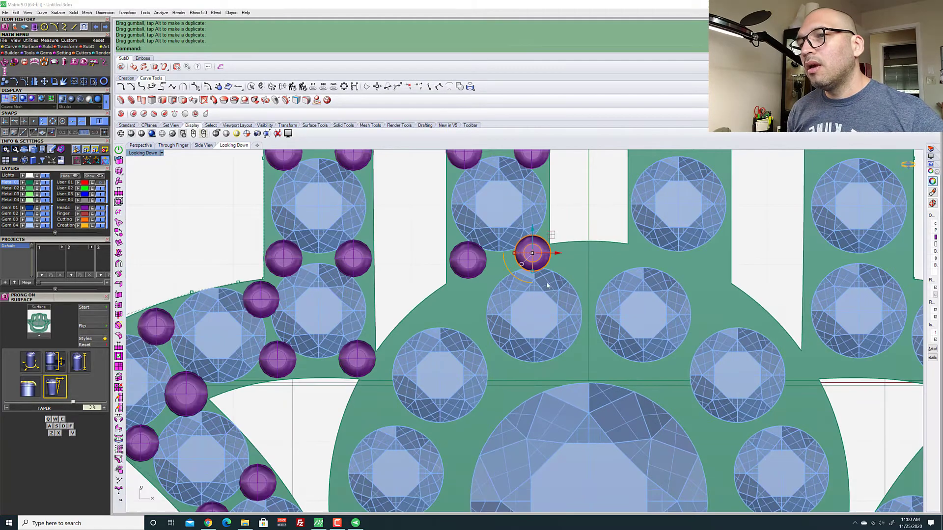
{"action": "scroll", "coordinate": [530, 253], "scroll_direction": "up", "scroll_amount": 2}
{"action": "scroll", "coordinate": [530, 249], "scroll_direction": "down", "scroll_amount": 2}
{"action": "scroll", "coordinate": [509, 264], "scroll_direction": "up", "scroll_amount": 2}
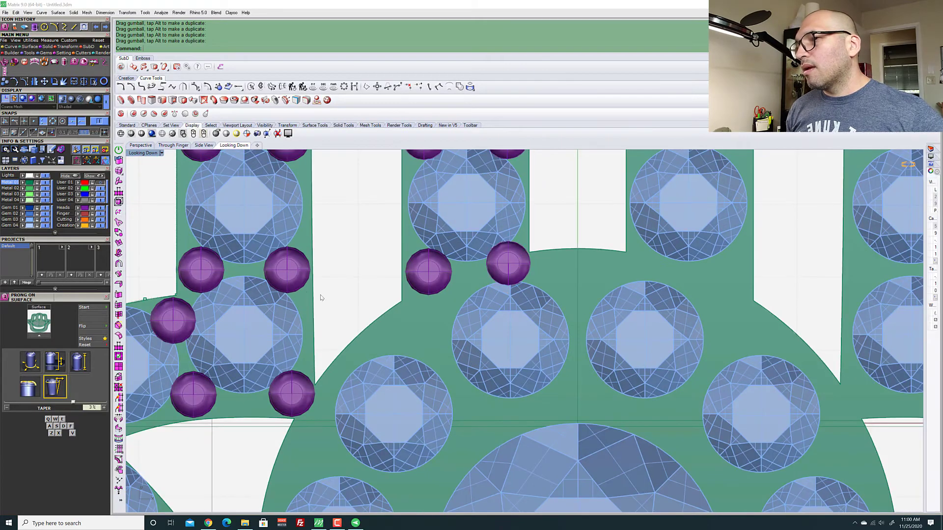
{"action": "scroll", "coordinate": [371, 299], "scroll_direction": "down", "scroll_amount": 2}
{"action": "scroll", "coordinate": [400, 286], "scroll_direction": "up", "scroll_amount": 2}
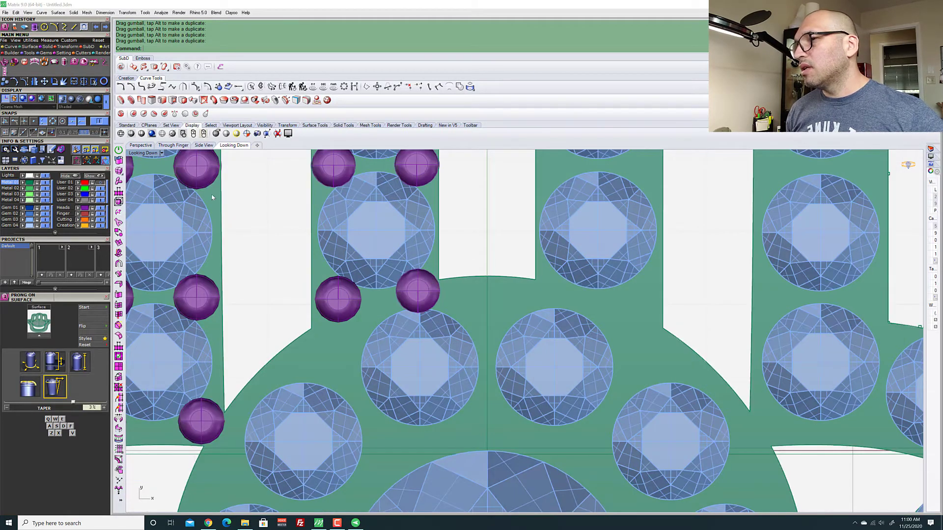
{"action": "scroll", "coordinate": [375, 216], "scroll_direction": "down", "scroll_amount": 2}
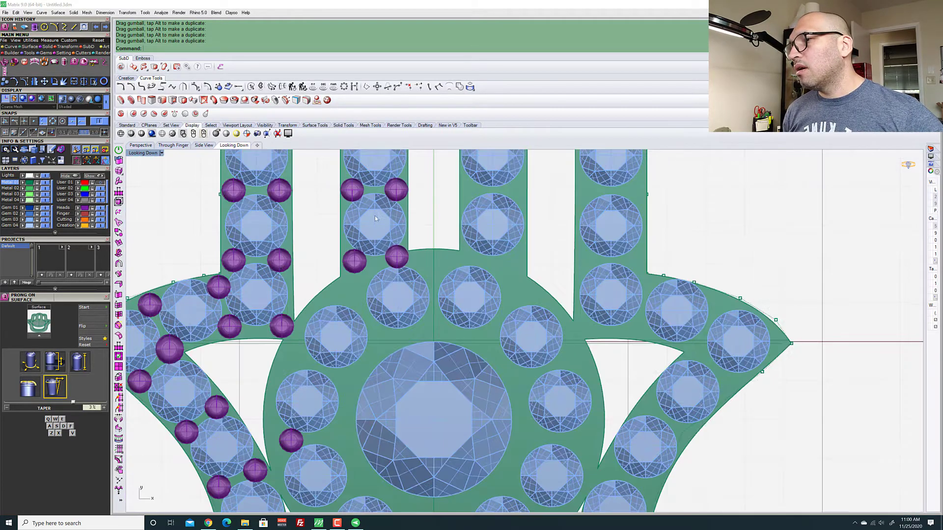
{"action": "scroll", "coordinate": [301, 311], "scroll_direction": "up", "scroll_amount": 3}
{"action": "scroll", "coordinate": [317, 310], "scroll_direction": "down", "scroll_amount": 3}
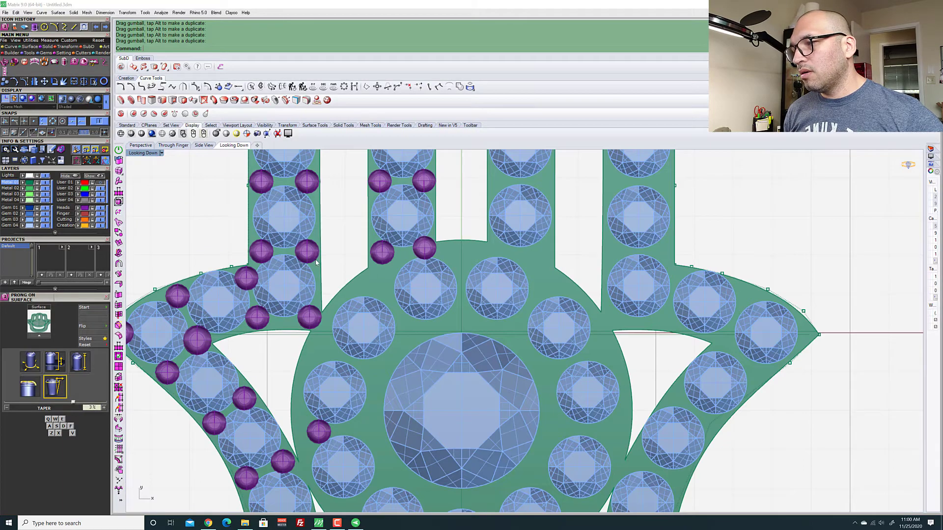
Select the lone prong between two of the palm's outer ring stones, beside the large center stone
{"action": "scroll", "coordinate": [314, 383], "scroll_direction": "up", "scroll_amount": 5}
{"action": "left_click", "coordinate": [316, 387]}
{"action": "scroll", "coordinate": [324, 373], "scroll_direction": "down", "scroll_amount": 2}
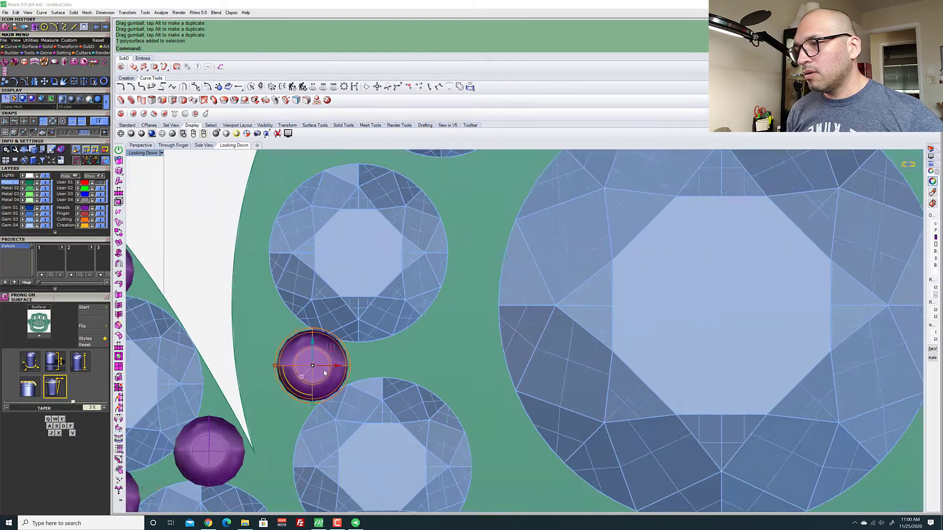
Rotate the selected prong between the two left-hand halo stones to follow the circle and enlarge it along both axes
{"action": "scroll", "coordinate": [324, 373], "scroll_direction": "down", "scroll_amount": 1}
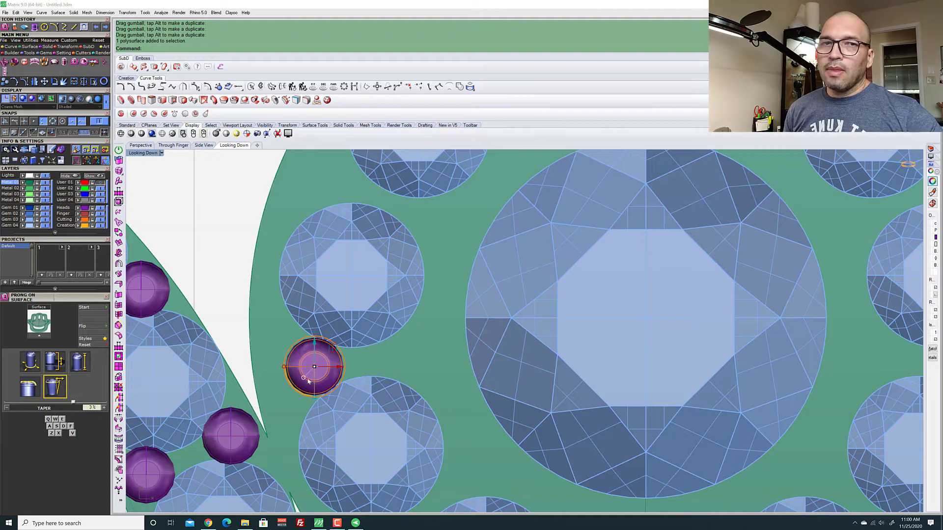
{"action": "right_click_drag", "start_coordinate": [344, 337], "coordinate": [363, 307]}
{"action": "scroll", "coordinate": [364, 304], "scroll_direction": "up", "scroll_amount": 2}
{"action": "scroll", "coordinate": [364, 305], "scroll_direction": "down", "scroll_amount": 2}
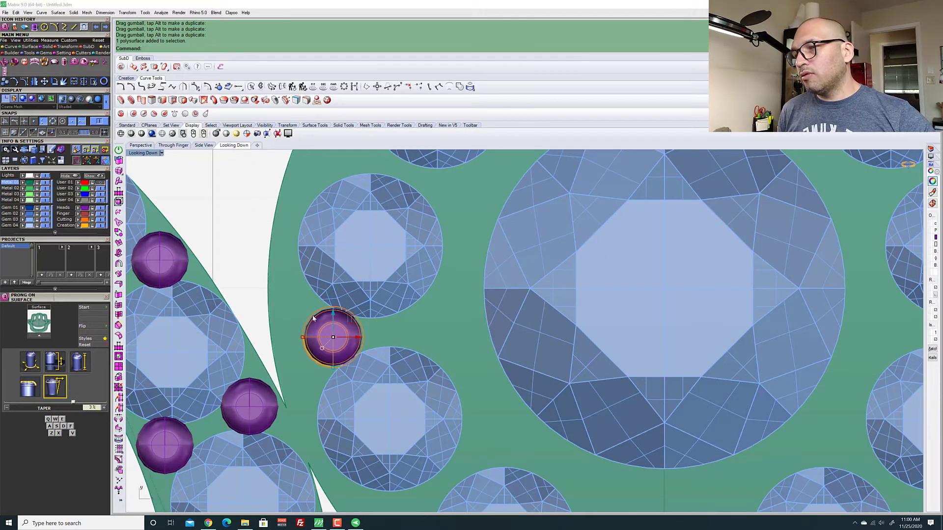
{"action": "left_click_drag", "start_coordinate": [348, 318], "coordinate": [305, 343]}
{"action": "scroll", "coordinate": [306, 326], "scroll_direction": "up", "scroll_amount": 3}
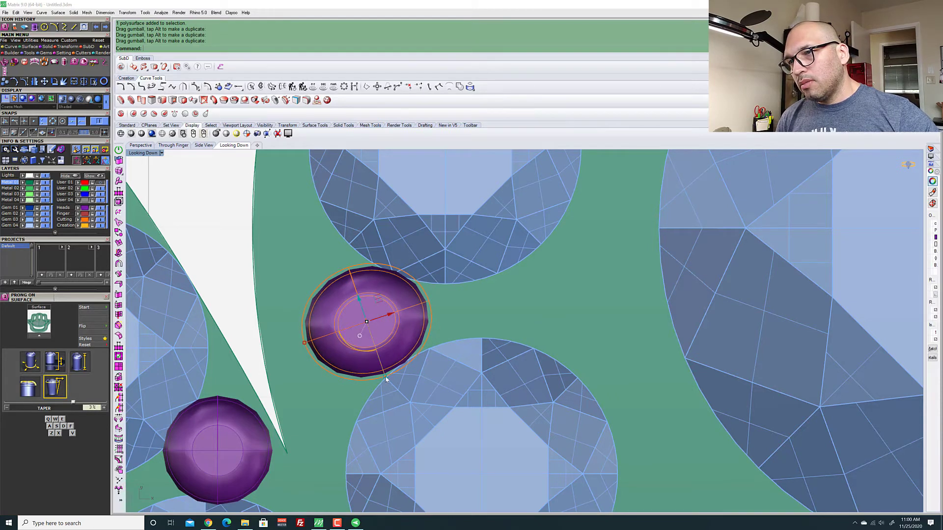
{"action": "left_click_drag", "start_coordinate": [385, 378], "coordinate": [388, 388]}
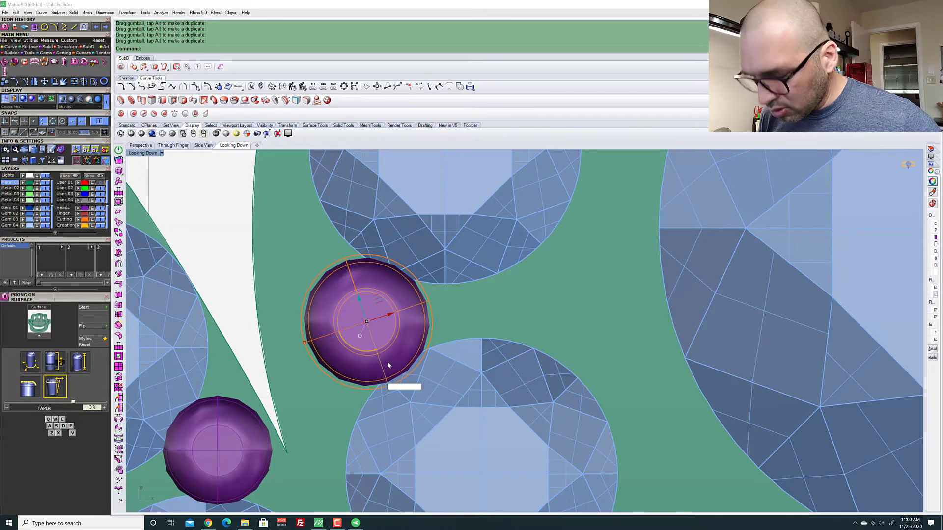
Nudge the enlarged prong slightly outward, away from the center stone
{"action": "scroll", "coordinate": [391, 303], "scroll_direction": "down", "scroll_amount": 1}
{"action": "scroll", "coordinate": [392, 303], "scroll_direction": "down", "scroll_amount": 1}
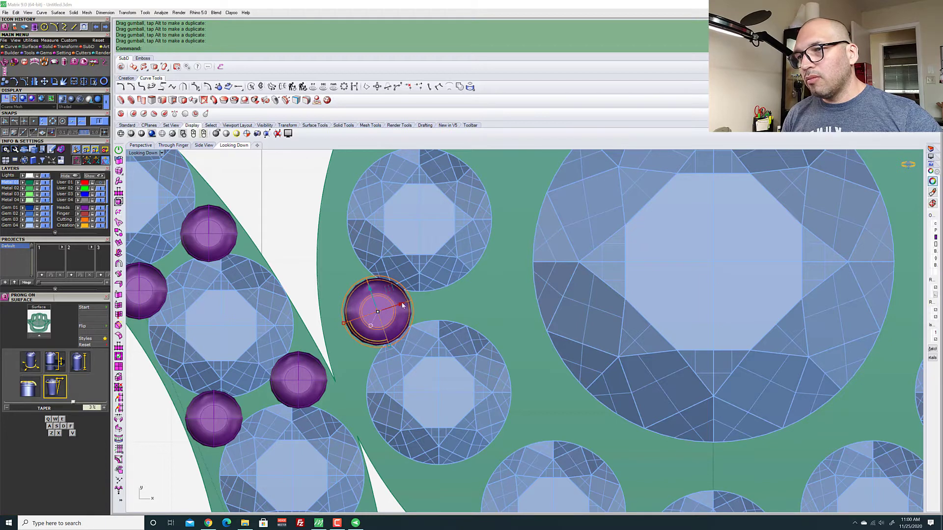
{"action": "left_click_drag", "start_coordinate": [403, 304], "coordinate": [402, 307]}
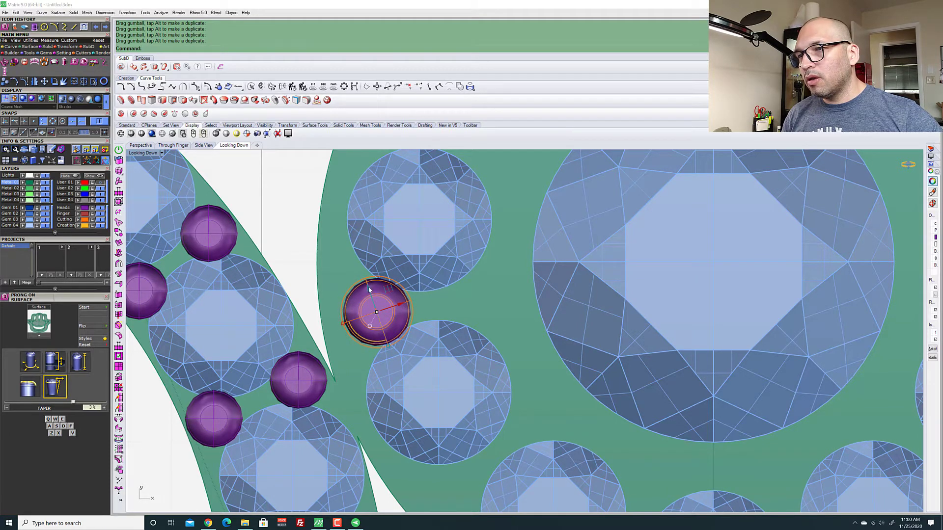
Copy a smaller prong from the adjacent left band and place it on the inner side of the same two halo stones
{"action": "scroll", "coordinate": [407, 353], "scroll_direction": "down", "scroll_amount": 6}
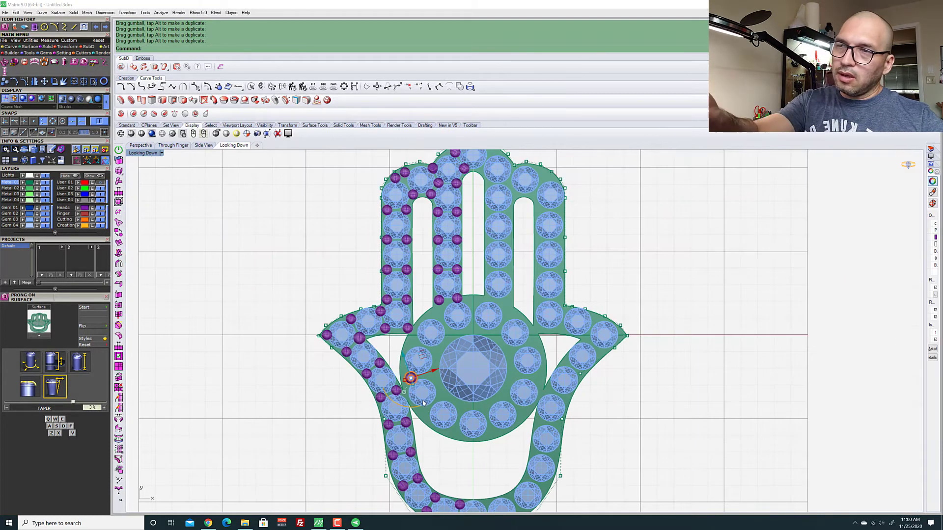
{"action": "scroll", "coordinate": [425, 362], "scroll_direction": "up", "scroll_amount": 6}
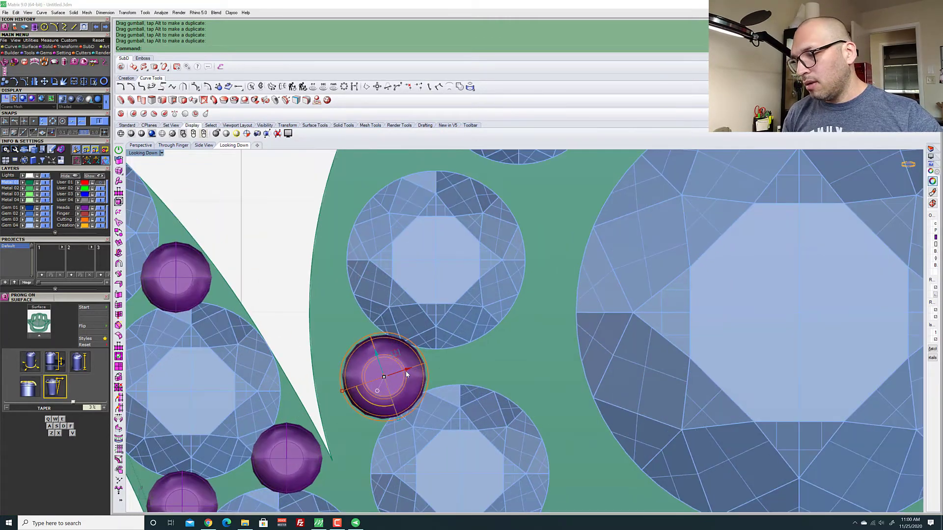
{"action": "scroll", "coordinate": [412, 400], "scroll_direction": "down", "scroll_amount": 2}
{"action": "scroll", "coordinate": [402, 361], "scroll_direction": "down", "scroll_amount": 5}
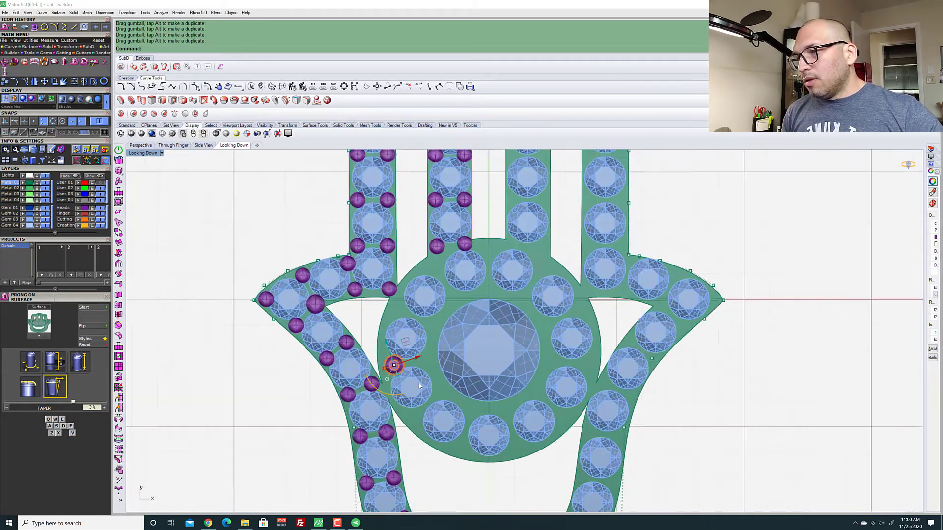
{"action": "scroll", "coordinate": [391, 363], "scroll_direction": "up", "scroll_amount": 7}
{"action": "scroll", "coordinate": [347, 347], "scroll_direction": "down", "scroll_amount": 2}
{"action": "left_click", "coordinate": [245, 290]}
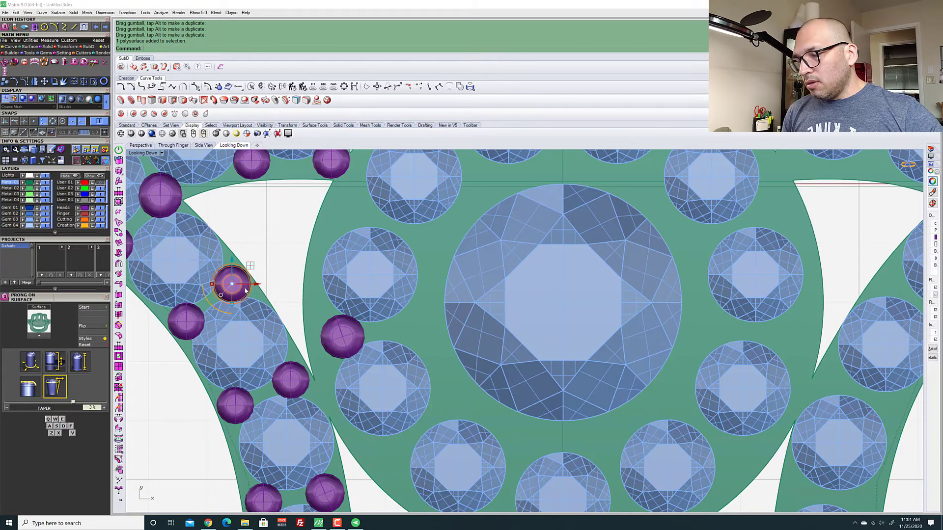
{"action": "key", "text": "ctrl+c"}
{"action": "key", "text": "ctrl+v"}
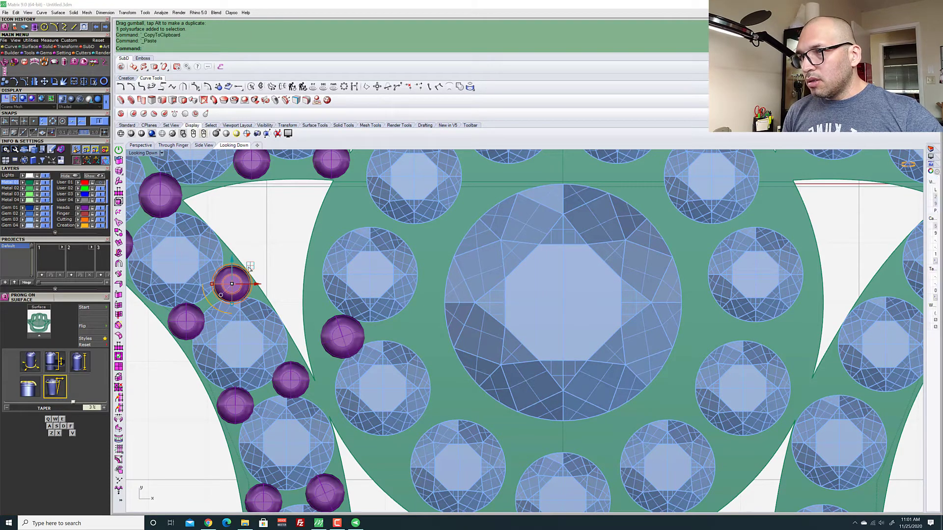
{"action": "left_click_drag", "start_coordinate": [254, 268], "coordinate": [451, 306]}
{"action": "scroll", "coordinate": [418, 311], "scroll_direction": "up", "scroll_amount": 4}
{"action": "scroll", "coordinate": [356, 301], "scroll_direction": "down", "scroll_amount": 5}
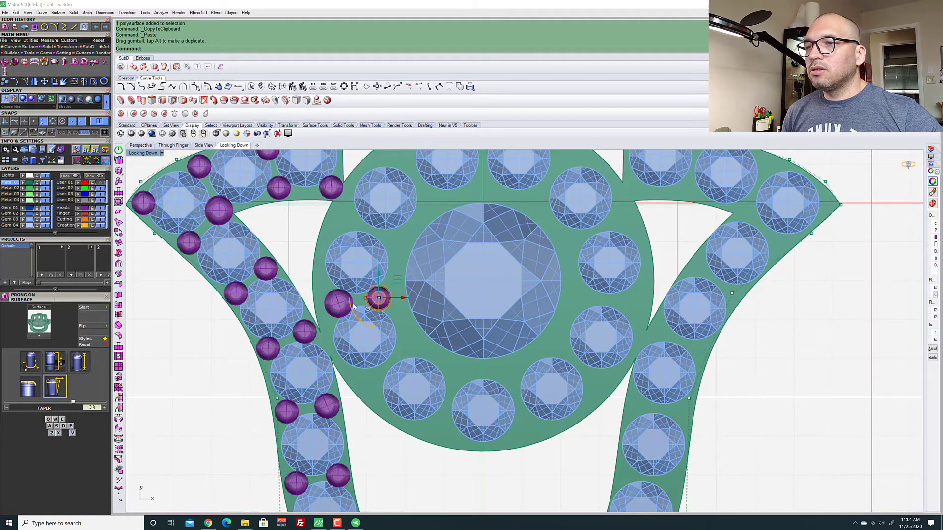
Group the large outer prong and the small inner prong between the two left-hand halo stones
{"action": "scroll", "coordinate": [353, 305], "scroll_direction": "down", "scroll_amount": 4}
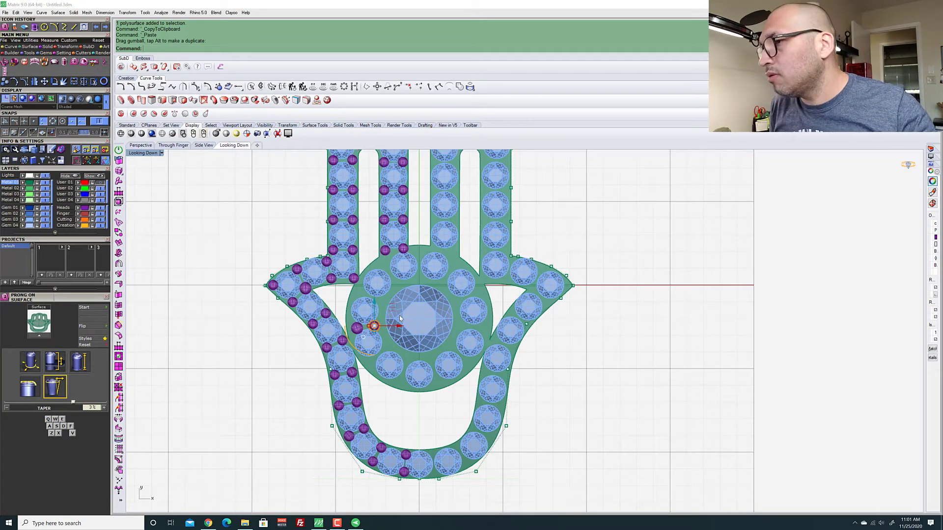
{"action": "scroll", "coordinate": [364, 338], "scroll_direction": "up", "scroll_amount": 5}
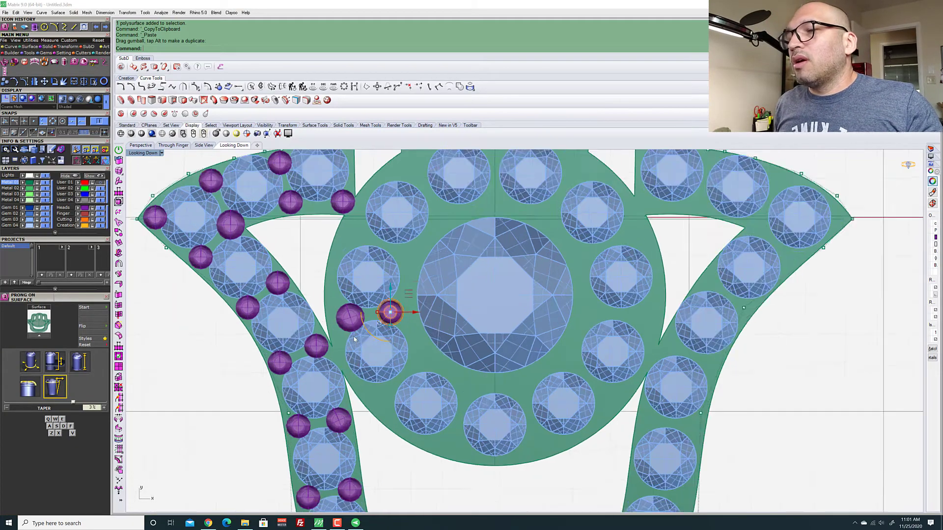
{"action": "scroll", "coordinate": [406, 286], "scroll_direction": "down", "scroll_amount": 3}
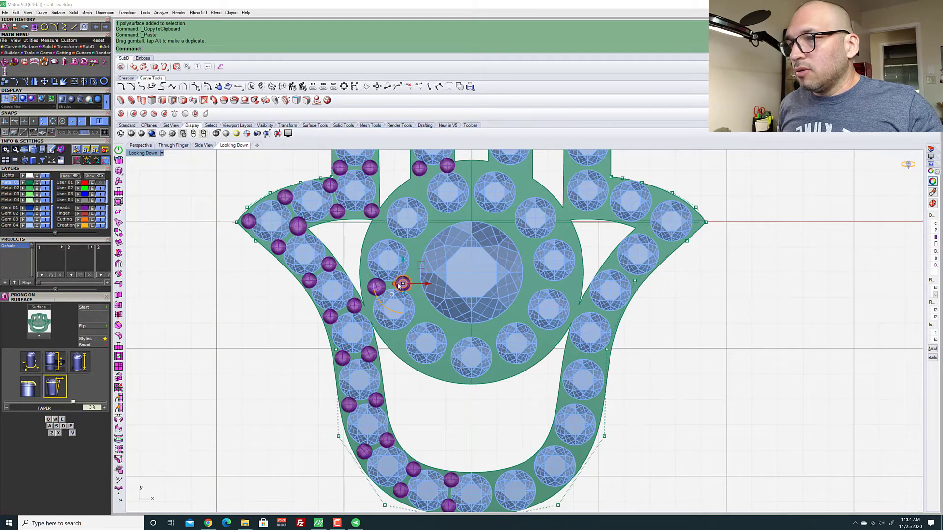
{"action": "scroll", "coordinate": [400, 288], "scroll_direction": "up", "scroll_amount": 5}
{"action": "scroll", "coordinate": [399, 290], "scroll_direction": "down", "scroll_amount": 4}
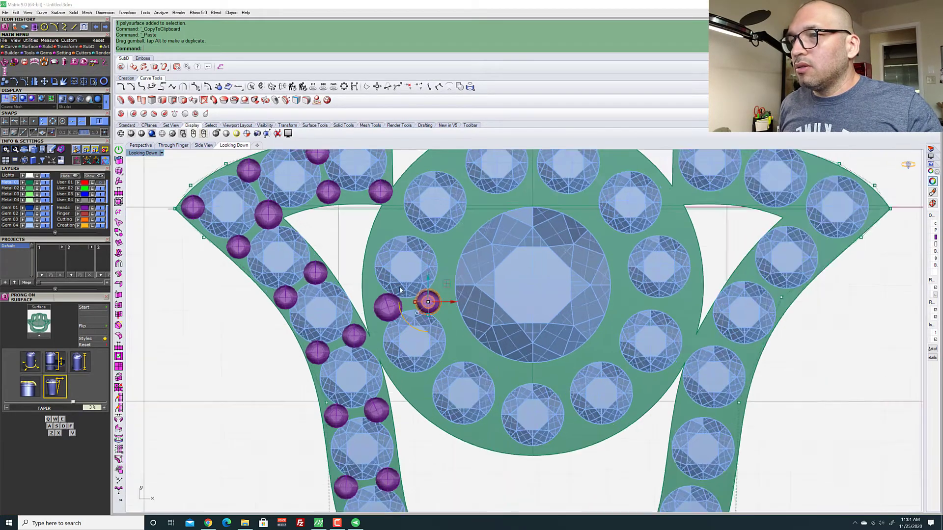
{"action": "scroll", "coordinate": [399, 290], "scroll_direction": "down", "scroll_amount": 3}
{"action": "scroll", "coordinate": [396, 308], "scroll_direction": "up", "scroll_amount": 6}
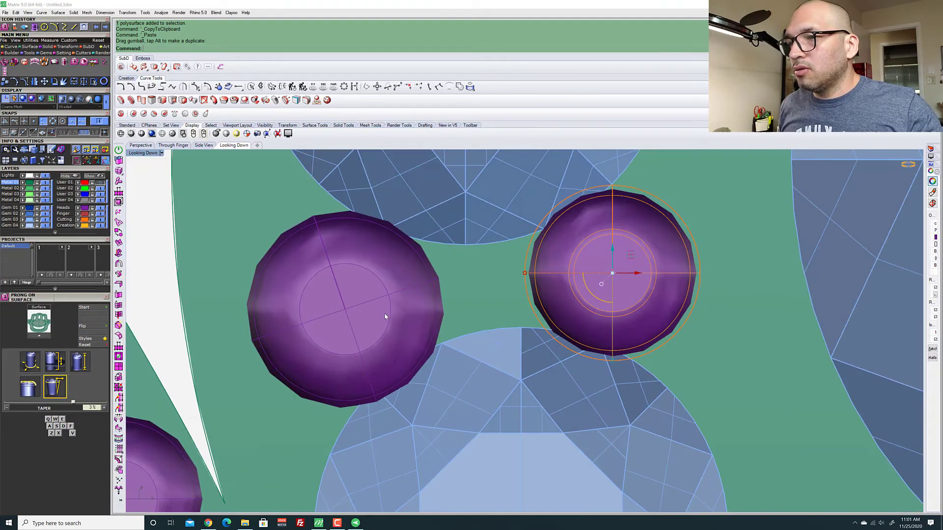
{"action": "left_click", "coordinate": [384, 317], "text": "shift"}
{"action": "scroll", "coordinate": [386, 317], "scroll_direction": "down", "scroll_amount": 6}
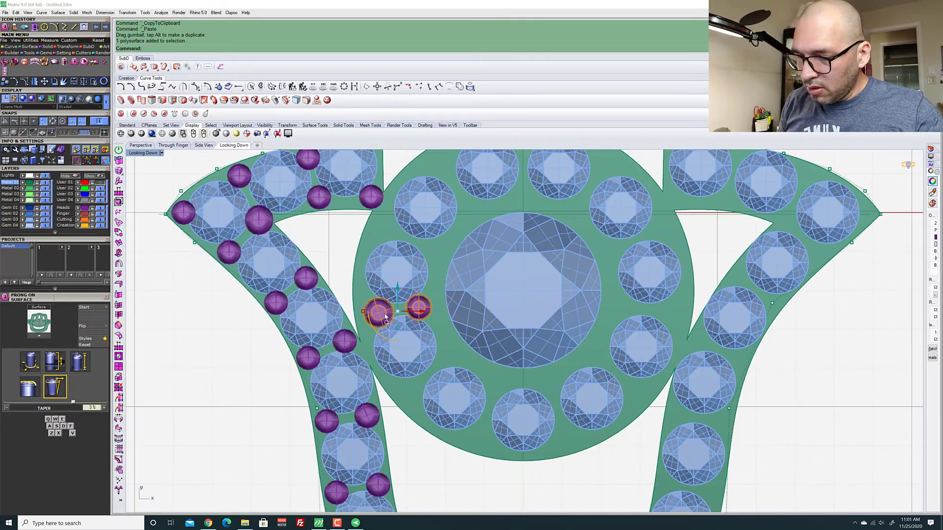
{"action": "type", "text": "Group"}
{"action": "key", "text": "Return"}
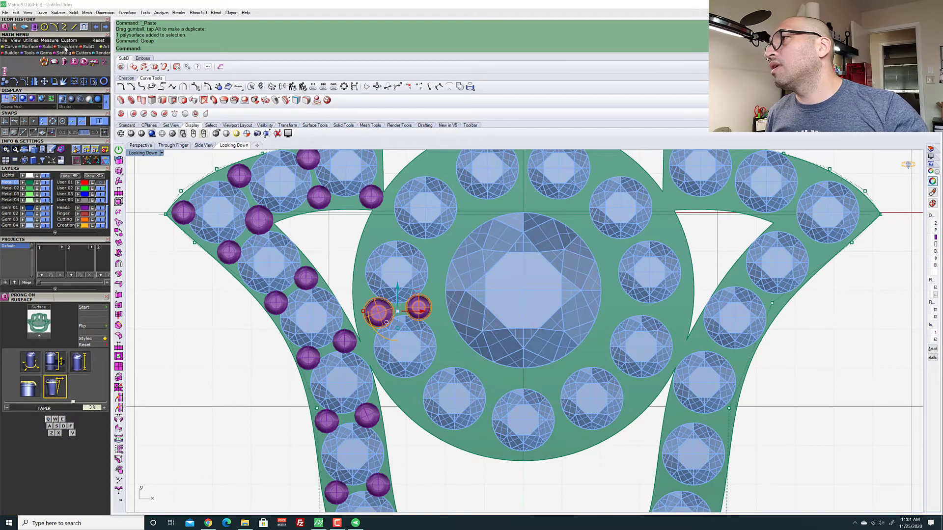
Polar array the grouped prong pair around the center stone's midpoint with 11 items over 360 degrees
{"action": "left_click", "coordinate": [67, 47]}
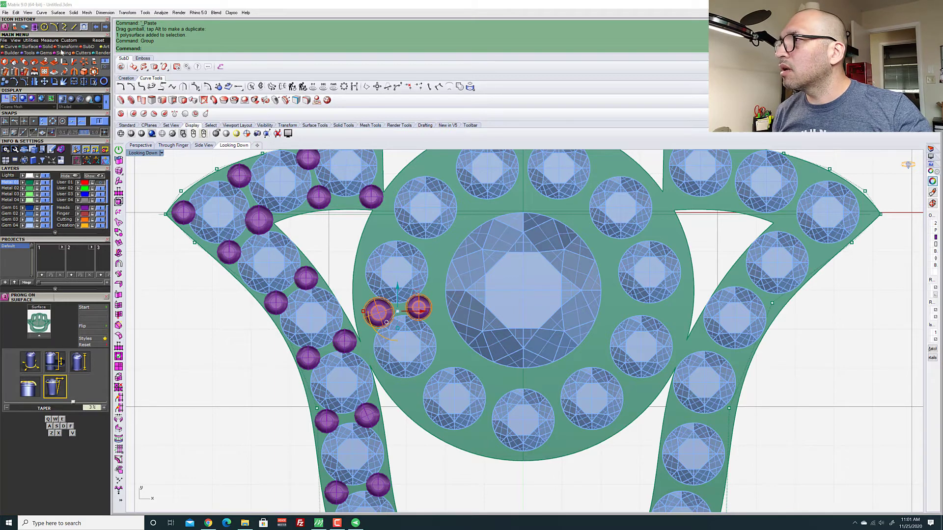
{"action": "left_click", "coordinate": [86, 63]}
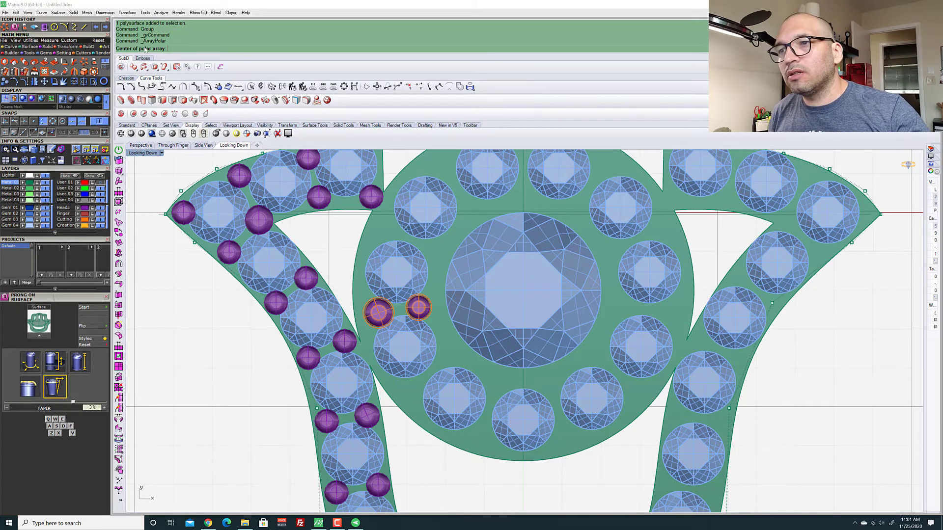
{"action": "left_click", "coordinate": [142, 58]}
{"action": "scroll", "coordinate": [518, 297], "scroll_direction": "down", "scroll_amount": 5}
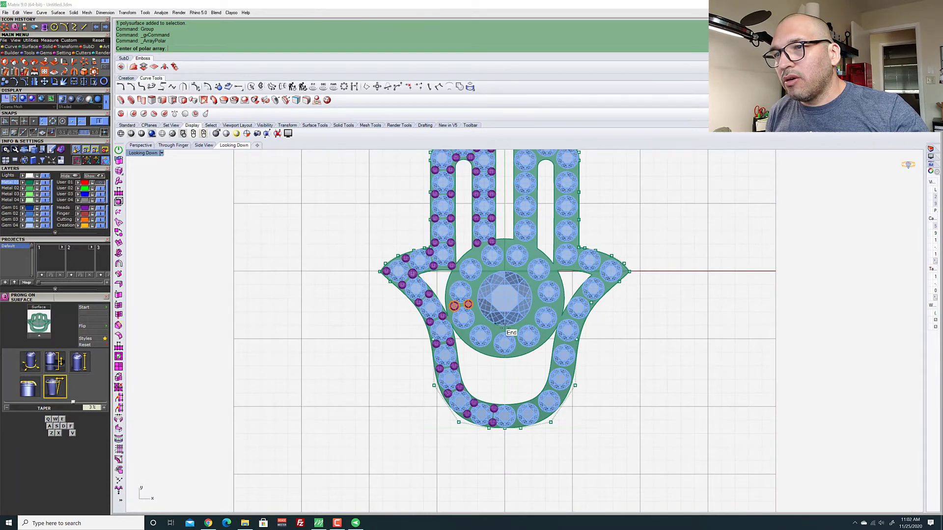
{"action": "scroll", "coordinate": [506, 270], "scroll_direction": "up", "scroll_amount": 5}
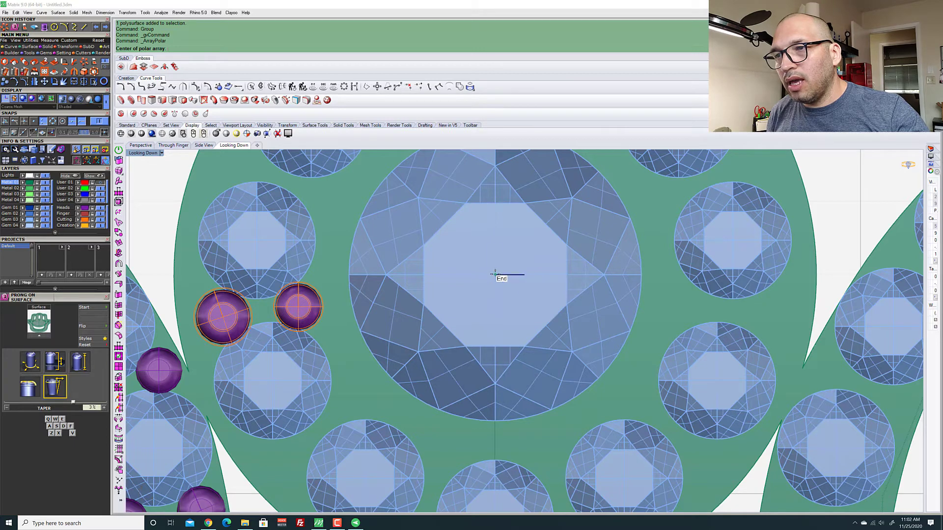
{"action": "left_click", "coordinate": [495, 274]}
{"action": "scroll", "coordinate": [495, 274], "scroll_direction": "down", "scroll_amount": 5}
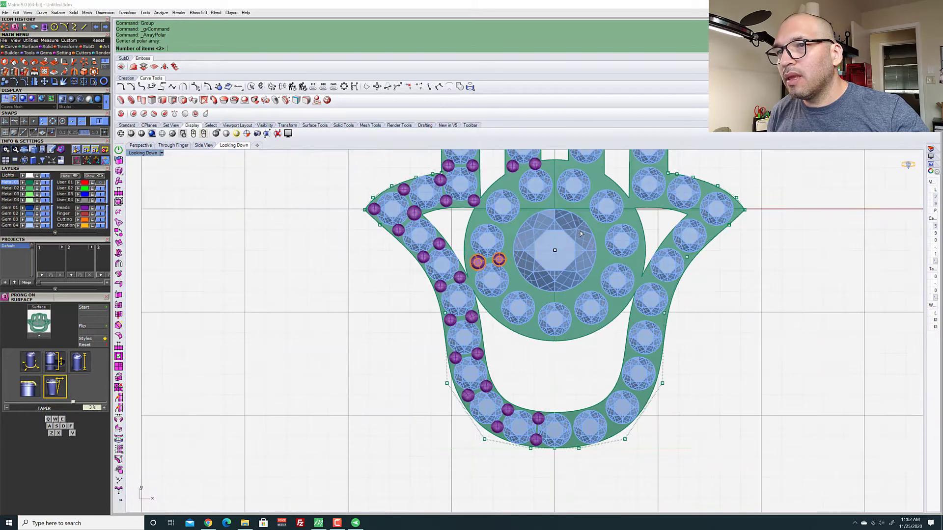
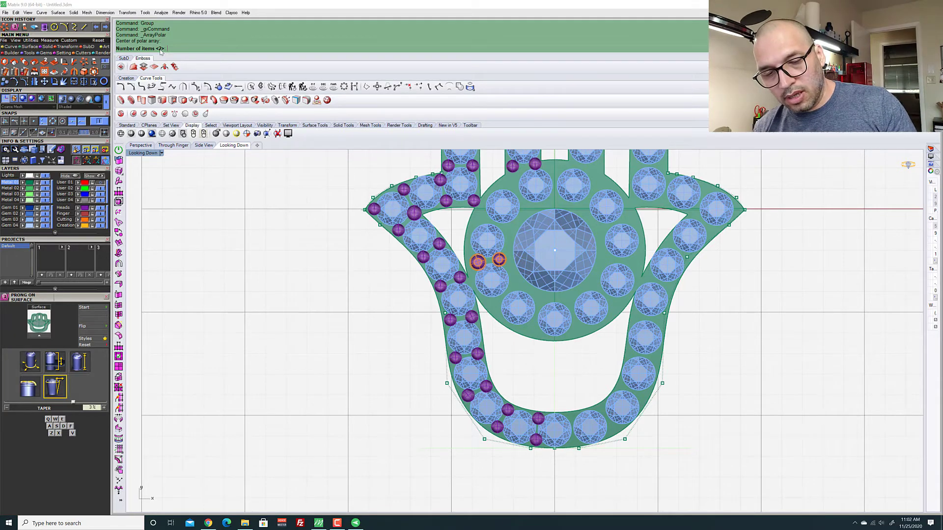
{"action": "key", "text": "Return"}
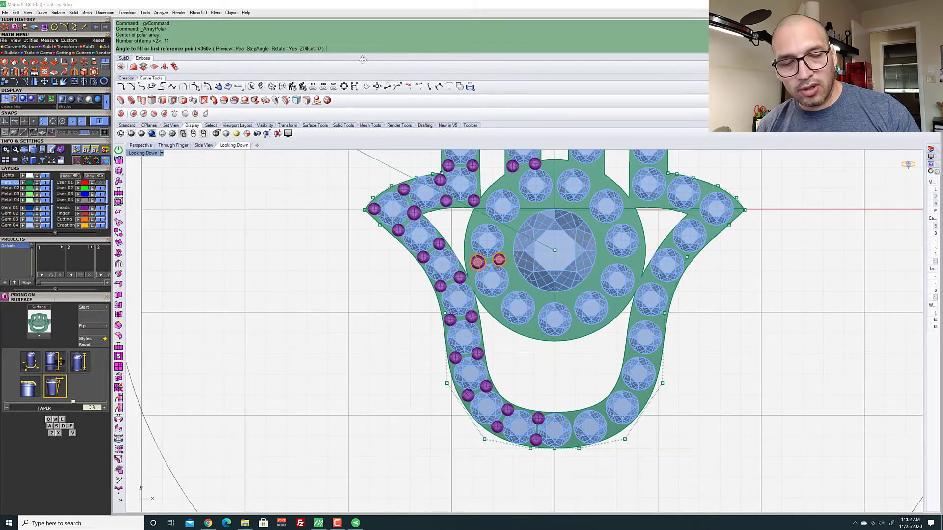
{"action": "key", "text": "Return"}
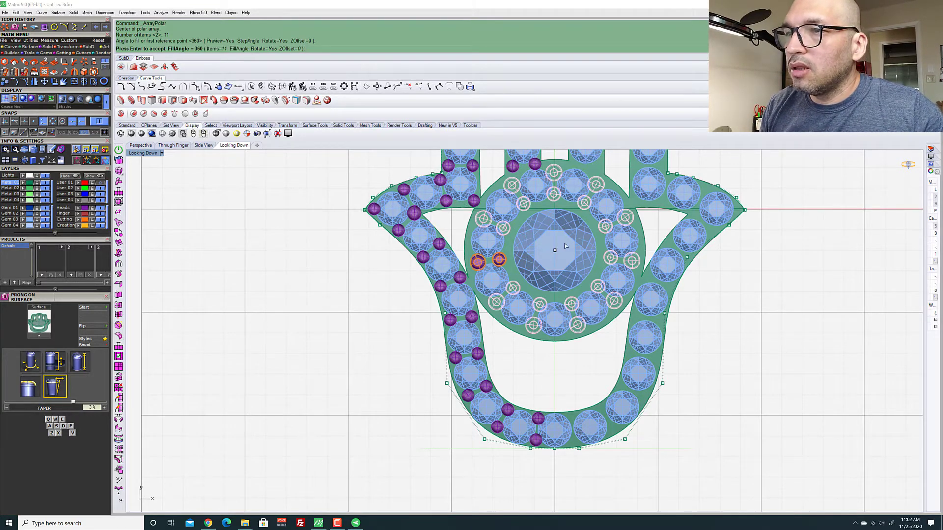
{"action": "scroll", "coordinate": [564, 243], "scroll_direction": "down", "scroll_amount": 2}
{"action": "scroll", "coordinate": [584, 269], "scroll_direction": "up", "scroll_amount": 4}
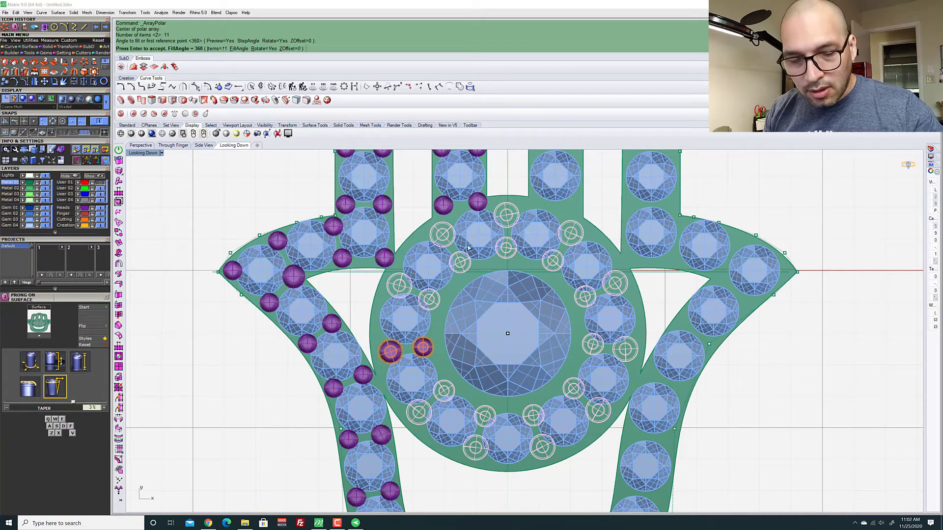
{"action": "key", "text": "Return"}
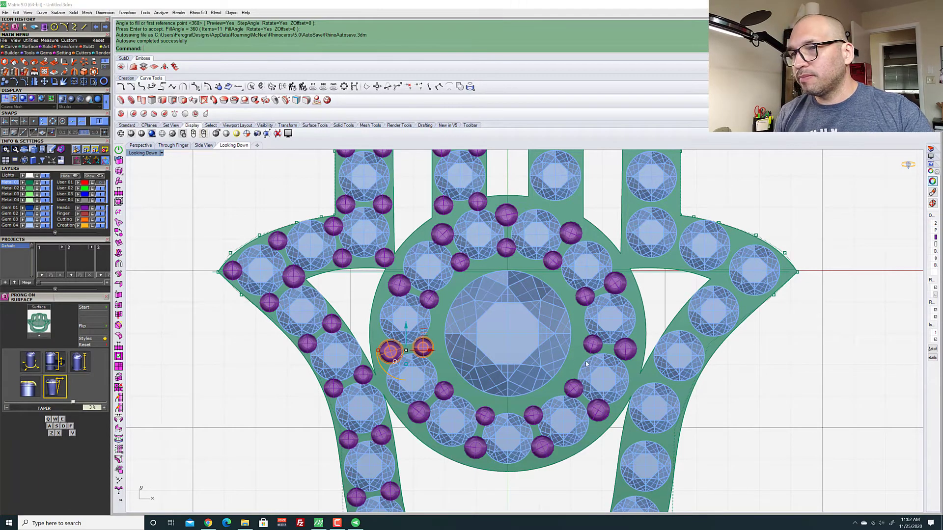
Ungroup the arrayed prong pair on the right side of the halo
{"action": "left_click", "coordinate": [592, 351]}
{"action": "scroll", "coordinate": [595, 358], "scroll_direction": "up", "scroll_amount": 7}
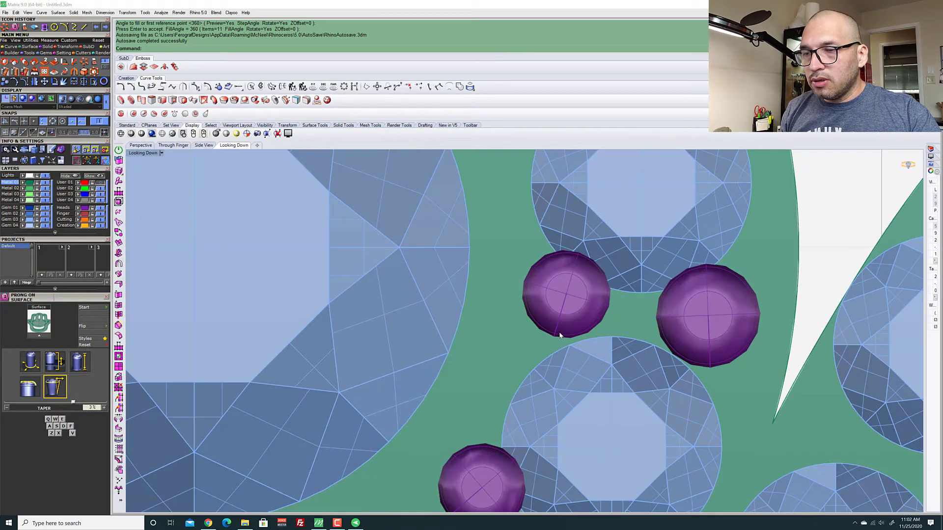
{"action": "type", "text": "ngroup"}
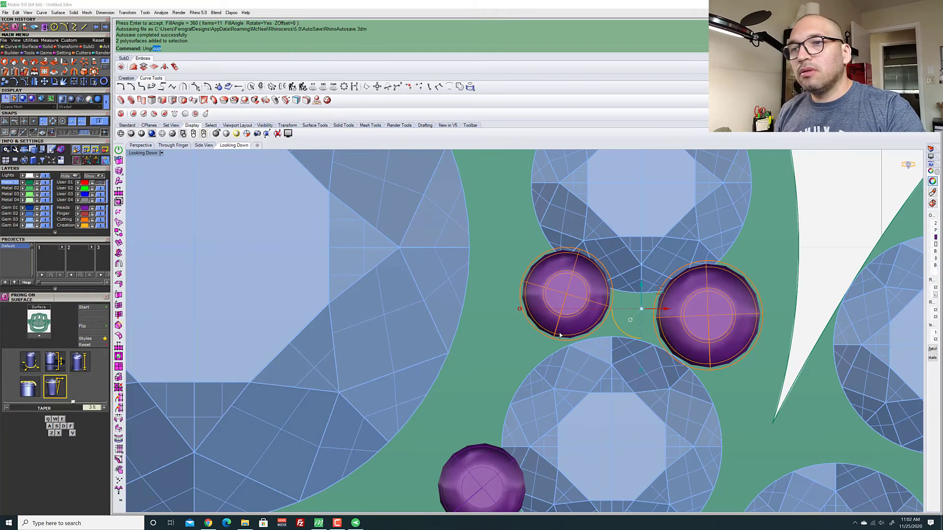
{"action": "key", "text": "Return"}
Reposition the ungrouped inner and outer prongs so each sits midway between the two neighbouring halo stones on the right side
{"action": "scroll", "coordinate": [552, 328], "scroll_direction": "down", "scroll_amount": 6}
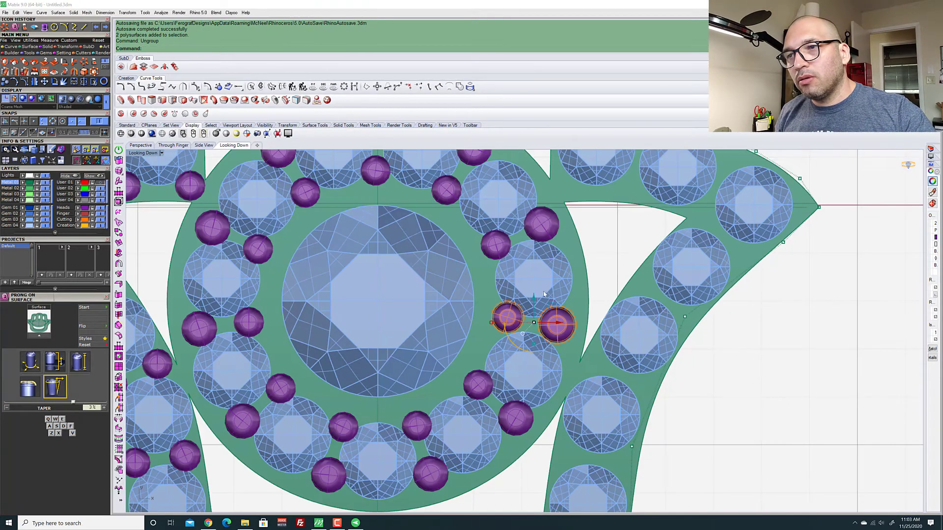
{"action": "key", "text": "Escape"}
{"action": "scroll", "coordinate": [546, 319], "scroll_direction": "up", "scroll_amount": 8}
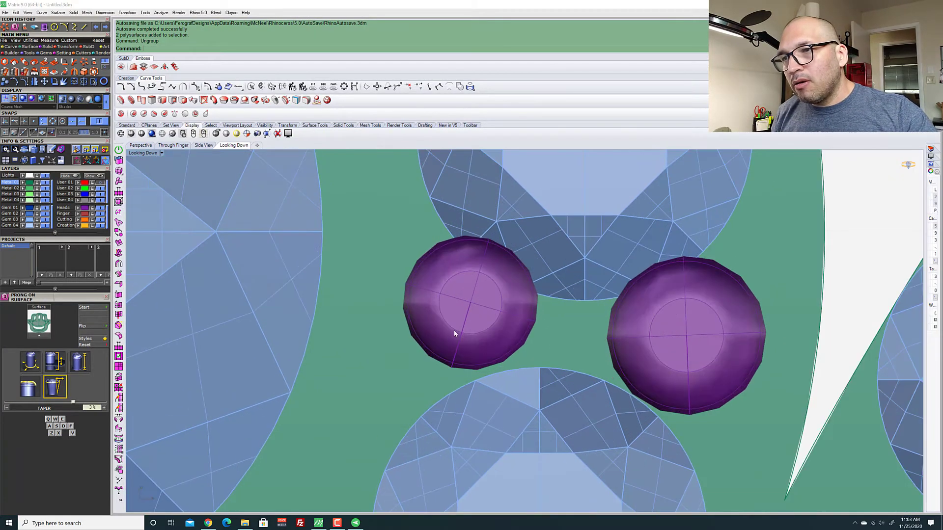
{"action": "left_click", "coordinate": [455, 328]}
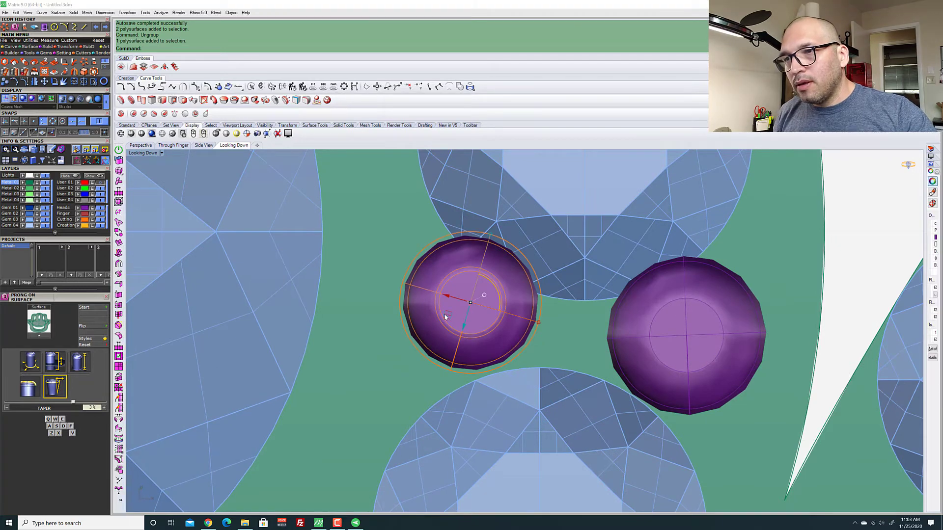
{"action": "left_click_drag", "start_coordinate": [445, 314], "coordinate": [472, 338]}
{"action": "left_click", "coordinate": [681, 348]}
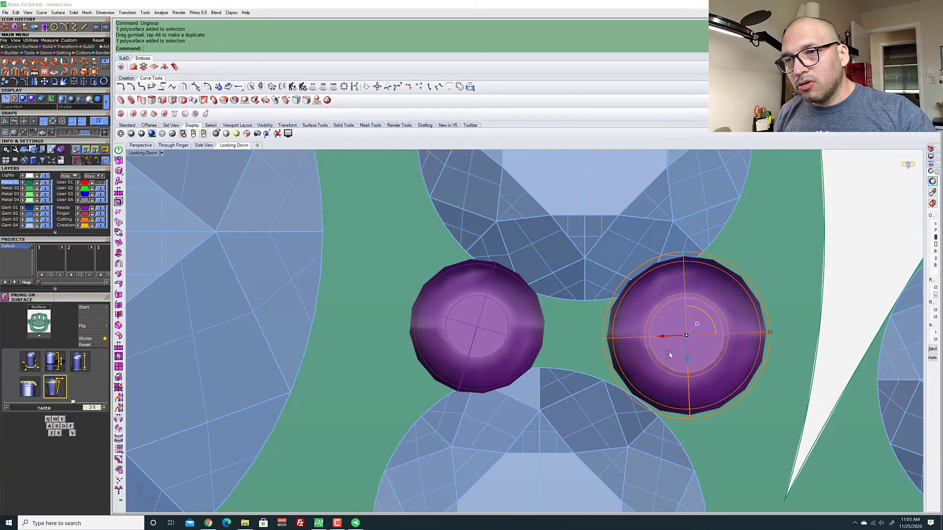
{"action": "left_click_drag", "start_coordinate": [670, 355], "coordinate": [664, 370]}
{"action": "scroll", "coordinate": [638, 349], "scroll_direction": "down", "scroll_amount": 6}
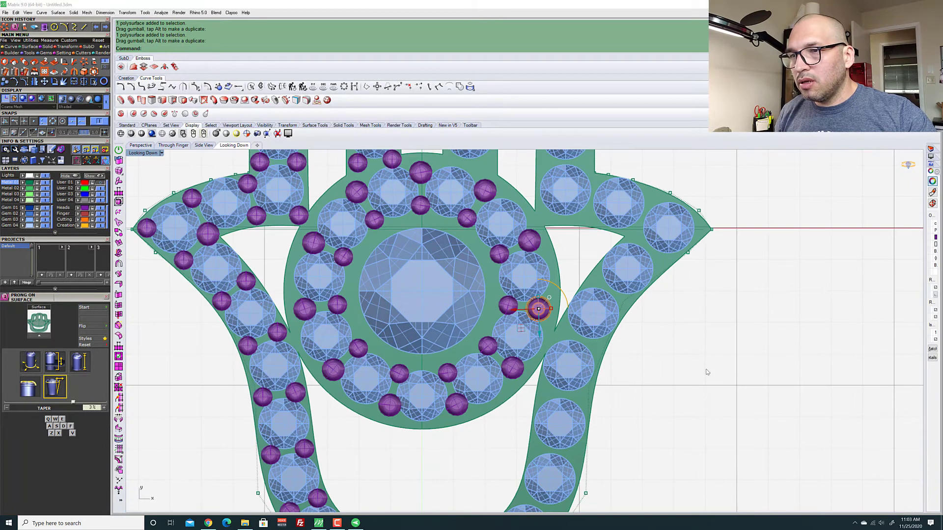
{"action": "scroll", "coordinate": [535, 364], "scroll_direction": "up", "scroll_amount": 3}
{"action": "scroll", "coordinate": [540, 353], "scroll_direction": "down", "scroll_amount": 3}
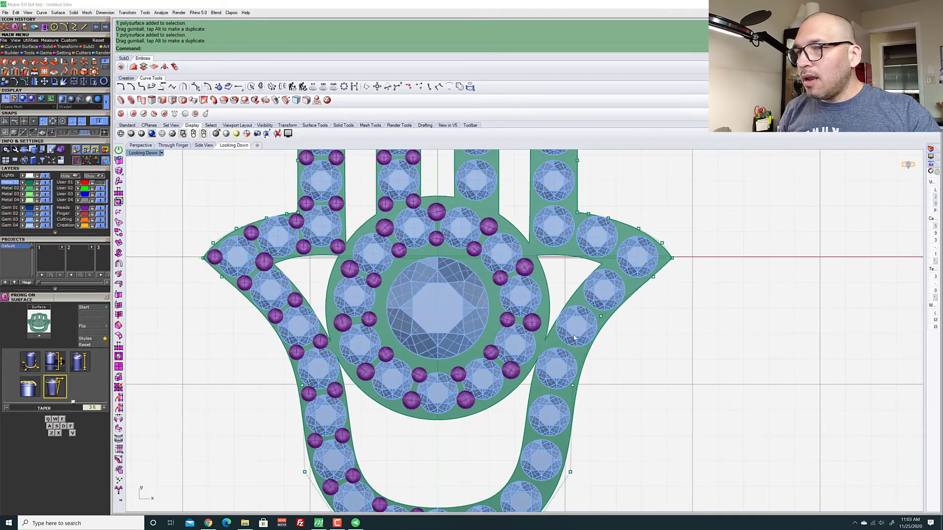
{"action": "scroll", "coordinate": [569, 347], "scroll_direction": "down", "scroll_amount": 5}
{"action": "scroll", "coordinate": [521, 282], "scroll_direction": "up", "scroll_amount": 4}
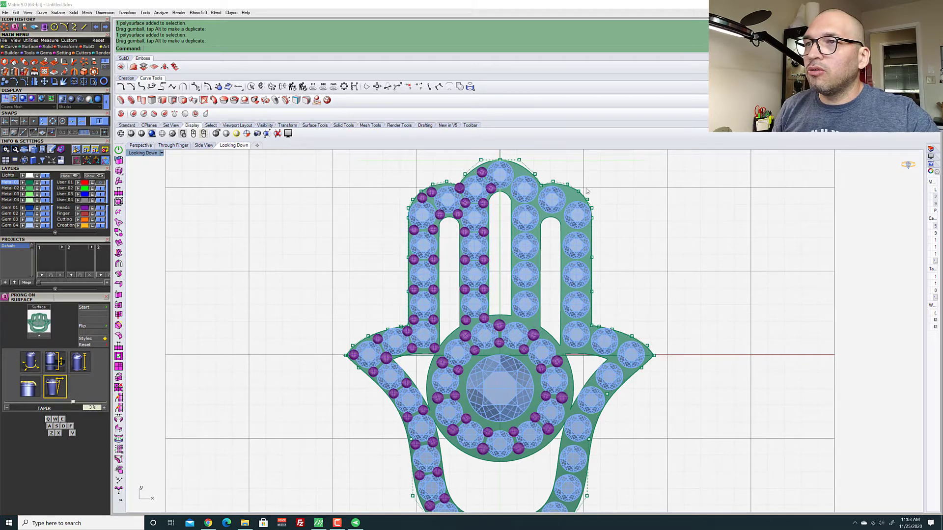
{"action": "key", "text": "Escape"}
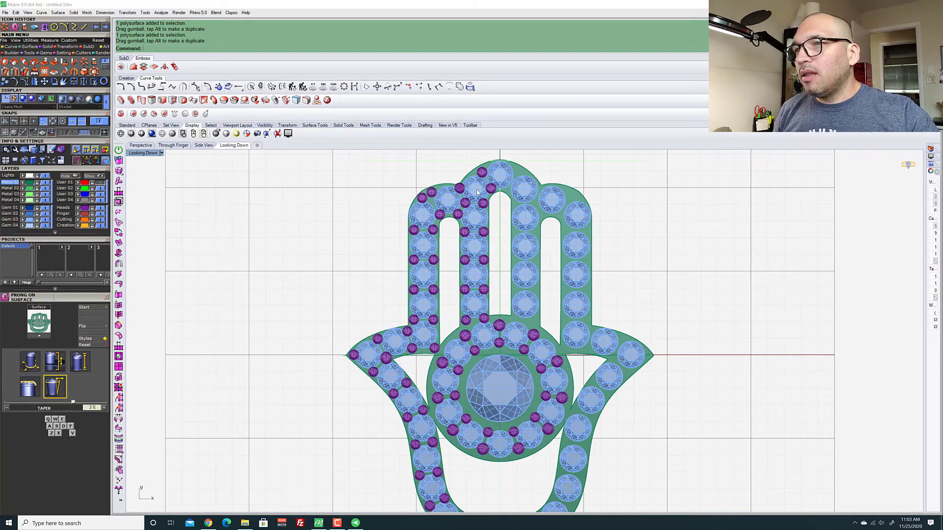
{"action": "scroll", "coordinate": [464, 177], "scroll_direction": "up", "scroll_amount": 2}
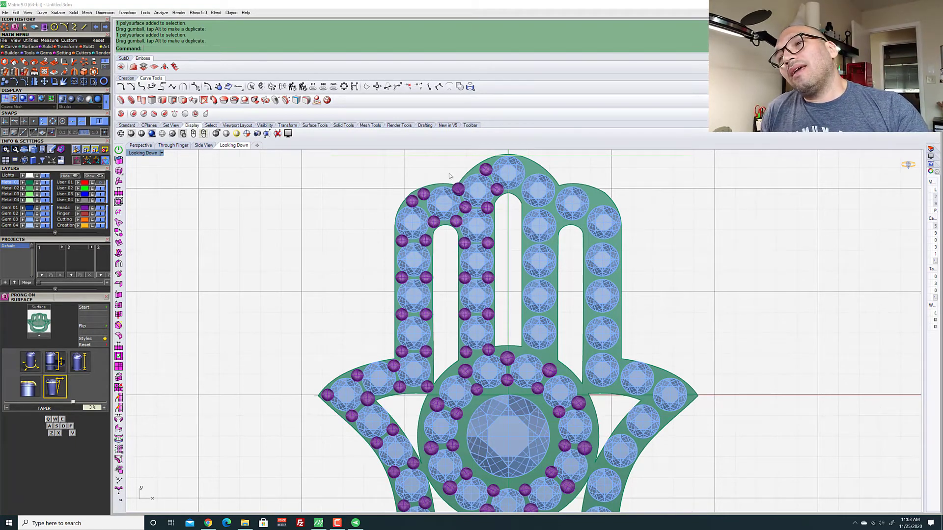
{"action": "left_click", "coordinate": [425, 240]}
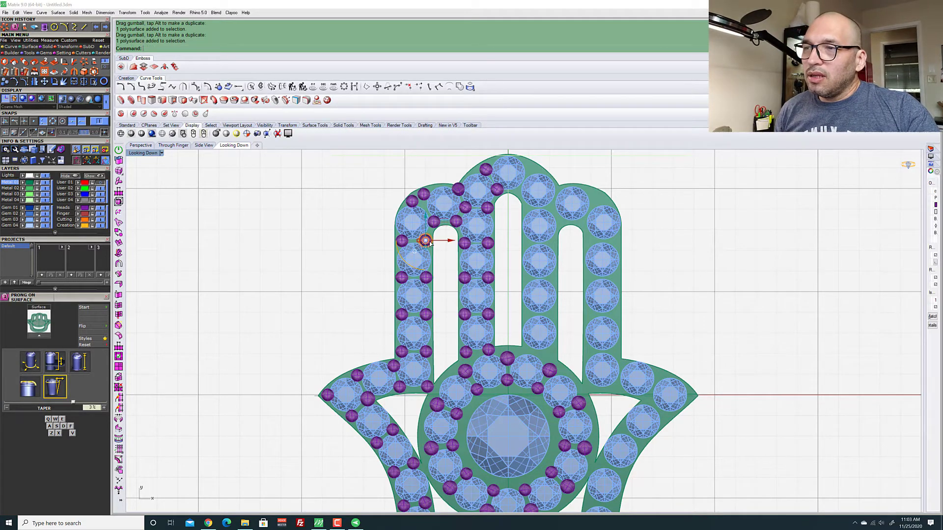
{"action": "left_click", "coordinate": [400, 241], "text": "shift"}
{"action": "left_click", "coordinate": [400, 278], "text": "shift"}
{"action": "left_click", "coordinate": [428, 317], "text": "shift"}
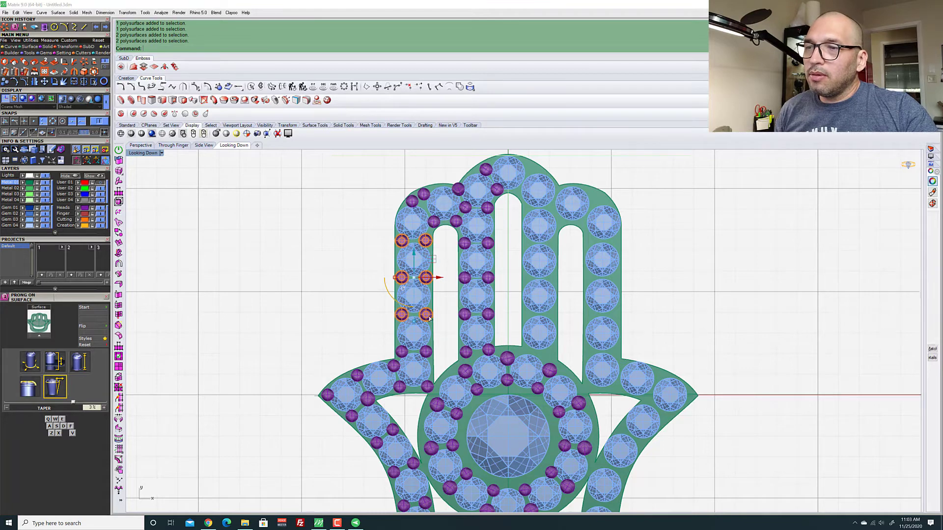
{"action": "left_click", "coordinate": [426, 351], "text": "shift"}
{"action": "left_click", "coordinate": [427, 387], "text": "shift"}
{"action": "left_click", "coordinate": [399, 387], "text": "shift"}
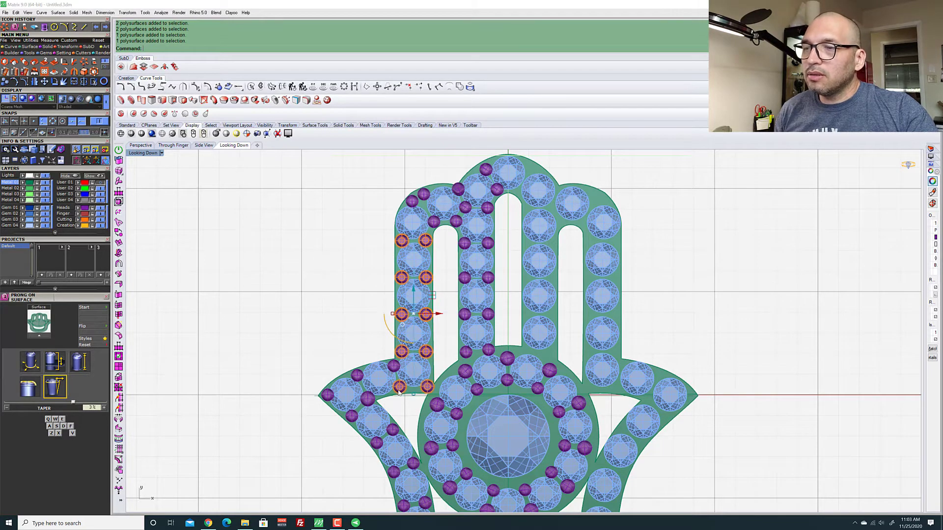
{"action": "scroll", "coordinate": [390, 294], "scroll_direction": "down", "scroll_amount": 5}
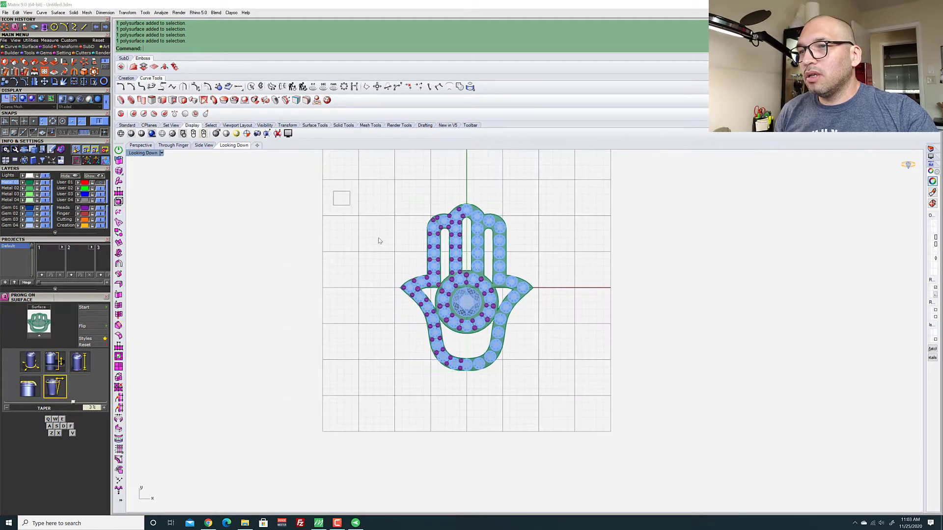
{"action": "left_click_drag", "start_coordinate": [378, 241], "coordinate": [473, 411]}
{"action": "scroll", "coordinate": [447, 290], "scroll_direction": "up", "scroll_amount": 3}
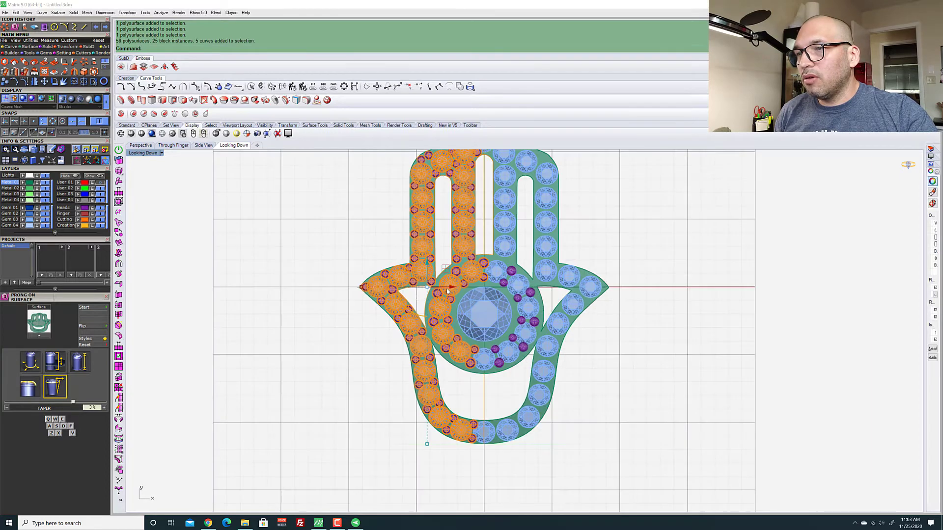
{"action": "scroll", "coordinate": [447, 291], "scroll_direction": "up", "scroll_amount": 5}
{"action": "scroll", "coordinate": [425, 300], "scroll_direction": "down", "scroll_amount": 5}
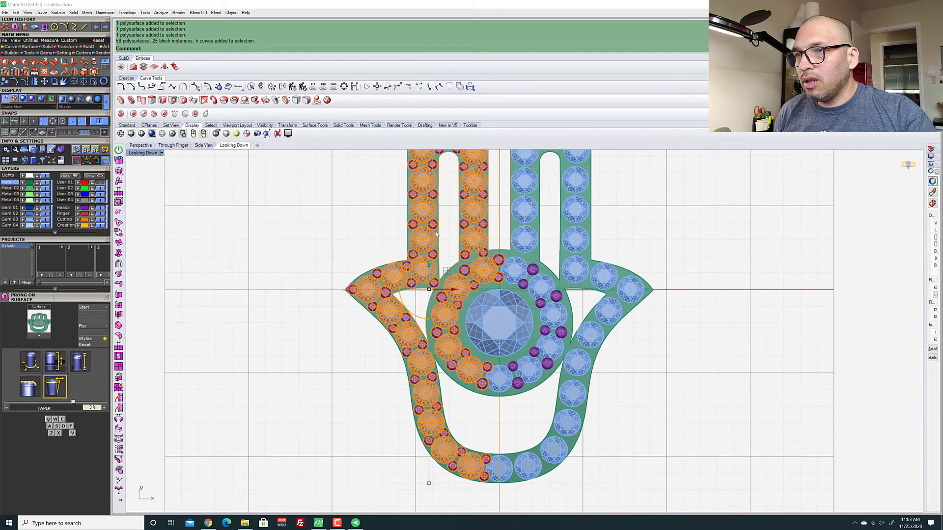
{"action": "scroll", "coordinate": [455, 225], "scroll_direction": "down", "scroll_amount": 3}
{"action": "left_click", "coordinate": [580, 324]}
{"action": "scroll", "coordinate": [435, 216], "scroll_direction": "up", "scroll_amount": 3}
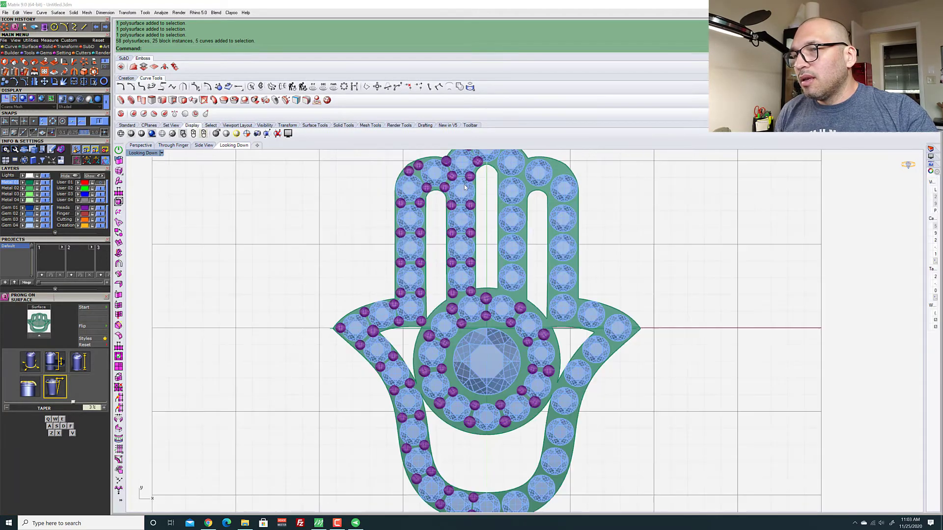
{"action": "scroll", "coordinate": [434, 222], "scroll_direction": "down", "scroll_amount": 3}
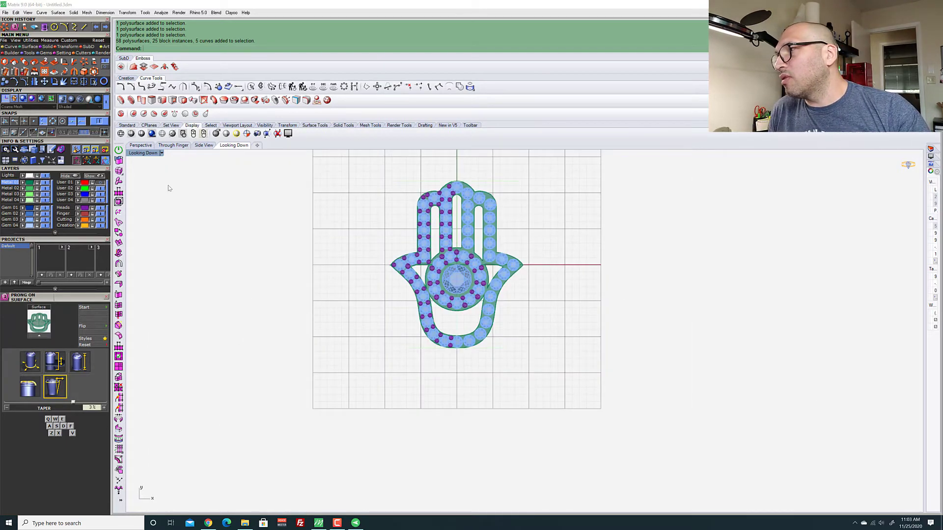
Select all prongs on the Heads layer, and remove the bottom and right-side halo prongs from the selection
{"action": "left_click", "coordinate": [85, 210]}
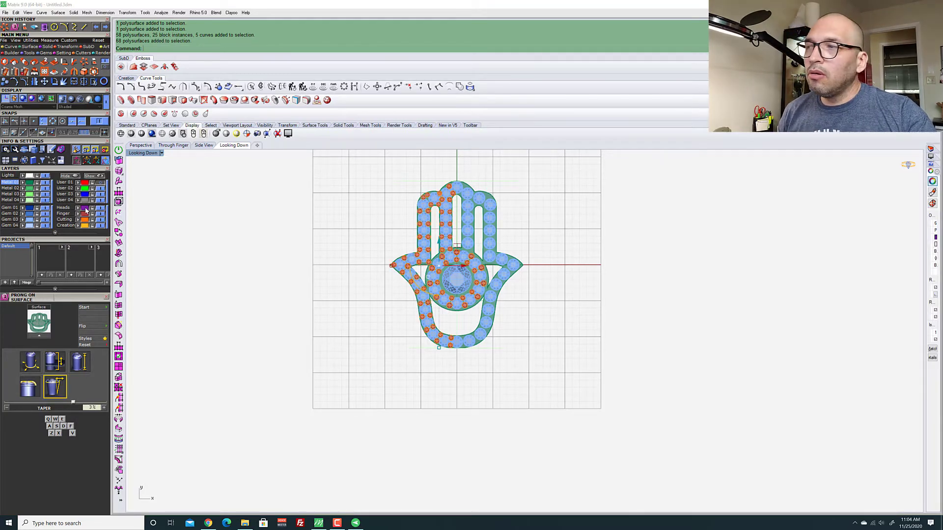
{"action": "scroll", "coordinate": [448, 300], "scroll_direction": "up", "scroll_amount": 5}
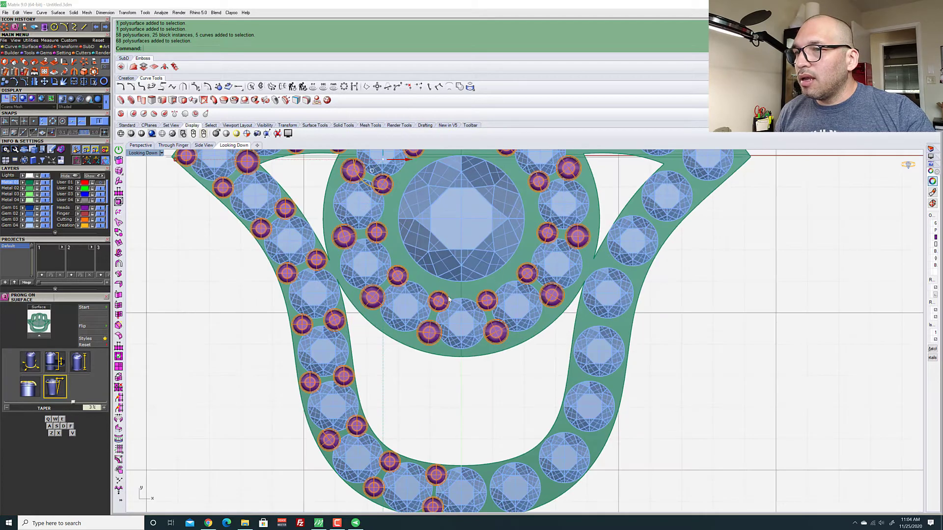
{"action": "scroll", "coordinate": [438, 301], "scroll_direction": "down", "scroll_amount": 3}
{"action": "scroll", "coordinate": [433, 317], "scroll_direction": "up", "scroll_amount": 5}
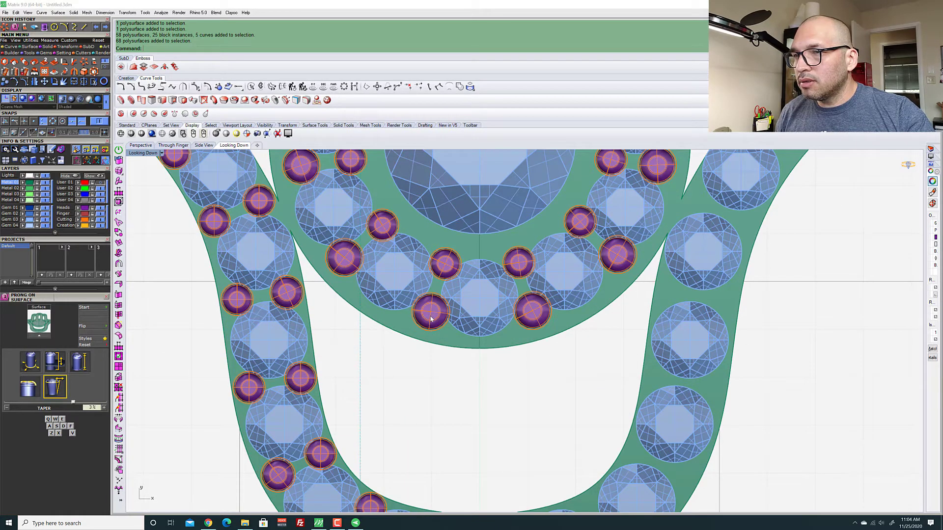
{"action": "left_click", "coordinate": [430, 319], "text": "ctrl"}
{"action": "scroll", "coordinate": [430, 320], "scroll_direction": "down", "scroll_amount": 8}
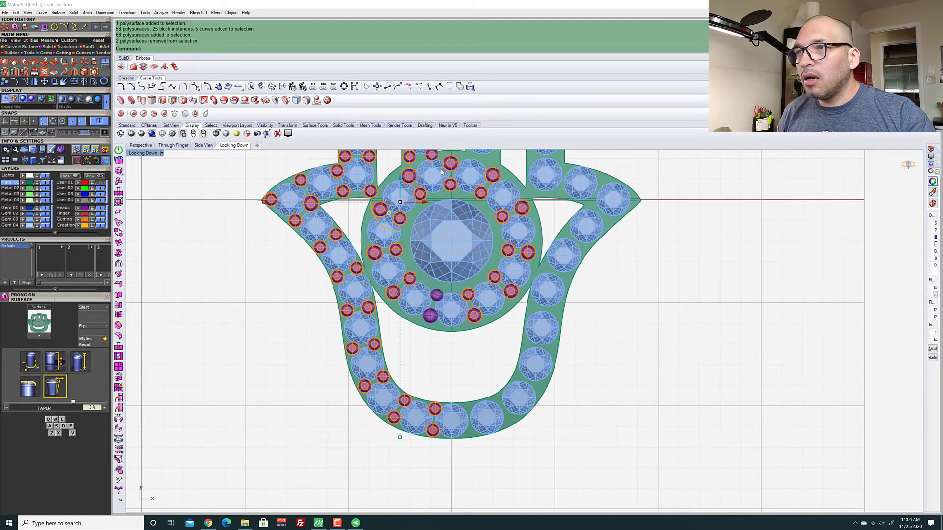
{"action": "scroll", "coordinate": [452, 206], "scroll_direction": "up", "scroll_amount": 3}
{"action": "scroll", "coordinate": [450, 203], "scroll_direction": "down", "scroll_amount": 5}
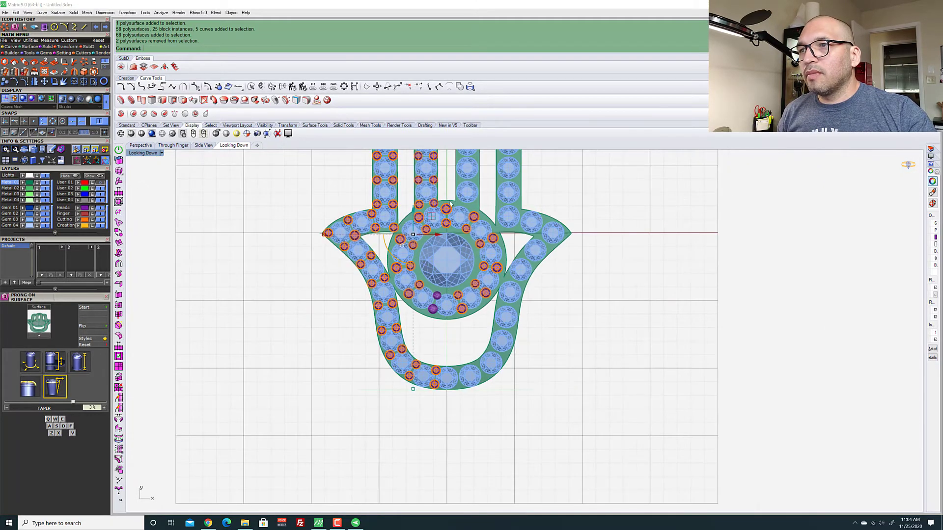
{"action": "scroll", "coordinate": [451, 203], "scroll_direction": "up", "scroll_amount": 3}
{"action": "left_click_drag", "start_coordinate": [435, 195], "coordinate": [566, 457]}
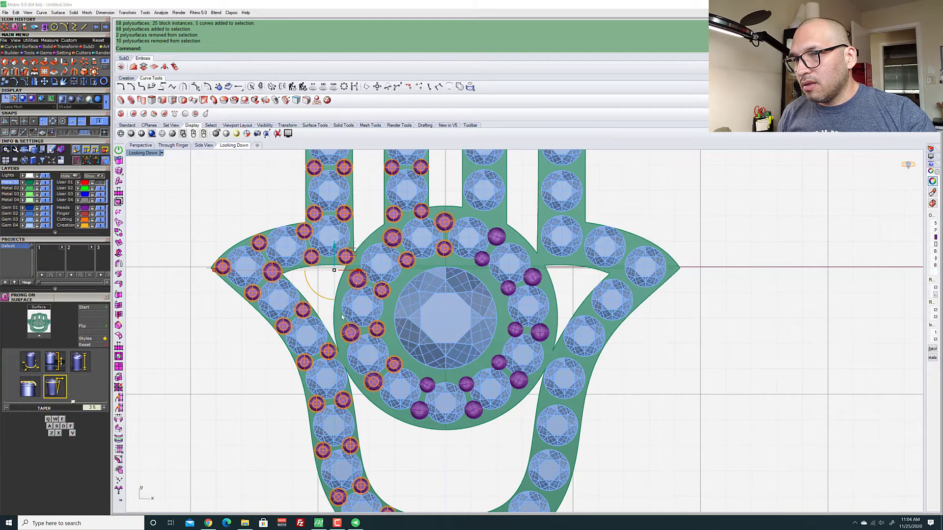
Remove the remaining left-side and top halo prongs from the selection, keeping only the prongs on the hand outline and fingers
{"action": "left_click_drag", "start_coordinate": [340, 311], "coordinate": [389, 358], "text": "ctrl"}
{"action": "left_click_drag", "start_coordinate": [349, 332], "coordinate": [411, 410], "text": "ctrl"}
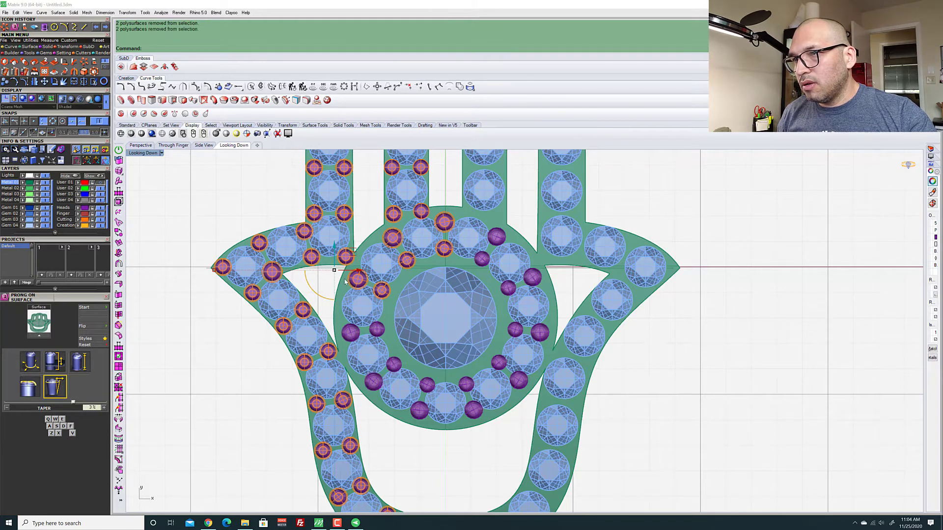
{"action": "left_click_drag", "start_coordinate": [326, 265], "coordinate": [392, 241], "text": "ctrl"}
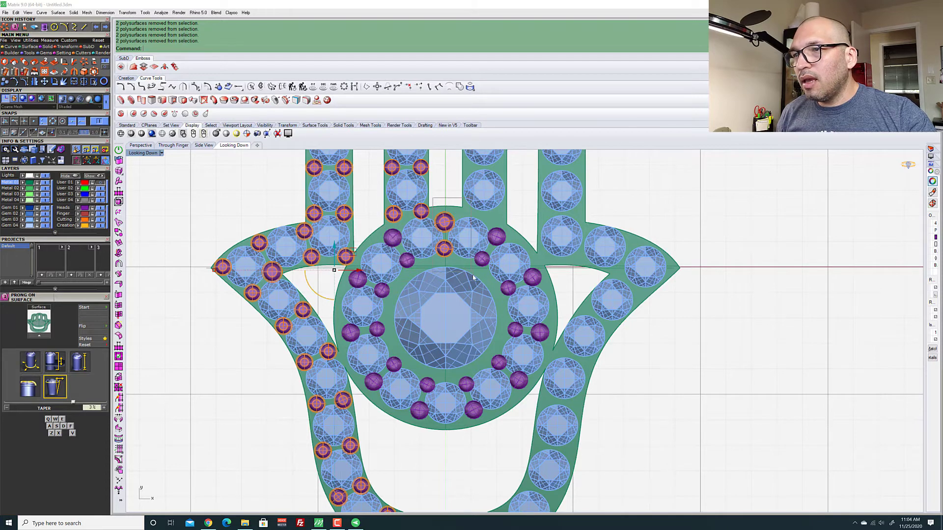
{"action": "scroll", "coordinate": [442, 263], "scroll_direction": "down", "scroll_amount": 3}
{"action": "scroll", "coordinate": [431, 208], "scroll_direction": "up", "scroll_amount": 2}
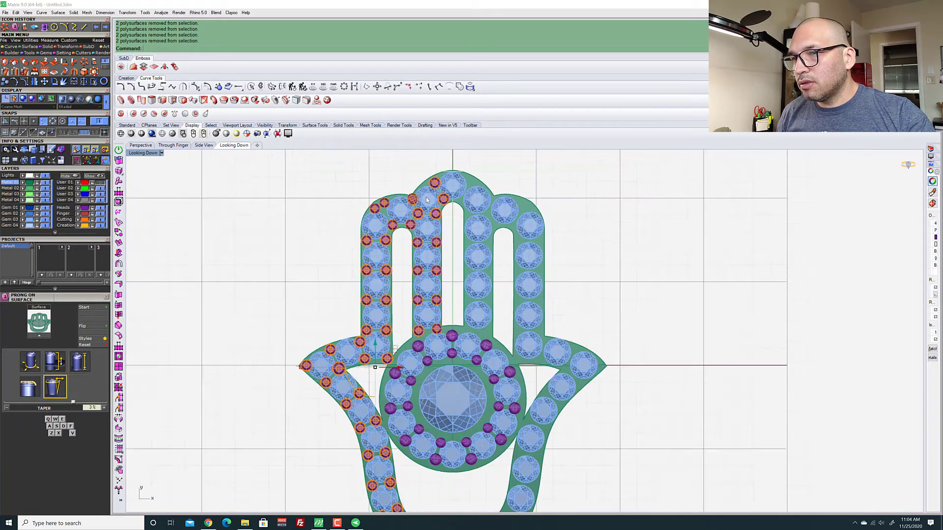
{"action": "scroll", "coordinate": [396, 385], "scroll_direction": "down", "scroll_amount": 3}
{"action": "scroll", "coordinate": [412, 378], "scroll_direction": "up", "scroll_amount": 3}
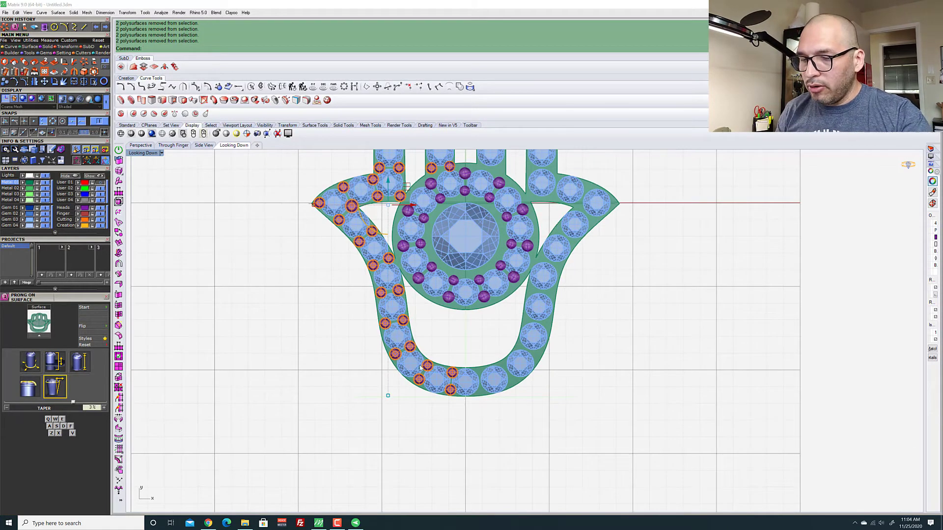
Group the selected prongs of the left half of the hand outline, leaving out the halo prongs, and clear the selection
{"action": "type", "text": "Grou"}
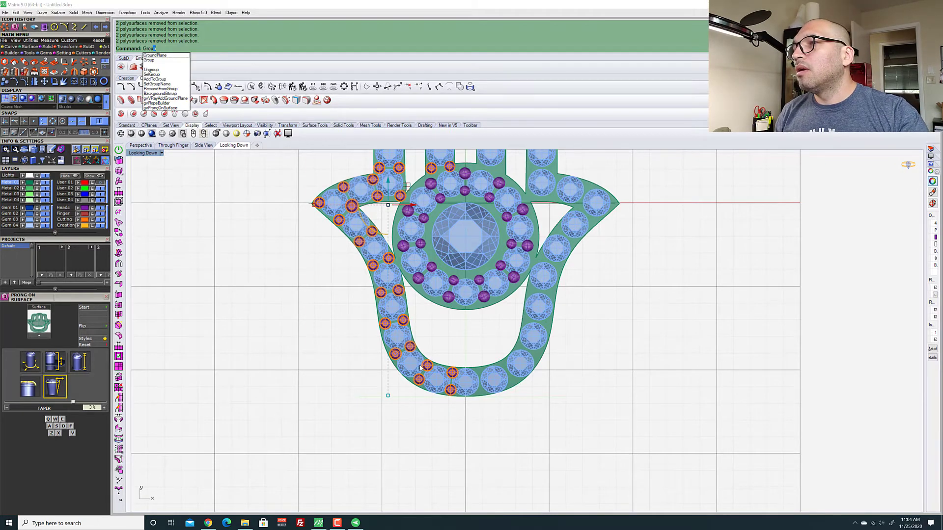
{"action": "key", "text": "Return"}
{"action": "scroll", "coordinate": [390, 407], "scroll_direction": "down", "scroll_amount": 6}
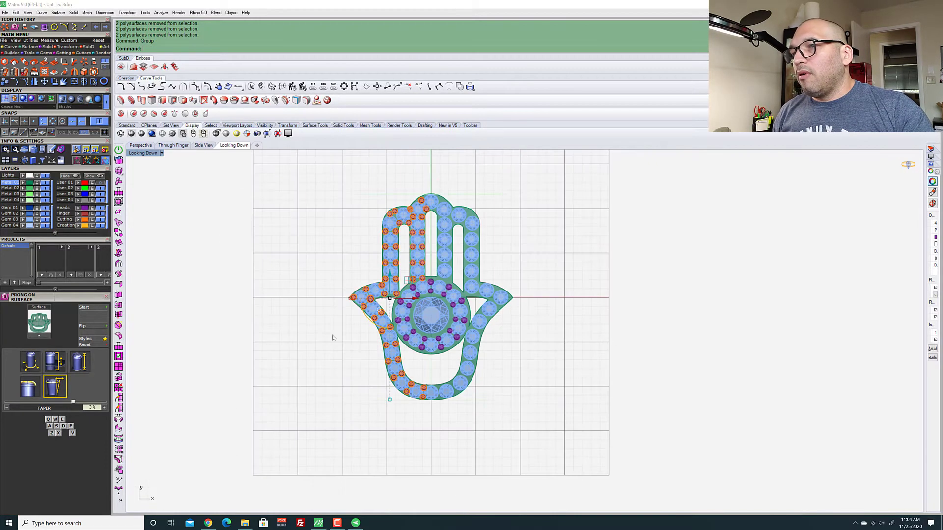
{"action": "left_click", "coordinate": [332, 337]}
Mirror the grouped left-half prongs as a copy to the right half, using a vertical mirror plane starting at the origin (0)
{"action": "scroll", "coordinate": [400, 236], "scroll_direction": "up", "scroll_amount": 8}
{"action": "left_click", "coordinate": [395, 205]}
{"action": "scroll", "coordinate": [394, 204], "scroll_direction": "down", "scroll_amount": 4}
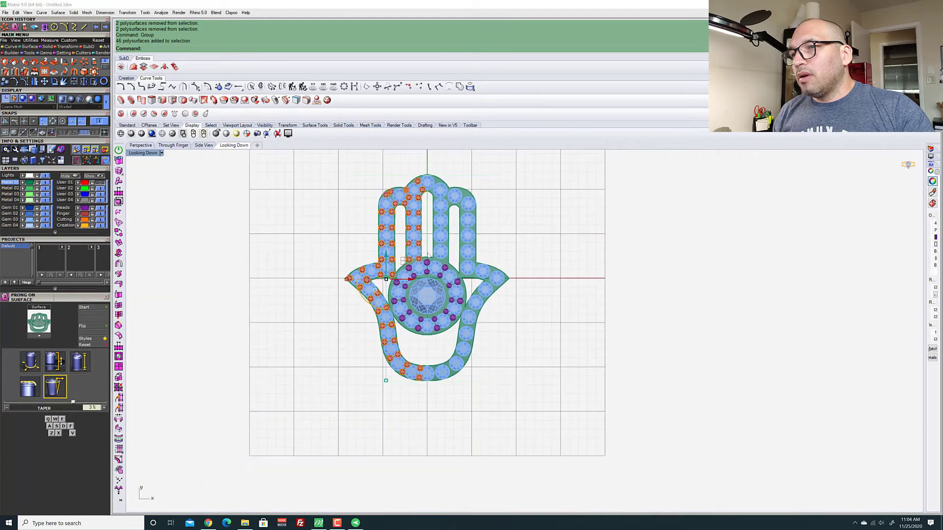
{"action": "scroll", "coordinate": [383, 381], "scroll_direction": "up", "scroll_amount": 5}
{"action": "scroll", "coordinate": [426, 276], "scroll_direction": "down", "scroll_amount": 3}
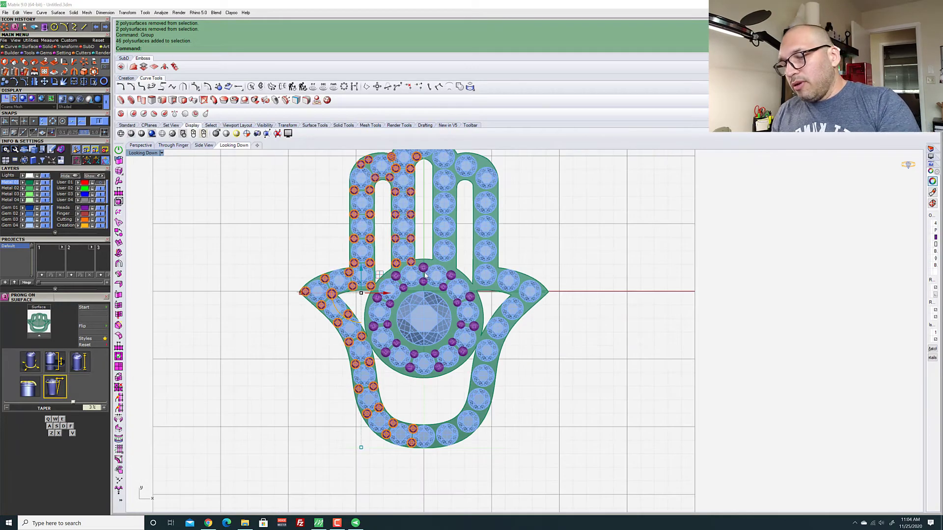
{"action": "type", "text": "Mirror"}
{"action": "key", "text": "Return"}
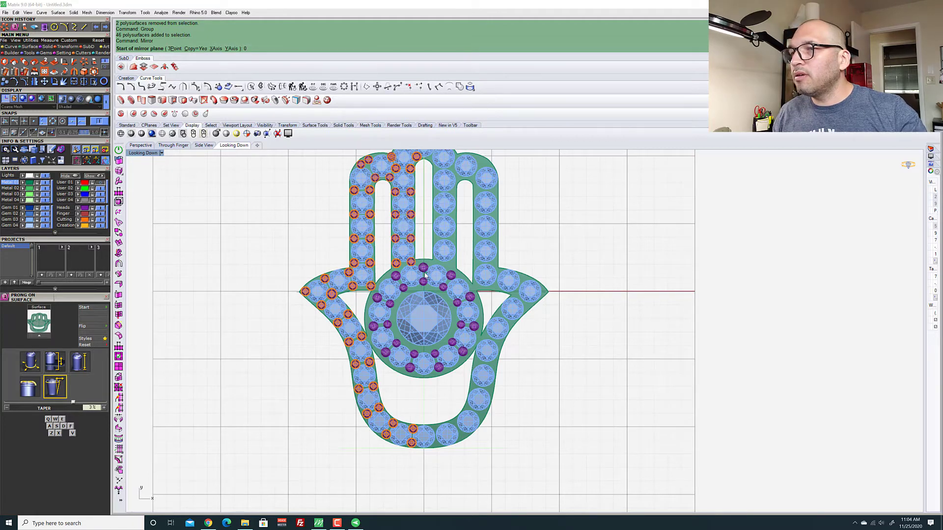
{"action": "key", "text": "Return"}
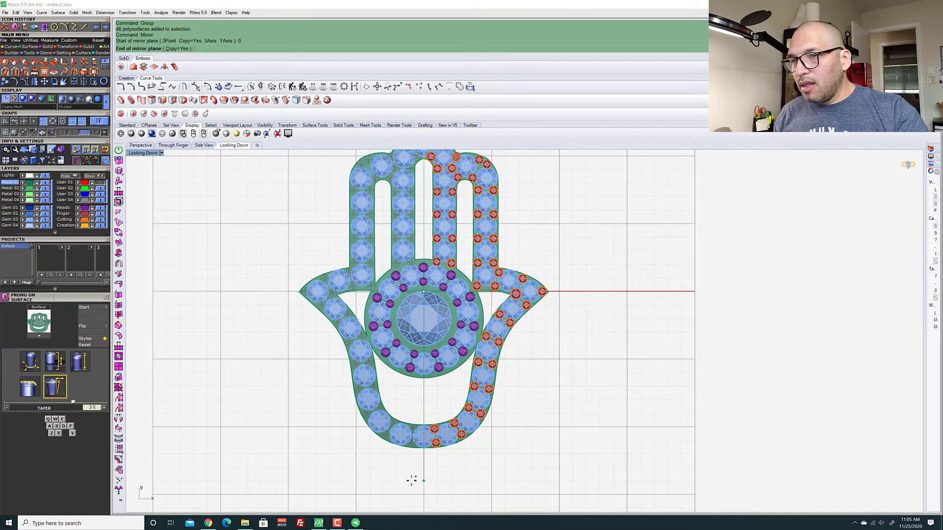
{"action": "left_click", "coordinate": [416, 476]}
{"action": "left_click", "coordinate": [545, 416]}
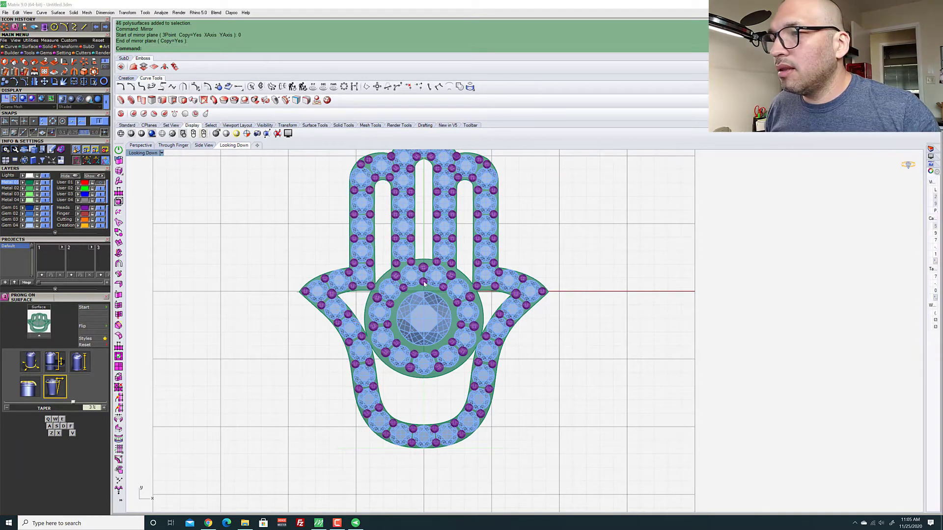
{"action": "scroll", "coordinate": [431, 231], "scroll_direction": "up", "scroll_amount": 8}
{"action": "scroll", "coordinate": [432, 232], "scroll_direction": "down", "scroll_amount": 6}
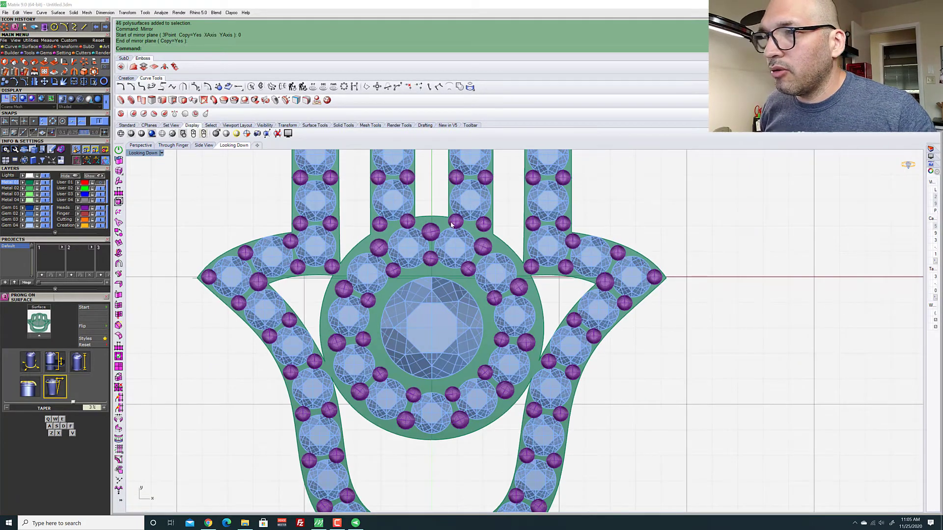
Select the left-half and mirrored right-half outline prongs and join them into one group
{"action": "left_click", "coordinate": [605, 282]}
{"action": "left_click", "coordinate": [257, 282], "text": "shift"}
{"action": "scroll", "coordinate": [411, 275], "scroll_direction": "down", "scroll_amount": 3}
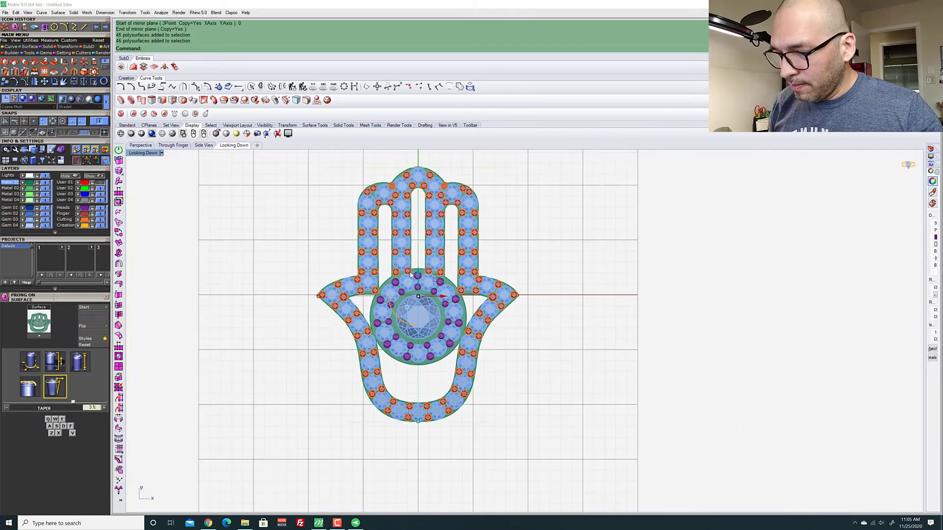
{"action": "type", "text": "Grou"}
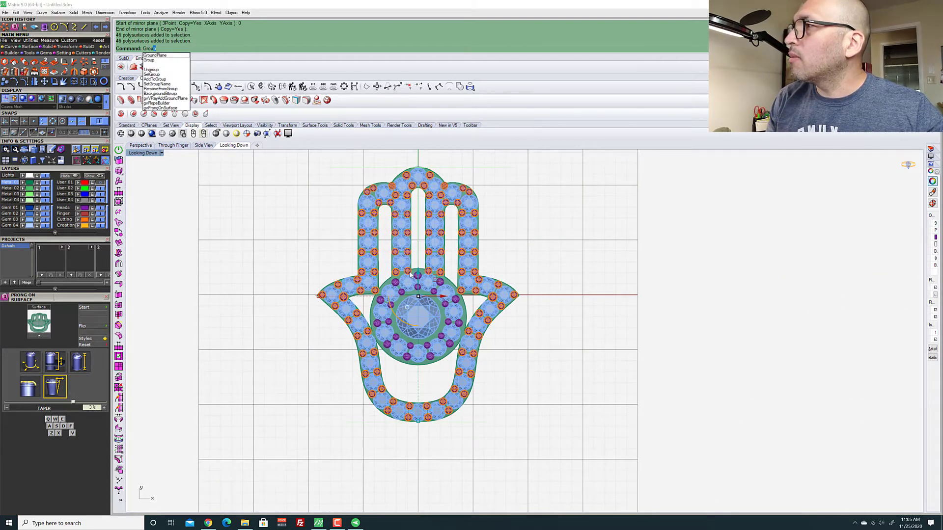
{"action": "key", "text": "Return"}
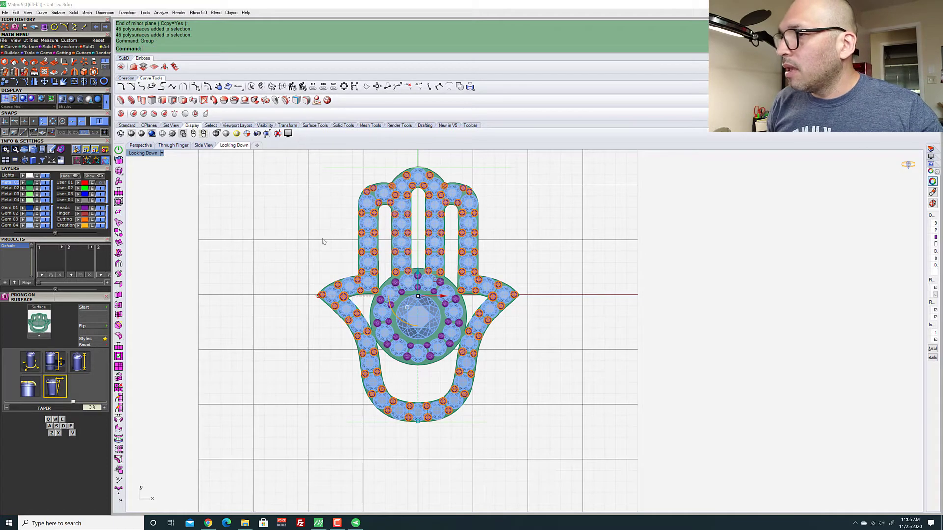
Select all prongs on the Heads layer, remove the outline prongs from the selection, and group the remaining halo prongs
{"action": "scroll", "coordinate": [428, 345], "scroll_direction": "up", "scroll_amount": 3}
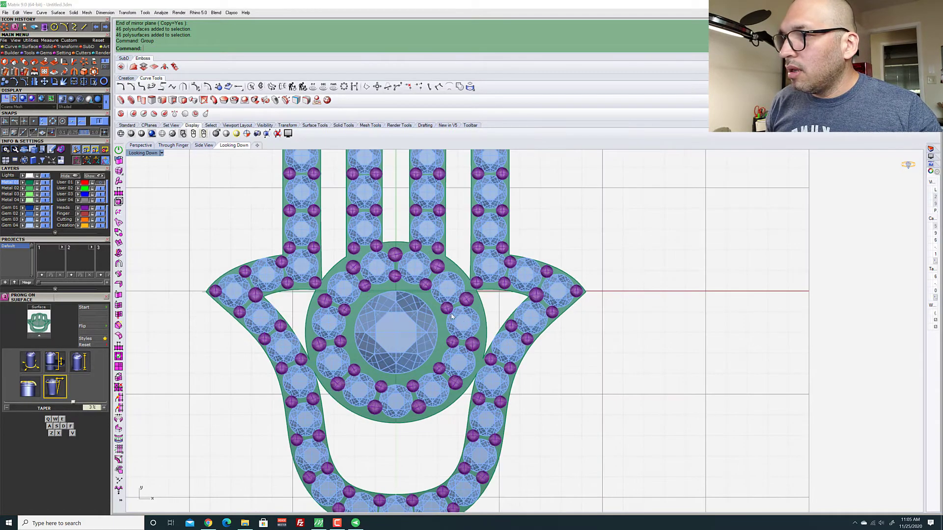
{"action": "left_click", "coordinate": [343, 286]}
{"action": "left_click", "coordinate": [376, 268]}
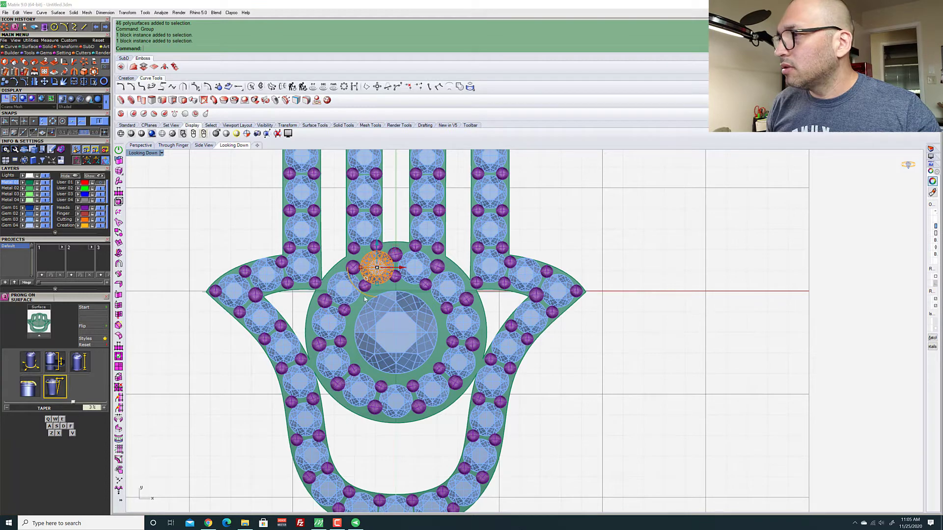
{"action": "left_click", "coordinate": [200, 220]}
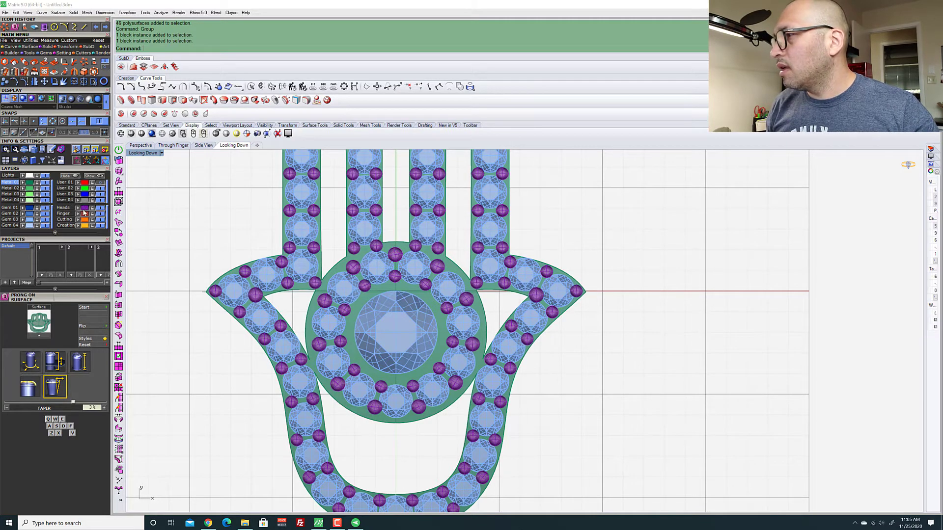
{"action": "left_click", "coordinate": [84, 210]}
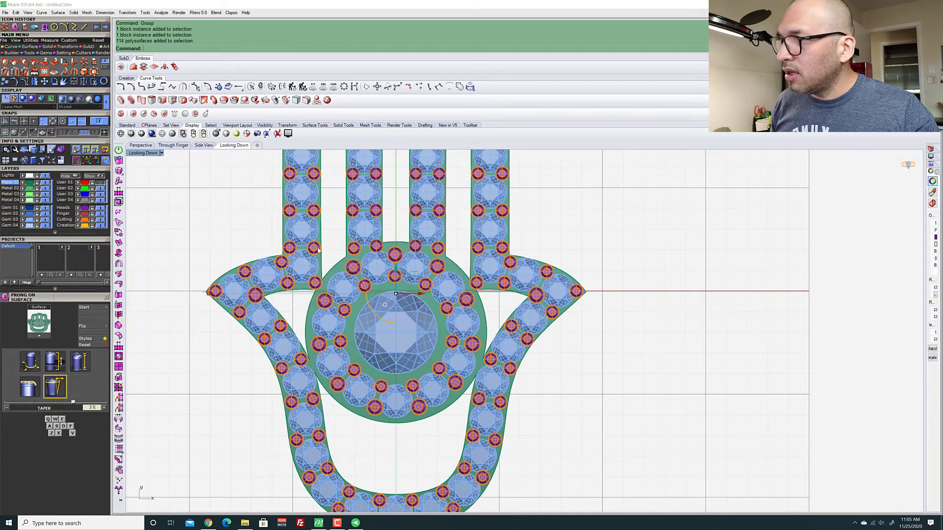
{"action": "left_click", "coordinate": [317, 249], "text": "ctrl"}
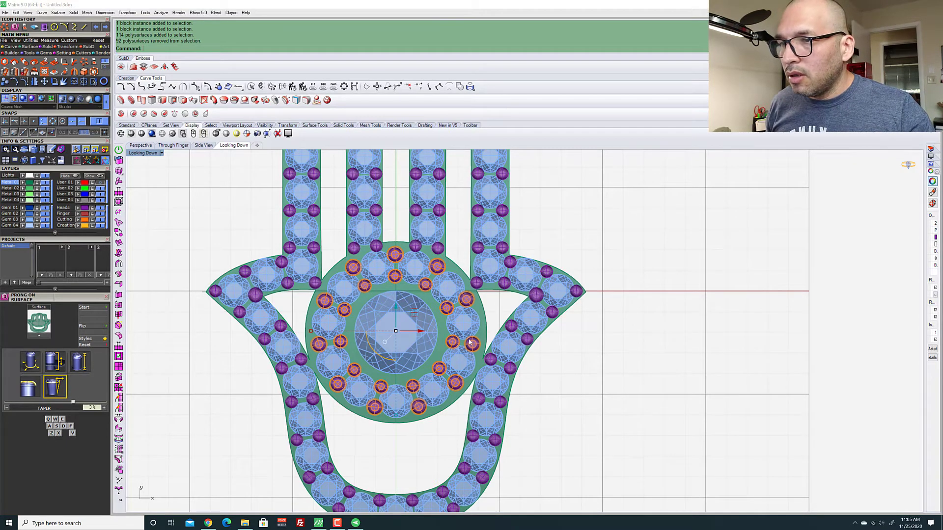
{"action": "type", "text": "Group"}
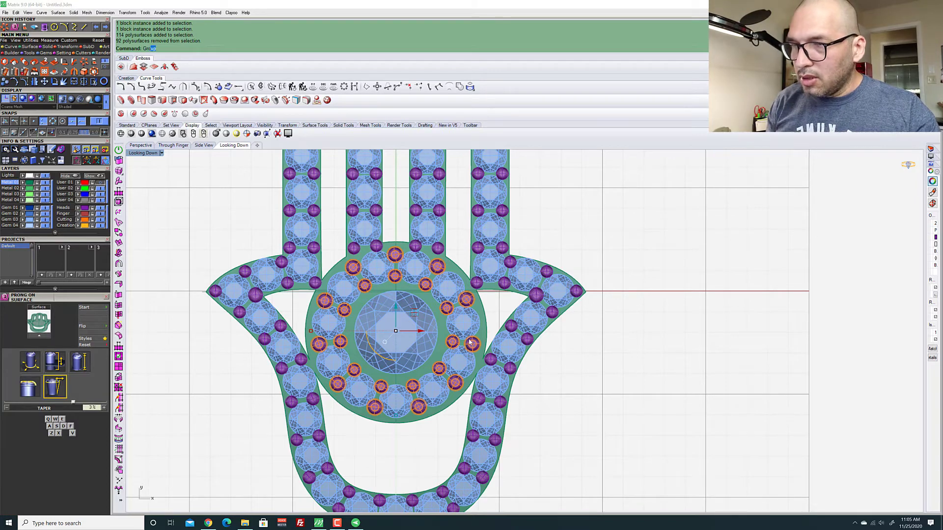
{"action": "key", "text": "Return"}
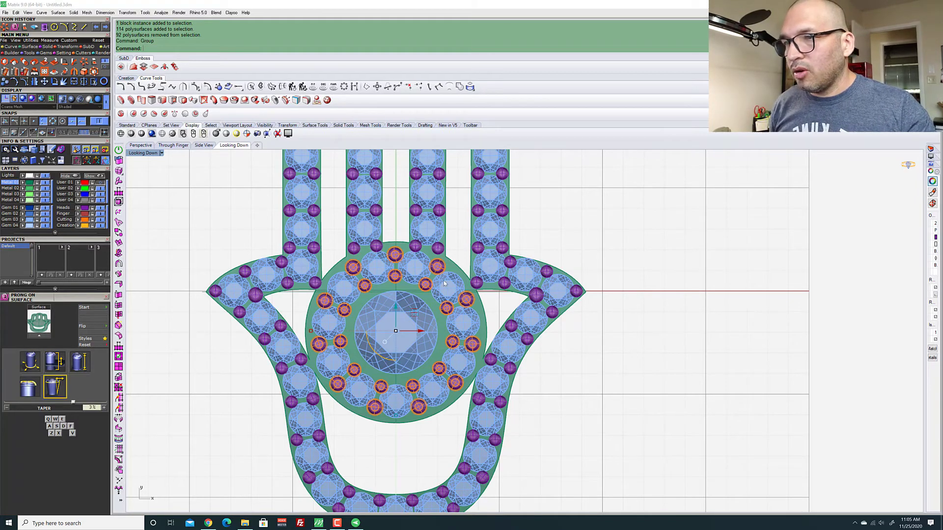
Add the outline prongs to the selected halo prongs, group them all together, and clear the selection
{"action": "left_click", "coordinate": [476, 284], "text": "shift"}
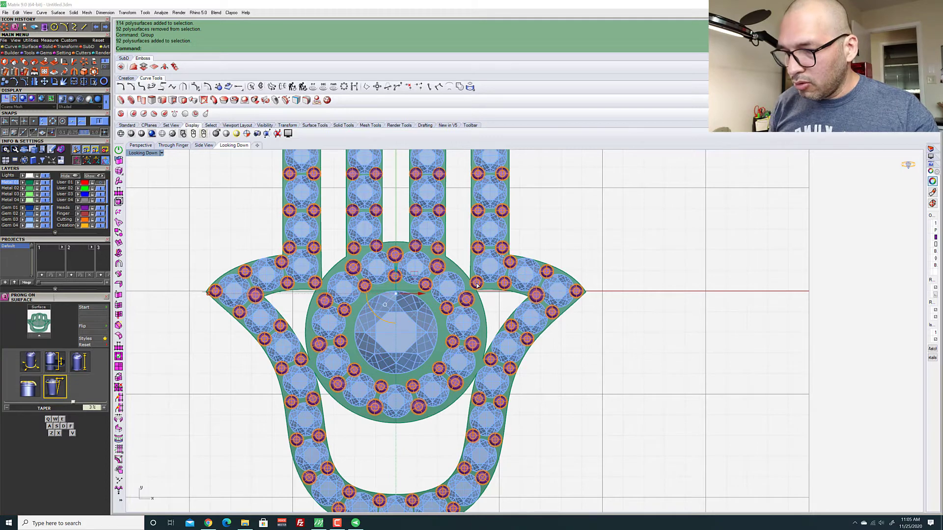
{"action": "key", "text": "Return"}
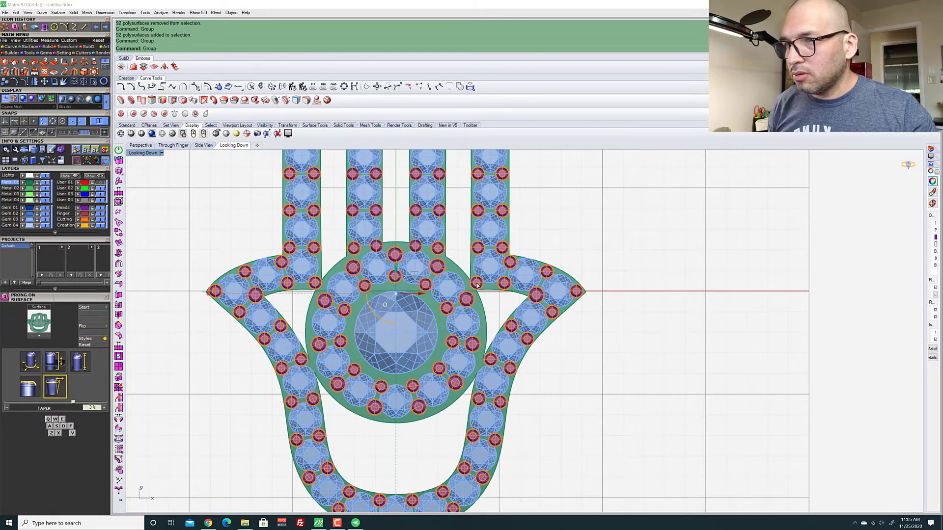
{"action": "left_click", "coordinate": [654, 352]}
{"action": "left_click", "coordinate": [474, 292]}
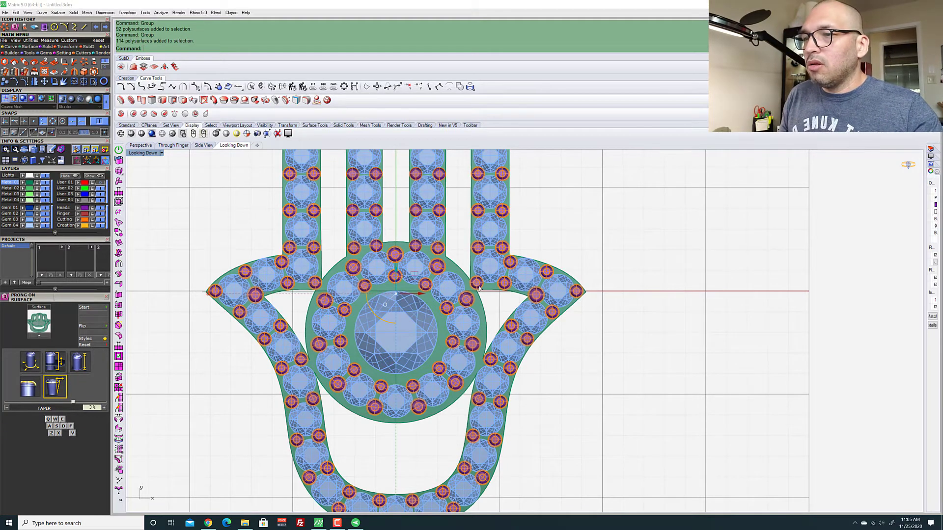
{"action": "scroll", "coordinate": [459, 353], "scroll_direction": "down", "scroll_amount": 3}
{"action": "scroll", "coordinate": [455, 331], "scroll_direction": "up", "scroll_amount": 1}
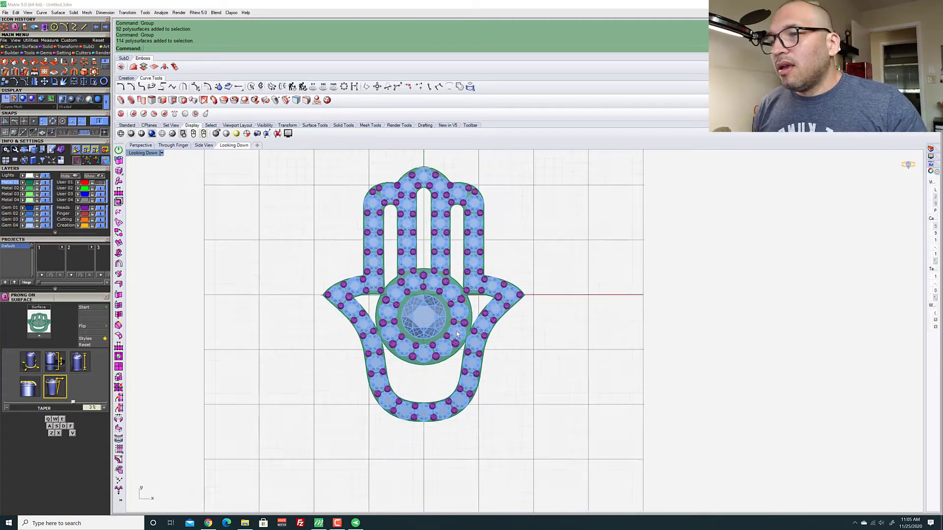
{"action": "key", "text": "Escape"}
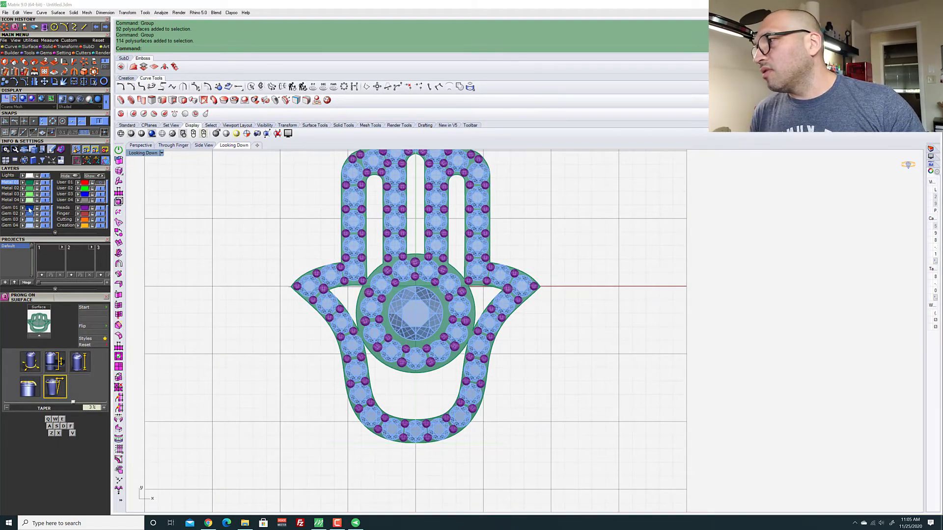
Select all the gems by their layer, combine them into one group, and clear the selection
{"action": "left_click", "coordinate": [30, 223]}
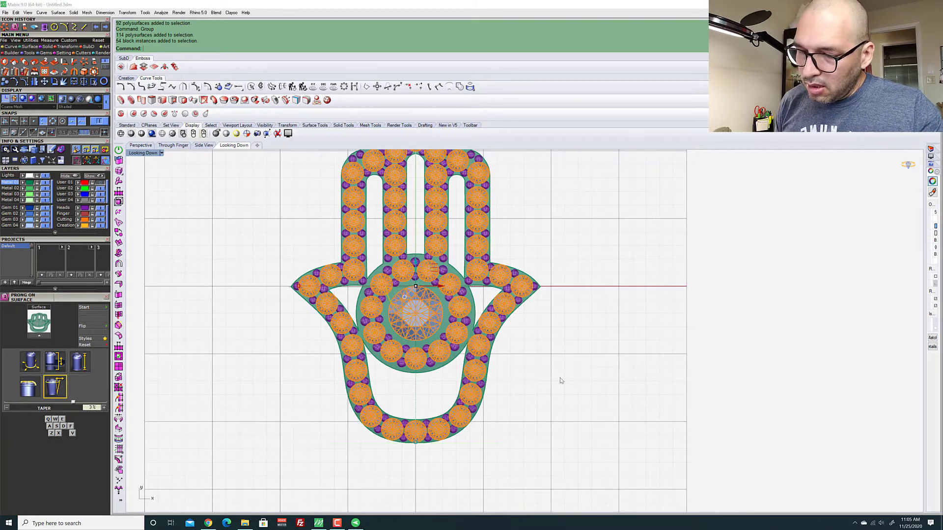
{"action": "type", "text": "Group"}
{"action": "key", "text": "Return"}
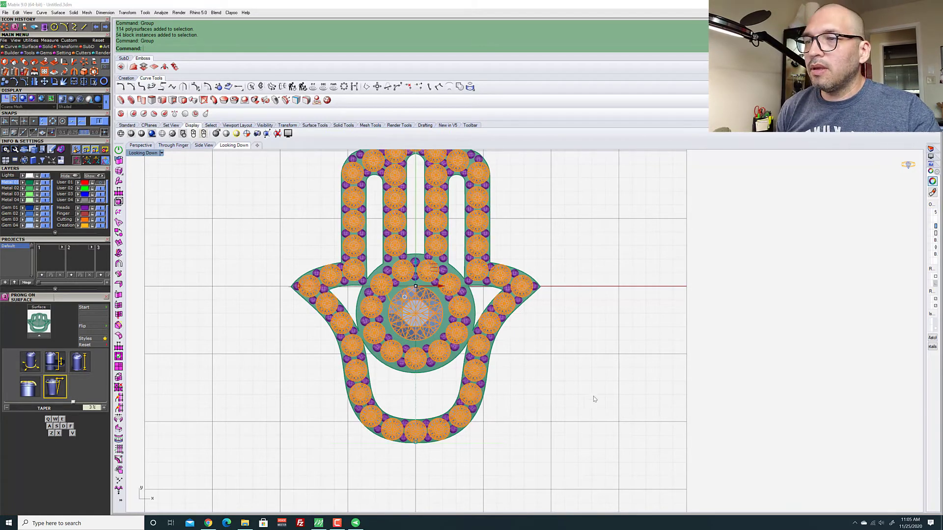
{"action": "left_click", "coordinate": [593, 395]}
Inspect the gem and prong placement from above, below and the sides in the perspective view
{"action": "left_click", "coordinate": [140, 146]}
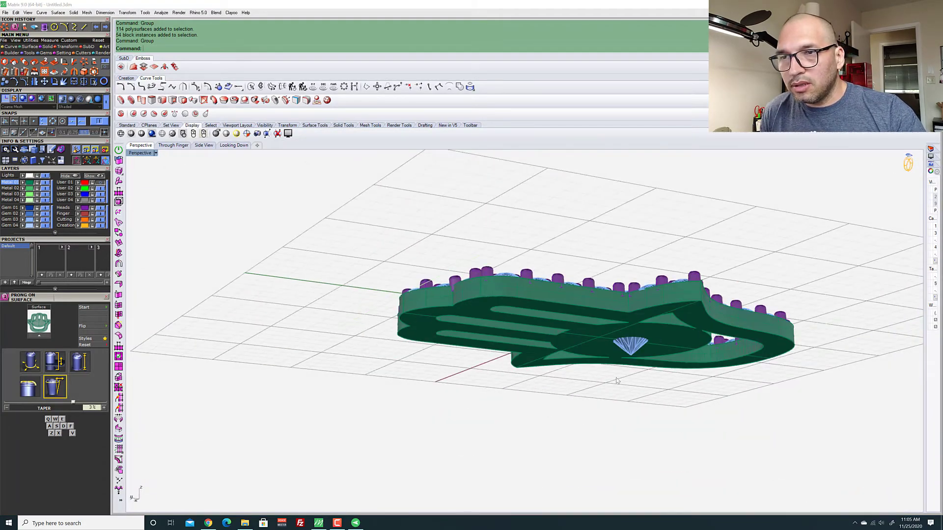
{"action": "right_click_drag", "start_coordinate": [426, 247], "coordinate": [601, 393]}
{"action": "scroll", "coordinate": [600, 393], "scroll_direction": "up", "scroll_amount": 5}
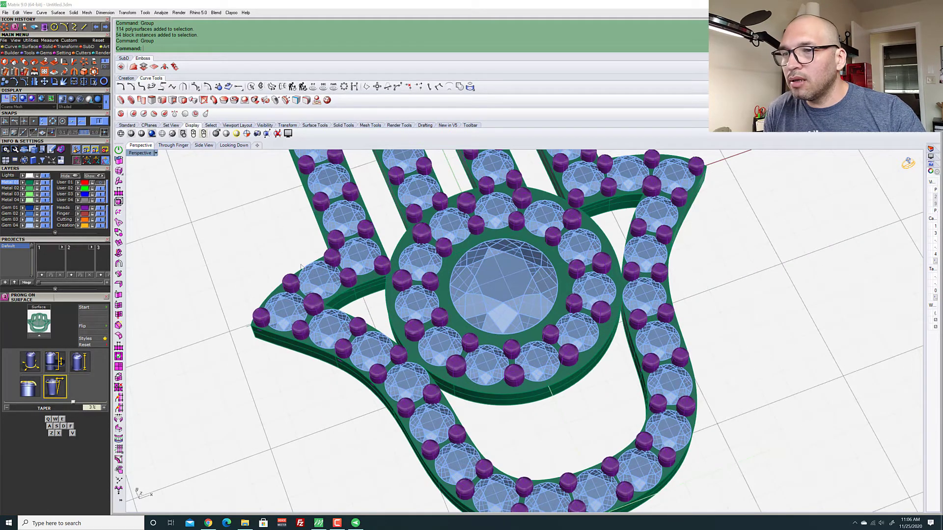
{"action": "right_click_drag", "start_coordinate": [445, 357], "coordinate": [528, 247]}
{"action": "scroll", "coordinate": [527, 248], "scroll_direction": "up", "scroll_amount": 5}
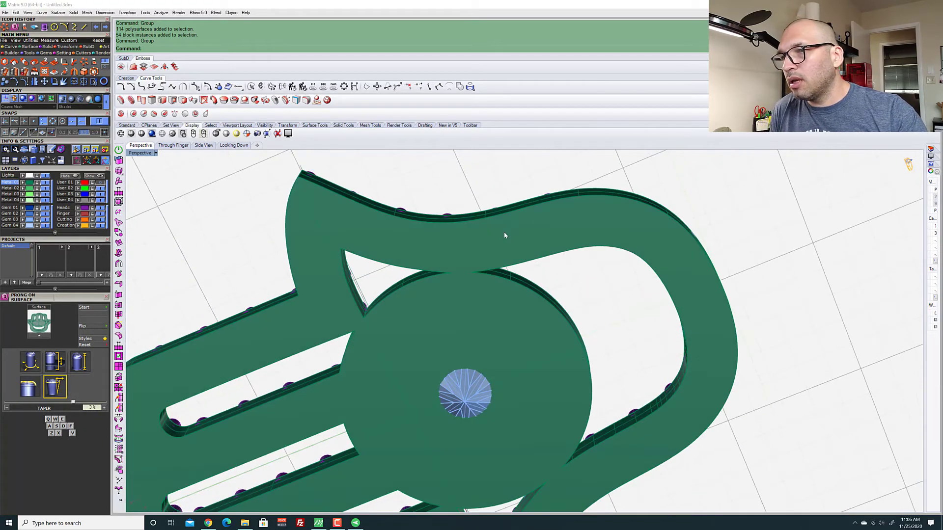
{"action": "right_click_drag", "start_coordinate": [367, 311], "coordinate": [266, 274]}
{"action": "scroll", "coordinate": [443, 430], "scroll_direction": "up", "scroll_amount": 3}
{"action": "scroll", "coordinate": [465, 311], "scroll_direction": "down", "scroll_amount": 9}
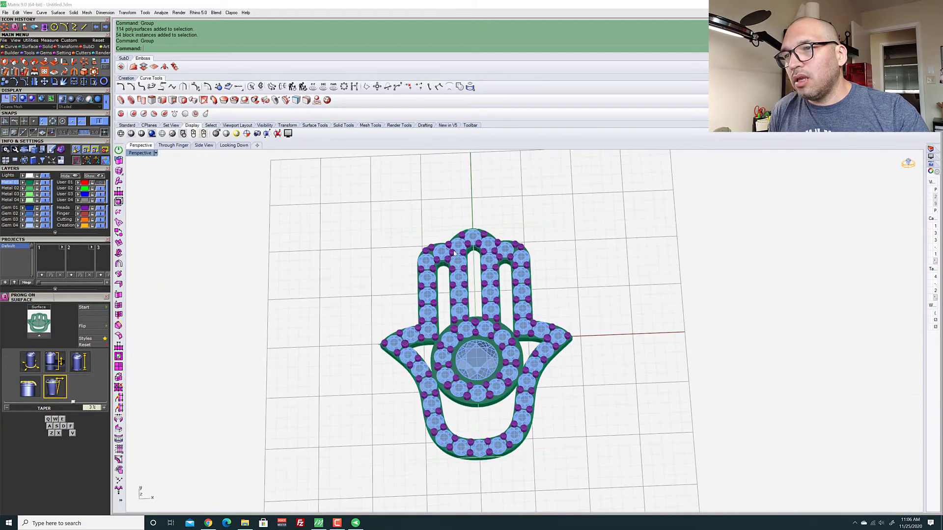
{"action": "left_click", "coordinate": [461, 274]}
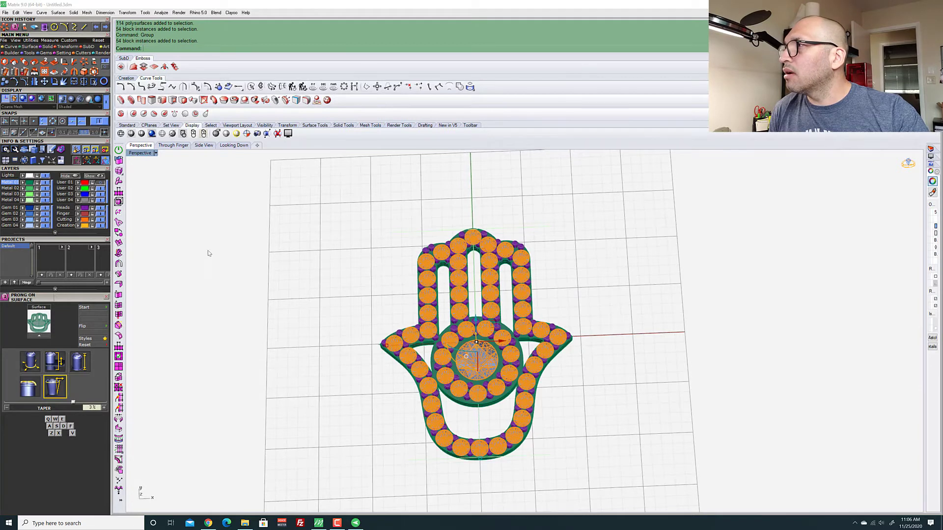
{"action": "left_click", "coordinate": [83, 53]}
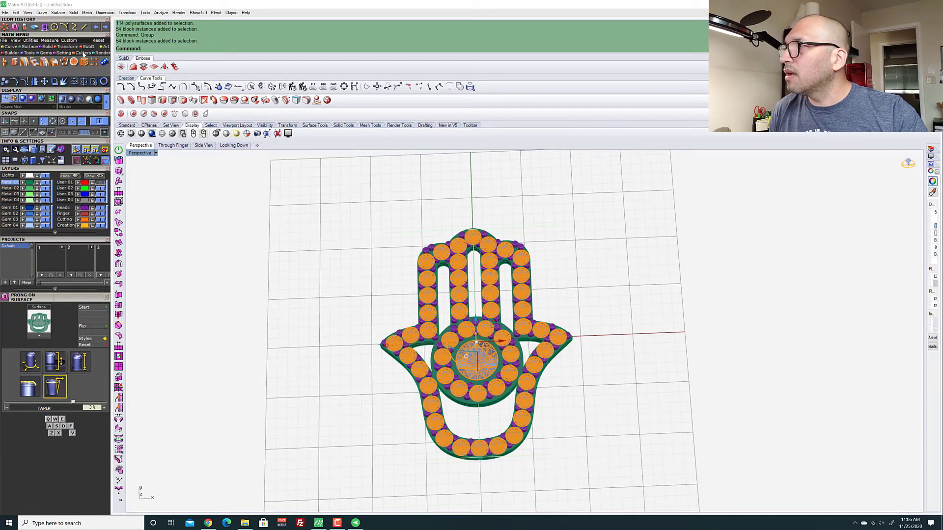
{"action": "left_click", "coordinate": [5, 62]}
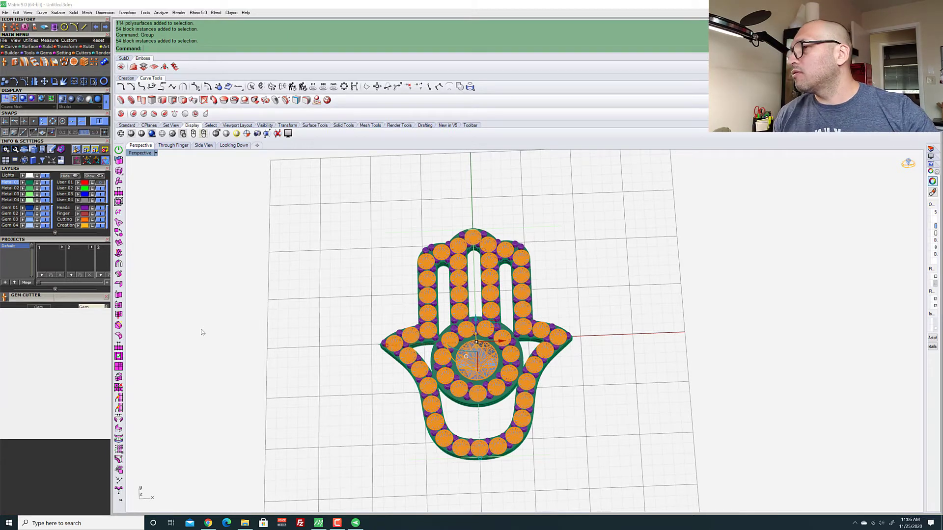
{"action": "left_click", "coordinate": [106, 298]}
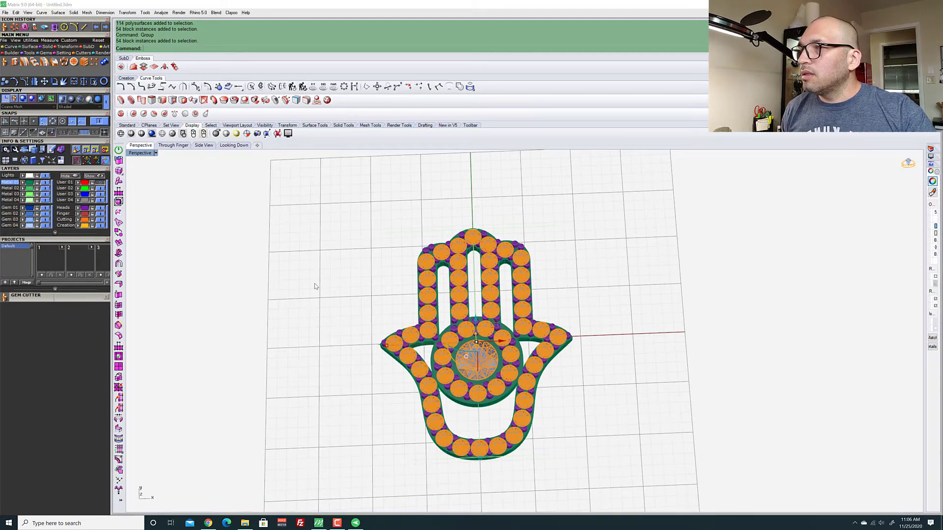
Reselect the gem group, close the empty Gem Cutter builder, and start Gem Cutter again for these gems
{"action": "left_click", "coordinate": [377, 281]}
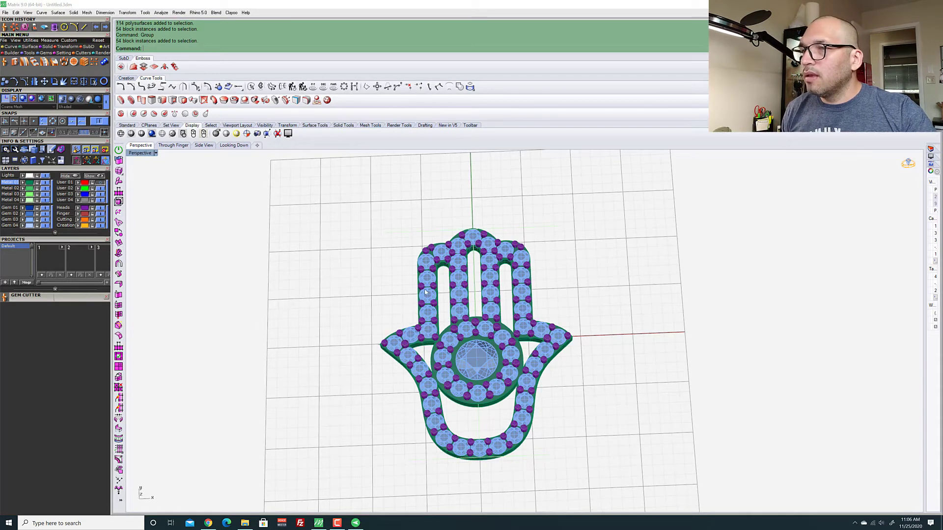
{"action": "left_click", "coordinate": [428, 293]}
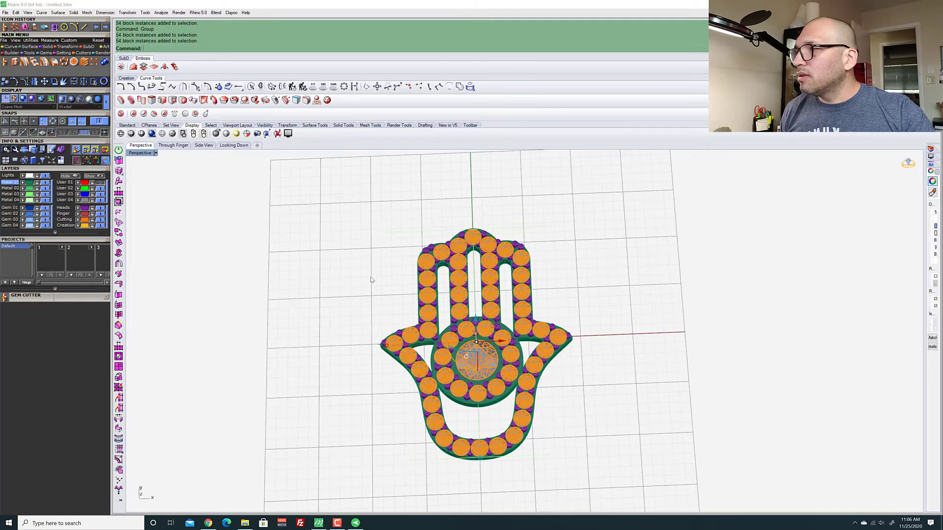
{"action": "left_click", "coordinate": [106, 298]}
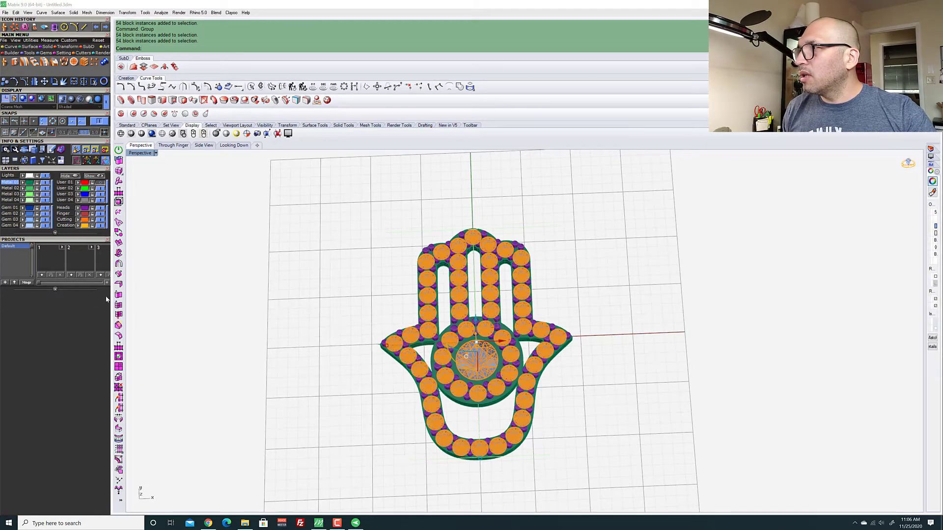
{"action": "left_click", "coordinate": [5, 61]}
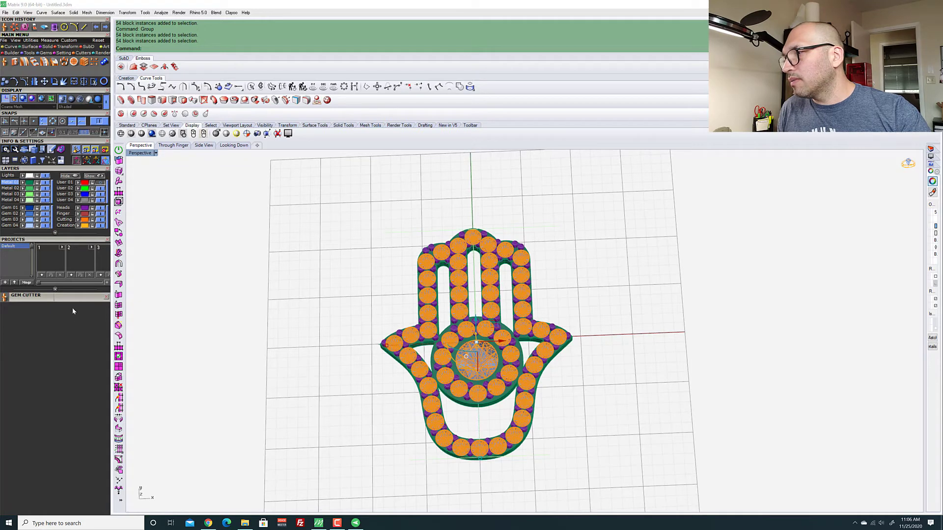
{"action": "left_click", "coordinate": [55, 289]}
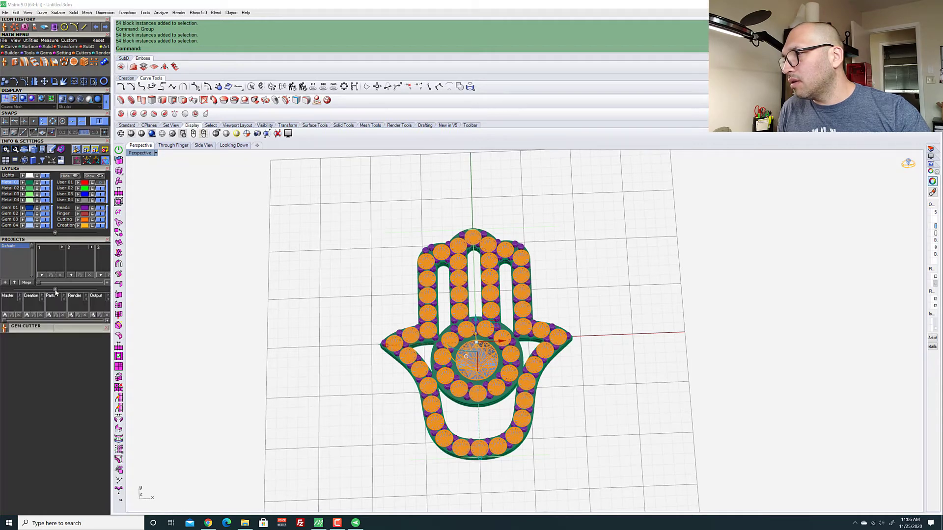
{"action": "left_click", "coordinate": [55, 290]}
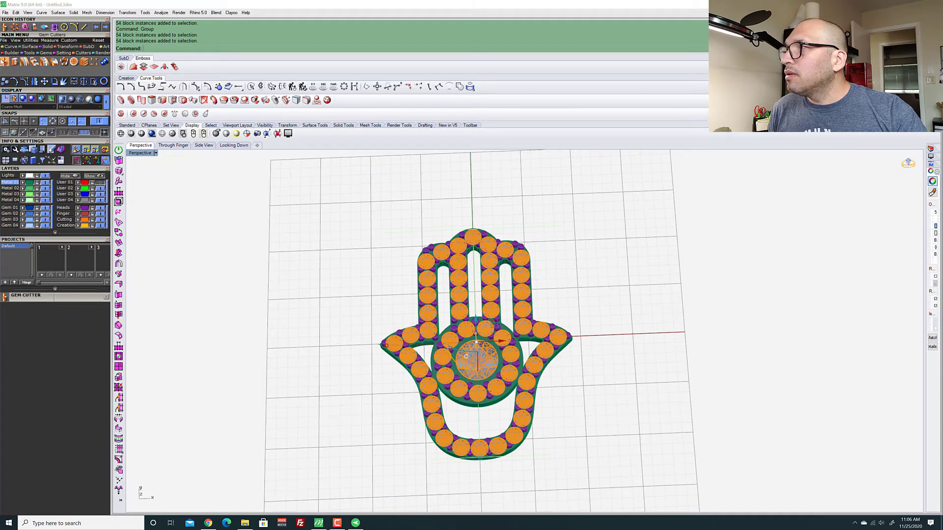
{"action": "left_click", "coordinate": [5, 63]}
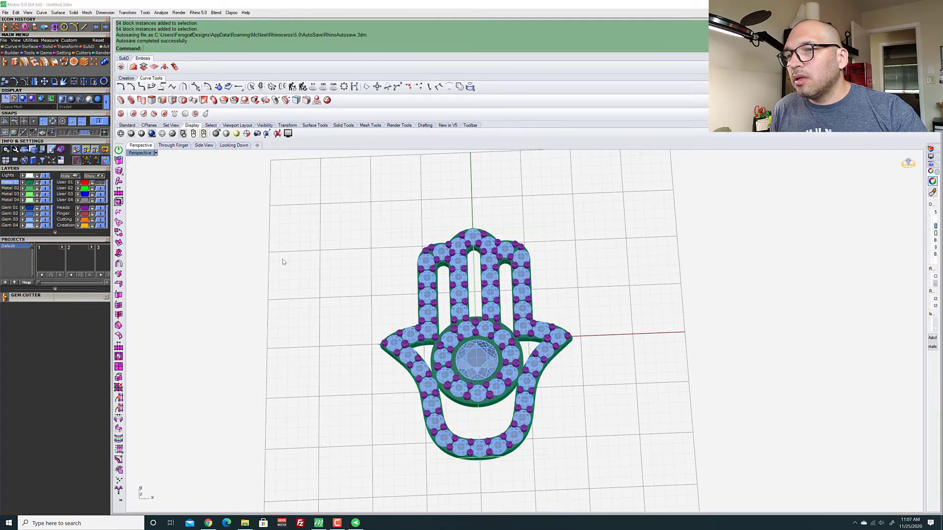
{"action": "scroll", "coordinate": [470, 383], "scroll_direction": "up", "scroll_amount": 5}
{"action": "scroll", "coordinate": [471, 383], "scroll_direction": "down", "scroll_amount": 5}
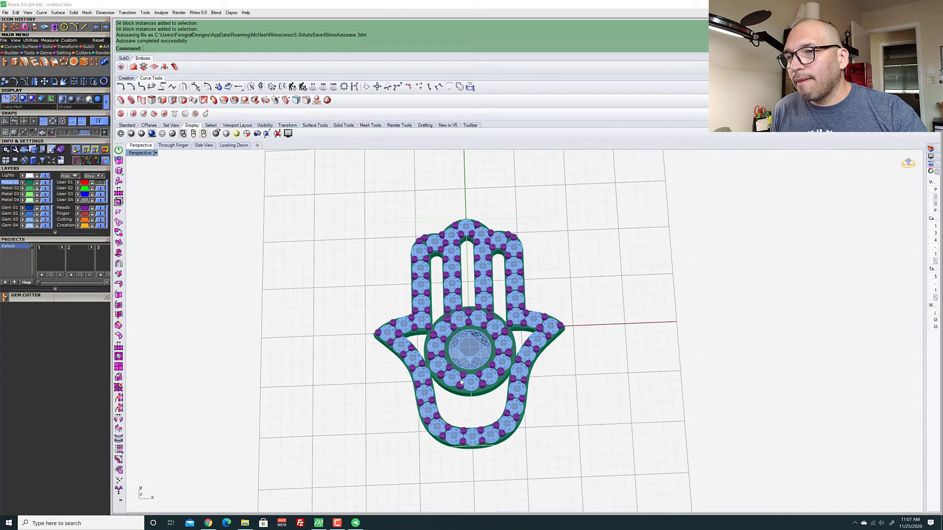
{"action": "scroll", "coordinate": [471, 383], "scroll_direction": "up", "scroll_amount": 5}
{"action": "left_click", "coordinate": [488, 375]}
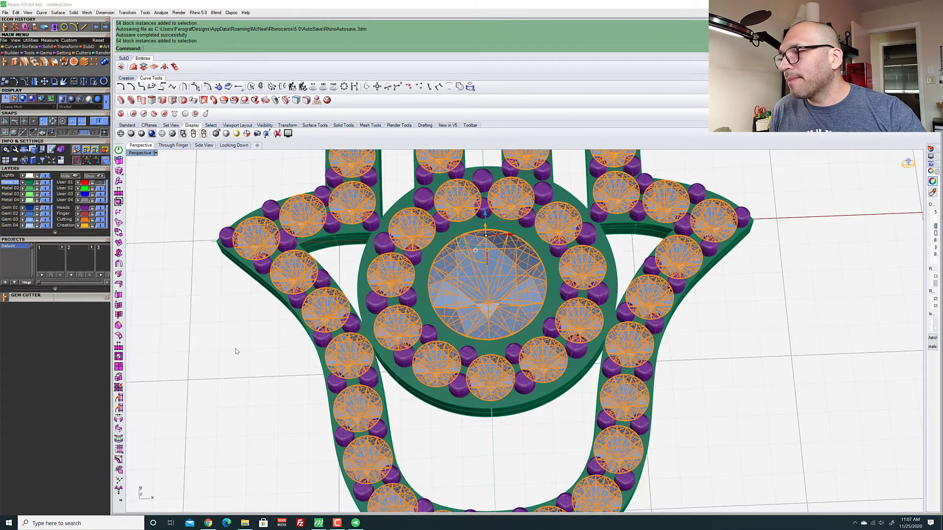
{"action": "left_click", "coordinate": [262, 350]}
{"action": "scroll", "coordinate": [265, 355], "scroll_direction": "down", "scroll_amount": 10}
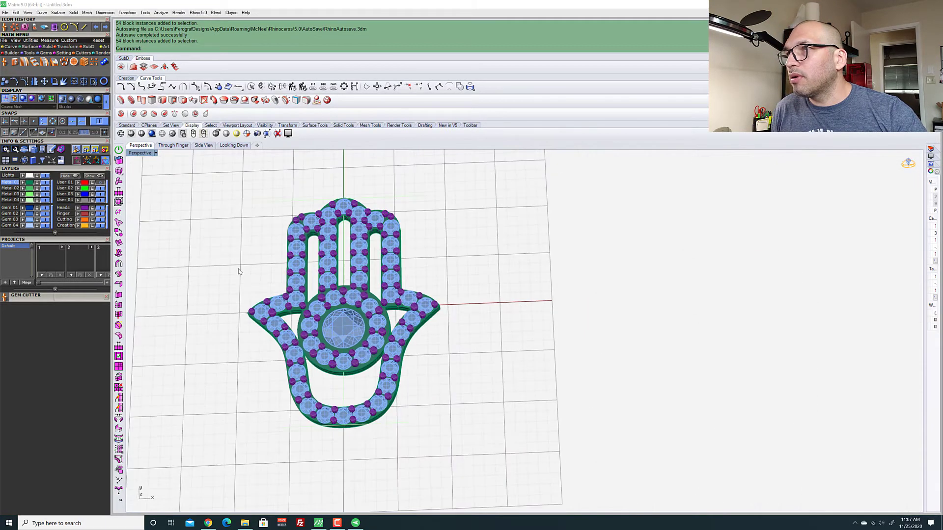
Try to create Channel Bur cutters for the gem group with the Gem Cutter Library
{"action": "scroll", "coordinate": [238, 272], "scroll_direction": "up", "scroll_amount": 5}
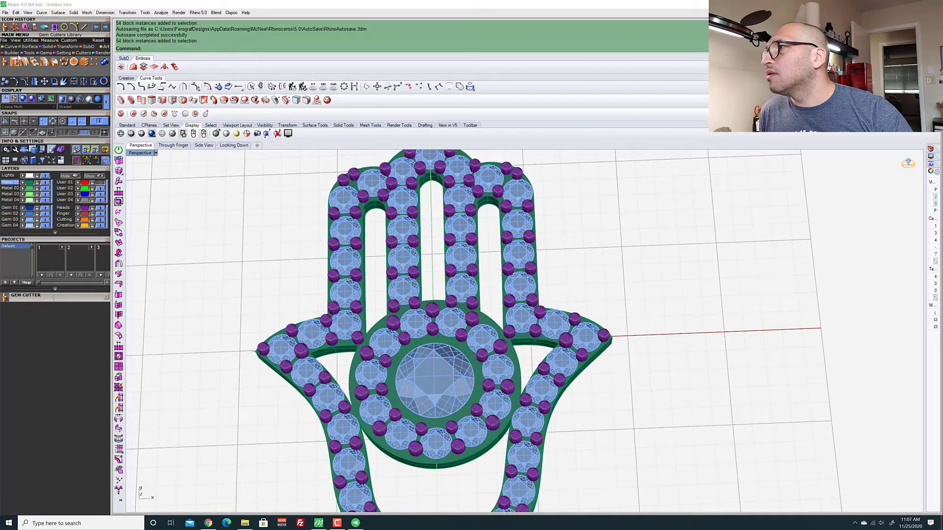
{"action": "left_click", "coordinate": [349, 293]}
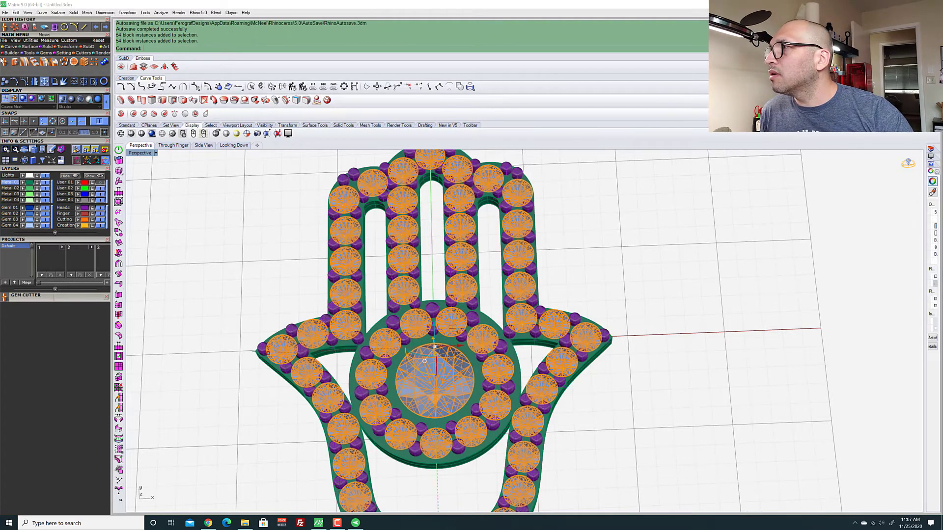
{"action": "left_click", "coordinate": [16, 62]}
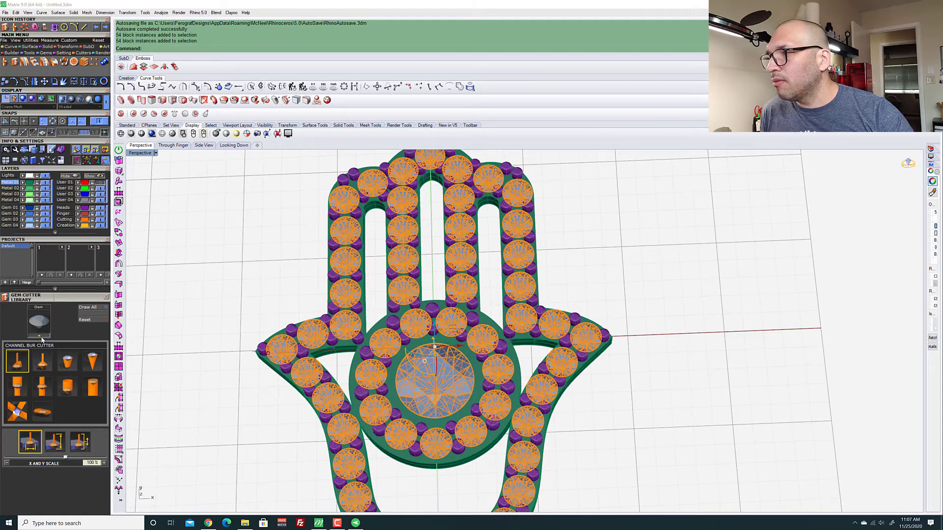
{"action": "left_click", "coordinate": [41, 337]}
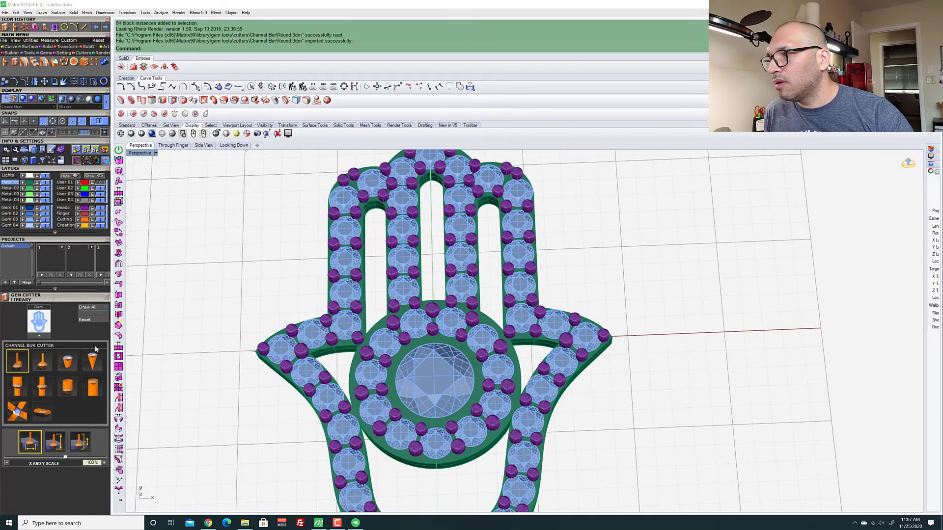
{"action": "scroll", "coordinate": [226, 252], "scroll_direction": "down", "scroll_amount": 4}
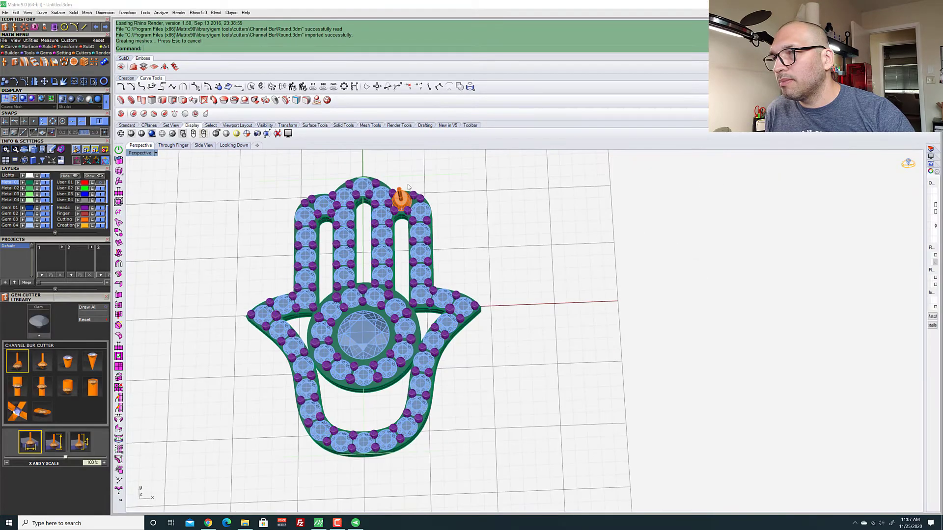
{"action": "scroll", "coordinate": [407, 187], "scroll_direction": "up", "scroll_amount": 5}
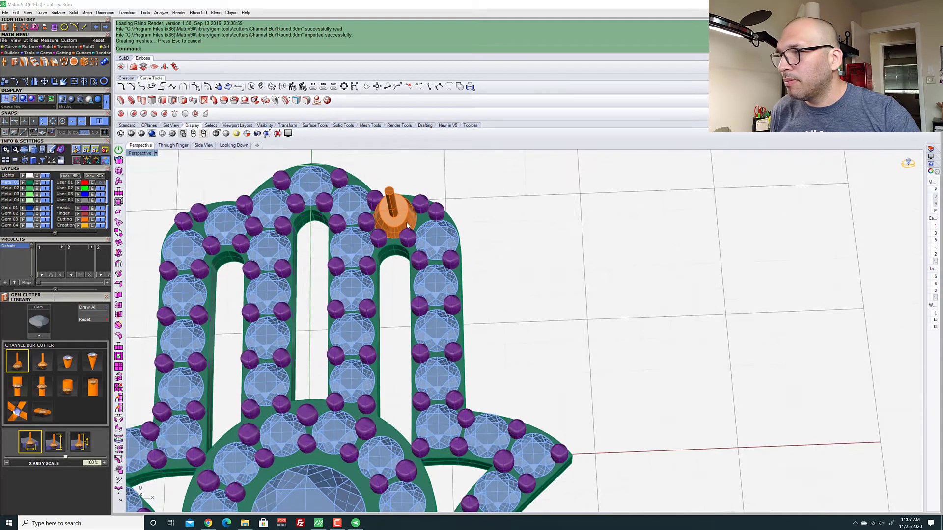
{"action": "scroll", "coordinate": [407, 226], "scroll_direction": "down", "scroll_amount": 5}
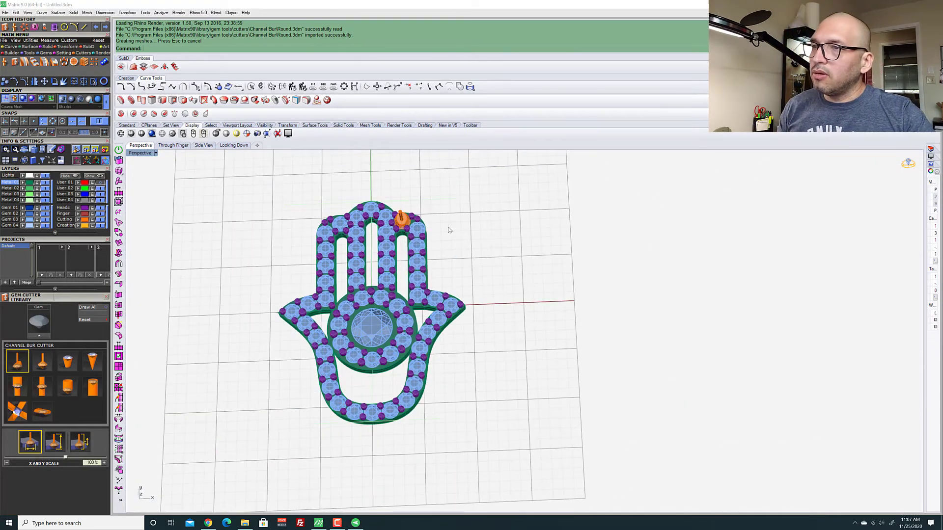
Delete the library cutter at the base of the fingertip gems and close the Gem Cutter Library
{"action": "left_click", "coordinate": [401, 217]}
{"action": "key", "text": "Delete"}
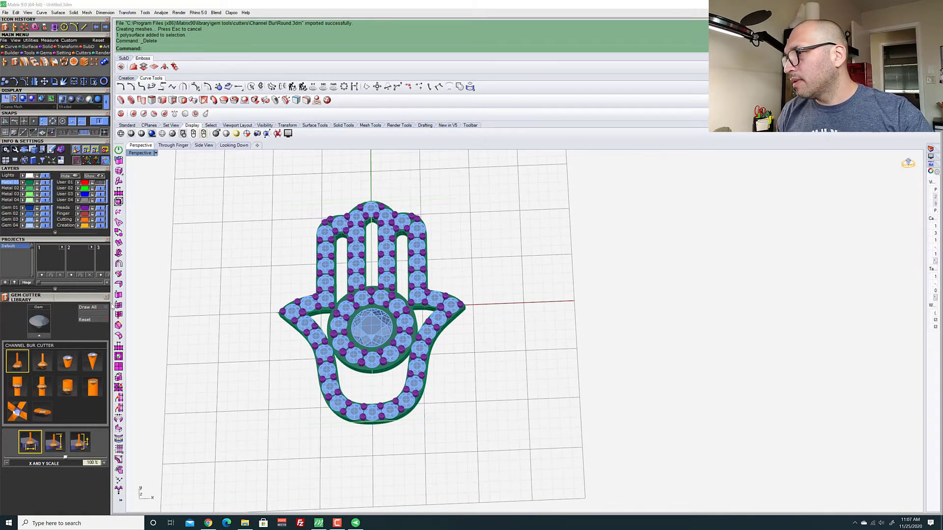
{"action": "left_click", "coordinate": [107, 297]}
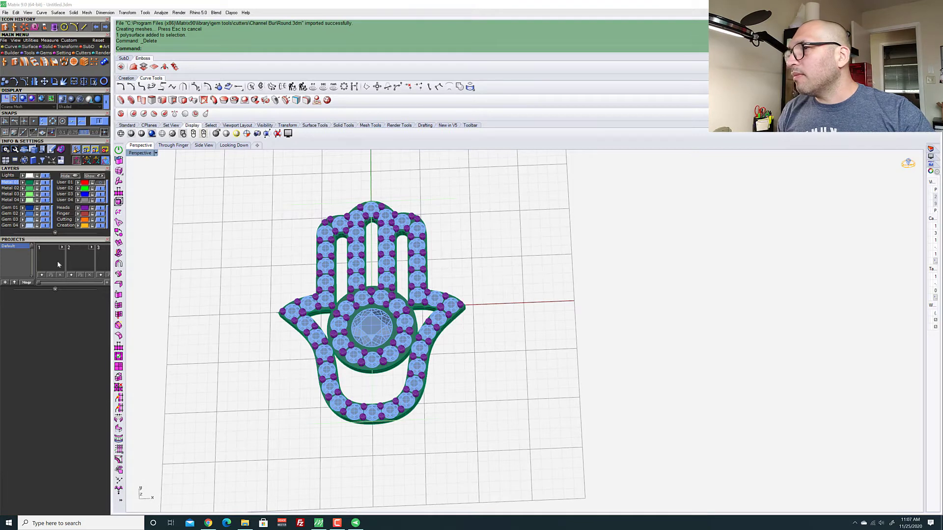
Start Gem Cutter in Advanced mode, select the gem group and load it to generate cutters for all the gems
{"action": "left_click", "coordinate": [3, 64]}
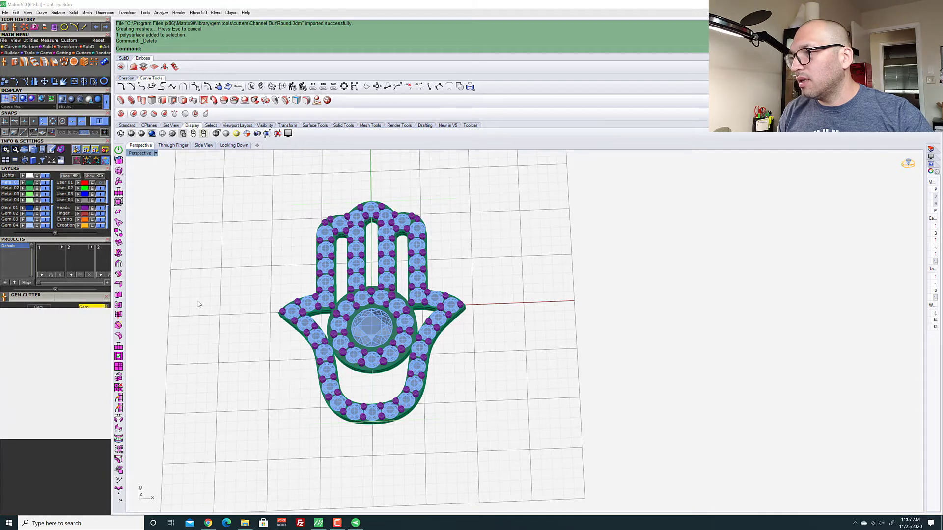
{"action": "key", "text": "ctrl+g"}
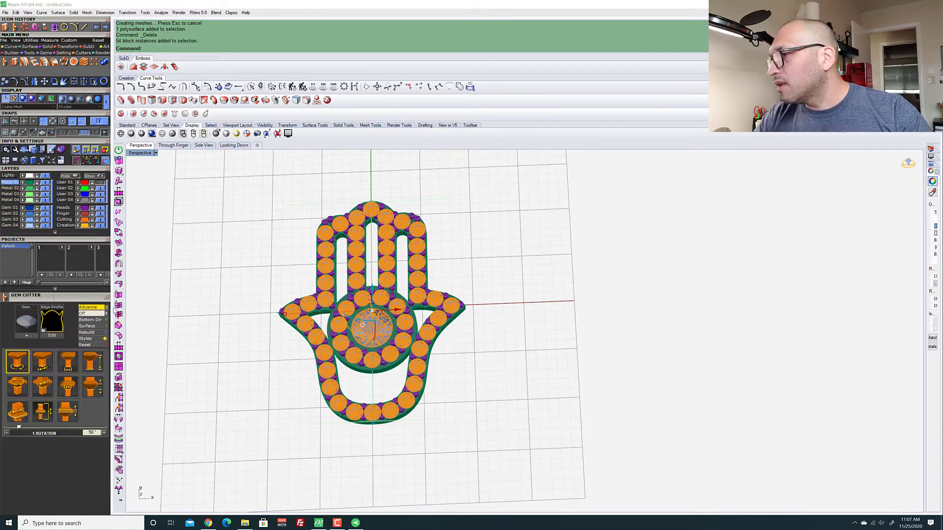
{"action": "left_click", "coordinate": [254, 379]}
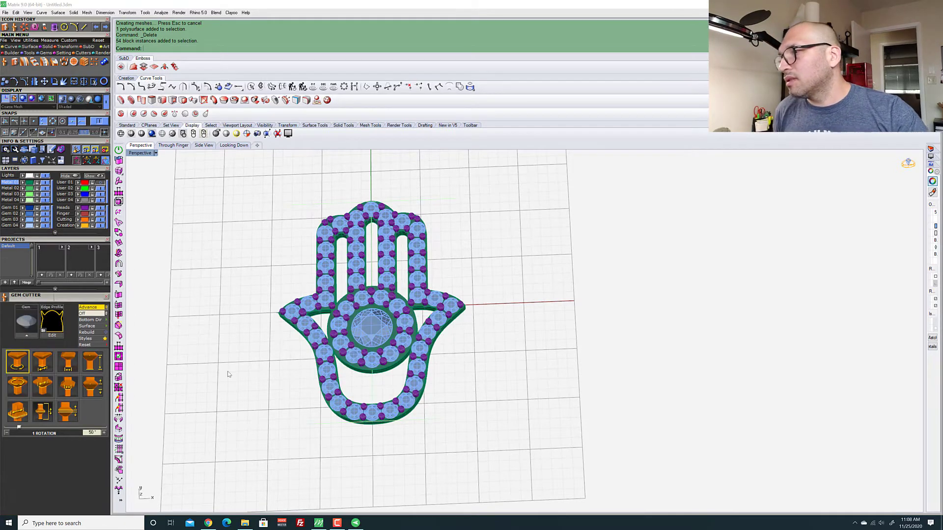
{"action": "left_click", "coordinate": [313, 324]}
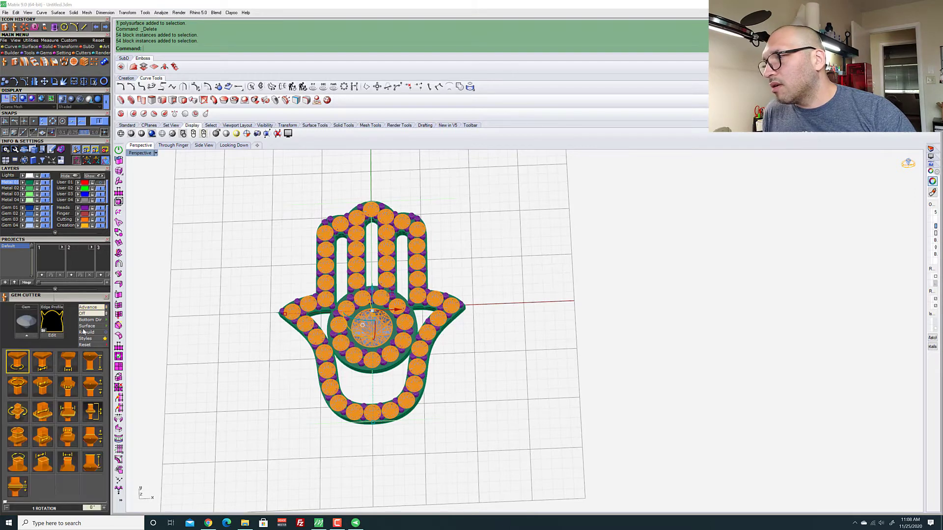
{"action": "left_click", "coordinate": [27, 337]}
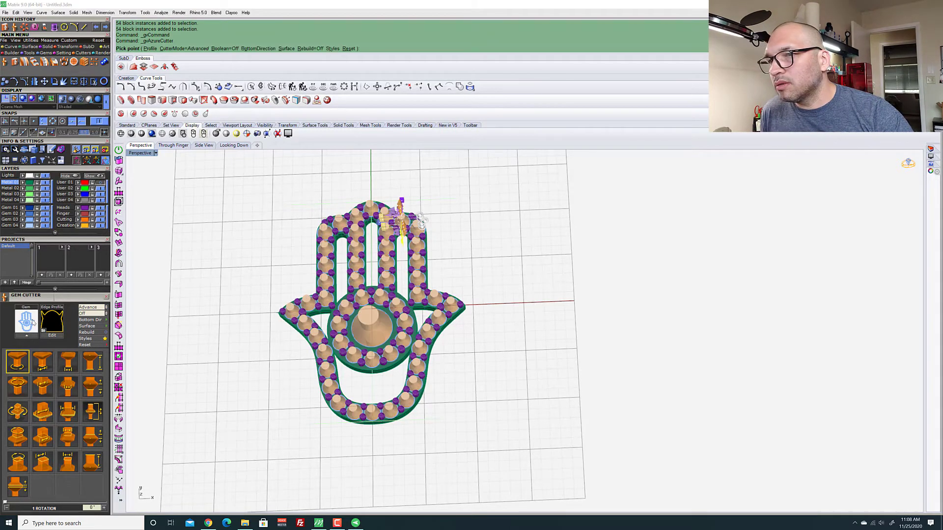
Examine the cutters from the side and above to check how they pass through the metal plate
{"action": "right_click_drag", "start_coordinate": [458, 343], "coordinate": [370, 224]}
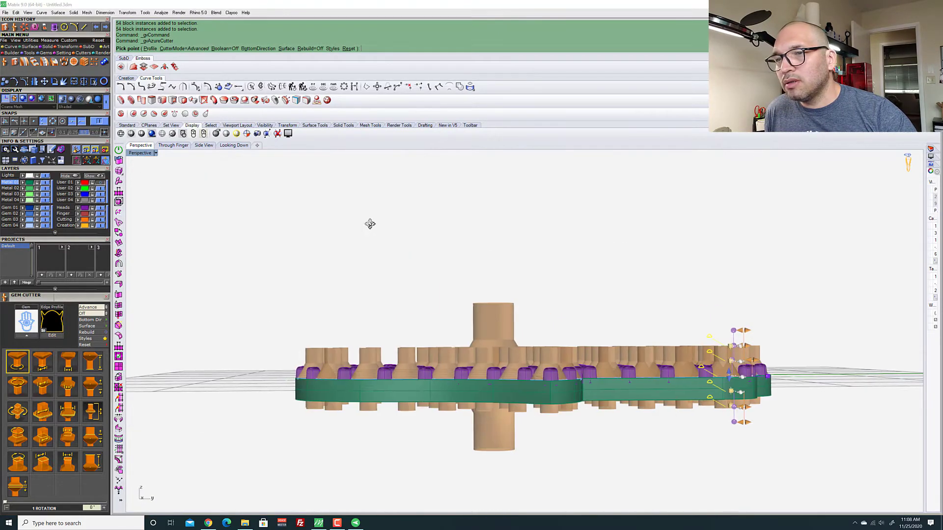
{"action": "scroll", "coordinate": [766, 388], "scroll_direction": "down", "scroll_amount": 5}
{"action": "scroll", "coordinate": [558, 326], "scroll_direction": "up", "scroll_amount": 12}
{"action": "right_click_drag", "start_coordinate": [558, 387], "coordinate": [220, 327]}
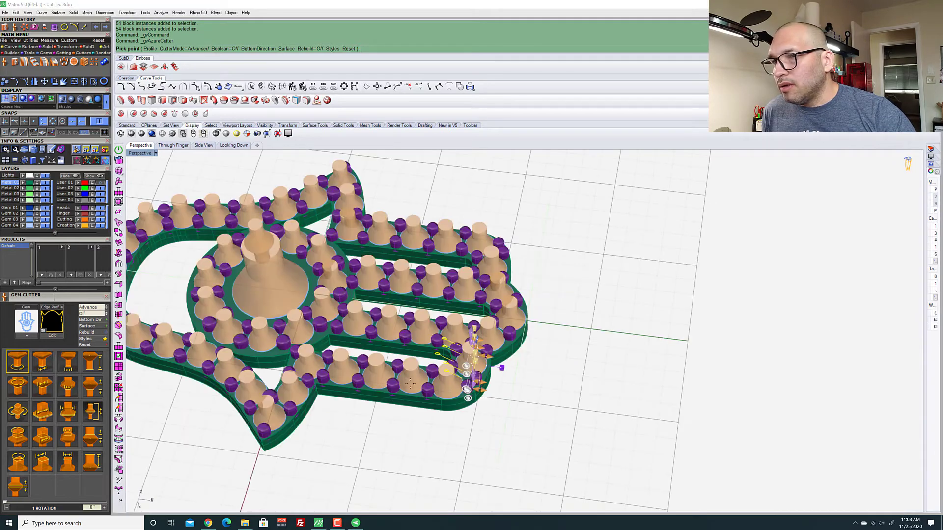
{"action": "scroll", "coordinate": [410, 383], "scroll_direction": "up", "scroll_amount": 4}
{"action": "right_click_drag", "start_coordinate": [567, 407], "coordinate": [496, 307]}
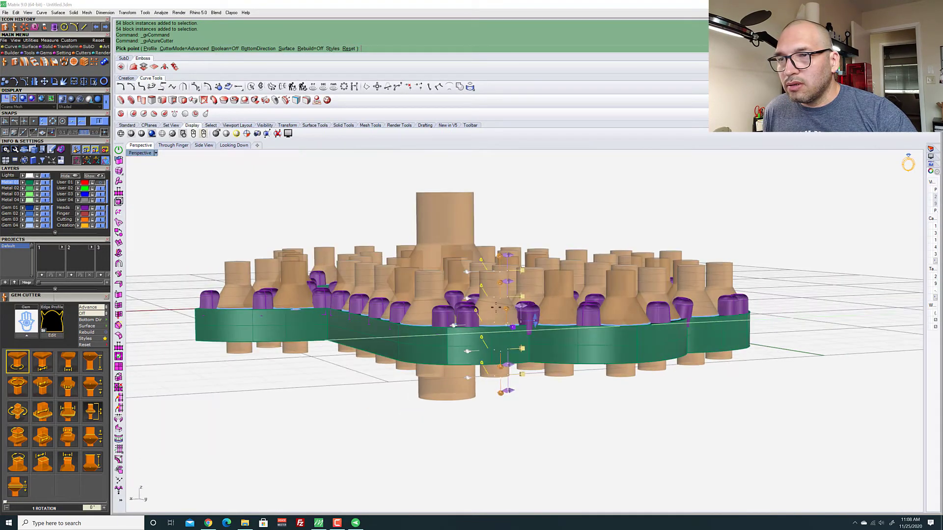
{"action": "scroll", "coordinate": [501, 305], "scroll_direction": "up", "scroll_amount": 3}
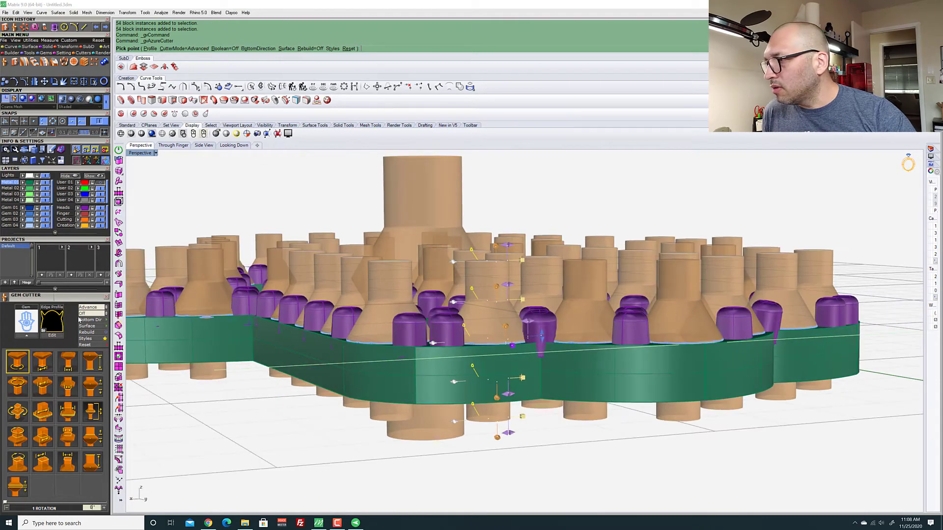
Try the Gem cutter mode on the cutters and browse the available cutter styles without applying one
{"action": "left_click", "coordinate": [89, 308]}
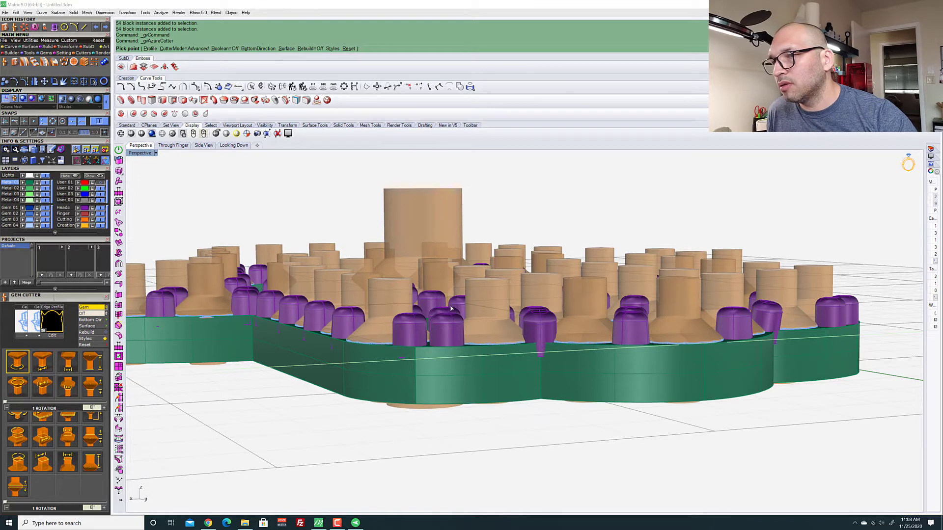
{"action": "scroll", "coordinate": [441, 344], "scroll_direction": "down", "scroll_amount": 3}
{"action": "right_click_drag", "start_coordinate": [415, 314], "coordinate": [437, 376]}
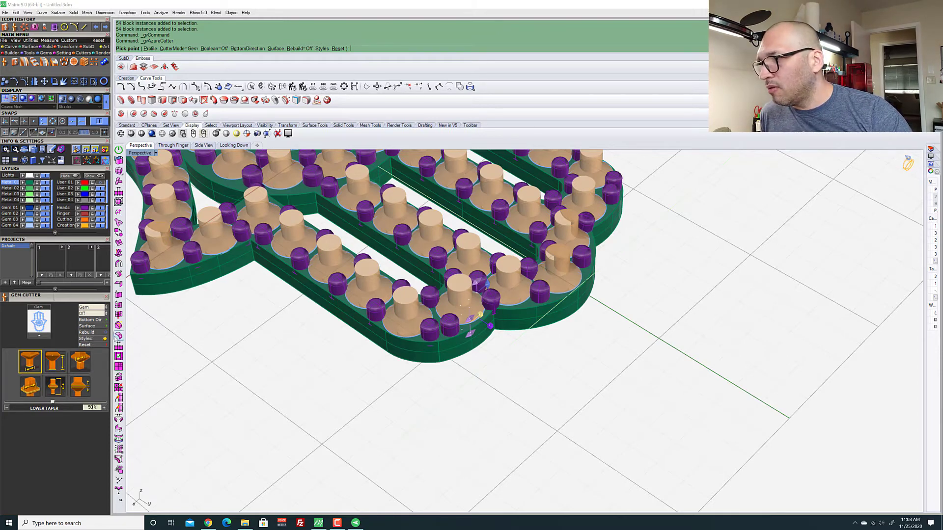
{"action": "left_click", "coordinate": [101, 340]}
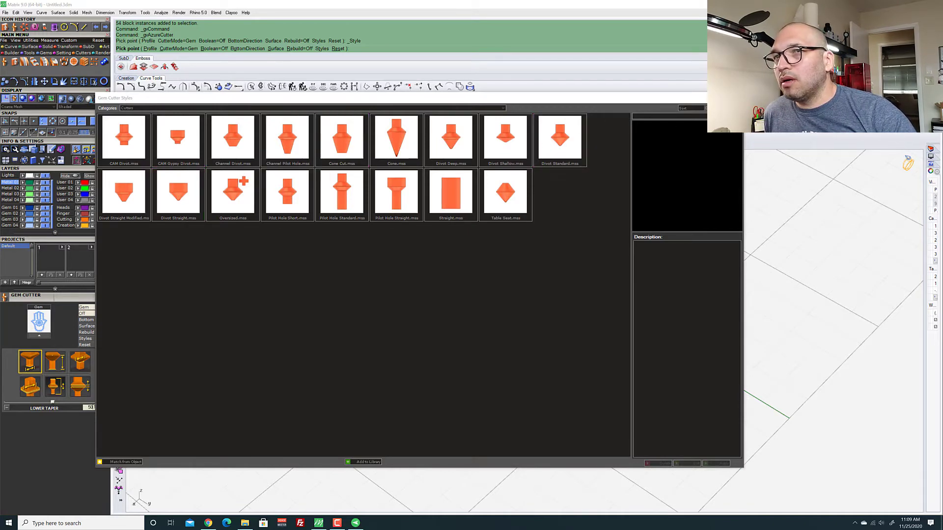
{"action": "key", "text": "Escape"}
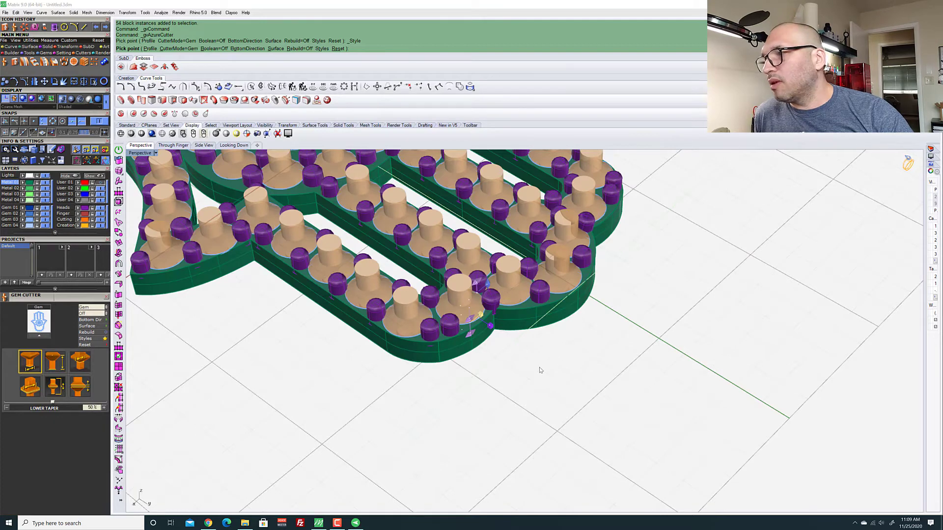
{"action": "right_click_drag", "start_coordinate": [540, 371], "coordinate": [179, 353]}
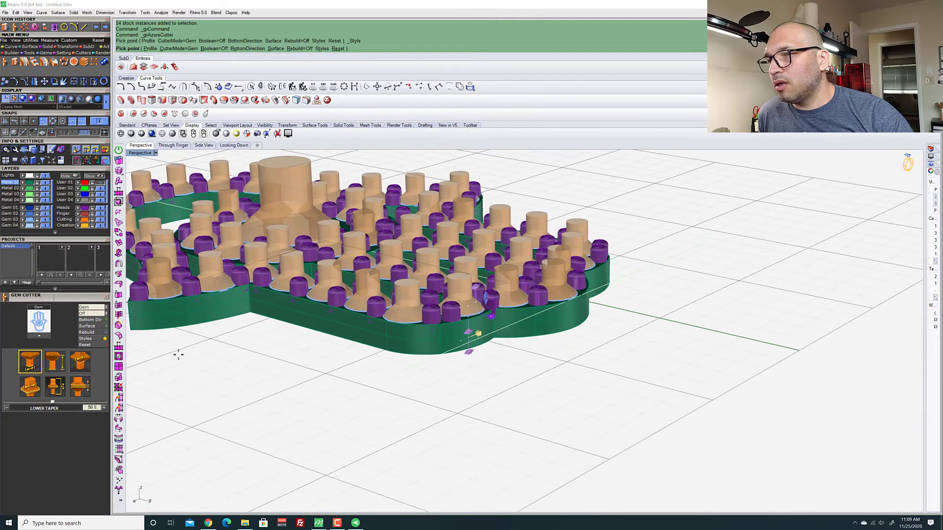
Set the cutter mode to Azure and check the cutter ends on the underside of the plate
{"action": "left_click", "coordinate": [103, 308]}
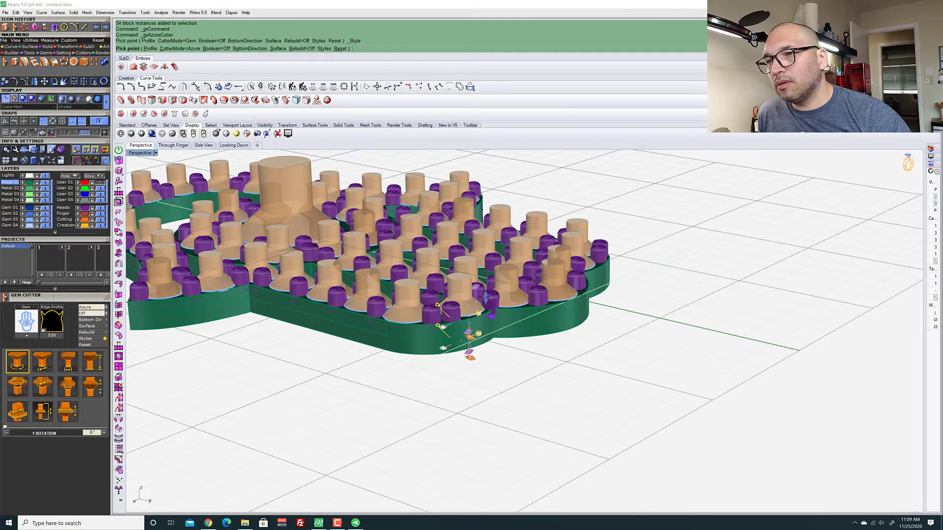
{"action": "right_click_drag", "start_coordinate": [485, 297], "coordinate": [481, 218]}
{"action": "scroll", "coordinate": [466, 324], "scroll_direction": "up", "scroll_amount": 8}
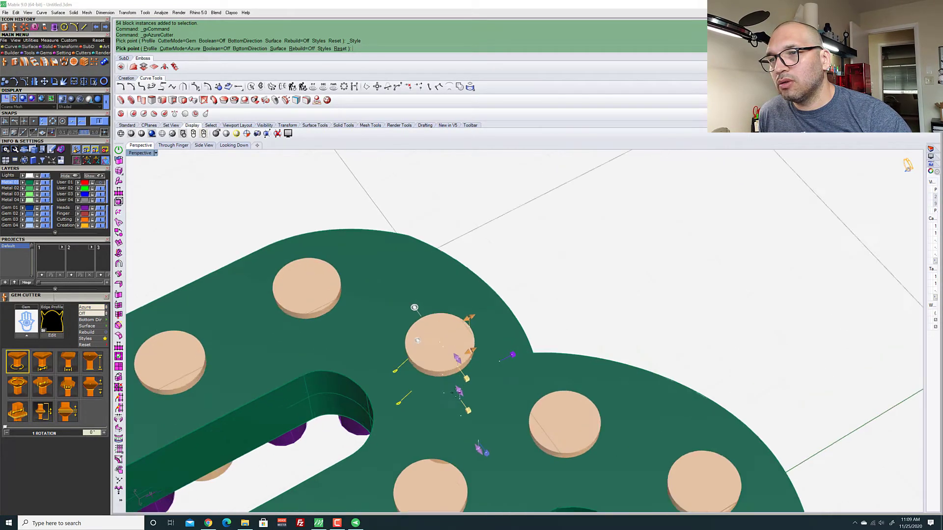
{"action": "scroll", "coordinate": [452, 392], "scroll_direction": "up", "scroll_amount": 4}
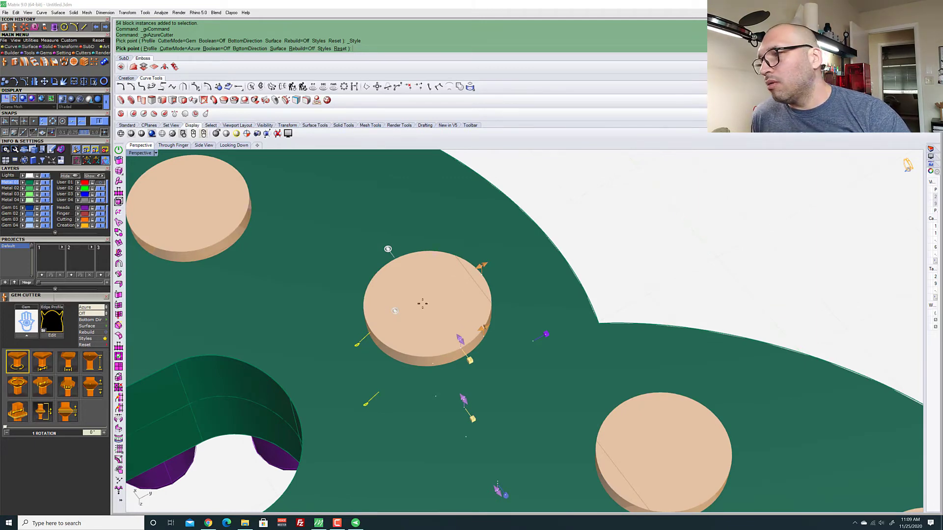
{"action": "scroll", "coordinate": [422, 304], "scroll_direction": "down", "scroll_amount": 5}
{"action": "scroll", "coordinate": [357, 271], "scroll_direction": "up", "scroll_amount": 4}
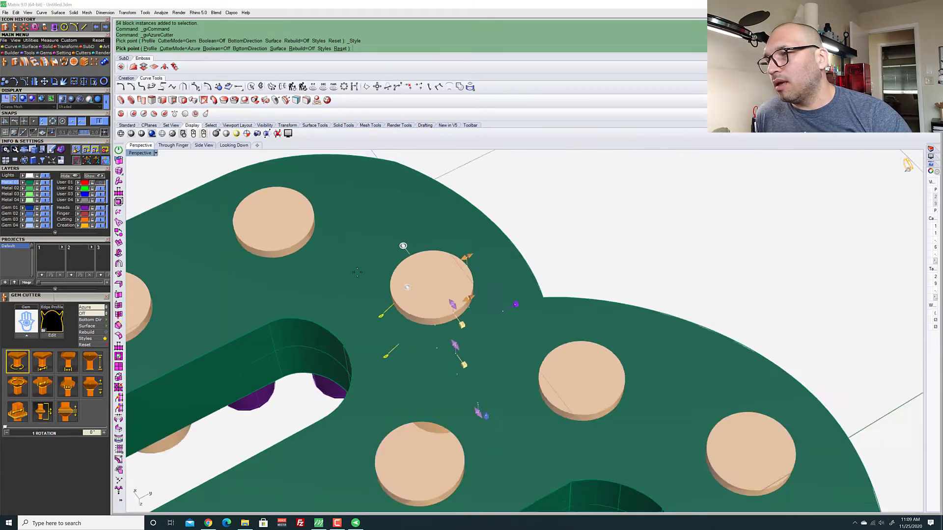
{"action": "scroll", "coordinate": [357, 272], "scroll_direction": "down", "scroll_amount": 3}
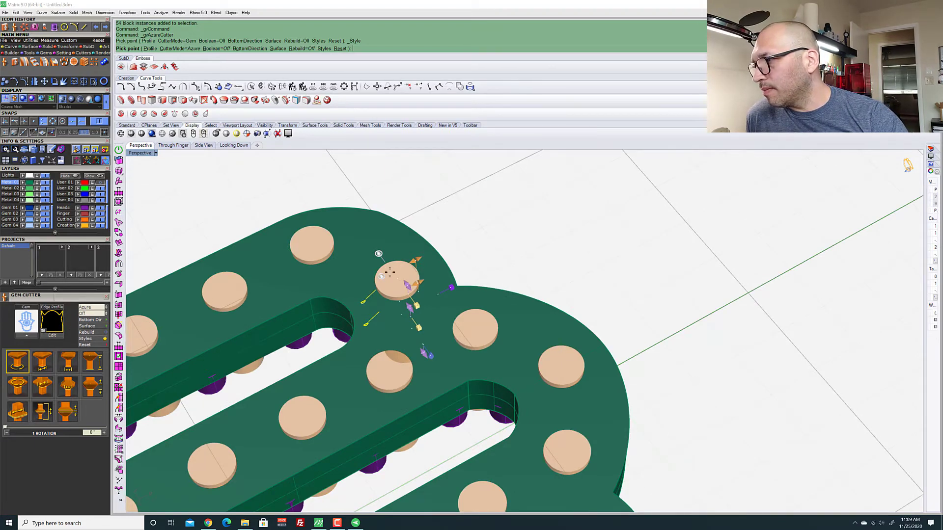
{"action": "scroll", "coordinate": [331, 345], "scroll_direction": "up", "scroll_amount": 4}
{"action": "right_click_drag", "start_coordinate": [330, 346], "coordinate": [376, 292]}
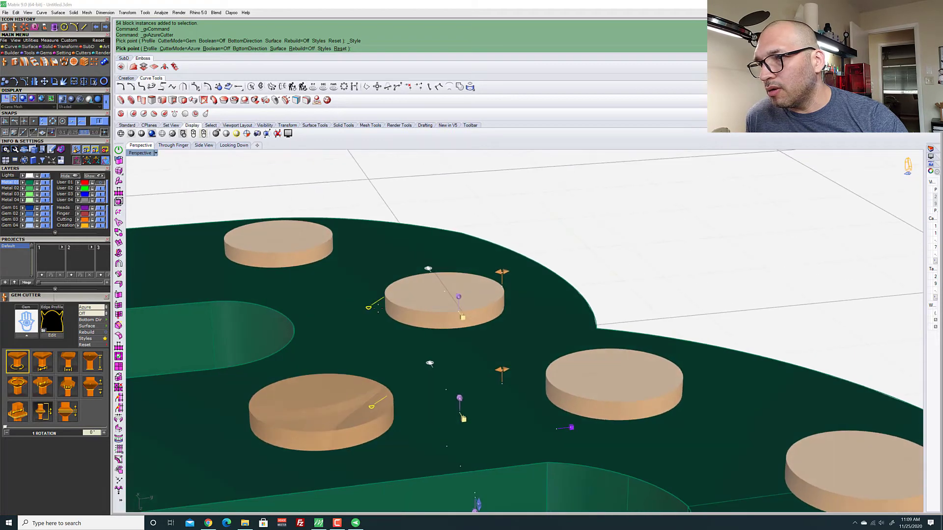
{"action": "scroll", "coordinate": [376, 292], "scroll_direction": "up", "scroll_amount": 3}
Apply the square Azure 01 edge profile to the cutters and check the openings across the plate's underside
{"action": "left_click", "coordinate": [376, 293]}
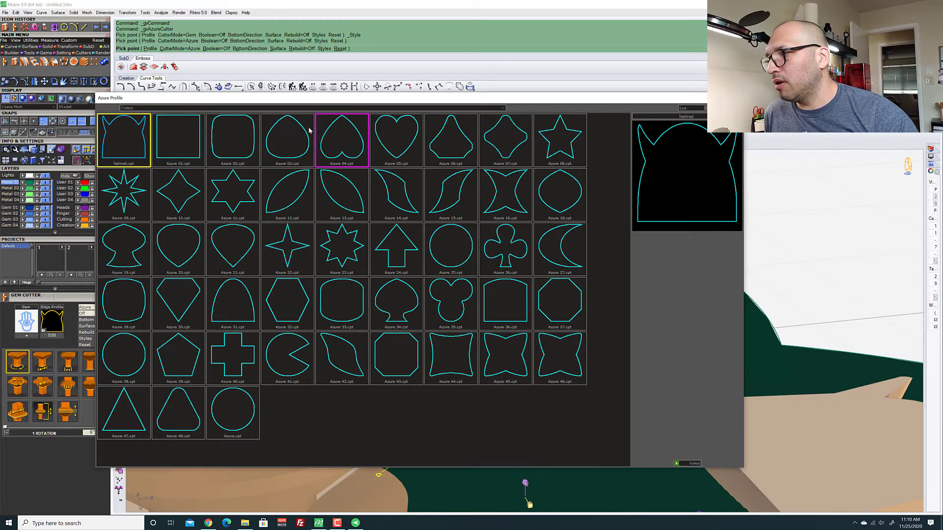
{"action": "left_click", "coordinate": [197, 131]}
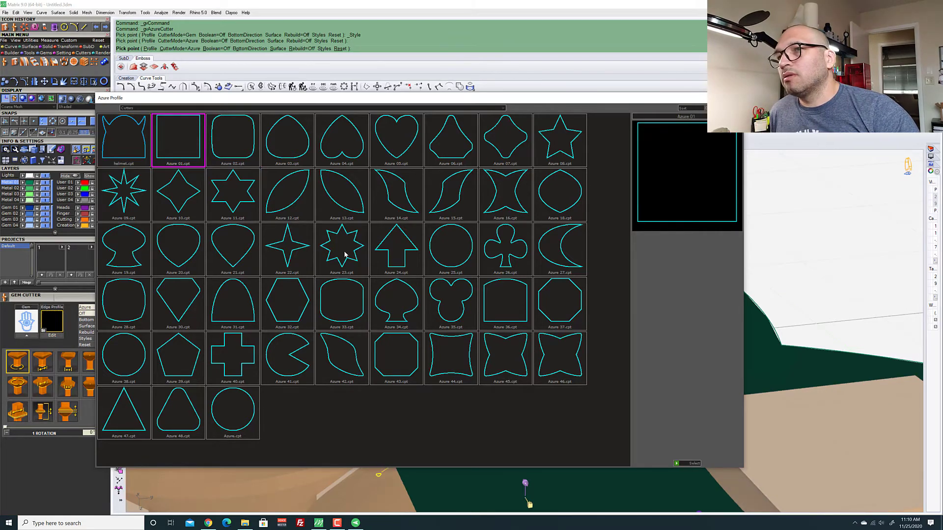
{"action": "scroll", "coordinate": [485, 277], "scroll_direction": "down", "scroll_amount": 7}
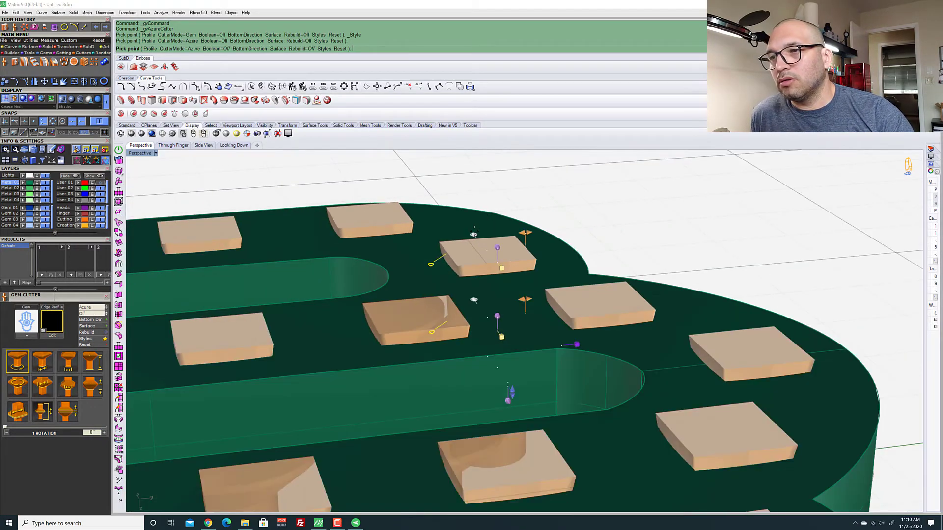
{"action": "right_click_drag", "start_coordinate": [485, 277], "coordinate": [472, 256]}
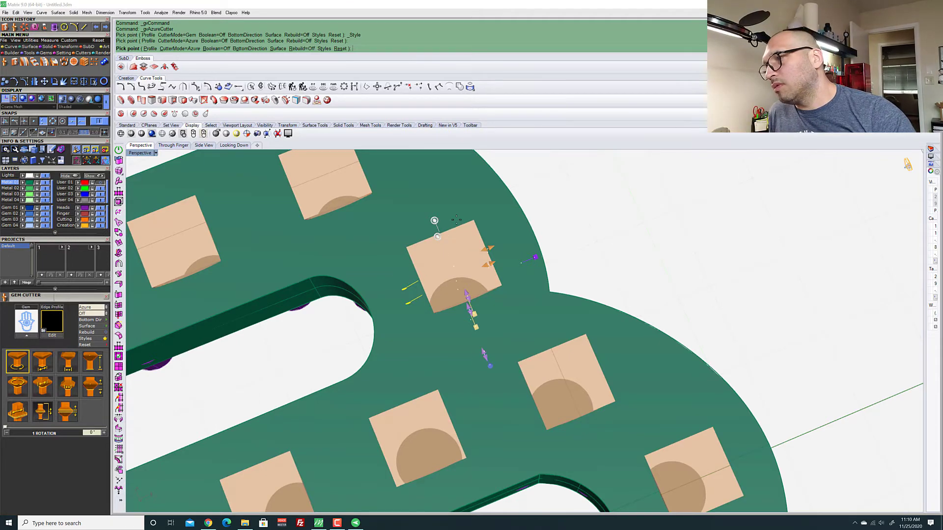
{"action": "scroll", "coordinate": [456, 219], "scroll_direction": "down", "scroll_amount": 6}
{"action": "scroll", "coordinate": [329, 316], "scroll_direction": "up", "scroll_amount": 4}
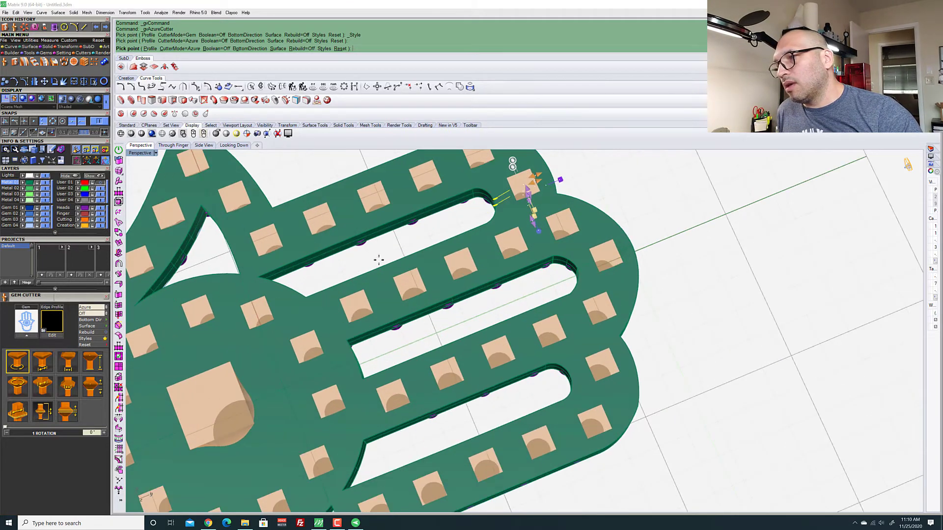
{"action": "scroll", "coordinate": [378, 260], "scroll_direction": "down", "scroll_amount": 5}
{"action": "right_click_drag", "start_coordinate": [378, 261], "coordinate": [387, 283]}
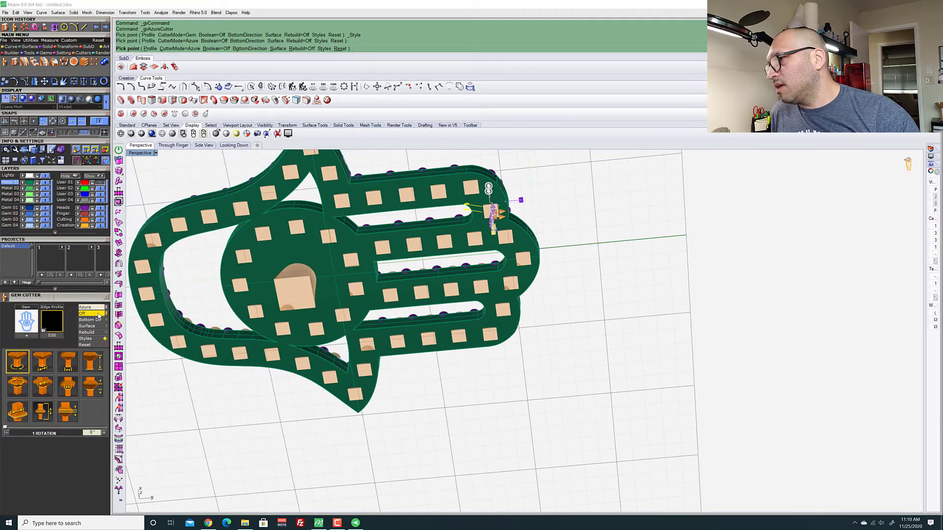
Try the round Azure edge profile on the cutters in place of the square one
{"action": "scroll", "coordinate": [468, 192], "scroll_direction": "up", "scroll_amount": 3}
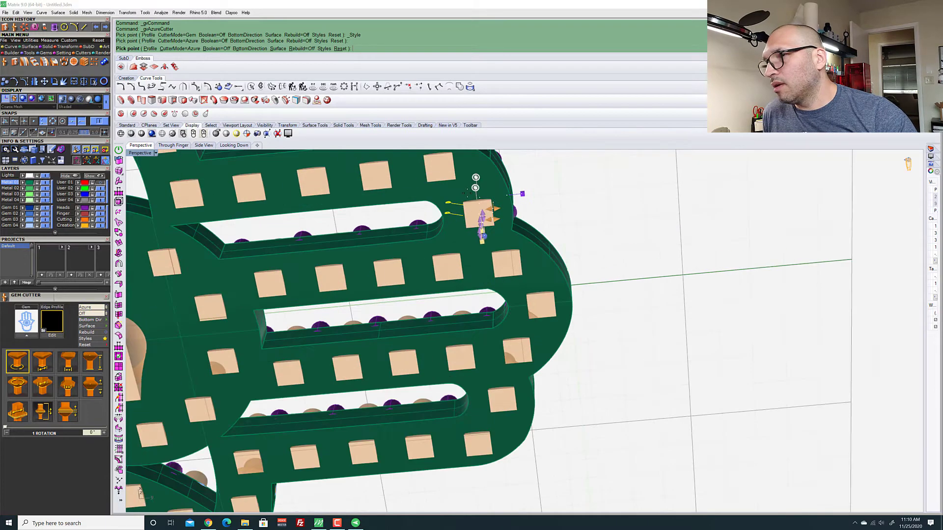
{"action": "scroll", "coordinate": [467, 192], "scroll_direction": "up", "scroll_amount": 4}
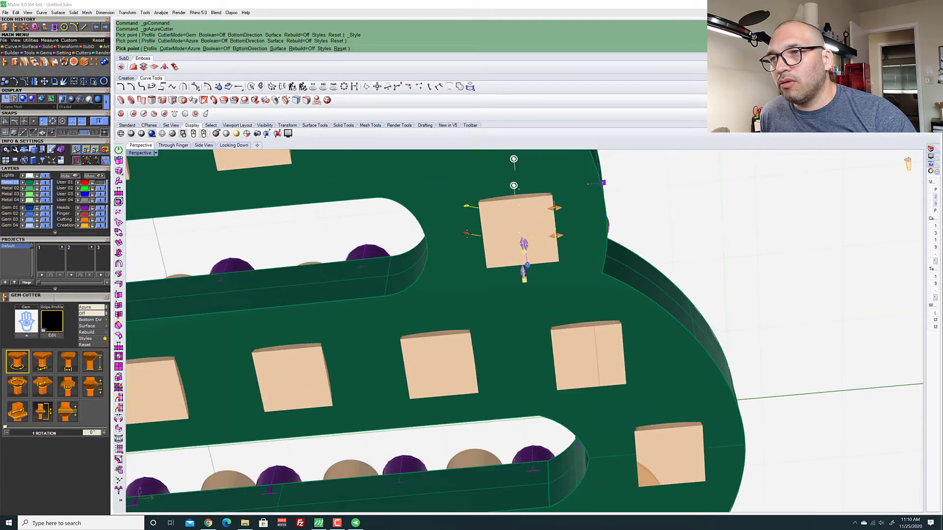
{"action": "left_click", "coordinate": [466, 234]}
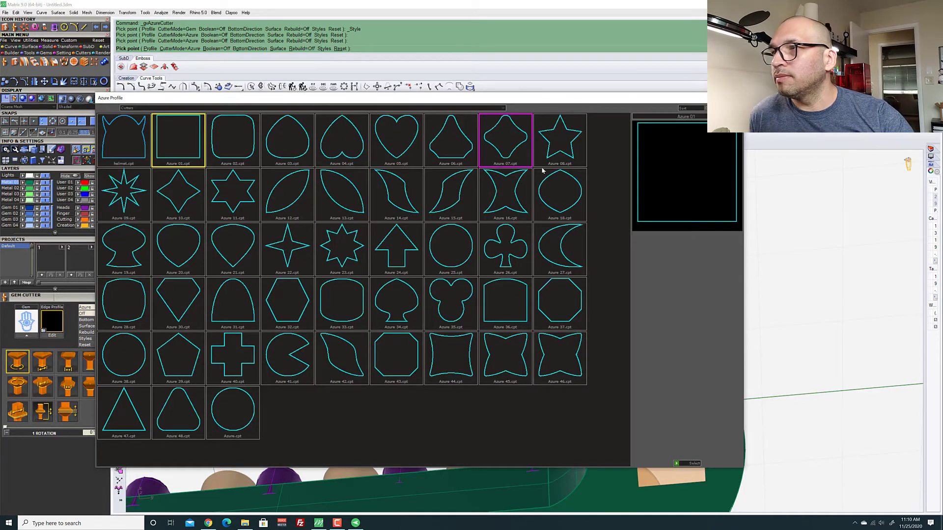
{"action": "left_click", "coordinate": [242, 405]}
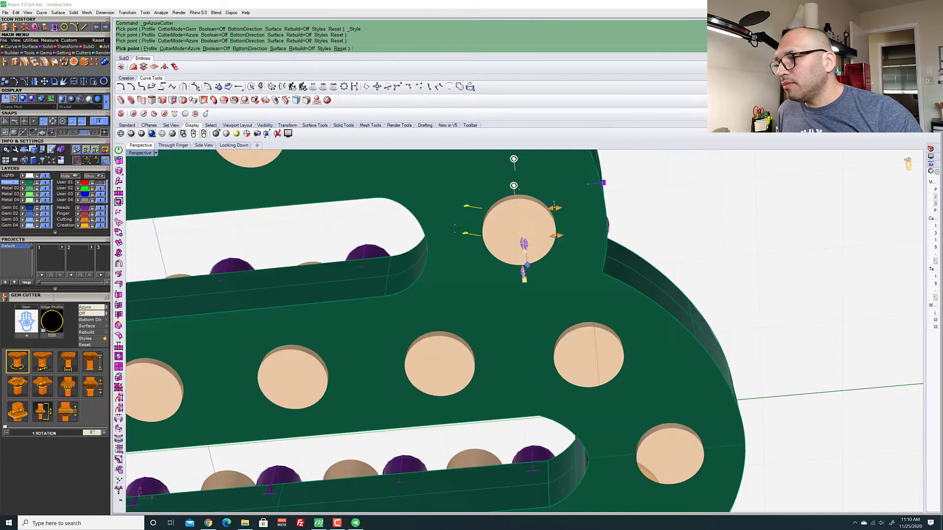
Set the cutter mode to Gem and create the round cutters for all the stones
{"action": "left_click", "coordinate": [92, 309]}
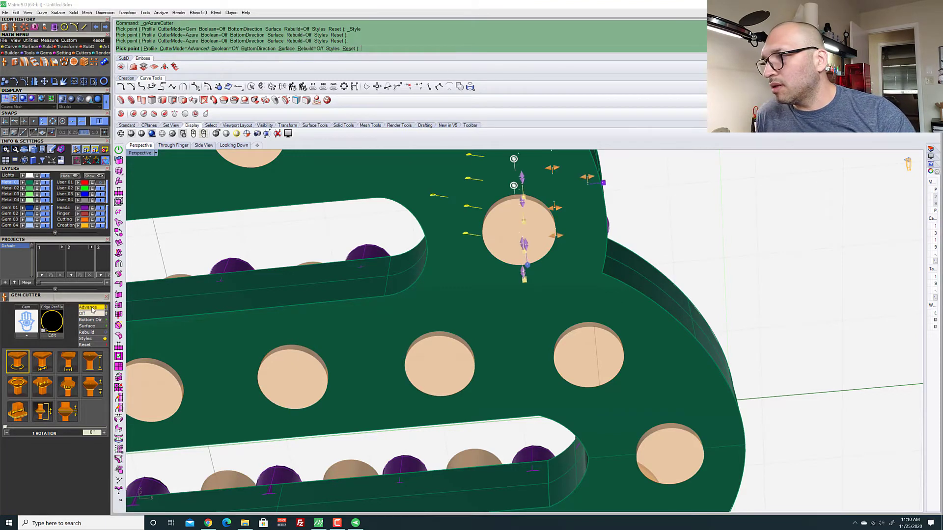
{"action": "left_click", "coordinate": [92, 309]}
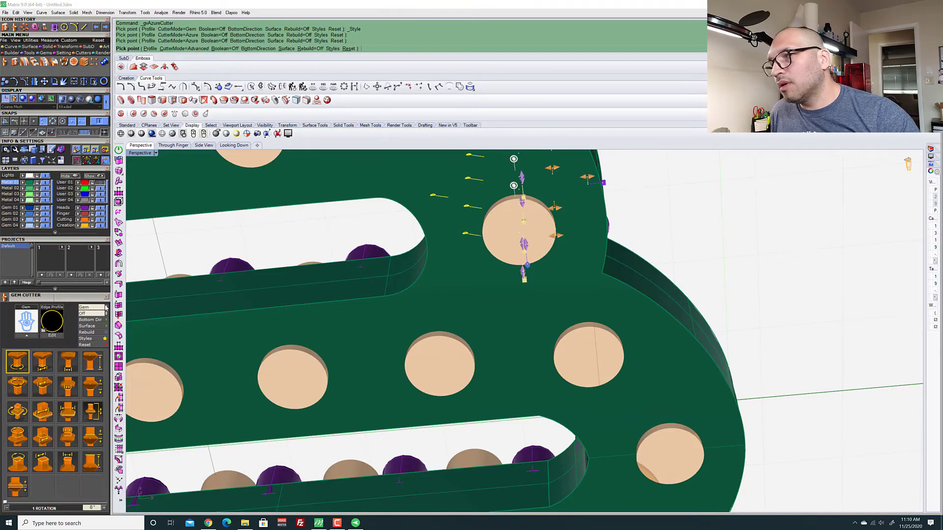
{"action": "scroll", "coordinate": [556, 269], "scroll_direction": "down", "scroll_amount": 5}
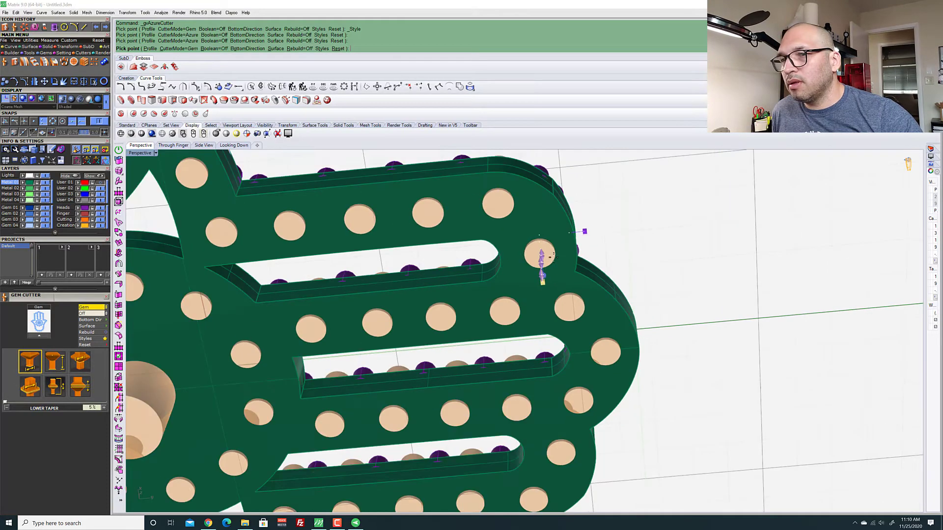
{"action": "scroll", "coordinate": [566, 228], "scroll_direction": "down", "scroll_amount": 9}
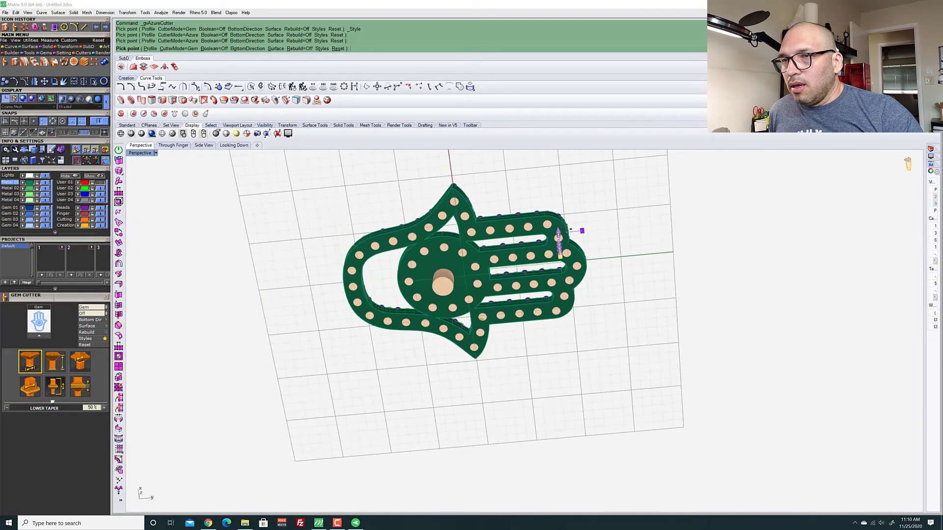
{"action": "right_click_drag", "start_coordinate": [567, 231], "coordinate": [595, 371]}
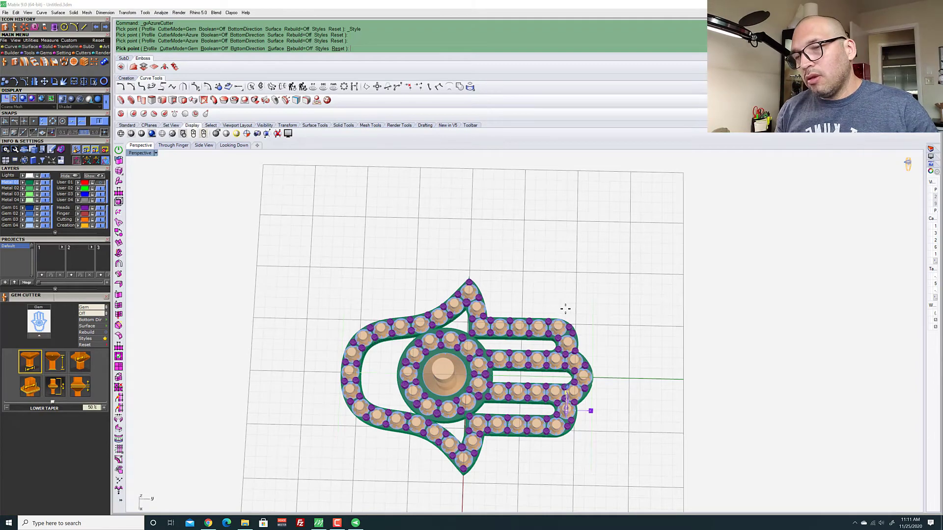
{"action": "right_click_drag", "start_coordinate": [664, 389], "coordinate": [466, 320]}
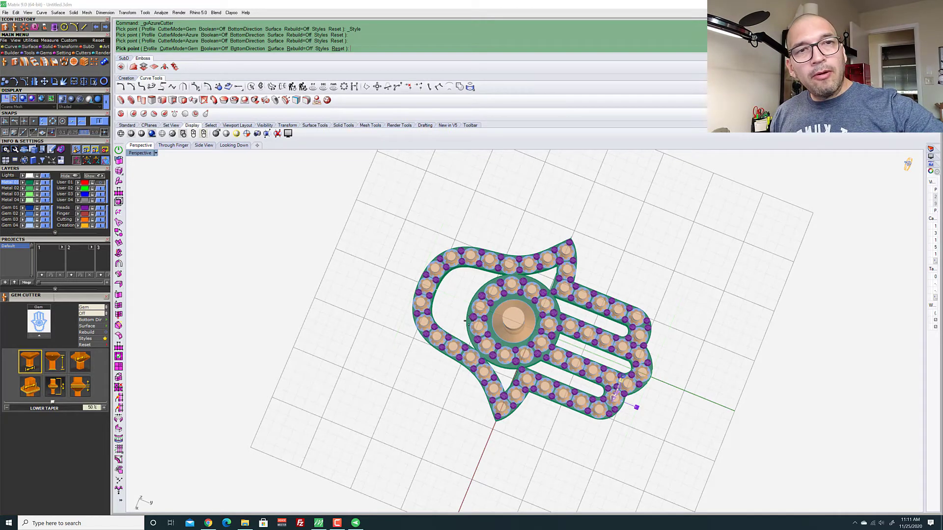
{"action": "right_click_drag", "start_coordinate": [461, 279], "coordinate": [490, 297]}
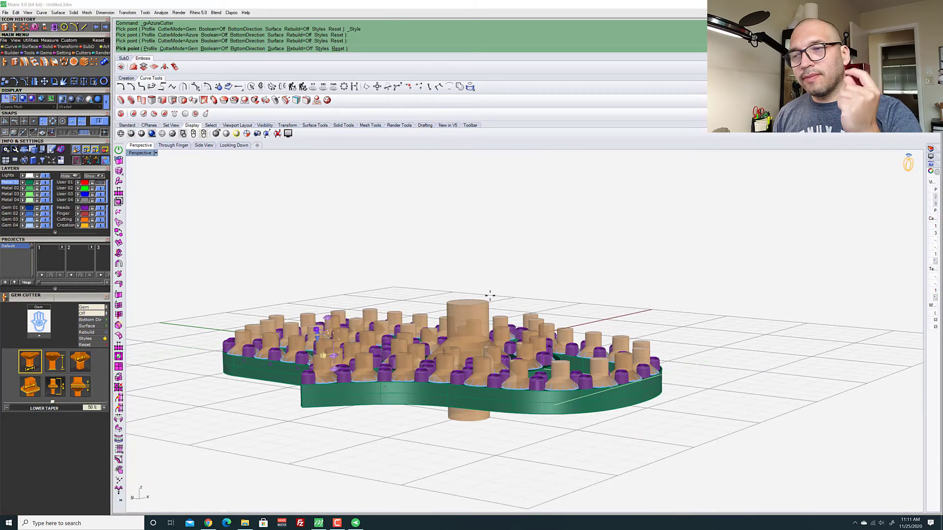
{"action": "right_click_drag", "start_coordinate": [577, 252], "coordinate": [614, 243]}
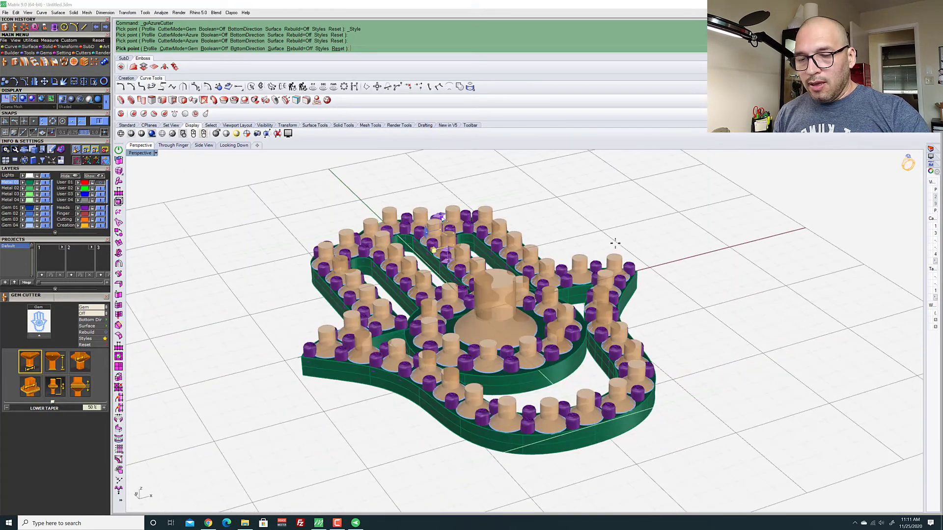
{"action": "right_click", "coordinate": [663, 238]}
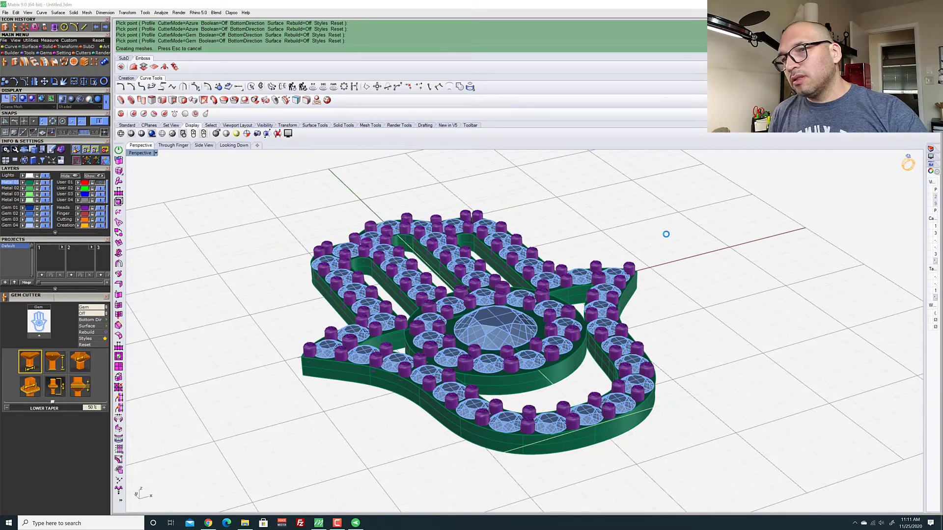
Subtract the grouped gem cutters from the hamsa-hand metal plate with Boolean Difference
{"action": "scroll", "coordinate": [666, 214], "scroll_direction": "down", "scroll_amount": 4}
{"action": "scroll", "coordinate": [506, 339], "scroll_direction": "up", "scroll_amount": 6}
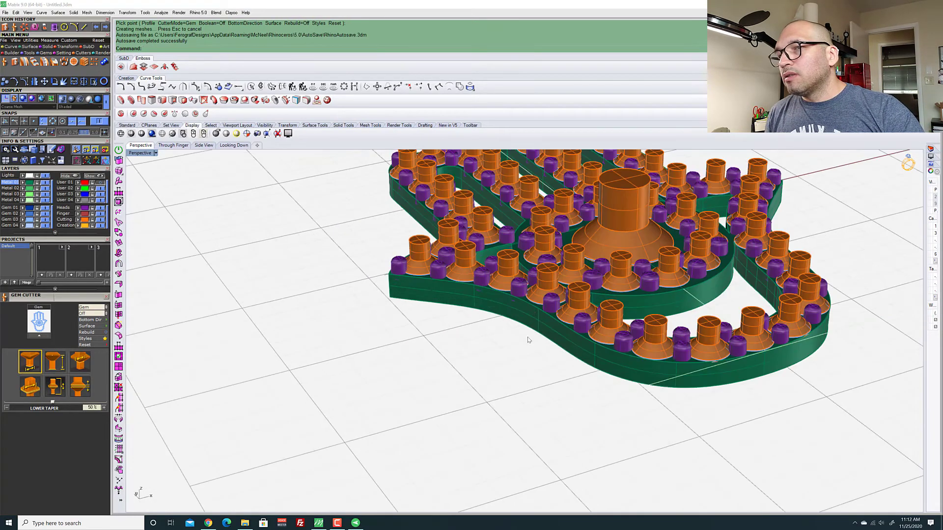
{"action": "right_click_drag", "start_coordinate": [528, 339], "coordinate": [596, 279]}
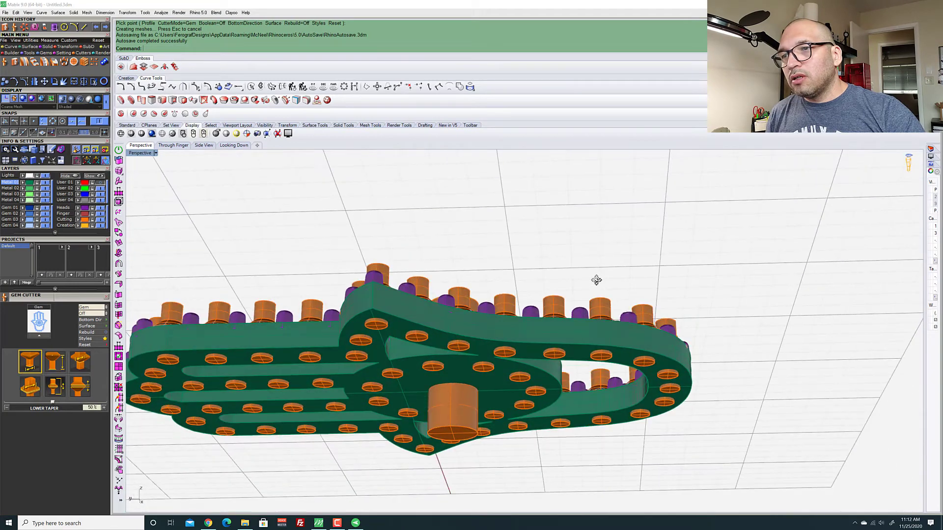
{"action": "left_click", "coordinate": [513, 337]}
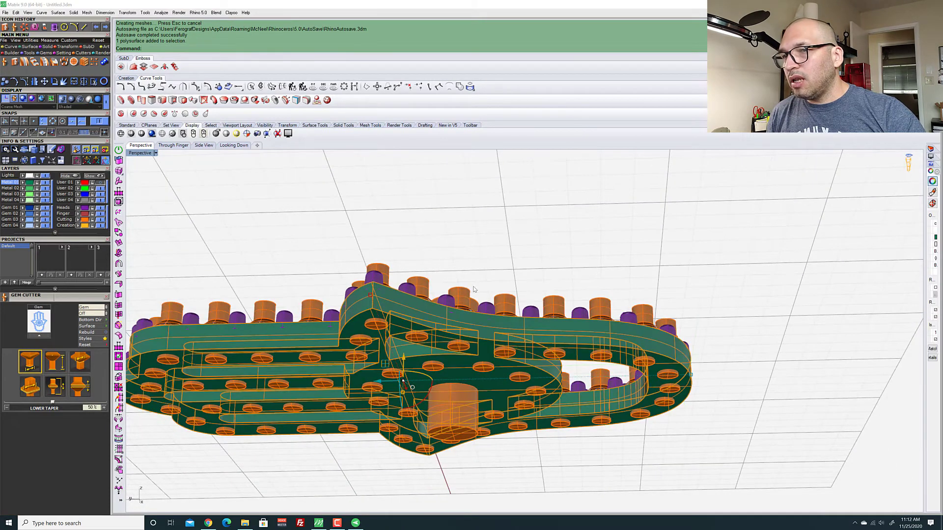
{"action": "left_click", "coordinate": [48, 47]}
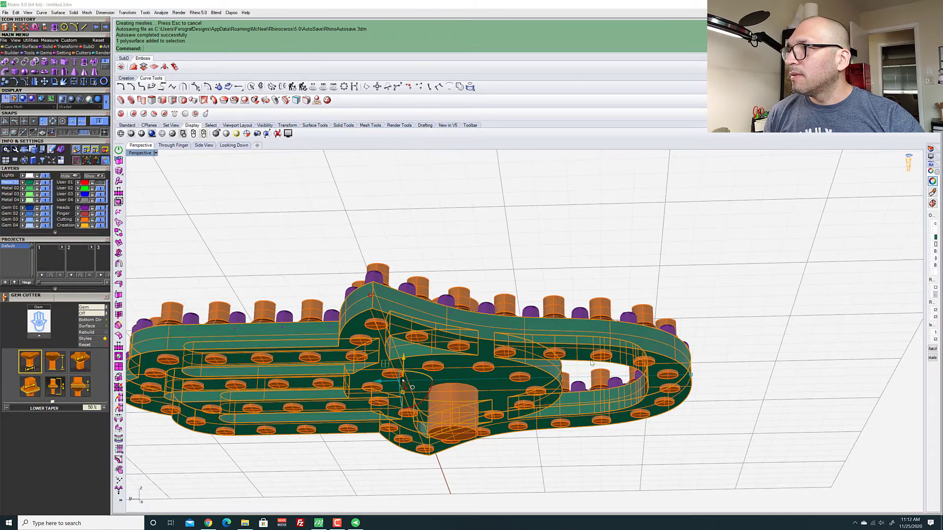
{"action": "left_click", "coordinate": [15, 61]}
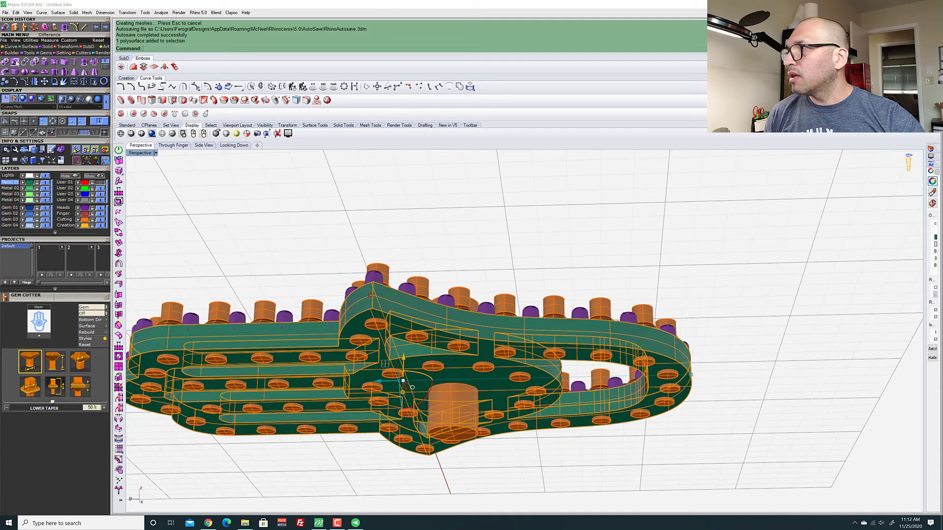
{"action": "left_click", "coordinate": [507, 301]}
{"action": "key", "text": "Return"}
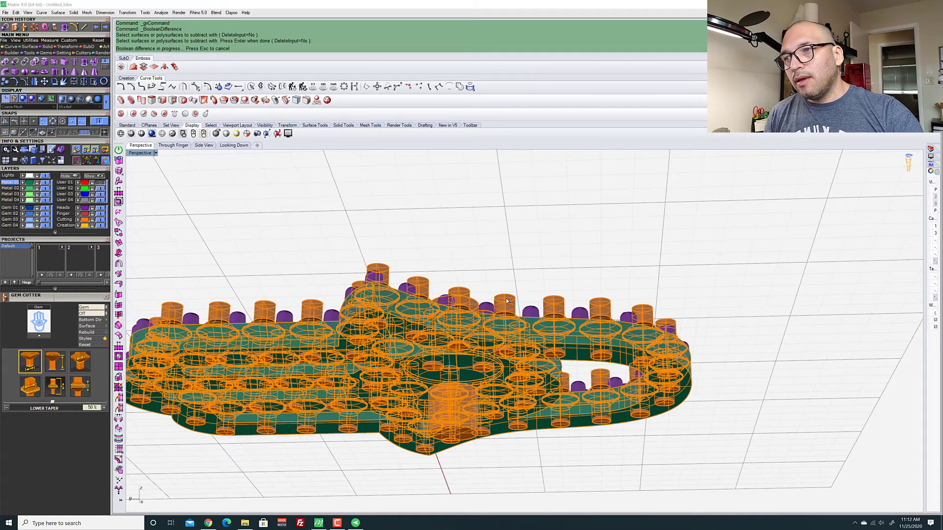
Assign all the gem cutters to the User 29 layer and hide that layer
{"action": "scroll", "coordinate": [506, 298], "scroll_direction": "up", "scroll_amount": 3}
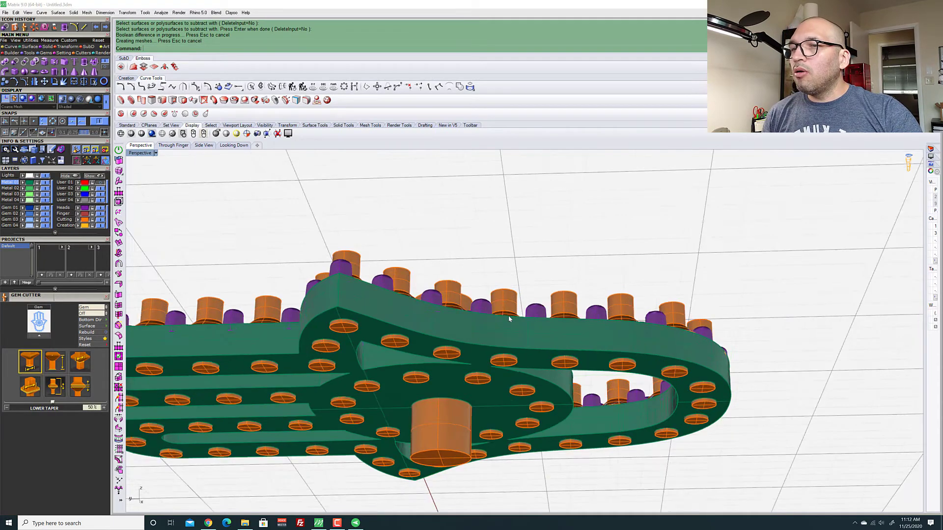
{"action": "right_click_drag", "start_coordinate": [508, 319], "coordinate": [501, 274]}
{"action": "key", "text": "ctrl+a"}
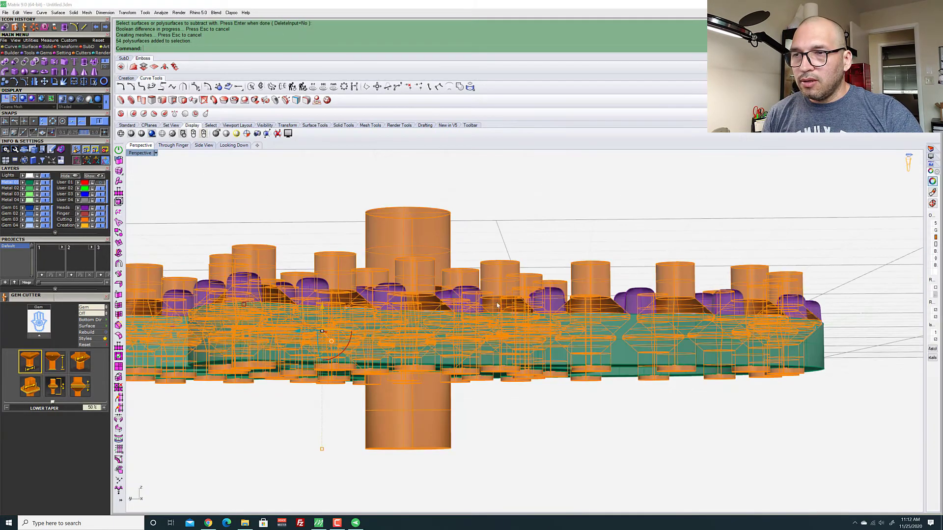
{"action": "left_click", "coordinate": [55, 233]}
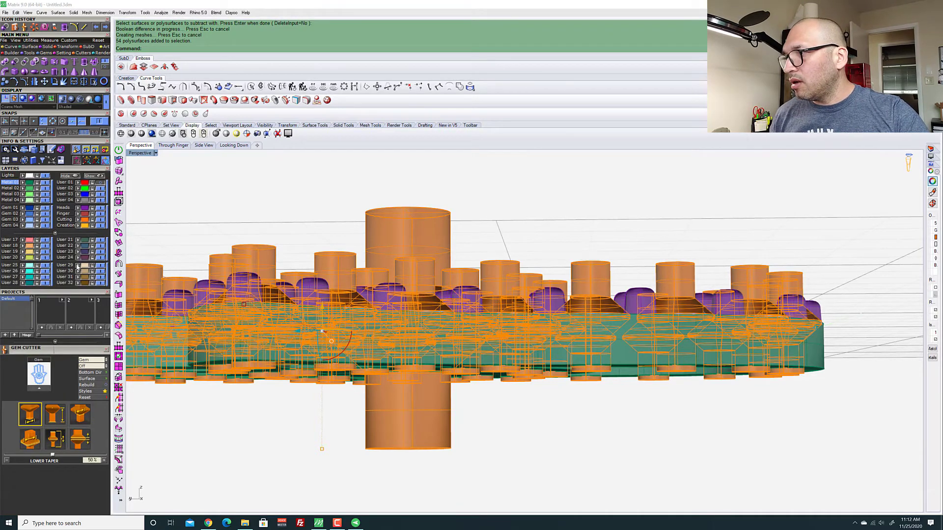
{"action": "key", "text": "Delete"}
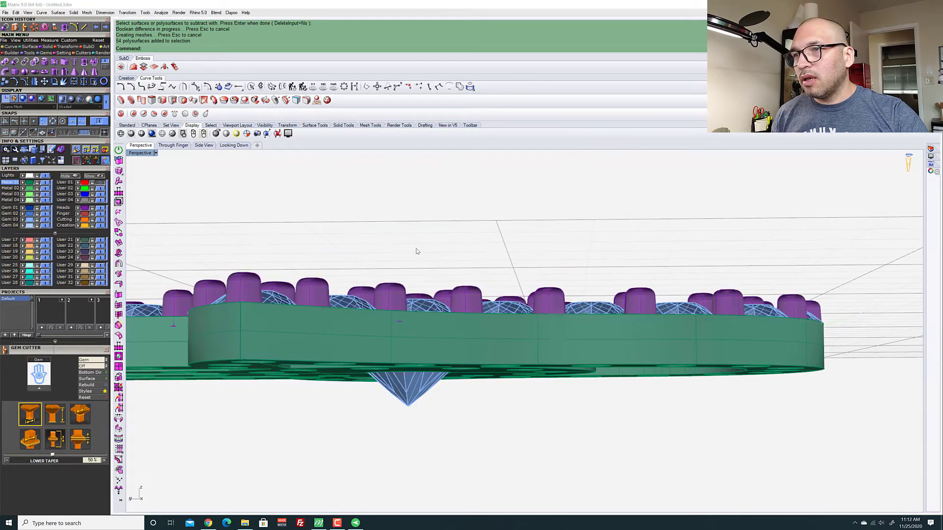
Examine the cut openings on the plate's underside and the stones and prongs from above
{"action": "scroll", "coordinate": [521, 238], "scroll_direction": "down", "scroll_amount": 3}
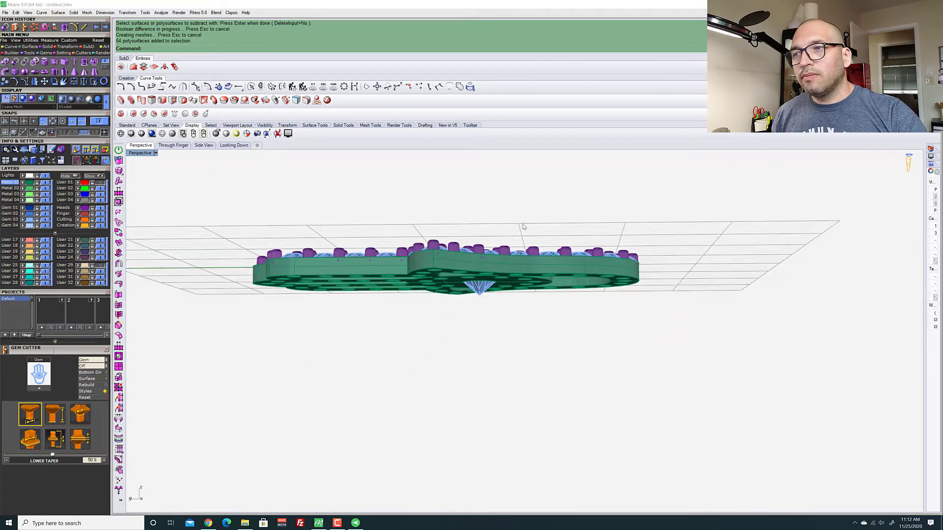
{"action": "right_click_drag", "start_coordinate": [521, 237], "coordinate": [448, 273]}
{"action": "scroll", "coordinate": [448, 273], "scroll_direction": "up", "scroll_amount": 5}
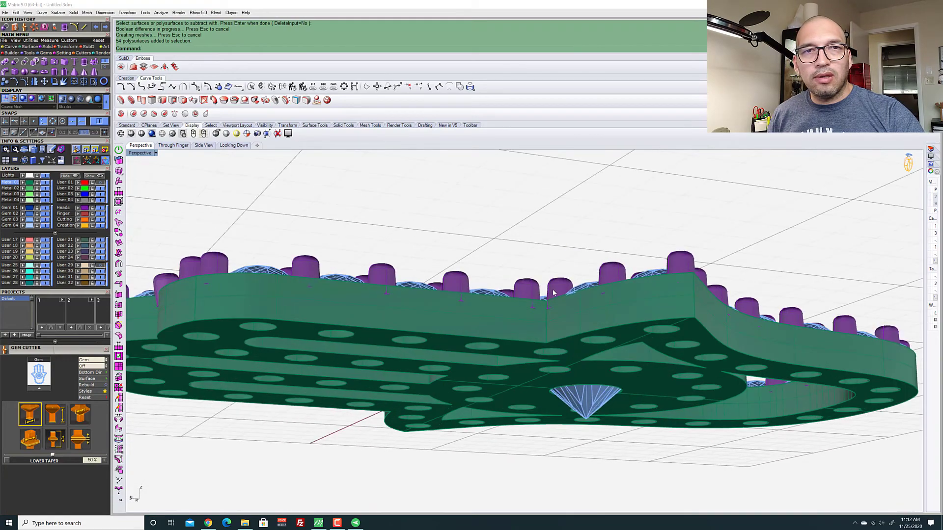
{"action": "scroll", "coordinate": [553, 290], "scroll_direction": "down", "scroll_amount": 5}
{"action": "mouse_move", "coordinate": [543, 226]}
{"action": "right_mouse_down"}
{"action": "mouse_move", "coordinate": [471, 208]}
{"action": "mouse_move", "coordinate": [509, 274]}
{"action": "mouse_move", "coordinate": [540, 222]}
{"action": "right_mouse_up"}
{"action": "scroll", "coordinate": [540, 222], "scroll_direction": "up", "scroll_amount": 6}
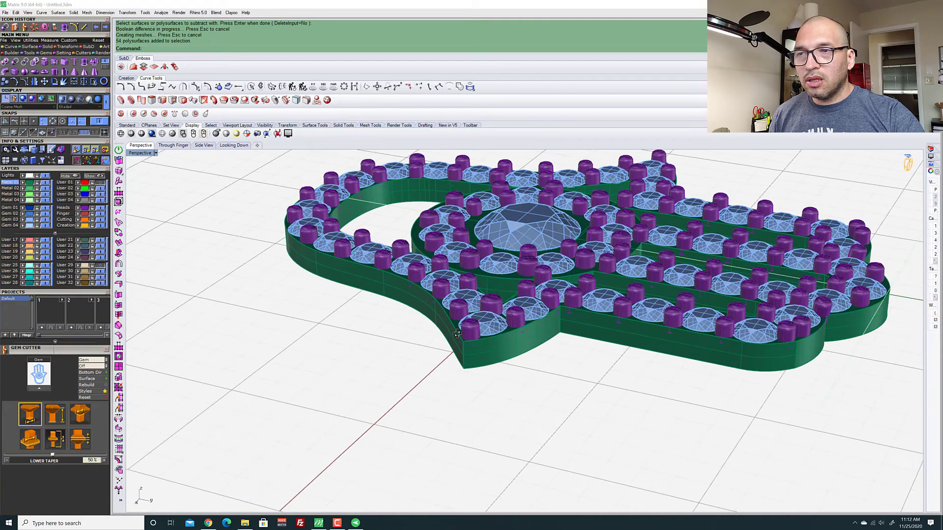
{"action": "right_click_drag", "start_coordinate": [526, 185], "coordinate": [530, 332]}
{"action": "scroll", "coordinate": [544, 356], "scroll_direction": "up", "scroll_amount": 3}
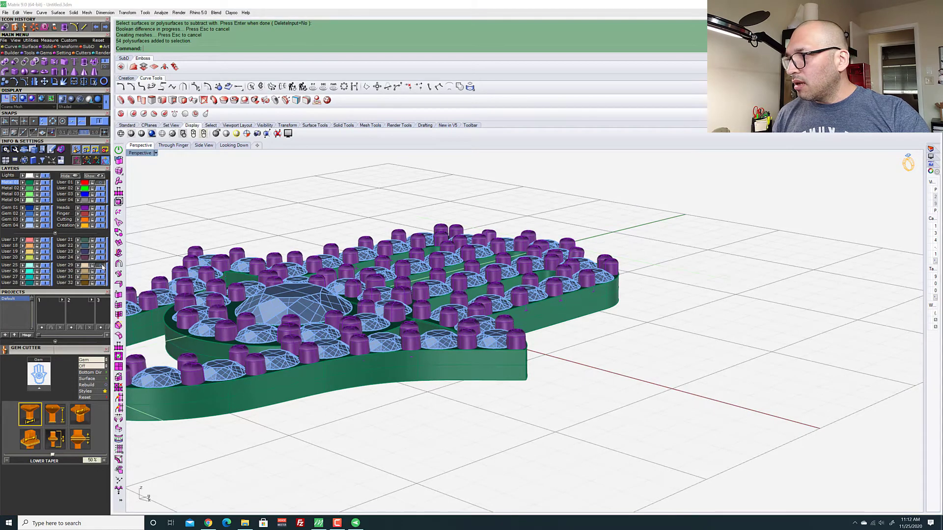
Show the cutters on the User 29 layer again and undo the Boolean Difference on the plate
{"action": "right_click_drag", "start_coordinate": [619, 309], "coordinate": [639, 375]}
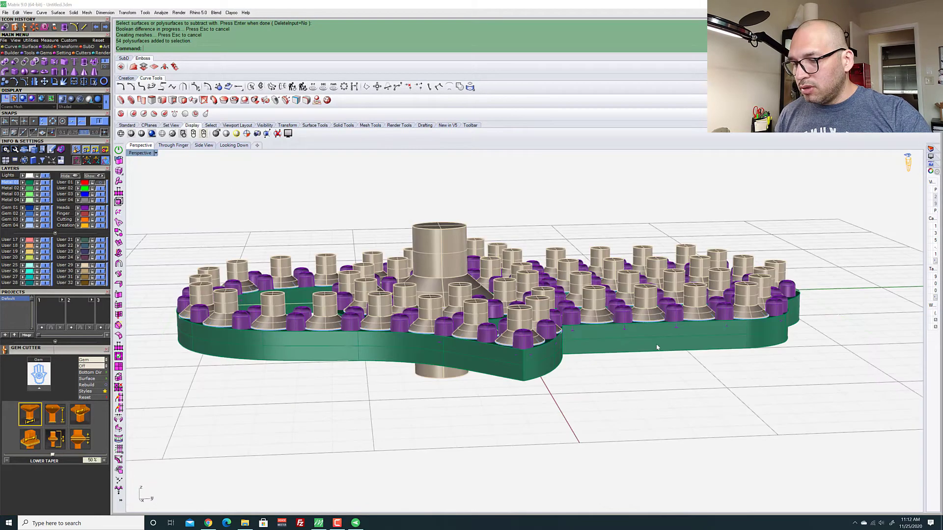
{"action": "key", "text": "ctrl+z"}
{"action": "left_click", "coordinate": [640, 407]}
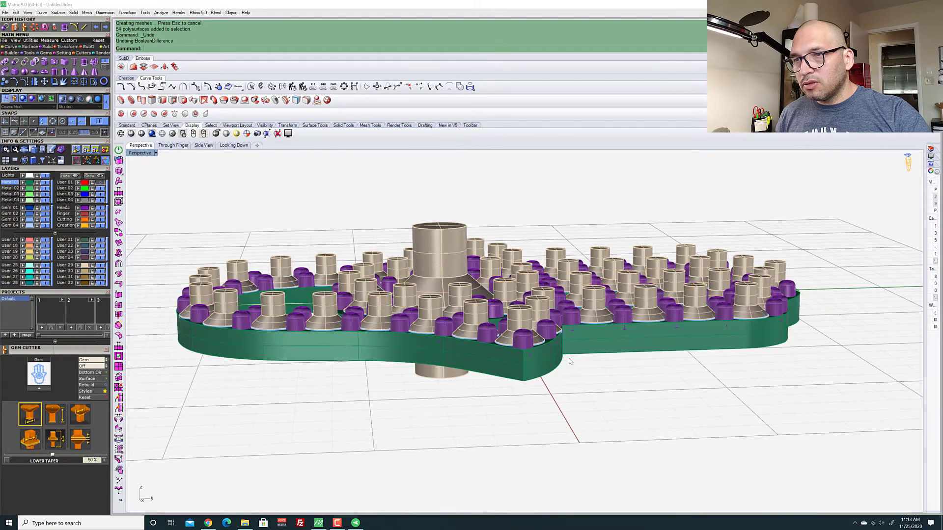
Ungroup the gem cutters and clear the selection
{"action": "scroll", "coordinate": [422, 290], "scroll_direction": "up", "scroll_amount": 5}
{"action": "scroll", "coordinate": [422, 290], "scroll_direction": "down", "scroll_amount": 3}
{"action": "right_click_drag", "start_coordinate": [429, 309], "coordinate": [415, 208]}
{"action": "left_click", "coordinate": [415, 208]}
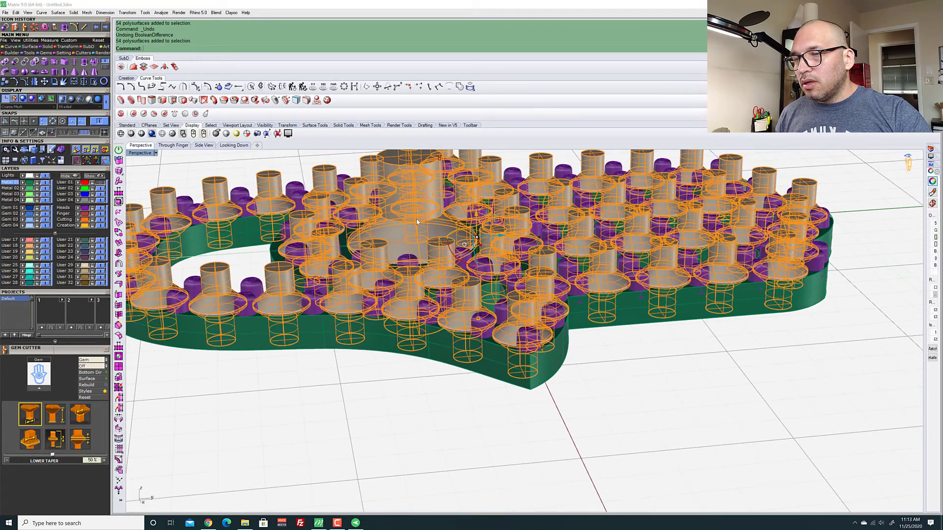
{"action": "key", "text": "ctrl+shift+g"}
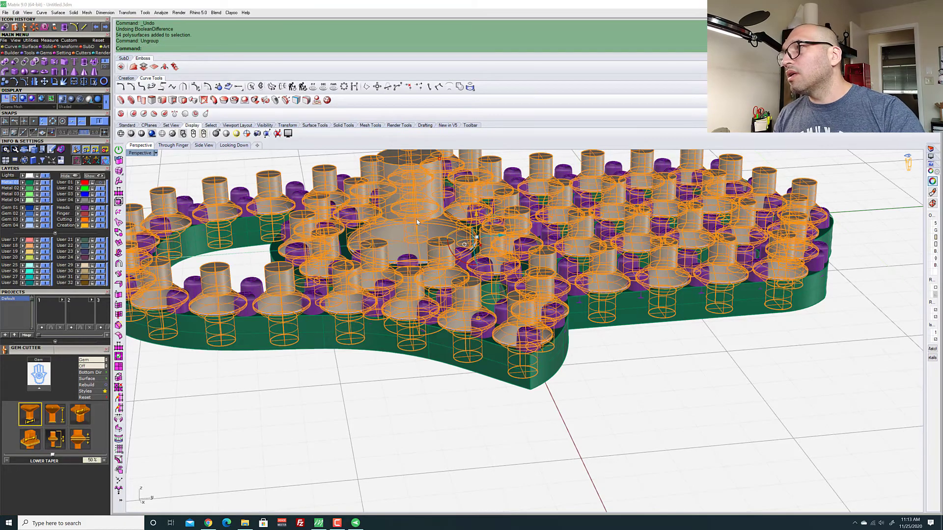
{"action": "key", "text": "Escape"}
Ungroup the gems set in the plate and clear the selection
{"action": "left_click", "coordinate": [525, 371]}
{"action": "scroll", "coordinate": [500, 342], "scroll_direction": "up", "scroll_amount": 2}
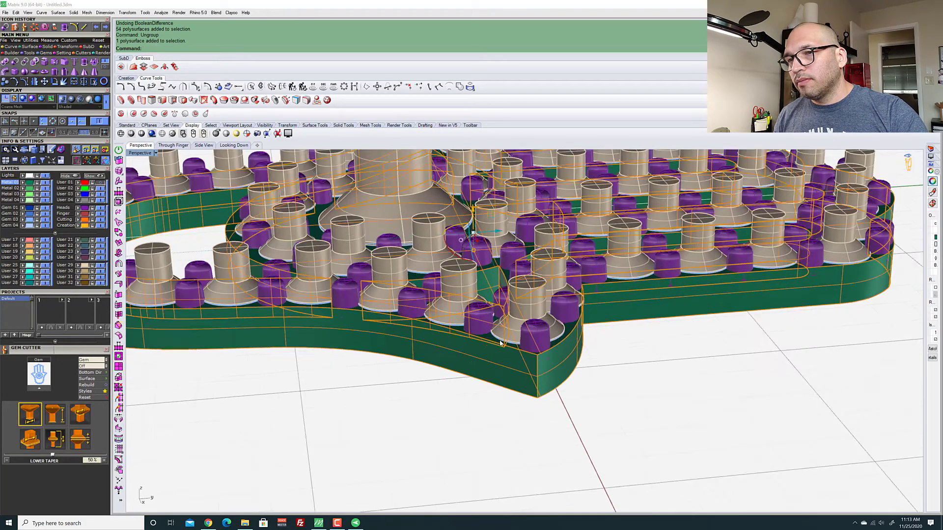
{"action": "scroll", "coordinate": [500, 342], "scroll_direction": "up", "scroll_amount": 5}
{"action": "scroll", "coordinate": [501, 427], "scroll_direction": "down", "scroll_amount": 6}
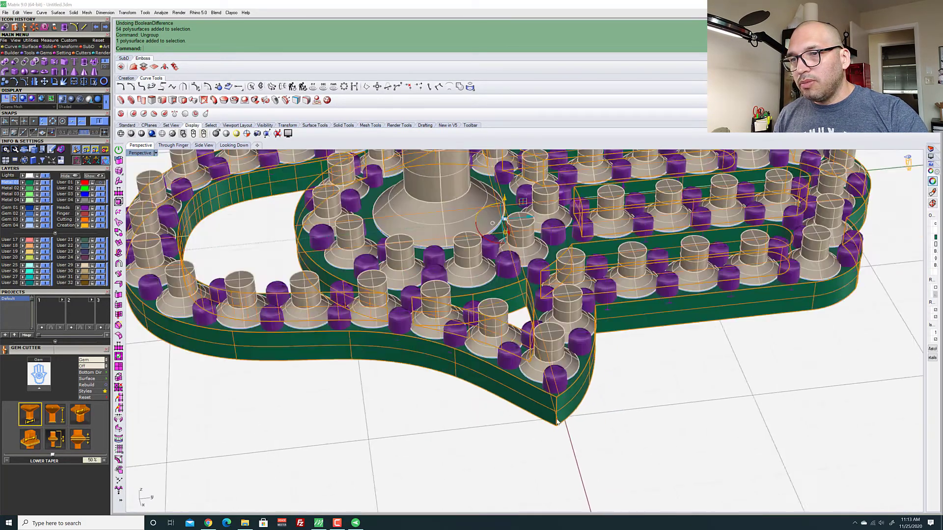
{"action": "scroll", "coordinate": [457, 263], "scroll_direction": "up", "scroll_amount": 3}
{"action": "left_click", "coordinate": [473, 310]}
{"action": "scroll", "coordinate": [471, 319], "scroll_direction": "up", "scroll_amount": 3}
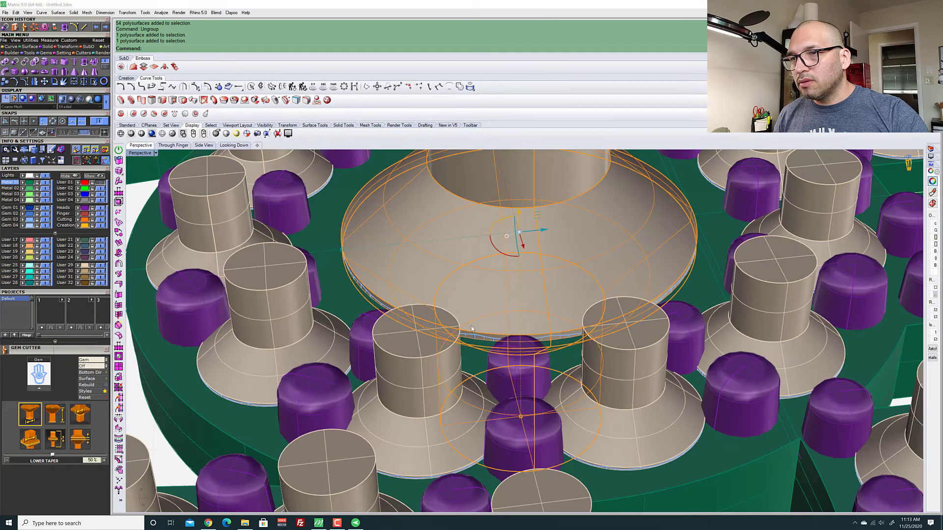
{"action": "left_click", "coordinate": [476, 336], "text": "shift"}
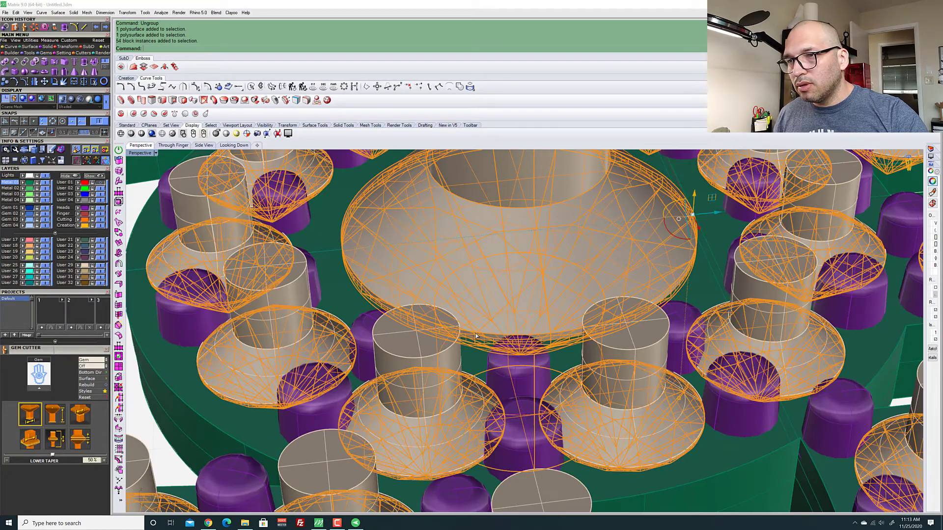
{"action": "scroll", "coordinate": [481, 317], "scroll_direction": "down", "scroll_amount": 5}
{"action": "type", "text": "ungroup"}
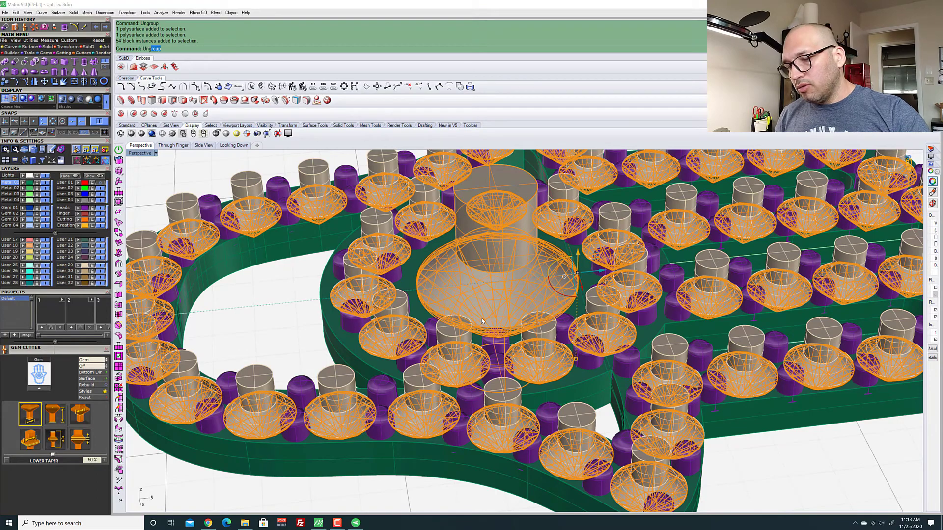
{"action": "key", "text": "Return"}
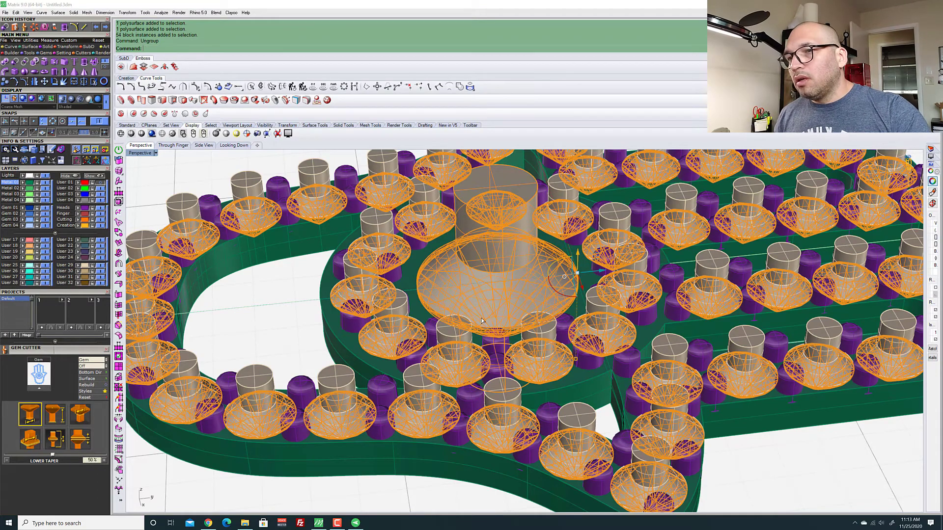
{"action": "left_click", "coordinate": [481, 317], "text": "shift"}
{"action": "scroll", "coordinate": [565, 344], "scroll_direction": "down", "scroll_amount": 5}
{"action": "key", "text": "Escape"}
{"action": "scroll", "coordinate": [525, 346], "scroll_direction": "up", "scroll_amount": 7}
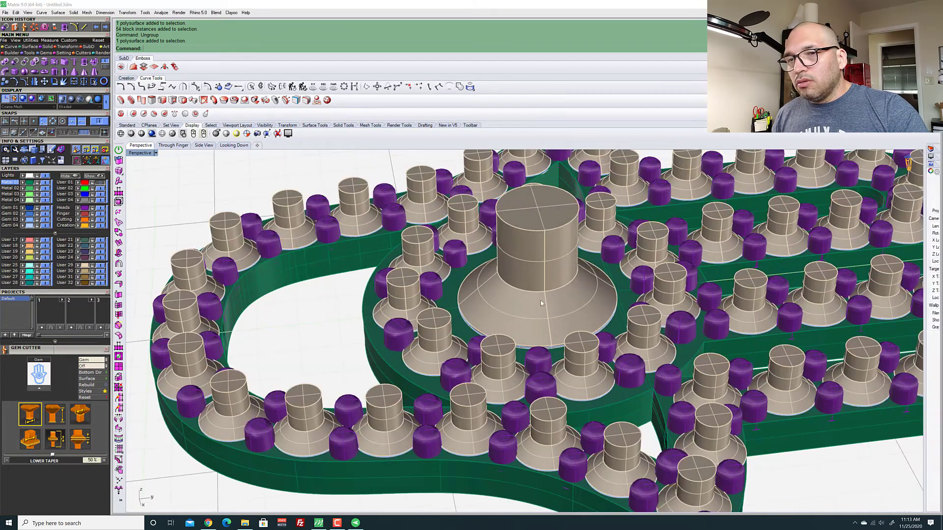
Raise the large center gem together with its cutter slightly above the plate
{"action": "left_click", "coordinate": [524, 348]}
{"action": "scroll", "coordinate": [524, 347], "scroll_direction": "up", "scroll_amount": 3}
{"action": "scroll", "coordinate": [524, 348], "scroll_direction": "down", "scroll_amount": 2}
{"action": "left_click", "coordinate": [524, 348], "text": "shift"}
{"action": "scroll", "coordinate": [530, 334], "scroll_direction": "down", "scroll_amount": 8}
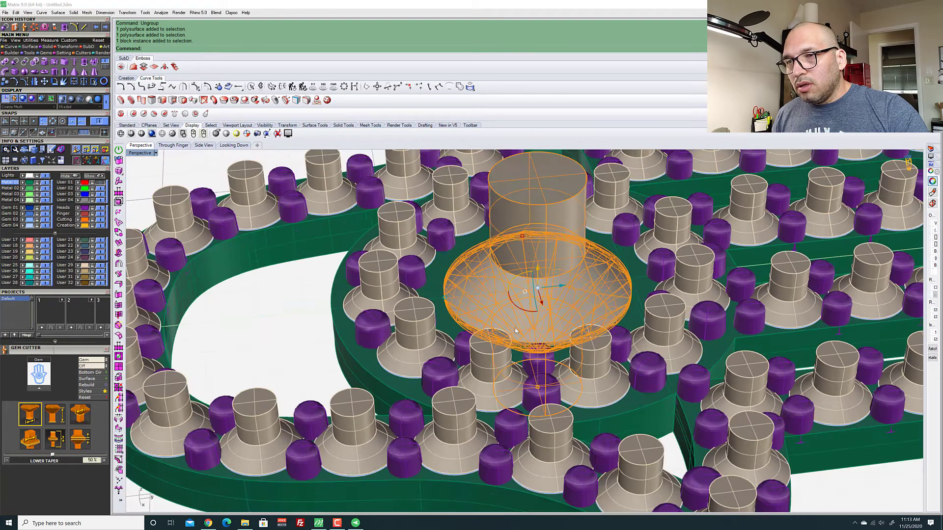
{"action": "scroll", "coordinate": [537, 313], "scroll_direction": "up", "scroll_amount": 5}
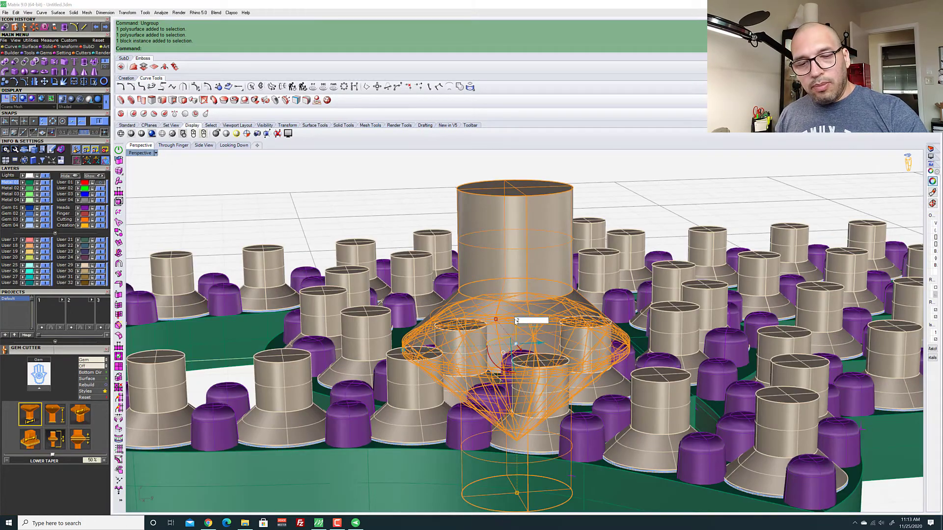
{"action": "key", "text": "Return"}
{"action": "scroll", "coordinate": [516, 322], "scroll_direction": "down", "scroll_amount": 7}
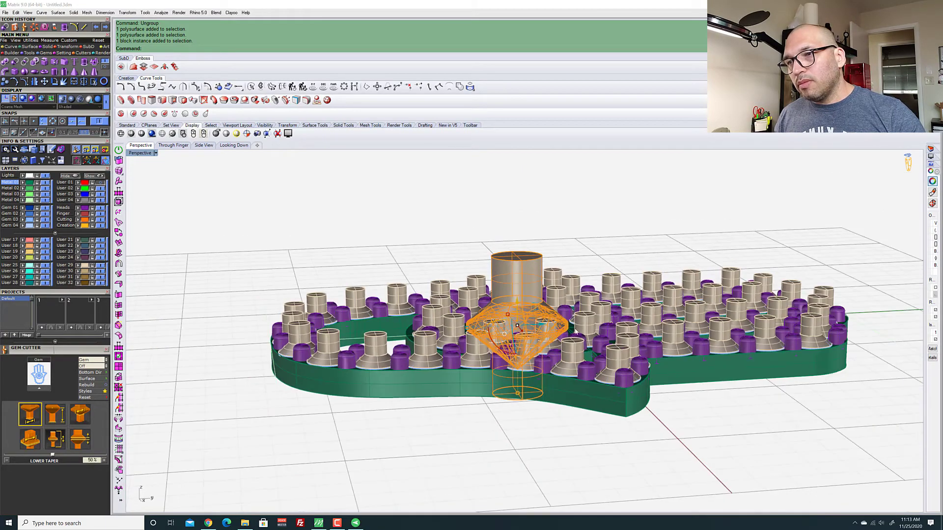
{"action": "key", "text": "Escape"}
{"action": "scroll", "coordinate": [516, 322], "scroll_direction": "up", "scroll_amount": 7}
{"action": "right_click_drag", "start_coordinate": [516, 322], "coordinate": [580, 310]}
{"action": "scroll", "coordinate": [580, 310], "scroll_direction": "up", "scroll_amount": 3}
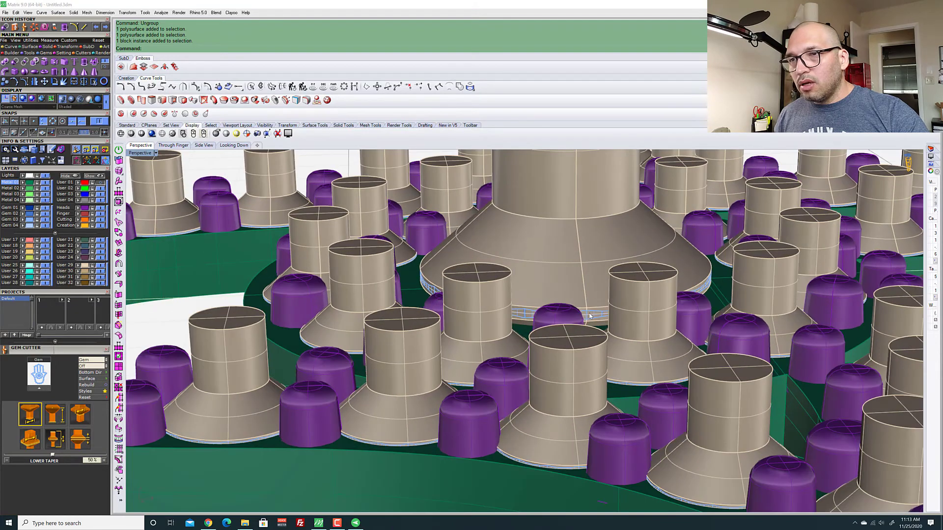
{"action": "left_click", "coordinate": [599, 319]}
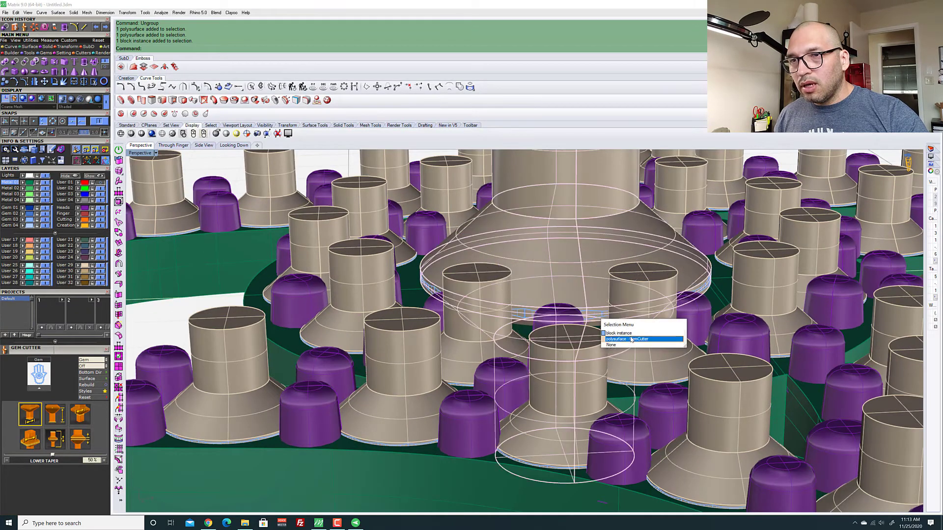
{"action": "left_click", "coordinate": [631, 339]}
{"action": "left_click", "coordinate": [607, 185]}
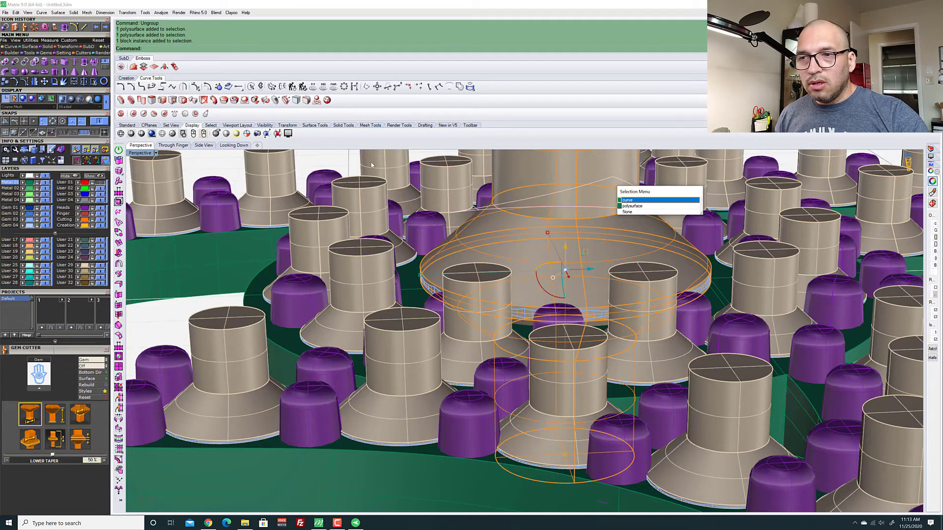
{"action": "left_click", "coordinate": [340, 161]}
{"action": "scroll", "coordinate": [342, 161], "scroll_direction": "down", "scroll_amount": 5}
Select the large center gem and its cutter again and move both a little further up
{"action": "right_click_drag", "start_coordinate": [500, 314], "coordinate": [578, 379]}
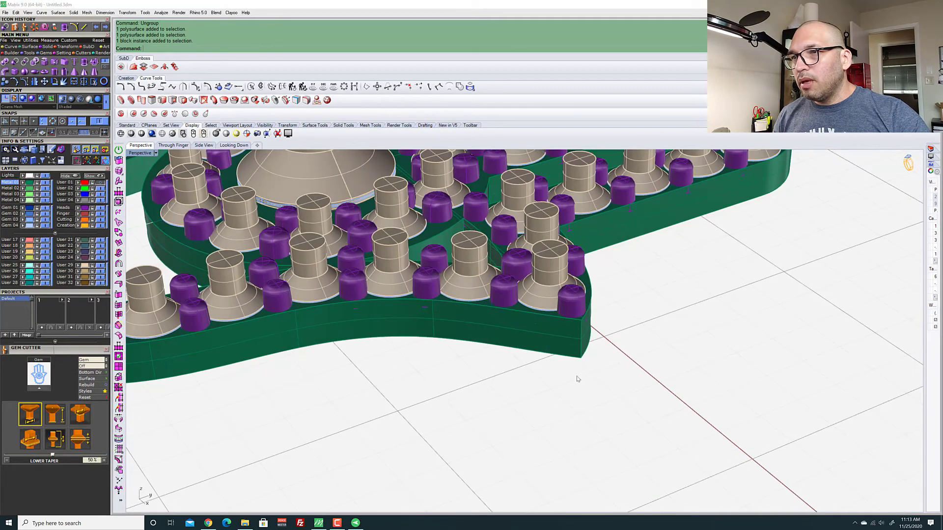
{"action": "scroll", "coordinate": [578, 378], "scroll_direction": "down", "scroll_amount": 4}
{"action": "scroll", "coordinate": [448, 281], "scroll_direction": "up", "scroll_amount": 4}
{"action": "scroll", "coordinate": [448, 282], "scroll_direction": "up", "scroll_amount": 3}
{"action": "left_click", "coordinate": [484, 302]}
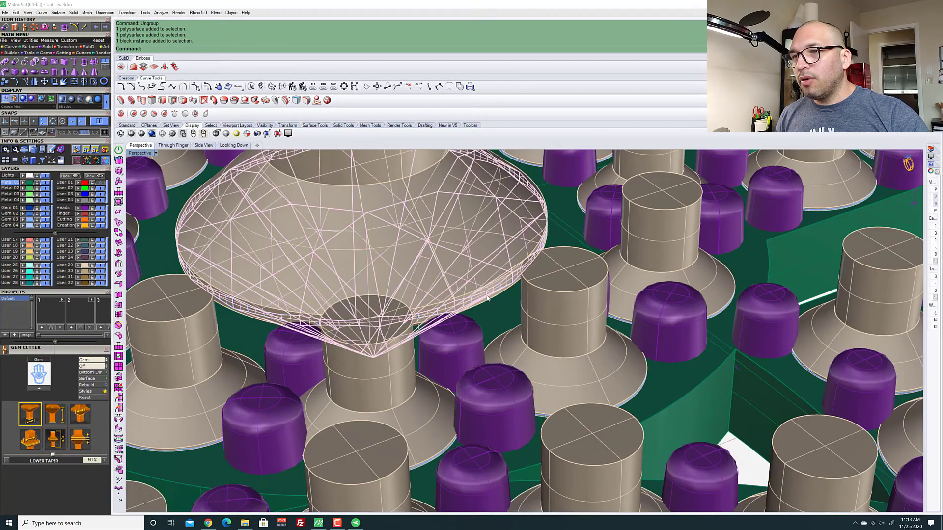
{"action": "left_click", "coordinate": [526, 323]}
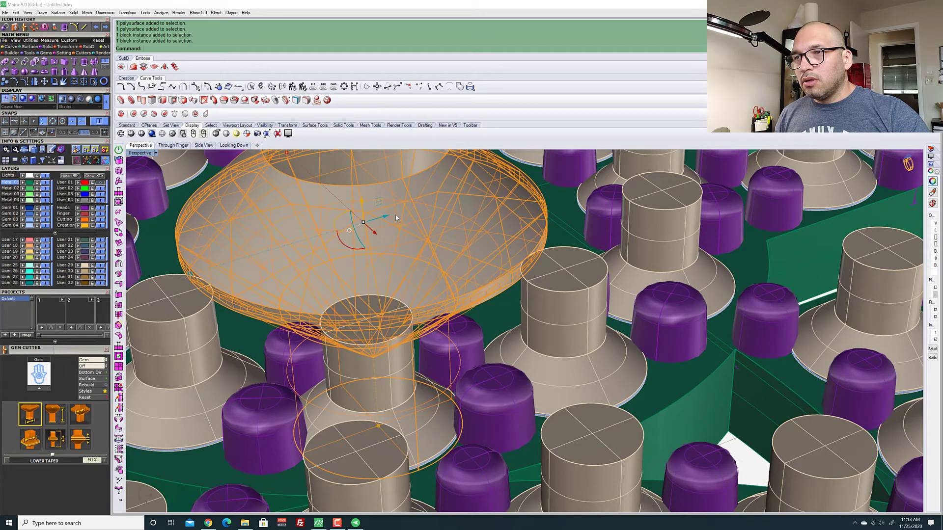
{"action": "left_click", "coordinate": [364, 202]}
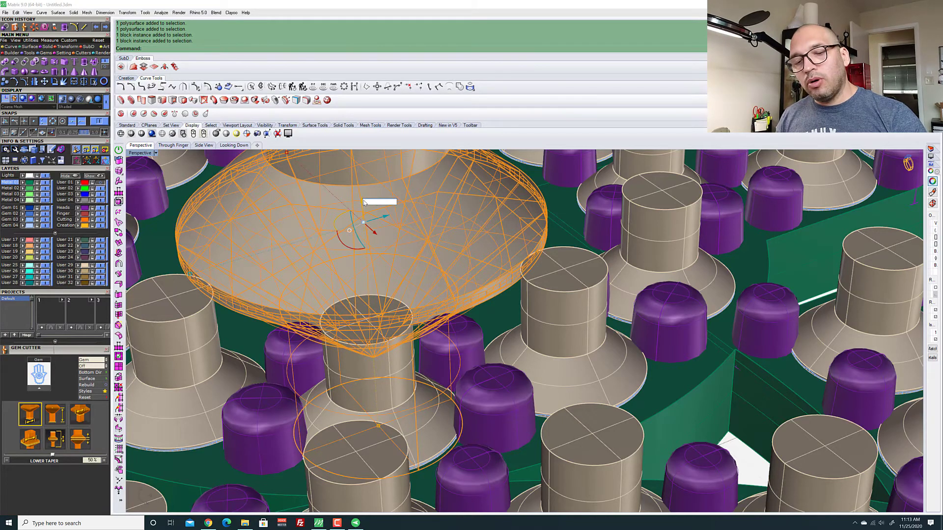
{"action": "type", "text": "1"}
{"action": "key", "text": "Return"}
{"action": "scroll", "coordinate": [364, 203], "scroll_direction": "down", "scroll_amount": 10}
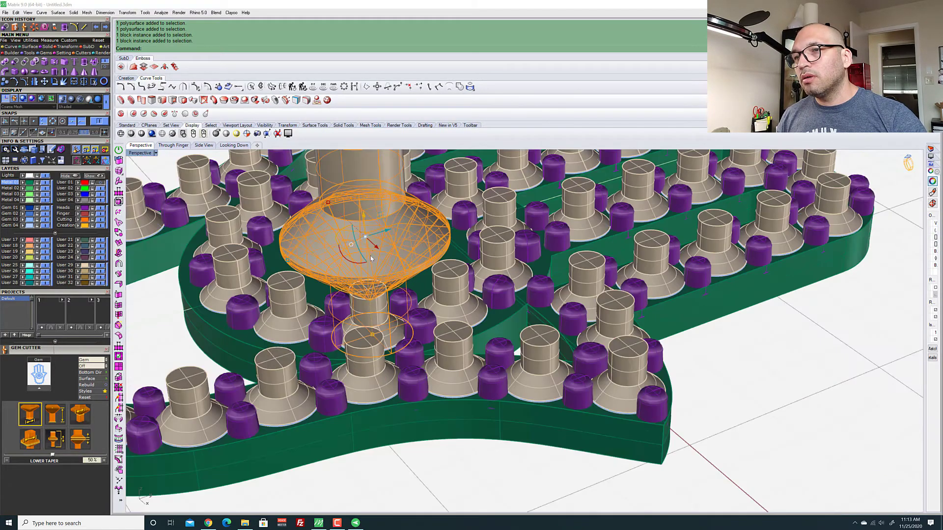
{"action": "key", "text": "Escape"}
Examine the cutter ends on the plate's underside and the raised center cutter from above and from the side
{"action": "scroll", "coordinate": [359, 246], "scroll_direction": "up", "scroll_amount": 5}
{"action": "right_click_drag", "start_coordinate": [359, 247], "coordinate": [362, 215]}
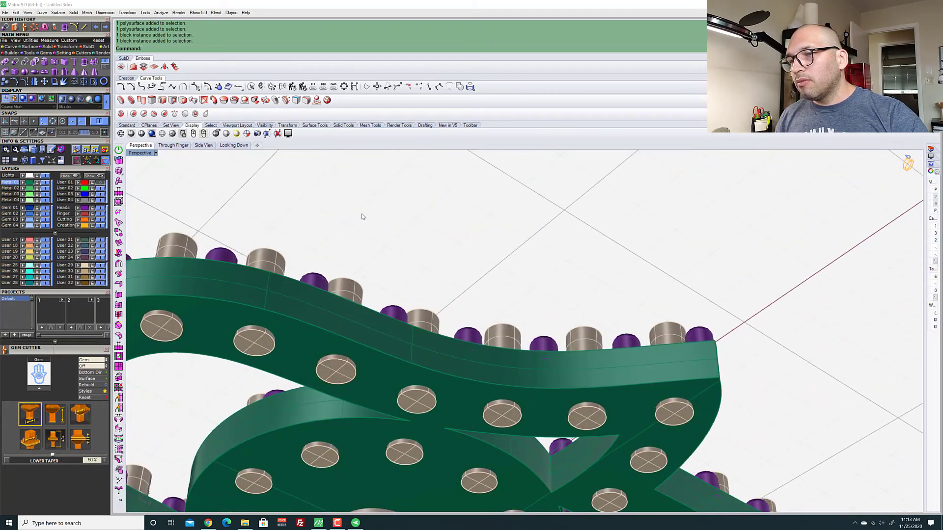
{"action": "scroll", "coordinate": [362, 216], "scroll_direction": "down", "scroll_amount": 8}
{"action": "scroll", "coordinate": [353, 380], "scroll_direction": "up", "scroll_amount": 4}
{"action": "right_click_drag", "start_coordinate": [425, 235], "coordinate": [432, 282]}
{"action": "scroll", "coordinate": [432, 282], "scroll_direction": "down", "scroll_amount": 4}
{"action": "scroll", "coordinate": [459, 272], "scroll_direction": "up", "scroll_amount": 4}
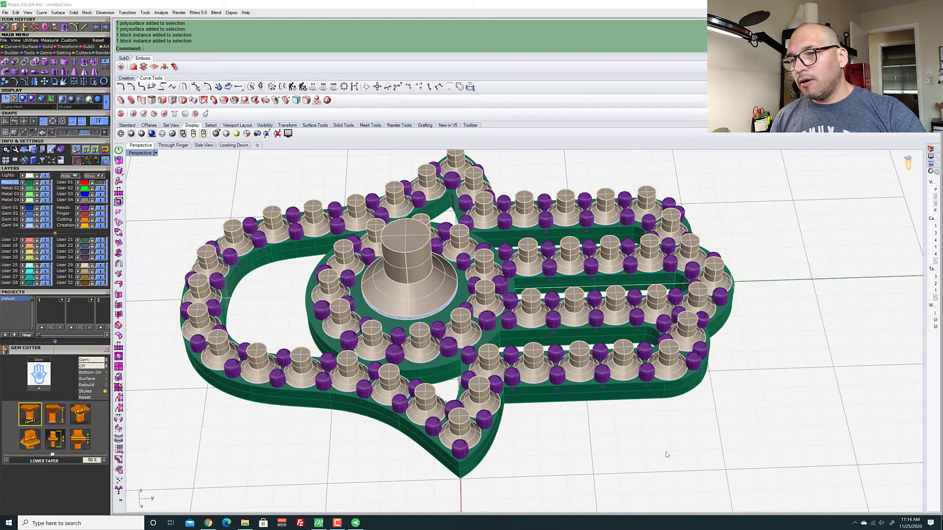
{"action": "scroll", "coordinate": [391, 326], "scroll_direction": "up", "scroll_amount": 5}
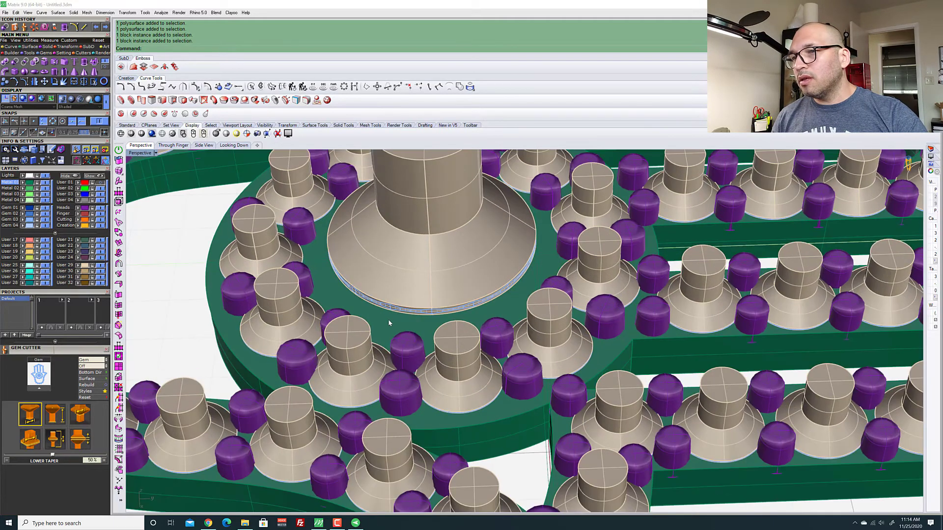
{"action": "scroll", "coordinate": [388, 323], "scroll_direction": "down", "scroll_amount": 10}
{"action": "right_click_drag", "start_coordinate": [486, 432], "coordinate": [493, 365]}
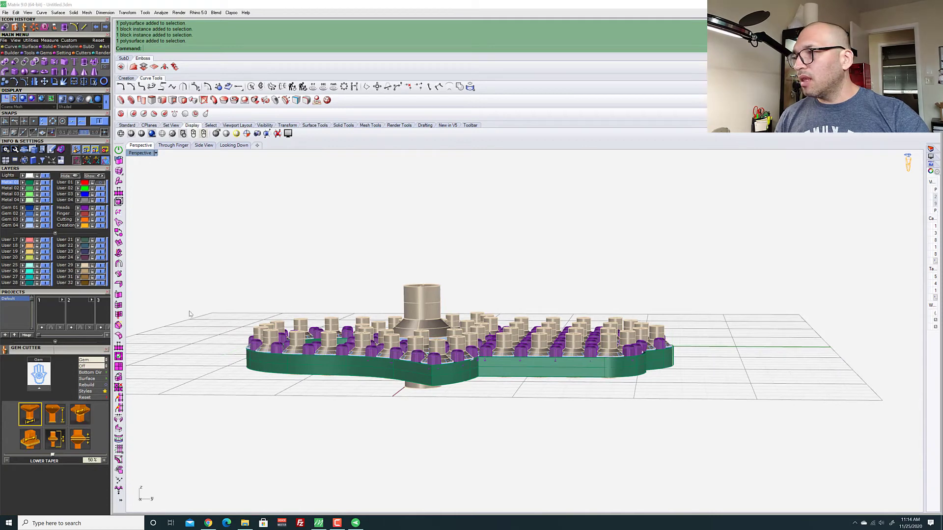
Select all the gem cutters on the User 29 layer and group them
{"action": "scroll", "coordinate": [262, 314], "scroll_direction": "up", "scroll_amount": 3}
{"action": "left_click", "coordinate": [295, 338]}
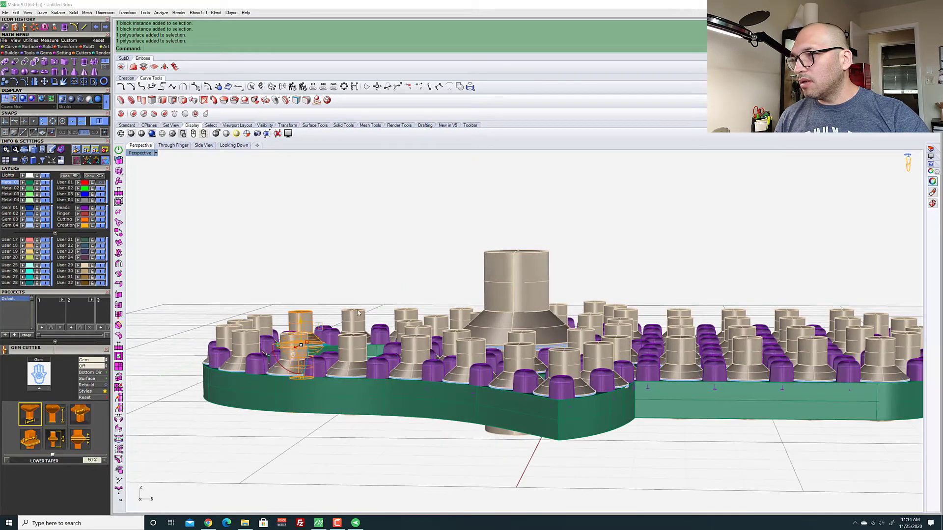
{"action": "left_click", "coordinate": [354, 343]}
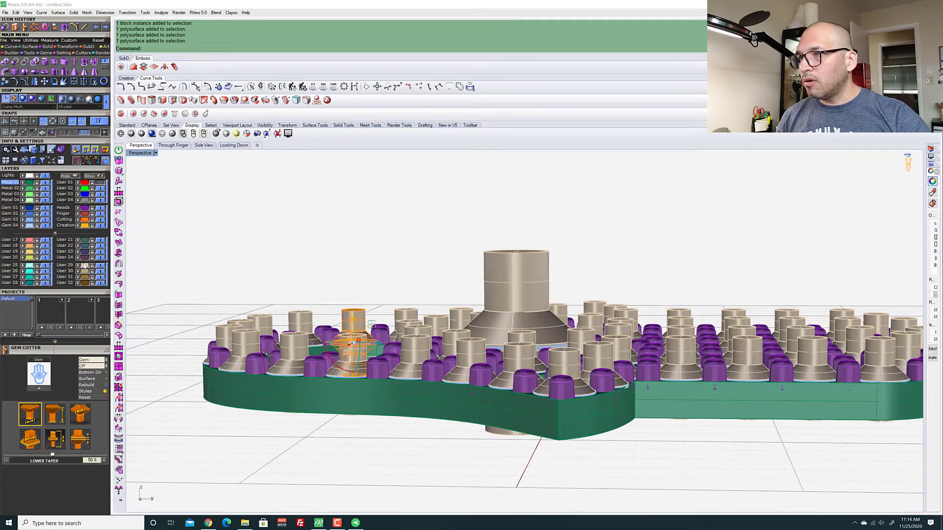
{"action": "left_click", "coordinate": [84, 265]}
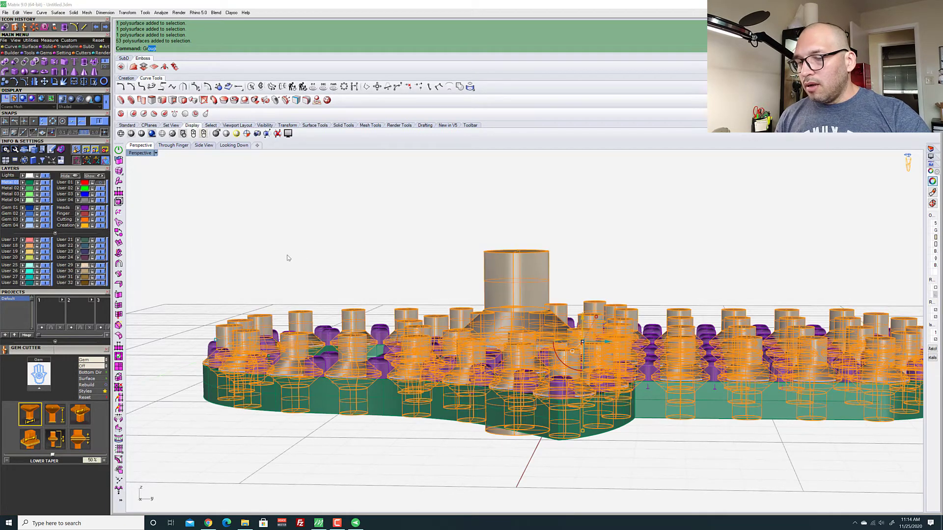
{"action": "key", "text": "Return"}
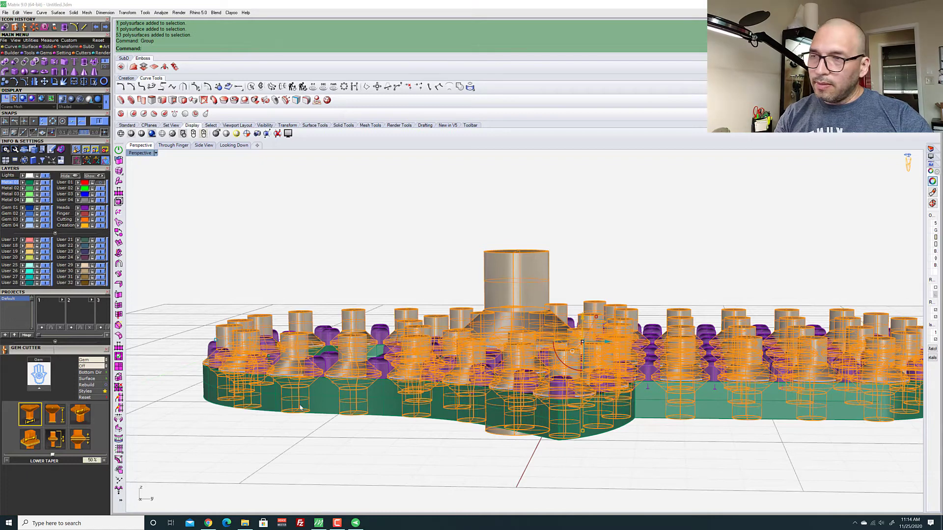
Subtract the grouped gem cutters from the metal plate with Boolean Difference, then delete the cutters
{"action": "left_click", "coordinate": [317, 400]}
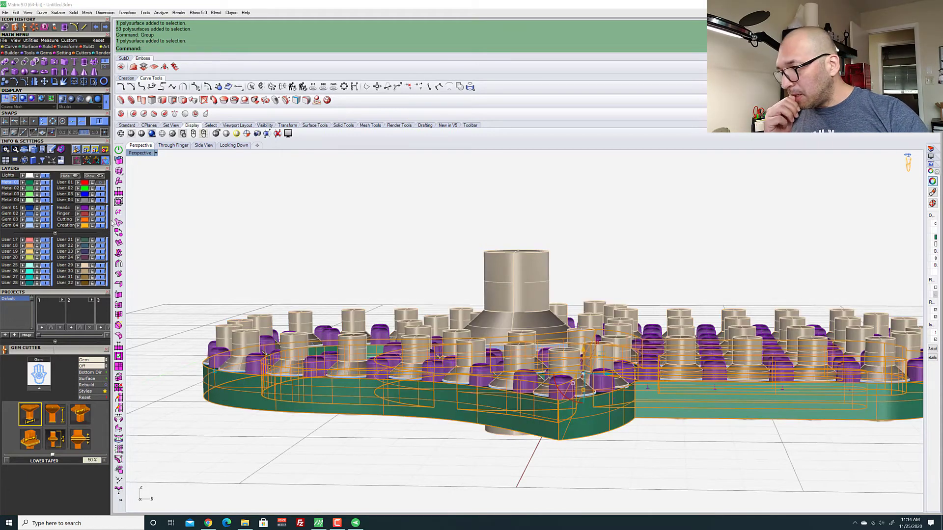
{"action": "left_click", "coordinate": [5, 27]}
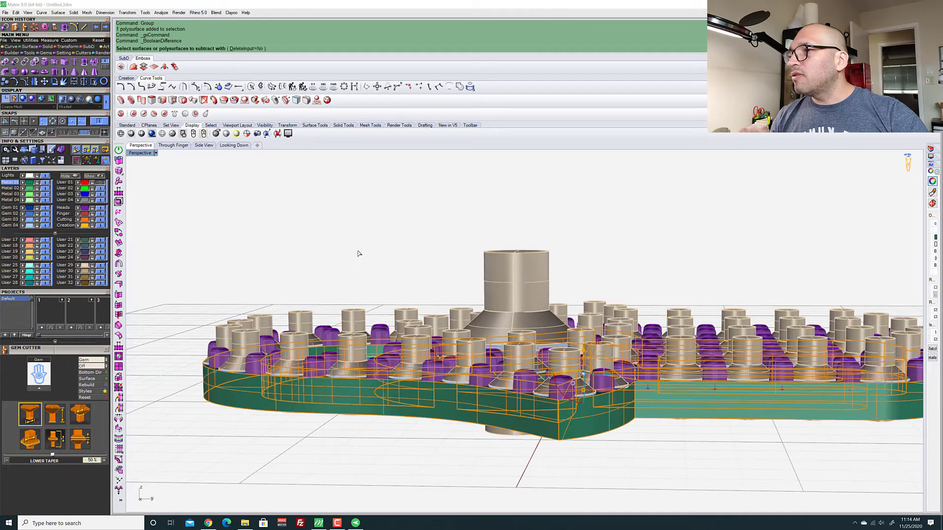
{"action": "left_click", "coordinate": [499, 269]}
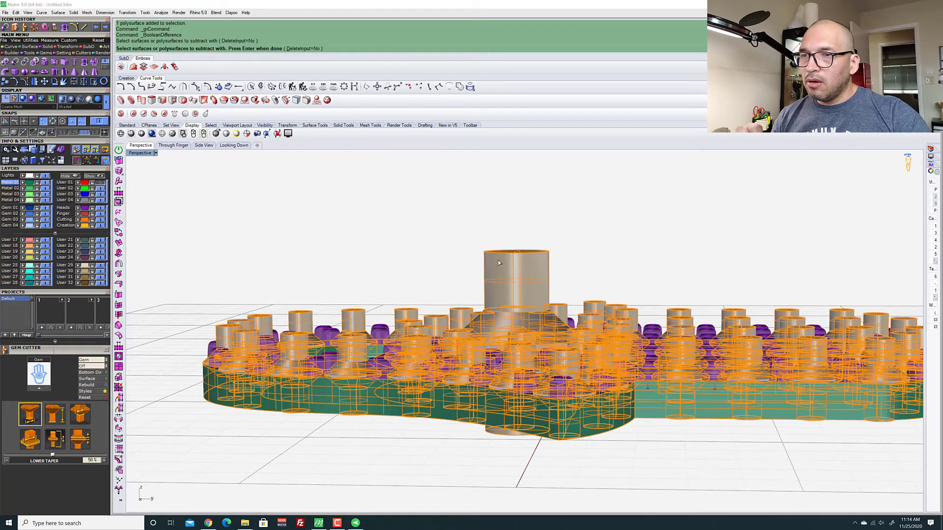
{"action": "key", "text": "Return"}
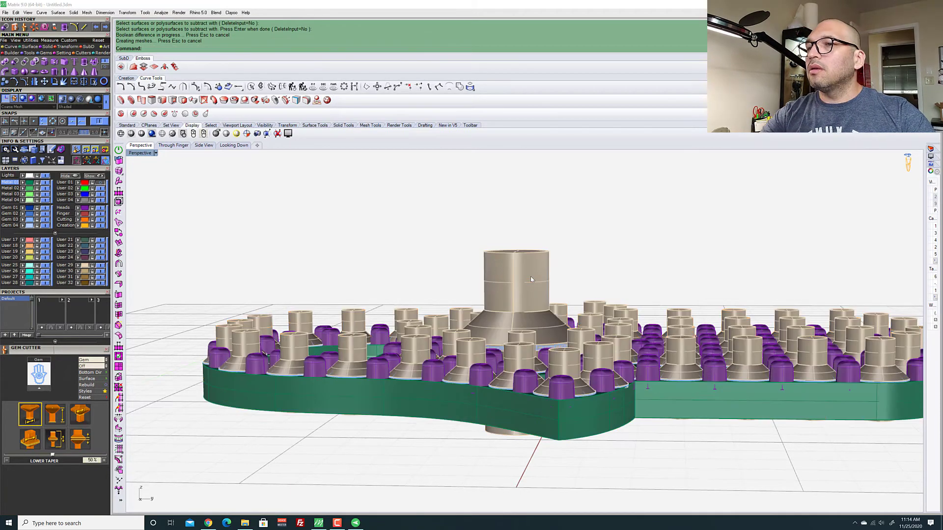
{"action": "left_click", "coordinate": [531, 278]}
{"action": "key", "text": "Delete"}
{"action": "scroll", "coordinate": [540, 304], "scroll_direction": "down", "scroll_amount": 5}
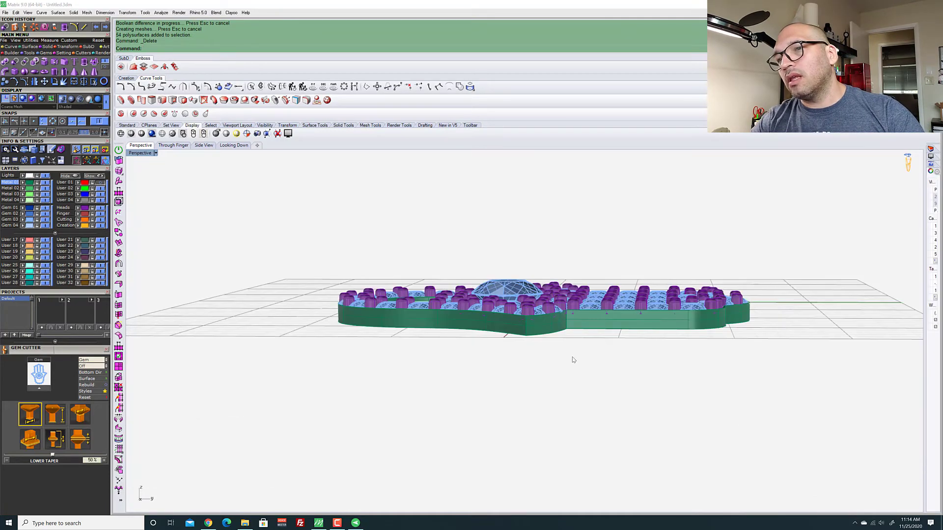
Select the metal plate's upper outline curve, duplicate it in place and move the copy straight down by 1
{"action": "right_click_drag", "start_coordinate": [570, 360], "coordinate": [489, 343]}
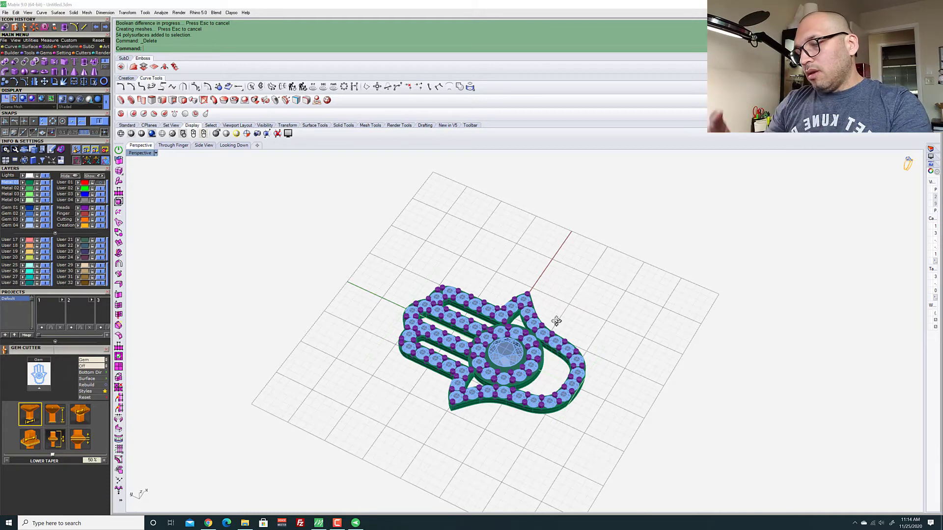
{"action": "right_click_drag", "start_coordinate": [556, 321], "coordinate": [491, 275]}
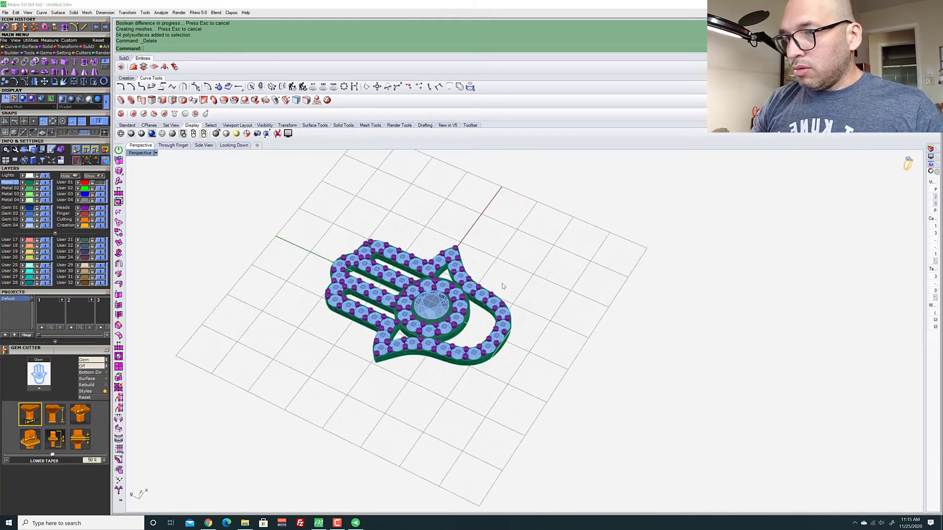
{"action": "scroll", "coordinate": [470, 265], "scroll_direction": "up", "scroll_amount": 8}
{"action": "left_click", "coordinate": [421, 236]}
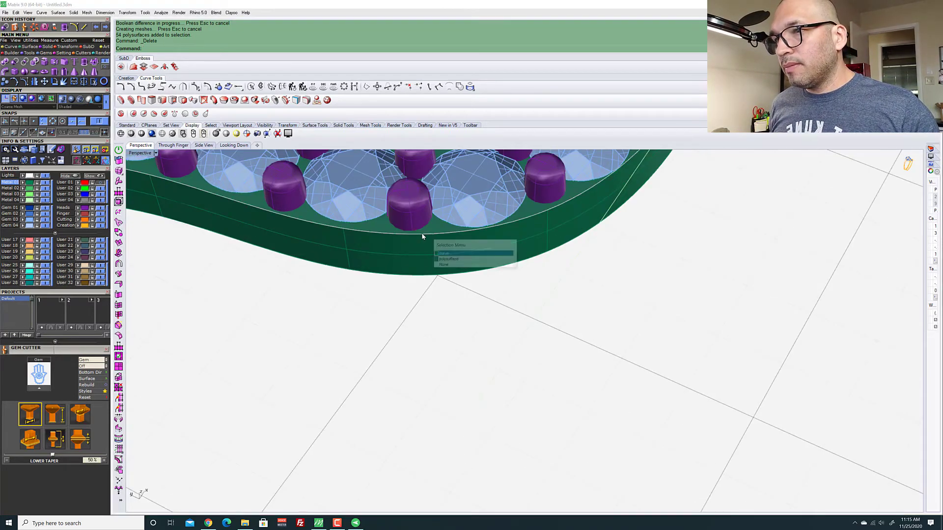
{"action": "left_click", "coordinate": [477, 255]}
{"action": "scroll", "coordinate": [478, 247], "scroll_direction": "down", "scroll_amount": 5}
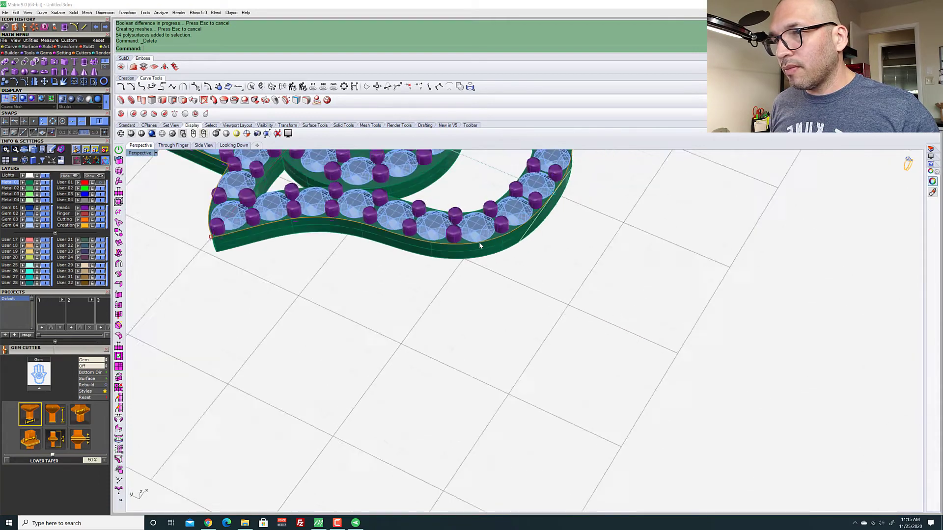
{"action": "right_click_drag", "start_coordinate": [508, 371], "coordinate": [473, 326]}
{"action": "scroll", "coordinate": [473, 326], "scroll_direction": "down", "scroll_amount": 5}
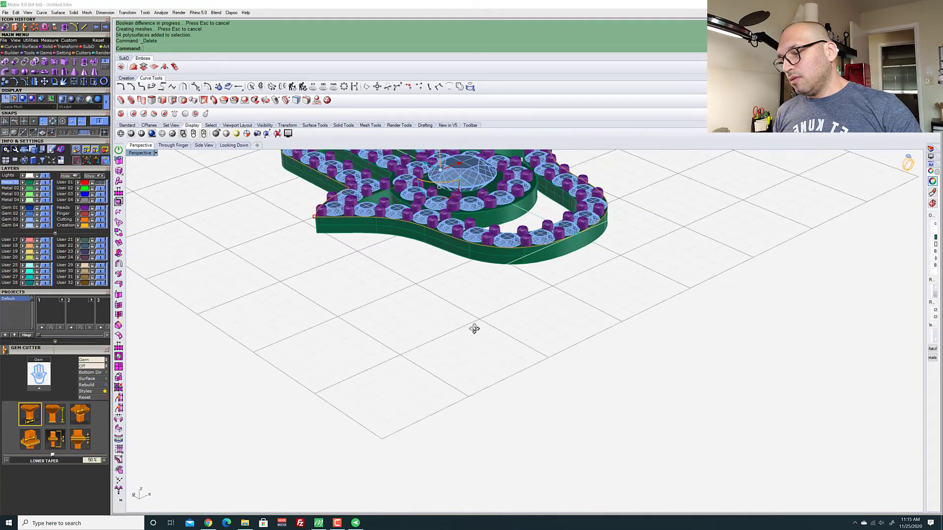
{"action": "key", "text": "ctrl+c"}
{"action": "key", "text": "ctrl+v"}
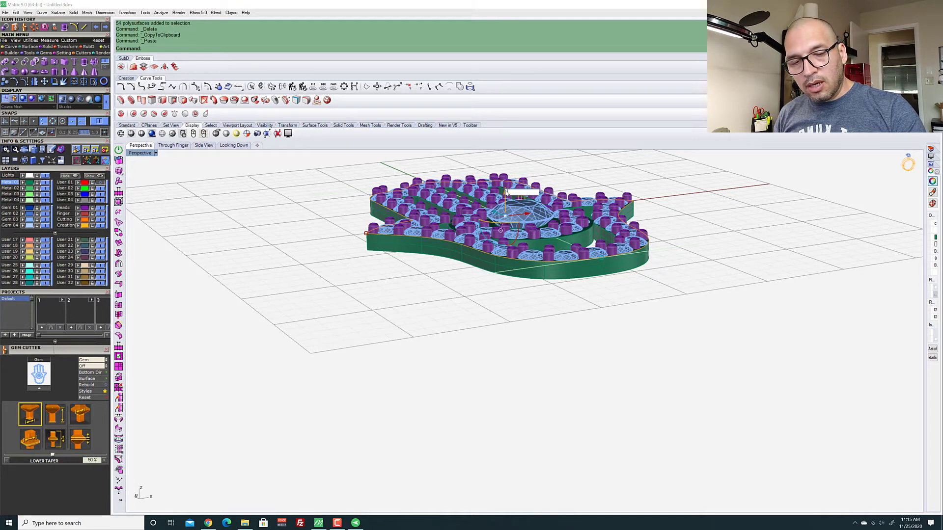
{"action": "type", "text": "-1"}
{"action": "key", "text": "Return"}
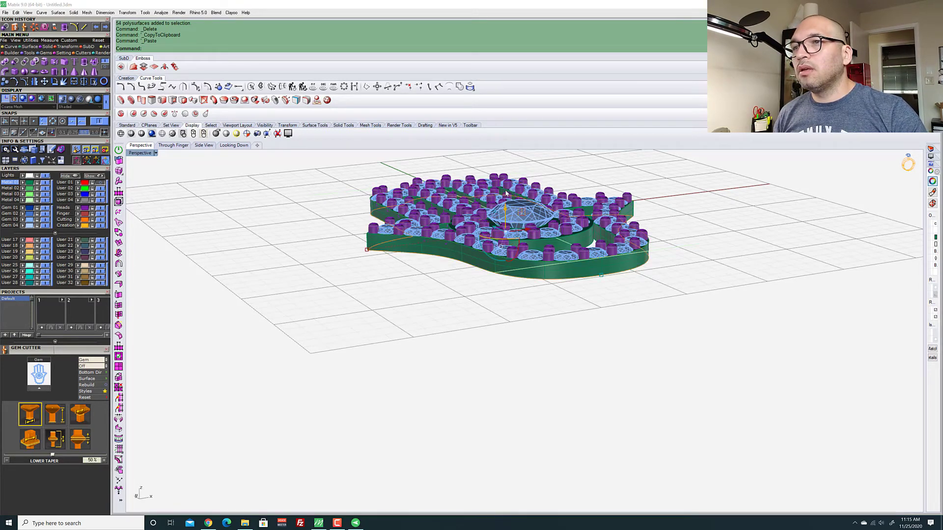
Examine the lowered outline curve along the plate's bottom edge and the seat holes on its underside
{"action": "scroll", "coordinate": [513, 257], "scroll_direction": "up", "scroll_amount": 5}
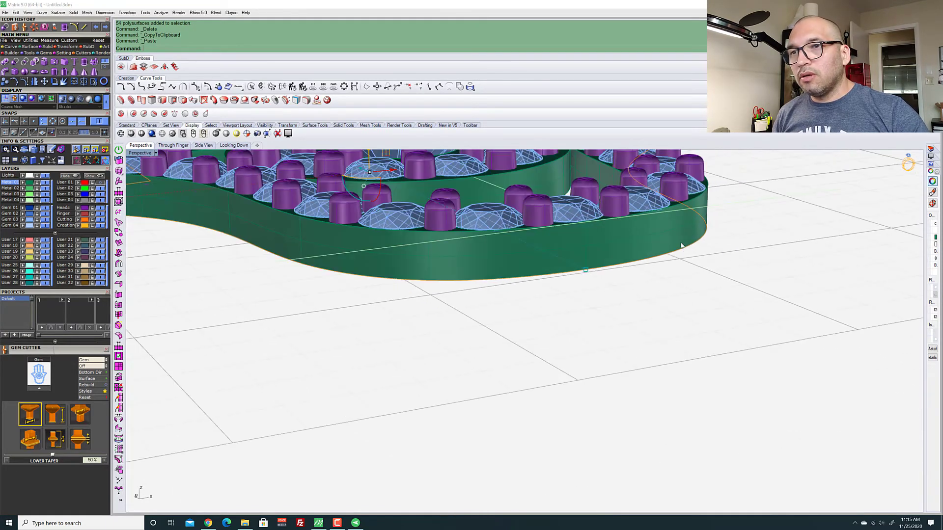
{"action": "right_click_drag", "start_coordinate": [625, 281], "coordinate": [719, 346], "text": "shift"}
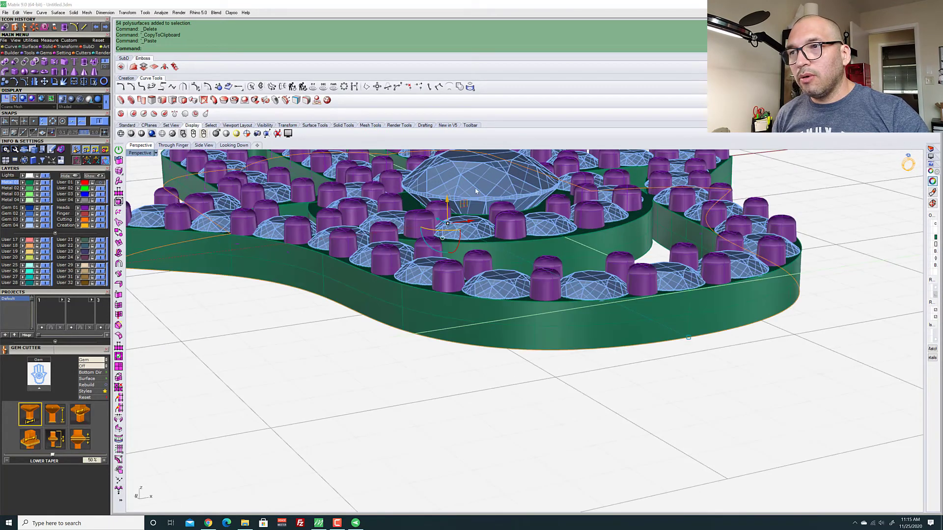
{"action": "left_click", "coordinate": [446, 199]}
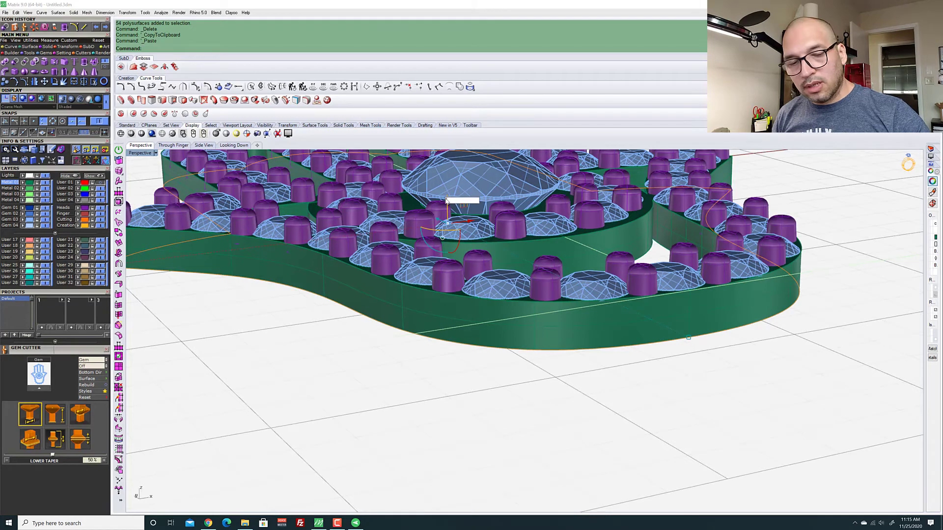
{"action": "key", "text": "Escape"}
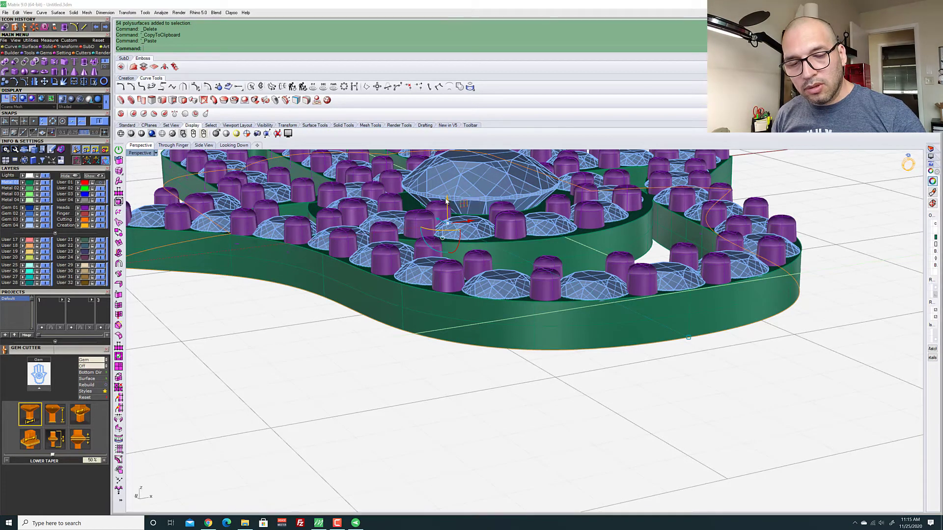
{"action": "scroll", "coordinate": [511, 256], "scroll_direction": "down", "scroll_amount": 3}
{"action": "right_click_drag", "start_coordinate": [530, 339], "coordinate": [532, 233]}
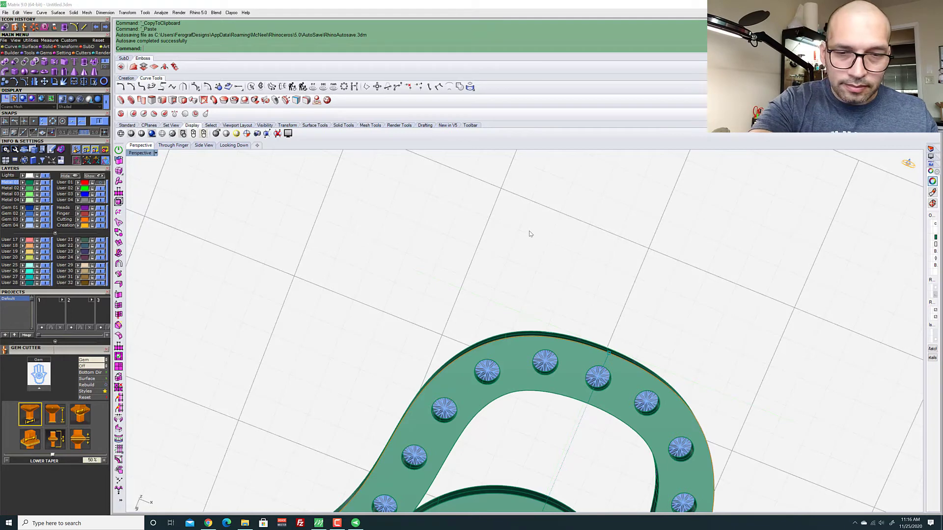
{"action": "right_click_drag", "start_coordinate": [528, 234], "coordinate": [484, 242]}
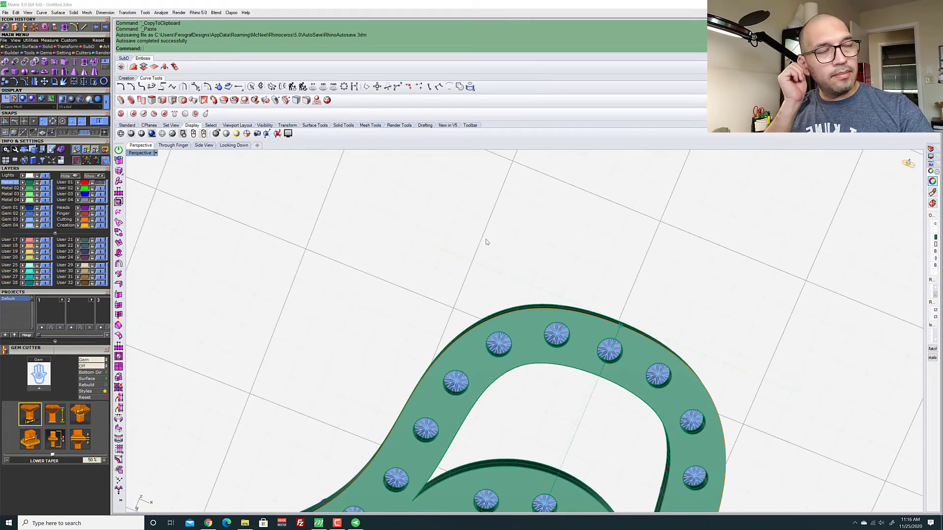
{"action": "scroll", "coordinate": [464, 211], "scroll_direction": "down", "scroll_amount": 7}
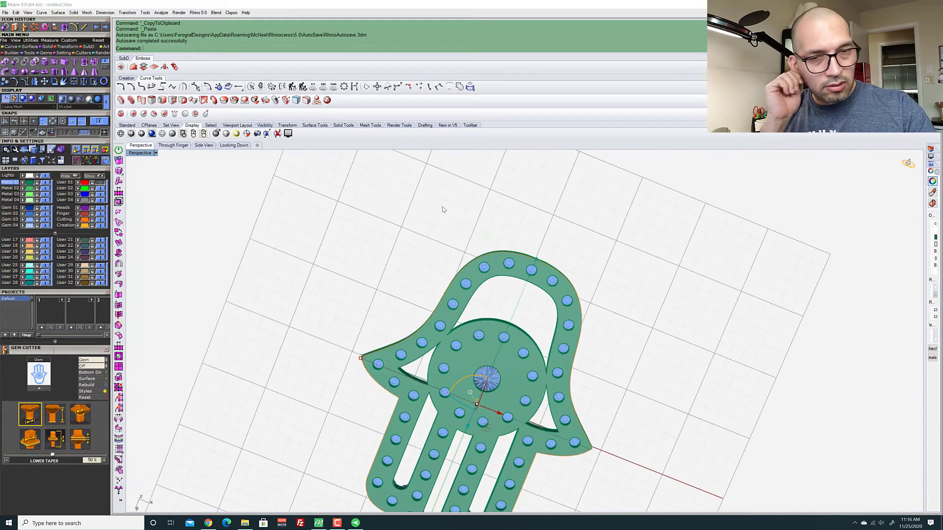
{"action": "scroll", "coordinate": [406, 338], "scroll_direction": "up", "scroll_amount": 6}
{"action": "right_click_drag", "start_coordinate": [406, 339], "coordinate": [403, 269]}
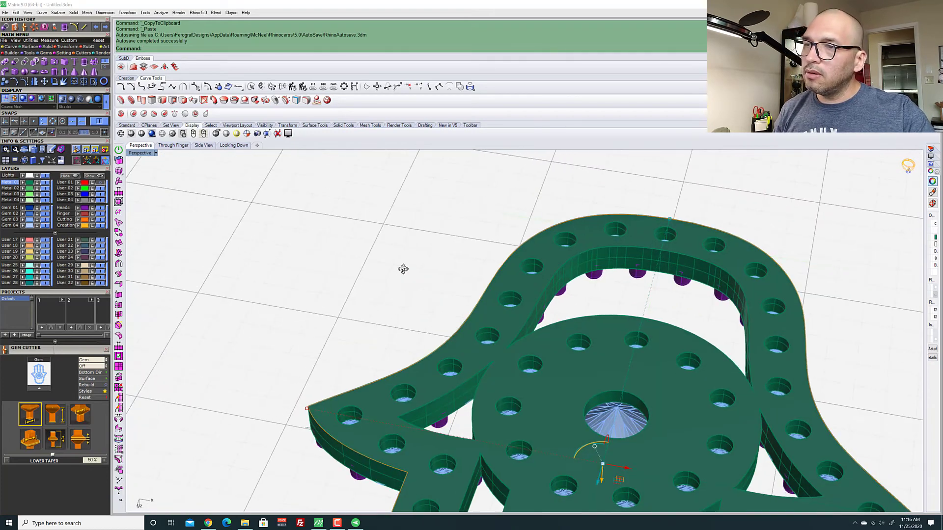
Offset the lowered outline curve inward by 0.55 with sharp corners
{"action": "type", "text": "Offset"}
{"action": "key", "text": "Return"}
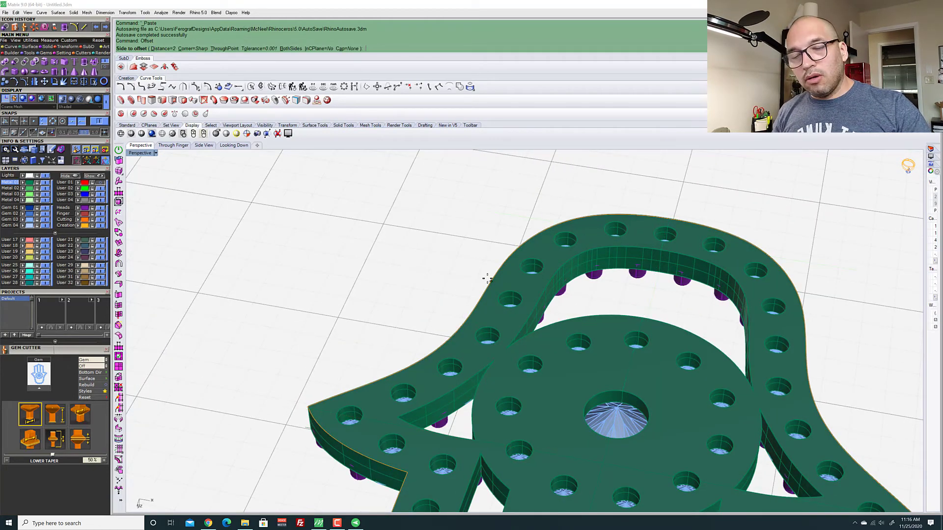
{"action": "key", "text": "Return"}
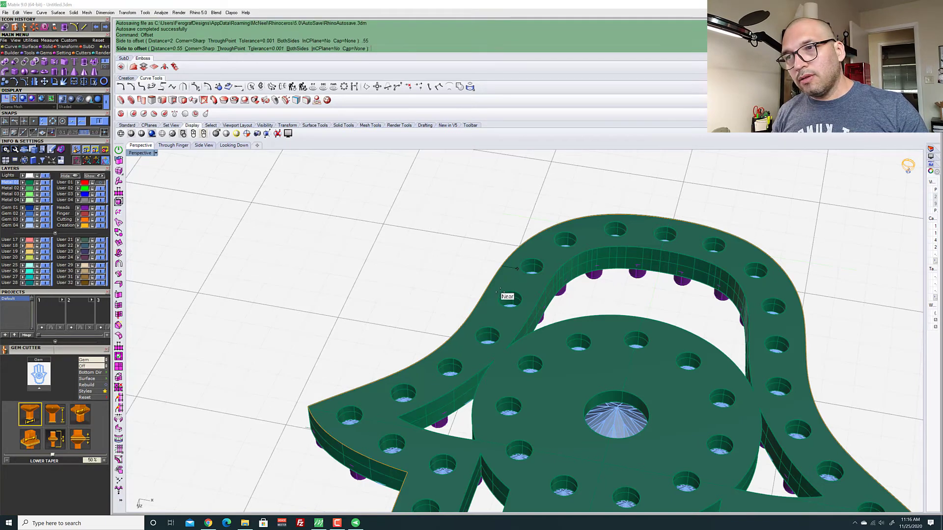
{"action": "scroll", "coordinate": [517, 265], "scroll_direction": "up", "scroll_amount": 3}
{"action": "scroll", "coordinate": [501, 307], "scroll_direction": "up", "scroll_amount": 2}
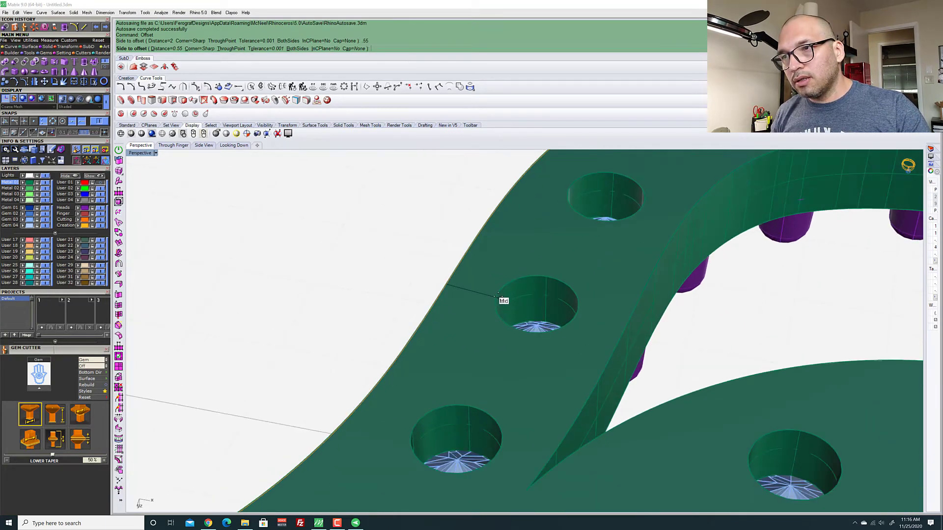
{"action": "scroll", "coordinate": [502, 302], "scroll_direction": "up", "scroll_amount": 3}
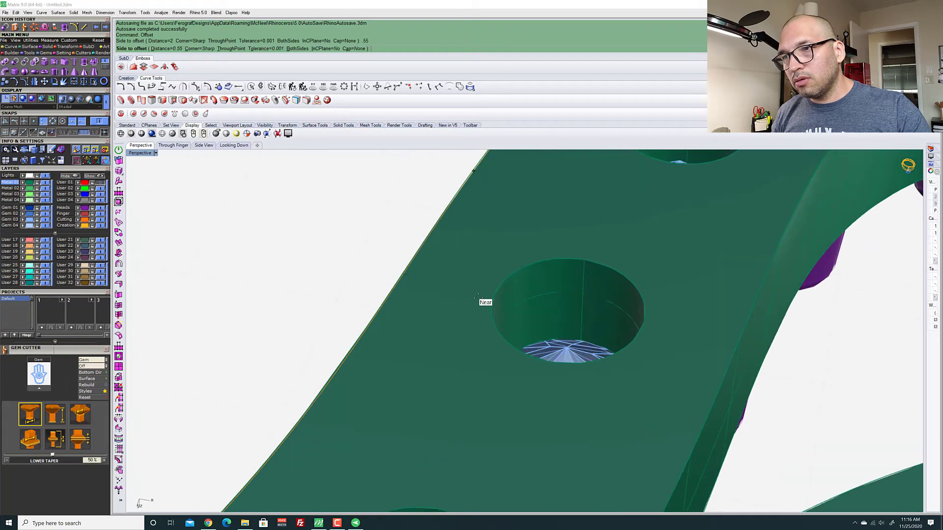
{"action": "right_click_drag", "start_coordinate": [514, 294], "coordinate": [444, 290]}
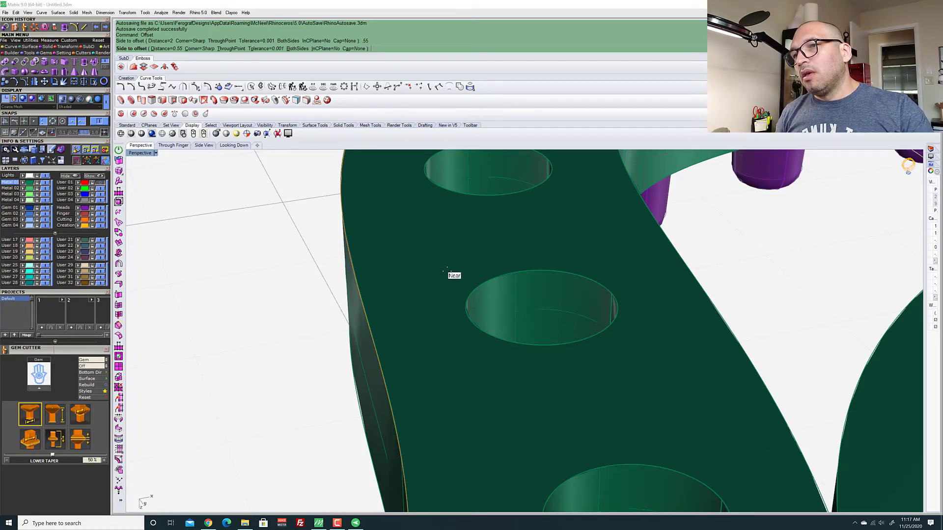
{"action": "left_click", "coordinate": [450, 297]}
{"action": "scroll", "coordinate": [451, 298], "scroll_direction": "down", "scroll_amount": 3}
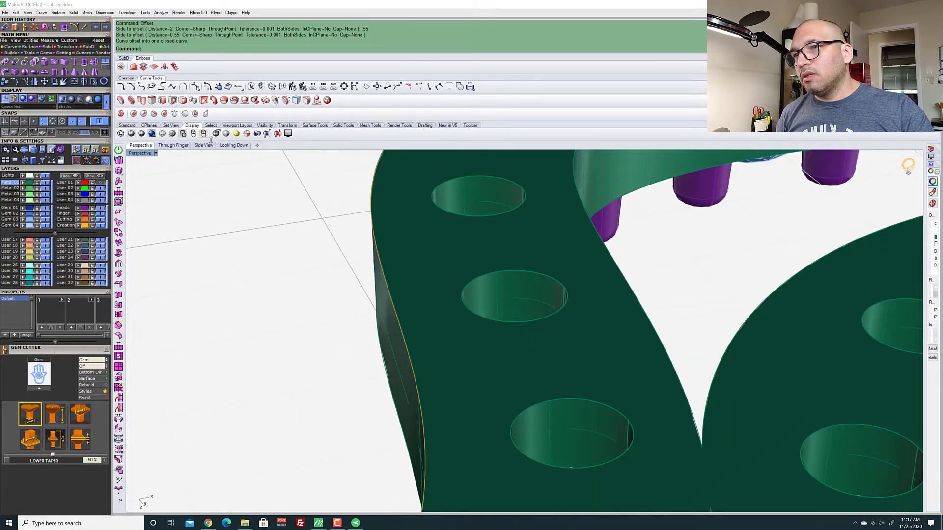
Set the Perspective viewport to Ghosted display, examine the offset curve against the gem seats and prongs, and clear the selection
{"action": "left_click", "coordinate": [155, 153]}
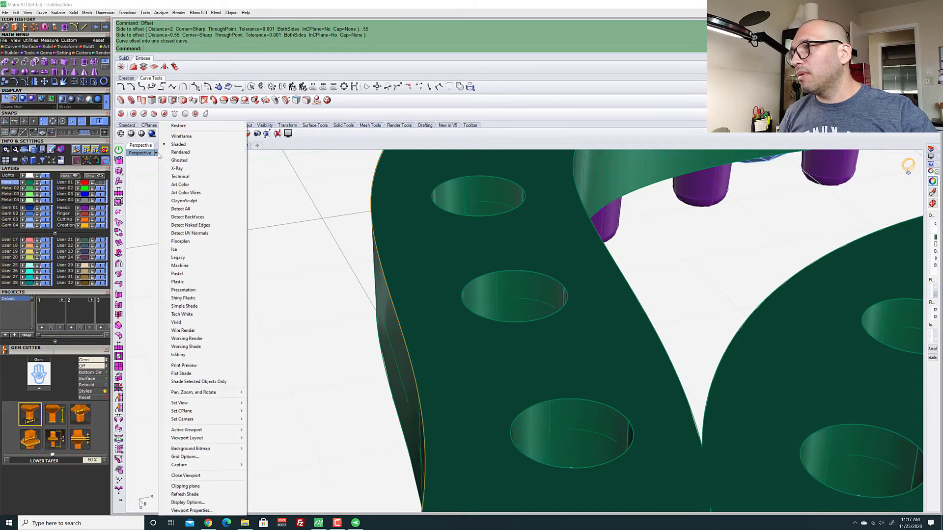
{"action": "left_click", "coordinate": [189, 161]}
{"action": "scroll", "coordinate": [414, 235], "scroll_direction": "up", "scroll_amount": 4}
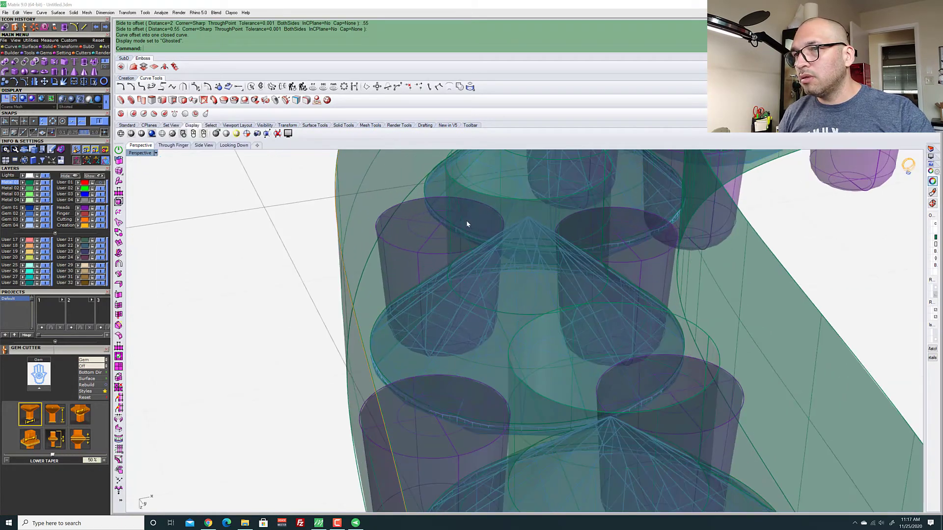
{"action": "left_click", "coordinate": [461, 220]}
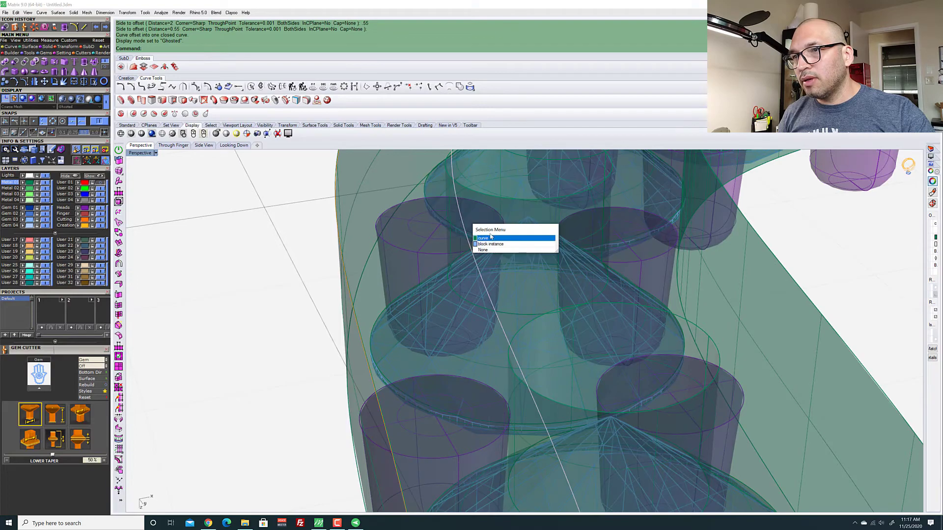
{"action": "scroll", "coordinate": [464, 201], "scroll_direction": "down", "scroll_amount": 4}
{"action": "scroll", "coordinate": [464, 201], "scroll_direction": "down", "scroll_amount": 3}
{"action": "right_click_drag", "start_coordinate": [464, 227], "coordinate": [375, 281]}
{"action": "scroll", "coordinate": [375, 282], "scroll_direction": "down", "scroll_amount": 8}
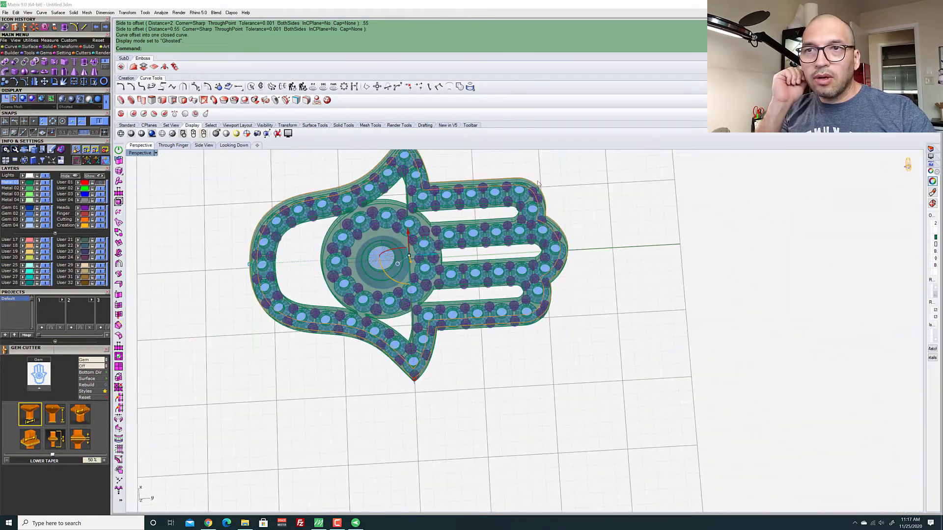
{"action": "scroll", "coordinate": [369, 183], "scroll_direction": "up", "scroll_amount": 5}
{"action": "scroll", "coordinate": [334, 181], "scroll_direction": "down", "scroll_amount": 5}
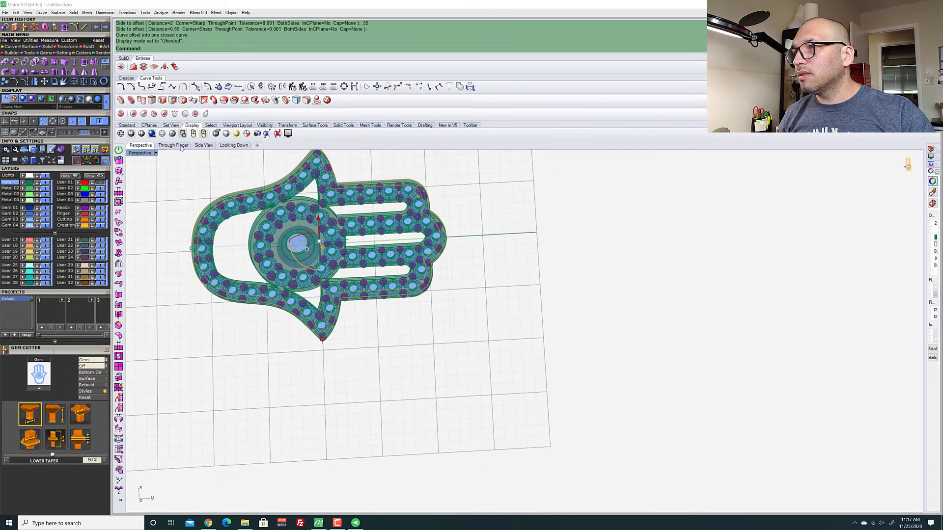
{"action": "right_click_drag", "start_coordinate": [219, 164], "coordinate": [211, 263]}
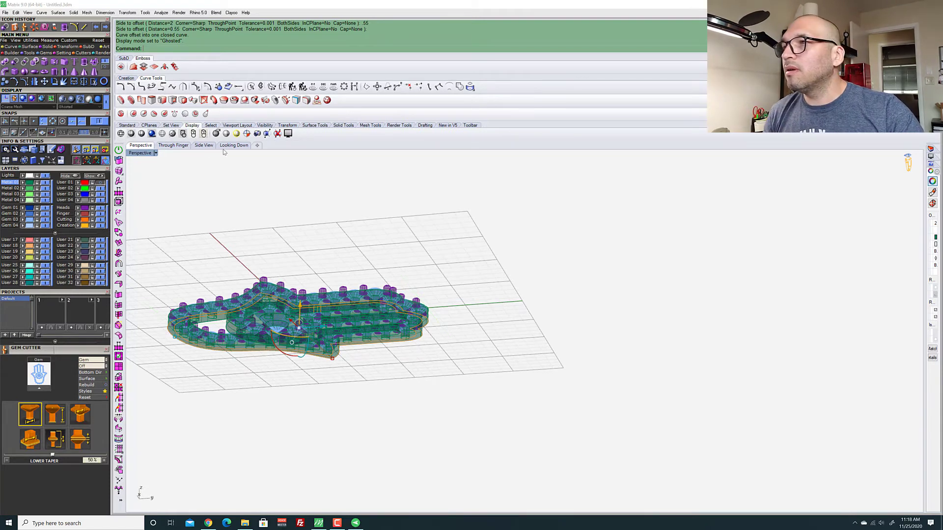
{"action": "key", "text": "Escape"}
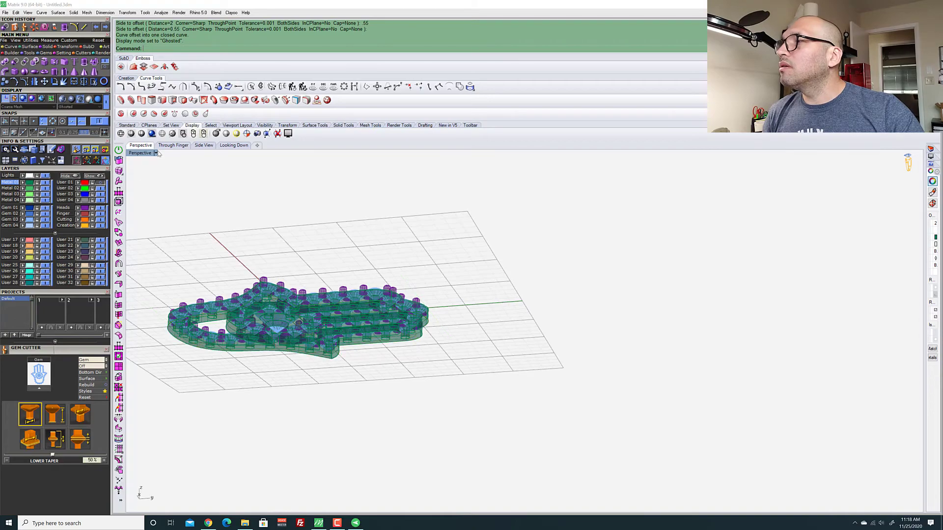
Select the bottom outline curve and its inward offset curve and group them
{"action": "scroll", "coordinate": [213, 341], "scroll_direction": "up", "scroll_amount": 5}
{"action": "scroll", "coordinate": [213, 338], "scroll_direction": "up", "scroll_amount": 3}
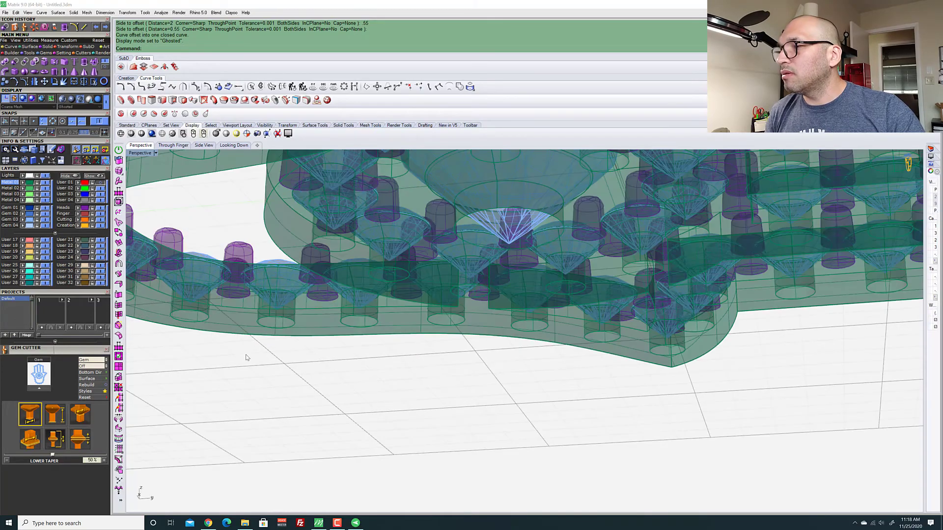
{"action": "right_click_drag", "start_coordinate": [244, 358], "coordinate": [311, 365]}
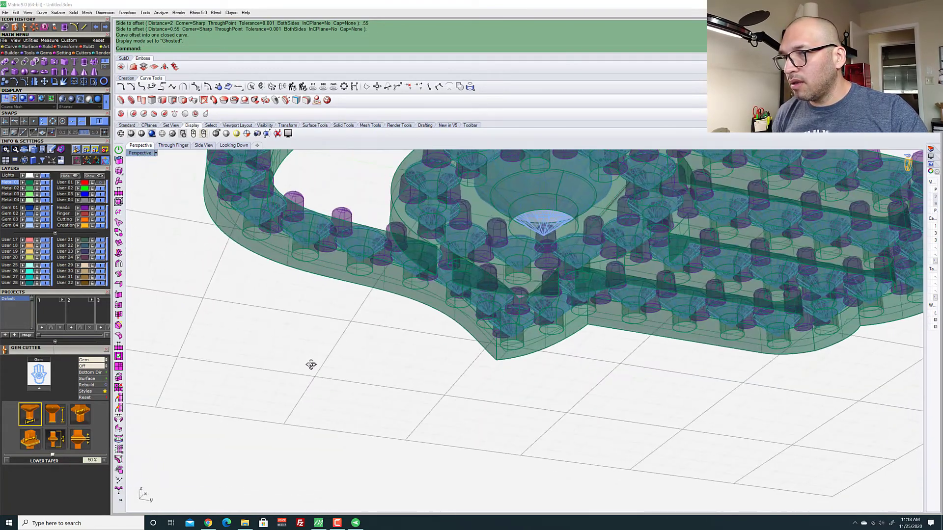
{"action": "scroll", "coordinate": [383, 253], "scroll_direction": "up", "scroll_amount": 12}
{"action": "mouse_move", "coordinate": [384, 301]}
{"action": "right_mouse_down"}
{"action": "mouse_move", "coordinate": [382, 276]}
{"action": "mouse_move", "coordinate": [377, 288]}
{"action": "right_mouse_up"}
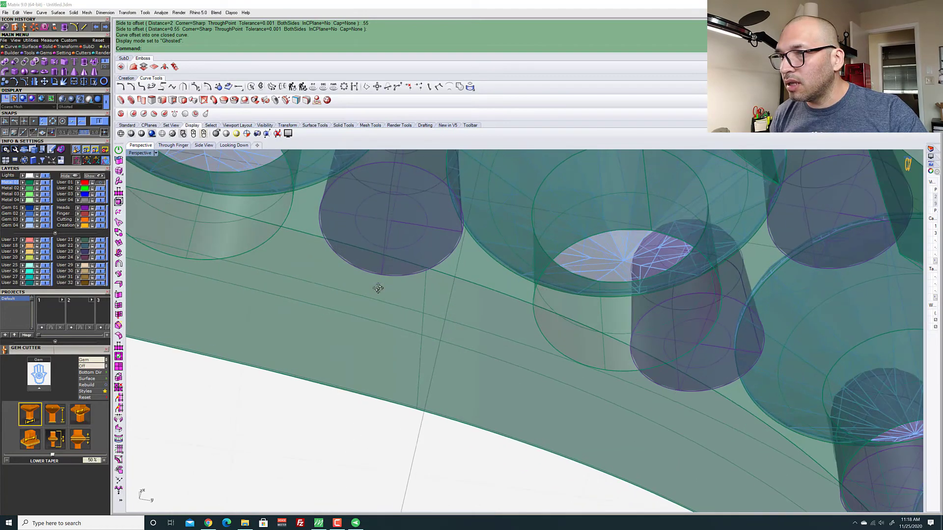
{"action": "left_click", "coordinate": [482, 330]}
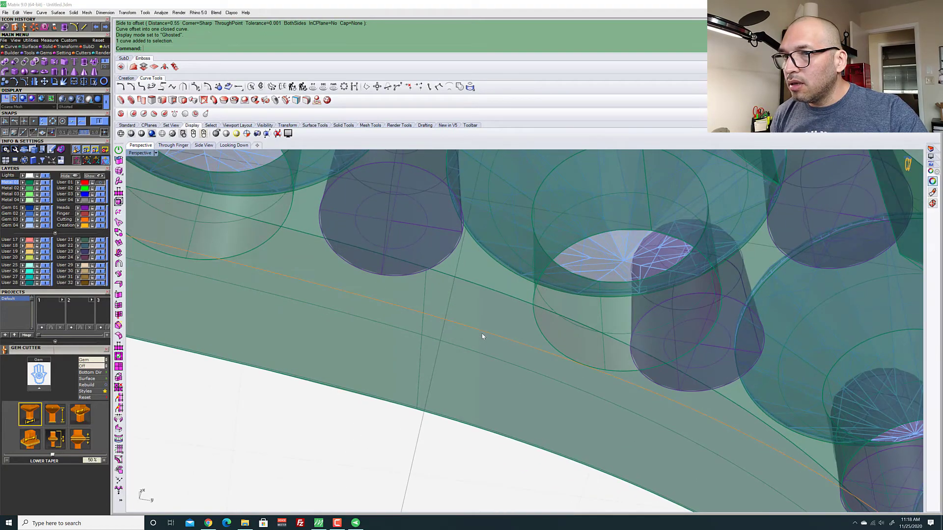
{"action": "left_click", "coordinate": [484, 429]}
{"action": "scroll", "coordinate": [438, 332], "scroll_direction": "down", "scroll_amount": 5}
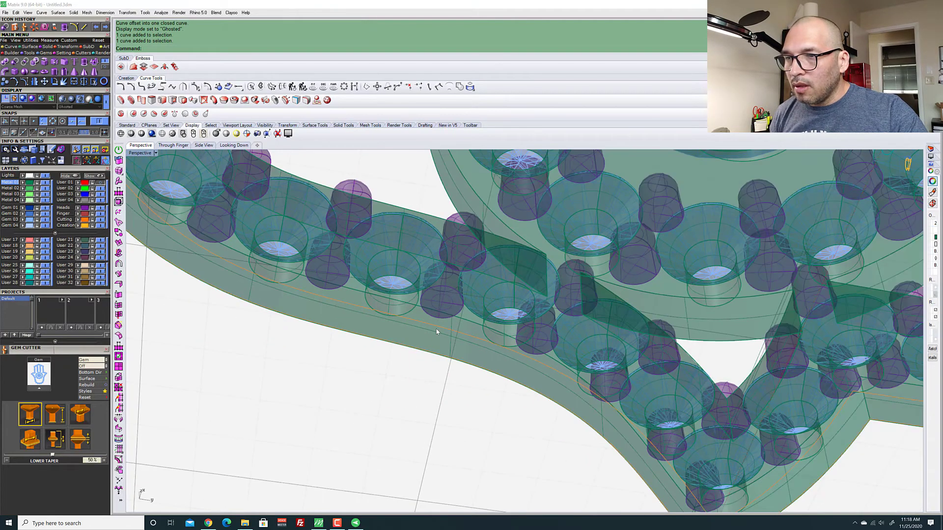
{"action": "type", "text": "Group"}
{"action": "key", "text": "Return"}
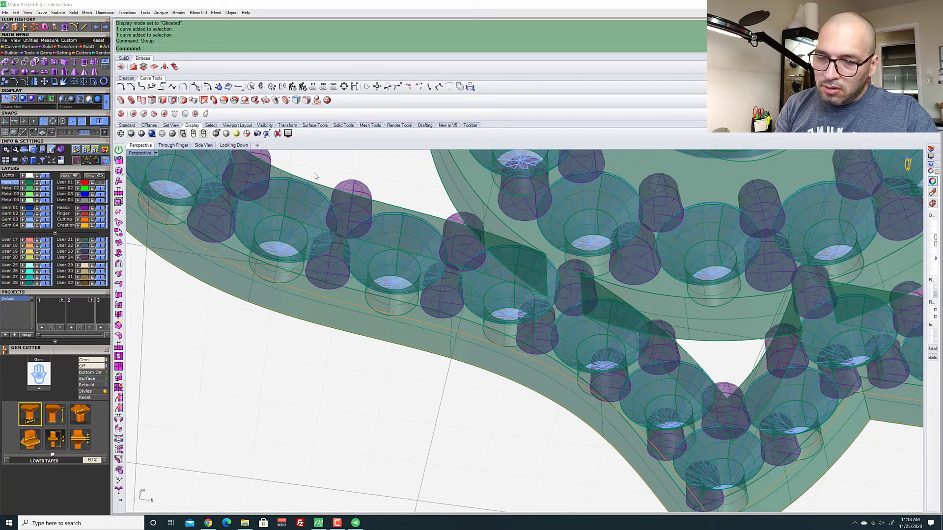
Extrude the grouped outline and offset curves 0.8 downward as a solid rim beneath the plate
{"action": "left_click", "coordinate": [182, 146]}
{"action": "scroll", "coordinate": [269, 236], "scroll_direction": "down", "scroll_amount": 3}
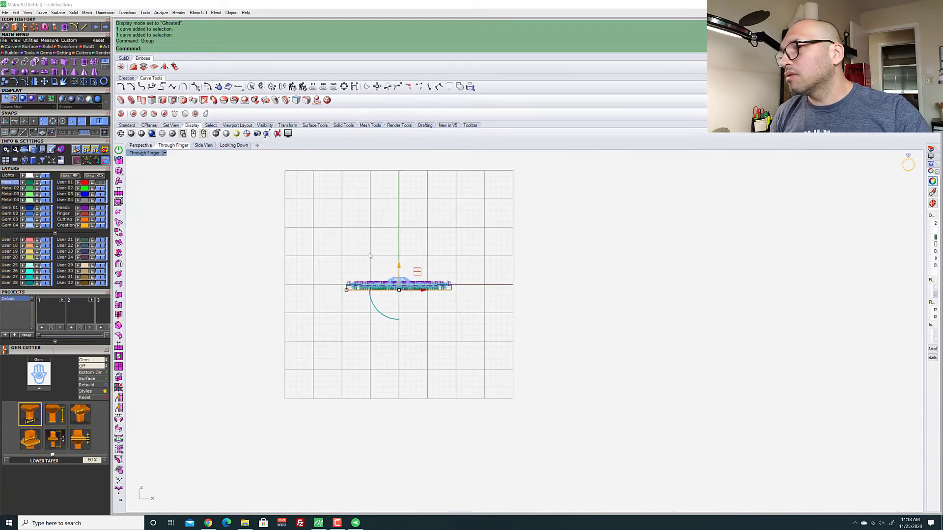
{"action": "scroll", "coordinate": [307, 286], "scroll_direction": "up", "scroll_amount": 3}
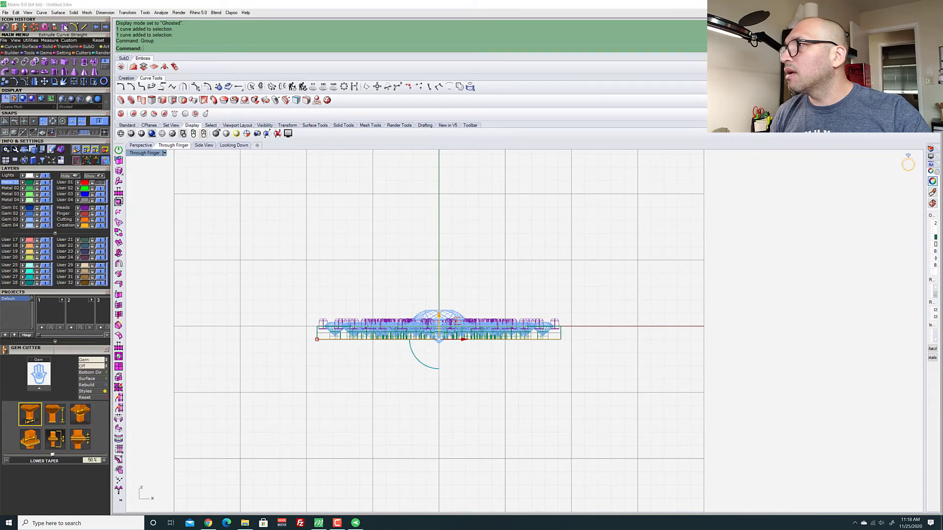
{"action": "left_click", "coordinate": [64, 27]}
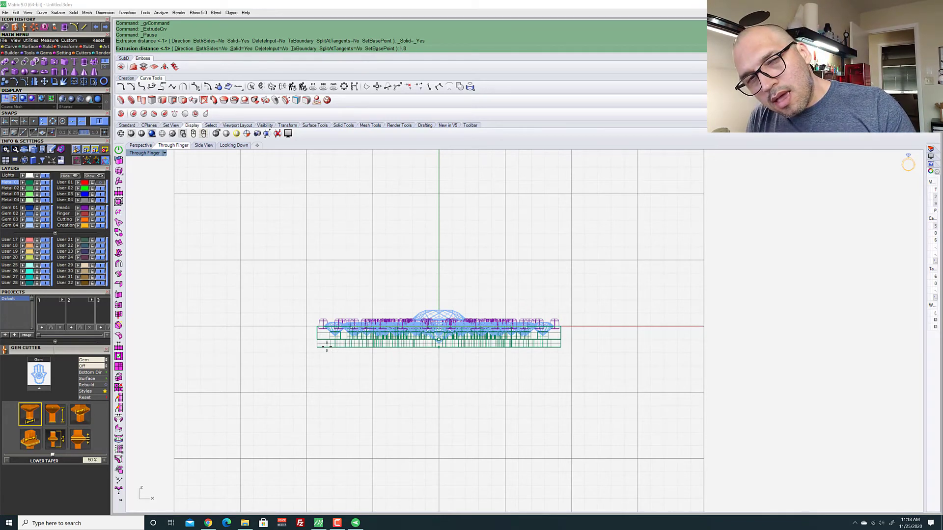
{"action": "key", "text": "Return"}
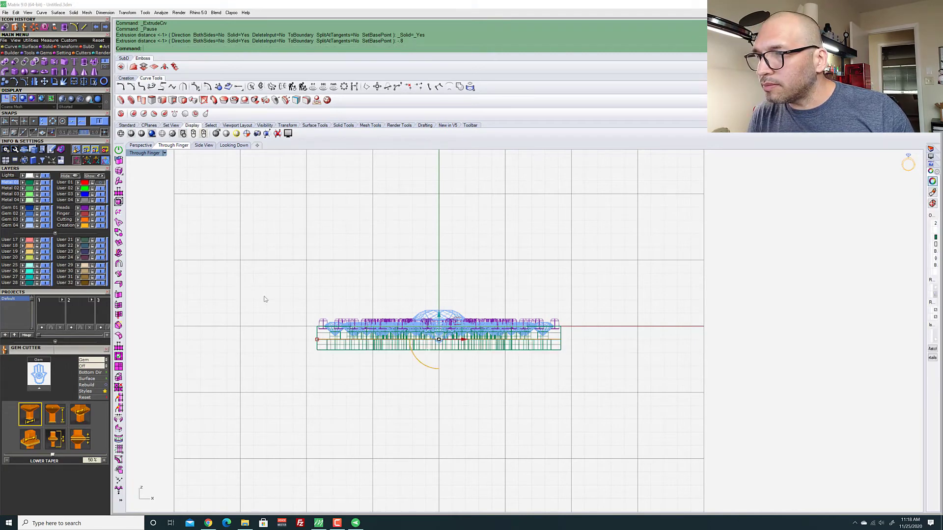
Set the Perspective viewport to Shaded display and examine the extruded rim under the plate
{"action": "left_click", "coordinate": [140, 145]}
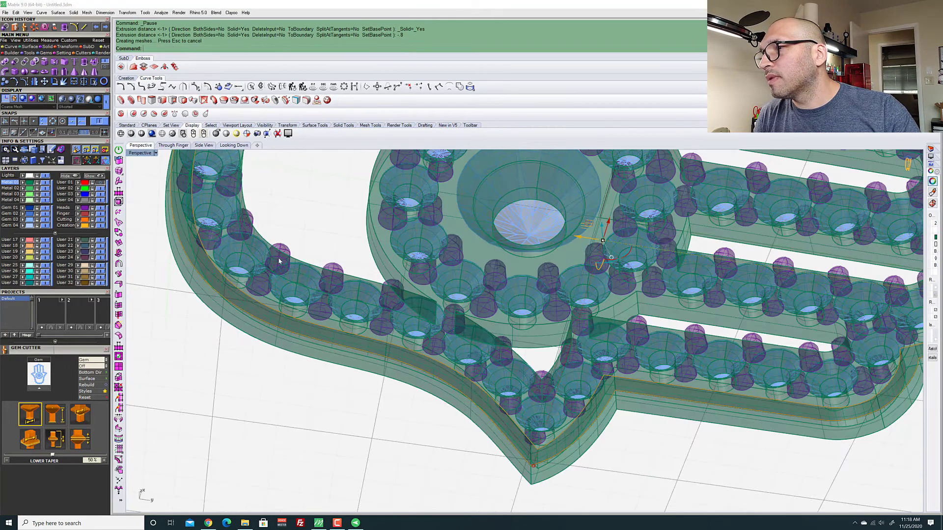
{"action": "left_click", "coordinate": [155, 152]}
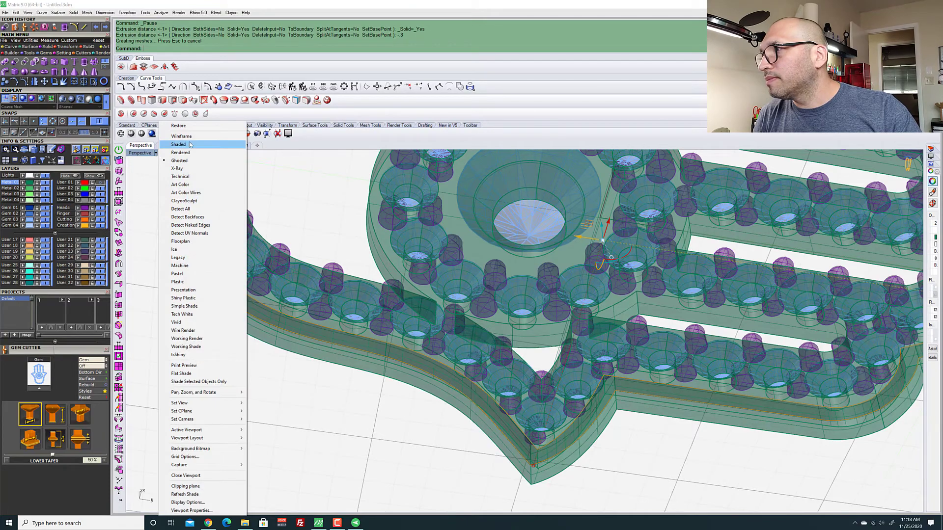
{"action": "left_click", "coordinate": [167, 143]}
{"action": "right_click_drag", "start_coordinate": [297, 235], "coordinate": [385, 381]}
{"action": "scroll", "coordinate": [508, 265], "scroll_direction": "down", "scroll_amount": 3}
{"action": "scroll", "coordinate": [507, 266], "scroll_direction": "up", "scroll_amount": 3}
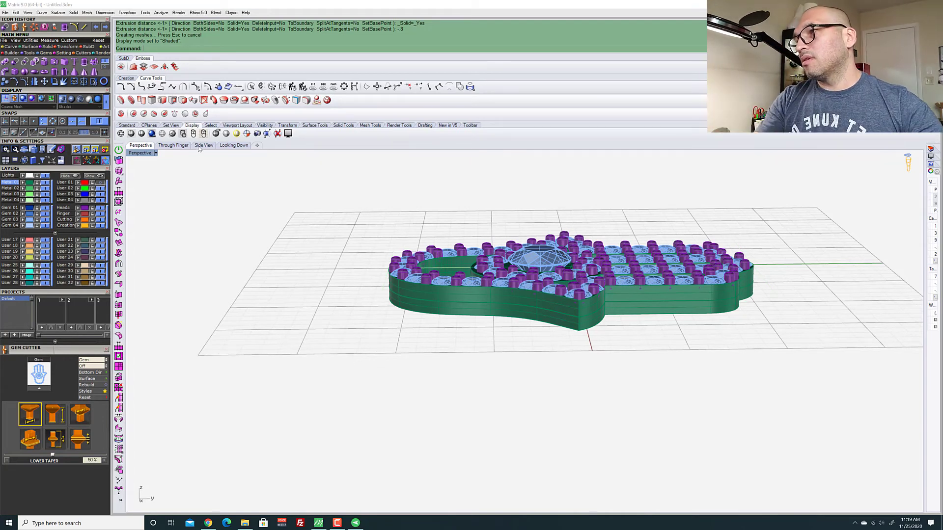
Add an aligned dimension of the overall height in the Through Finger view, from the outermost prong's tip to the rim's underside
{"action": "left_click", "coordinate": [167, 146]}
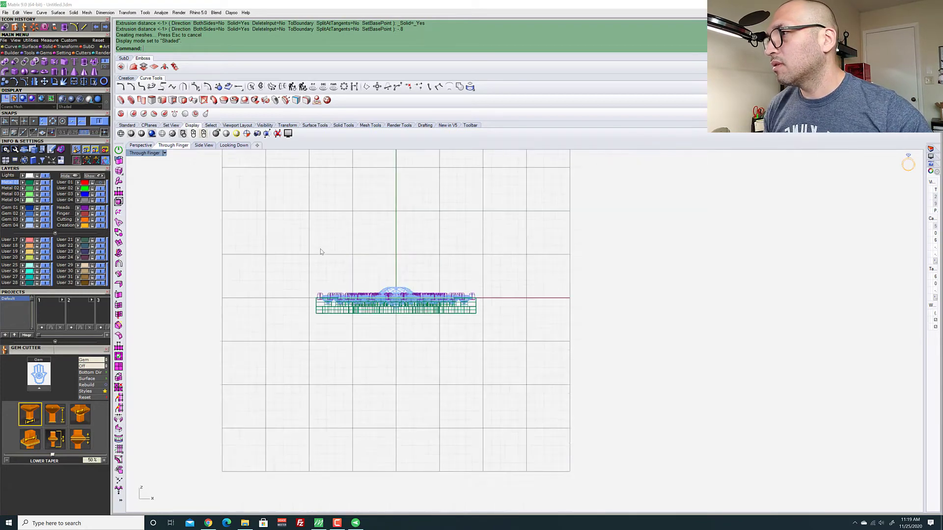
{"action": "left_click", "coordinate": [49, 42]}
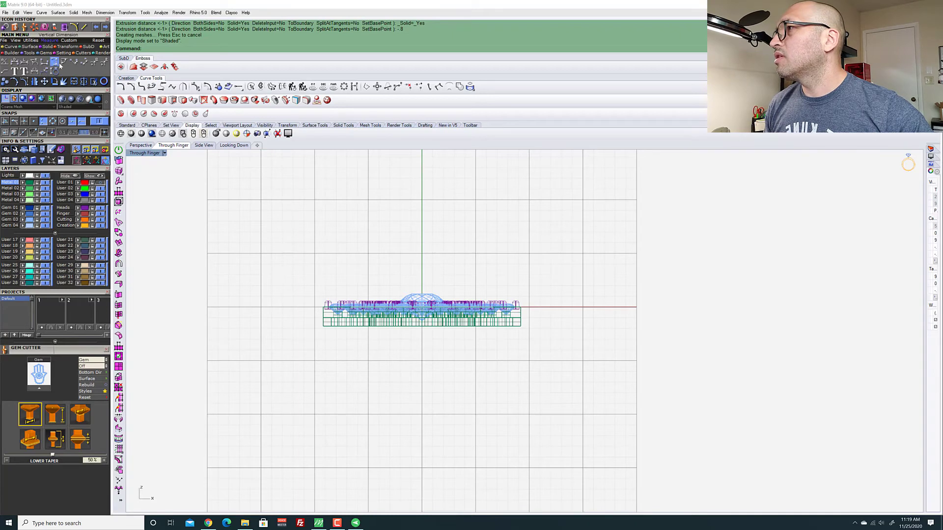
{"action": "left_click", "coordinate": [85, 63]}
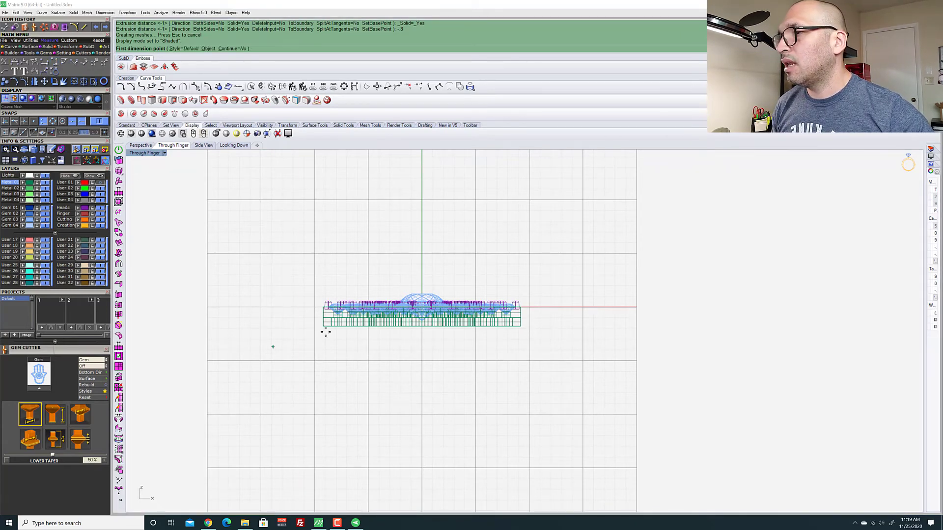
{"action": "scroll", "coordinate": [322, 295], "scroll_direction": "up", "scroll_amount": 10}
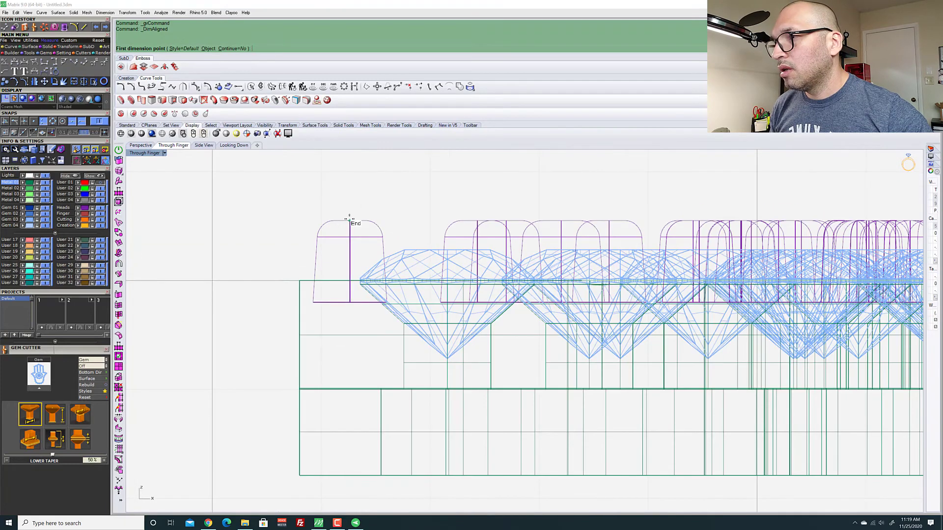
{"action": "left_click", "coordinate": [349, 220]}
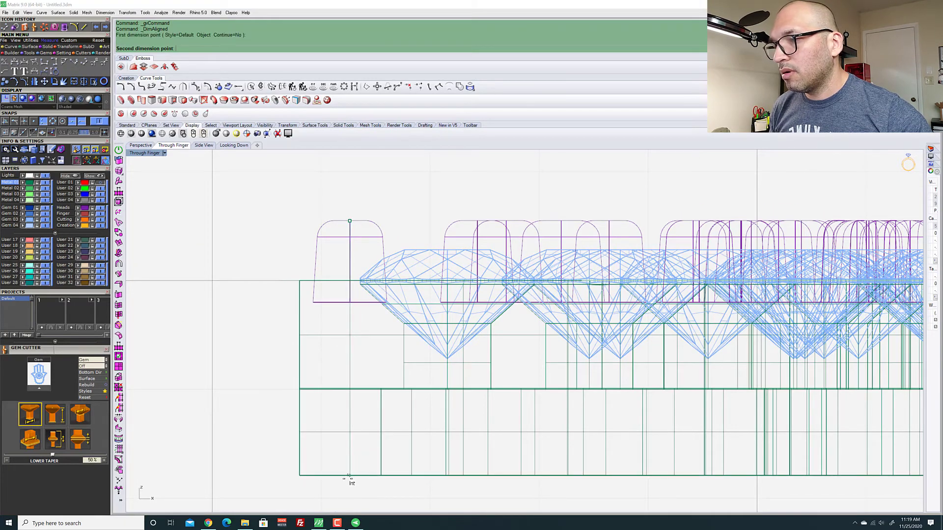
{"action": "left_click", "coordinate": [42, 122]}
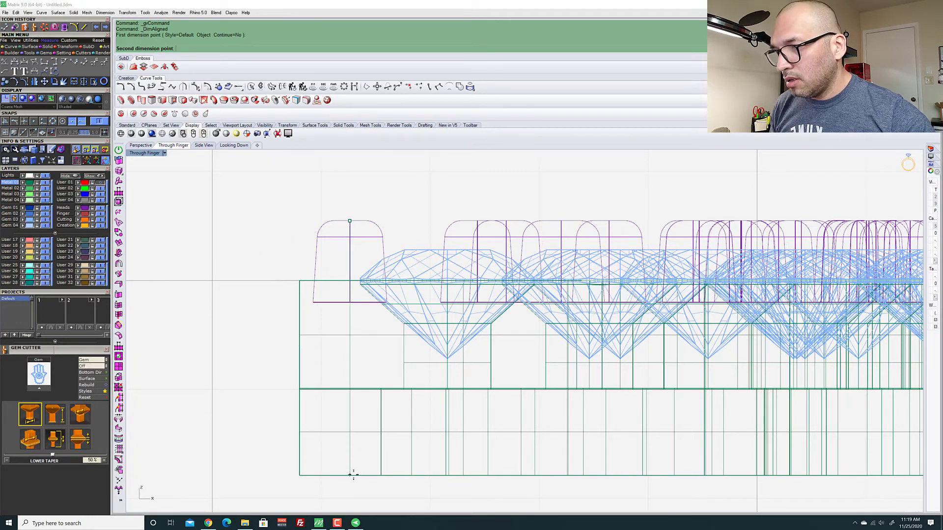
{"action": "left_click", "coordinate": [351, 475]}
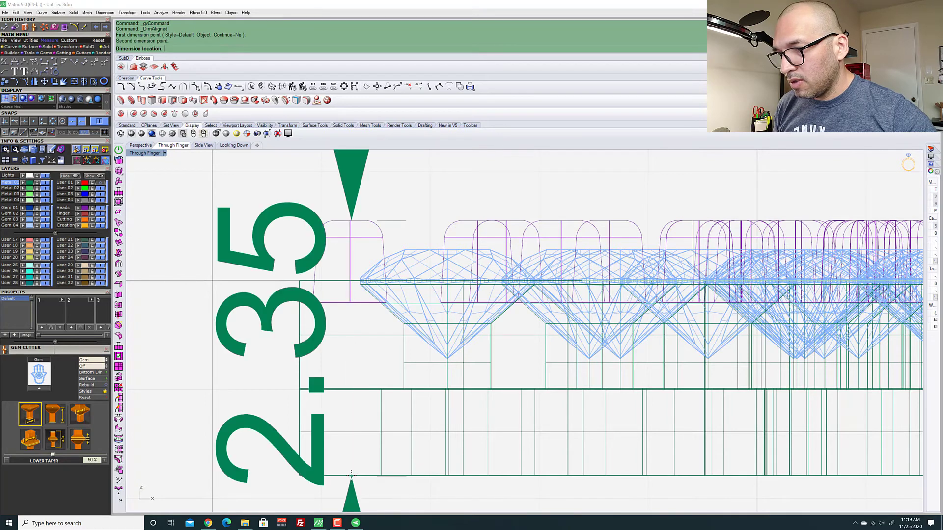
{"action": "scroll", "coordinate": [350, 471], "scroll_direction": "down", "scroll_amount": 5}
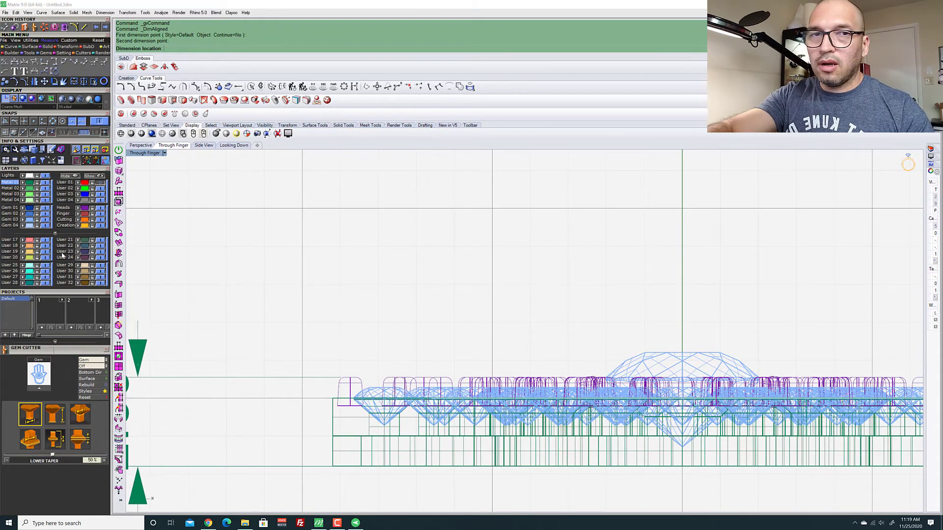
{"action": "left_click", "coordinate": [267, 167]}
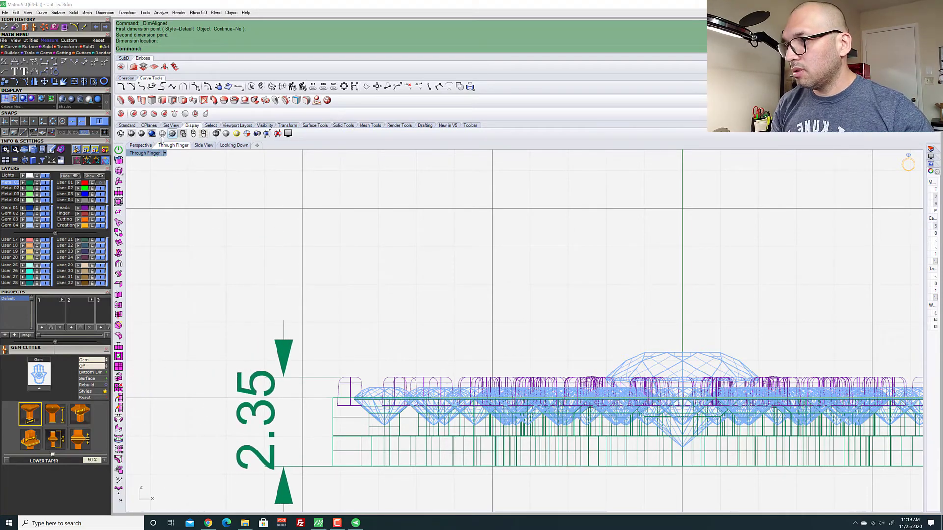
Select the large centre gem in the Perspective view and start adding prongs to it from the gem actions
{"action": "left_click", "coordinate": [141, 145]}
{"action": "right_click_drag", "start_coordinate": [467, 336], "coordinate": [506, 344]}
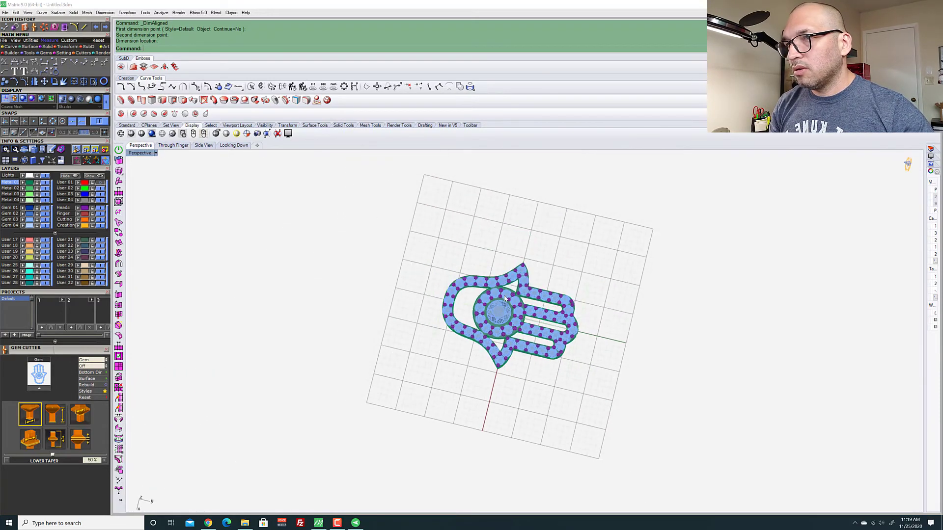
{"action": "scroll", "coordinate": [508, 343], "scroll_direction": "up", "scroll_amount": 6}
{"action": "left_click", "coordinate": [508, 342]}
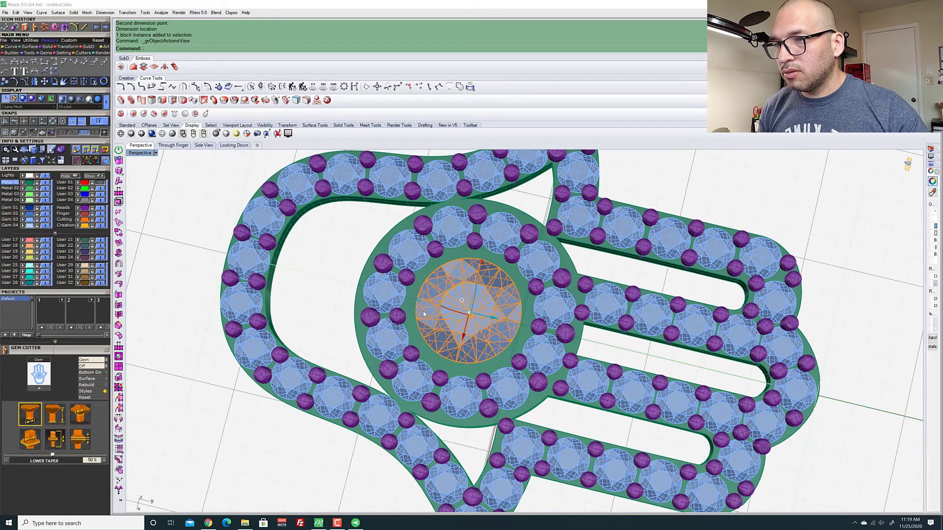
{"action": "key", "text": "F6"}
{"action": "scroll", "coordinate": [511, 327], "scroll_direction": "down", "scroll_amount": 5}
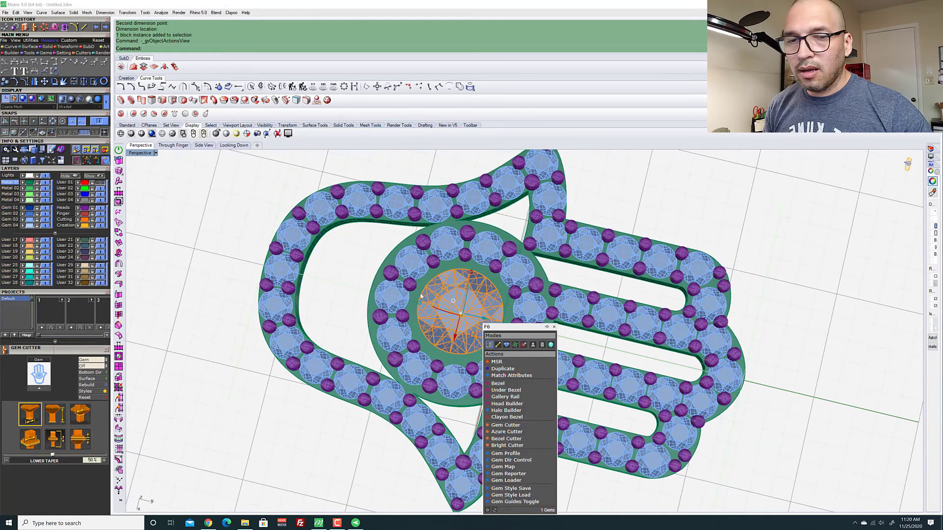
{"action": "left_click_drag", "start_coordinate": [511, 327], "coordinate": [658, 203]}
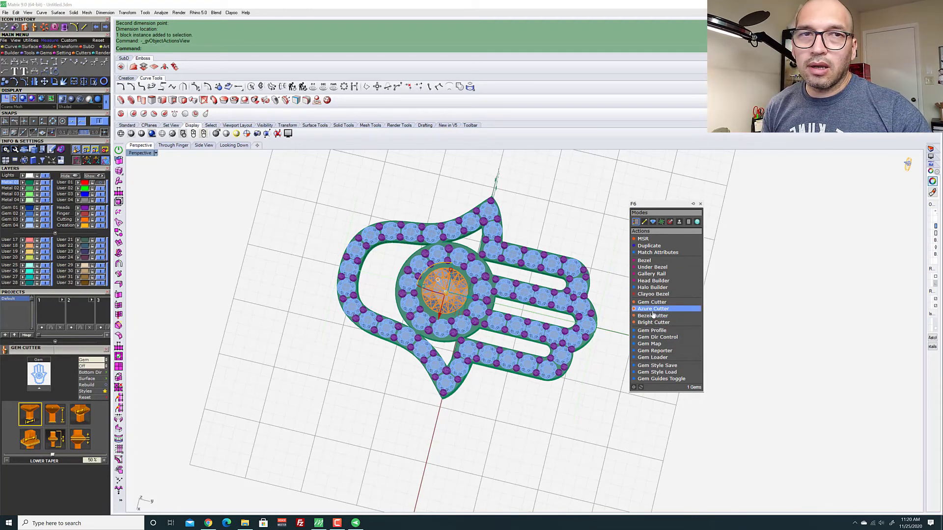
{"action": "left_click_drag", "start_coordinate": [664, 208], "coordinate": [662, 219]}
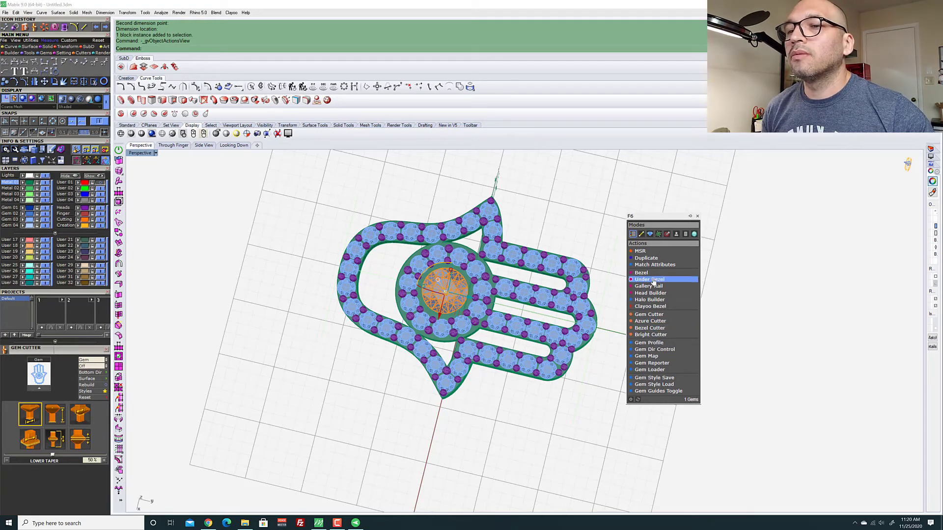
{"action": "left_click", "coordinate": [650, 236]}
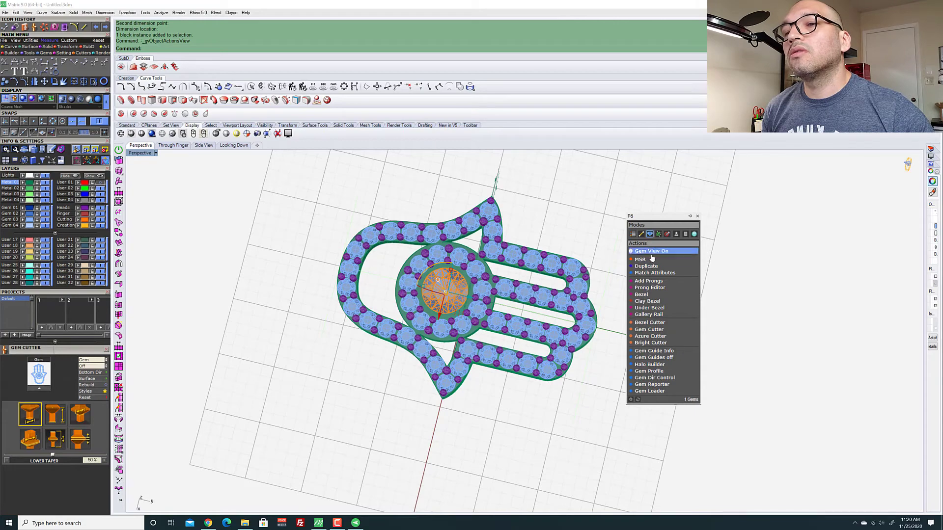
{"action": "left_click", "coordinate": [662, 286]}
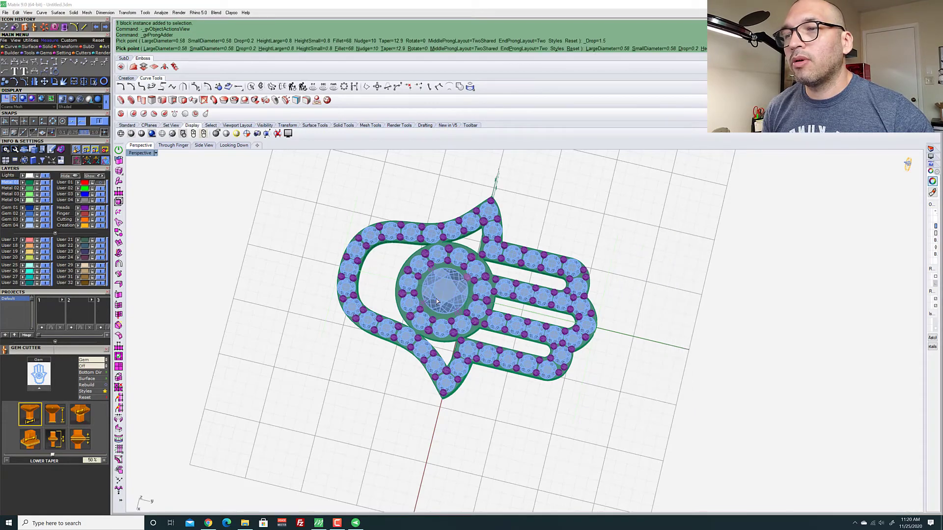
Enlarge the centre gem's prongs to a diameter of about 0.65 mm
{"action": "scroll", "coordinate": [453, 287], "scroll_direction": "up", "scroll_amount": 3}
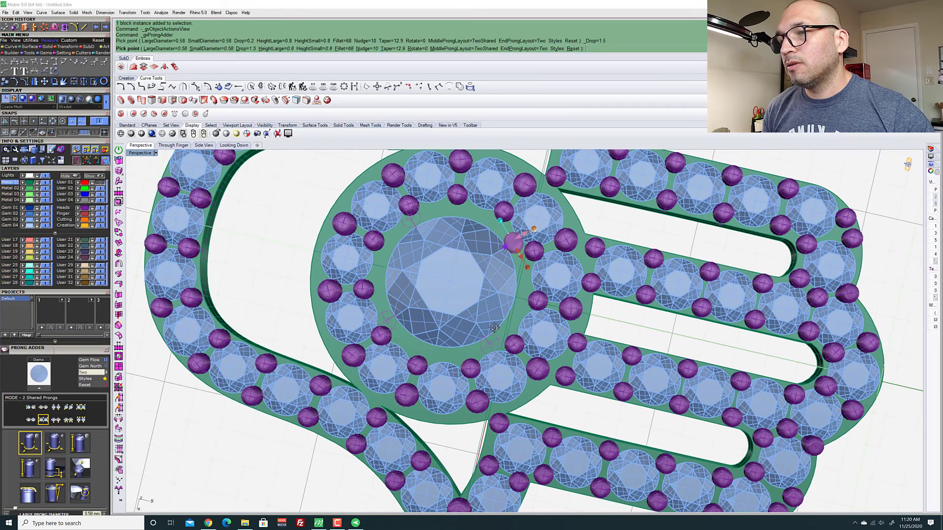
{"action": "scroll", "coordinate": [483, 250], "scroll_direction": "down", "scroll_amount": 7}
{"action": "scroll", "coordinate": [500, 239], "scroll_direction": "up", "scroll_amount": 7}
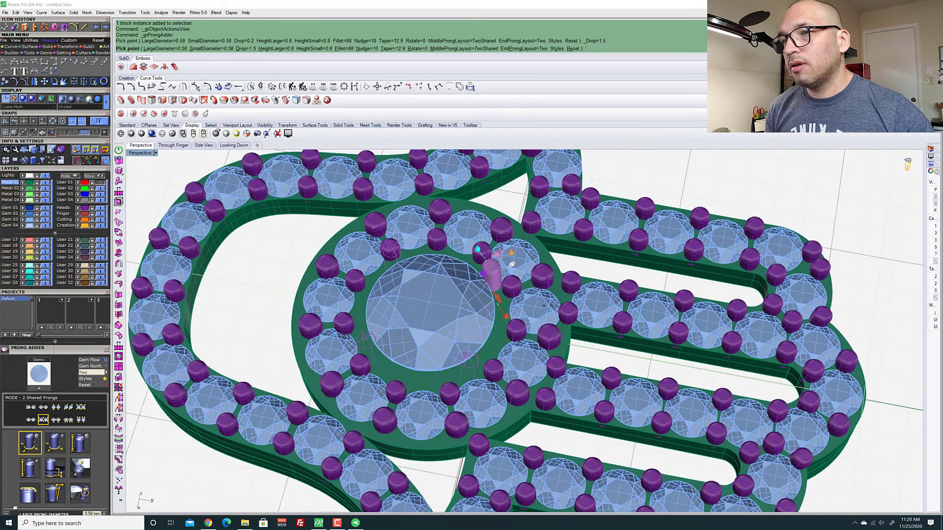
{"action": "right_click_drag", "start_coordinate": [578, 349], "coordinate": [574, 359]}
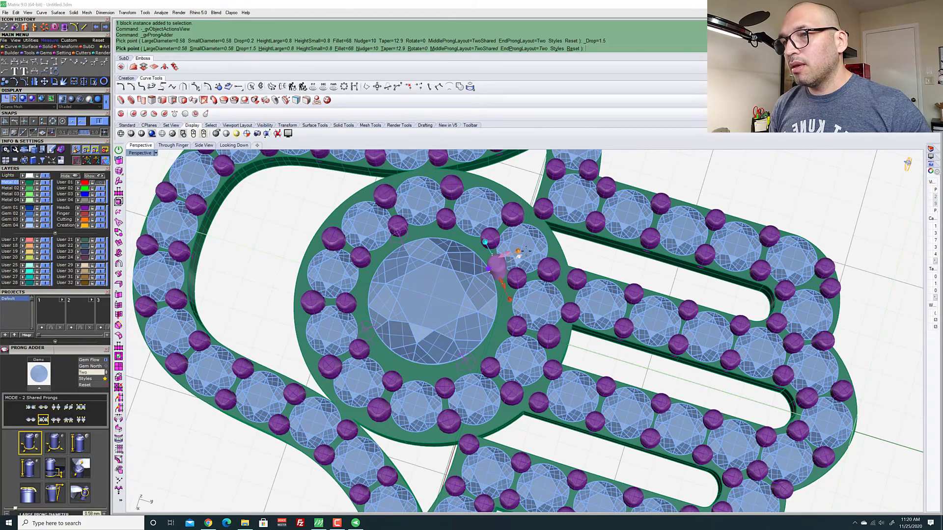
{"action": "scroll", "coordinate": [523, 251], "scroll_direction": "up", "scroll_amount": 5}
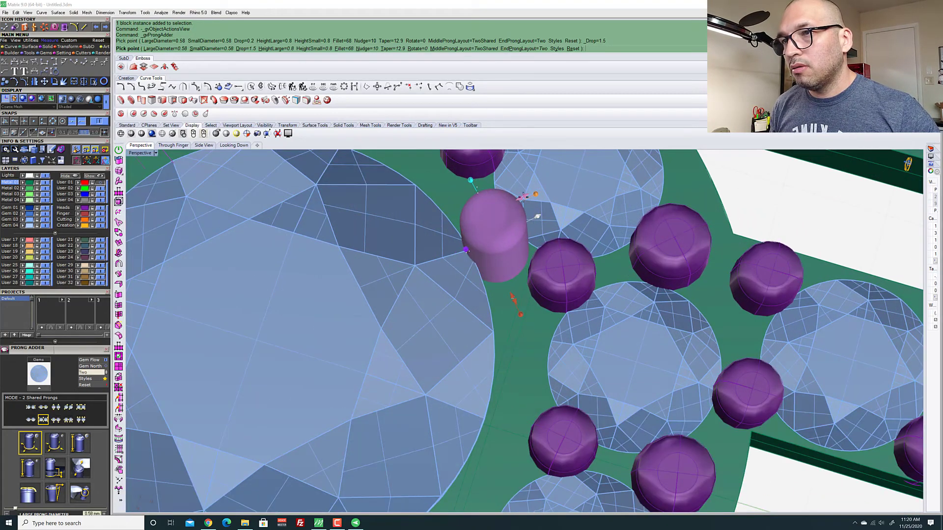
{"action": "left_click_drag", "start_coordinate": [524, 197], "coordinate": [528, 192]}
{"action": "scroll", "coordinate": [540, 199], "scroll_direction": "down", "scroll_amount": 4}
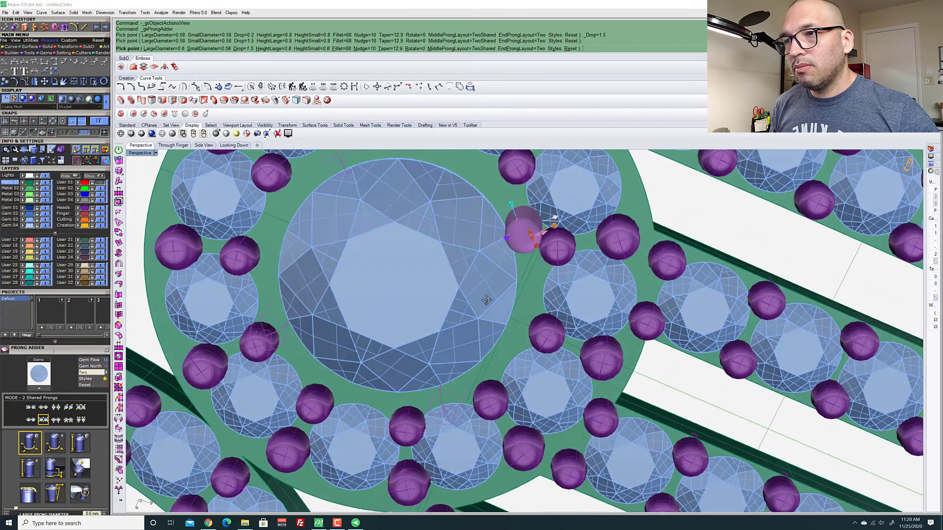
{"action": "scroll", "coordinate": [549, 201], "scroll_direction": "up", "scroll_amount": 4}
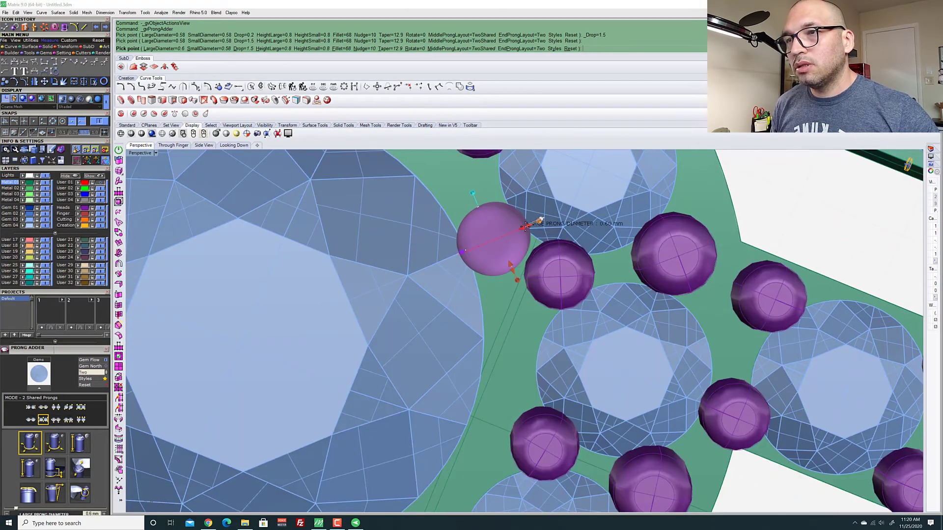
{"action": "left_click_drag", "start_coordinate": [533, 221], "coordinate": [545, 218]}
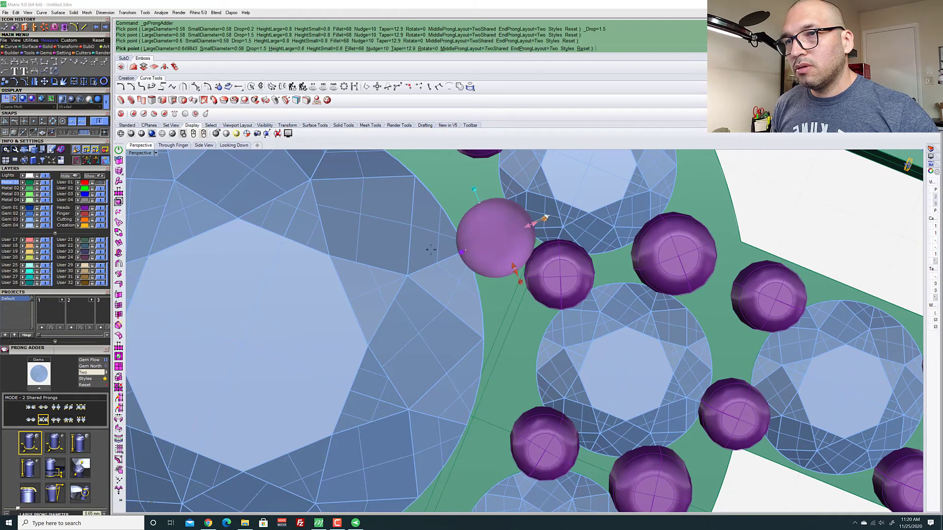
Set the centre gem's prong nudge to 15% and check the prongs against the surrounding halo prongs
{"action": "mouse_move", "coordinate": [462, 252]}
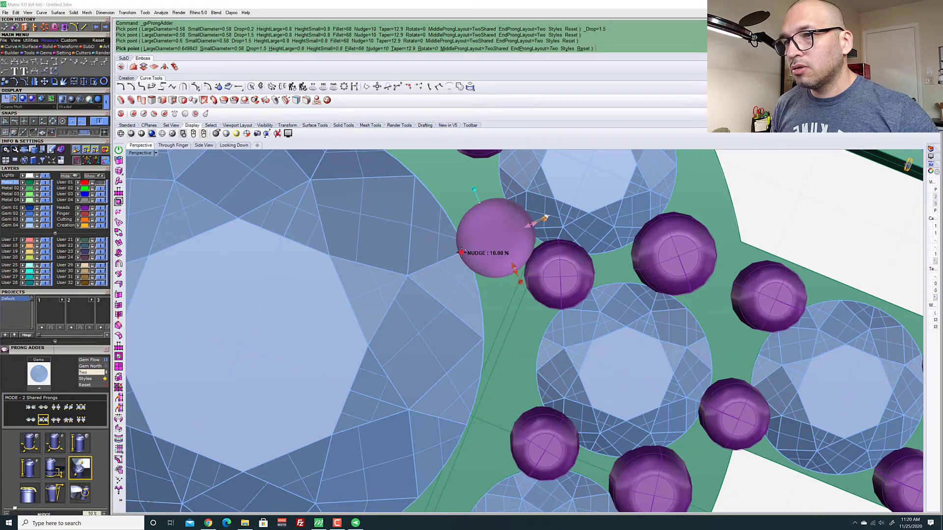
{"action": "left_click_drag", "start_coordinate": [462, 252], "coordinate": [458, 252]}
{"action": "scroll", "coordinate": [479, 248], "scroll_direction": "down", "scroll_amount": 12}
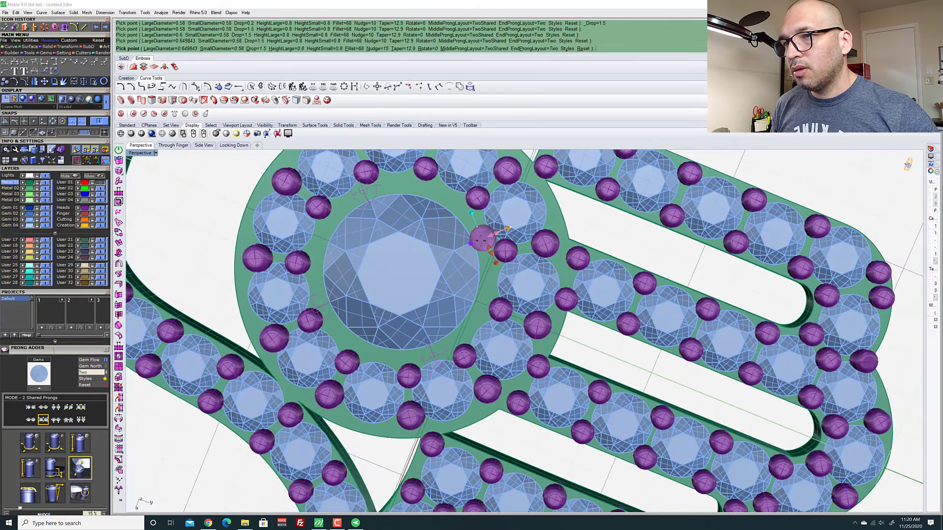
{"action": "right_click_drag", "start_coordinate": [481, 260], "coordinate": [601, 305]}
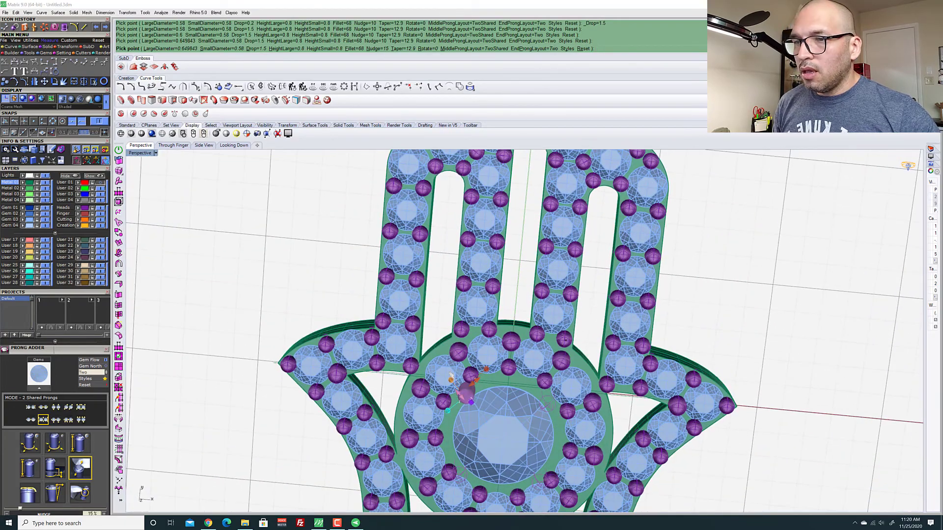
{"action": "scroll", "coordinate": [601, 305], "scroll_direction": "up", "scroll_amount": 10}
{"action": "scroll", "coordinate": [502, 361], "scroll_direction": "down", "scroll_amount": 8}
{"action": "scroll", "coordinate": [489, 342], "scroll_direction": "up", "scroll_amount": 4}
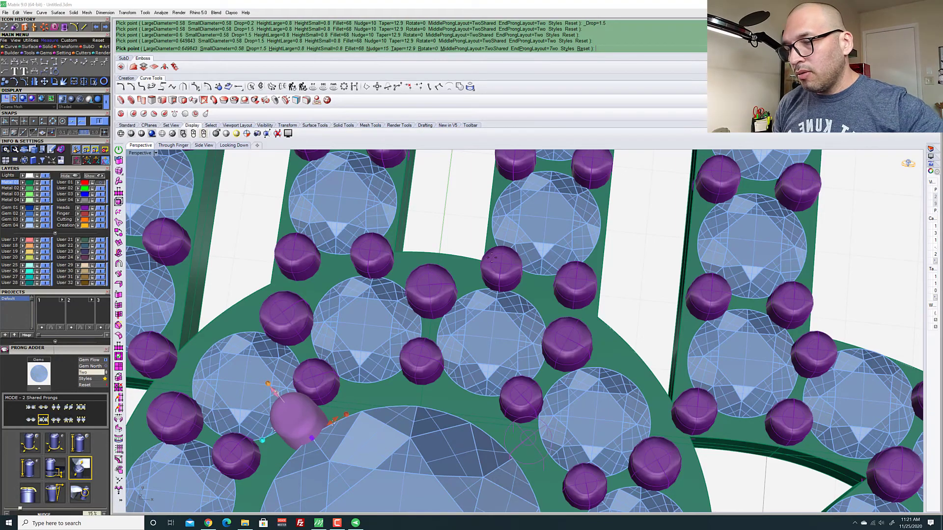
{"action": "scroll", "coordinate": [489, 342], "scroll_direction": "down", "scroll_amount": 5}
{"action": "mouse_move", "coordinate": [510, 343]}
{"action": "right_mouse_down"}
{"action": "mouse_move", "coordinate": [517, 328]}
{"action": "mouse_move", "coordinate": [517, 336]}
{"action": "right_mouse_up"}
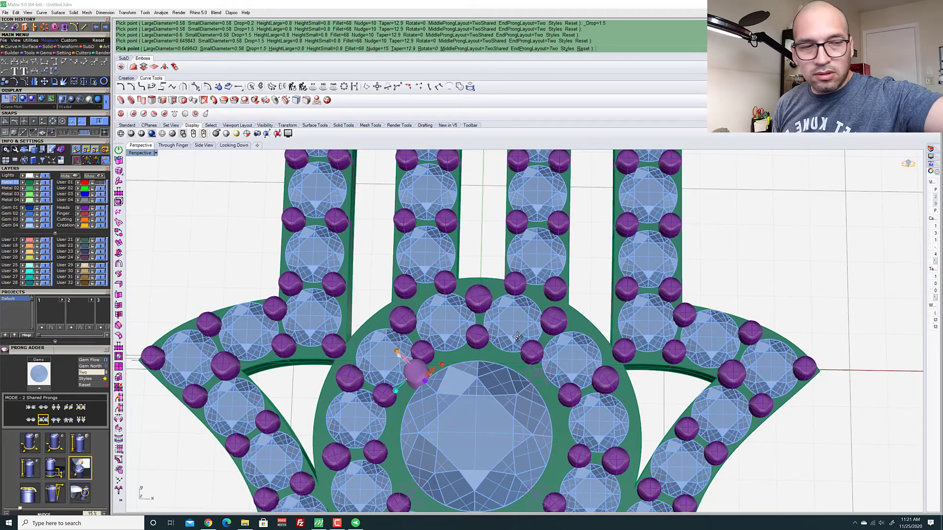
Raise the centre gem's prongs to a height of about 1.01 mm so they stand above the girdle
{"action": "scroll", "coordinate": [518, 336], "scroll_direction": "down", "scroll_amount": 6}
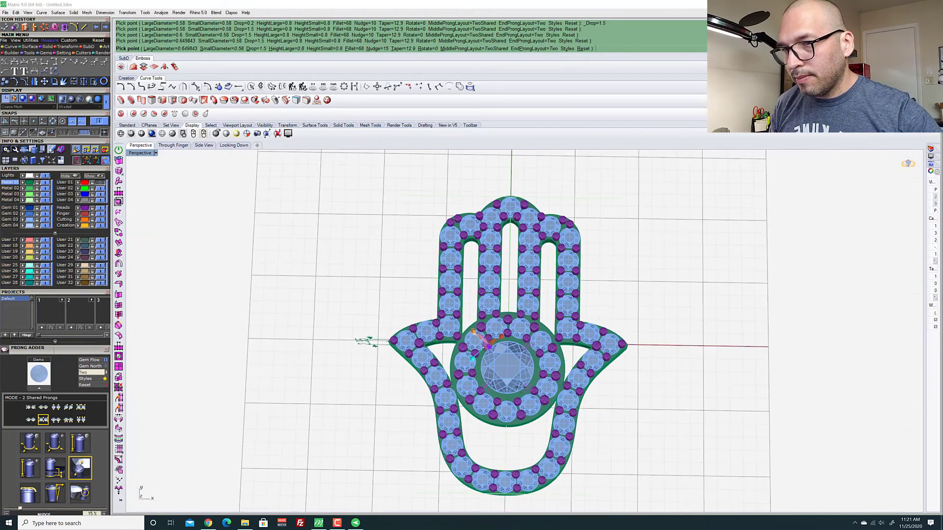
{"action": "right_click_drag", "start_coordinate": [517, 338], "coordinate": [509, 416]}
{"action": "scroll", "coordinate": [509, 416], "scroll_direction": "up", "scroll_amount": 6}
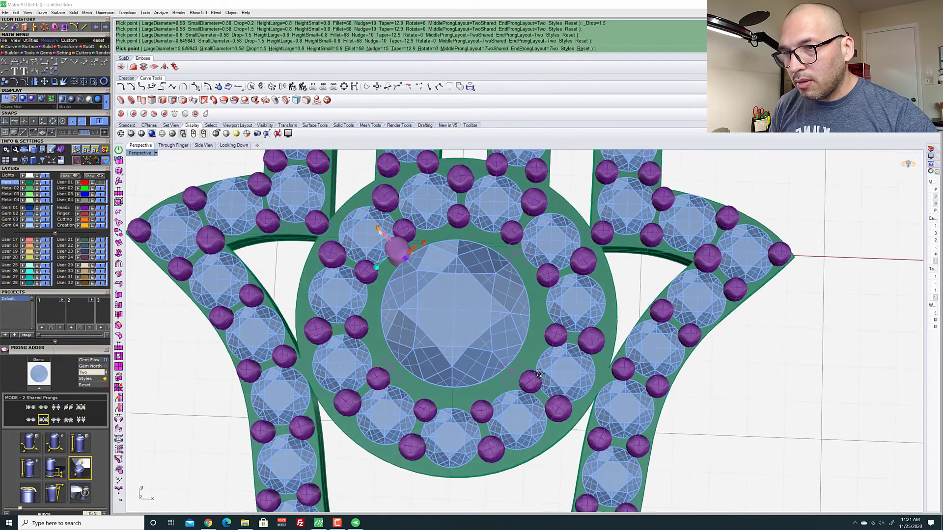
{"action": "scroll", "coordinate": [512, 402], "scroll_direction": "up", "scroll_amount": 5}
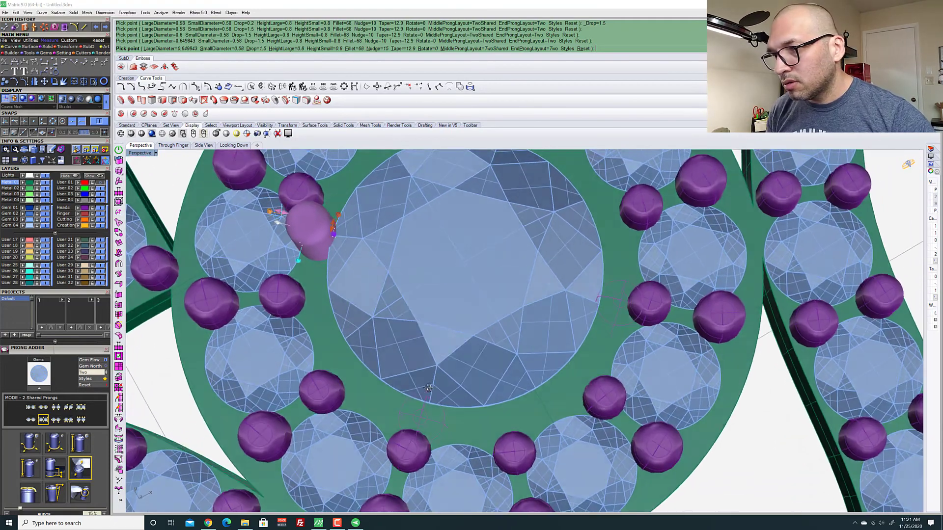
{"action": "scroll", "coordinate": [449, 385], "scroll_direction": "down", "scroll_amount": 5}
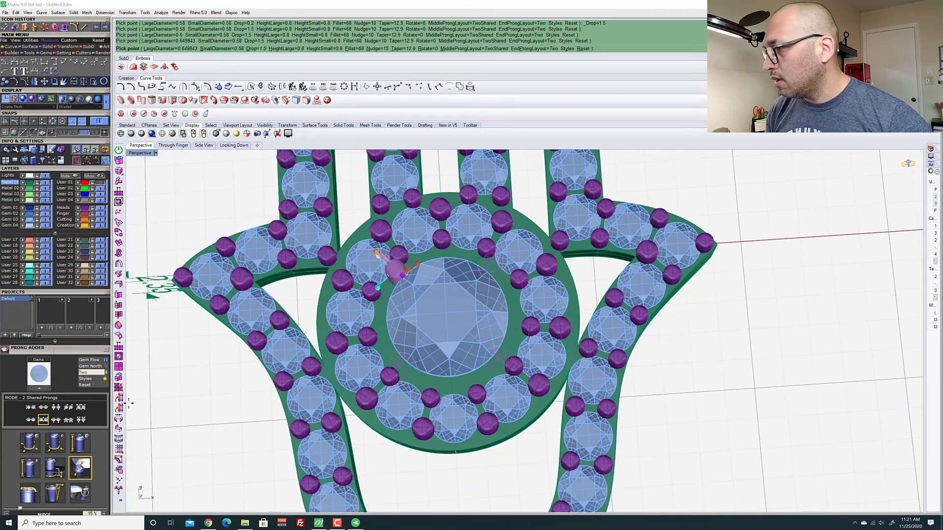
{"action": "right_click_drag", "start_coordinate": [422, 343], "coordinate": [397, 248]}
{"action": "scroll", "coordinate": [423, 320], "scroll_direction": "up", "scroll_amount": 3}
{"action": "scroll", "coordinate": [421, 319], "scroll_direction": "up", "scroll_amount": 3}
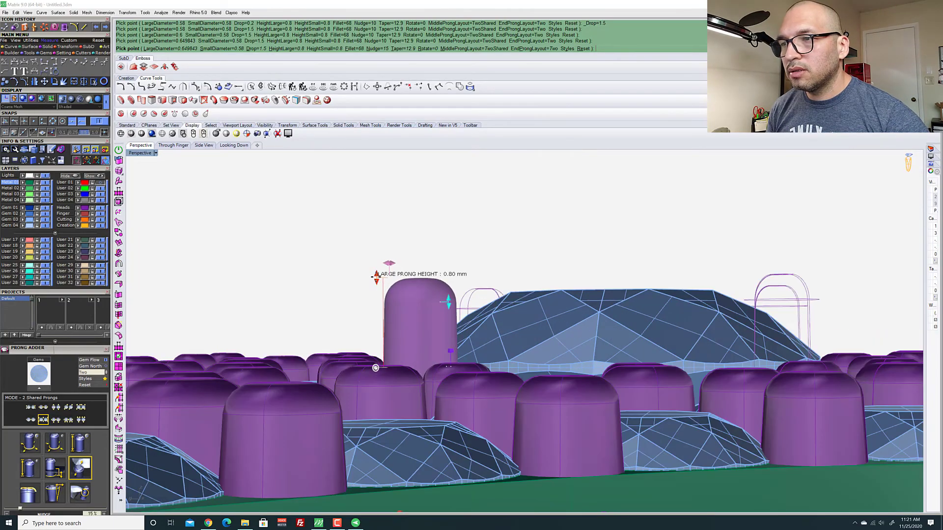
{"action": "left_click_drag", "start_coordinate": [376, 276], "coordinate": [380, 252]}
Enlarge the centre gem's prongs to a diameter of about 0.67 mm and create them on the gem
{"action": "right_click_drag", "start_coordinate": [519, 213], "coordinate": [496, 269]}
{"action": "scroll", "coordinate": [402, 224], "scroll_direction": "up", "scroll_amount": 4}
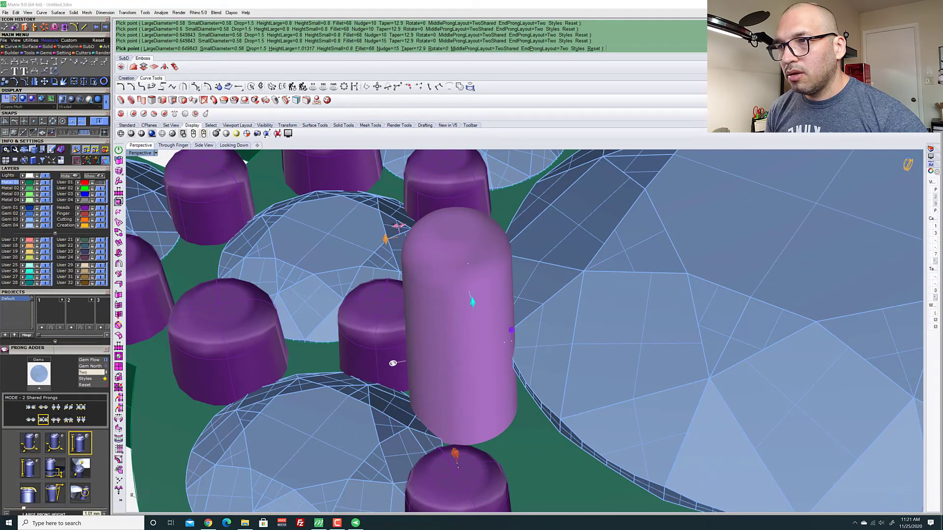
{"action": "left_click_drag", "start_coordinate": [398, 225], "coordinate": [395, 226]}
{"action": "scroll", "coordinate": [401, 217], "scroll_direction": "down", "scroll_amount": 7}
{"action": "mouse_move", "coordinate": [403, 219]}
{"action": "right_mouse_down"}
{"action": "mouse_move", "coordinate": [411, 265]}
{"action": "mouse_move", "coordinate": [394, 269]}
{"action": "mouse_move", "coordinate": [412, 264]}
{"action": "mouse_move", "coordinate": [421, 326]}
{"action": "right_mouse_up"}
{"action": "scroll", "coordinate": [393, 269], "scroll_direction": "down", "scroll_amount": 5}
{"action": "scroll", "coordinate": [413, 264], "scroll_direction": "down", "scroll_amount": 3}
{"action": "scroll", "coordinate": [421, 326], "scroll_direction": "up", "scroll_amount": 5}
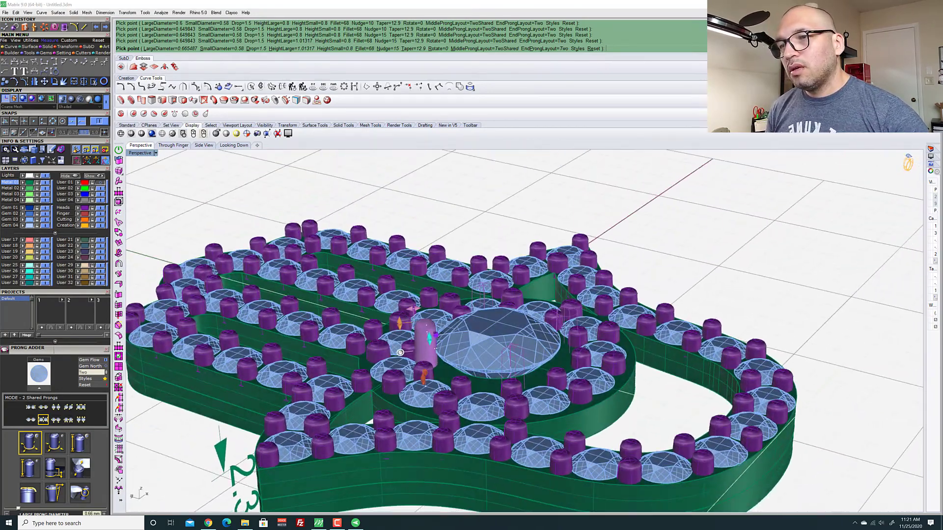
{"action": "mouse_move", "coordinate": [414, 361]}
{"action": "right_mouse_down"}
{"action": "mouse_move", "coordinate": [417, 344]}
{"action": "mouse_move", "coordinate": [421, 353]}
{"action": "right_mouse_up"}
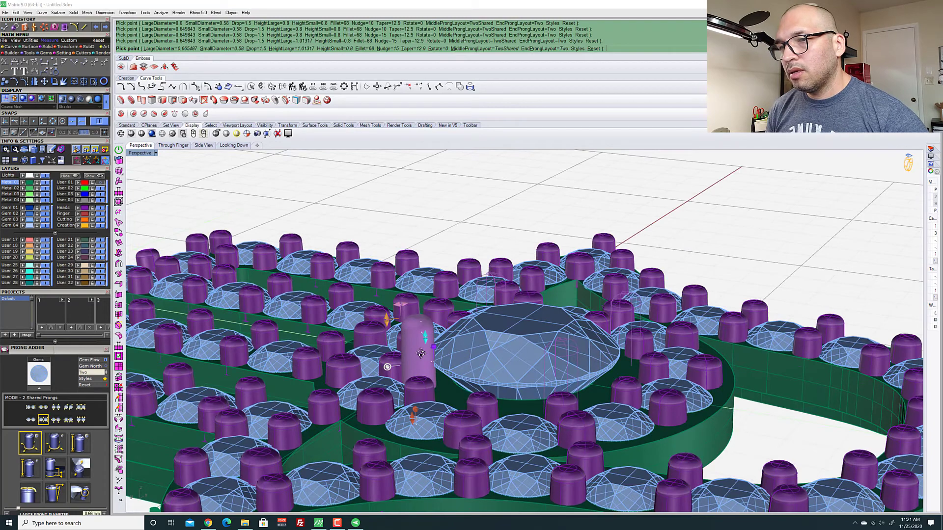
{"action": "scroll", "coordinate": [388, 367], "scroll_direction": "down", "scroll_amount": 5}
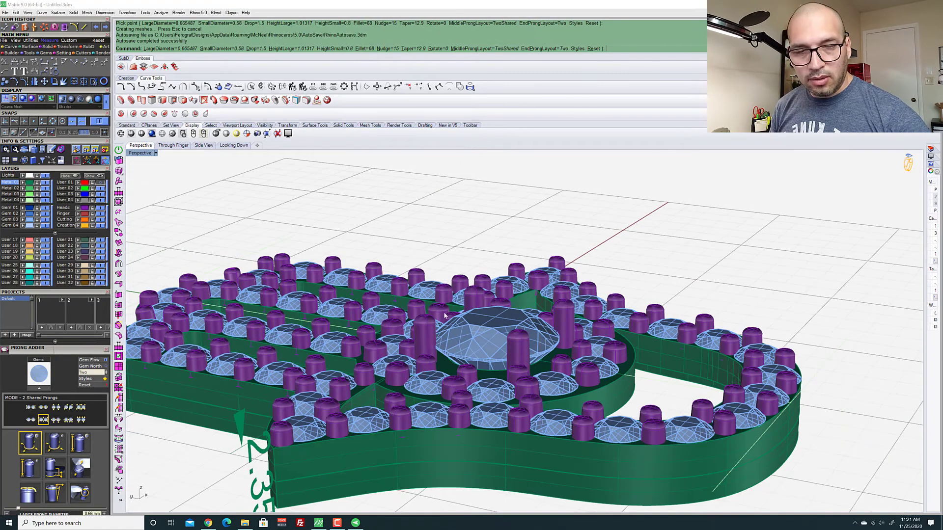
Examine the finished prongs around the centre gem from several angles, comparing them with the surrounding halo prongs
{"action": "scroll", "coordinate": [438, 308], "scroll_direction": "down", "scroll_amount": 3}
{"action": "right_click_drag", "start_coordinate": [439, 308], "coordinate": [395, 328]}
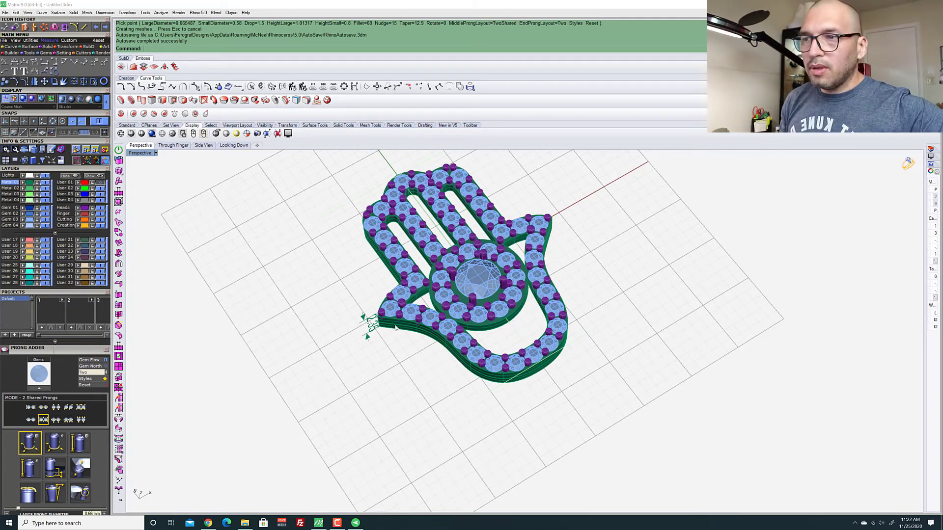
{"action": "scroll", "coordinate": [449, 291], "scroll_direction": "up", "scroll_amount": 3}
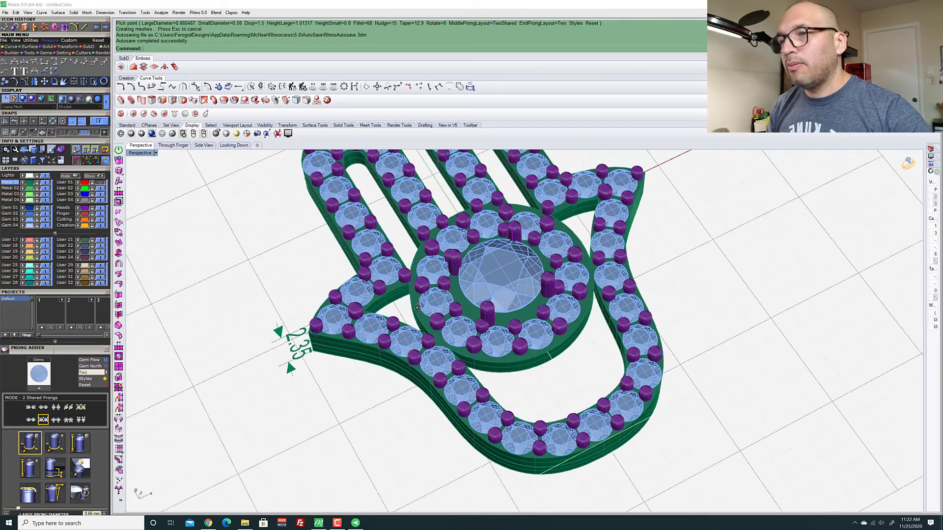
{"action": "right_click_drag", "start_coordinate": [449, 291], "coordinate": [505, 356]}
{"action": "scroll", "coordinate": [415, 384], "scroll_direction": "up", "scroll_amount": 4}
{"action": "scroll", "coordinate": [415, 384], "scroll_direction": "down", "scroll_amount": 4}
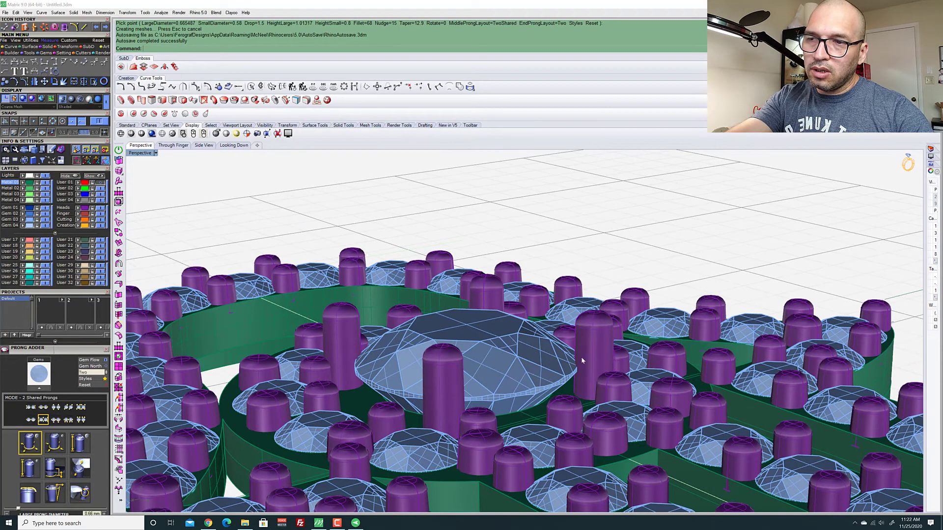
{"action": "scroll", "coordinate": [494, 292], "scroll_direction": "down", "scroll_amount": 5}
{"action": "right_click_drag", "start_coordinate": [494, 292], "coordinate": [353, 372]}
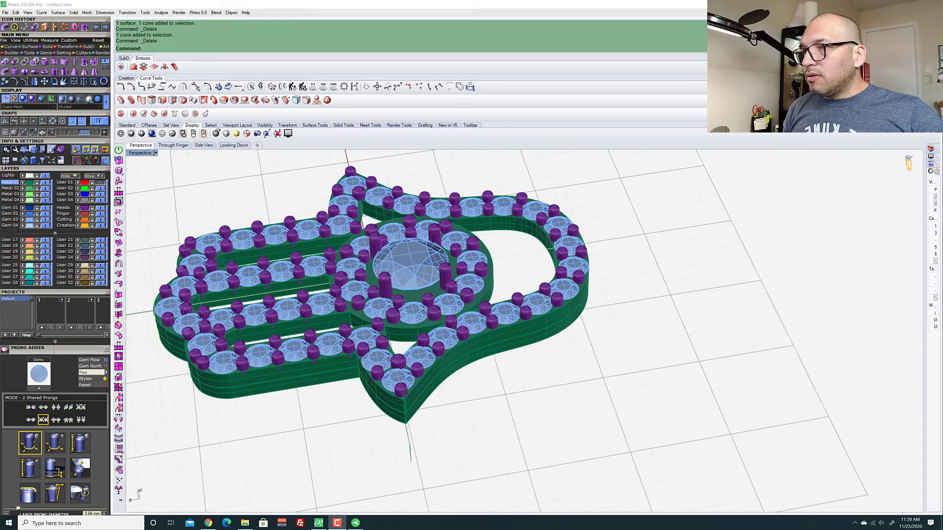
Inspect the whole hand turned upside down, with its rounded wrist end facing up
{"action": "scroll", "coordinate": [592, 319], "scroll_direction": "up", "scroll_amount": 1}
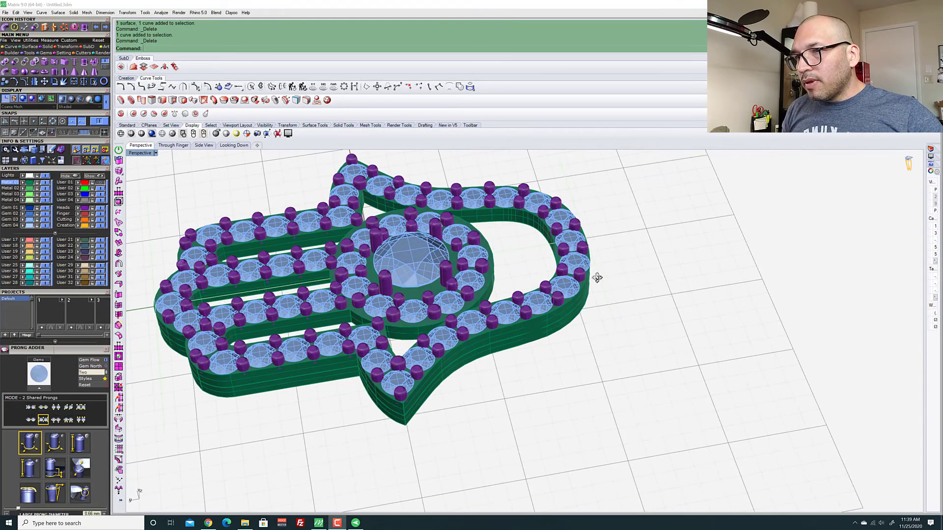
{"action": "scroll", "coordinate": [610, 283], "scroll_direction": "up", "scroll_amount": 3}
{"action": "right_click_drag", "start_coordinate": [610, 283], "coordinate": [457, 229]}
{"action": "scroll", "coordinate": [662, 268], "scroll_direction": "down", "scroll_amount": 3}
{"action": "scroll", "coordinate": [440, 232], "scroll_direction": "up", "scroll_amount": 2}
{"action": "scroll", "coordinate": [439, 233], "scroll_direction": "up", "scroll_amount": 2}
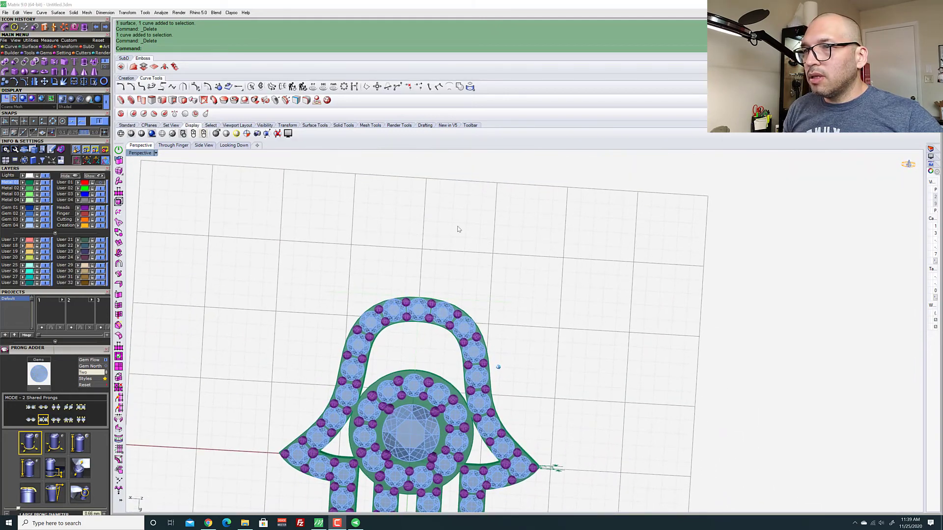
{"action": "right_click_drag", "start_coordinate": [332, 221], "coordinate": [227, 149]}
Draw a 1.4 mm diameter circle in the Looking Down view, centred on the vertical axis just beyond the hand's rounded end
{"action": "left_click", "coordinate": [233, 144]}
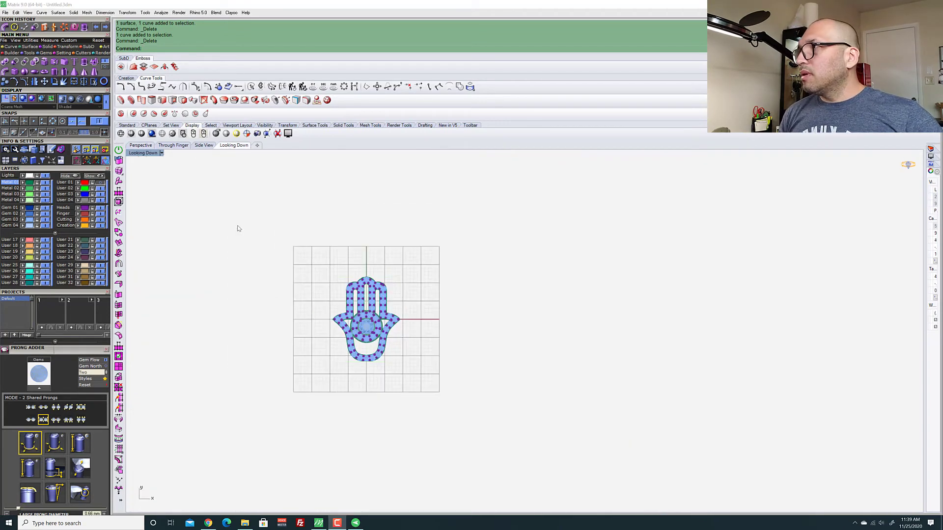
{"action": "left_click", "coordinate": [12, 47]}
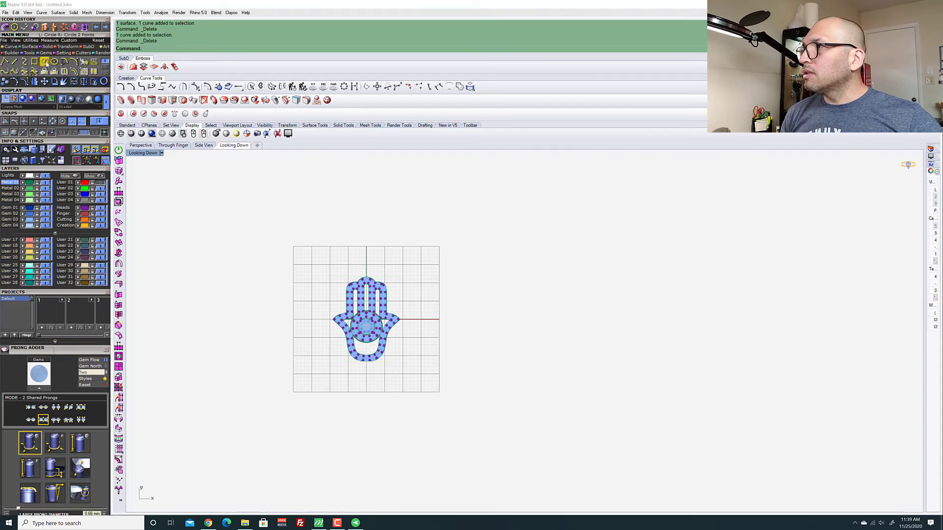
{"action": "left_click", "coordinate": [44, 62]}
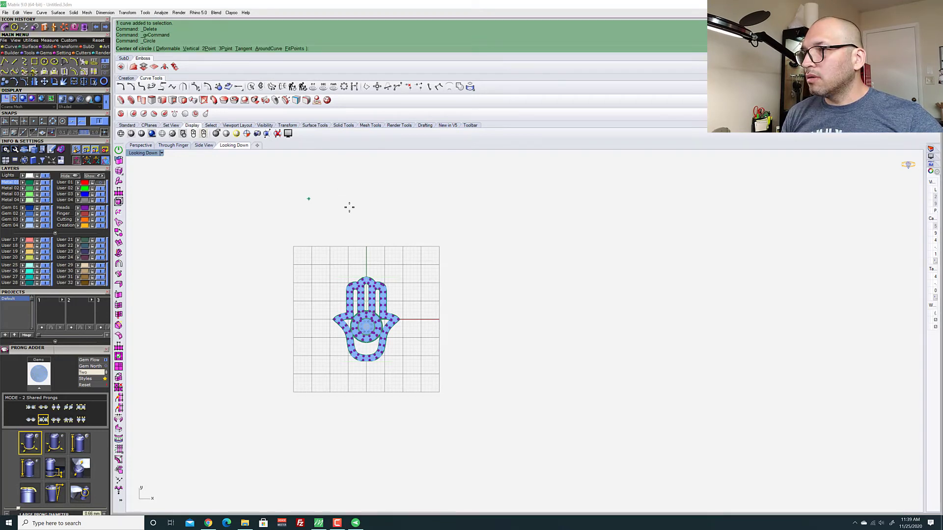
{"action": "scroll", "coordinate": [362, 311], "scroll_direction": "up", "scroll_amount": 6}
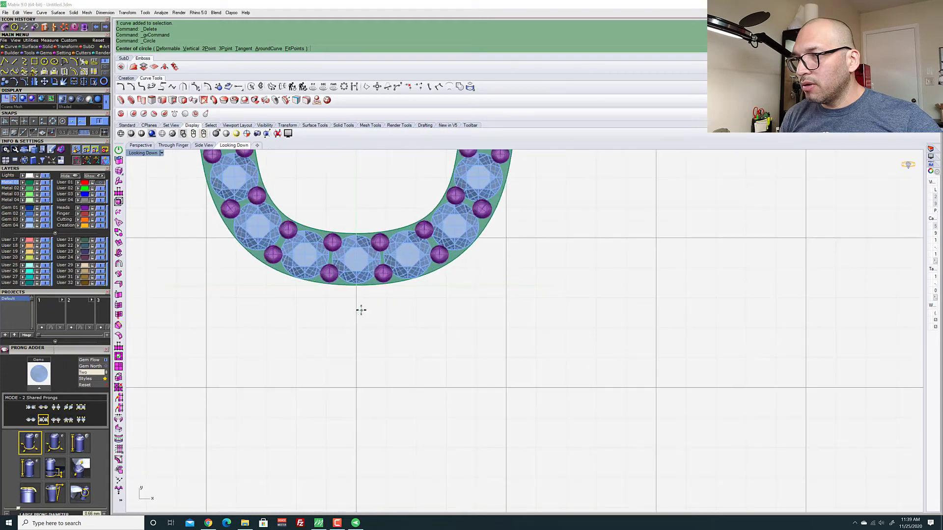
{"action": "scroll", "coordinate": [361, 309], "scroll_direction": "up", "scroll_amount": 4}
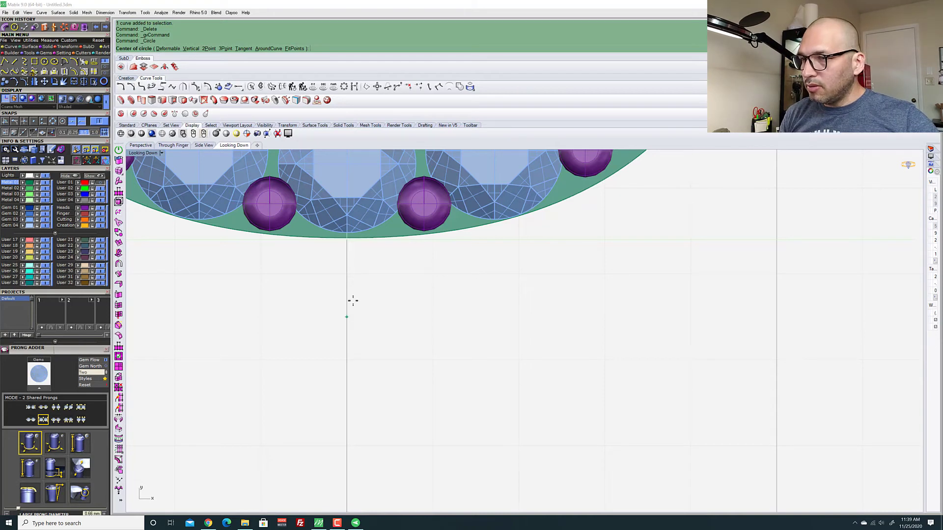
{"action": "left_click", "coordinate": [346, 316]}
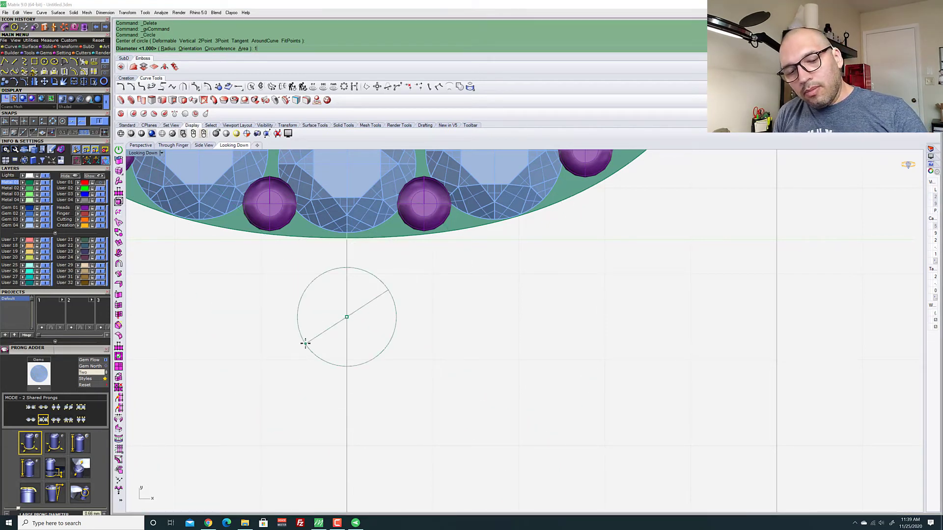
{"action": "type", "text": "1.4"}
{"action": "key", "text": "Return"}
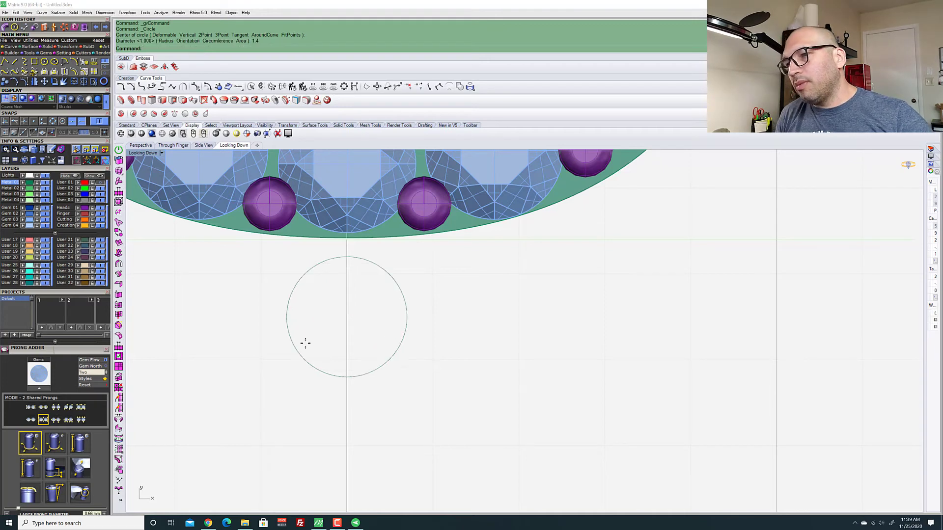
Move the circle slightly farther from the hand's rounded end along the vertical axis
{"action": "scroll", "coordinate": [363, 328], "scroll_direction": "down", "scroll_amount": 4}
{"action": "left_click", "coordinate": [377, 337]}
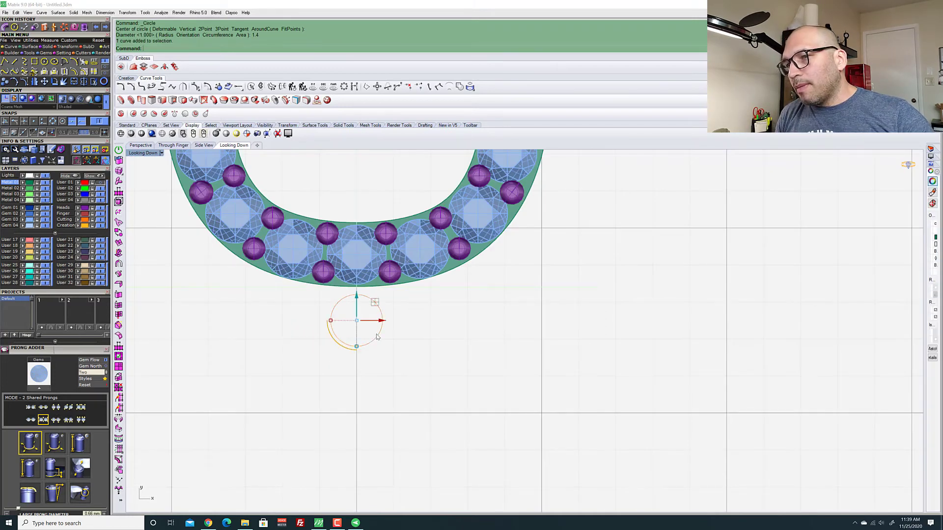
{"action": "left_click_drag", "start_coordinate": [357, 298], "coordinate": [357, 310]}
{"action": "left_click", "coordinate": [260, 315]}
Offset the 1.4 mm circle outward by 0.4 mm
{"action": "scroll", "coordinate": [354, 343], "scroll_direction": "up", "scroll_amount": 4}
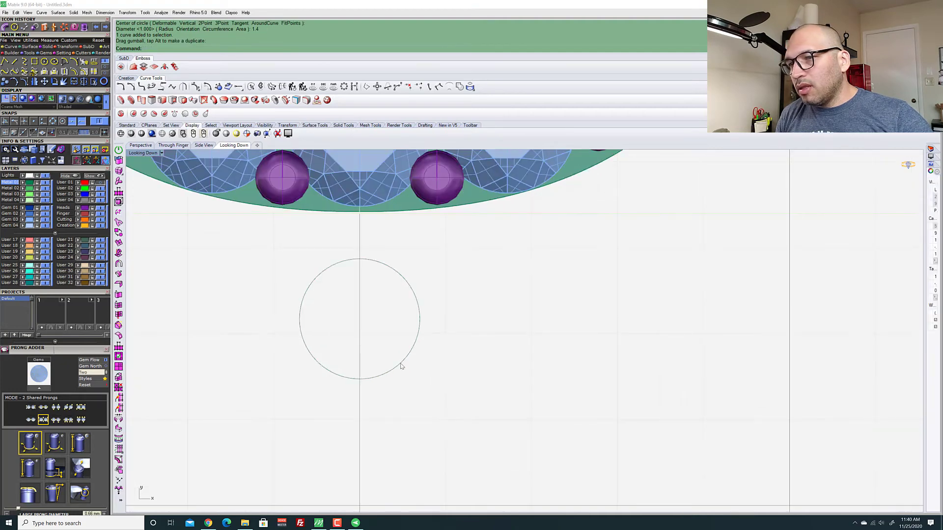
{"action": "left_click", "coordinate": [400, 362]}
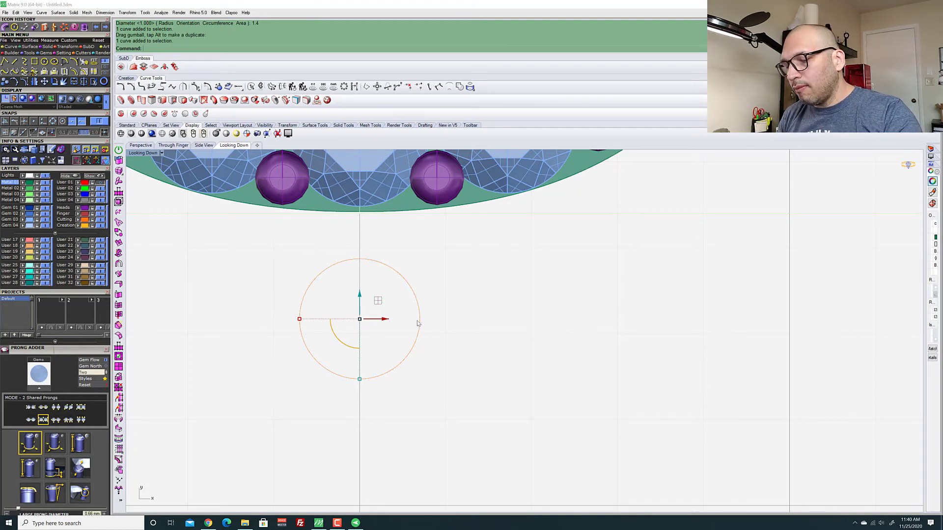
{"action": "type", "text": "offset"}
{"action": "key", "text": "Return"}
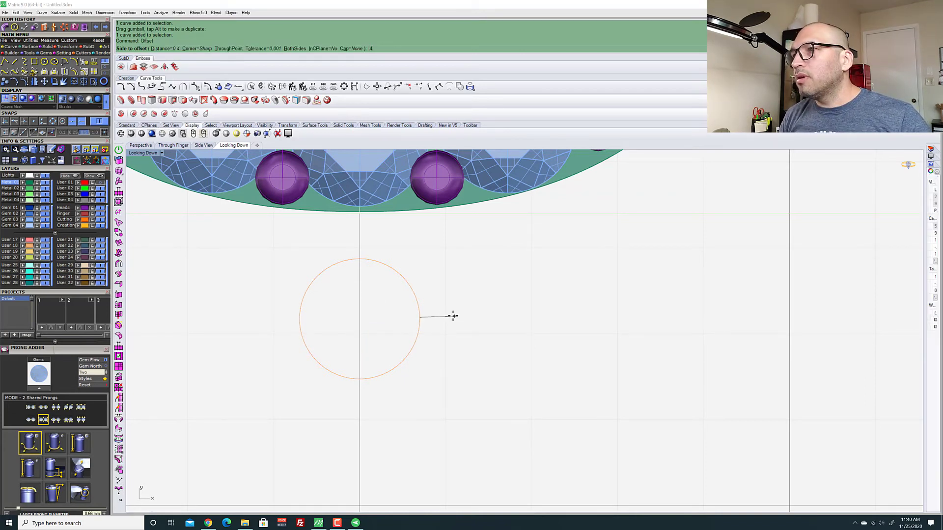
{"action": "type", "text": "4"}
{"action": "key", "text": "Return"}
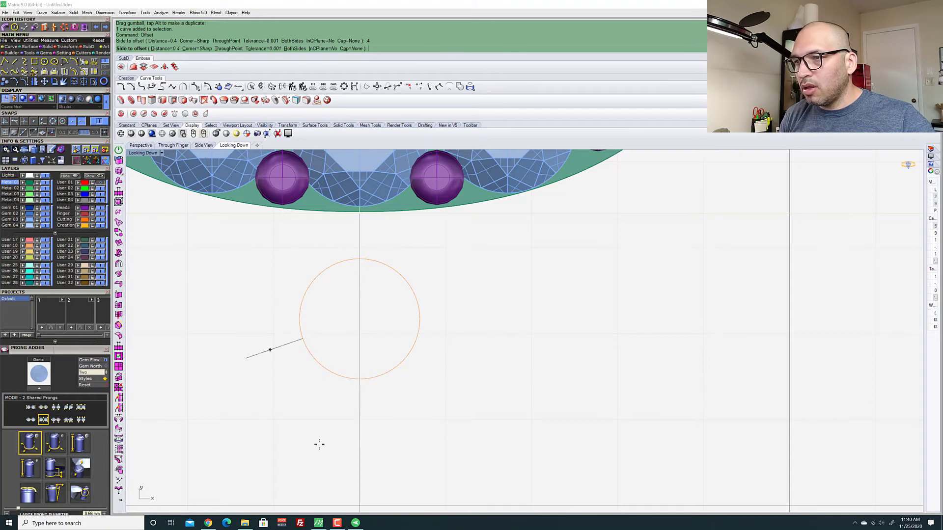
{"action": "left_click", "coordinate": [472, 366]}
Pipe the outer offset circle at a 0.8 mm diameter to form a closed ring, and show it in the Perspective view
{"action": "scroll", "coordinate": [415, 408], "scroll_direction": "down", "scroll_amount": 3}
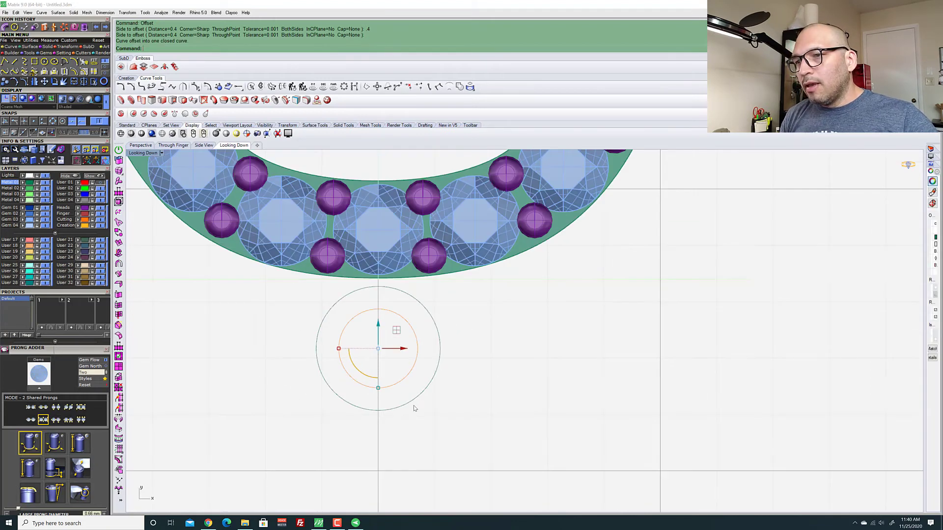
{"action": "left_click", "coordinate": [439, 341]}
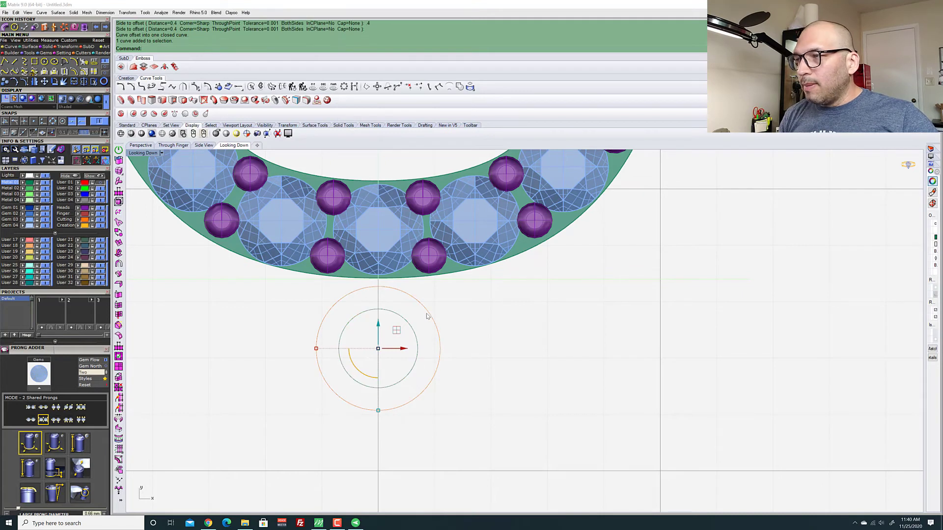
{"action": "left_click", "coordinate": [47, 47]}
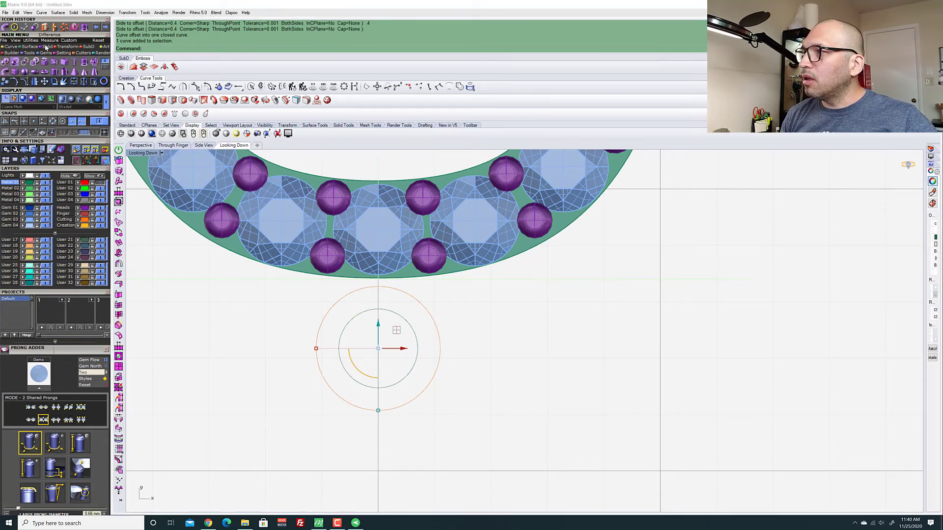
{"action": "left_click", "coordinate": [7, 73]}
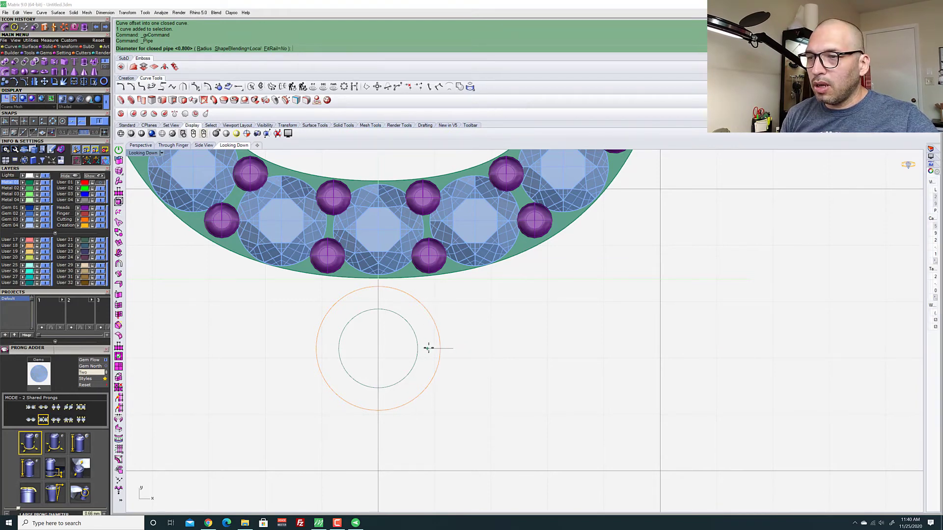
{"action": "scroll", "coordinate": [427, 348], "scroll_direction": "up", "scroll_amount": 3}
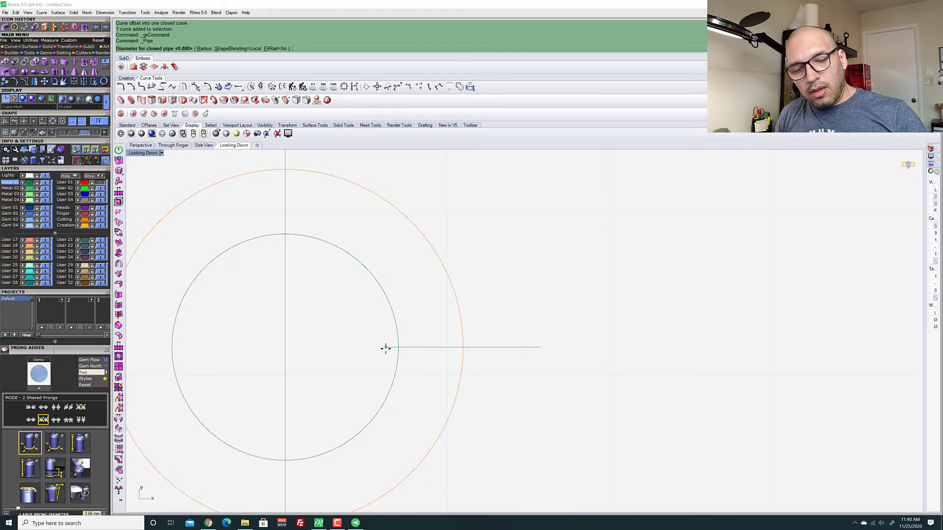
{"action": "key", "text": "Return"}
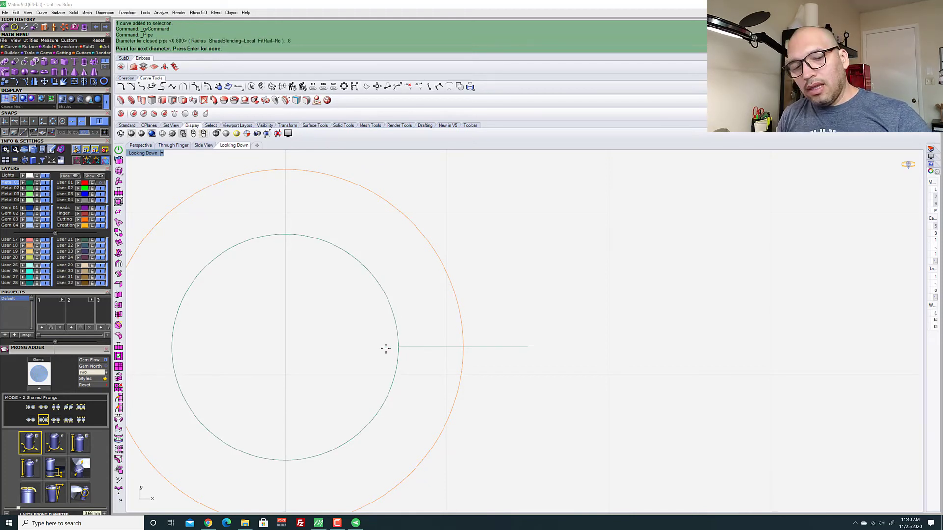
{"action": "key", "text": "Return"}
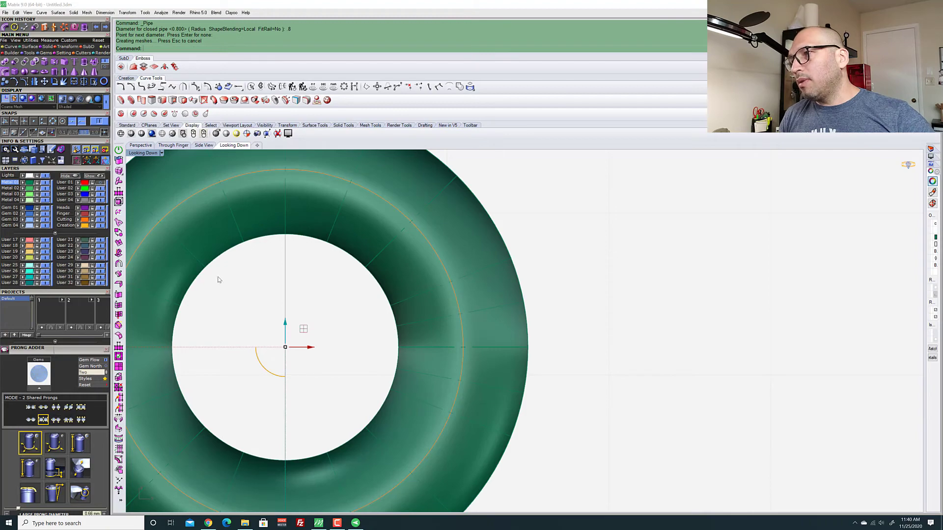
{"action": "left_click", "coordinate": [141, 145]}
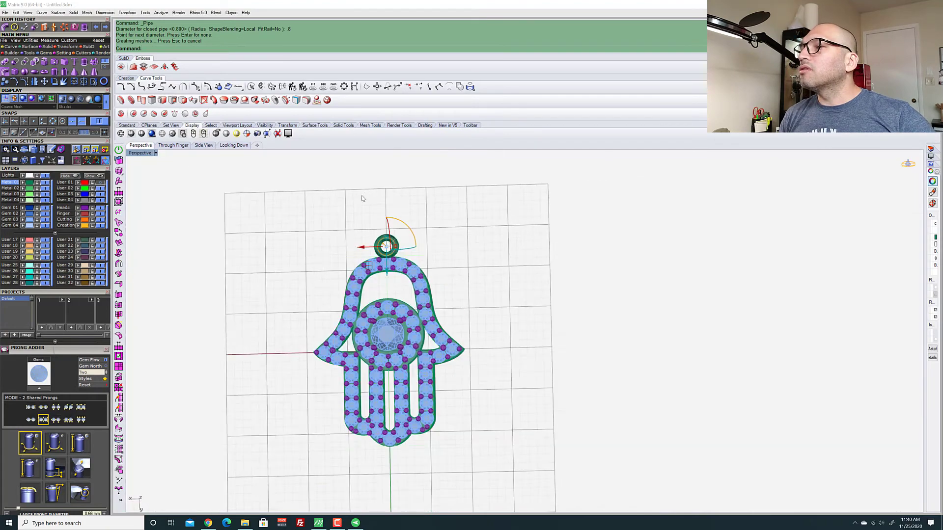
Lower the jump ring vertically in the Side View until it sits beside the upper part of the metal body
{"action": "scroll", "coordinate": [468, 223], "scroll_direction": "up", "scroll_amount": 5}
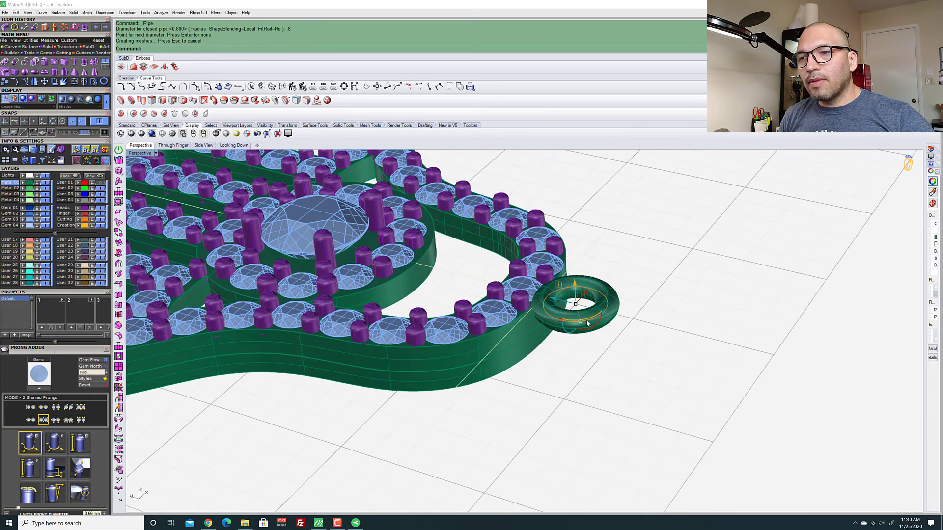
{"action": "right_click_drag", "start_coordinate": [468, 223], "coordinate": [545, 333]}
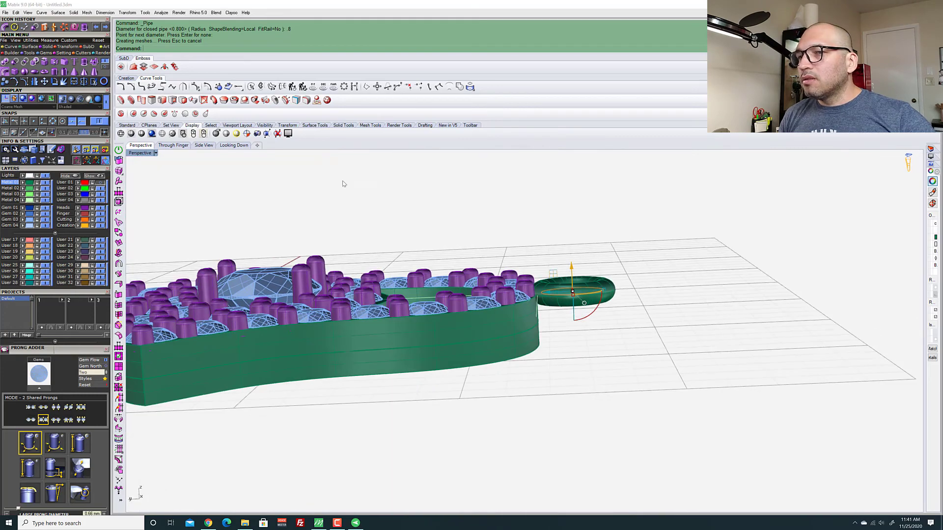
{"action": "scroll", "coordinate": [612, 278], "scroll_direction": "up", "scroll_amount": 3}
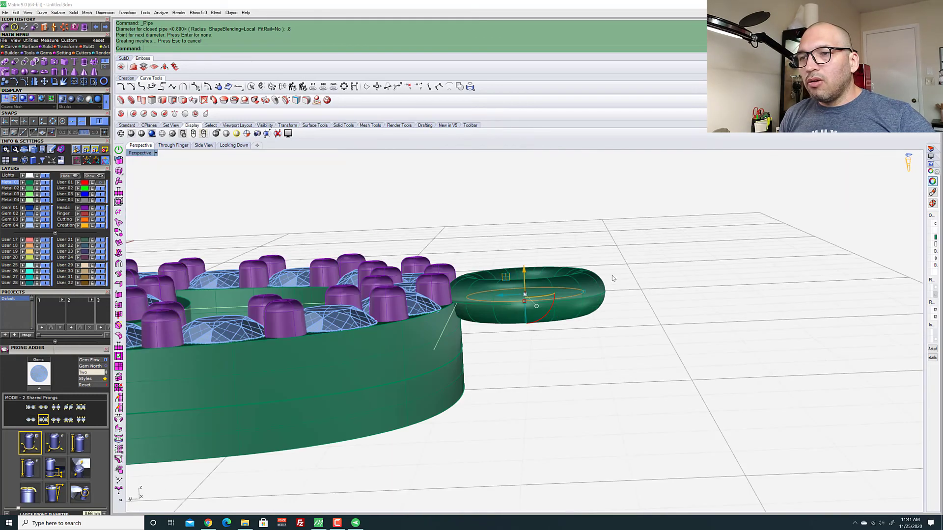
{"action": "left_click", "coordinate": [204, 145]}
{"action": "scroll", "coordinate": [334, 199], "scroll_direction": "up", "scroll_amount": 3}
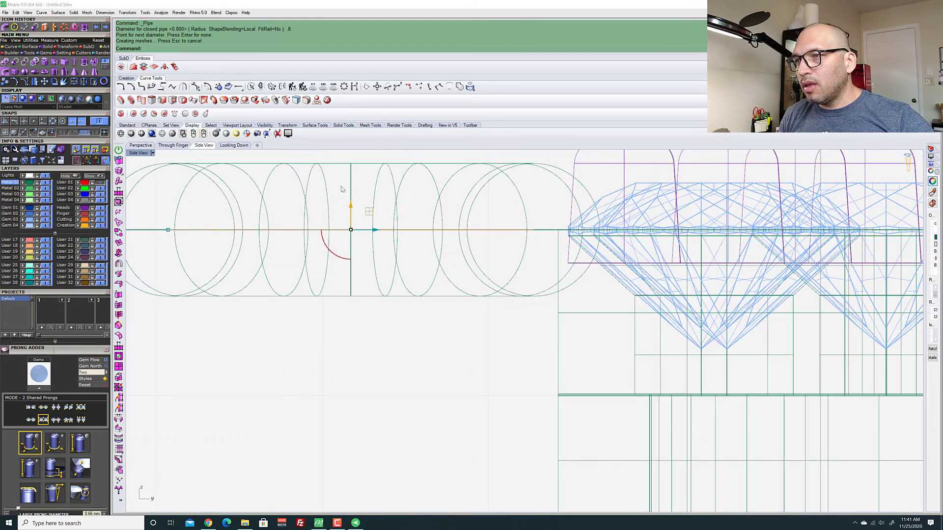
{"action": "scroll", "coordinate": [342, 189], "scroll_direction": "down", "scroll_amount": 3}
{"action": "scroll", "coordinate": [334, 204], "scroll_direction": "up", "scroll_amount": 3}
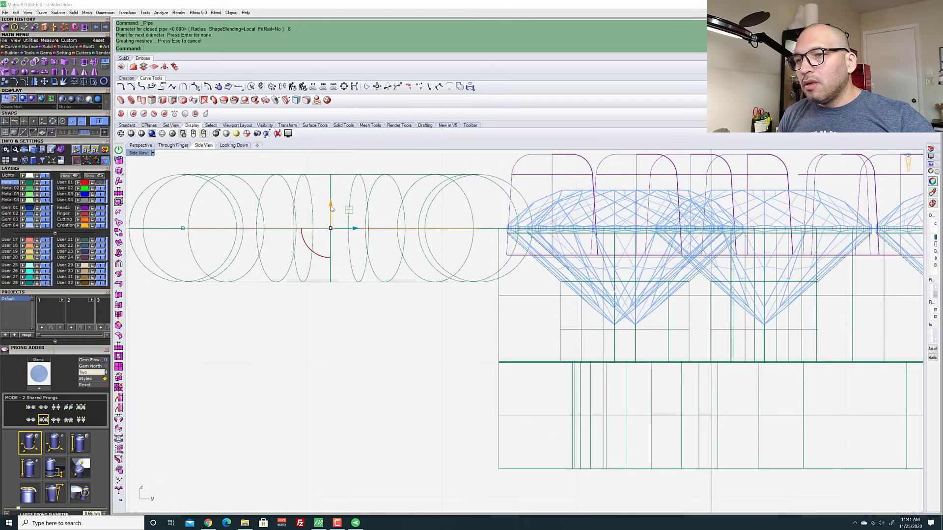
{"action": "left_click_drag", "start_coordinate": [332, 209], "coordinate": [331, 299]}
{"action": "scroll", "coordinate": [341, 268], "scroll_direction": "down", "scroll_amount": 4}
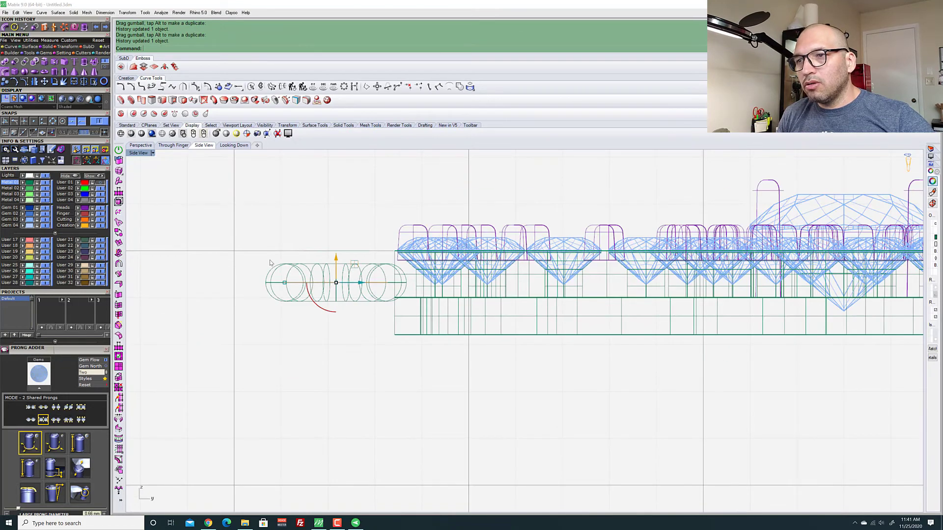
{"action": "scroll", "coordinate": [270, 263], "scroll_direction": "down", "scroll_amount": 5}
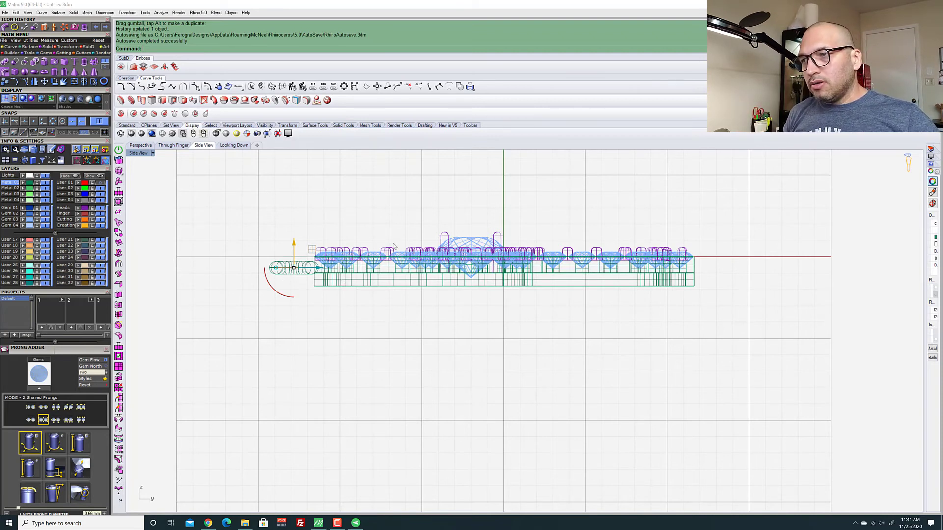
{"action": "left_click_drag", "start_coordinate": [308, 214], "coordinate": [738, 276]}
{"action": "scroll", "coordinate": [485, 236], "scroll_direction": "up", "scroll_amount": 5}
{"action": "key", "text": "Escape"}
{"action": "scroll", "coordinate": [435, 216], "scroll_direction": "down", "scroll_amount": 4}
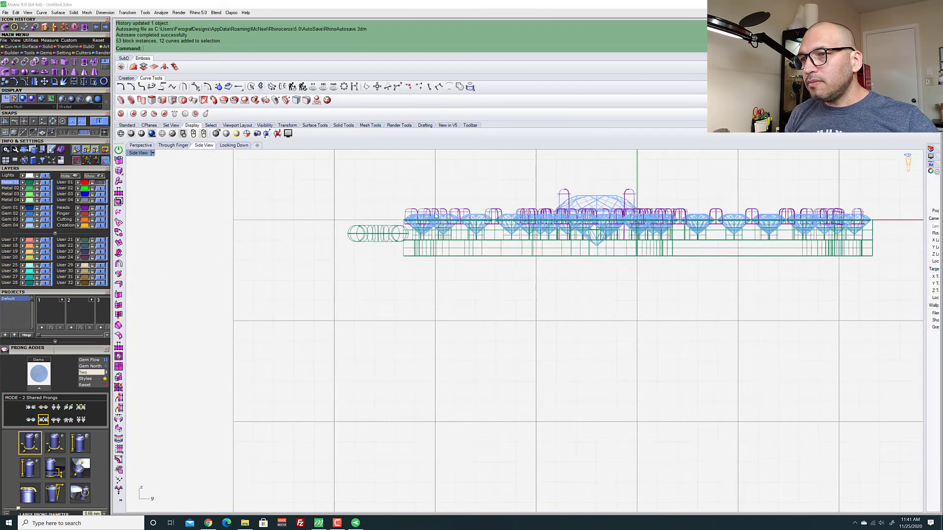
{"action": "scroll", "coordinate": [401, 233], "scroll_direction": "up", "scroll_amount": 5}
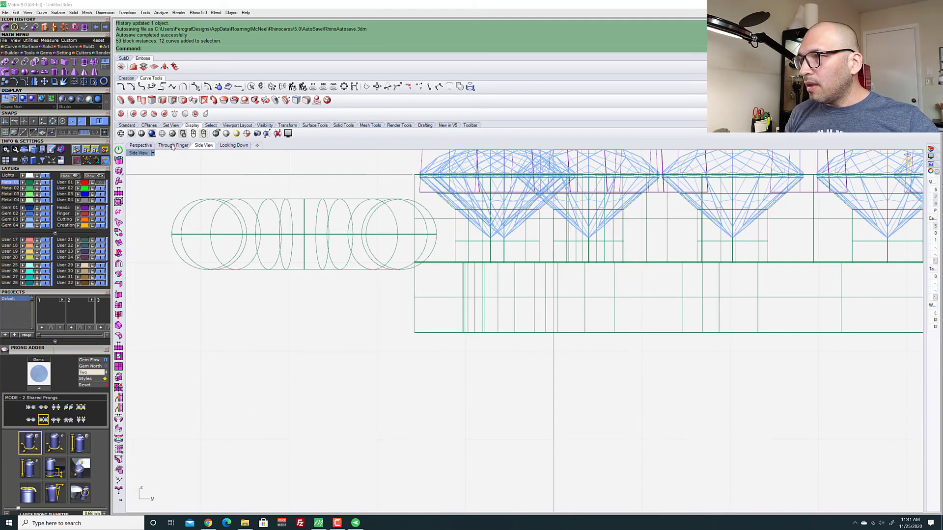
Move the jump ring slightly toward the hand's rounded end in the Perspective view so that it overlaps the metal edge
{"action": "left_click", "coordinate": [139, 145]}
{"action": "right_click_drag", "start_coordinate": [568, 214], "coordinate": [600, 295]}
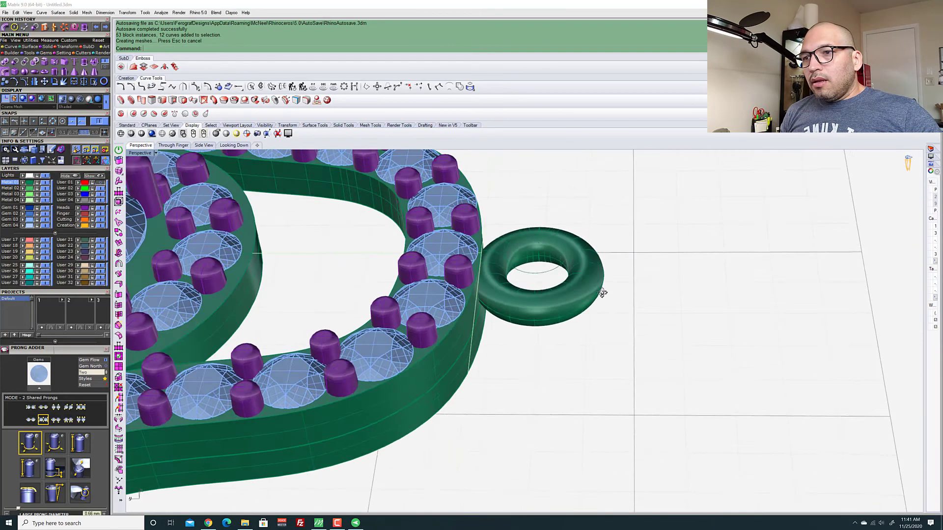
{"action": "left_click", "coordinate": [587, 300]}
{"action": "scroll", "coordinate": [559, 273], "scroll_direction": "up", "scroll_amount": 4}
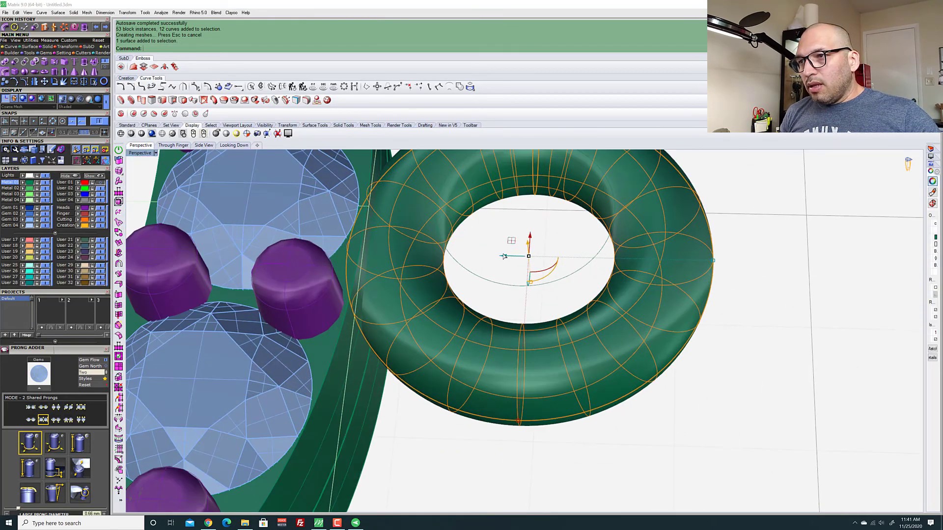
{"action": "scroll", "coordinate": [492, 255], "scroll_direction": "down", "scroll_amount": 6}
{"action": "key", "text": "Escape"}
{"action": "scroll", "coordinate": [560, 219], "scroll_direction": "down", "scroll_amount": 2}
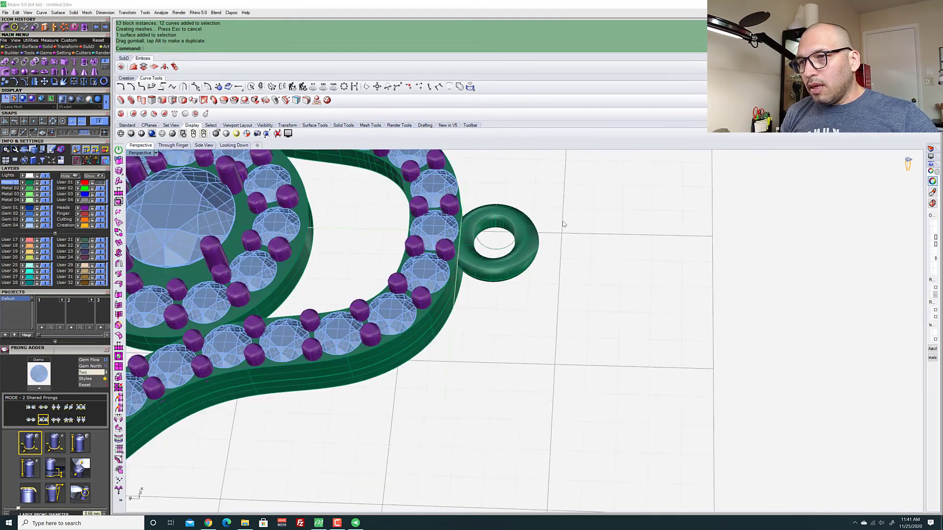
Inspect the whole pendant with its gems, prongs and jump ring from several angles
{"action": "scroll", "coordinate": [460, 262], "scroll_direction": "up", "scroll_amount": 2}
{"action": "scroll", "coordinate": [178, 400], "scroll_direction": "down", "scroll_amount": 5}
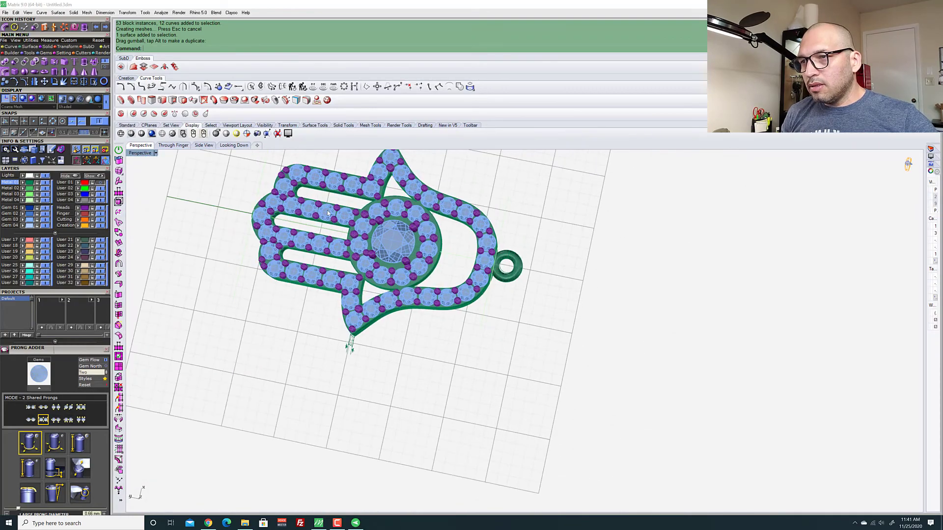
{"action": "scroll", "coordinate": [352, 279], "scroll_direction": "up", "scroll_amount": 3}
{"action": "right_click_drag", "start_coordinate": [353, 278], "coordinate": [577, 298]}
{"action": "scroll", "coordinate": [576, 298], "scroll_direction": "down", "scroll_amount": 6}
{"action": "scroll", "coordinate": [506, 327], "scroll_direction": "up", "scroll_amount": 3}
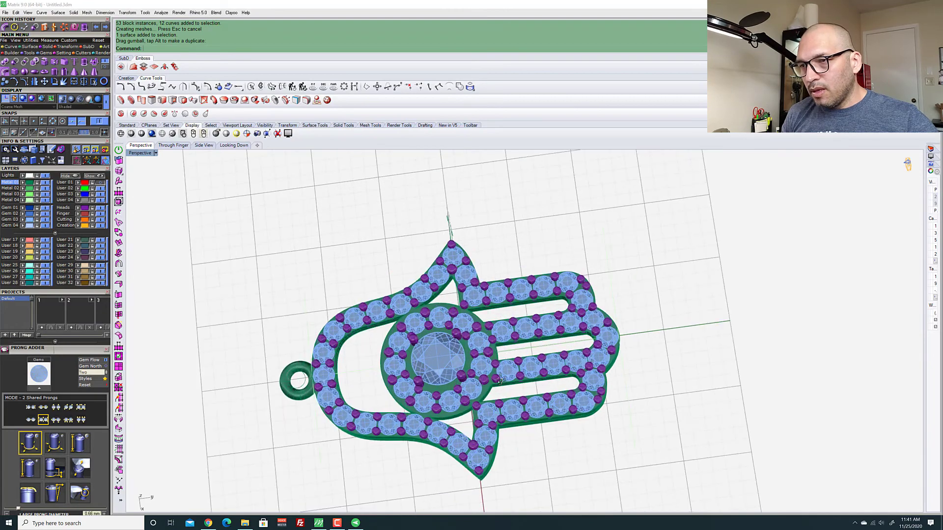
{"action": "right_click_drag", "start_coordinate": [506, 326], "coordinate": [404, 323]}
{"action": "scroll", "coordinate": [407, 310], "scroll_direction": "up", "scroll_amount": 3}
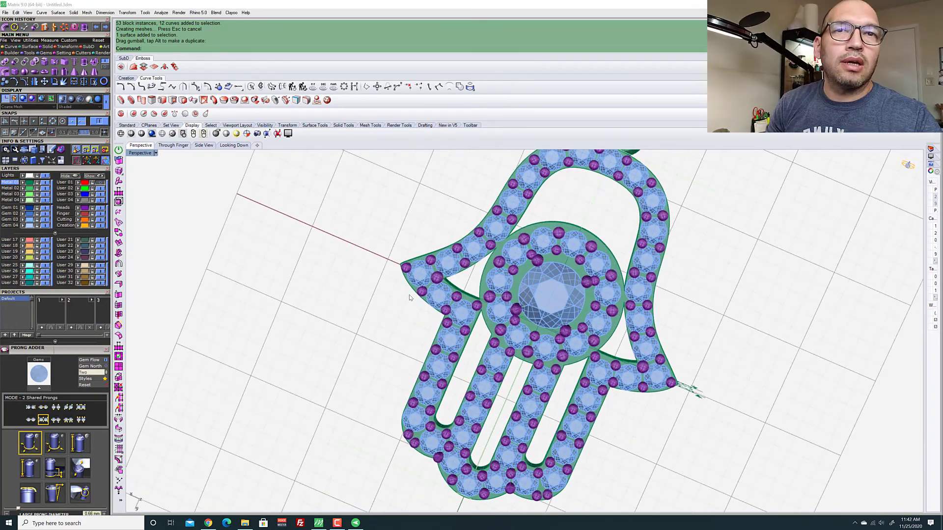
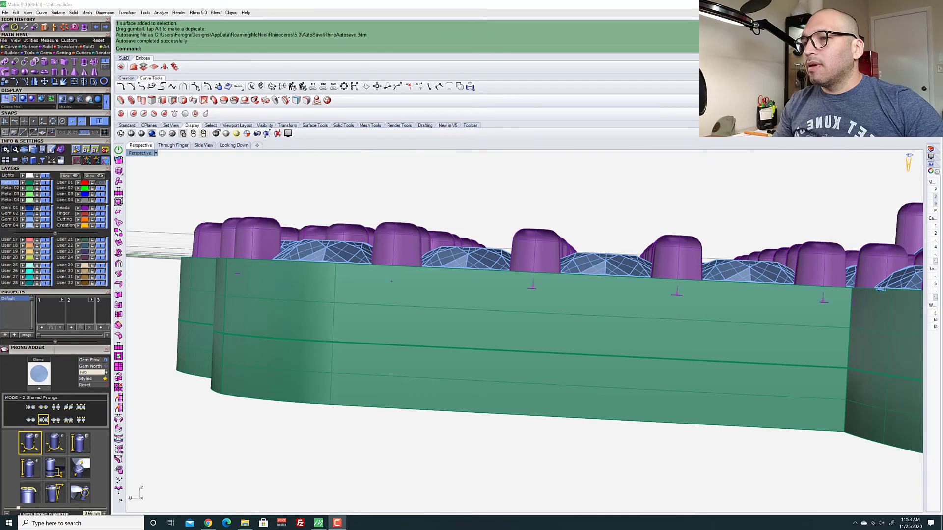
{"action": "scroll", "coordinate": [672, 142], "scroll_direction": "down", "scroll_amount": 3}
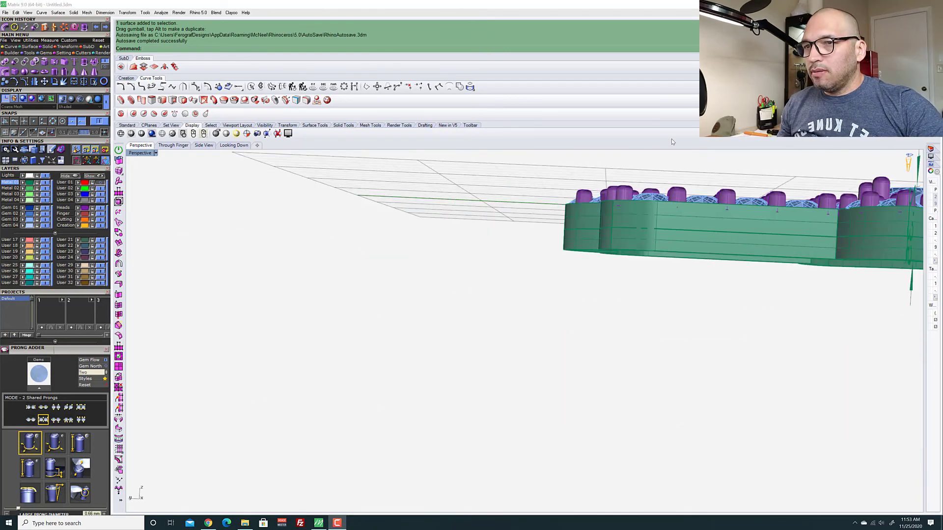
{"action": "right_click_drag", "start_coordinate": [529, 222], "coordinate": [549, 261]}
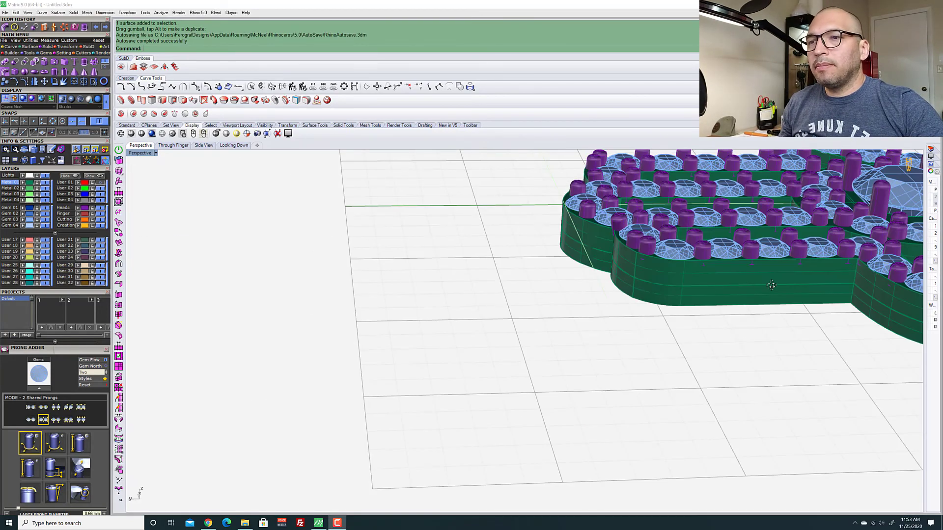
{"action": "right_click_drag", "start_coordinate": [735, 271], "coordinate": [542, 251]}
{"action": "scroll", "coordinate": [543, 253], "scroll_direction": "down", "scroll_amount": 5}
{"action": "scroll", "coordinate": [557, 234], "scroll_direction": "up", "scroll_amount": 3}
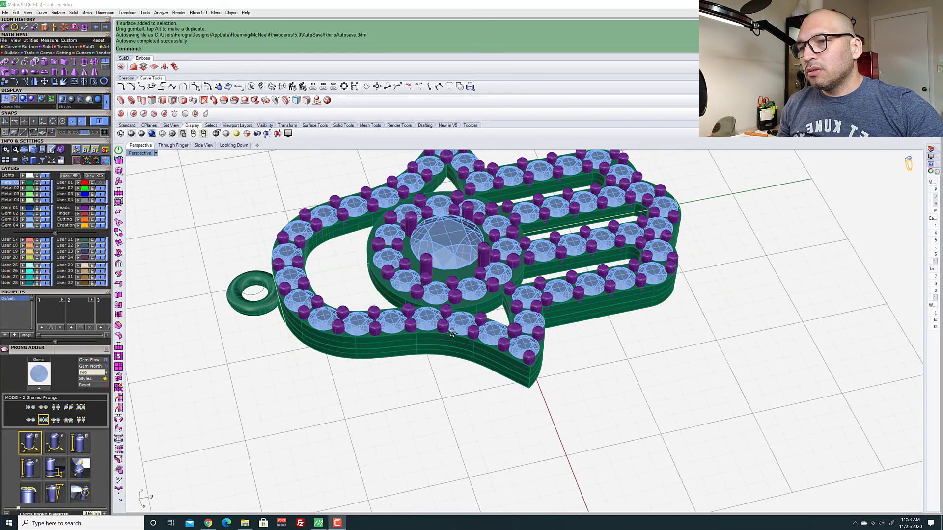
{"action": "right_click_drag", "start_coordinate": [453, 333], "coordinate": [460, 294]}
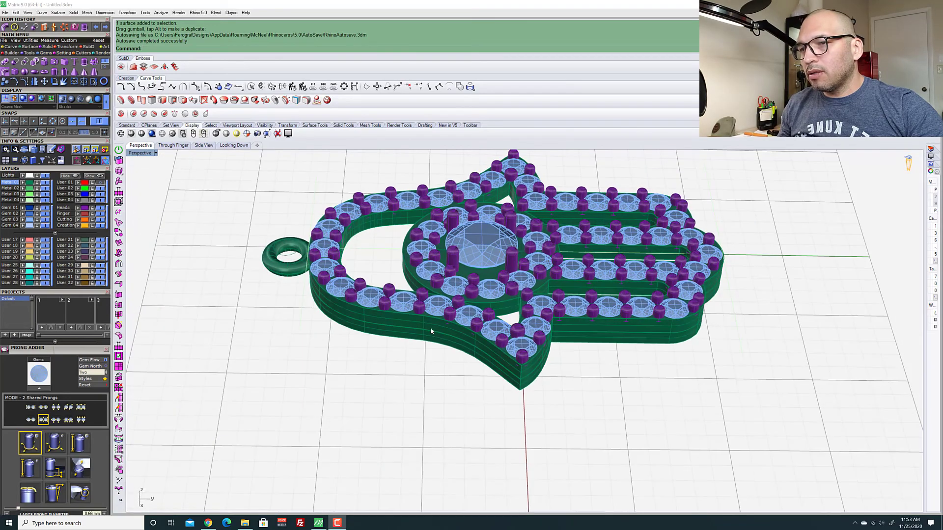
Generate one repaired, unified print mesh from all the prongs, the hand frame, the centre halo and the jump ring, leaving out the gems
{"action": "scroll", "coordinate": [460, 296], "scroll_direction": "up", "scroll_amount": 5}
{"action": "scroll", "coordinate": [490, 310], "scroll_direction": "down", "scroll_amount": 5}
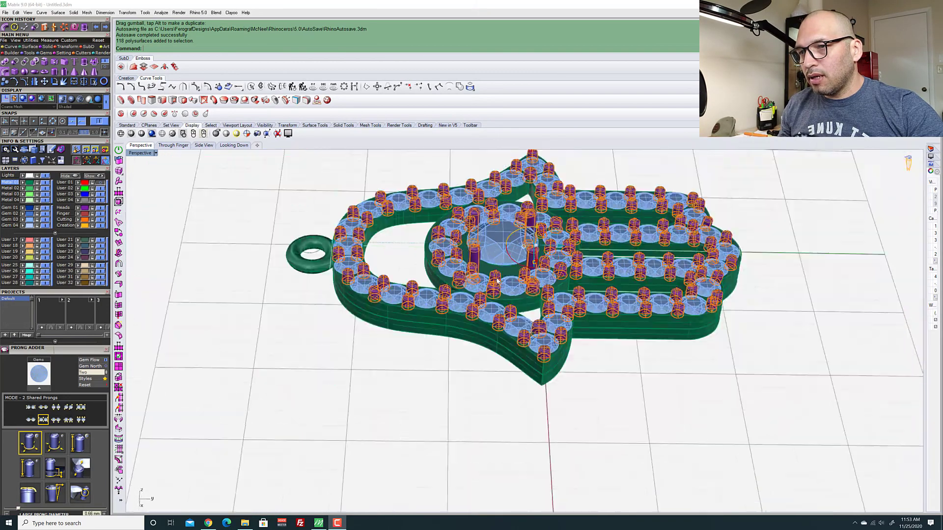
{"action": "scroll", "coordinate": [564, 285], "scroll_direction": "up", "scroll_amount": 4}
{"action": "left_click", "coordinate": [574, 284]}
{"action": "scroll", "coordinate": [573, 280], "scroll_direction": "down", "scroll_amount": 6}
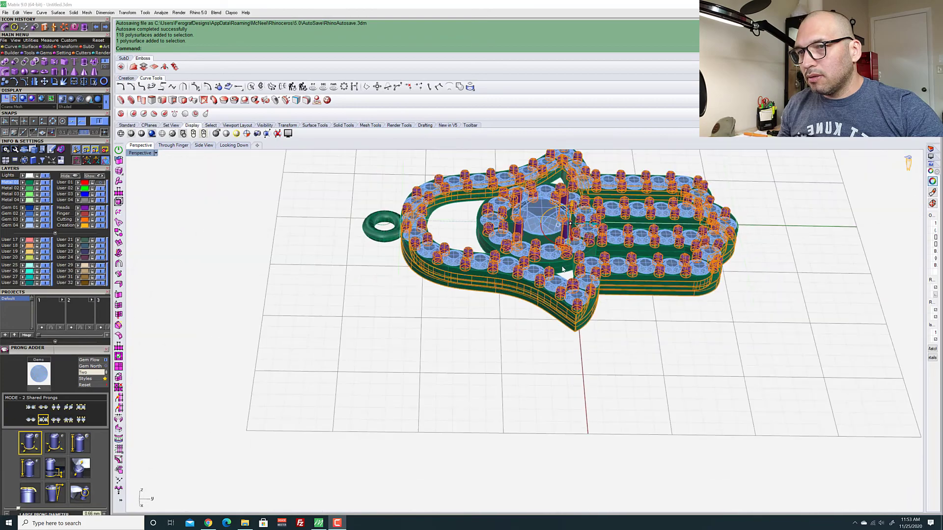
{"action": "scroll", "coordinate": [562, 269], "scroll_direction": "up", "scroll_amount": 5}
{"action": "left_click", "coordinate": [563, 271], "text": "shift"}
{"action": "scroll", "coordinate": [571, 282], "scroll_direction": "down", "scroll_amount": 6}
{"action": "scroll", "coordinate": [447, 253], "scroll_direction": "up", "scroll_amount": 7}
{"action": "left_click", "coordinate": [441, 300], "text": "shift"}
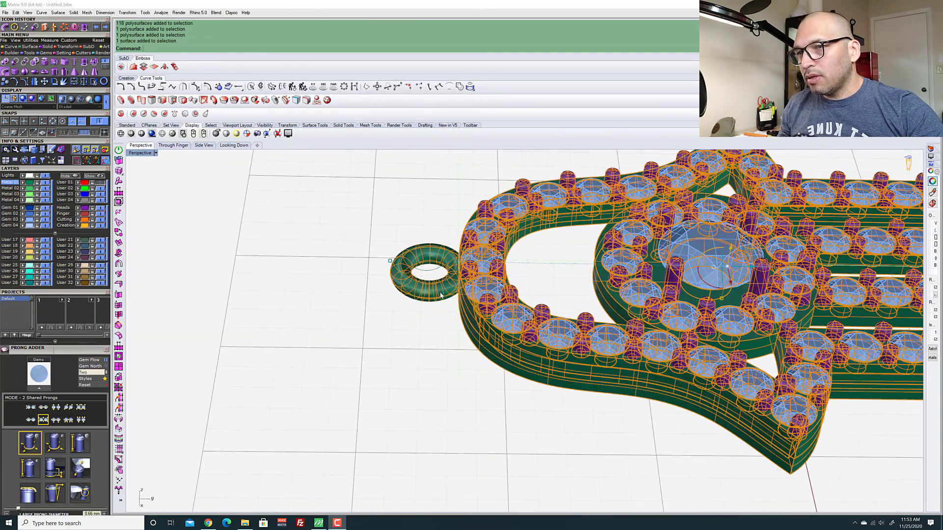
{"action": "scroll", "coordinate": [432, 280], "scroll_direction": "down", "scroll_amount": 6}
{"action": "scroll", "coordinate": [764, 294], "scroll_direction": "up", "scroll_amount": 4}
{"action": "scroll", "coordinate": [763, 294], "scroll_direction": "down", "scroll_amount": 4}
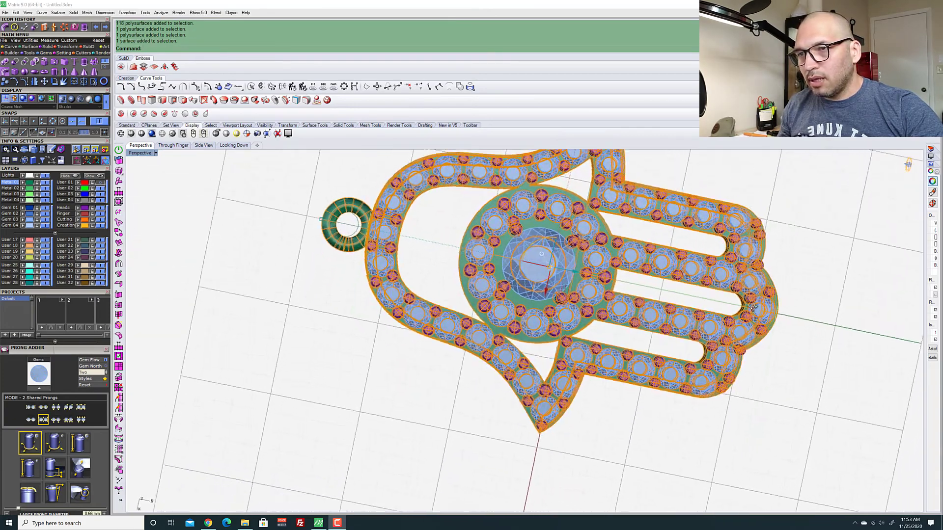
{"action": "right_click_drag", "start_coordinate": [763, 294], "coordinate": [690, 243]}
{"action": "scroll", "coordinate": [702, 248], "scroll_direction": "up", "scroll_amount": 4}
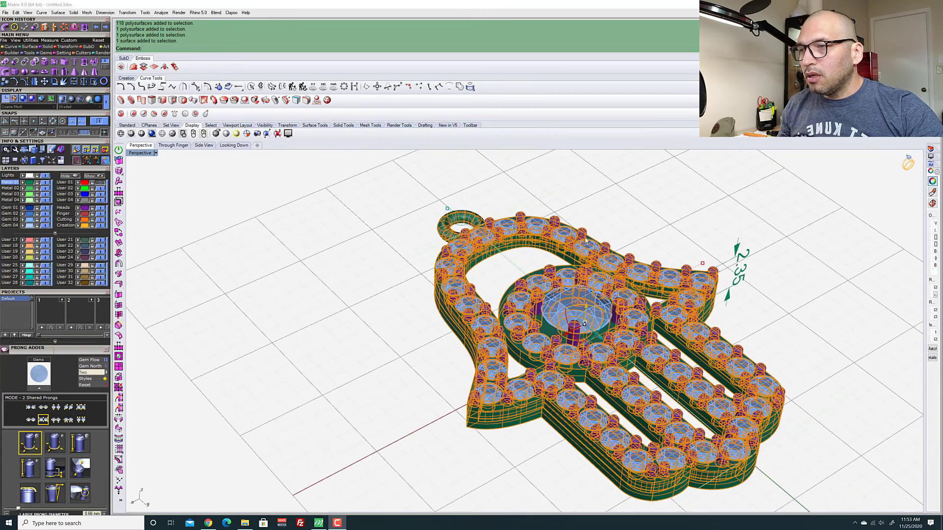
{"action": "left_click", "coordinate": [30, 53]}
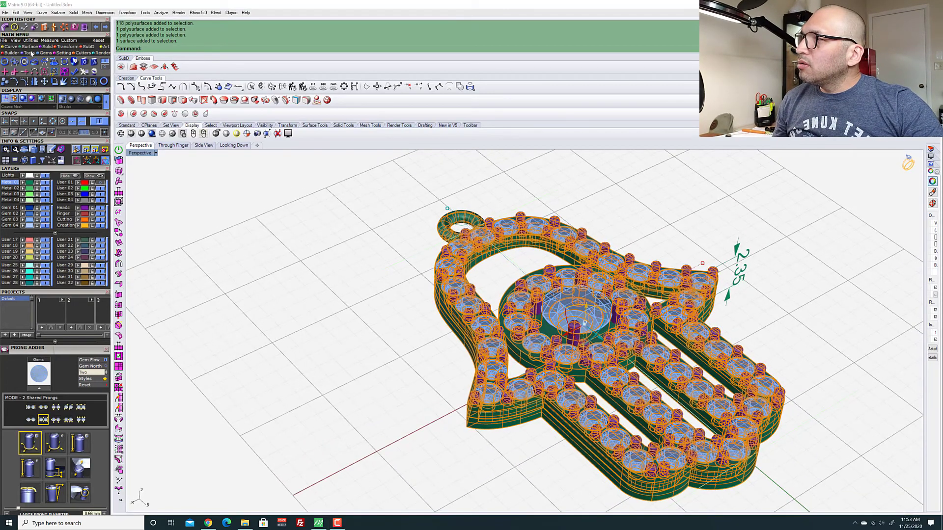
{"action": "left_click", "coordinate": [85, 72]}
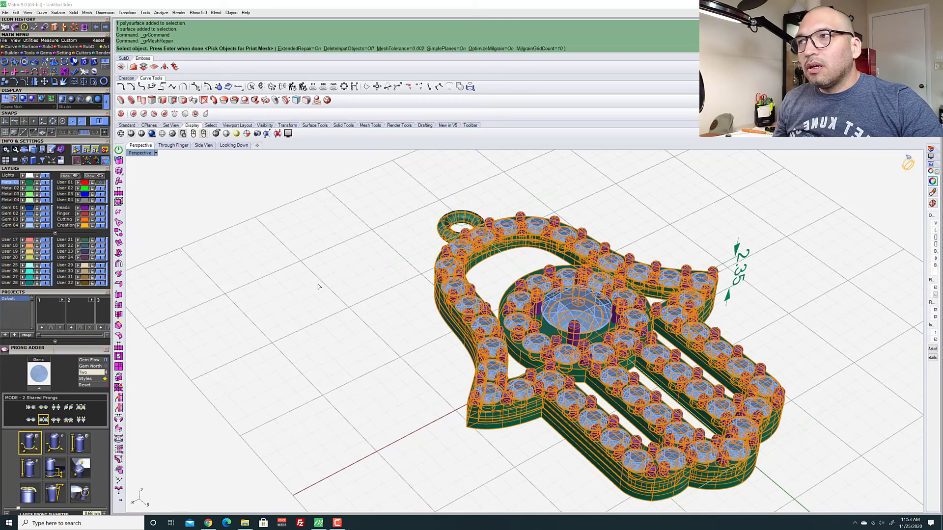
{"action": "key", "text": "Return"}
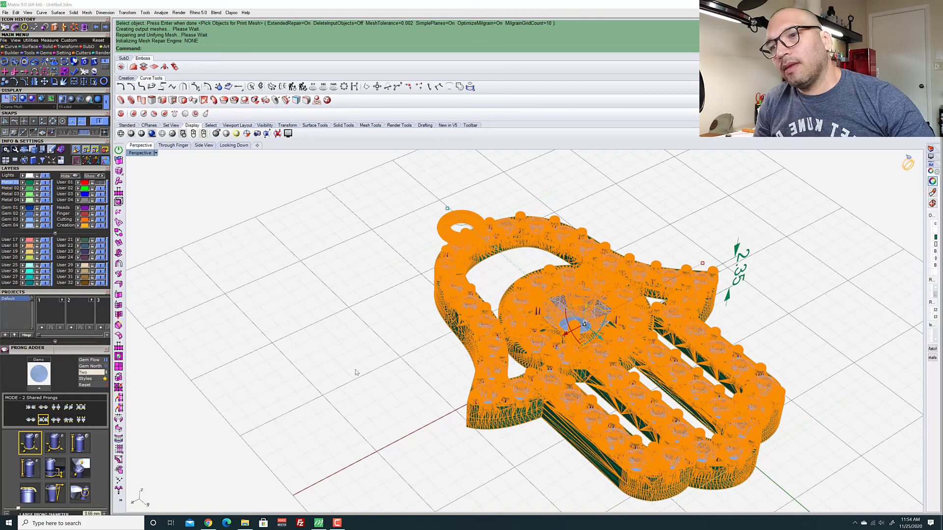
Move the print mesh sideways, clear of the original pendant model, and deselect it
{"action": "scroll", "coordinate": [448, 326], "scroll_direction": "down", "scroll_amount": 3}
{"action": "scroll", "coordinate": [629, 267], "scroll_direction": "up", "scroll_amount": 2}
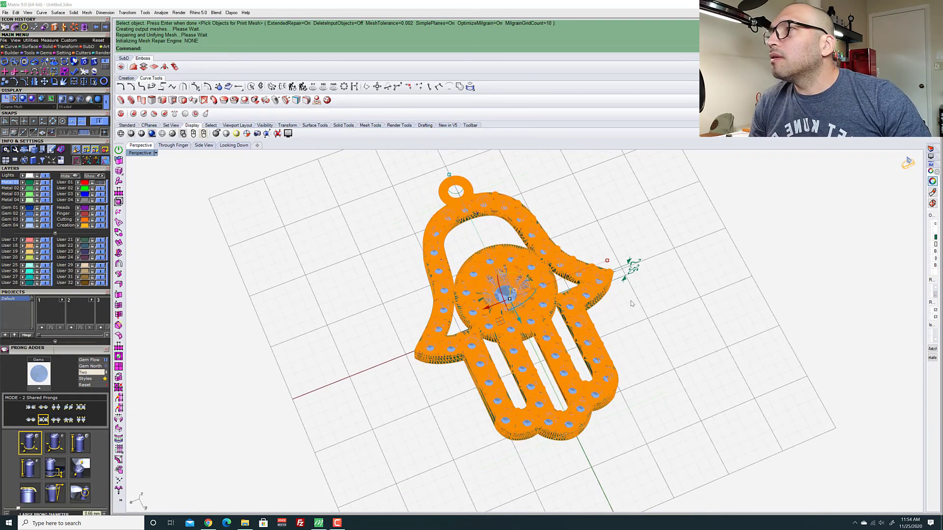
{"action": "scroll", "coordinate": [508, 266], "scroll_direction": "down", "scroll_amount": 4}
{"action": "scroll", "coordinate": [386, 276], "scroll_direction": "up", "scroll_amount": 4}
{"action": "scroll", "coordinate": [380, 308], "scroll_direction": "down", "scroll_amount": 2}
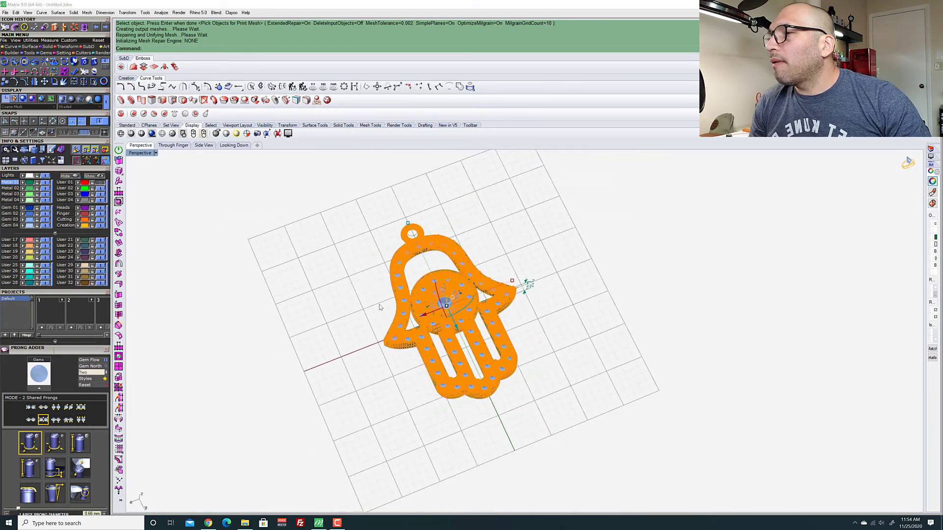
{"action": "scroll", "coordinate": [381, 307], "scroll_direction": "up", "scroll_amount": 4}
{"action": "left_click_drag", "start_coordinate": [420, 334], "coordinate": [638, 292]}
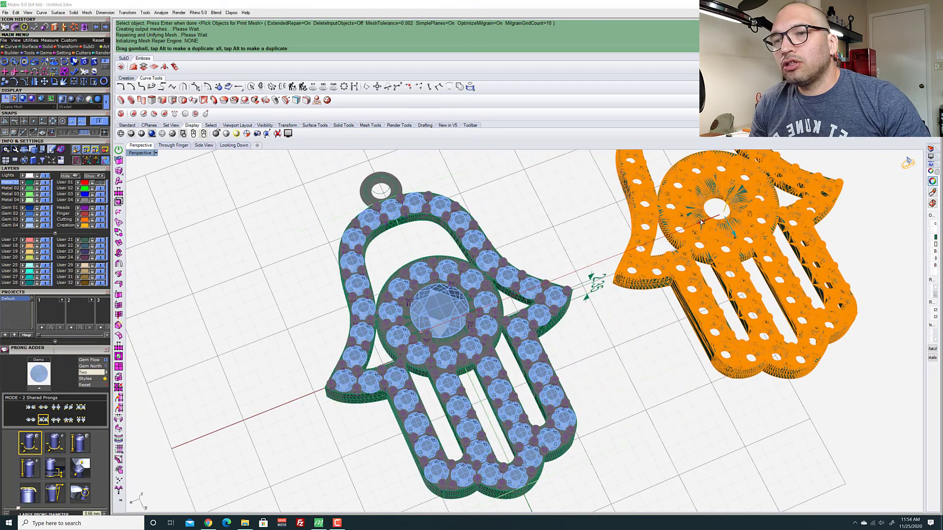
{"action": "scroll", "coordinate": [638, 292], "scroll_direction": "down", "scroll_amount": 1}
{"action": "right_click_drag", "start_coordinate": [638, 292], "coordinate": [437, 314]}
{"action": "scroll", "coordinate": [437, 314], "scroll_direction": "down", "scroll_amount": 2}
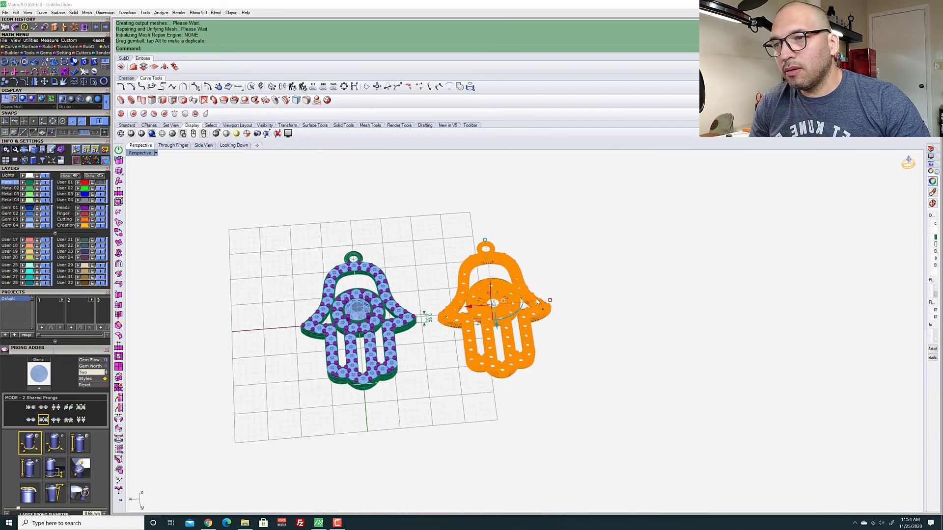
{"action": "scroll", "coordinate": [435, 312], "scroll_direction": "up", "scroll_amount": 3}
{"action": "left_click_drag", "start_coordinate": [435, 312], "coordinate": [448, 311]}
{"action": "left_click", "coordinate": [609, 372]}
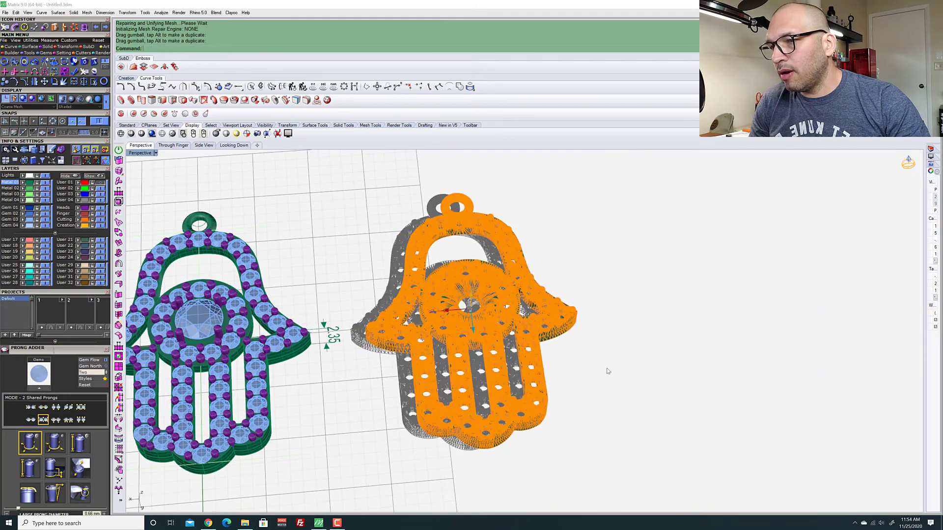
Examine the separated print mesh from several angles and select it to check that it is a single object
{"action": "scroll", "coordinate": [513, 381], "scroll_direction": "up", "scroll_amount": 4}
{"action": "right_click_drag", "start_coordinate": [521, 393], "coordinate": [492, 359]}
{"action": "scroll", "coordinate": [493, 360], "scroll_direction": "down", "scroll_amount": 9}
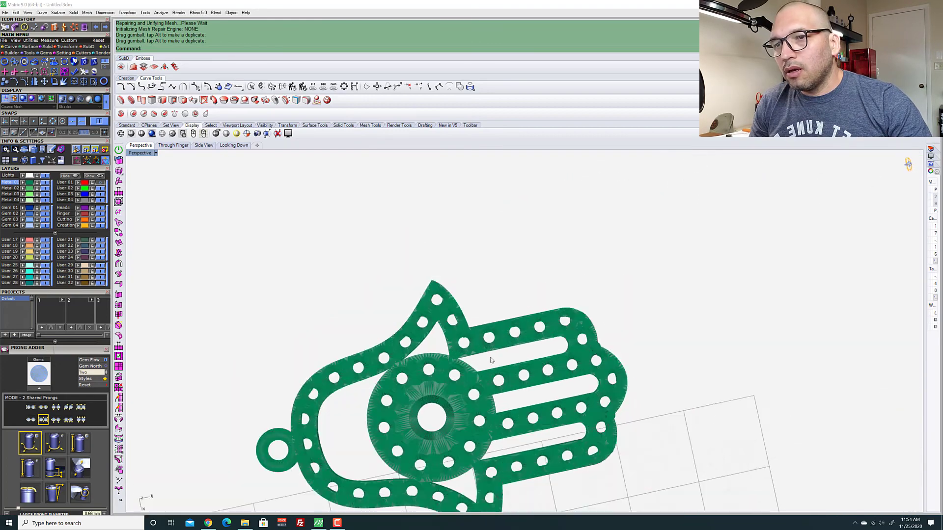
{"action": "right_click_drag", "start_coordinate": [596, 388], "coordinate": [701, 383]}
{"action": "scroll", "coordinate": [500, 398], "scroll_direction": "down", "scroll_amount": 5}
{"action": "scroll", "coordinate": [503, 402], "scroll_direction": "up", "scroll_amount": 6}
{"action": "scroll", "coordinate": [631, 448], "scroll_direction": "up", "scroll_amount": 5}
{"action": "left_click", "coordinate": [630, 447]}
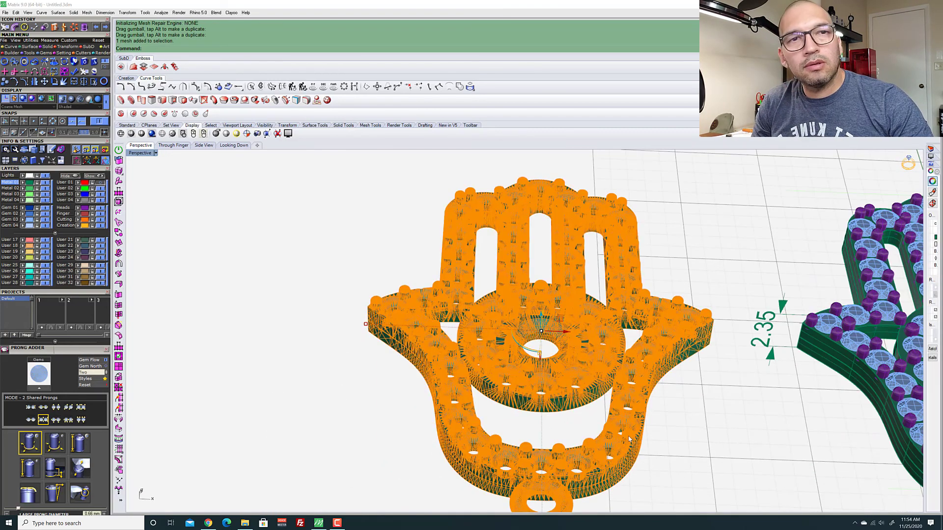
Start exporting the selected print mesh and browse to the client's folder inside dijes
{"action": "left_click", "coordinate": [4, 12]}
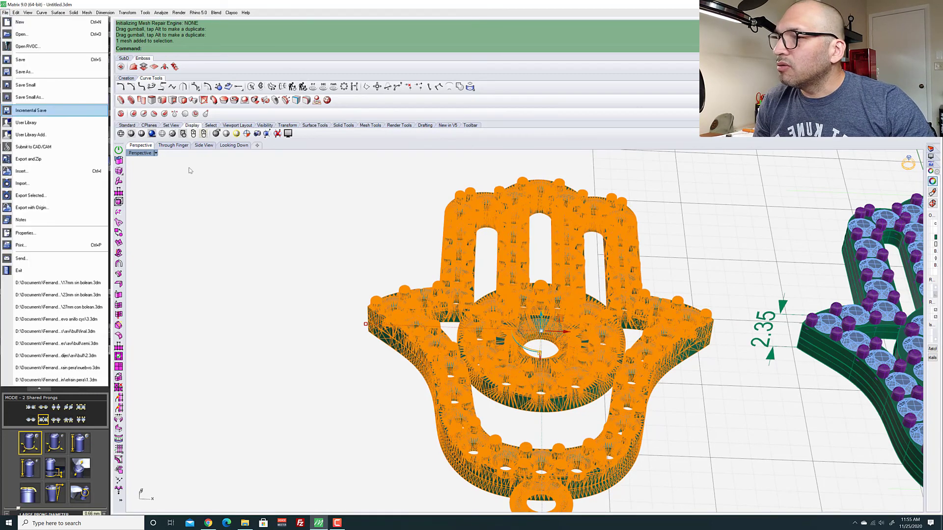
{"action": "left_click", "coordinate": [549, 258]}
{"action": "left_click", "coordinate": [5, 12]}
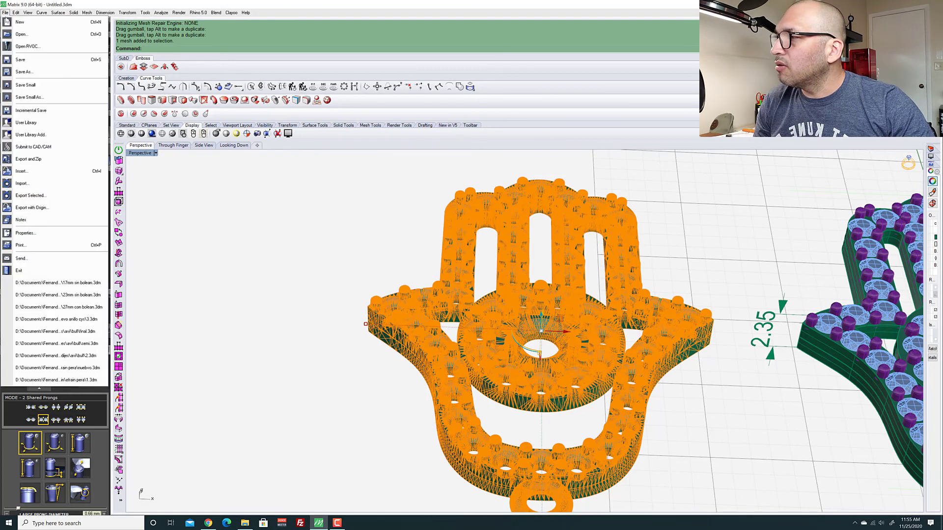
{"action": "left_click", "coordinate": [60, 195]}
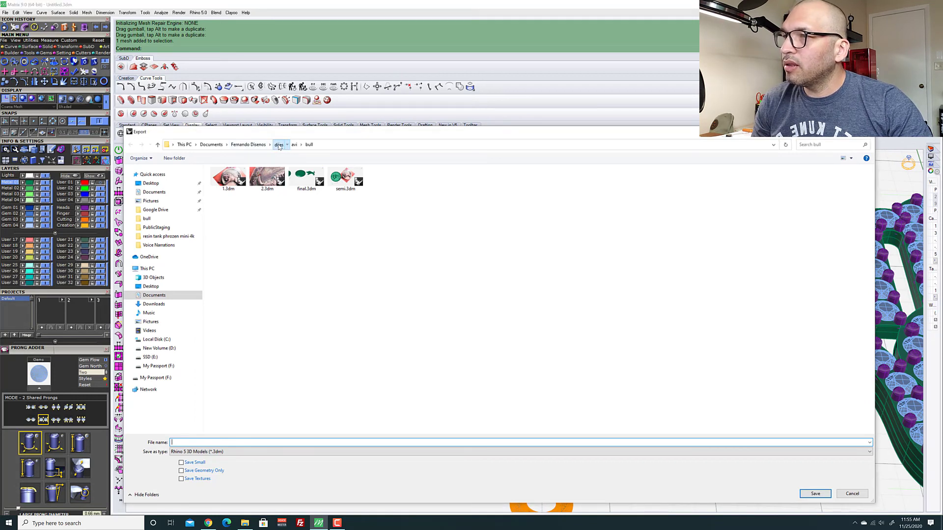
{"action": "left_click", "coordinate": [278, 145]}
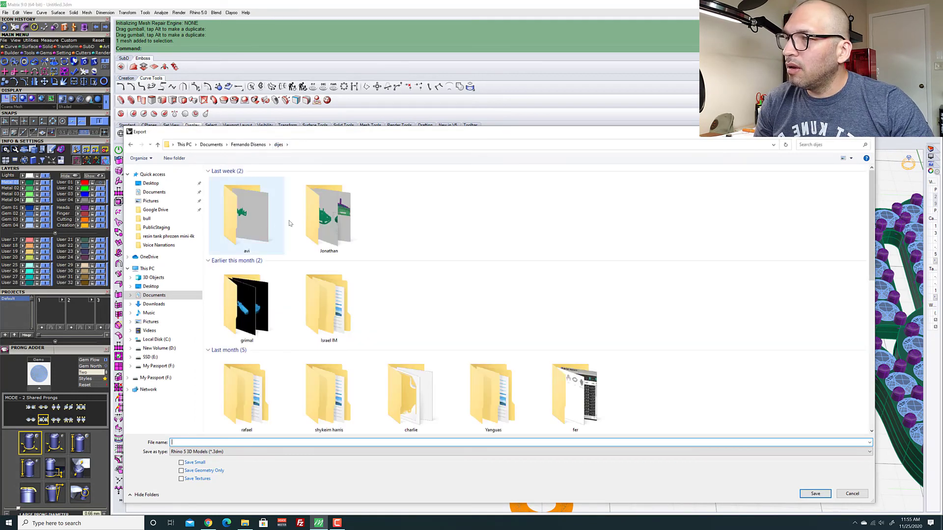
{"action": "double_click", "coordinate": [329, 216]}
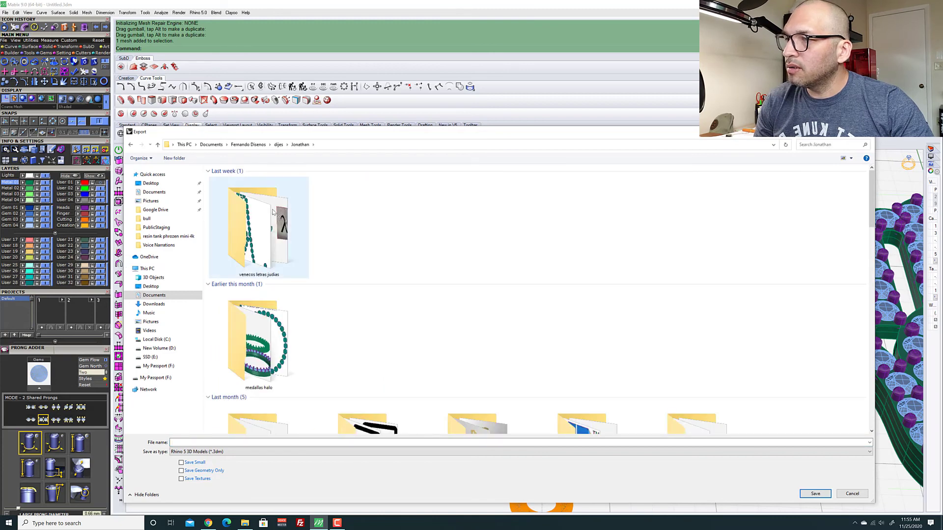
Create a folder named "Hamsa hand with stones and halo 22mm" in the client's folder and open it
{"action": "left_click", "coordinate": [183, 162]}
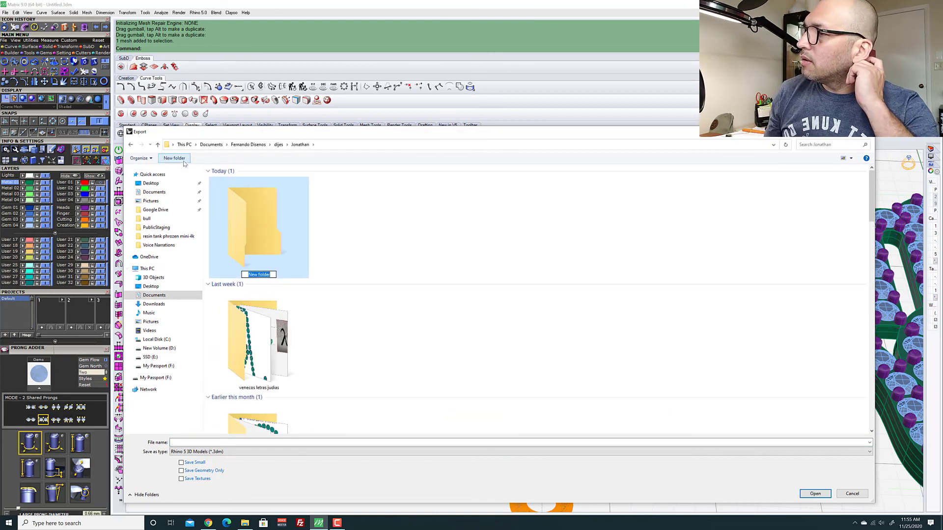
{"action": "type", "text": "am"}
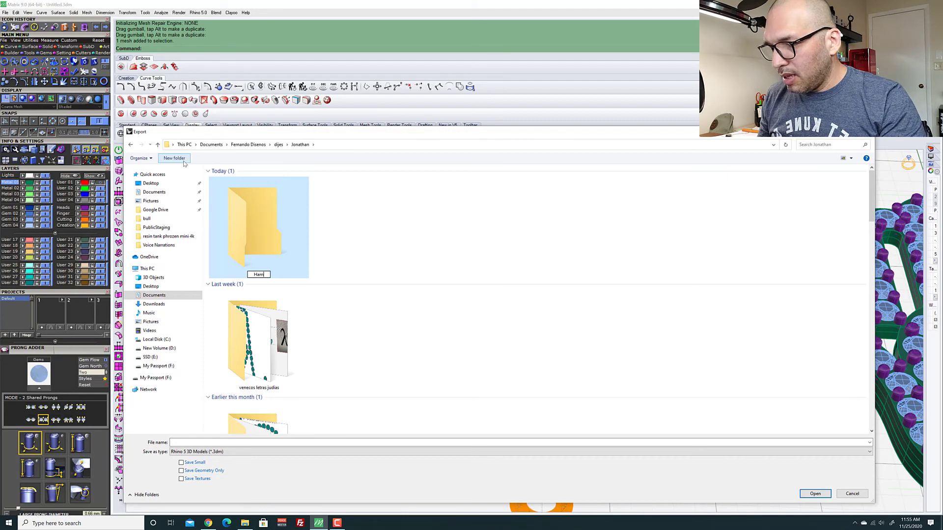
{"action": "type", "text": "sa hand"}
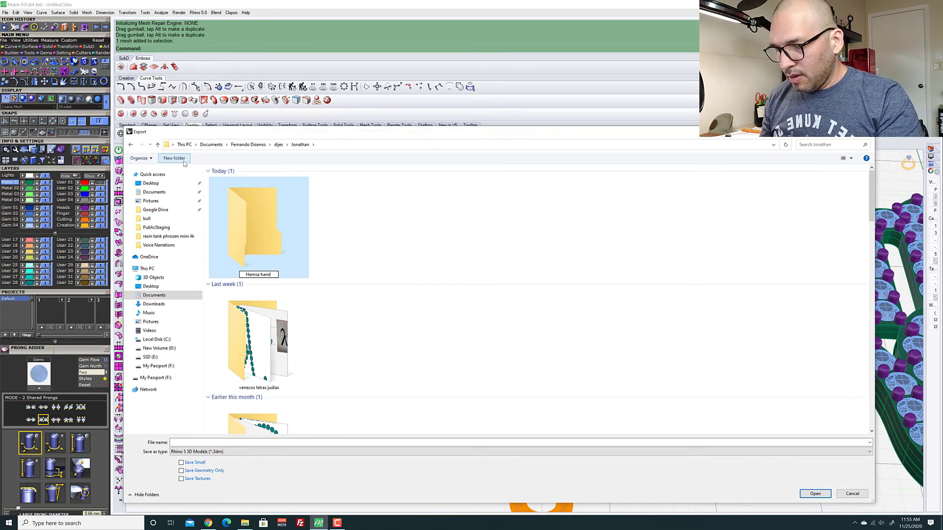
{"action": "type", "text": " with sto"}
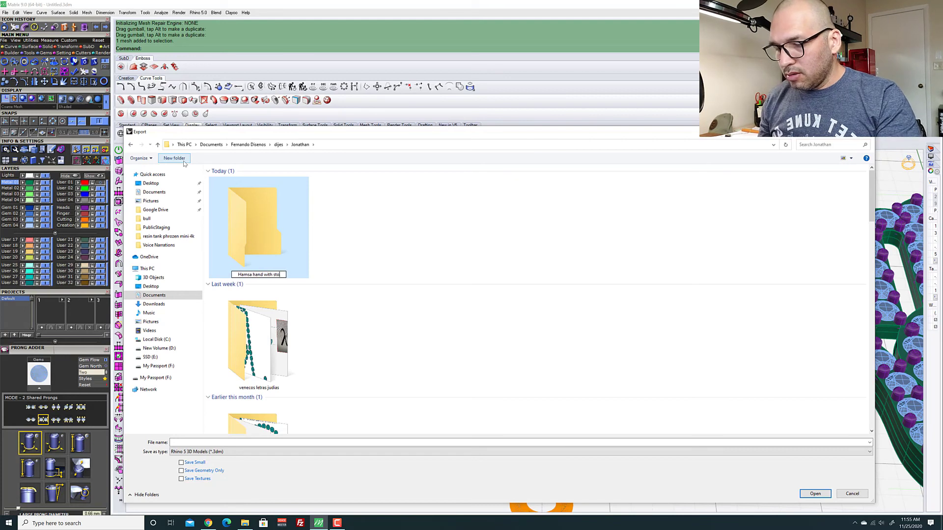
{"action": "type", "text": "nes and "}
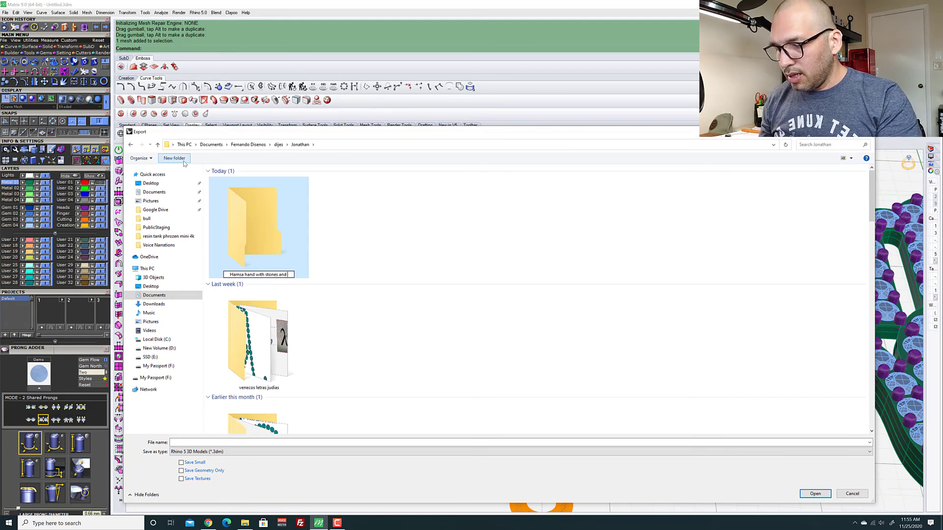
{"action": "type", "text": "halo"}
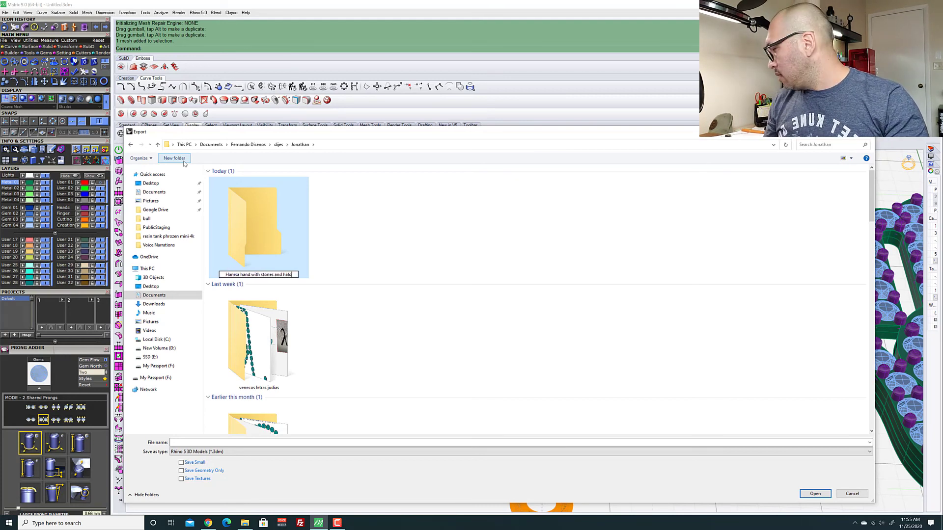
{"action": "type", "text": " 22"}
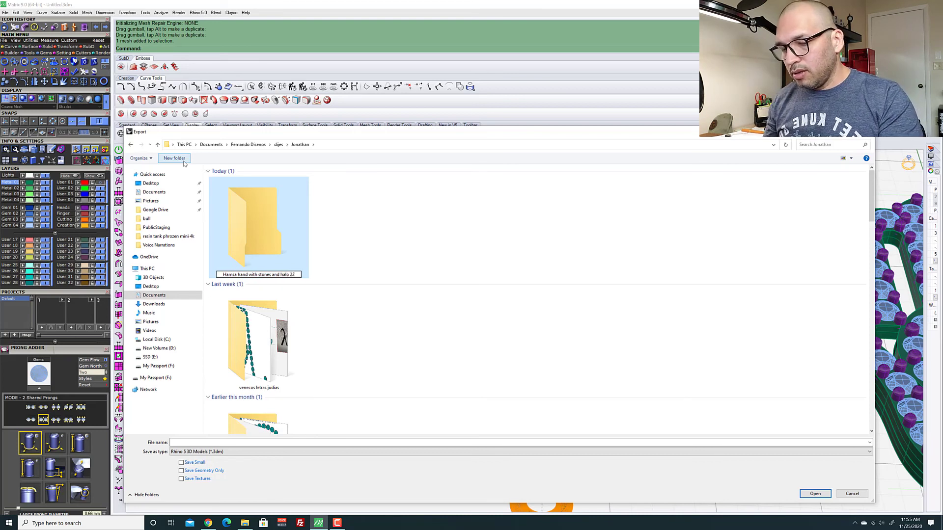
{"action": "type", "text": "mm"}
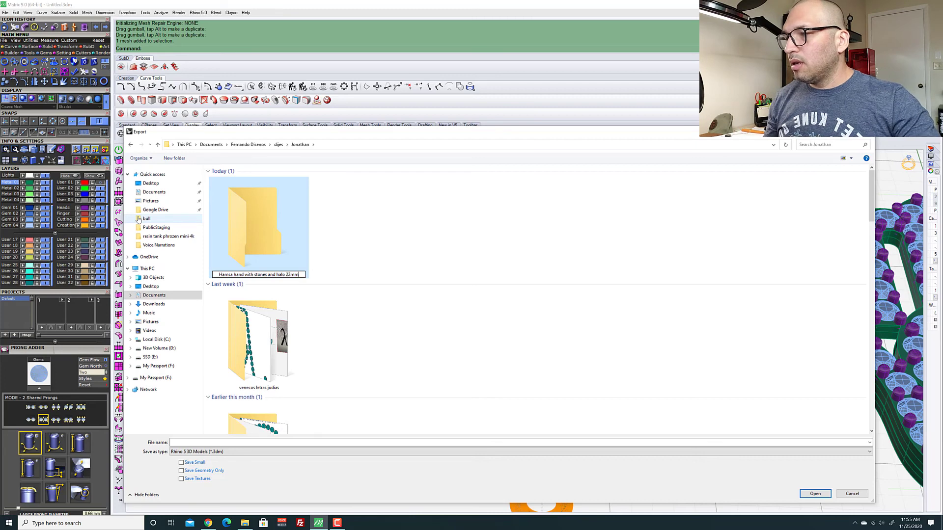
{"action": "key", "text": "Return"}
{"action": "key", "text": "Return"}
Export the print mesh as a binary STL (Stereolithography) file named "Hamsa with halo"
{"action": "left_click", "coordinate": [253, 452]}
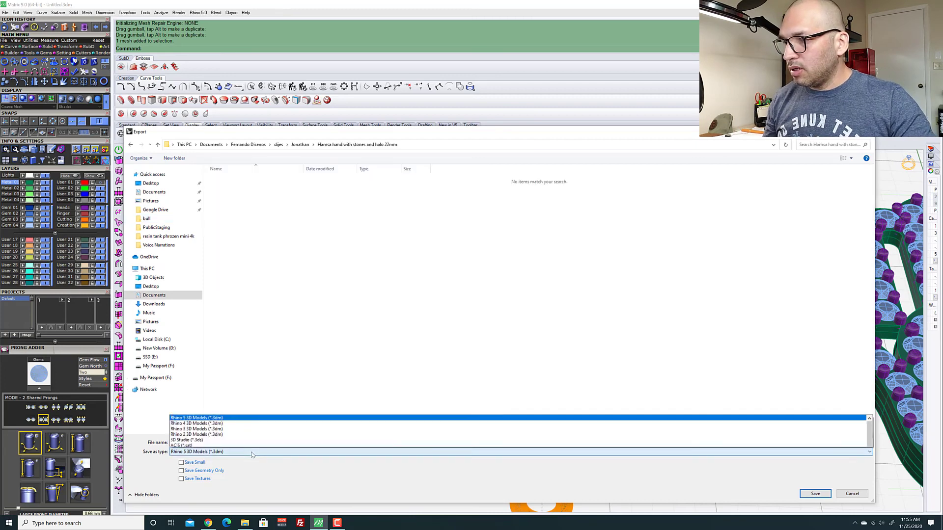
{"action": "scroll", "coordinate": [204, 400], "scroll_direction": "down", "scroll_amount": 4}
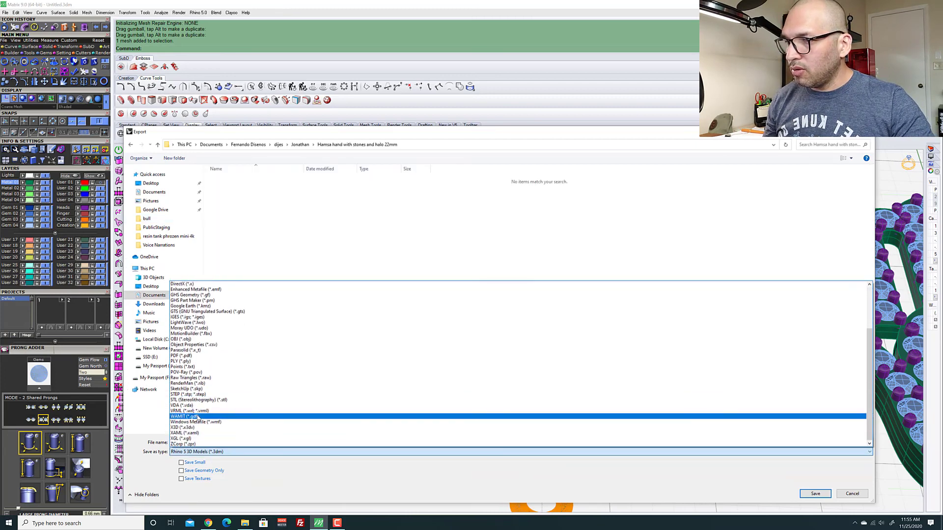
{"action": "left_click", "coordinate": [204, 400]}
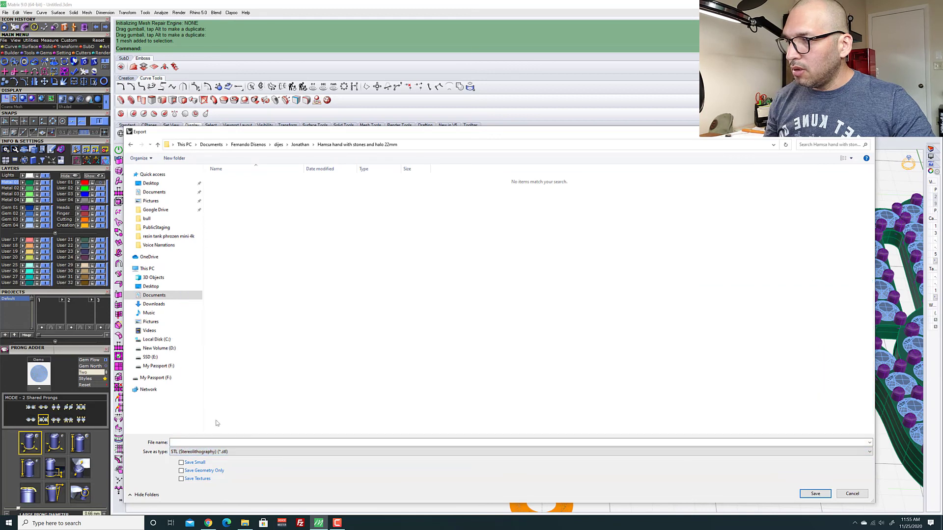
{"action": "left_click", "coordinate": [227, 442]}
{"action": "type", "text": "Hama"}
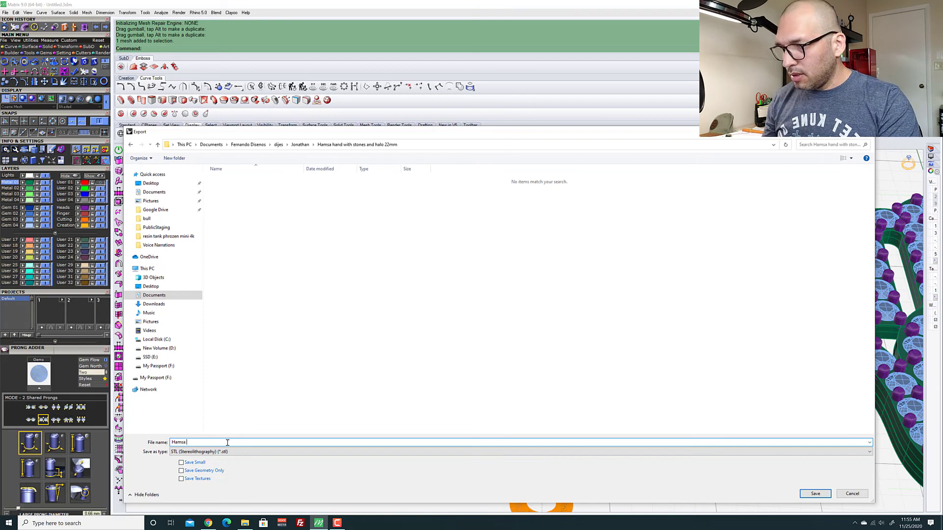
{"action": "type", "text": "a 22m"}
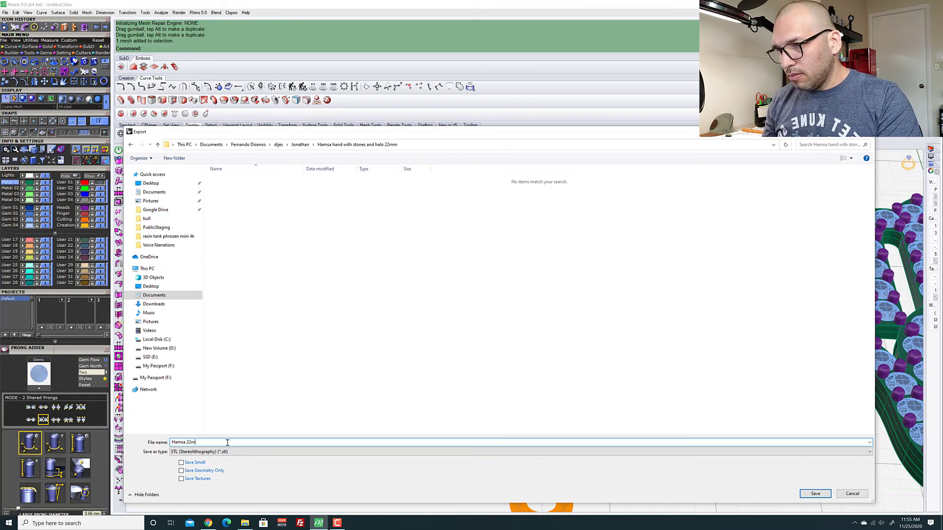
{"action": "type", "text": "m"}
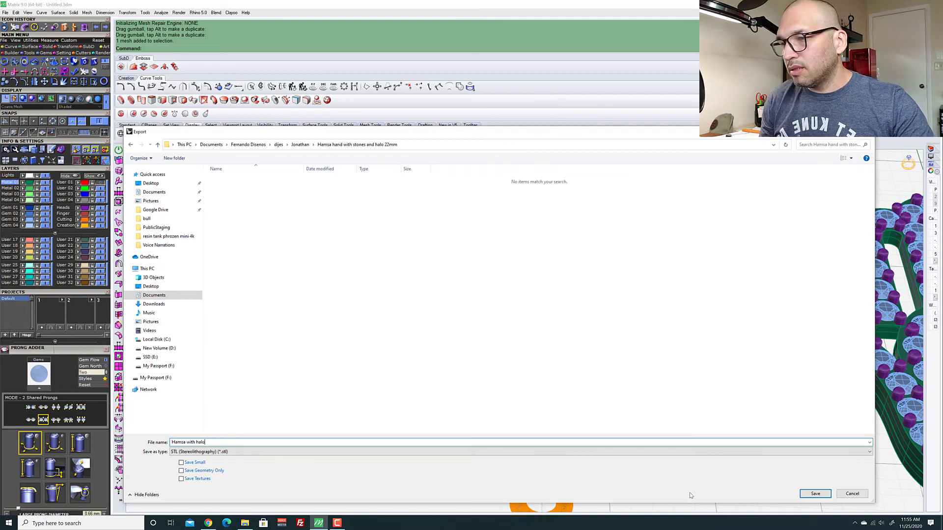
{"action": "left_click", "coordinate": [815, 494]}
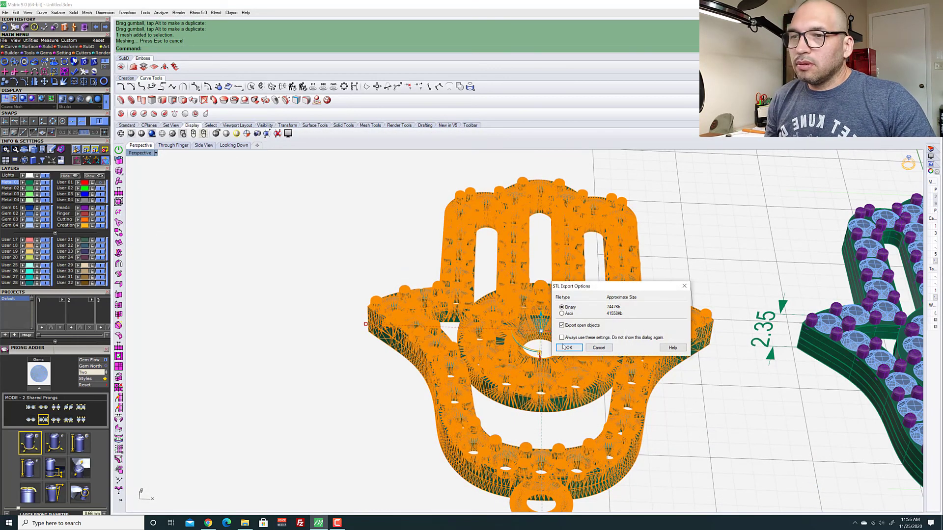
{"action": "left_click", "coordinate": [566, 347]}
Start saving the whole model under a new name and browse to the "Hamsa hand with stones and halo 22mm" folder
{"action": "scroll", "coordinate": [363, 296], "scroll_direction": "down", "scroll_amount": 5}
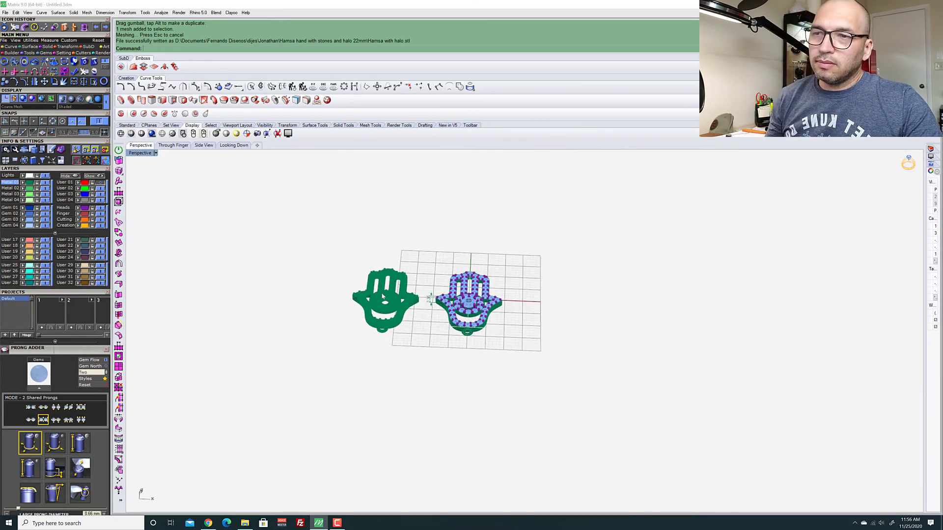
{"action": "right_click_drag", "start_coordinate": [383, 296], "coordinate": [417, 324]}
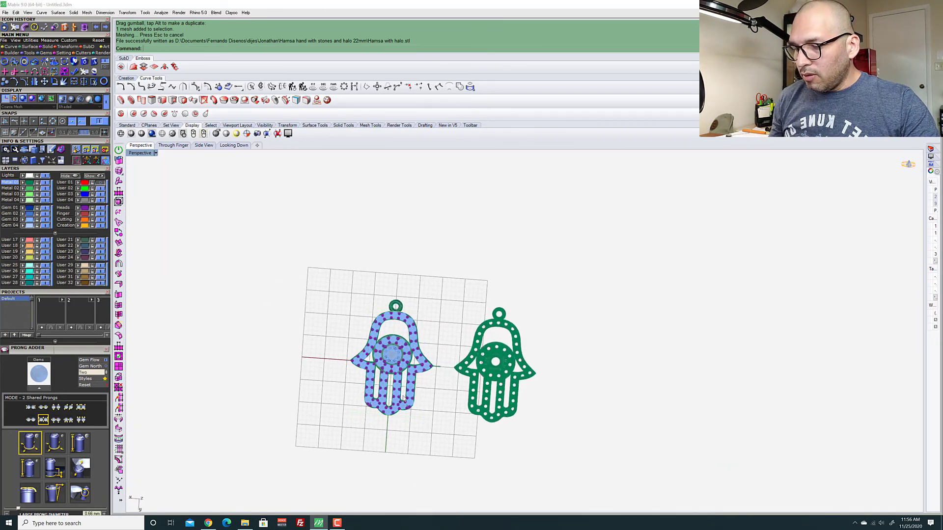
{"action": "key", "text": "ctrl+shift+s"}
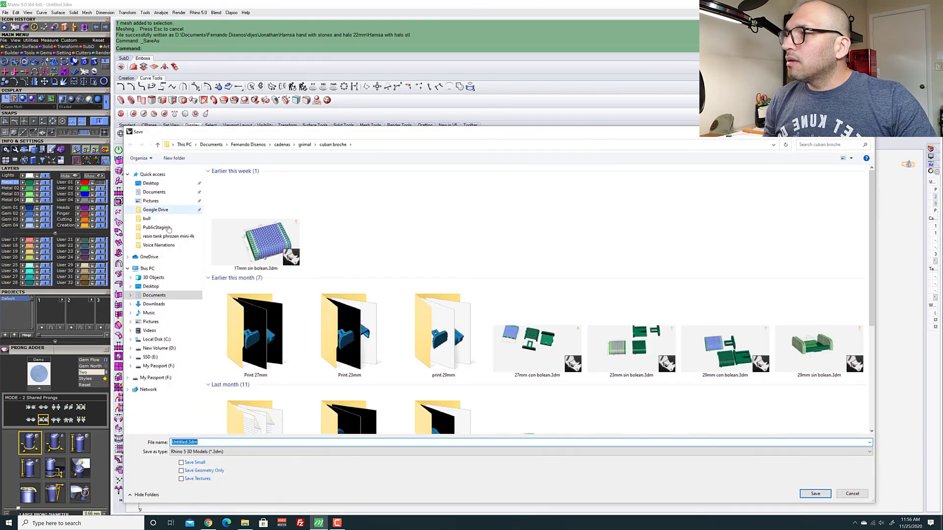
{"action": "left_click", "coordinate": [169, 237]}
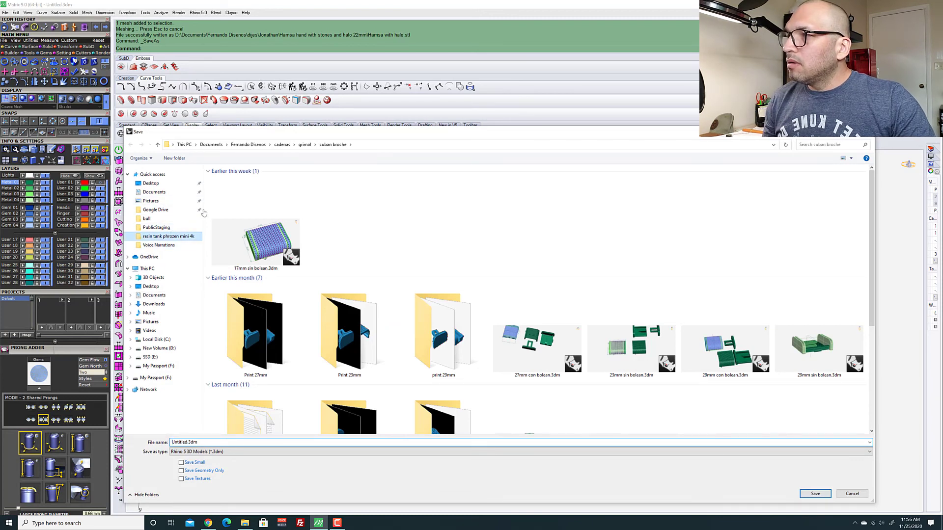
{"action": "left_click", "coordinate": [156, 219]}
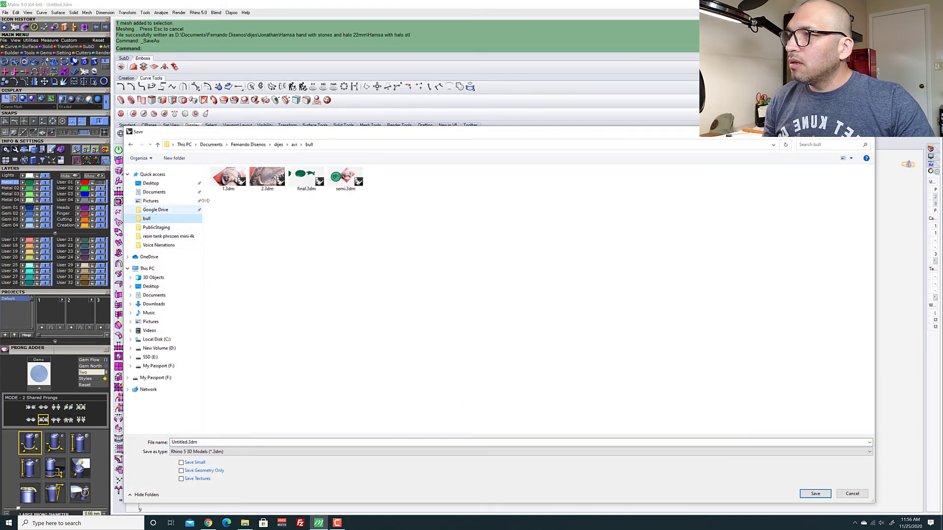
{"action": "left_click", "coordinate": [278, 145]}
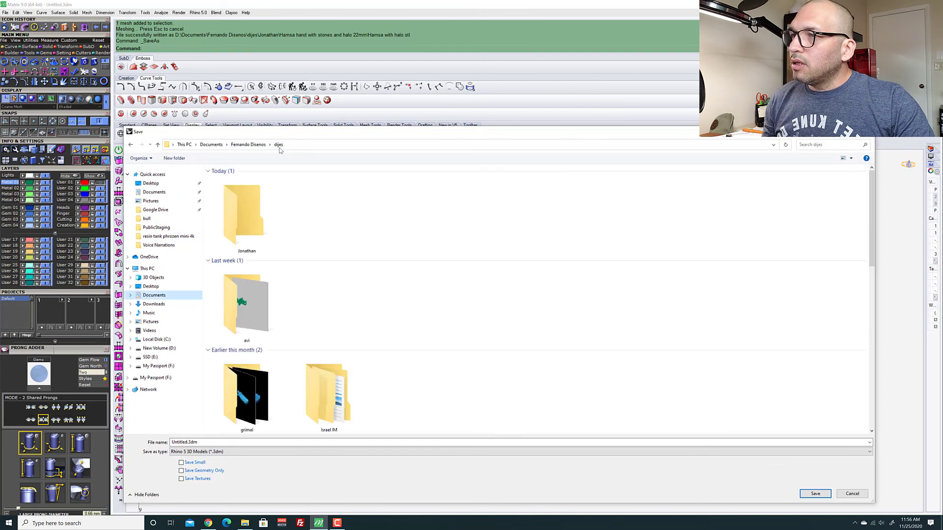
{"action": "left_click", "coordinate": [237, 225]}
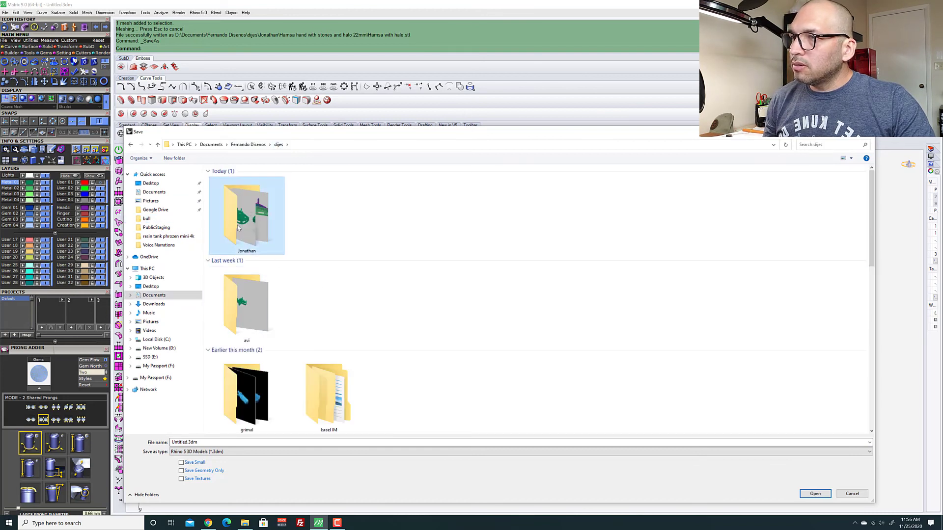
{"action": "double_click", "coordinate": [237, 225]}
{"action": "double_click", "coordinate": [246, 221]}
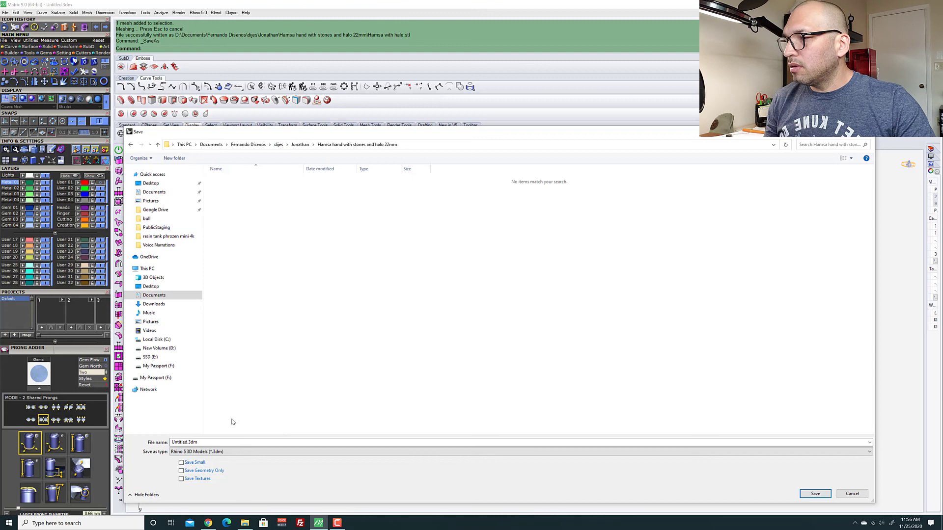
Save the model as a Rhino 5 3D model named "hansa pendant final"
{"action": "left_click", "coordinate": [249, 443]}
{"action": "type", "text": "ha"}
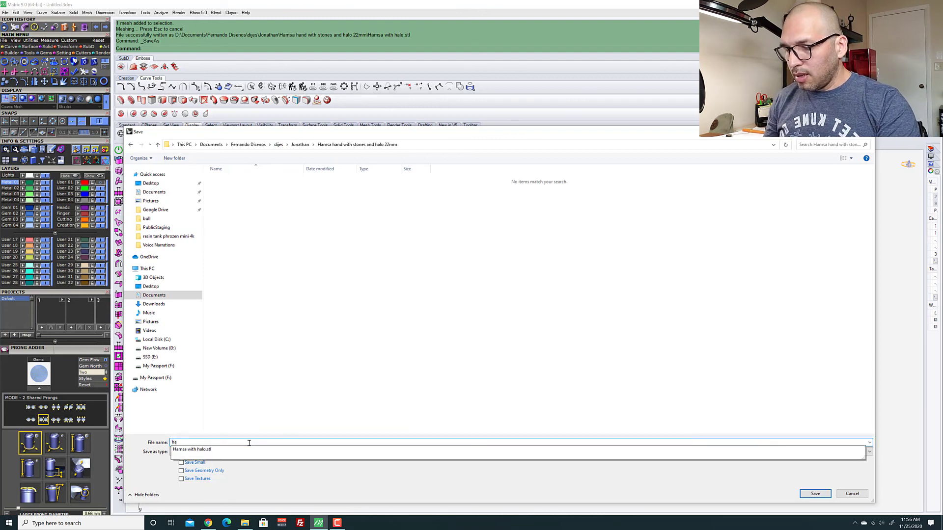
{"action": "type", "text": "nsa"}
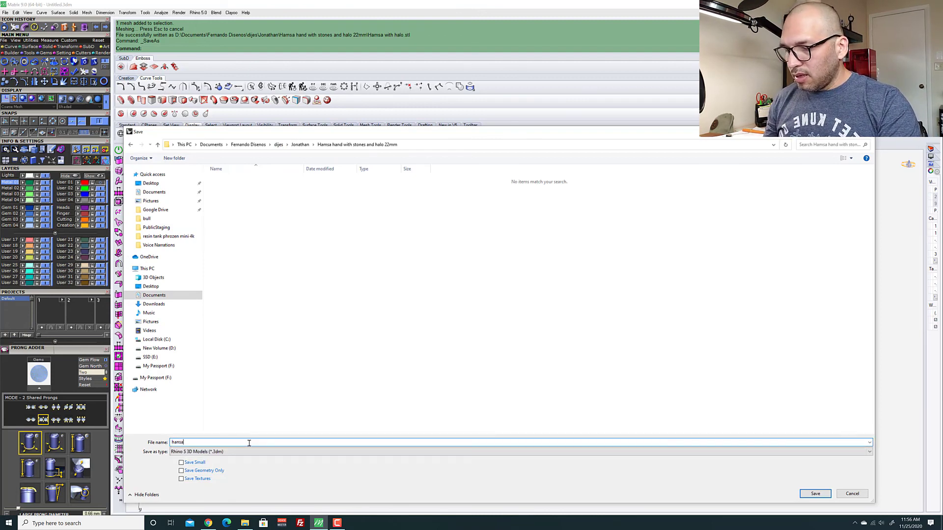
{"action": "type", "text": " pendan"}
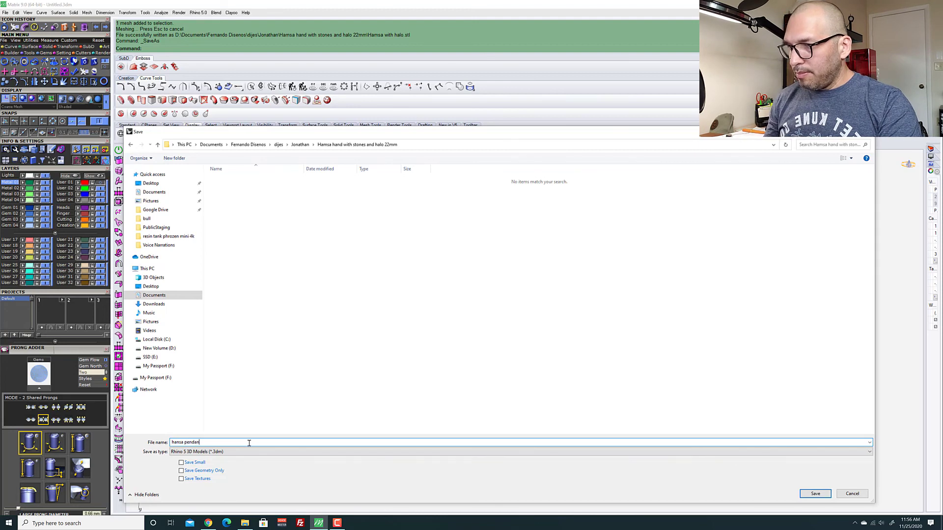
{"action": "type", "text": "t final"}
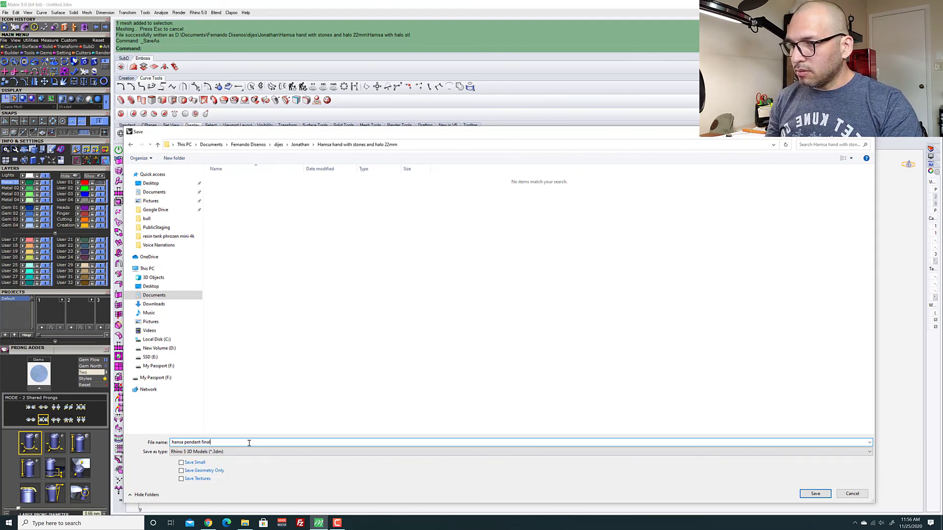
{"action": "key", "text": "Return"}
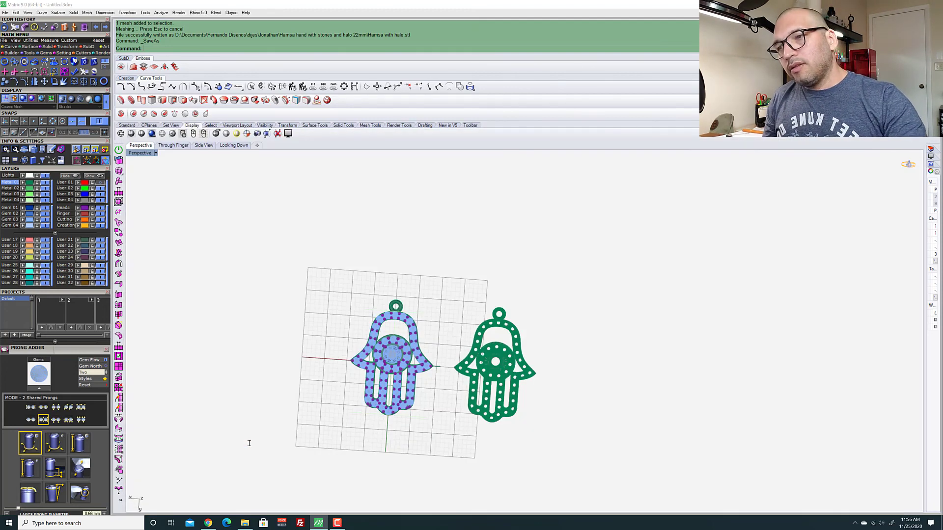
Examine the finished gem-set pendant and its print mesh from several angles, up close and from afar
{"action": "scroll", "coordinate": [423, 384], "scroll_direction": "up", "scroll_amount": 5}
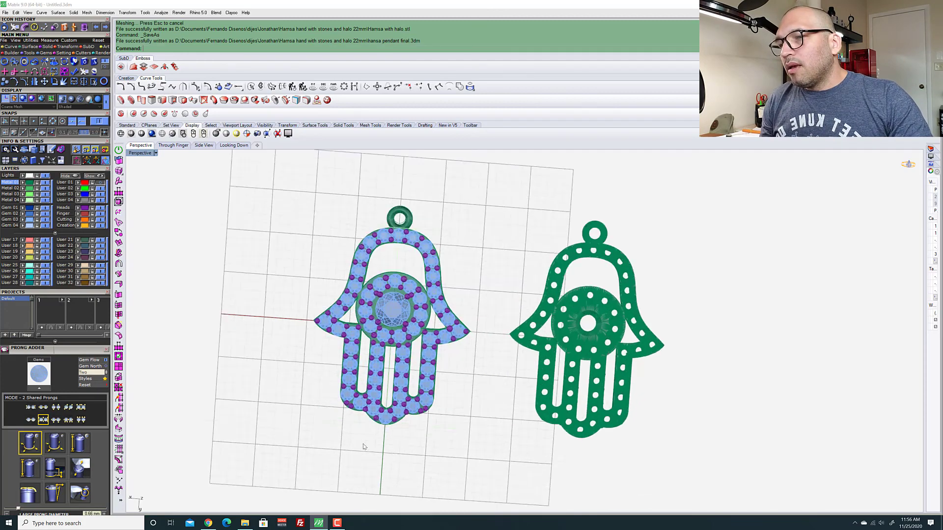
{"action": "right_click_drag", "start_coordinate": [533, 267], "coordinate": [462, 344]}
{"action": "scroll", "coordinate": [462, 342], "scroll_direction": "down", "scroll_amount": 4}
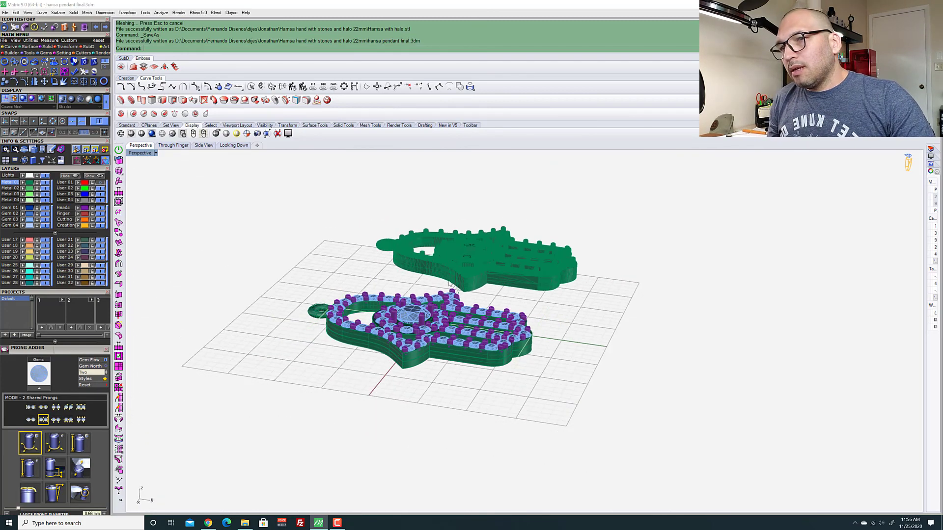
{"action": "right_click_drag", "start_coordinate": [502, 280], "coordinate": [499, 292]}
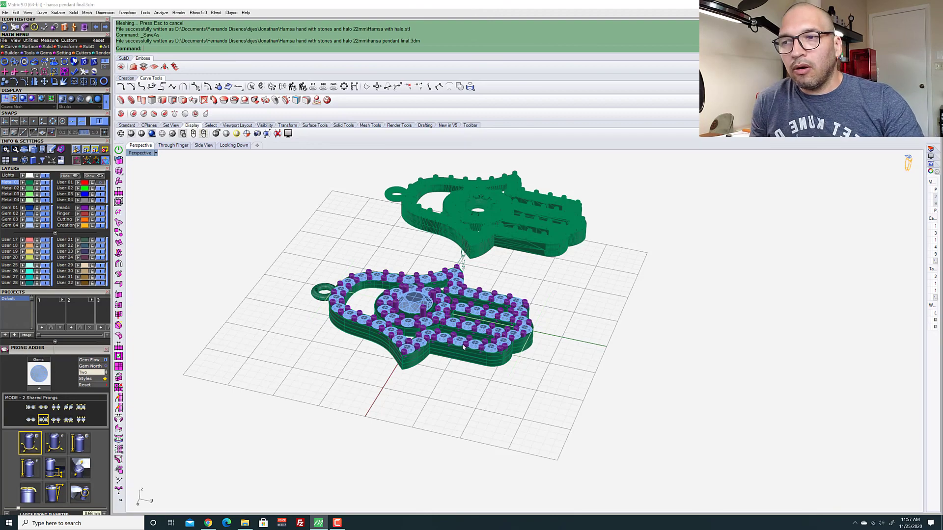
{"action": "right_click_drag", "start_coordinate": [463, 347], "coordinate": [477, 409]}
{"action": "scroll", "coordinate": [445, 335], "scroll_direction": "up", "scroll_amount": 7}
{"action": "right_click_drag", "start_coordinate": [513, 357], "coordinate": [669, 437]}
{"action": "scroll", "coordinate": [641, 338], "scroll_direction": "down", "scroll_amount": 6}
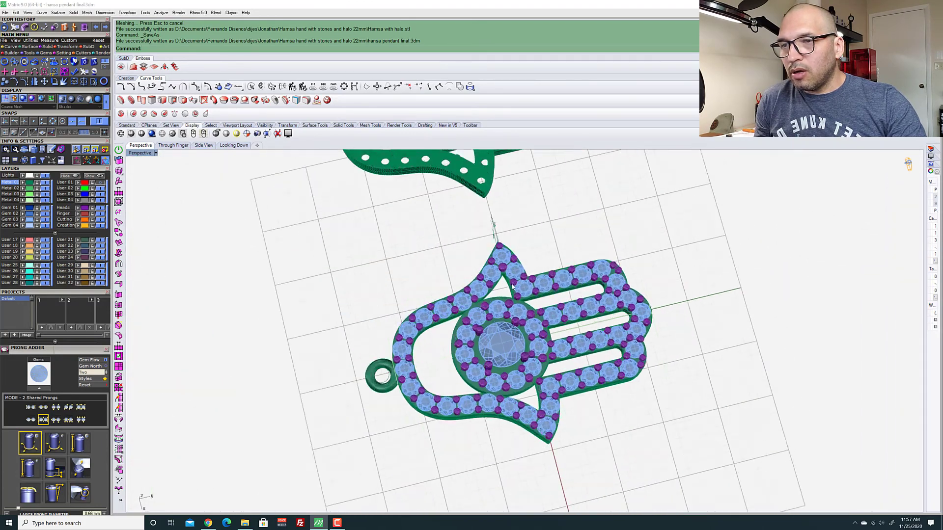
{"action": "right_click_drag", "start_coordinate": [512, 286], "coordinate": [457, 281]}
{"action": "scroll", "coordinate": [453, 283], "scroll_direction": "up", "scroll_amount": 6}
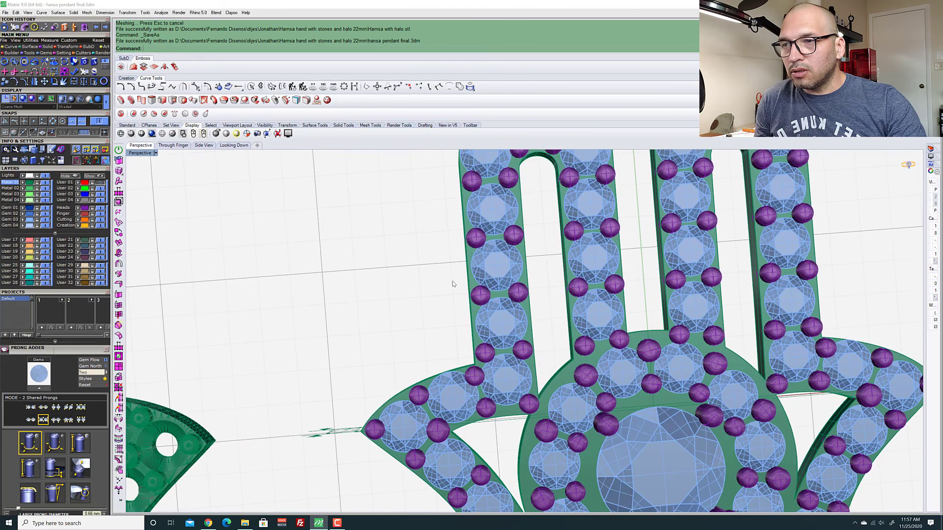
{"action": "scroll", "coordinate": [452, 284], "scroll_direction": "down", "scroll_amount": 8}
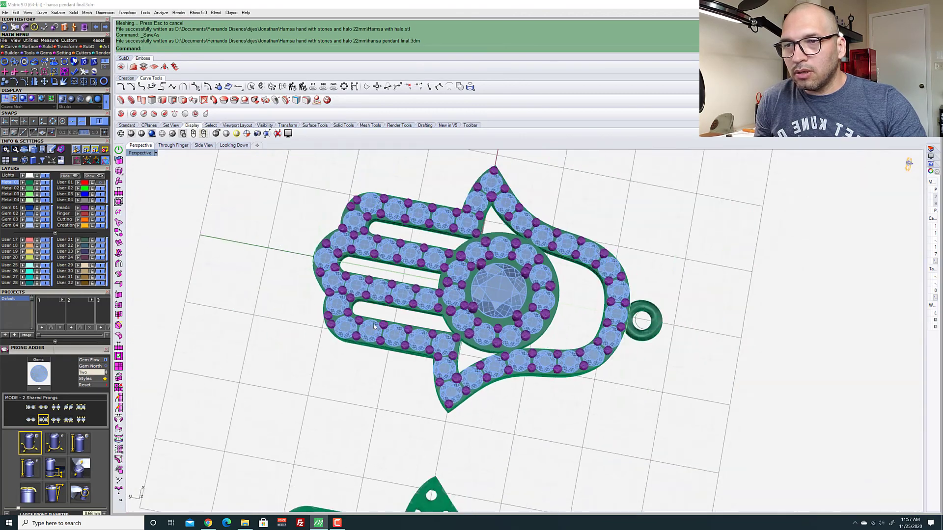
{"action": "scroll", "coordinate": [374, 326], "scroll_direction": "down", "scroll_amount": 5}
{"action": "right_click_drag", "start_coordinate": [374, 325], "coordinate": [507, 324]}
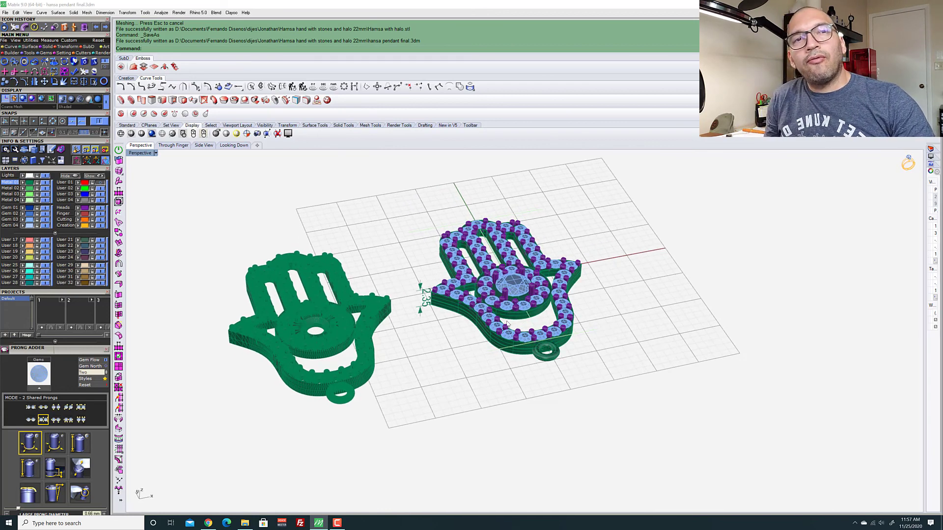